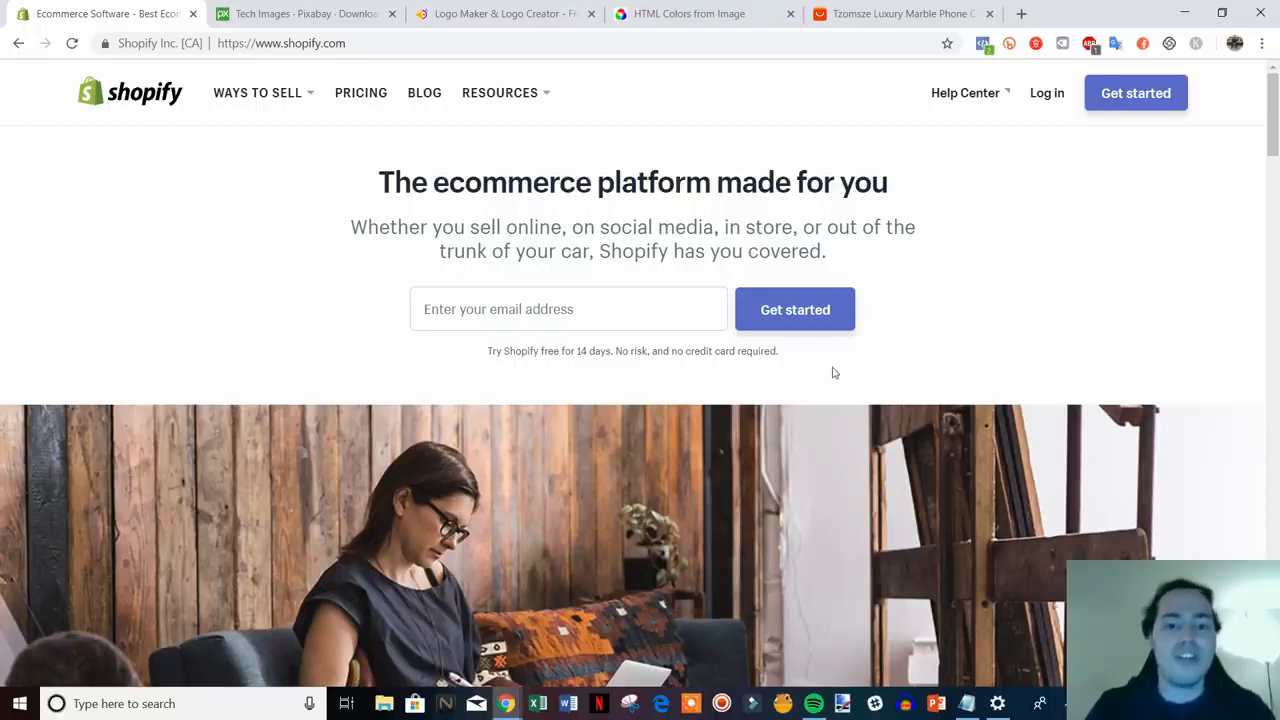
- Start a Shopify free trial signup with the user's email address
{"action": "left_click_drag", "start_coordinate": [791, 363], "coordinate": [341, 198]}
{"action": "left_click", "coordinate": [341, 198]}
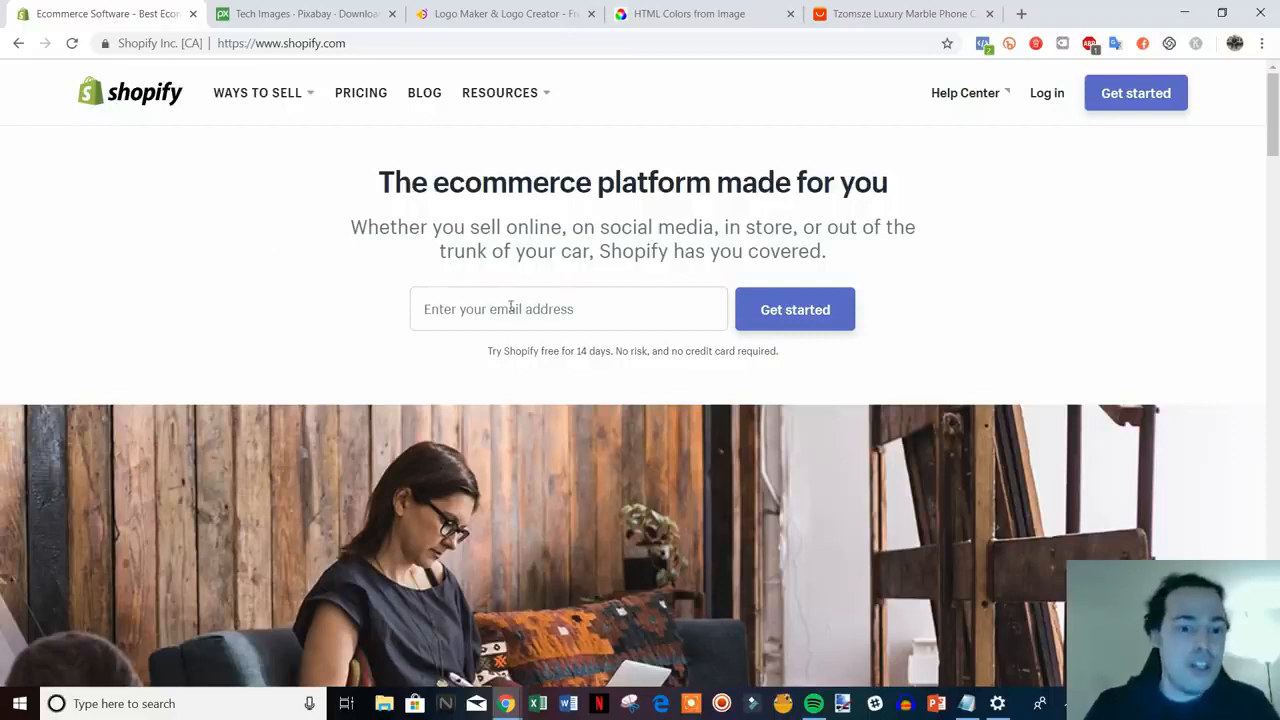
{"action": "left_click", "coordinate": [560, 312]}
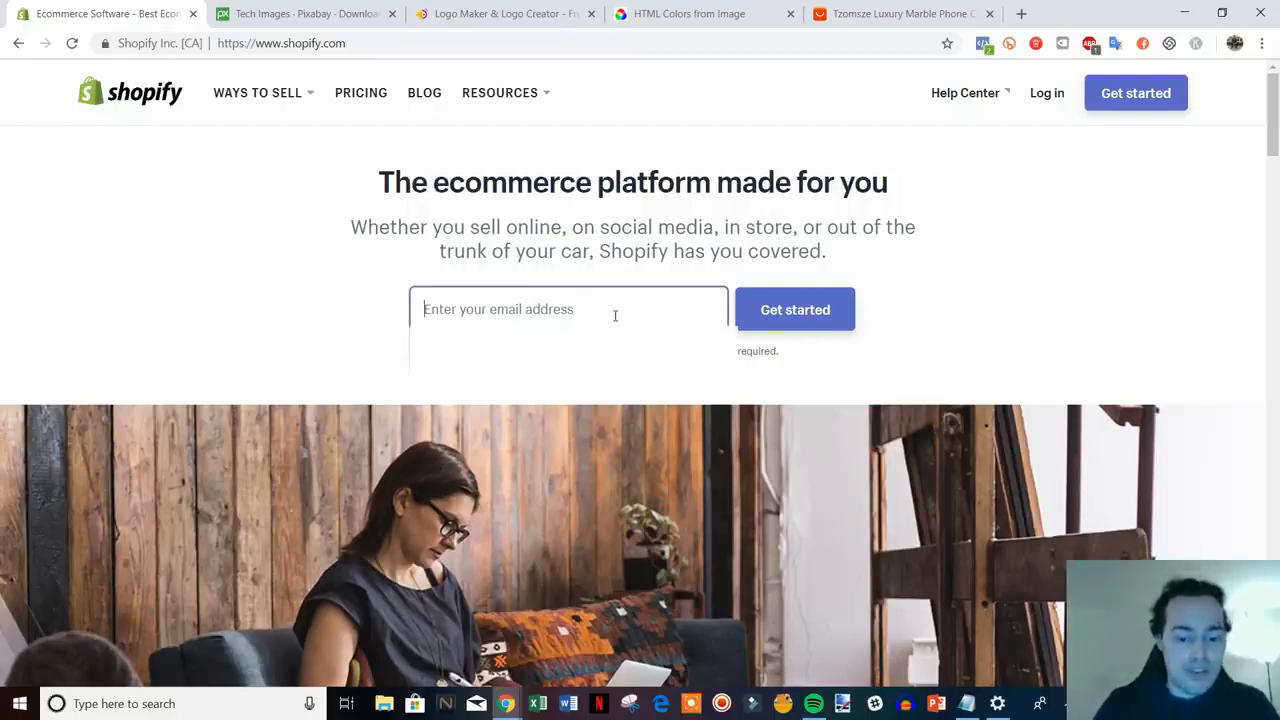
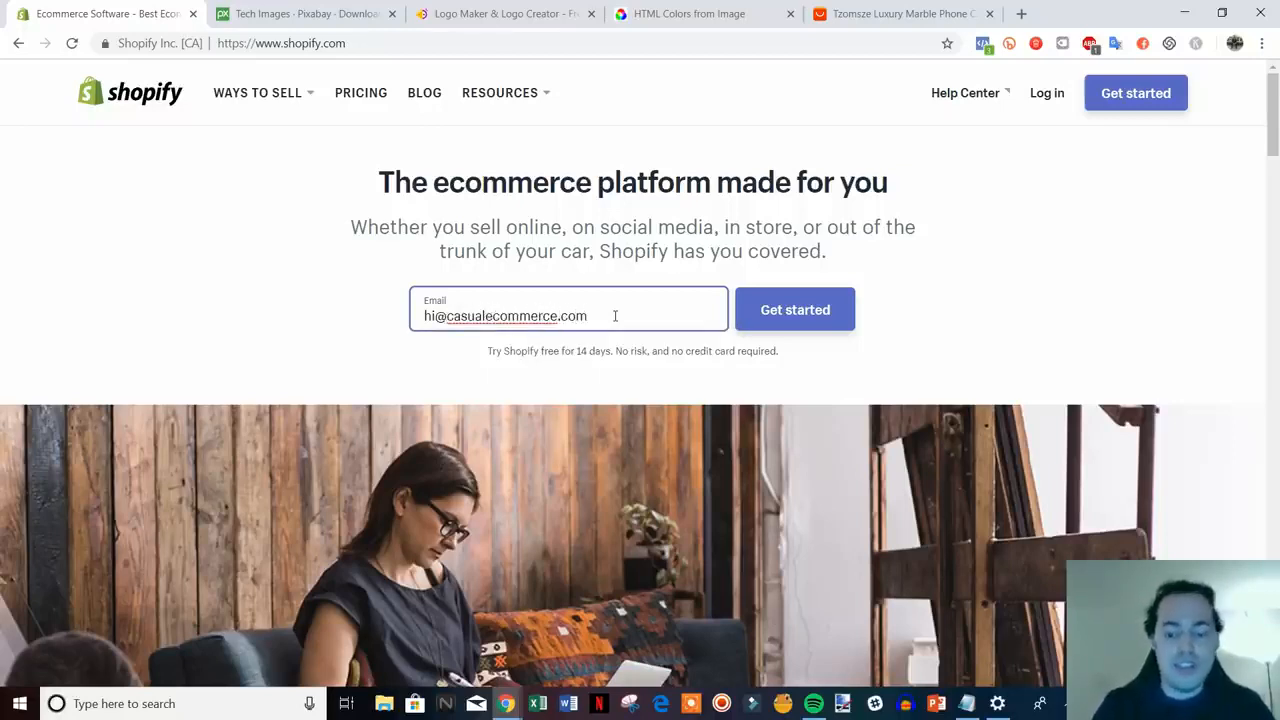
{"action": "left_click", "coordinate": [742, 318]}
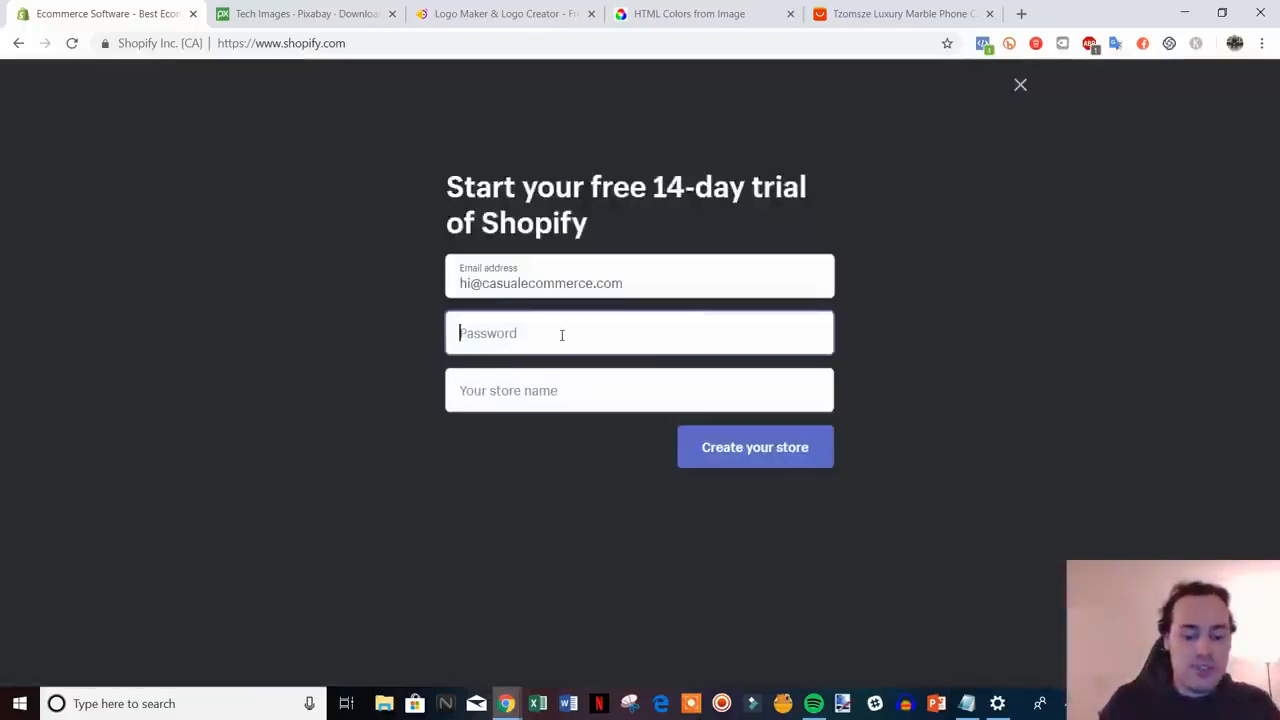
- Enter the account password and store name tech-space-online, then create the store
{"action": "type", "text": "••"}
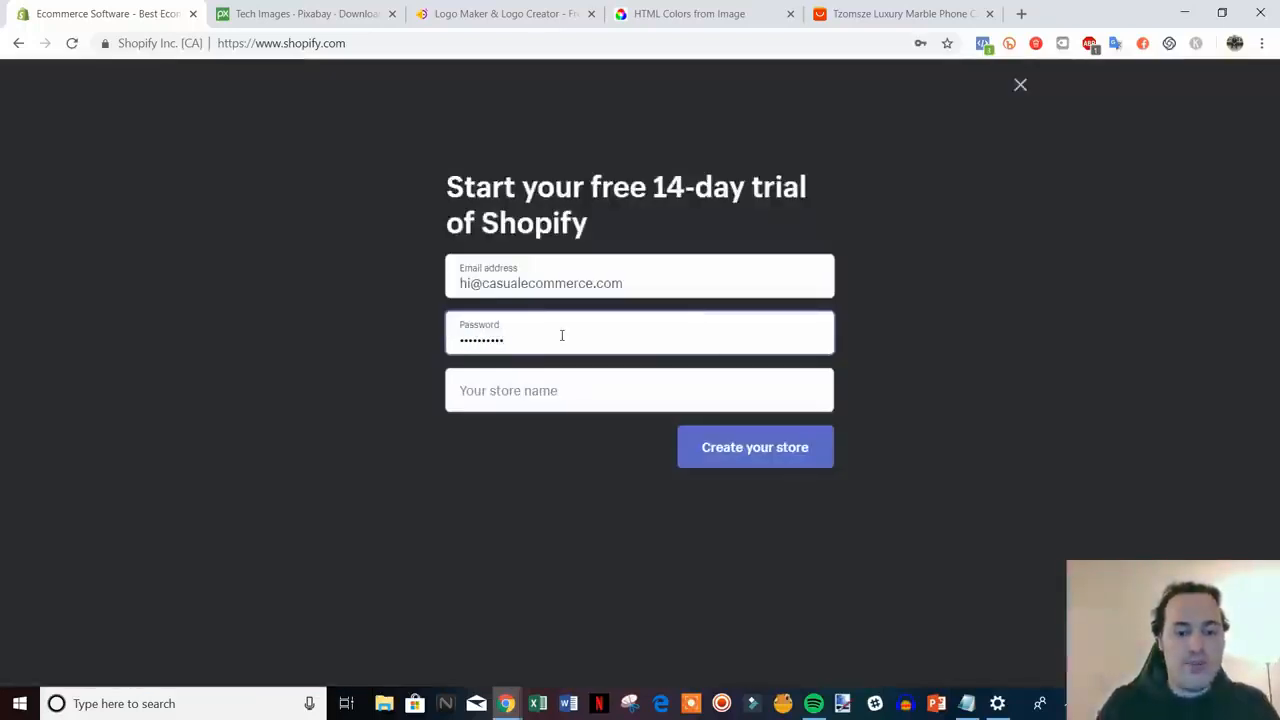
{"action": "left_click", "coordinate": [568, 391]}
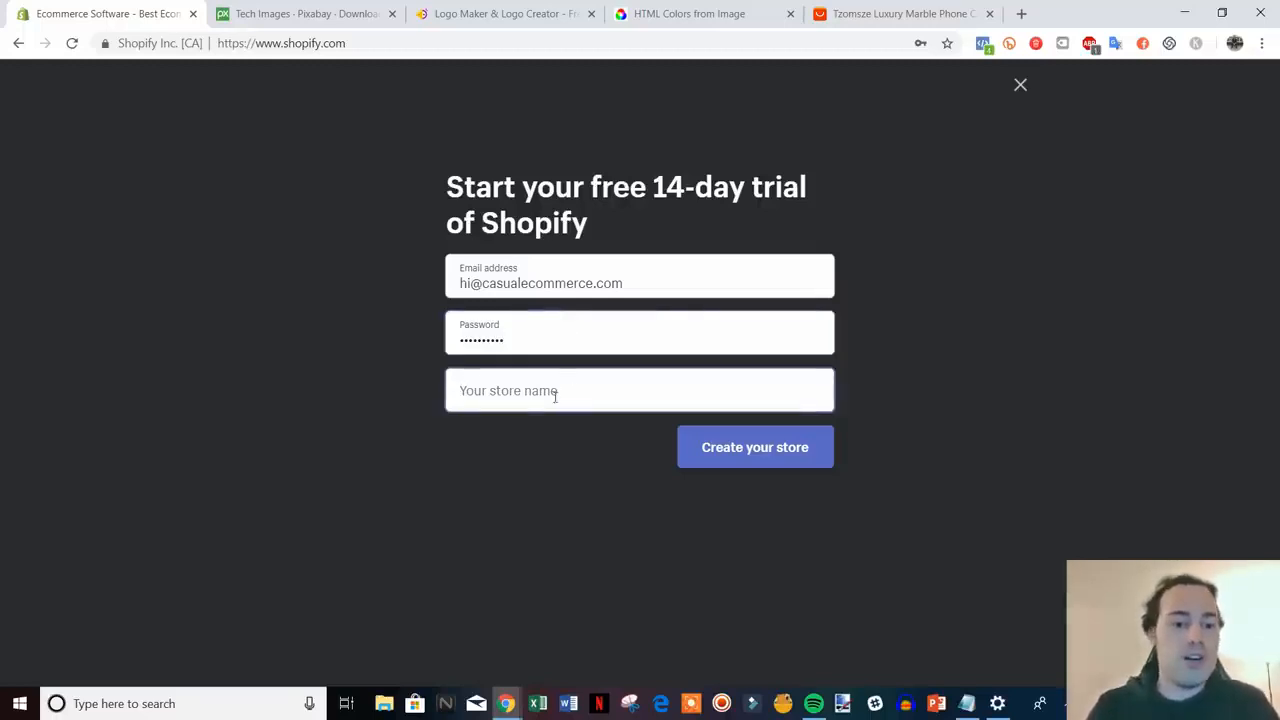
{"action": "left_click", "coordinate": [563, 391]}
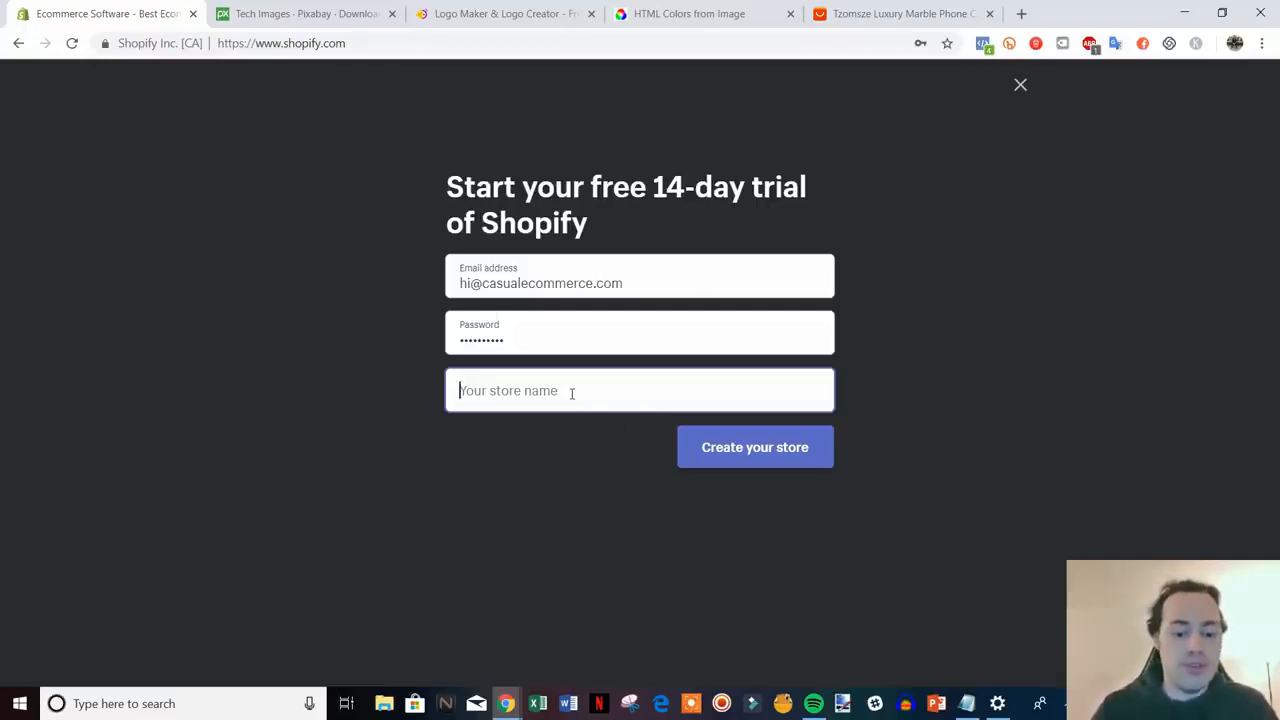
{"action": "type", "text": "tec"}
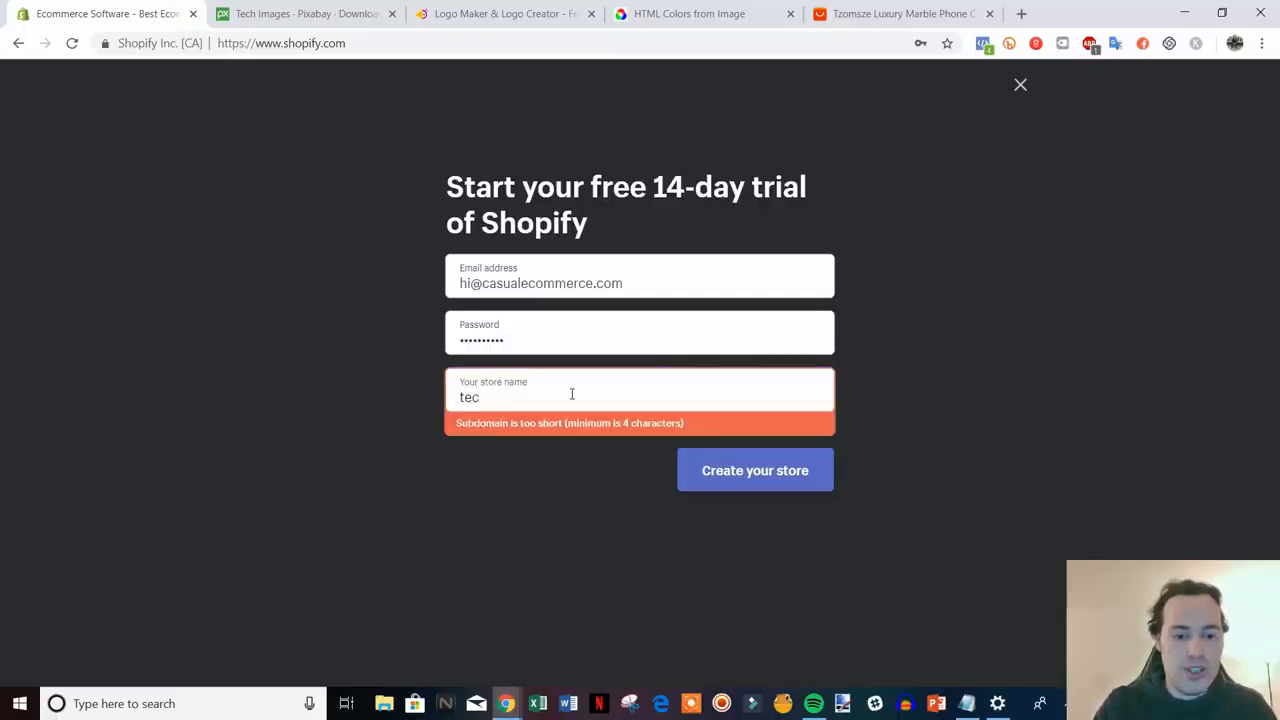
{"action": "type", "text": "h-space"}
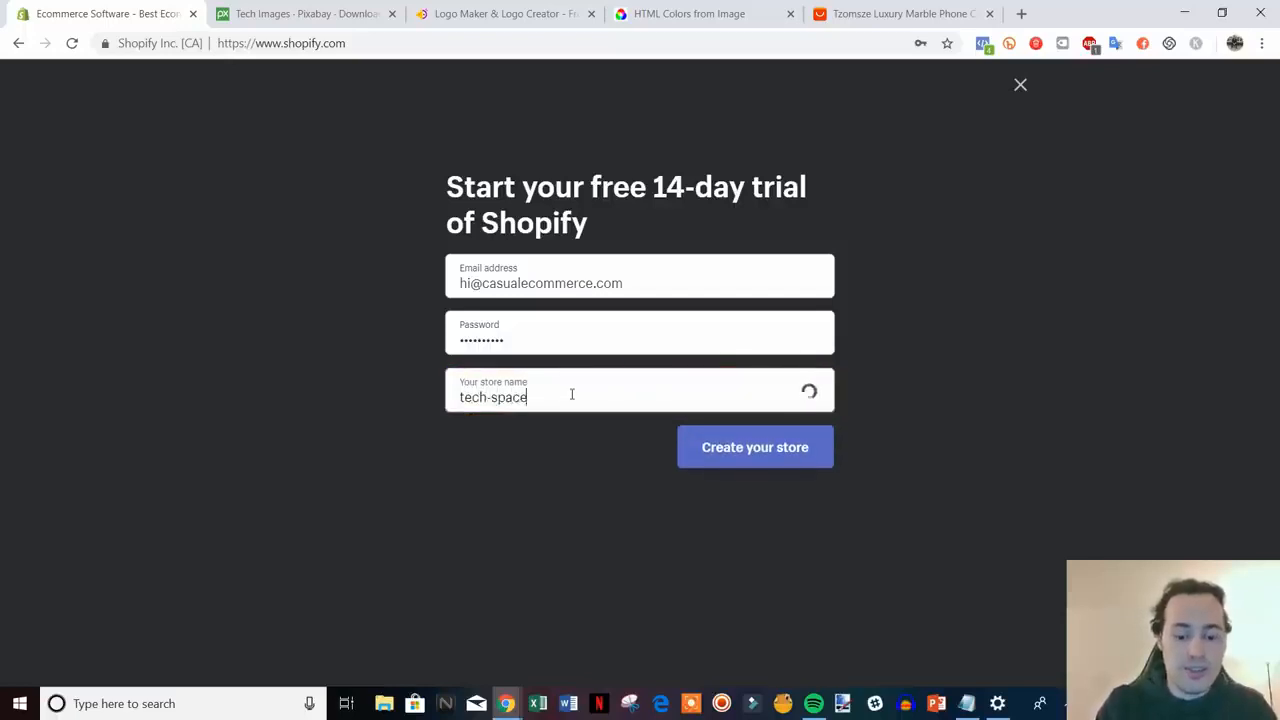
{"action": "type", "text": "-online"}
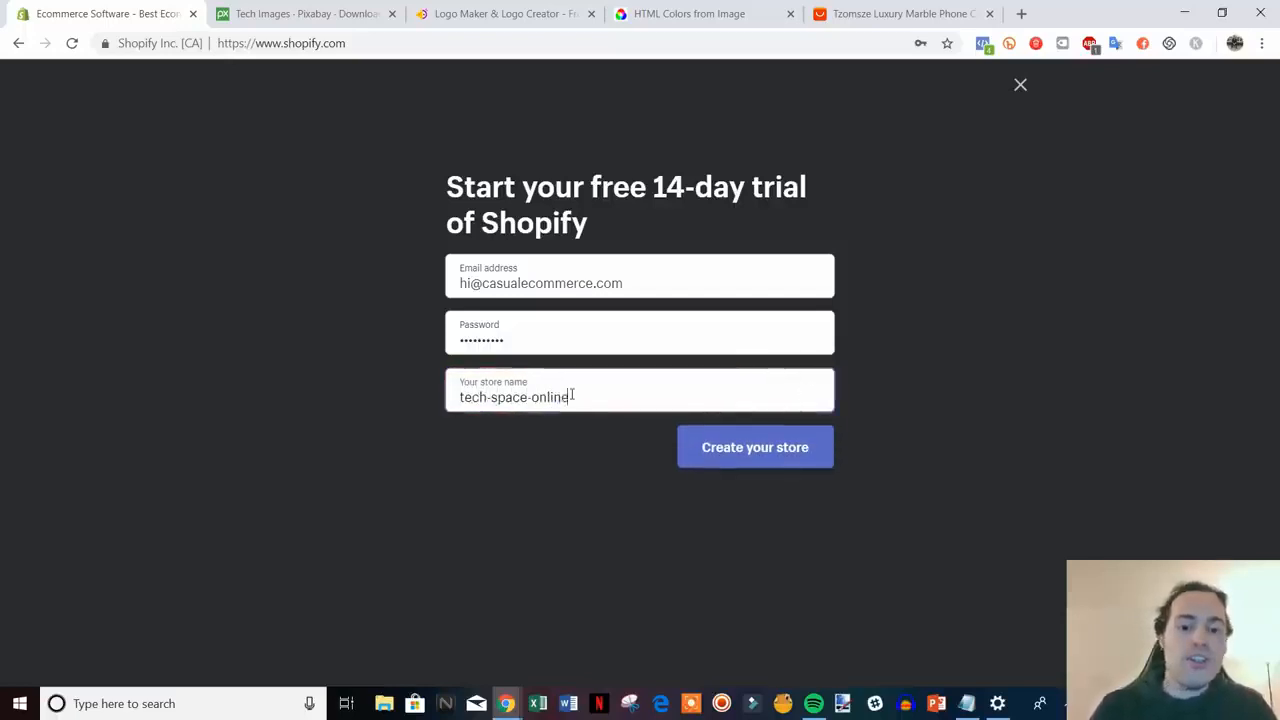
{"action": "left_click", "coordinate": [743, 449]}
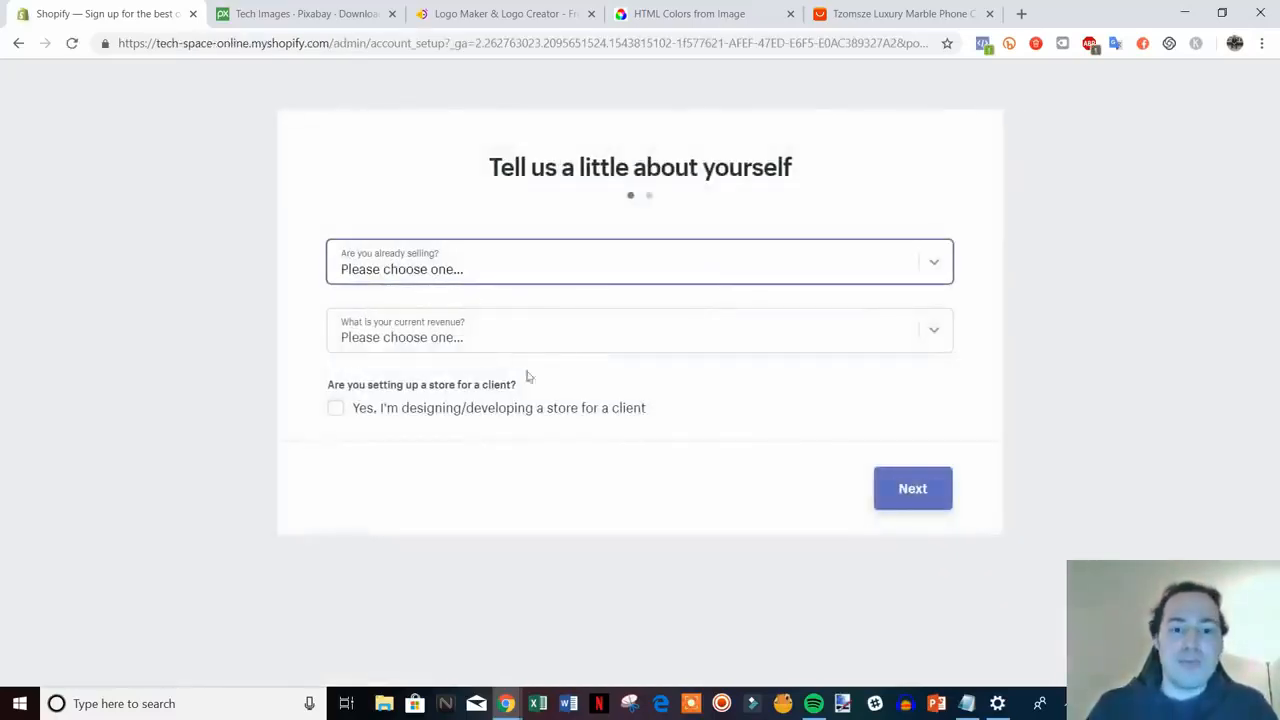
- Answer 'I'm just playing around' and '$50,000 USD to $250,000 USD' revenue, then continue
{"action": "left_click", "coordinate": [783, 265]}
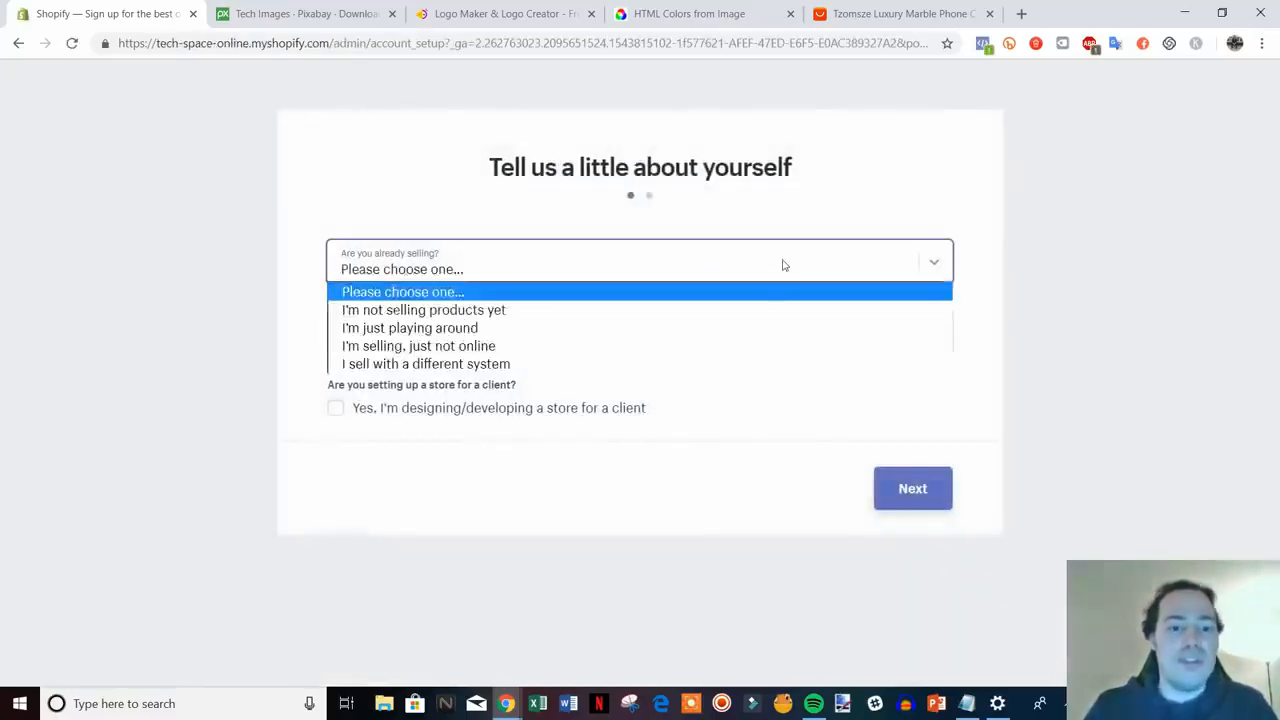
{"action": "left_click", "coordinate": [521, 330]}
{"action": "left_click", "coordinate": [709, 338]}
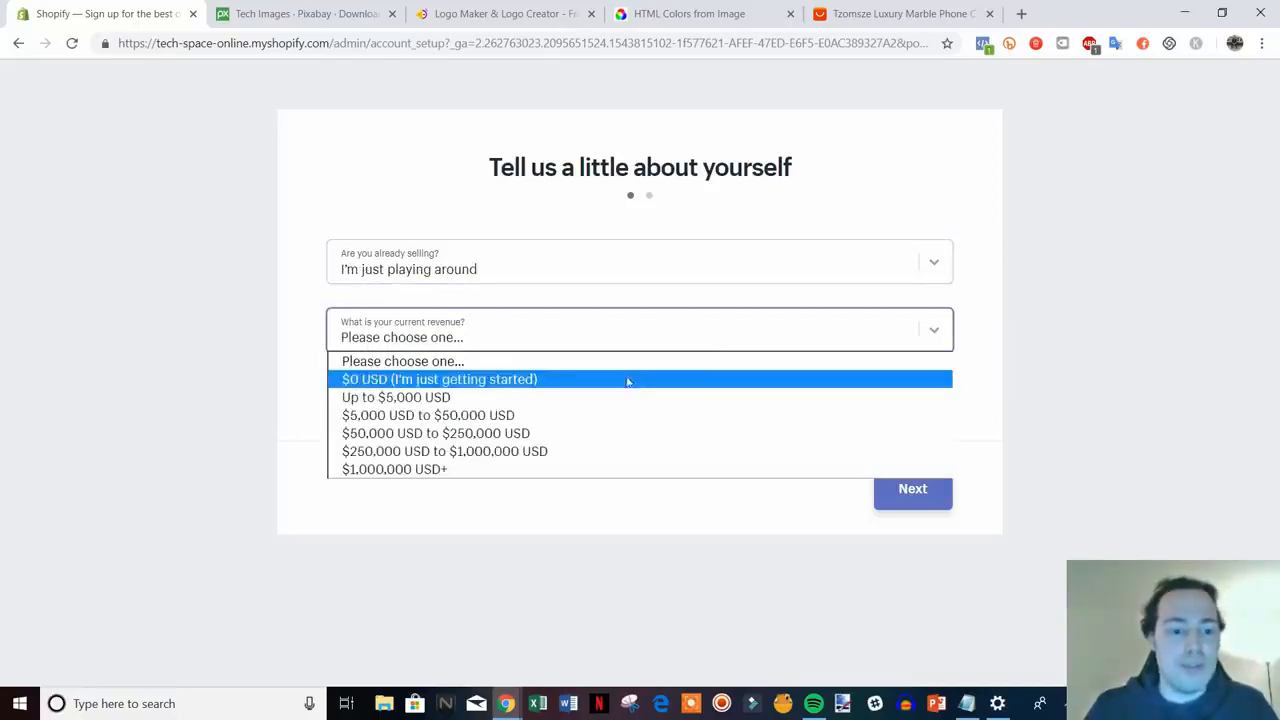
{"action": "left_click", "coordinate": [575, 430]}
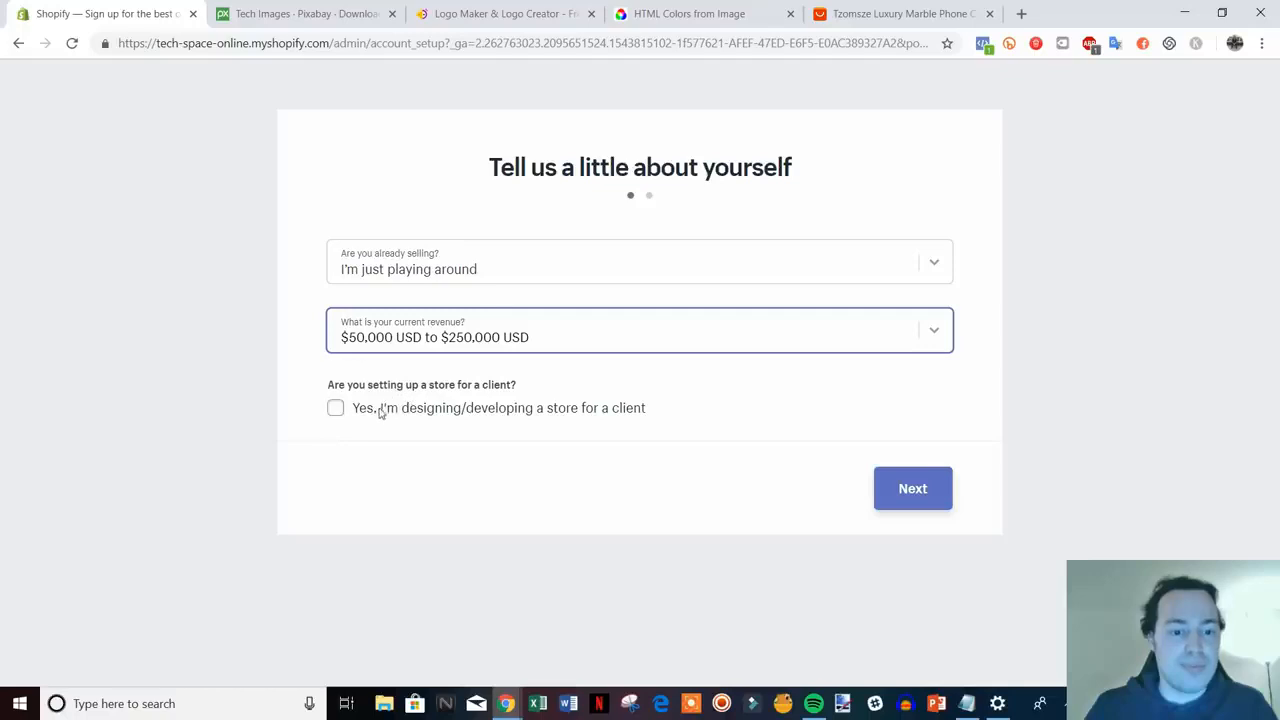
{"action": "left_click", "coordinate": [892, 488]}
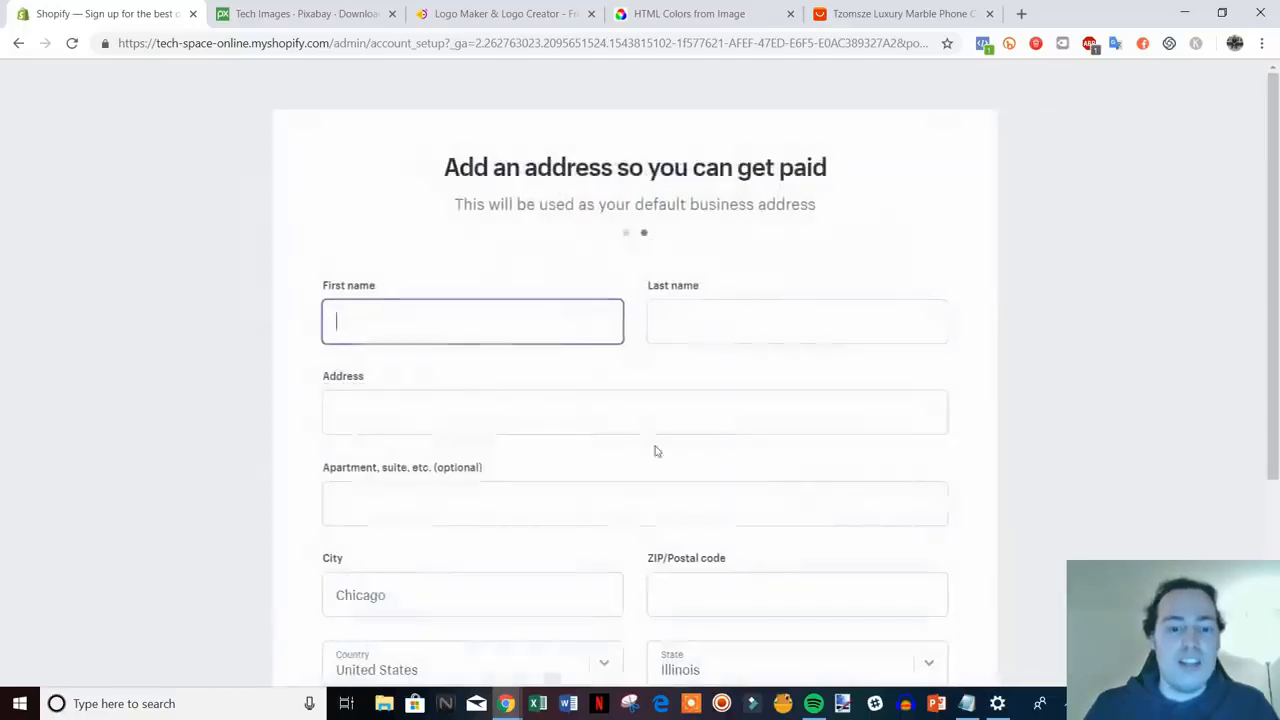
- Add the missing ZIP/postal code 1994 and submit the address form to enter the store
{"action": "scroll", "coordinate": [990, 356], "scroll_direction": "down", "scroll_amount": 1}
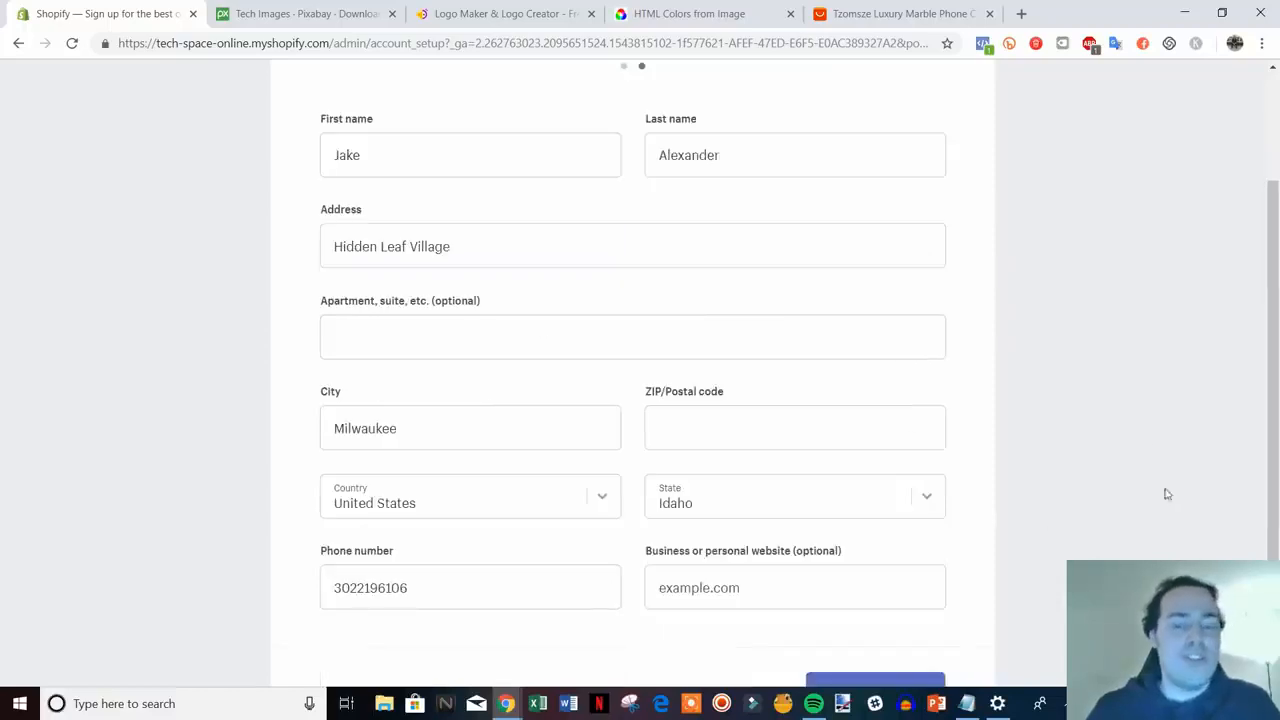
{"action": "scroll", "coordinate": [471, 406], "scroll_direction": "down", "scroll_amount": 1}
{"action": "left_click", "coordinate": [891, 614]}
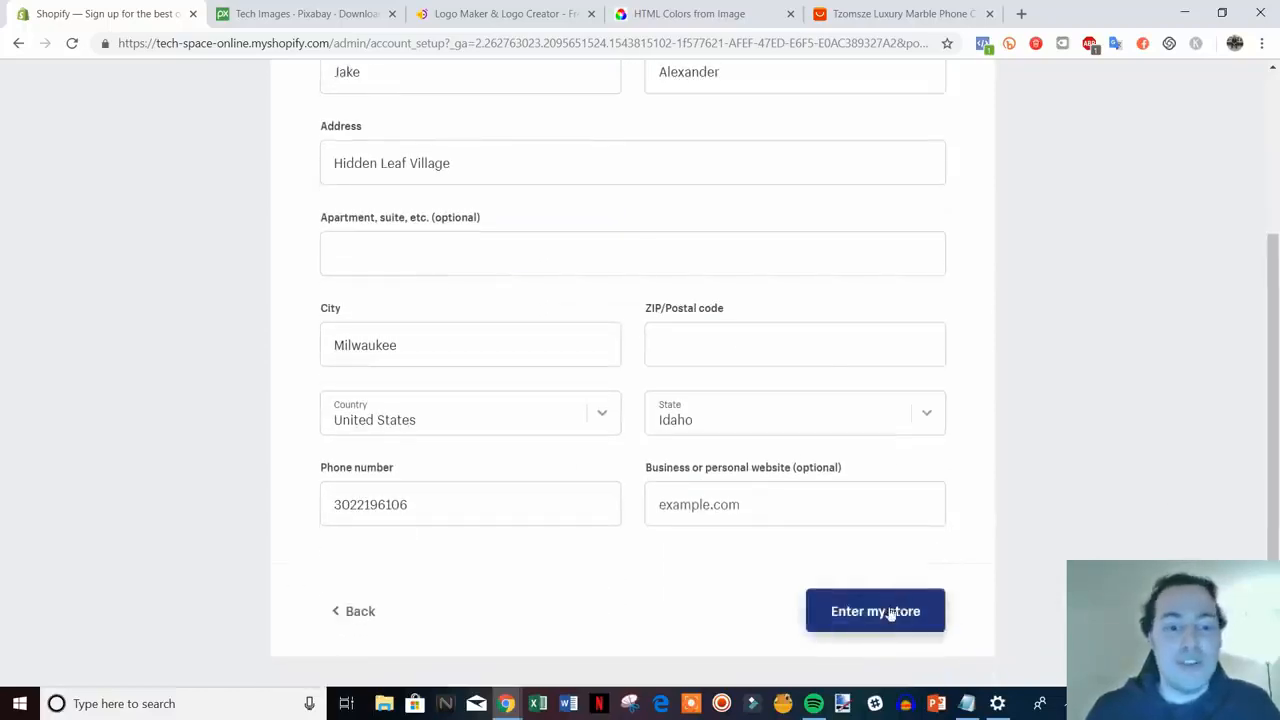
{"action": "left_click", "coordinate": [801, 343]}
{"action": "type", "text": "19948"}
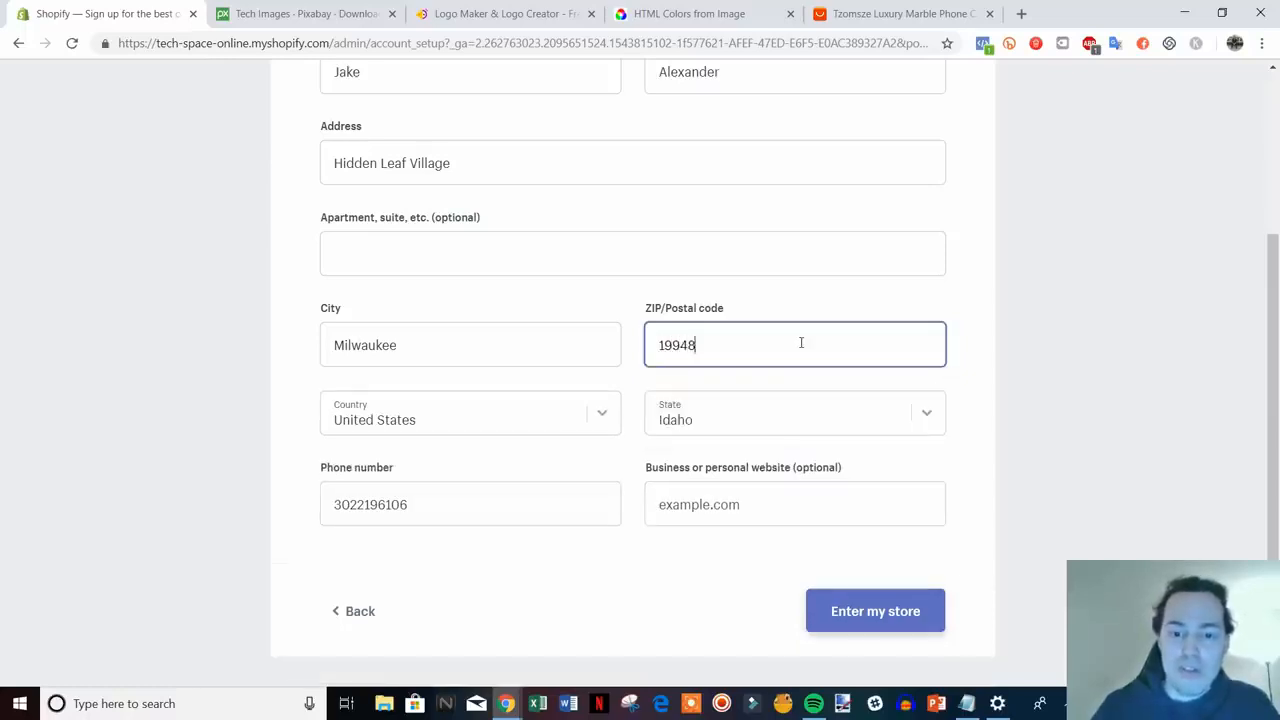
{"action": "left_click", "coordinate": [910, 602]}
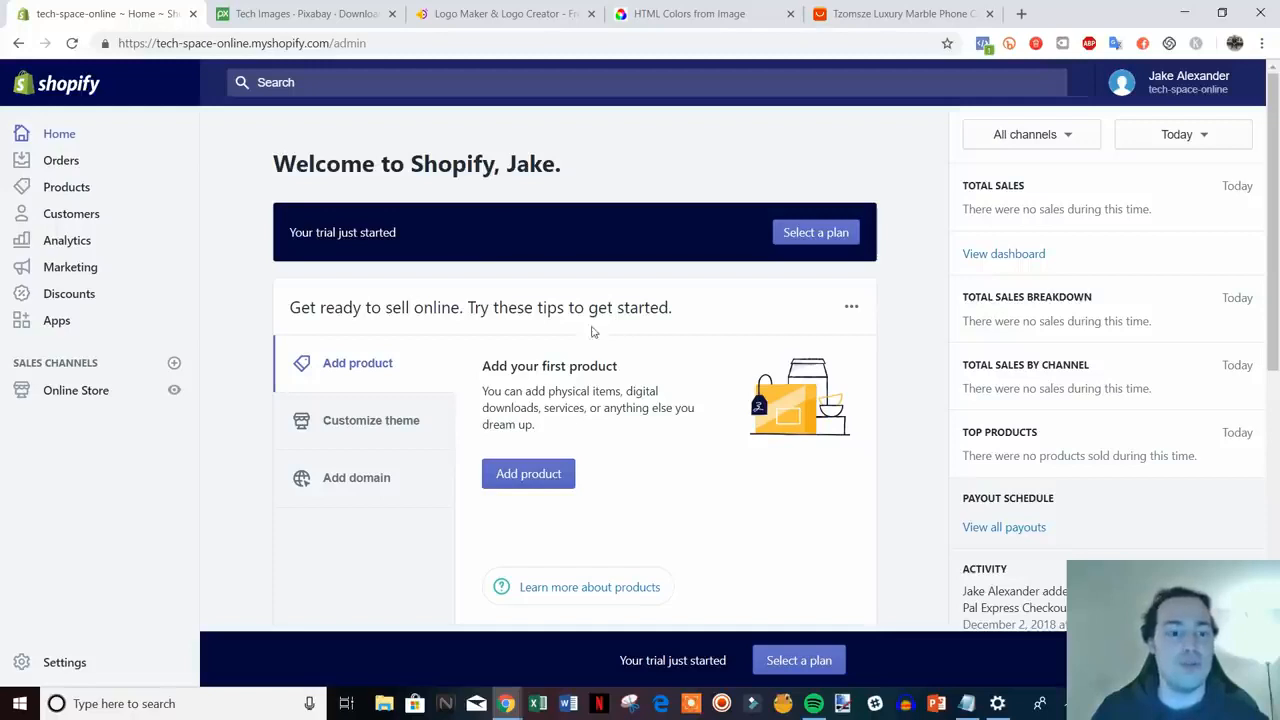
- Go to Online Store themes and visit the Theme Store in a new tab
{"action": "scroll", "coordinate": [592, 332], "scroll_direction": "down", "scroll_amount": 1}
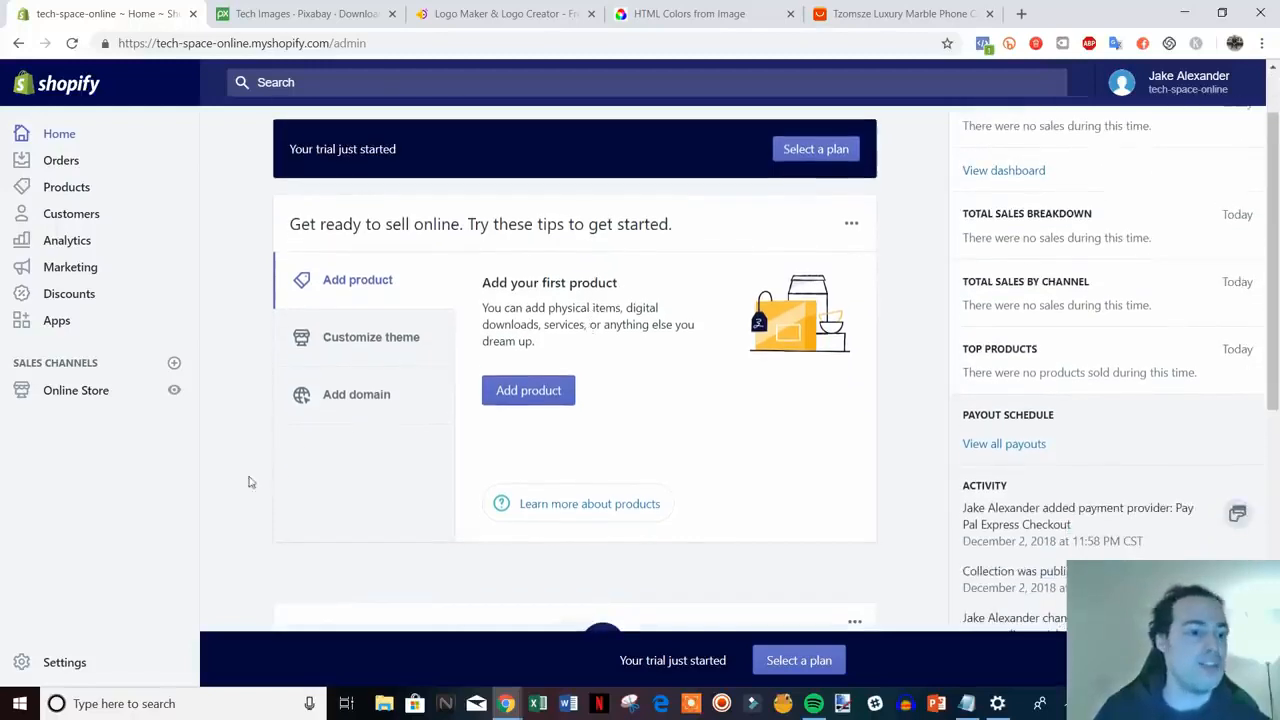
{"action": "left_click", "coordinate": [84, 396]}
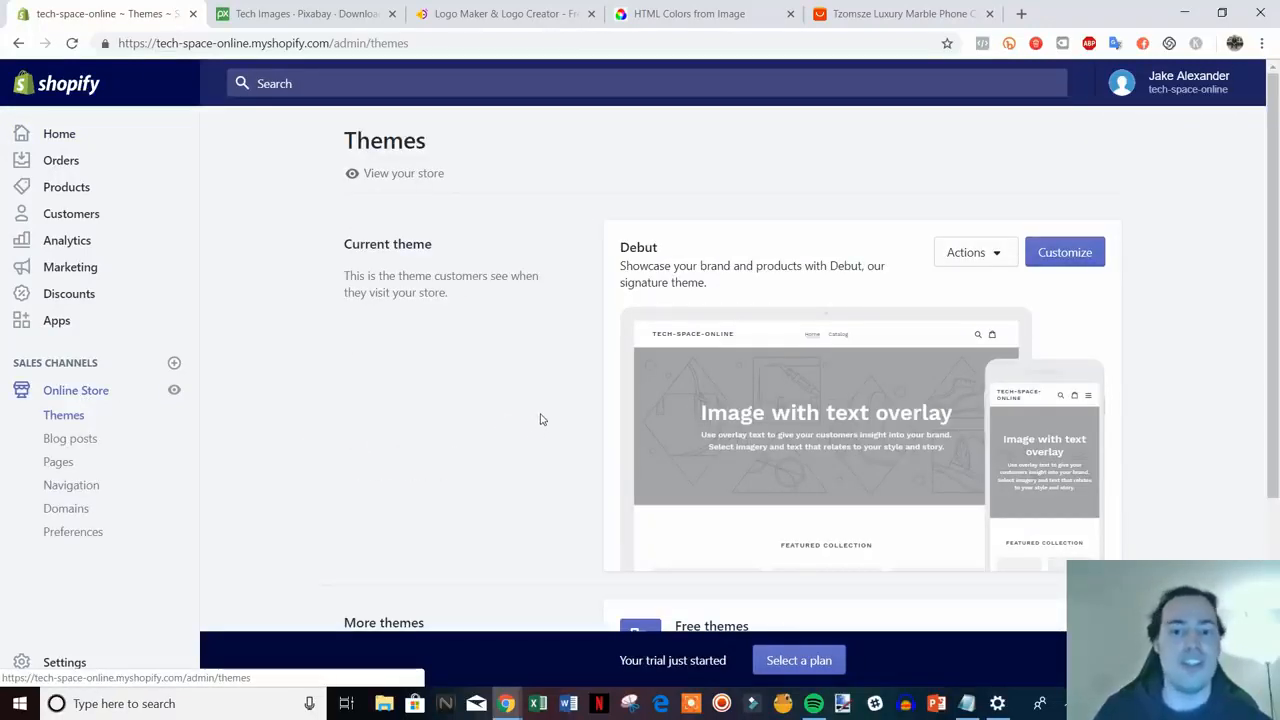
{"action": "scroll", "coordinate": [540, 419], "scroll_direction": "down", "scroll_amount": 1}
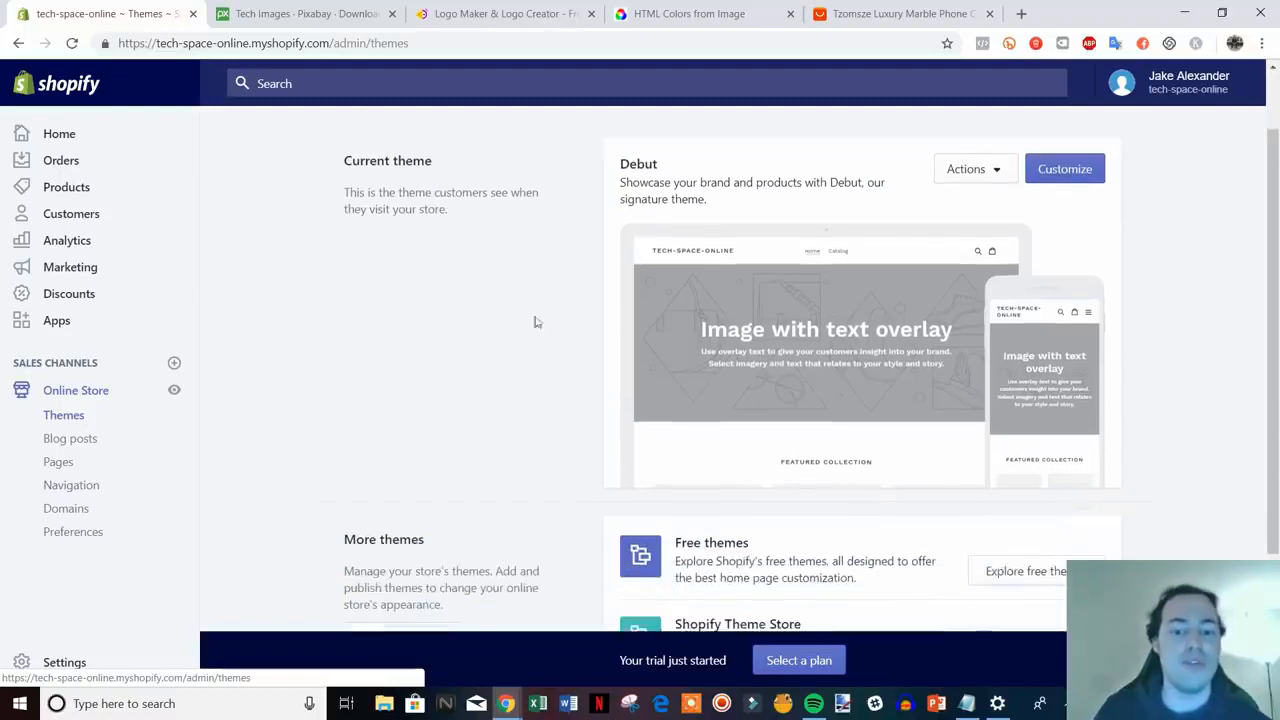
{"action": "scroll", "coordinate": [651, 251], "scroll_direction": "down", "scroll_amount": 2}
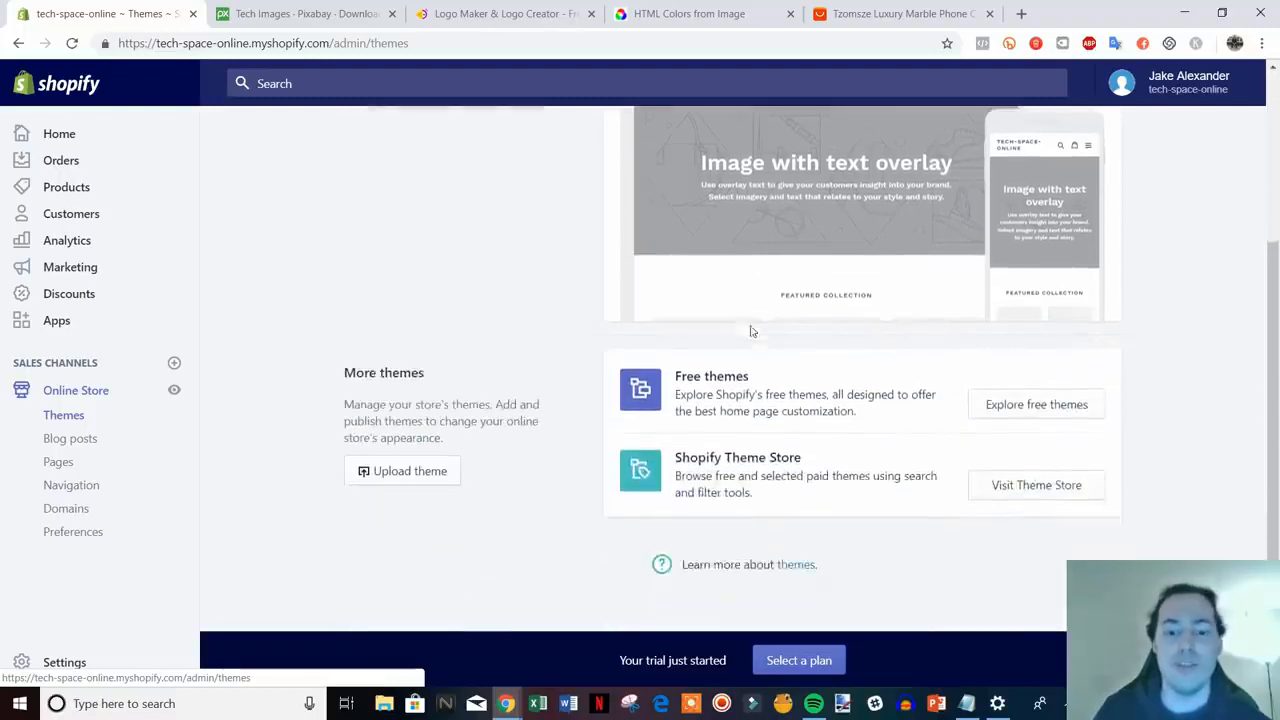
{"action": "left_click", "coordinate": [1053, 487]}
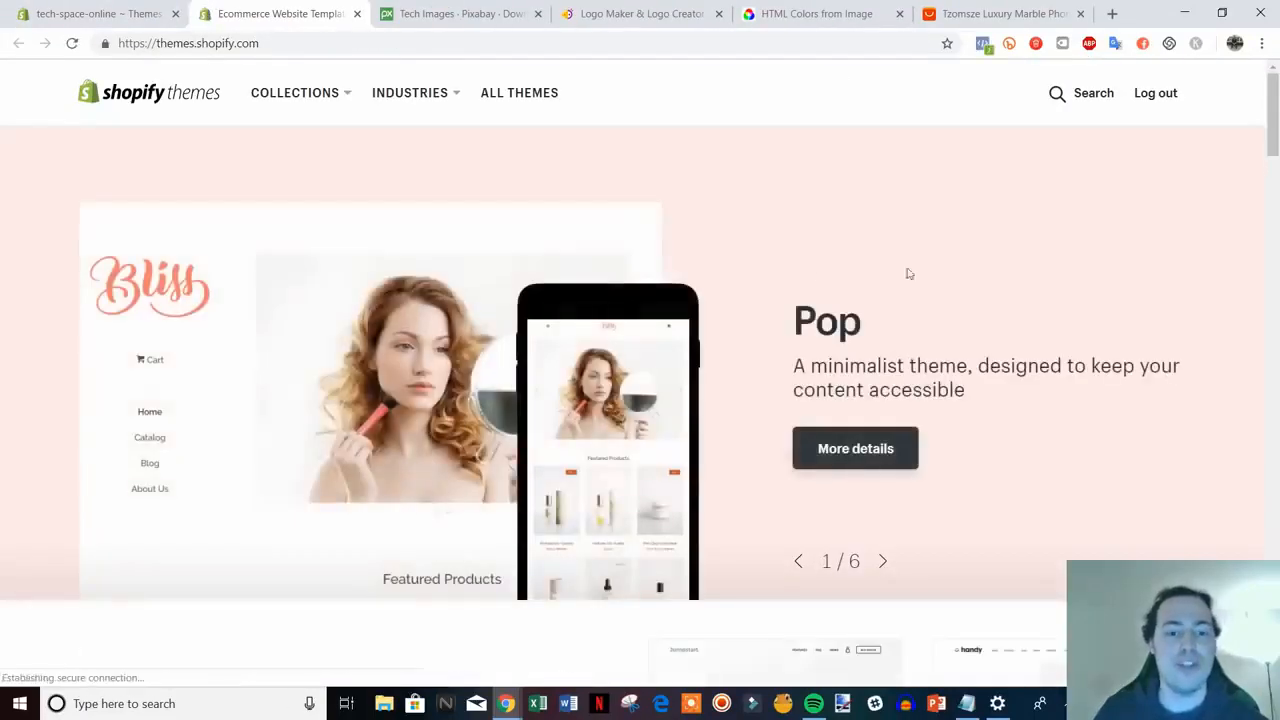
- Scroll through the themes featured in the Shopify Theme Store
{"action": "scroll", "coordinate": [906, 274], "scroll_direction": "down", "scroll_amount": 3}
{"action": "scroll", "coordinate": [1002, 277], "scroll_direction": "down", "scroll_amount": 7}
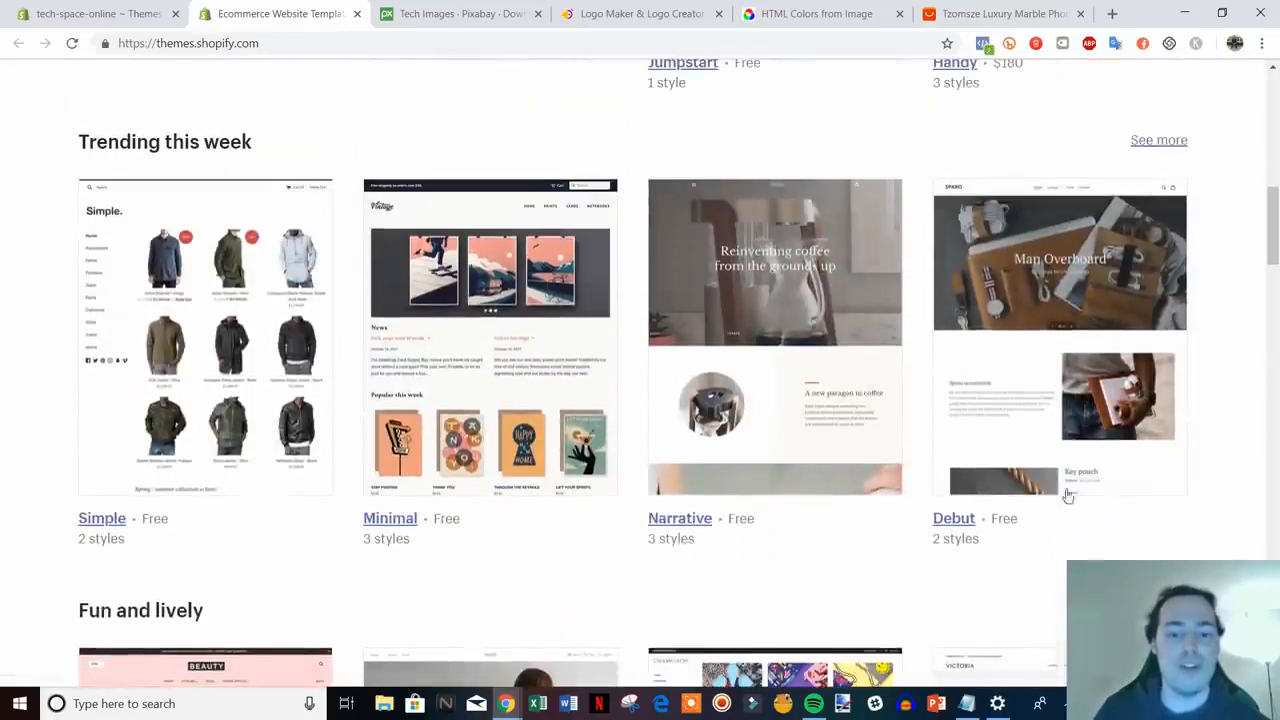
{"action": "scroll", "coordinate": [540, 440], "scroll_direction": "down", "scroll_amount": 5}
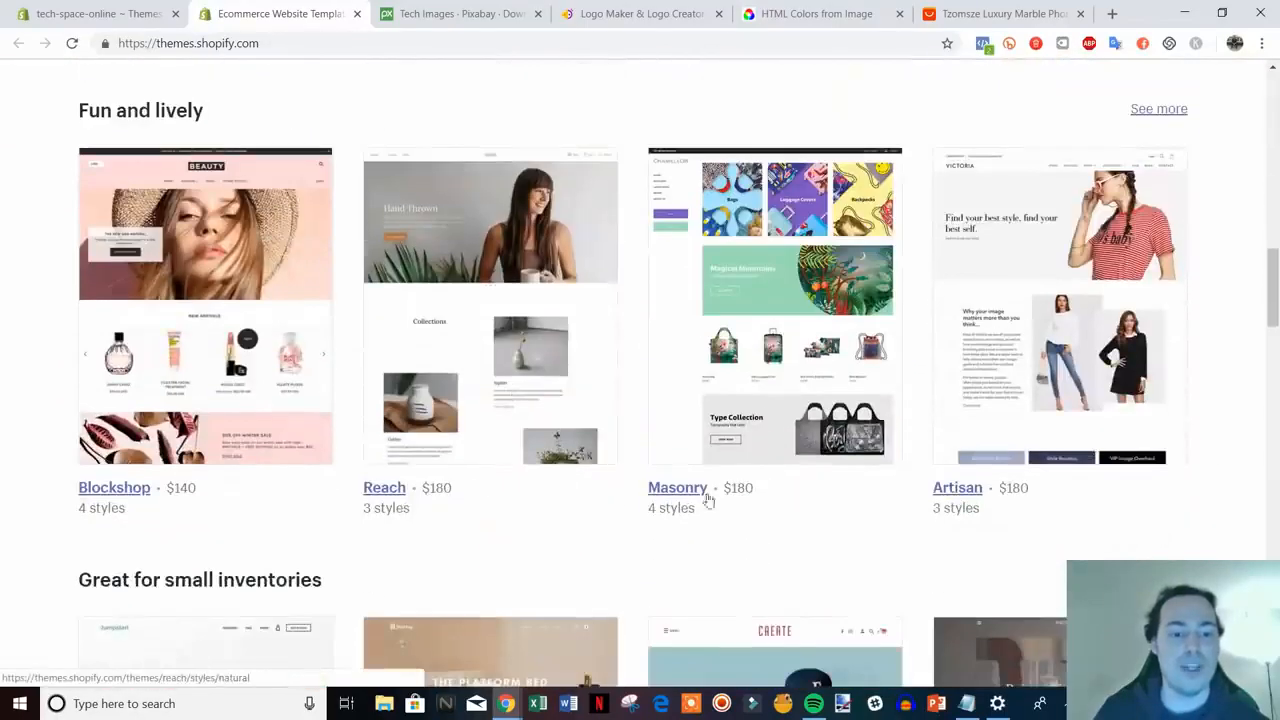
{"action": "mouse_move", "coordinate": [1273, 303]}
{"action": "left_mouse_down"}
{"action": "mouse_move", "coordinate": [1273, 323]}
{"action": "mouse_move", "coordinate": [1273, 310]}
{"action": "left_mouse_up"}
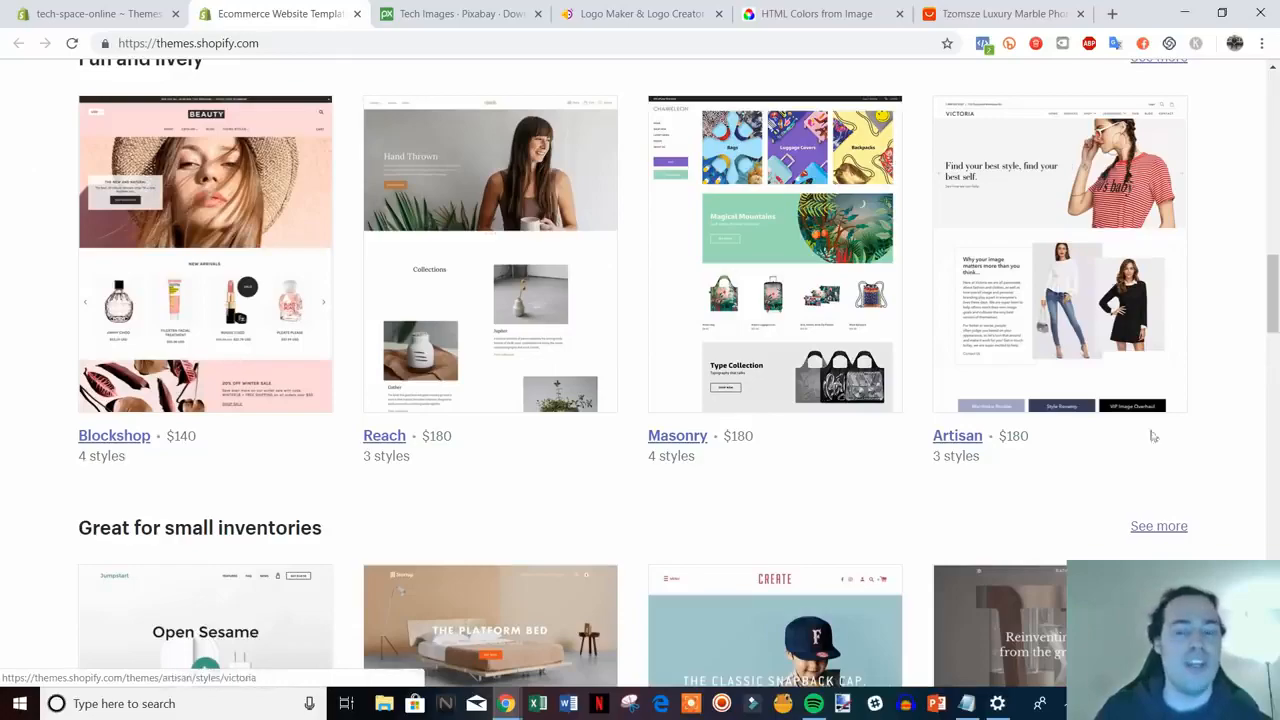
{"action": "scroll", "coordinate": [1190, 417], "scroll_direction": "down", "scroll_amount": 1}
{"action": "scroll", "coordinate": [1190, 417], "scroll_direction": "down", "scroll_amount": 5}
{"action": "scroll", "coordinate": [837, 340], "scroll_direction": "down", "scroll_amount": 3}
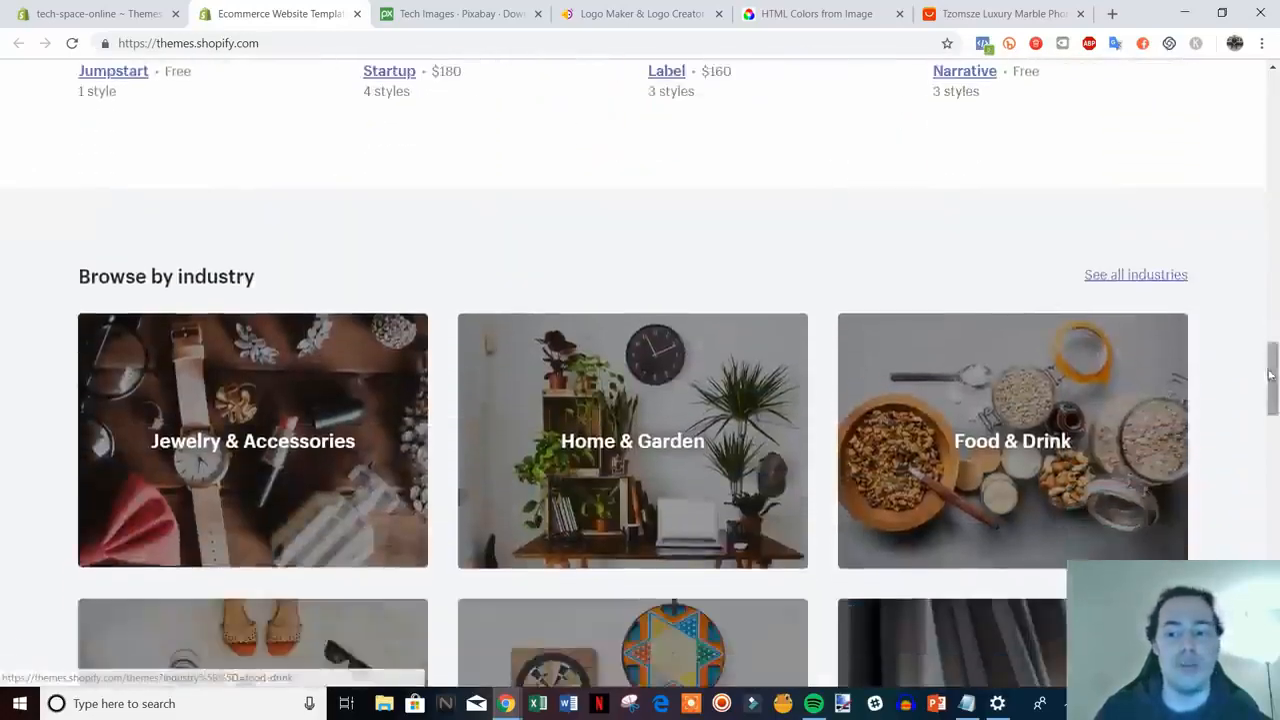
{"action": "left_click_drag", "start_coordinate": [1272, 380], "coordinate": [1267, 137]}
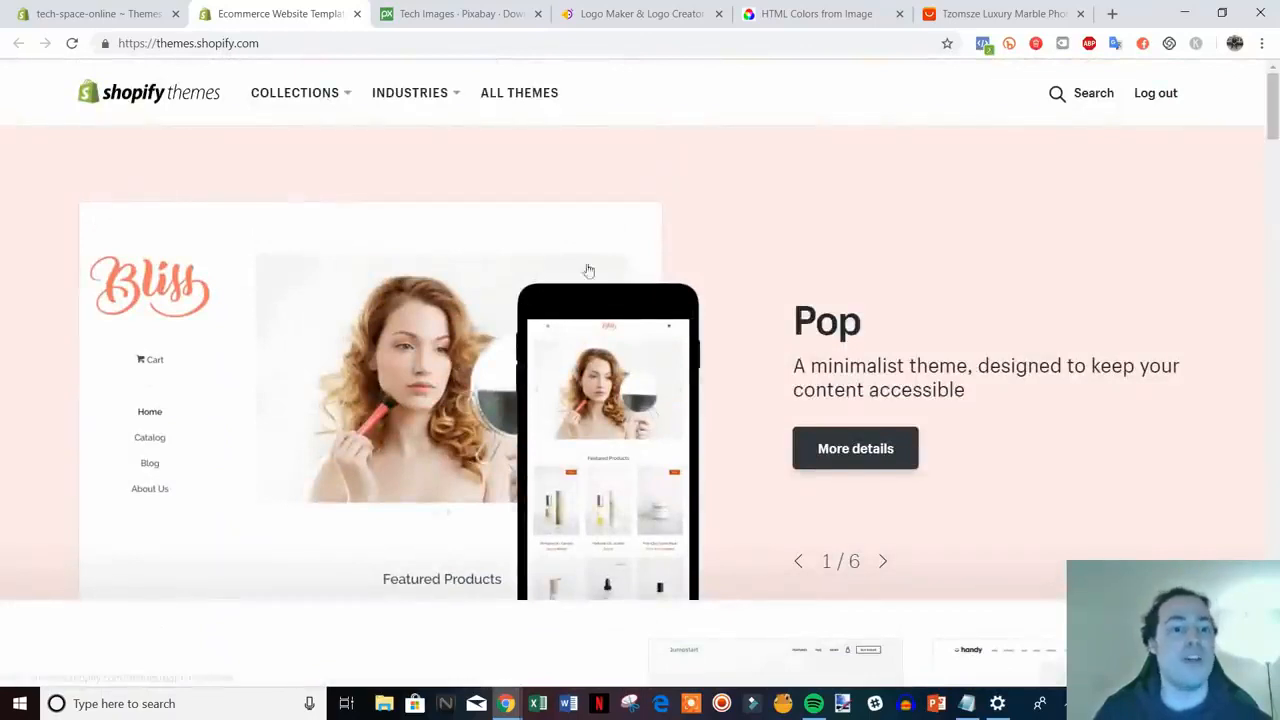
{"action": "scroll", "coordinate": [604, 303], "scroll_direction": "down", "scroll_amount": 2}
- Compare the store's admin Themes page with the Theme Store across the two tabs
{"action": "left_click", "coordinate": [95, 13]}
{"action": "scroll", "coordinate": [889, 369], "scroll_direction": "up", "scroll_amount": 3}
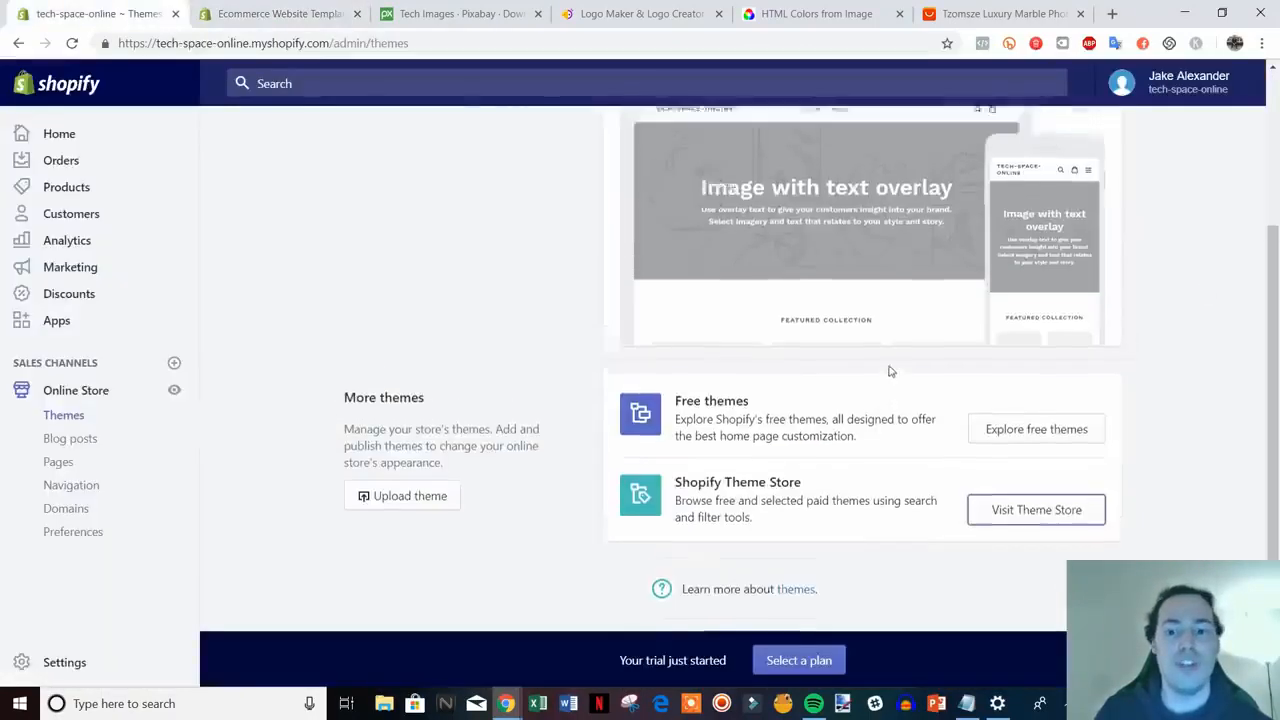
{"action": "left_click", "coordinate": [280, 14]}
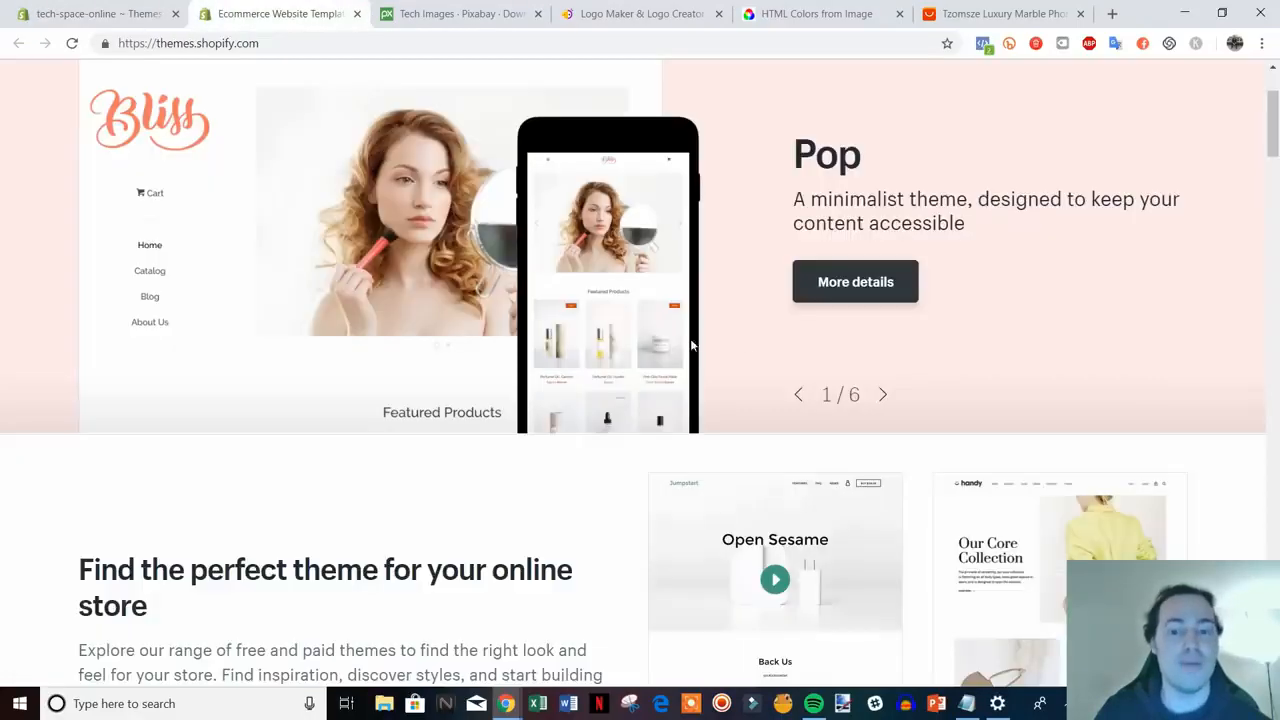
{"action": "scroll", "coordinate": [692, 345], "scroll_direction": "down", "scroll_amount": 4}
{"action": "scroll", "coordinate": [1190, 280], "scroll_direction": "down", "scroll_amount": 3}
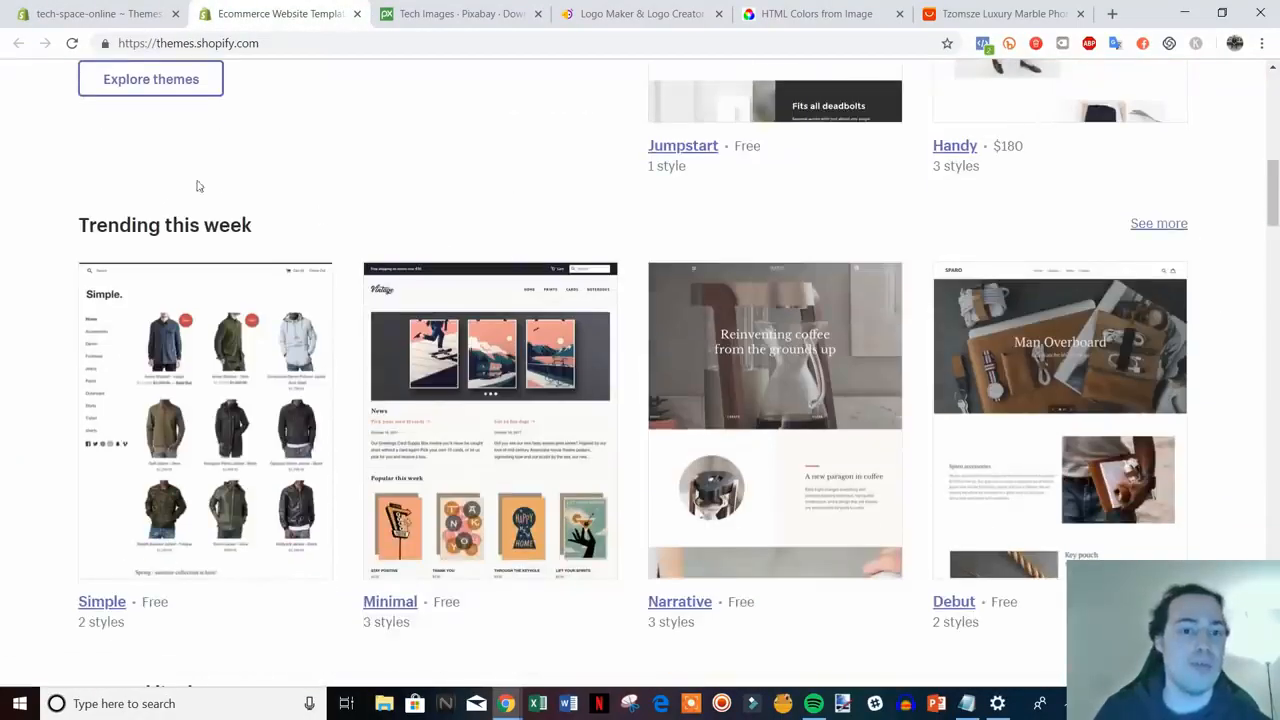
{"action": "scroll", "coordinate": [522, 388], "scroll_direction": "down", "scroll_amount": 2}
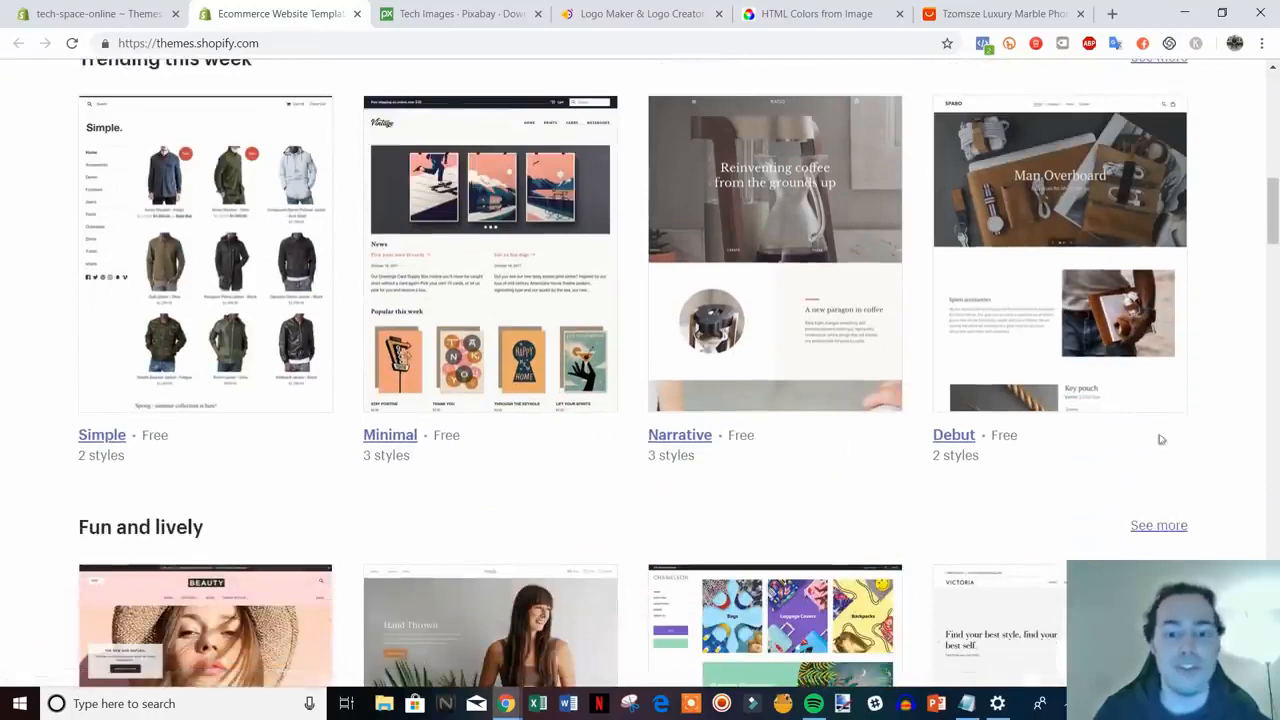
{"action": "left_click", "coordinate": [66, 13]}
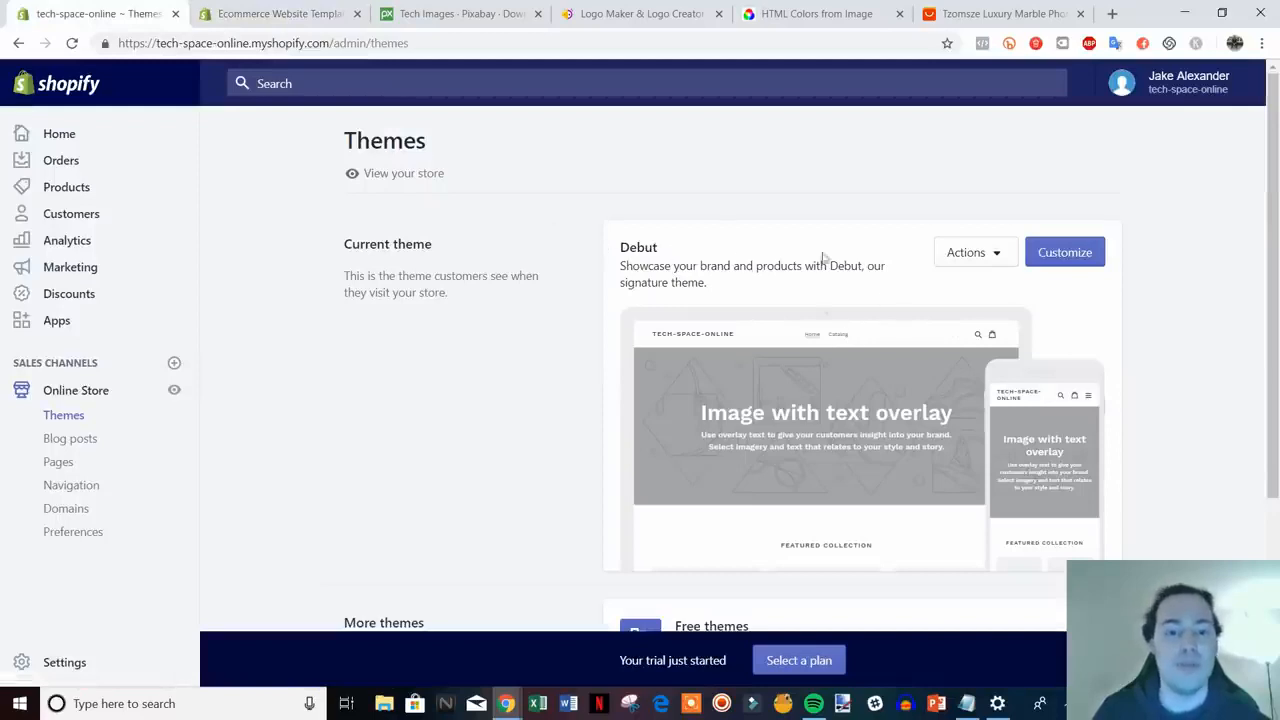
{"action": "left_click", "coordinate": [272, 13]}
{"action": "scroll", "coordinate": [1203, 434], "scroll_direction": "down", "scroll_amount": 1}
{"action": "scroll", "coordinate": [455, 272], "scroll_direction": "up", "scroll_amount": 2}
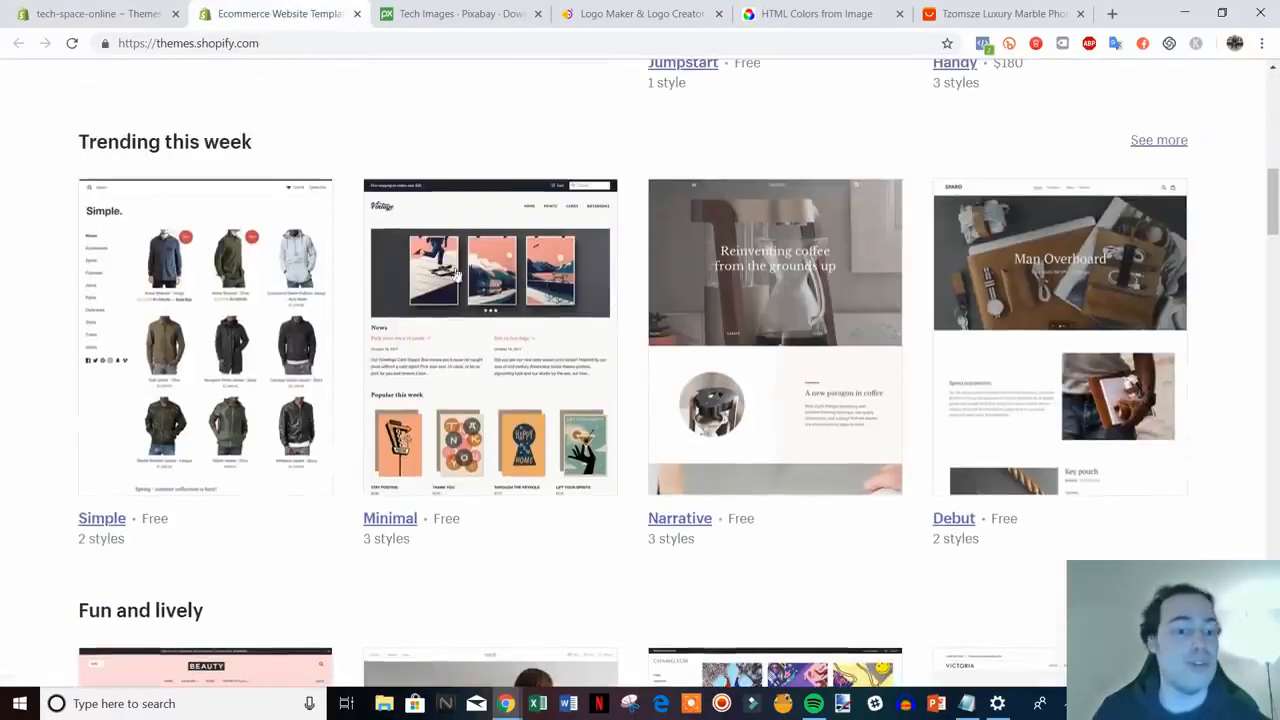
- View the Minimal theme's details page, then close it and return to Themes
{"action": "left_click", "coordinate": [405, 519]}
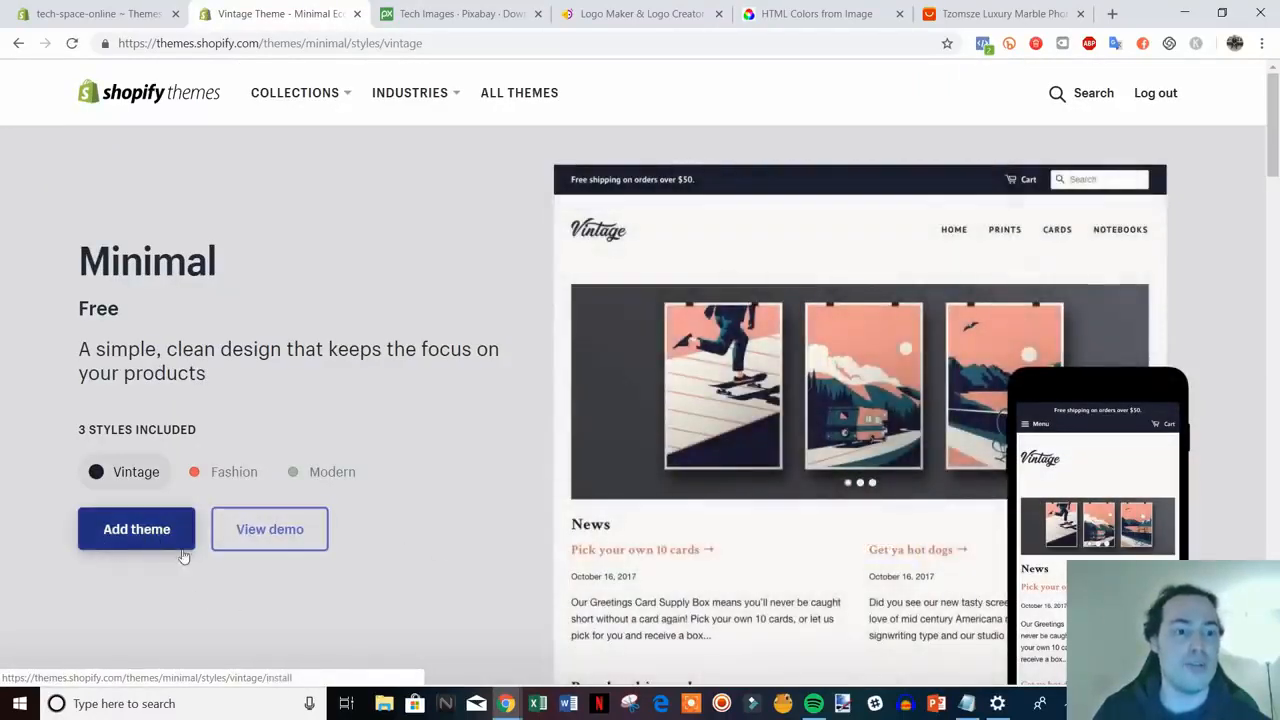
{"action": "left_click", "coordinate": [357, 13]}
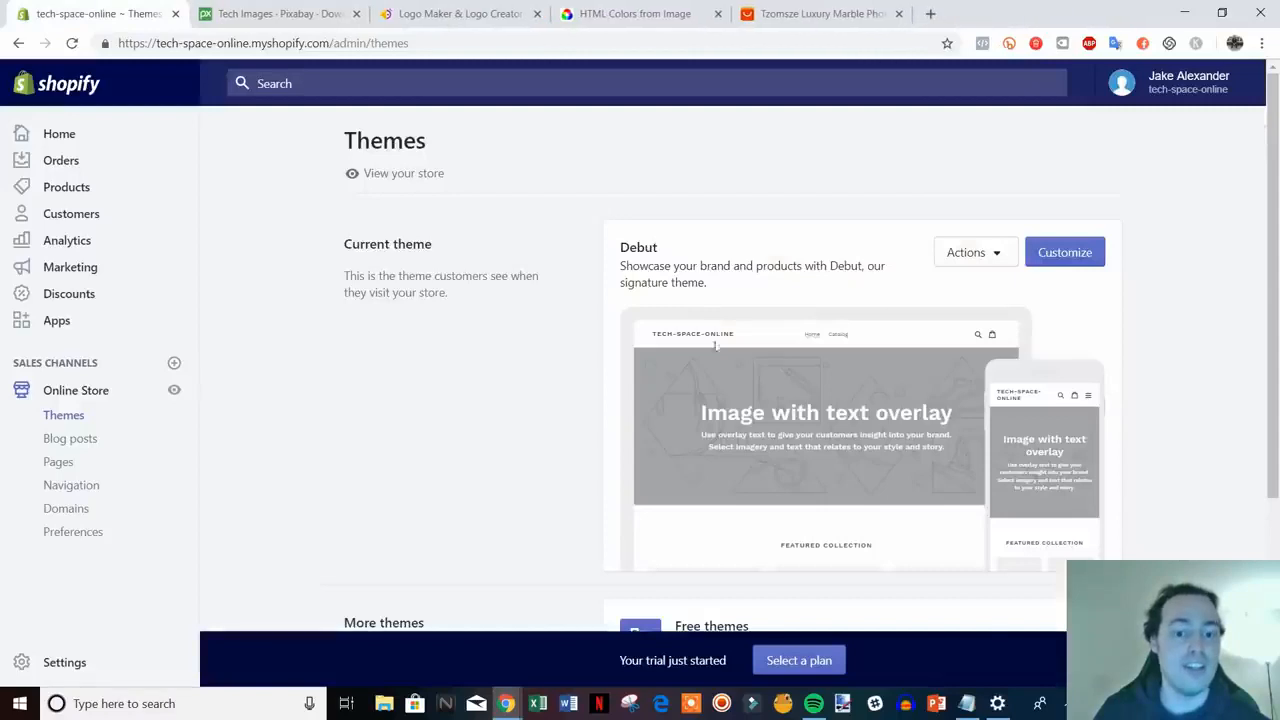
{"action": "scroll", "coordinate": [714, 350], "scroll_direction": "down", "scroll_amount": 3}
{"action": "scroll", "coordinate": [709, 346], "scroll_direction": "up", "scroll_amount": 1}
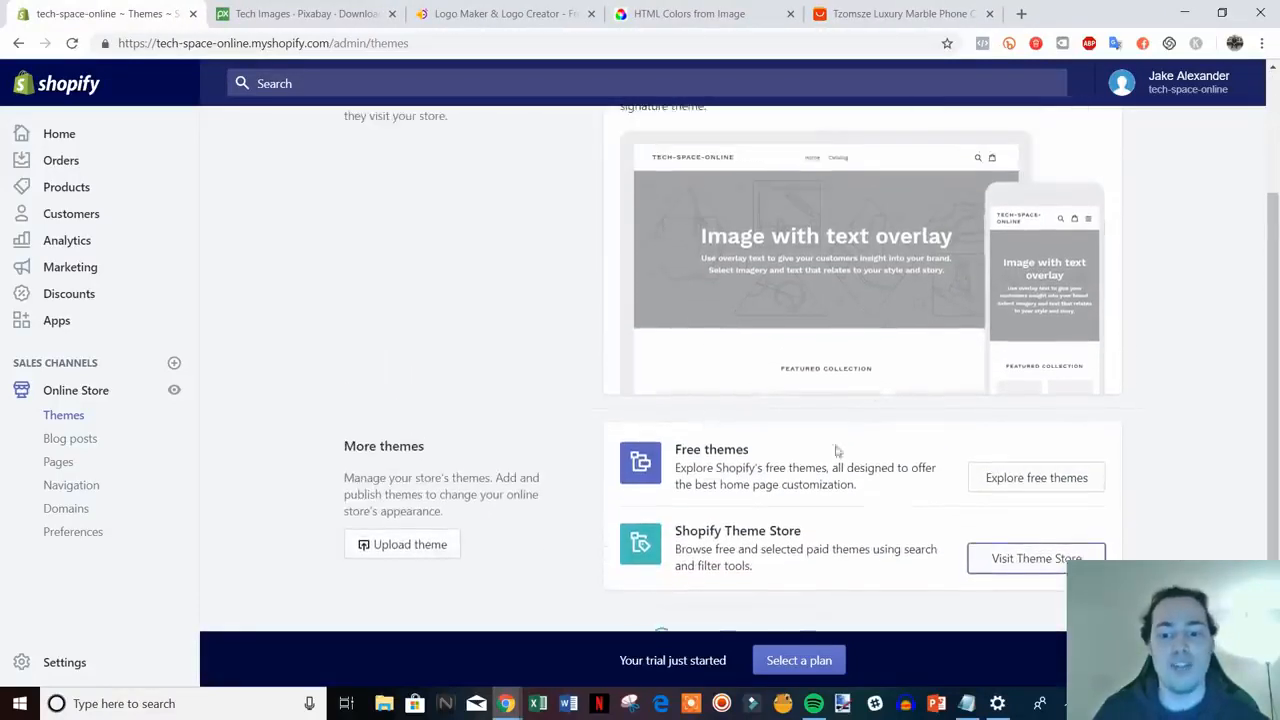
{"action": "scroll", "coordinate": [837, 451], "scroll_direction": "up", "scroll_amount": 2}
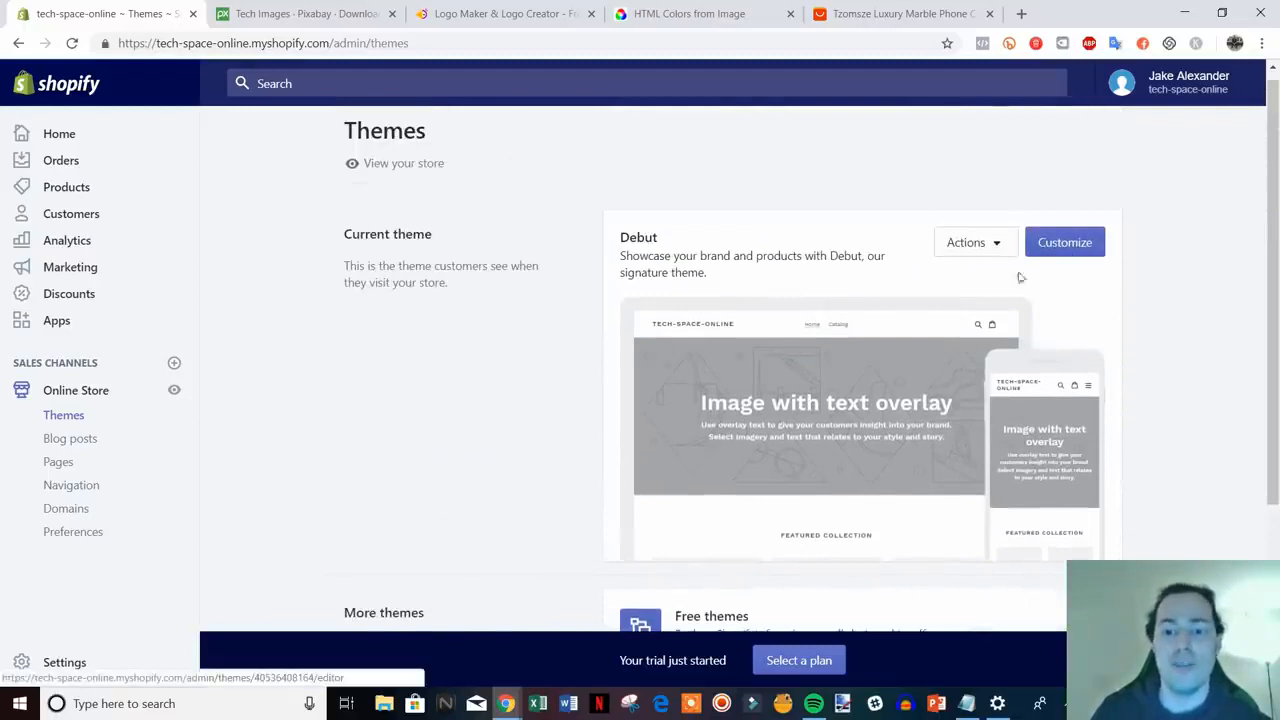
- Customize the Debut theme and scroll through its home page preview
{"action": "left_click", "coordinate": [1080, 243]}
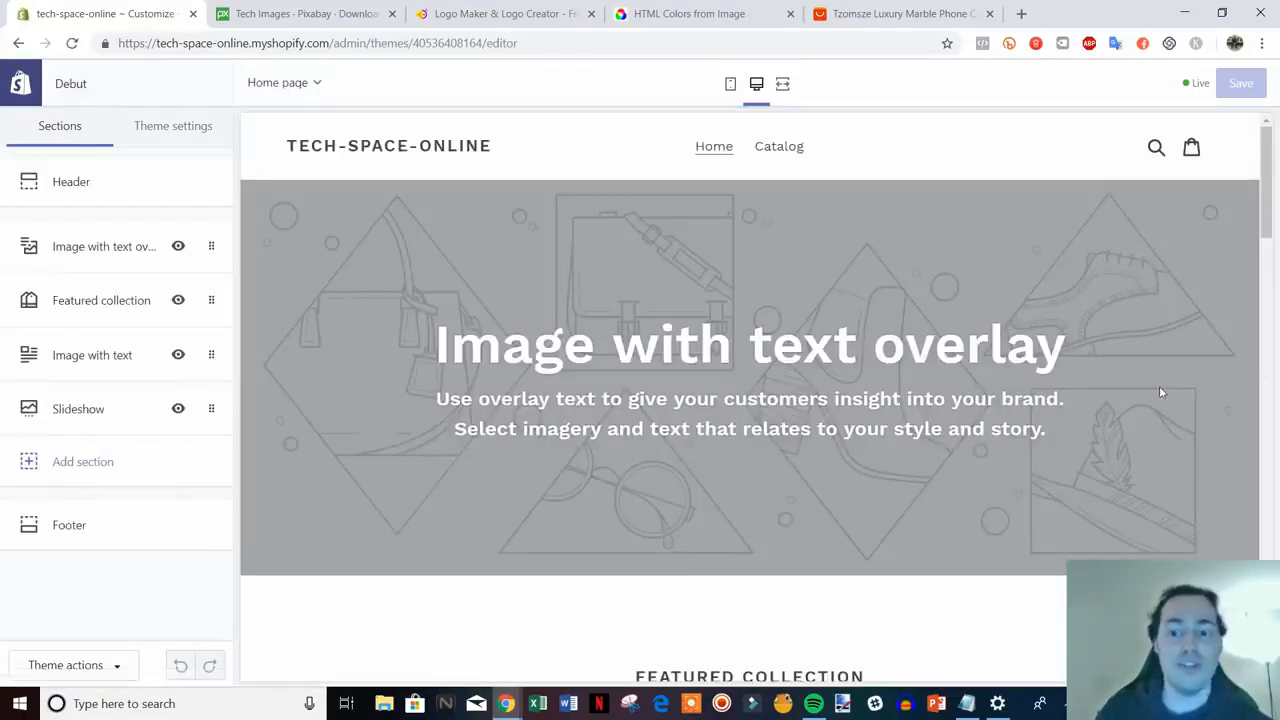
{"action": "mouse_move", "coordinate": [1267, 162]}
{"action": "left_mouse_down"}
{"action": "mouse_move", "coordinate": [1266, 558]}
{"action": "mouse_move", "coordinate": [1266, 162]}
{"action": "left_mouse_up"}
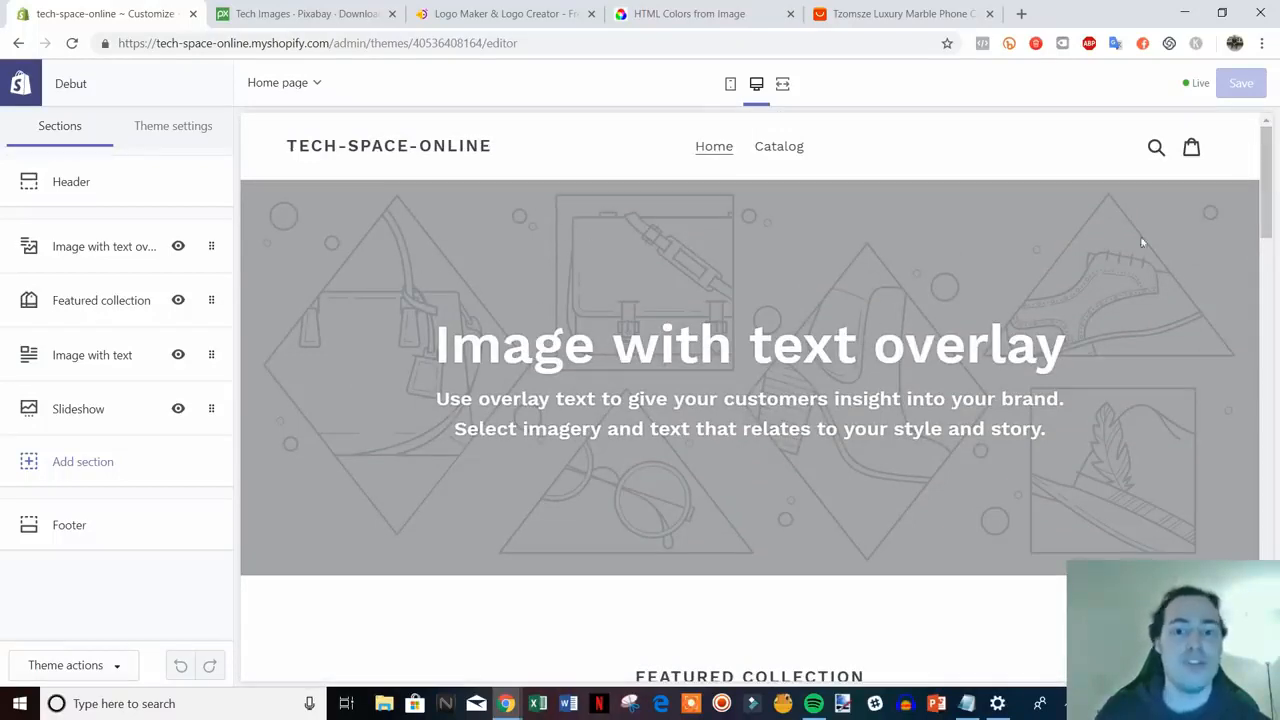
{"action": "scroll", "coordinate": [1012, 372], "scroll_direction": "down", "scroll_amount": 3}
{"action": "scroll", "coordinate": [1011, 402], "scroll_direction": "up", "scroll_amount": 3}
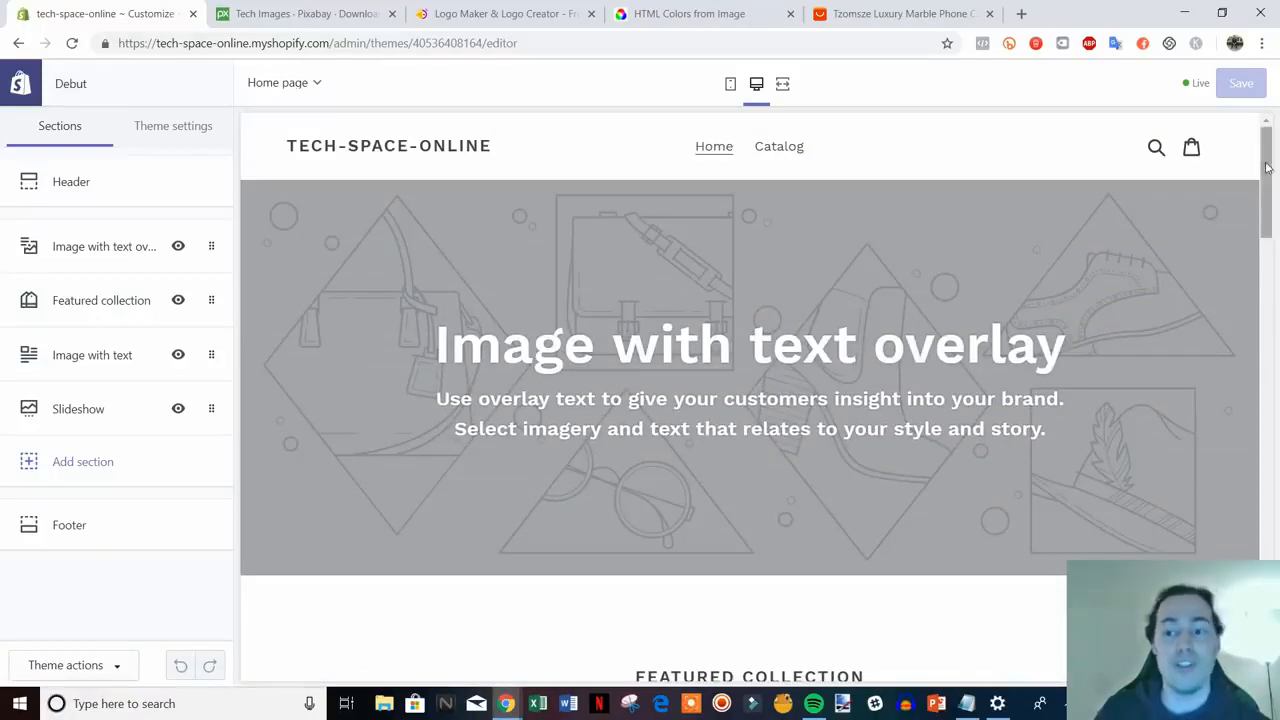
{"action": "left_click_drag", "start_coordinate": [1267, 172], "coordinate": [1248, 152]}
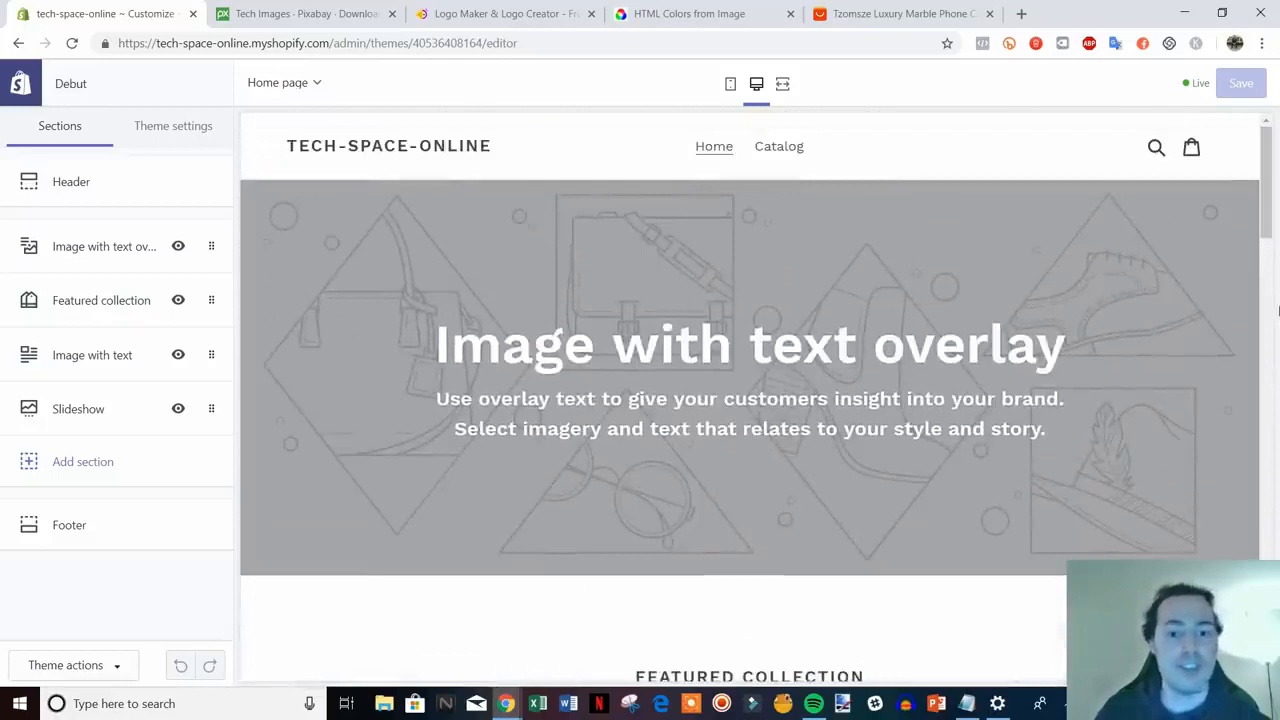
- Upload logo_transparent as the header logo and widen it to 160px
{"action": "left_click", "coordinate": [88, 186]}
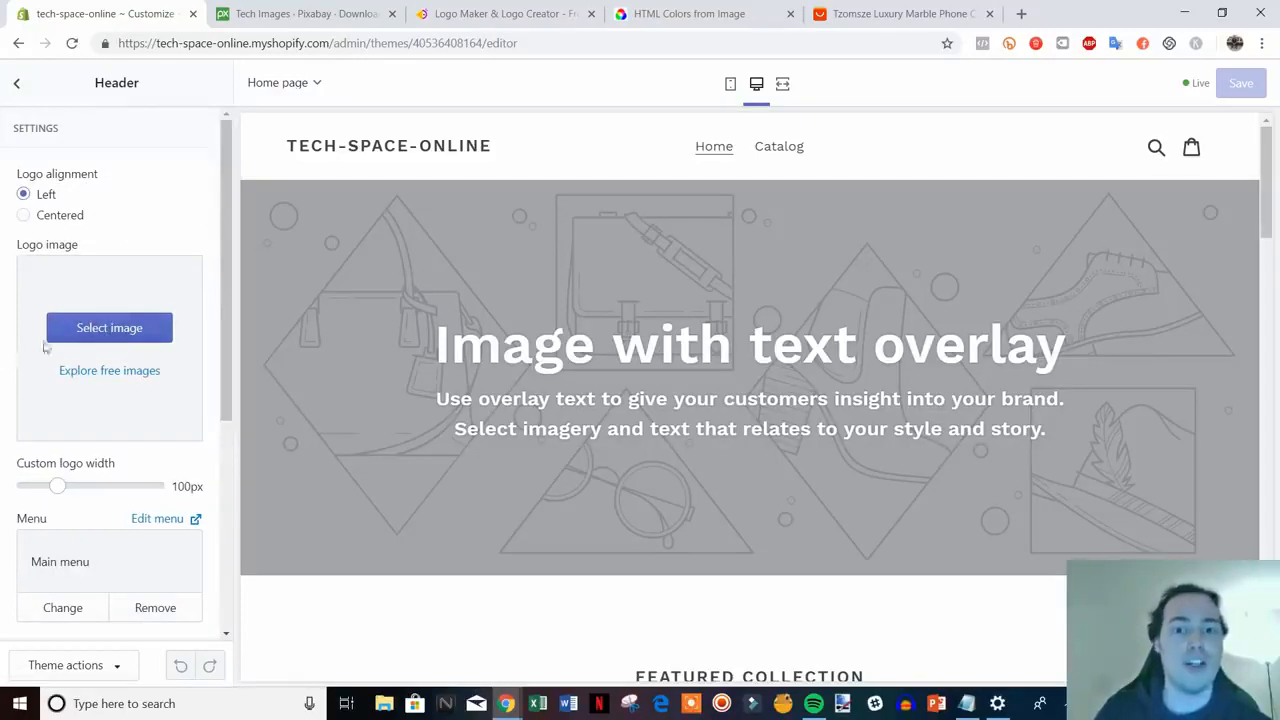
{"action": "left_click", "coordinate": [113, 329]}
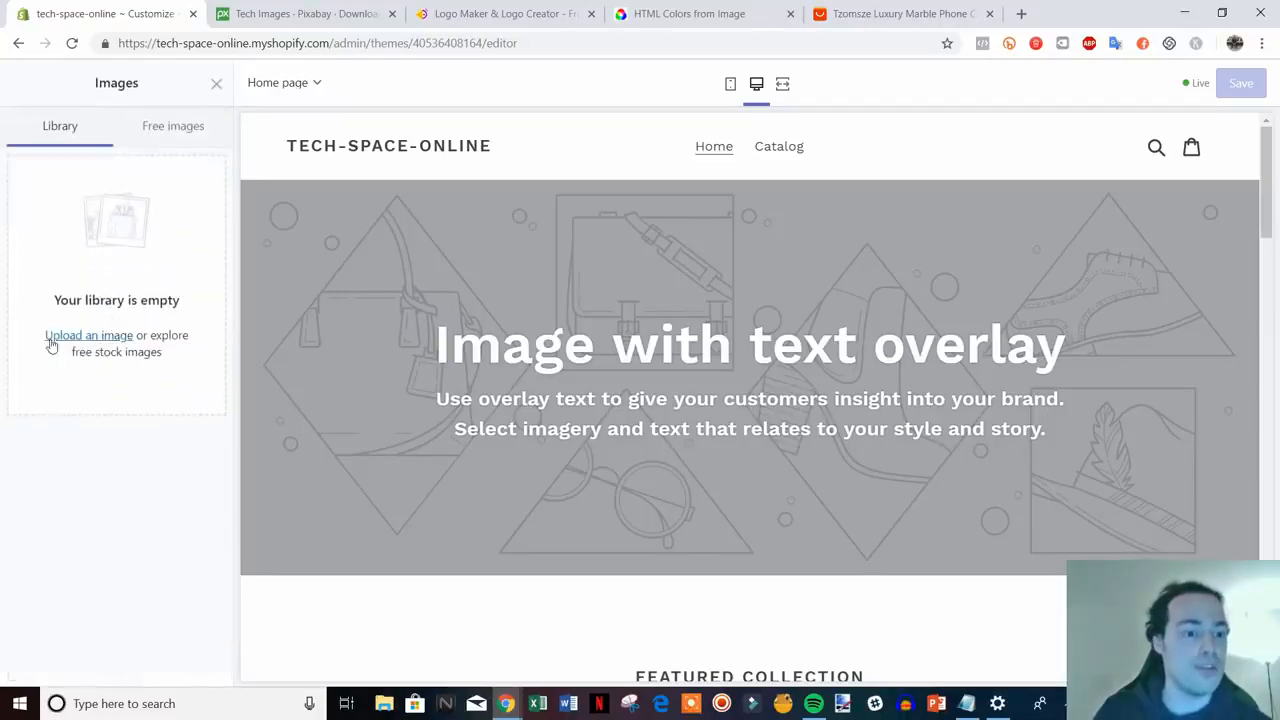
{"action": "left_click", "coordinate": [66, 342]}
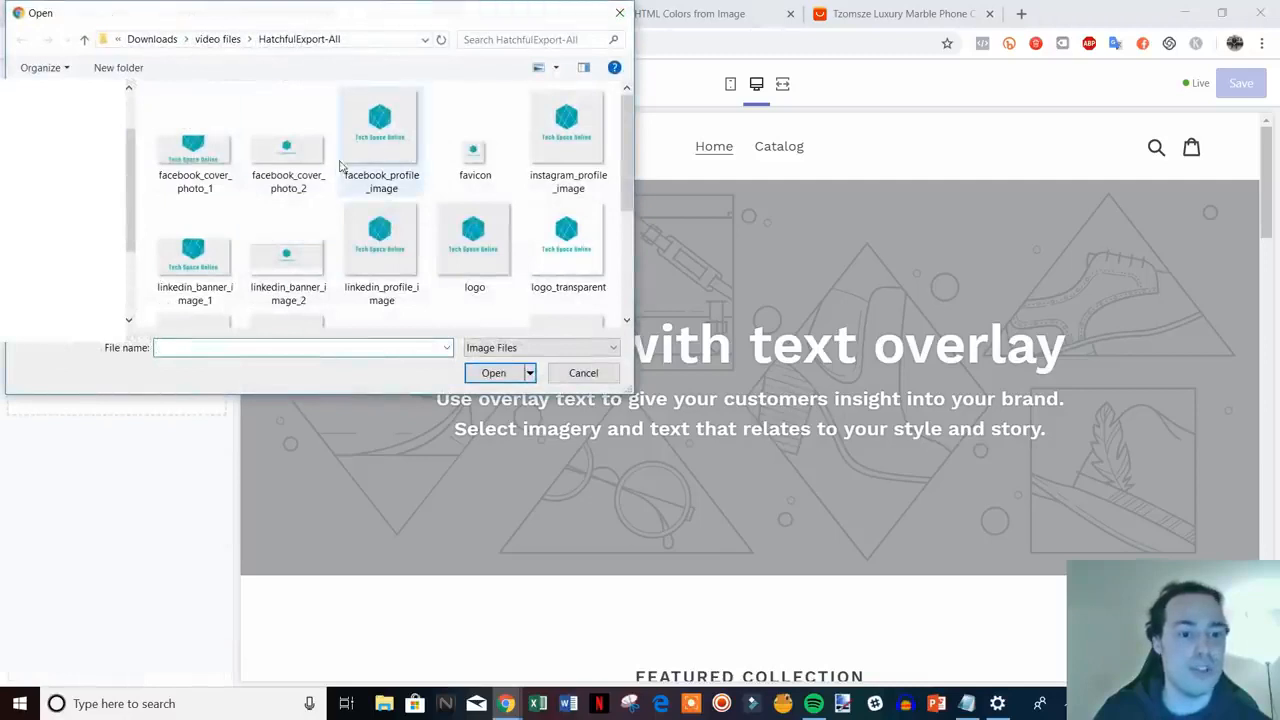
{"action": "scroll", "coordinate": [284, 174], "scroll_direction": "down", "scroll_amount": 1}
{"action": "scroll", "coordinate": [285, 172], "scroll_direction": "down", "scroll_amount": 1}
{"action": "scroll", "coordinate": [285, 172], "scroll_direction": "up", "scroll_amount": 1}
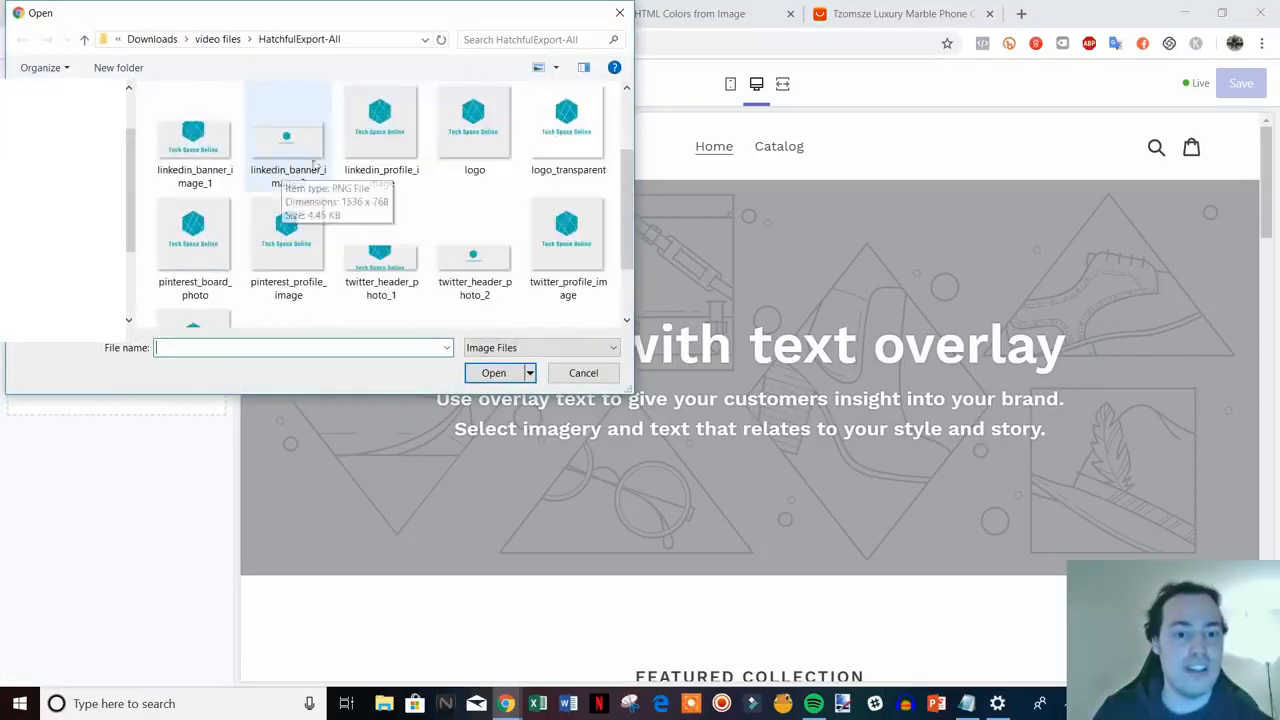
{"action": "double_click", "coordinate": [583, 135]}
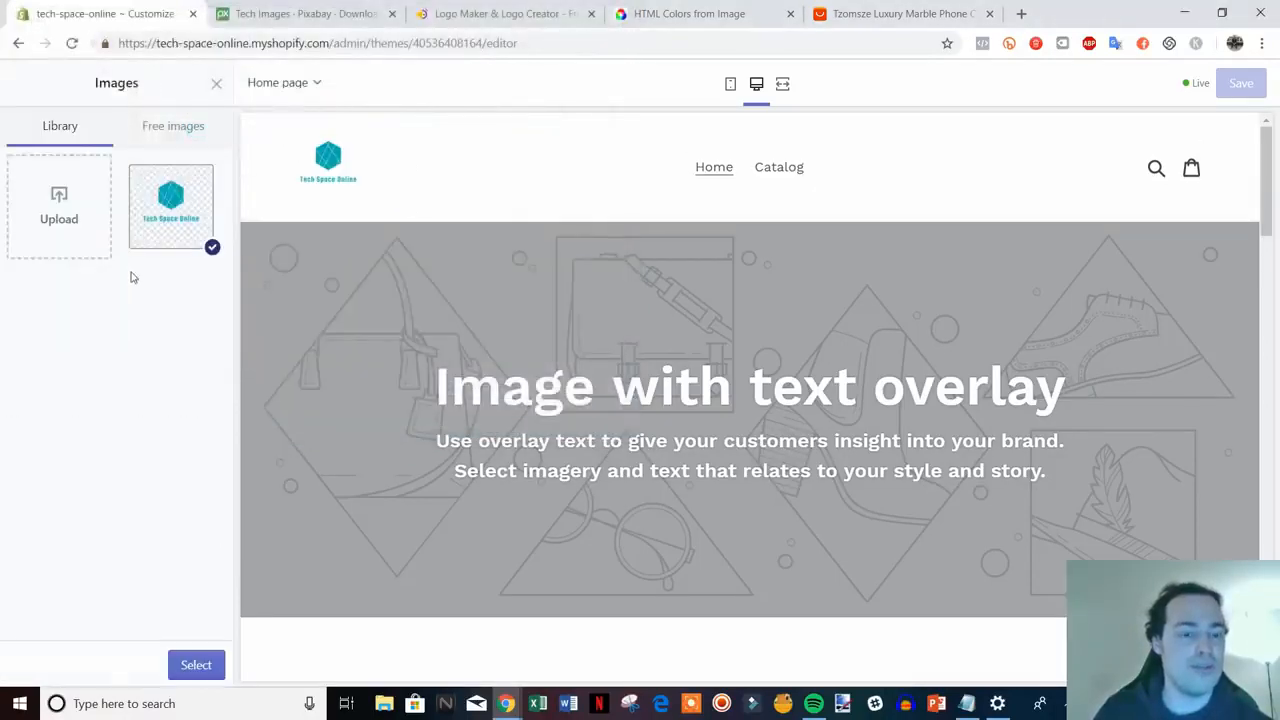
{"action": "left_click", "coordinate": [196, 664]}
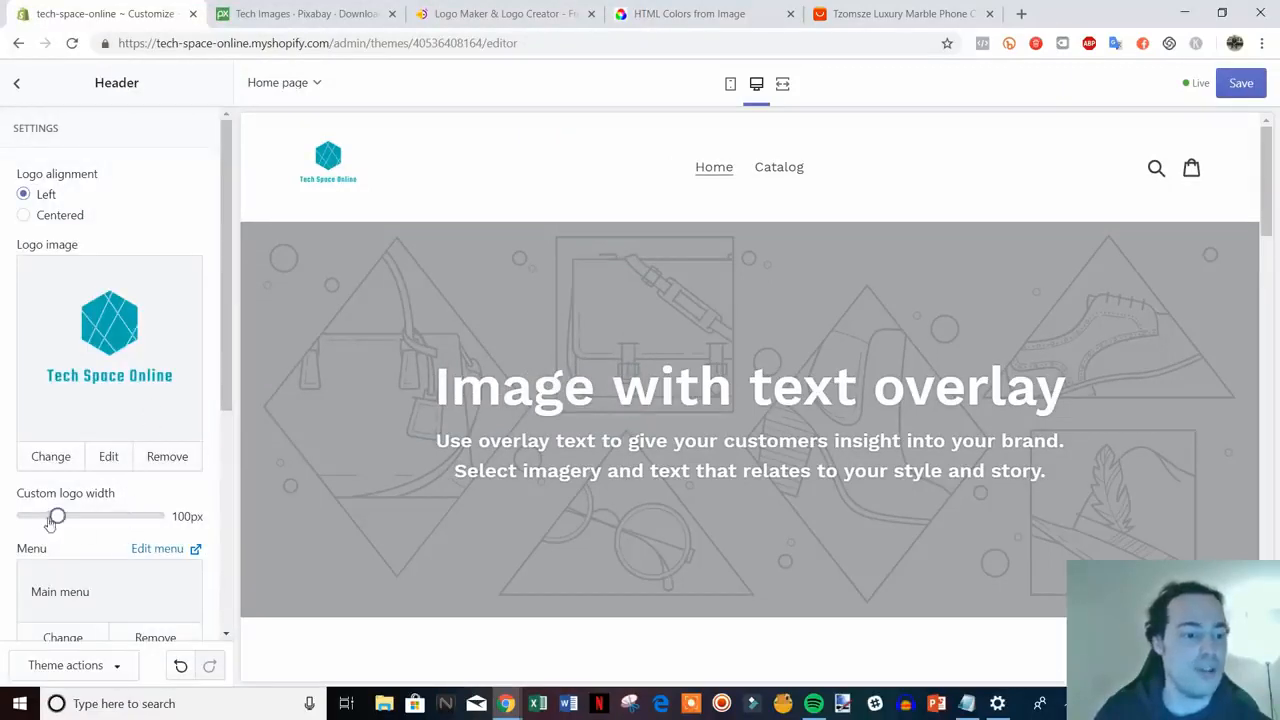
{"action": "left_click_drag", "start_coordinate": [57, 516], "coordinate": [97, 516]}
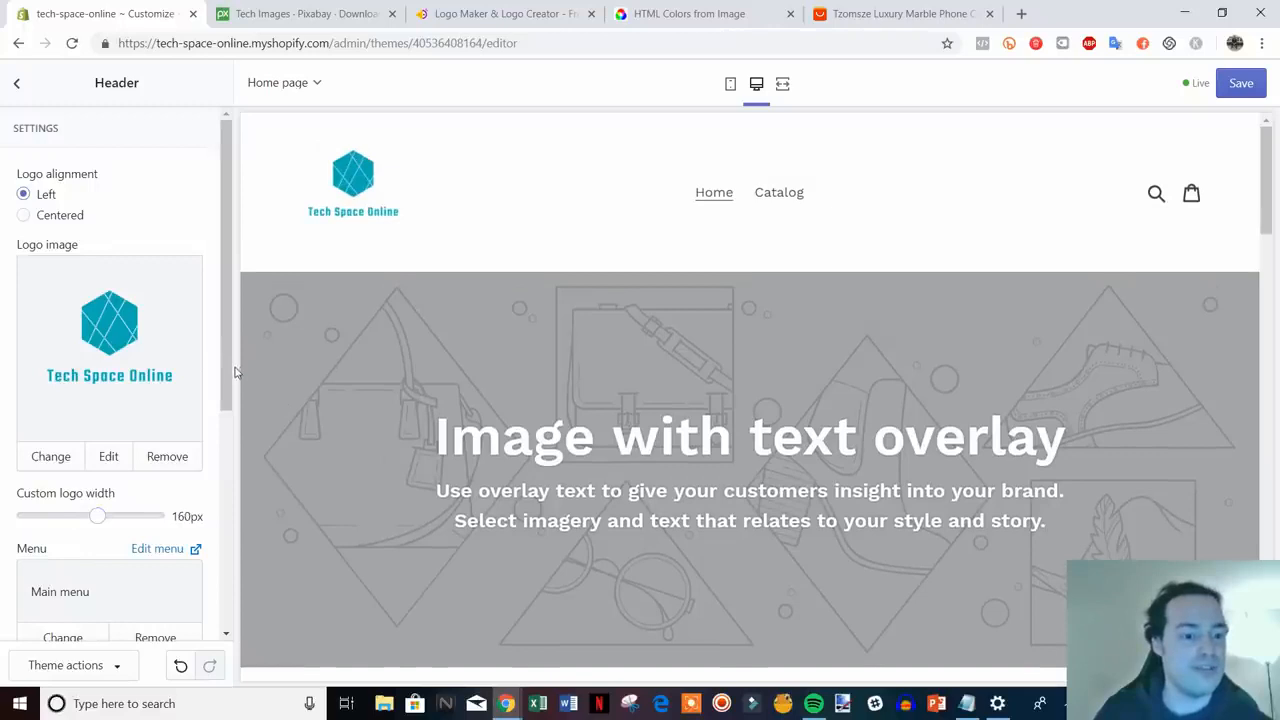
{"action": "left_click_drag", "start_coordinate": [235, 372], "coordinate": [205, 522]}
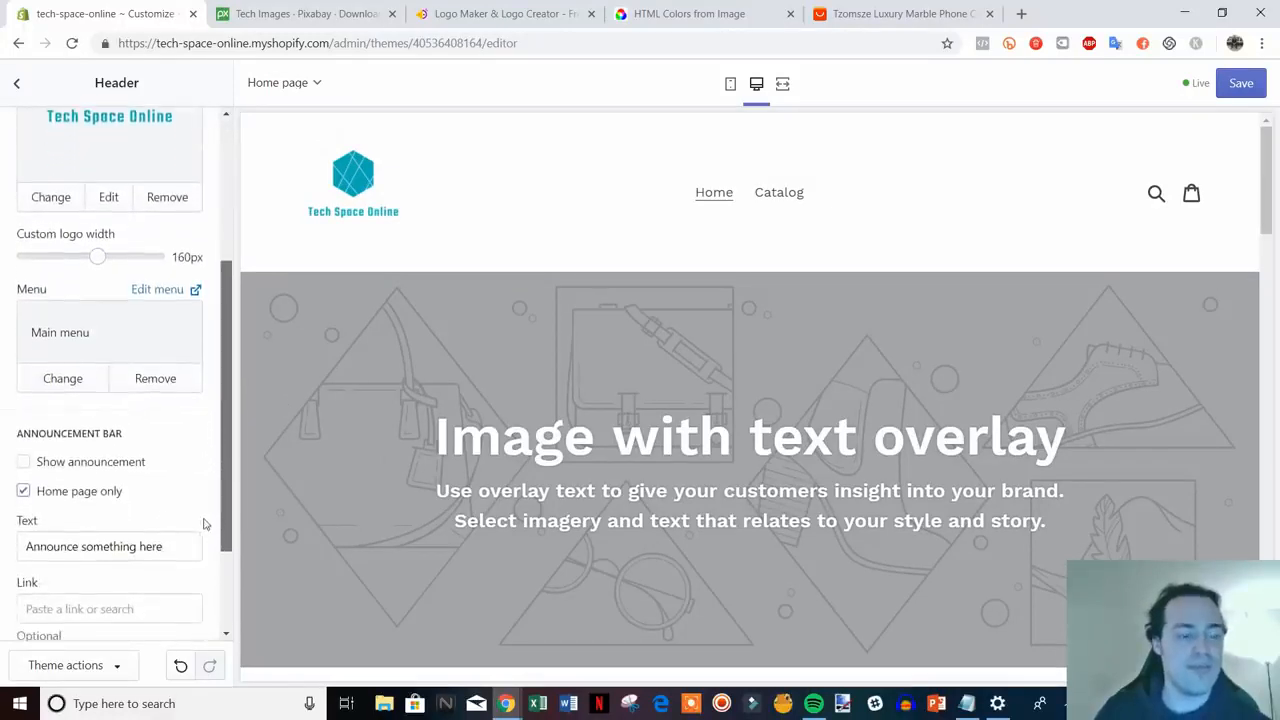
- Enable the announcement bar with text 'Free Shipping On All Orders Storewide!'
{"action": "left_click", "coordinate": [78, 463]}
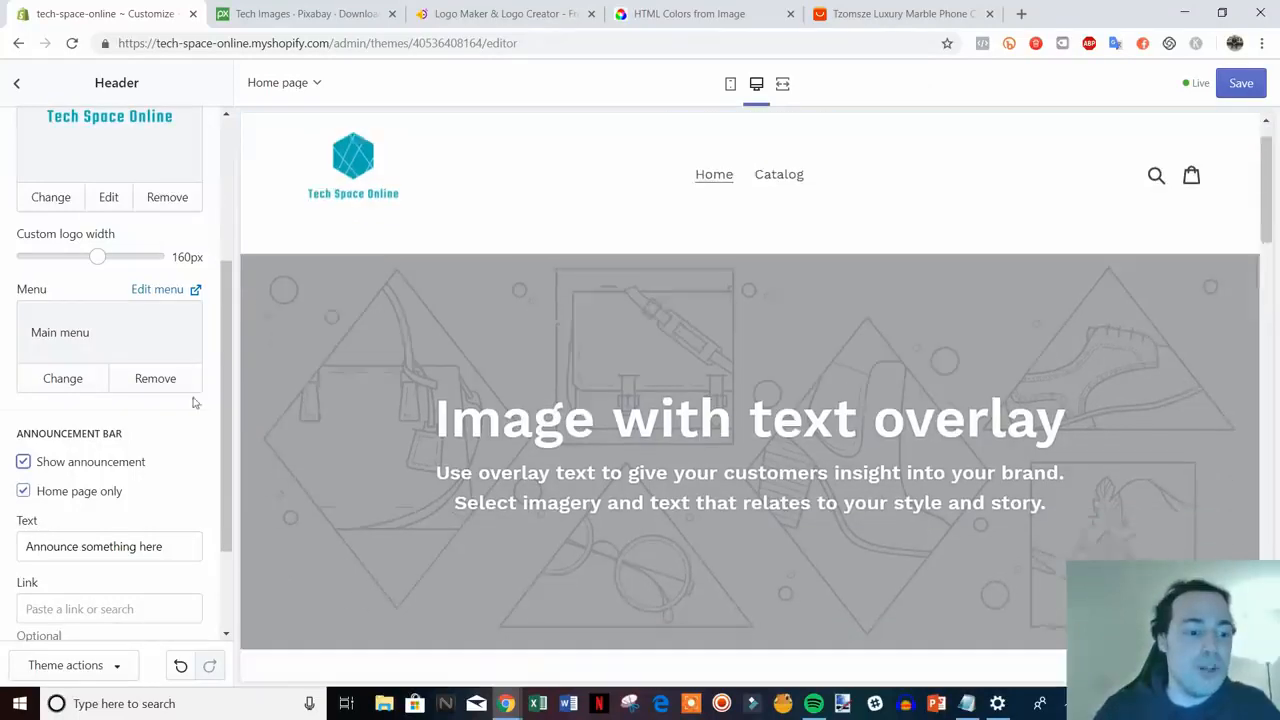
{"action": "scroll", "coordinate": [160, 513], "scroll_direction": "down", "scroll_amount": 2}
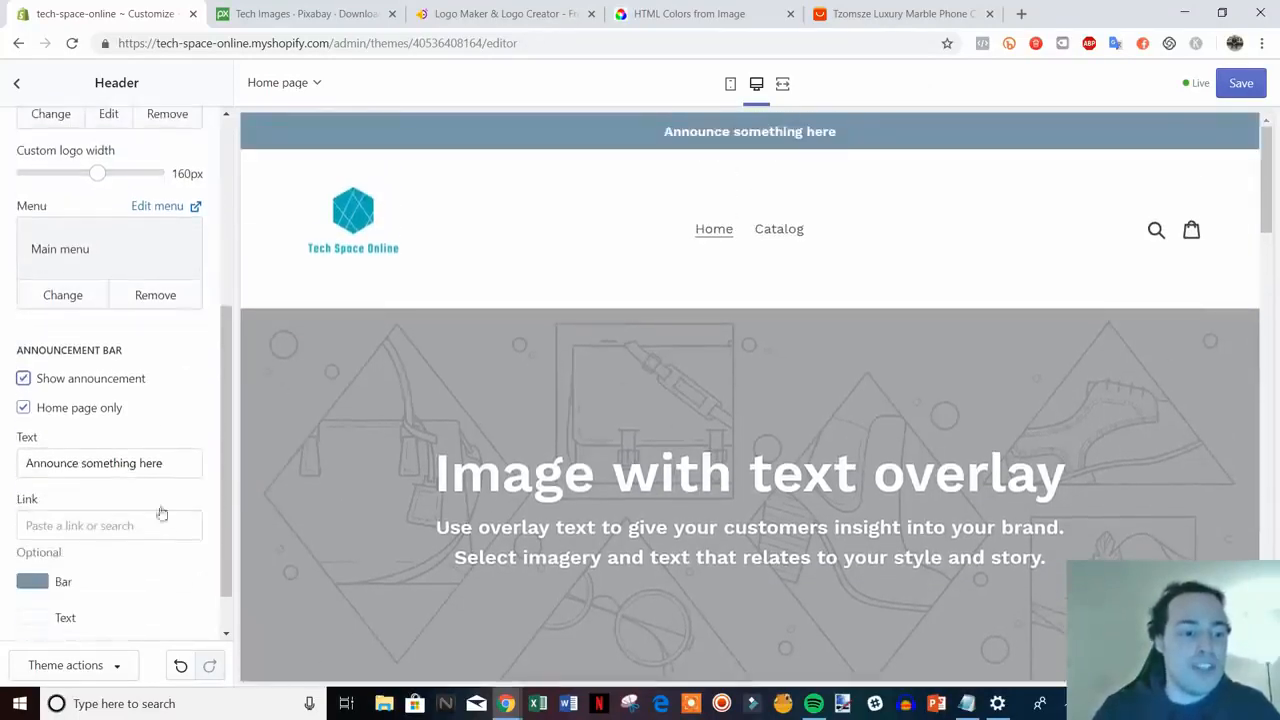
{"action": "left_click_drag", "start_coordinate": [179, 465], "coordinate": [3, 478]}
{"action": "type", "text": "Fr"}
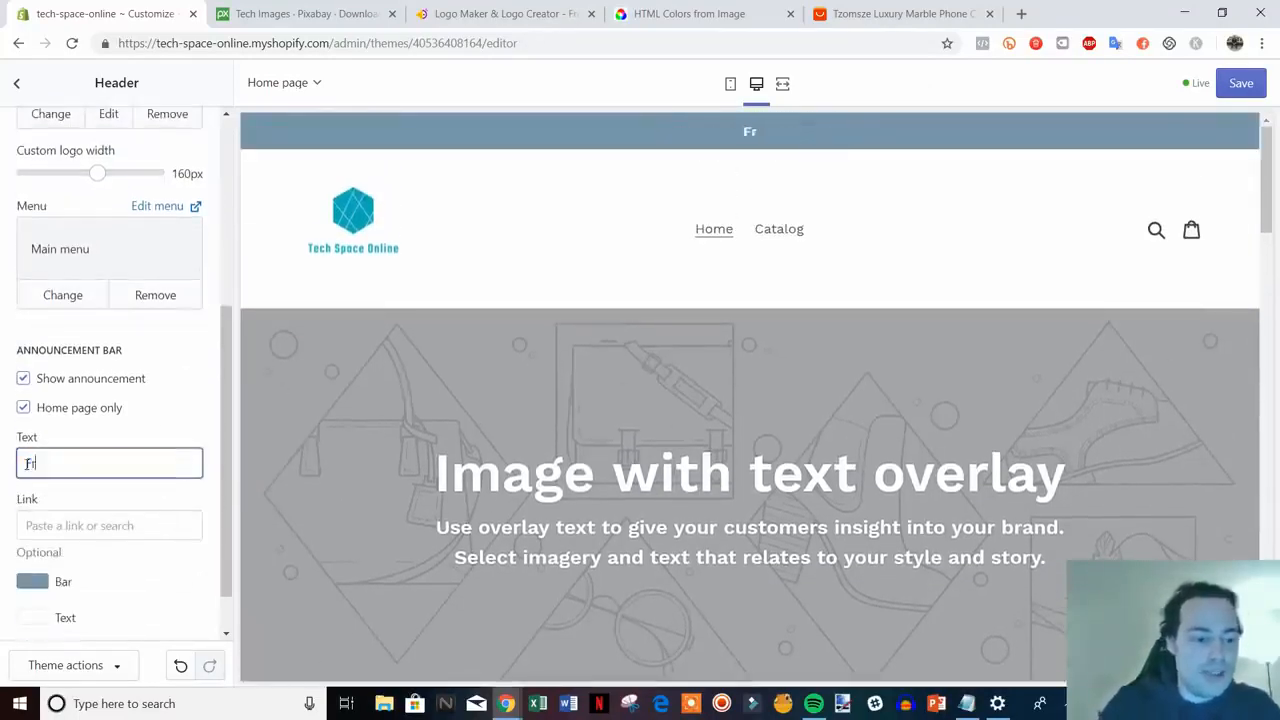
{"action": "type", "text": "ee Shipping On AL"}
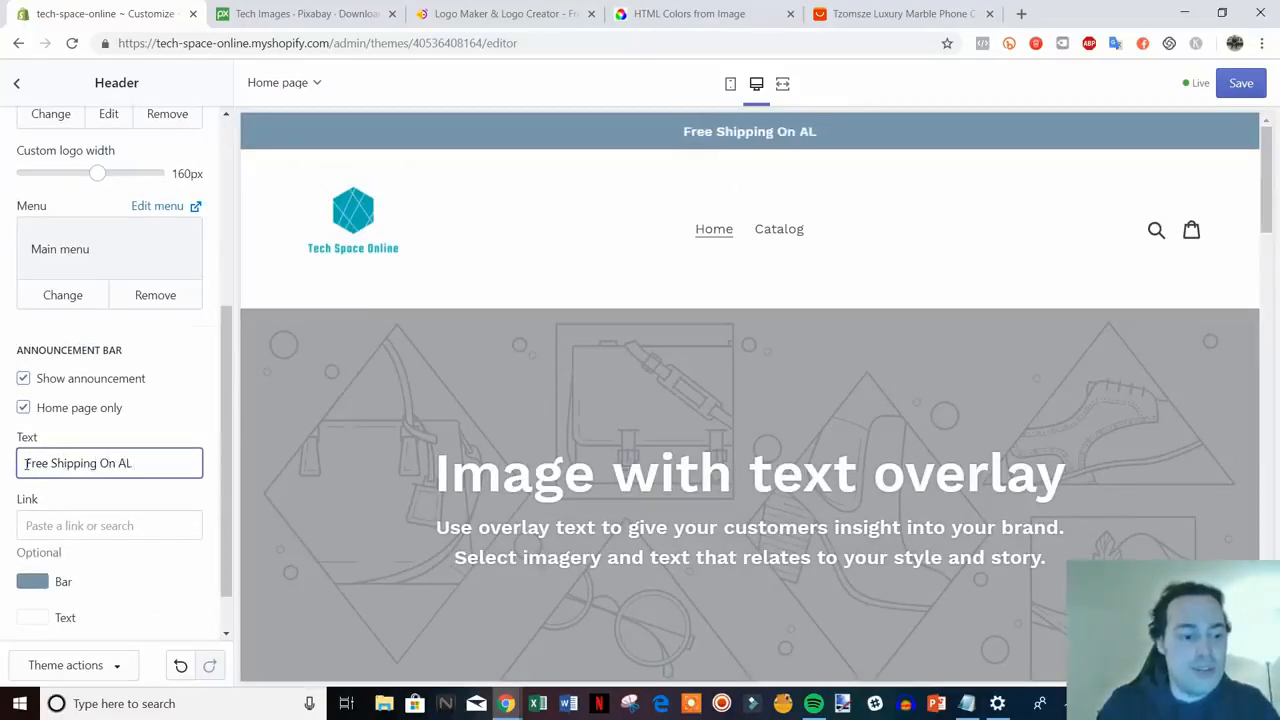
{"action": "key", "text": "BackSpace"}
{"action": "type", "text": "ll Orders"}
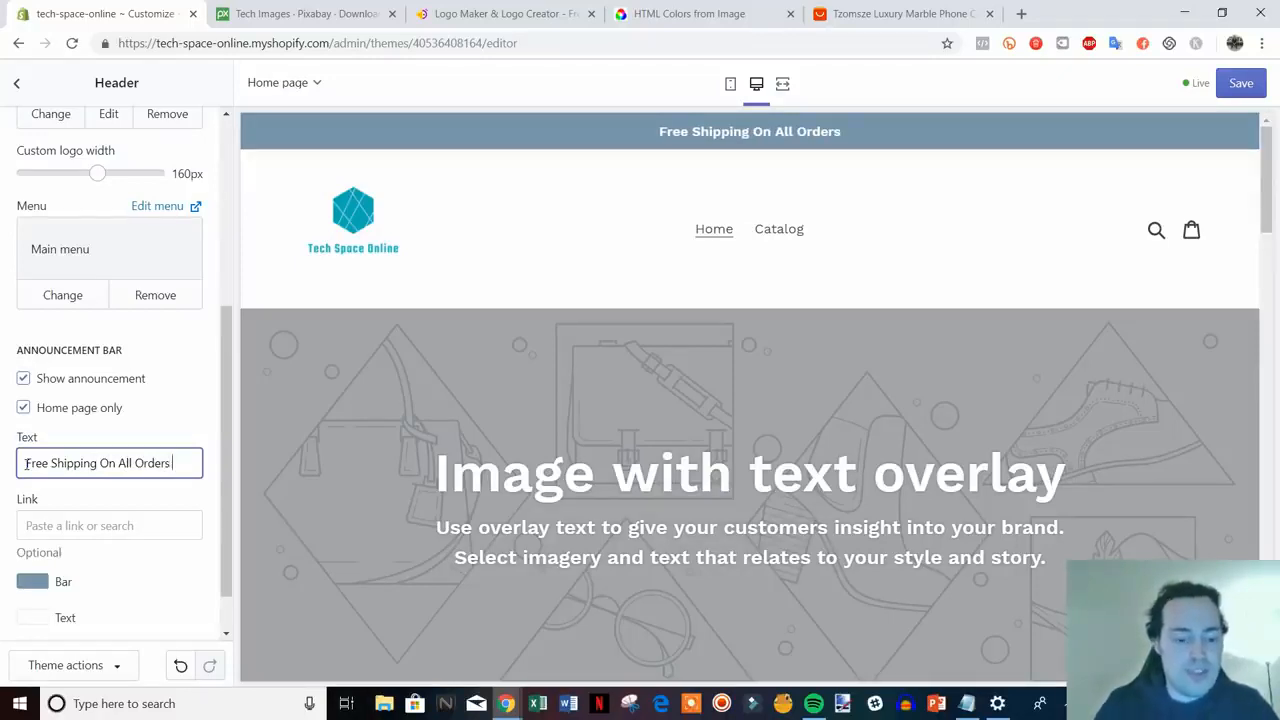
{"action": "type", "text": " Storewide!"}
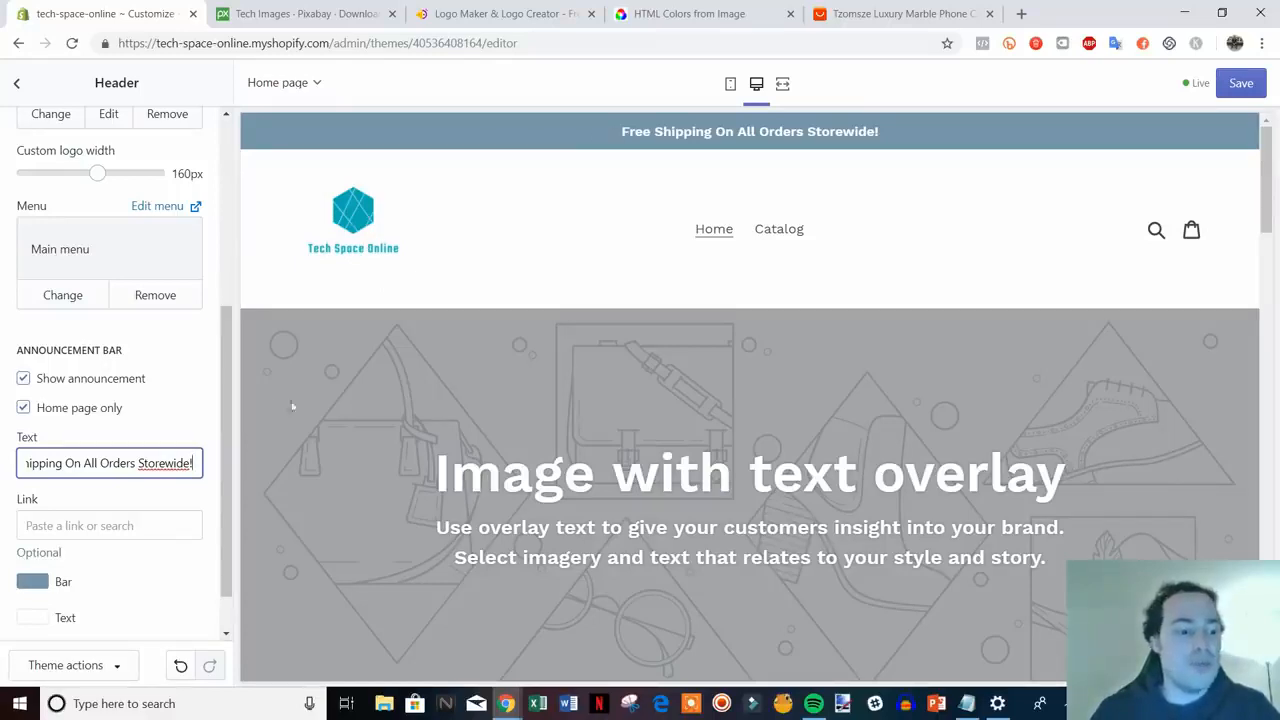
{"action": "scroll", "coordinate": [126, 430], "scroll_direction": "down", "scroll_amount": 1}
- Copy the logo colour #00ADB5 from the colour-from-image site and apply it as the bar colour
{"action": "left_click", "coordinate": [36, 526]}
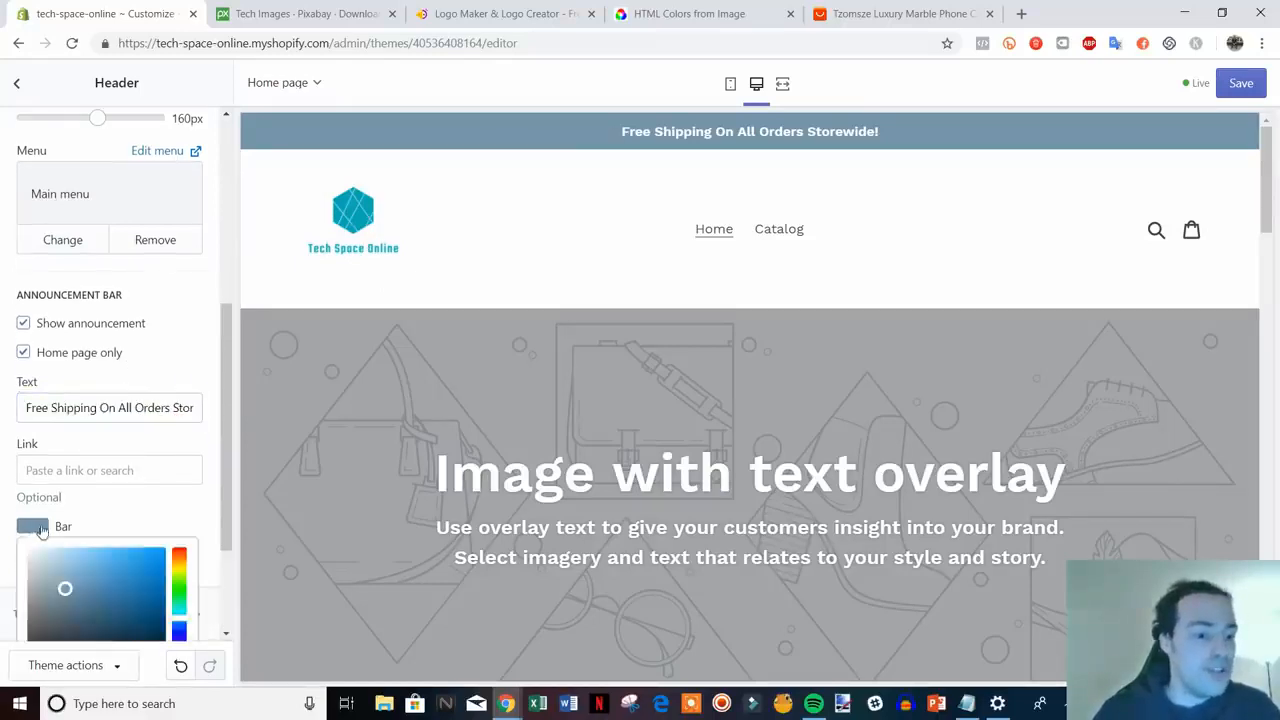
{"action": "scroll", "coordinate": [128, 555], "scroll_direction": "down", "scroll_amount": 1}
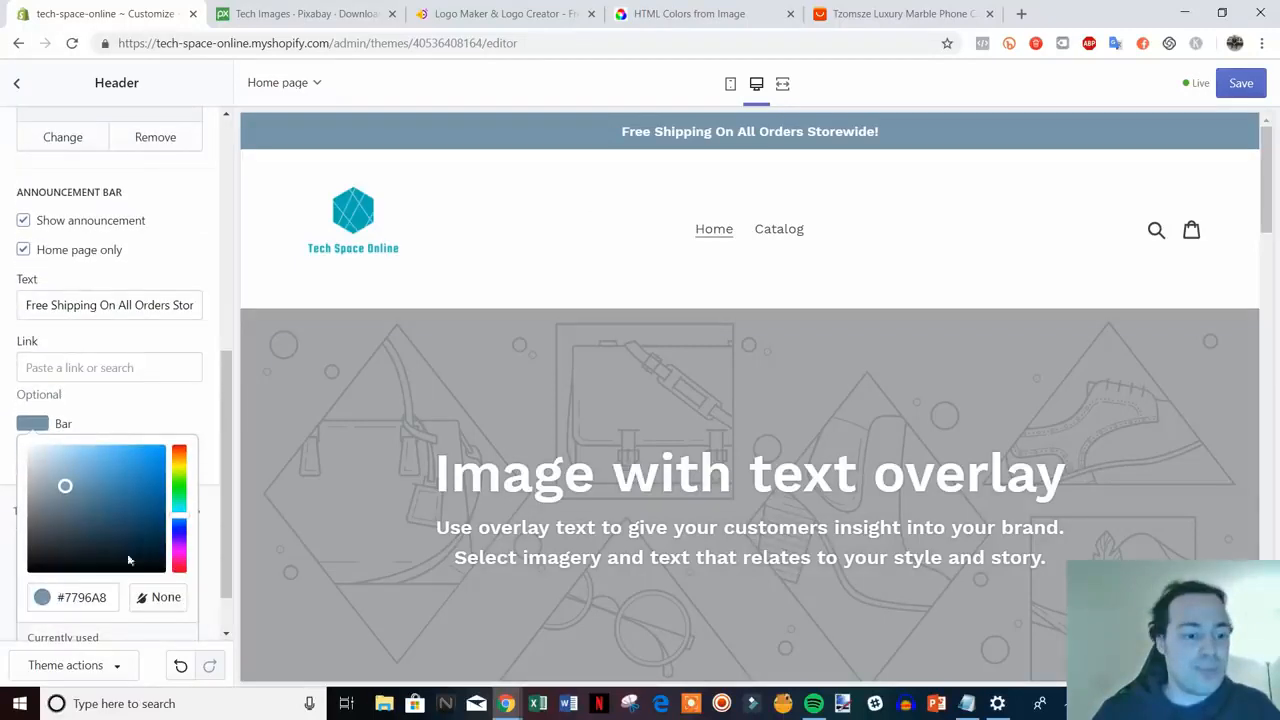
{"action": "left_click_drag", "start_coordinate": [142, 538], "coordinate": [117, 463]}
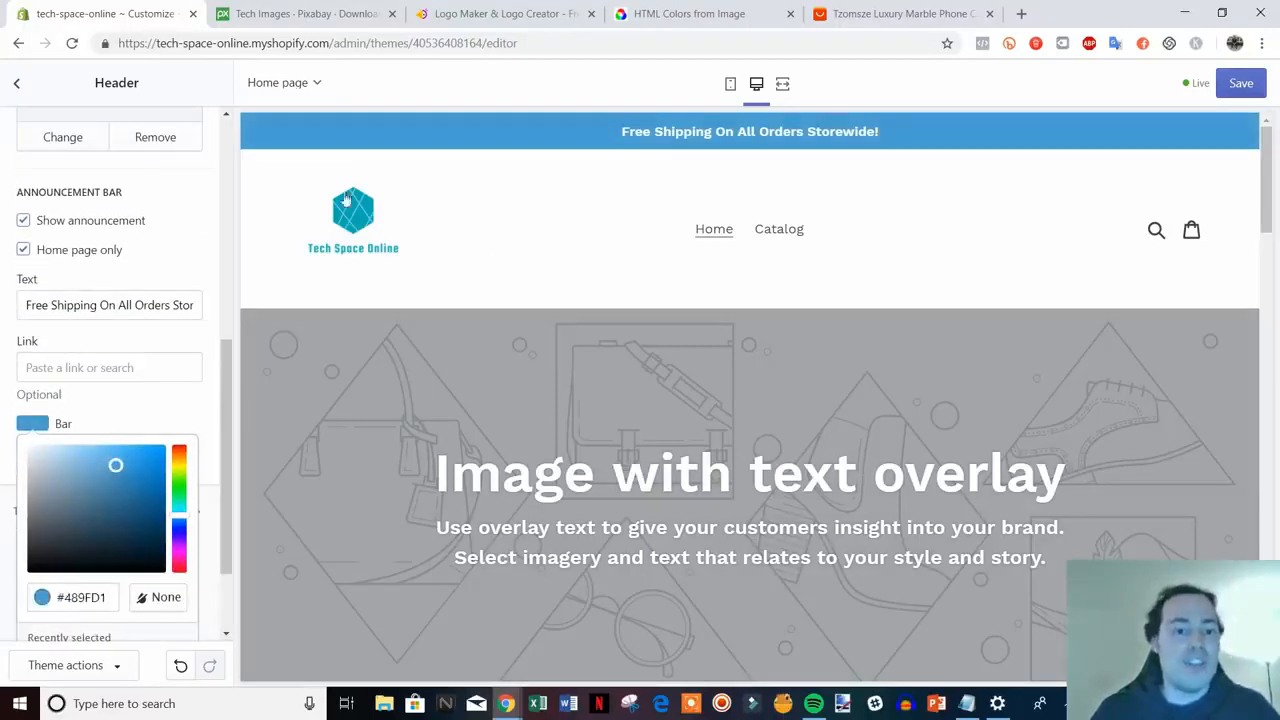
{"action": "left_click", "coordinate": [694, 6]}
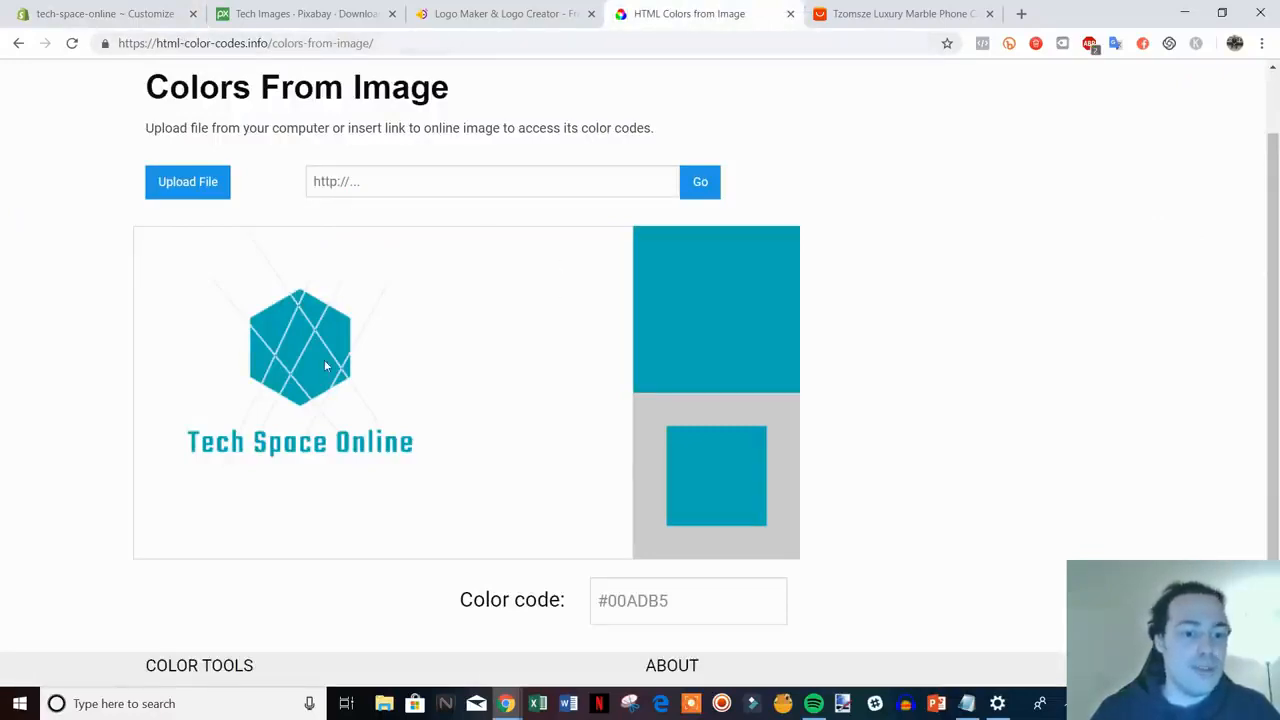
{"action": "double_click", "coordinate": [676, 600]}
{"action": "key", "text": "ctrl+c"}
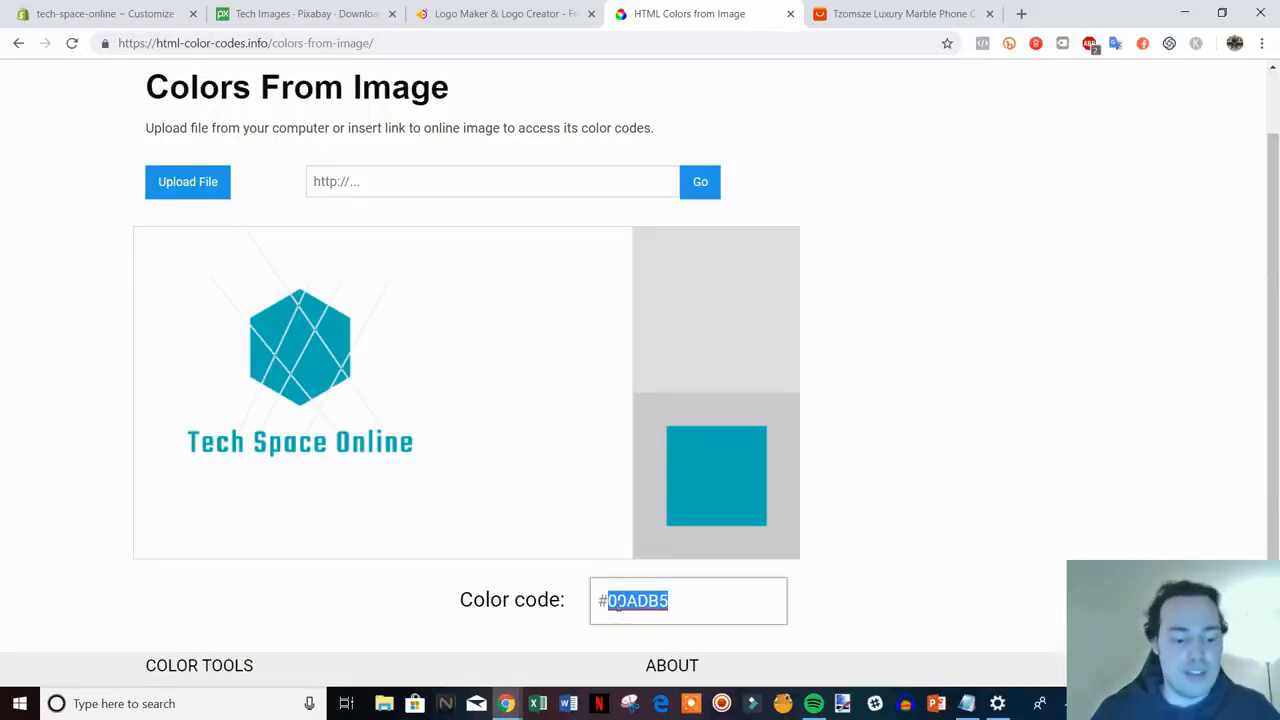
{"action": "left_click", "coordinate": [126, 8]}
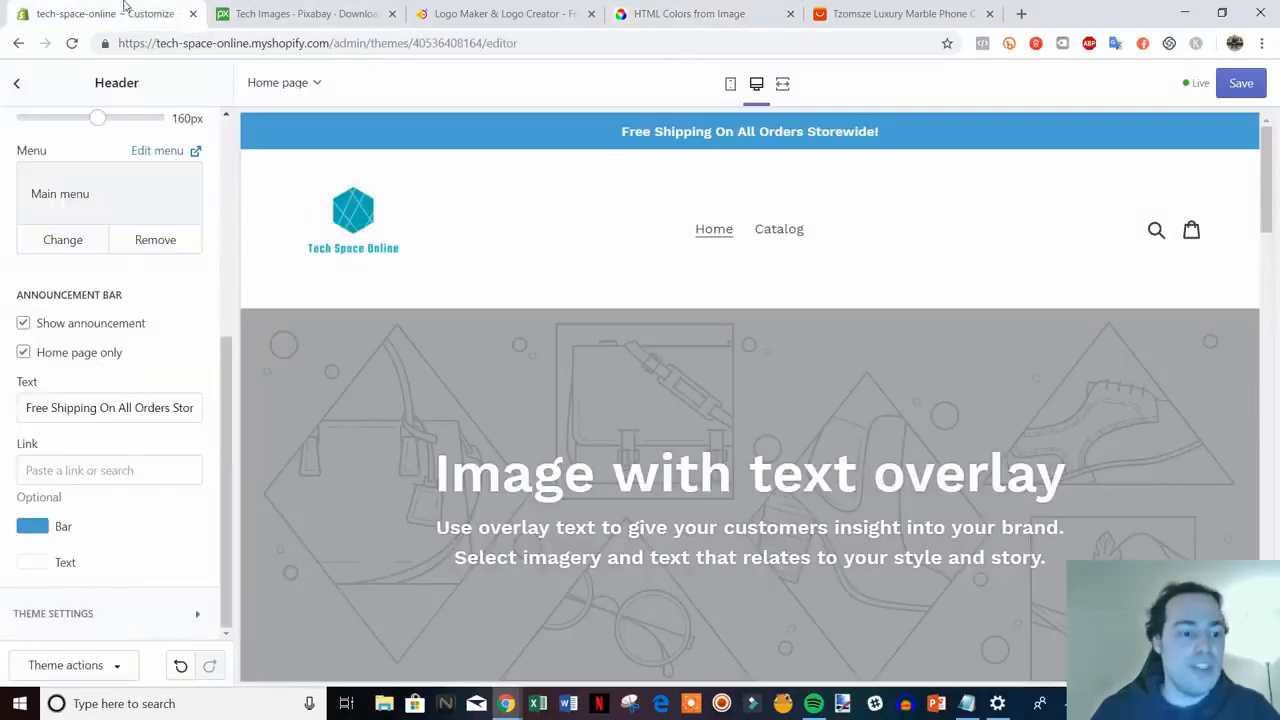
{"action": "left_click", "coordinate": [30, 527]}
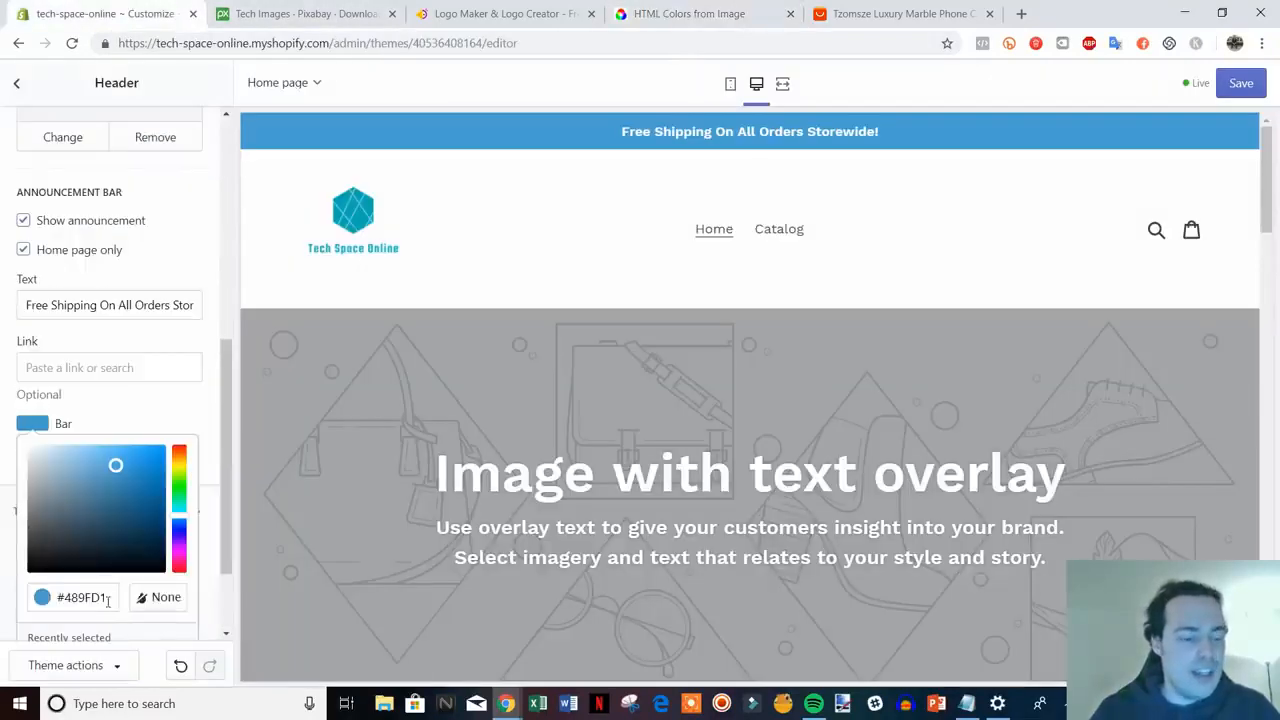
{"action": "left_click_drag", "start_coordinate": [108, 600], "coordinate": [70, 606]}
{"action": "key", "text": "ctrl+v"}
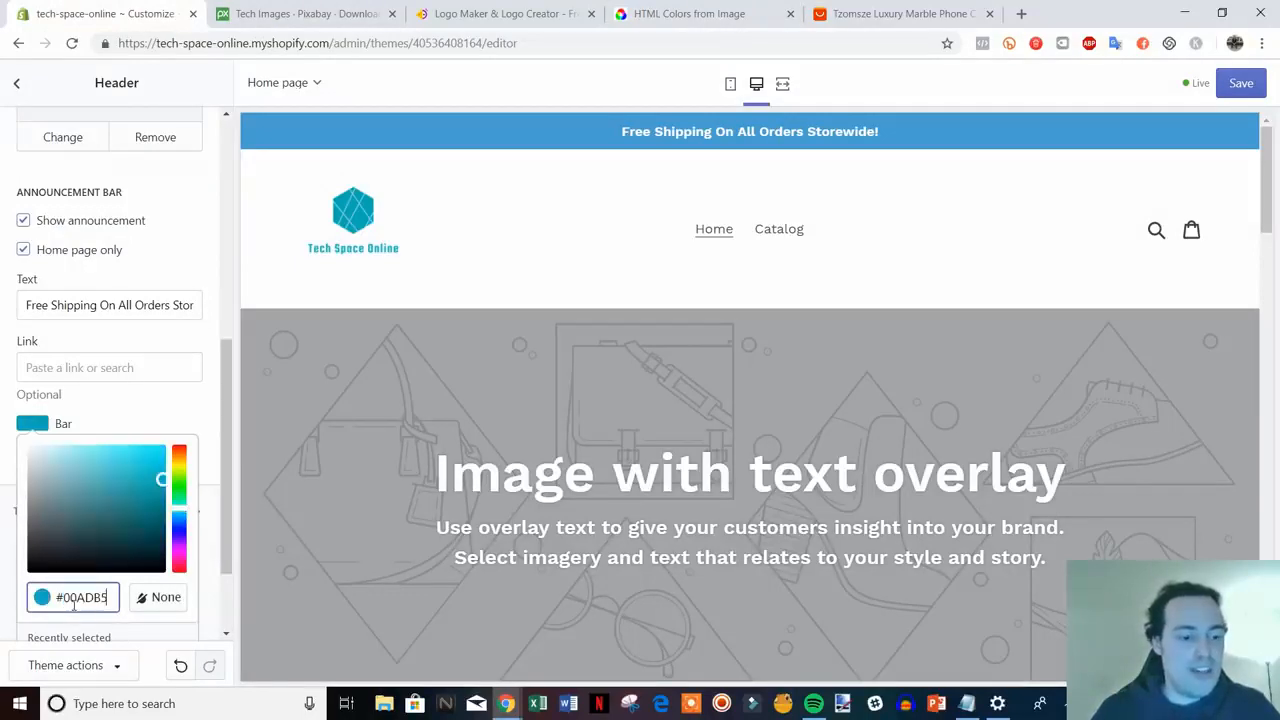
{"action": "left_click", "coordinate": [214, 468]}
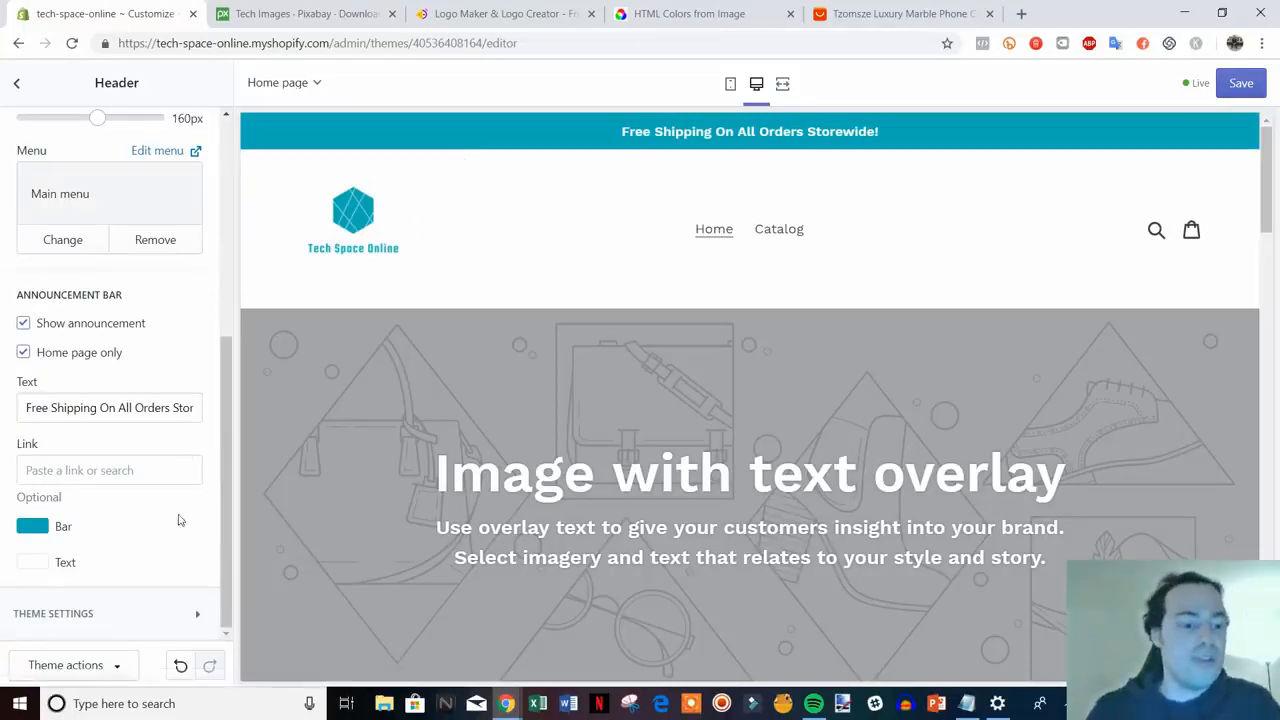
{"action": "scroll", "coordinate": [178, 520], "scroll_direction": "up", "scroll_amount": 5}
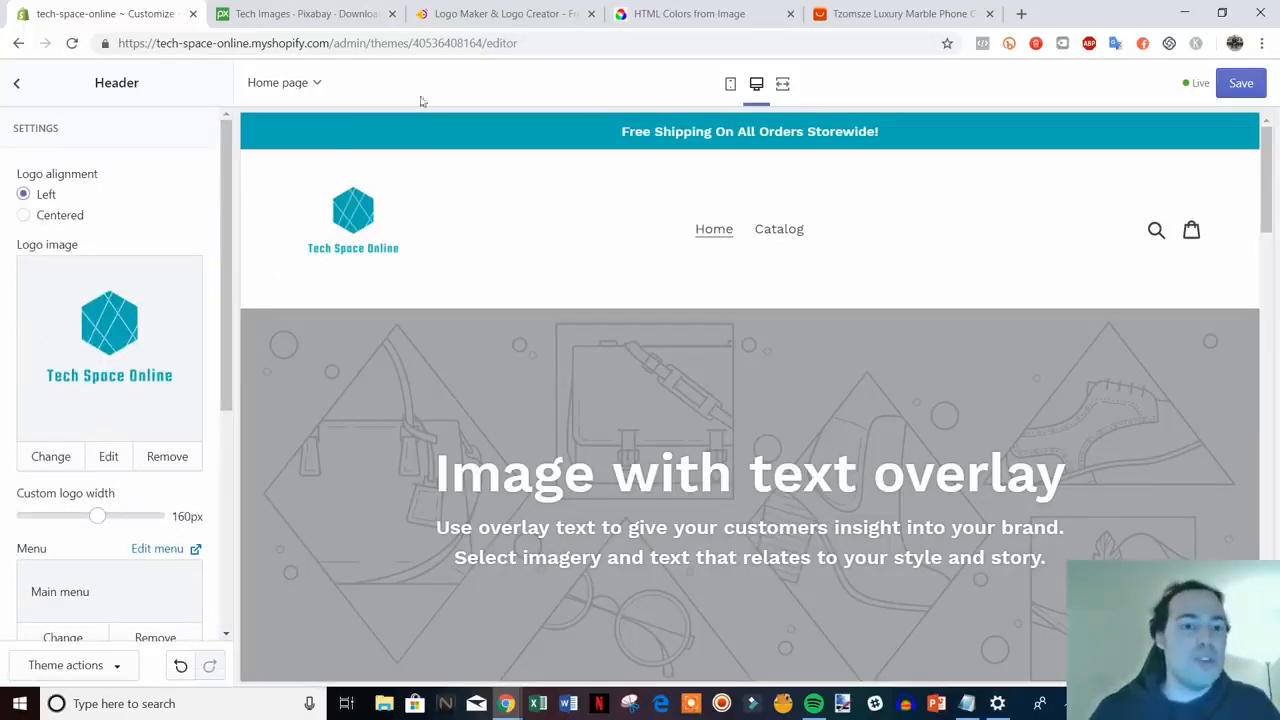
{"action": "left_click", "coordinate": [478, 12]}
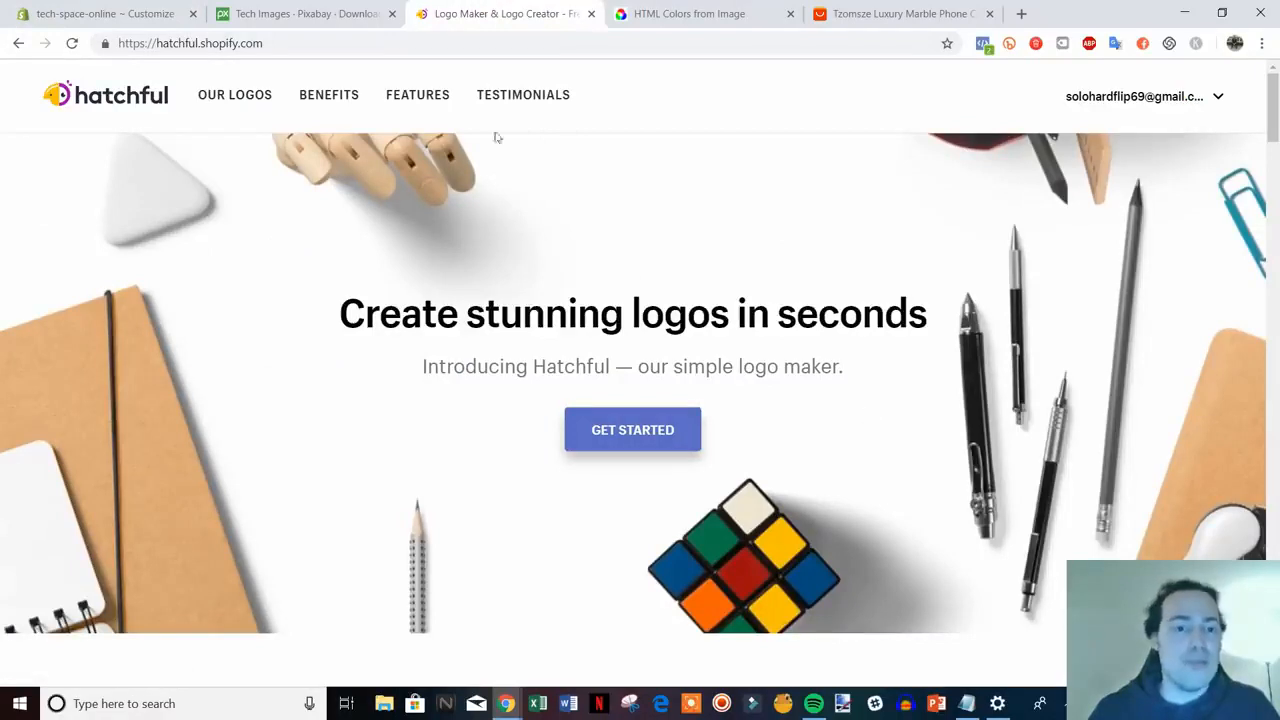
{"action": "left_click", "coordinate": [152, 10]}
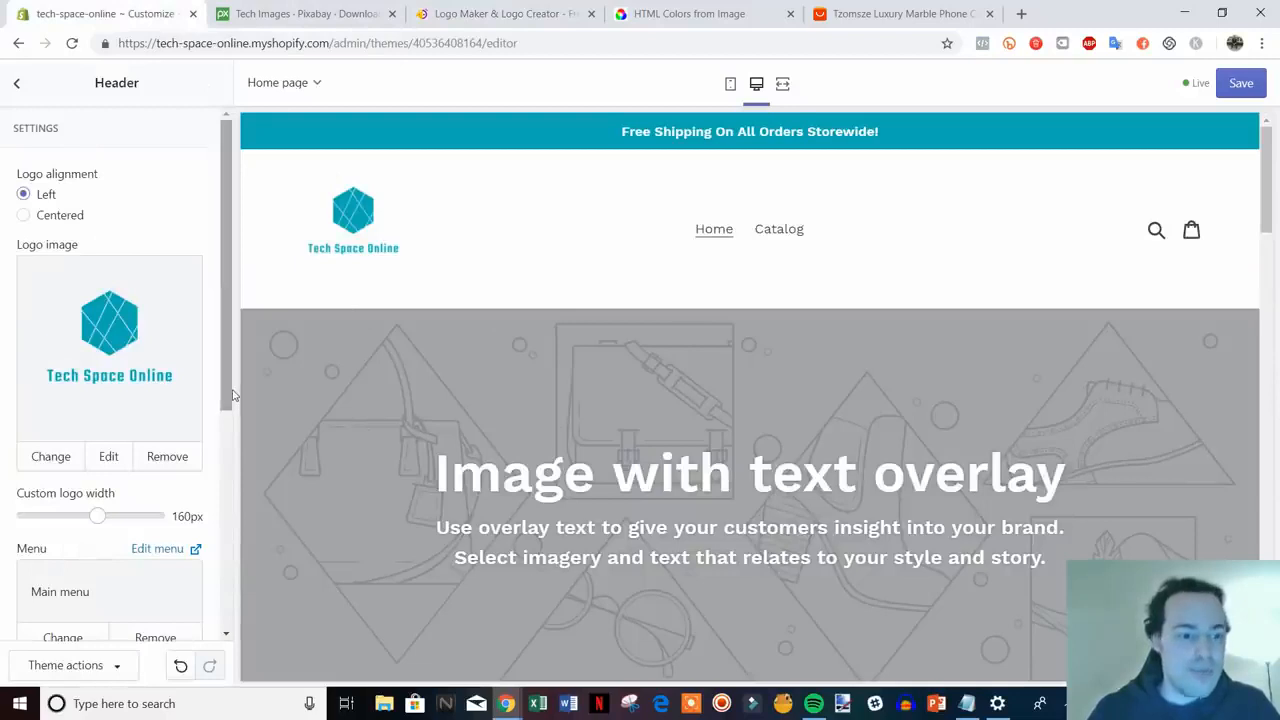
{"action": "scroll", "coordinate": [150, 450], "scroll_direction": "down", "scroll_amount": 3}
{"action": "scroll", "coordinate": [201, 568], "scroll_direction": "down", "scroll_amount": 1}
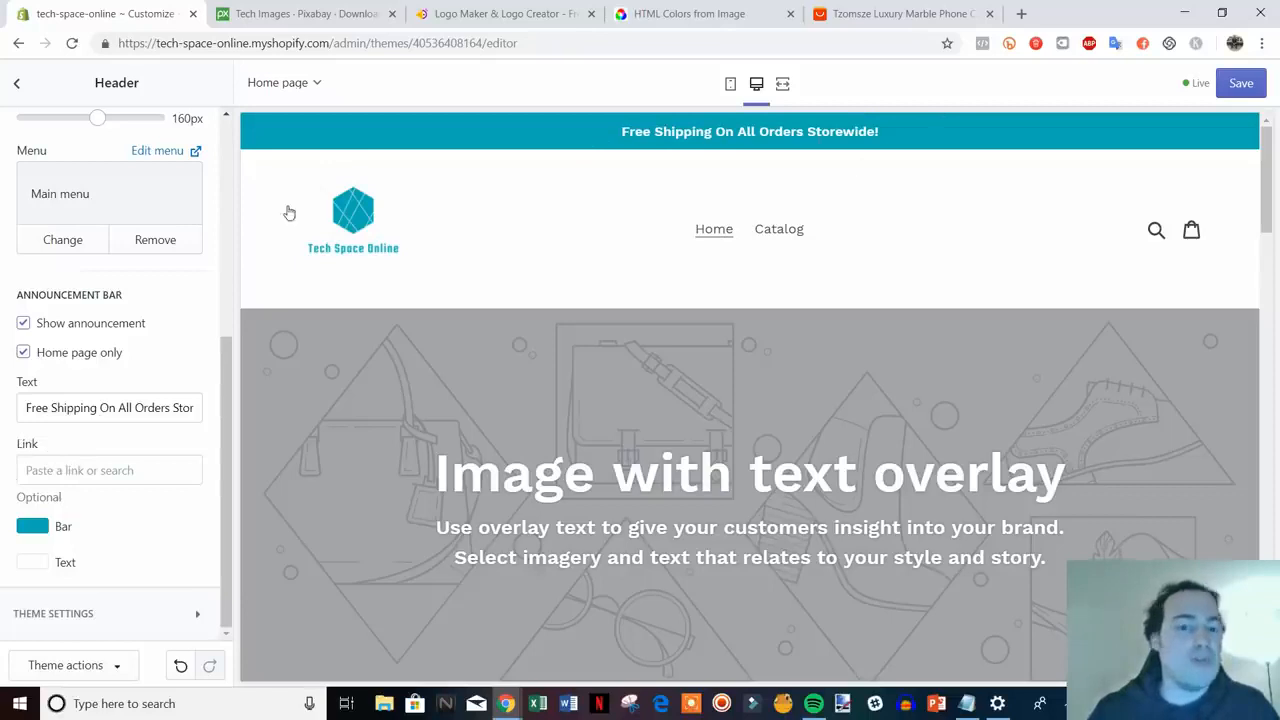
- Link the announcement bar to the Catalog page's URL and save the theme
{"action": "right_click", "coordinate": [779, 232]}
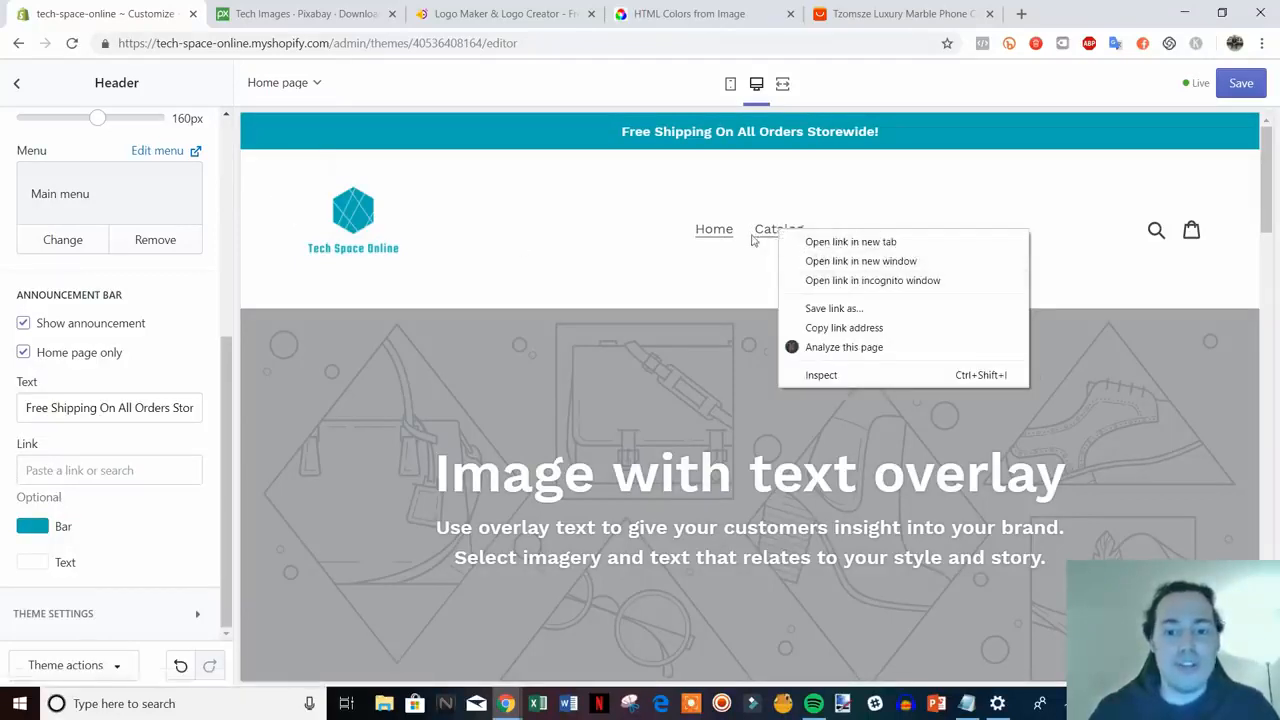
{"action": "left_click", "coordinate": [844, 327]}
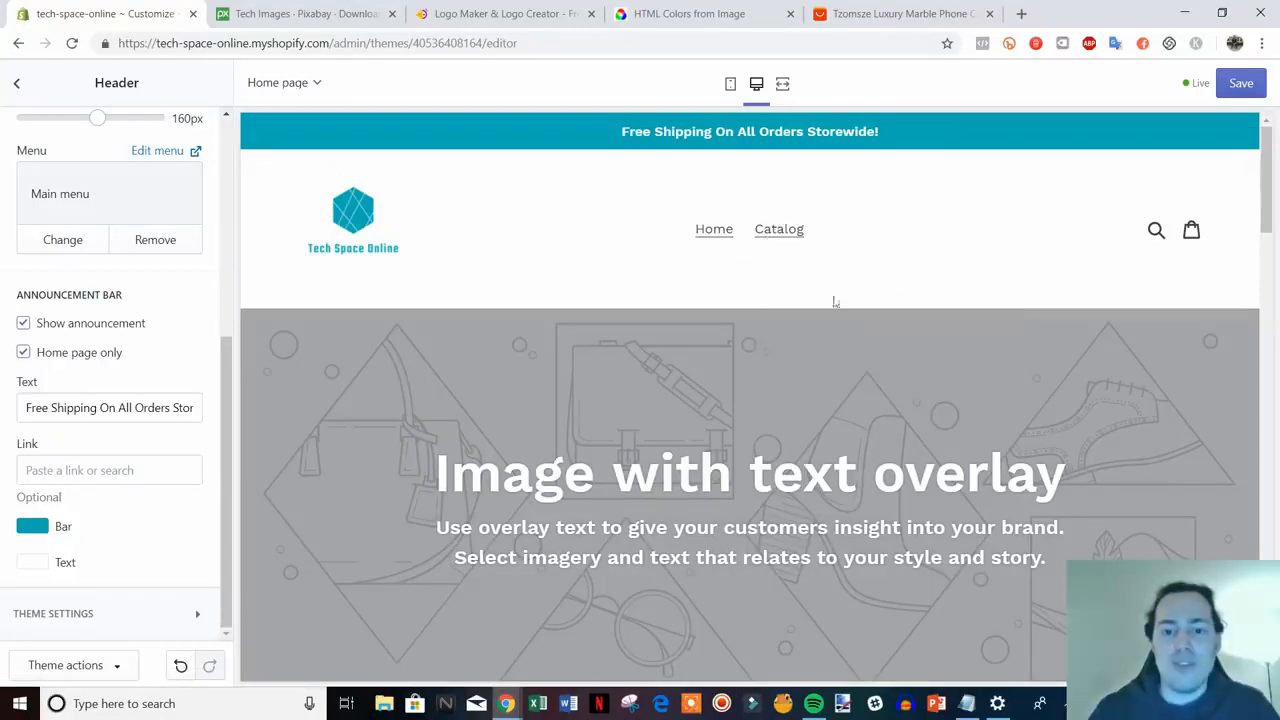
{"action": "left_click", "coordinate": [50, 477]}
{"action": "type", "text": "https://tech-space-online.myshopify.com/collections/all"}
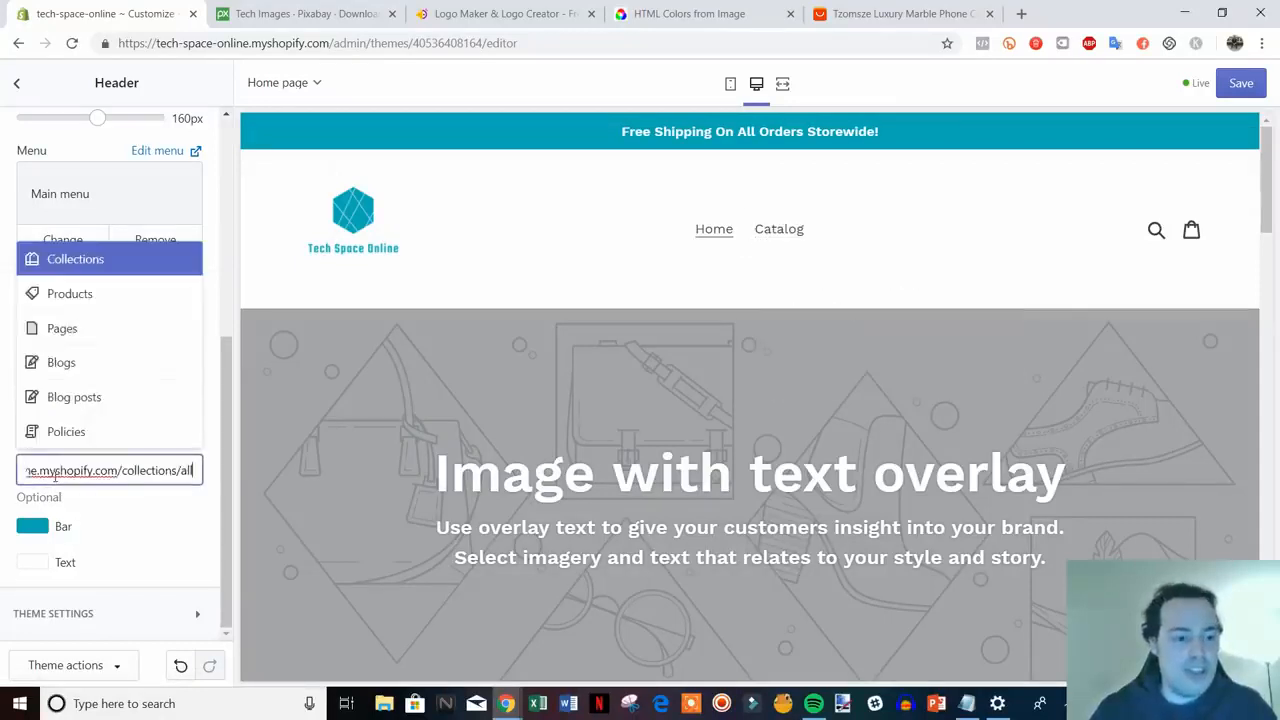
{"action": "left_click", "coordinate": [170, 400]}
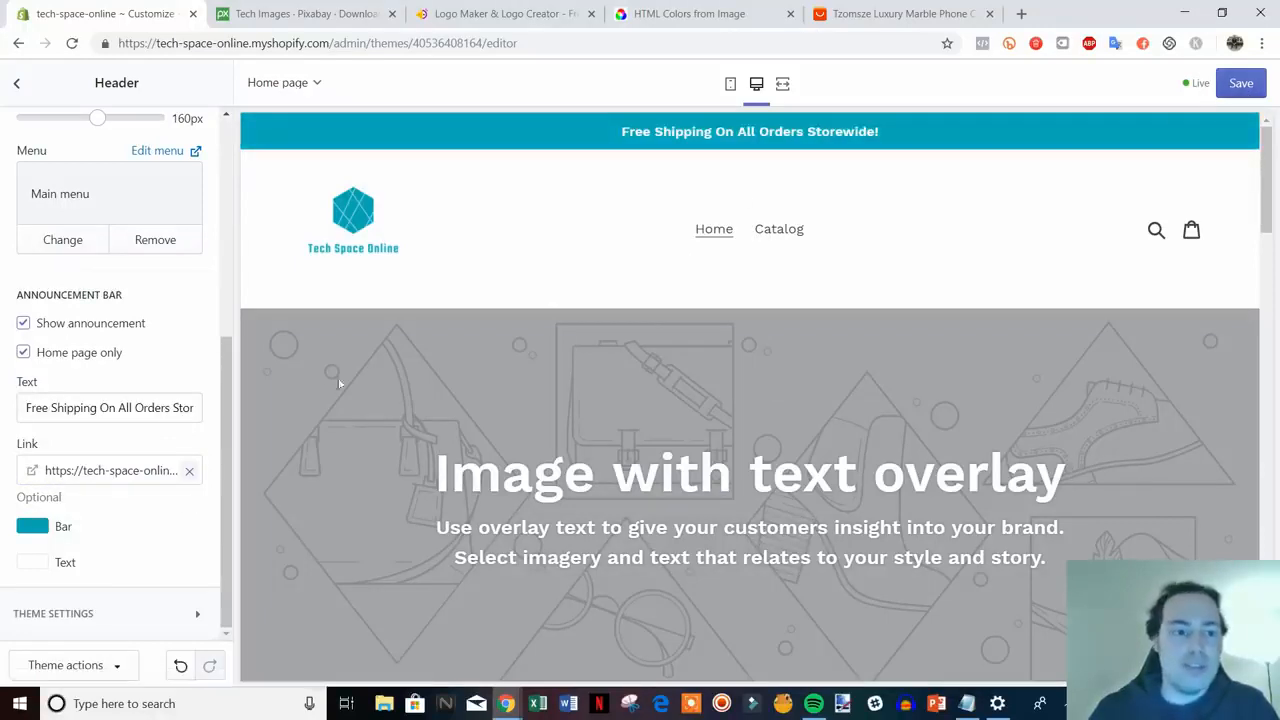
{"action": "left_click", "coordinate": [1241, 86]}
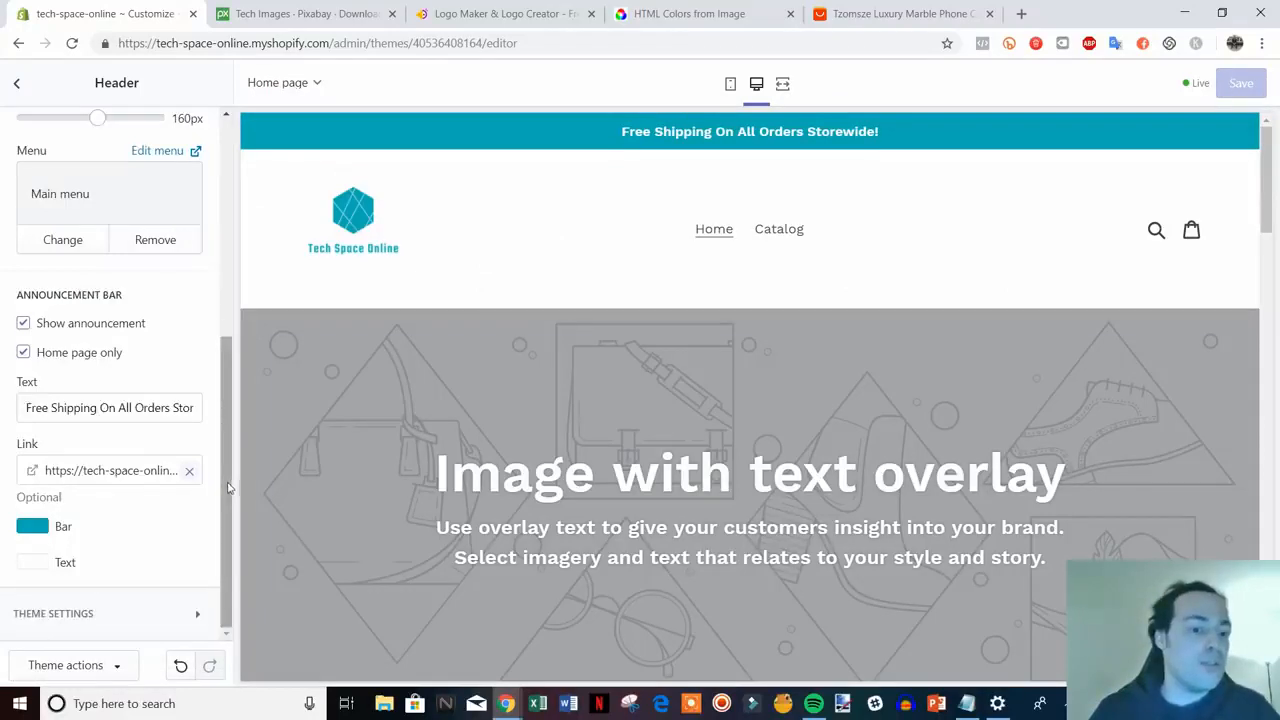
{"action": "left_click_drag", "start_coordinate": [230, 488], "coordinate": [255, 247]}
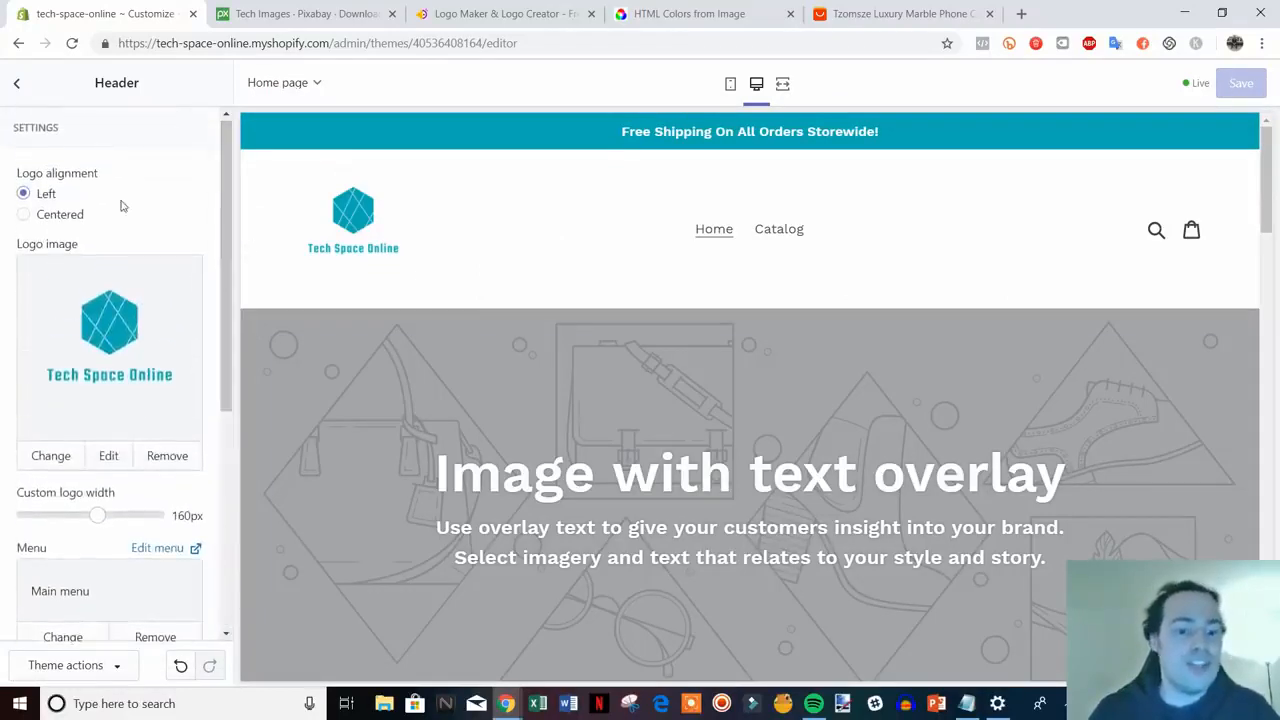
- Go back to the homepage sections list, review the preview, and open the Image with text overlay section
{"action": "left_click", "coordinate": [16, 86]}
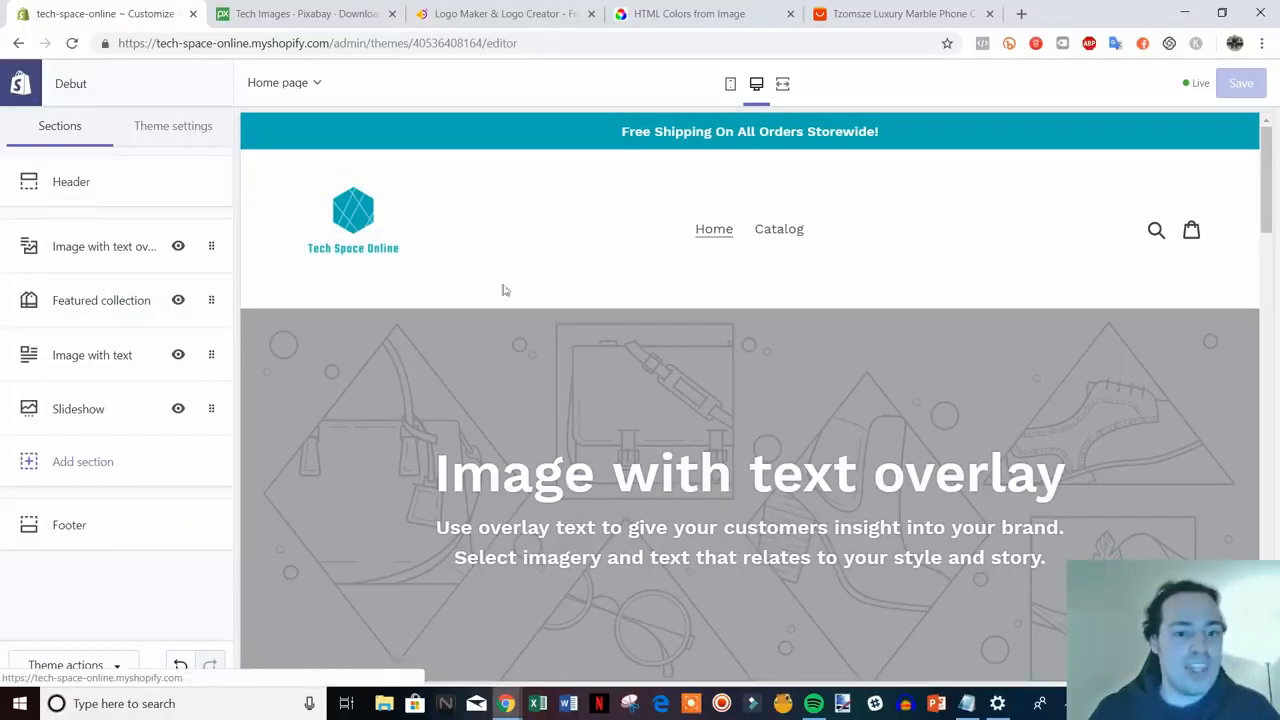
{"action": "scroll", "coordinate": [1153, 455], "scroll_direction": "down", "scroll_amount": 1}
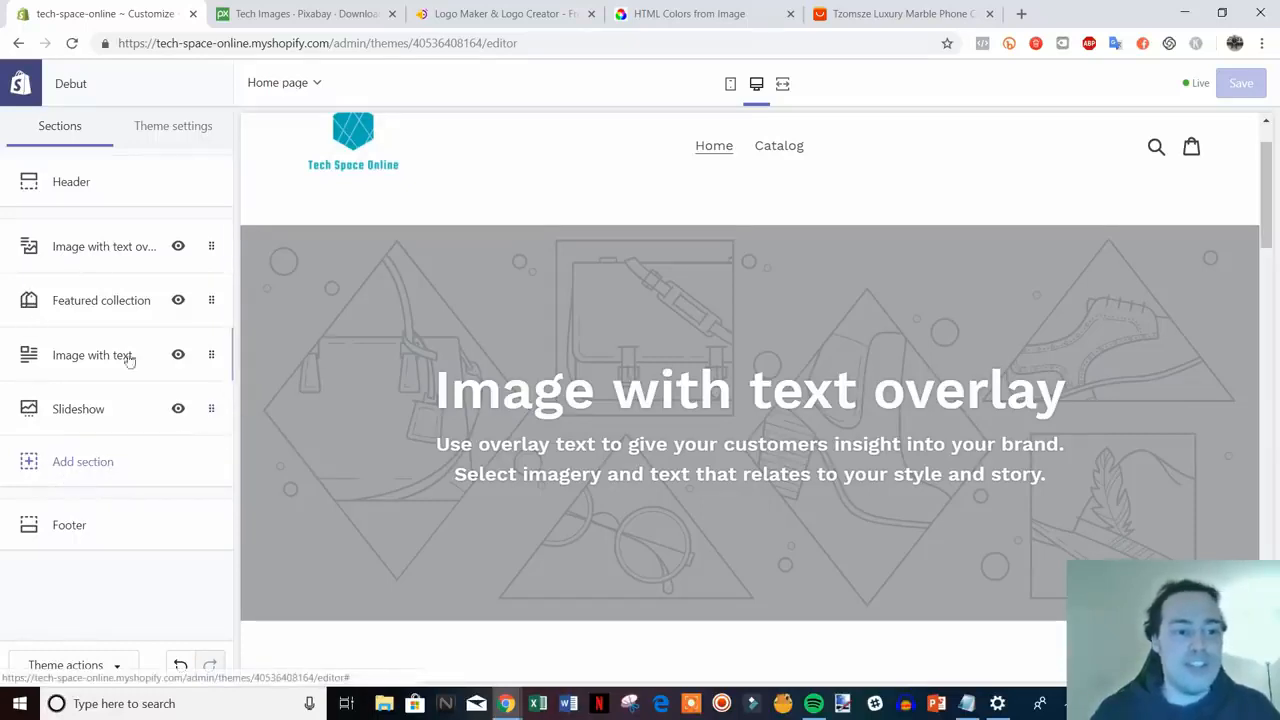
{"action": "scroll", "coordinate": [820, 290], "scroll_direction": "down", "scroll_amount": 4}
{"action": "scroll", "coordinate": [886, 329], "scroll_direction": "up", "scroll_amount": 5}
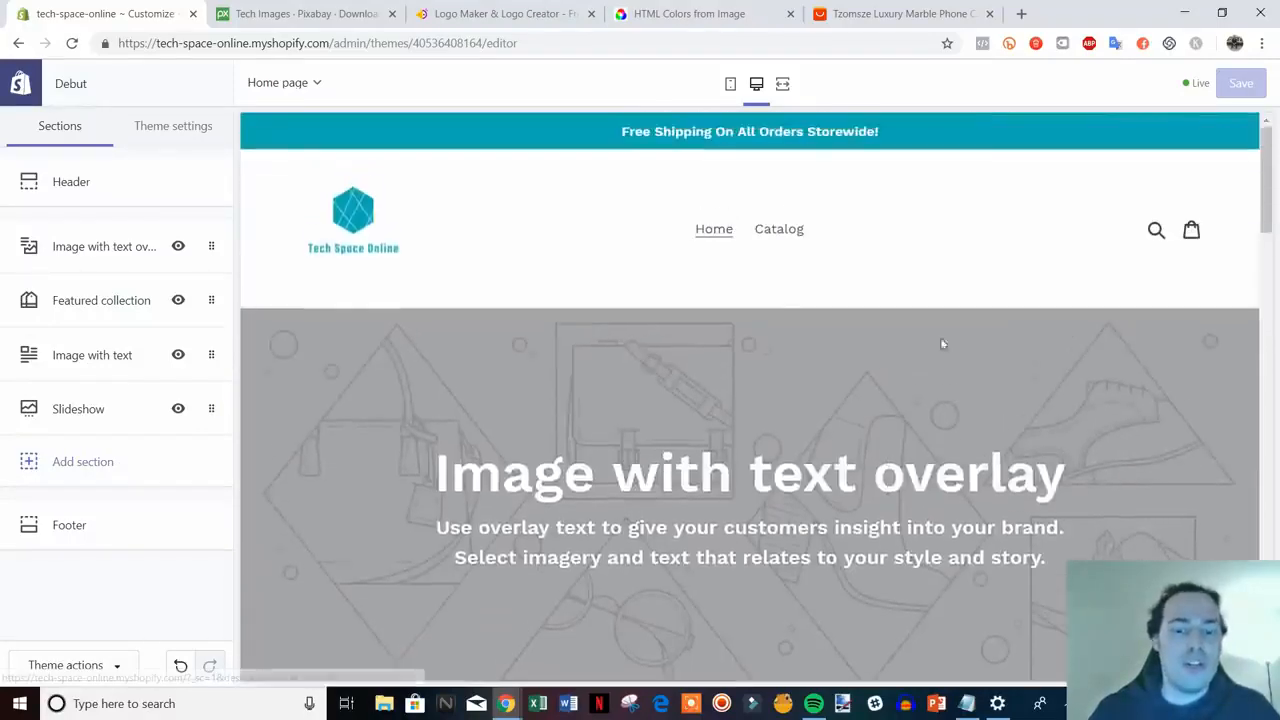
{"action": "left_click_drag", "start_coordinate": [1263, 196], "coordinate": [1264, 585]}
{"action": "left_click_drag", "start_coordinate": [1265, 540], "coordinate": [1275, 200]}
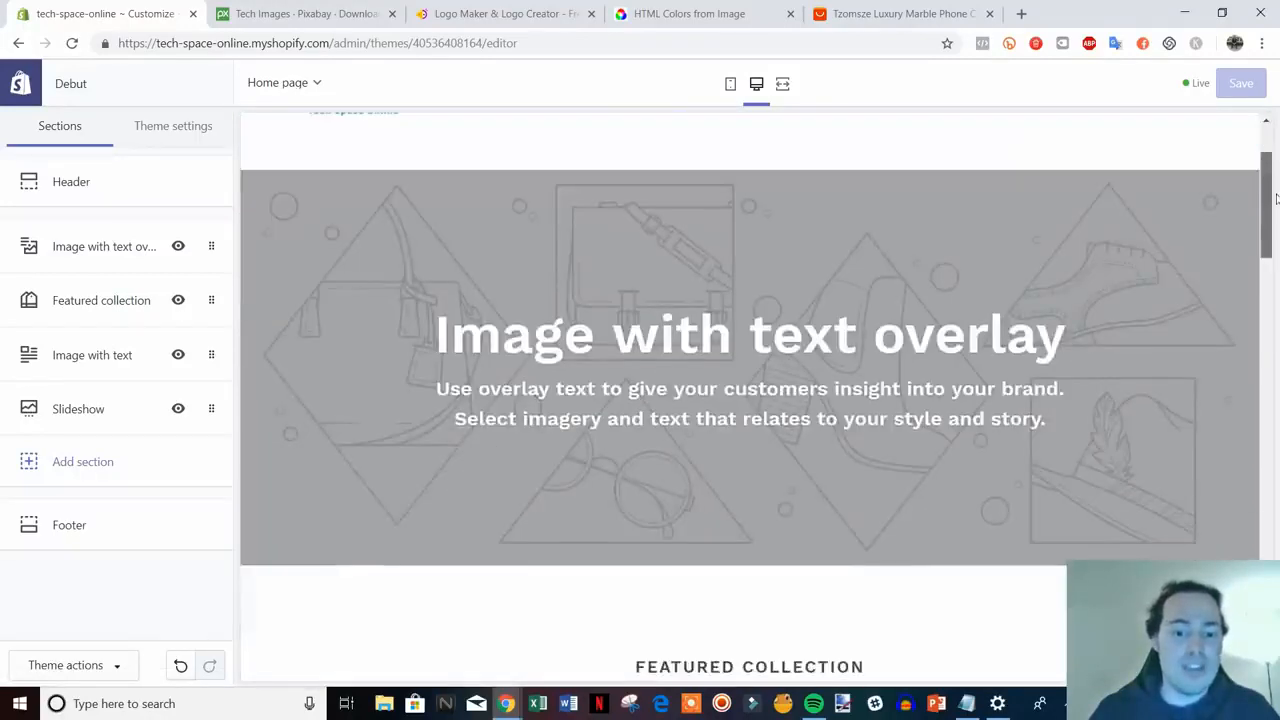
{"action": "left_click", "coordinate": [115, 249]}
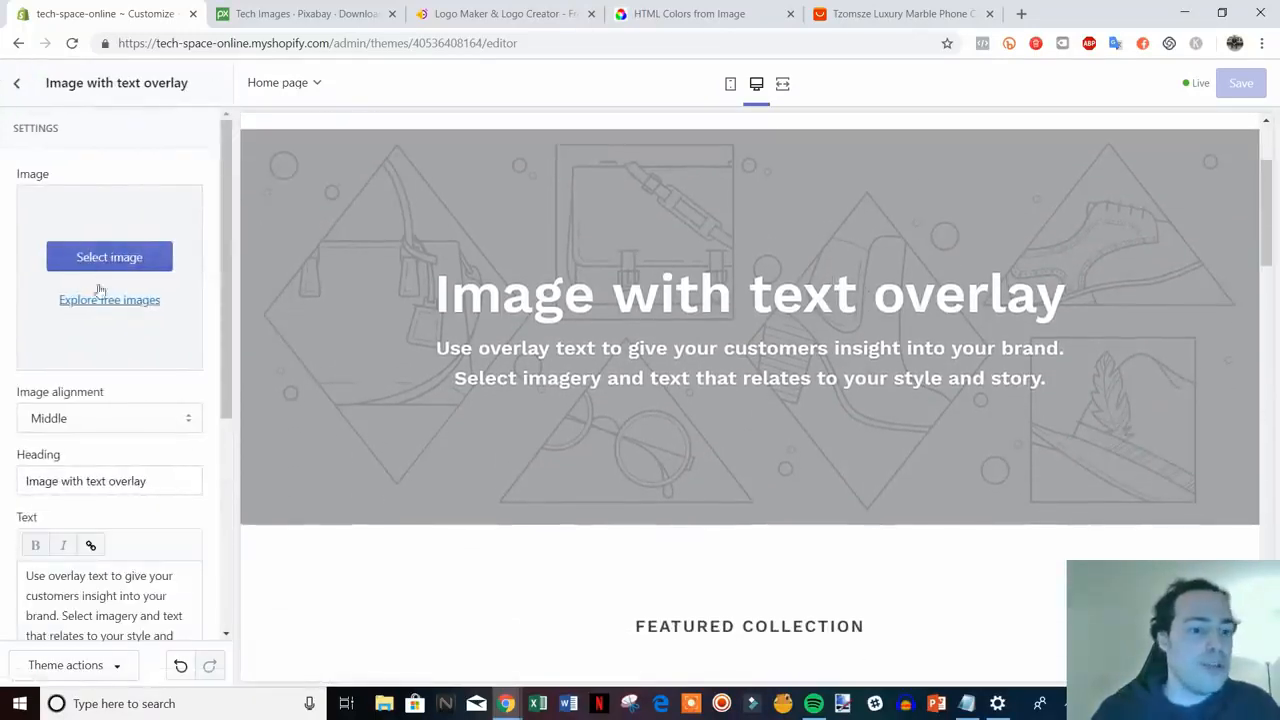
- Upload the laptop photo acer-791027_1920 from the video files folder as the overlay image
{"action": "left_click", "coordinate": [112, 257]}
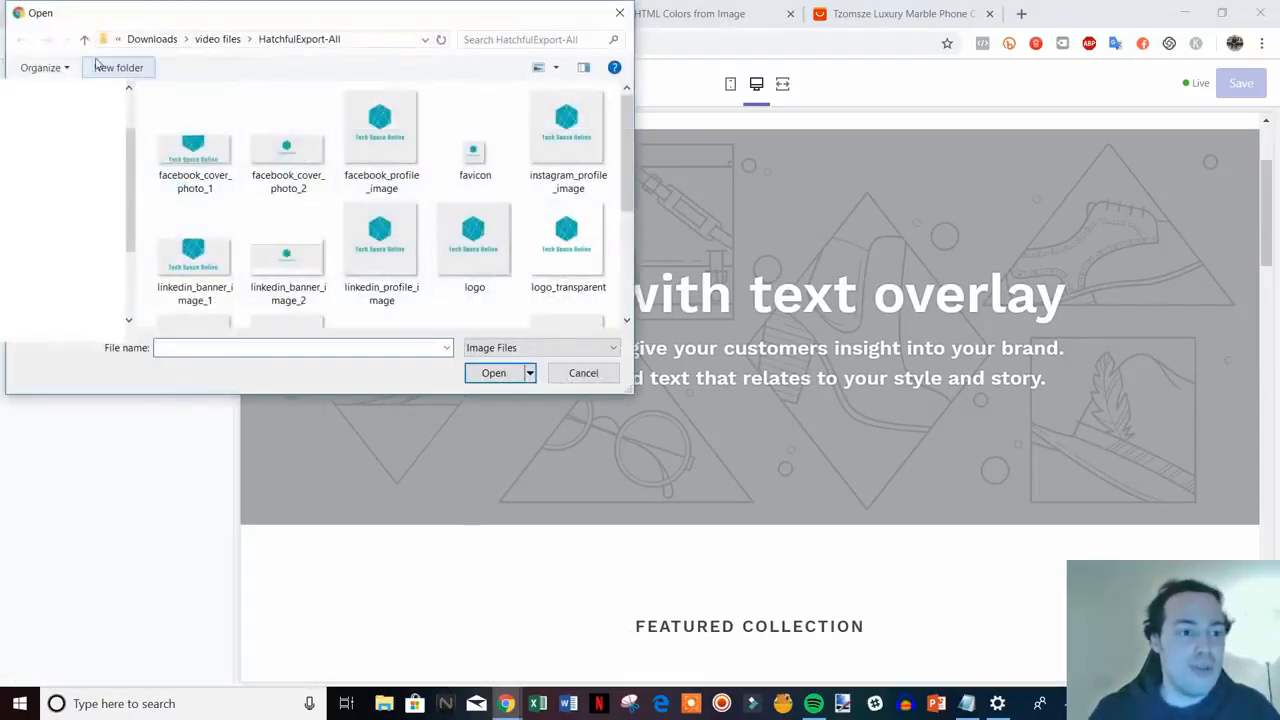
{"action": "left_click", "coordinate": [86, 40]}
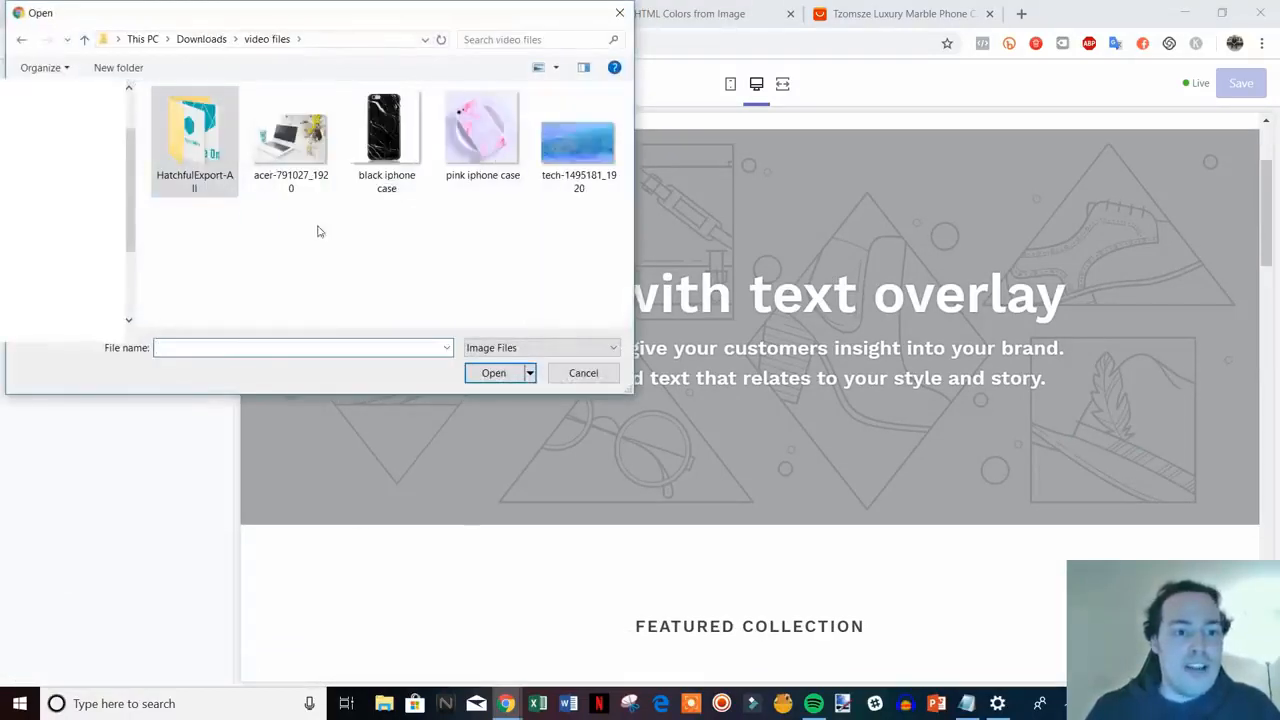
{"action": "double_click", "coordinate": [290, 140]}
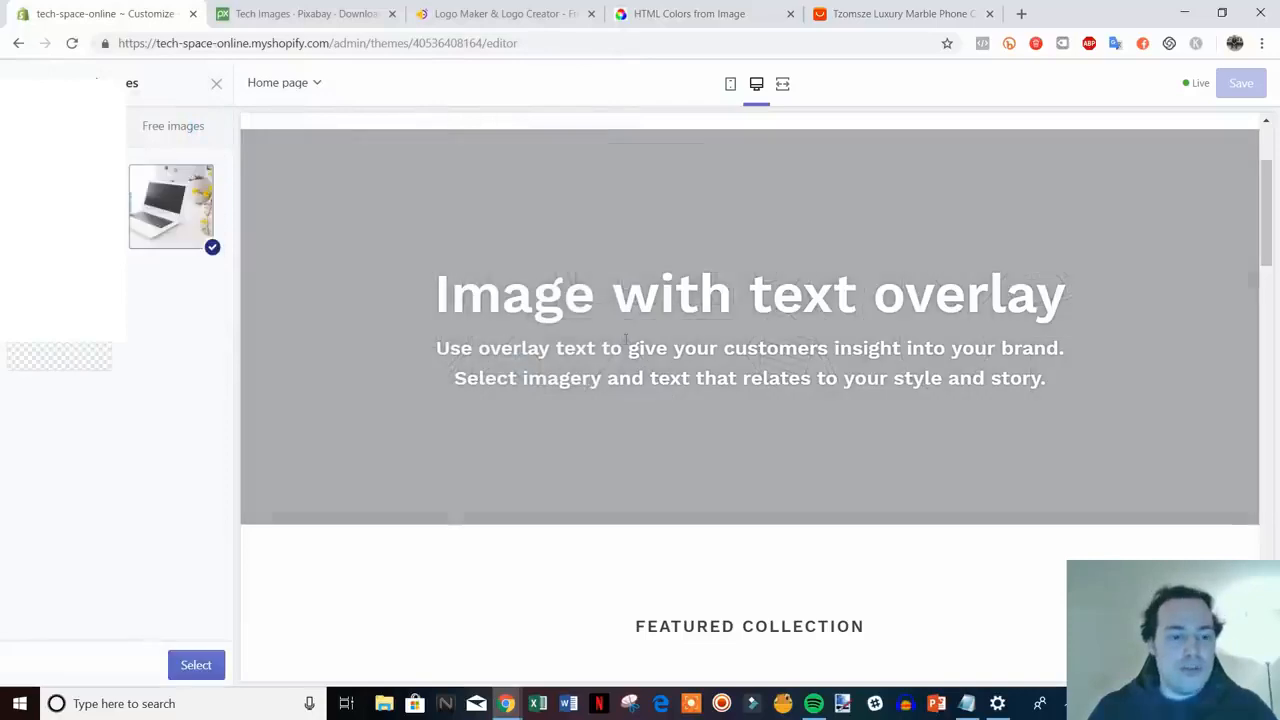
{"action": "scroll", "coordinate": [761, 371], "scroll_direction": "up", "scroll_amount": 1}
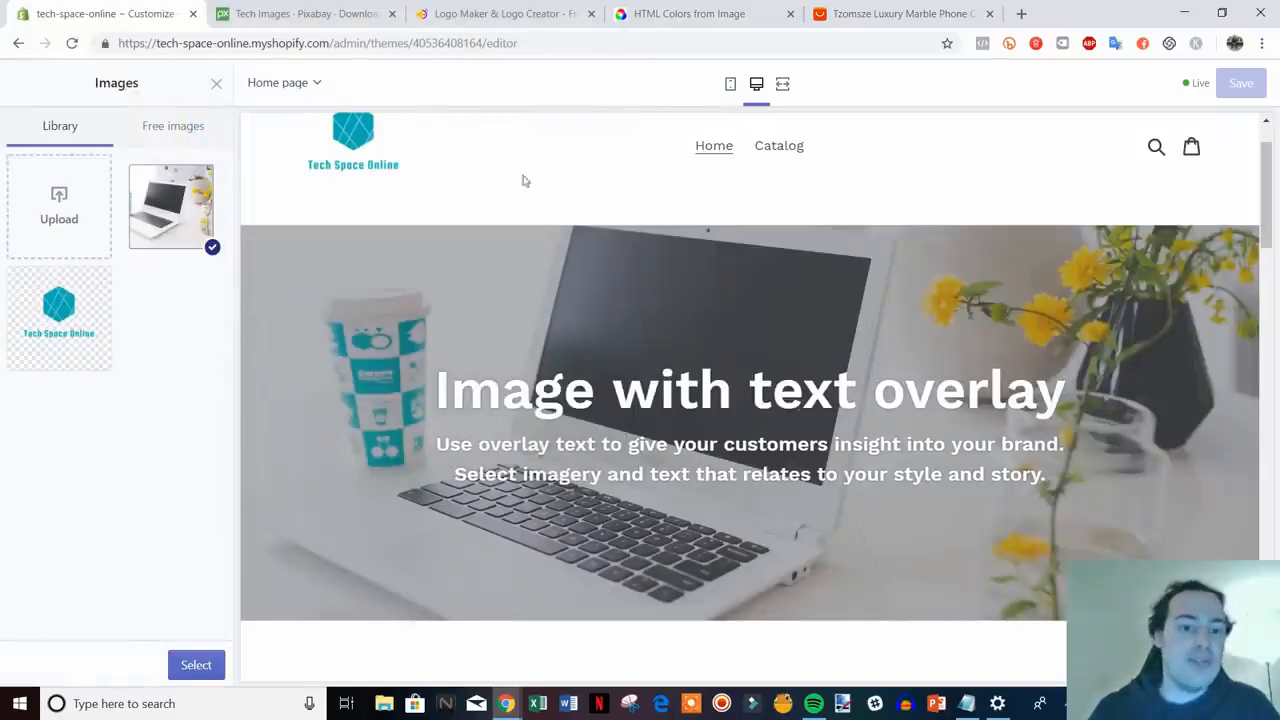
{"action": "scroll", "coordinate": [619, 328], "scroll_direction": "up", "scroll_amount": 1}
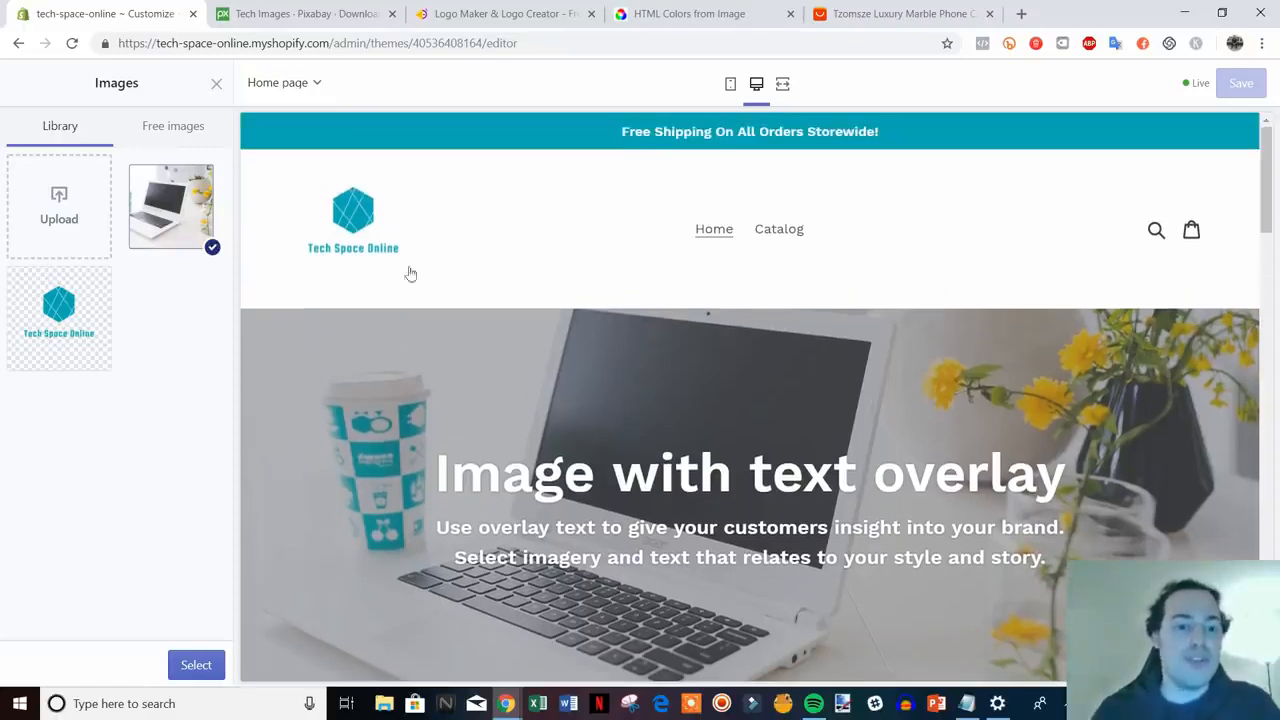
{"action": "scroll", "coordinate": [494, 337], "scroll_direction": "down", "scroll_amount": 1}
{"action": "scroll", "coordinate": [620, 400], "scroll_direction": "up", "scroll_amount": 1}
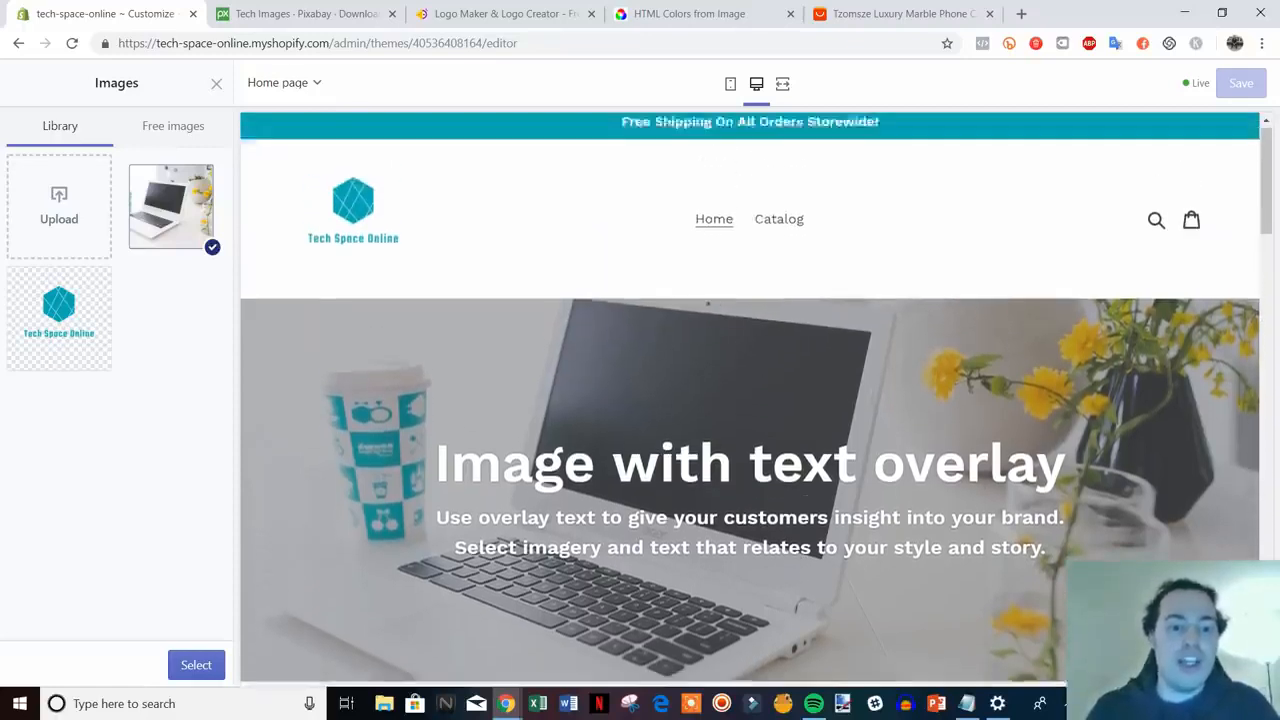
{"action": "scroll", "coordinate": [443, 340], "scroll_direction": "down", "scroll_amount": 1}
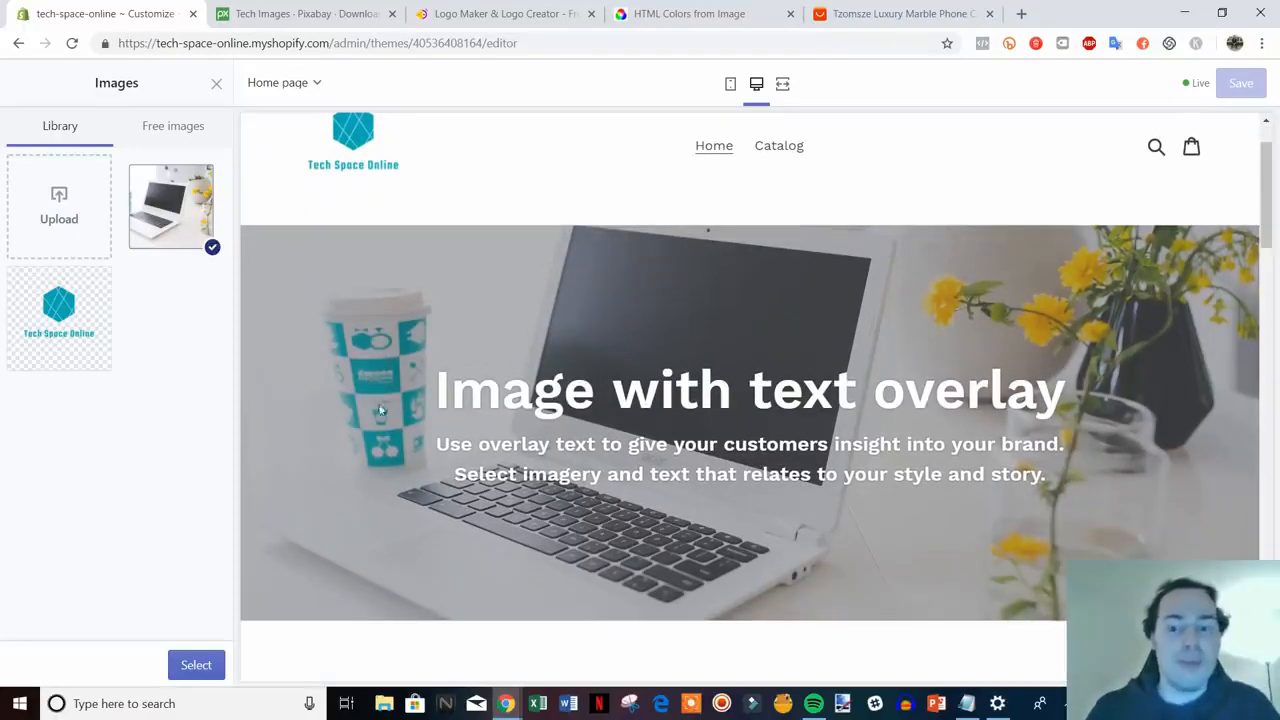
{"action": "scroll", "coordinate": [408, 415], "scroll_direction": "up", "scroll_amount": 1}
{"action": "scroll", "coordinate": [530, 430], "scroll_direction": "down", "scroll_amount": 1}
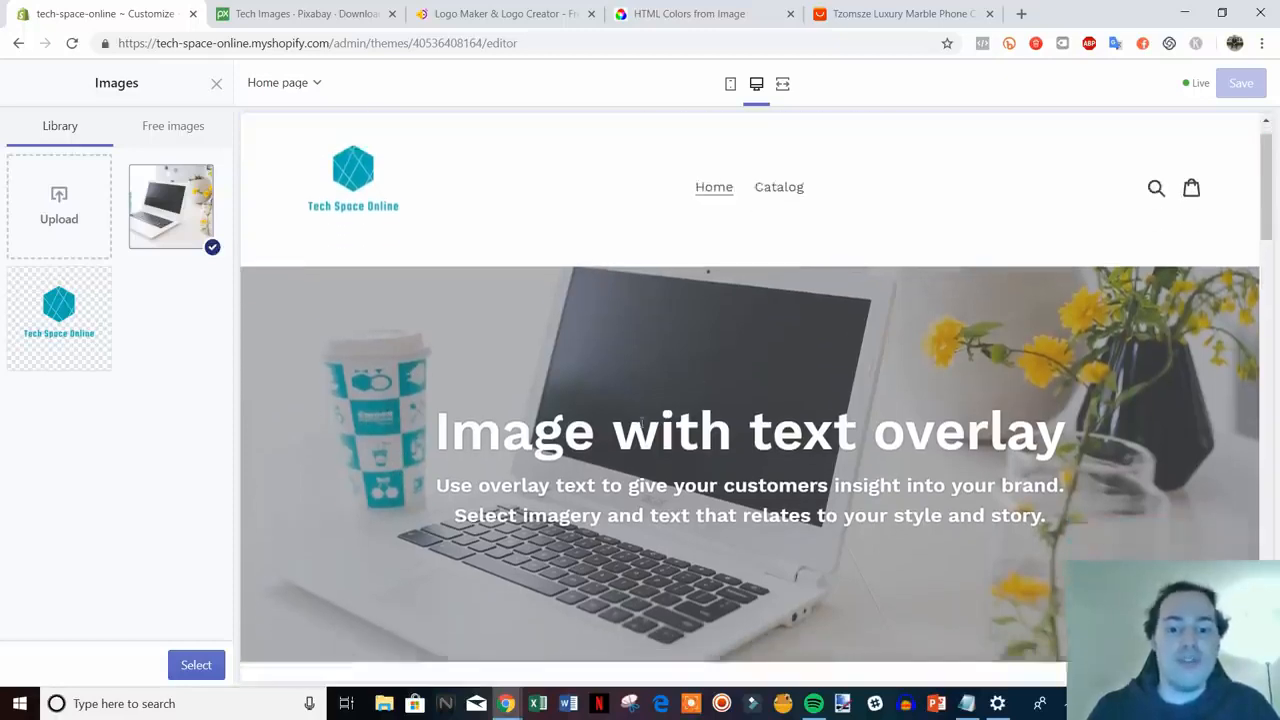
{"action": "scroll", "coordinate": [489, 339], "scroll_direction": "up", "scroll_amount": 1}
{"action": "scroll", "coordinate": [597, 352], "scroll_direction": "down", "scroll_amount": 1}
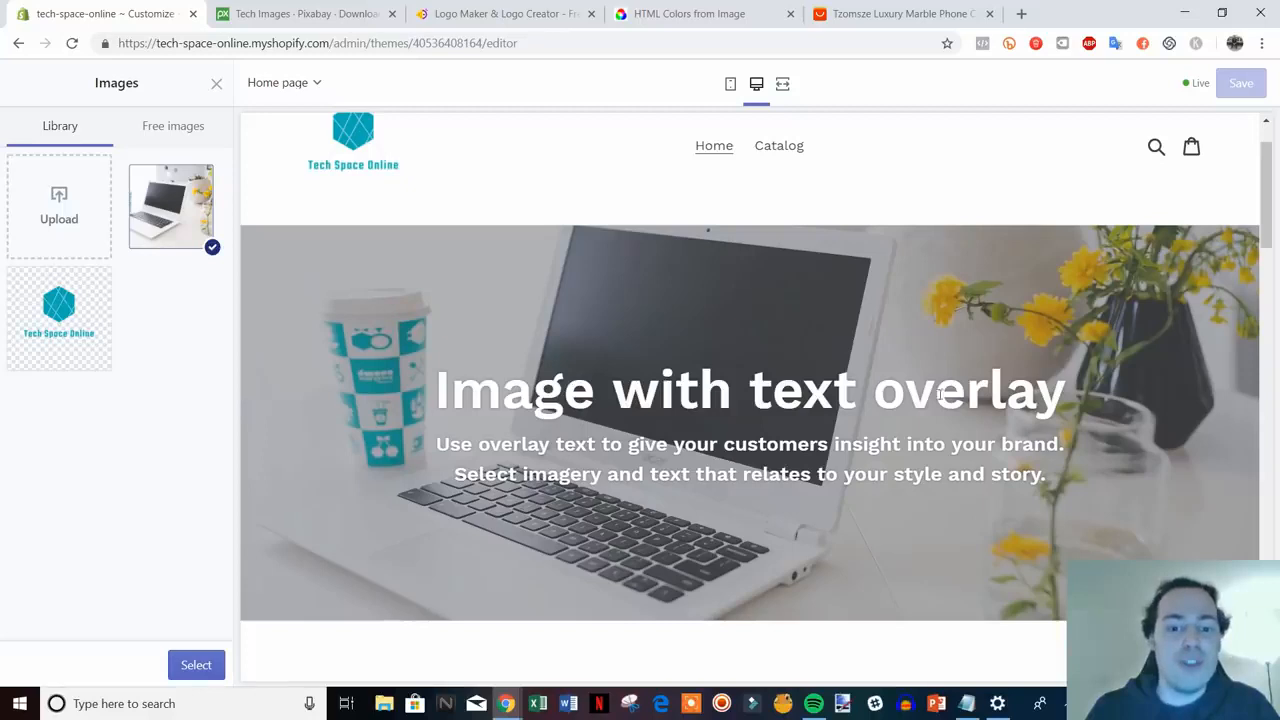
- Check the Pixabay tech photo results for reference, then return to the theme editor
{"action": "left_click", "coordinate": [287, 14]}
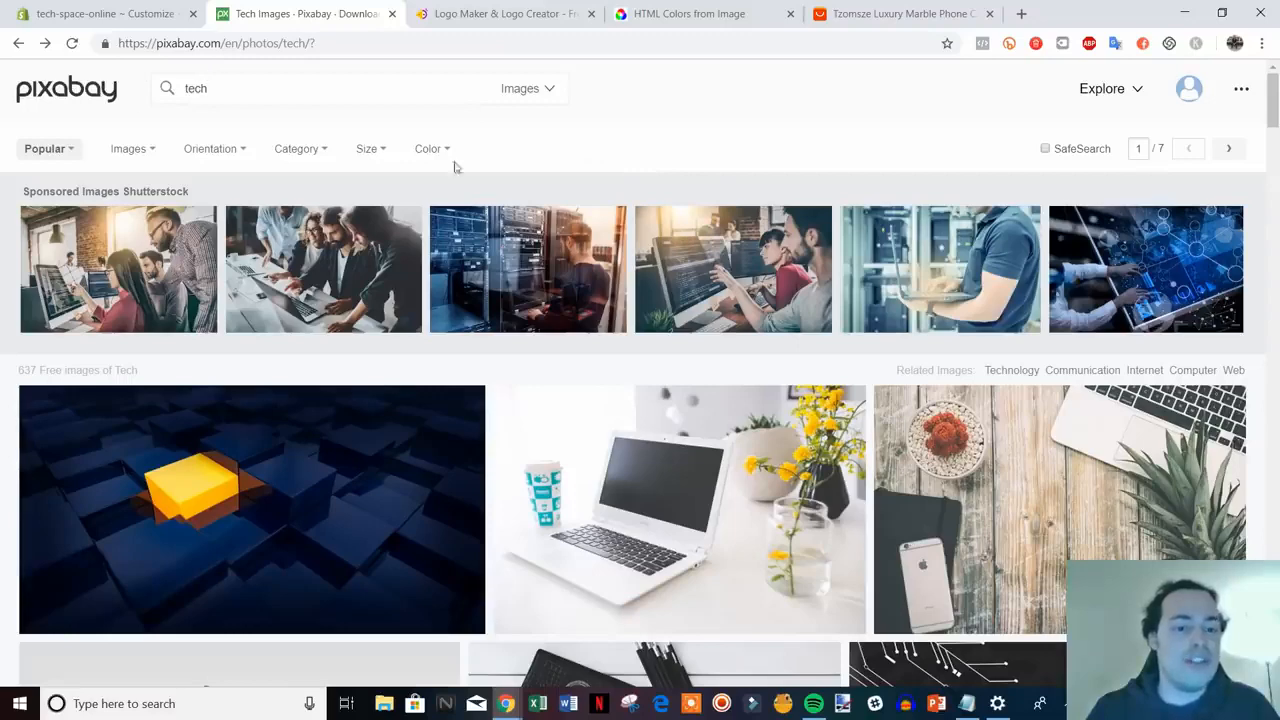
{"action": "scroll", "coordinate": [531, 443], "scroll_direction": "down", "scroll_amount": 1}
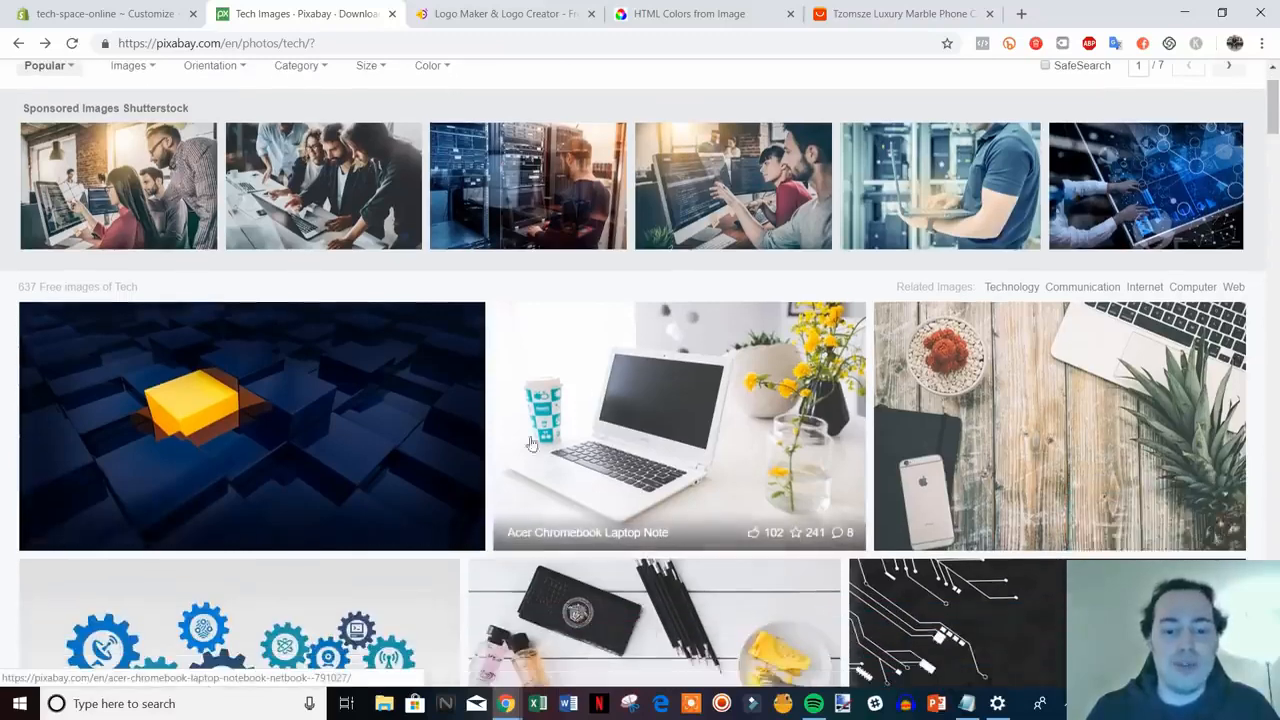
{"action": "scroll", "coordinate": [684, 444], "scroll_direction": "up", "scroll_amount": 1}
{"action": "left_click", "coordinate": [155, 10]}
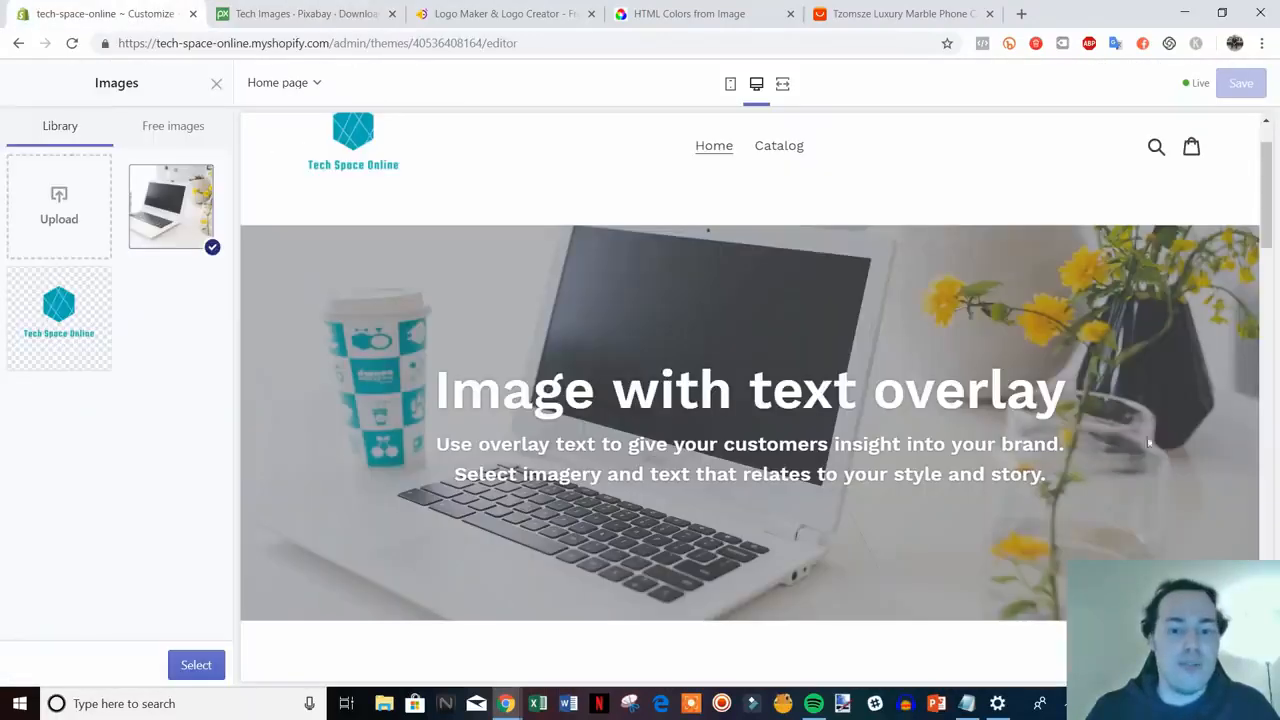
{"action": "scroll", "coordinate": [601, 336], "scroll_direction": "up", "scroll_amount": 1}
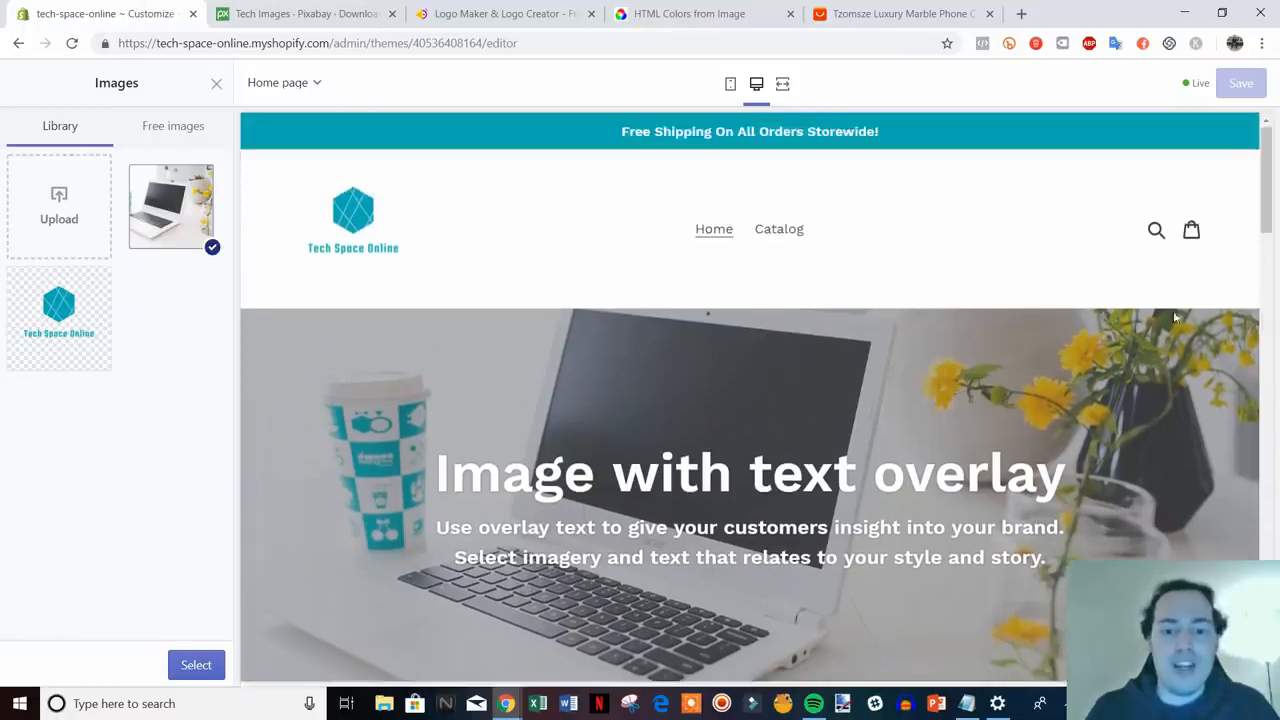
{"action": "scroll", "coordinate": [463, 289], "scroll_direction": "down", "scroll_amount": 1}
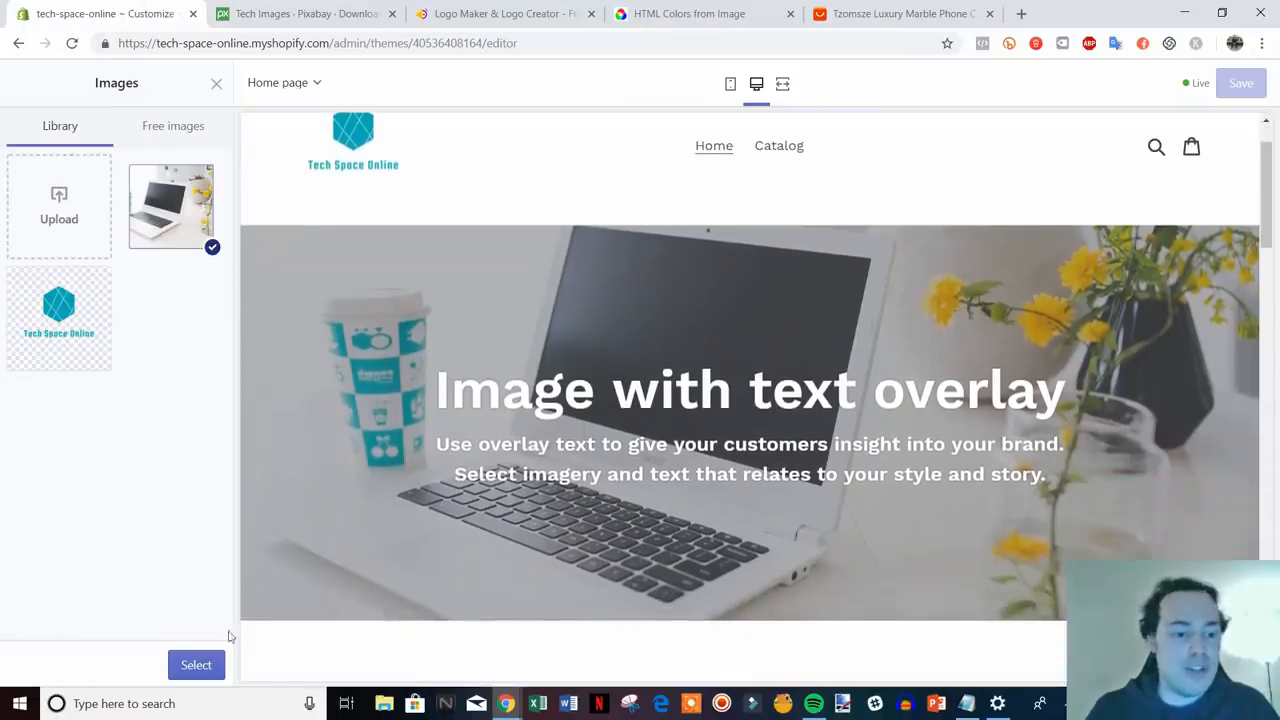
- Confirm the laptop photo and change the overlay heading to 'Welcome To Tech Space Online'
{"action": "left_click", "coordinate": [200, 667]}
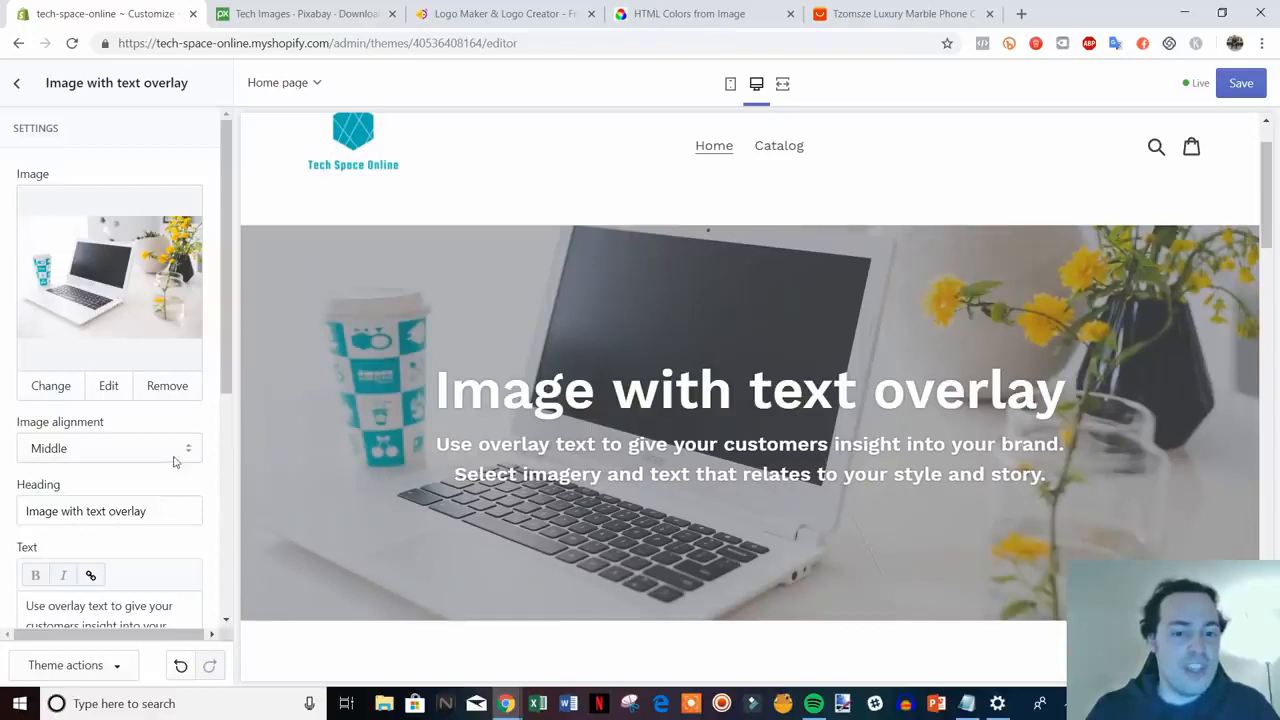
{"action": "scroll", "coordinate": [173, 461], "scroll_direction": "down", "scroll_amount": 1}
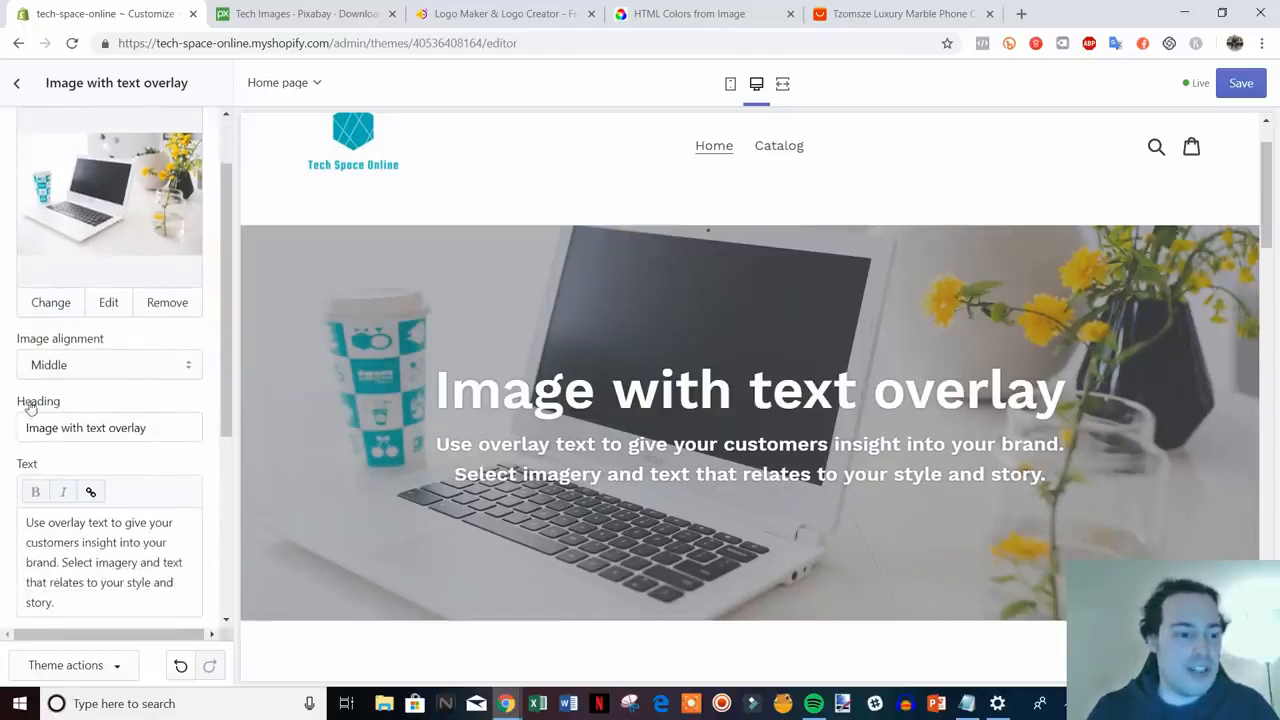
{"action": "left_click_drag", "start_coordinate": [150, 428], "coordinate": [22, 430]}
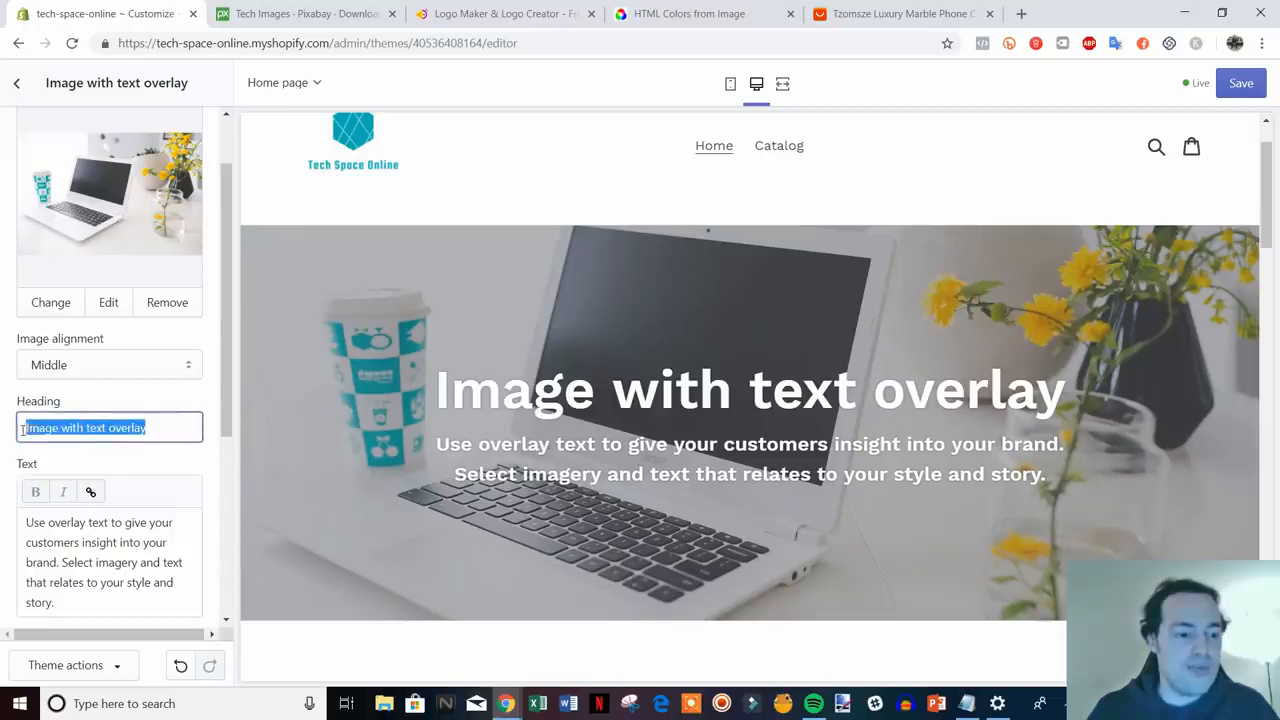
{"action": "type", "text": "Welcome"}
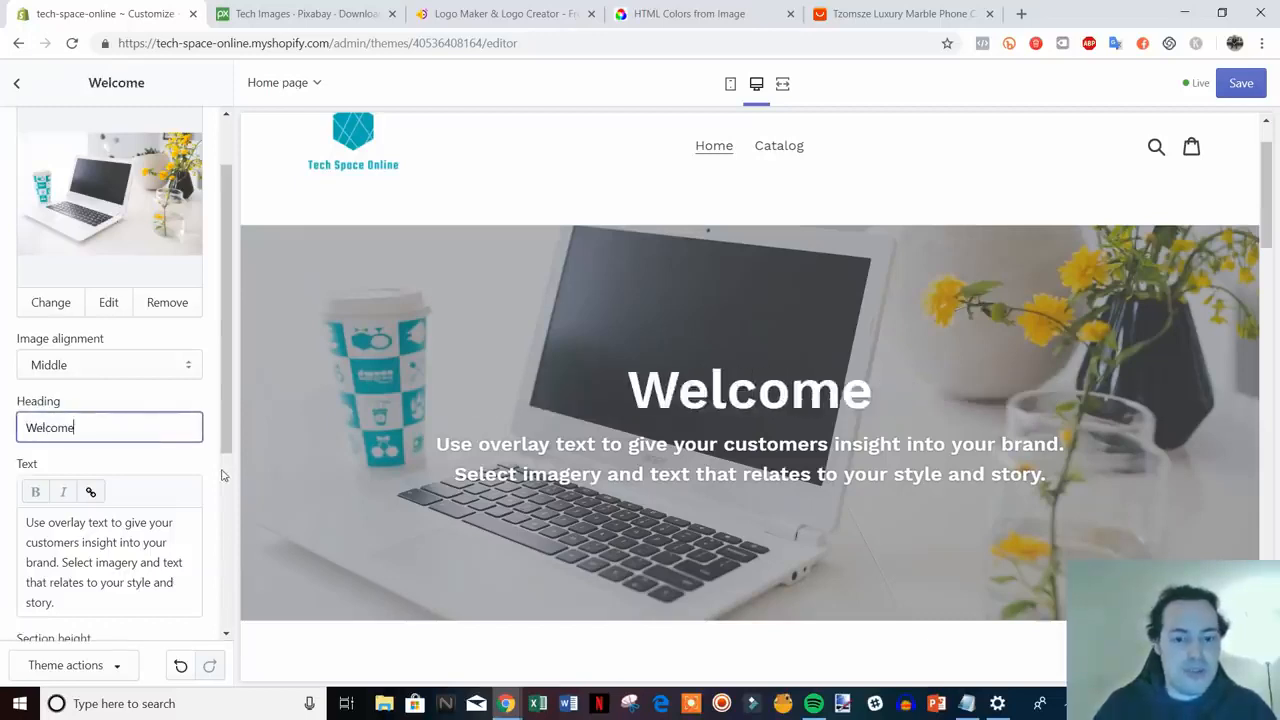
{"action": "type", "text": " To "}
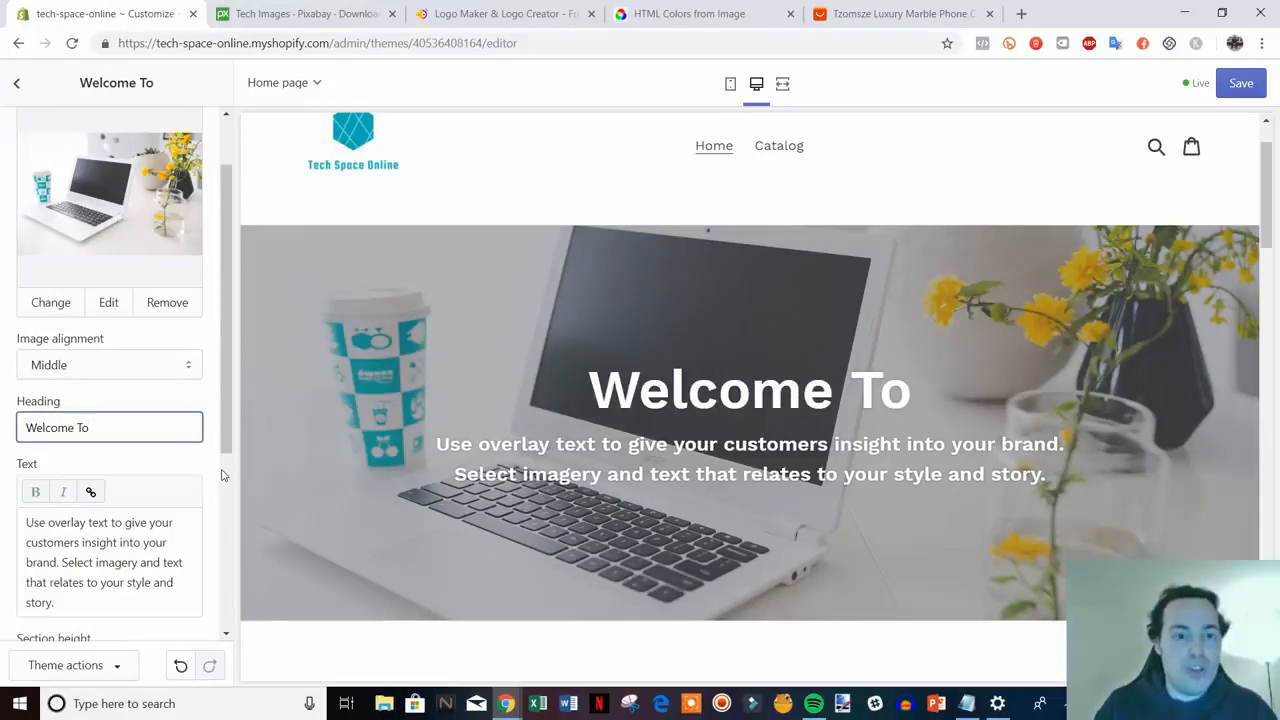
{"action": "type", "text": "Tech Sp"}
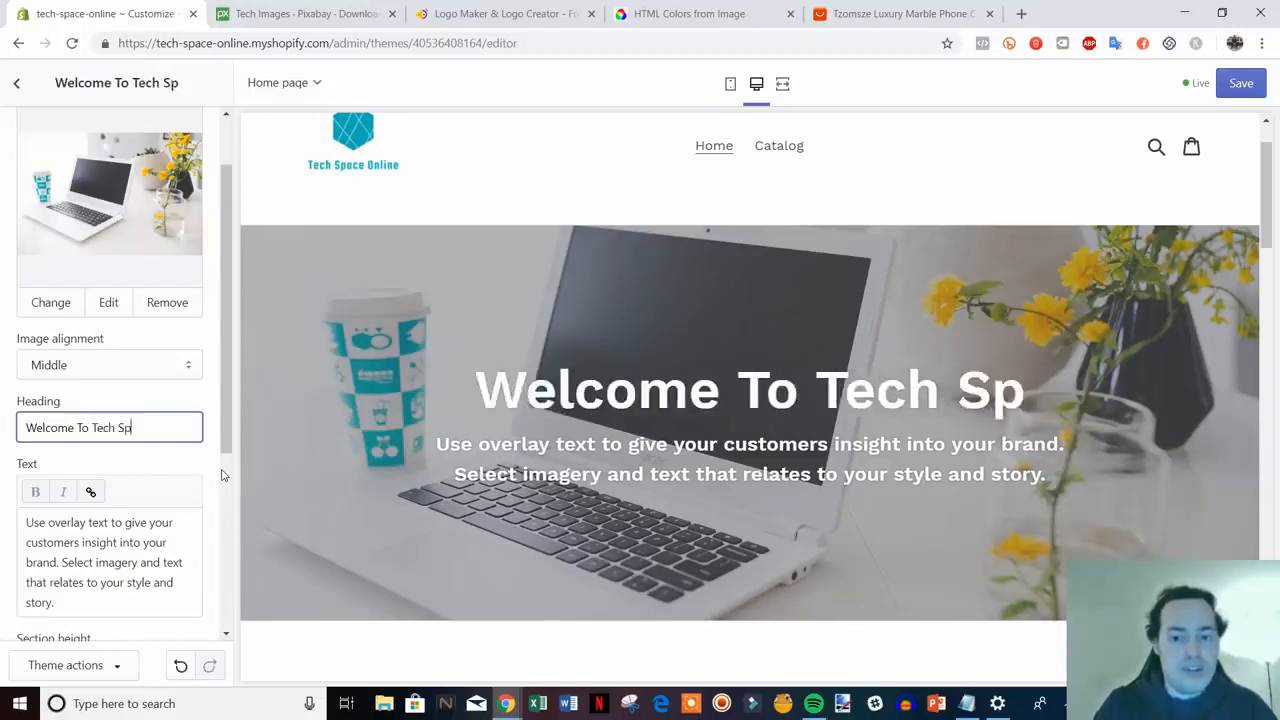
{"action": "type", "text": "ace Online"}
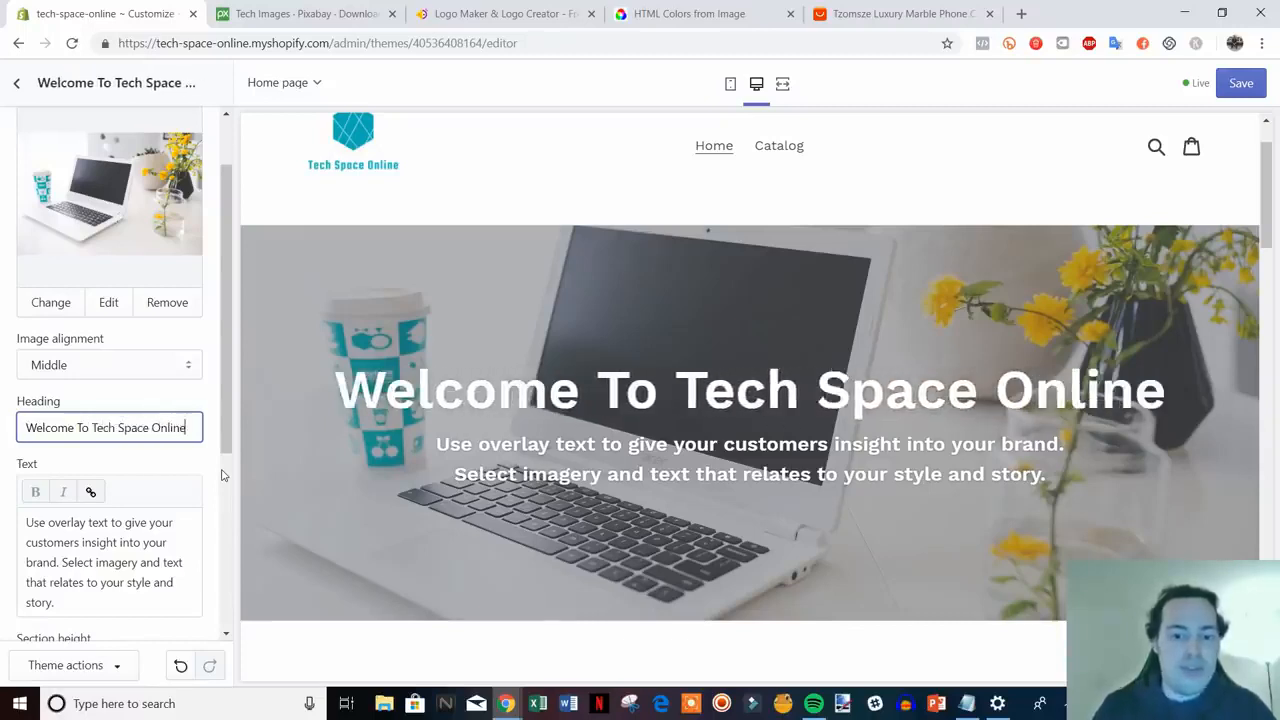
{"action": "scroll", "coordinate": [105, 515], "scroll_direction": "down", "scroll_amount": 1}
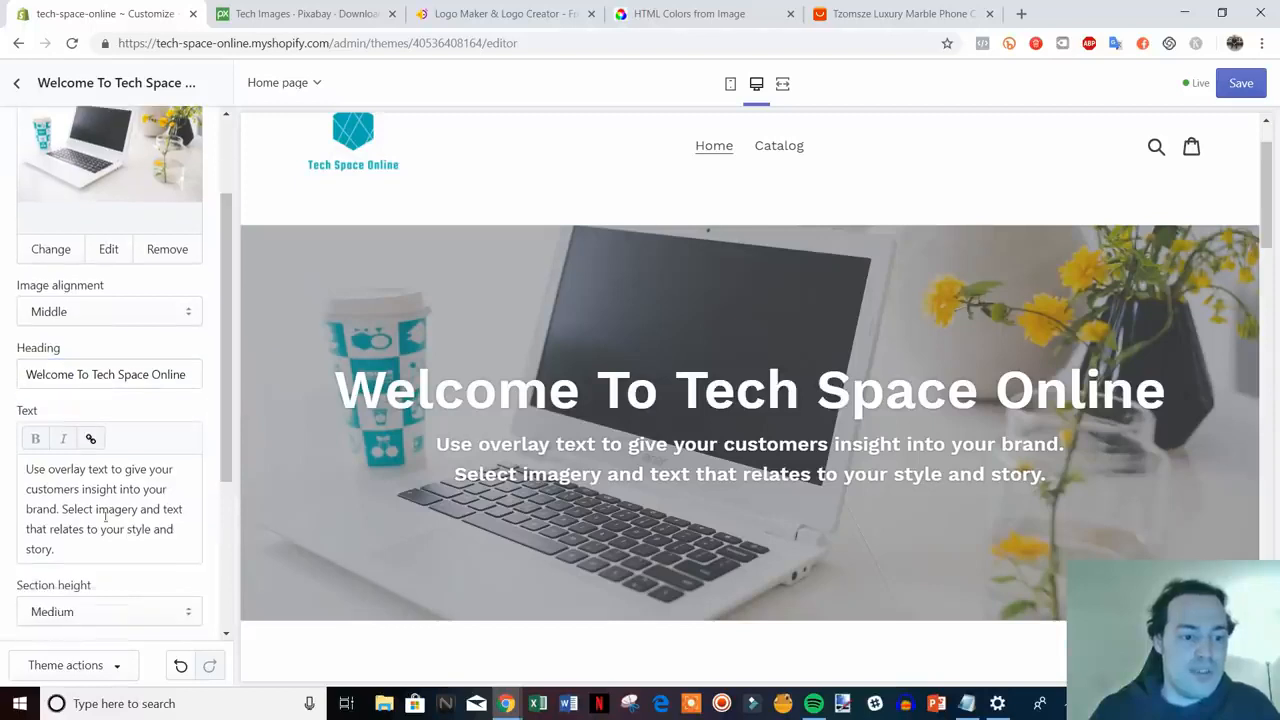
{"action": "left_click_drag", "start_coordinate": [82, 551], "coordinate": [44, 455]}
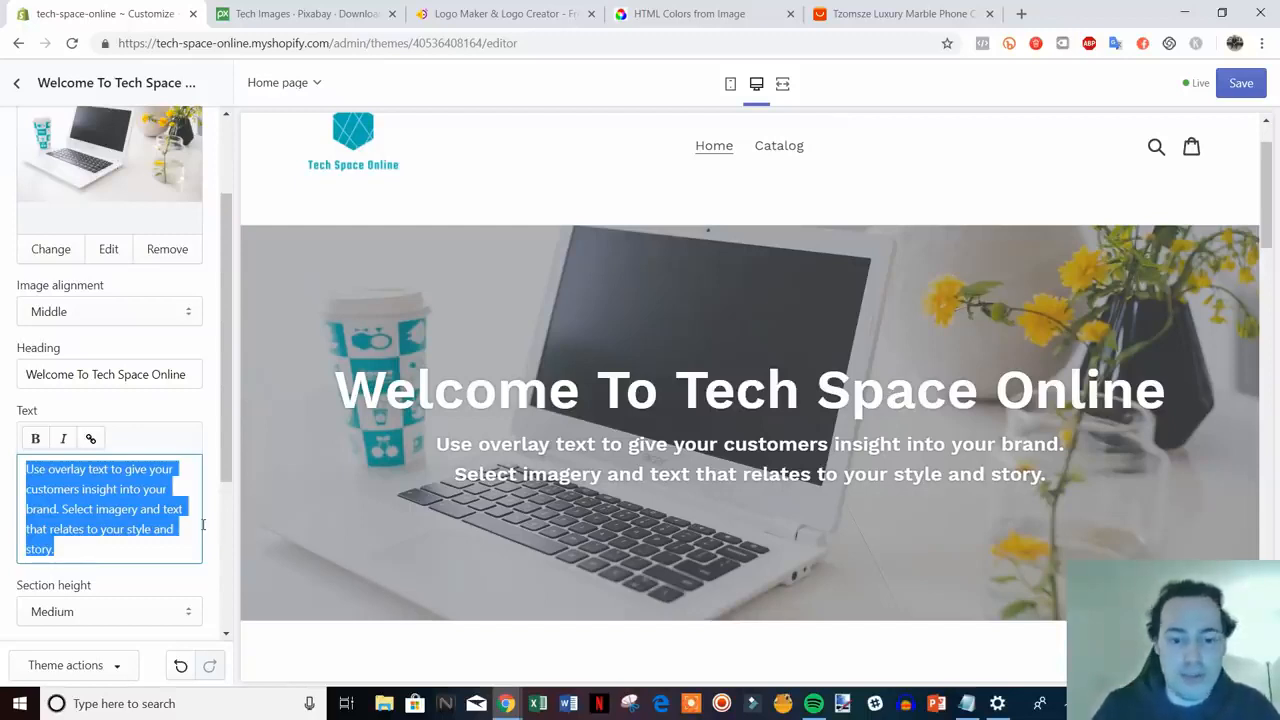
- Set the banner text to 'Shop all of the latest tech at the best prices.'
{"action": "type", "text": "Shop "}
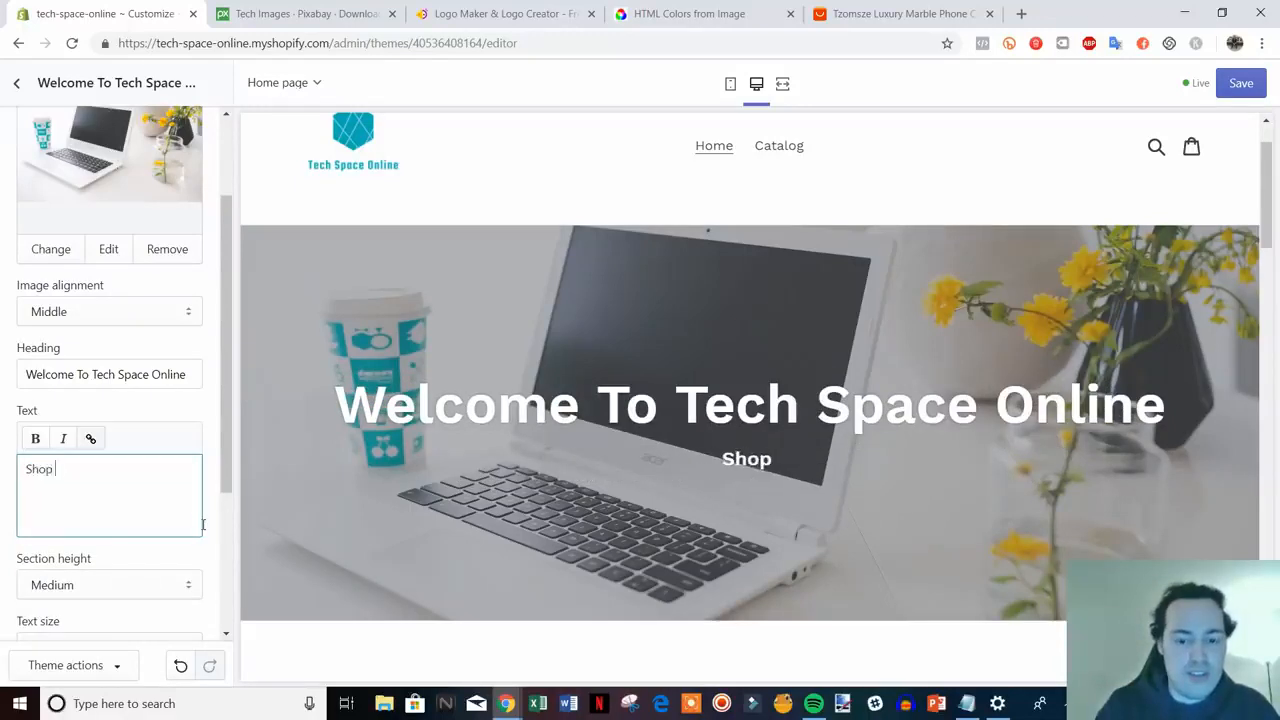
{"action": "type", "text": "all of"}
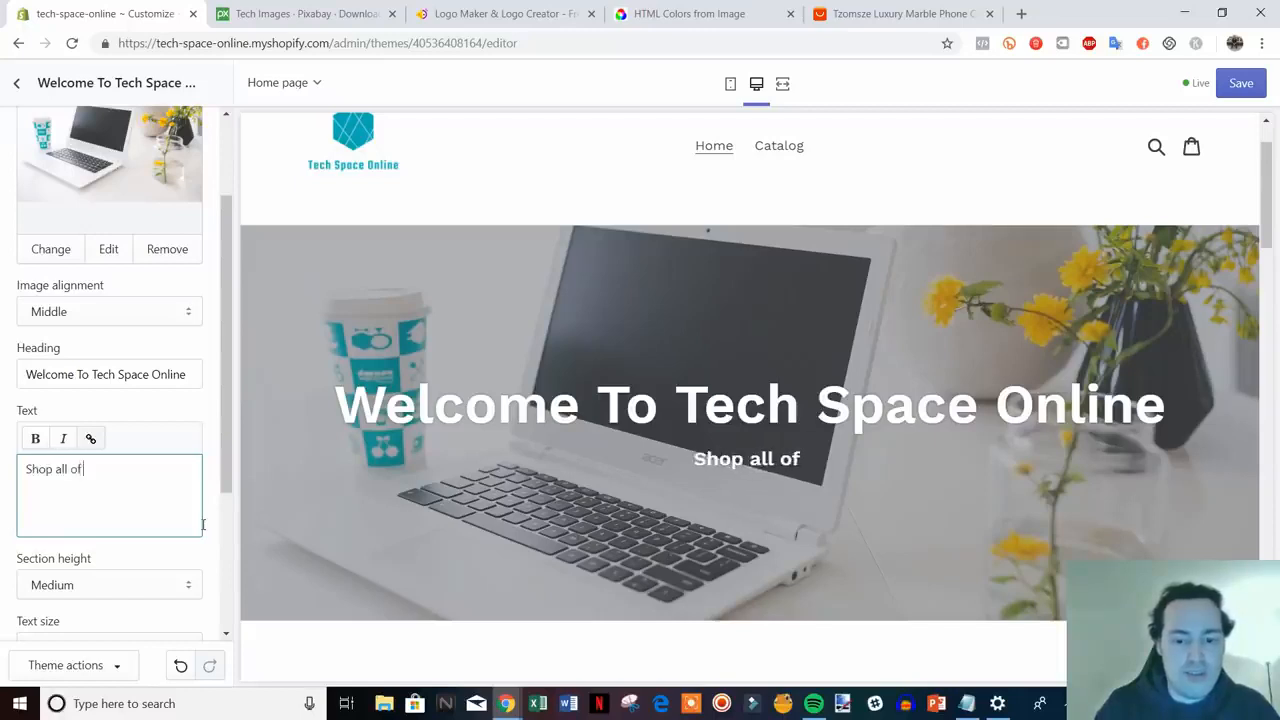
{"action": "type", "text": " the latest tech"}
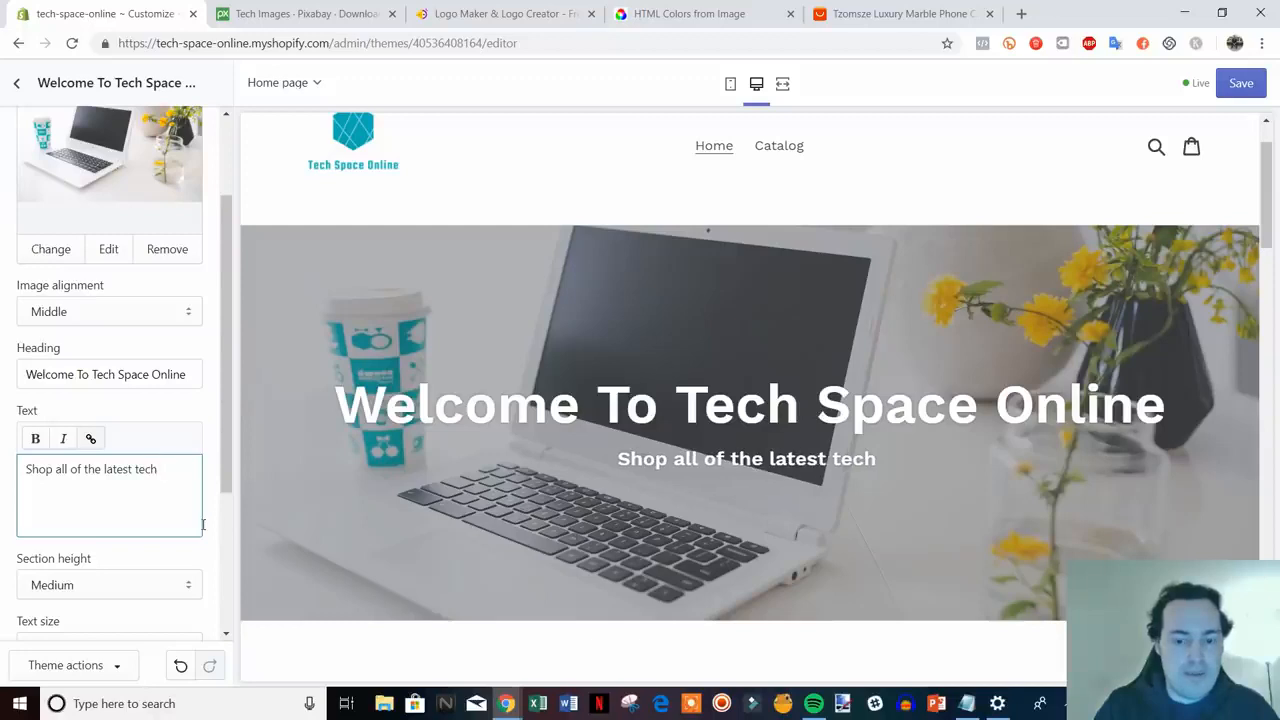
{"action": "type", "text": " at the "}
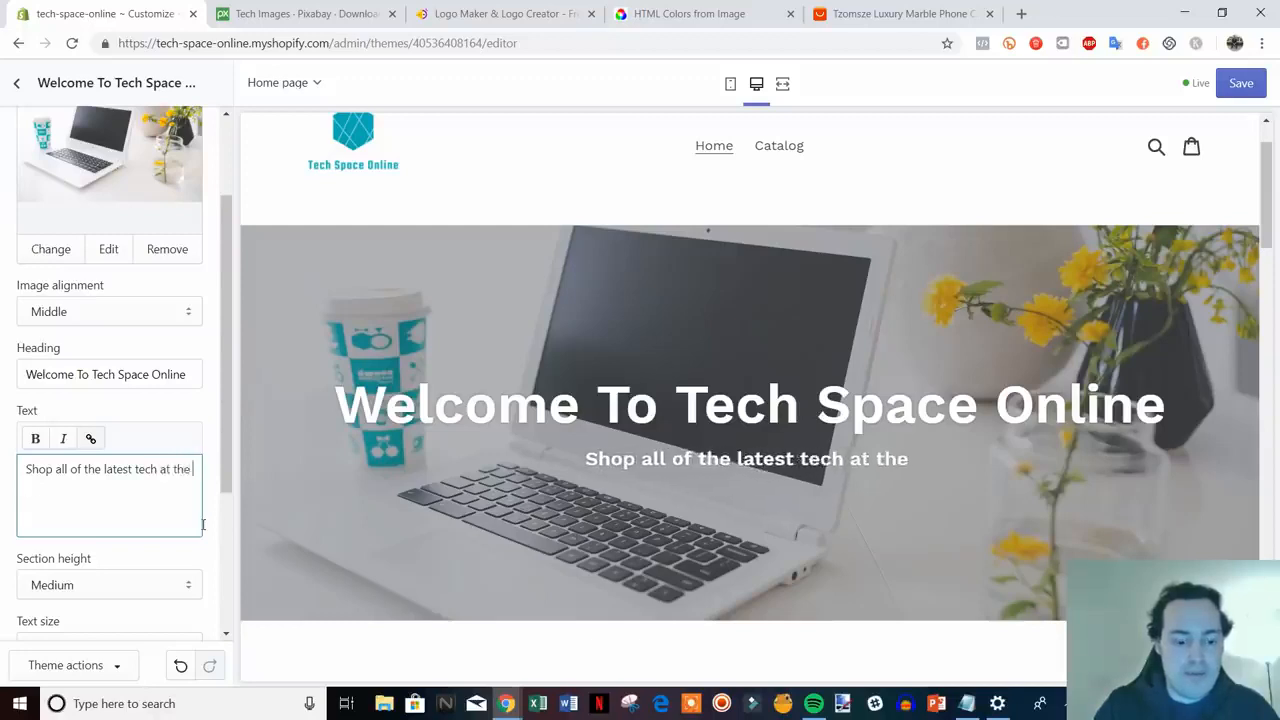
{"action": "type", "text": "best prices."}
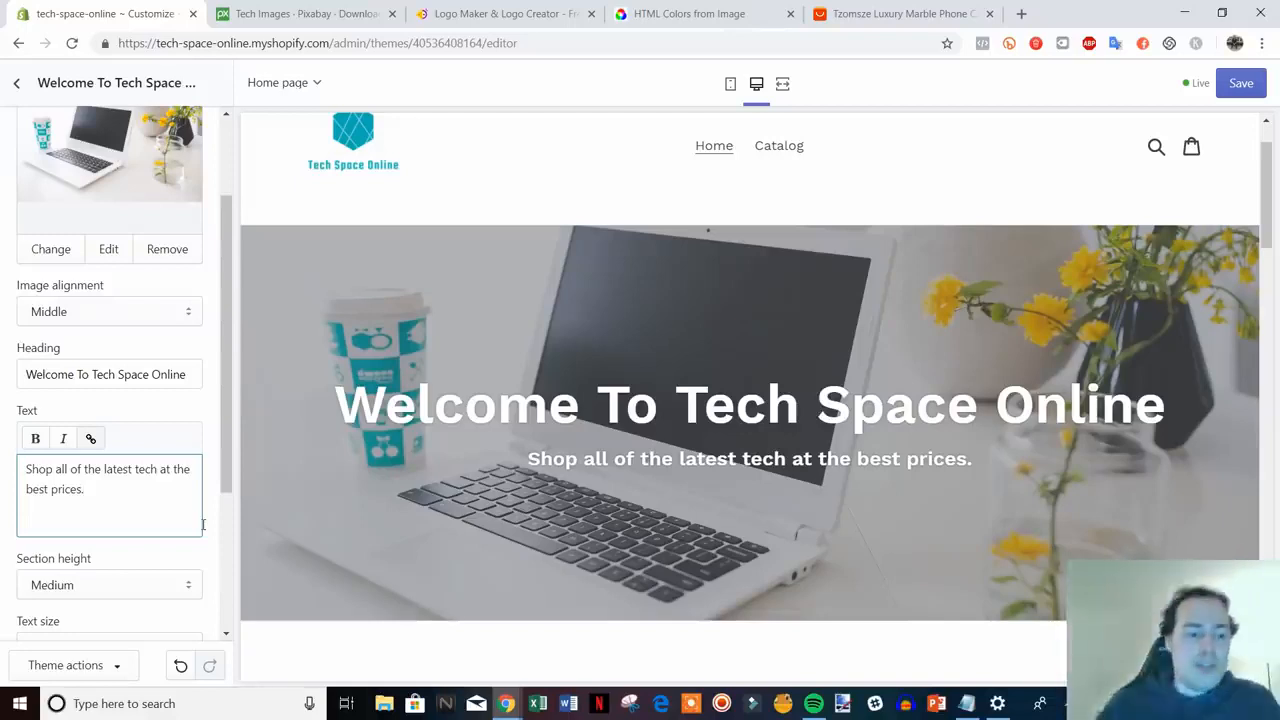
{"action": "scroll", "coordinate": [150, 423], "scroll_direction": "down", "scroll_amount": 3}
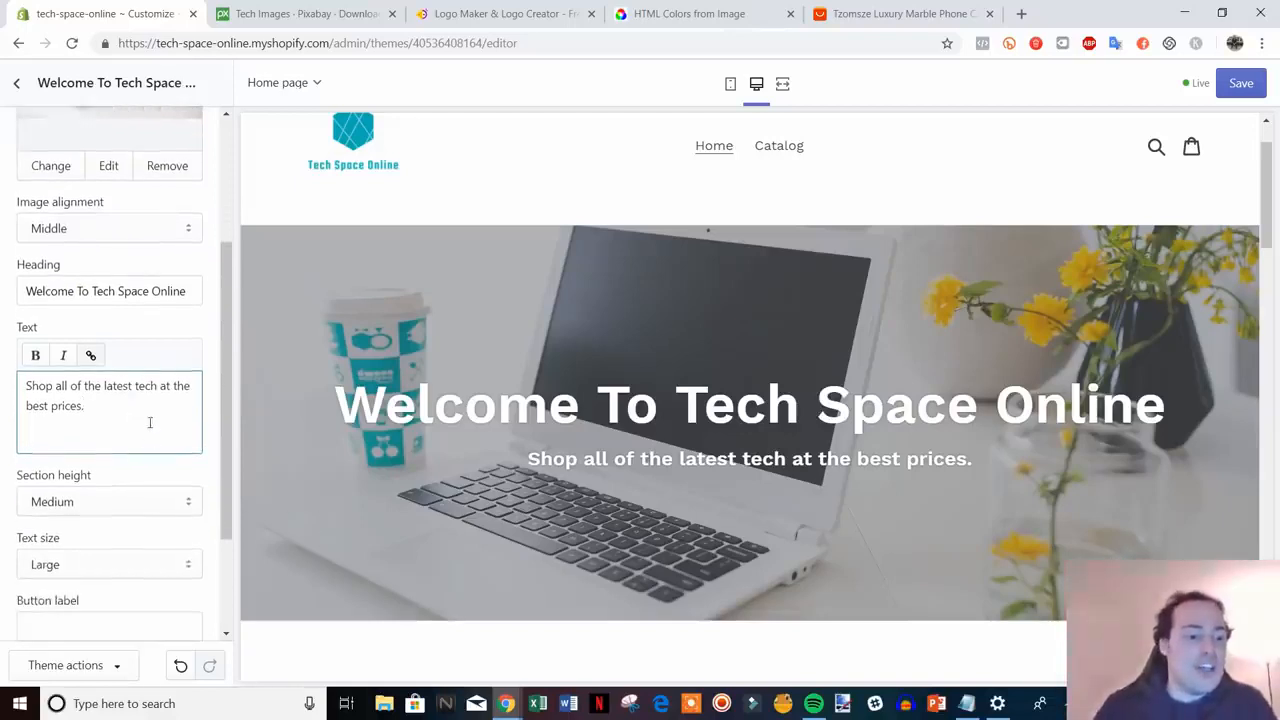
{"action": "scroll", "coordinate": [155, 432], "scroll_direction": "down", "scroll_amount": 1}
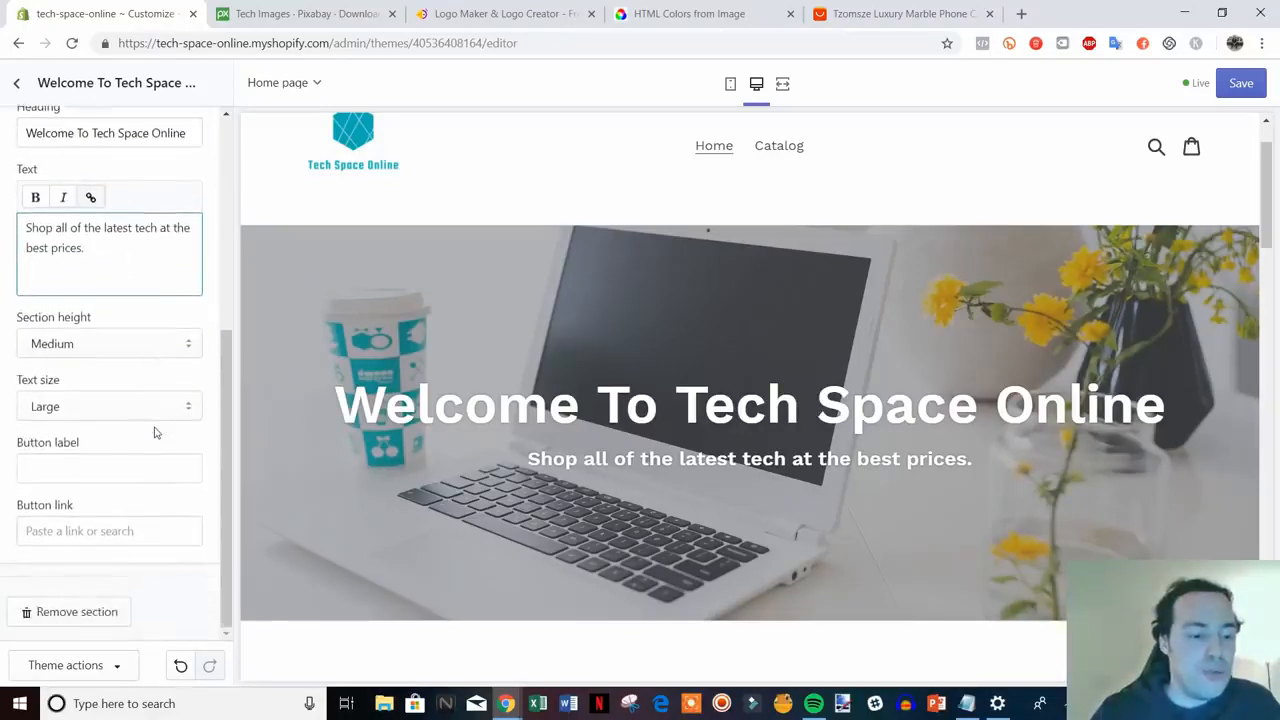
{"action": "left_click", "coordinate": [161, 433]}
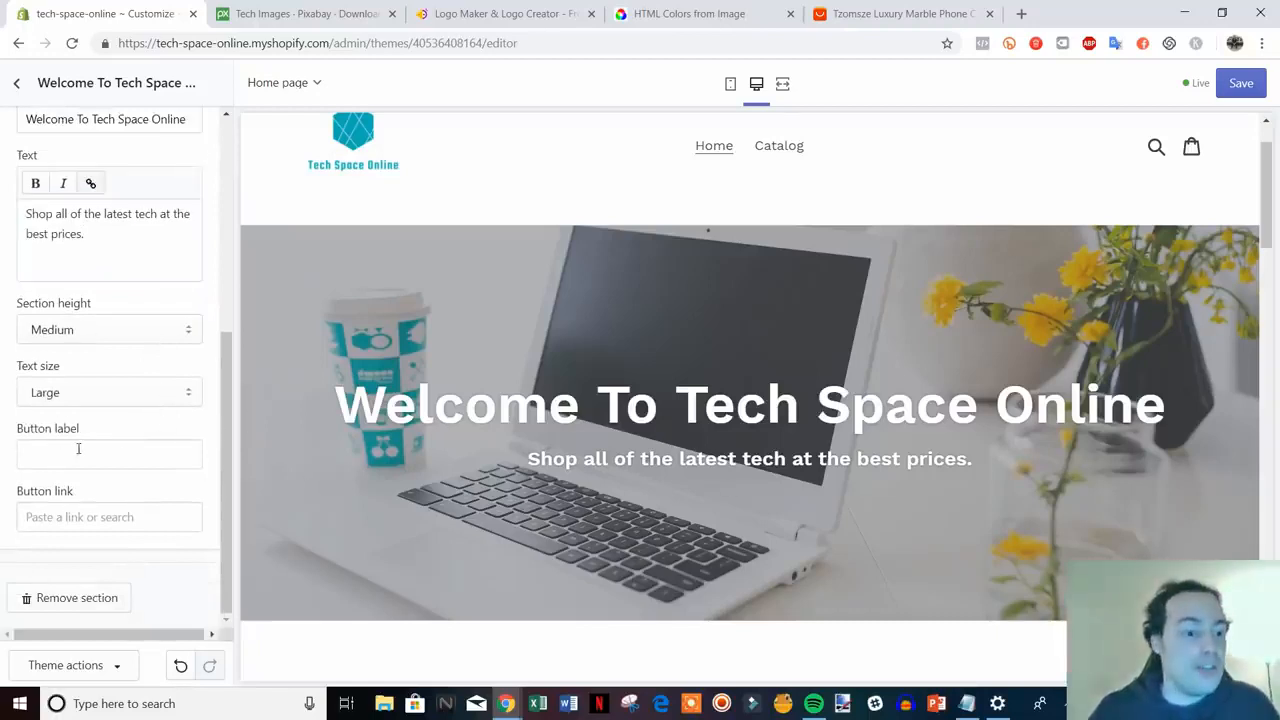
- Add a Shop Now button linked to the copied Catalog page address
{"action": "left_click", "coordinate": [165, 457]}
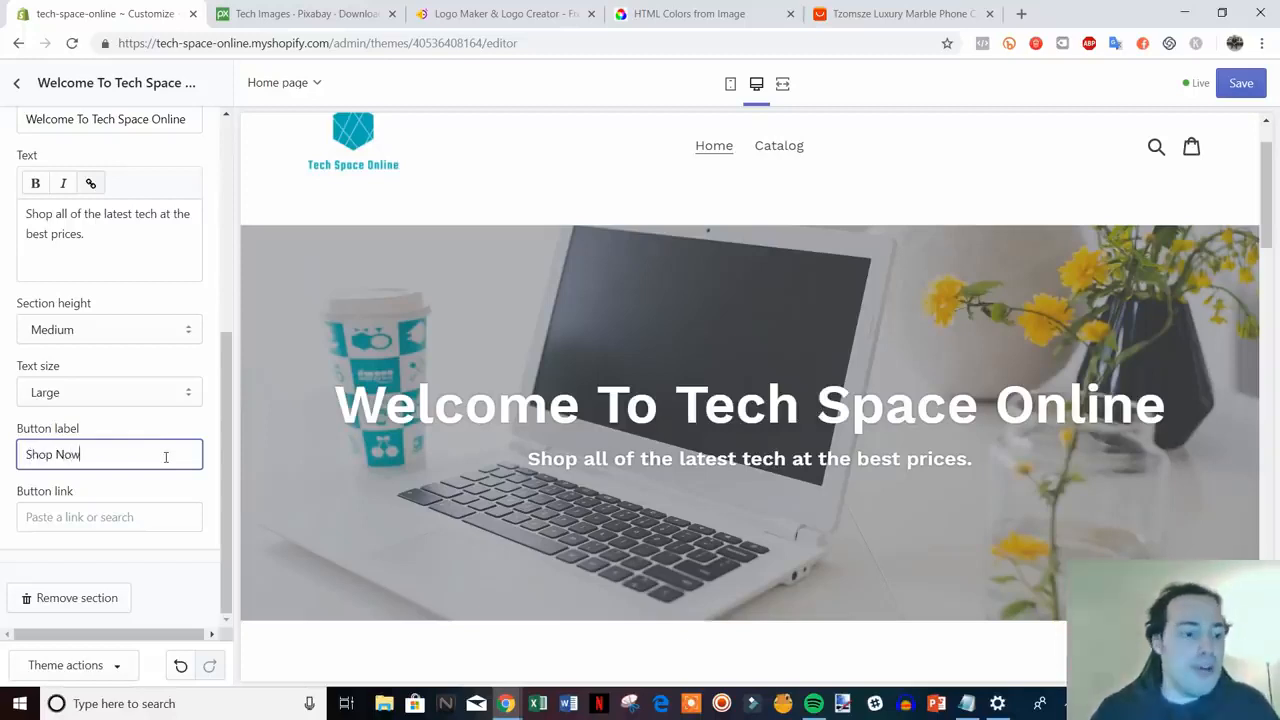
{"action": "right_click", "coordinate": [790, 152]}
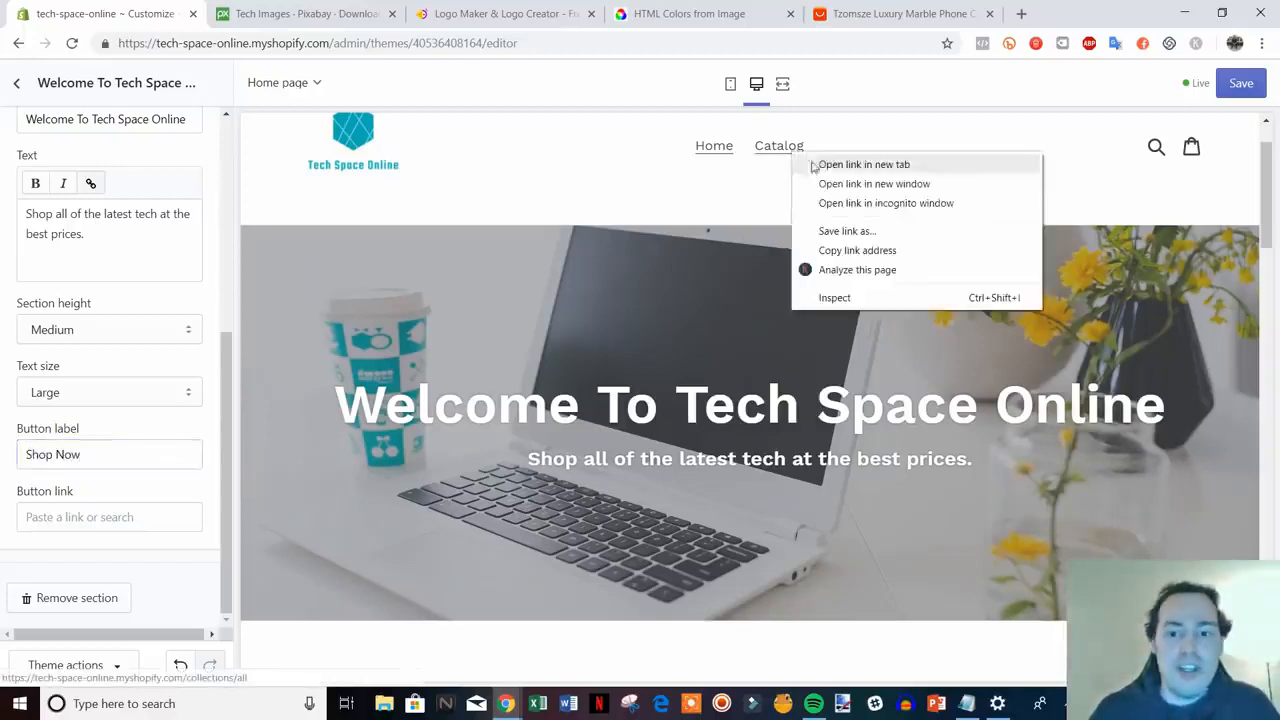
{"action": "left_click", "coordinate": [889, 251]}
{"action": "left_click", "coordinate": [128, 520]}
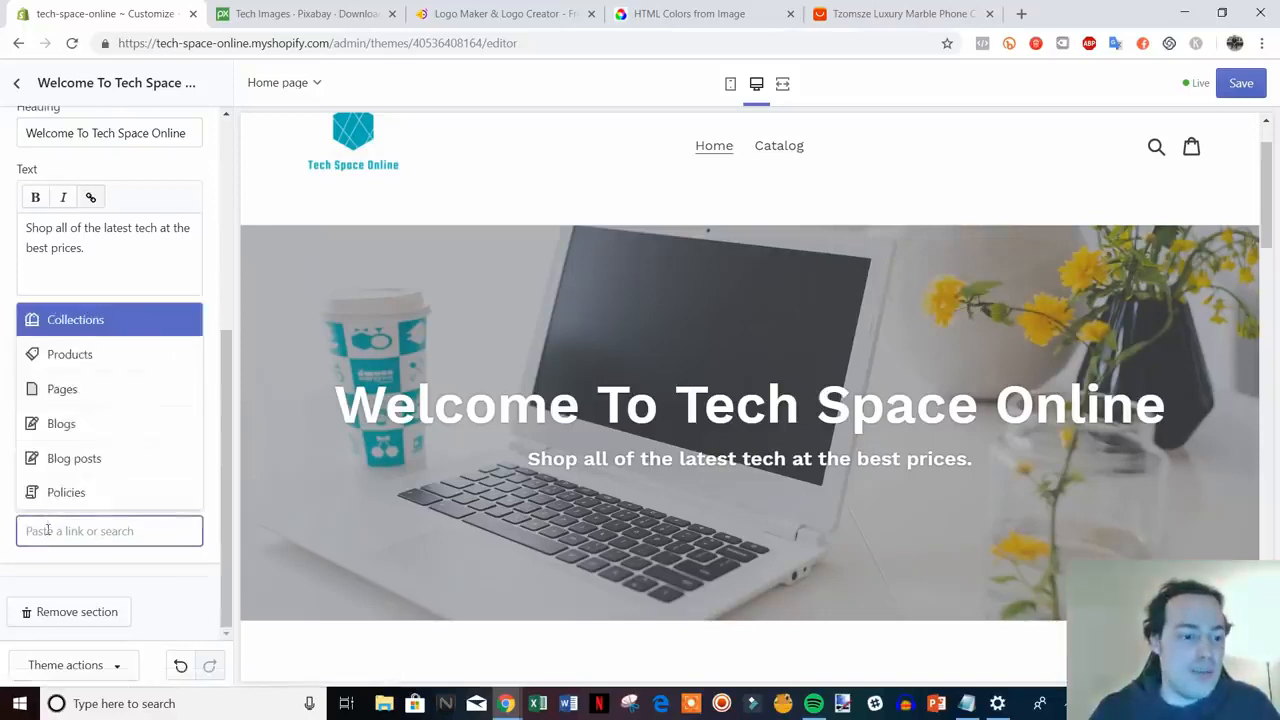
{"action": "right_click", "coordinate": [128, 530]}
{"action": "left_click", "coordinate": [100, 397]}
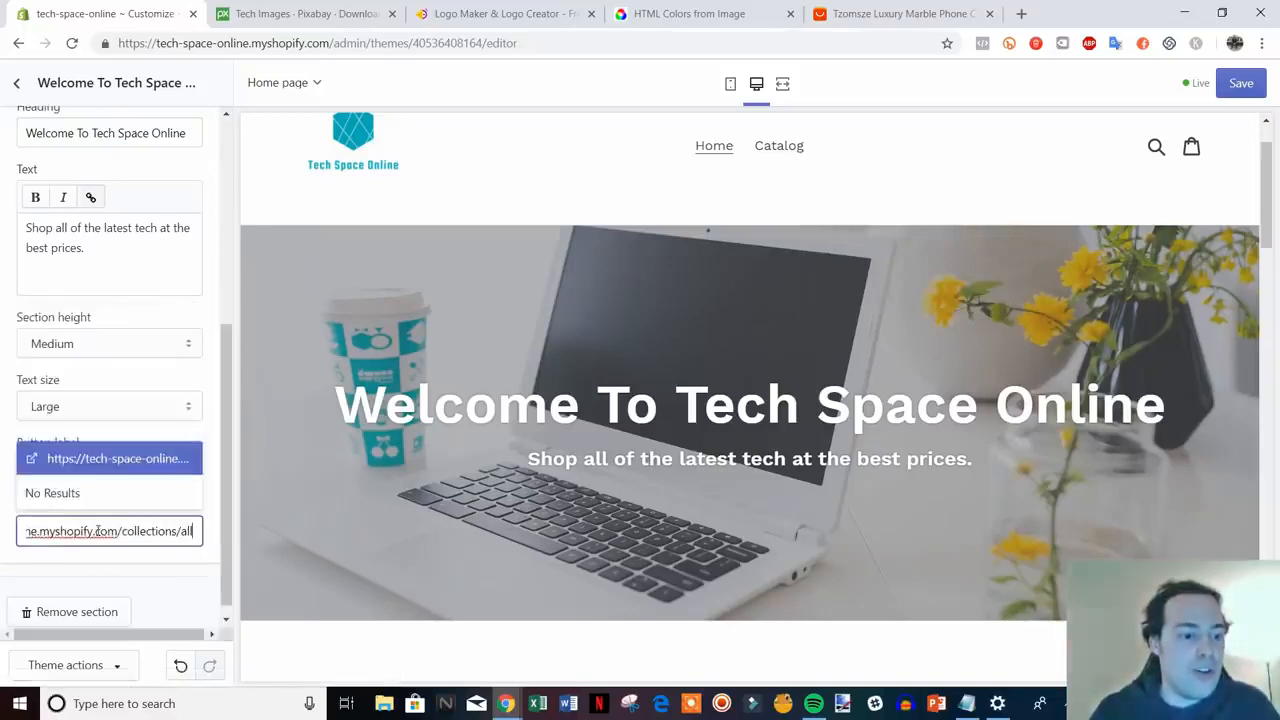
{"action": "left_click", "coordinate": [122, 460]}
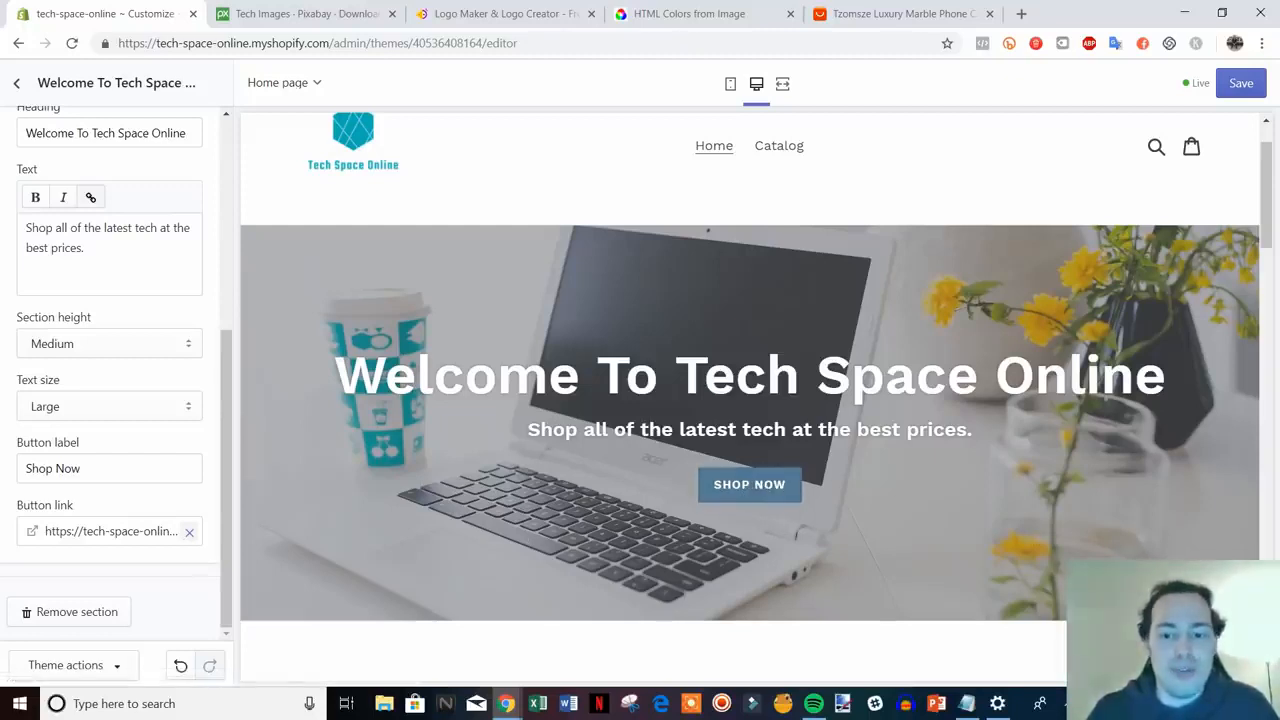
- Save the homepage changes and return to the sections list
{"action": "left_click", "coordinate": [1241, 83]}
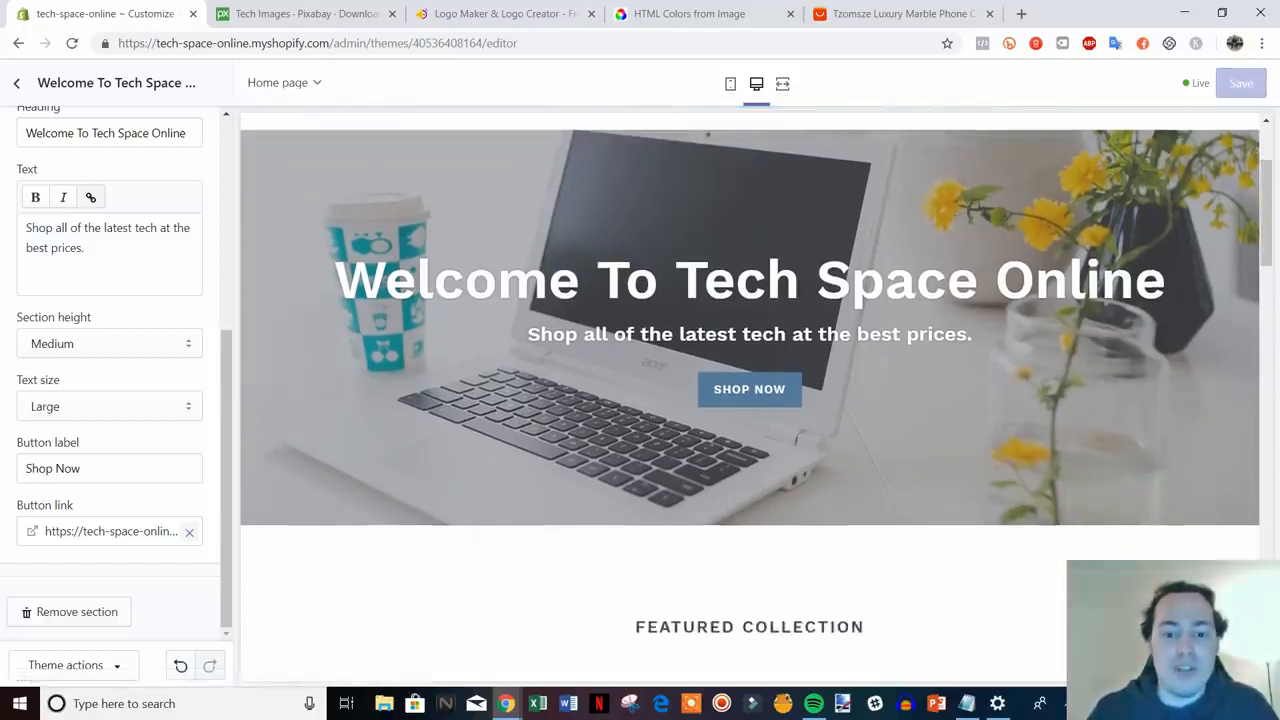
{"action": "scroll", "coordinate": [797, 543], "scroll_direction": "up", "scroll_amount": 2}
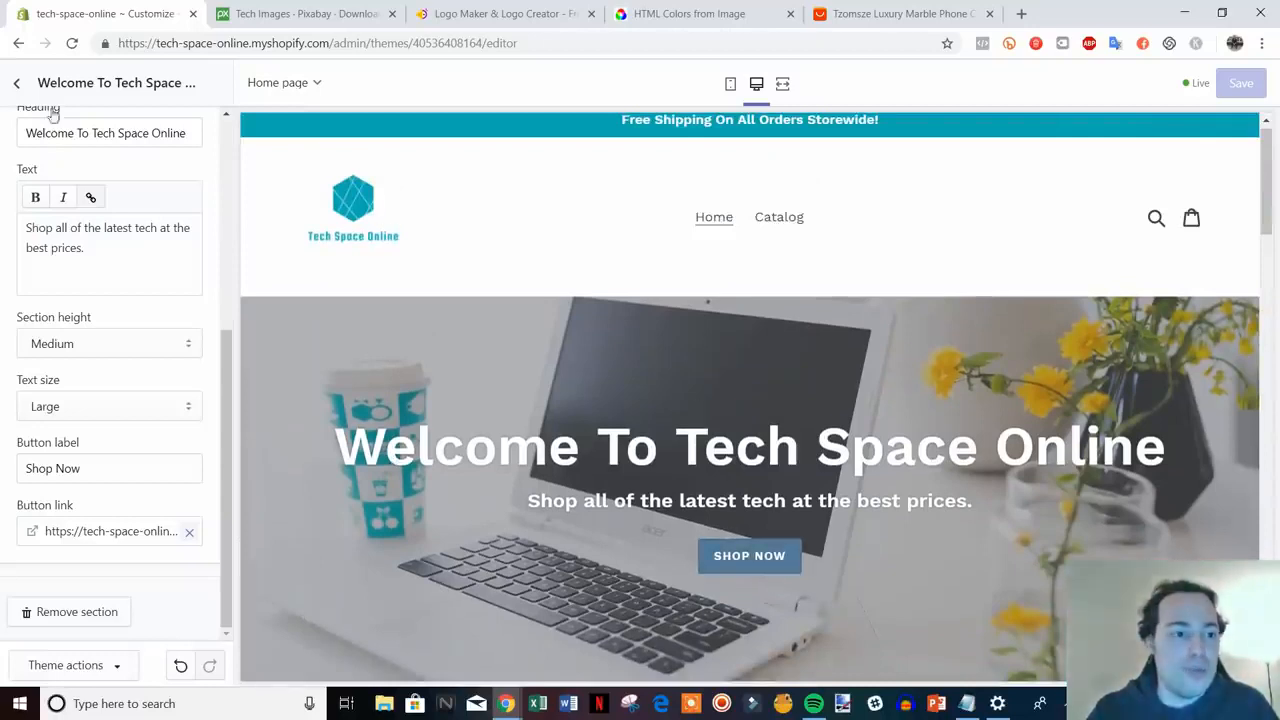
{"action": "left_click", "coordinate": [17, 84]}
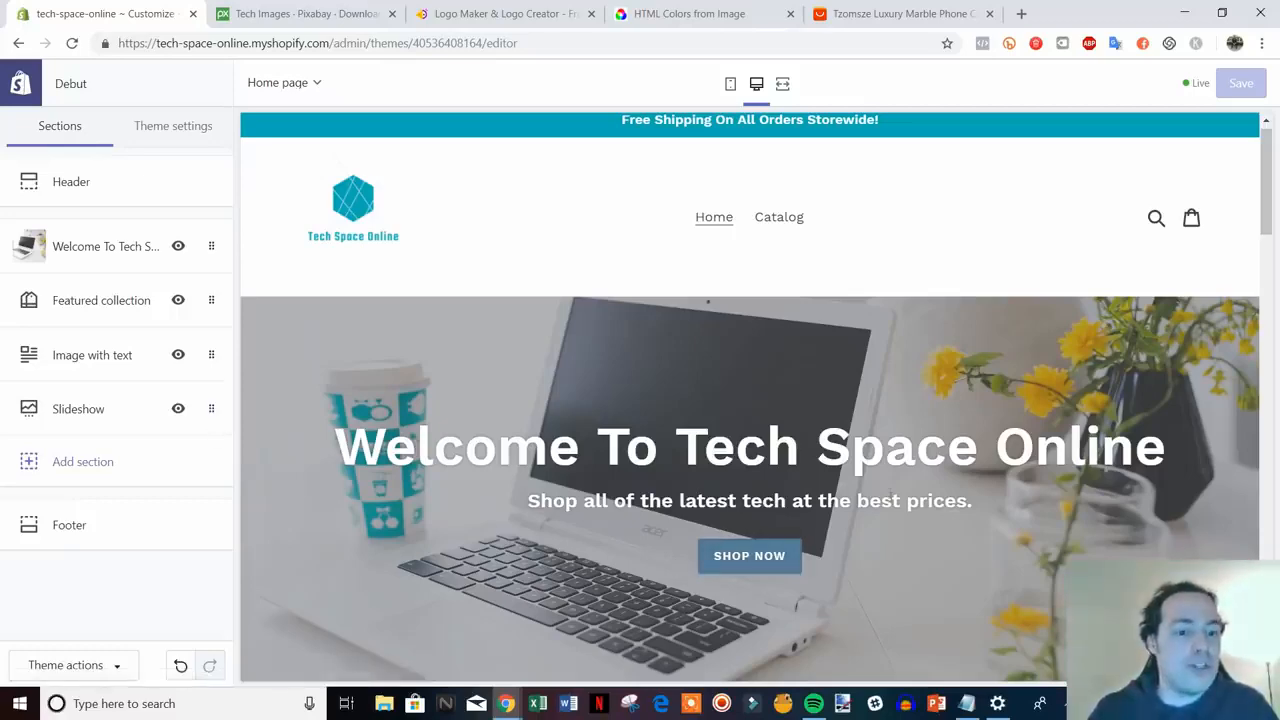
{"action": "scroll", "coordinate": [891, 497], "scroll_direction": "down", "scroll_amount": 6}
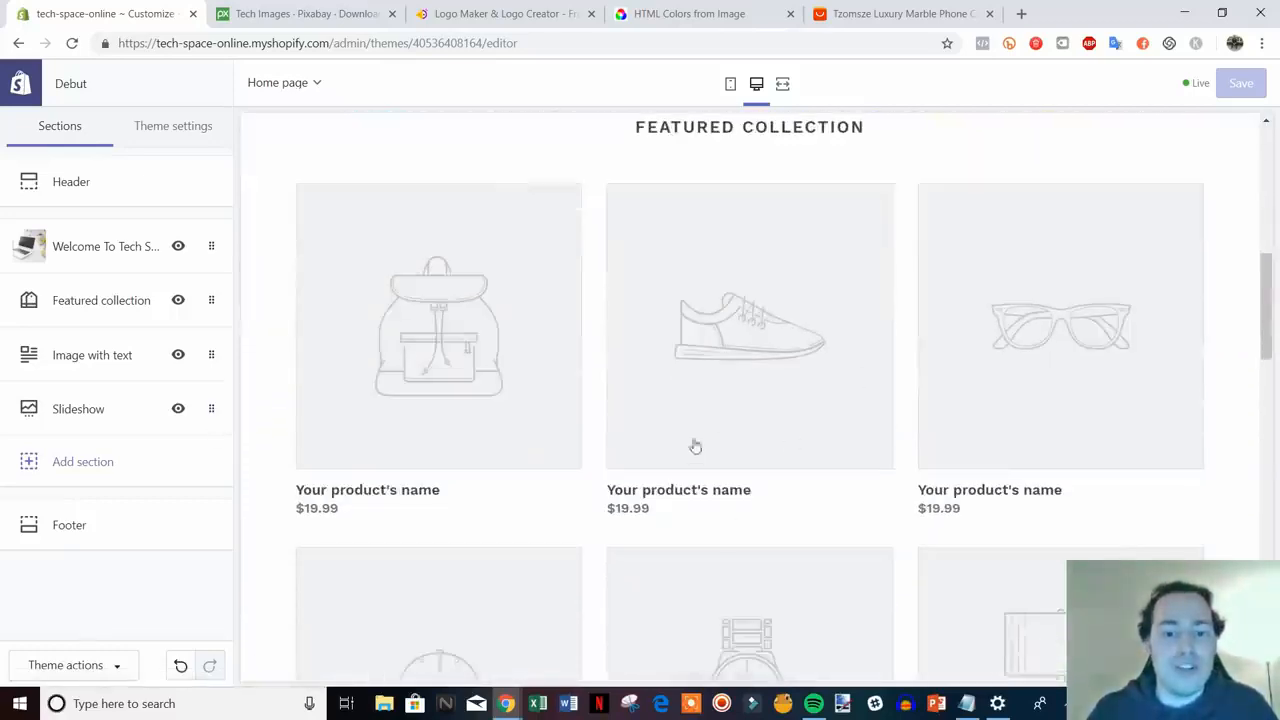
{"action": "scroll", "coordinate": [695, 446], "scroll_direction": "up", "scroll_amount": 6}
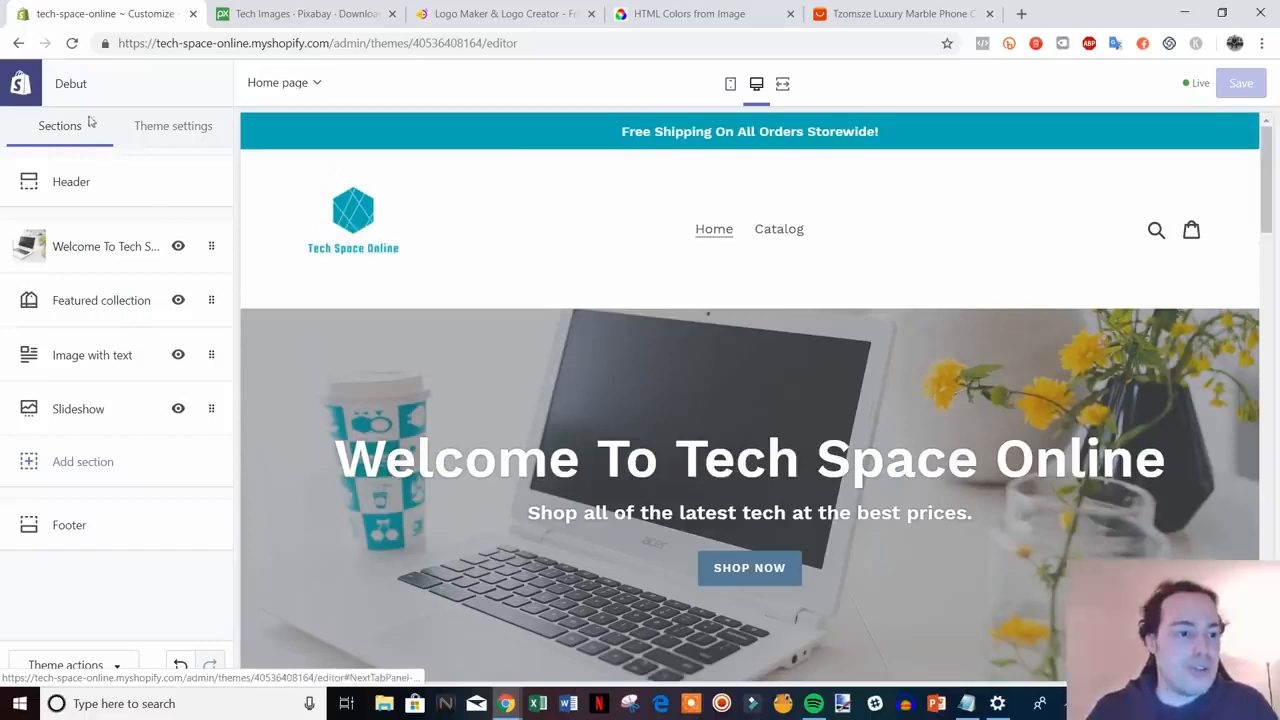
- In Theme settings Colors, make the primary buttons teal #00ADB5
{"action": "left_click", "coordinate": [184, 130]}
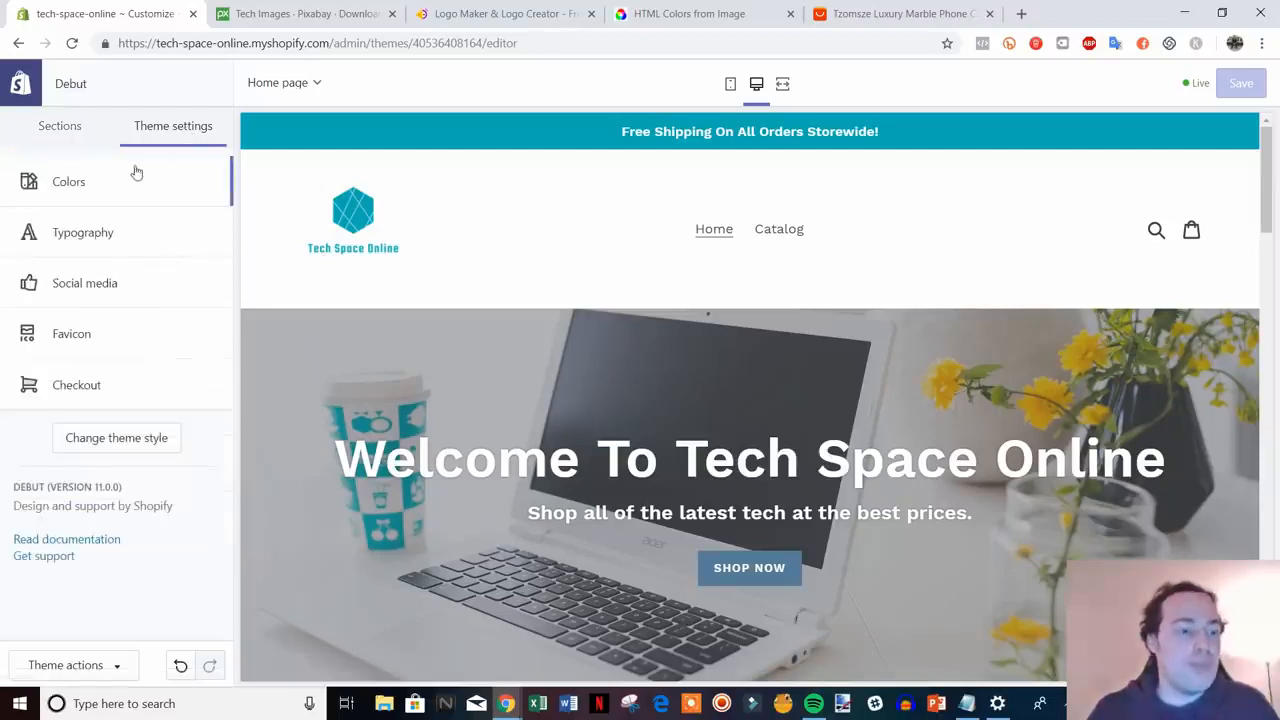
{"action": "left_click", "coordinate": [93, 187]}
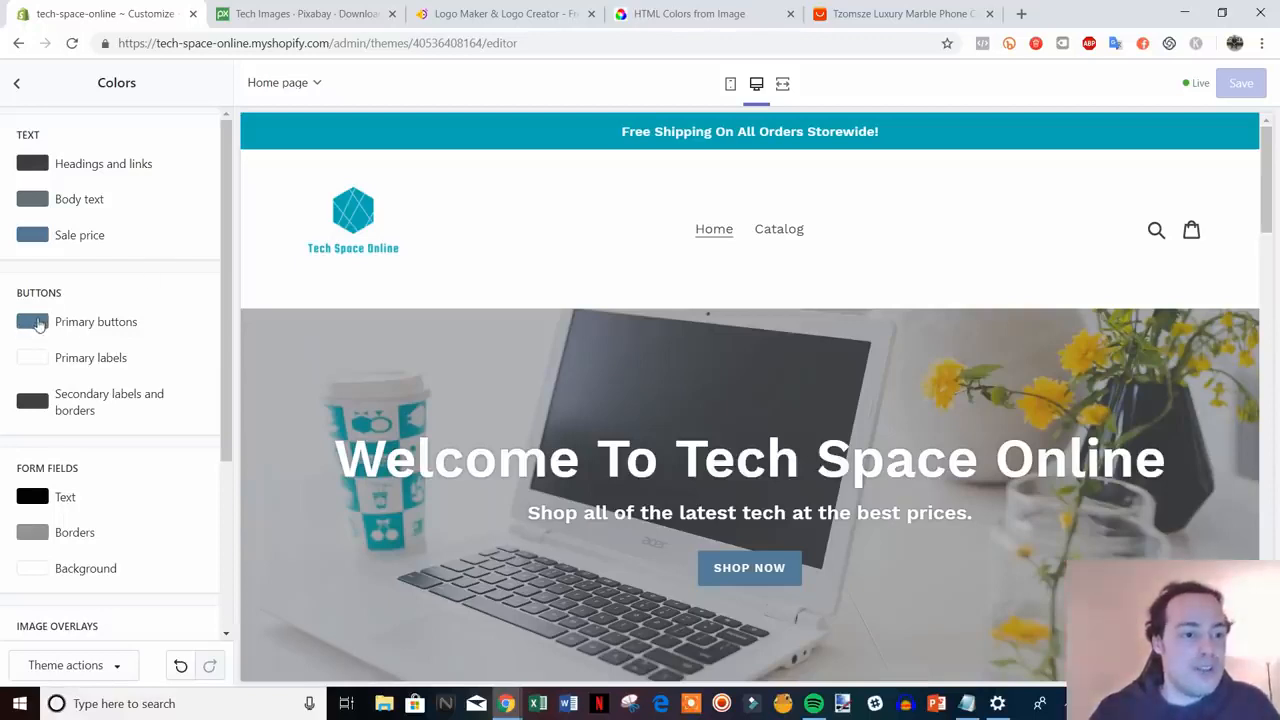
{"action": "left_click", "coordinate": [38, 324]}
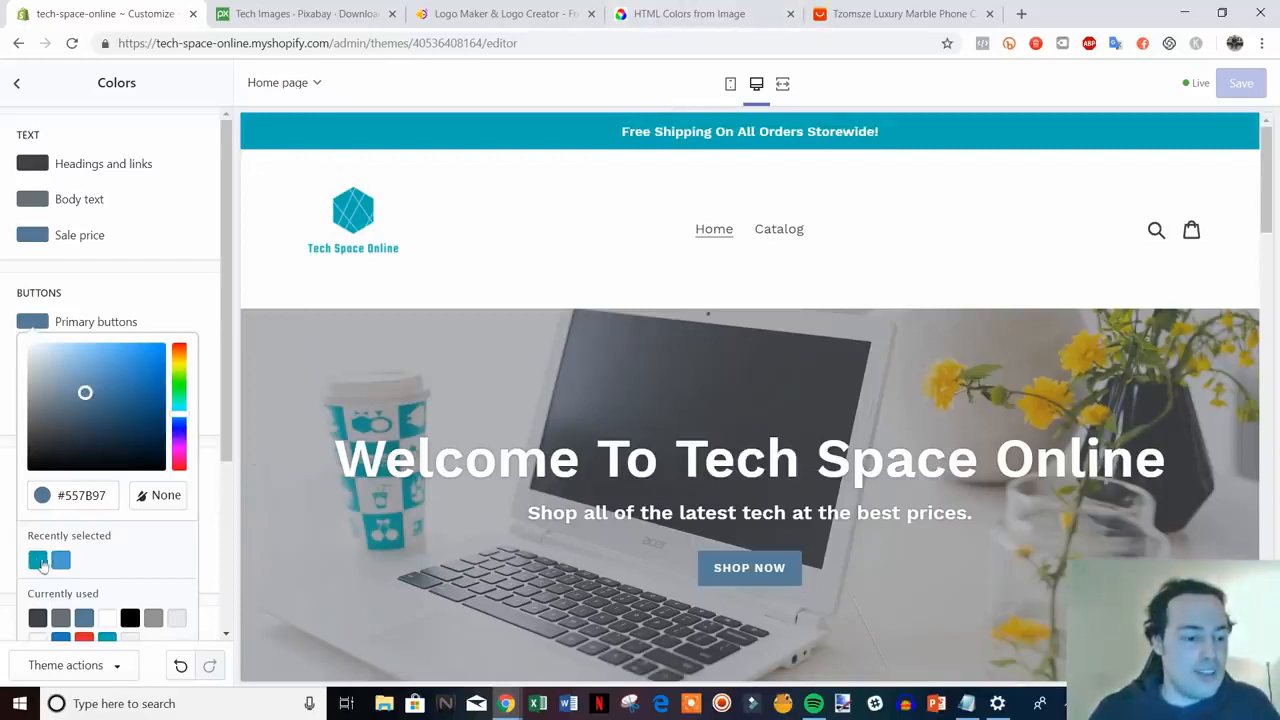
{"action": "left_click", "coordinate": [38, 564]}
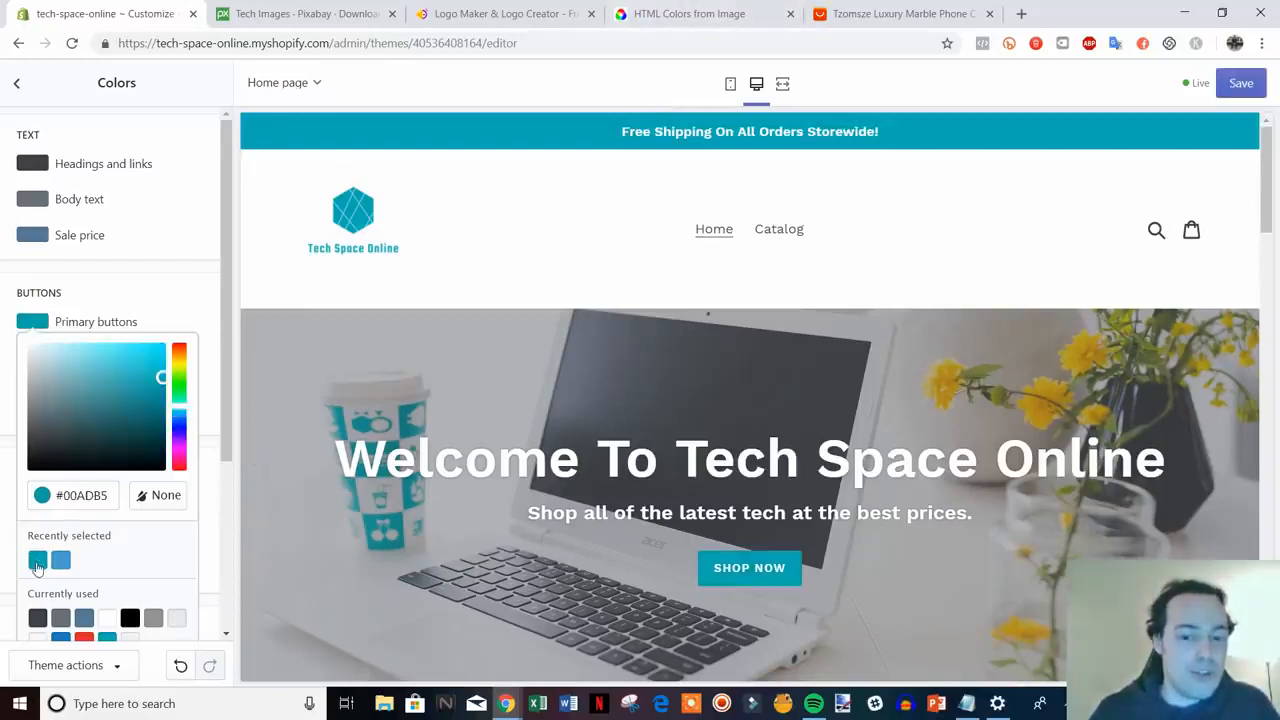
{"action": "left_click", "coordinate": [199, 307]}
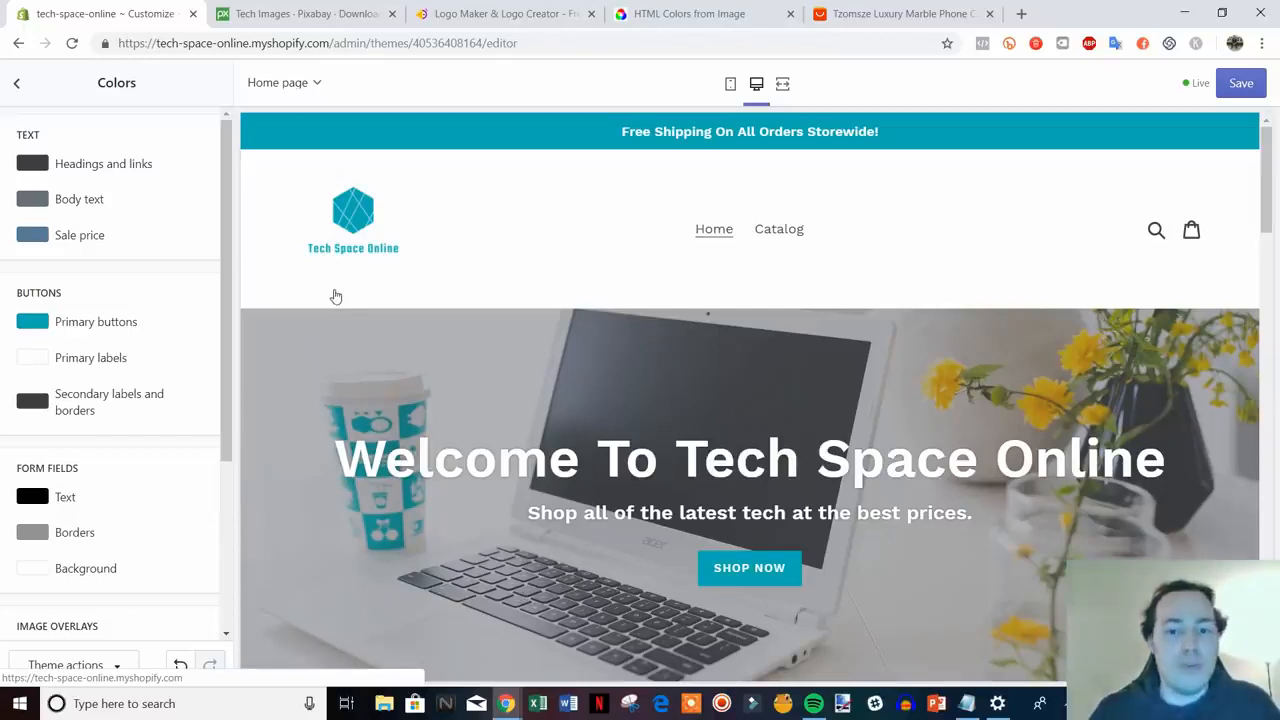
{"action": "left_click_drag", "start_coordinate": [226, 352], "coordinate": [213, 395]}
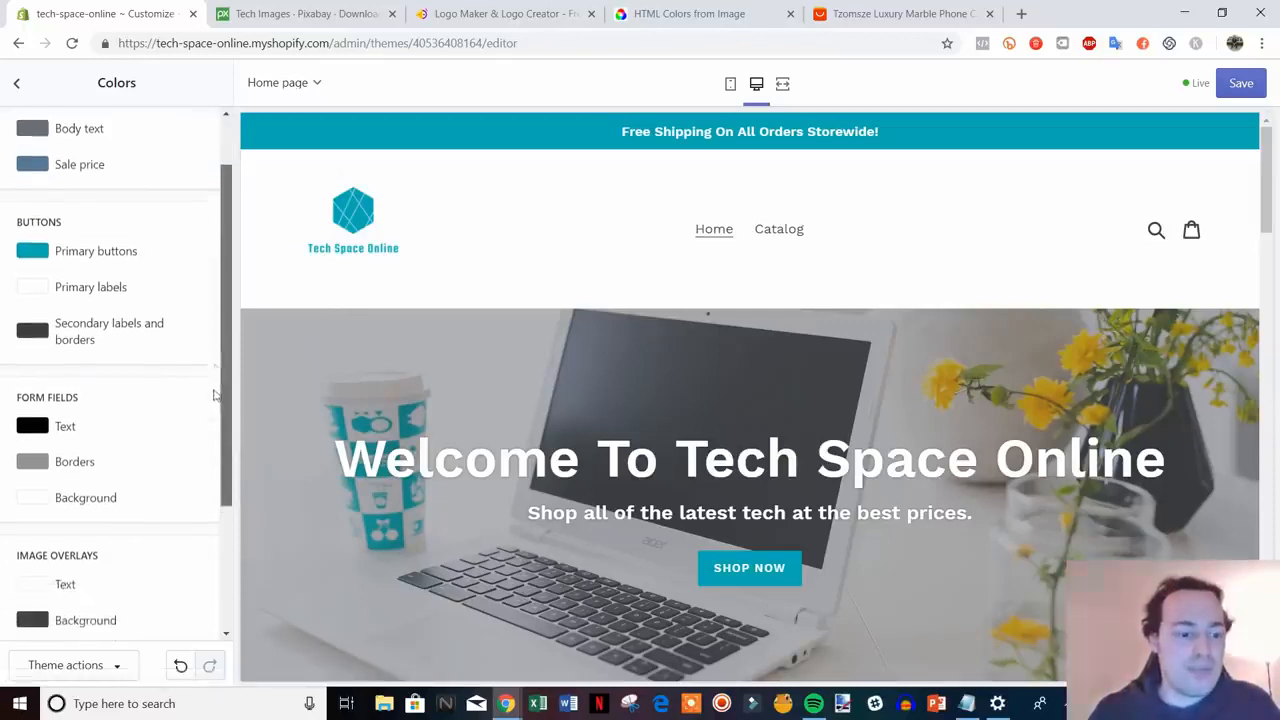
{"action": "scroll", "coordinate": [213, 395], "scroll_direction": "up", "scroll_amount": 1}
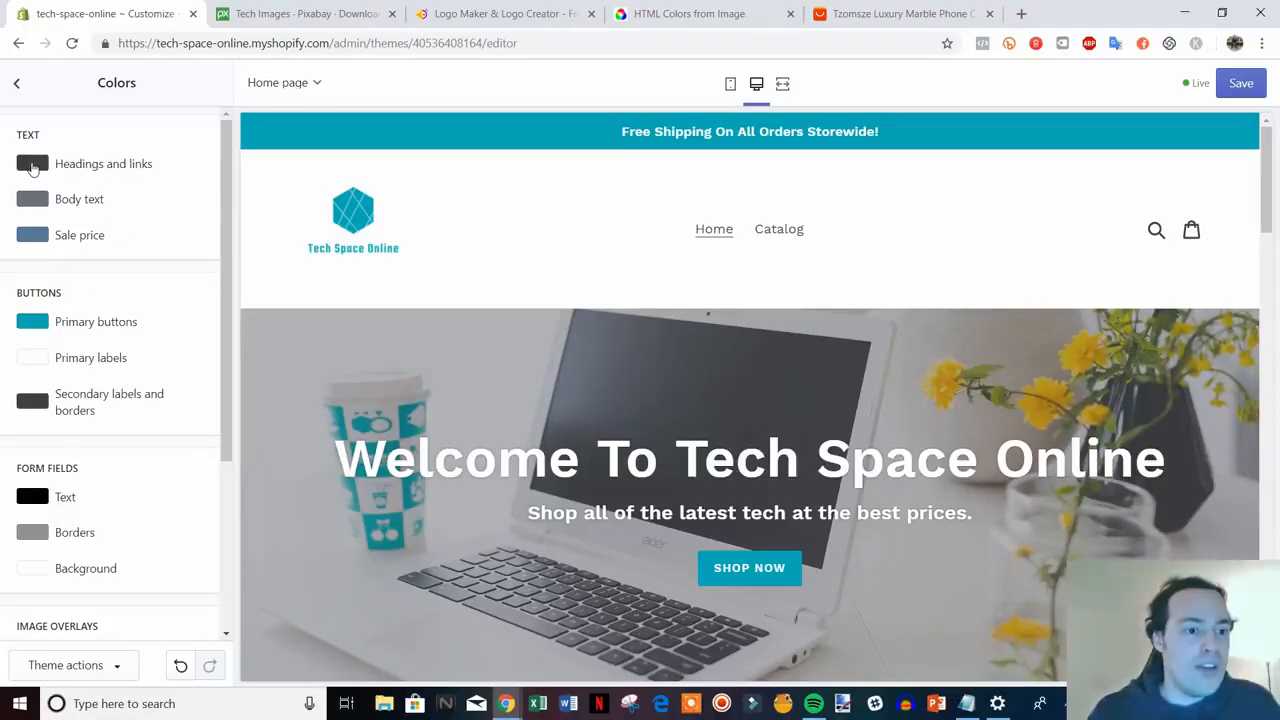
- Set the headings, links and body text colours to black #000000
{"action": "left_click", "coordinate": [33, 165]}
{"action": "left_click_drag", "start_coordinate": [44, 276], "coordinate": [31, 308]}
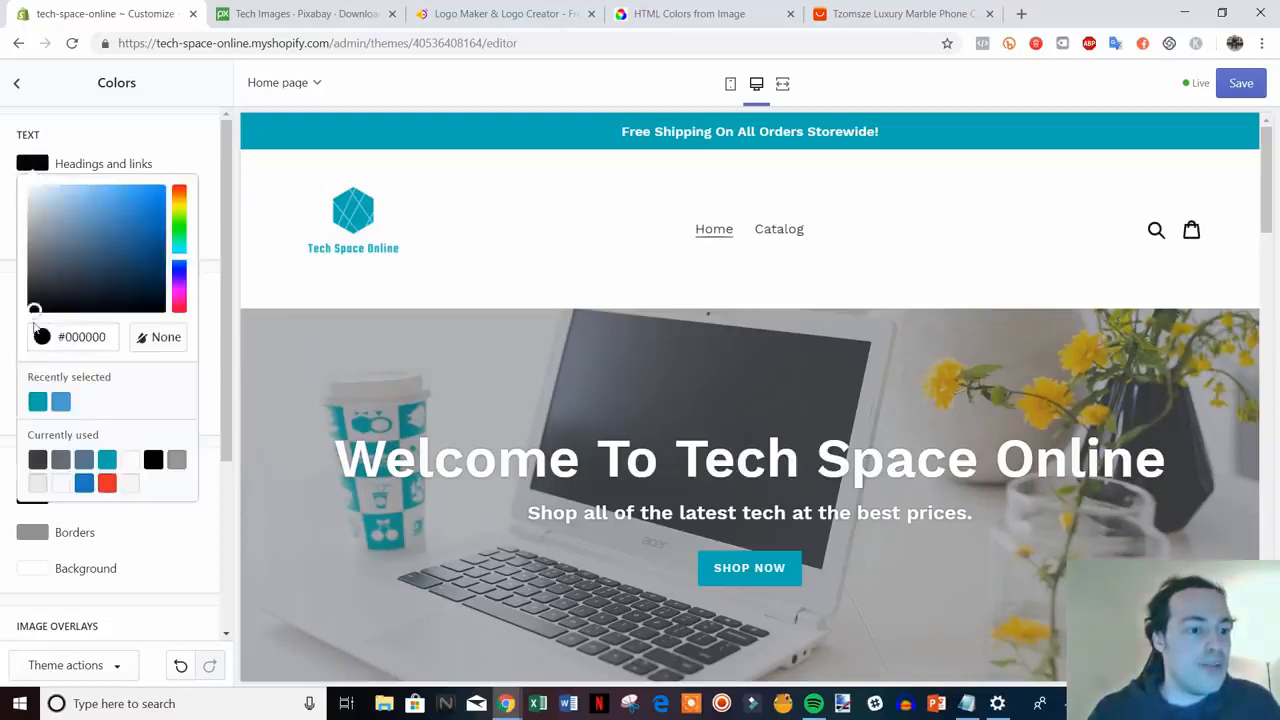
{"action": "left_click", "coordinate": [206, 157]}
{"action": "left_click", "coordinate": [49, 205]}
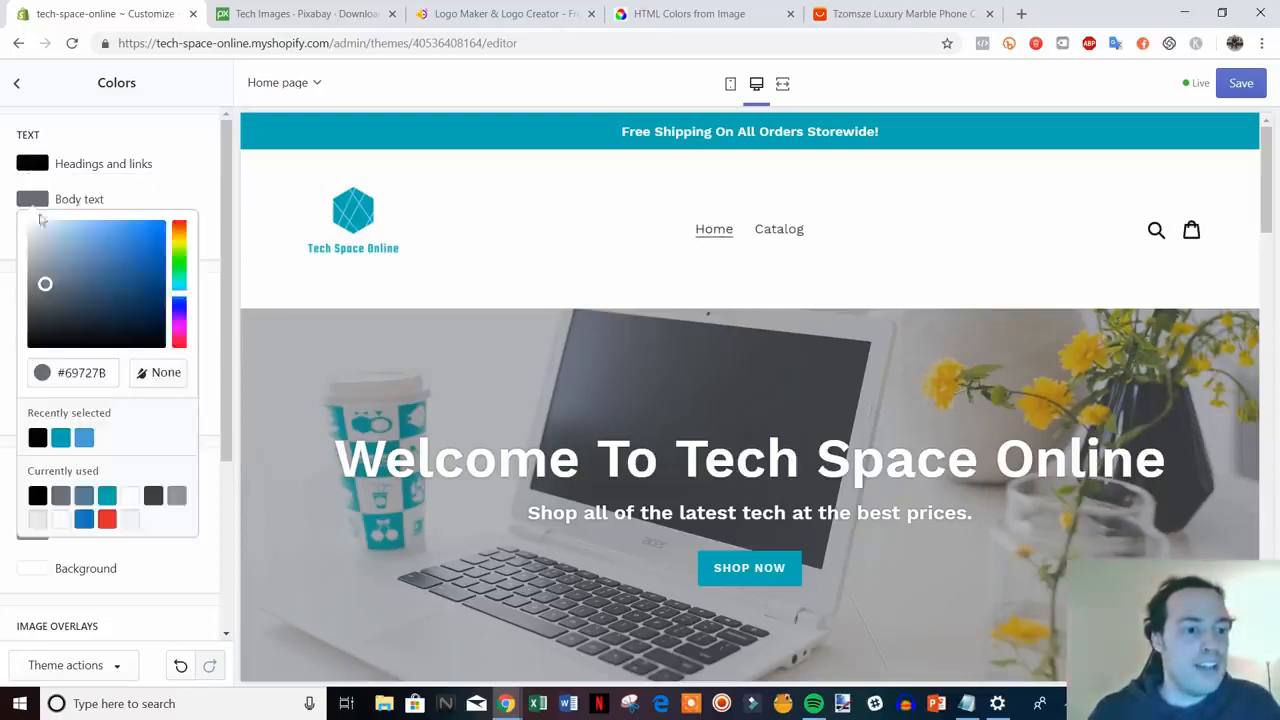
{"action": "left_click_drag", "start_coordinate": [43, 283], "coordinate": [27, 374]}
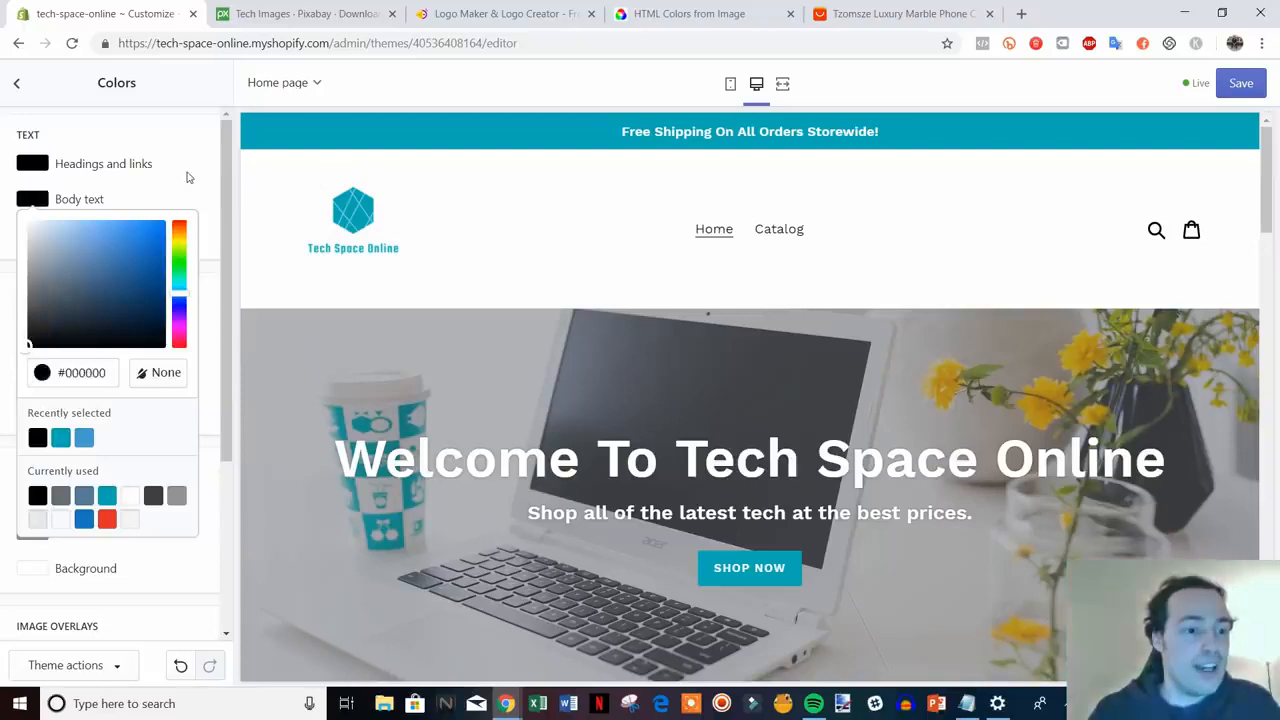
{"action": "left_click", "coordinate": [184, 178]}
{"action": "left_click", "coordinate": [35, 172]}
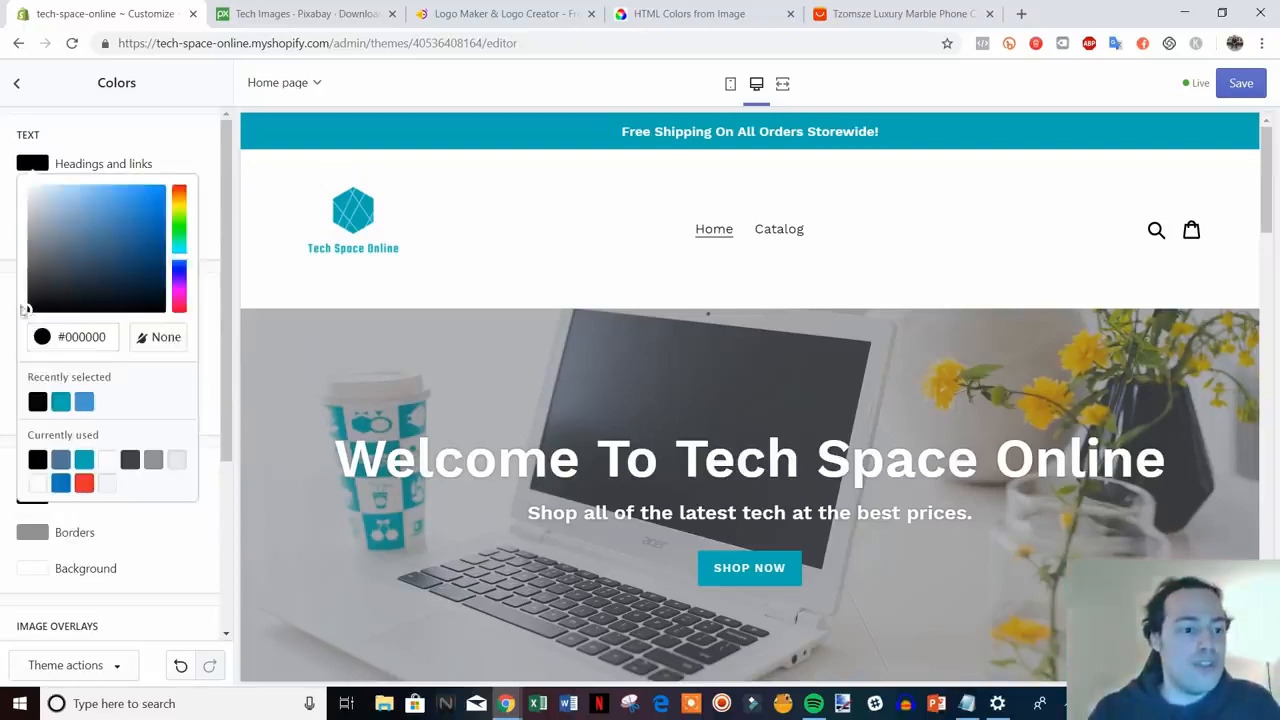
{"action": "left_click", "coordinate": [193, 148]}
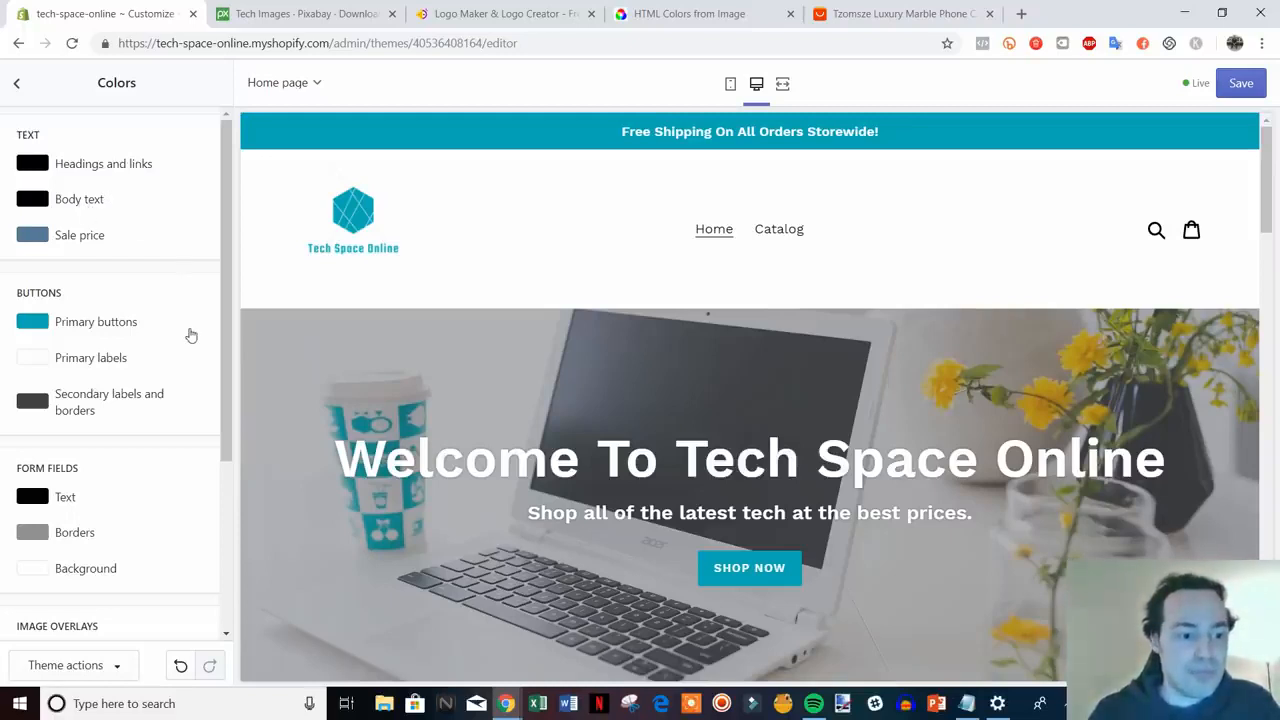
- Check the banner heading in the preview, save the new colours, and go back
{"action": "scroll", "coordinate": [431, 349], "scroll_direction": "down", "scroll_amount": 1}
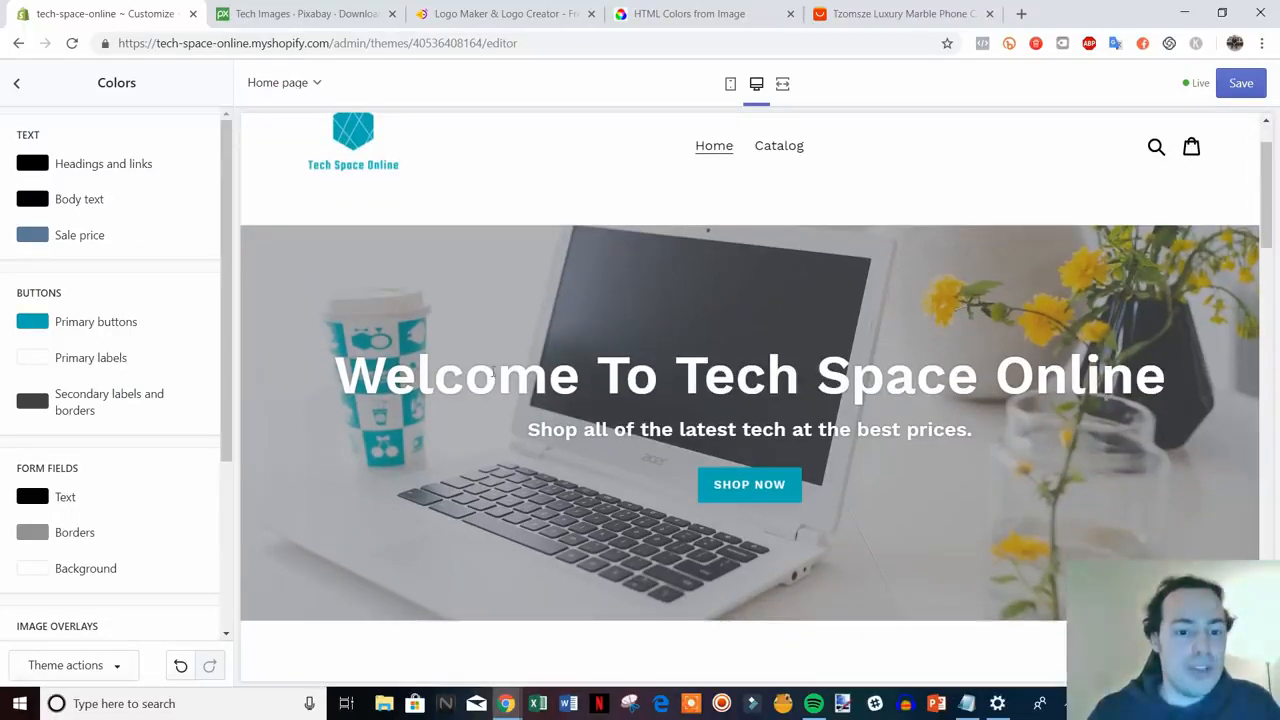
{"action": "left_click_drag", "start_coordinate": [354, 379], "coordinate": [525, 416]}
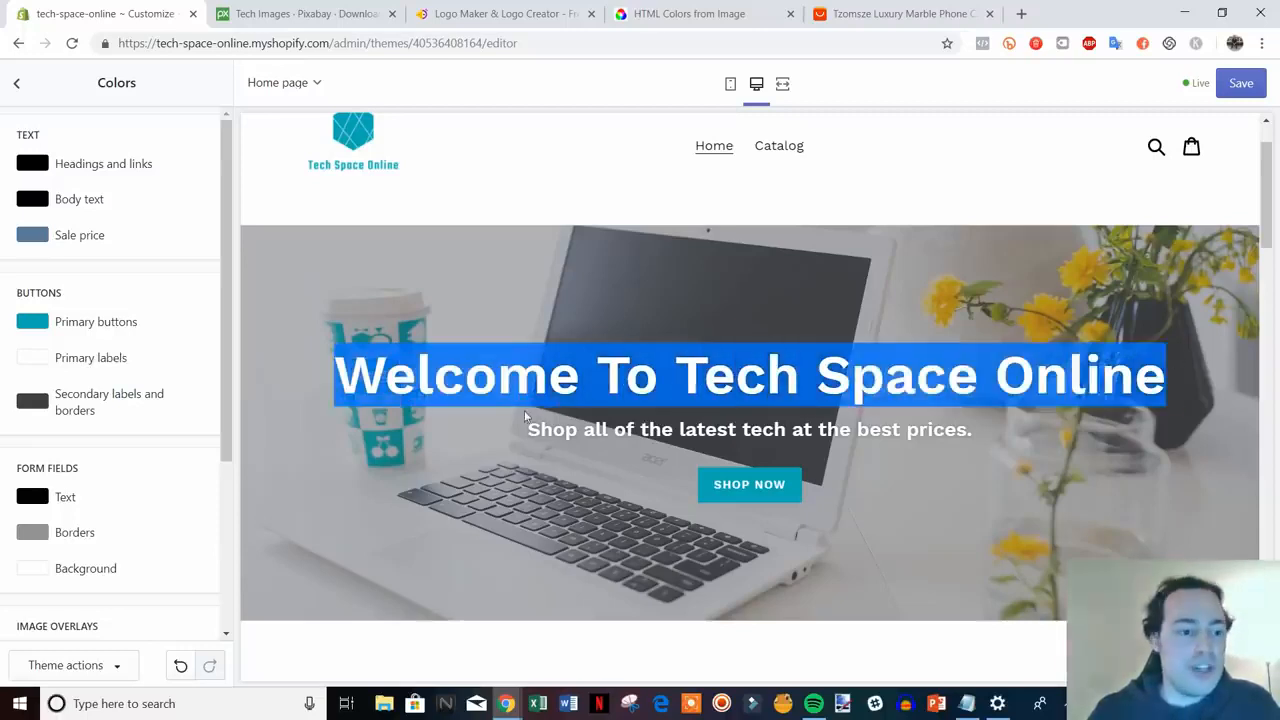
{"action": "left_click", "coordinate": [230, 343]}
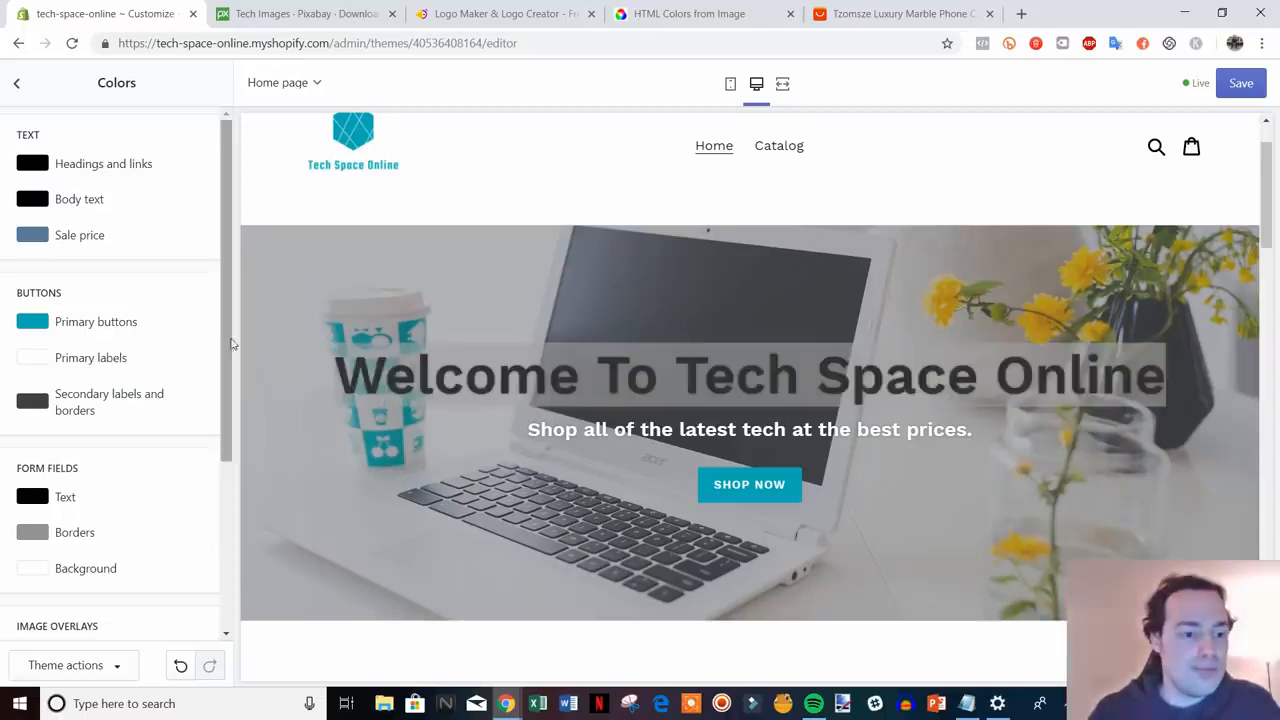
{"action": "left_click", "coordinate": [491, 423]}
{"action": "scroll", "coordinate": [169, 372], "scroll_direction": "down", "scroll_amount": 2}
{"action": "scroll", "coordinate": [172, 376], "scroll_direction": "down", "scroll_amount": 1}
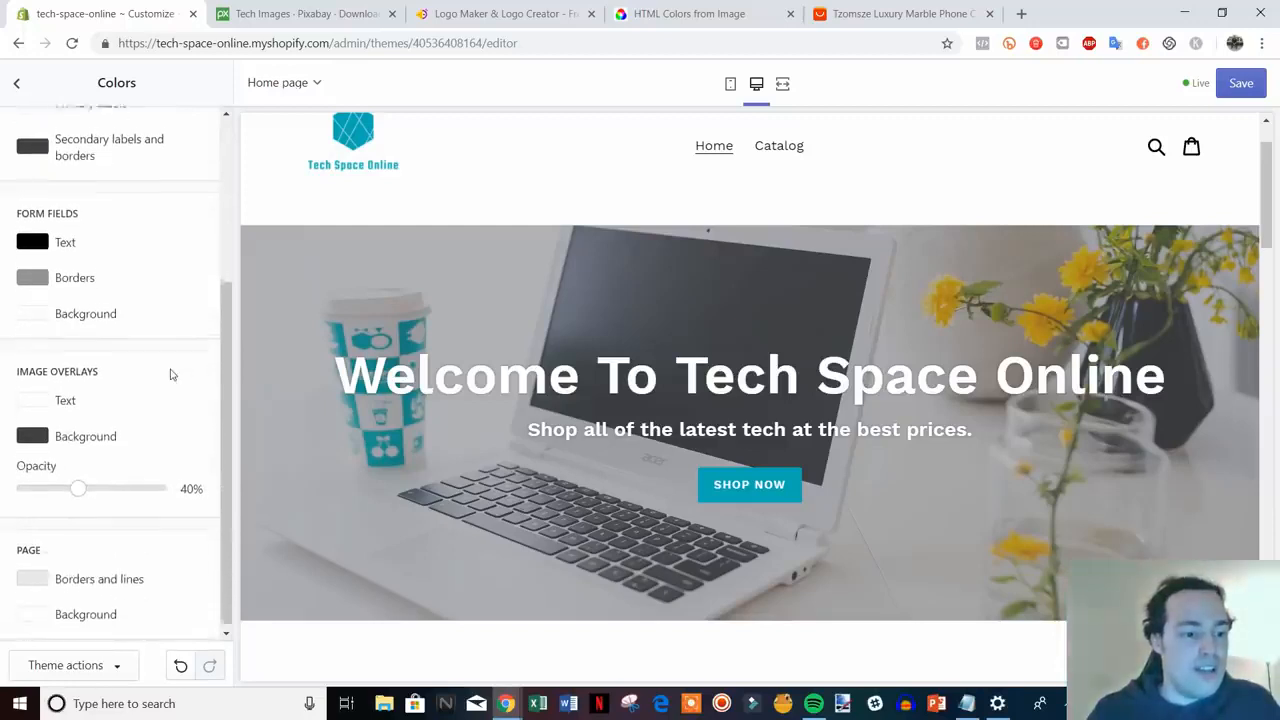
{"action": "scroll", "coordinate": [172, 381], "scroll_direction": "up", "scroll_amount": 3}
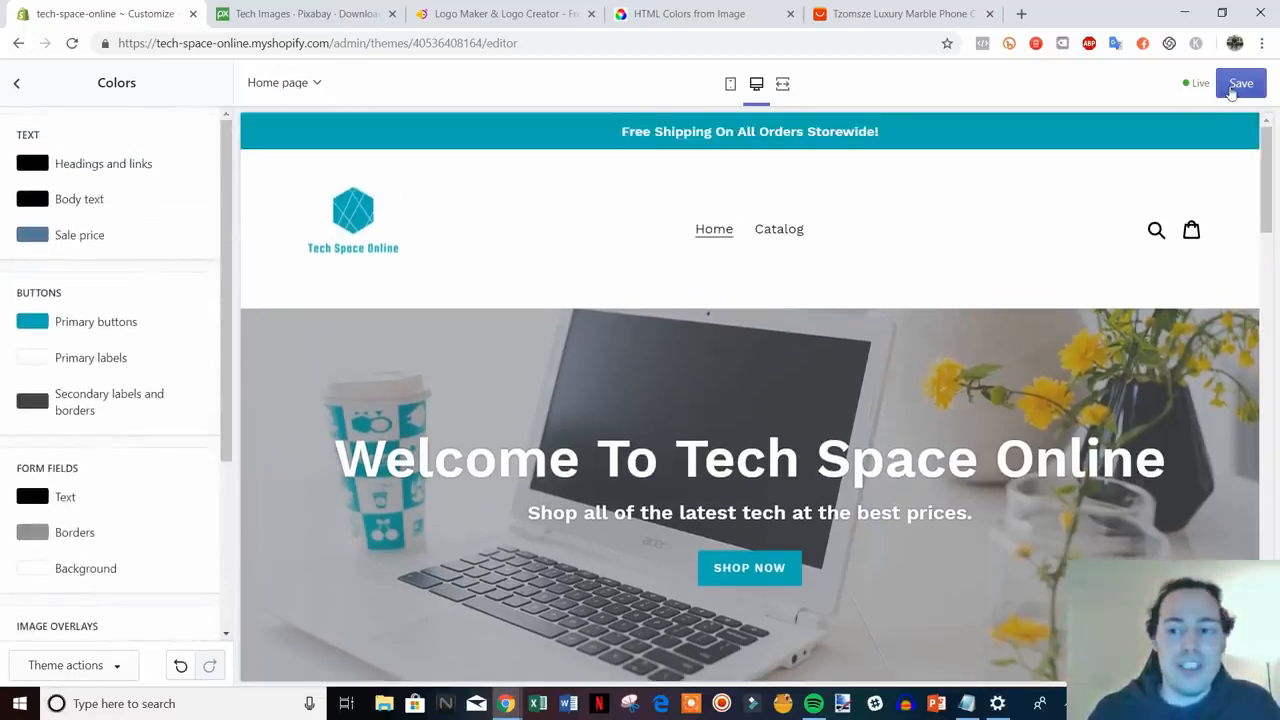
{"action": "left_click", "coordinate": [1232, 90]}
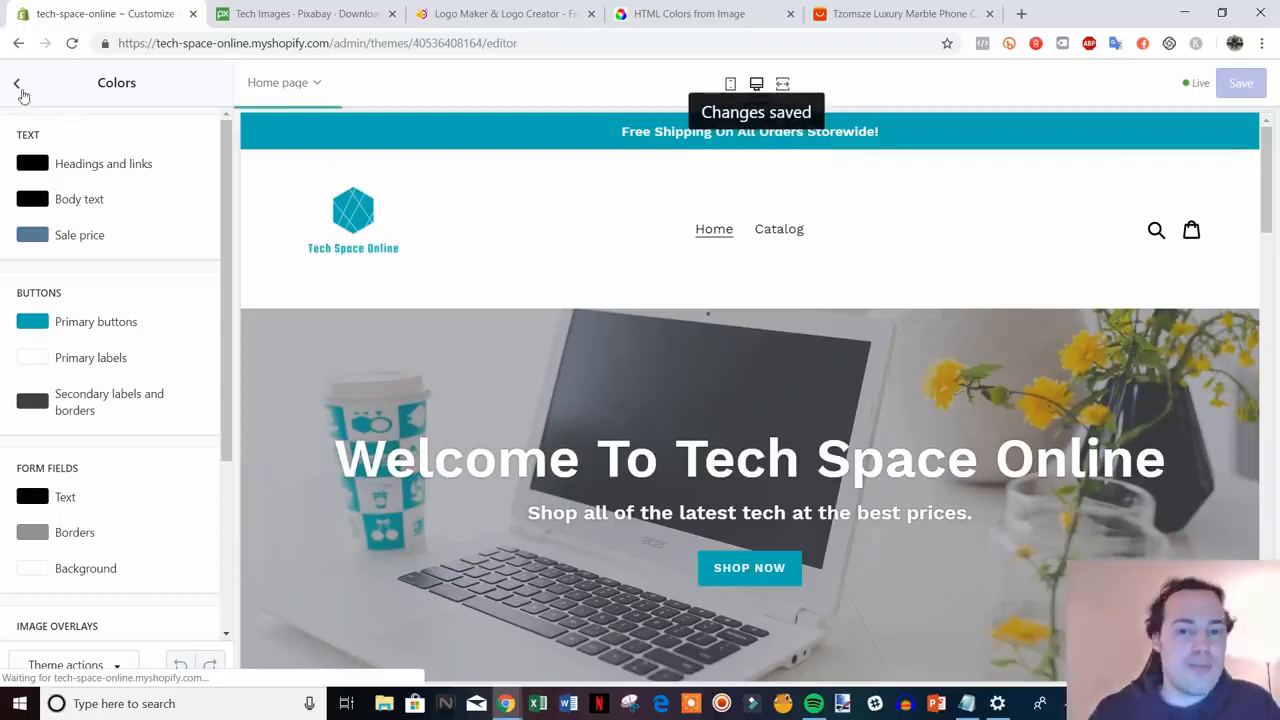
{"action": "left_click", "coordinate": [18, 86]}
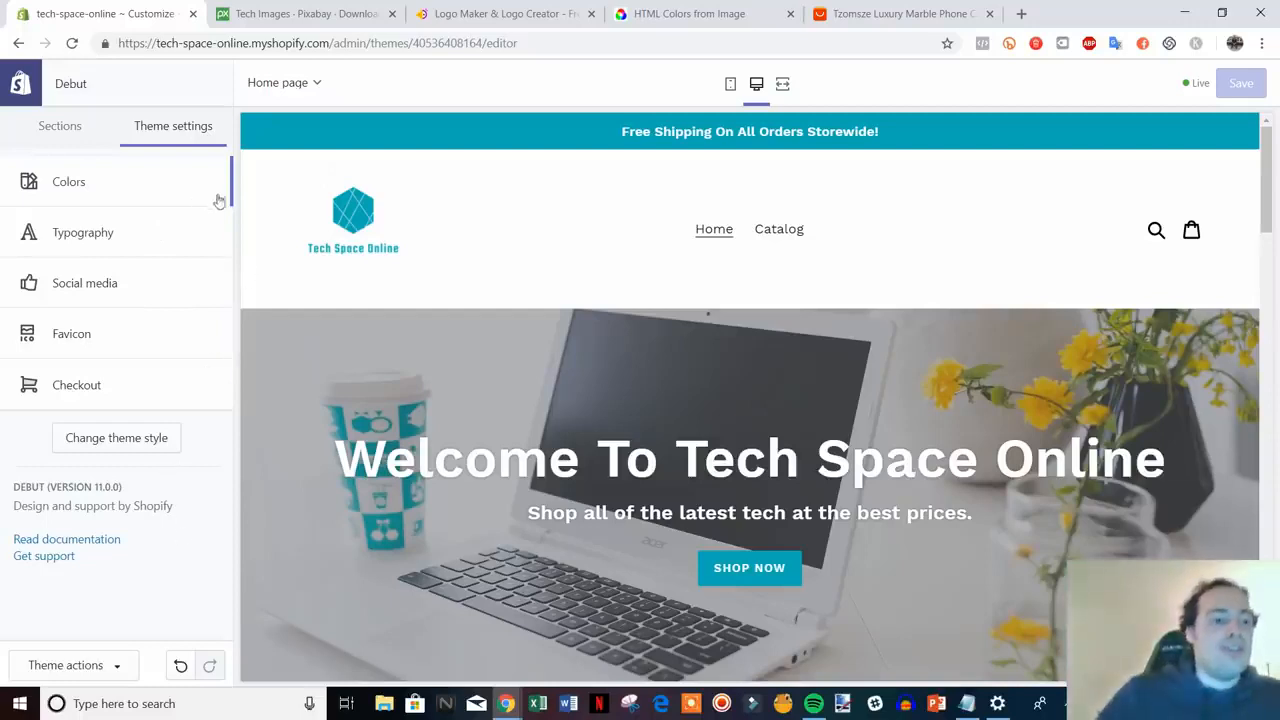
- Browse the Typography heading fonts without changing Work Sans, then open Social media settings
{"action": "left_click", "coordinate": [155, 246]}
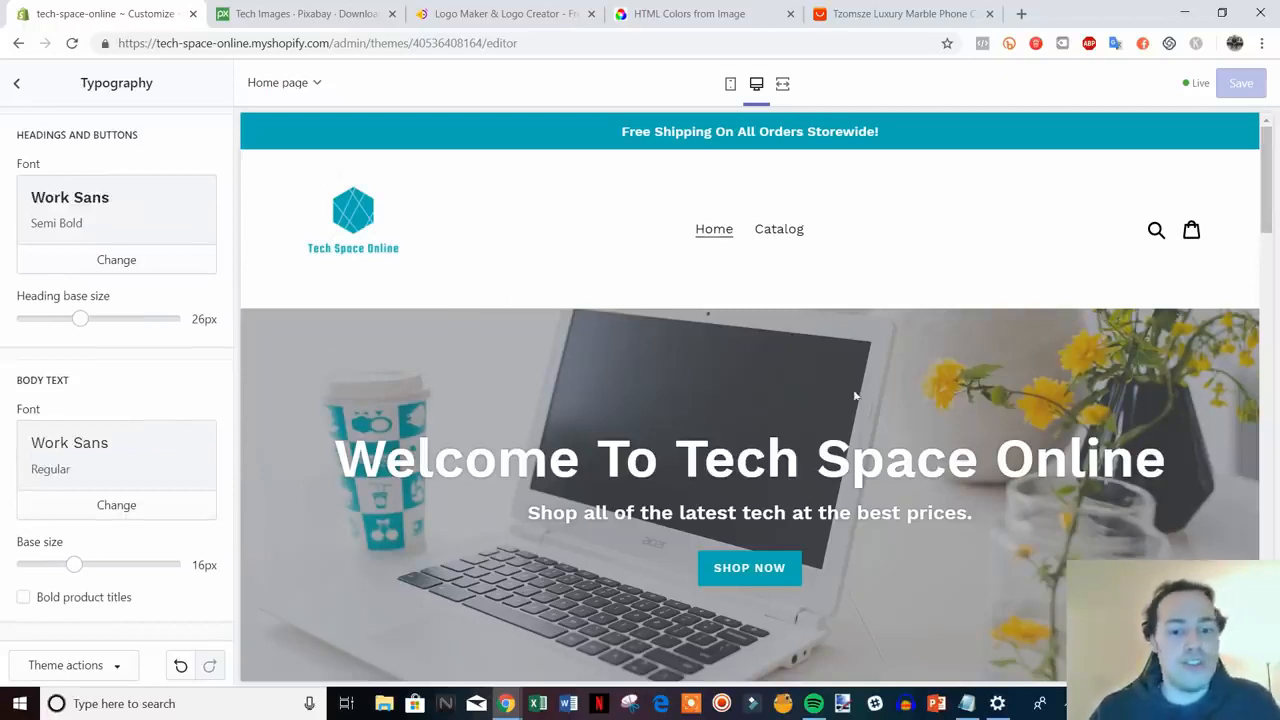
{"action": "scroll", "coordinate": [855, 395], "scroll_direction": "down", "scroll_amount": 1}
{"action": "scroll", "coordinate": [912, 516], "scroll_direction": "up", "scroll_amount": 1}
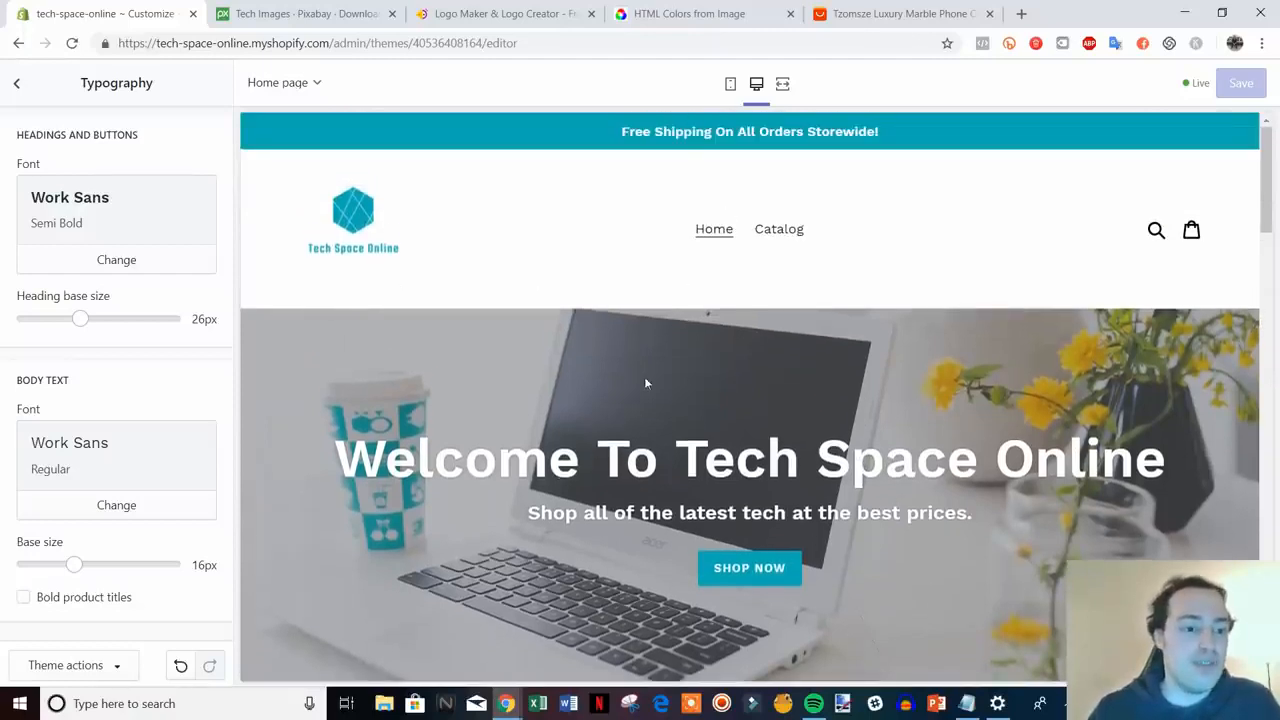
{"action": "left_click", "coordinate": [169, 266]}
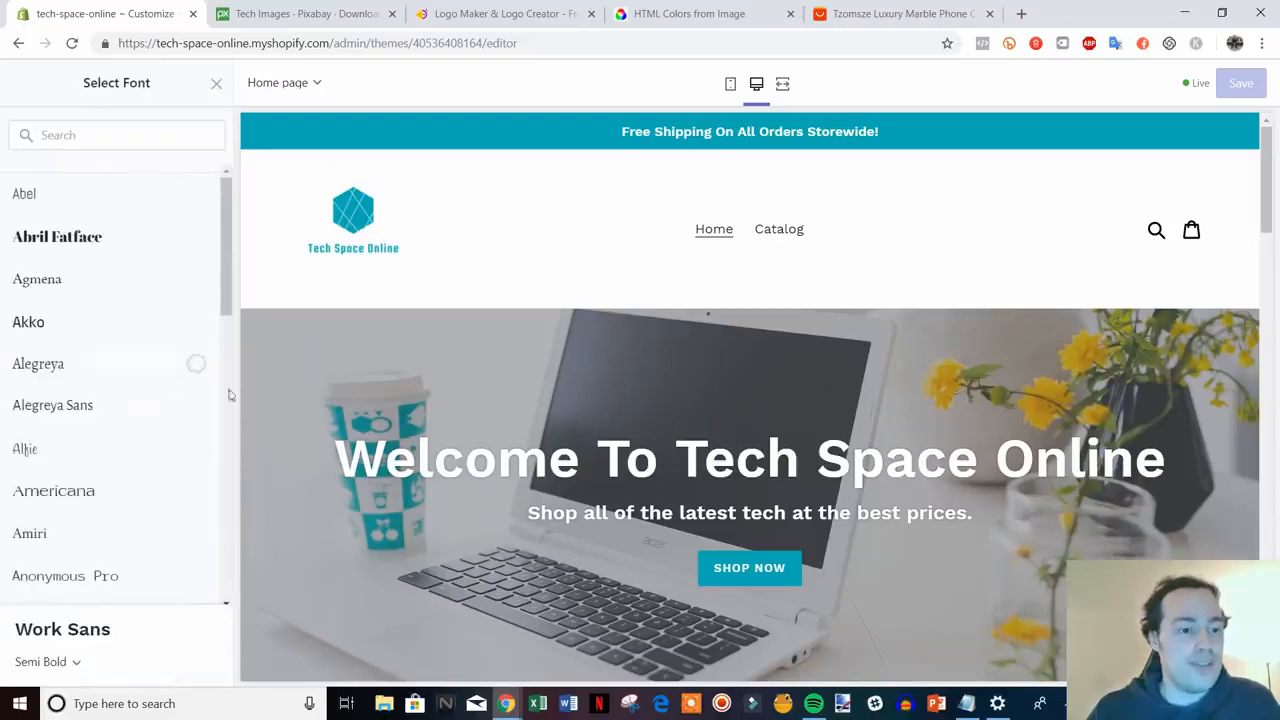
{"action": "scroll", "coordinate": [229, 395], "scroll_direction": "down", "scroll_amount": 1}
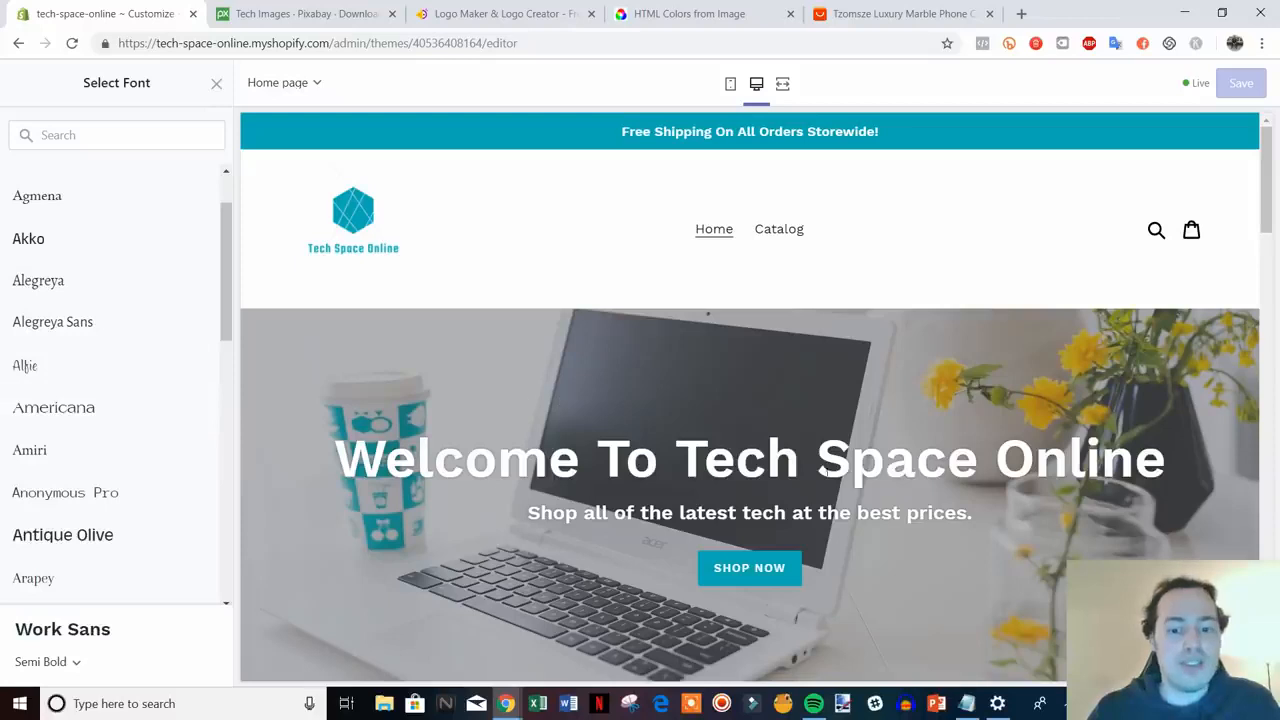
{"action": "left_click", "coordinate": [215, 85]}
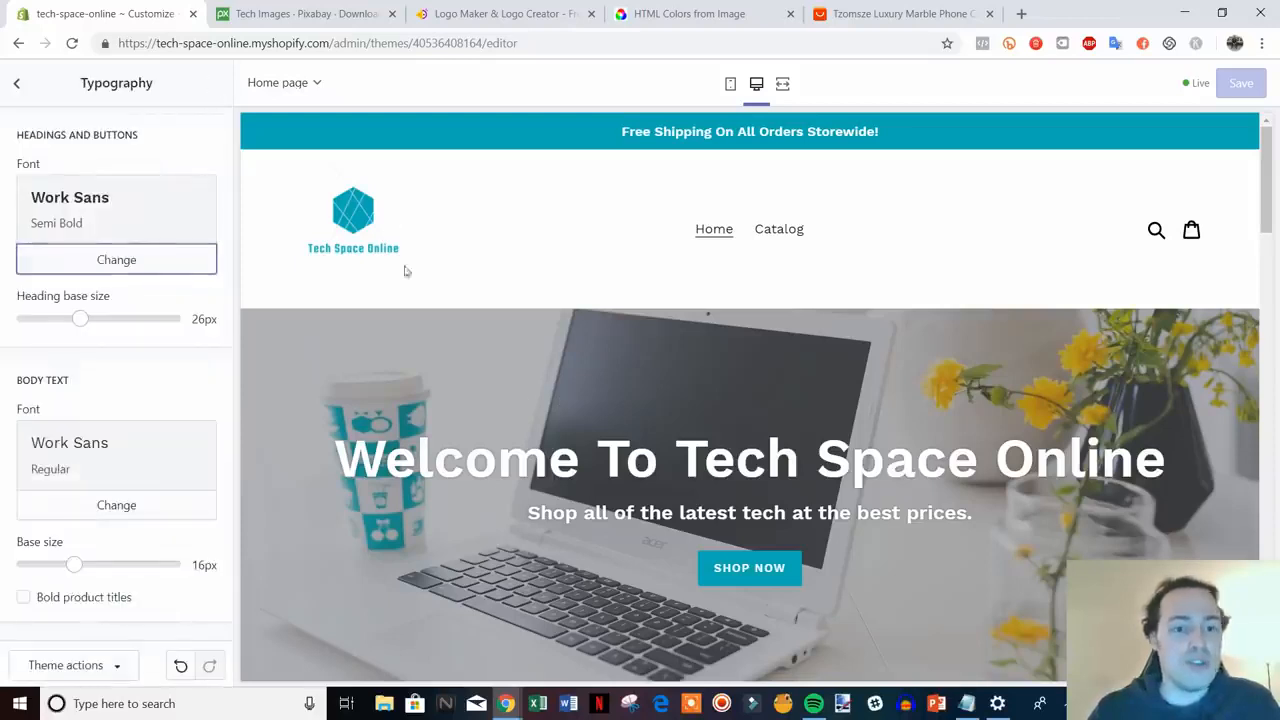
{"action": "left_click", "coordinate": [17, 84]}
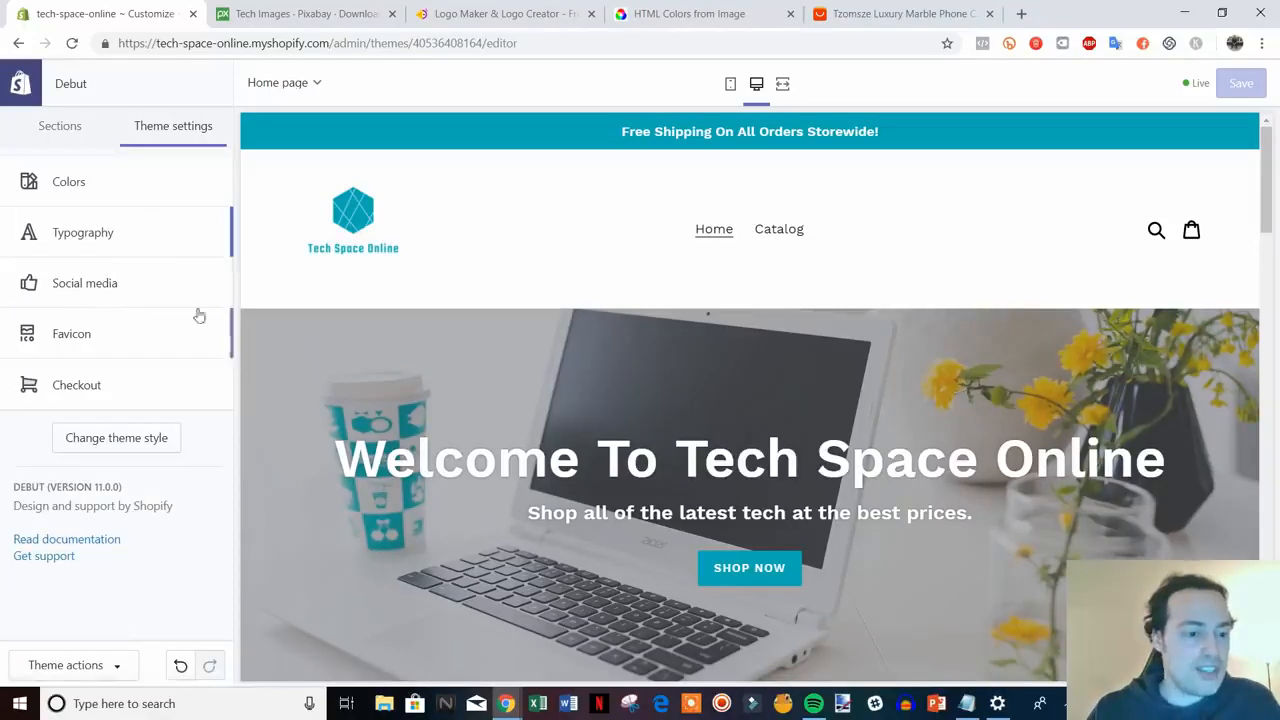
{"action": "left_click", "coordinate": [160, 285]}
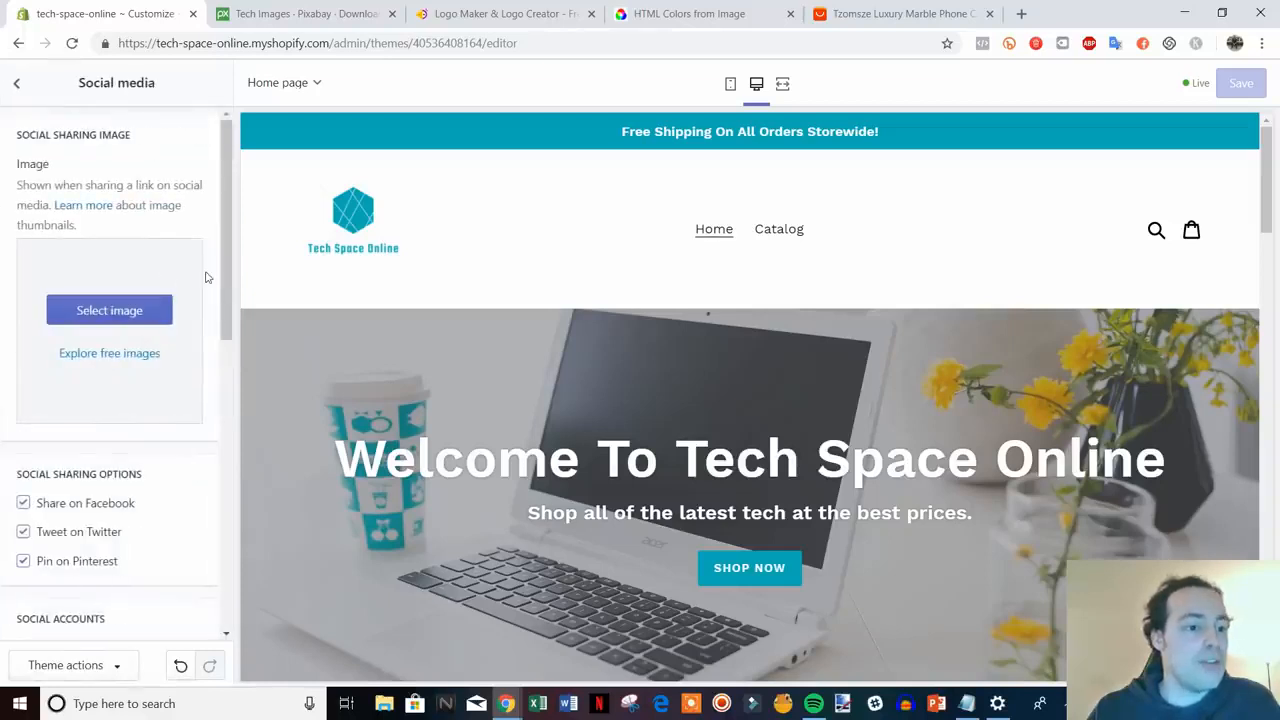
- Leave the Twitter and Facebook account link fields empty and return to Theme settings
{"action": "scroll", "coordinate": [195, 290], "scroll_direction": "down", "scroll_amount": 3}
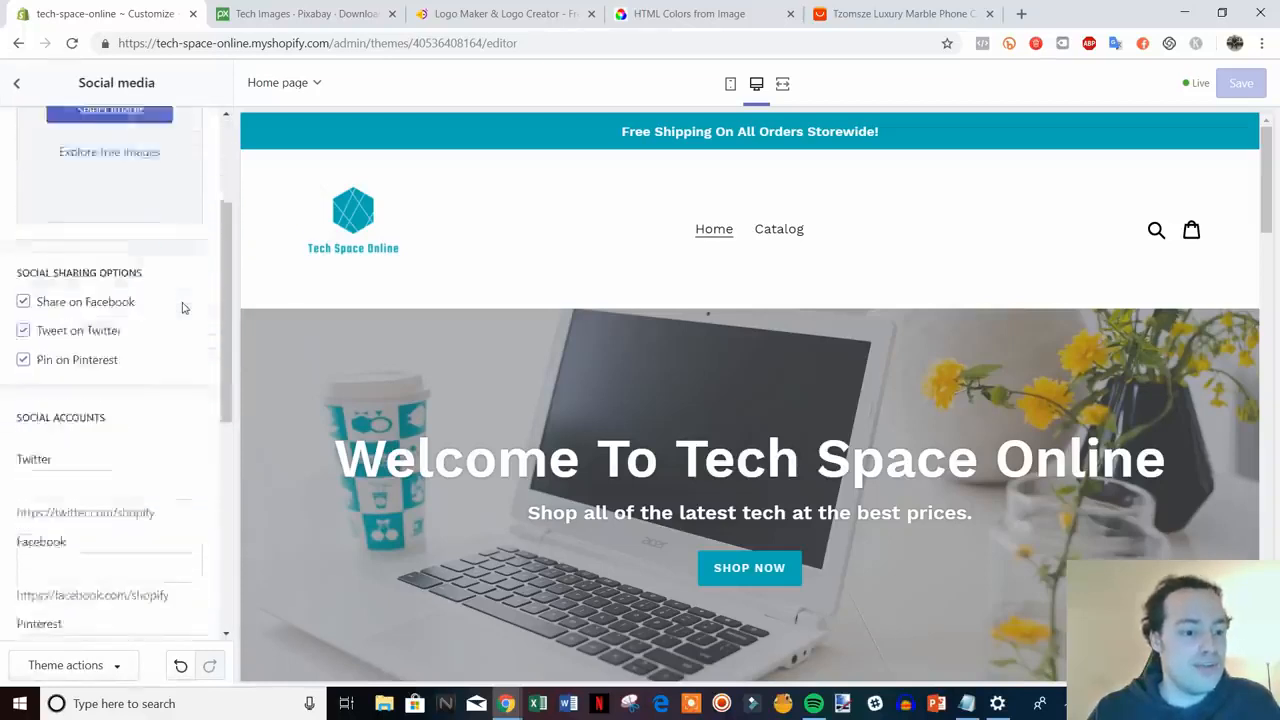
{"action": "scroll", "coordinate": [181, 306], "scroll_direction": "down", "scroll_amount": 2}
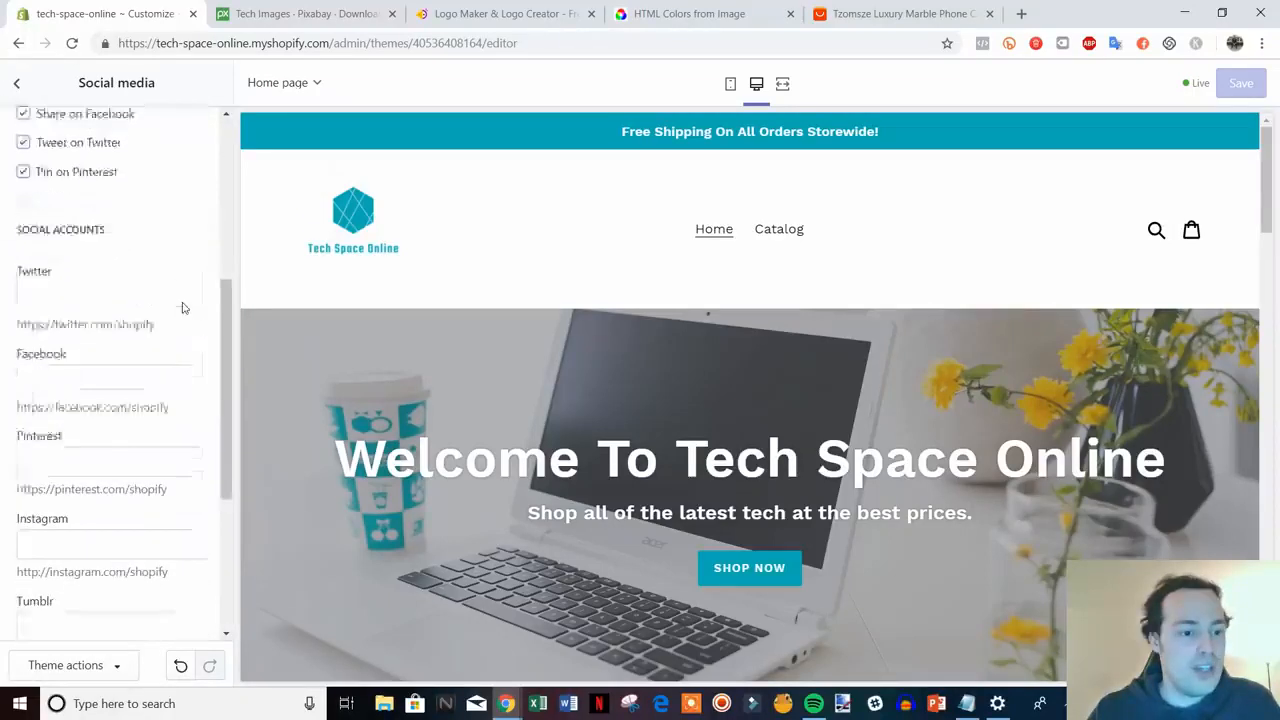
{"action": "left_click", "coordinate": [86, 267]}
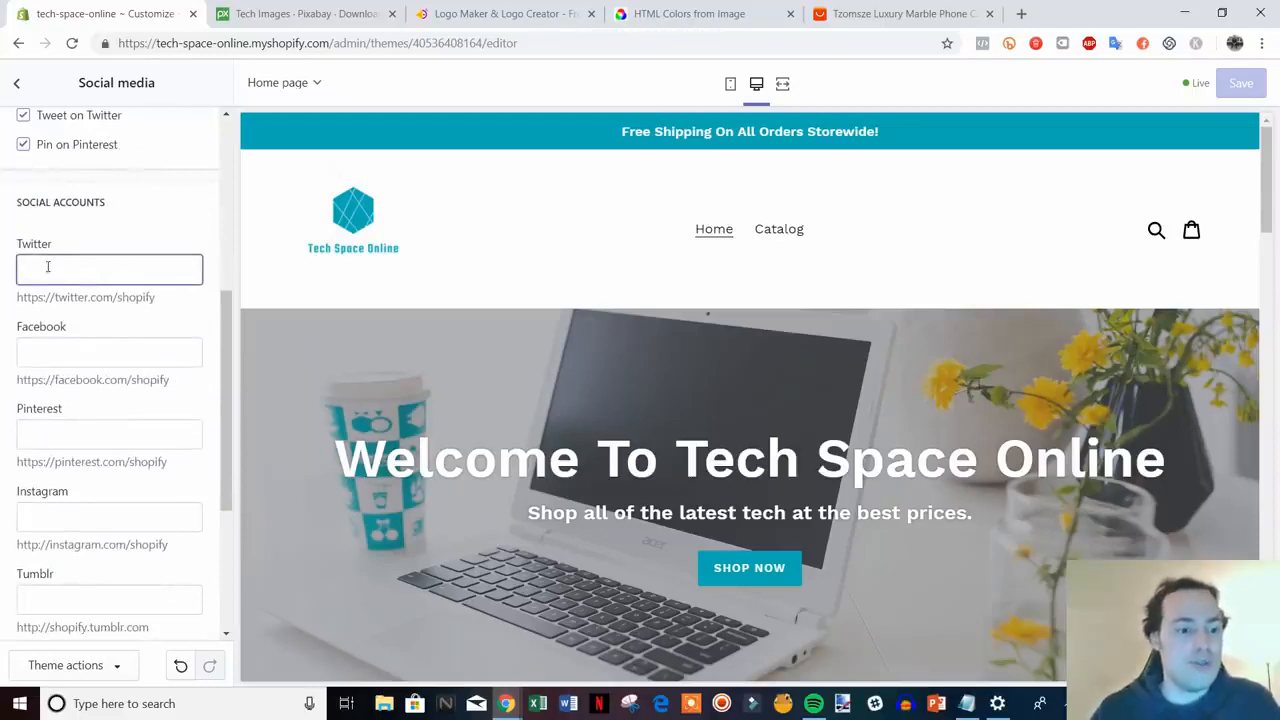
{"action": "left_click", "coordinate": [90, 350]}
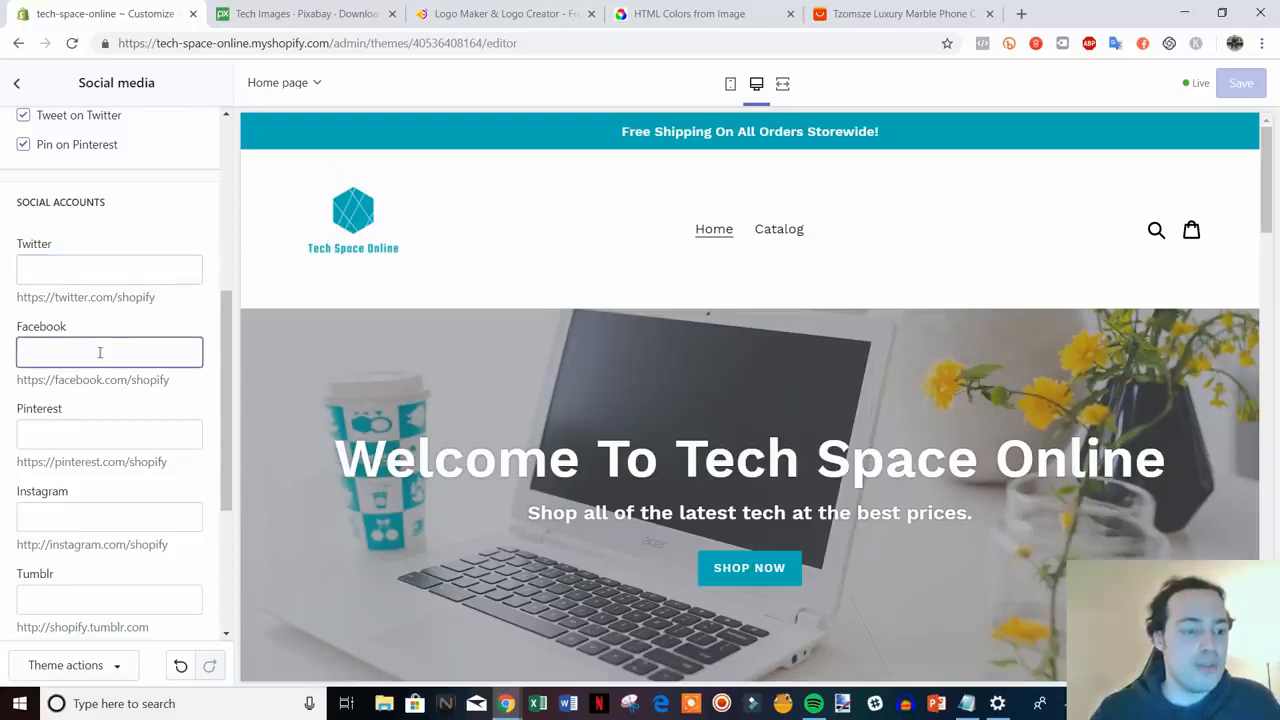
{"action": "scroll", "coordinate": [186, 420], "scroll_direction": "down", "scroll_amount": 3}
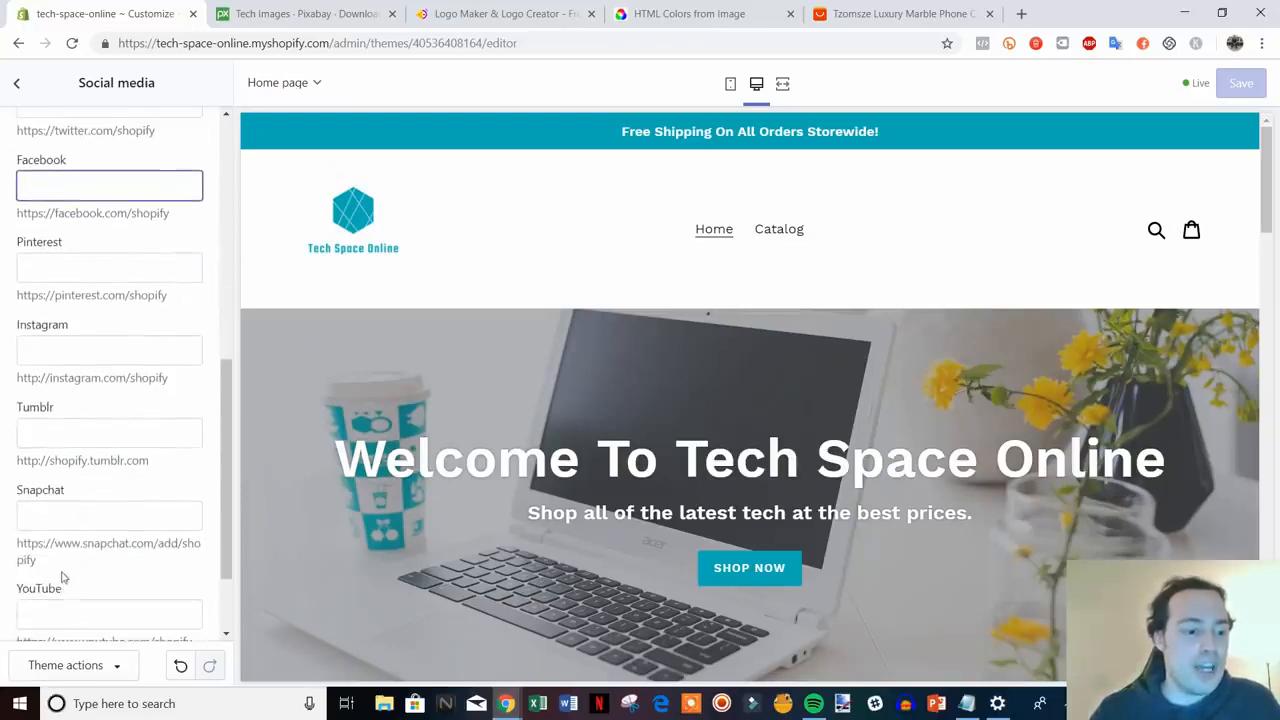
{"action": "scroll", "coordinate": [100, 550], "scroll_direction": "up", "scroll_amount": 6}
{"action": "left_click", "coordinate": [16, 83]}
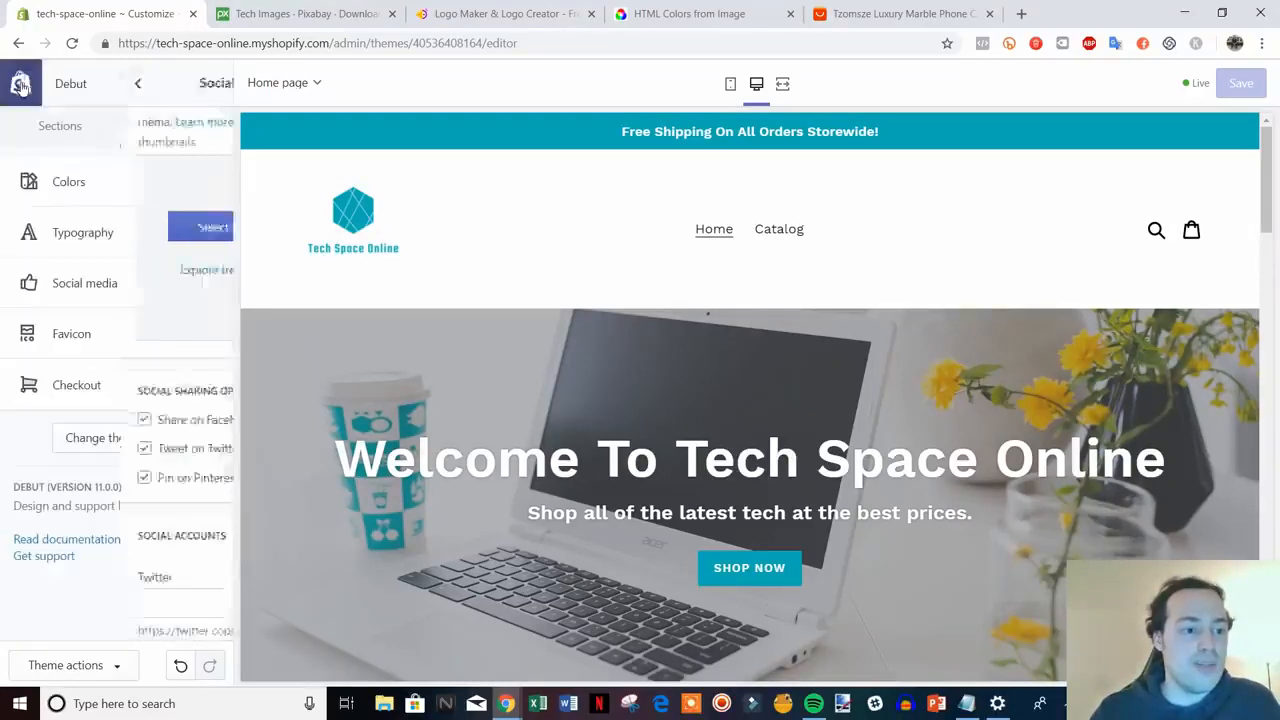
- Set the favicon file from HatchfulExport-All as the store favicon, save, and return to Theme settings
{"action": "left_click", "coordinate": [136, 344]}
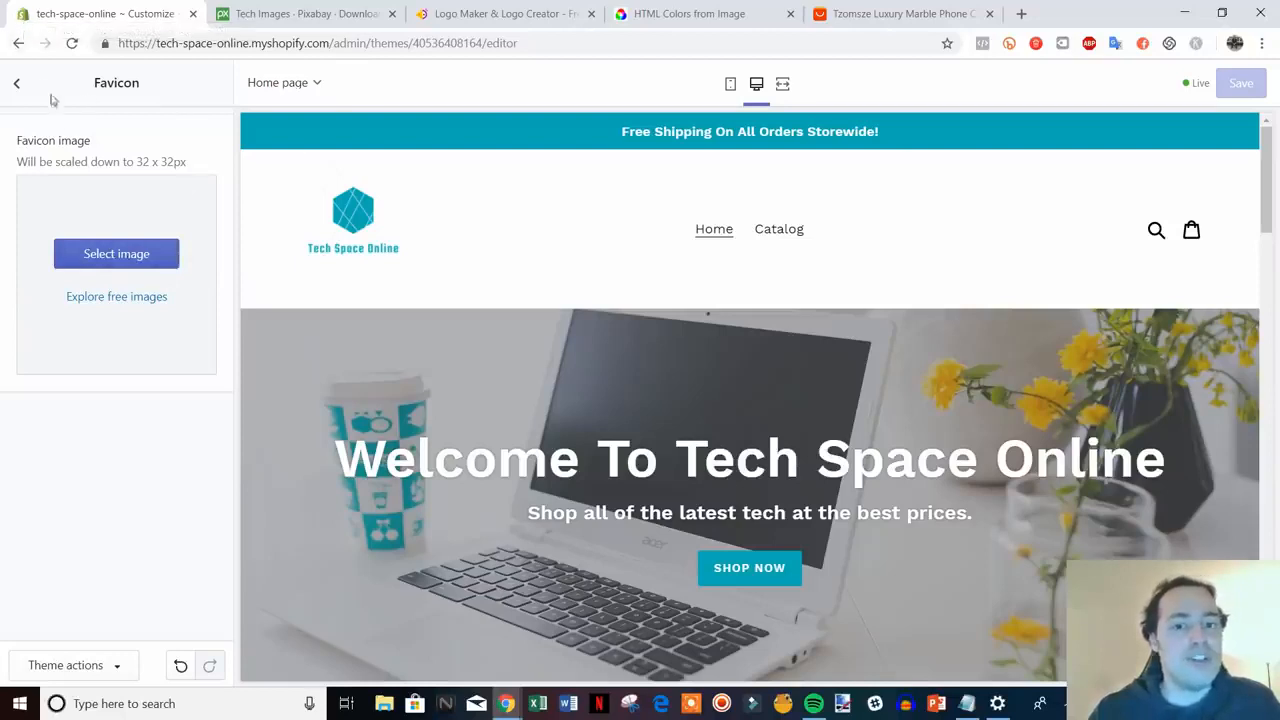
{"action": "left_click", "coordinate": [171, 258]}
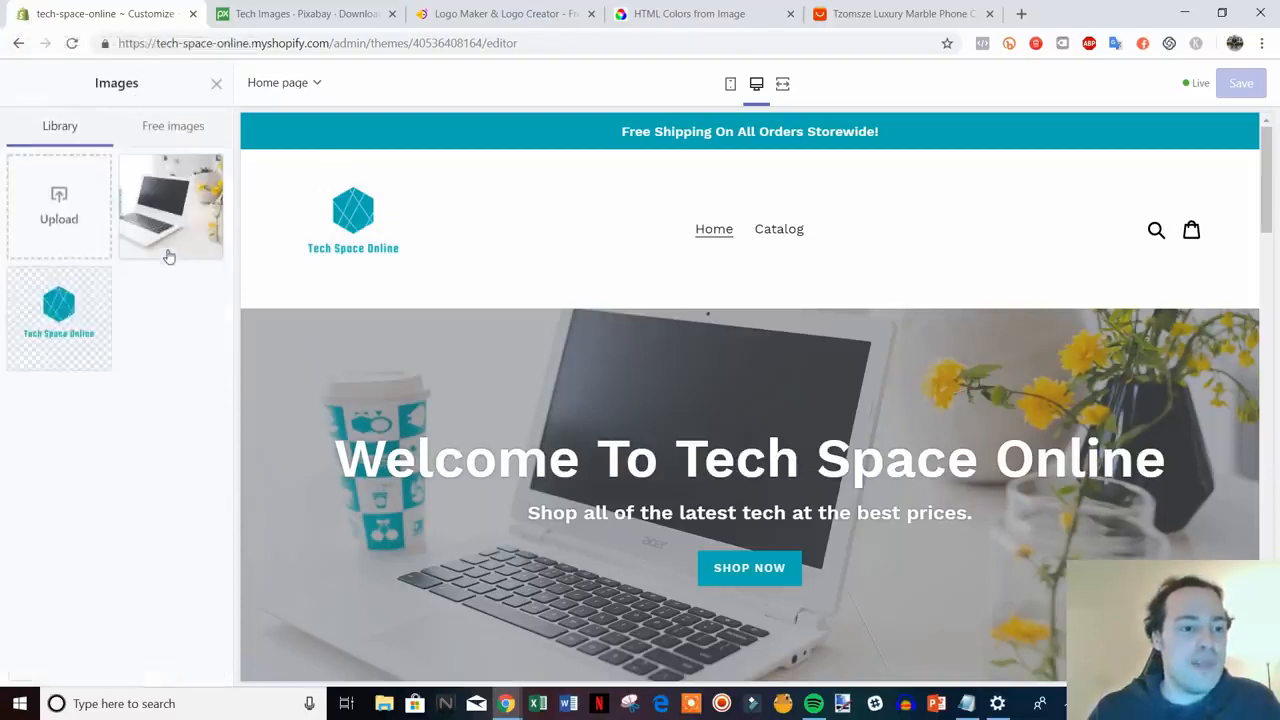
{"action": "left_click", "coordinate": [60, 210]}
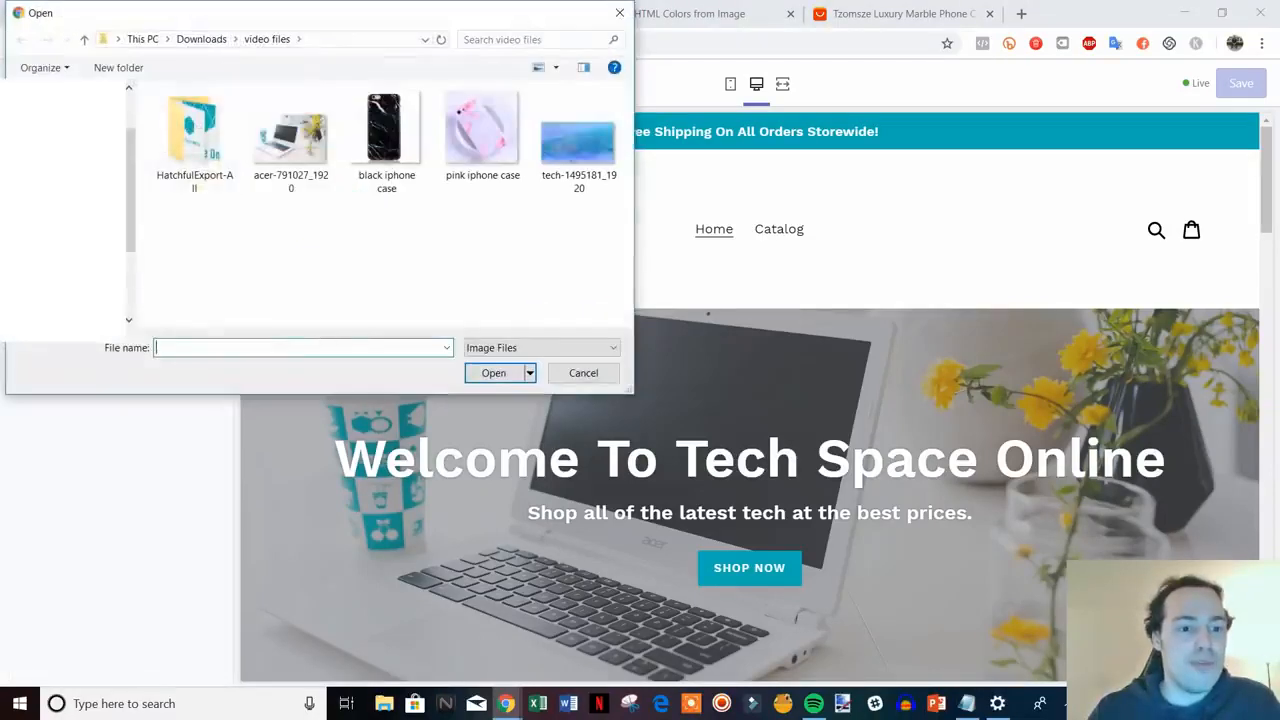
{"action": "double_click", "coordinate": [213, 157]}
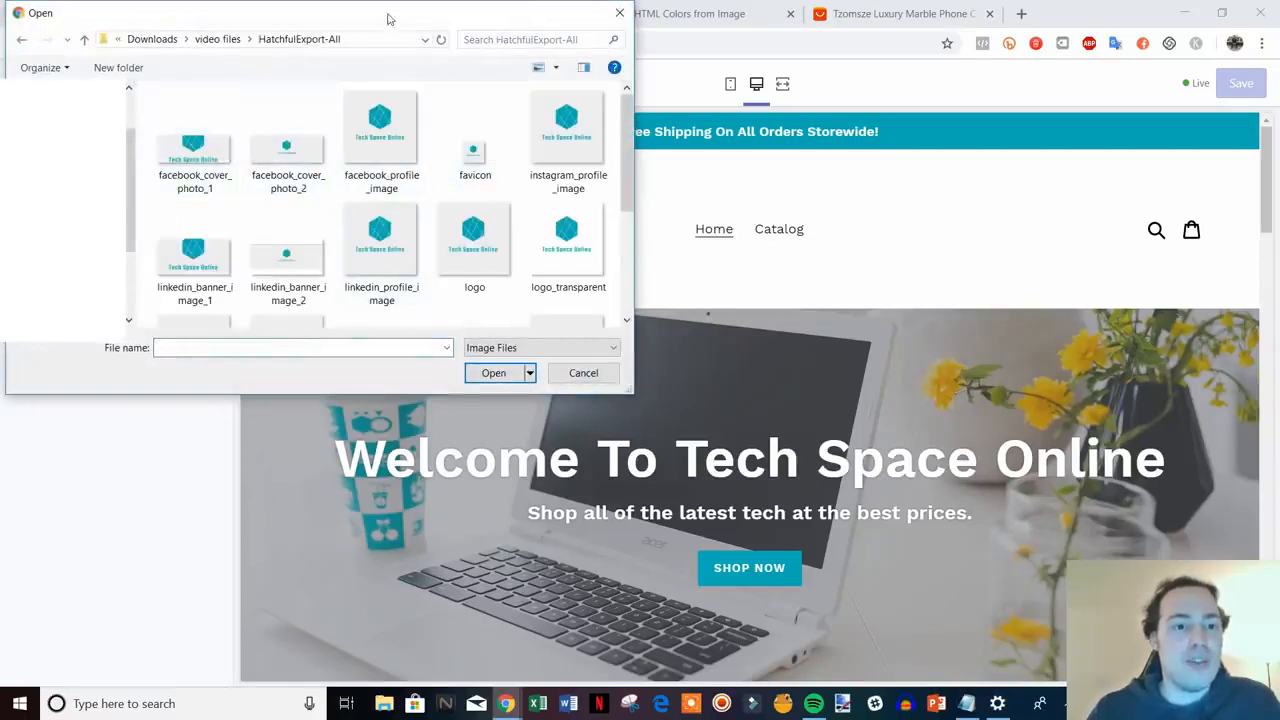
{"action": "left_click_drag", "start_coordinate": [390, 18], "coordinate": [325, 32]}
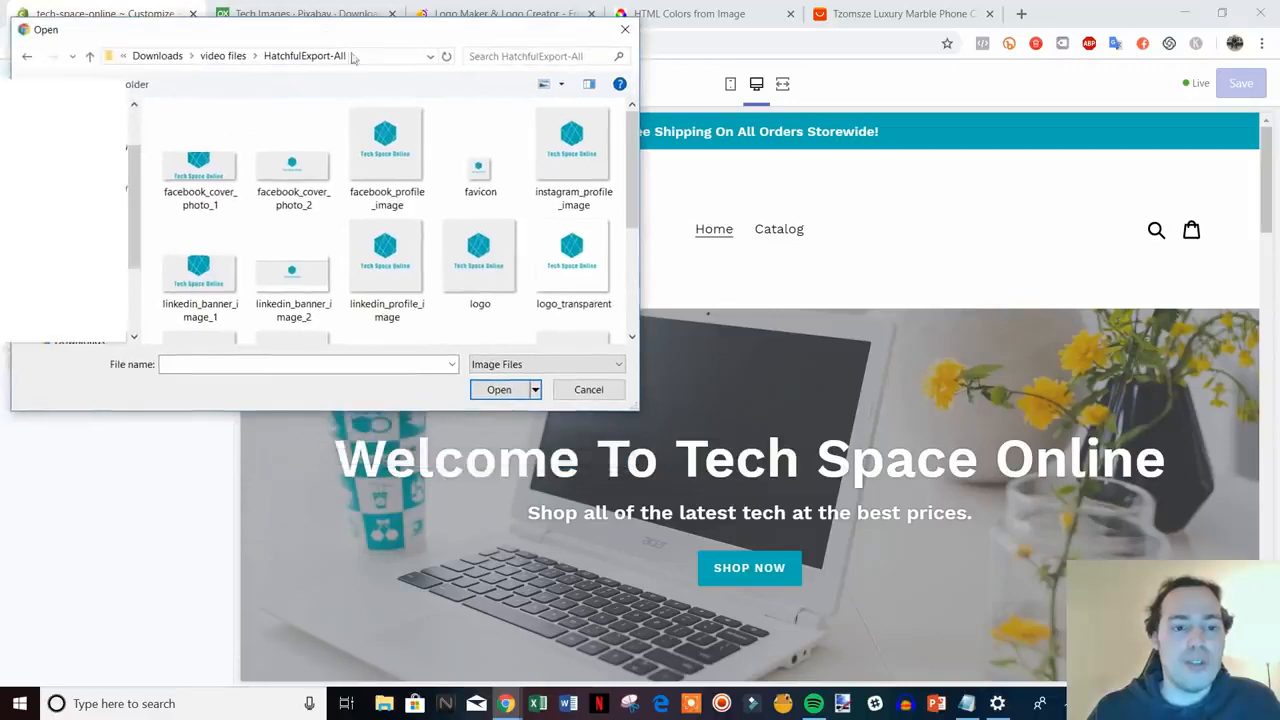
{"action": "scroll", "coordinate": [486, 214], "scroll_direction": "down", "scroll_amount": 3}
{"action": "scroll", "coordinate": [476, 249], "scroll_direction": "up", "scroll_amount": 3}
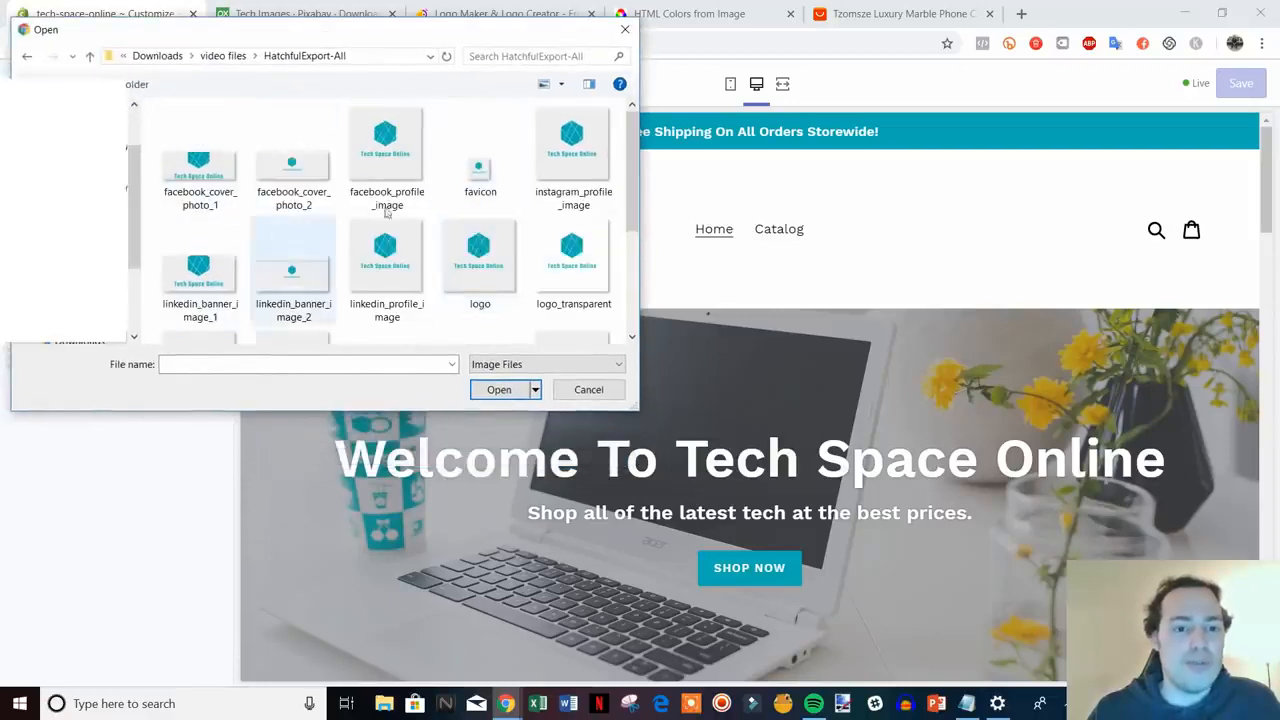
{"action": "double_click", "coordinate": [480, 168]}
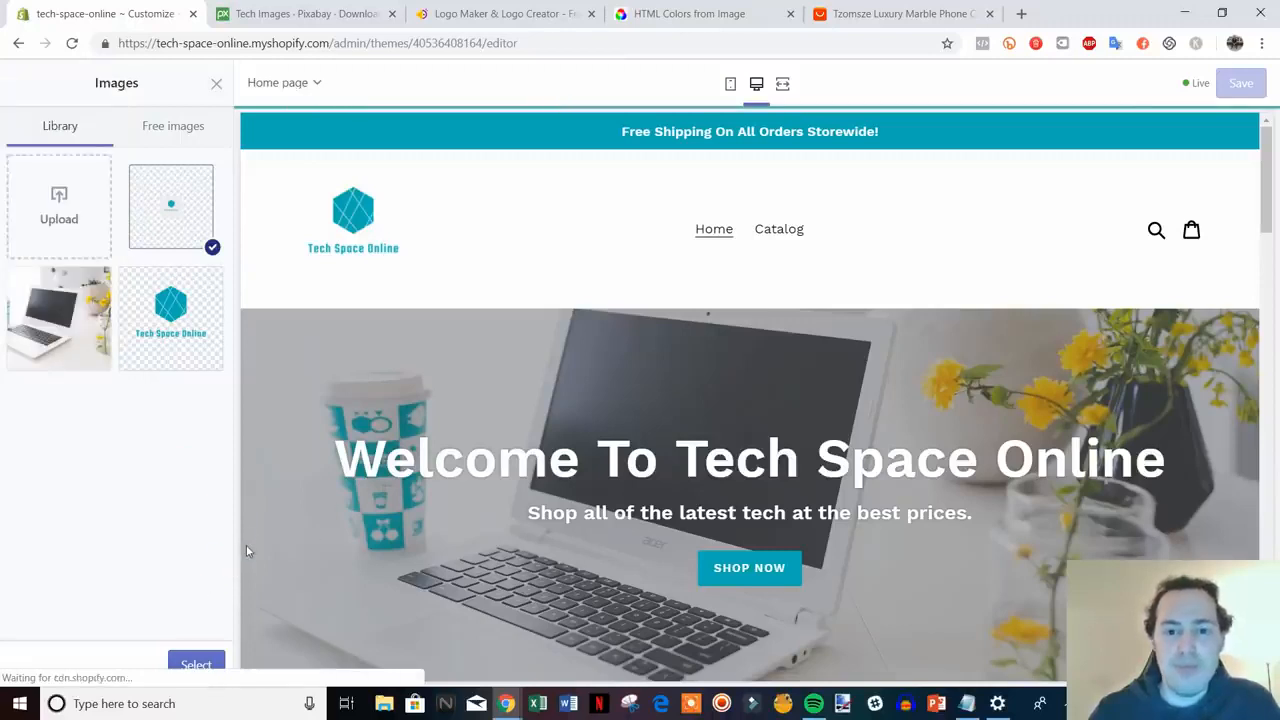
{"action": "left_click", "coordinate": [196, 665]}
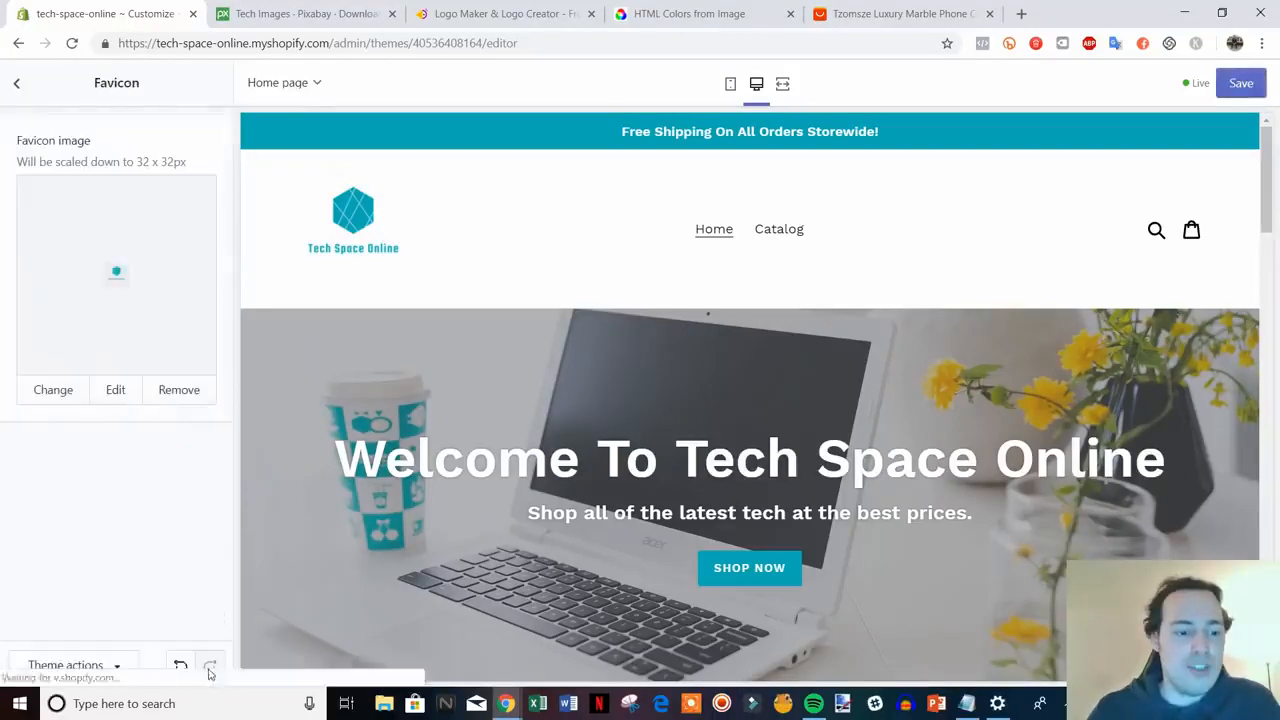
{"action": "left_click", "coordinate": [1248, 83]}
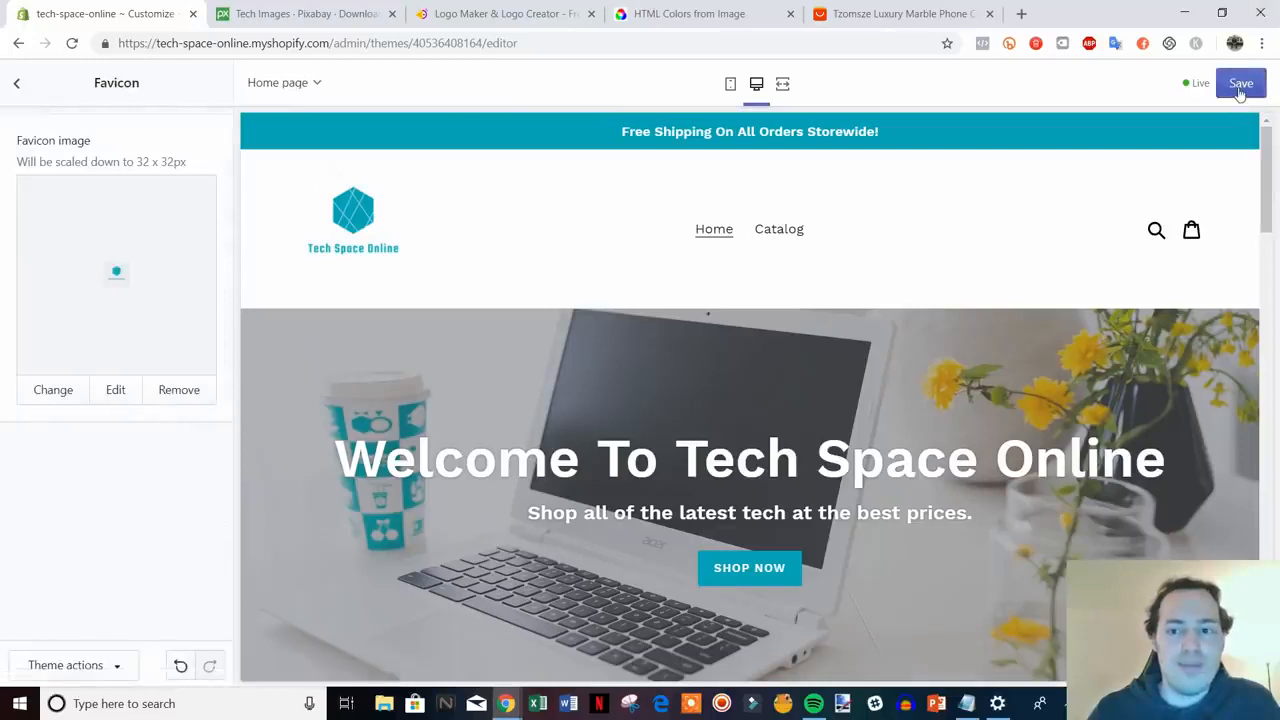
{"action": "left_click", "coordinate": [16, 87]}
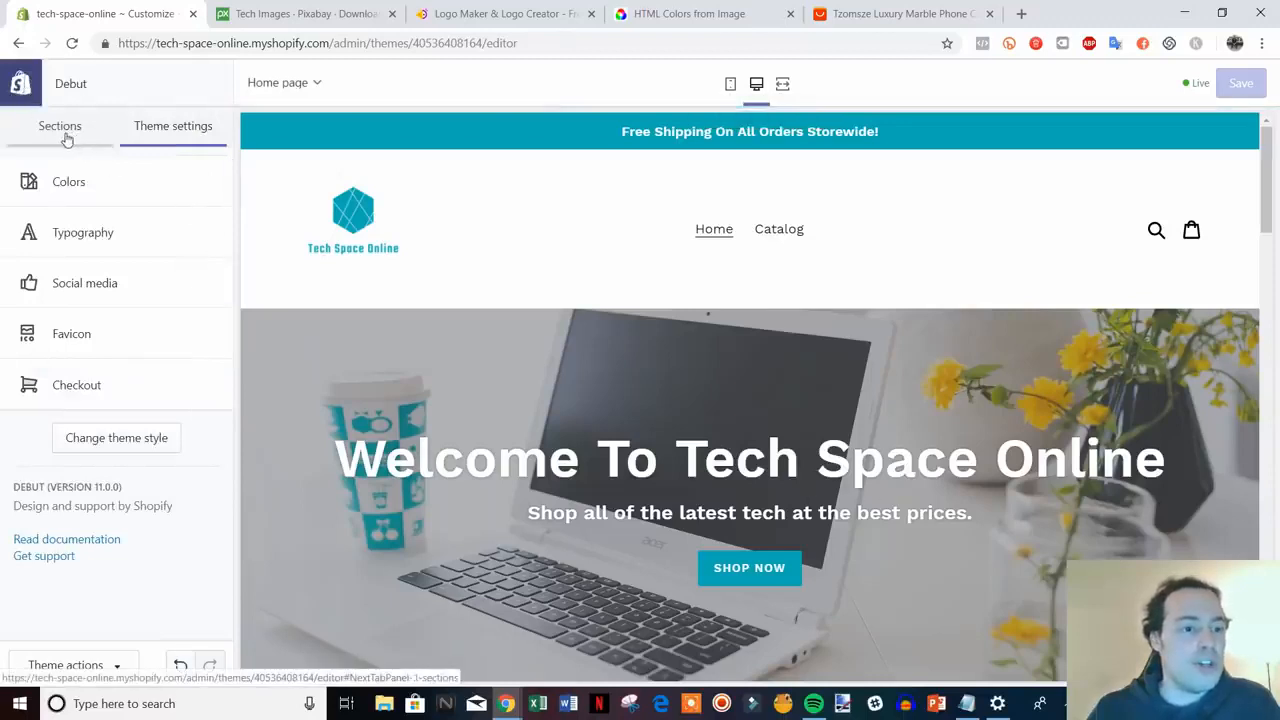
- From the Sections list, scroll through the homepage preview and open the Image with text section
{"action": "left_click", "coordinate": [62, 130]}
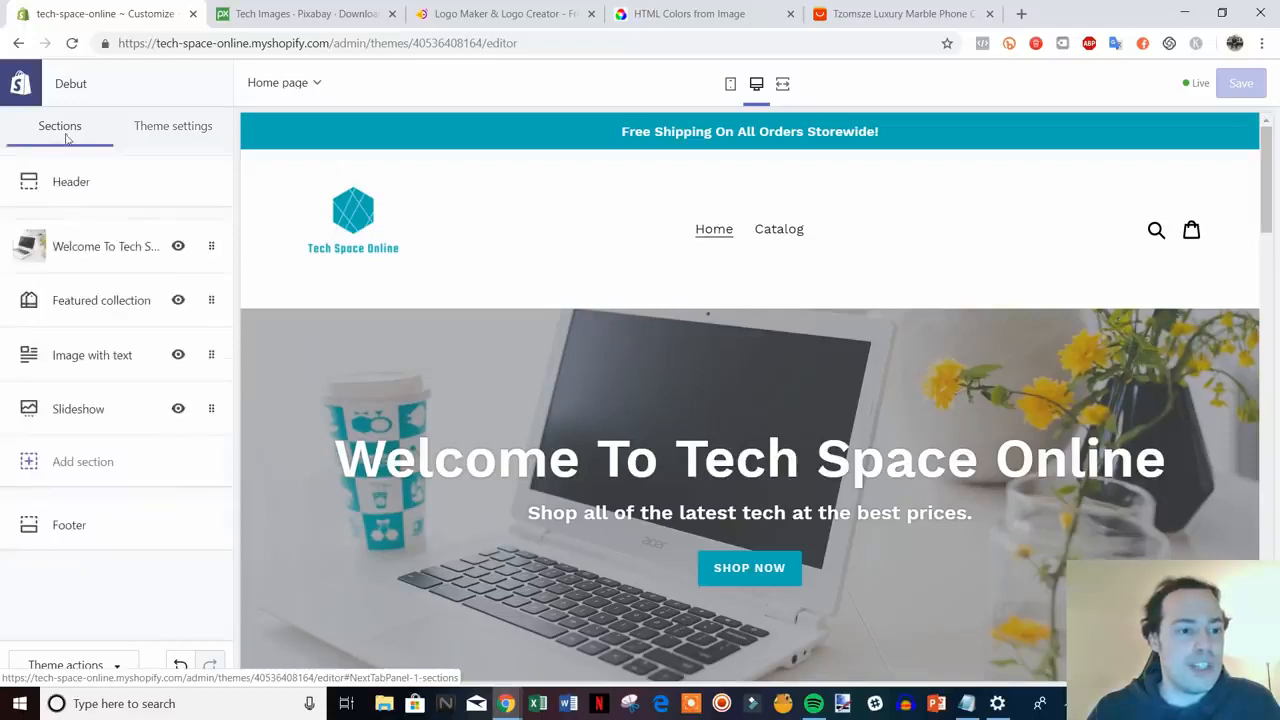
{"action": "scroll", "coordinate": [1041, 567], "scroll_direction": "down", "scroll_amount": 7}
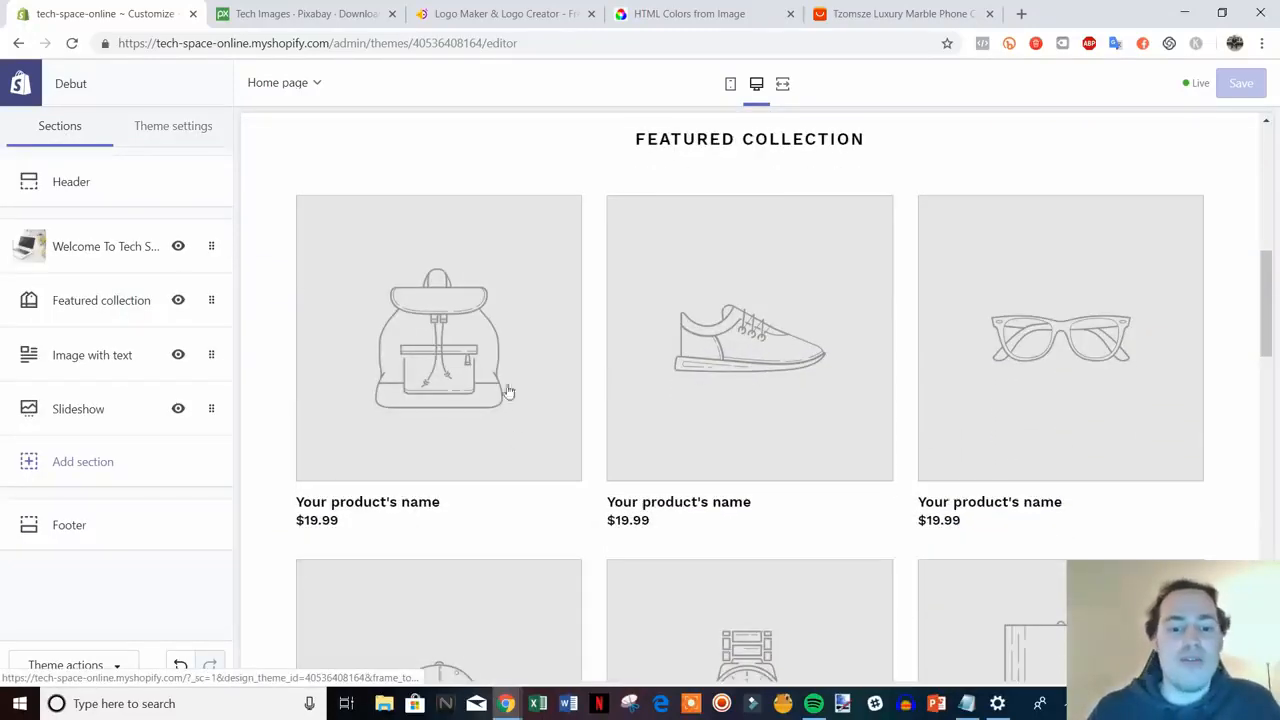
{"action": "scroll", "coordinate": [986, 380], "scroll_direction": "down", "scroll_amount": 1}
{"action": "scroll", "coordinate": [959, 428], "scroll_direction": "up", "scroll_amount": 2}
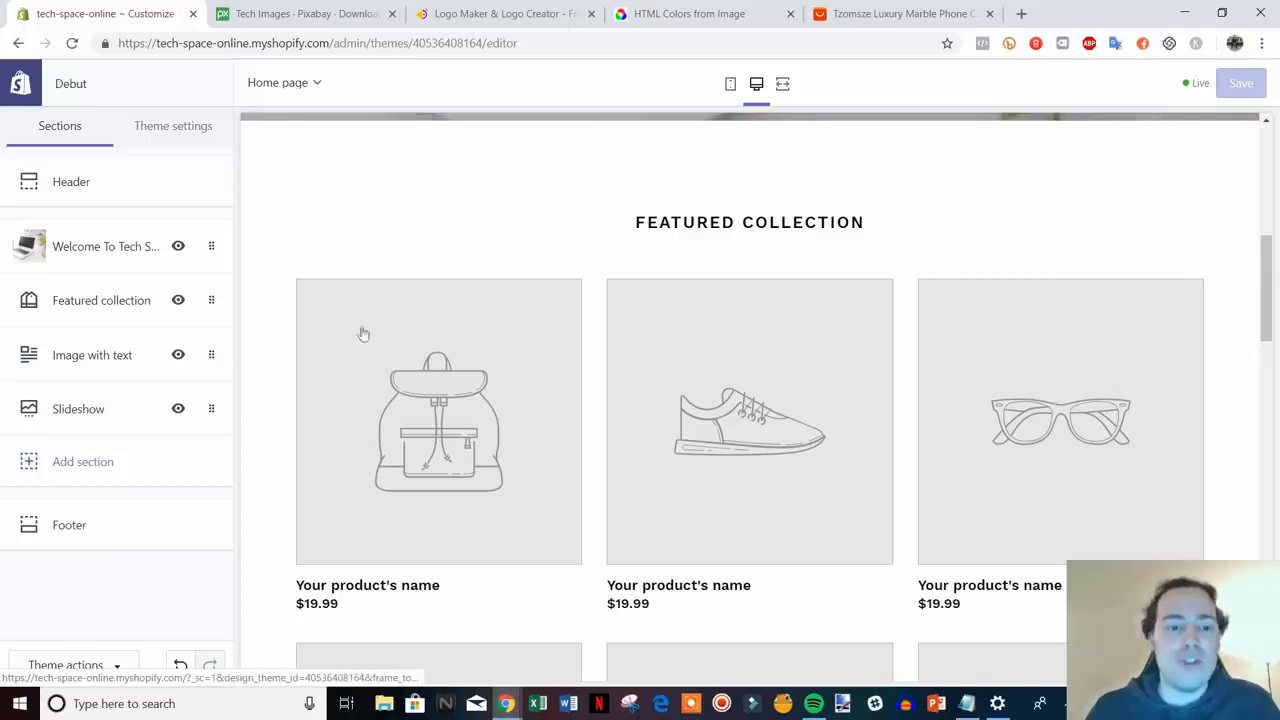
{"action": "scroll", "coordinate": [1000, 425], "scroll_direction": "down", "scroll_amount": 2}
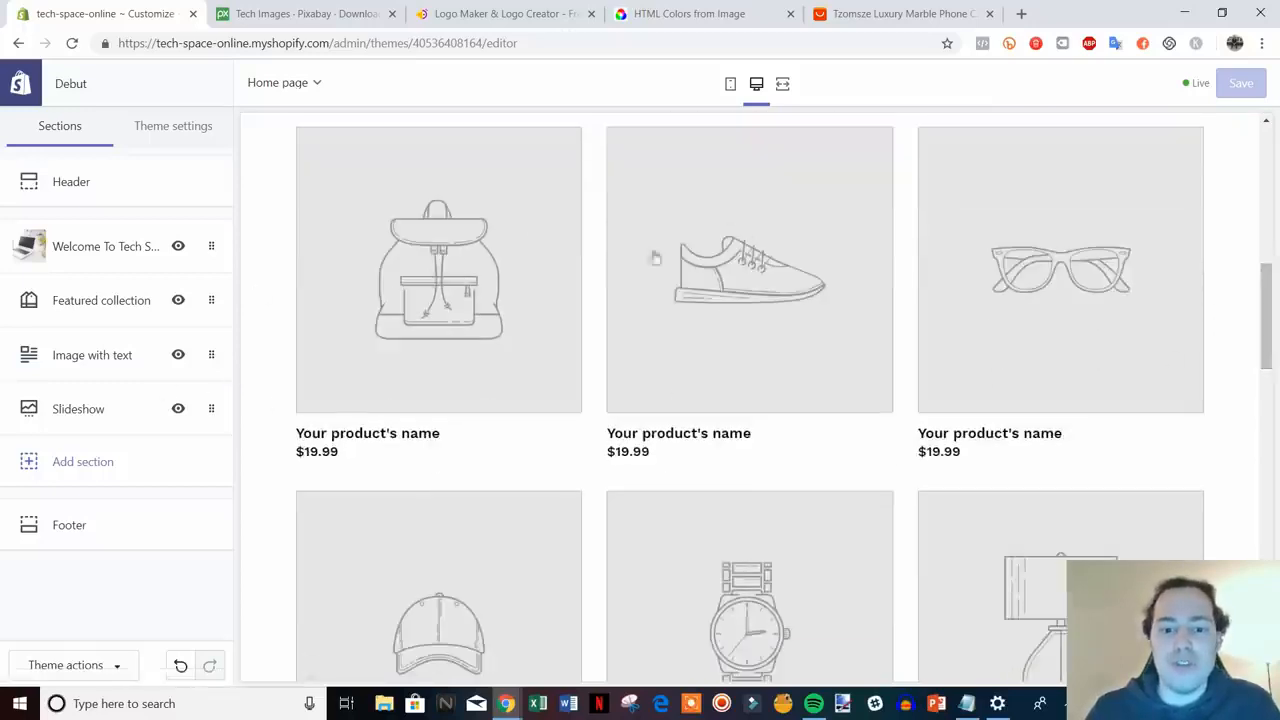
{"action": "scroll", "coordinate": [694, 569], "scroll_direction": "up", "scroll_amount": 2}
{"action": "scroll", "coordinate": [677, 371], "scroll_direction": "down", "scroll_amount": 5}
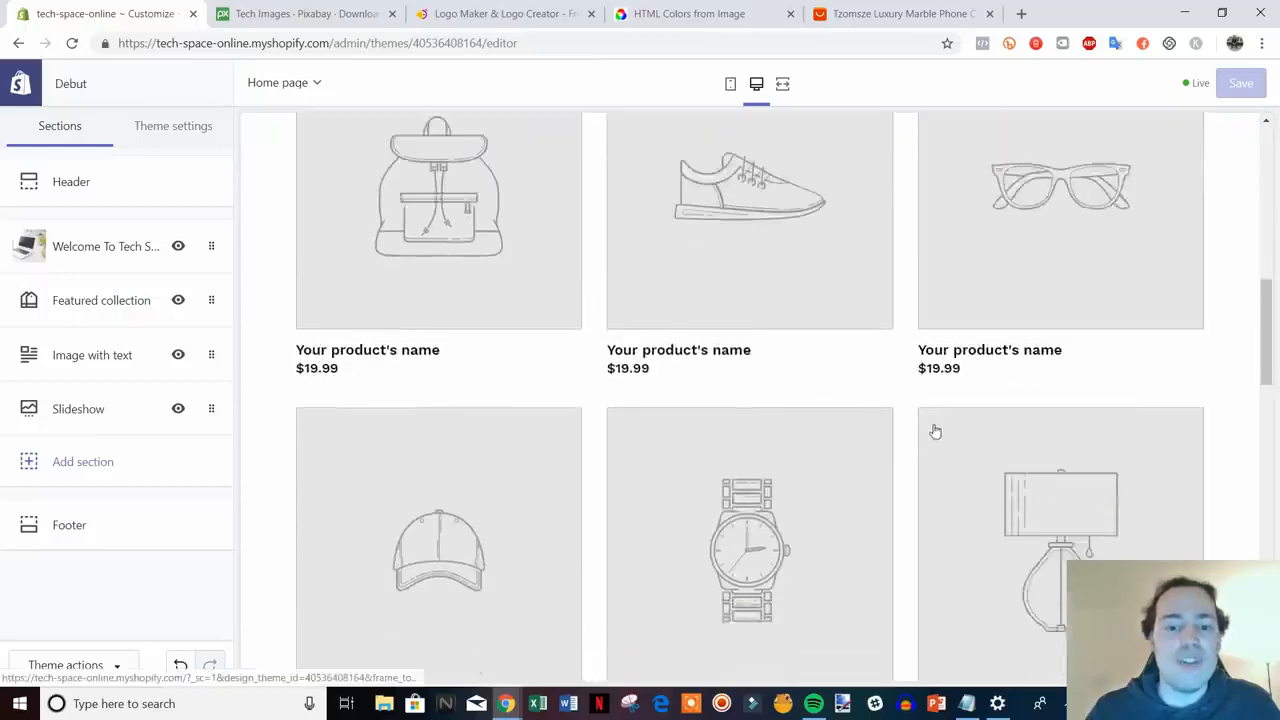
{"action": "scroll", "coordinate": [868, 355], "scroll_direction": "down", "scroll_amount": 5}
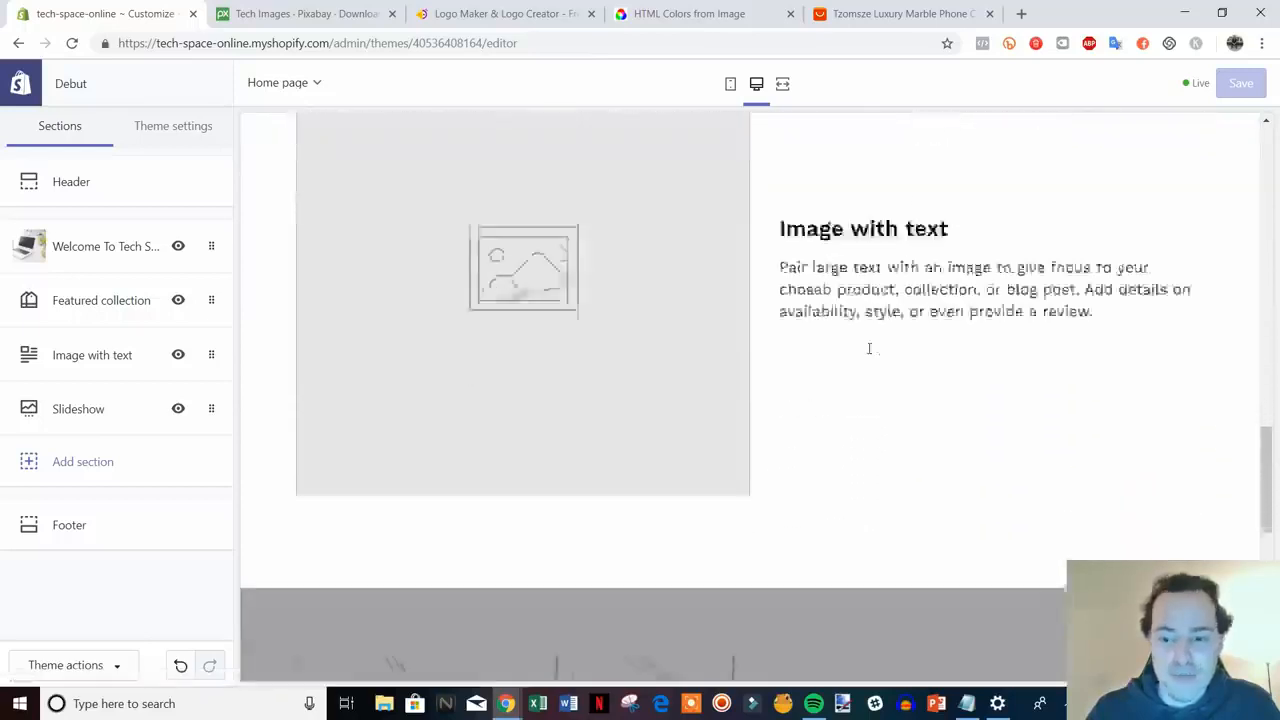
{"action": "scroll", "coordinate": [895, 371], "scroll_direction": "up", "scroll_amount": 1}
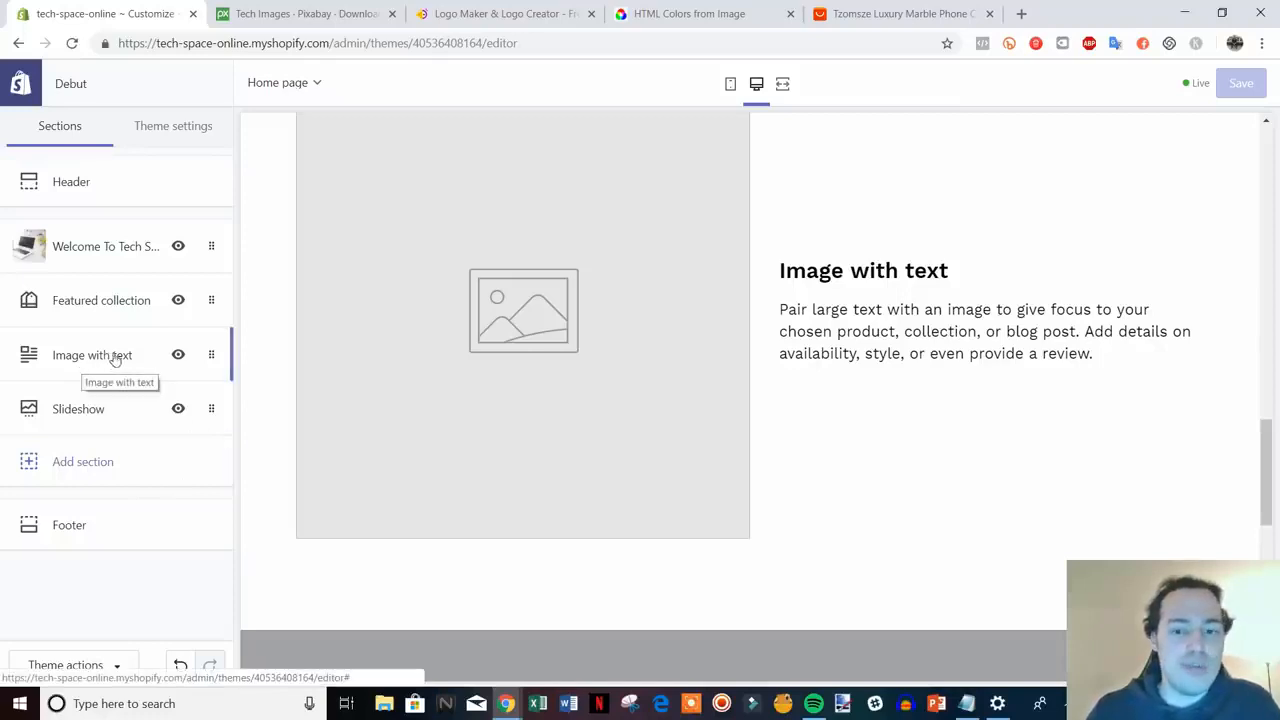
{"action": "scroll", "coordinate": [831, 534], "scroll_direction": "up", "scroll_amount": 1}
{"action": "scroll", "coordinate": [832, 533], "scroll_direction": "down", "scroll_amount": 1}
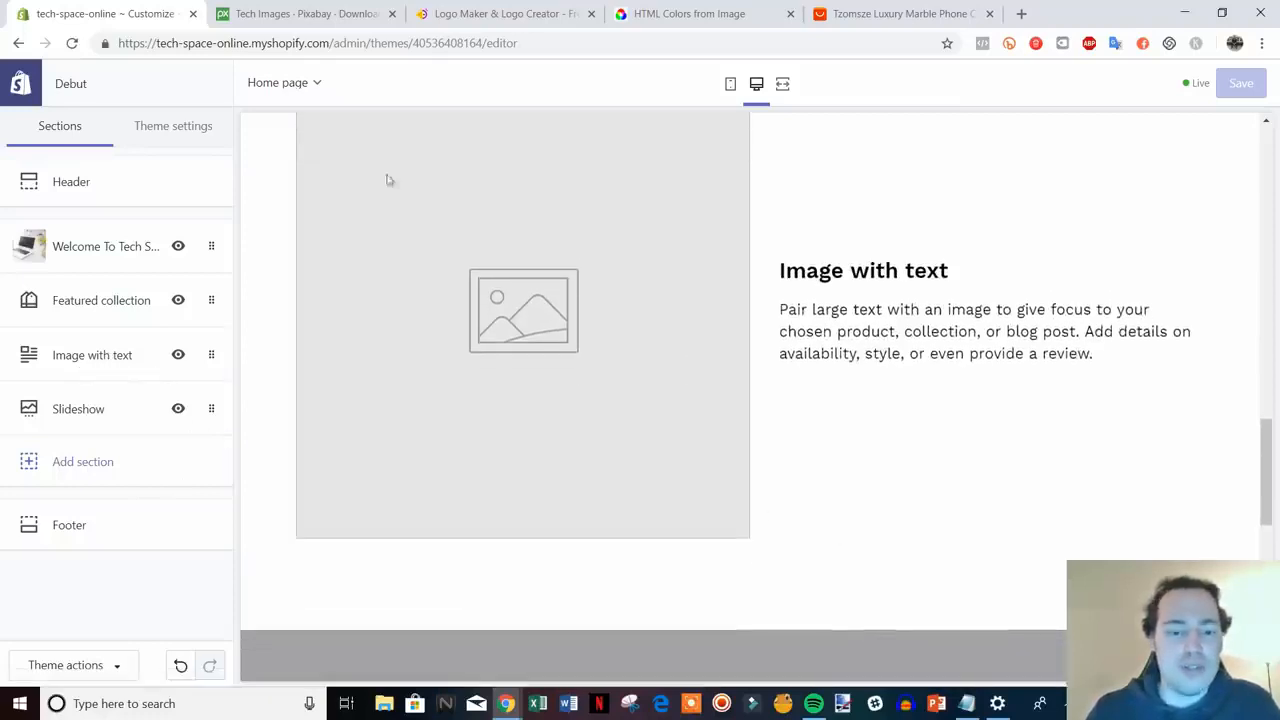
{"action": "left_click", "coordinate": [50, 354]}
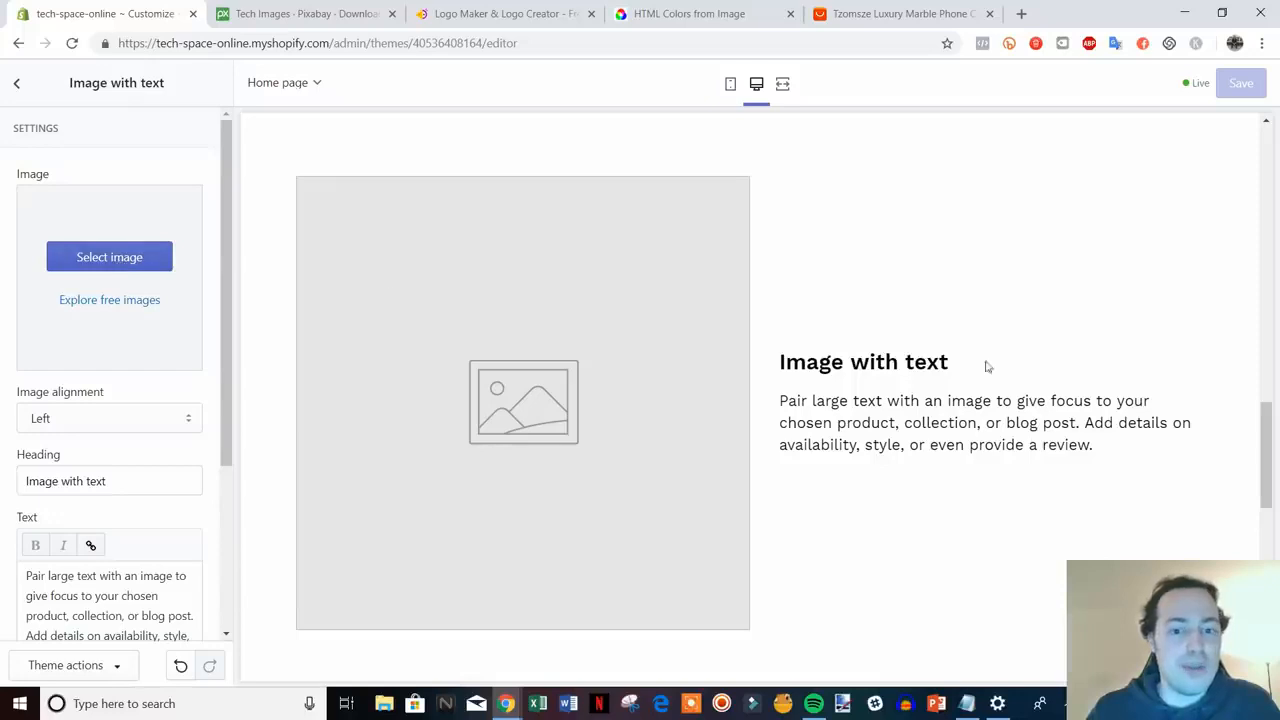
{"action": "scroll", "coordinate": [430, 423], "scroll_direction": "down", "scroll_amount": 1}
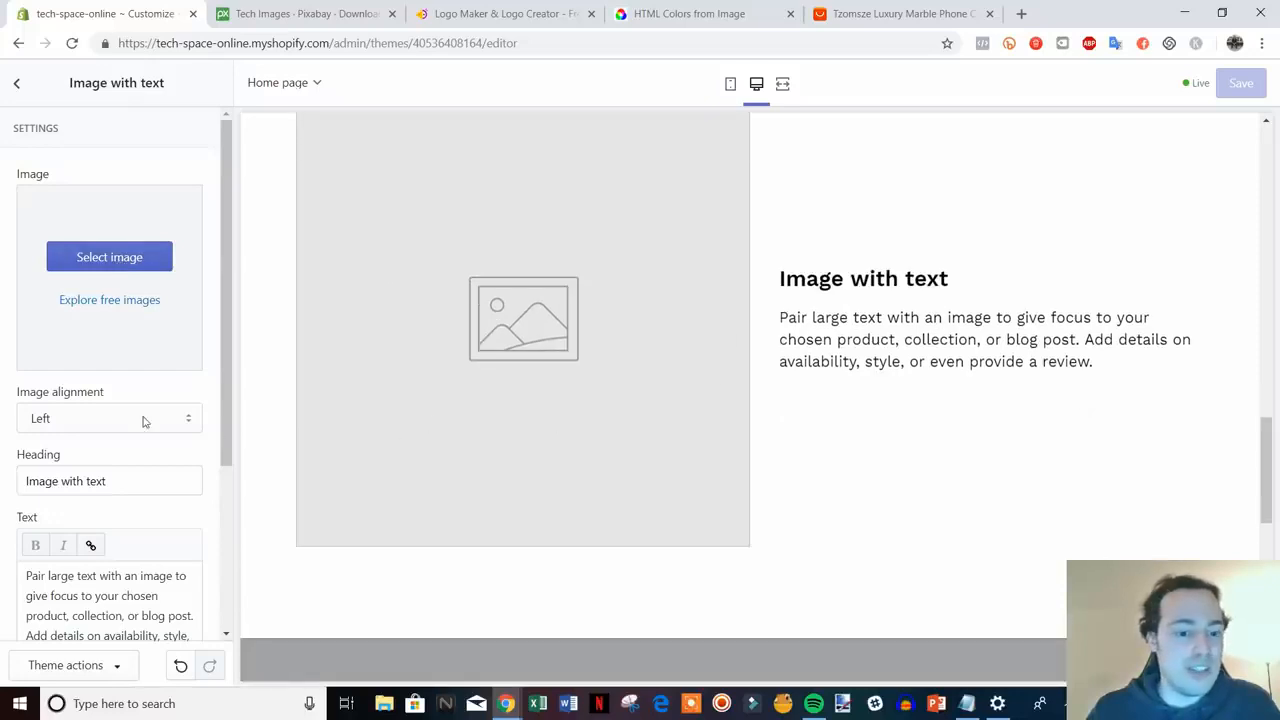
{"action": "scroll", "coordinate": [871, 494], "scroll_direction": "up", "scroll_amount": 3}
{"action": "scroll", "coordinate": [871, 494], "scroll_direction": "down", "scroll_amount": 7}
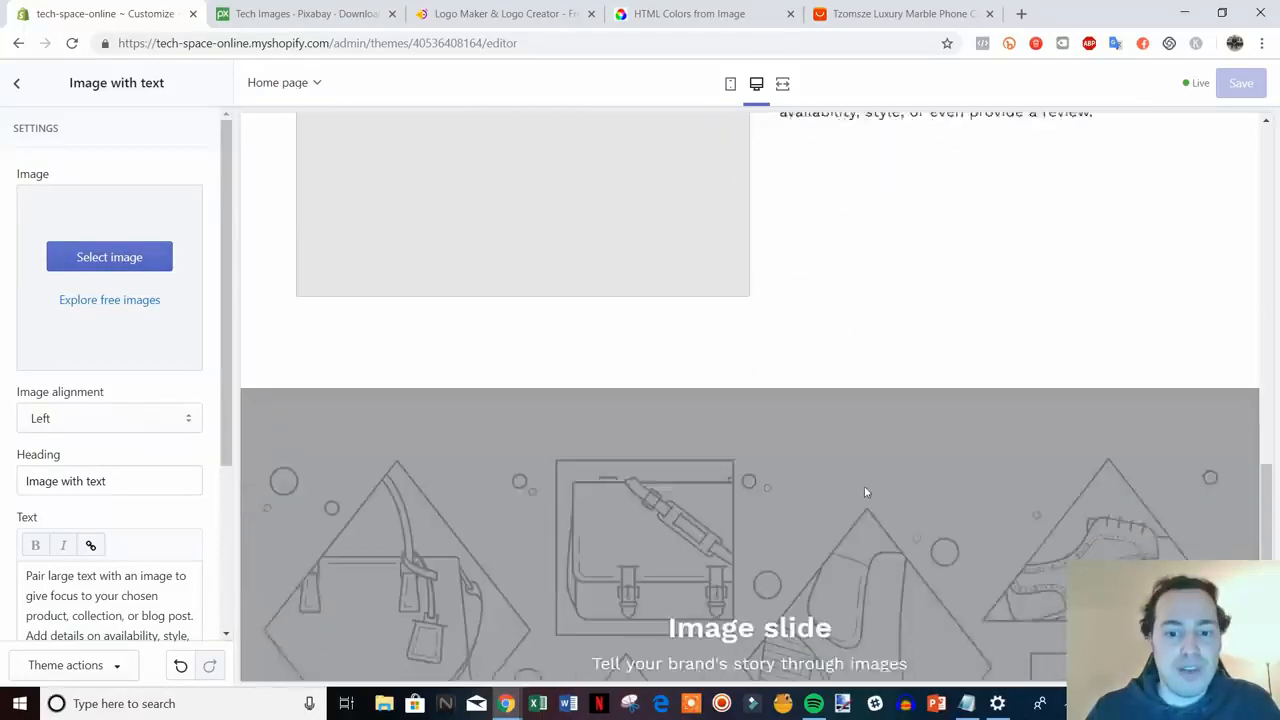
{"action": "scroll", "coordinate": [131, 321], "scroll_direction": "down", "scroll_amount": 3}
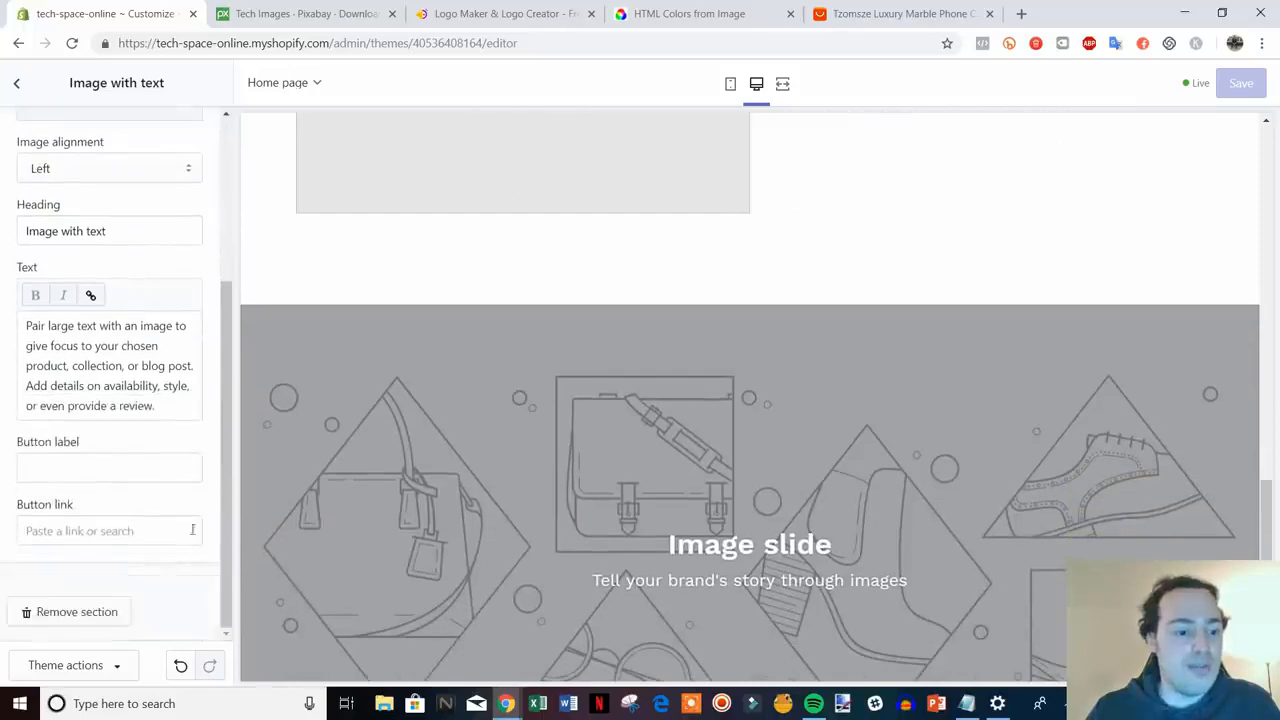
{"action": "scroll", "coordinate": [667, 374], "scroll_direction": "up", "scroll_amount": 4}
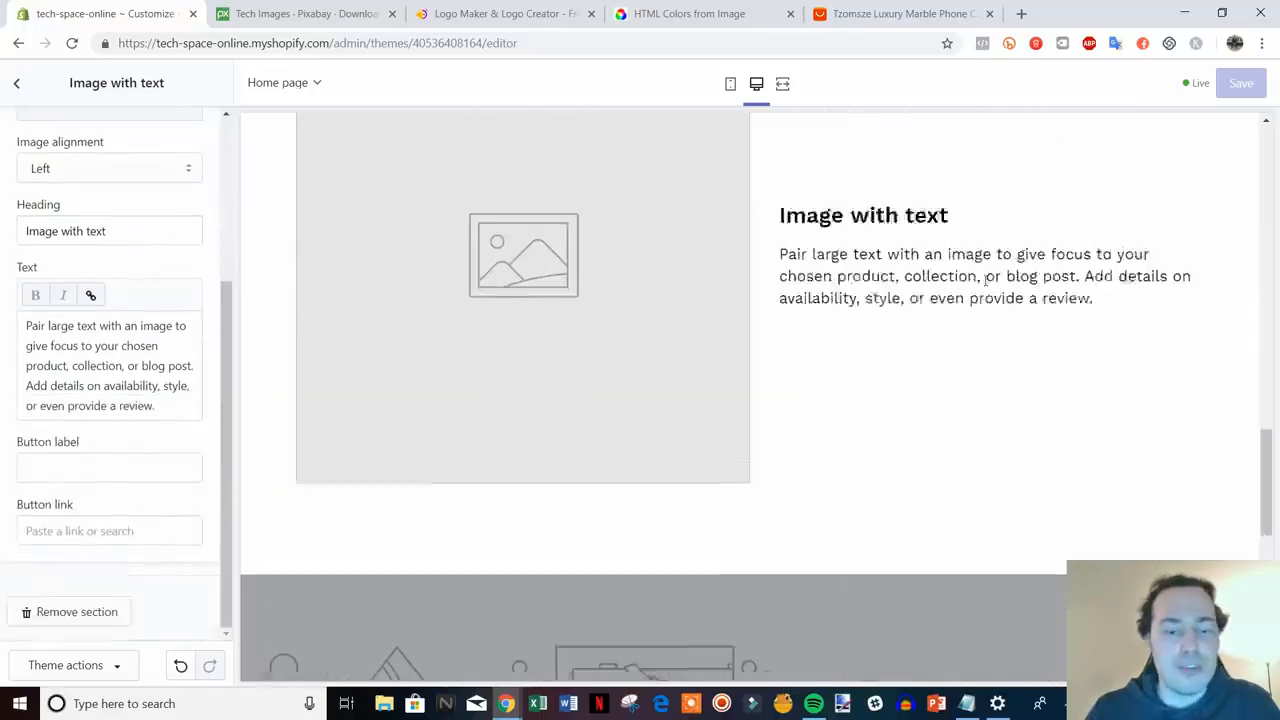
- Remove the Image with text section from the homepage
{"action": "left_click", "coordinate": [80, 612]}
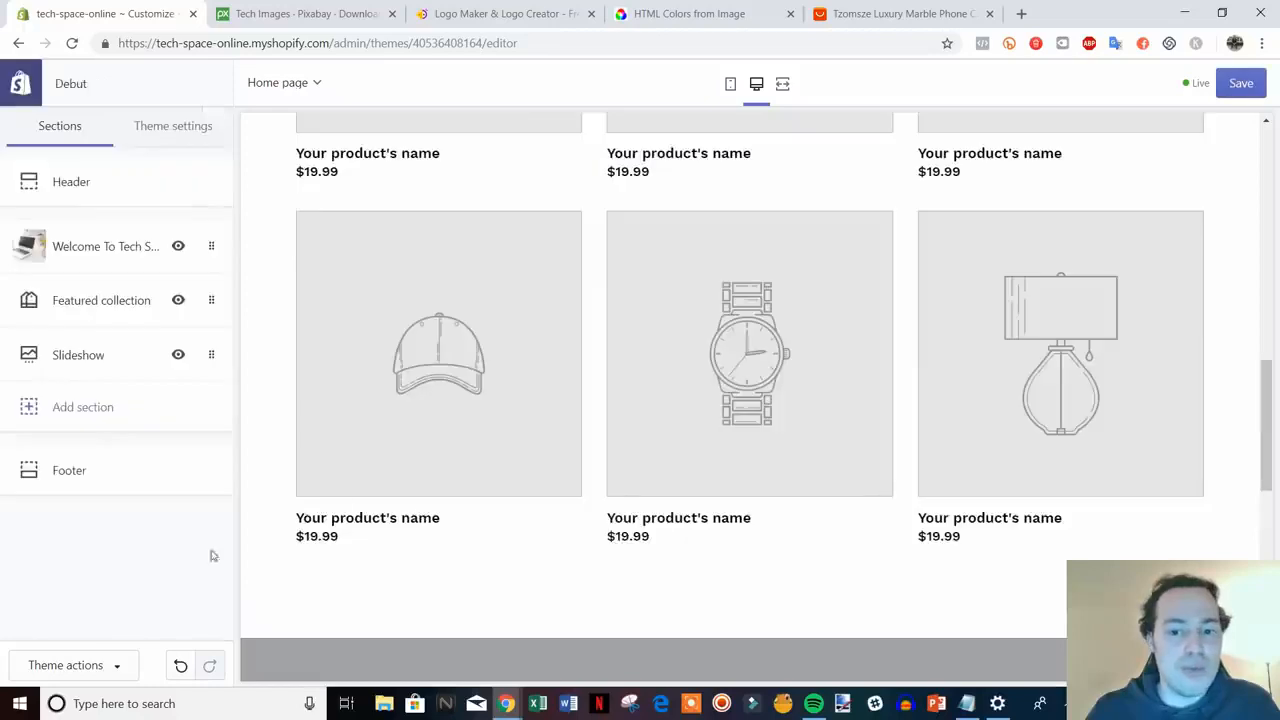
{"action": "scroll", "coordinate": [783, 385], "scroll_direction": "down", "scroll_amount": 1}
{"action": "scroll", "coordinate": [783, 385], "scroll_direction": "down", "scroll_amount": 5}
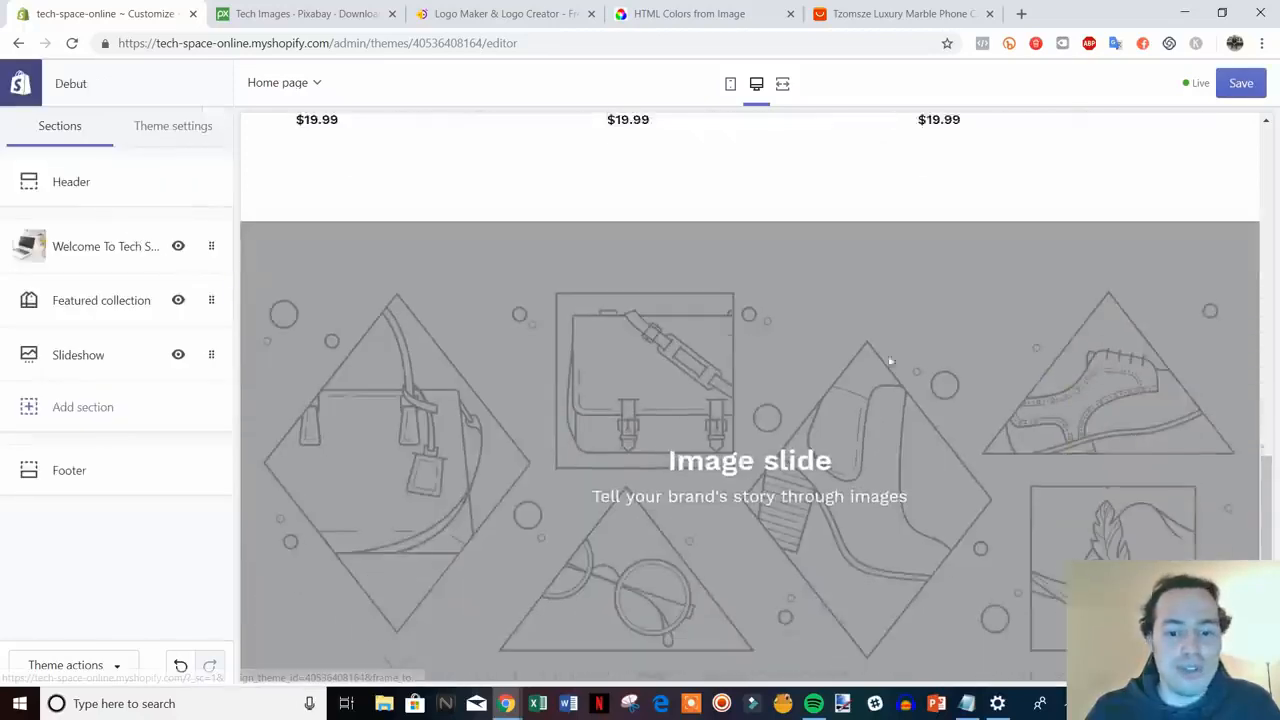
{"action": "scroll", "coordinate": [794, 412], "scroll_direction": "down", "scroll_amount": 2}
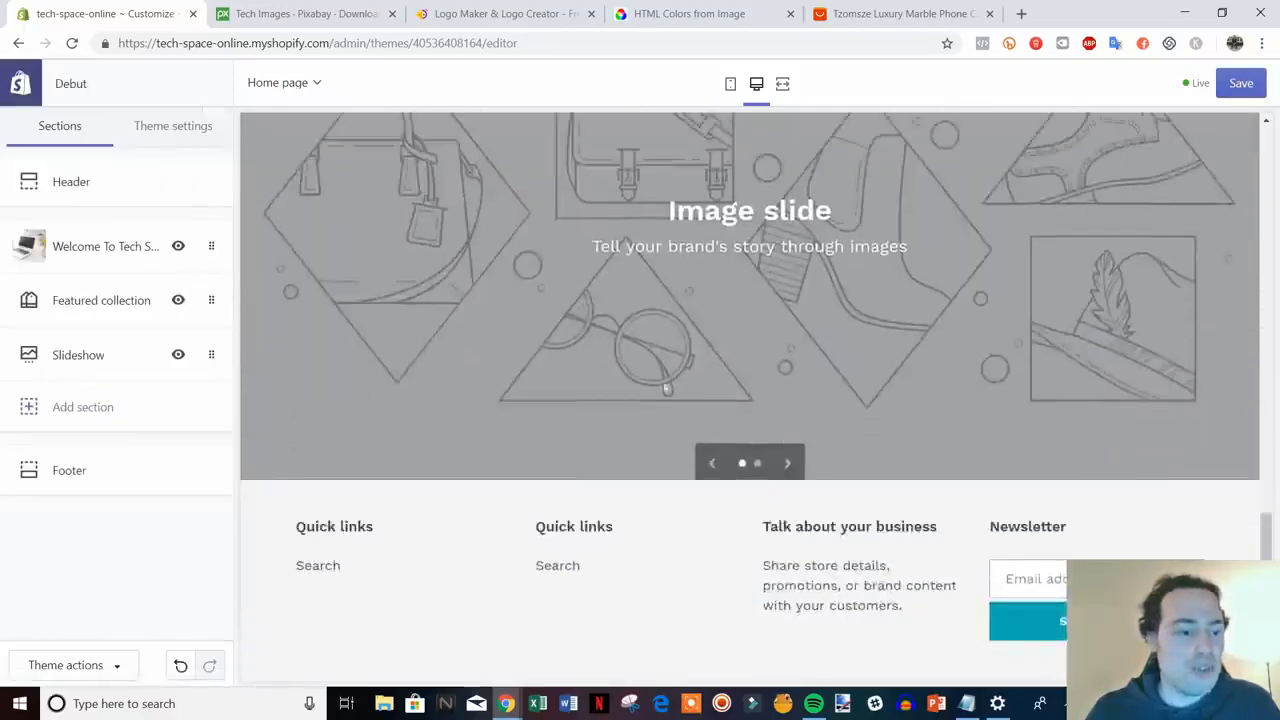
{"action": "scroll", "coordinate": [1250, 414], "scroll_direction": "up", "scroll_amount": 3}
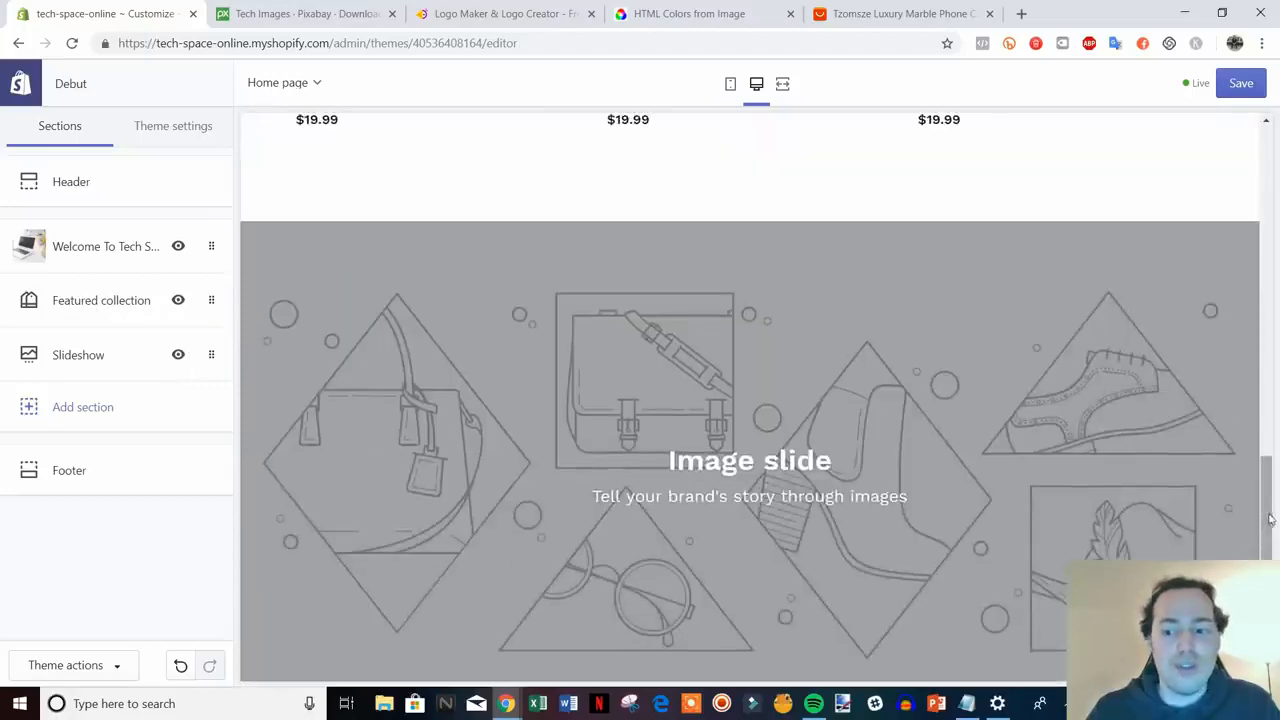
{"action": "scroll", "coordinate": [1277, 413], "scroll_direction": "up", "scroll_amount": 10}
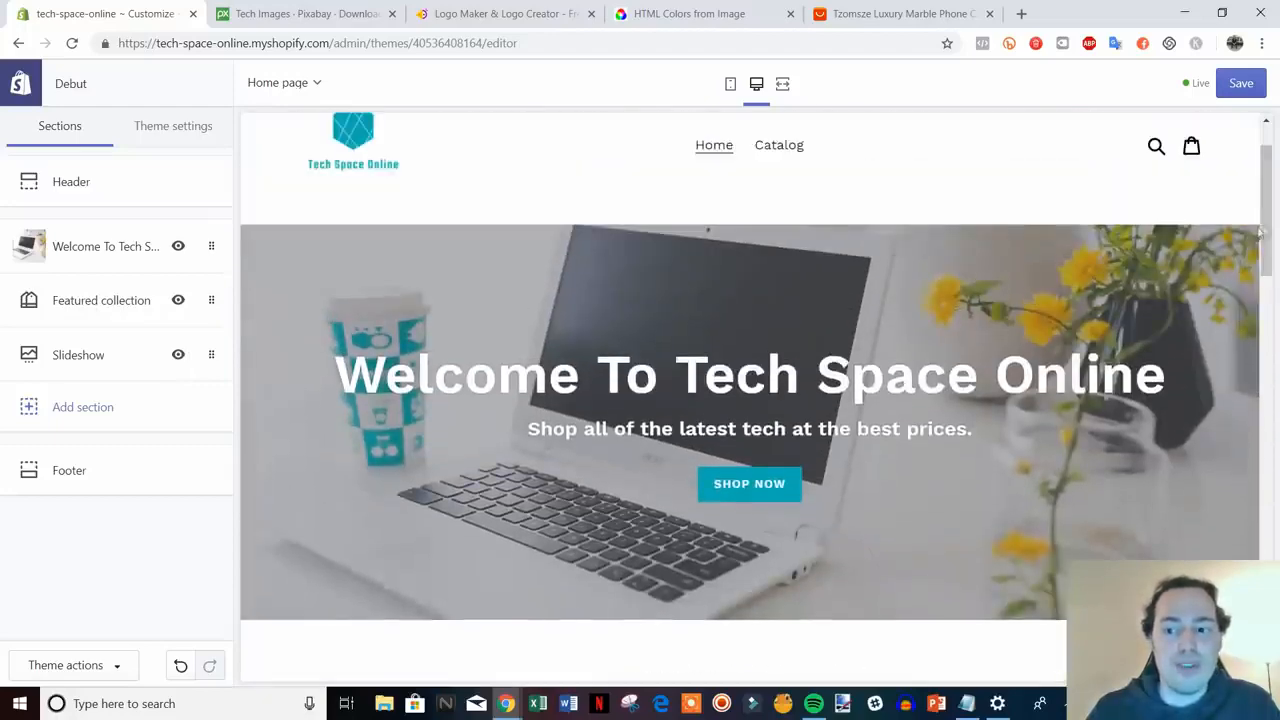
{"action": "scroll", "coordinate": [1262, 232], "scroll_direction": "down", "scroll_amount": 10}
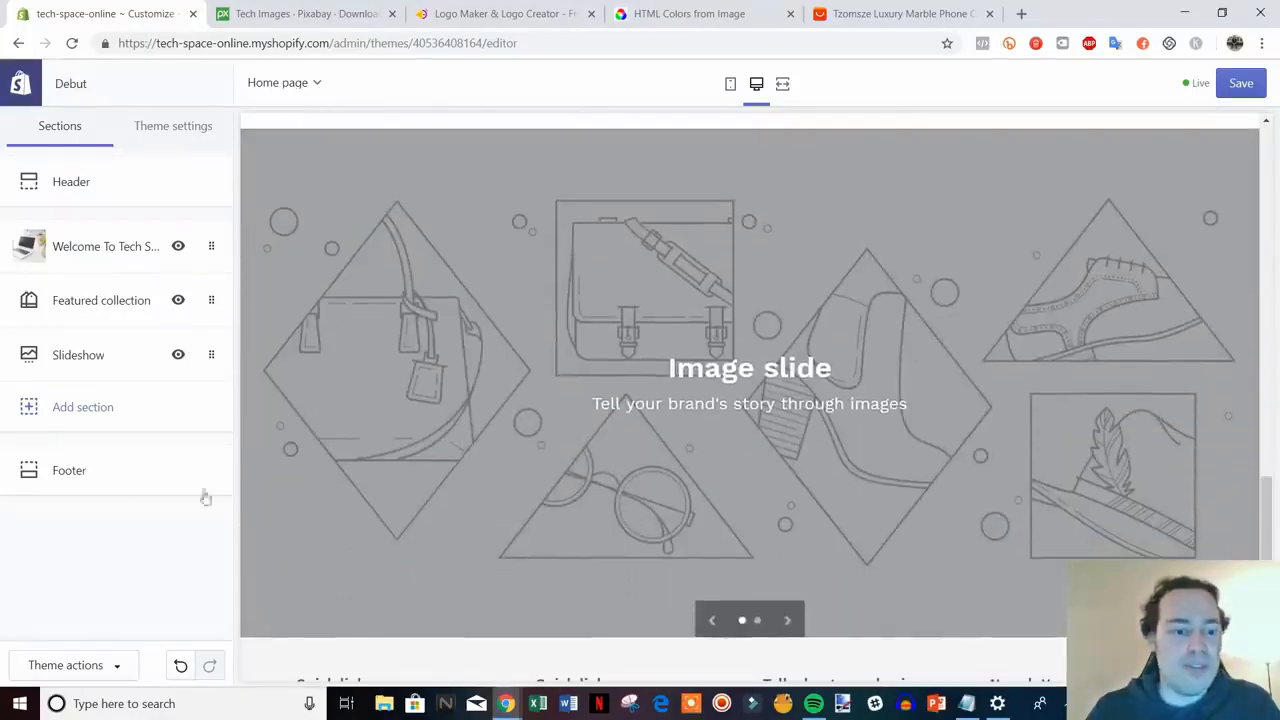
- Open the Slideshow section and expand its first Image slide block
{"action": "left_click", "coordinate": [93, 355]}
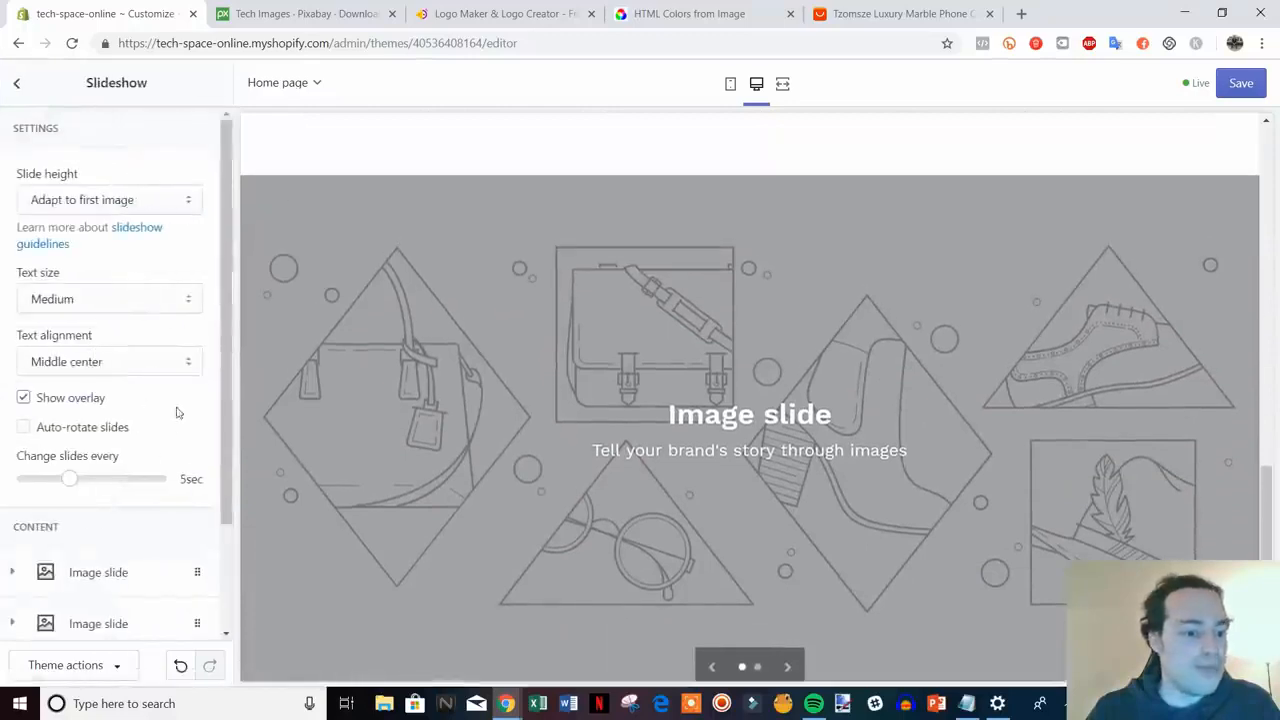
{"action": "left_click_drag", "start_coordinate": [229, 360], "coordinate": [229, 465]}
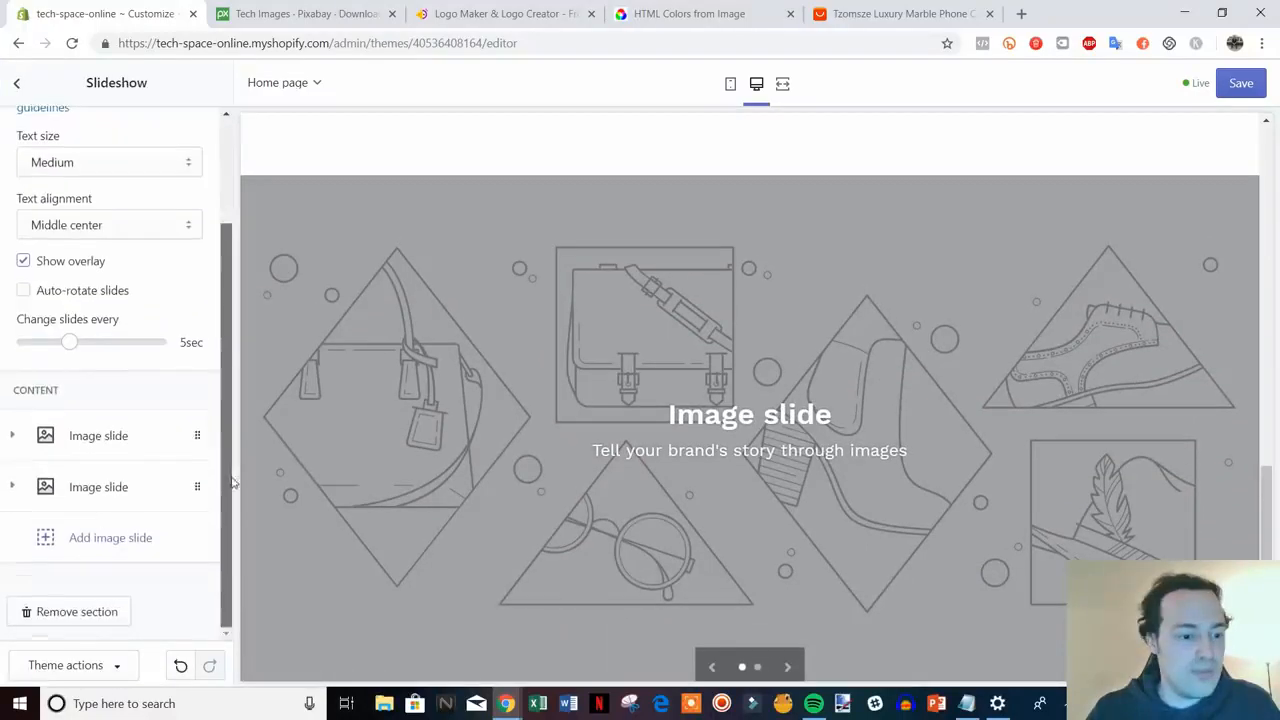
{"action": "left_click", "coordinate": [134, 443]}
{"action": "scroll", "coordinate": [129, 451], "scroll_direction": "down", "scroll_amount": 1}
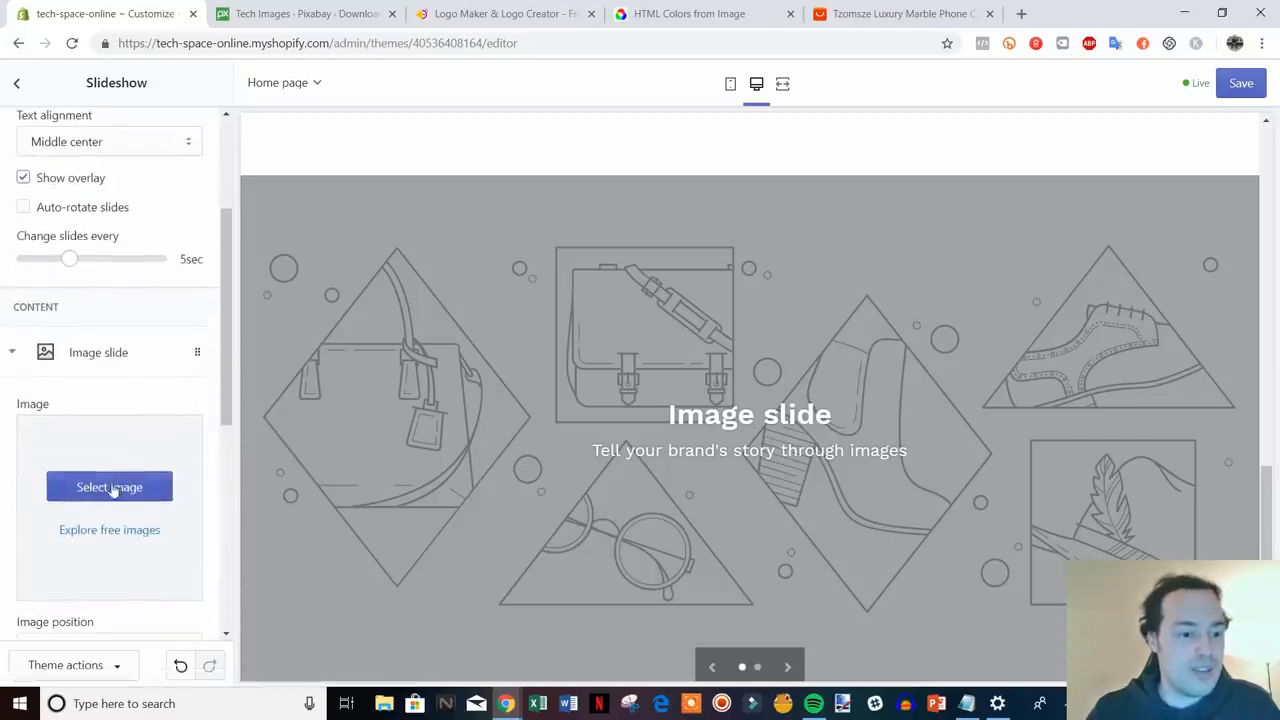
- Upload tech-1495181_1920 and set it as the first slide's background image
{"action": "left_click", "coordinate": [112, 487]}
{"action": "left_click", "coordinate": [59, 205]}
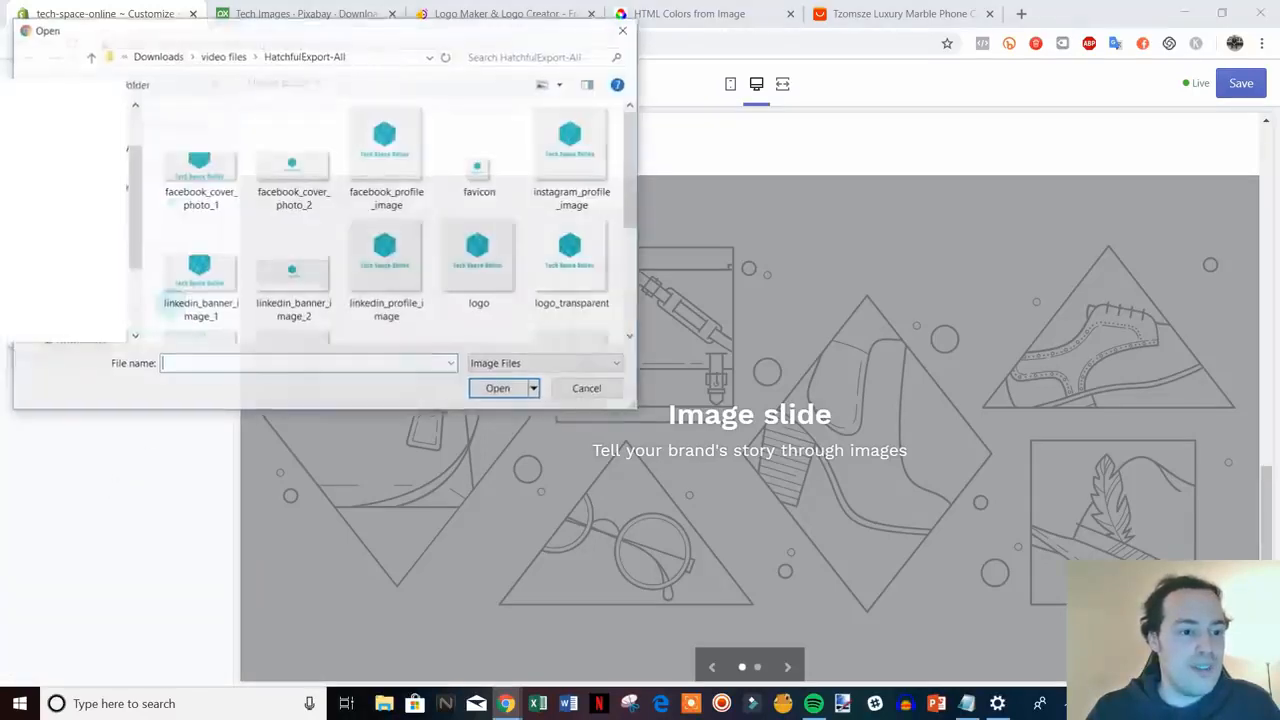
{"action": "left_click", "coordinate": [87, 60]}
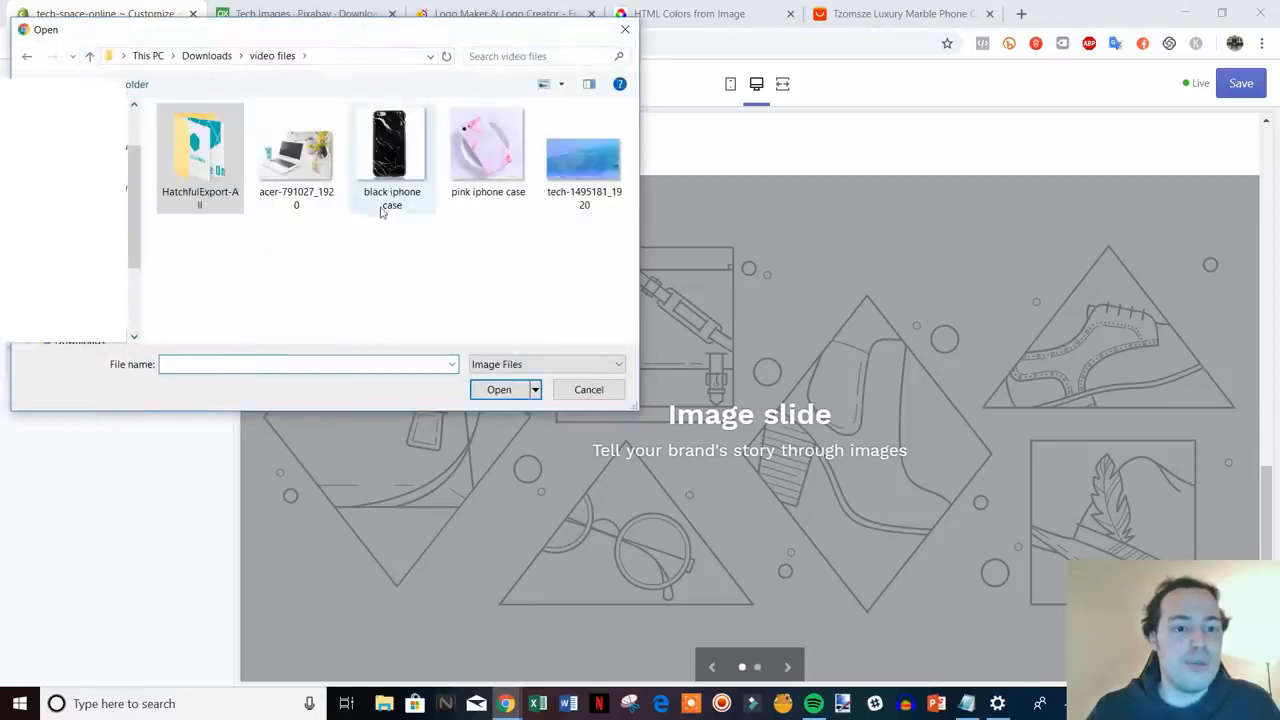
{"action": "double_click", "coordinate": [580, 150]}
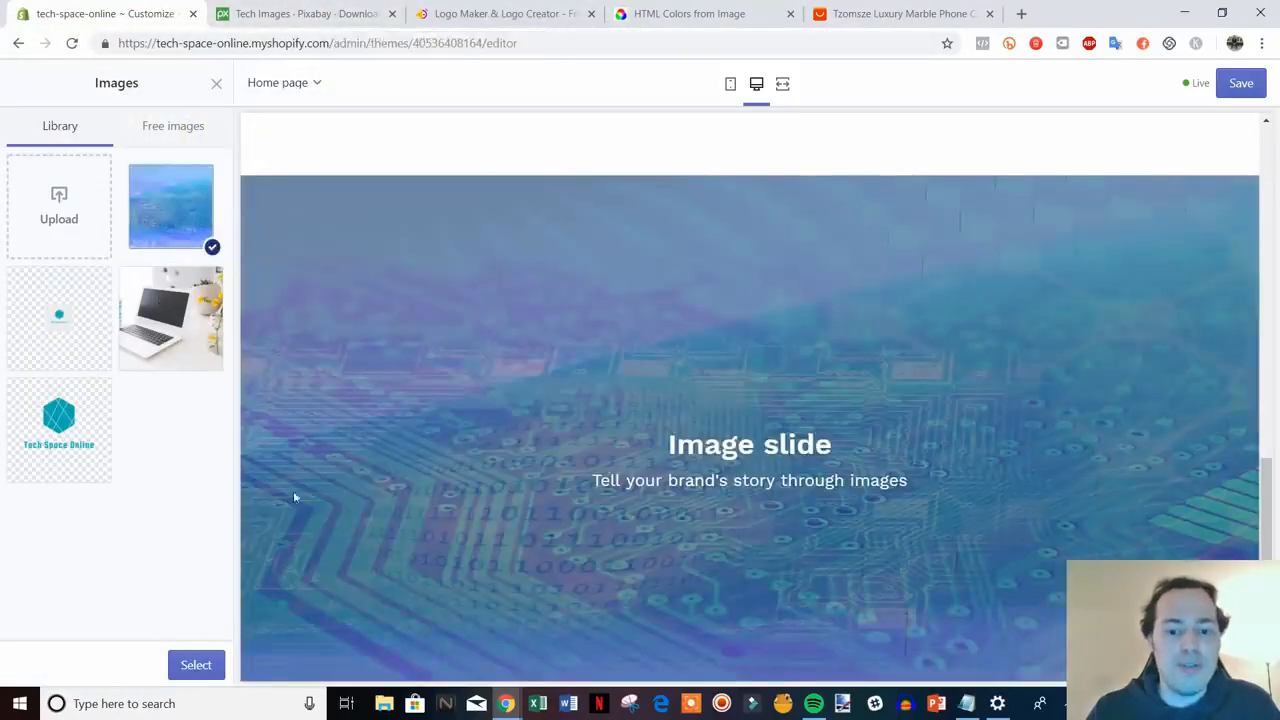
{"action": "left_click", "coordinate": [186, 665]}
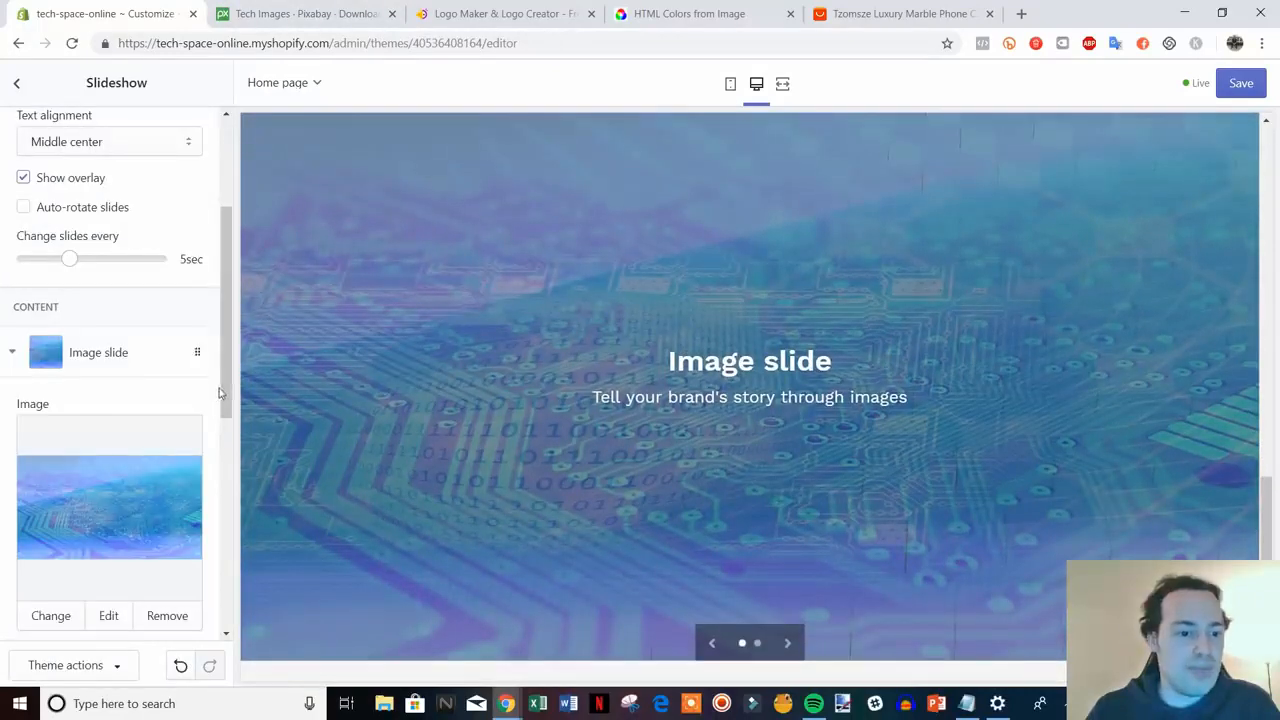
{"action": "left_click_drag", "start_coordinate": [219, 393], "coordinate": [211, 557]}
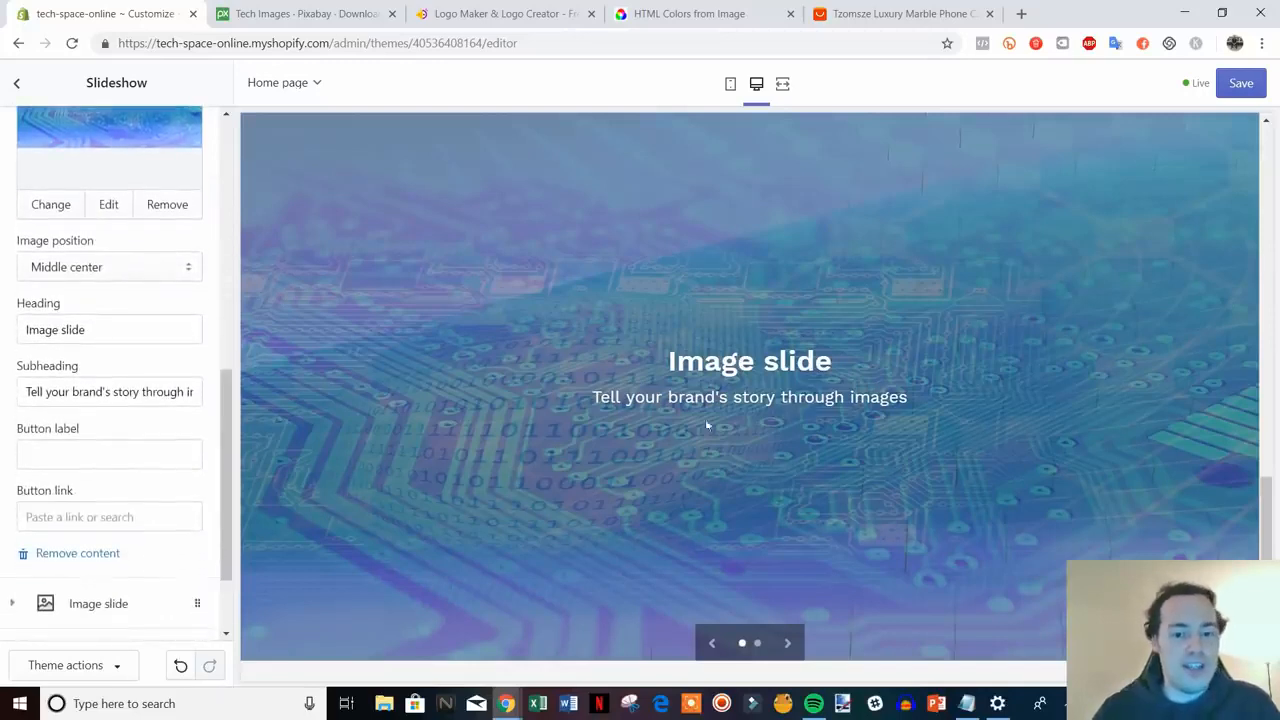
{"action": "left_click_drag", "start_coordinate": [113, 329], "coordinate": [20, 340]}
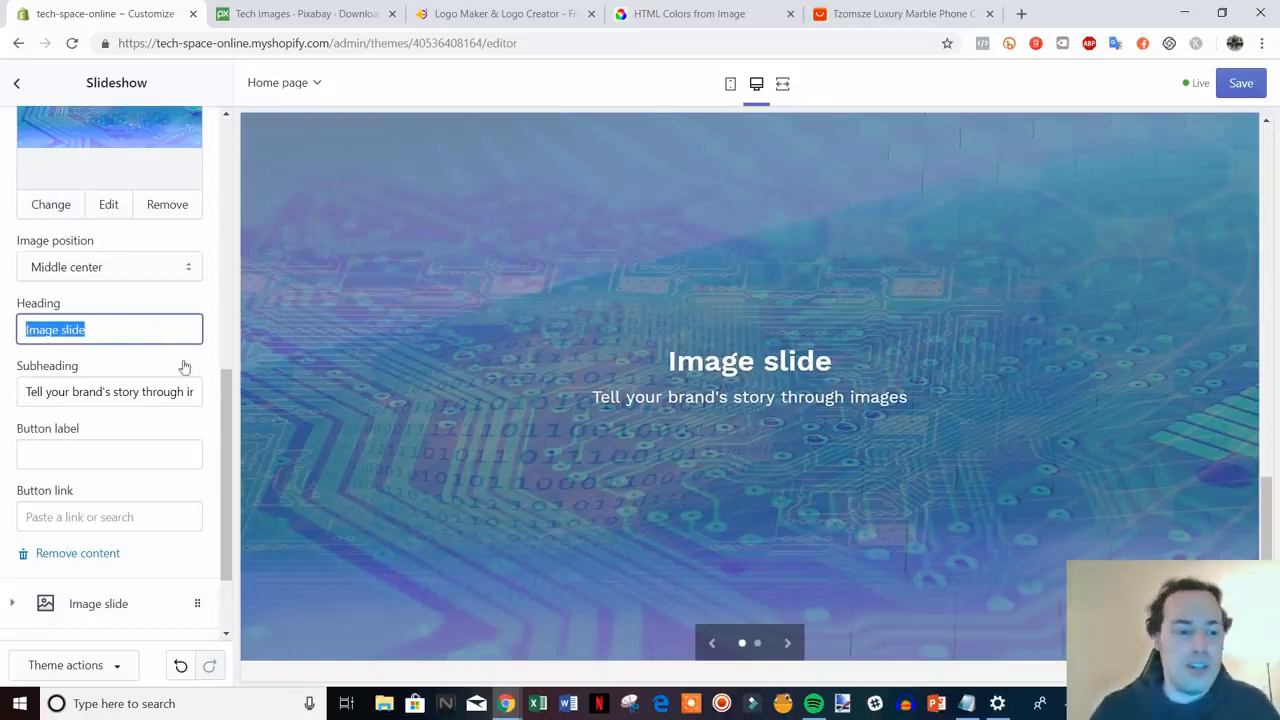
- Change the slide heading to 'Check out our seasonal specials' and clear the subheading
{"action": "type", "text": "Ch"}
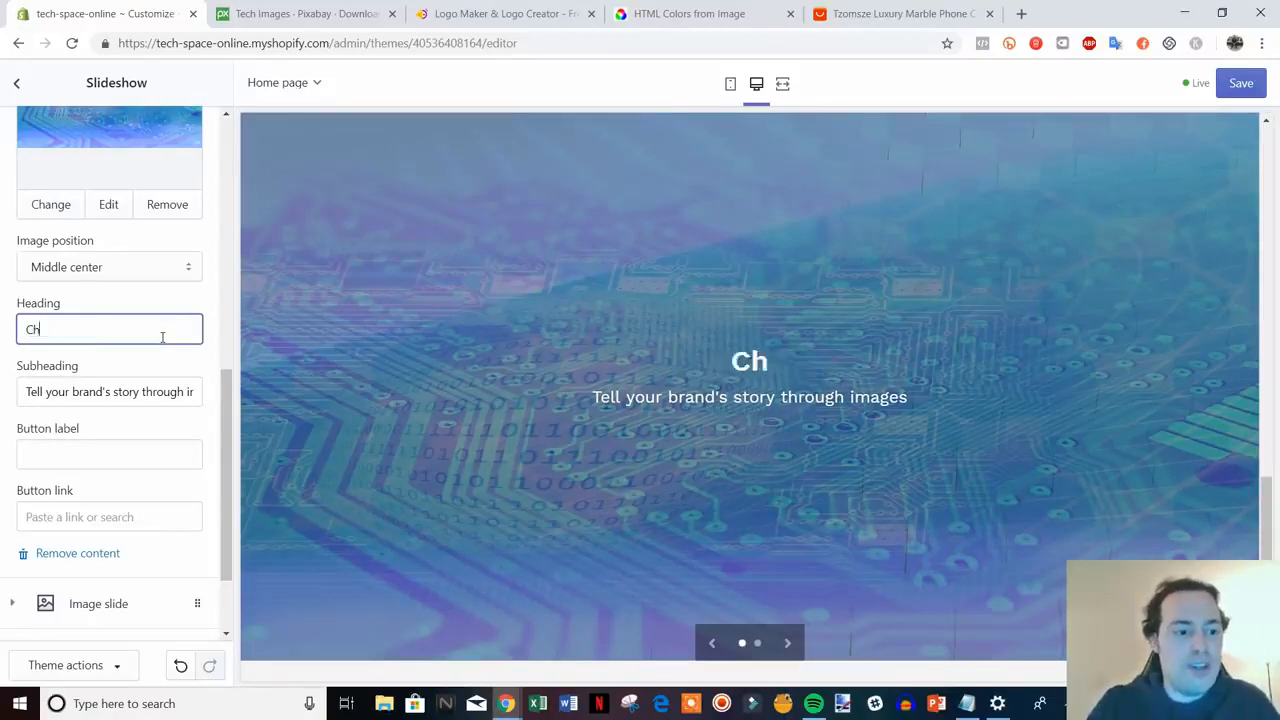
{"action": "type", "text": "eck out our"}
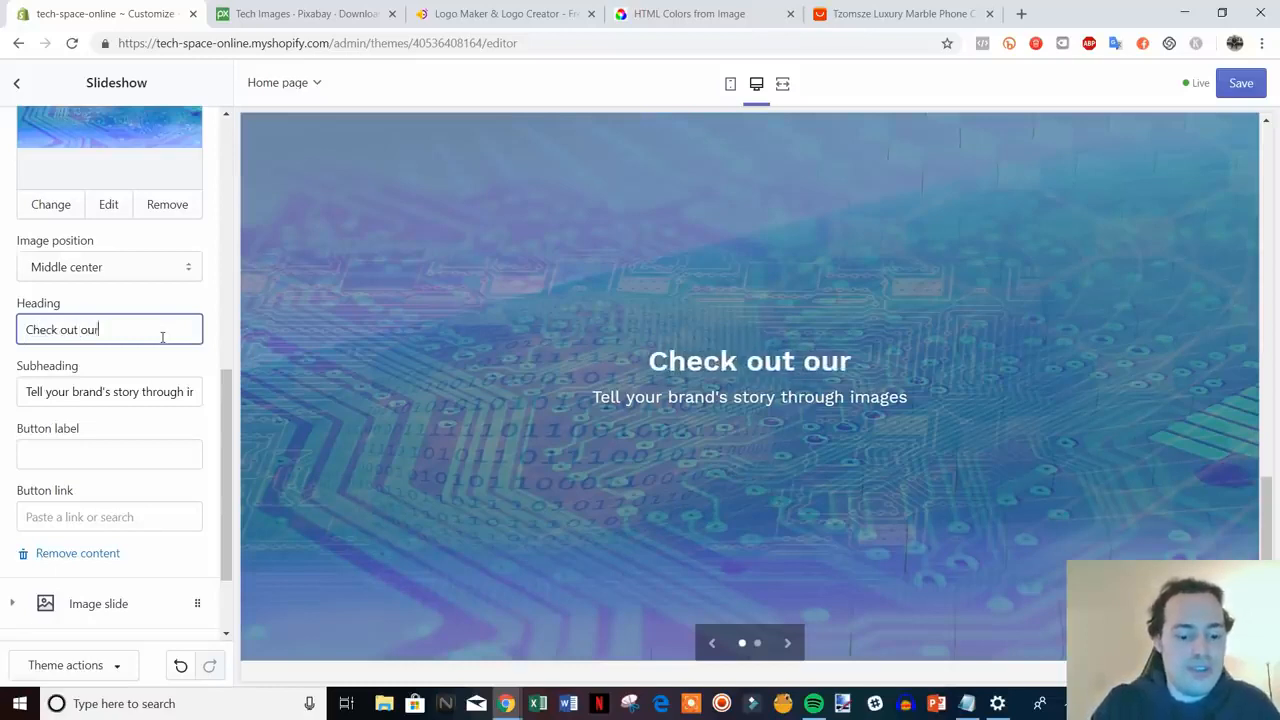
{"action": "type", "text": " seasonal specials"}
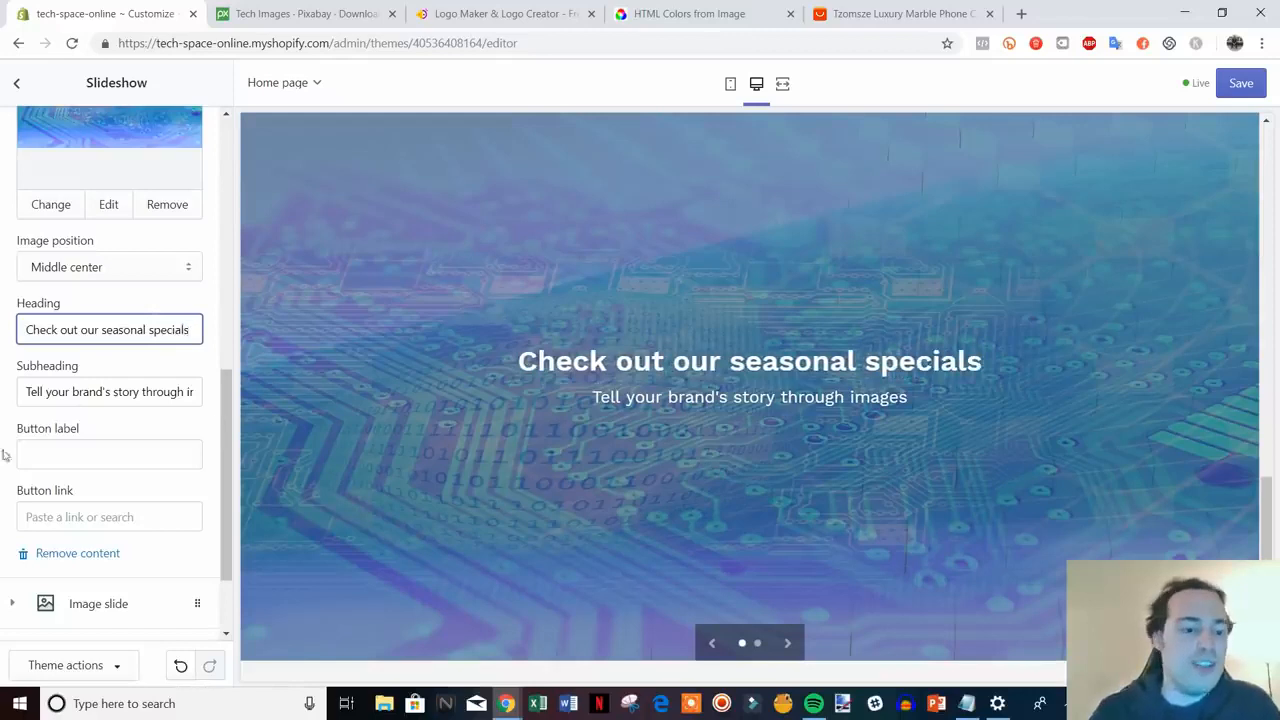
{"action": "left_click_drag", "start_coordinate": [27, 396], "coordinate": [257, 400]}
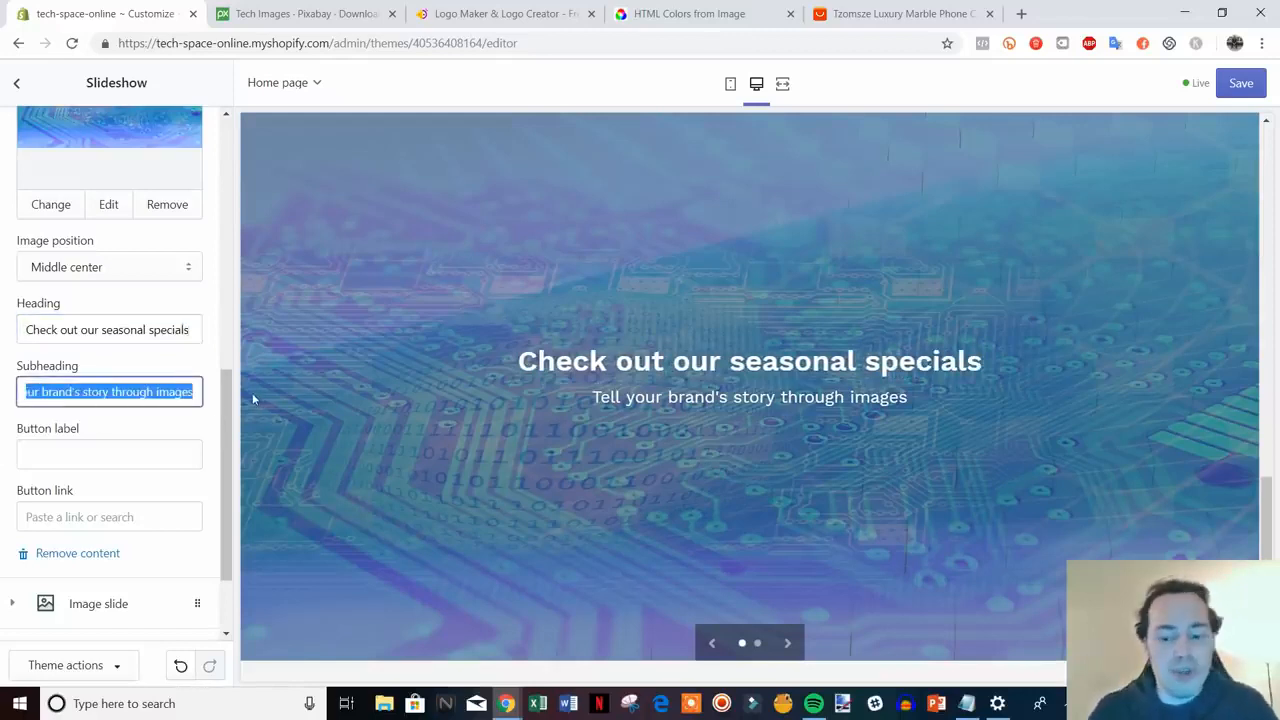
{"action": "key", "text": "BackSpace"}
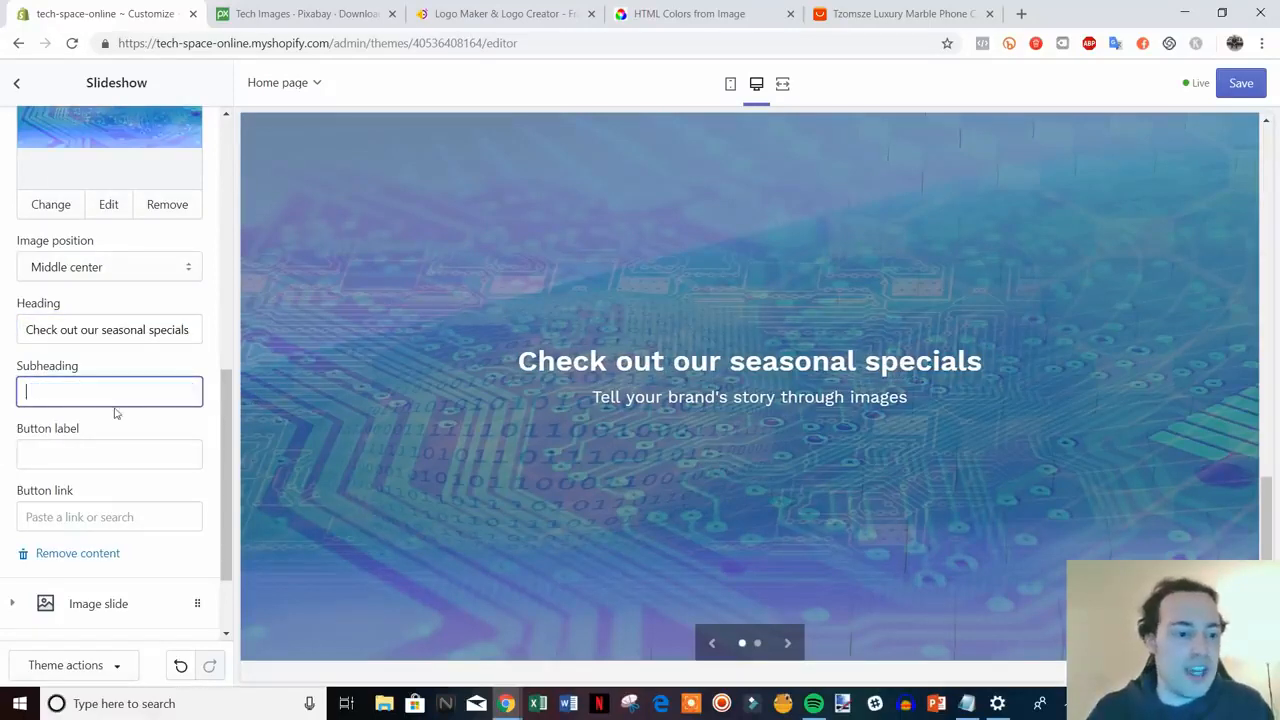
{"action": "left_click", "coordinate": [160, 422]}
- Give the slide a 'Shop Now' button linking to All Collections
{"action": "scroll", "coordinate": [100, 385], "scroll_direction": "down", "scroll_amount": 2}
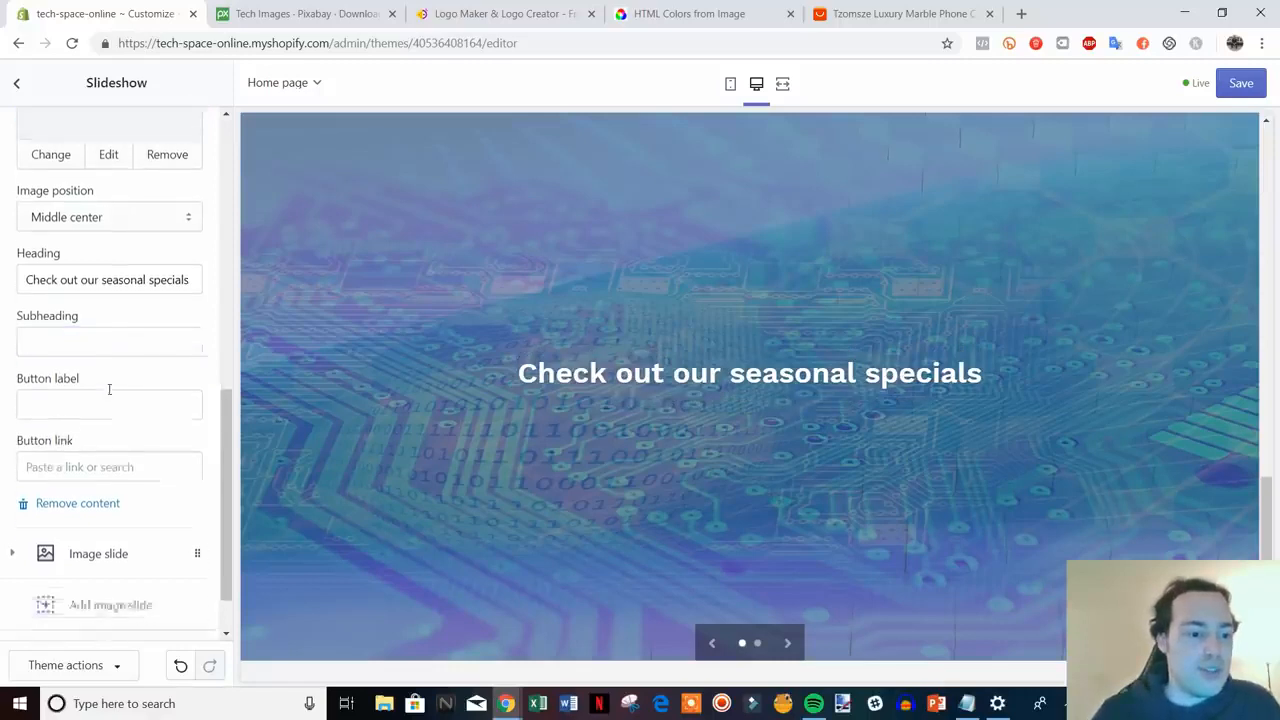
{"action": "left_click", "coordinate": [109, 376]}
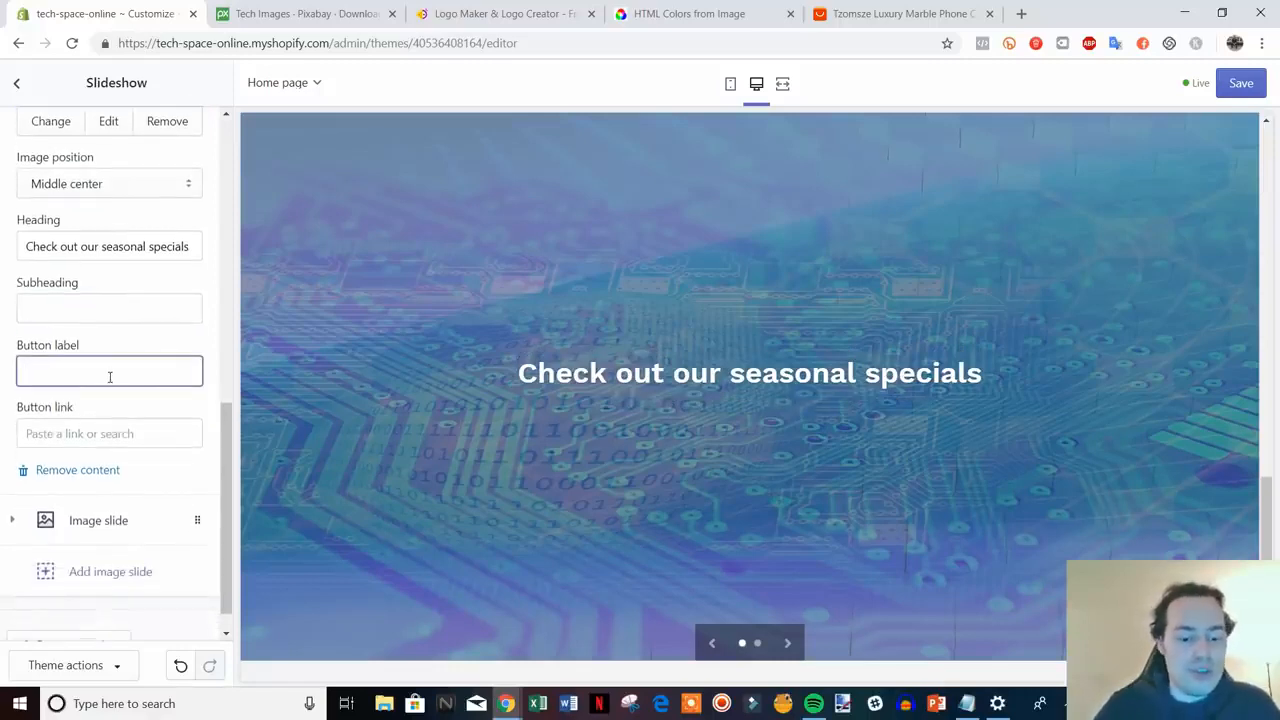
{"action": "type", "text": "Shop Now"}
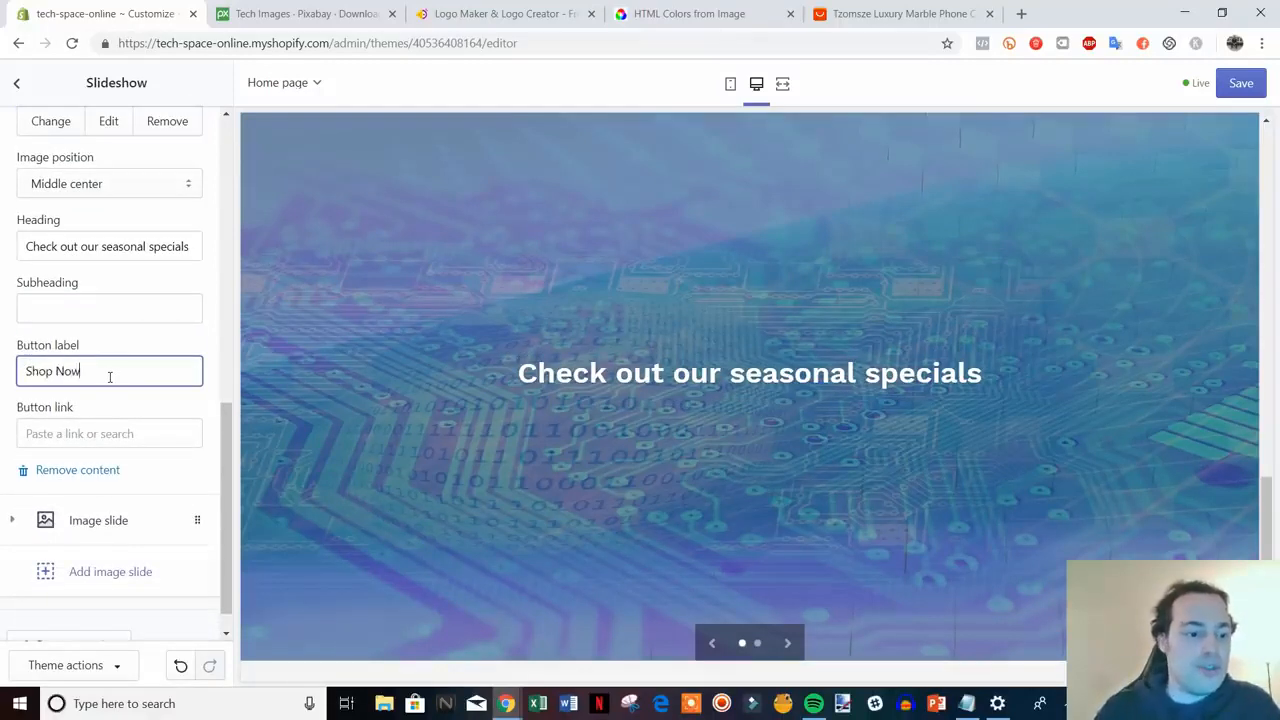
{"action": "left_click", "coordinate": [147, 433]}
{"action": "right_click", "coordinate": [138, 433]}
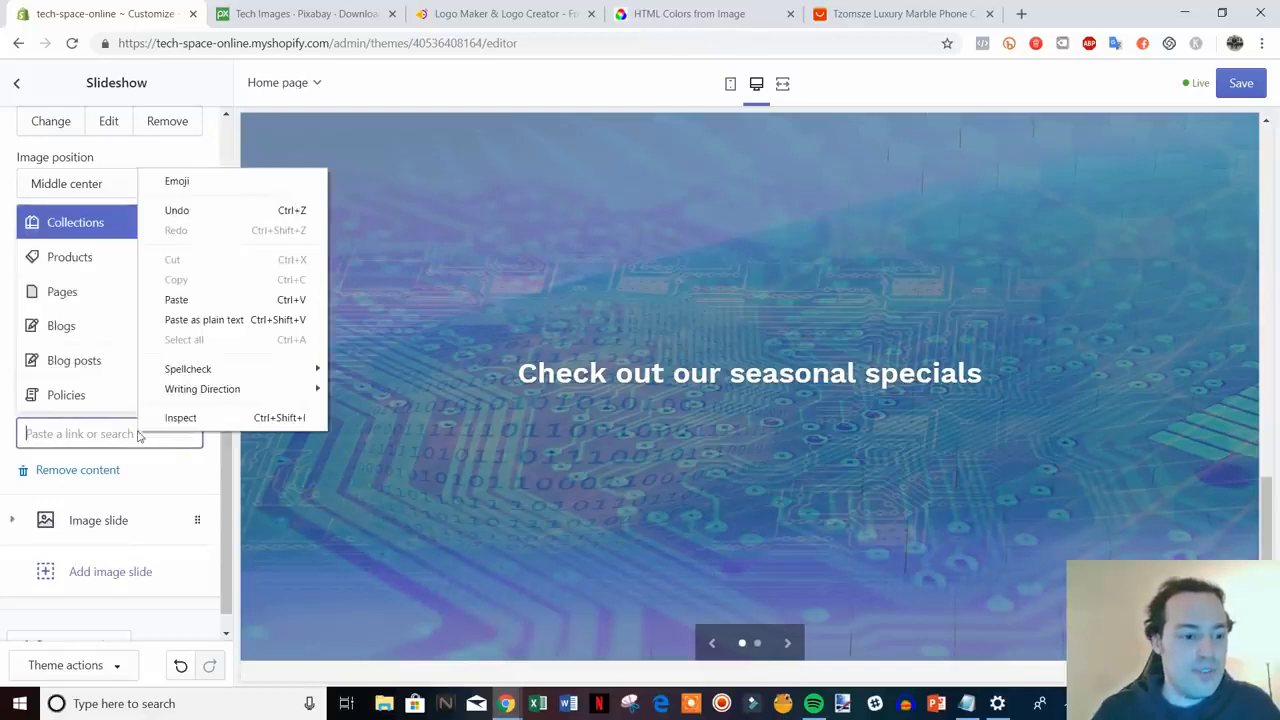
{"action": "left_click", "coordinate": [180, 478]}
{"action": "left_click", "coordinate": [108, 431]}
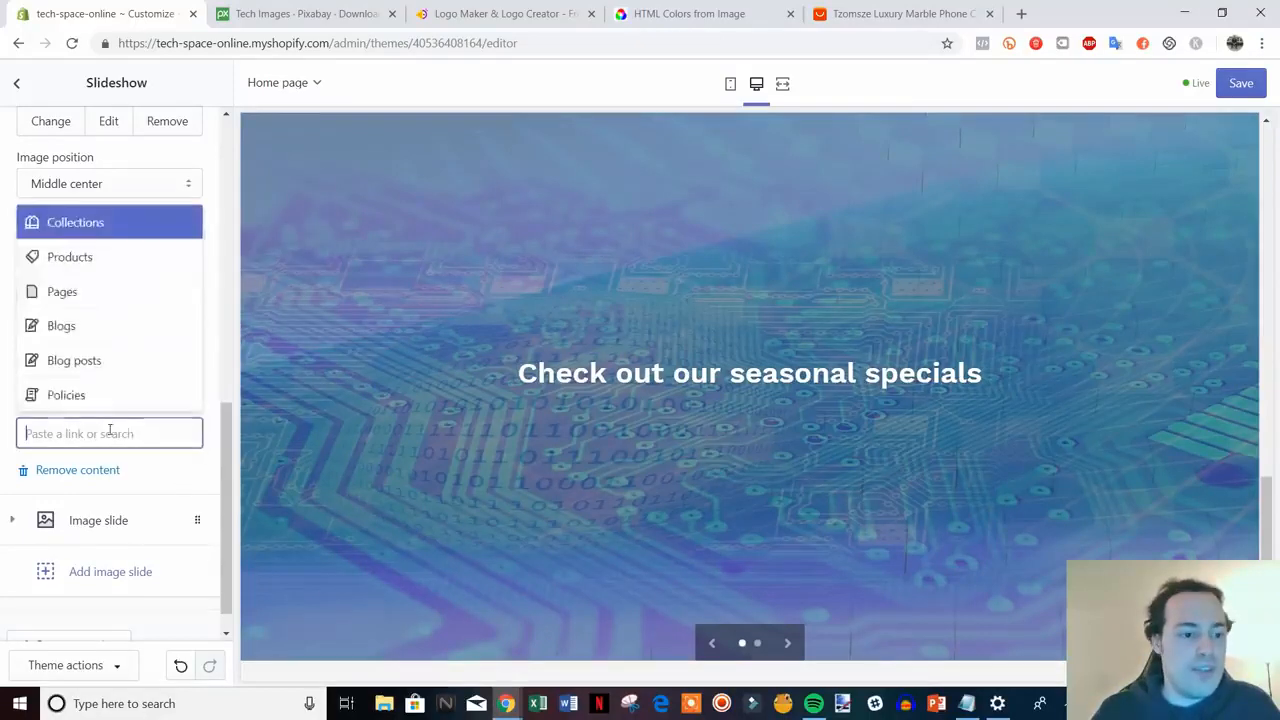
{"action": "left_click", "coordinate": [97, 222]}
{"action": "left_click", "coordinate": [133, 362]}
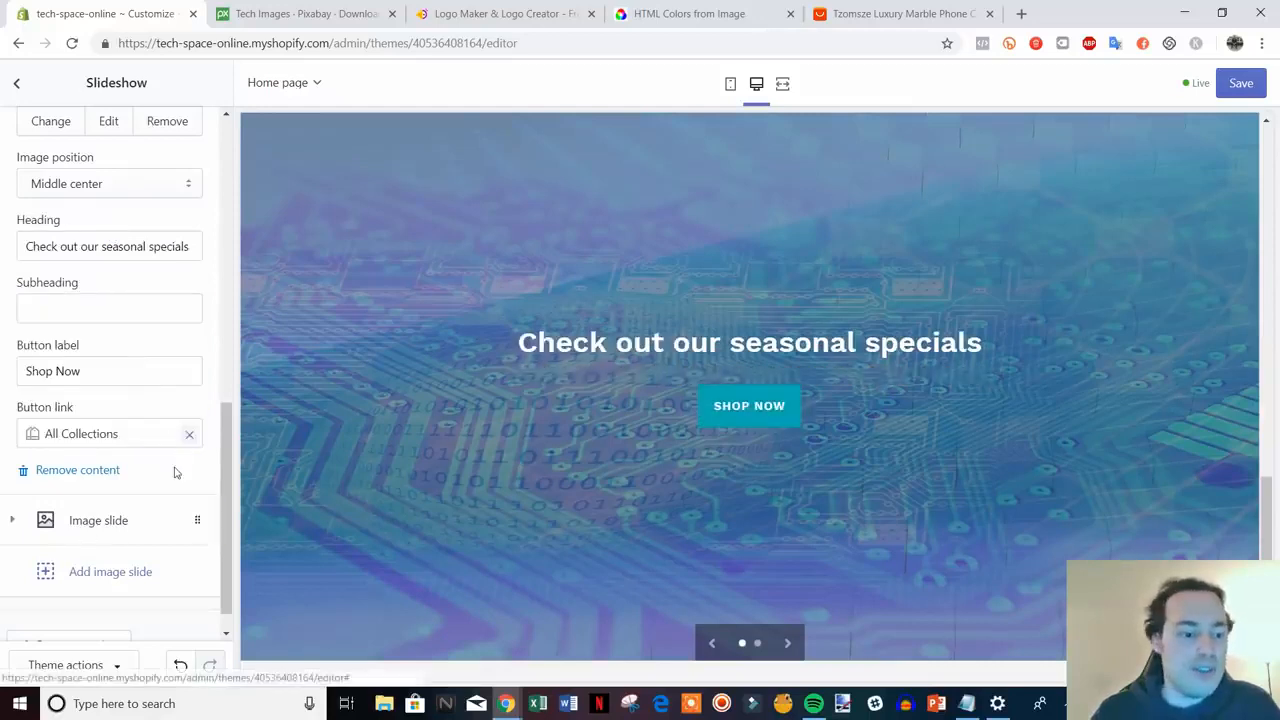
{"action": "scroll", "coordinate": [190, 478], "scroll_direction": "down", "scroll_amount": 1}
{"action": "left_click_drag", "start_coordinate": [226, 538], "coordinate": [234, 566]}
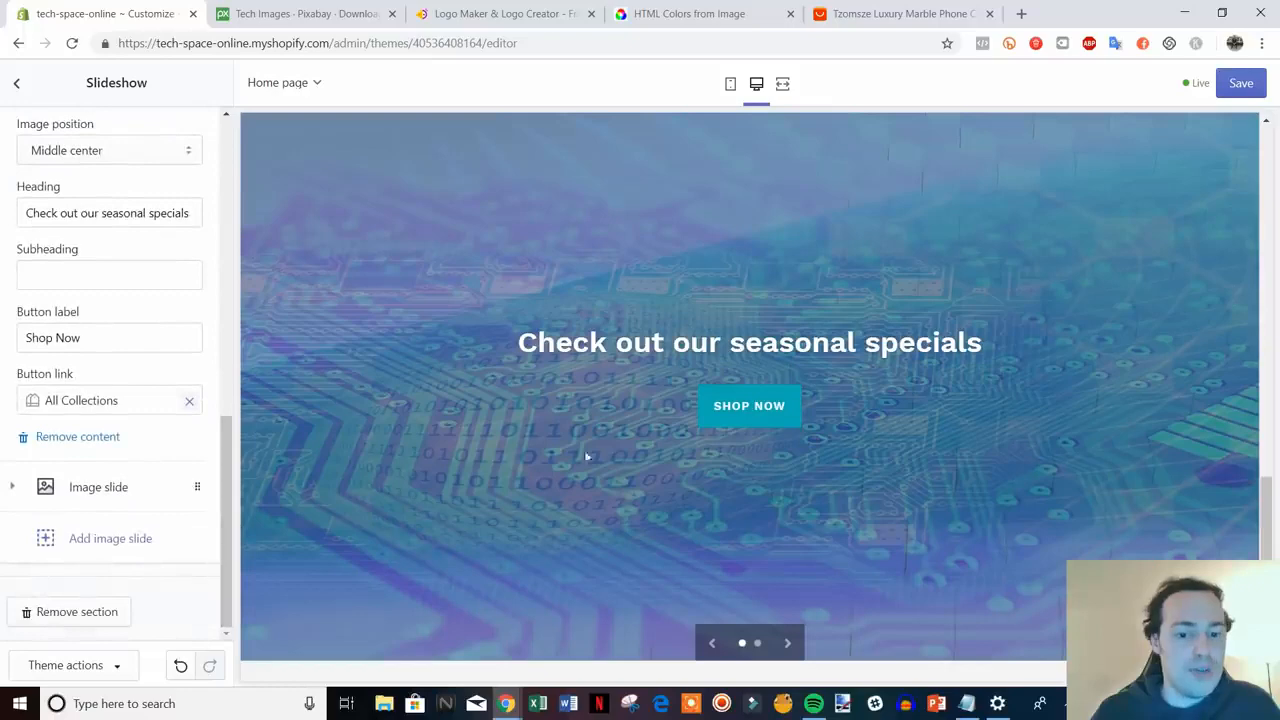
- Delete the placeholder second Image slide block from the slideshow
{"action": "left_click", "coordinate": [108, 490]}
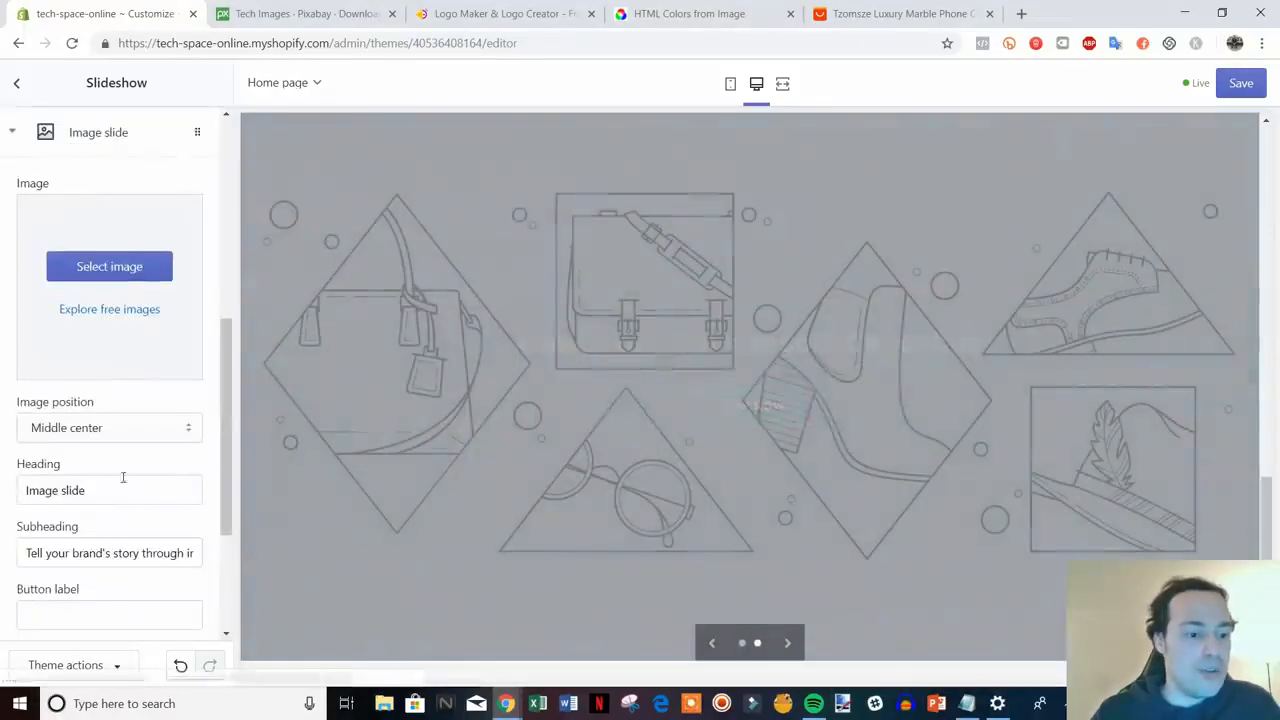
{"action": "scroll", "coordinate": [137, 397], "scroll_direction": "down", "scroll_amount": 4}
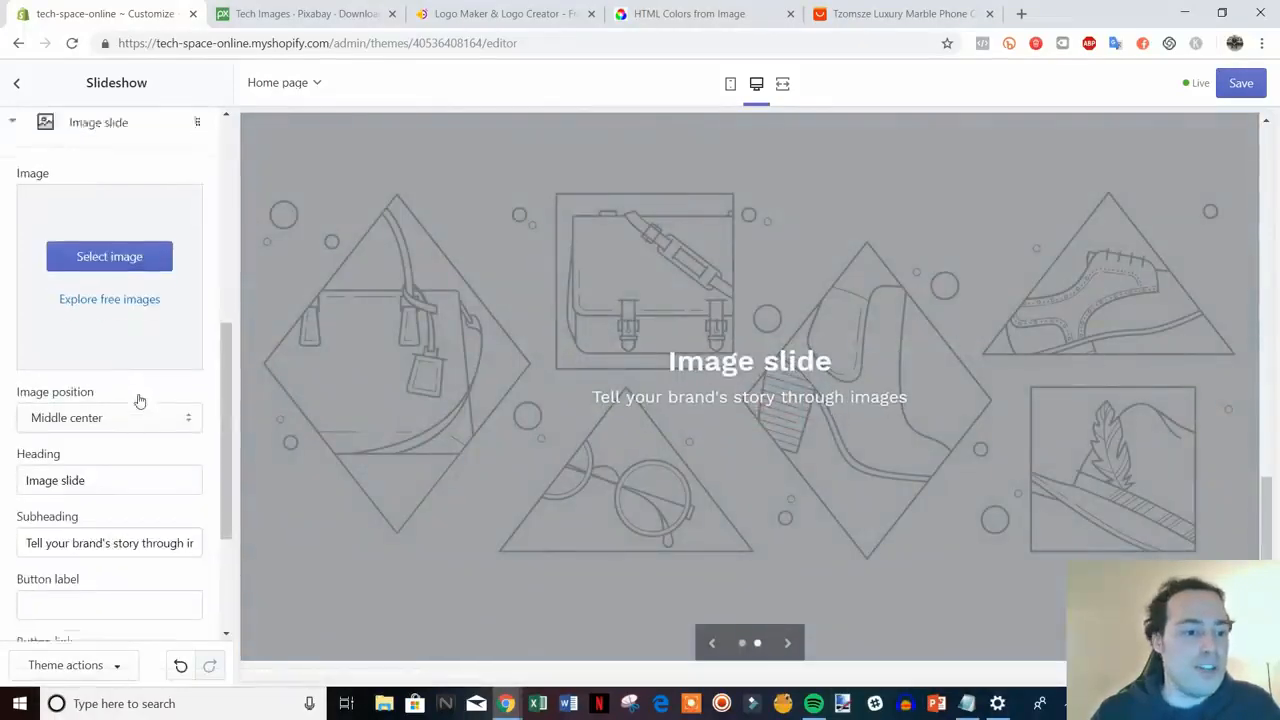
{"action": "scroll", "coordinate": [969, 444], "scroll_direction": "up", "scroll_amount": 3}
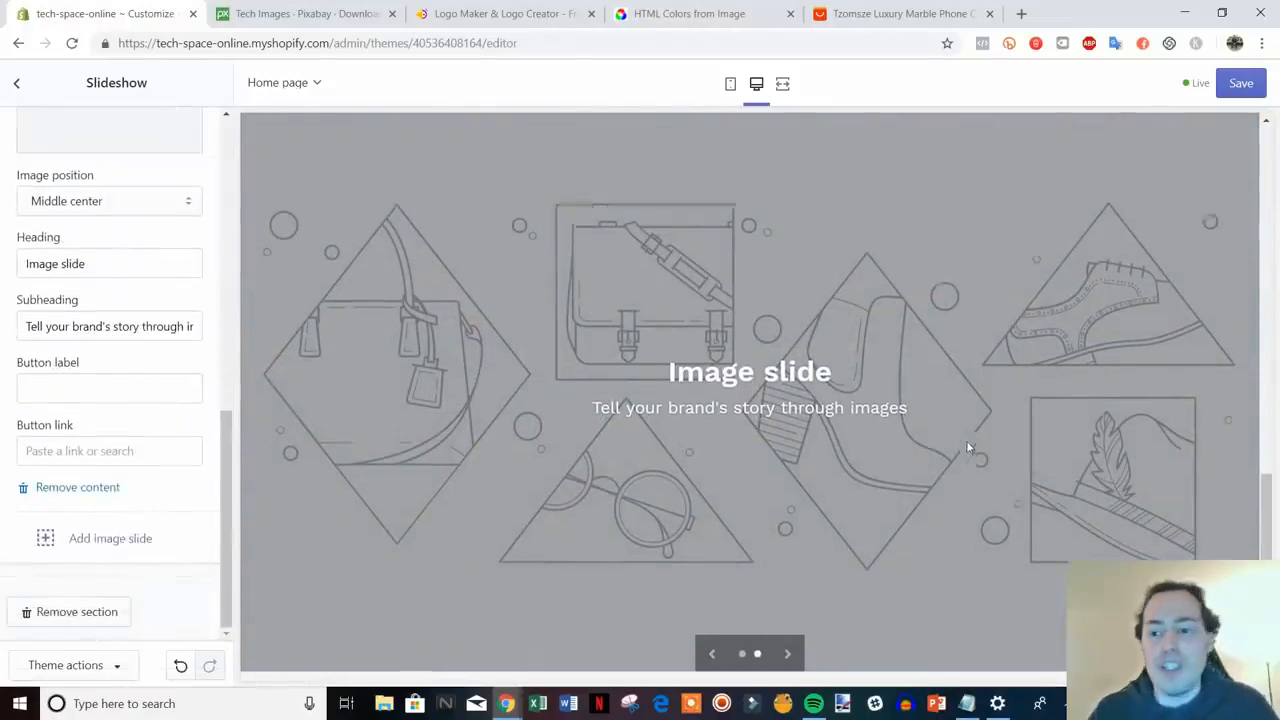
{"action": "scroll", "coordinate": [967, 443], "scroll_direction": "down", "scroll_amount": 4}
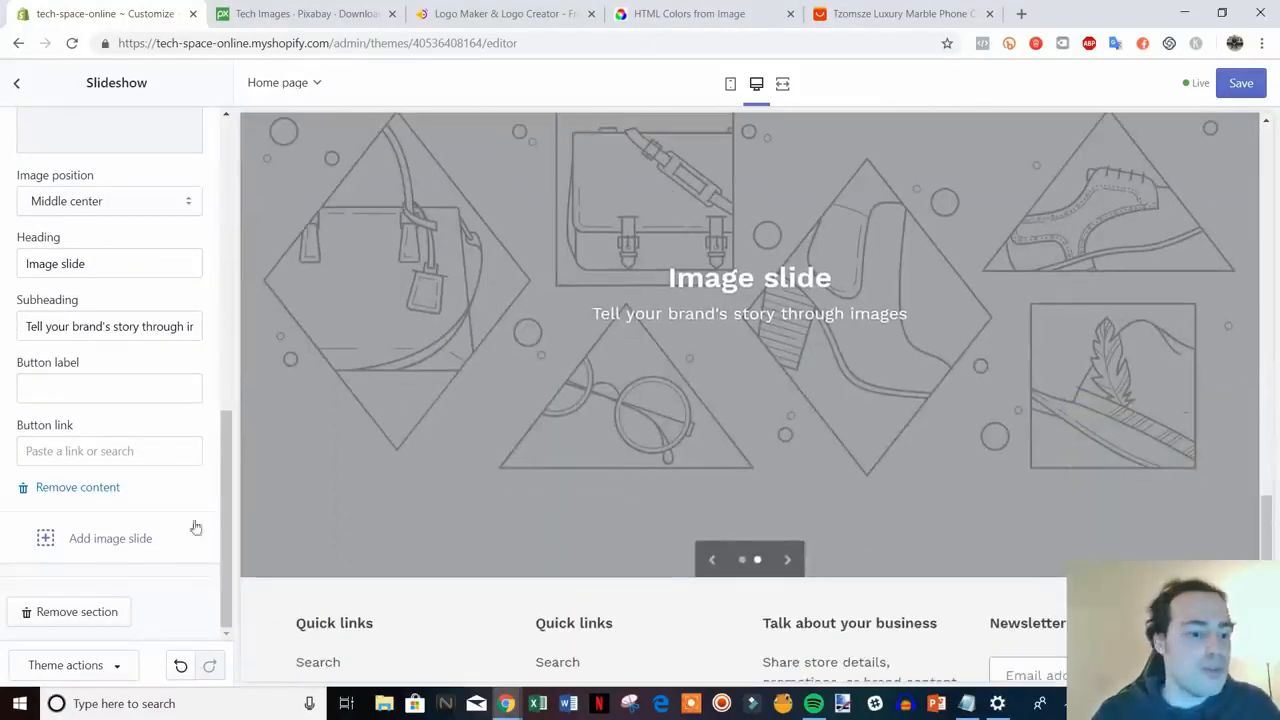
{"action": "left_click", "coordinate": [80, 488]}
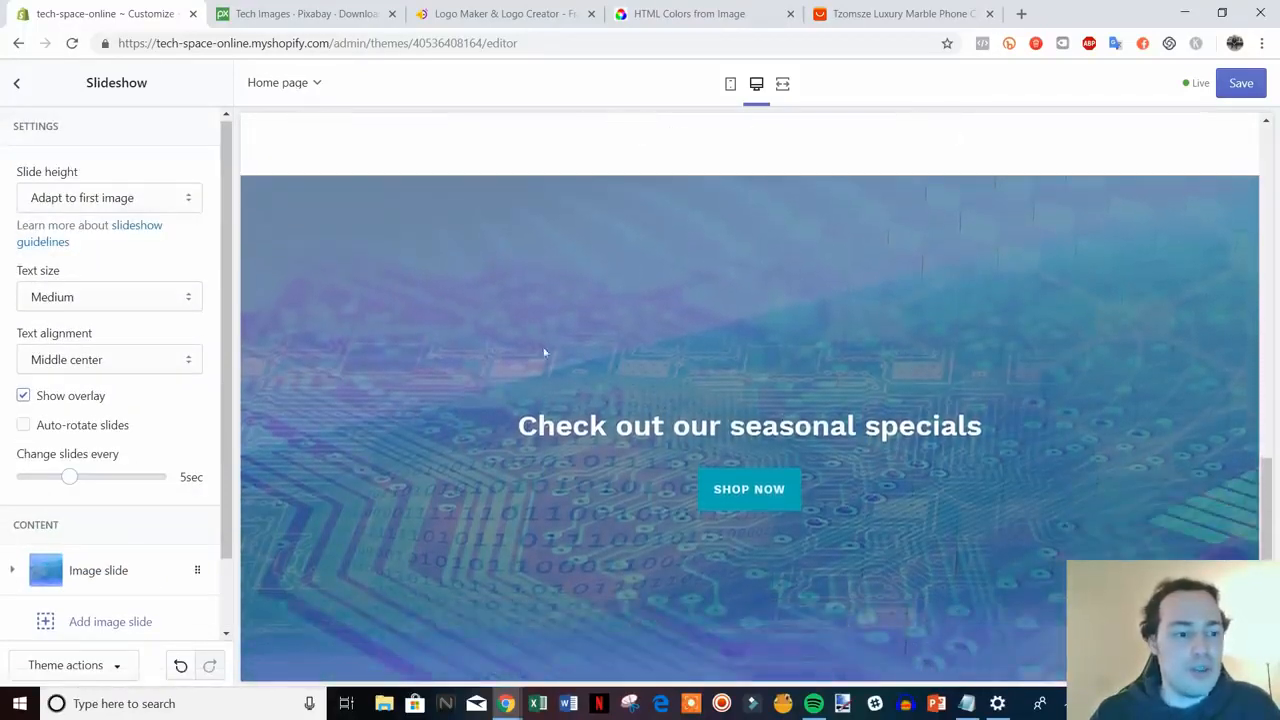
{"action": "scroll", "coordinate": [146, 423], "scroll_direction": "down", "scroll_amount": 1}
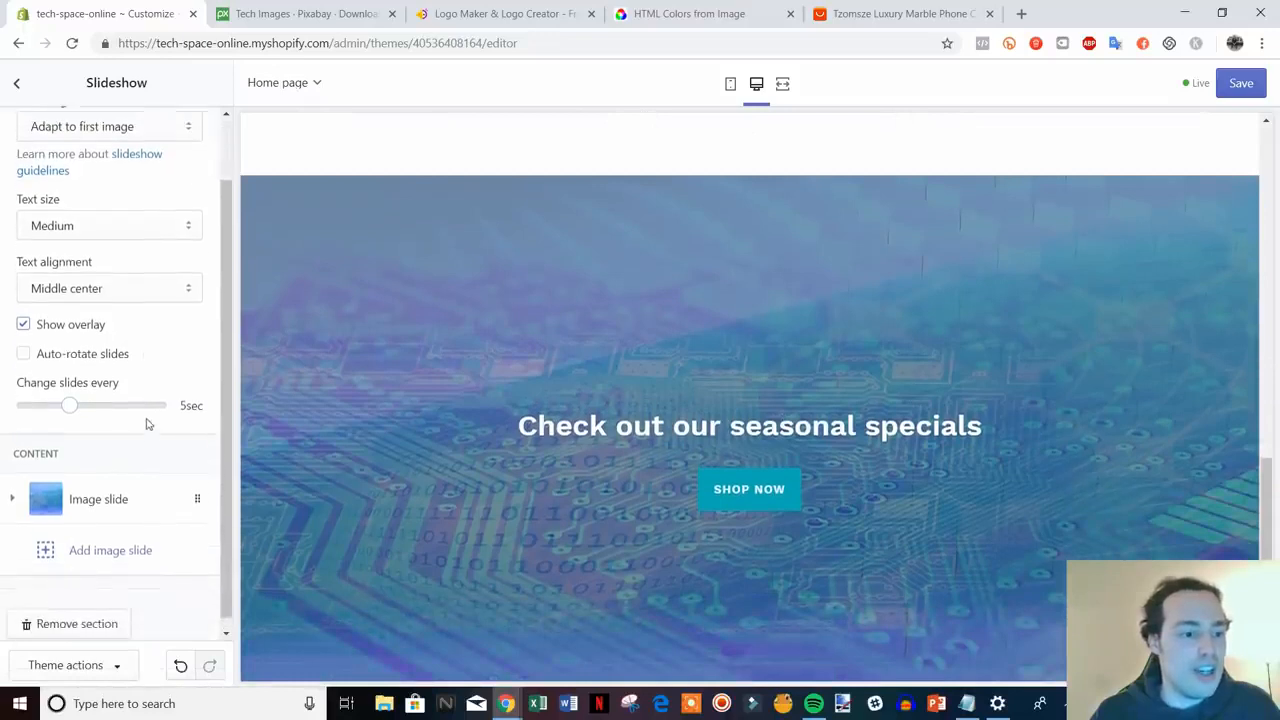
{"action": "scroll", "coordinate": [110, 380], "scroll_direction": "up", "scroll_amount": 1}
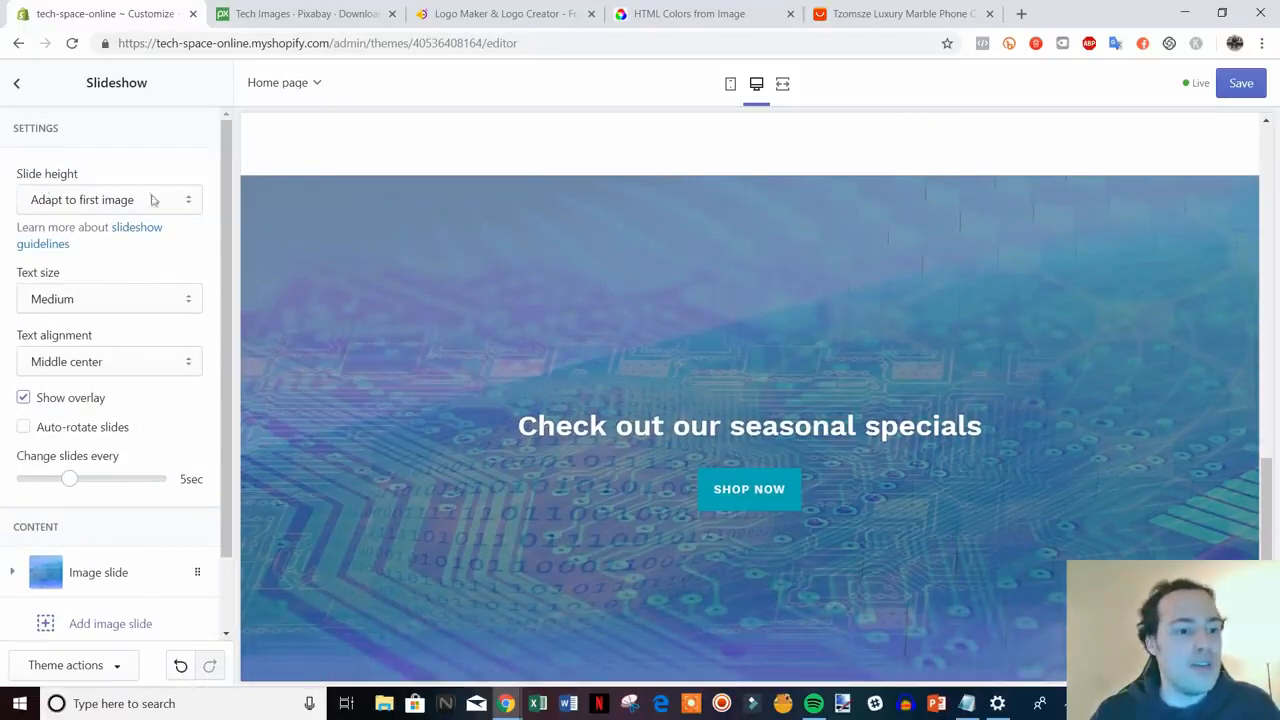
- Set the slideshow height to Small and keep the slide text size at Medium
{"action": "left_click", "coordinate": [197, 207]}
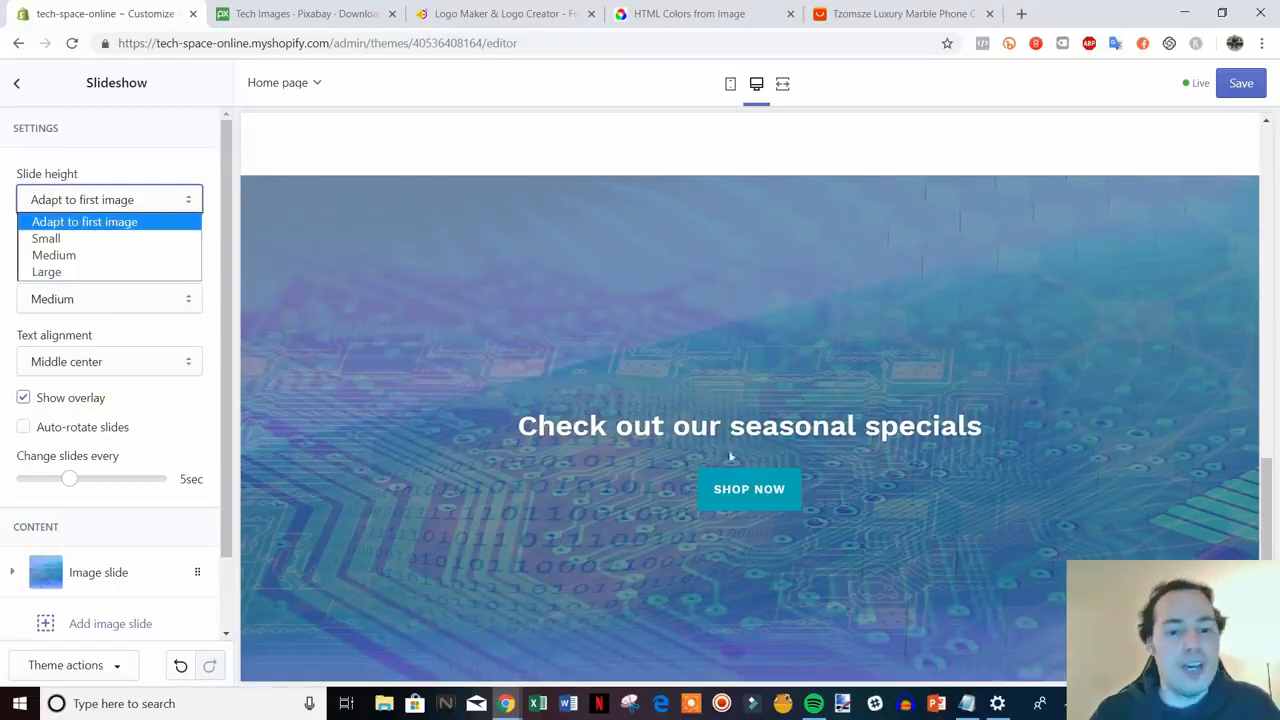
{"action": "left_click", "coordinate": [210, 234]}
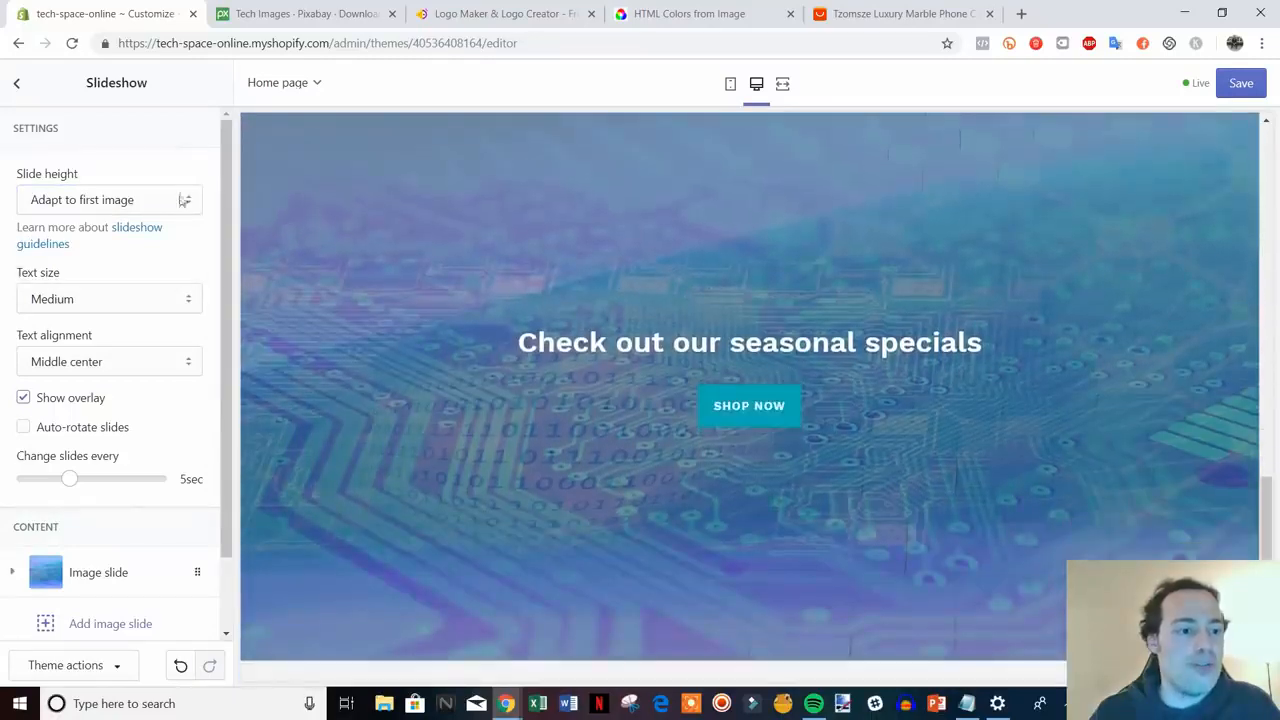
{"action": "left_click", "coordinate": [184, 201]}
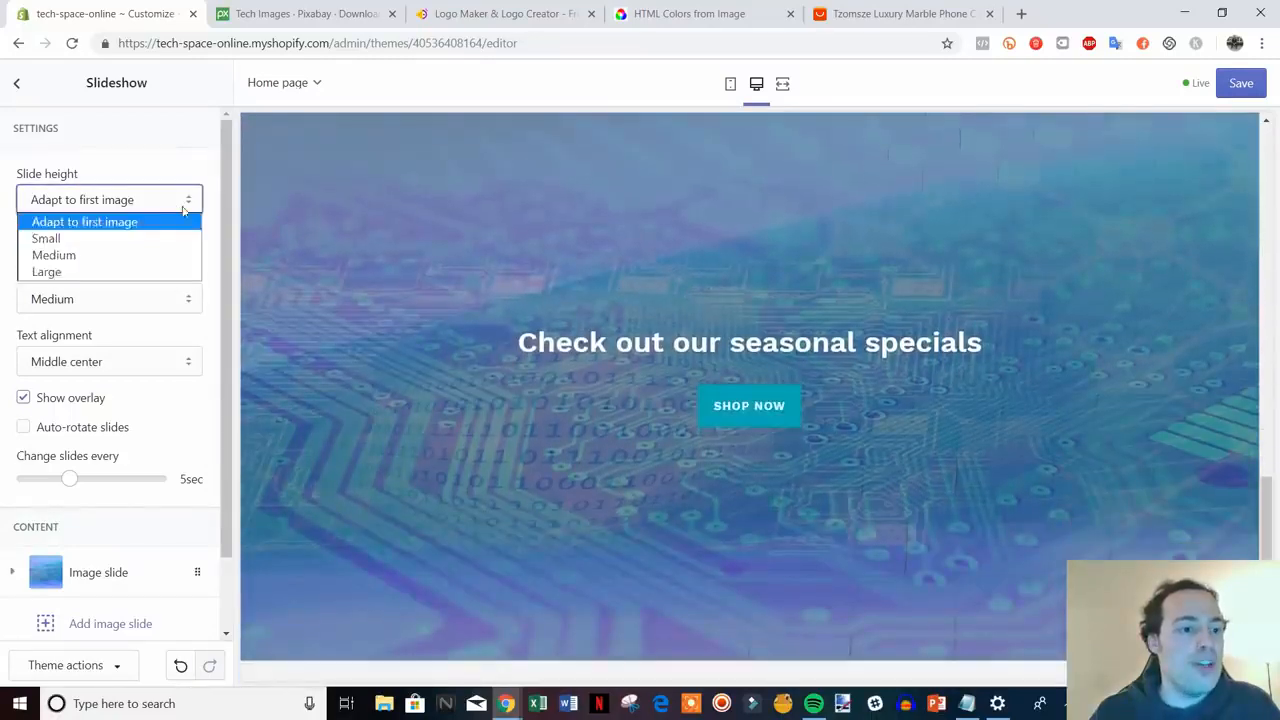
{"action": "left_click", "coordinate": [148, 256]}
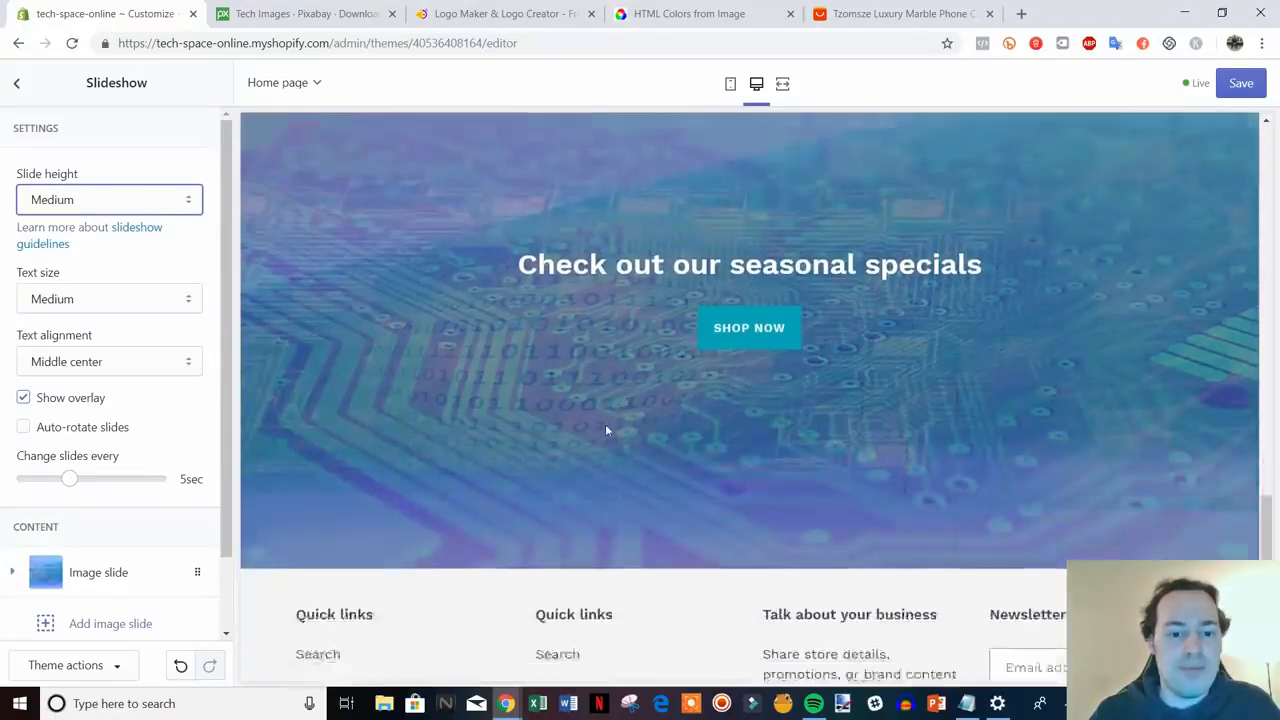
{"action": "left_click", "coordinate": [172, 205]}
{"action": "left_click", "coordinate": [148, 236]}
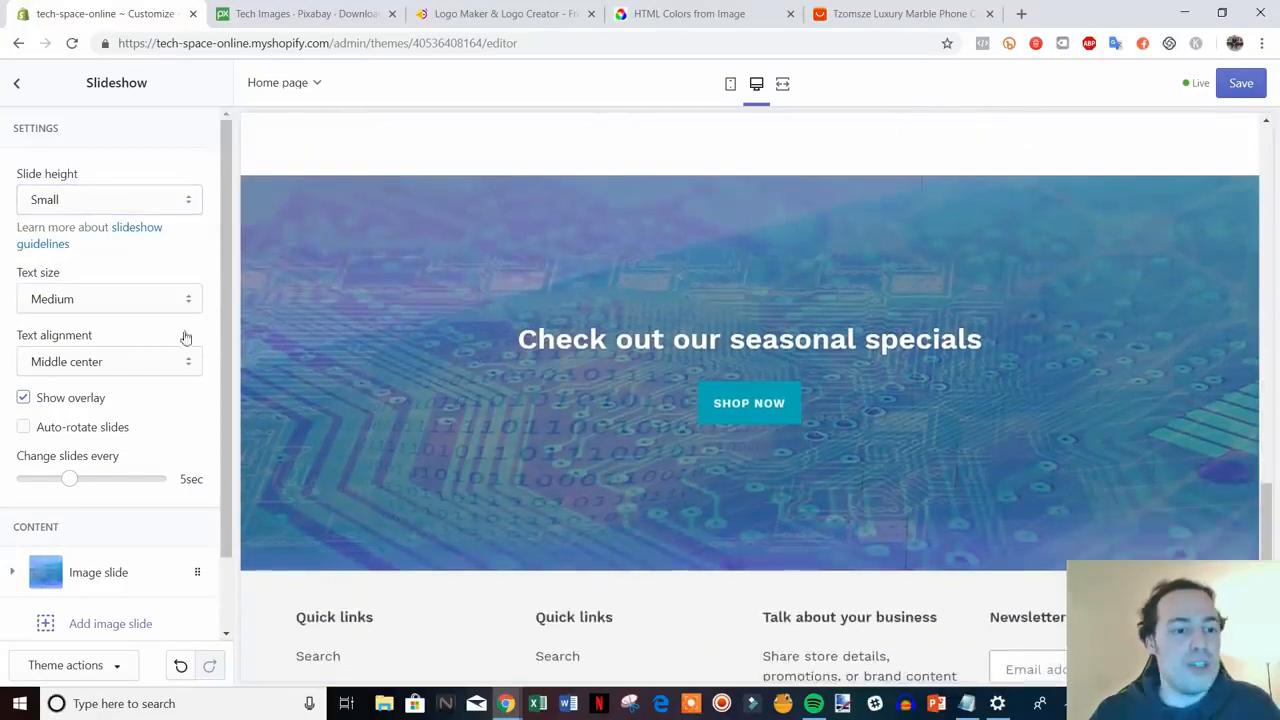
{"action": "left_click", "coordinate": [189, 306]}
{"action": "left_click", "coordinate": [172, 337]}
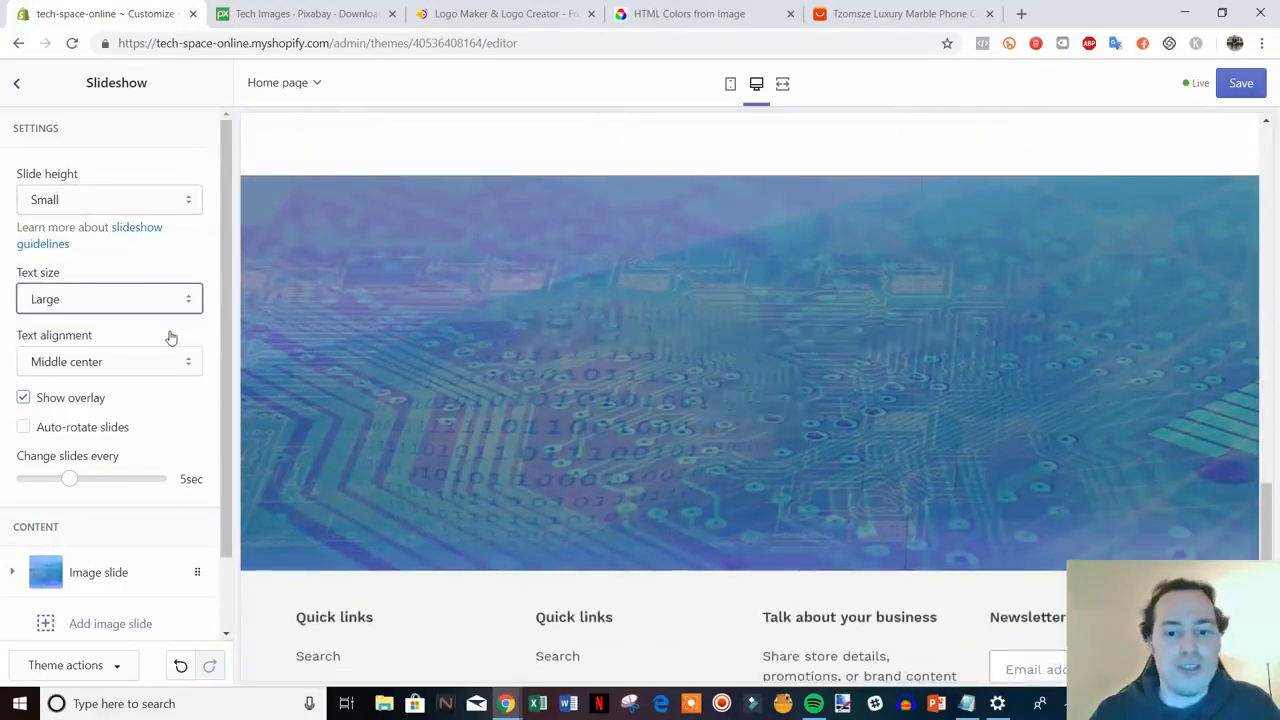
{"action": "left_click", "coordinate": [192, 298]}
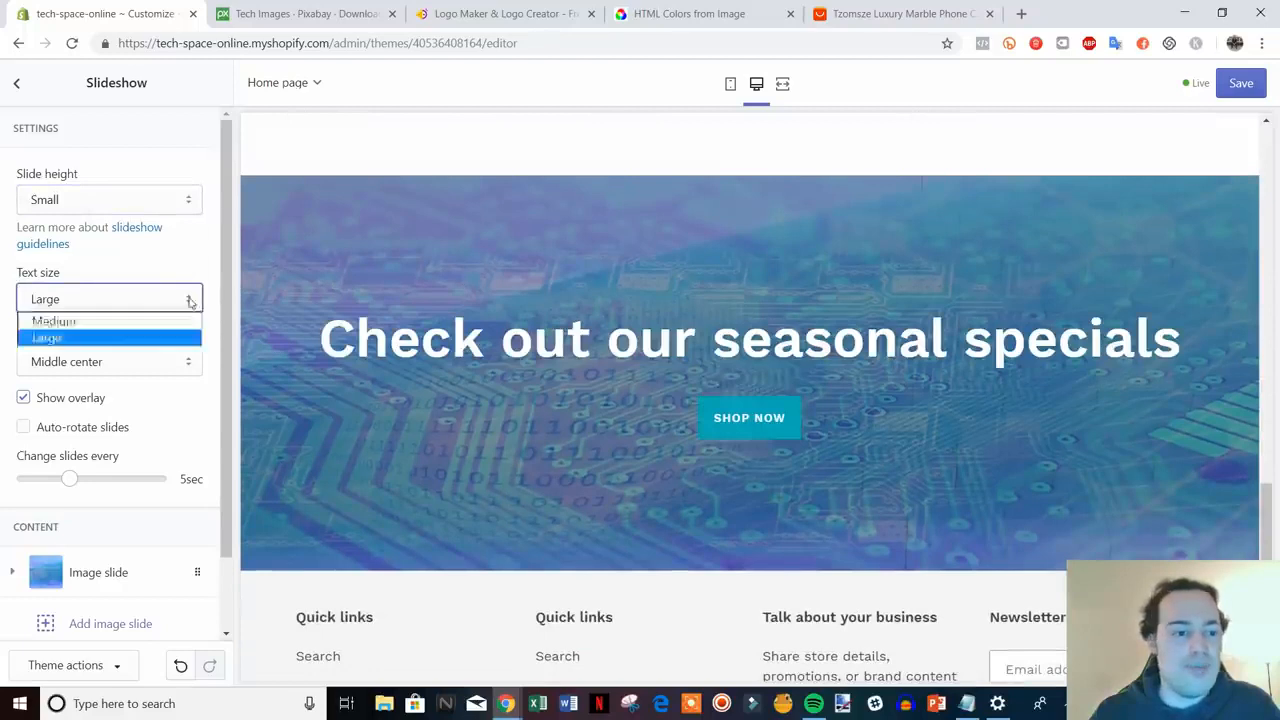
{"action": "left_click", "coordinate": [166, 321]}
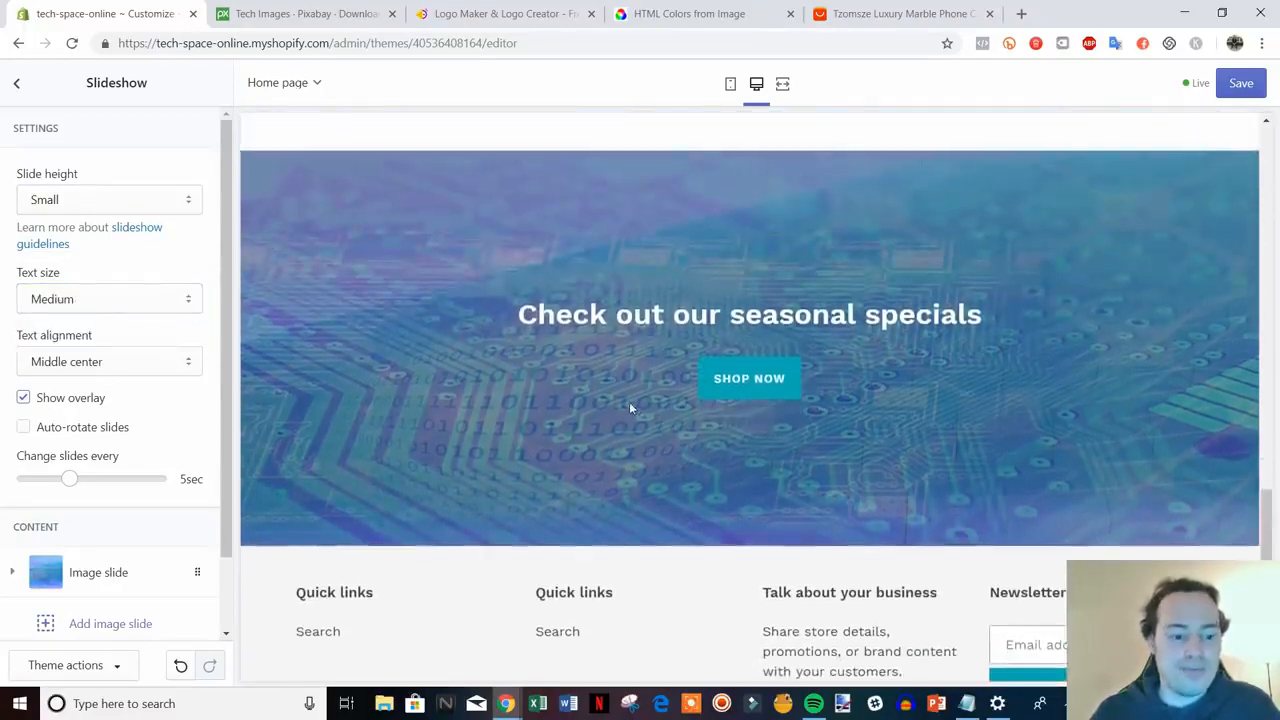
- Save the homepage slideshow changes
{"action": "scroll", "coordinate": [925, 433], "scroll_direction": "up", "scroll_amount": 15}
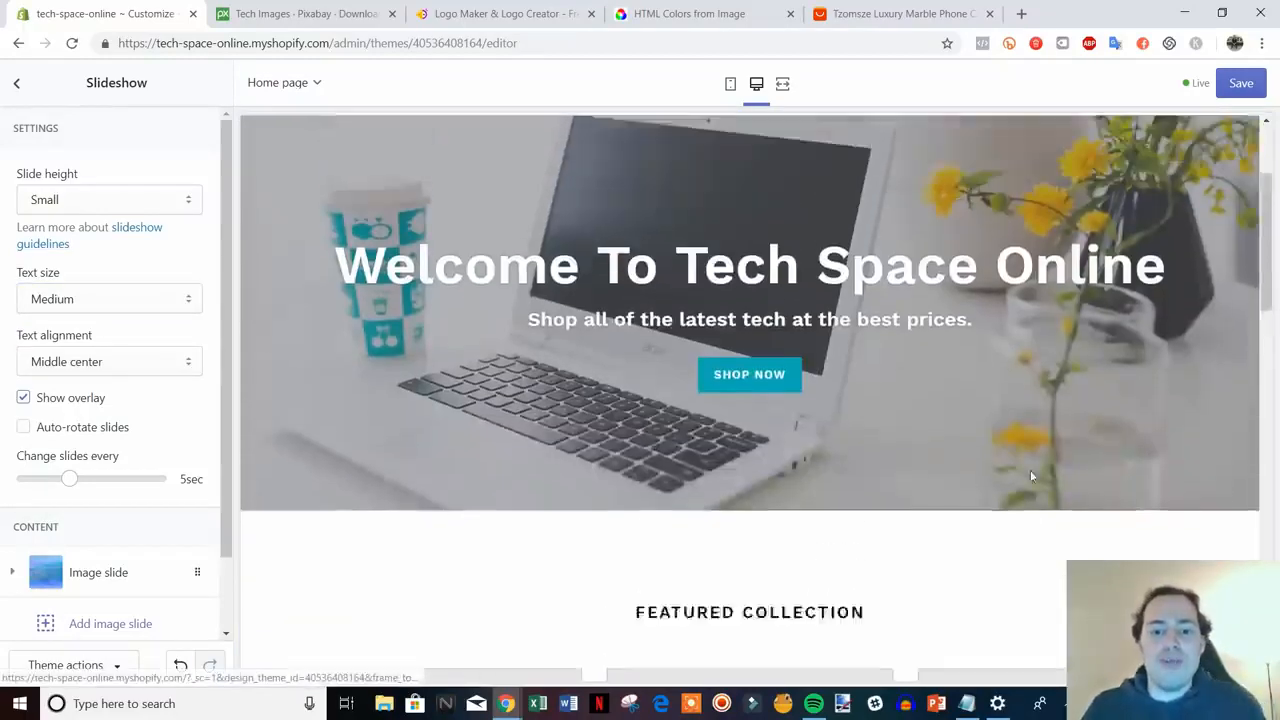
{"action": "scroll", "coordinate": [1008, 462], "scroll_direction": "down", "scroll_amount": 15}
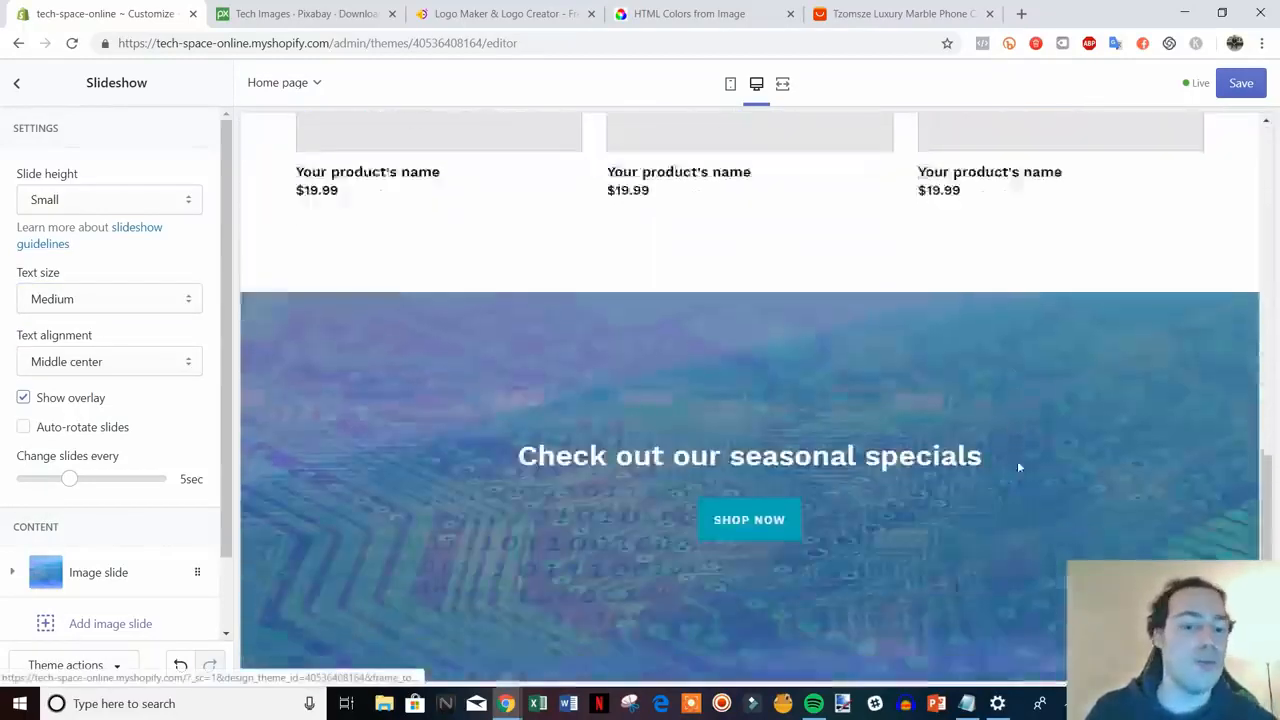
{"action": "scroll", "coordinate": [998, 467], "scroll_direction": "up", "scroll_amount": 3}
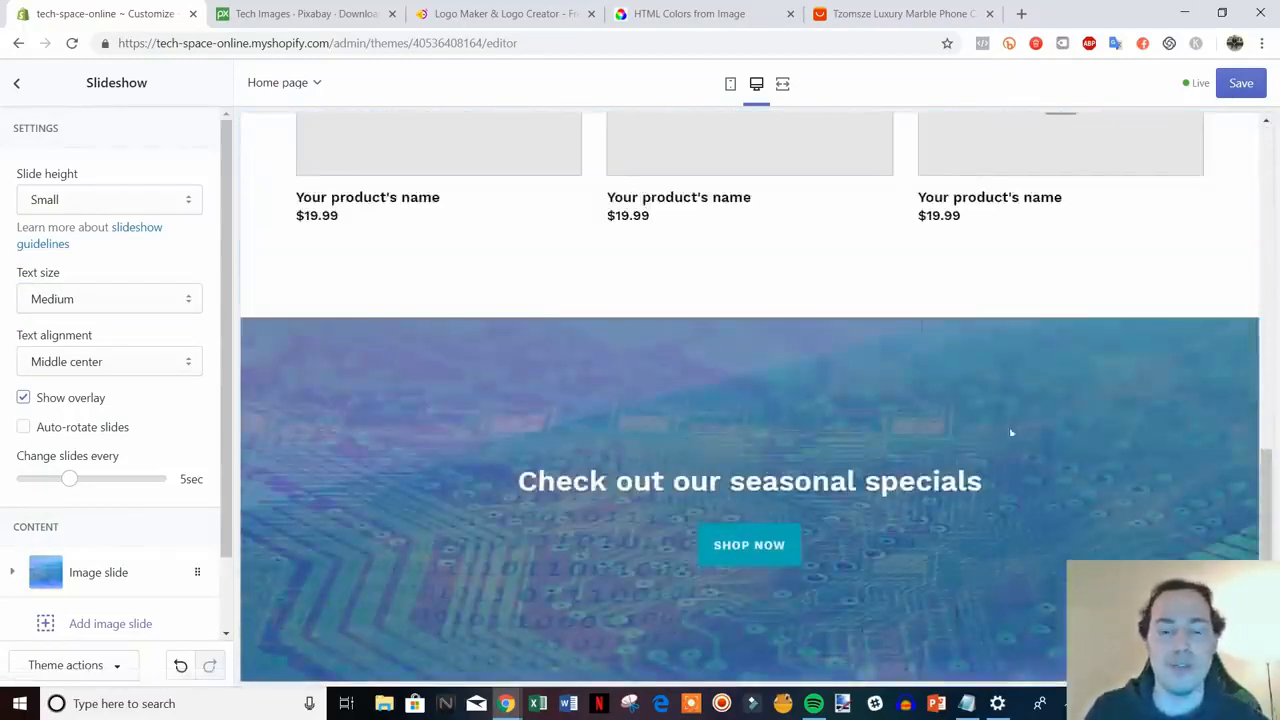
{"action": "scroll", "coordinate": [991, 477], "scroll_direction": "up", "scroll_amount": 3}
{"action": "scroll", "coordinate": [991, 477], "scroll_direction": "up", "scroll_amount": 2}
{"action": "scroll", "coordinate": [908, 417], "scroll_direction": "up", "scroll_amount": 3}
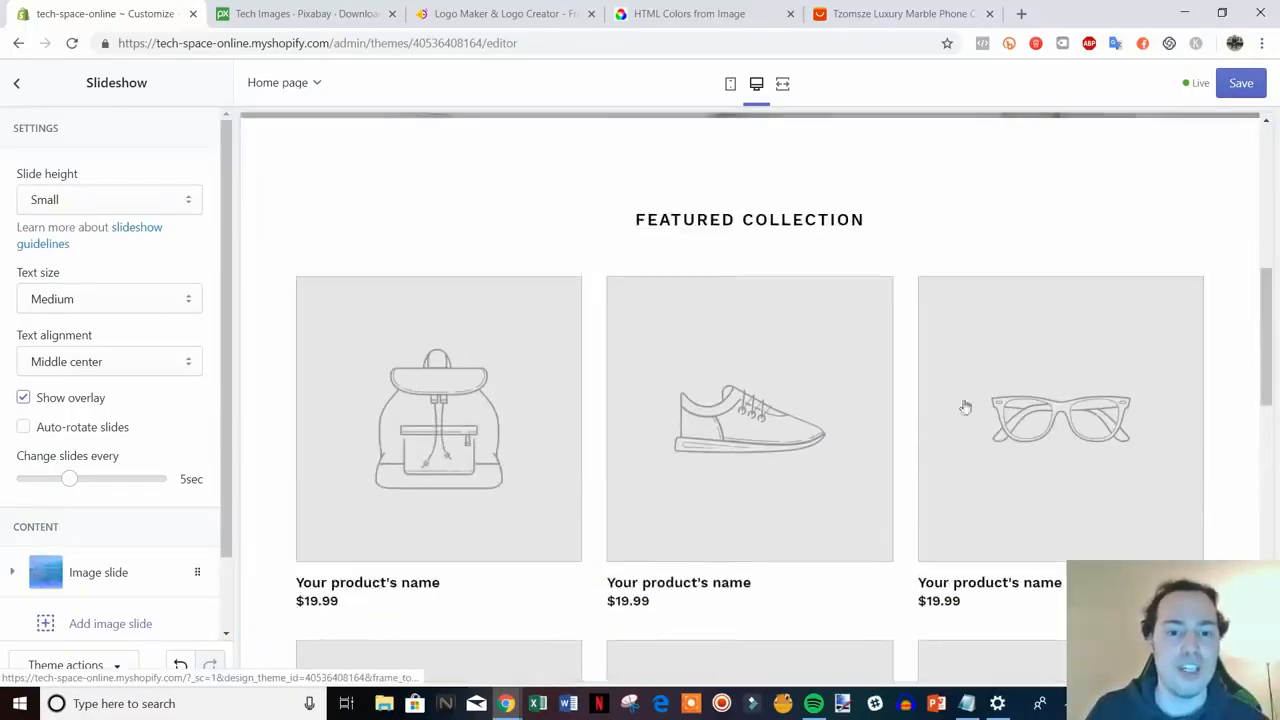
{"action": "scroll", "coordinate": [709, 454], "scroll_direction": "down", "scroll_amount": 2}
{"action": "left_click", "coordinate": [1238, 92]}
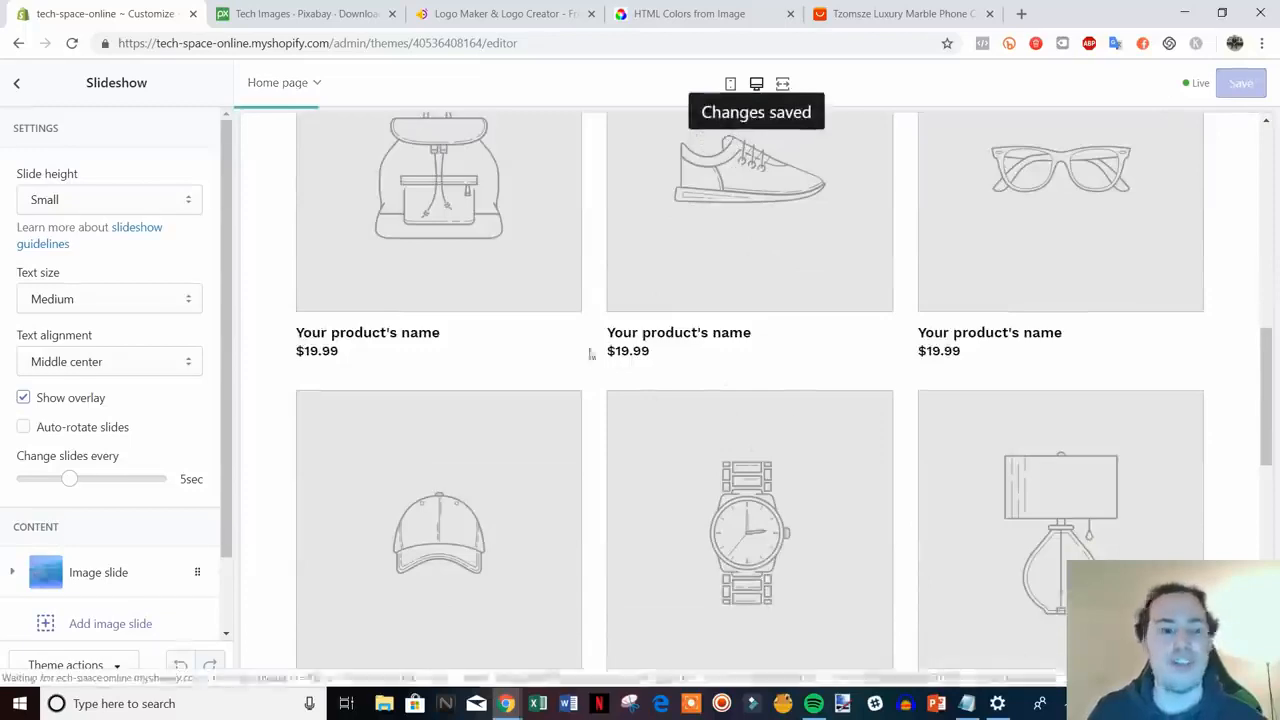
{"action": "scroll", "coordinate": [645, 340], "scroll_direction": "down", "scroll_amount": 4}
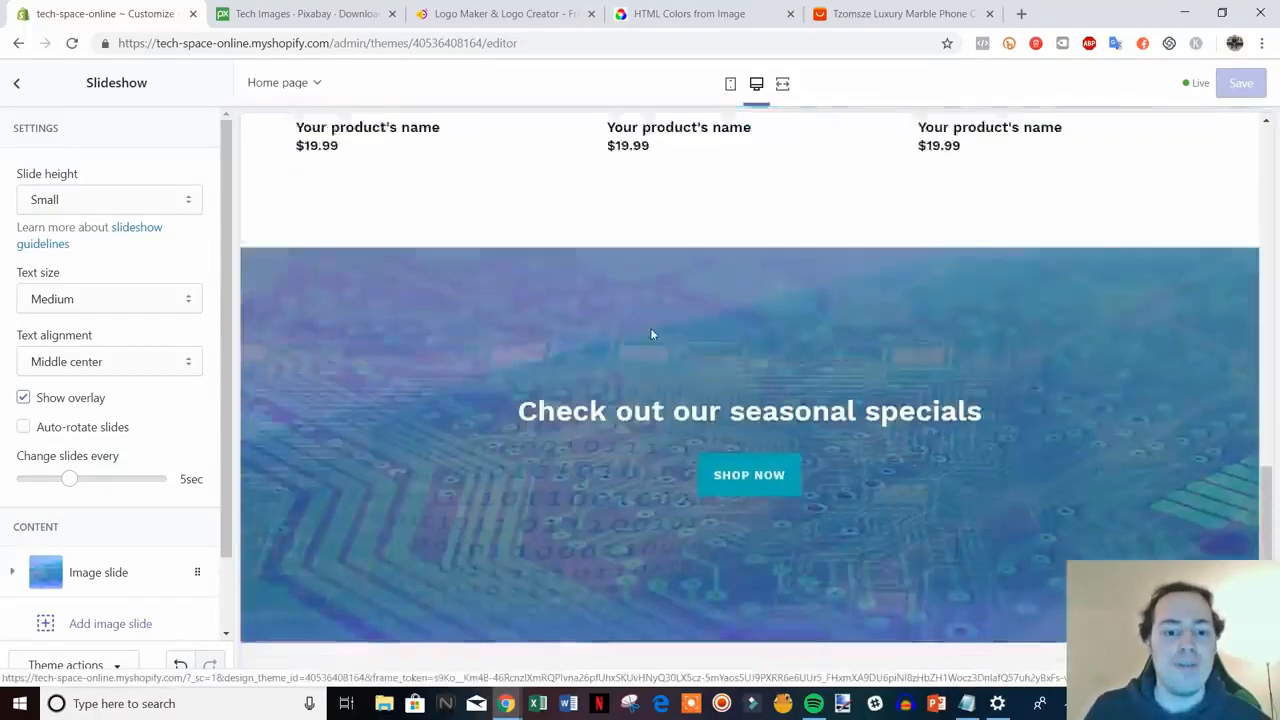
- Enable payment icons in the Footer and set its text colour to black #000000
{"action": "left_click", "coordinate": [18, 86]}
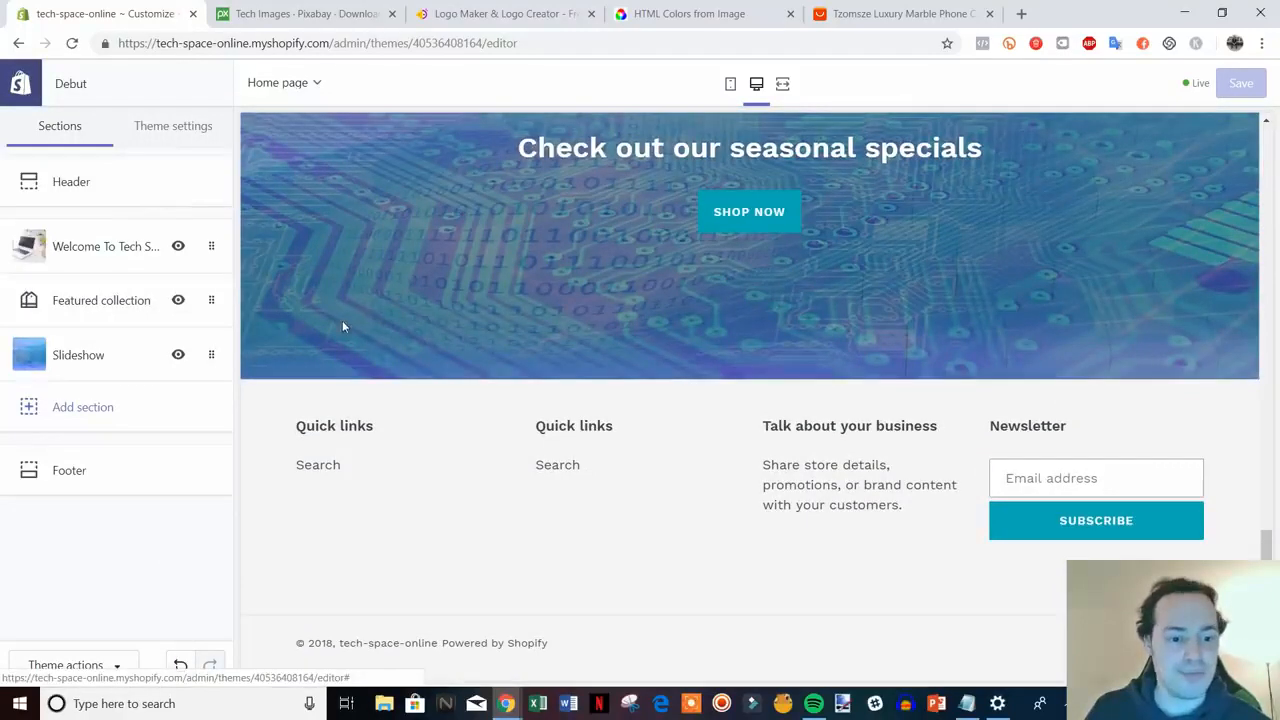
{"action": "left_click", "coordinate": [111, 479]}
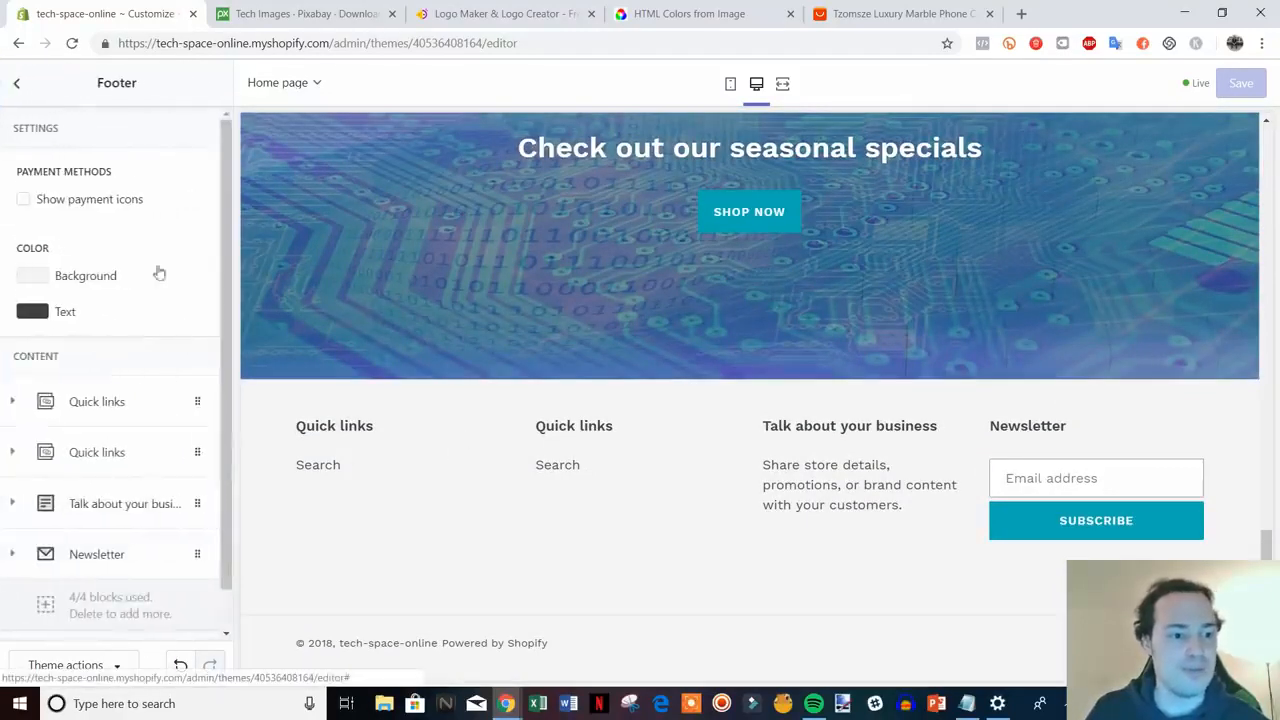
{"action": "left_click", "coordinate": [23, 200]}
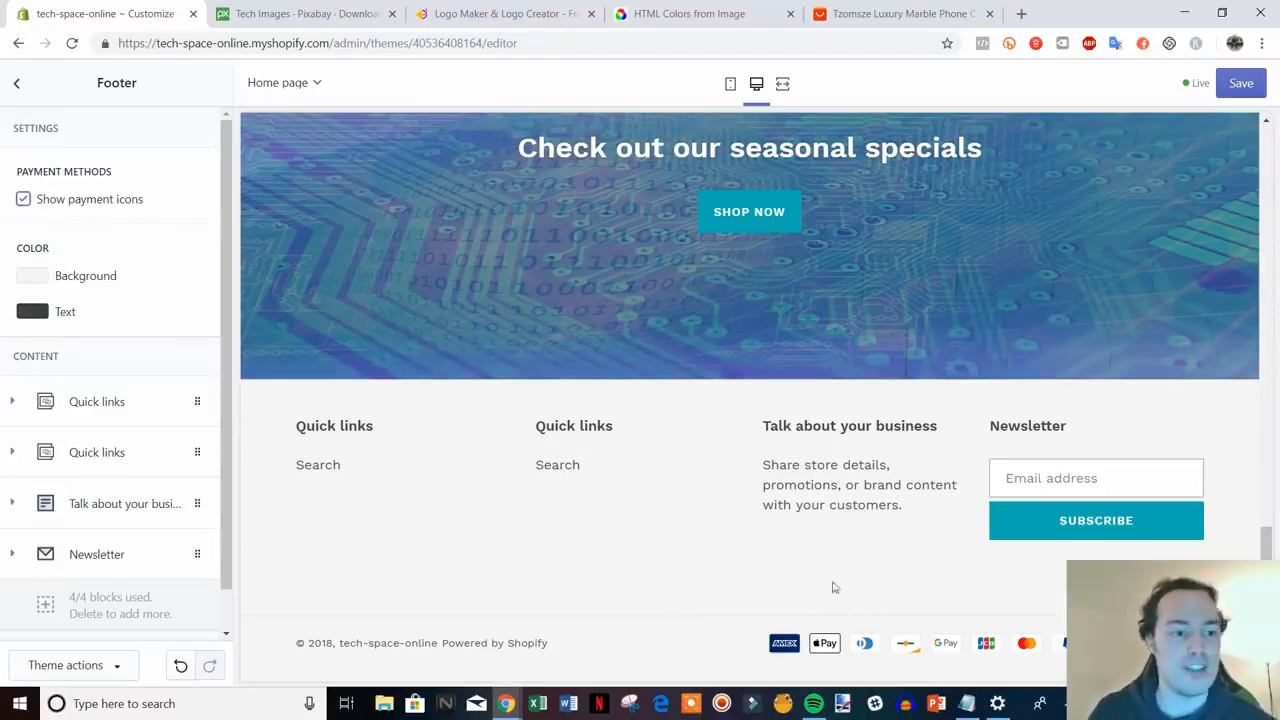
{"action": "left_click", "coordinate": [20, 317]}
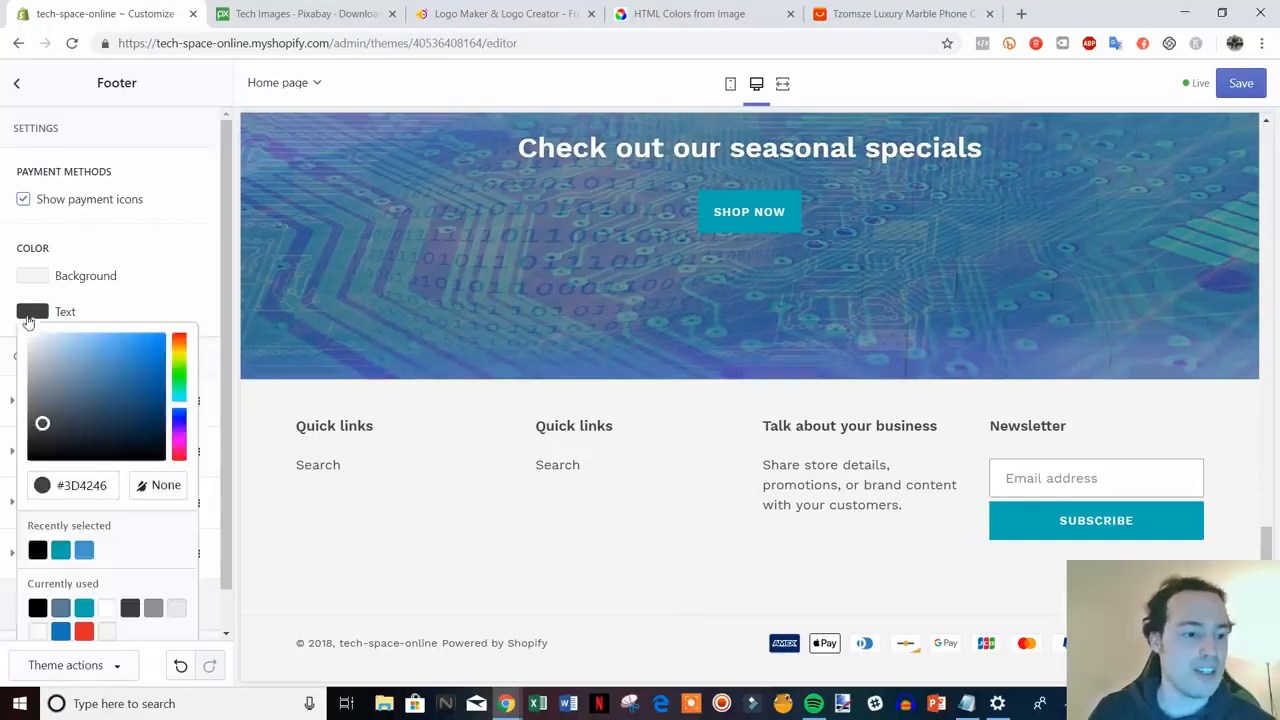
{"action": "left_click_drag", "start_coordinate": [43, 423], "coordinate": [28, 459]}
{"action": "left_click", "coordinate": [180, 298]}
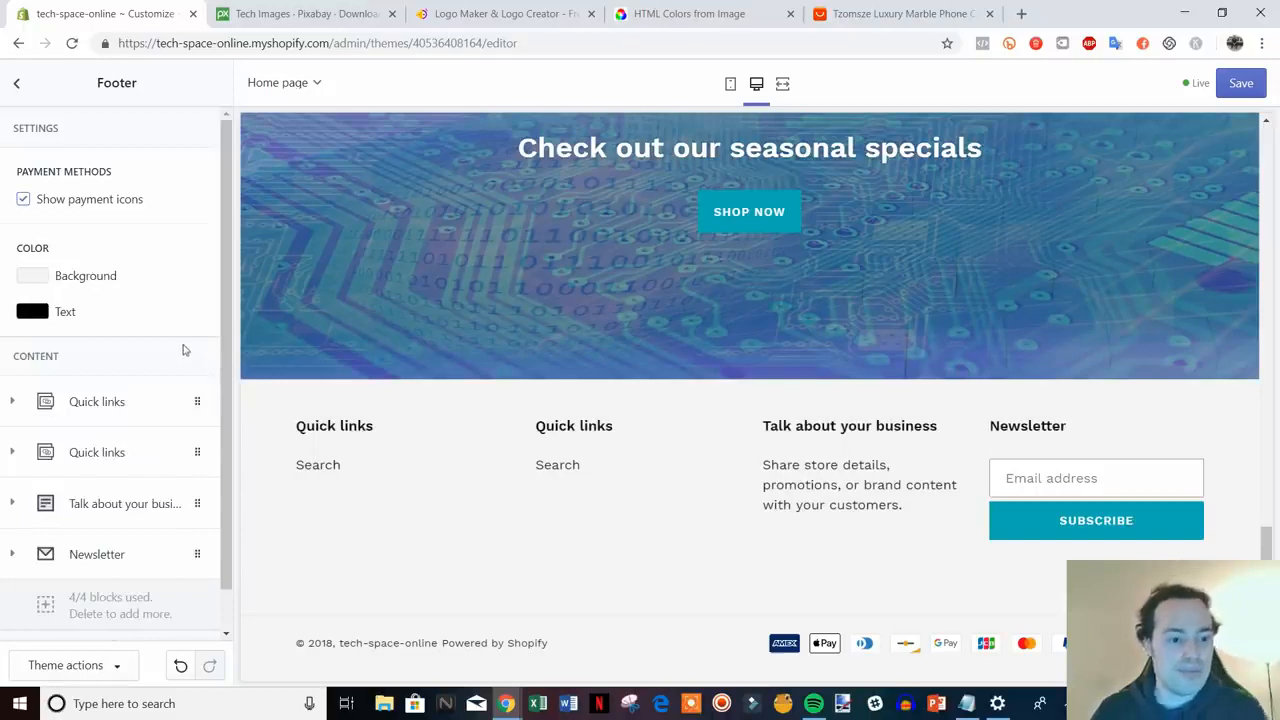
{"action": "scroll", "coordinate": [183, 340], "scroll_direction": "down", "scroll_amount": 1}
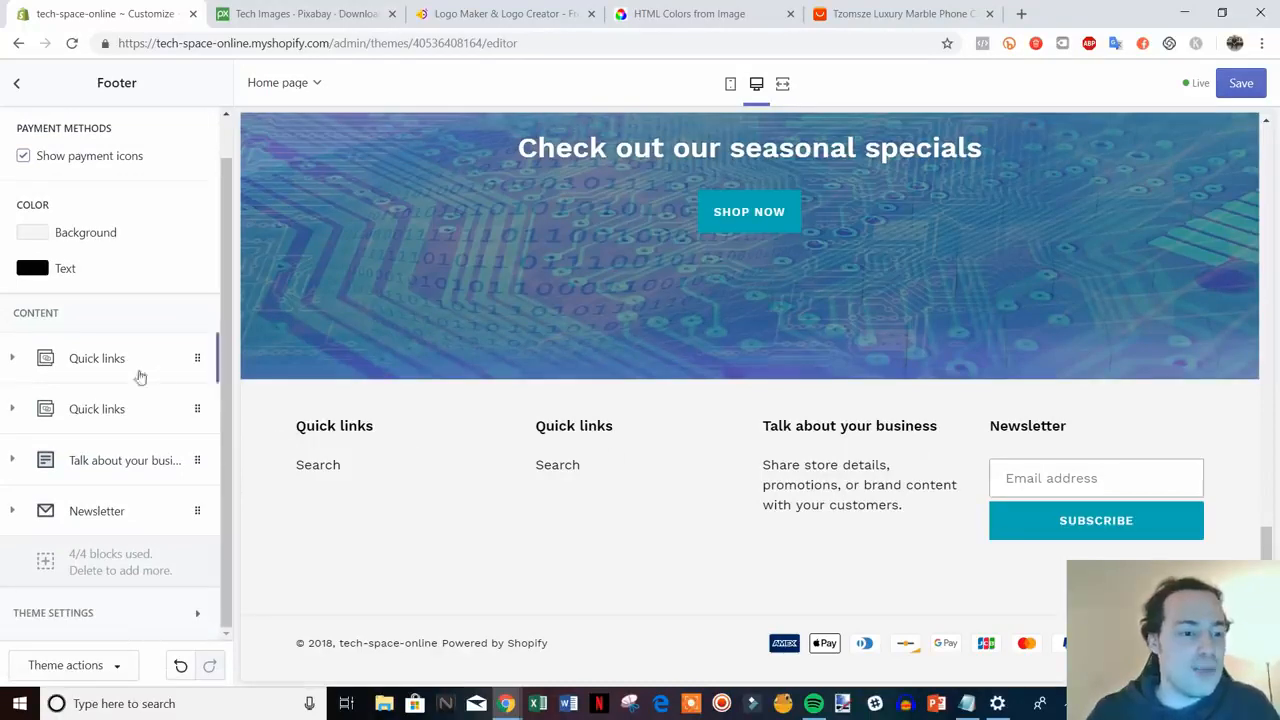
- Replace the footer Newsletter heading with 'Join Our Mailing List'
{"action": "left_click", "coordinate": [105, 520]}
{"action": "scroll", "coordinate": [170, 540], "scroll_direction": "down", "scroll_amount": 2}
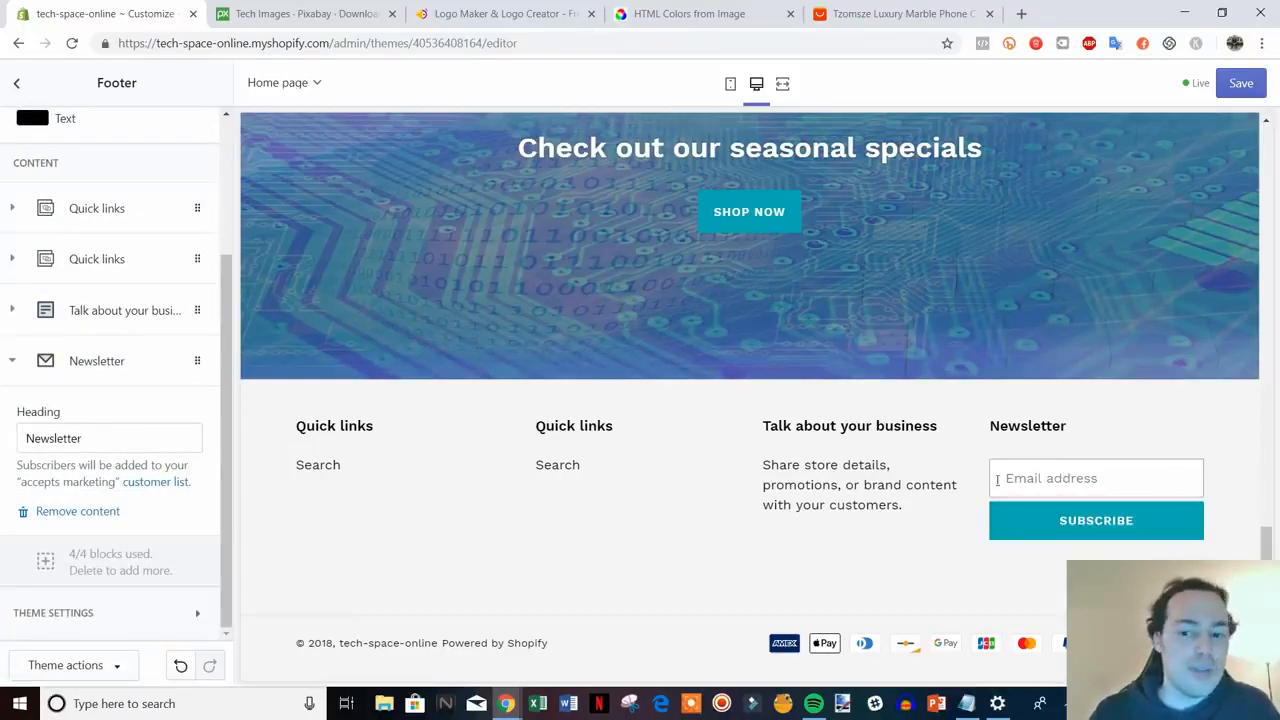
{"action": "left_click_drag", "start_coordinate": [102, 428], "coordinate": [44, 426]}
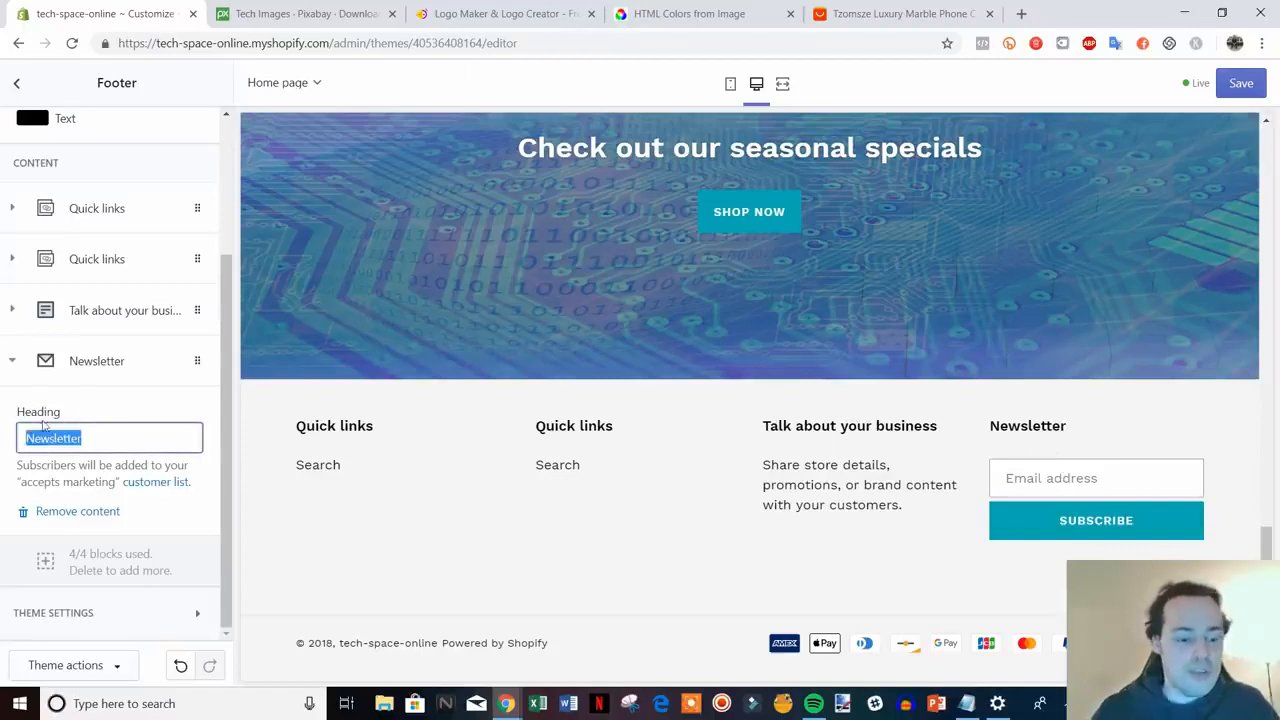
{"action": "type", "text": "Join"}
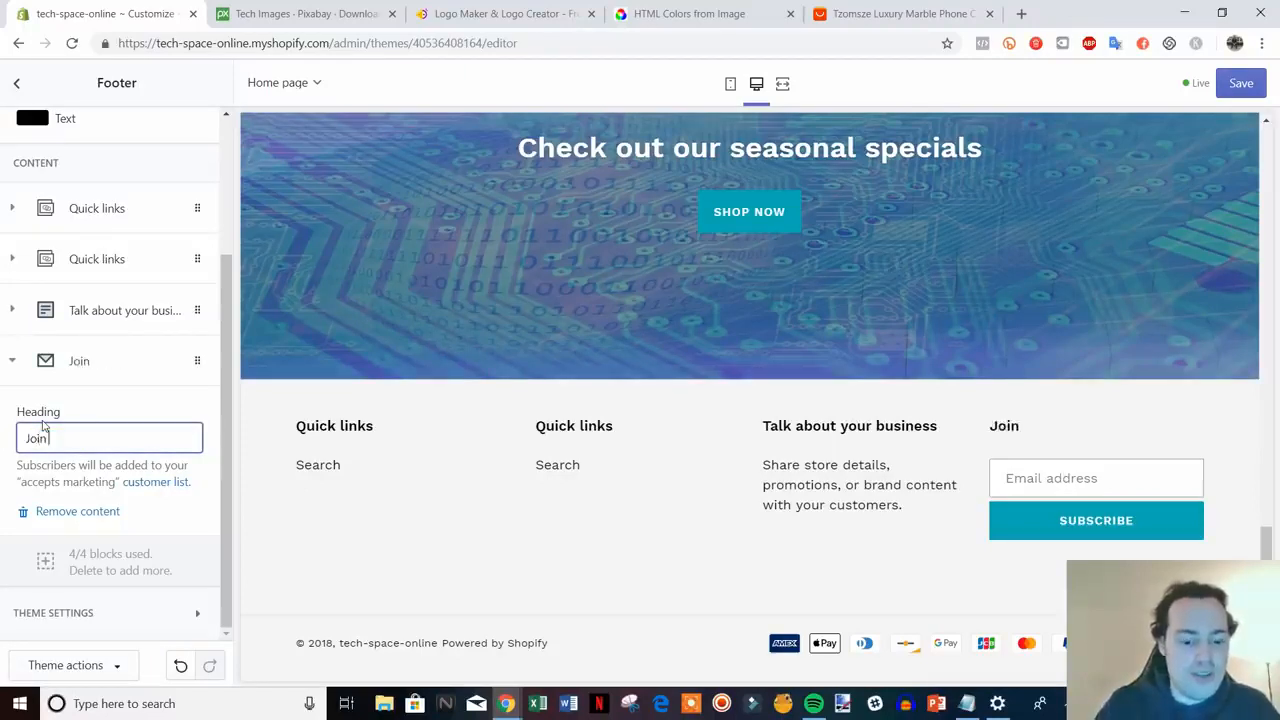
{"action": "type", "text": " Our Maili"}
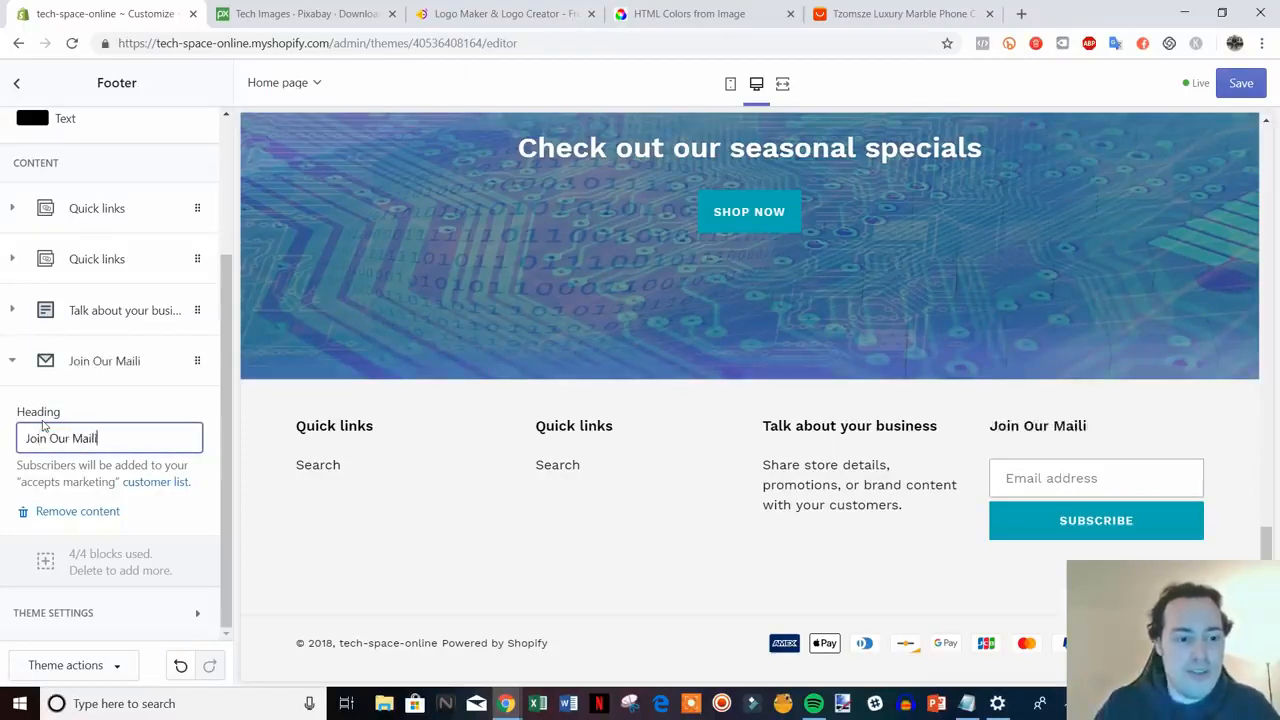
{"action": "type", "text": "ng List"}
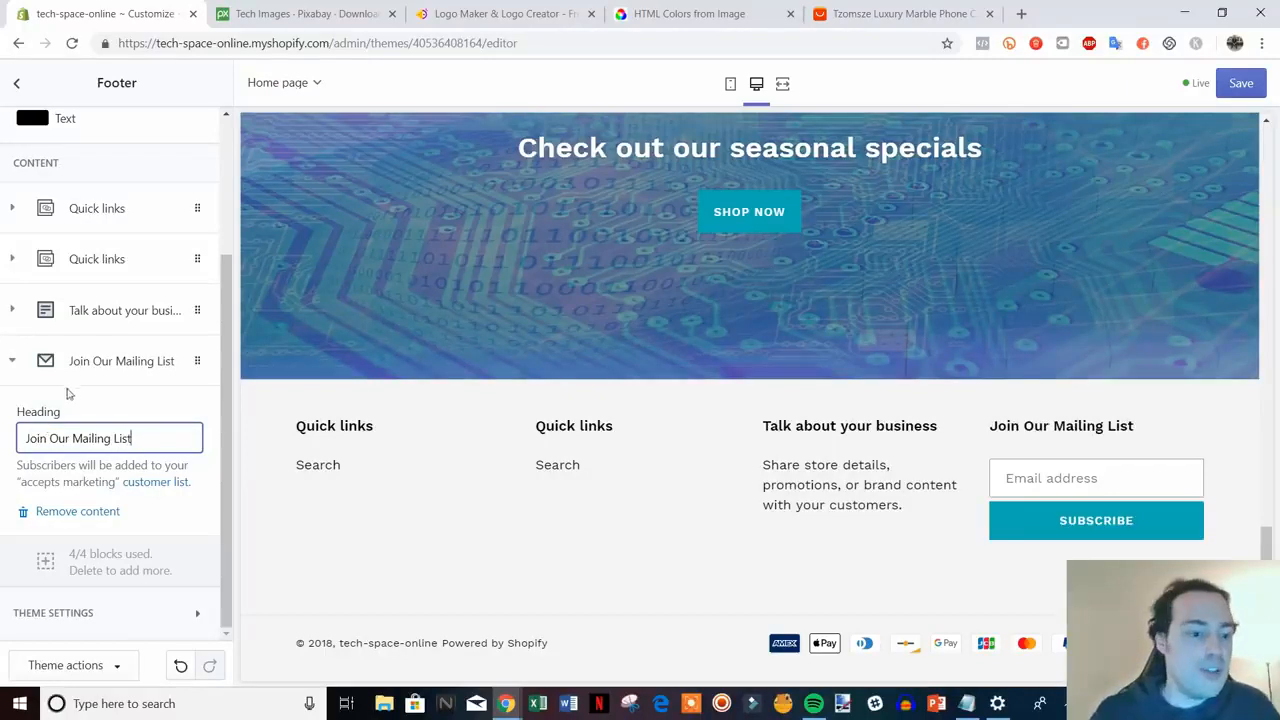
{"action": "left_click", "coordinate": [36, 361]}
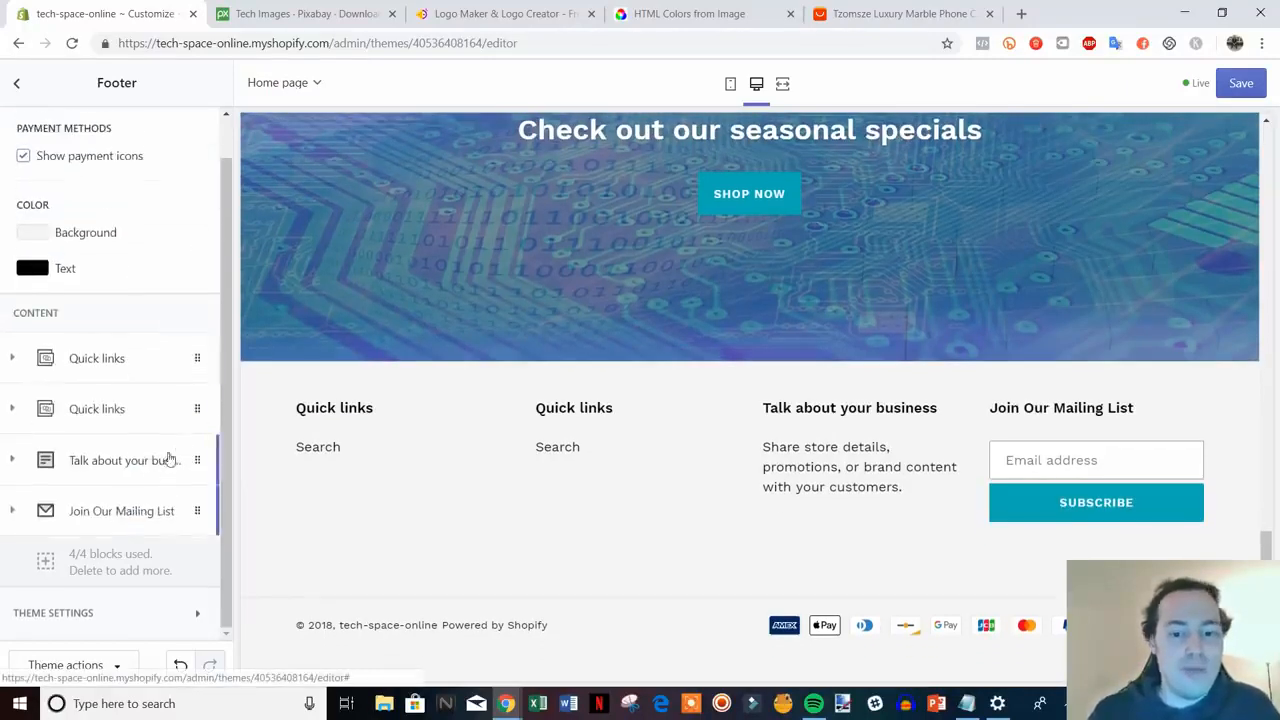
- Retitle the footer text block 'Need Help?' and set its text to 'Contact us at' plus a support e-mail
{"action": "left_click", "coordinate": [98, 460]}
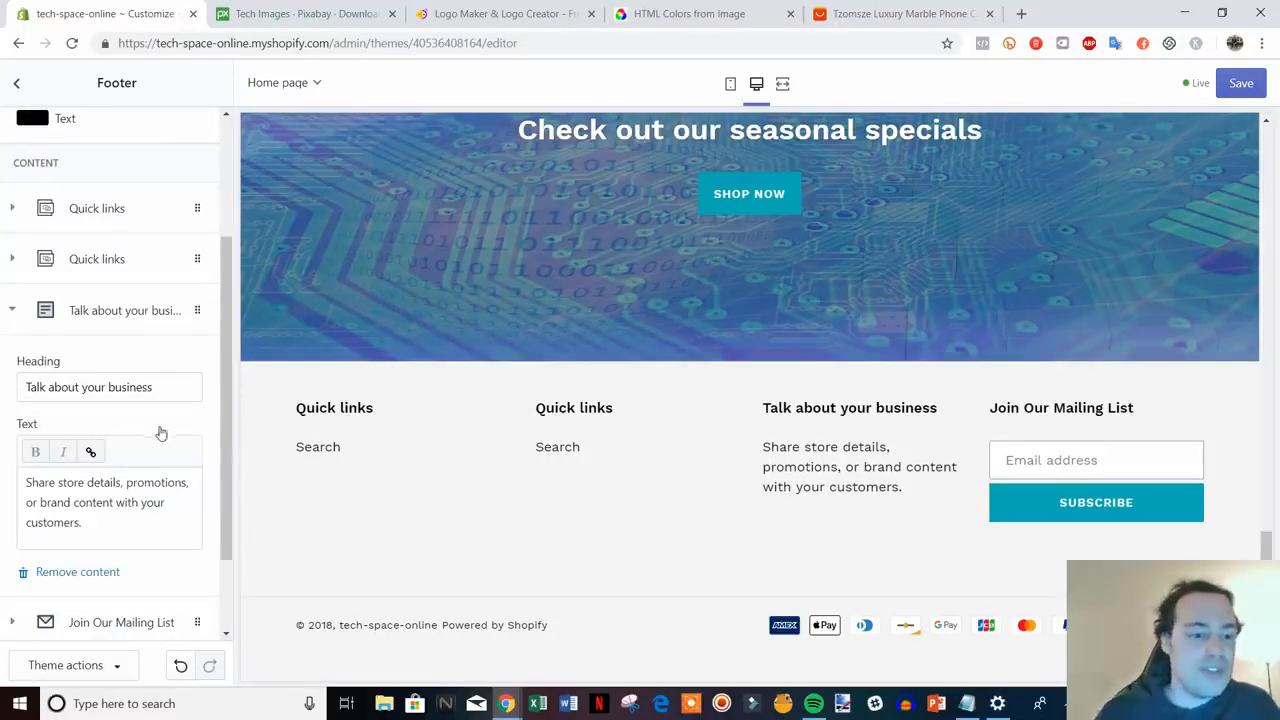
{"action": "left_click_drag", "start_coordinate": [163, 386], "coordinate": [23, 391]}
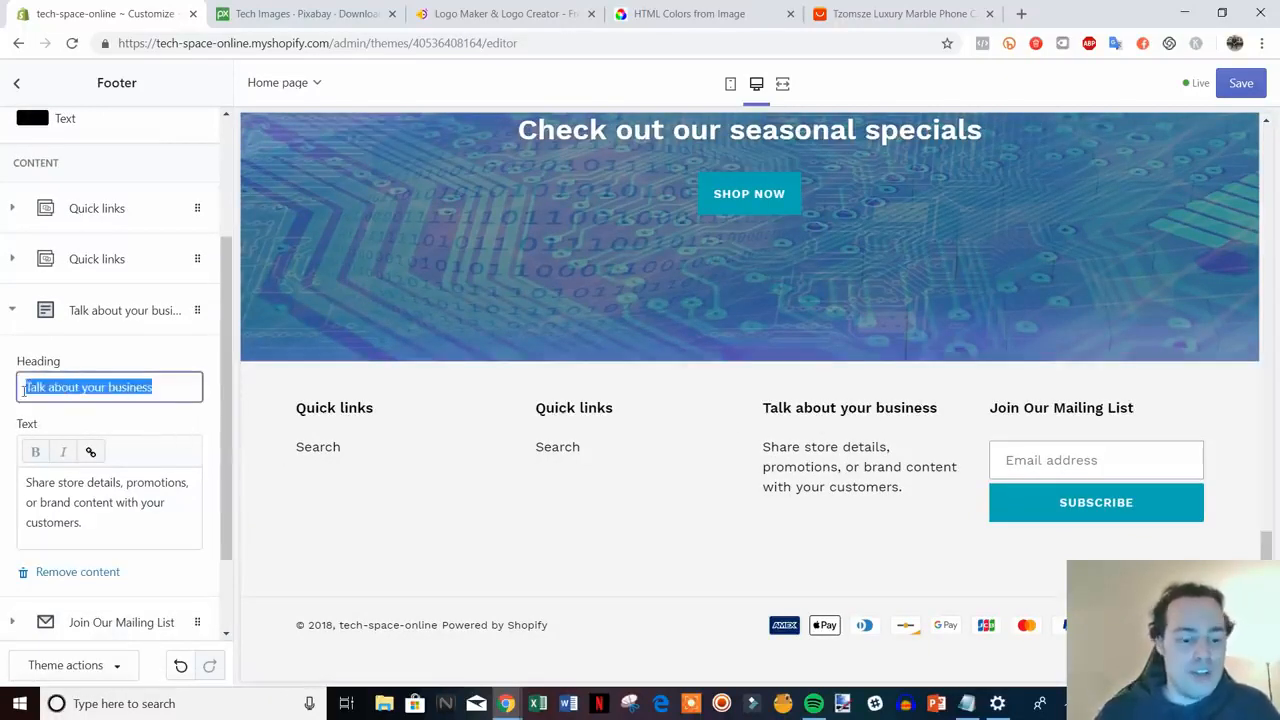
{"action": "type", "text": "Need Help?"}
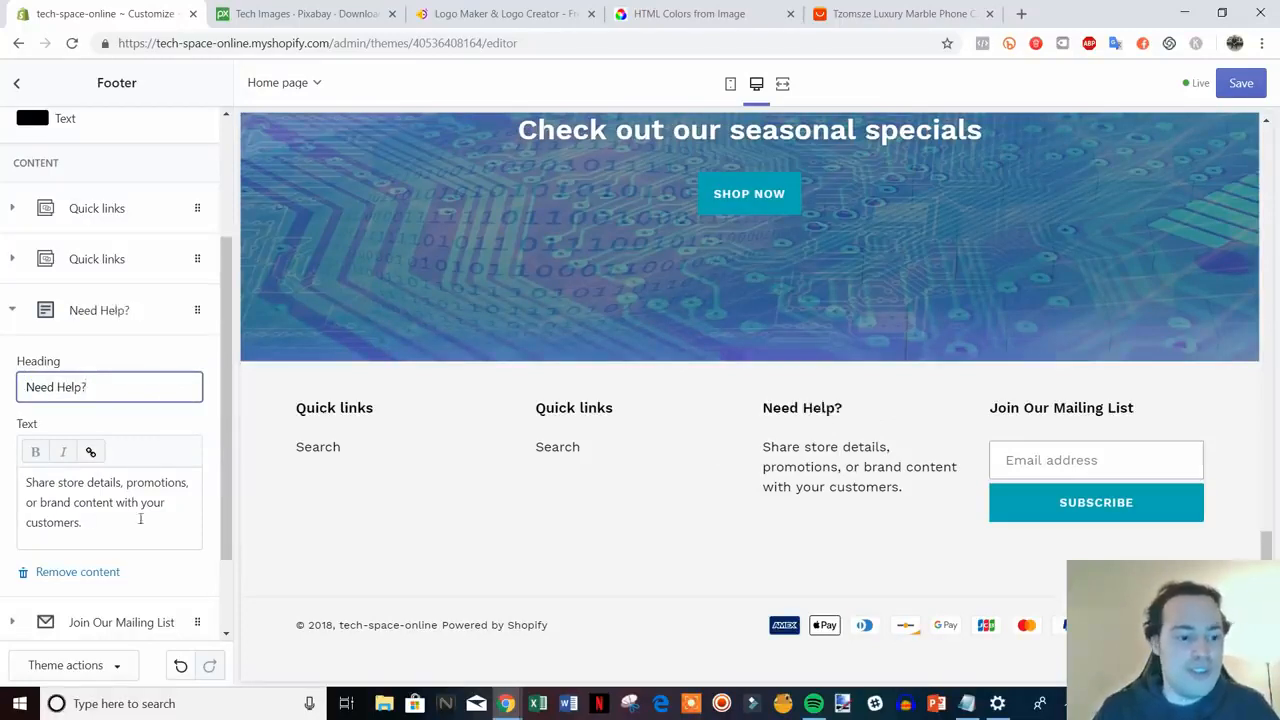
{"action": "left_click_drag", "start_coordinate": [140, 519], "coordinate": [26, 481]}
{"action": "type", "text": "Conta"}
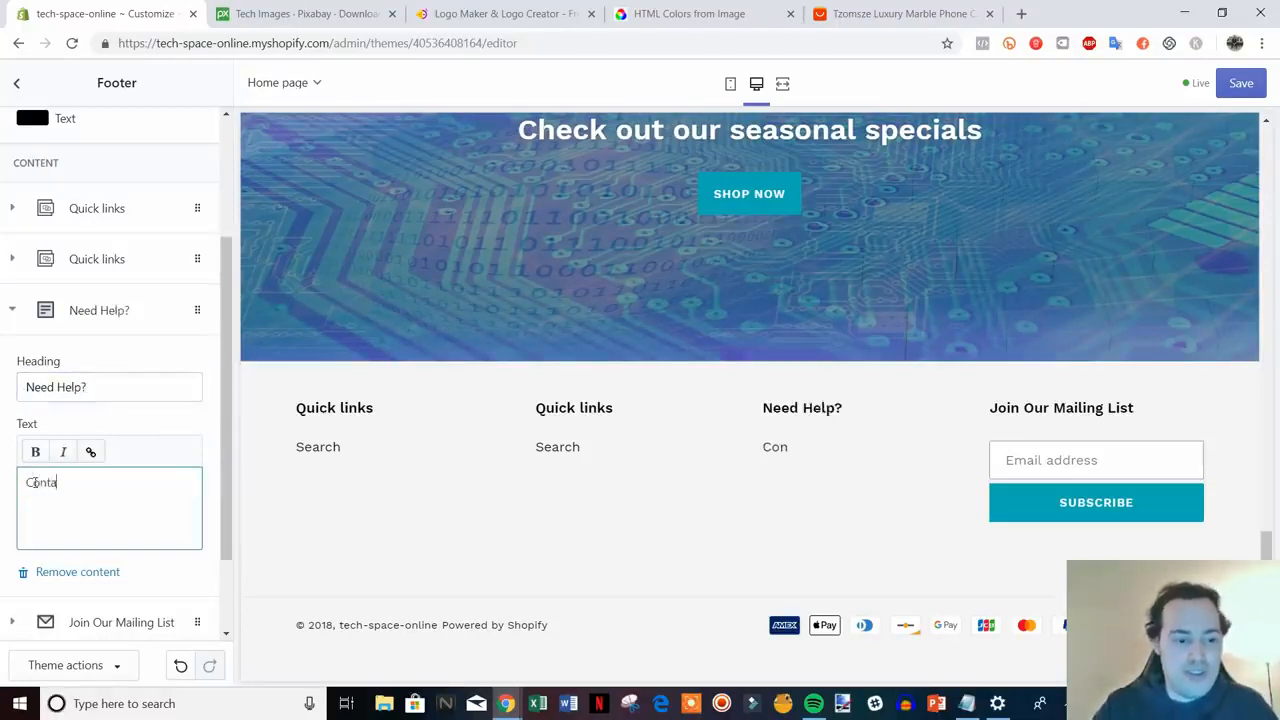
{"action": "type", "text": "ct us at "}
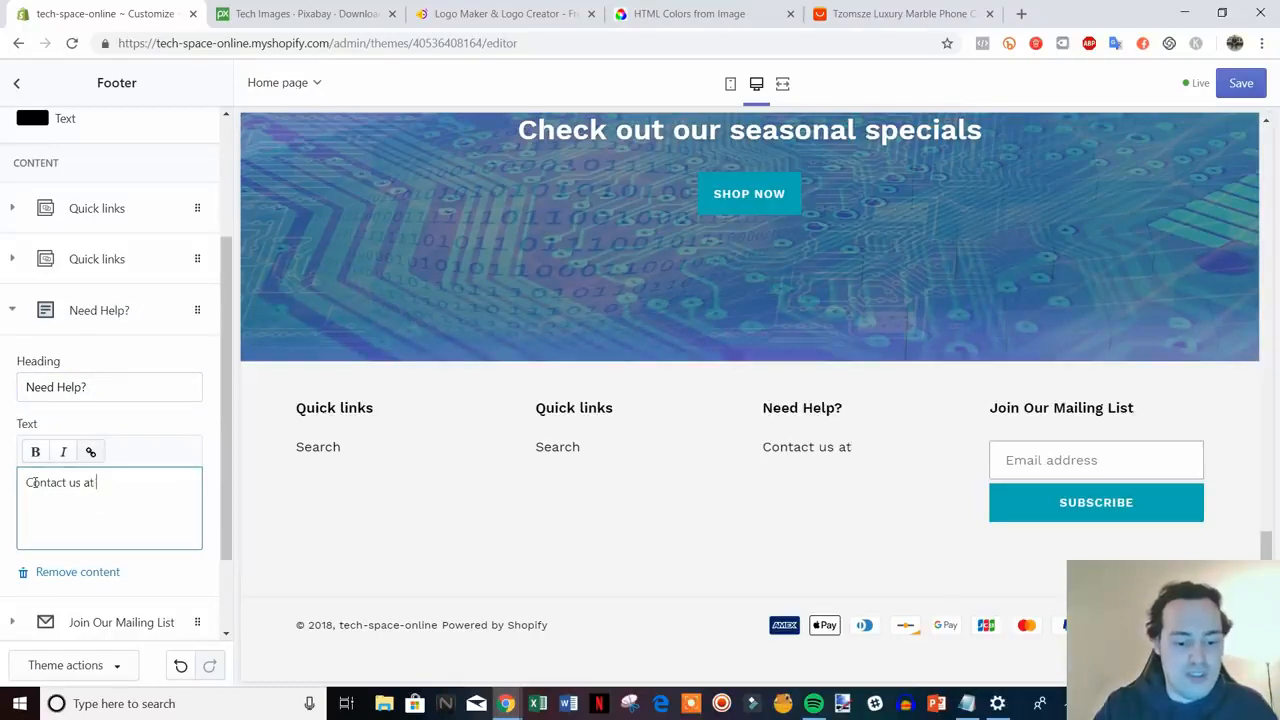
{"action": "type", "text": "help@"}
{"action": "type", "text": "samp"}
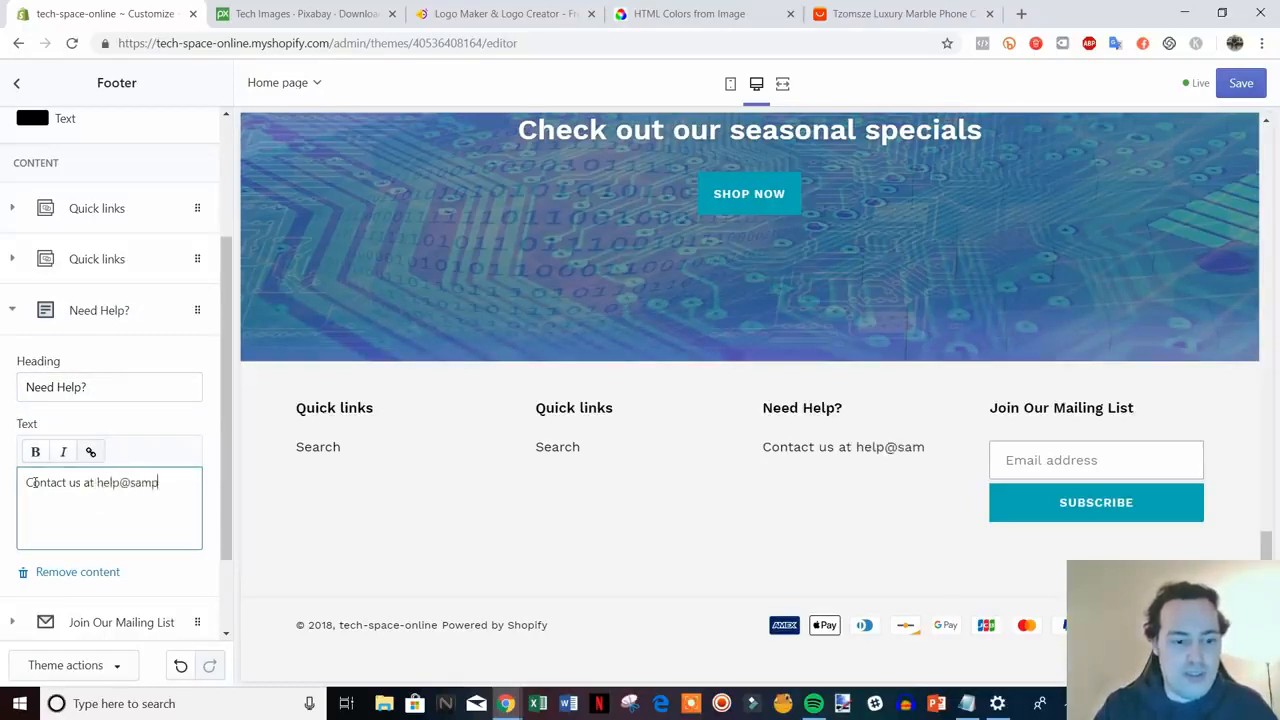
{"action": "type", "text": "le.com"}
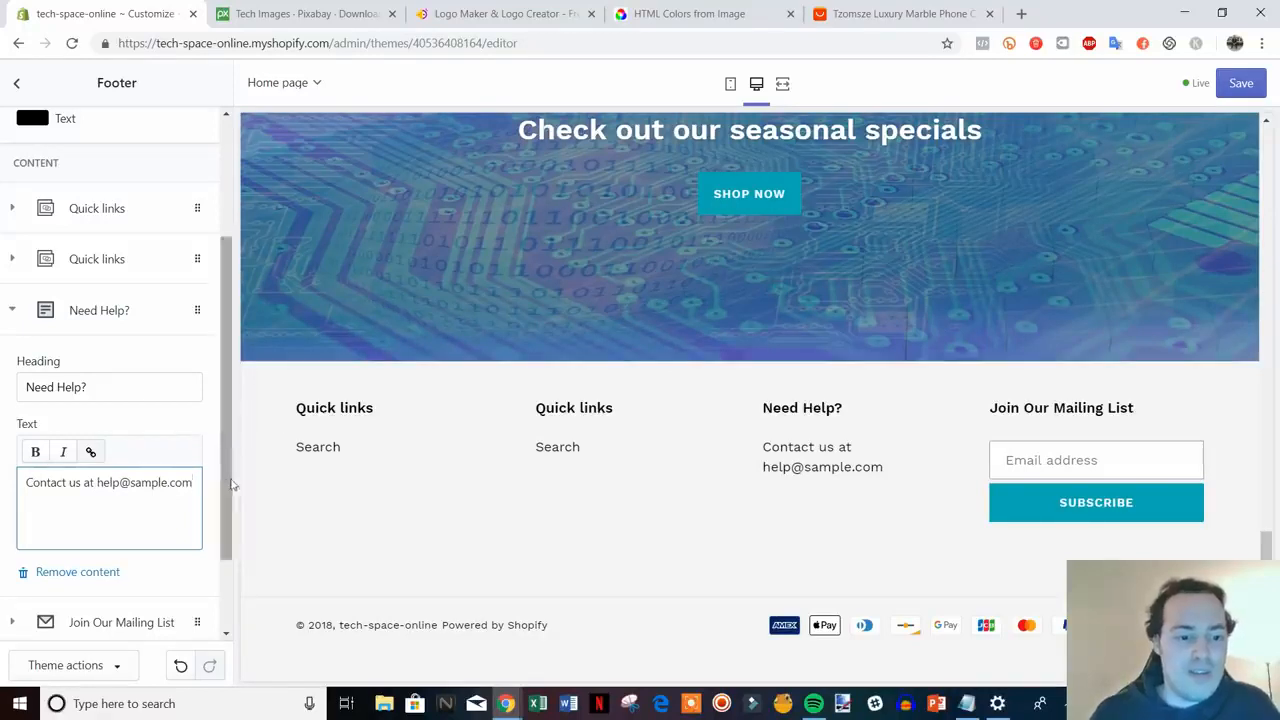
{"action": "left_click_drag", "start_coordinate": [229, 486], "coordinate": [227, 441]}
{"action": "left_click", "coordinate": [12, 384]}
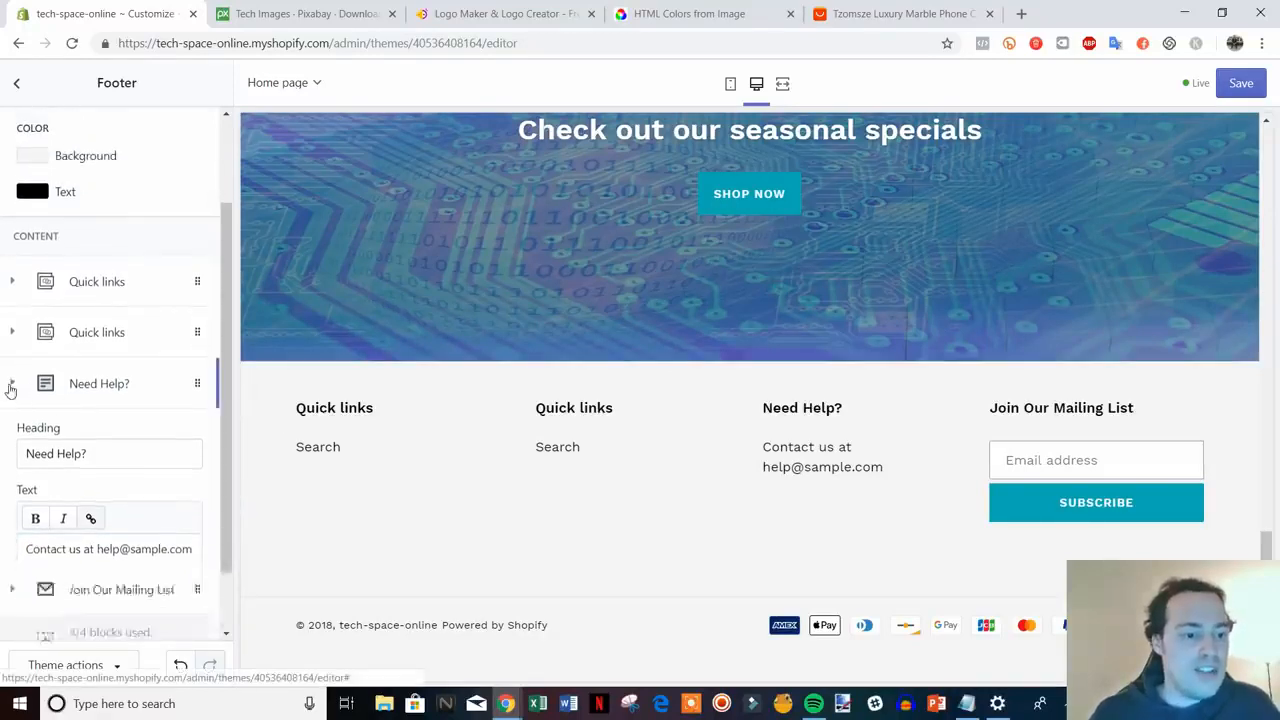
- Remove the duplicate Quick links block from the footer
{"action": "left_click", "coordinate": [100, 410]}
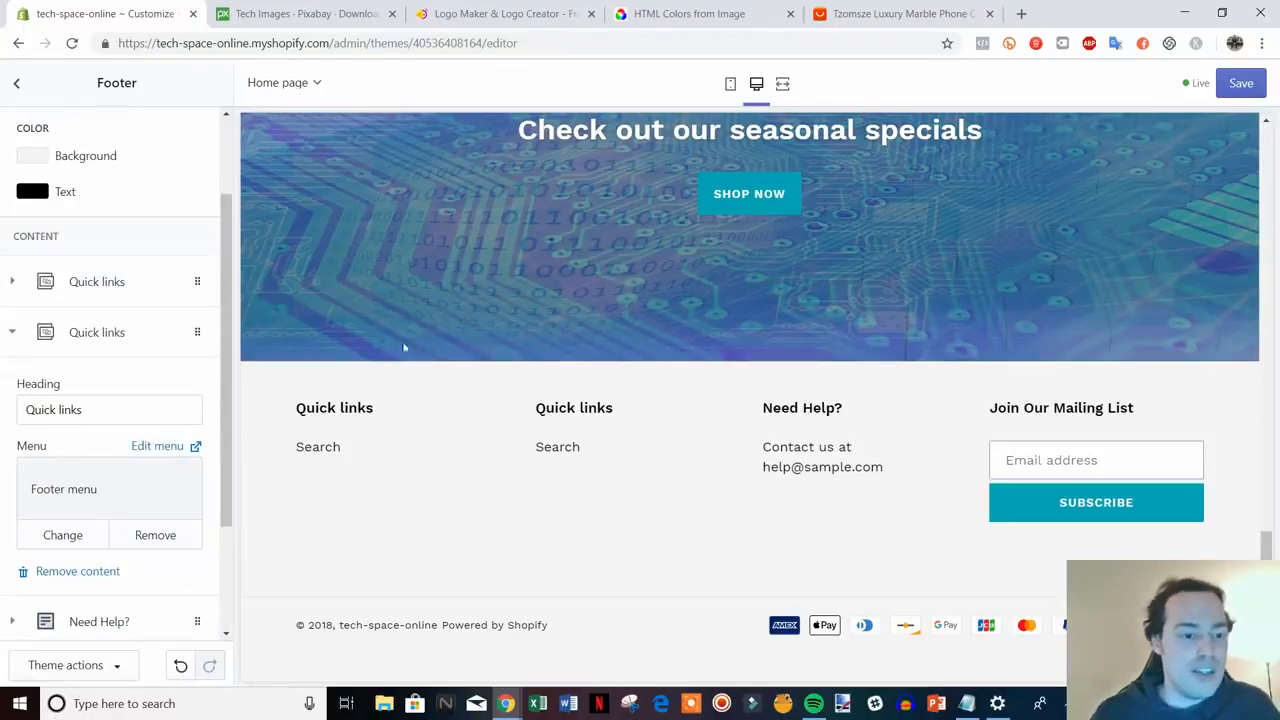
{"action": "left_click", "coordinate": [100, 282]}
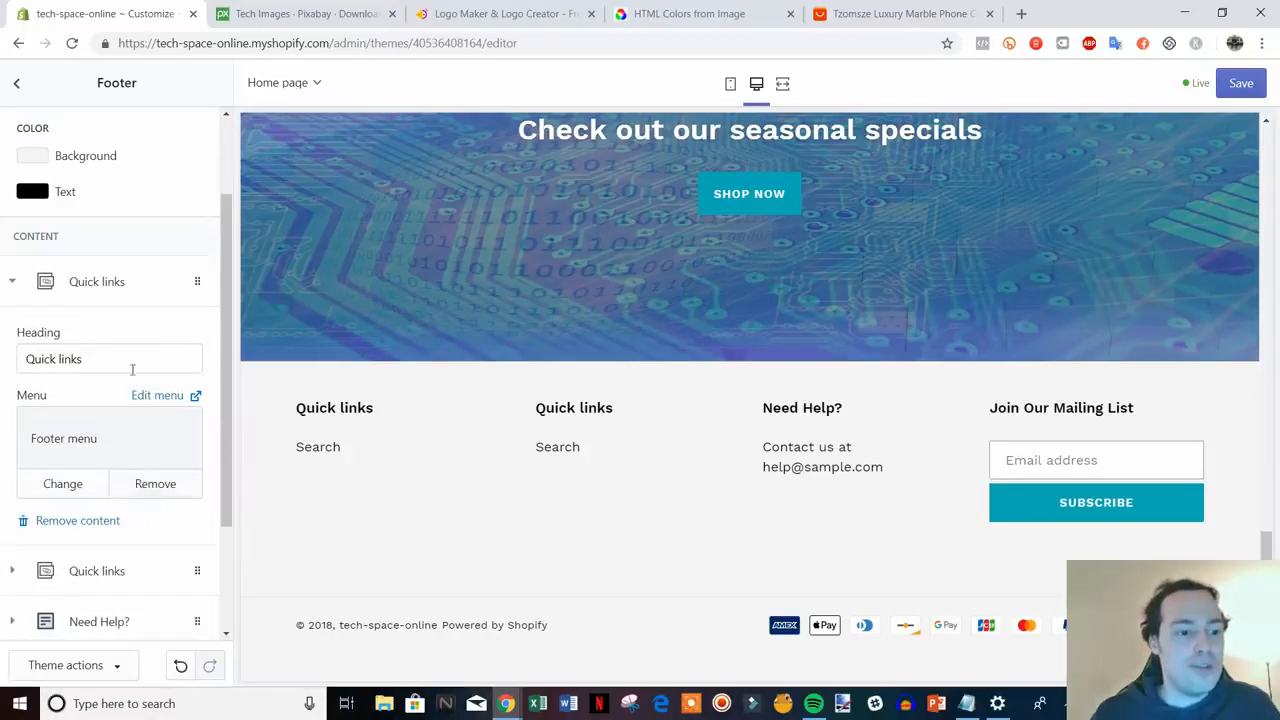
{"action": "left_click", "coordinate": [93, 524]}
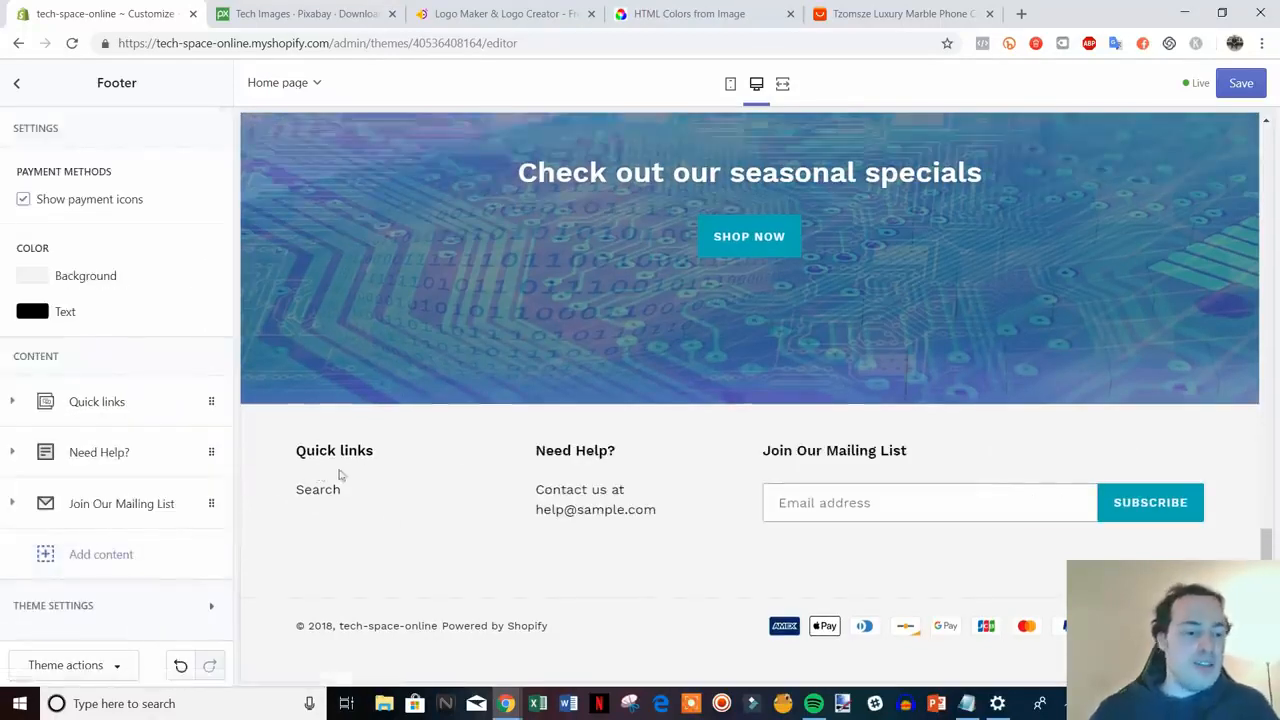
{"action": "left_click", "coordinate": [113, 414]}
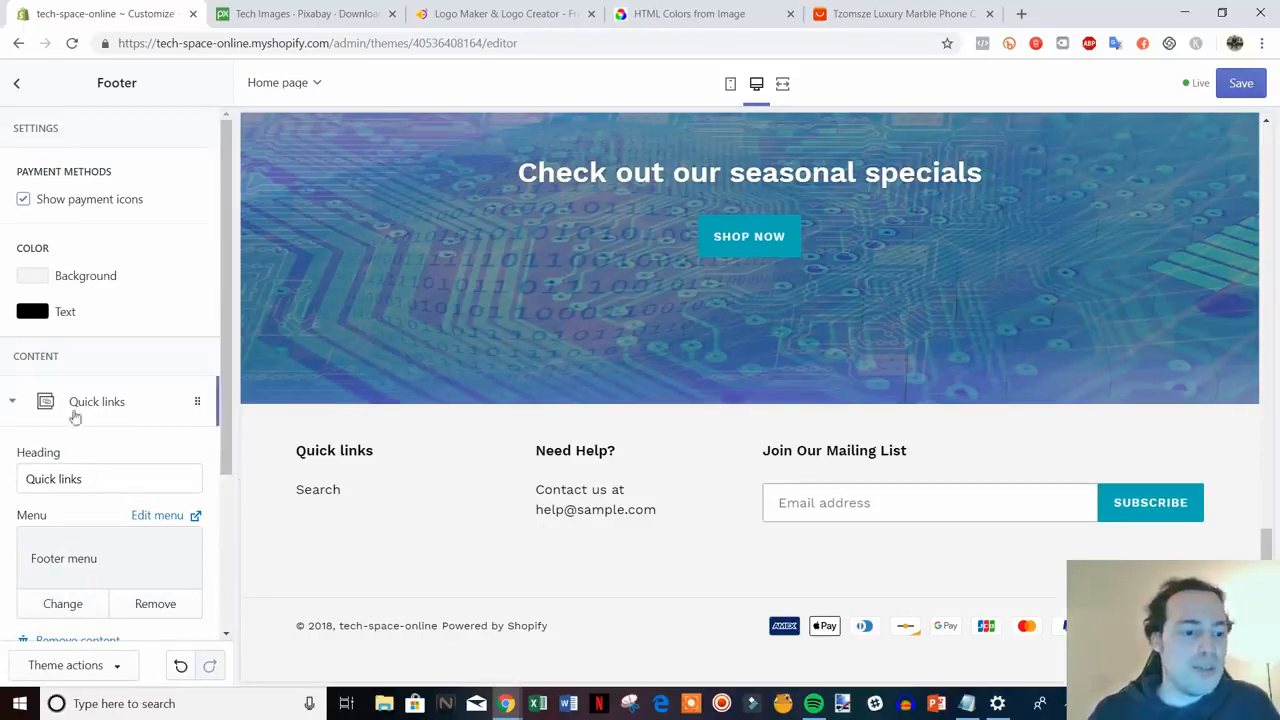
{"action": "left_click", "coordinate": [108, 404]}
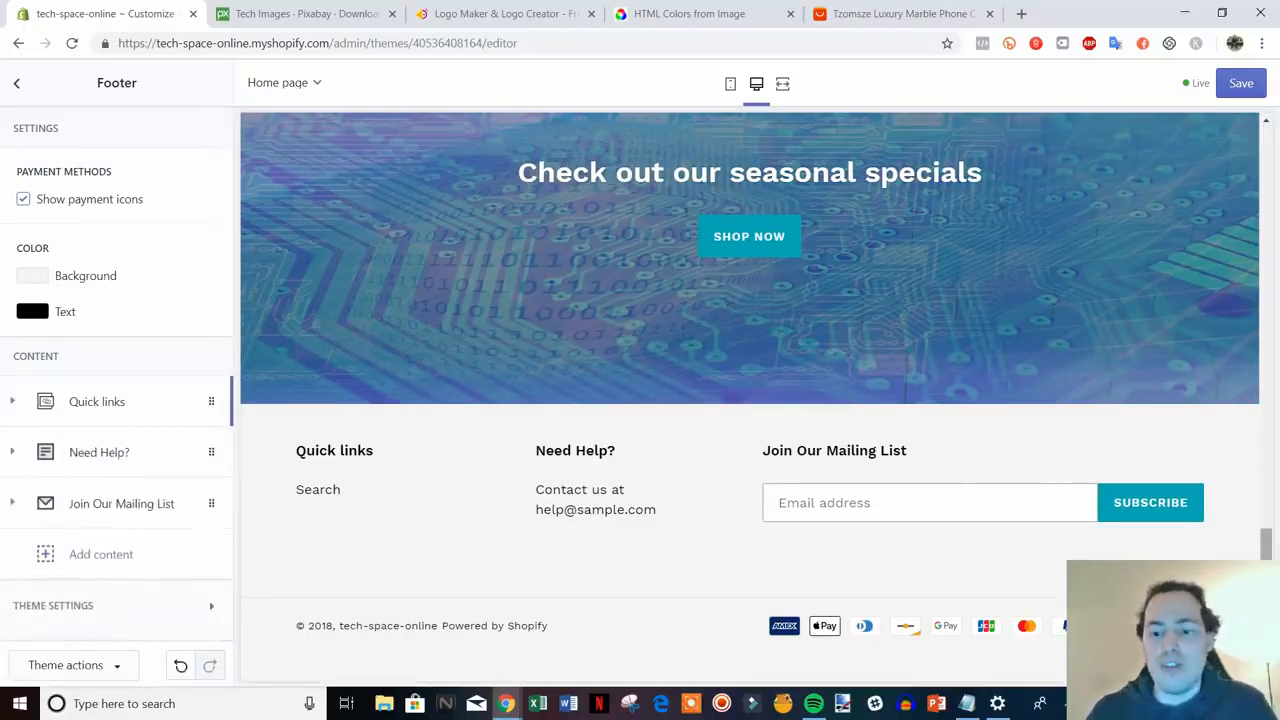
- Save the homepage and go back to the sections list
{"action": "left_click_drag", "start_coordinate": [1268, 545], "coordinate": [1262, 301]}
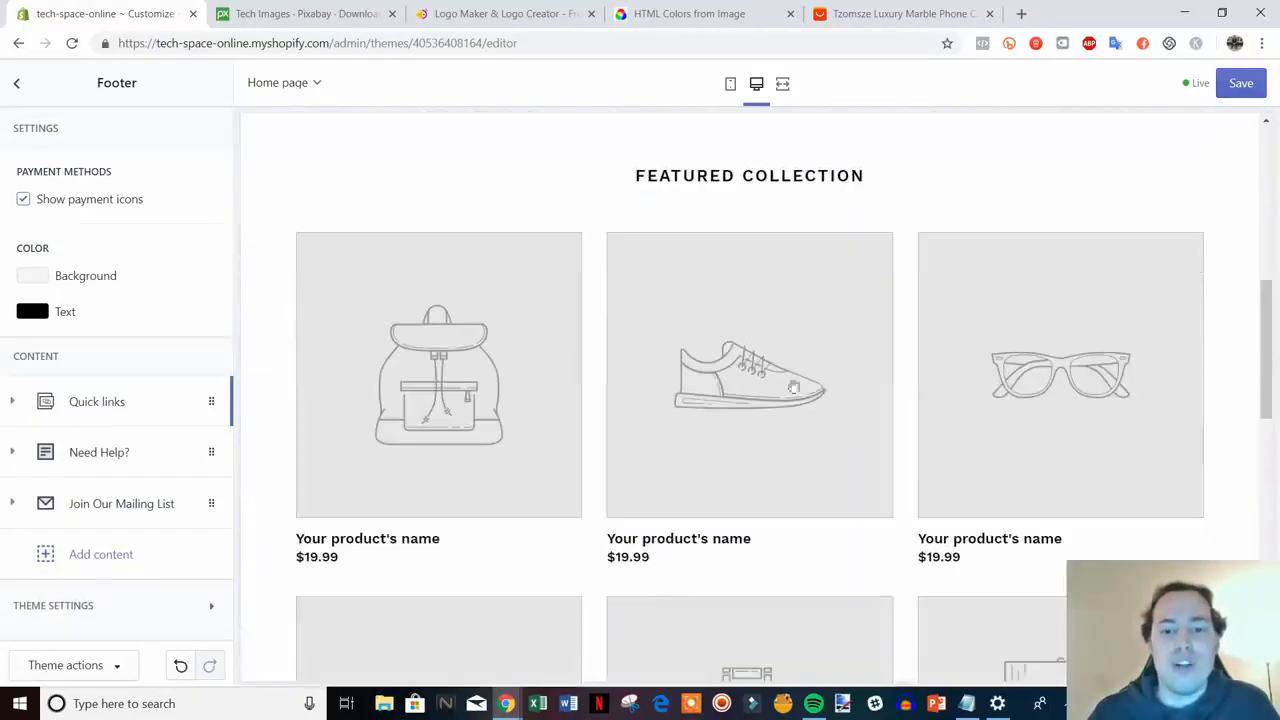
{"action": "scroll", "coordinate": [800, 529], "scroll_direction": "up", "scroll_amount": 7}
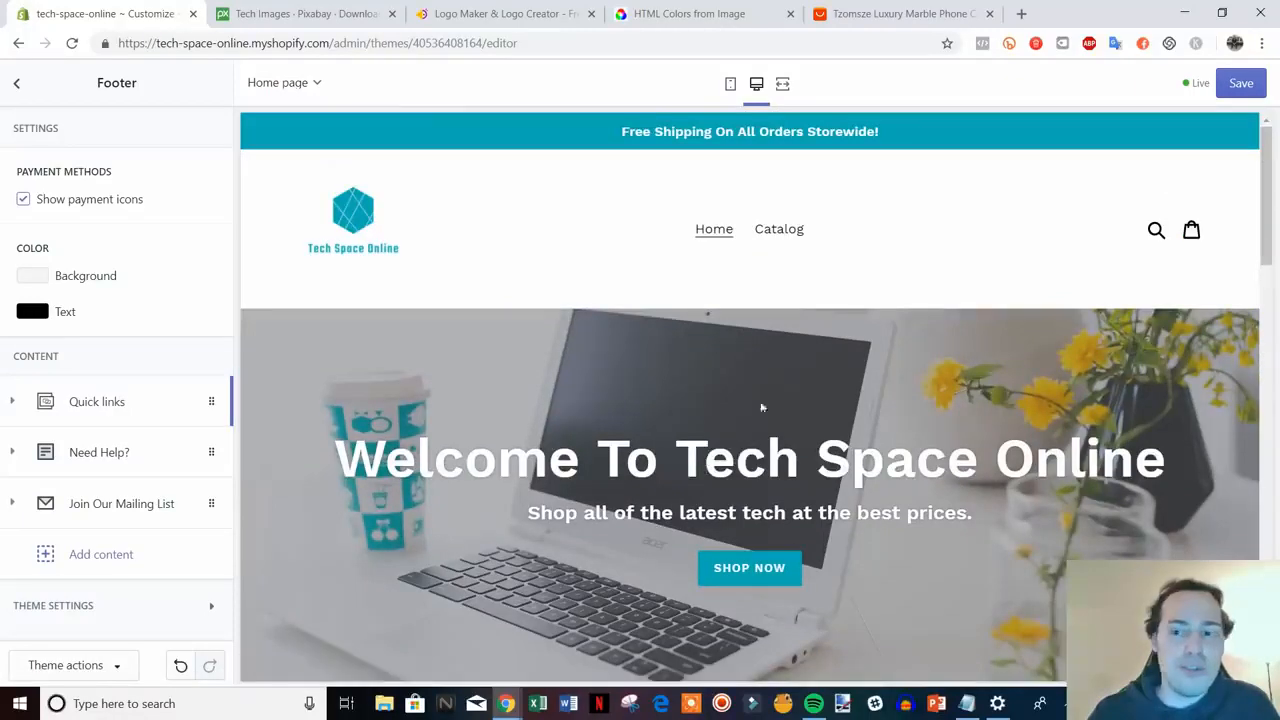
{"action": "left_click", "coordinate": [1241, 83]}
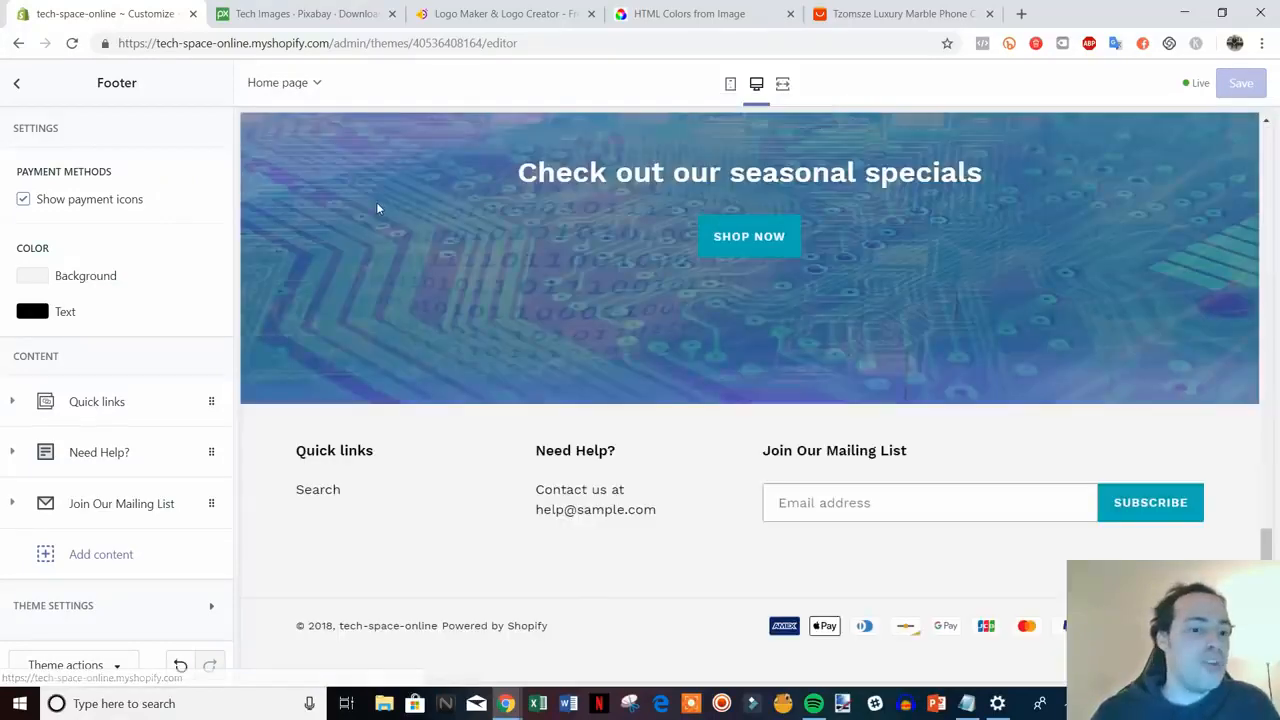
{"action": "scroll", "coordinate": [488, 345], "scroll_direction": "up", "scroll_amount": 4}
{"action": "scroll", "coordinate": [488, 347], "scroll_direction": "up", "scroll_amount": 10}
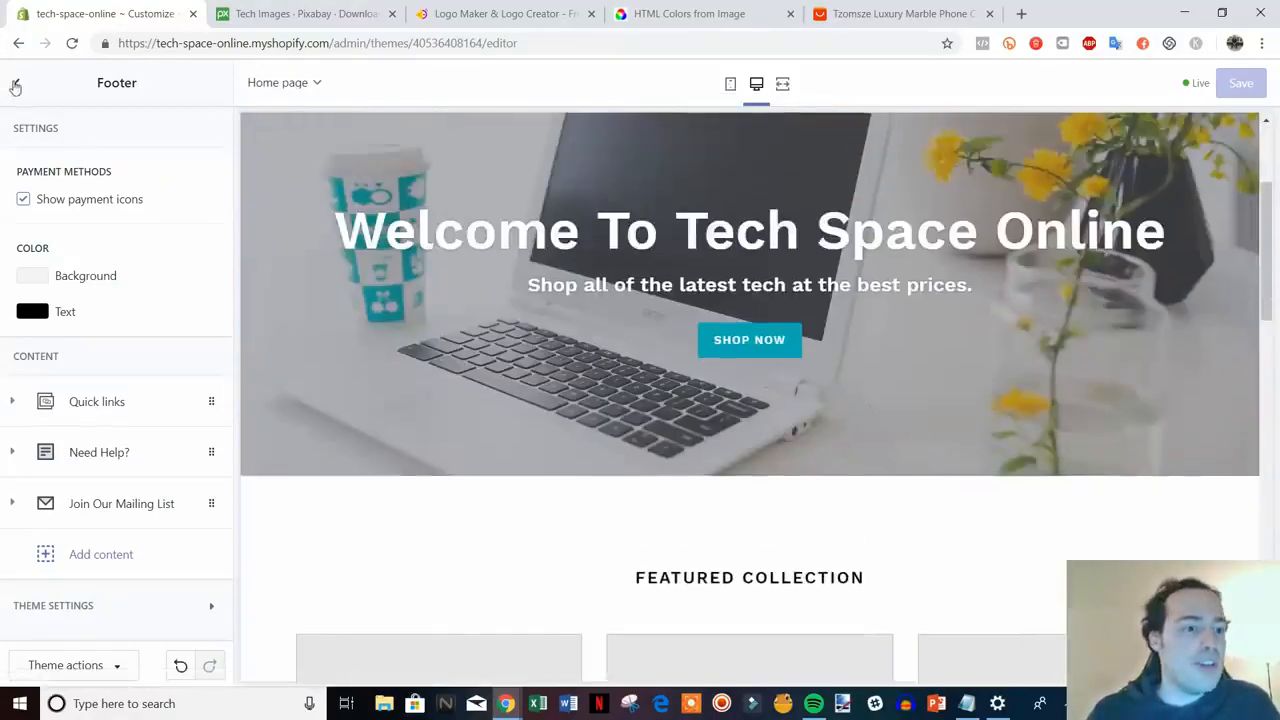
{"action": "left_click", "coordinate": [15, 86]}
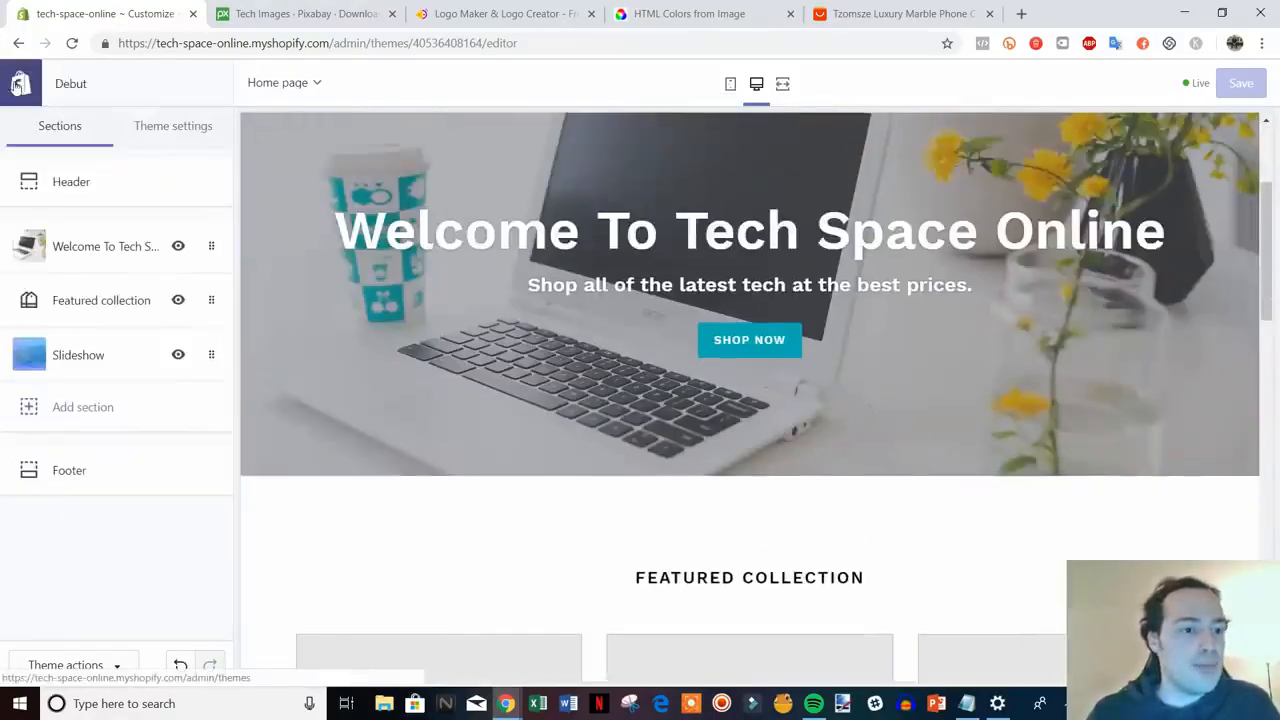
- Exit the theme editor and open Settings > General to view the store details
{"action": "left_click", "coordinate": [12, 84]}
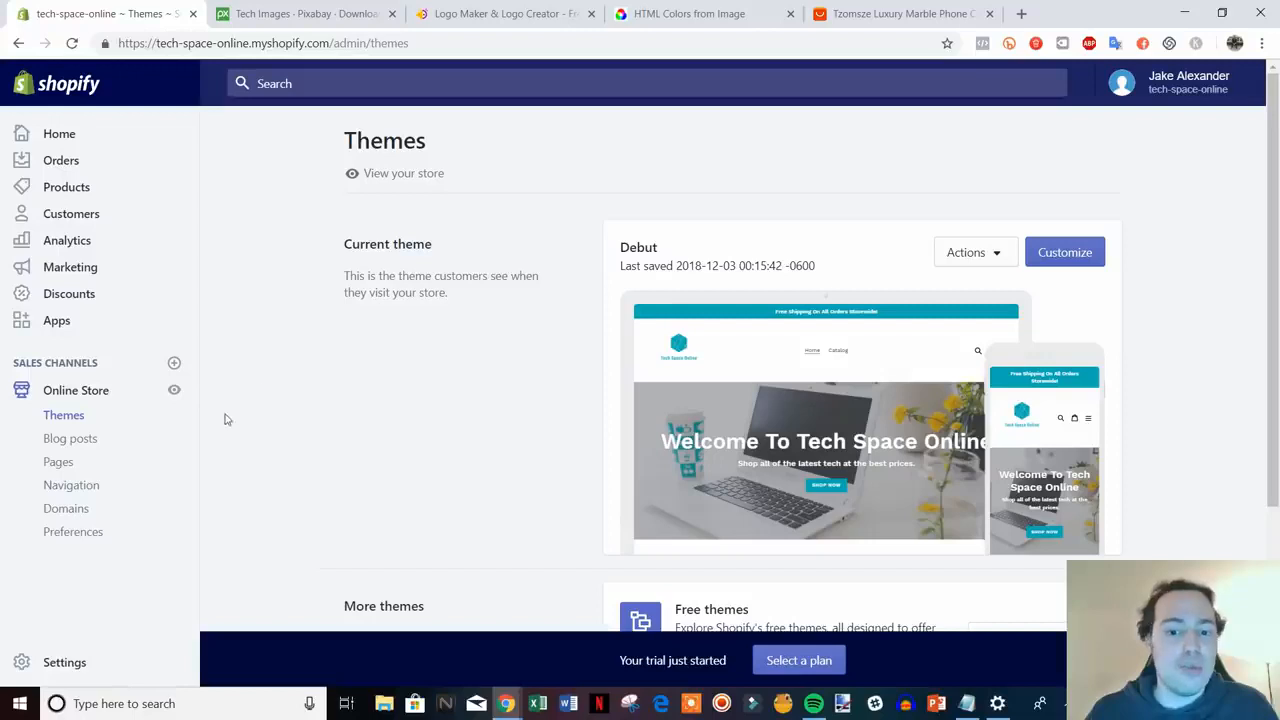
{"action": "left_click", "coordinate": [64, 662]}
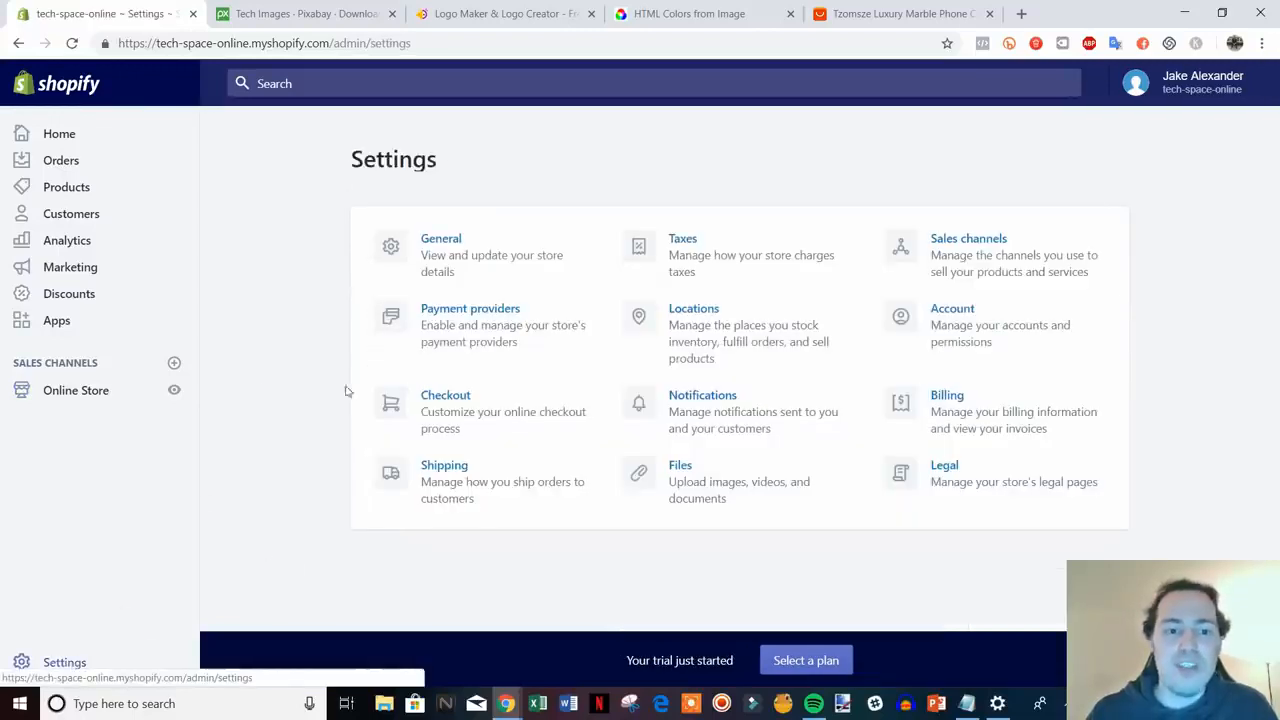
{"action": "left_click", "coordinate": [480, 260]}
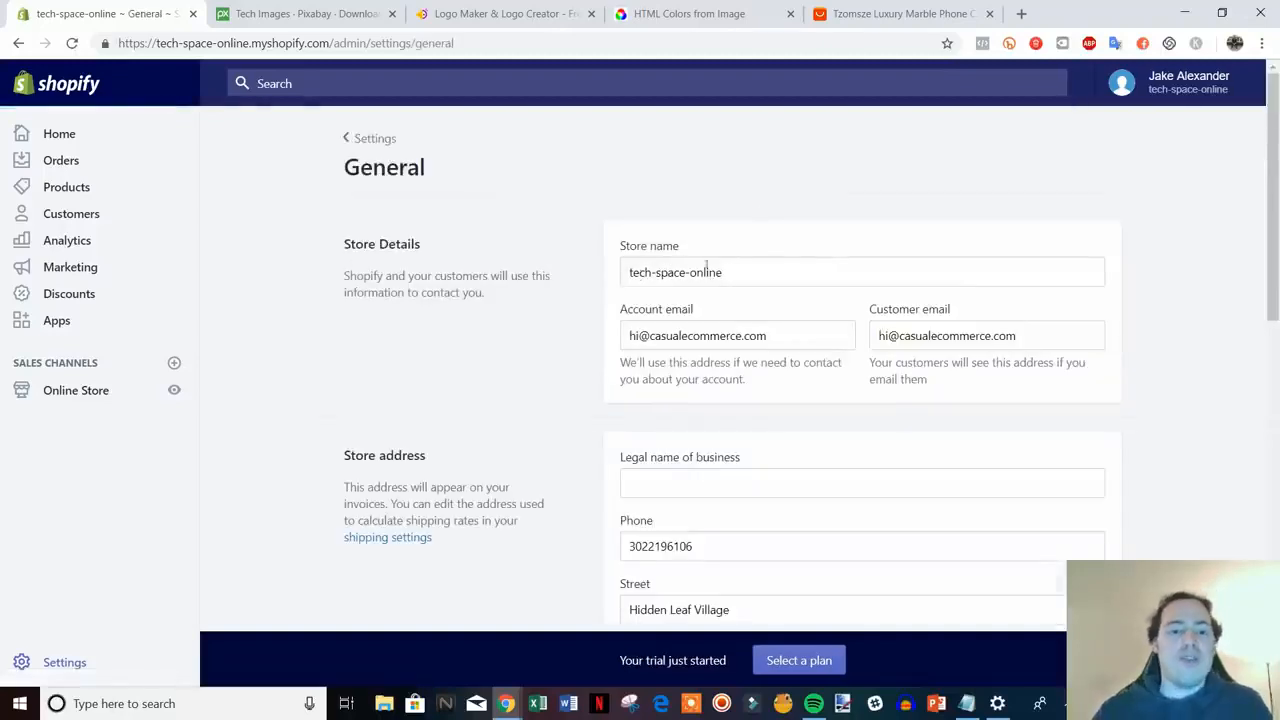
- Edit the Store name from tech-space-online to 'Tech Space Online', removing hyphens and capitalising
{"action": "left_click", "coordinate": [656, 272]}
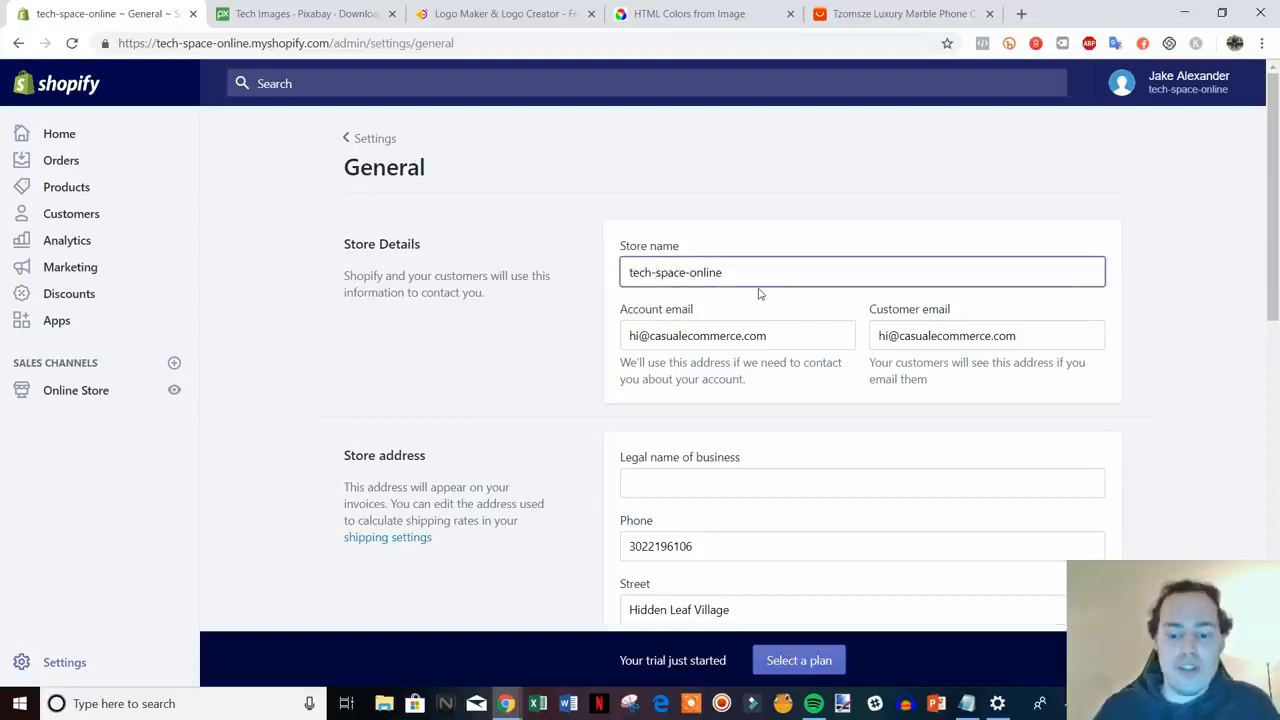
{"action": "key", "text": "BackSpace"}
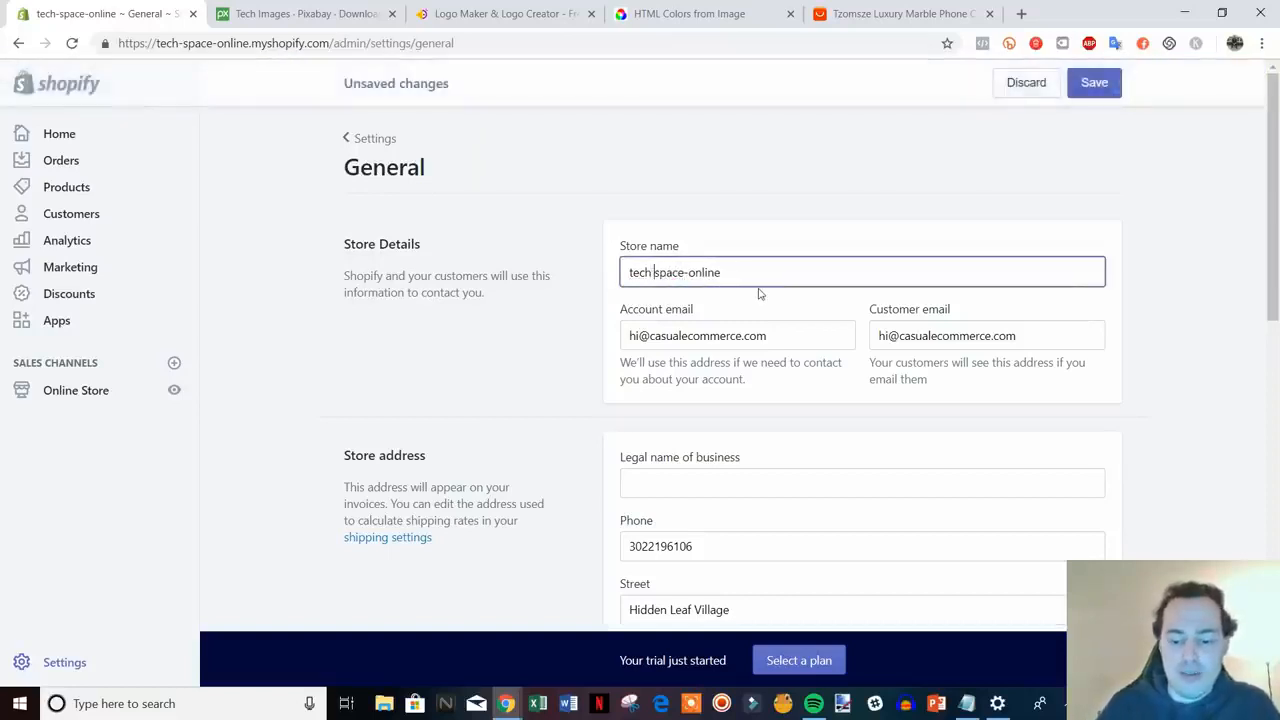
{"action": "key", "text": "Delete"}
{"action": "type", "text": "S"}
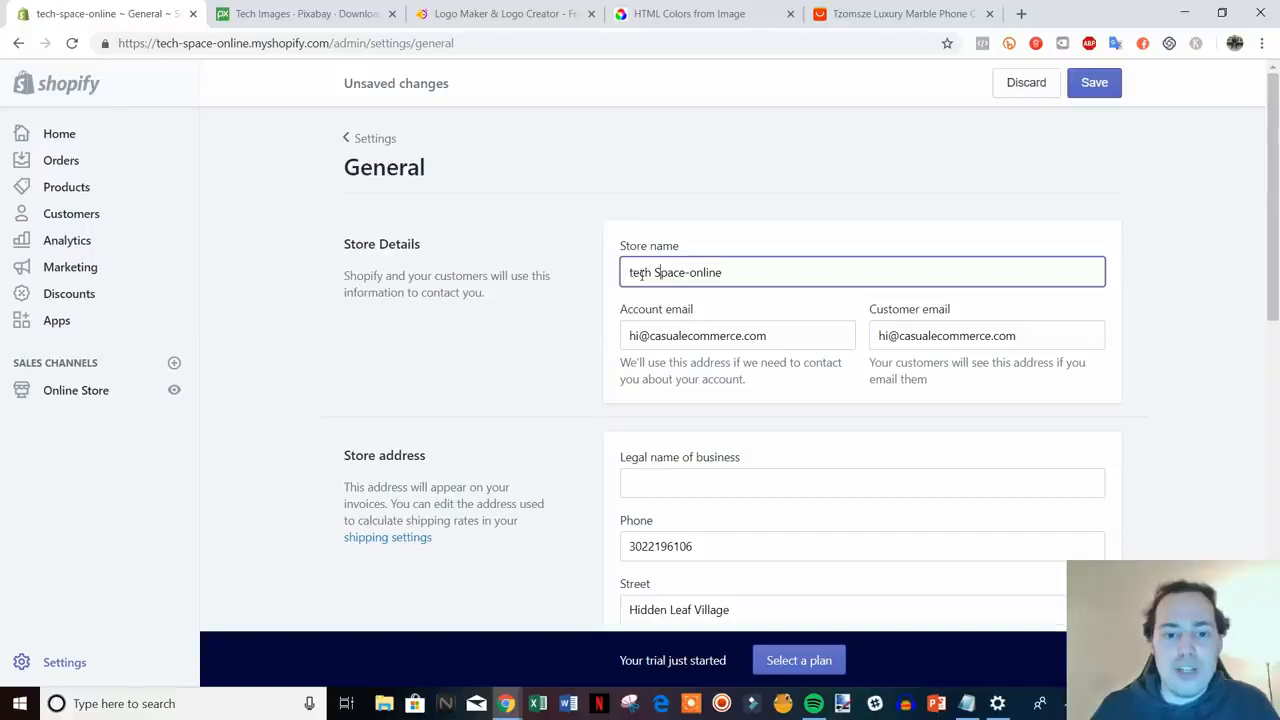
{"action": "key", "text": "Delete"}
{"action": "type", "text": "T"}
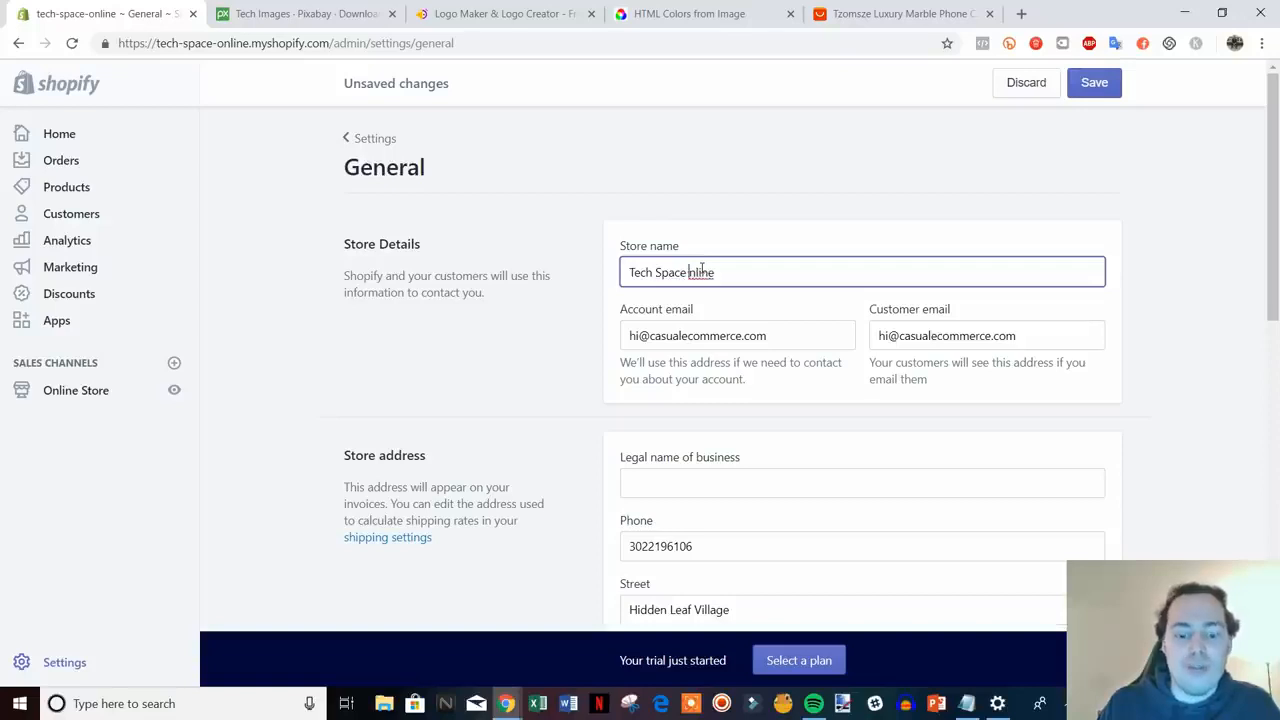
{"action": "key", "text": "Delete"}
{"action": "type", "text": "O"}
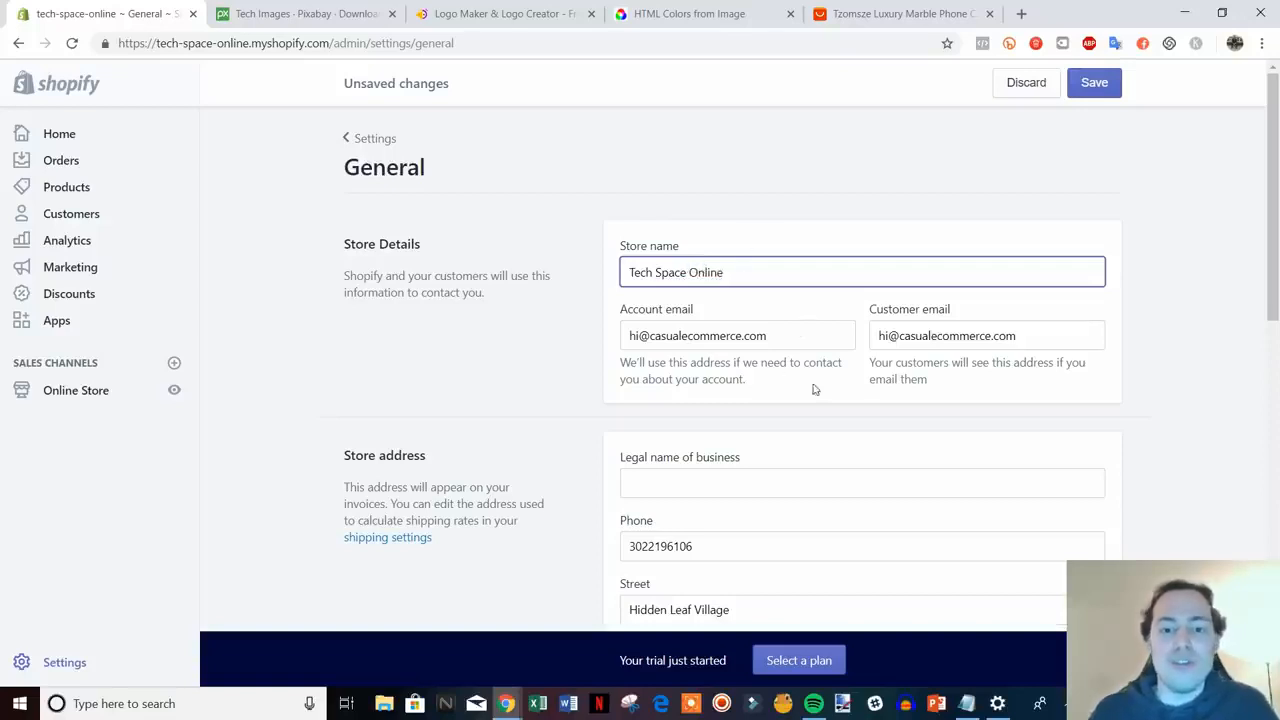
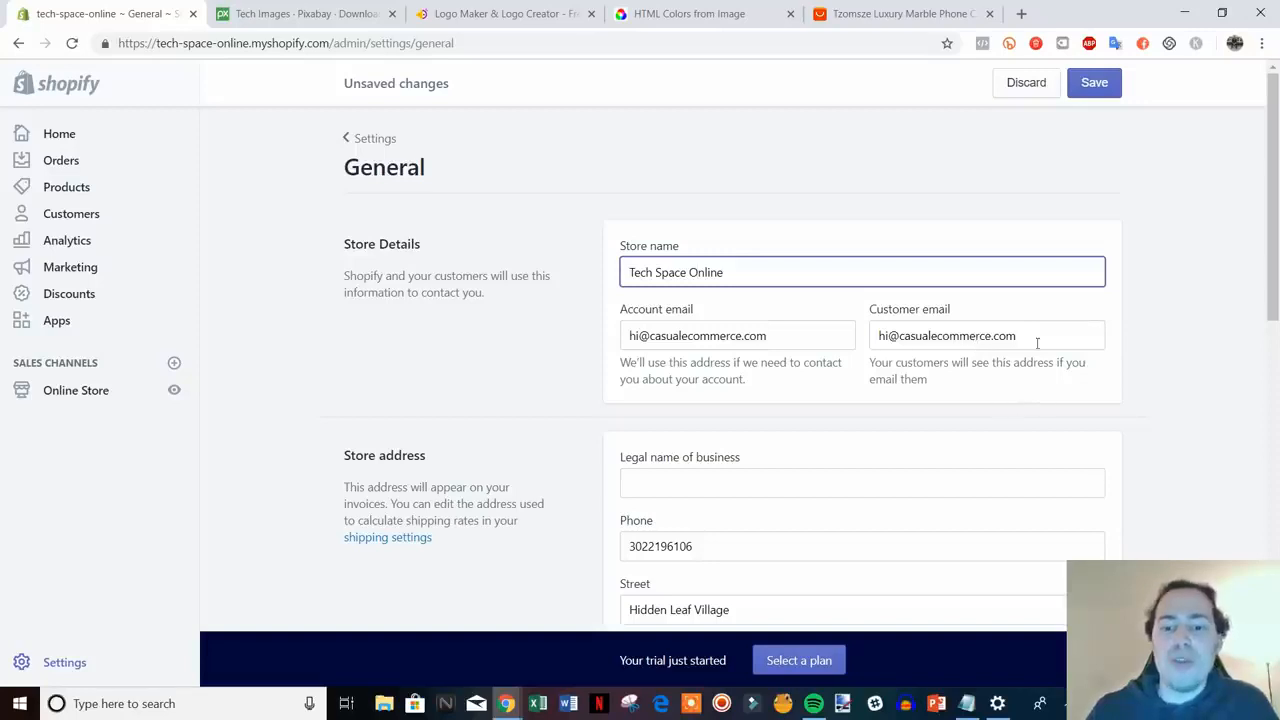
- Replace the Customer email with the new support address on the store's own domain
{"action": "scroll", "coordinate": [1034, 335], "scroll_direction": "down", "scroll_amount": 1}
{"action": "scroll", "coordinate": [985, 286], "scroll_direction": "up", "scroll_amount": 1}
{"action": "triple_click", "coordinate": [1040, 335]}
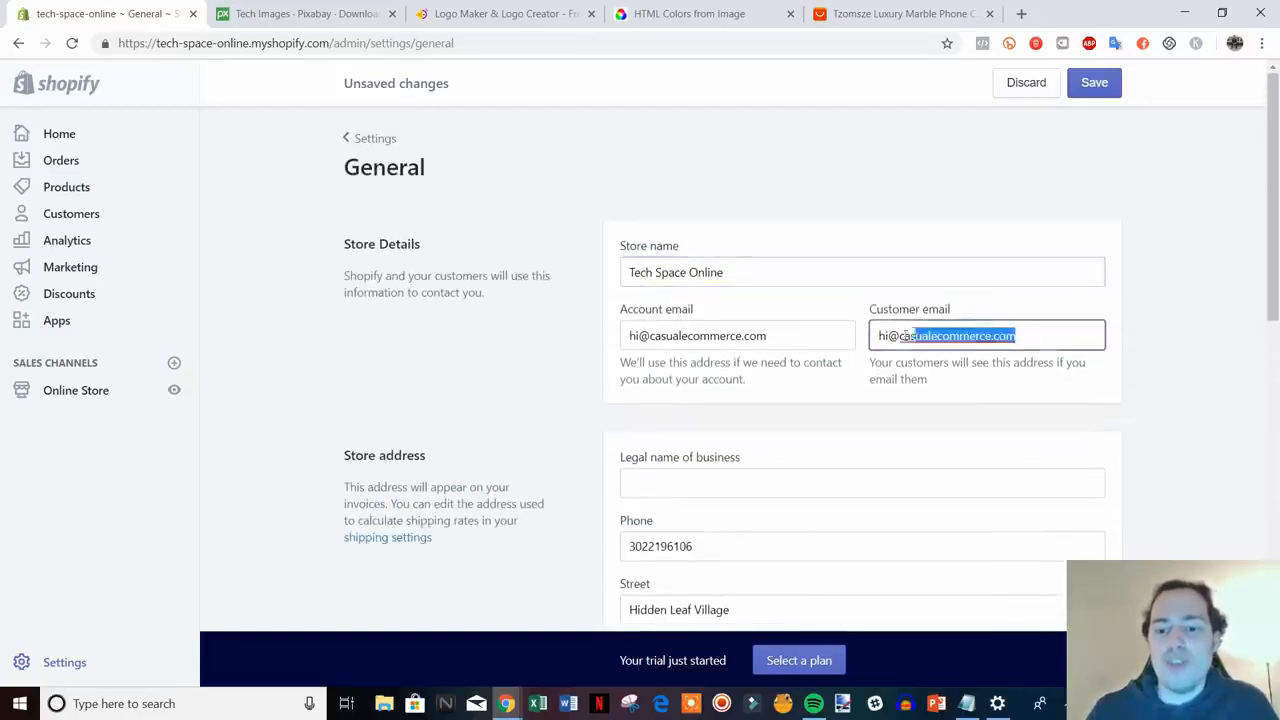
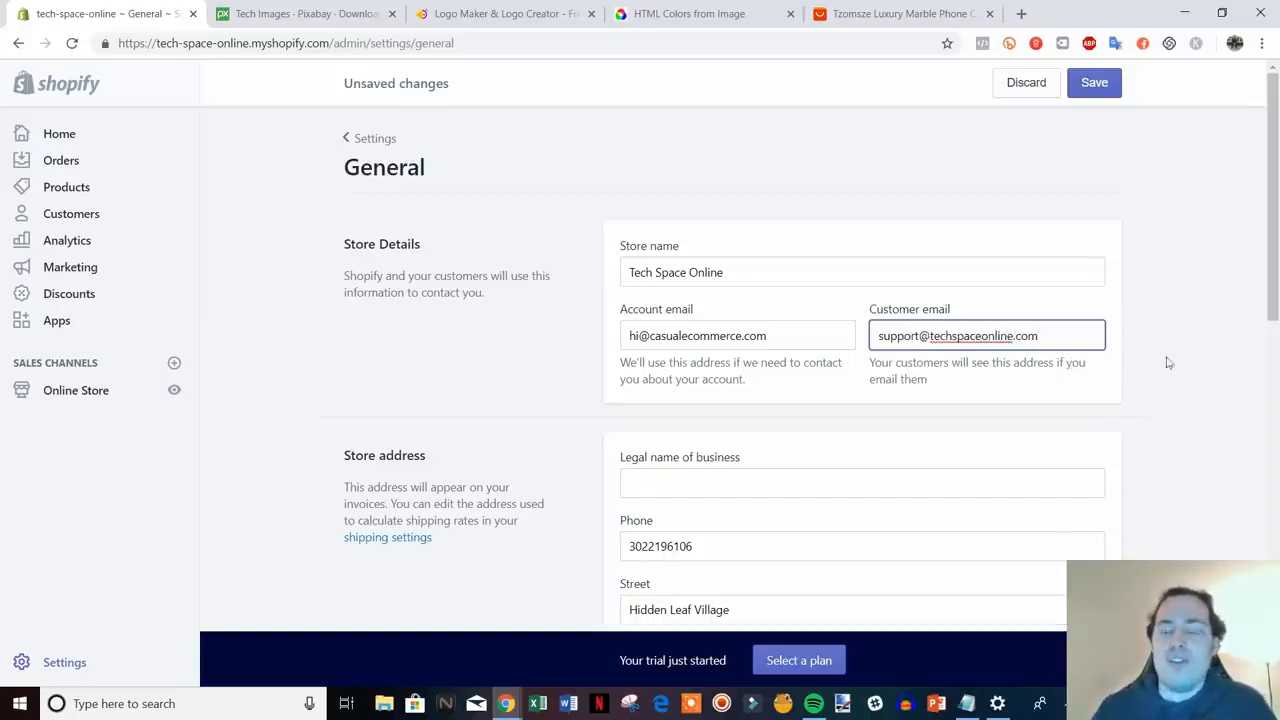
{"action": "left_click", "coordinate": [1168, 362]}
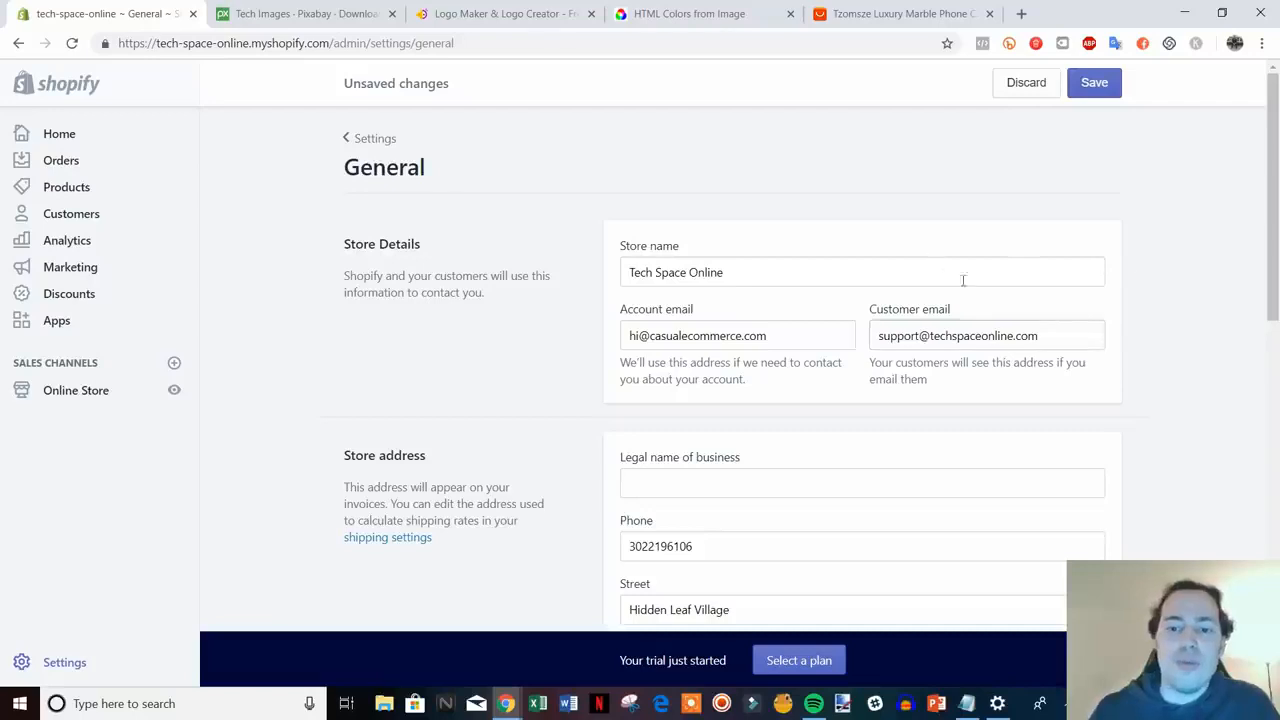
- Compare the account and customer email domains, then scroll down through the store details
{"action": "scroll", "coordinate": [920, 309], "scroll_direction": "down", "scroll_amount": 1}
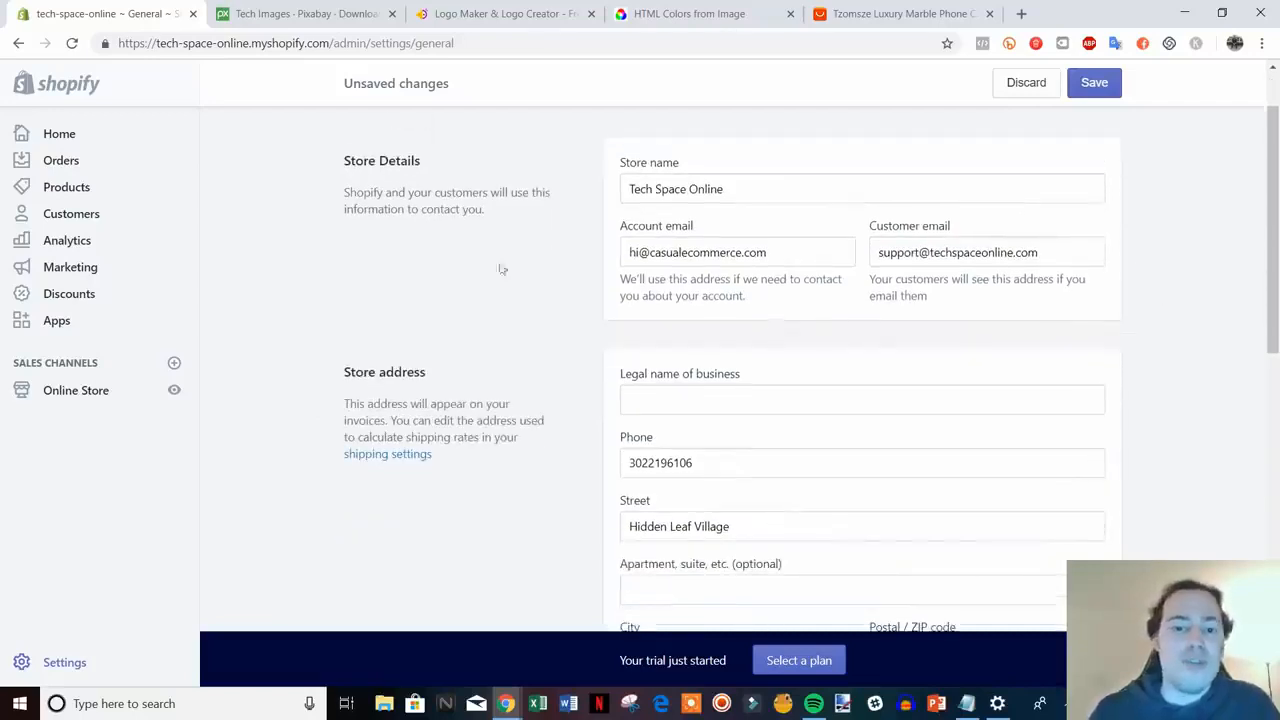
{"action": "left_click_drag", "start_coordinate": [776, 252], "coordinate": [666, 252]}
{"action": "left_click", "coordinate": [673, 252]}
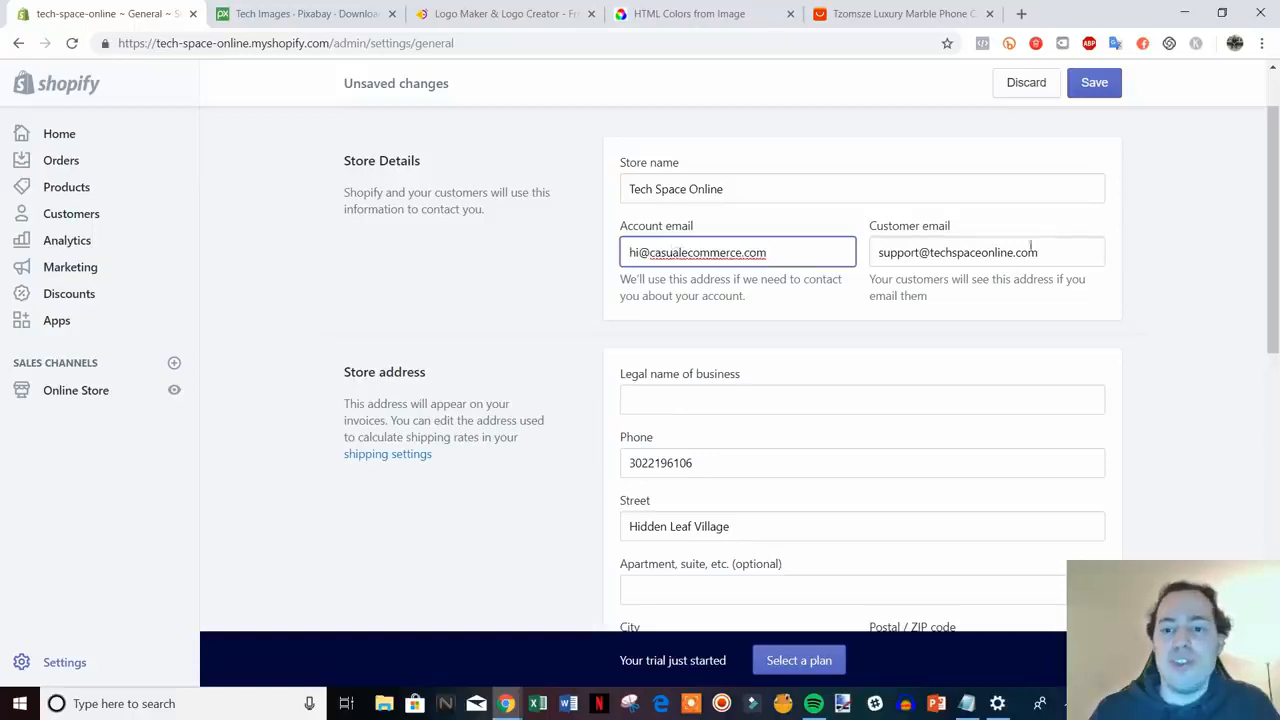
{"action": "left_click_drag", "start_coordinate": [1031, 246], "coordinate": [931, 252]}
{"action": "left_click", "coordinate": [932, 252]}
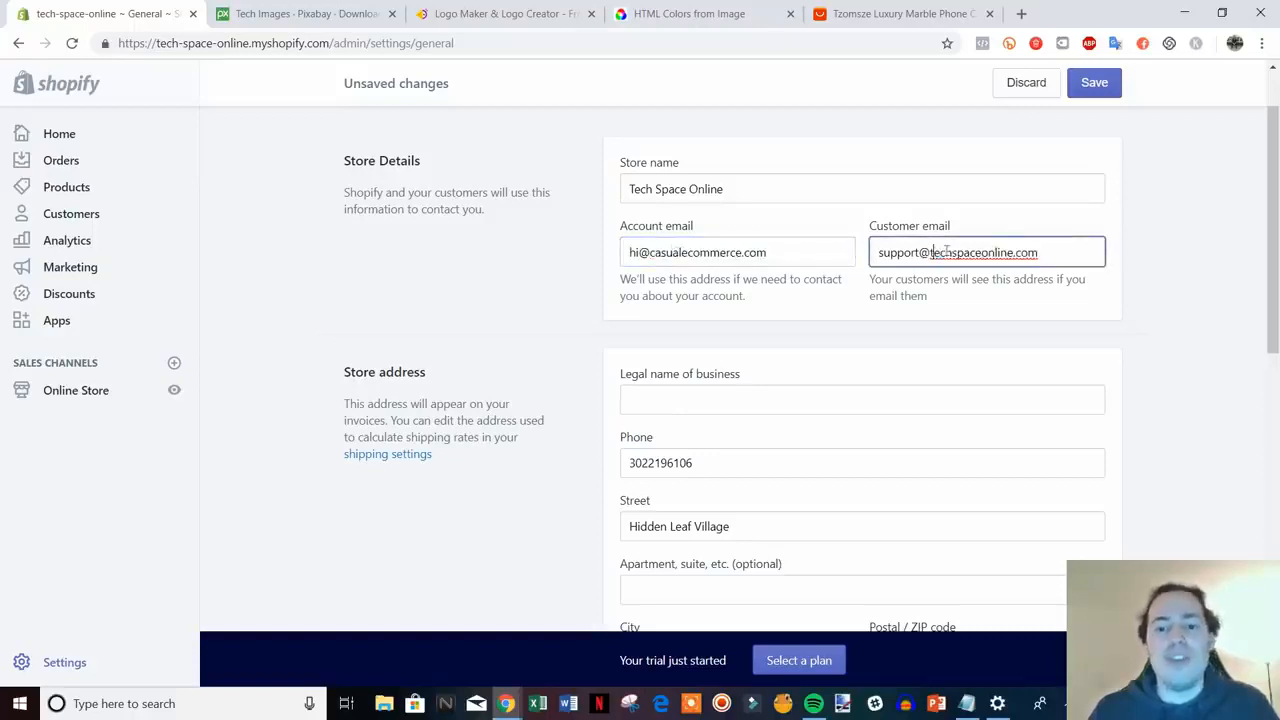
{"action": "scroll", "coordinate": [1168, 320], "scroll_direction": "down", "scroll_amount": 2}
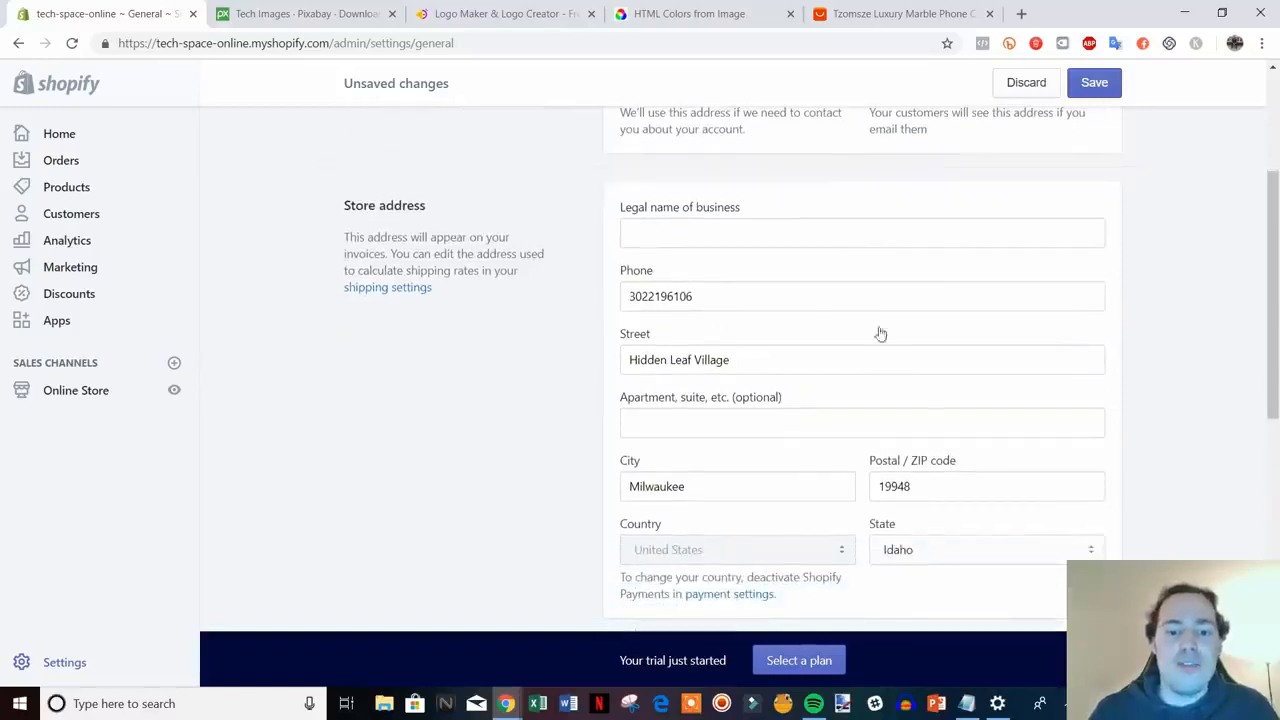
{"action": "scroll", "coordinate": [754, 384], "scroll_direction": "down", "scroll_amount": 4}
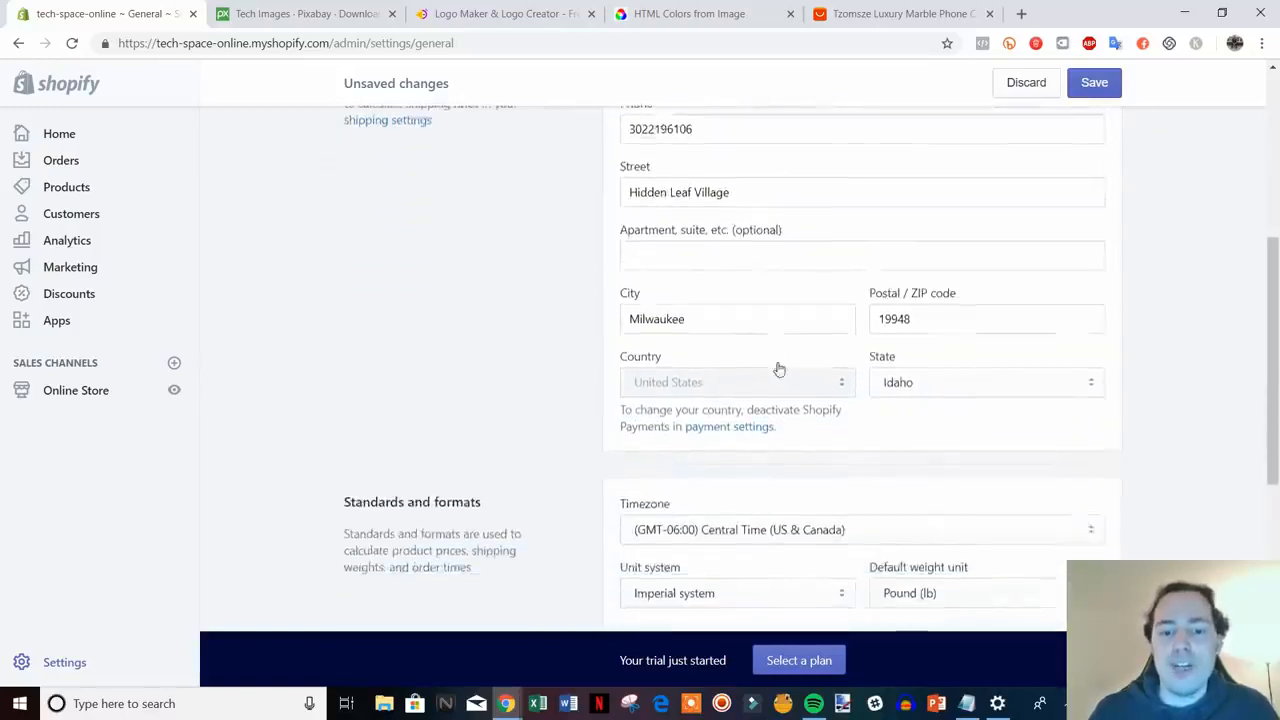
{"action": "scroll", "coordinate": [781, 362], "scroll_direction": "down", "scroll_amount": 1}
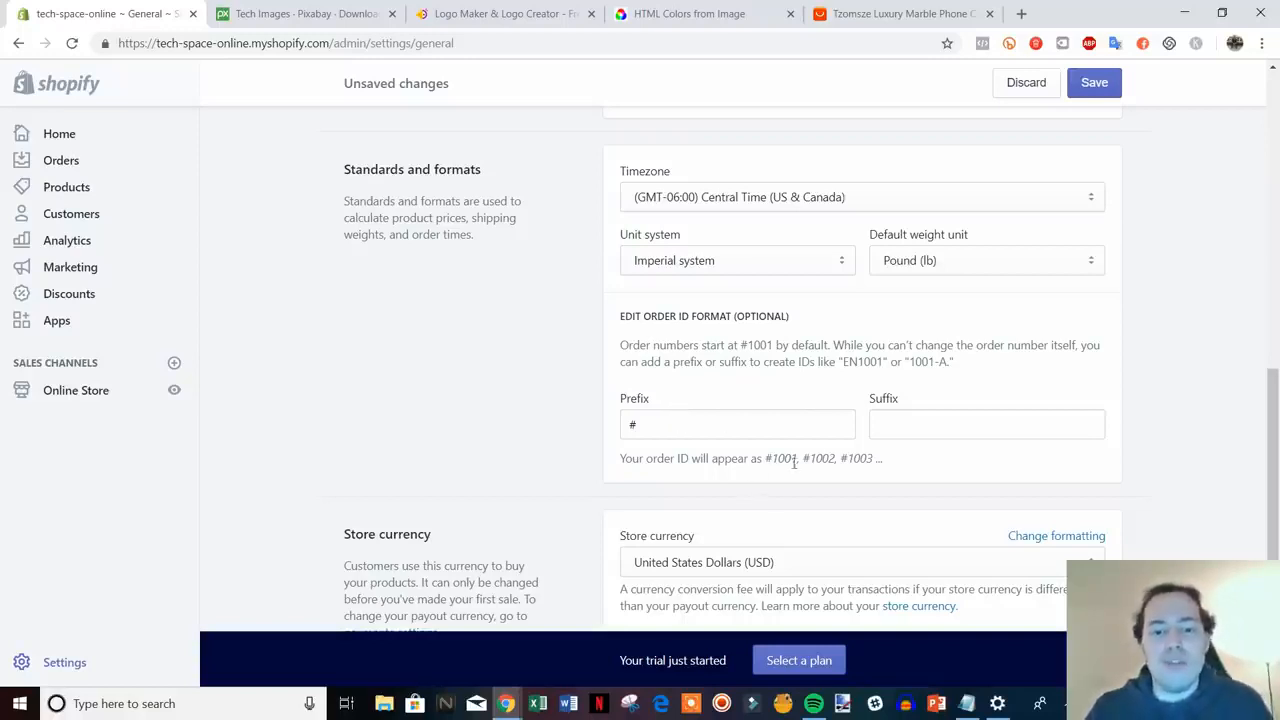
- Add TCO after # so the order ID prefix reads #TCO, and save the settings
{"action": "left_click_drag", "start_coordinate": [768, 458], "coordinate": [853, 461]}
{"action": "left_click", "coordinate": [853, 461]}
{"action": "left_click", "coordinate": [734, 430]}
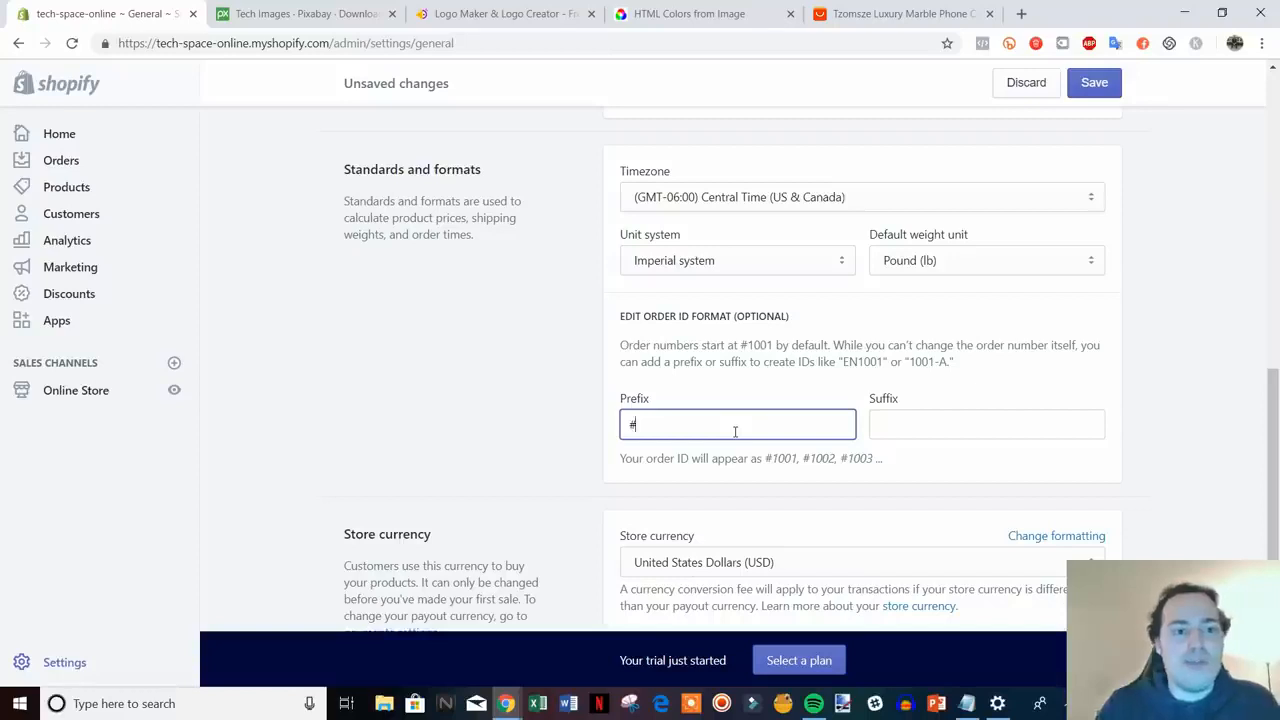
{"action": "type", "text": "TC"}
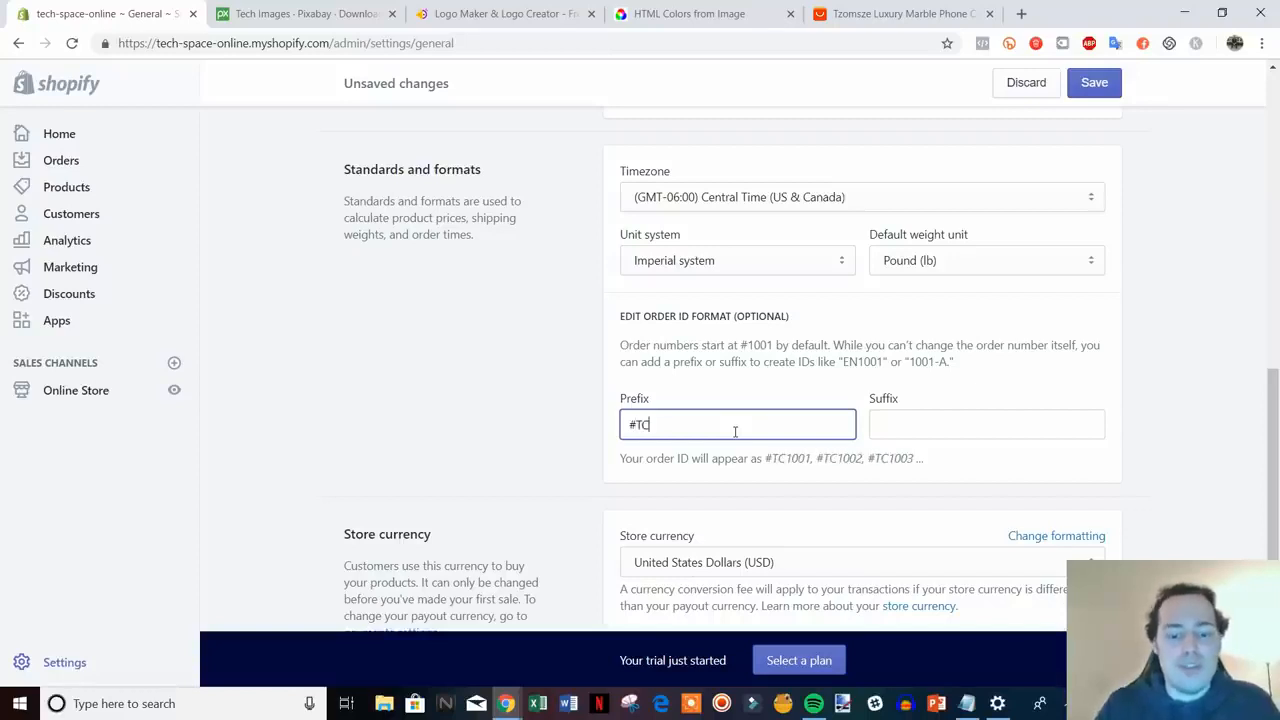
{"action": "type", "text": "O"}
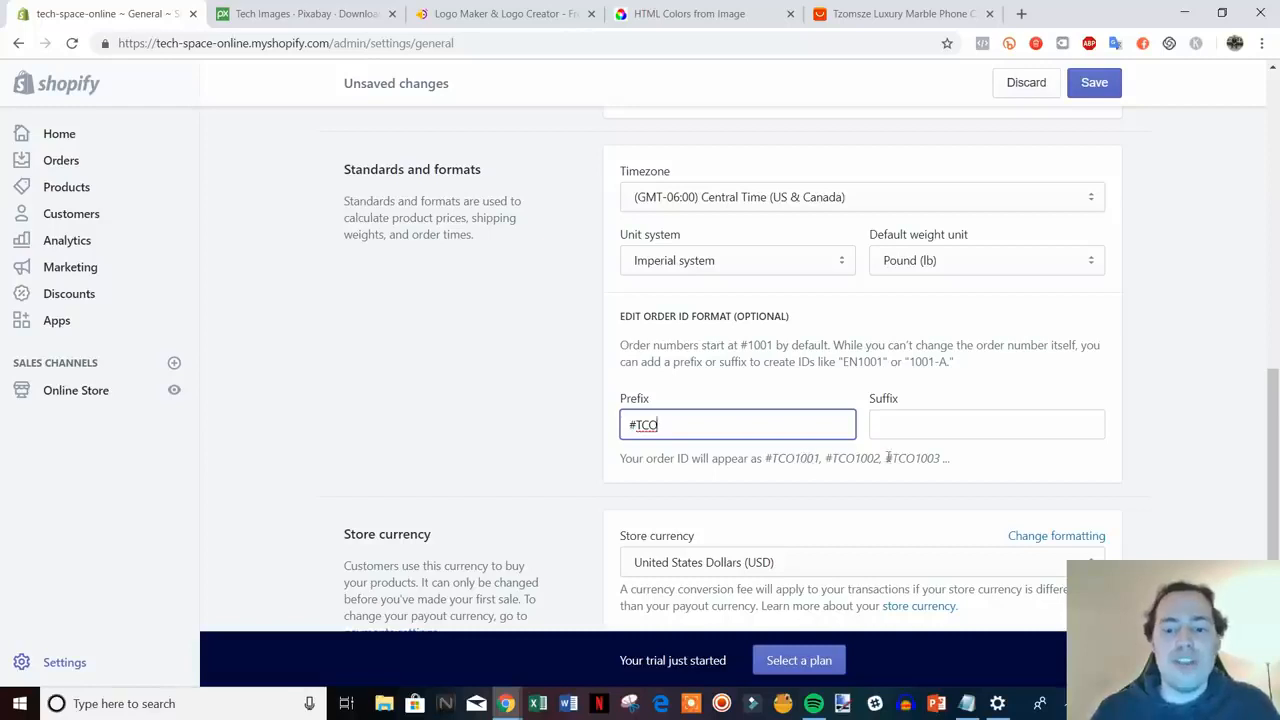
{"action": "scroll", "coordinate": [1155, 488], "scroll_direction": "down", "scroll_amount": 3}
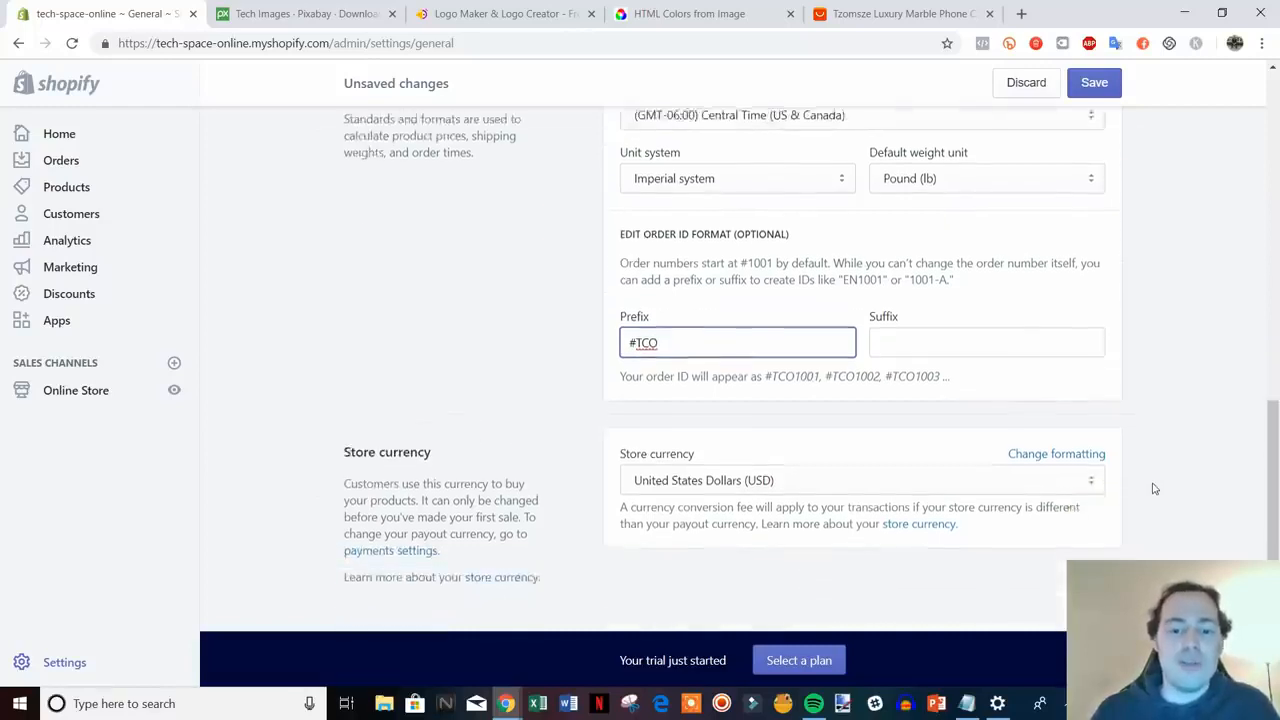
{"action": "left_click_drag", "start_coordinate": [1275, 531], "coordinate": [1277, 165]}
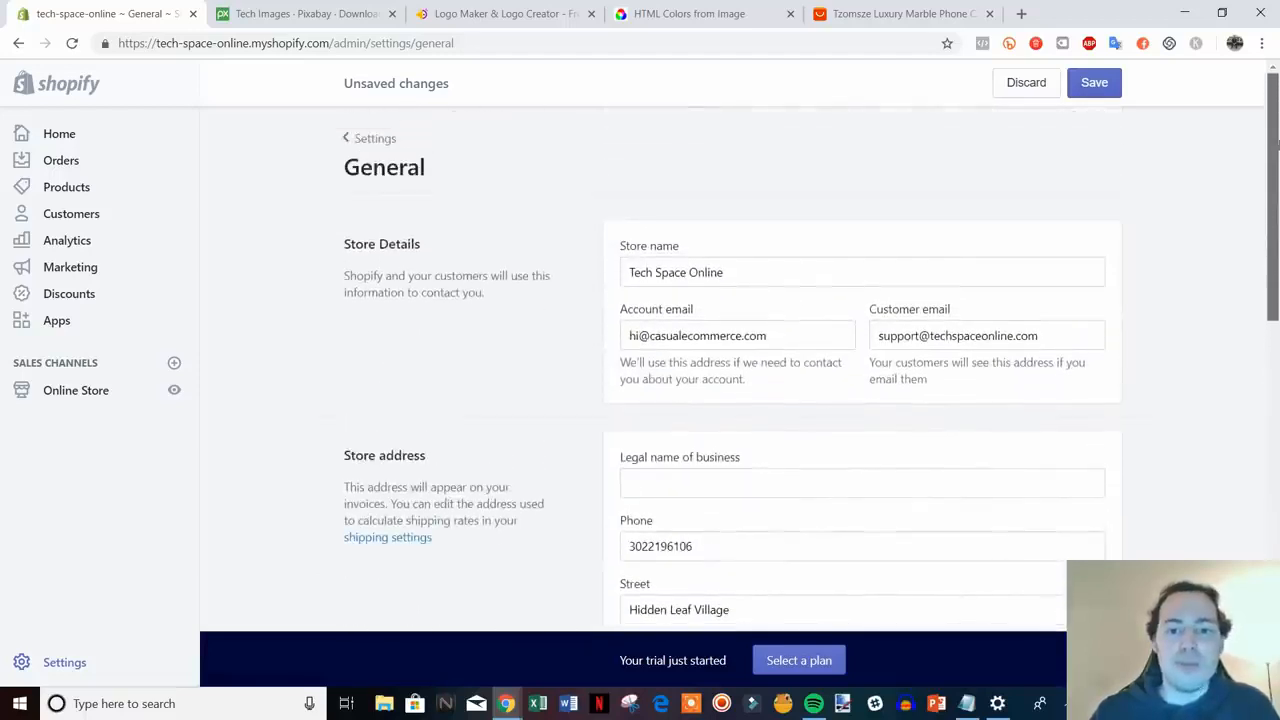
{"action": "left_click", "coordinate": [1092, 86]}
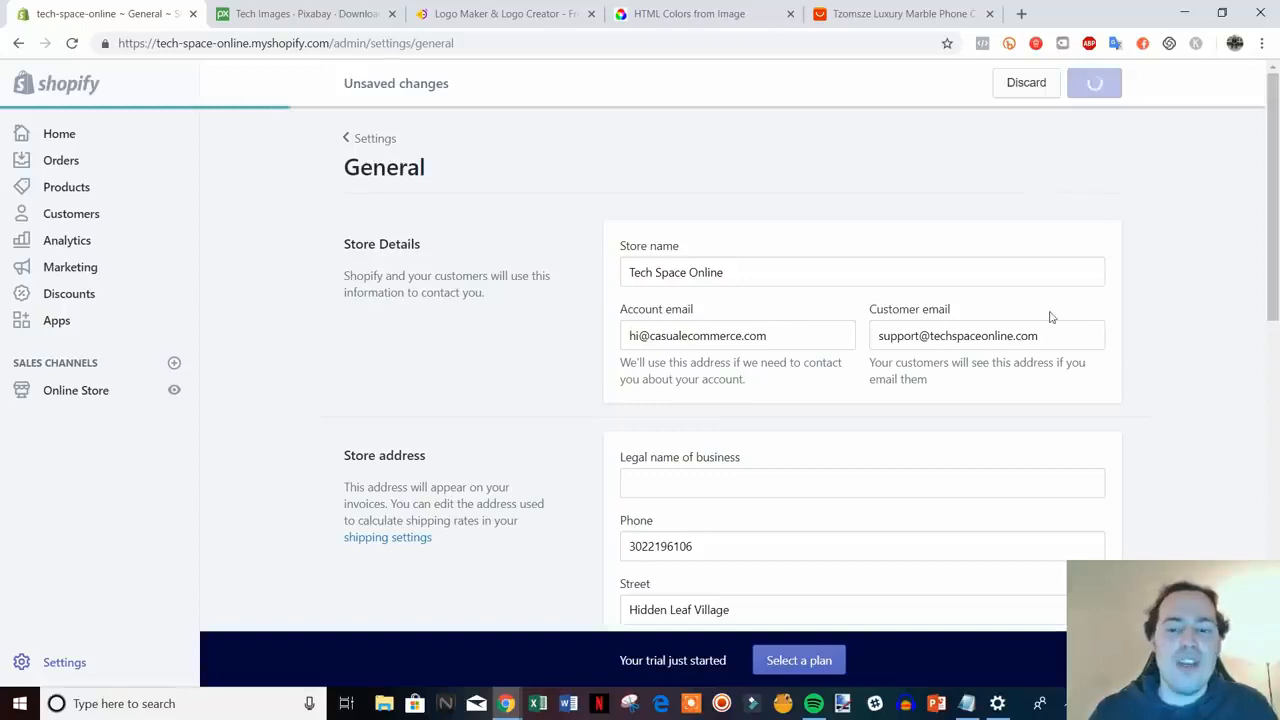
- Go back to Settings and view Payment providers listing Shopify Payments and PayPal Express Checkout
{"action": "left_click", "coordinate": [370, 140]}
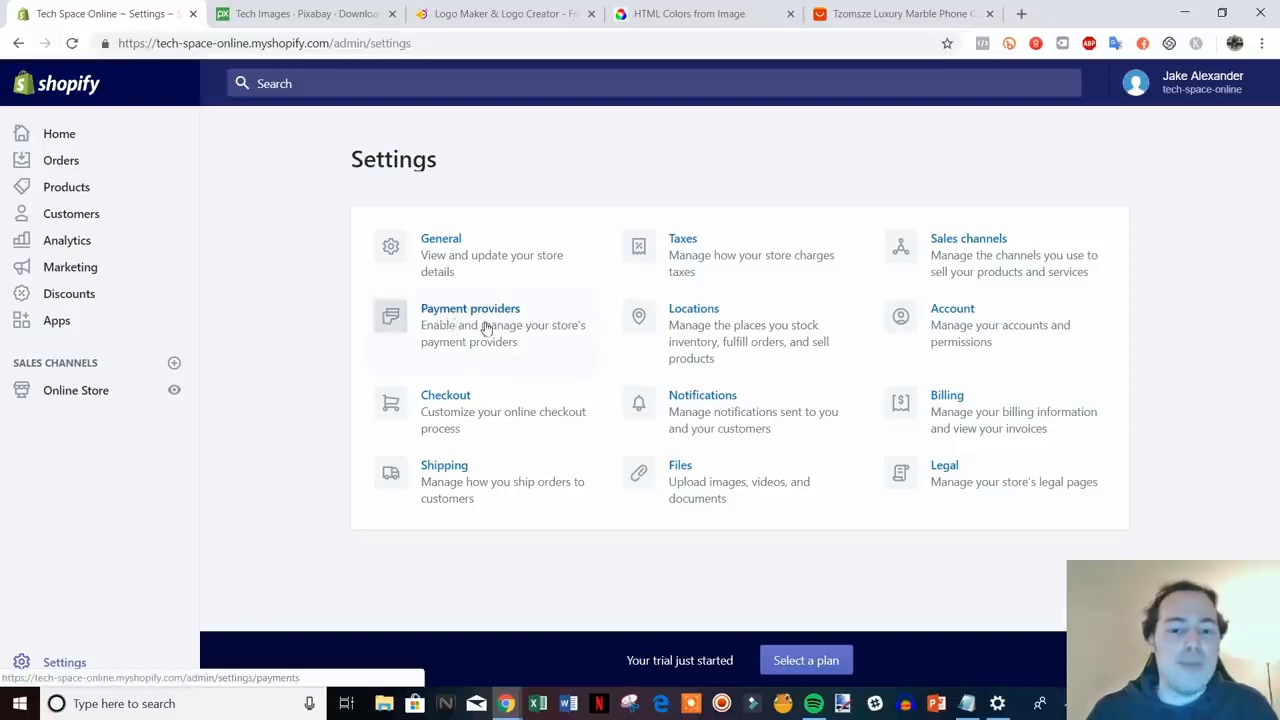
{"action": "left_click", "coordinate": [487, 329]}
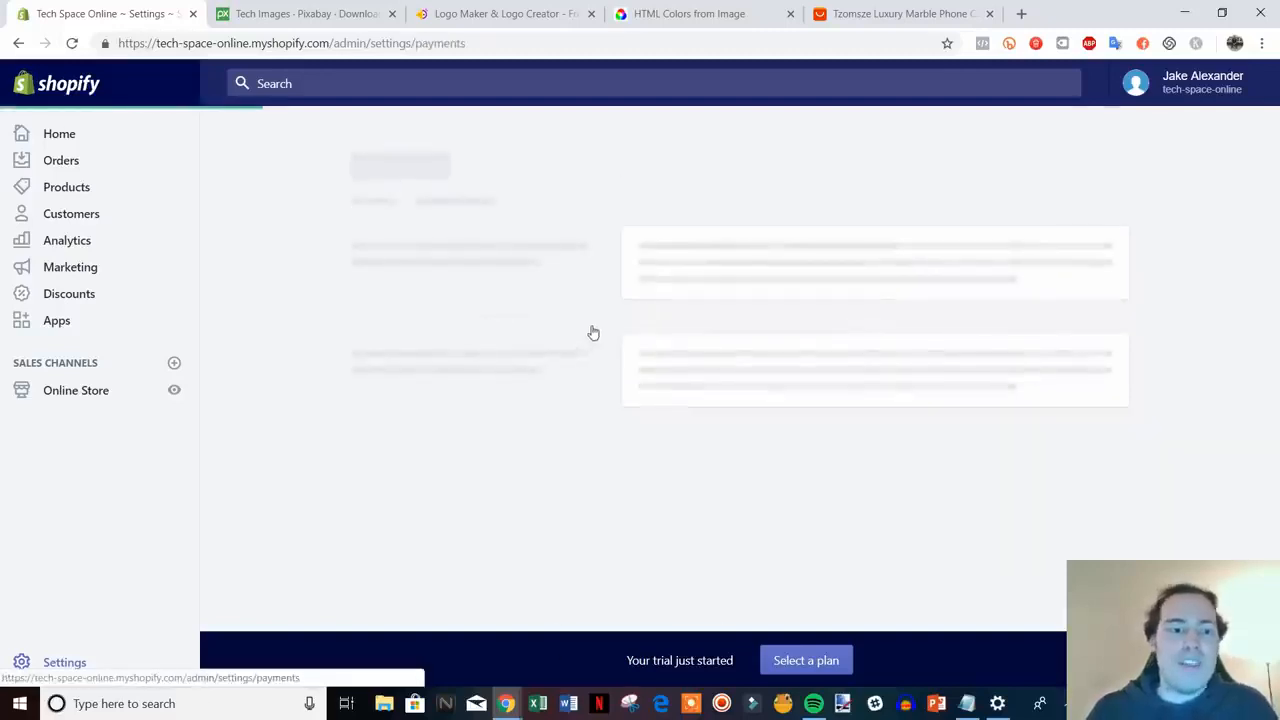
{"action": "scroll", "coordinate": [780, 394], "scroll_direction": "down", "scroll_amount": 2}
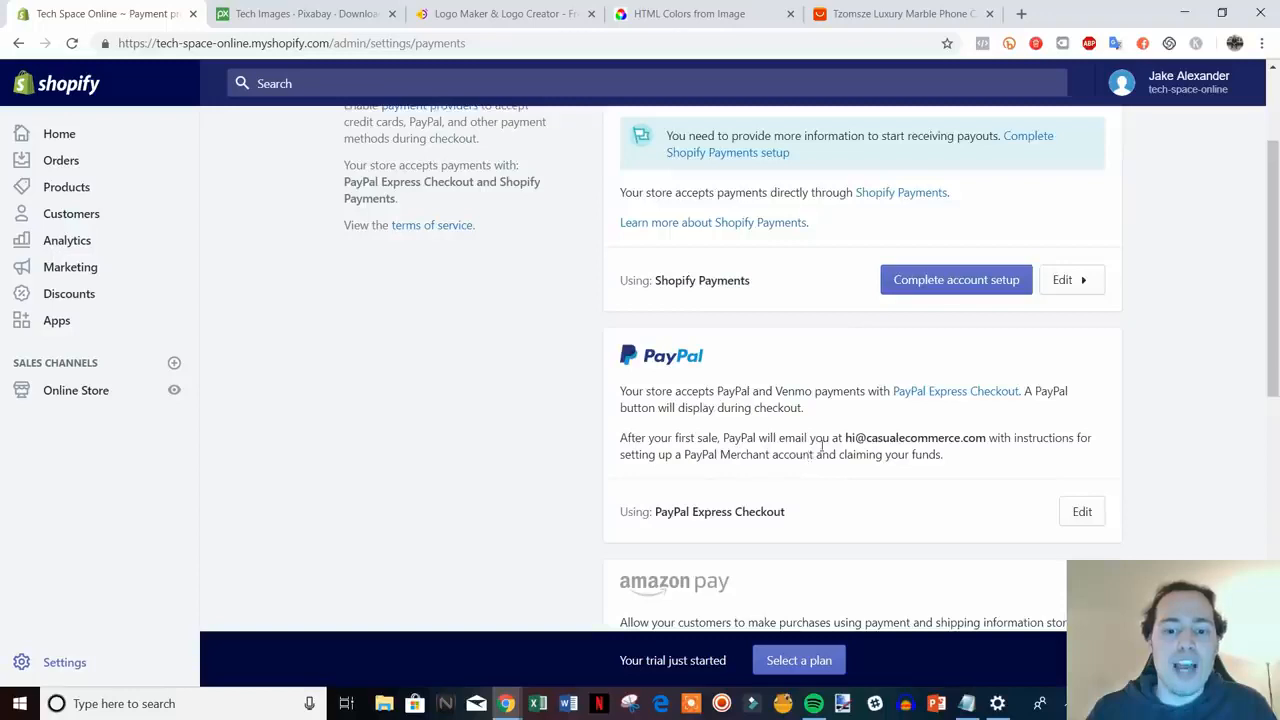
{"action": "scroll", "coordinate": [822, 447], "scroll_direction": "down", "scroll_amount": 2}
{"action": "scroll", "coordinate": [823, 449], "scroll_direction": "up", "scroll_amount": 4}
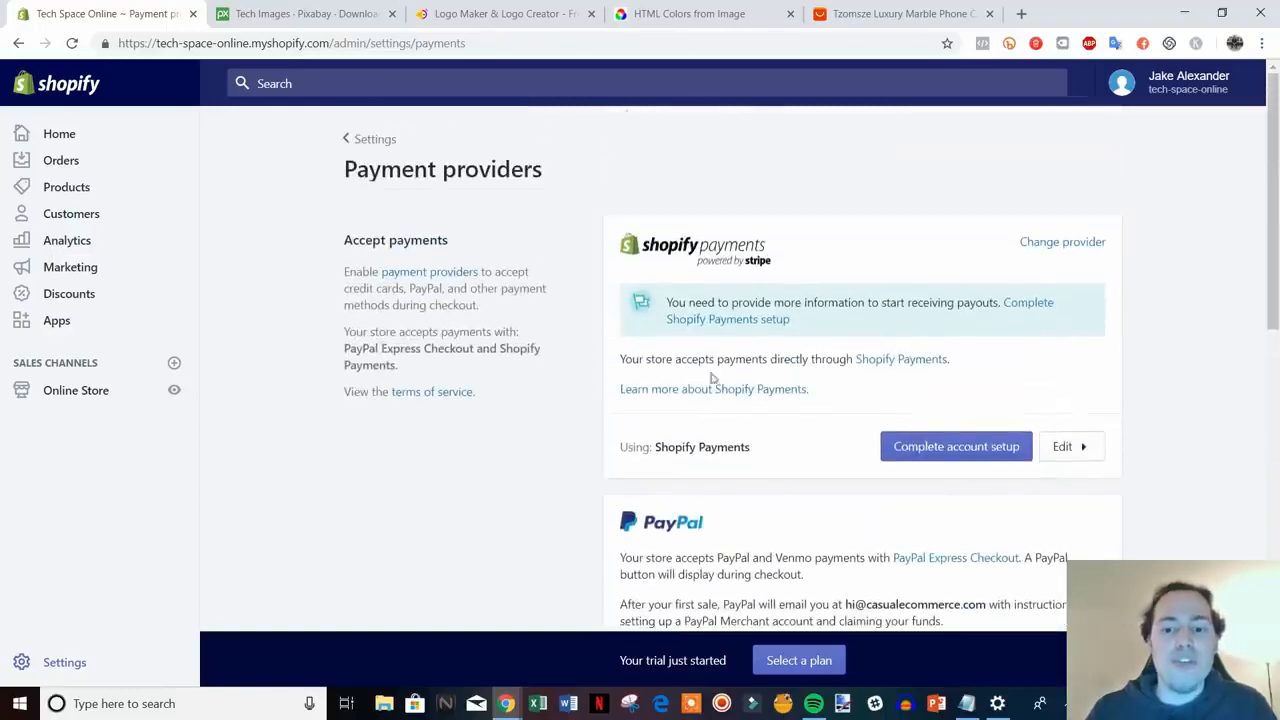
- Open Complete account setup for Shopify Payments and review the Business type options without changing them
{"action": "left_click", "coordinate": [984, 450]}
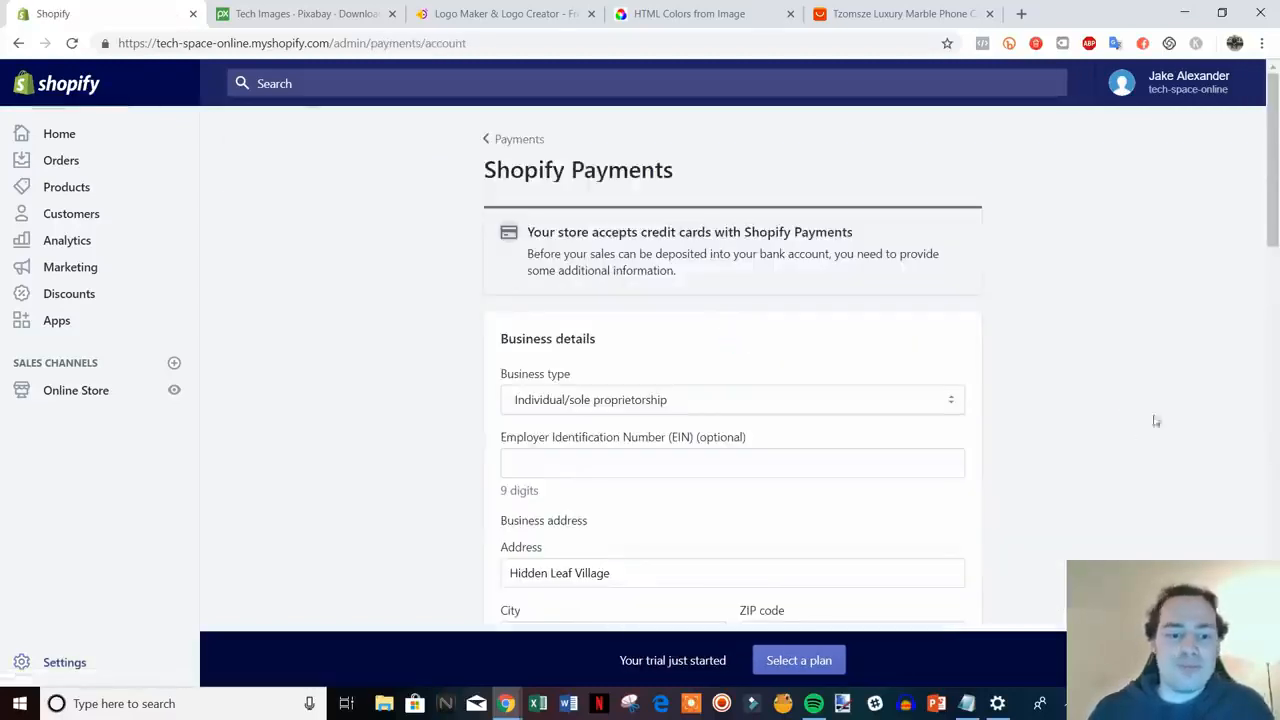
{"action": "scroll", "coordinate": [1160, 415], "scroll_direction": "down", "scroll_amount": 2}
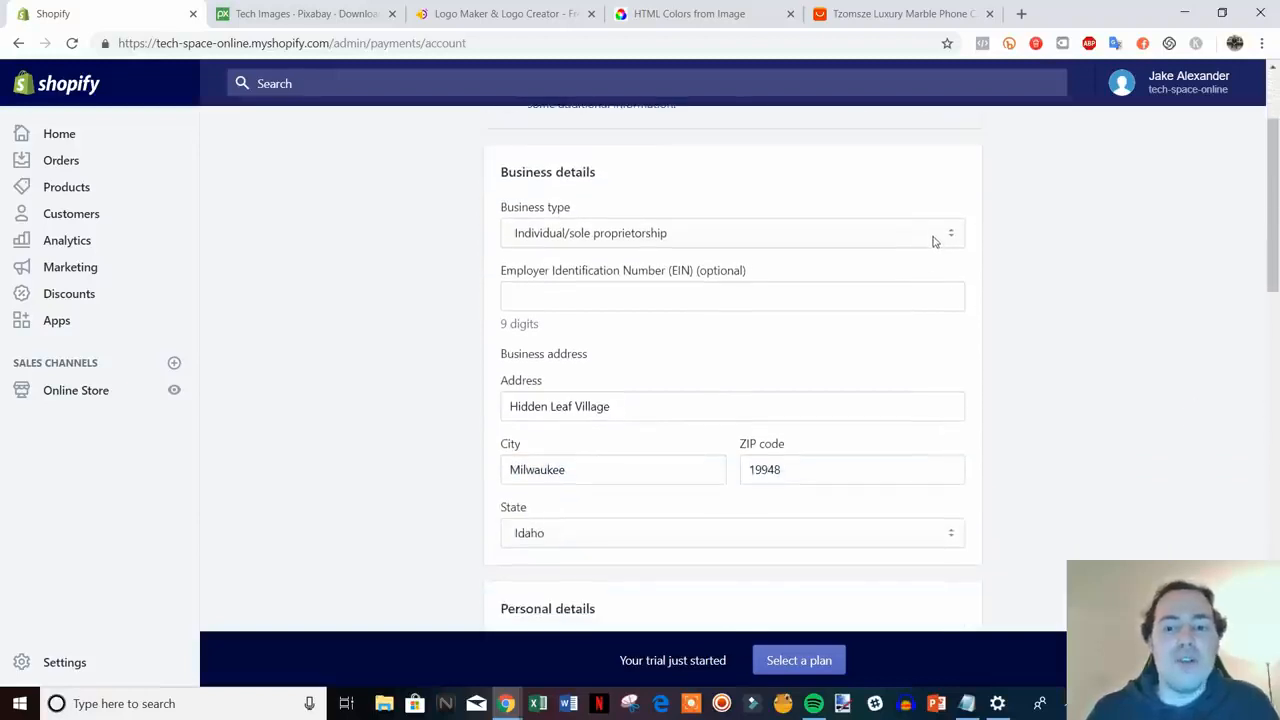
{"action": "left_click", "coordinate": [935, 241]}
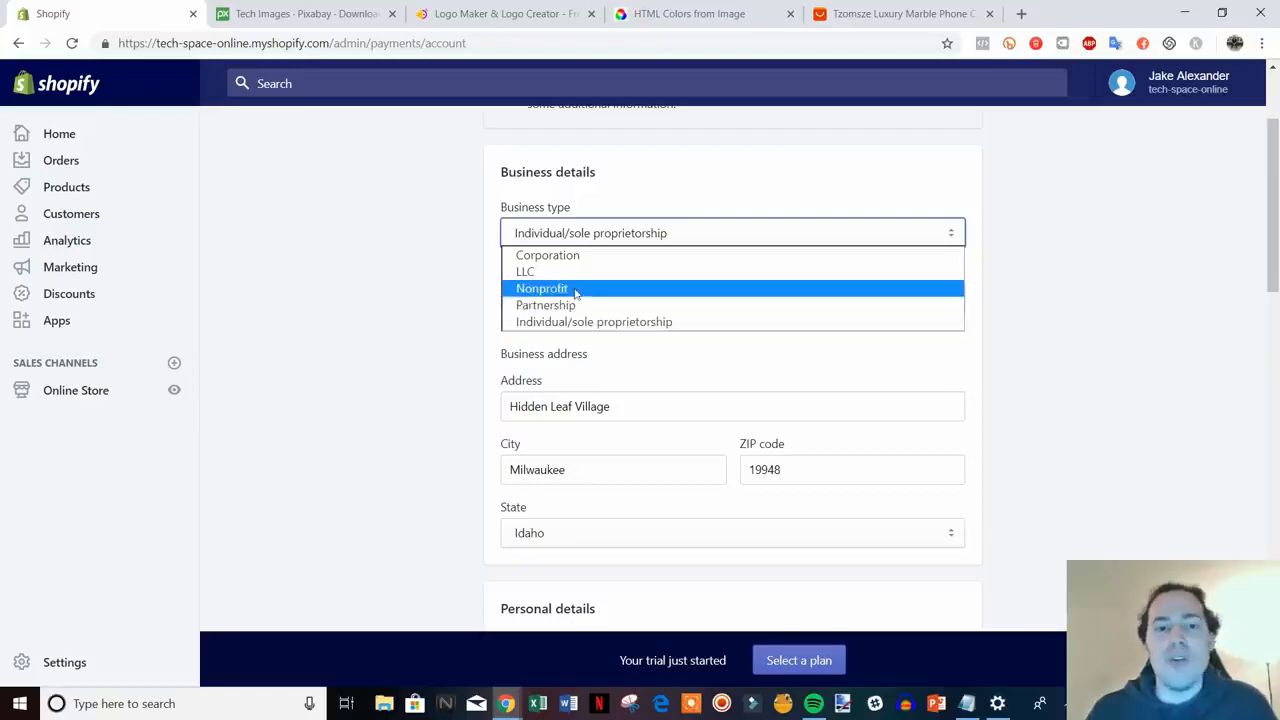
{"action": "left_click", "coordinate": [1030, 296]}
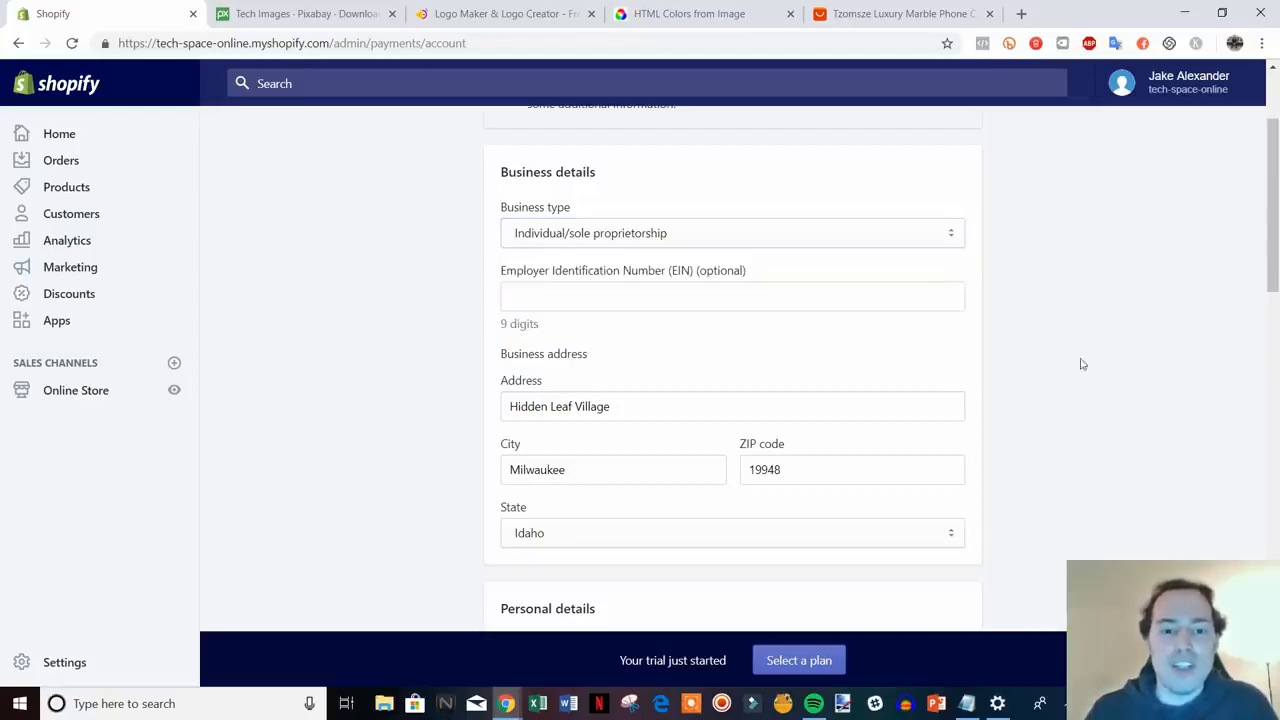
{"action": "scroll", "coordinate": [1066, 355], "scroll_direction": "down", "scroll_amount": 1}
{"action": "scroll", "coordinate": [1125, 375], "scroll_direction": "down", "scroll_amount": 3}
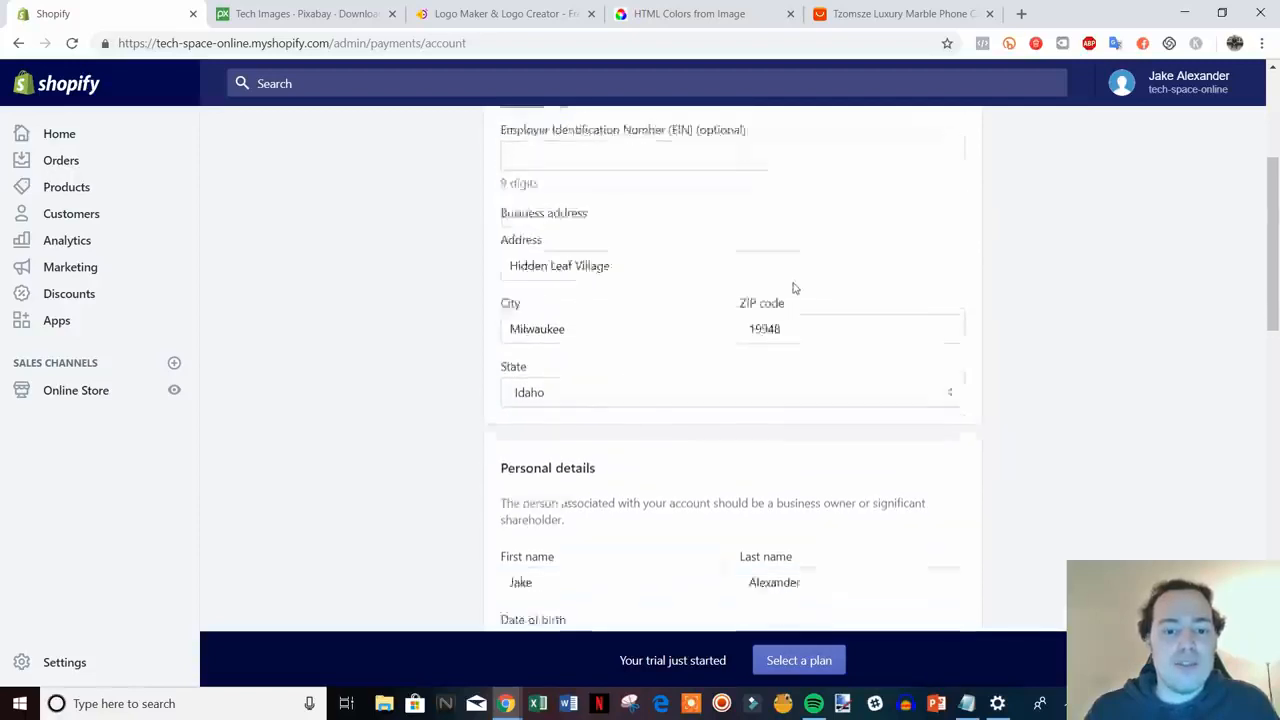
{"action": "scroll", "coordinate": [826, 271], "scroll_direction": "down", "scroll_amount": 2}
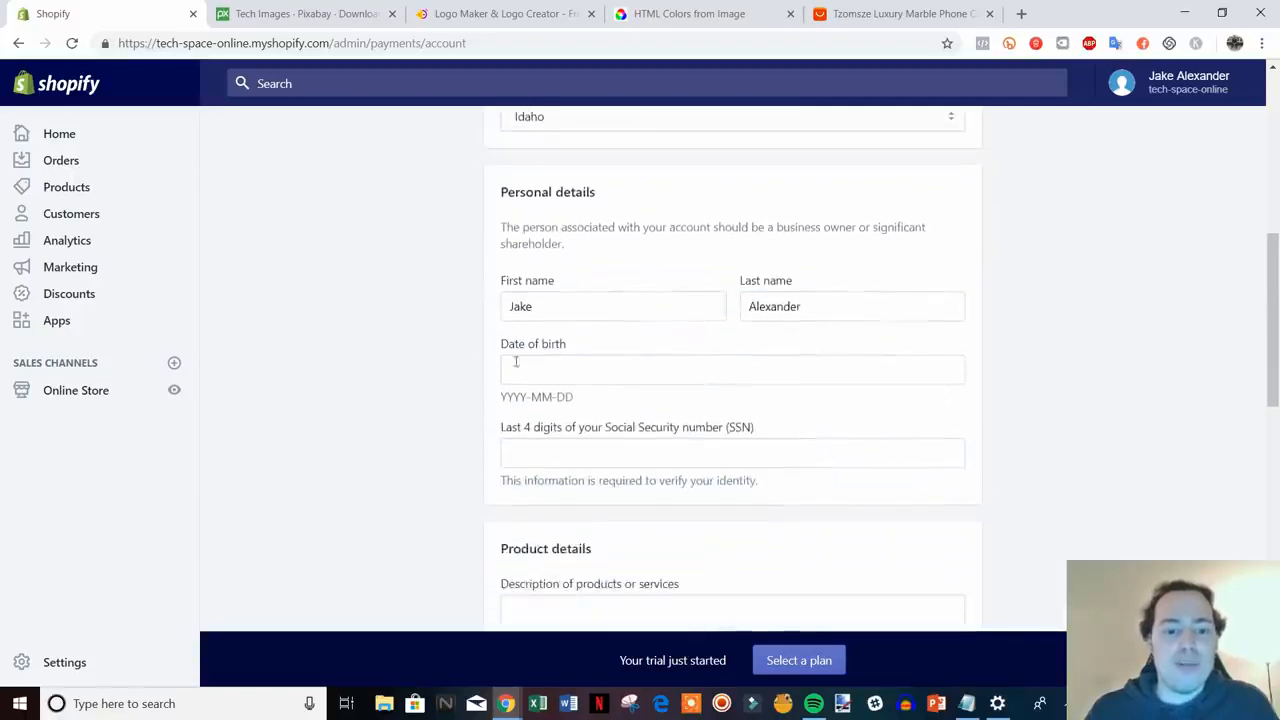
{"action": "scroll", "coordinate": [1091, 443], "scroll_direction": "down", "scroll_amount": 3}
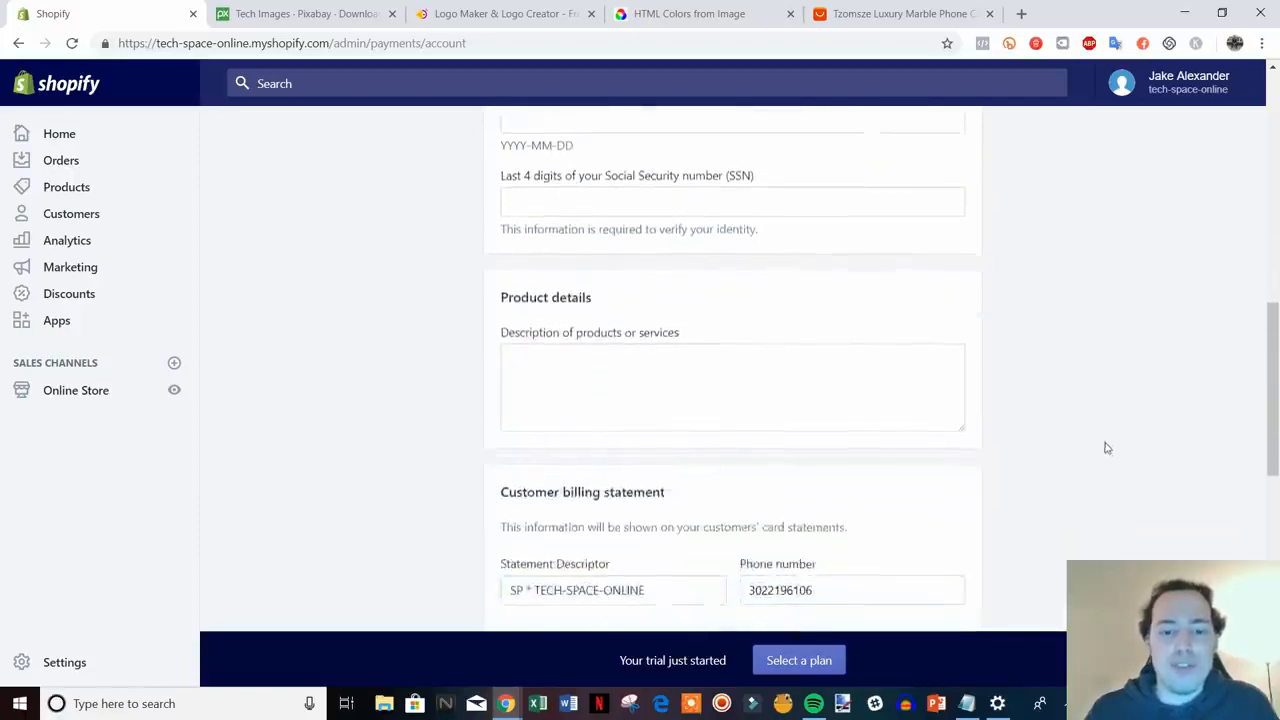
- Enter 'Retailer of electronics' as the description of products or services
{"action": "left_click", "coordinate": [573, 285]}
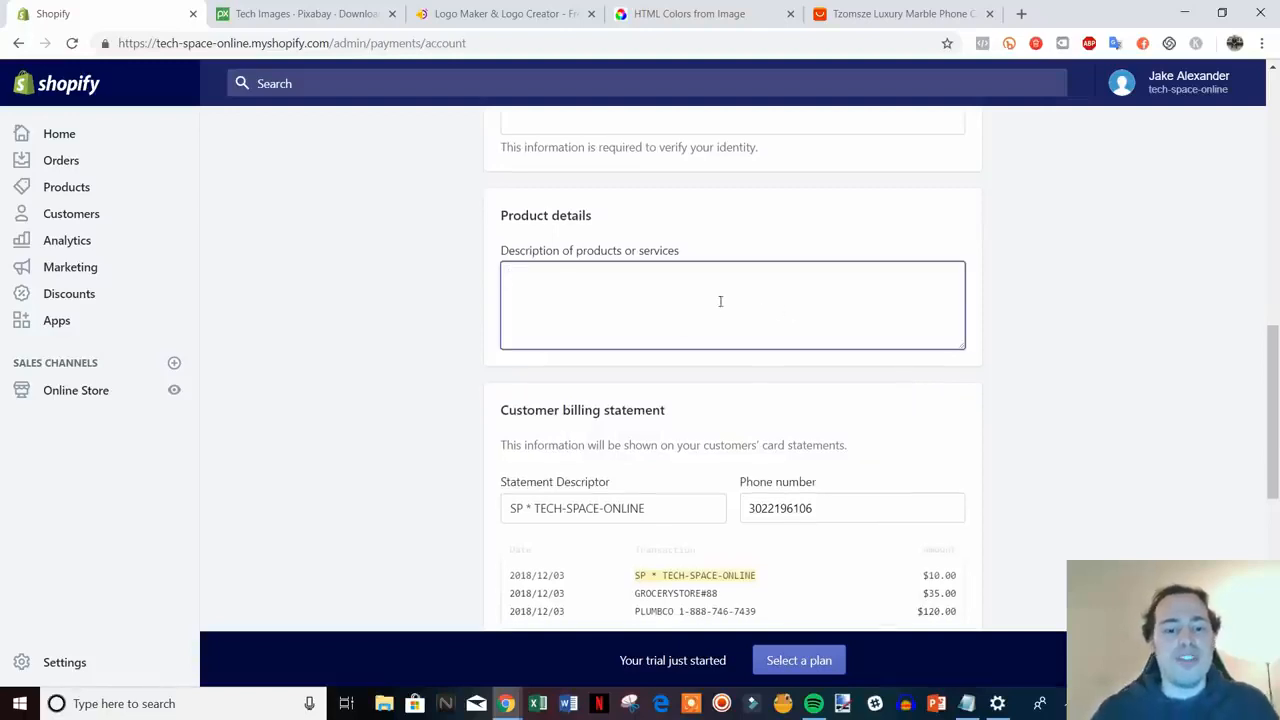
{"action": "scroll", "coordinate": [724, 349], "scroll_direction": "down", "scroll_amount": 1}
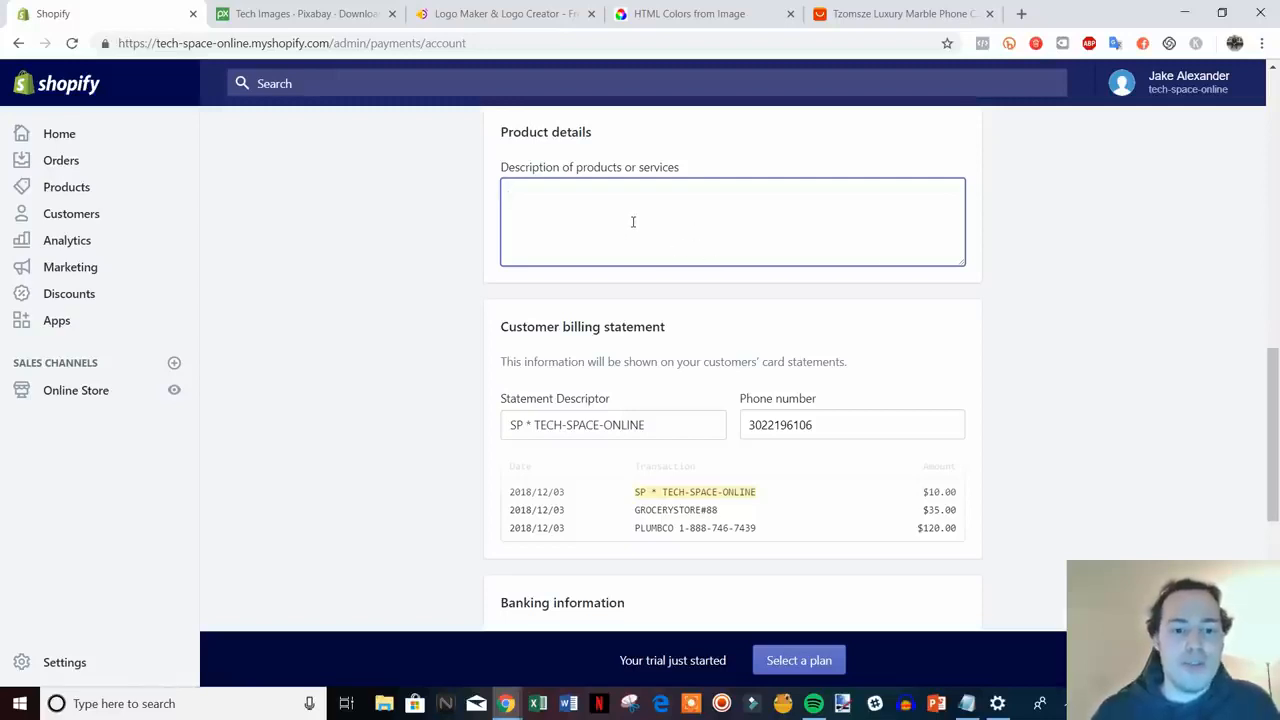
{"action": "type", "text": "Retai"}
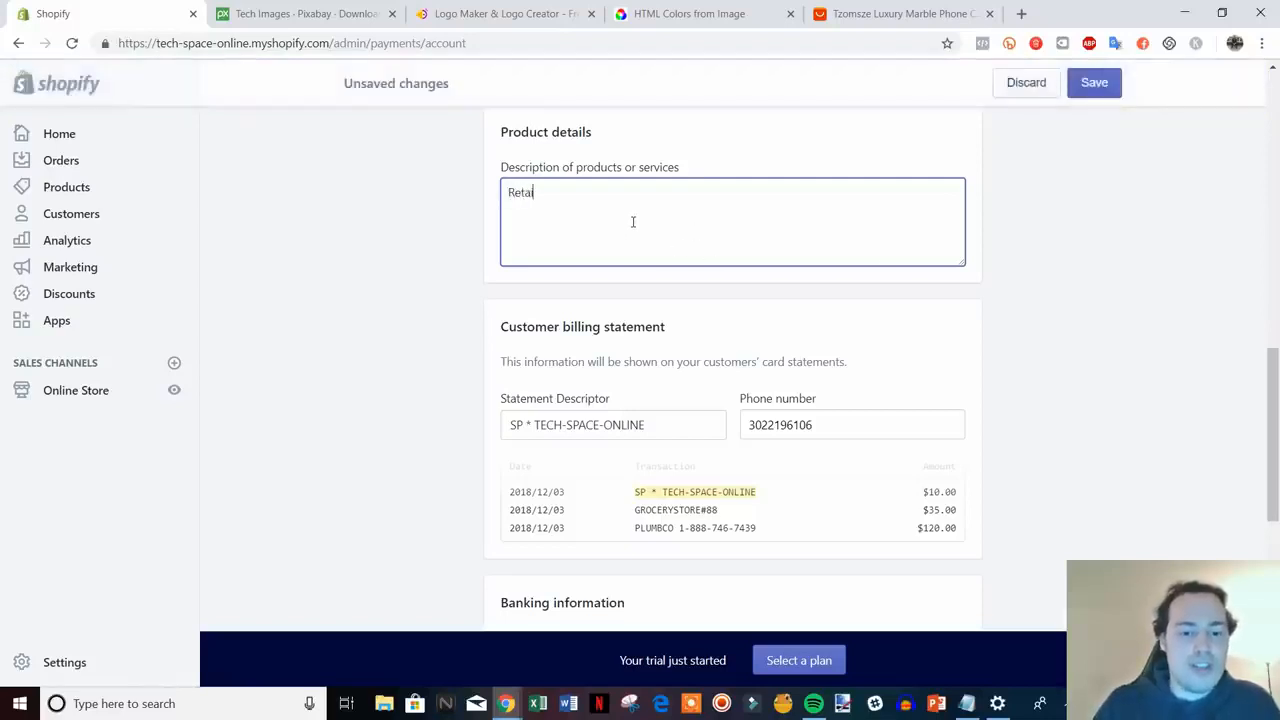
{"action": "type", "text": "ler of"}
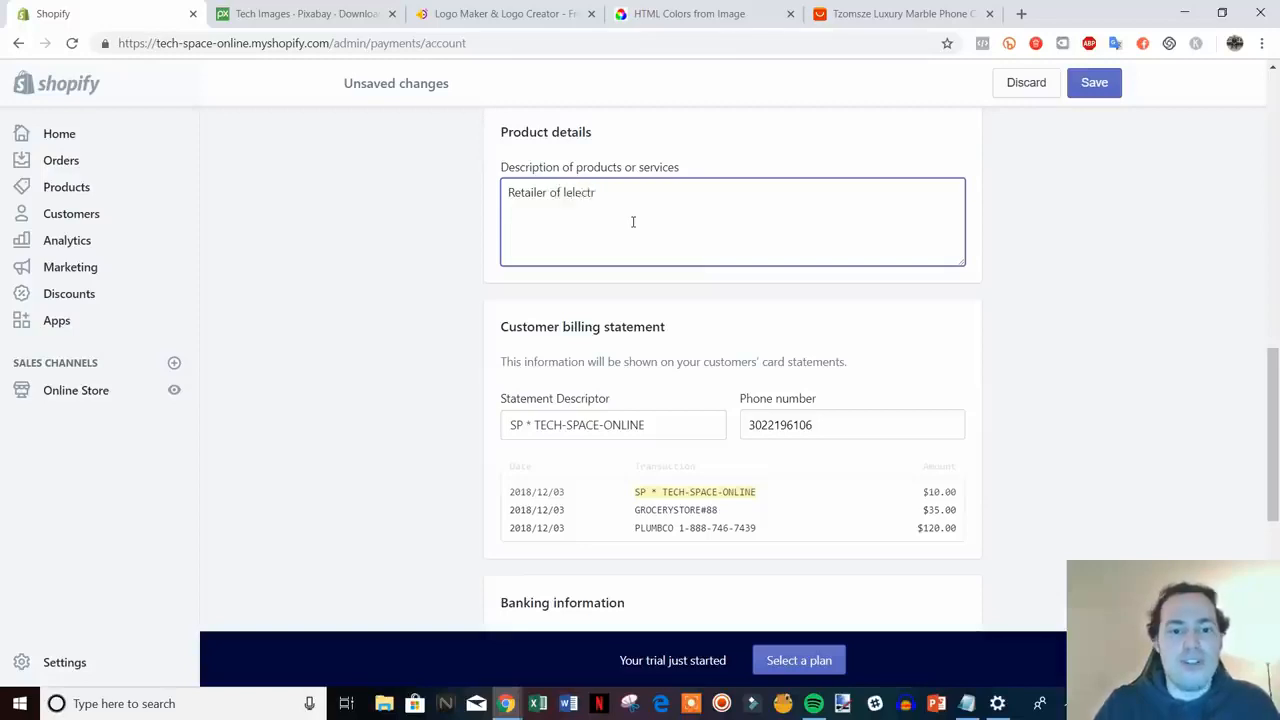
{"action": "type", "text": " elec"}
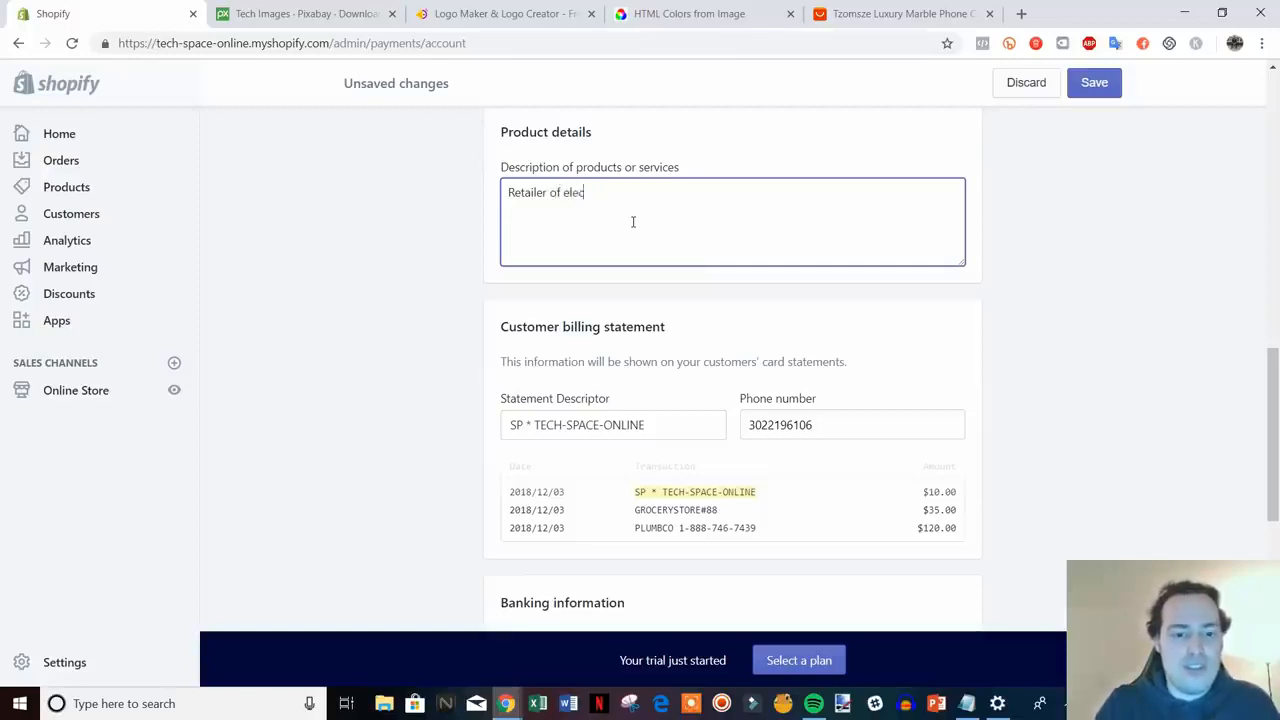
{"action": "type", "text": "tronics"}
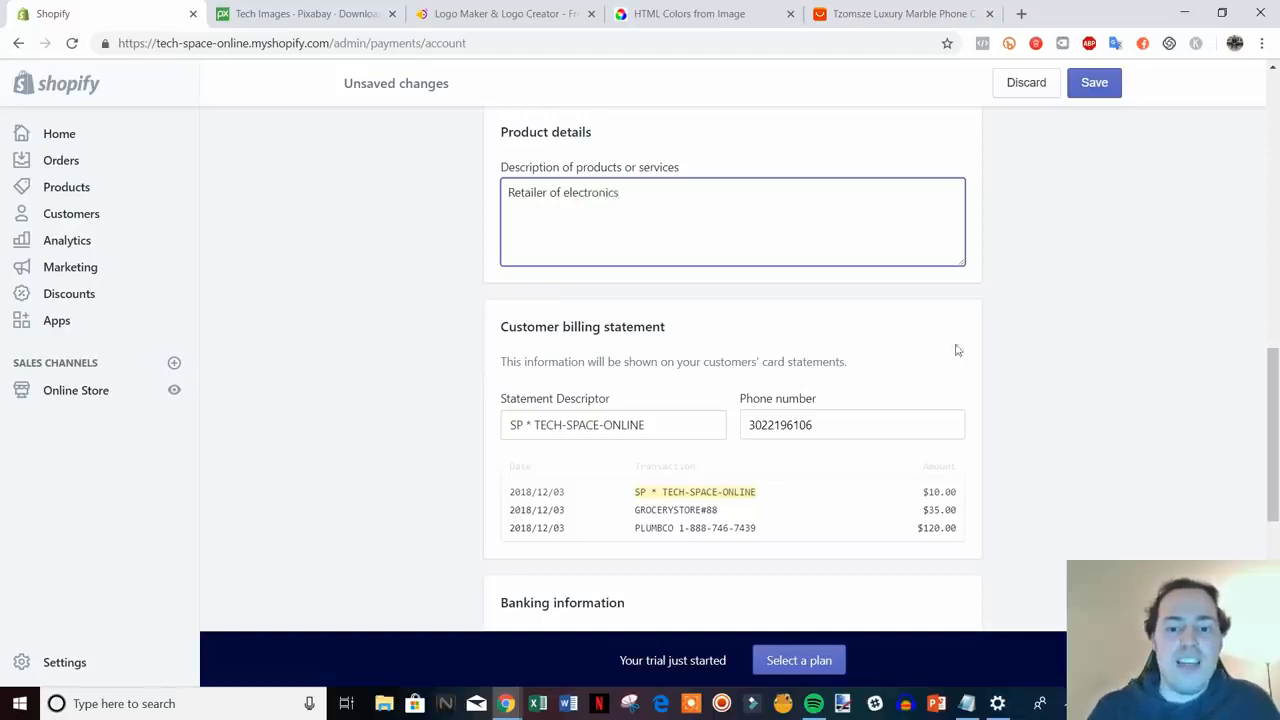
{"action": "scroll", "coordinate": [970, 350], "scroll_direction": "down", "scroll_amount": 2}
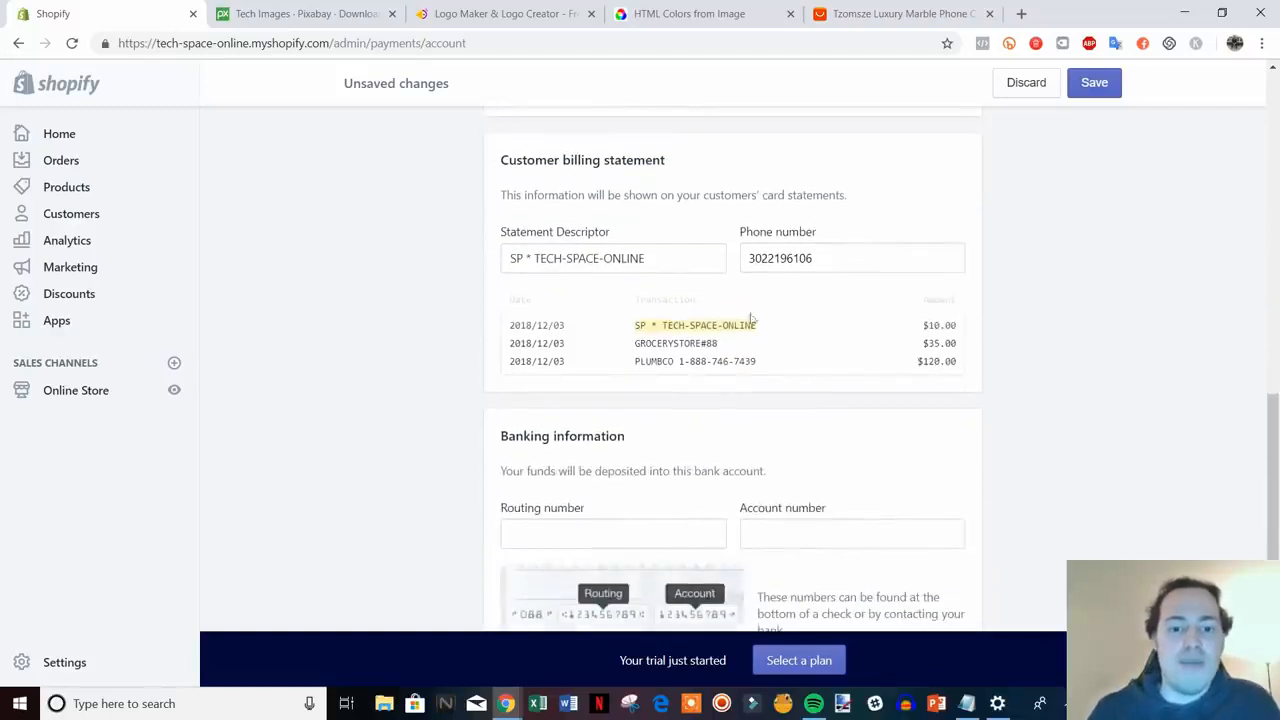
- Review the statement descriptor SP * TECH-SPACE-ONLINE and scroll through the payments form
{"action": "left_click_drag", "start_coordinate": [674, 266], "coordinate": [538, 258]}
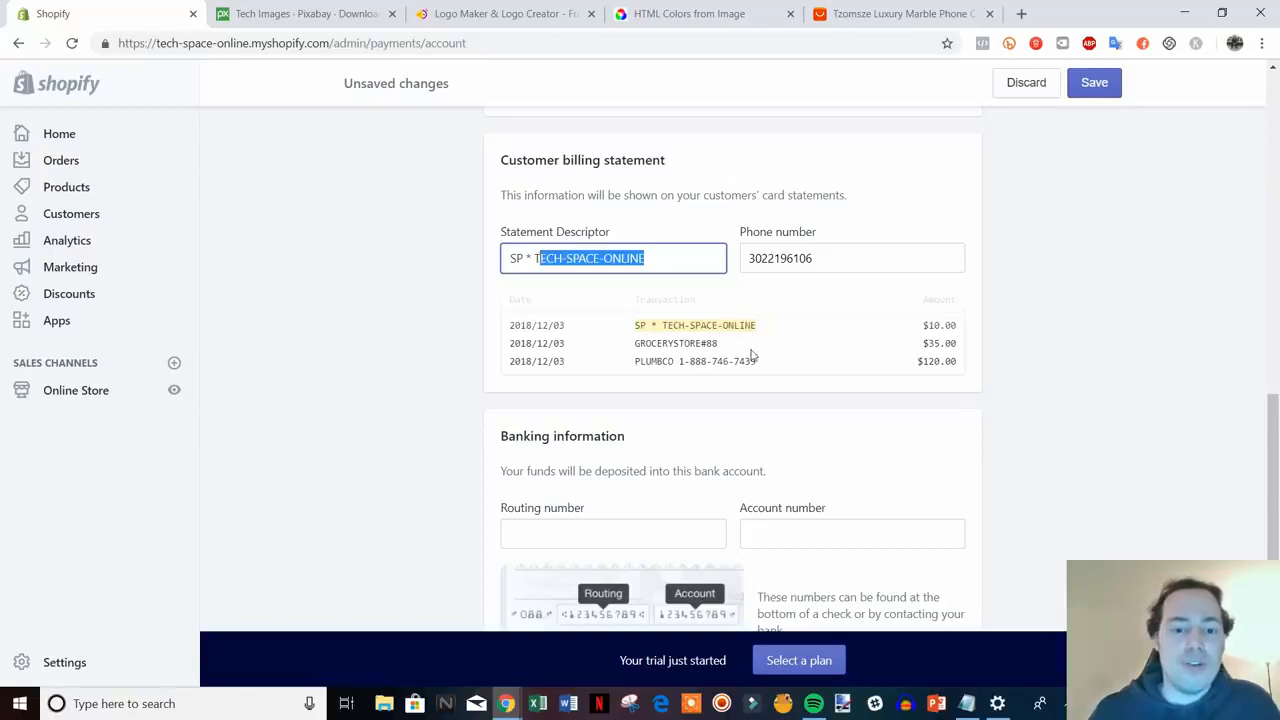
{"action": "scroll", "coordinate": [897, 337], "scroll_direction": "down", "scroll_amount": 4}
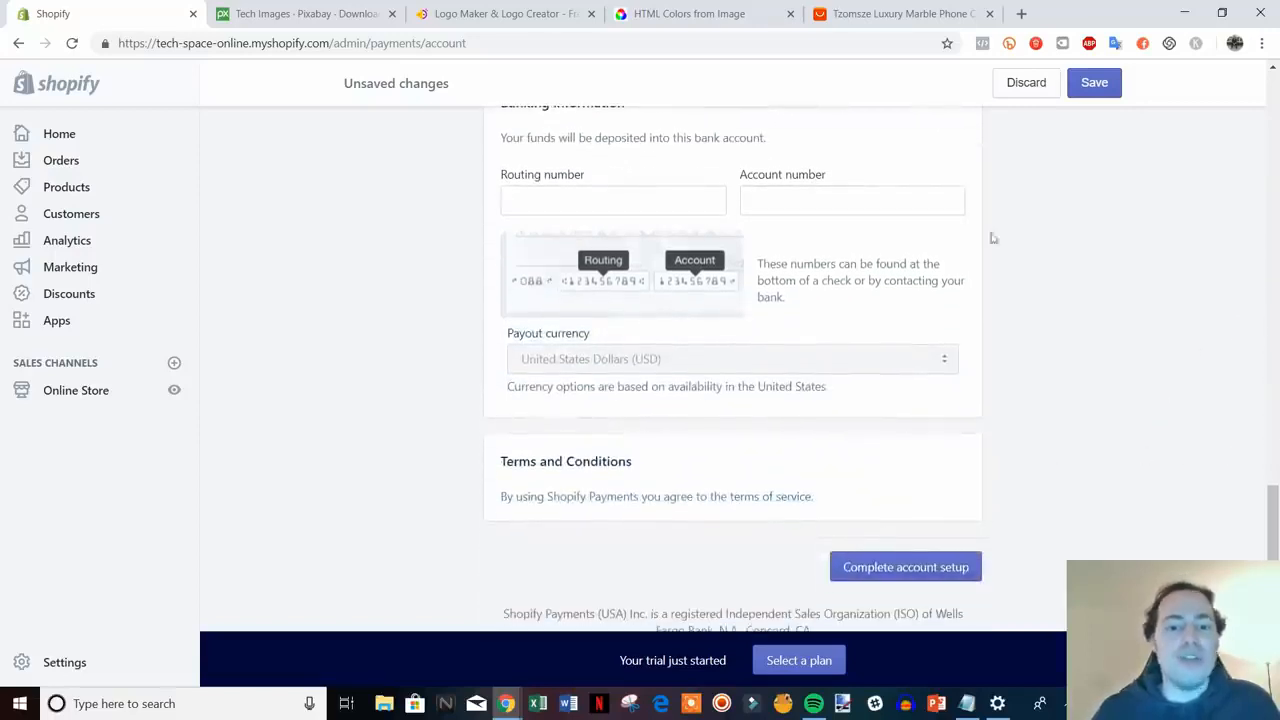
{"action": "scroll", "coordinate": [620, 206], "scroll_direction": "up", "scroll_amount": 3}
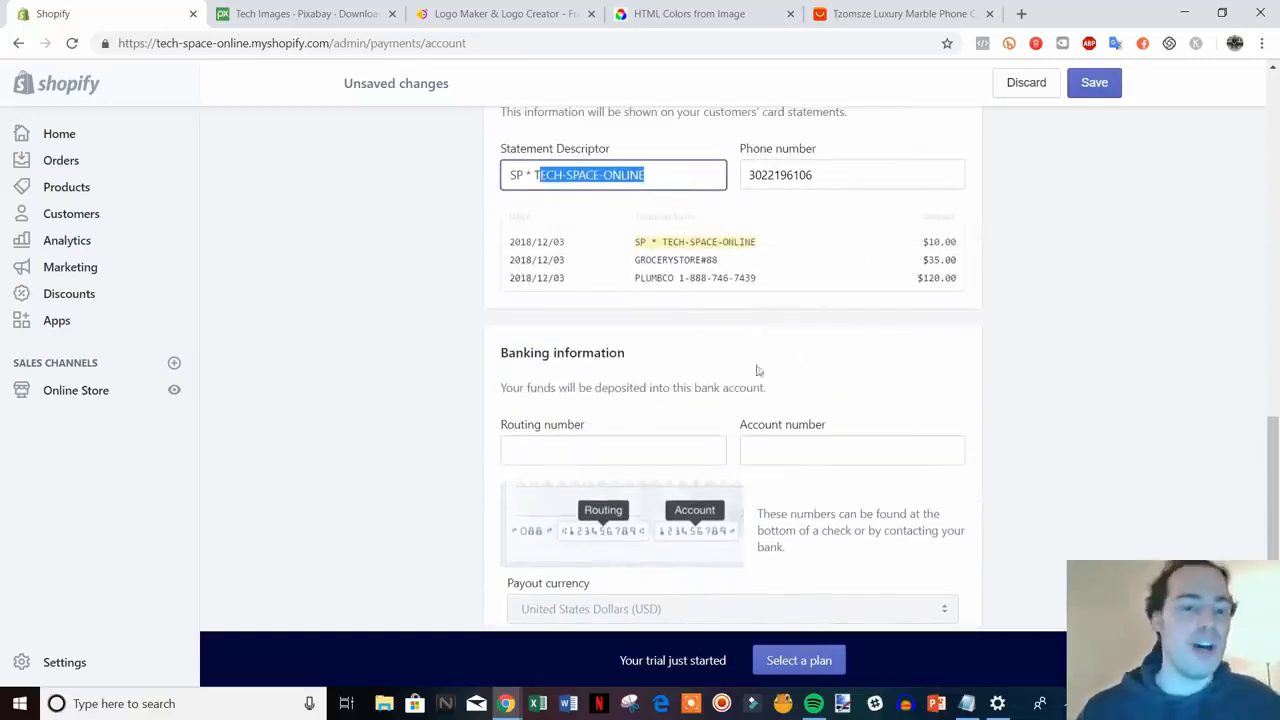
{"action": "scroll", "coordinate": [781, 378], "scroll_direction": "up", "scroll_amount": 5}
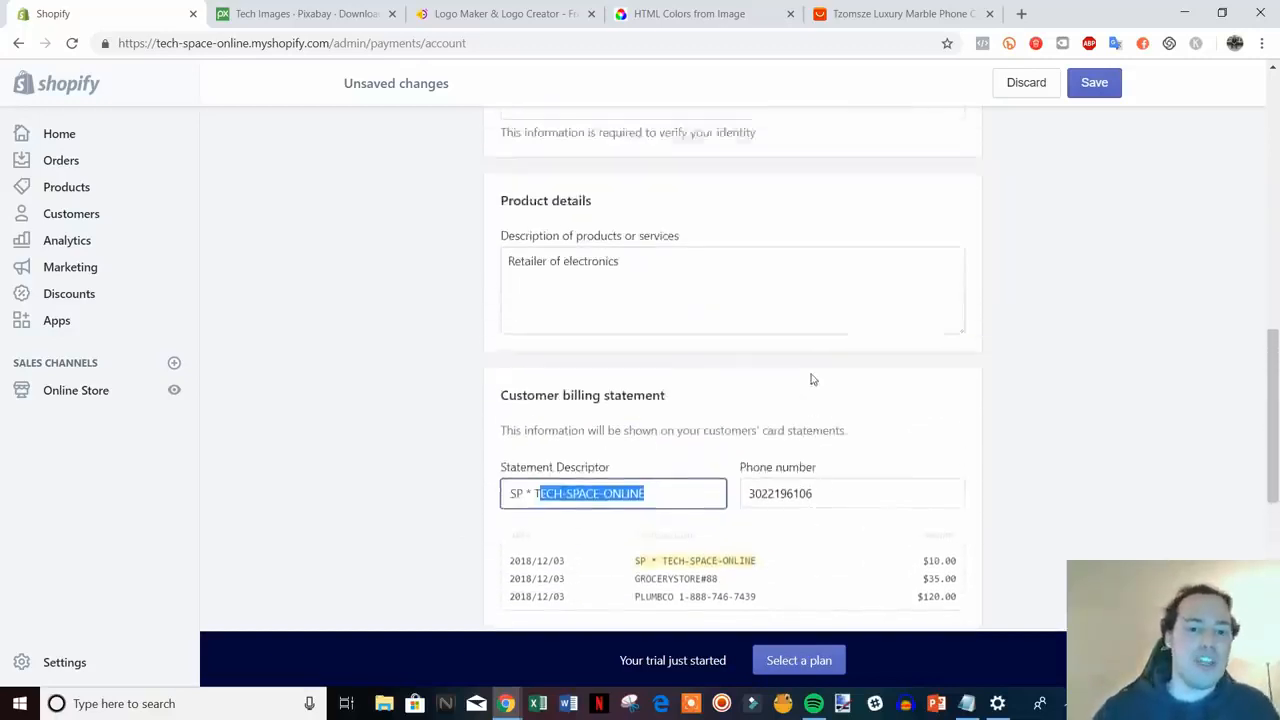
{"action": "scroll", "coordinate": [609, 491], "scroll_direction": "up", "scroll_amount": 10}
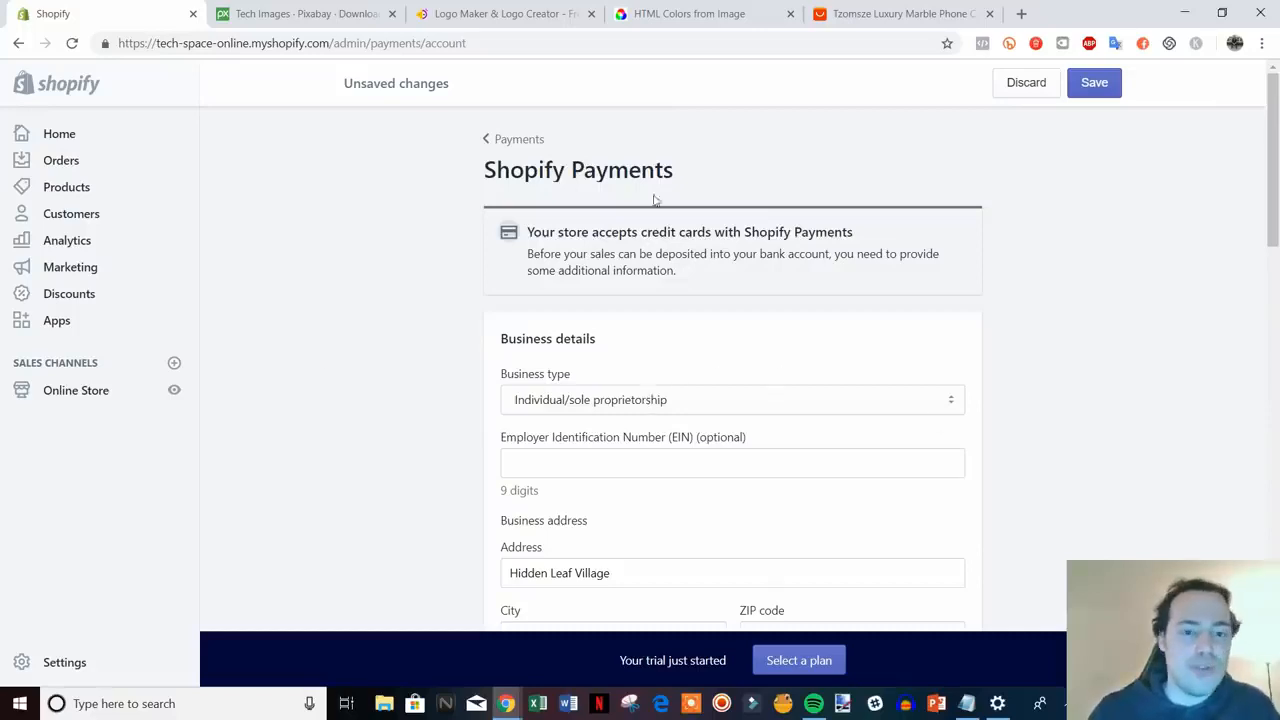
{"action": "scroll", "coordinate": [919, 388], "scroll_direction": "down", "scroll_amount": 15}
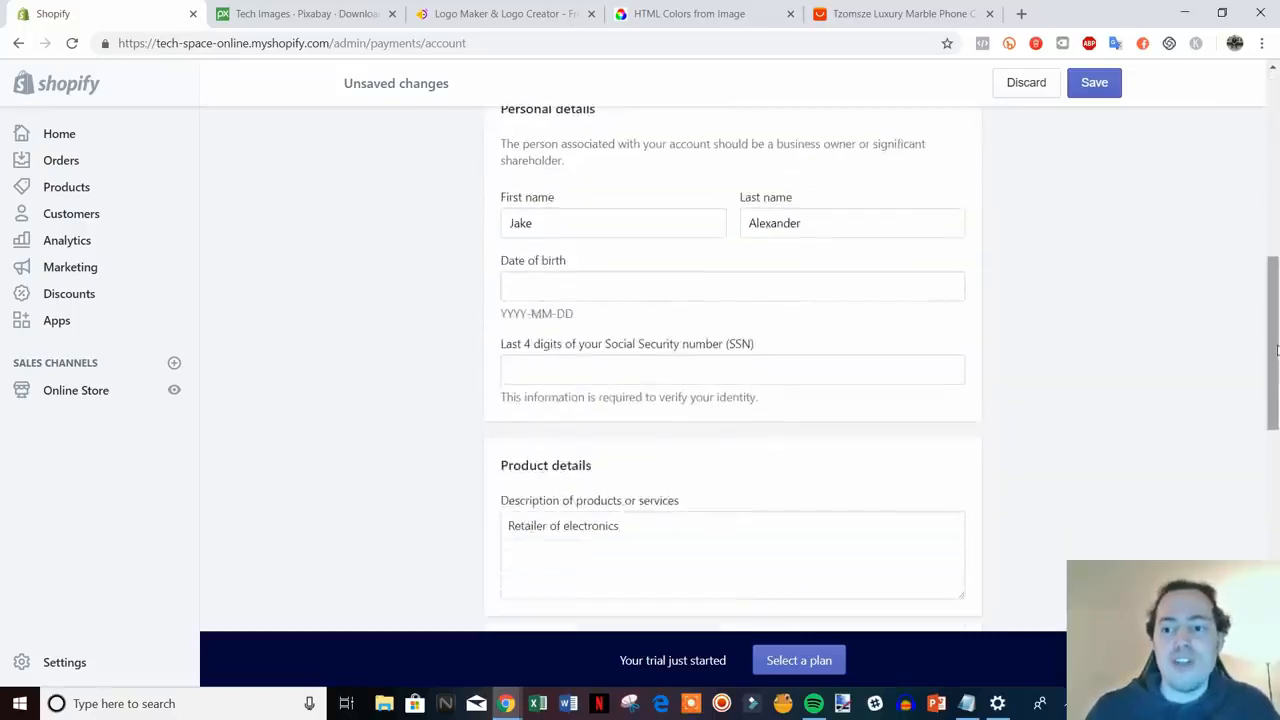
{"action": "scroll", "coordinate": [1177, 451], "scroll_direction": "up", "scroll_amount": 4}
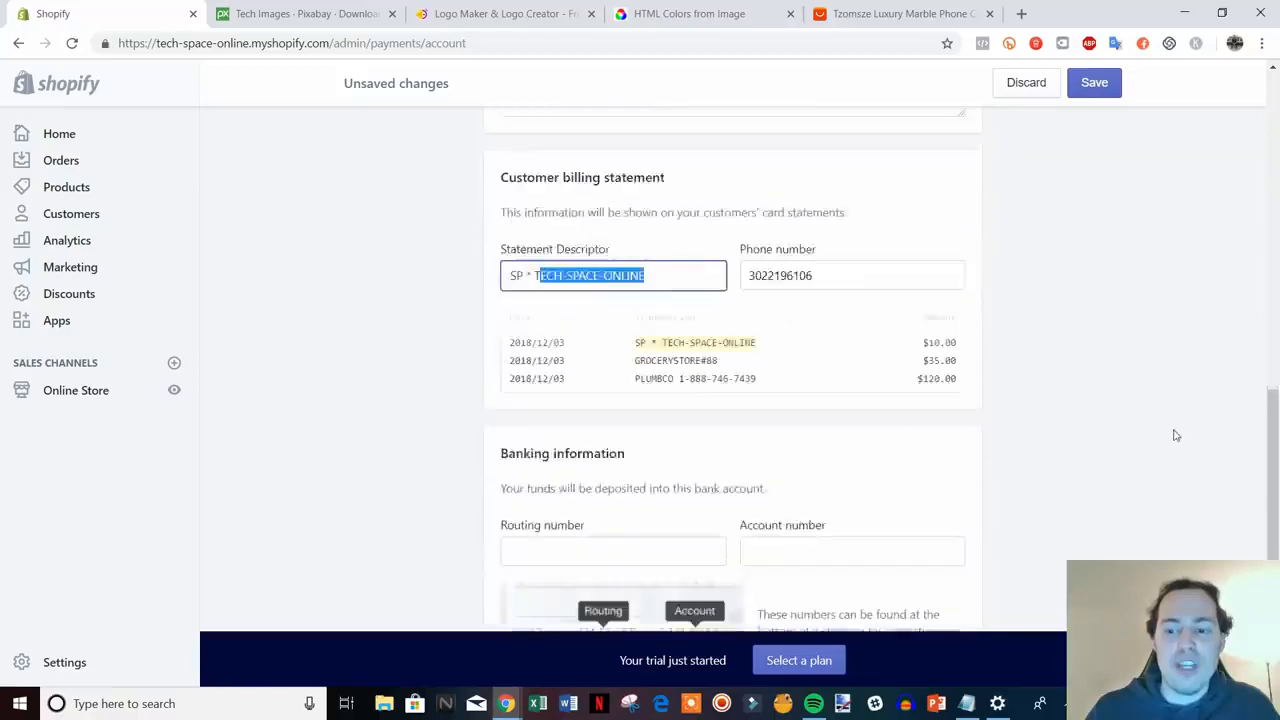
{"action": "scroll", "coordinate": [1171, 434], "scroll_direction": "down", "scroll_amount": 5}
{"action": "scroll", "coordinate": [1008, 514], "scroll_direction": "up", "scroll_amount": 15}
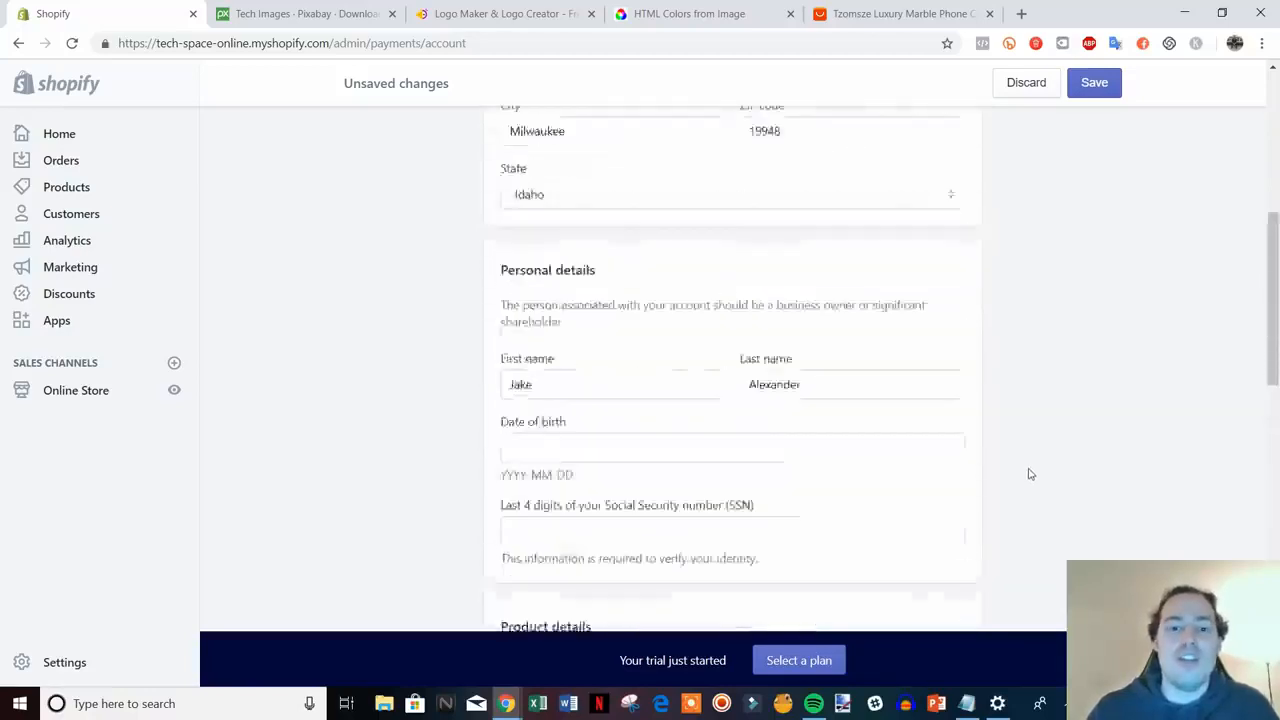
- Return via Payment providers to the Settings overview and open the Checkout settings
{"action": "left_click", "coordinate": [506, 139]}
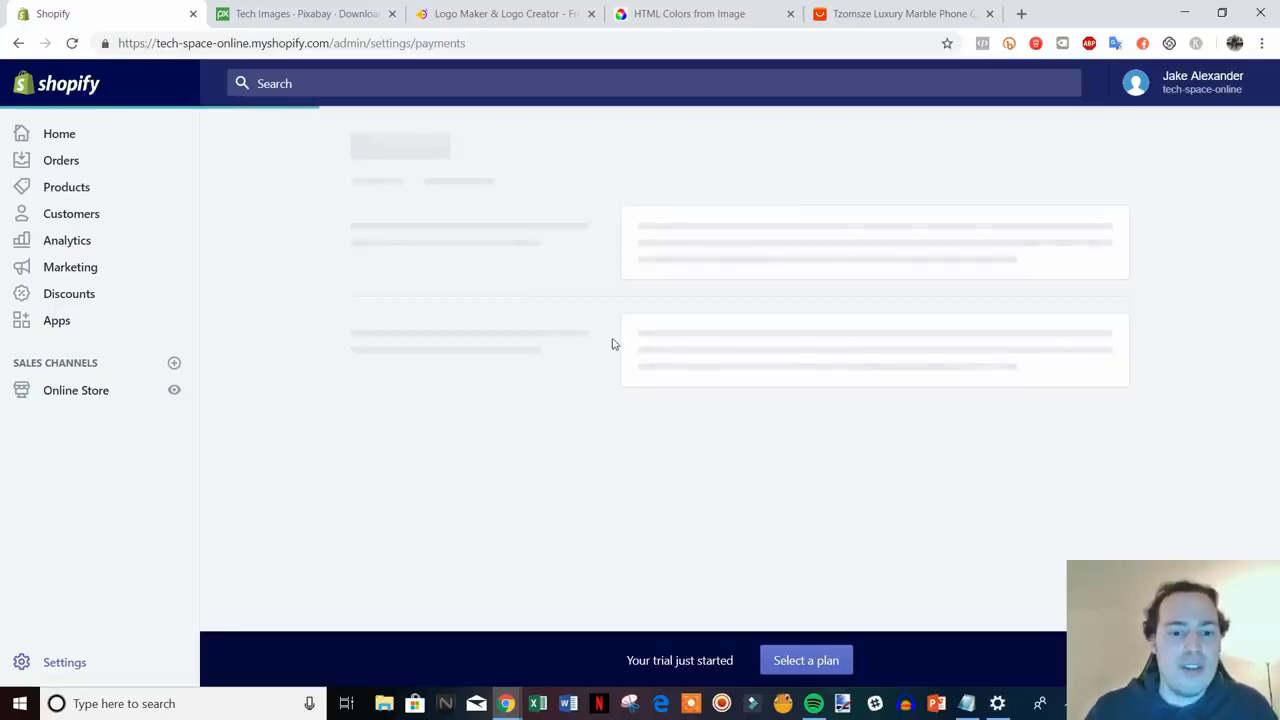
{"action": "scroll", "coordinate": [556, 402], "scroll_direction": "down", "scroll_amount": 4}
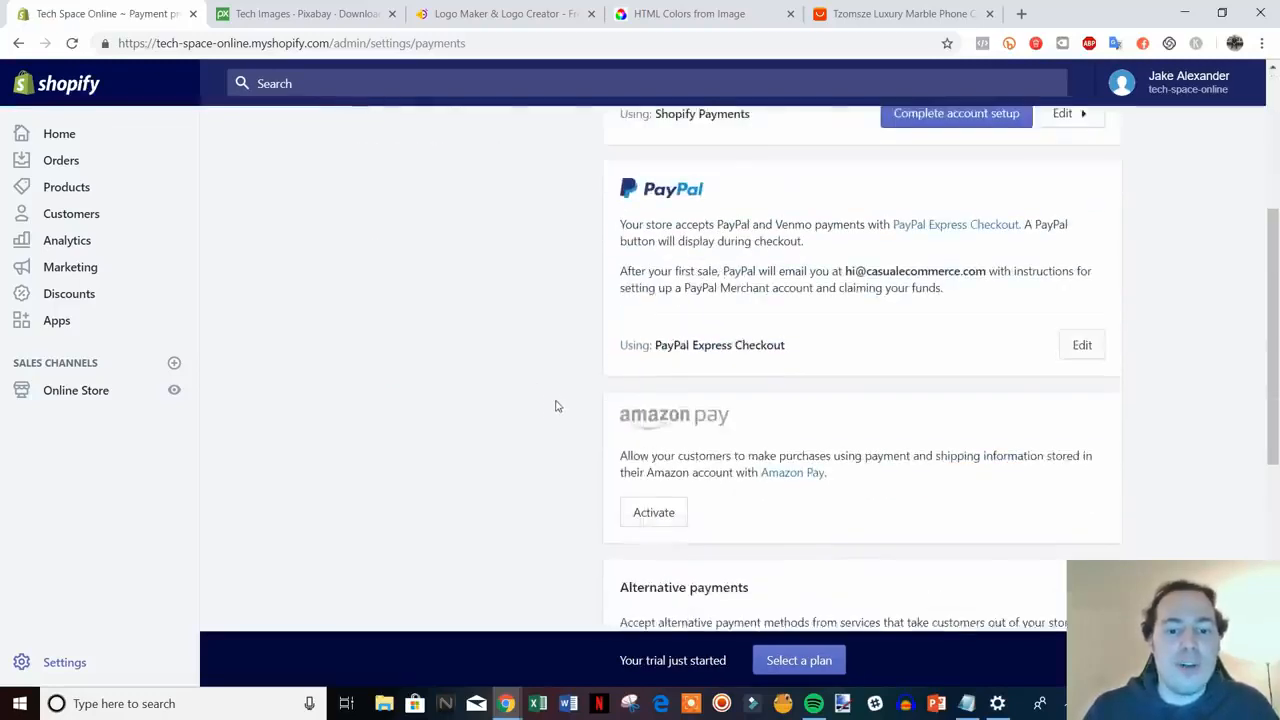
{"action": "scroll", "coordinate": [558, 401], "scroll_direction": "up", "scroll_amount": 4}
{"action": "scroll", "coordinate": [585, 385], "scroll_direction": "down", "scroll_amount": 4}
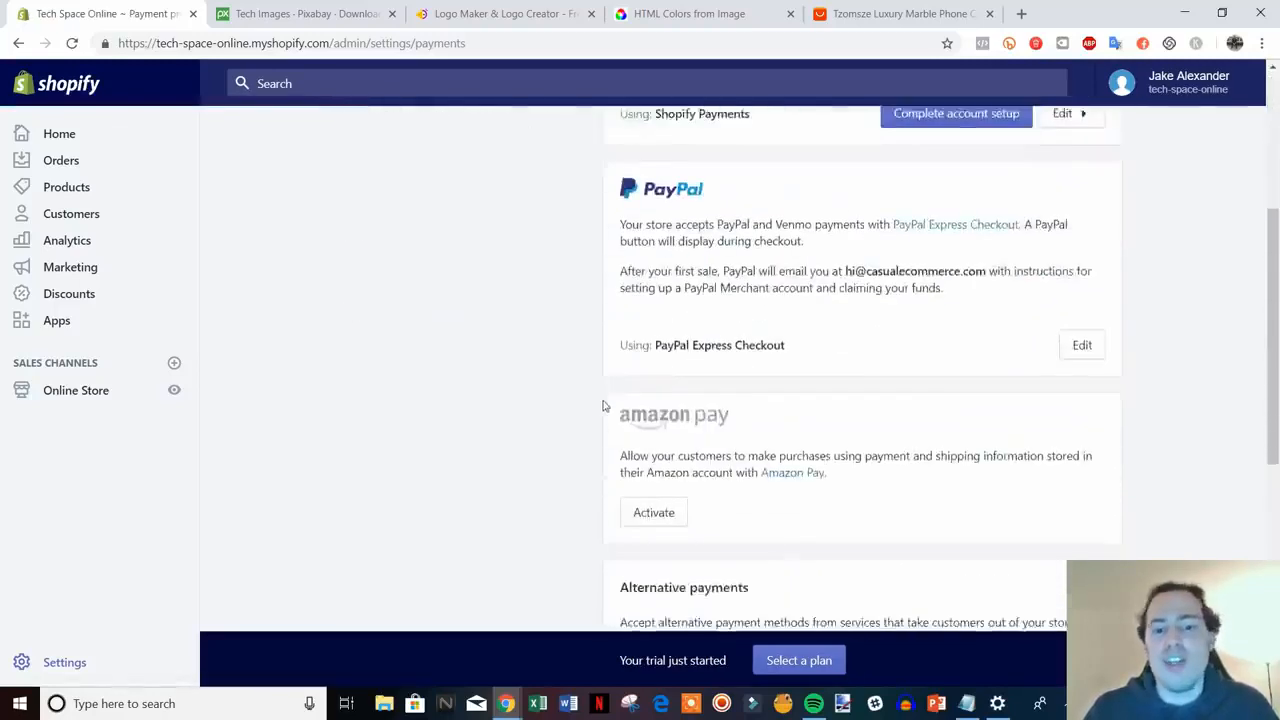
{"action": "scroll", "coordinate": [606, 409], "scroll_direction": "up", "scroll_amount": 3}
{"action": "scroll", "coordinate": [613, 403], "scroll_direction": "down", "scroll_amount": 6}
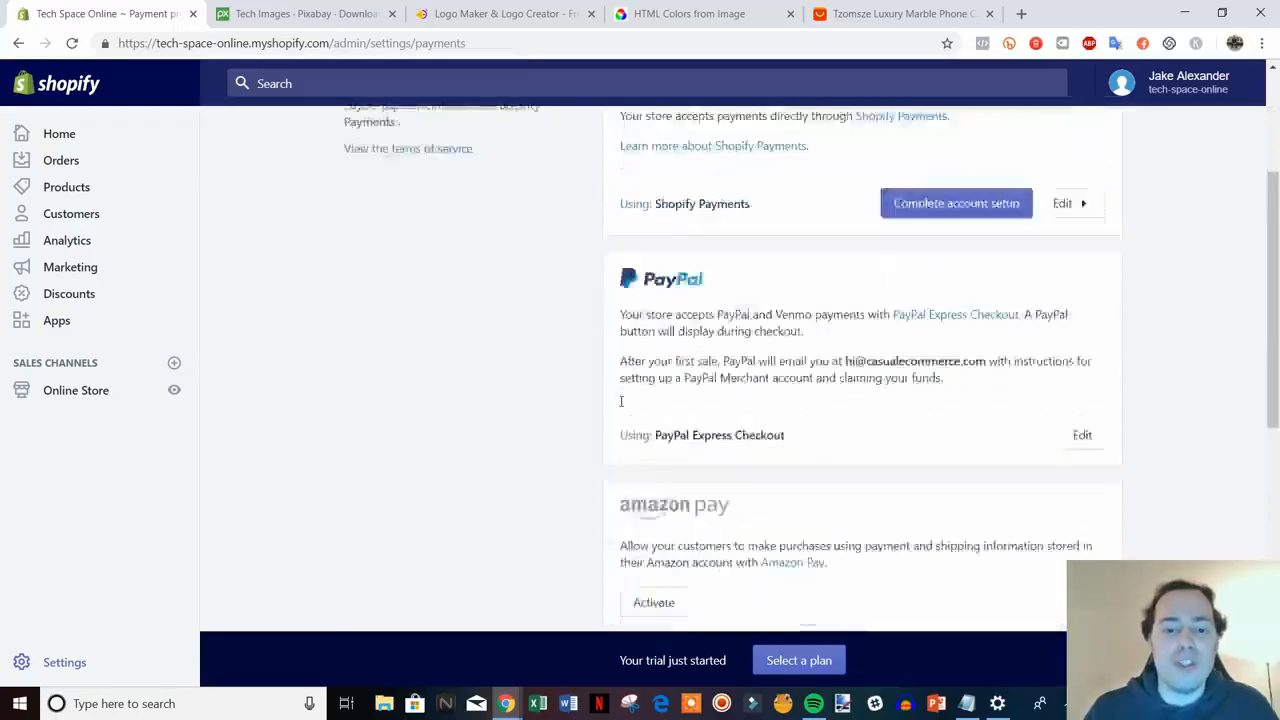
{"action": "scroll", "coordinate": [613, 396], "scroll_direction": "up", "scroll_amount": 4}
{"action": "scroll", "coordinate": [613, 396], "scroll_direction": "up", "scroll_amount": 1}
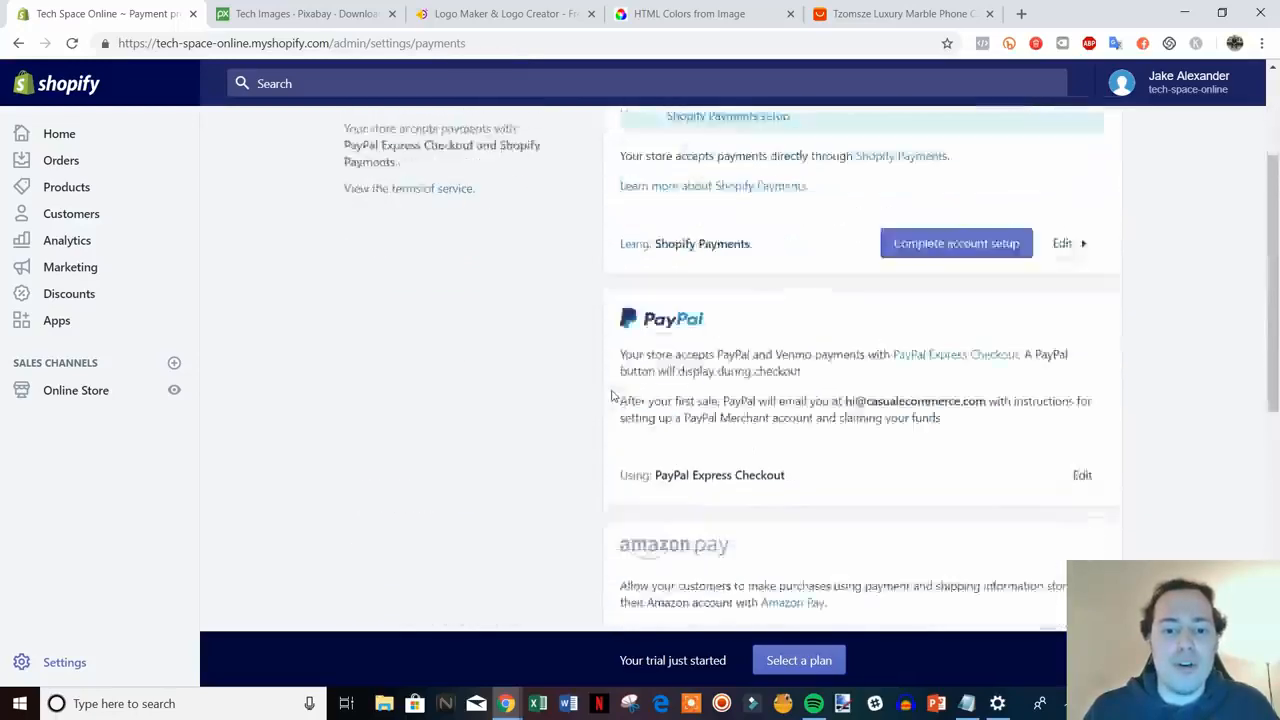
{"action": "scroll", "coordinate": [613, 396], "scroll_direction": "down", "scroll_amount": 8}
{"action": "scroll", "coordinate": [613, 396], "scroll_direction": "up", "scroll_amount": 10}
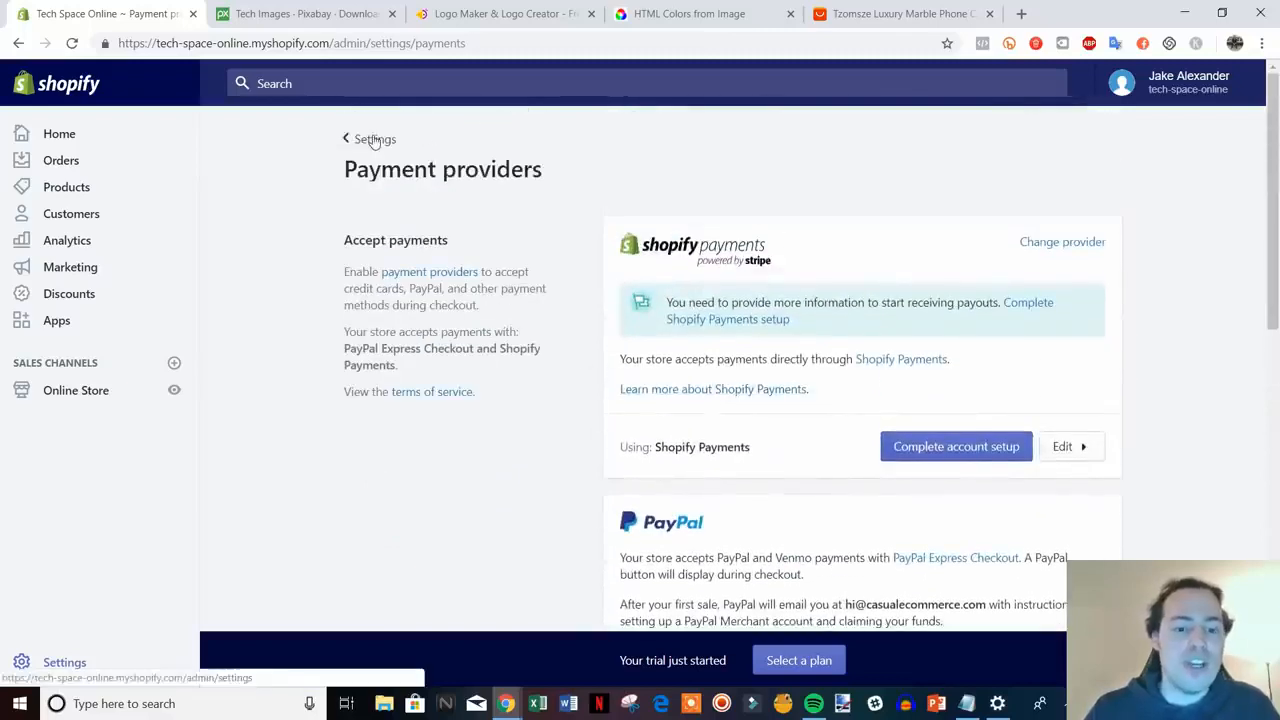
{"action": "left_click", "coordinate": [372, 138]}
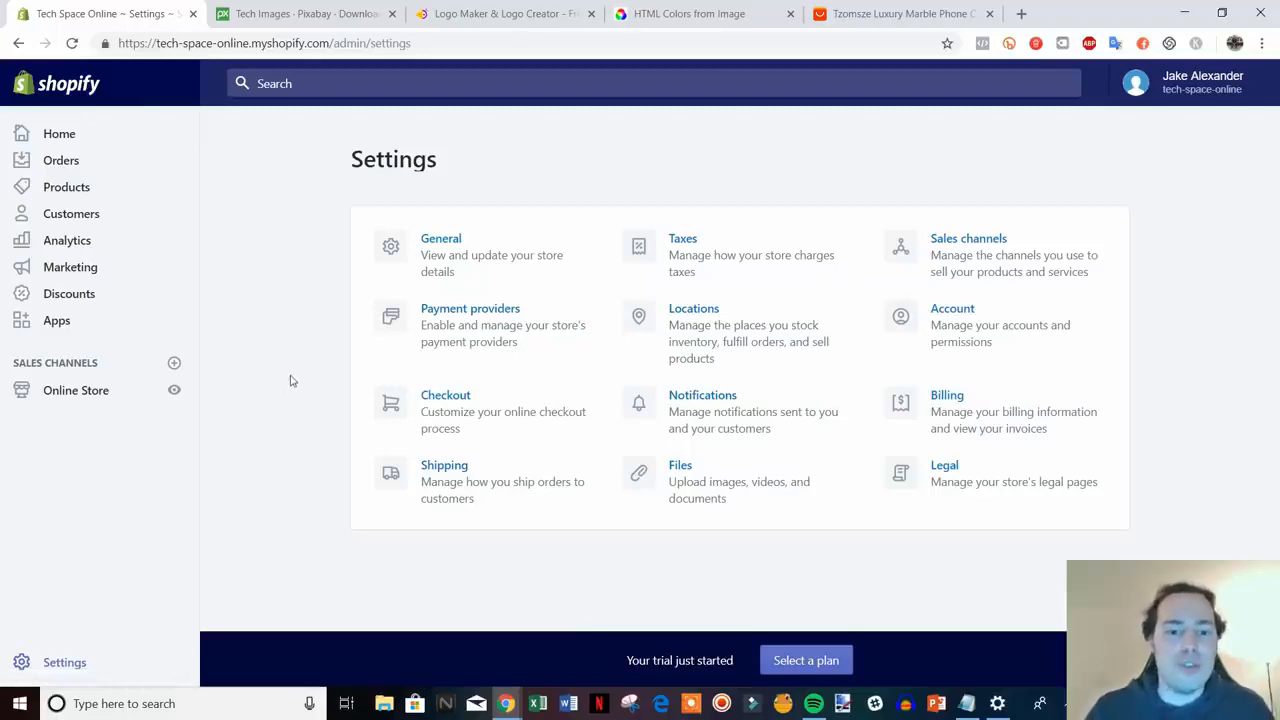
{"action": "left_click", "coordinate": [517, 414]}
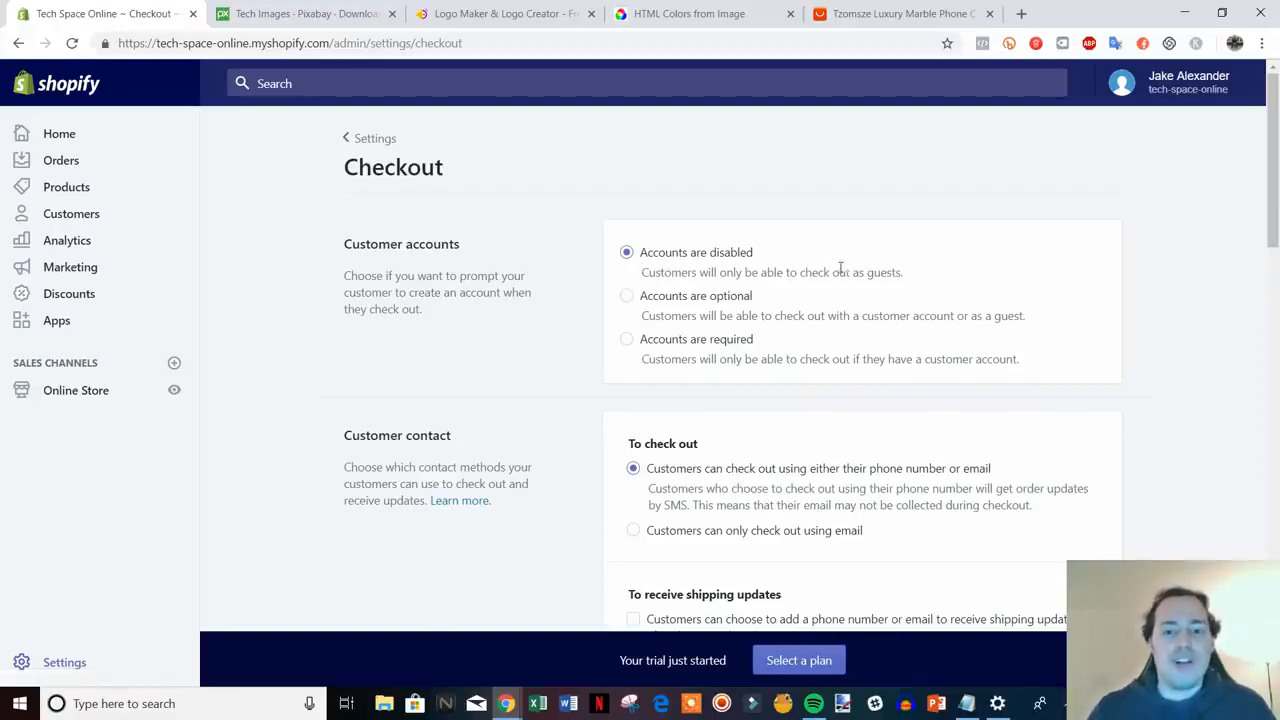
- Make customer accounts optional and require both first and last names at checkout
{"action": "left_click", "coordinate": [626, 296]}
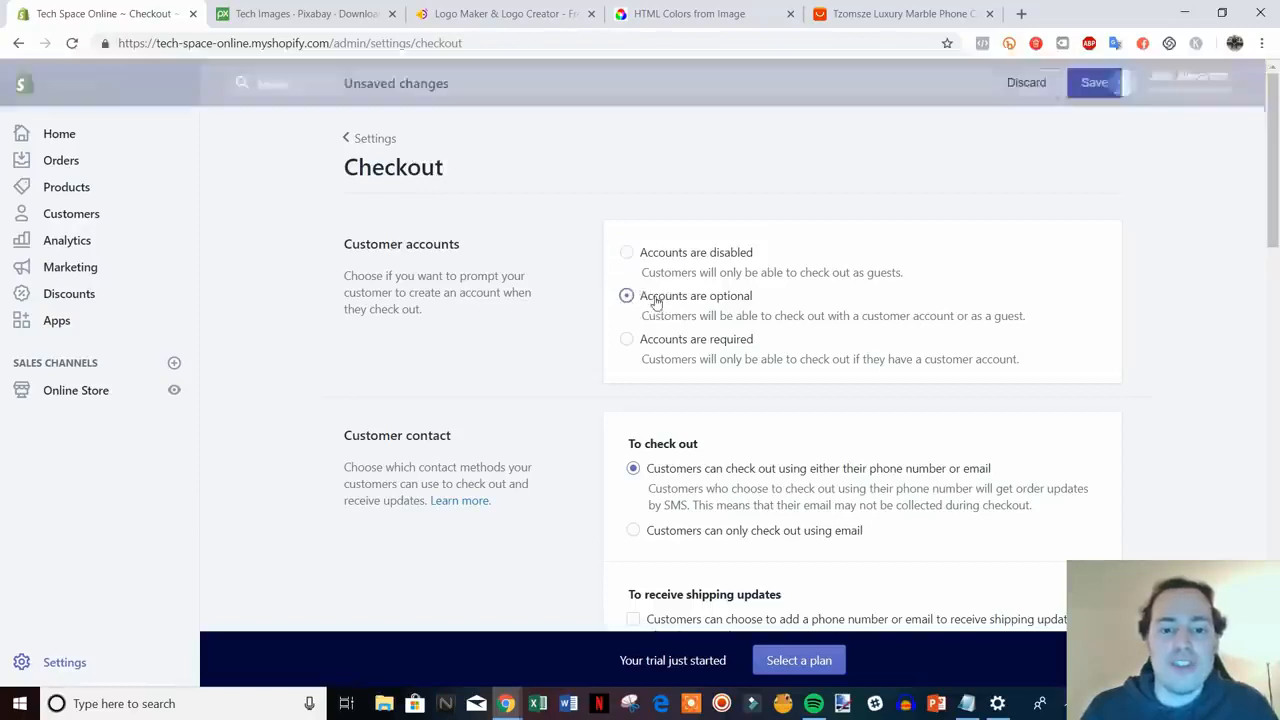
{"action": "scroll", "coordinate": [1154, 372], "scroll_direction": "down", "scroll_amount": 2}
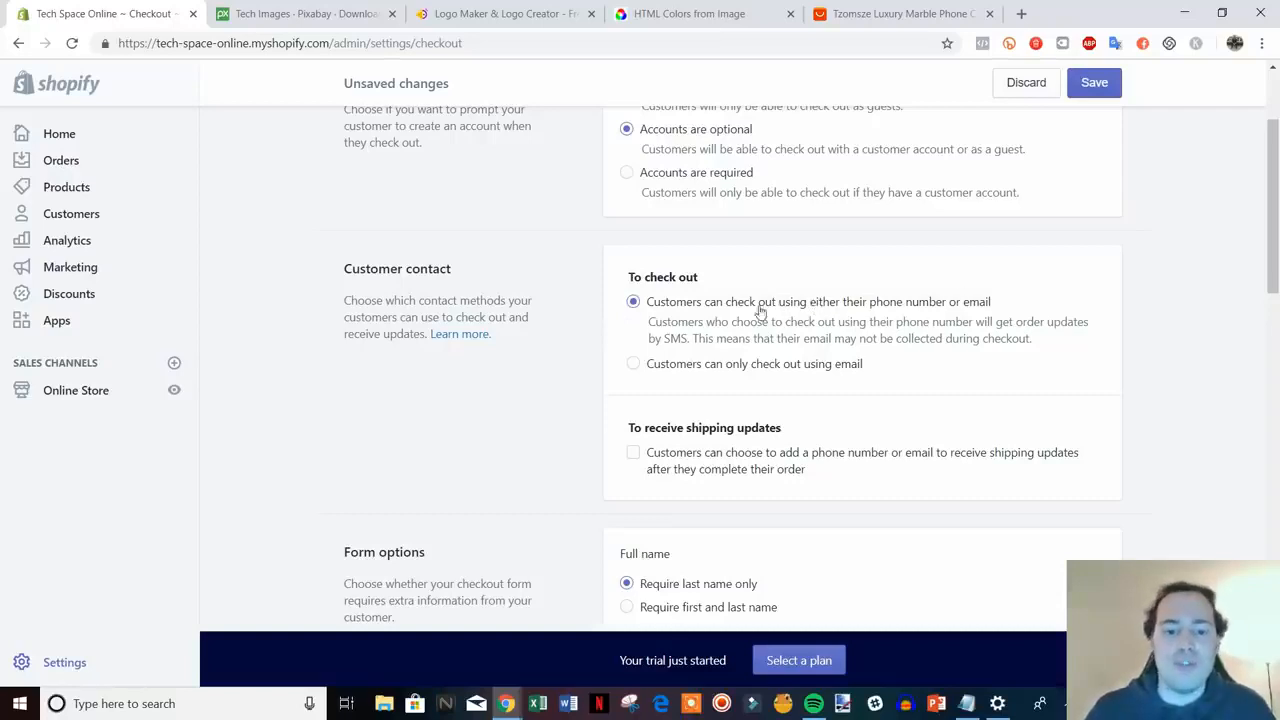
{"action": "scroll", "coordinate": [760, 312], "scroll_direction": "down", "scroll_amount": 1}
{"action": "scroll", "coordinate": [897, 274], "scroll_direction": "down", "scroll_amount": 1}
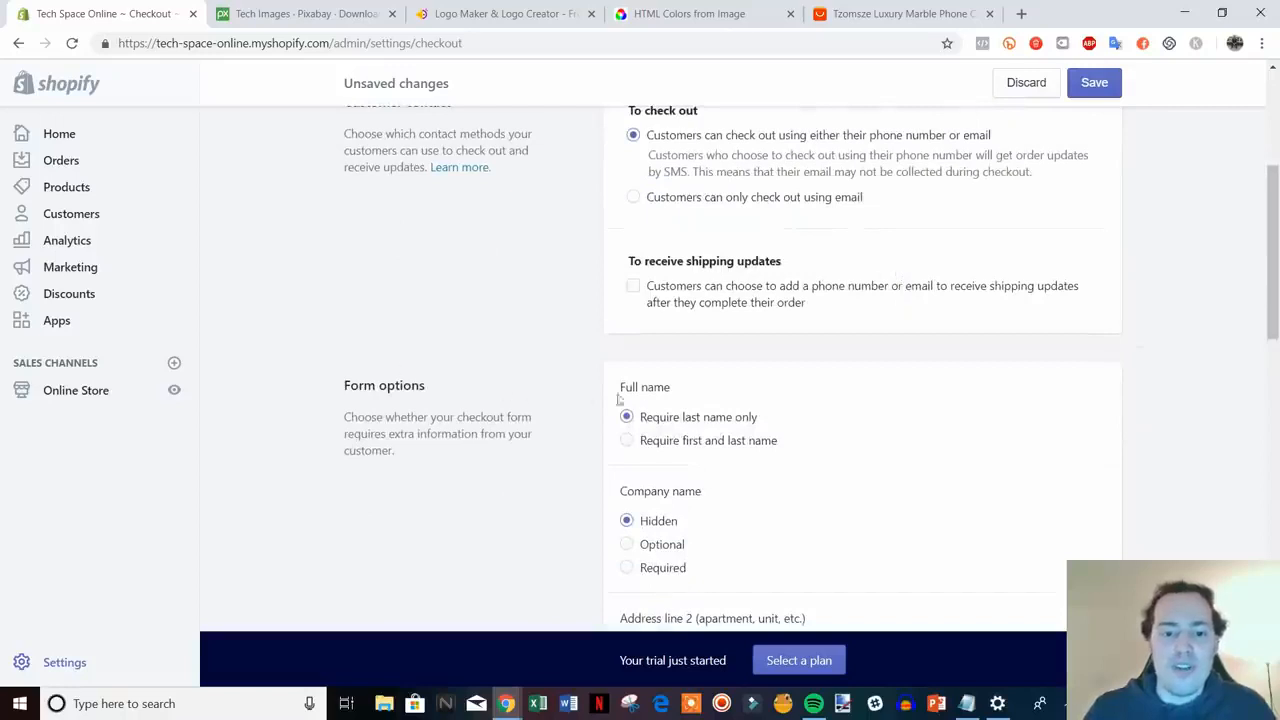
{"action": "left_click", "coordinate": [626, 440]}
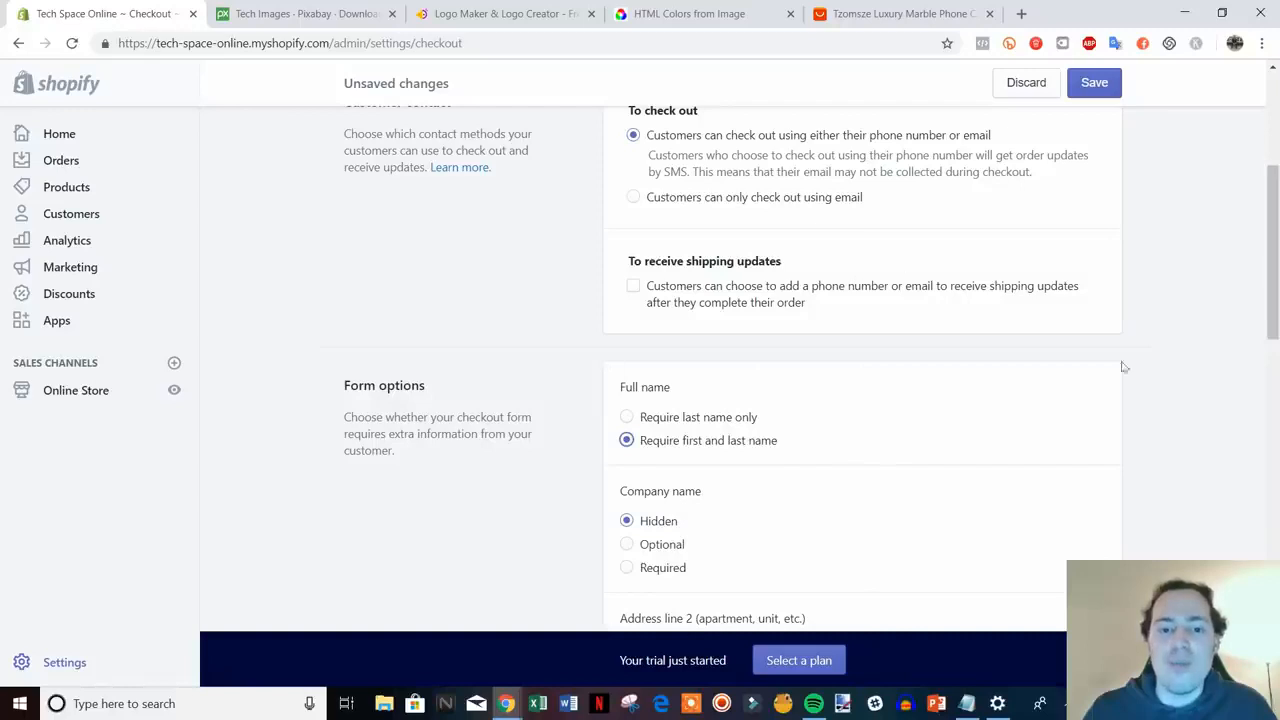
{"action": "scroll", "coordinate": [1124, 367], "scroll_direction": "down", "scroll_amount": 1}
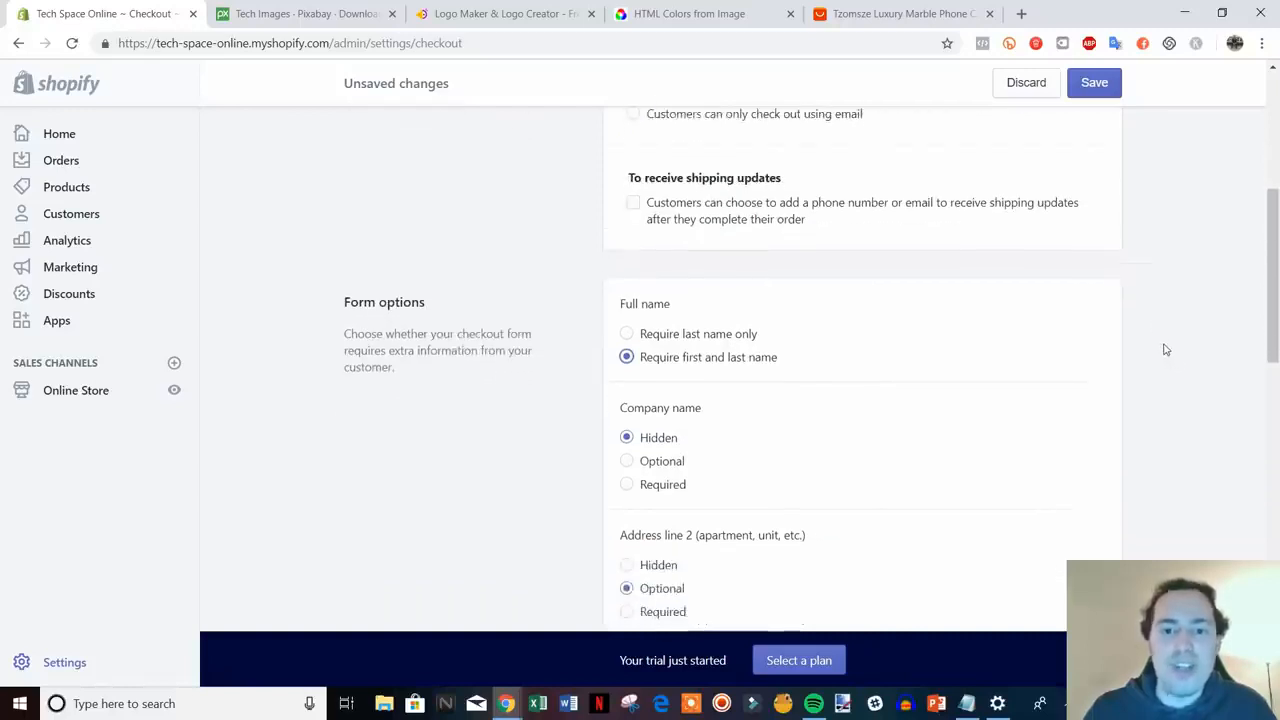
{"action": "scroll", "coordinate": [943, 257], "scroll_direction": "down", "scroll_amount": 1}
{"action": "scroll", "coordinate": [743, 234], "scroll_direction": "up", "scroll_amount": 1}
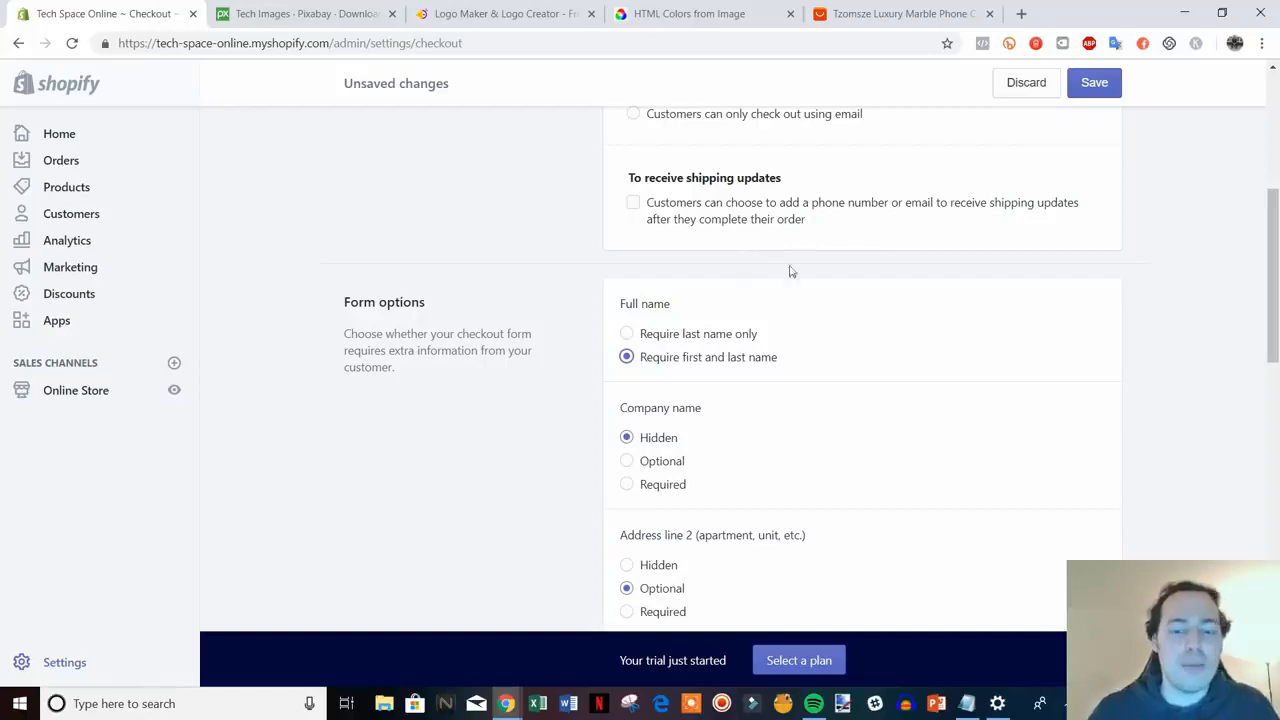
- Preselect the email marketing sign-up option at checkout and save the checkout settings
{"action": "scroll", "coordinate": [795, 265], "scroll_direction": "down", "scroll_amount": 3}
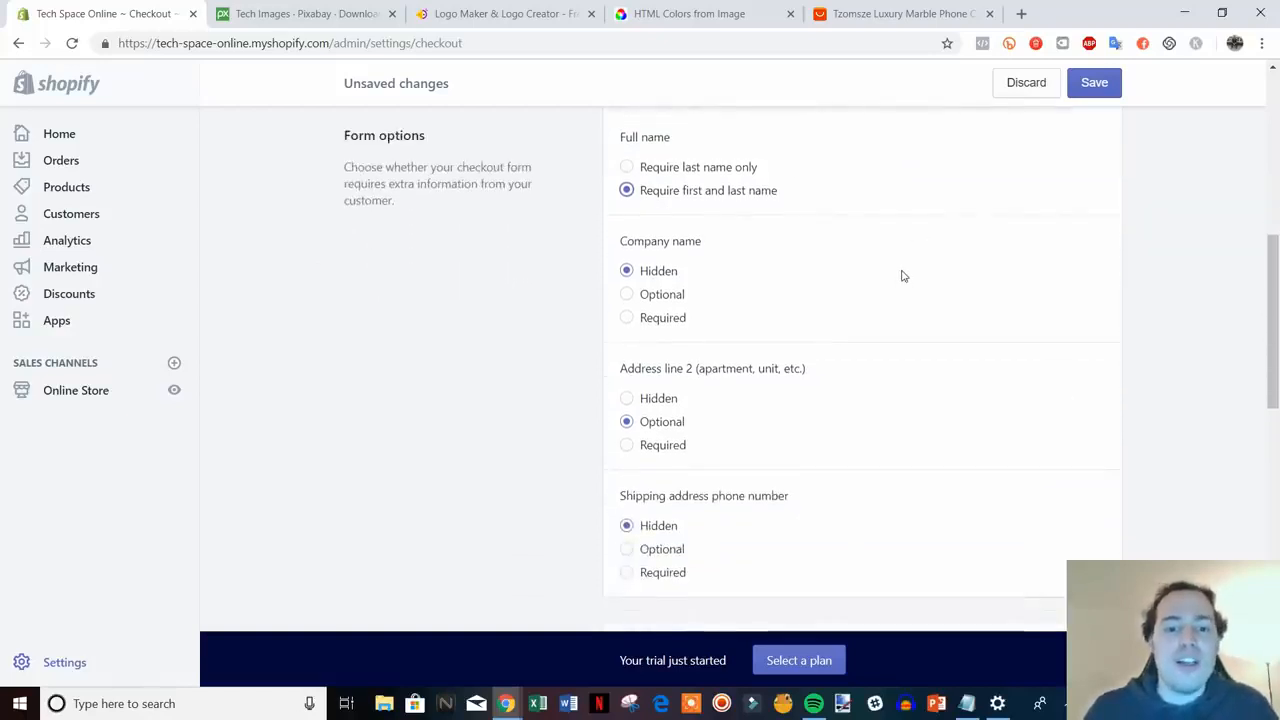
{"action": "scroll", "coordinate": [690, 270], "scroll_direction": "down", "scroll_amount": 5}
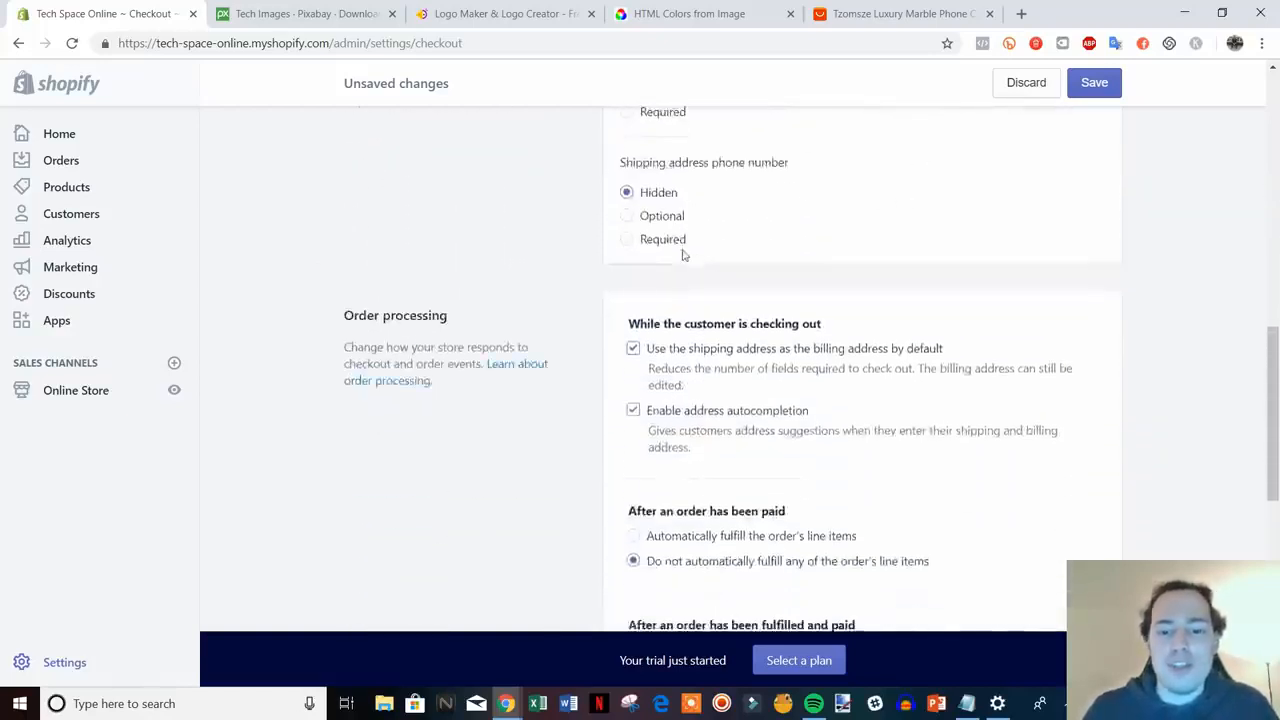
{"action": "scroll", "coordinate": [700, 265], "scroll_direction": "down", "scroll_amount": 2}
{"action": "scroll", "coordinate": [797, 331], "scroll_direction": "down", "scroll_amount": 1}
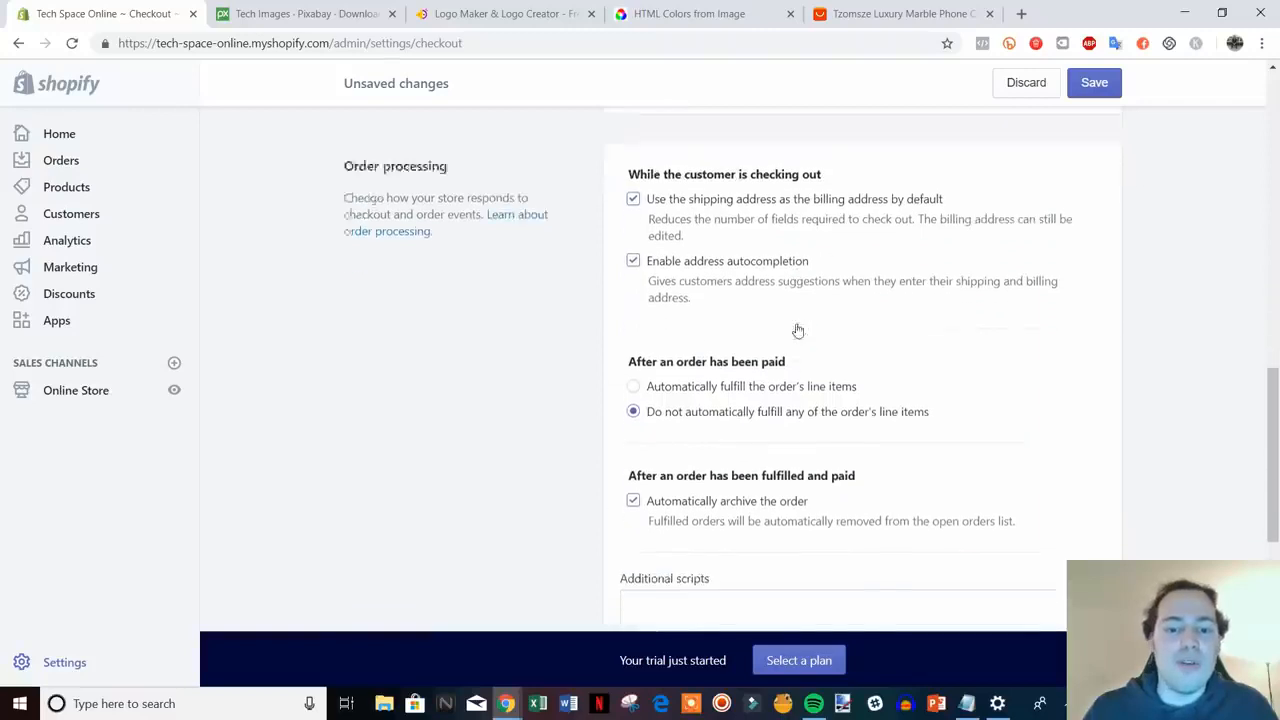
{"action": "scroll", "coordinate": [840, 354], "scroll_direction": "down", "scroll_amount": 1}
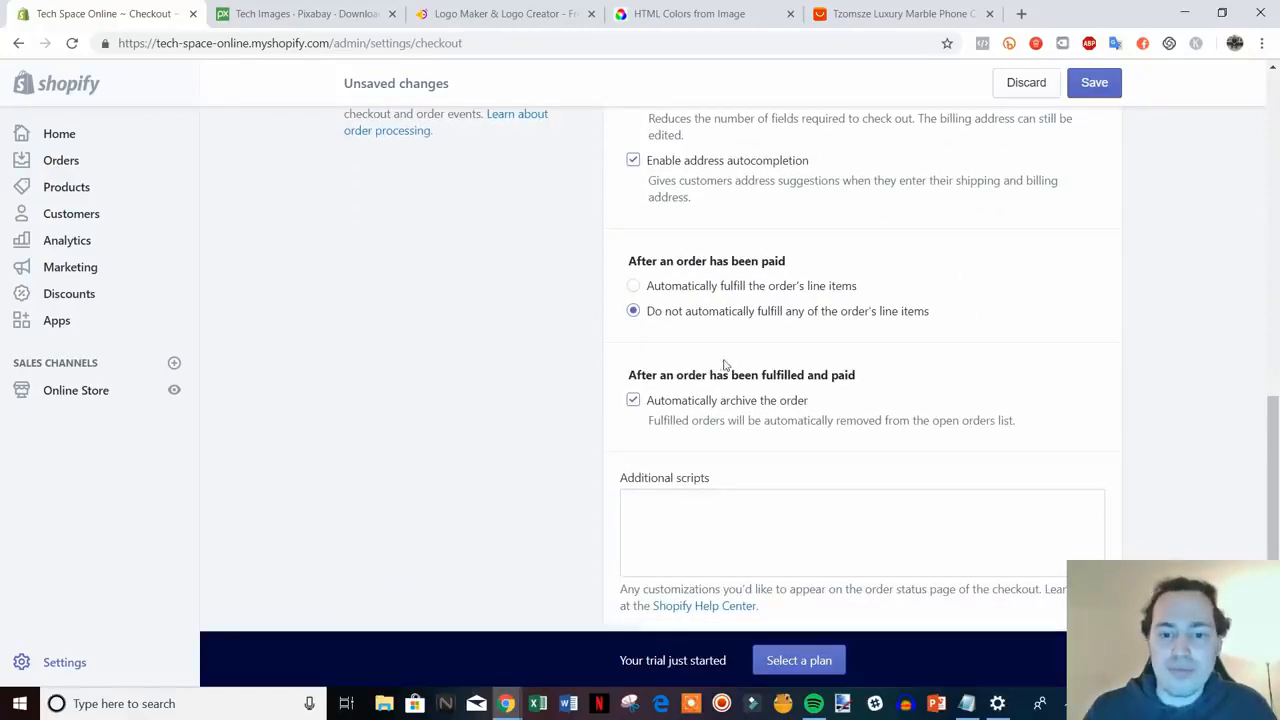
{"action": "scroll", "coordinate": [735, 365], "scroll_direction": "down", "scroll_amount": 1}
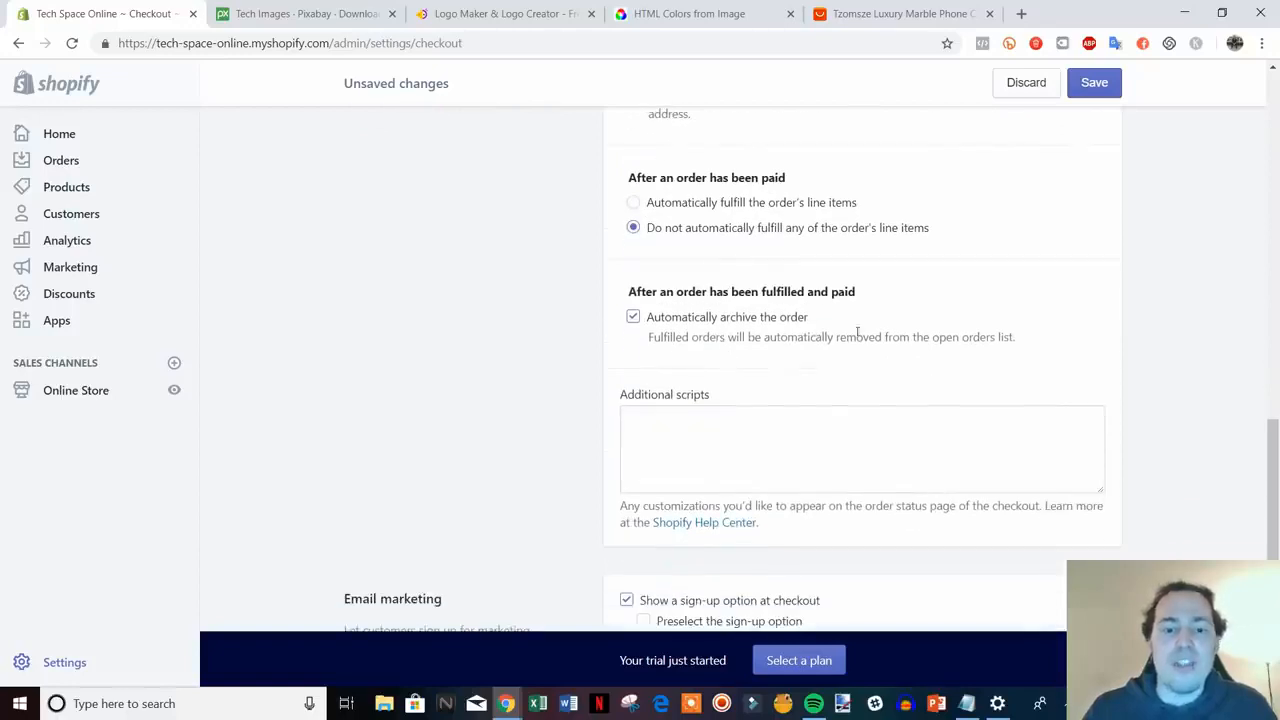
{"action": "scroll", "coordinate": [857, 332], "scroll_direction": "down", "scroll_amount": 2}
{"action": "left_click", "coordinate": [752, 265]}
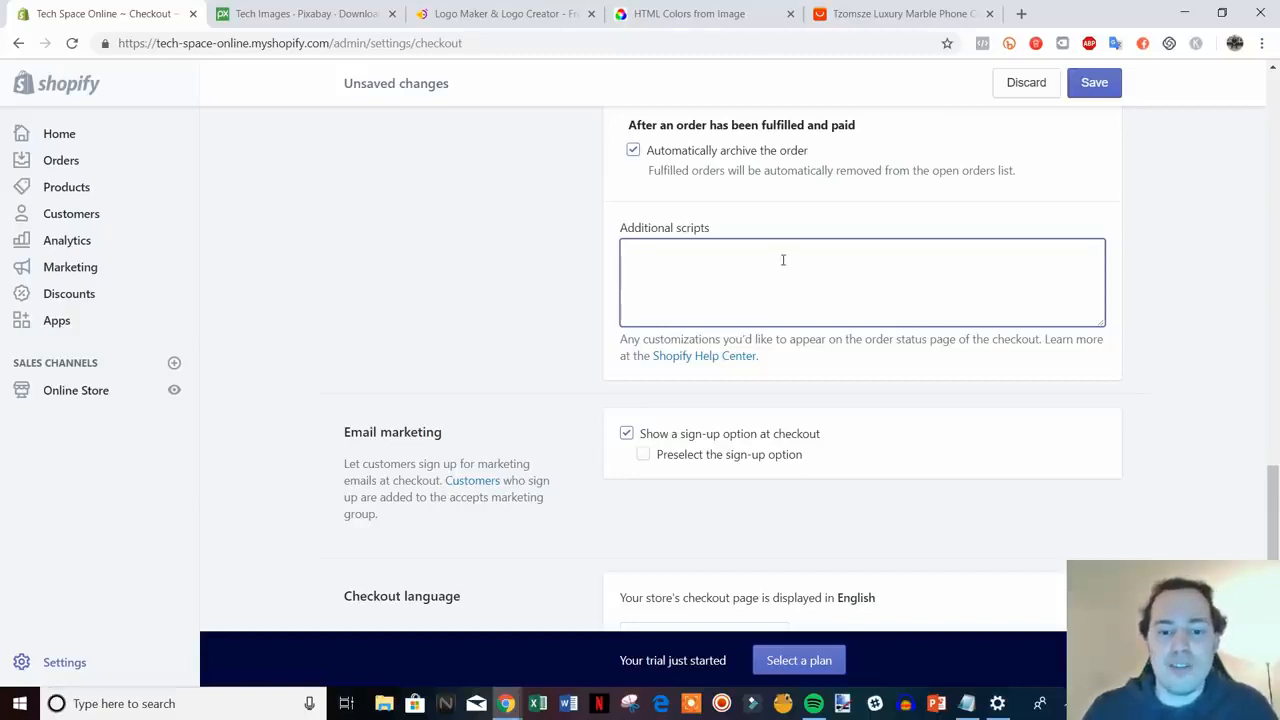
{"action": "scroll", "coordinate": [784, 258], "scroll_direction": "down", "scroll_amount": 2}
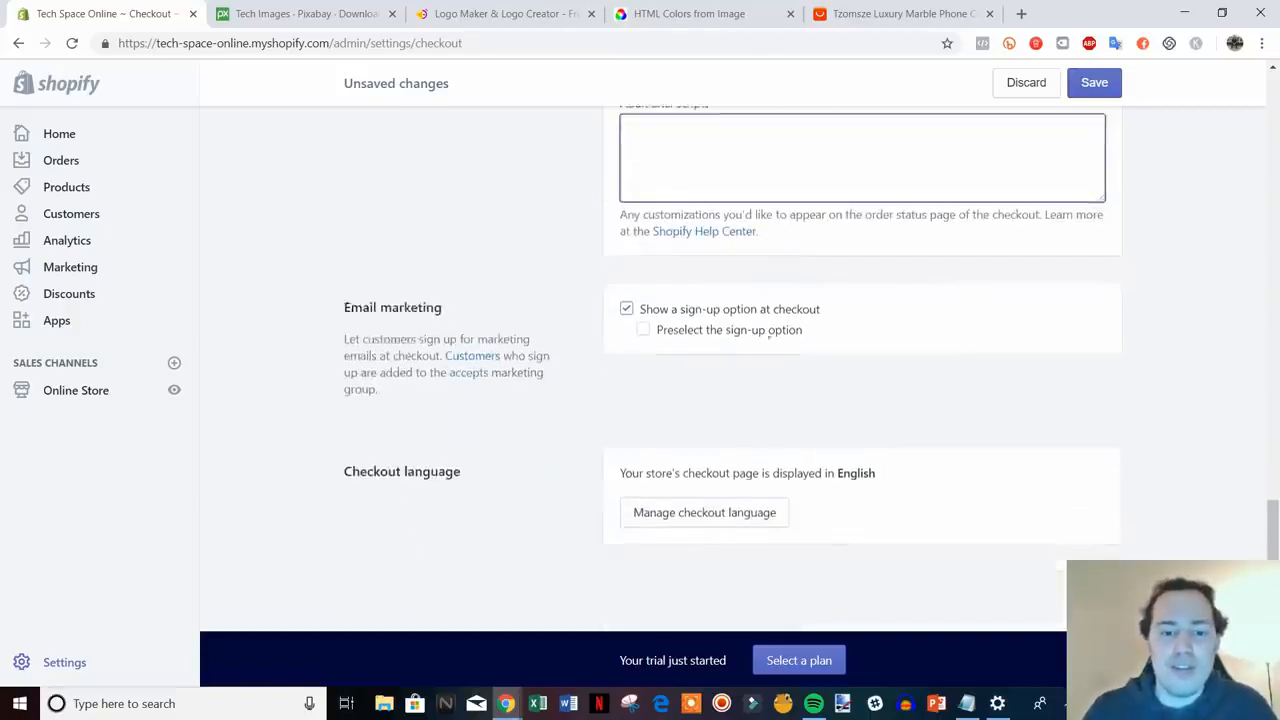
{"action": "left_click", "coordinate": [641, 333]}
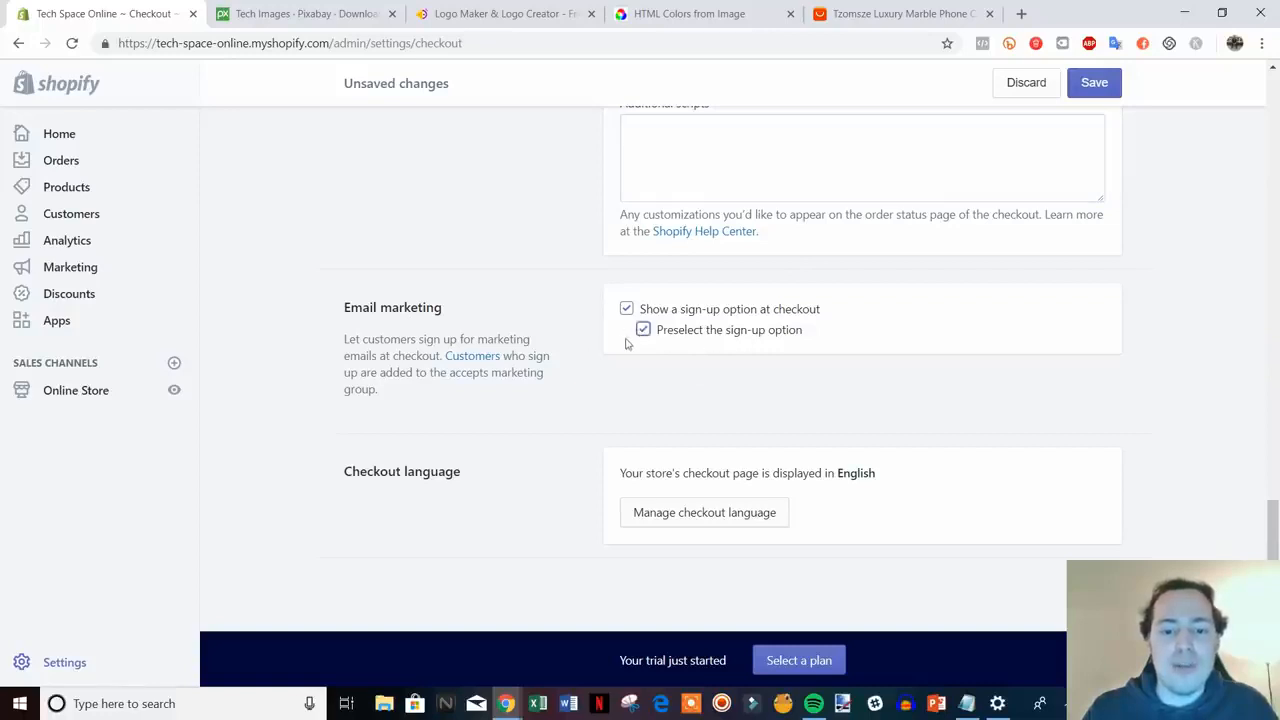
{"action": "left_click", "coordinate": [1094, 82]}
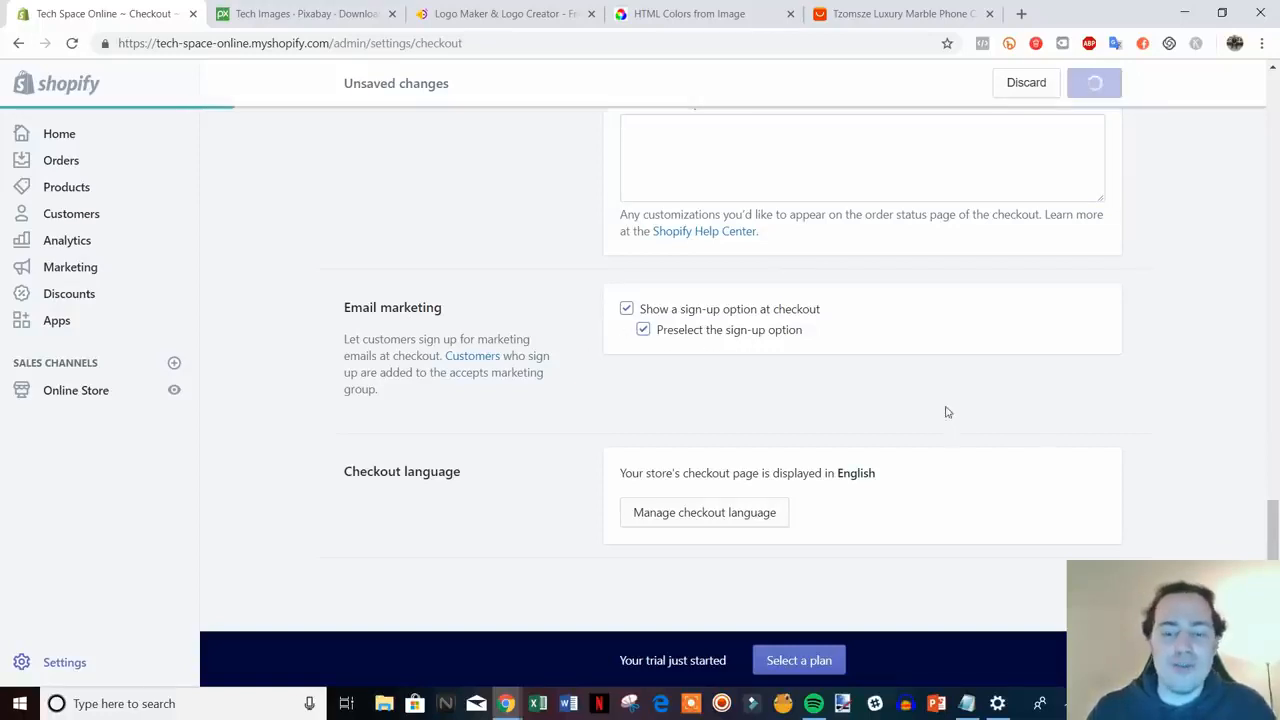
{"action": "scroll", "coordinate": [1067, 455], "scroll_direction": "up", "scroll_amount": 20}
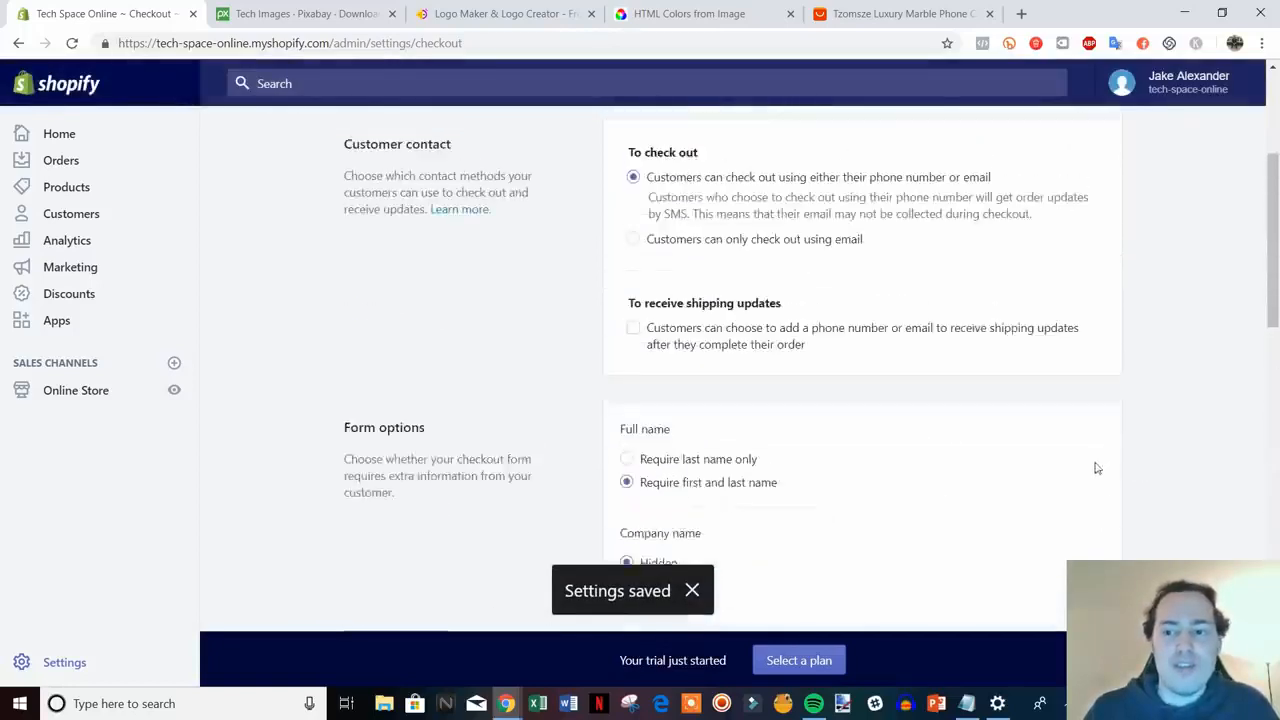
- Return to Settings and view Shipping zones: Domestic United States and Rest of World
{"action": "left_click", "coordinate": [388, 140]}
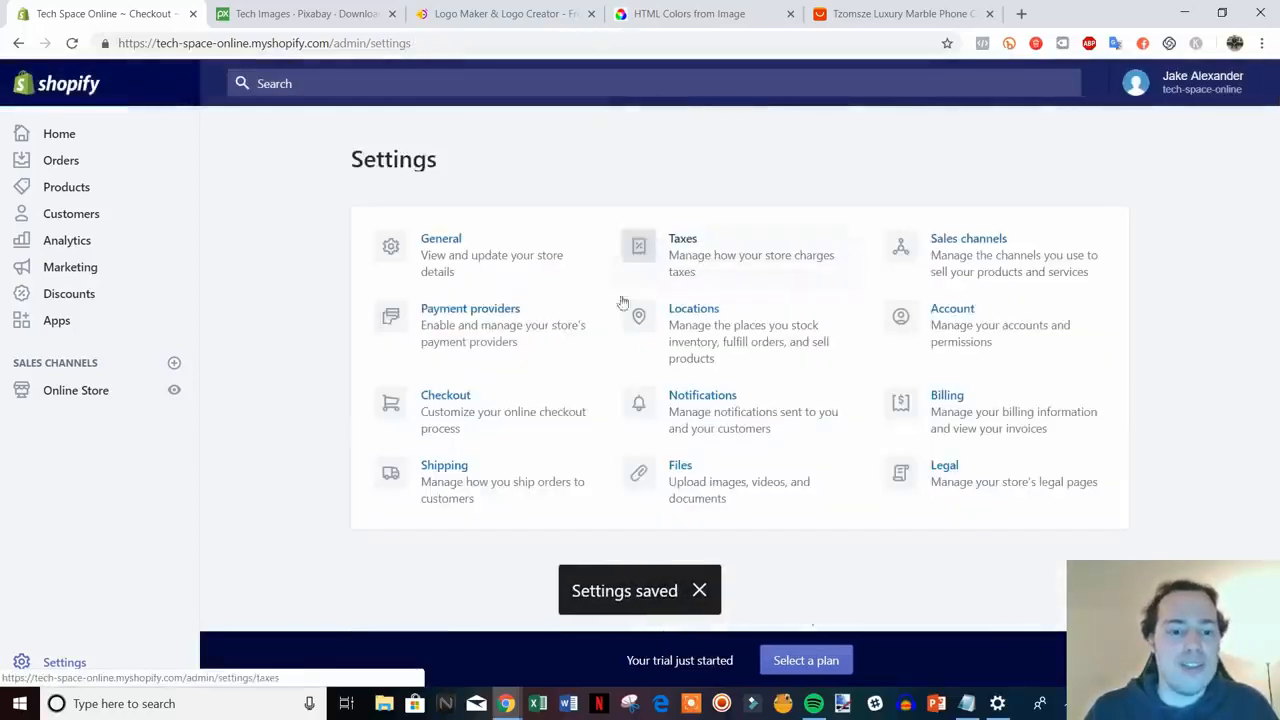
{"action": "left_click", "coordinate": [478, 478]}
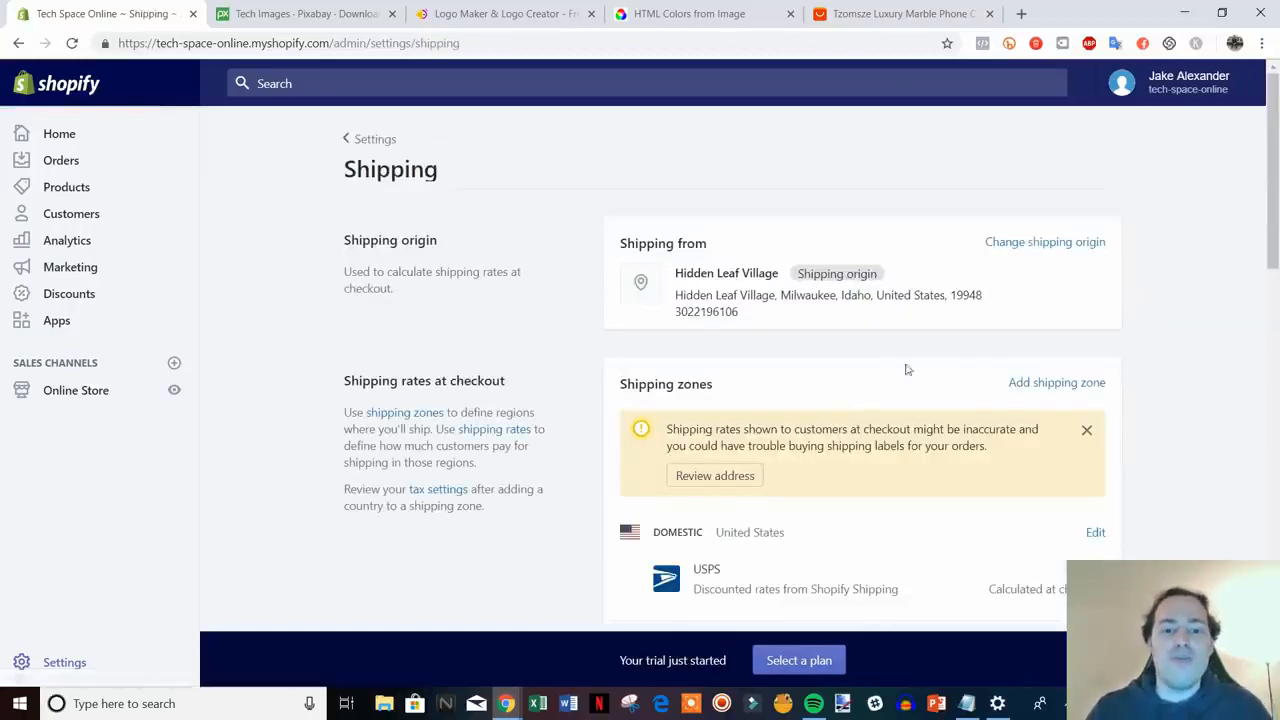
{"action": "scroll", "coordinate": [1208, 330], "scroll_direction": "down", "scroll_amount": 2}
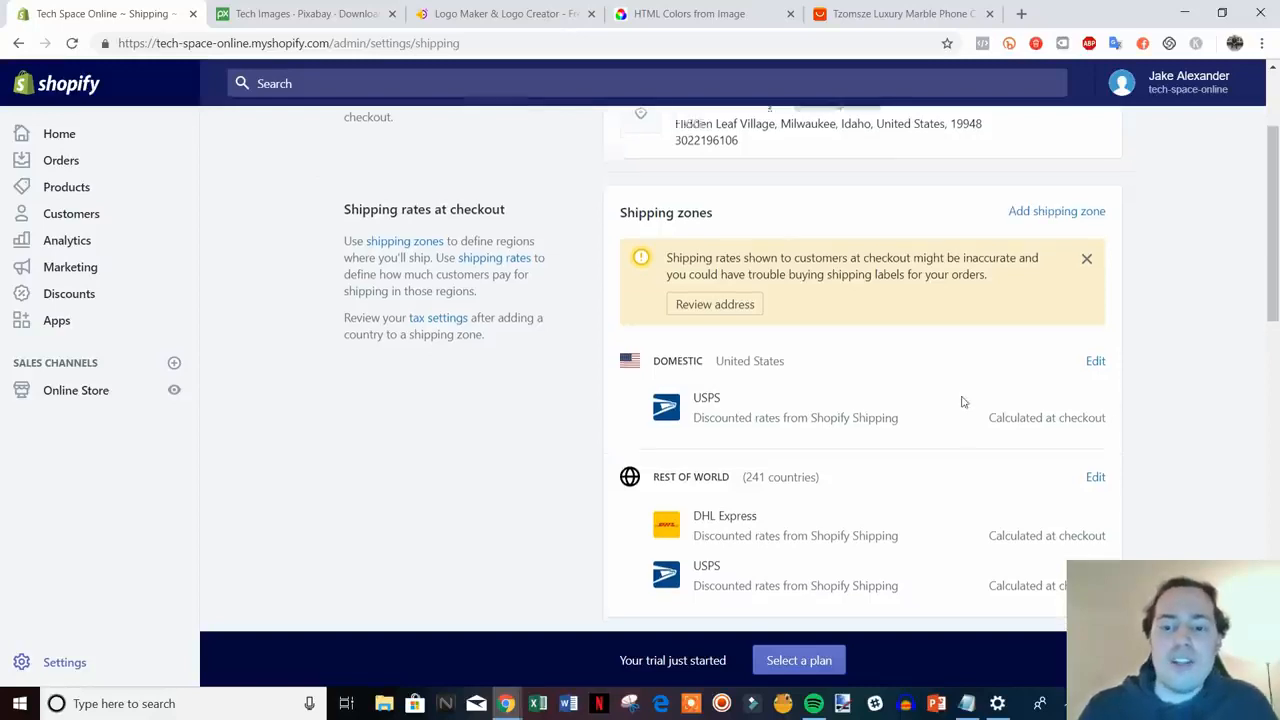
{"action": "scroll", "coordinate": [955, 395], "scroll_direction": "down", "scroll_amount": 1}
{"action": "scroll", "coordinate": [800, 360], "scroll_direction": "up", "scroll_amount": 1}
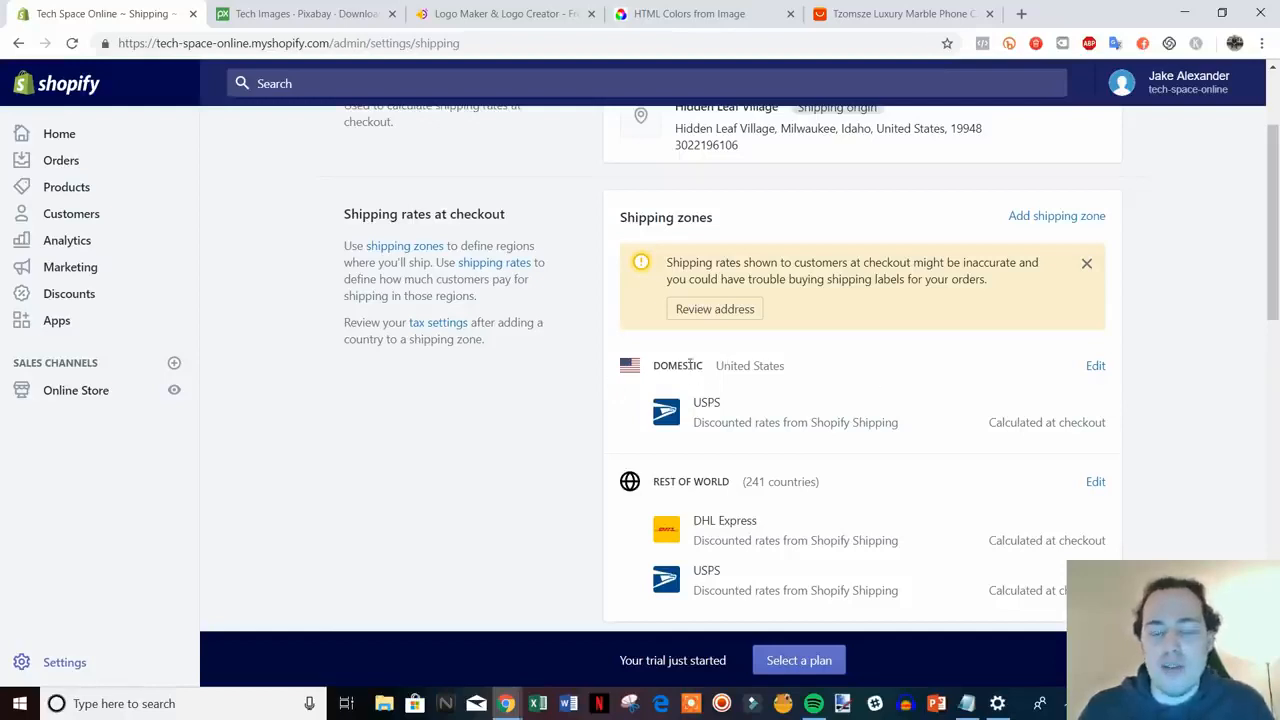
{"action": "scroll", "coordinate": [780, 435], "scroll_direction": "down", "scroll_amount": 1}
{"action": "scroll", "coordinate": [767, 470], "scroll_direction": "up", "scroll_amount": 1}
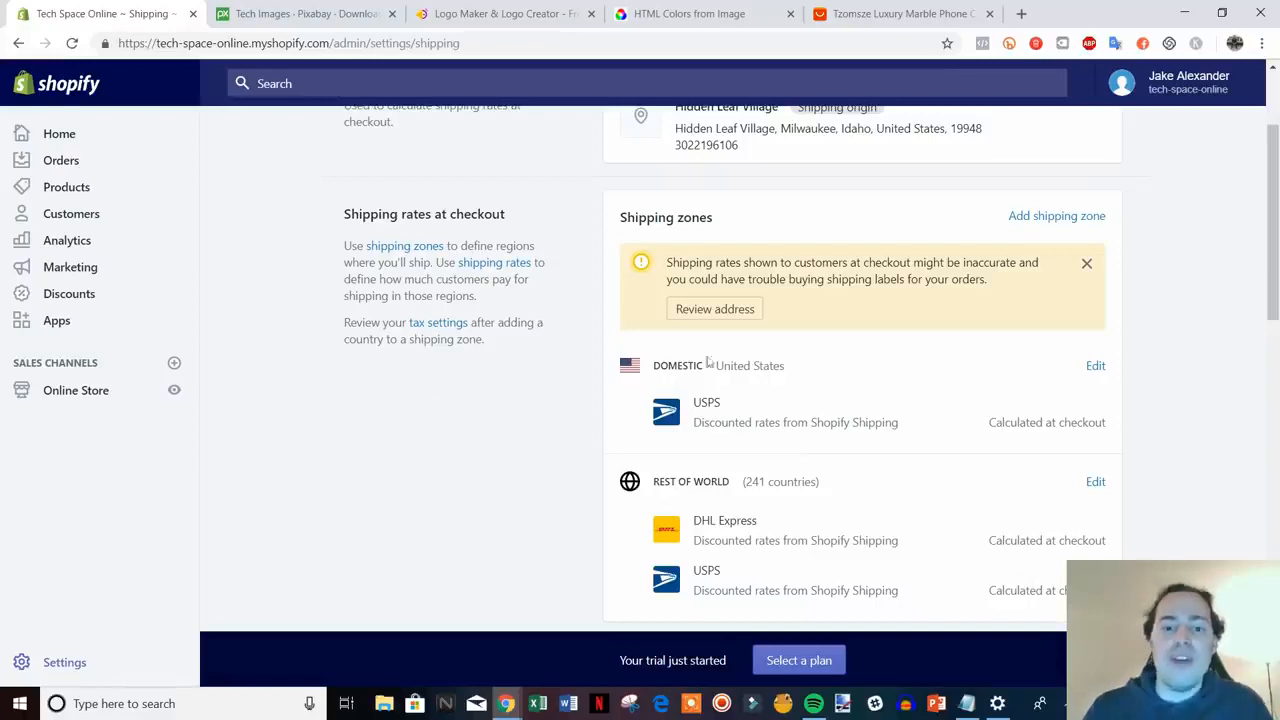
- Edit the Domestic zone and begin adding a price-based rate
{"action": "left_click", "coordinate": [1094, 366]}
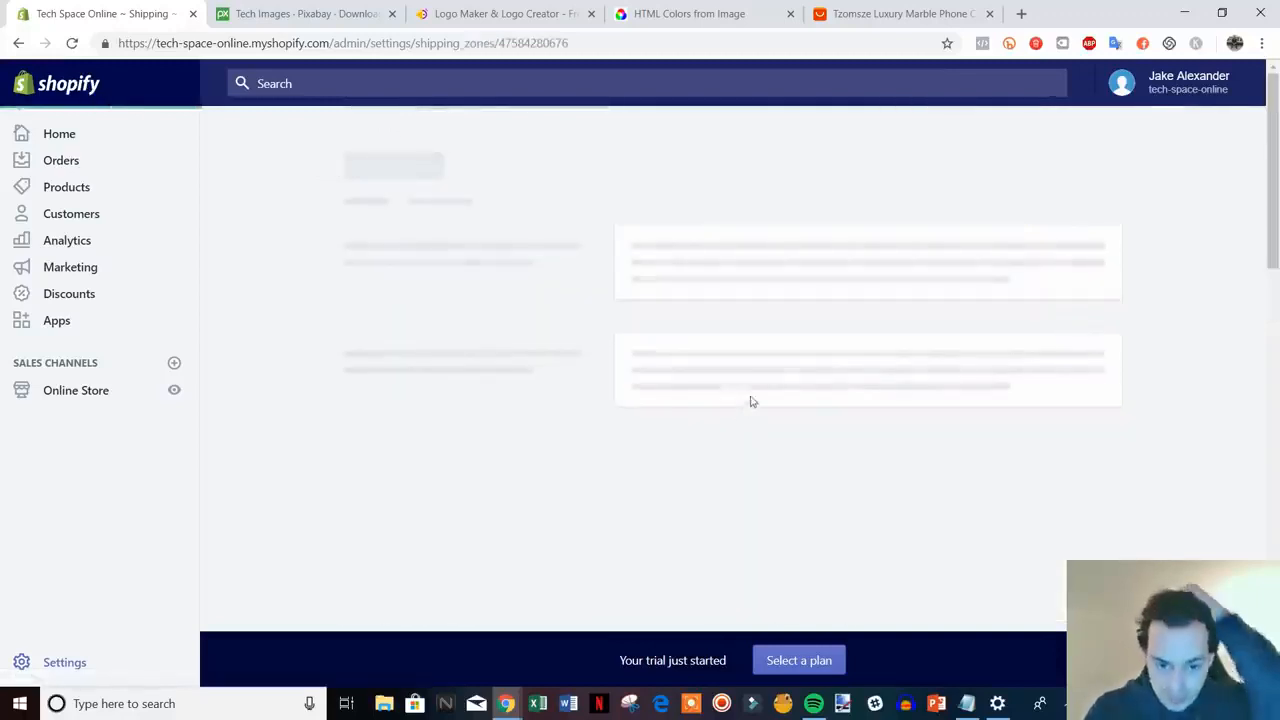
{"action": "scroll", "coordinate": [1020, 456], "scroll_direction": "down", "scroll_amount": 1}
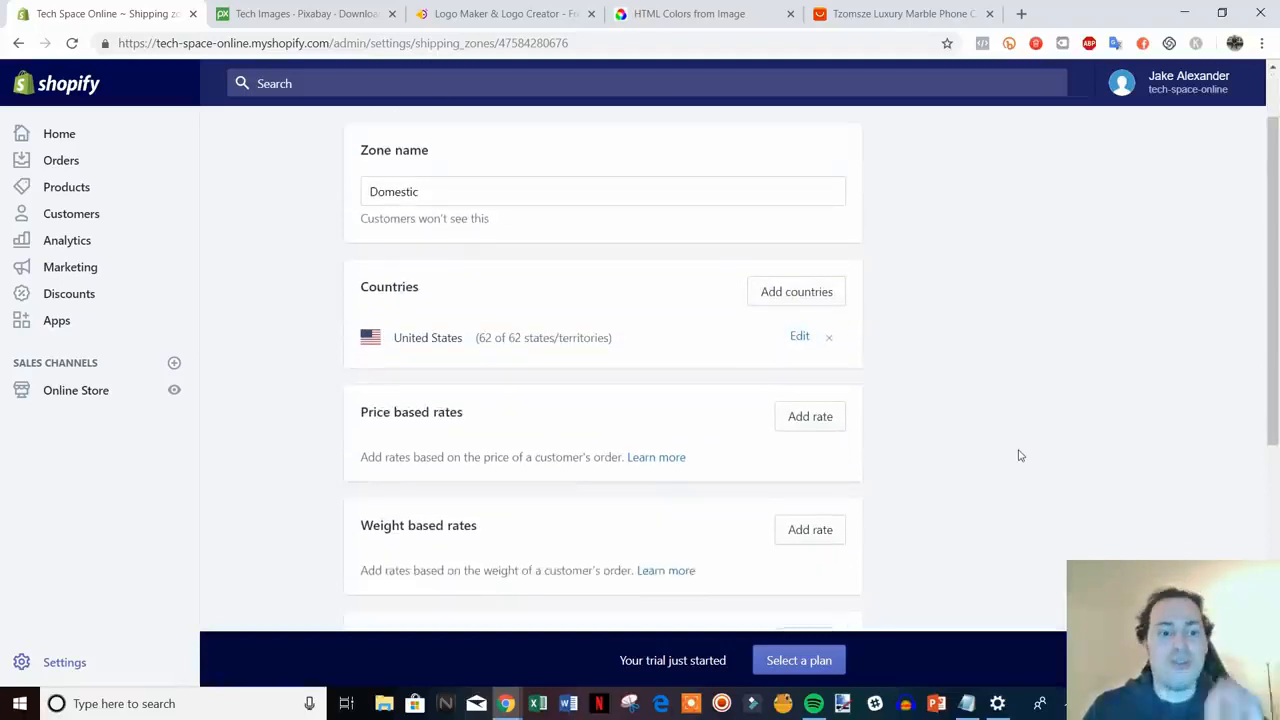
{"action": "scroll", "coordinate": [1020, 456], "scroll_direction": "down", "scroll_amount": 3}
{"action": "scroll", "coordinate": [1006, 443], "scroll_direction": "up", "scroll_amount": 1}
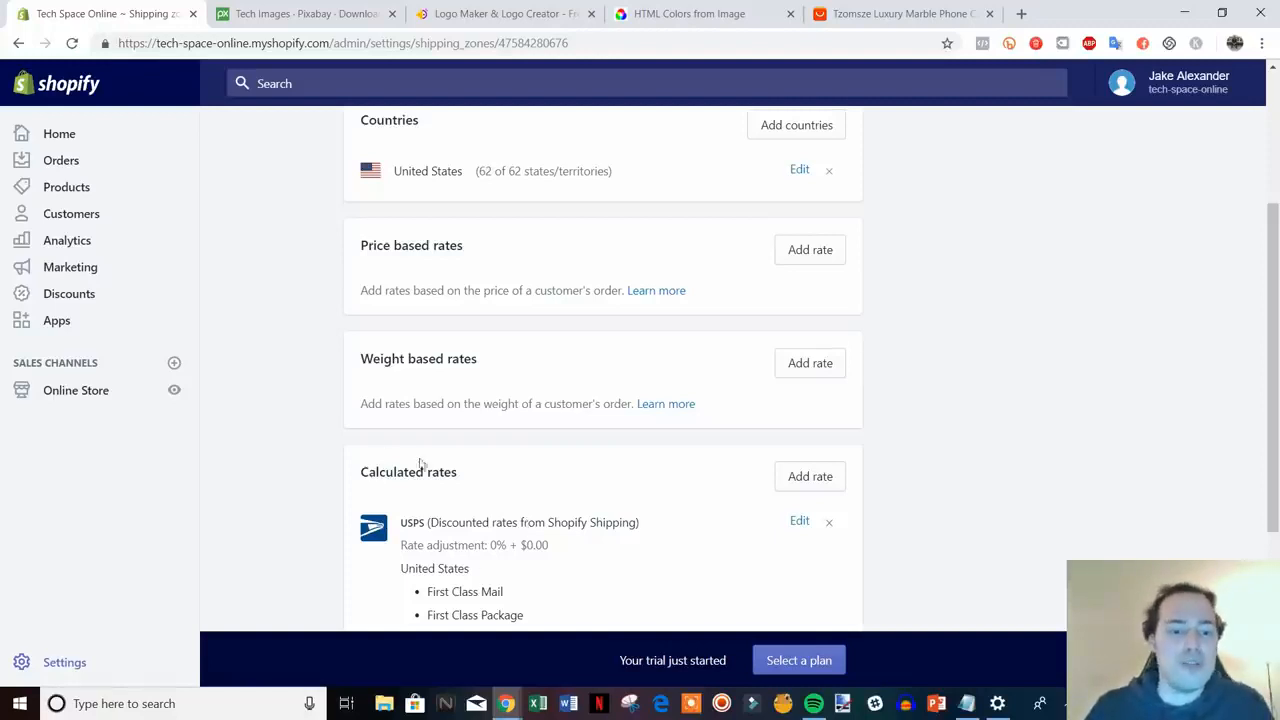
{"action": "scroll", "coordinate": [900, 451], "scroll_direction": "down", "scroll_amount": 1}
{"action": "scroll", "coordinate": [900, 452], "scroll_direction": "up", "scroll_amount": 2}
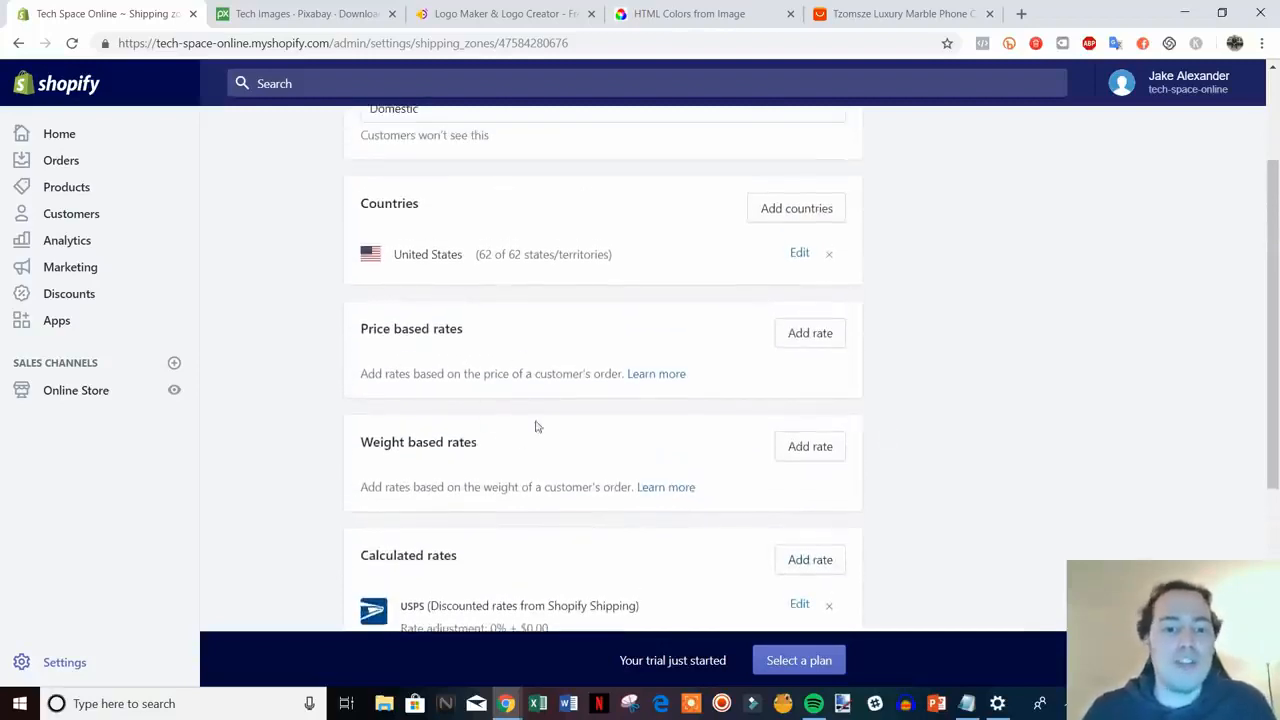
{"action": "scroll", "coordinate": [560, 440], "scroll_direction": "up", "scroll_amount": 1}
{"action": "scroll", "coordinate": [567, 449], "scroll_direction": "up", "scroll_amount": 1}
{"action": "scroll", "coordinate": [537, 417], "scroll_direction": "down", "scroll_amount": 1}
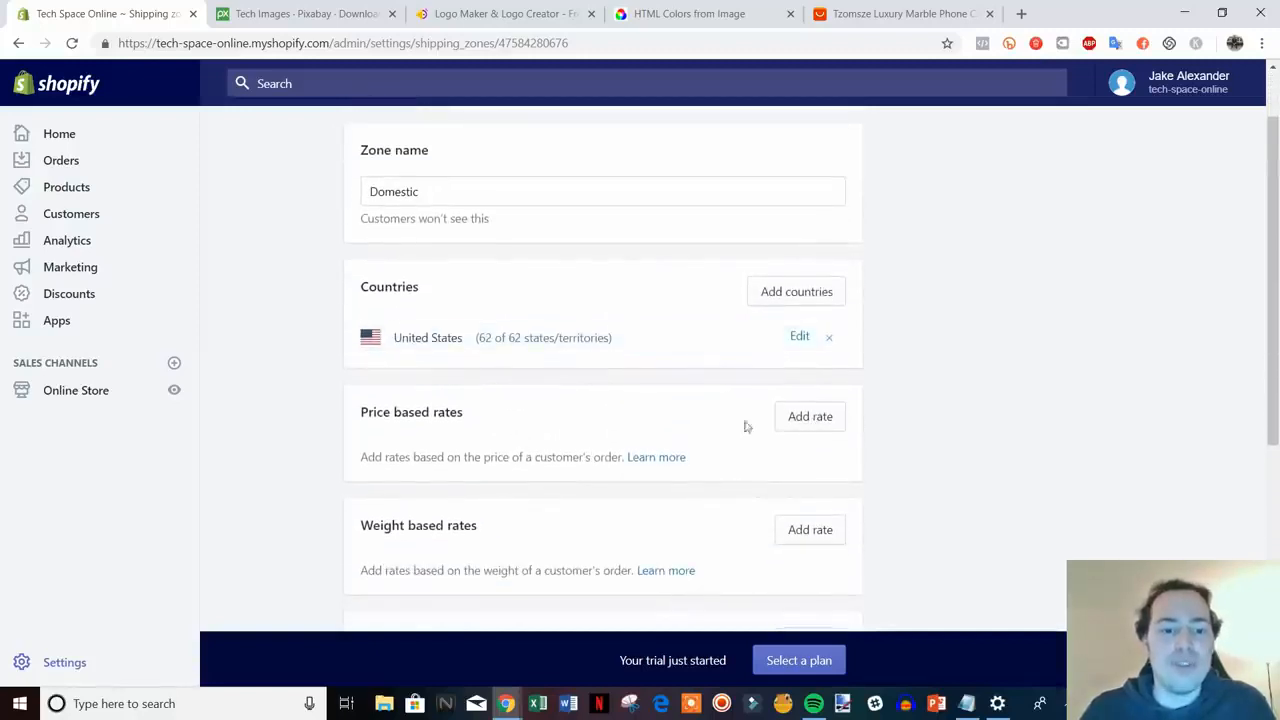
{"action": "left_click", "coordinate": [829, 420]}
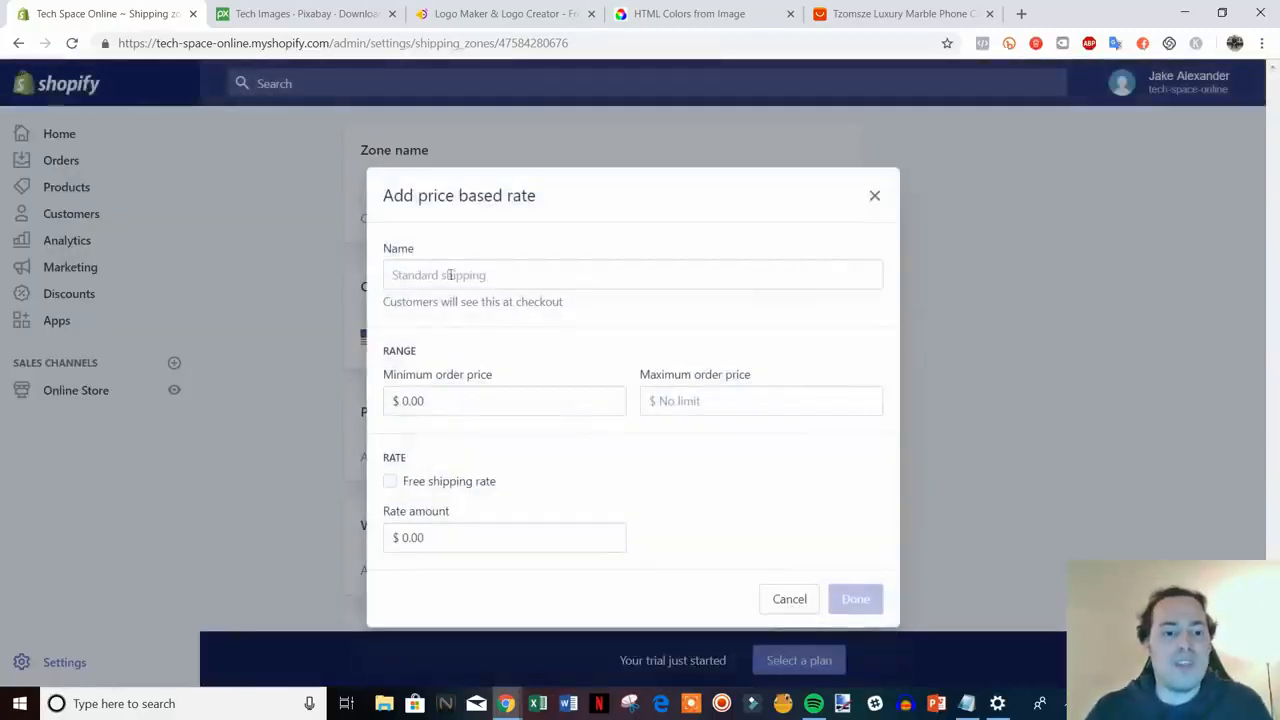
- Name the rate Free Shipping and set a 50.00 minimum order price
{"action": "left_click", "coordinate": [533, 283]}
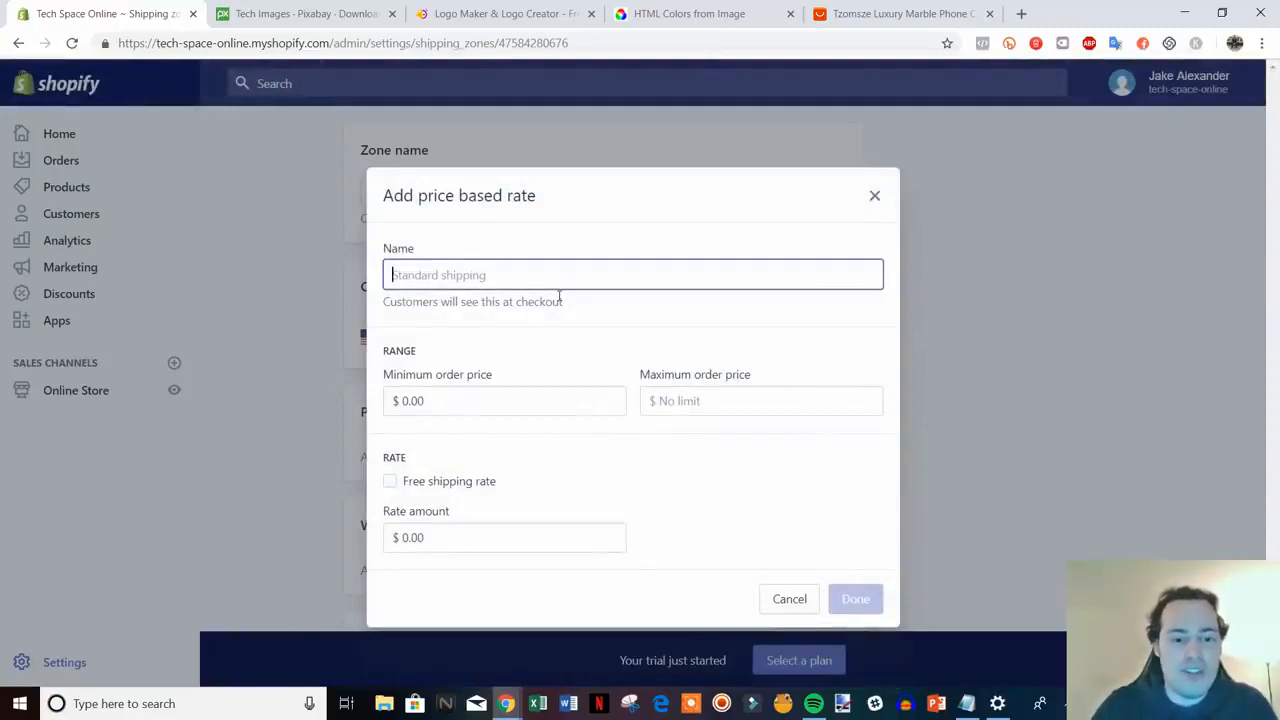
{"action": "type", "text": "Free Shipping"}
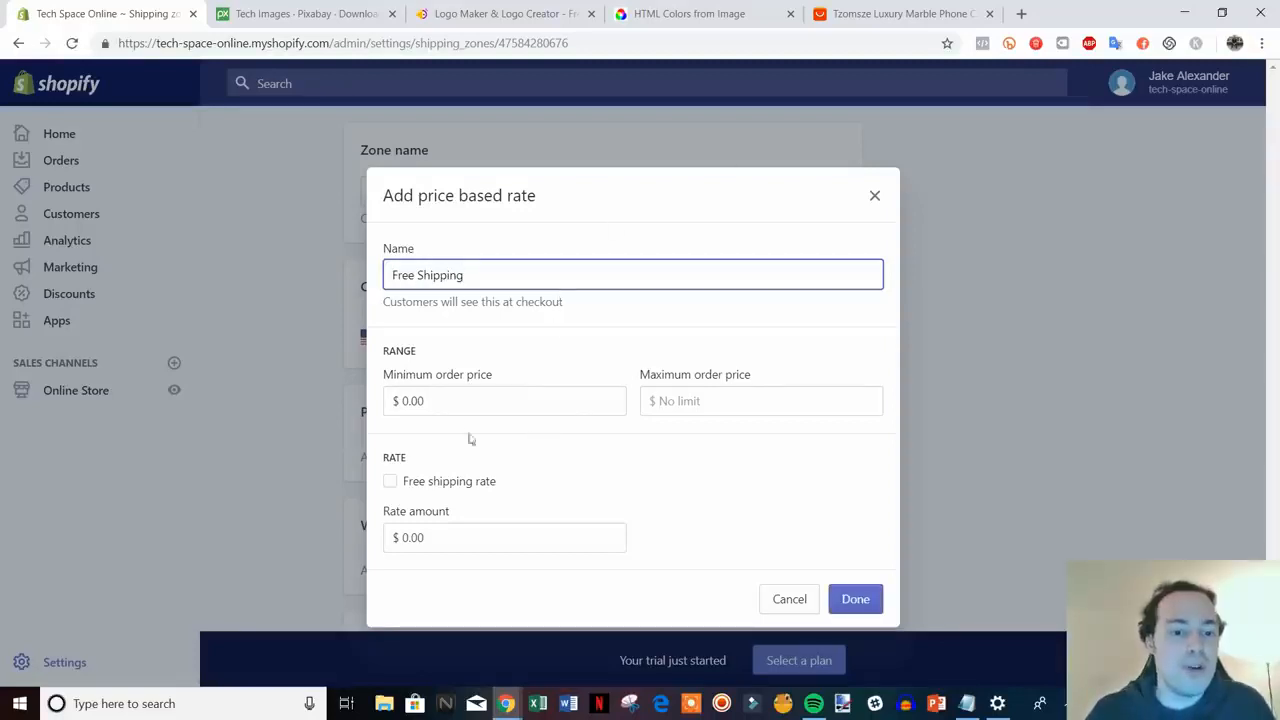
{"action": "left_click", "coordinate": [432, 484]}
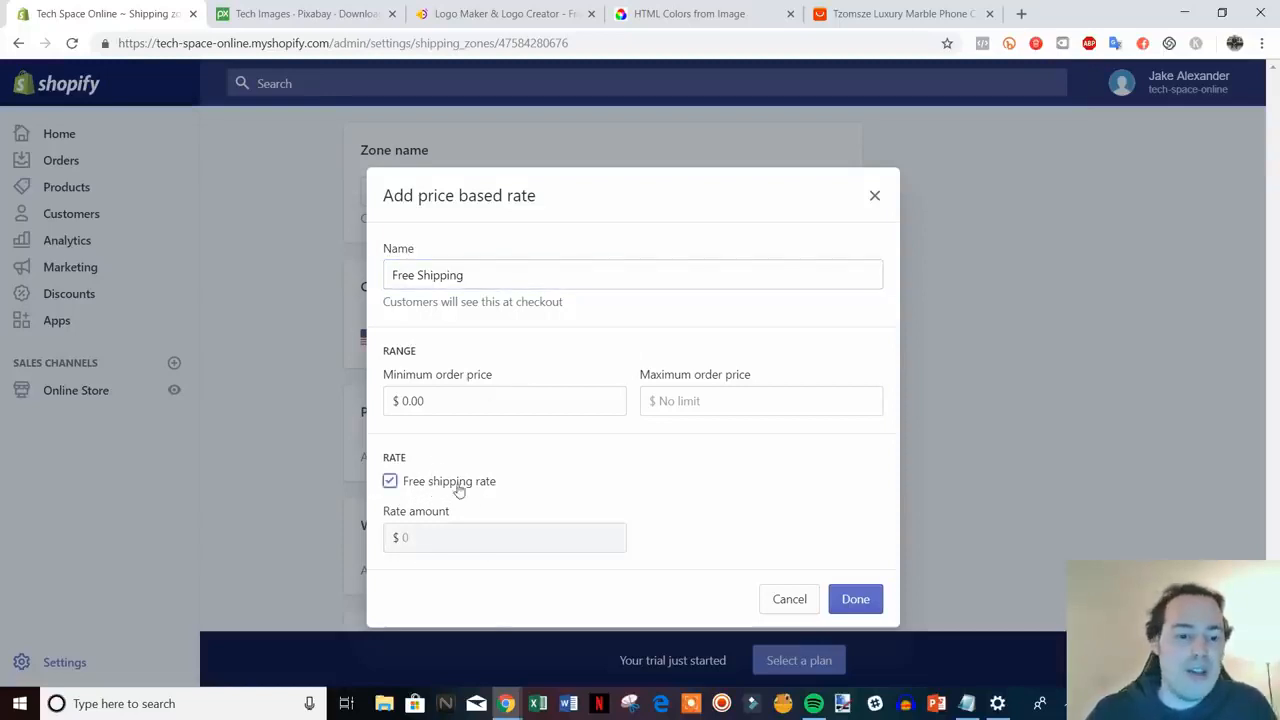
{"action": "left_click_drag", "start_coordinate": [456, 484], "coordinate": [460, 485]}
{"action": "left_click", "coordinate": [400, 484]}
{"action": "left_click", "coordinate": [398, 484]}
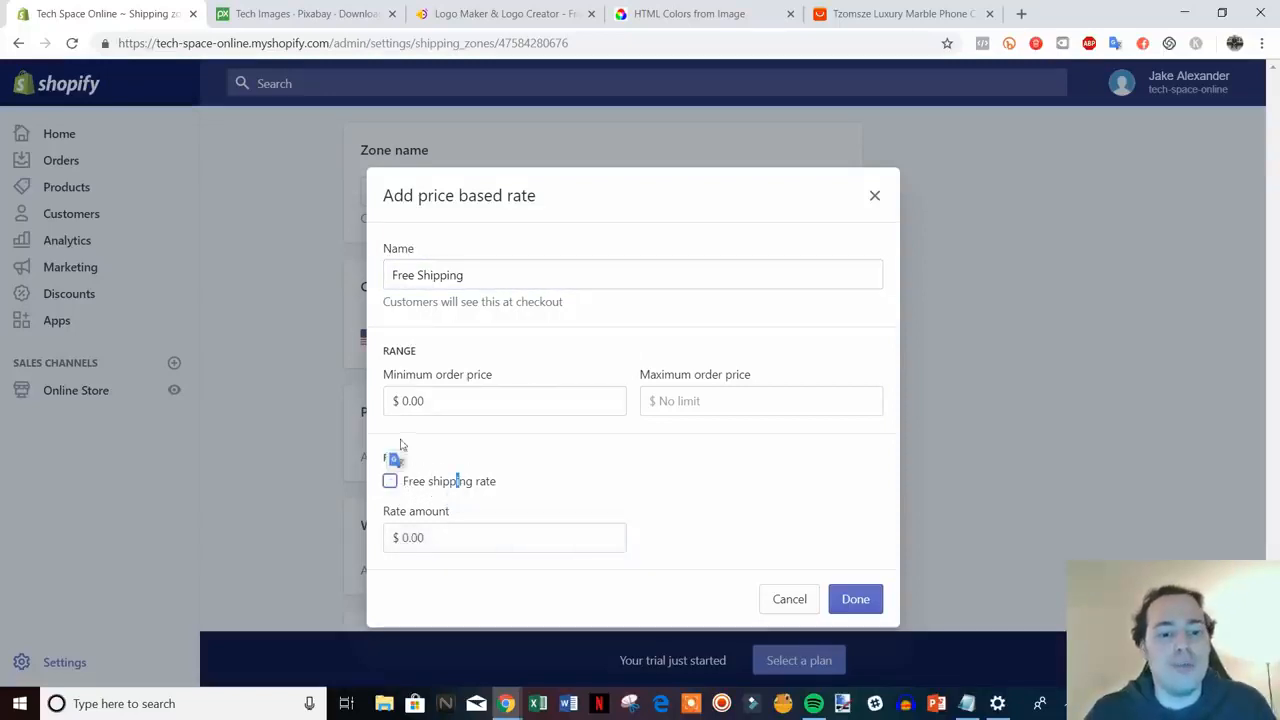
{"action": "left_click_drag", "start_coordinate": [416, 282], "coordinate": [393, 279]}
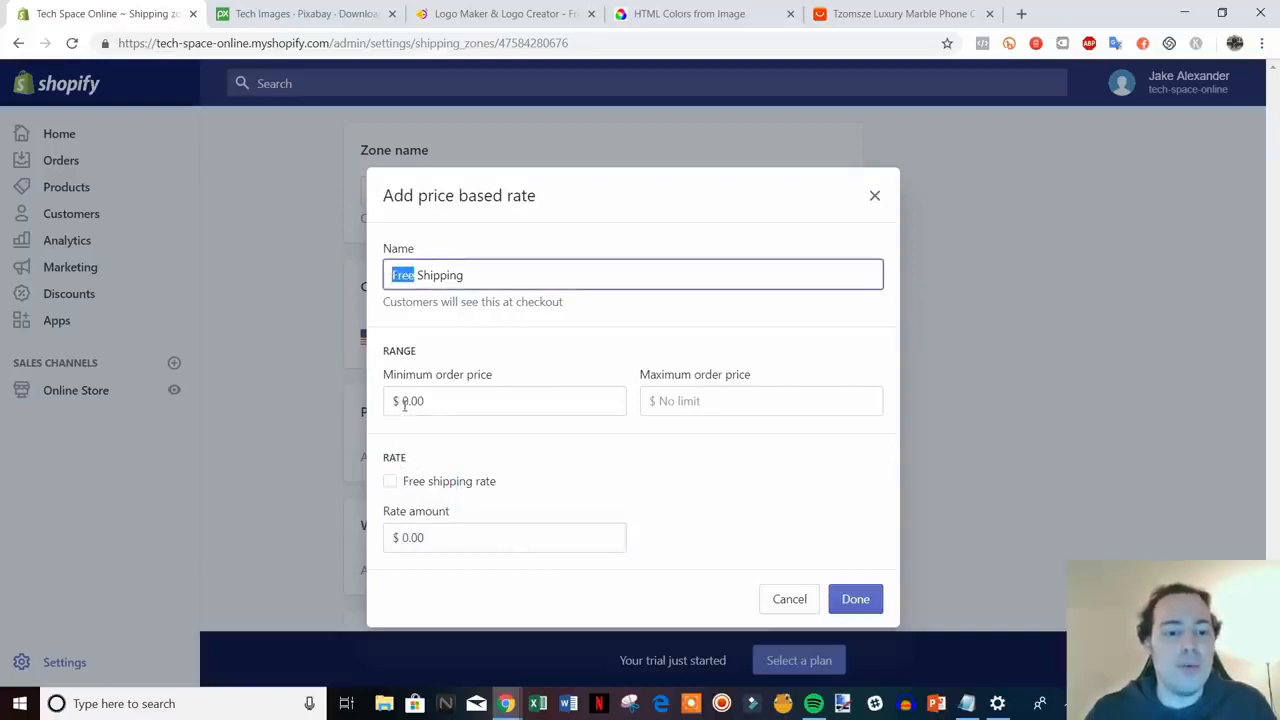
{"action": "left_click_drag", "start_coordinate": [405, 403], "coordinate": [438, 402]}
{"action": "type", "text": "50"}
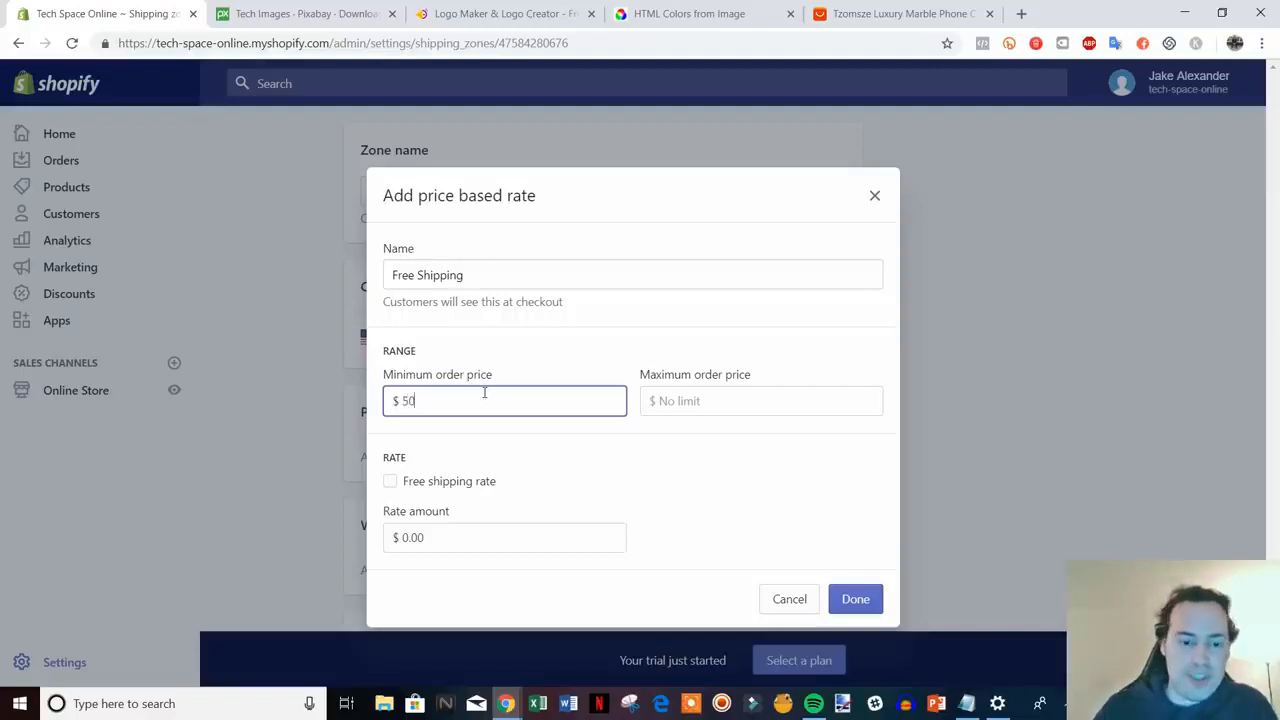
{"action": "left_click", "coordinate": [742, 432]}
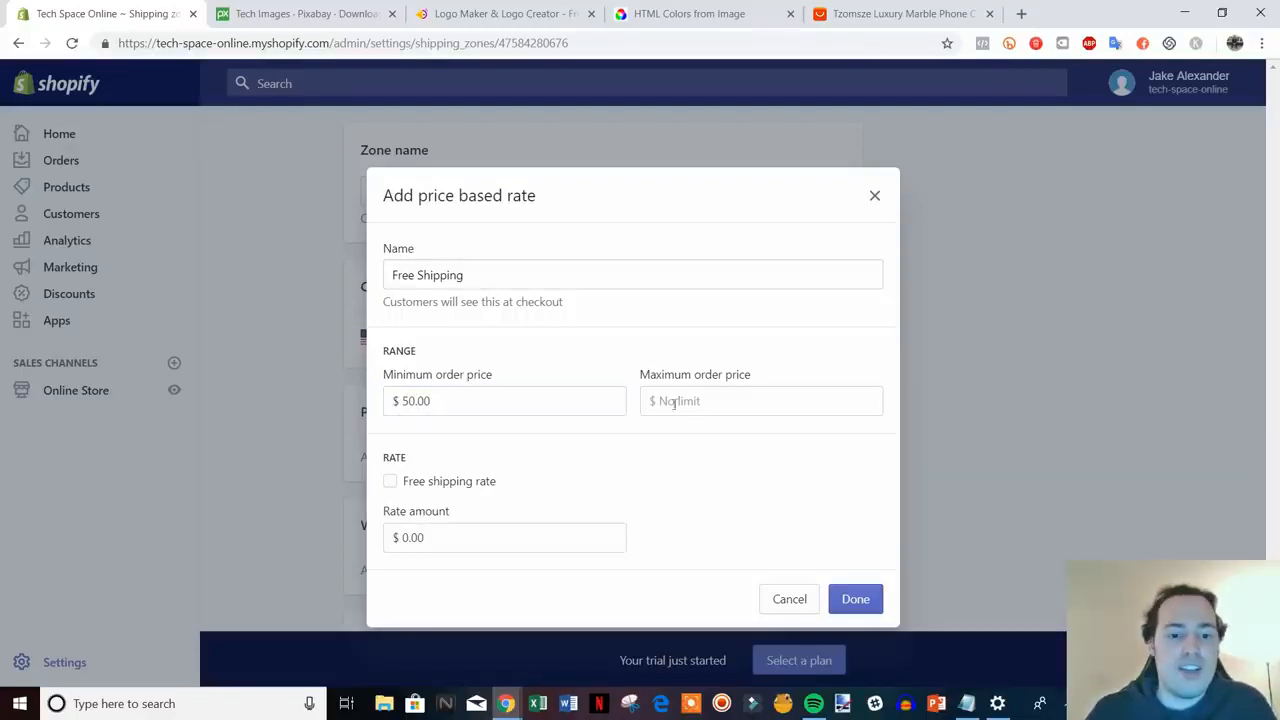
- Change the rate to a 0 minimum, 50.00 maximum, and a rate amount of 0
{"action": "left_click", "coordinate": [704, 401]}
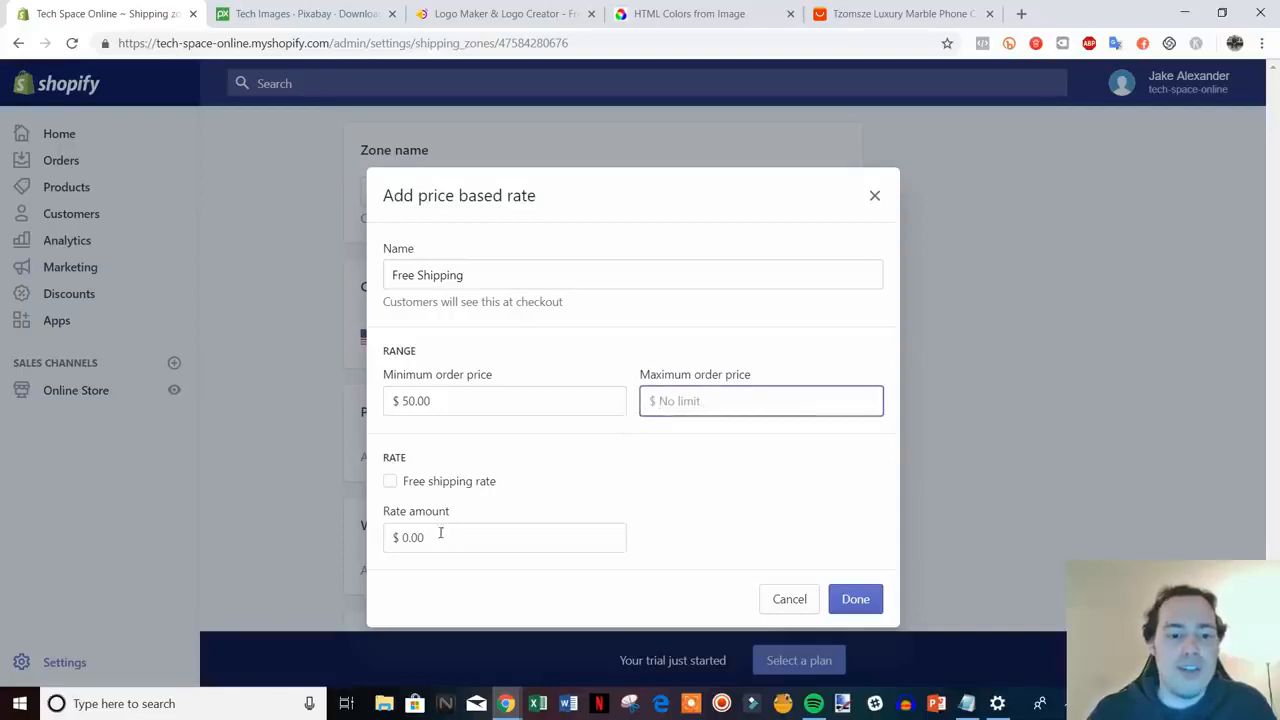
{"action": "left_click", "coordinate": [391, 482]}
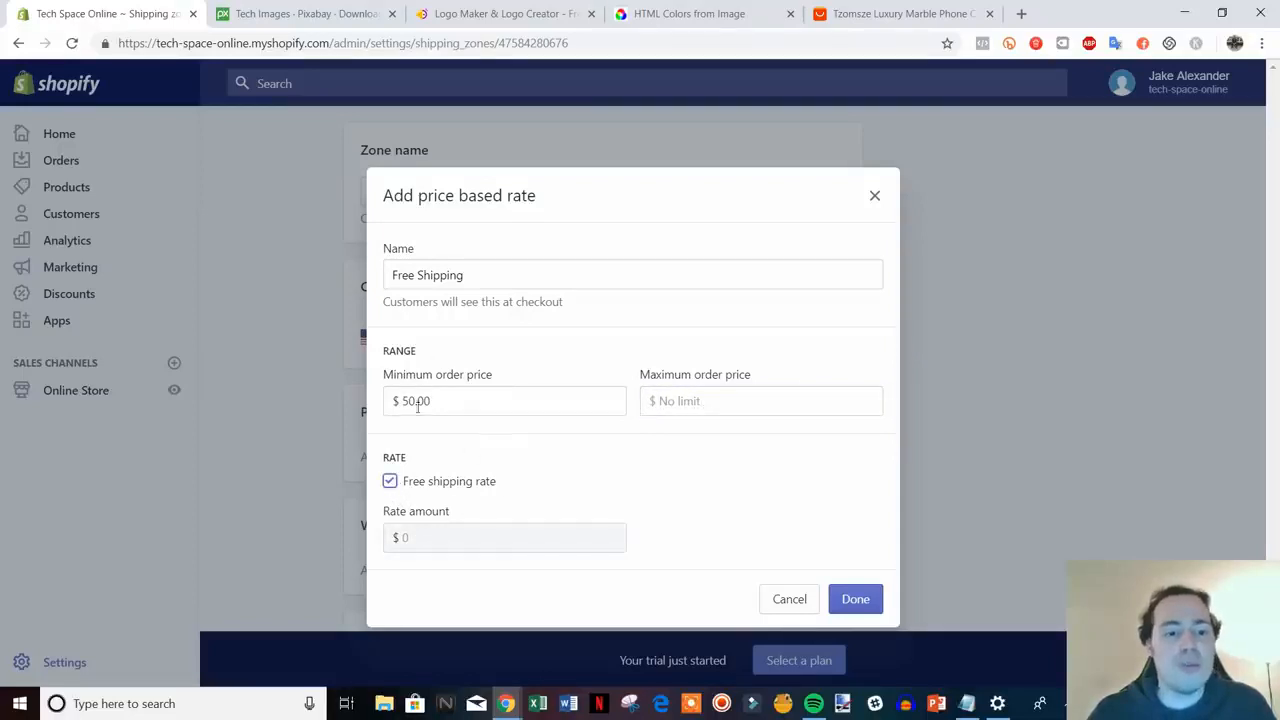
{"action": "left_click", "coordinate": [390, 481]}
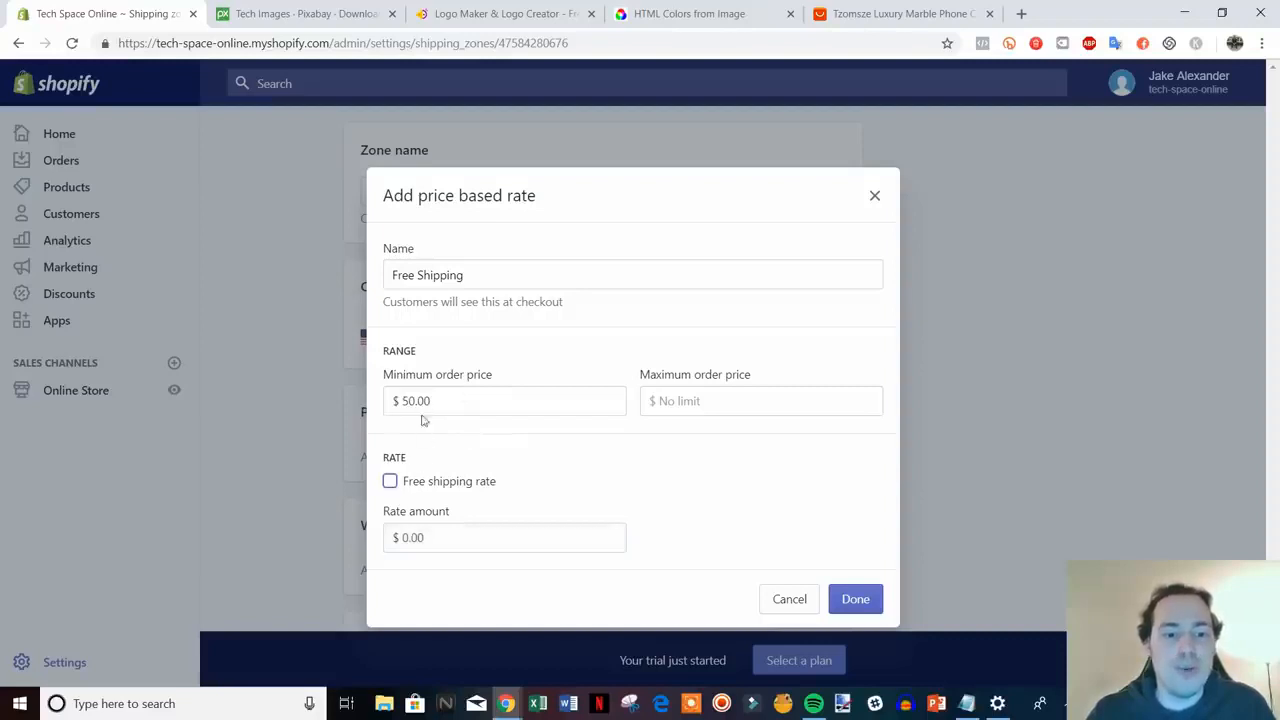
{"action": "left_click_drag", "start_coordinate": [434, 402], "coordinate": [400, 401]}
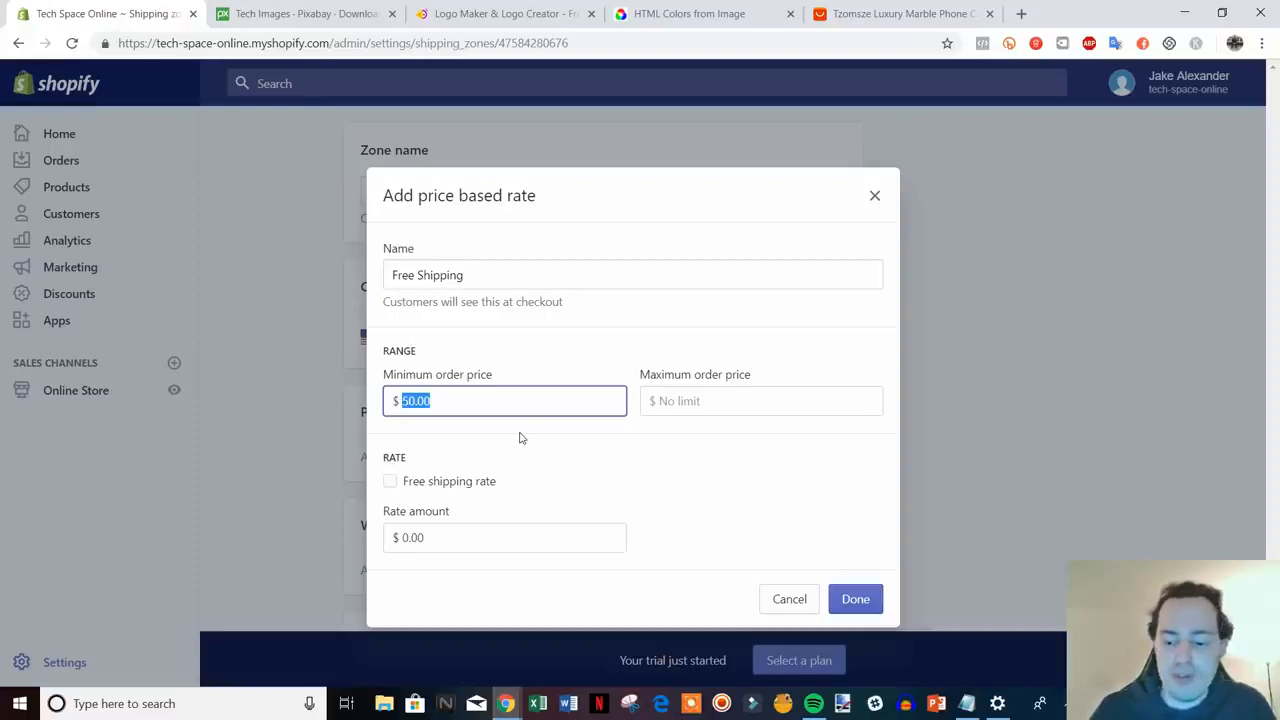
{"action": "type", "text": "0"}
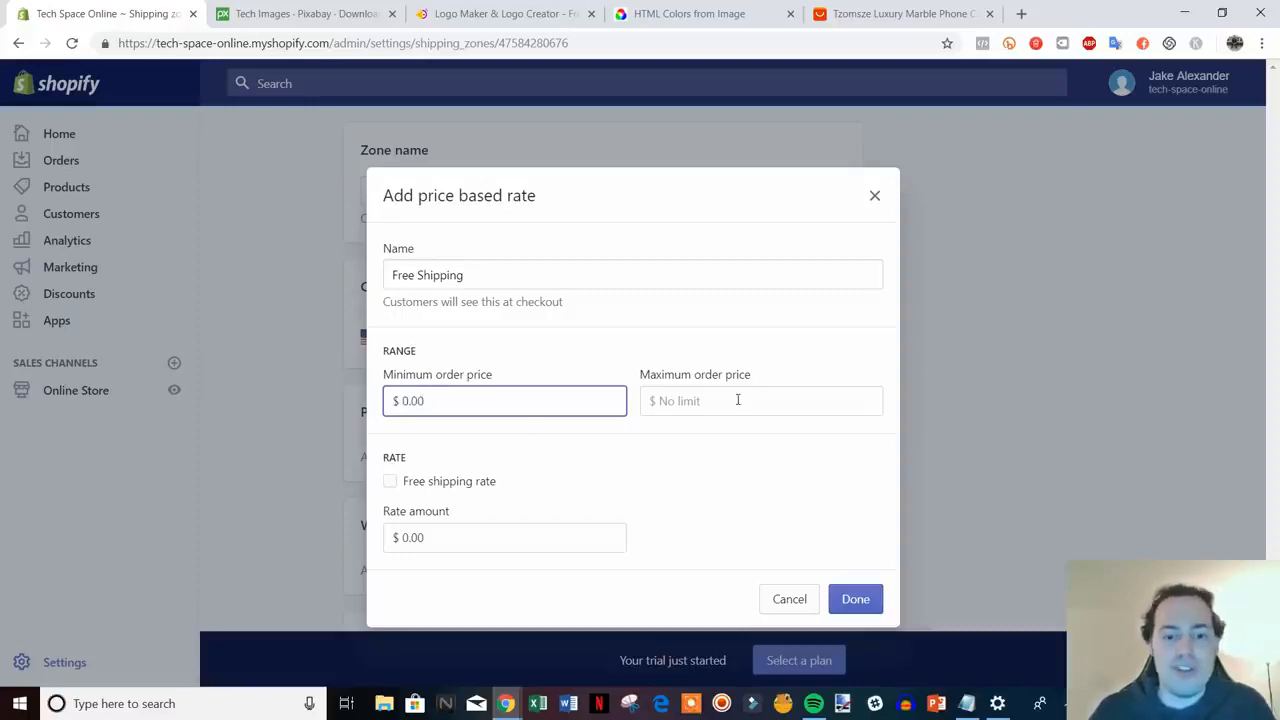
{"action": "left_click", "coordinate": [741, 400]}
{"action": "type", "text": "50.0"}
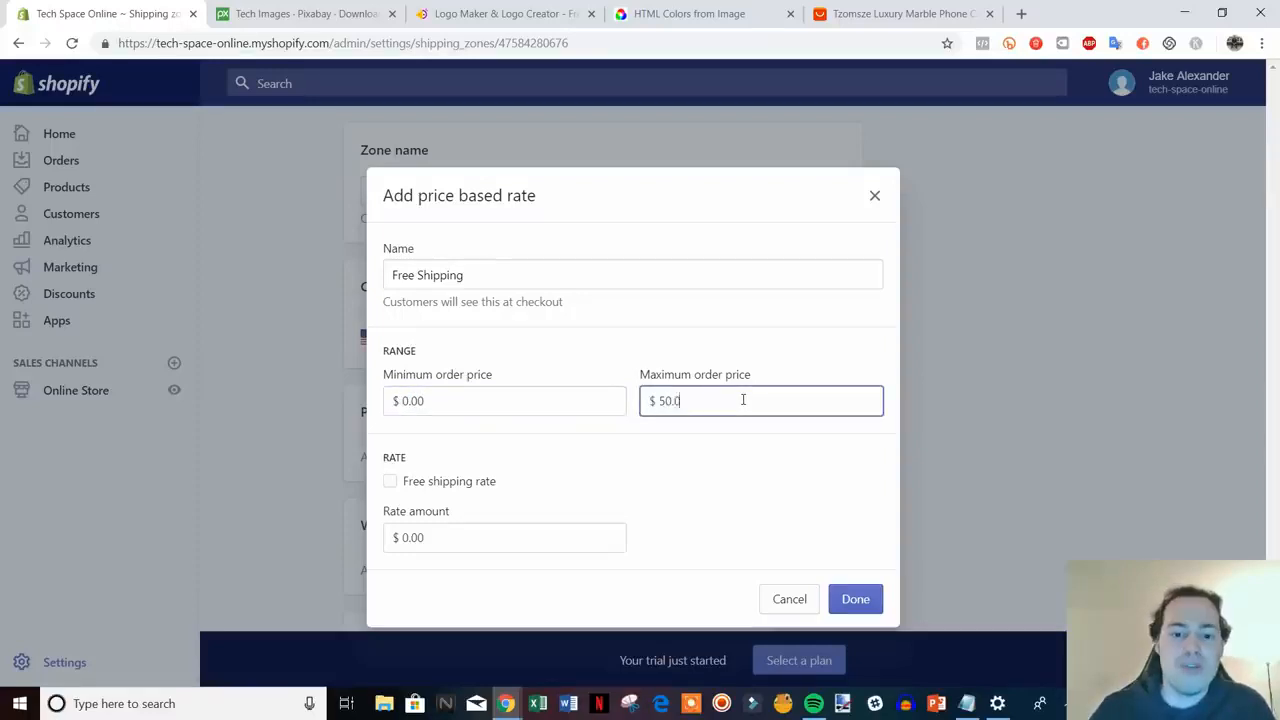
{"action": "left_click", "coordinate": [414, 536]}
{"action": "left_click_drag", "start_coordinate": [425, 538], "coordinate": [398, 550]}
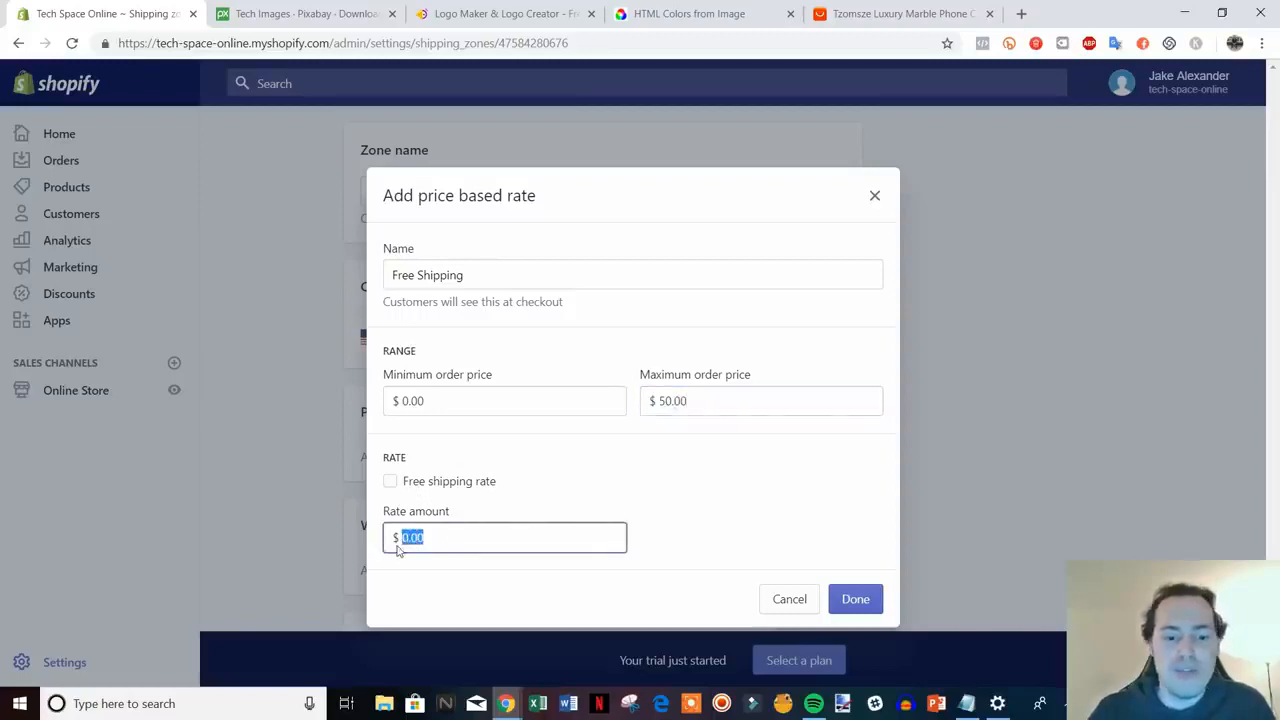
{"action": "type", "text": "5"}
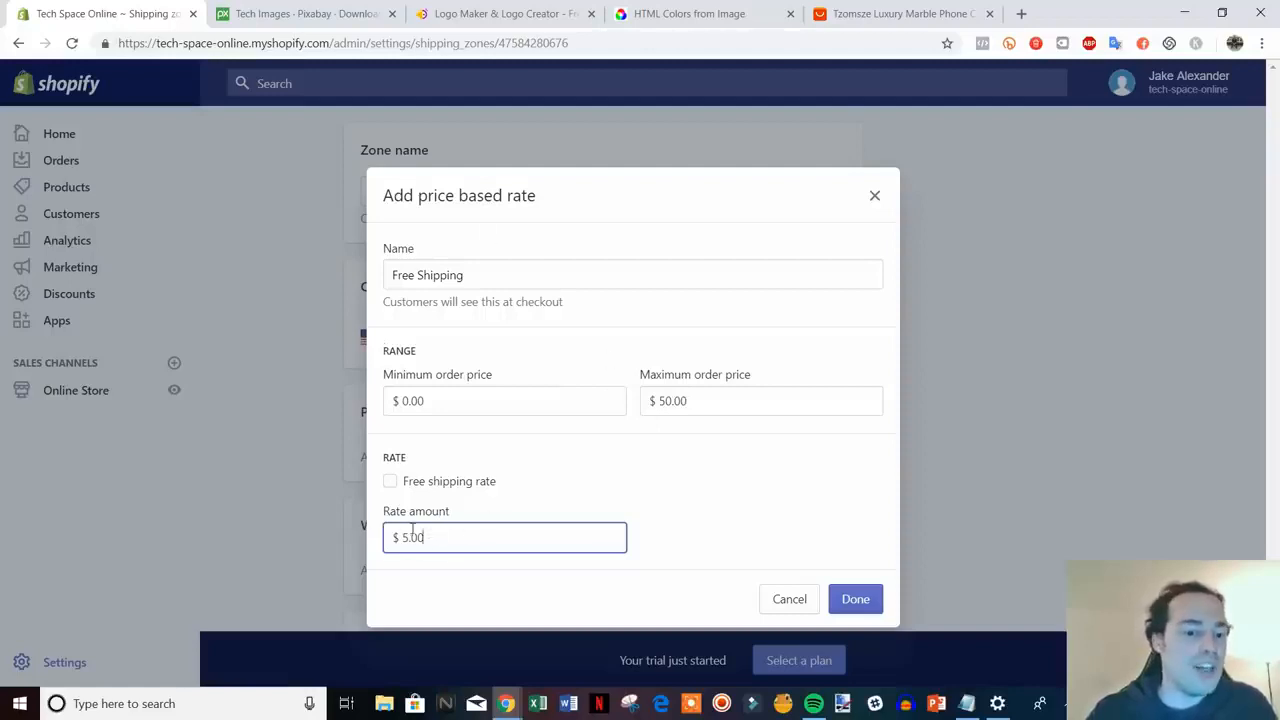
{"action": "left_click_drag", "start_coordinate": [396, 538], "coordinate": [517, 546]}
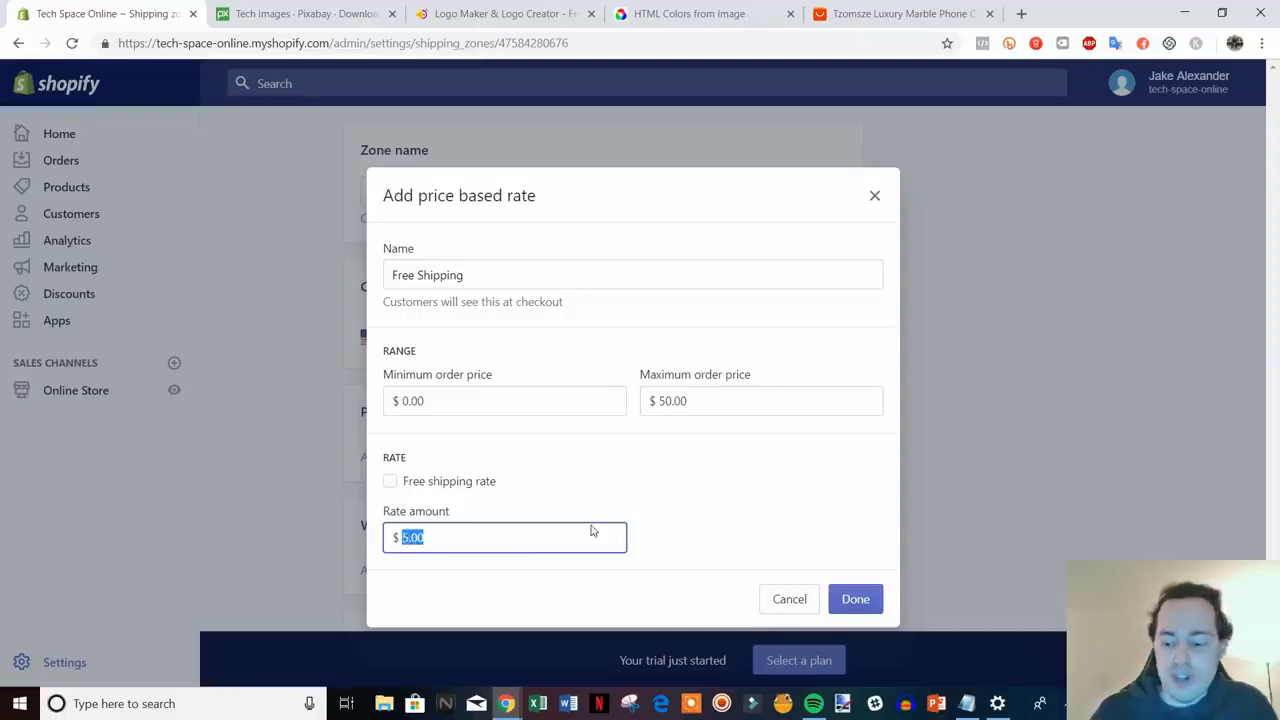
{"action": "type", "text": "0"}
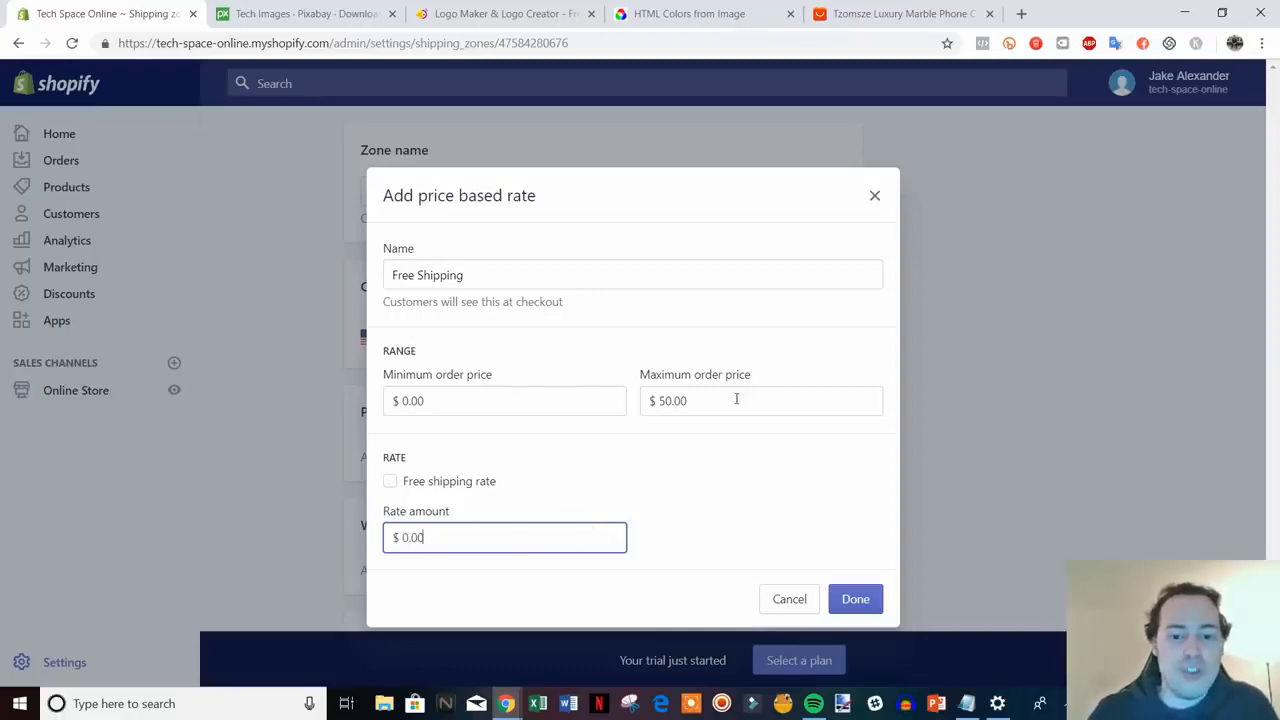
- Clear the maximum order price, mark the rate as free shipping, and confirm it
{"action": "double_click", "coordinate": [736, 399]}
{"action": "key", "text": "BackSpace"}
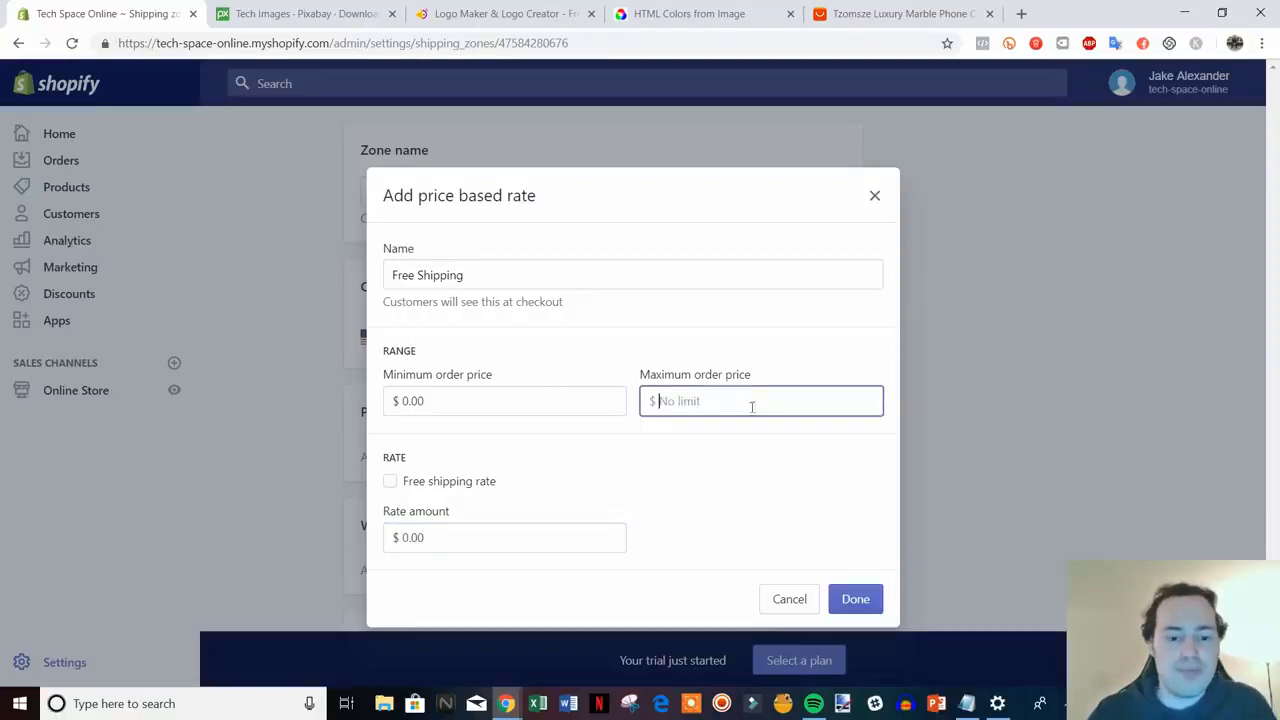
{"action": "left_click", "coordinate": [460, 482]}
{"action": "left_click", "coordinate": [866, 600]}
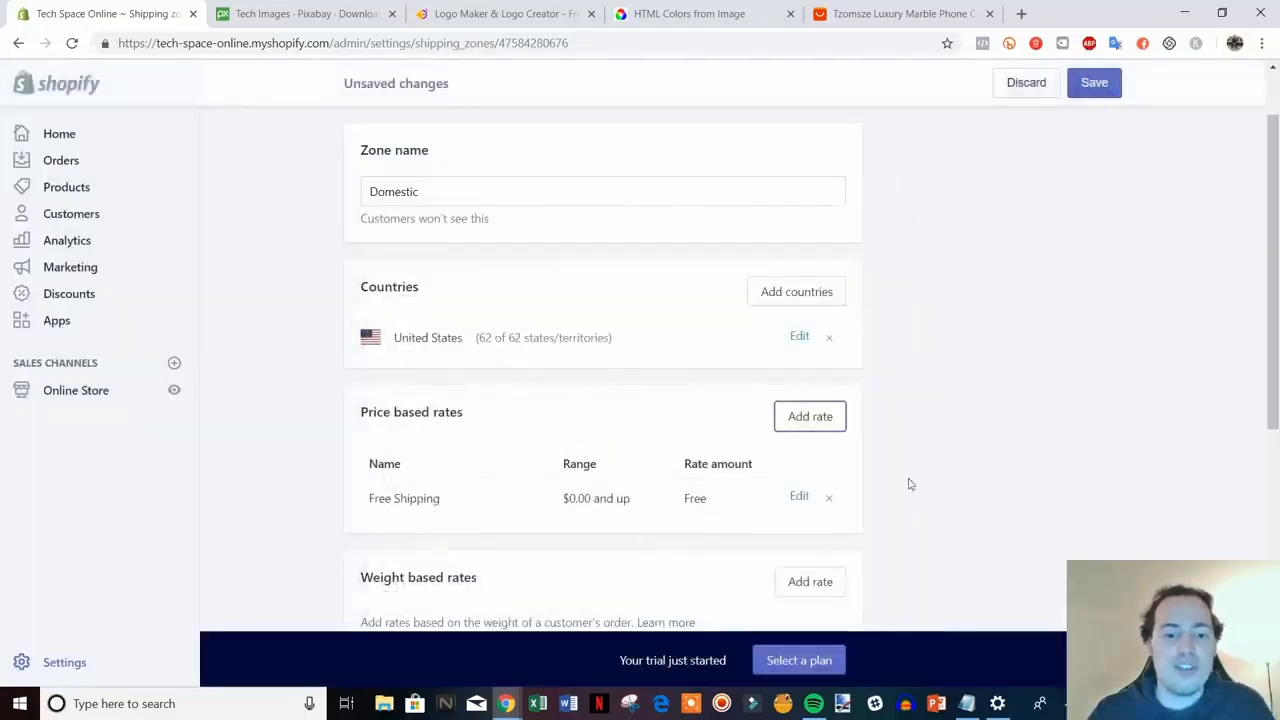
- Remove the USPS calculated rates, save the Domestic zone, and return to Shipping settings
{"action": "scroll", "coordinate": [1003, 403], "scroll_direction": "down", "scroll_amount": 3}
{"action": "scroll", "coordinate": [929, 366], "scroll_direction": "up", "scroll_amount": 2}
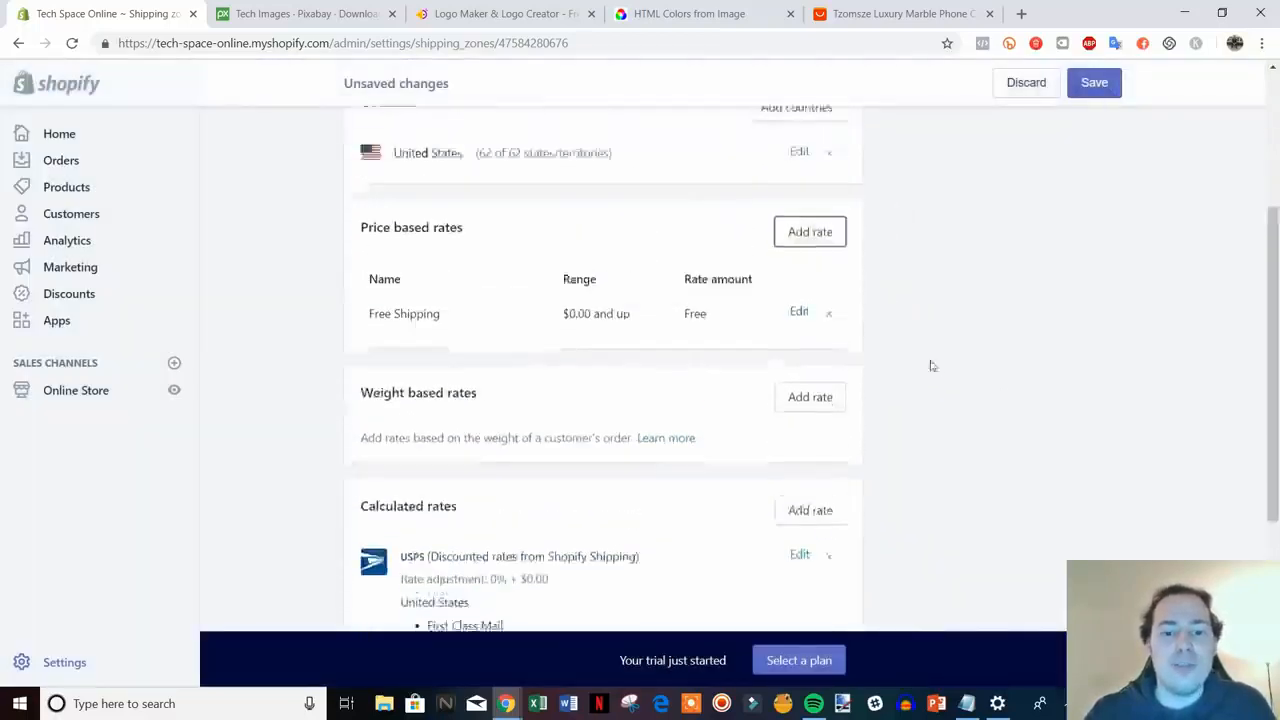
{"action": "scroll", "coordinate": [851, 371], "scroll_direction": "down", "scroll_amount": 3}
{"action": "scroll", "coordinate": [1037, 377], "scroll_direction": "up", "scroll_amount": 1}
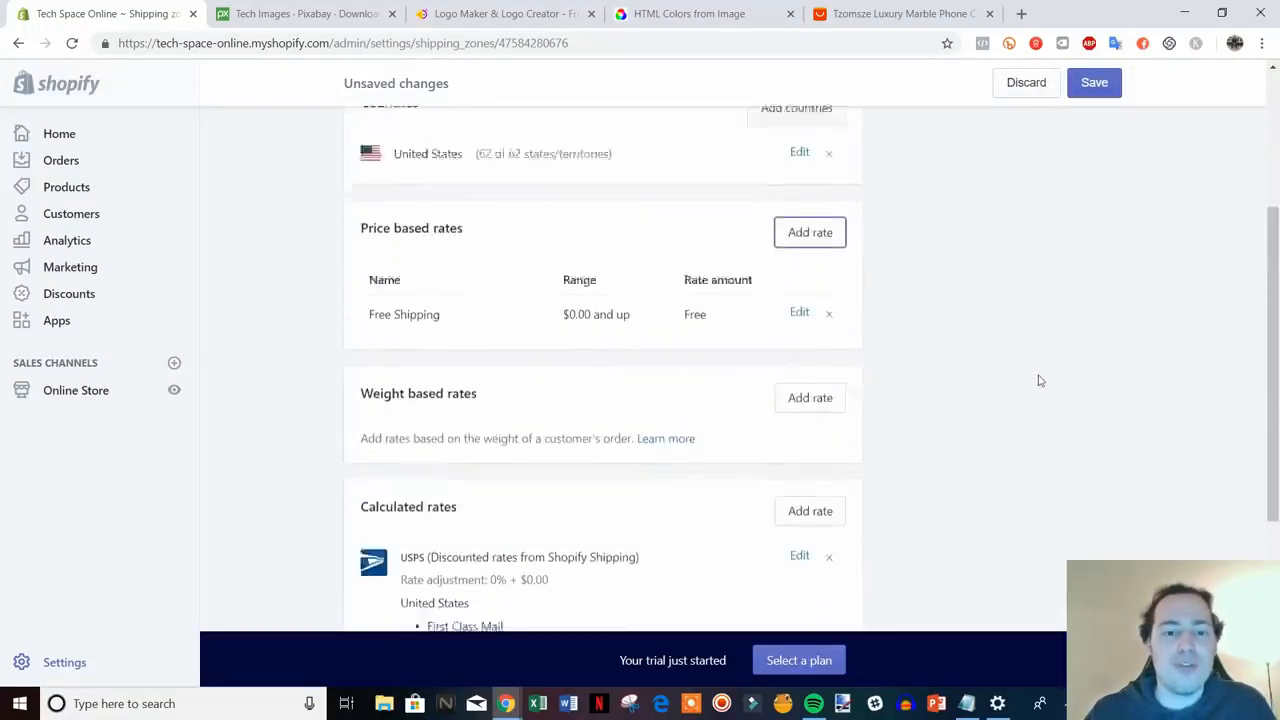
{"action": "scroll", "coordinate": [1146, 394], "scroll_direction": "down", "scroll_amount": 3}
{"action": "scroll", "coordinate": [843, 389], "scroll_direction": "up", "scroll_amount": 2}
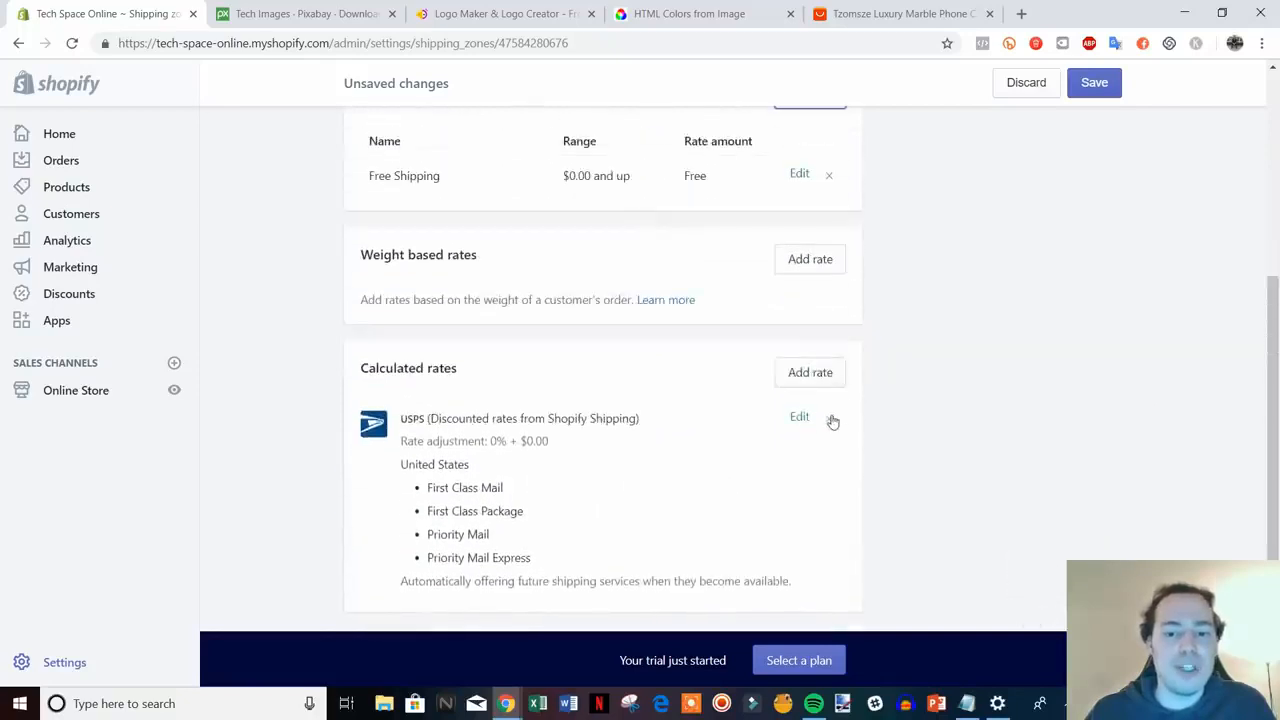
{"action": "left_click", "coordinate": [829, 417]}
{"action": "scroll", "coordinate": [628, 346], "scroll_direction": "up", "scroll_amount": 4}
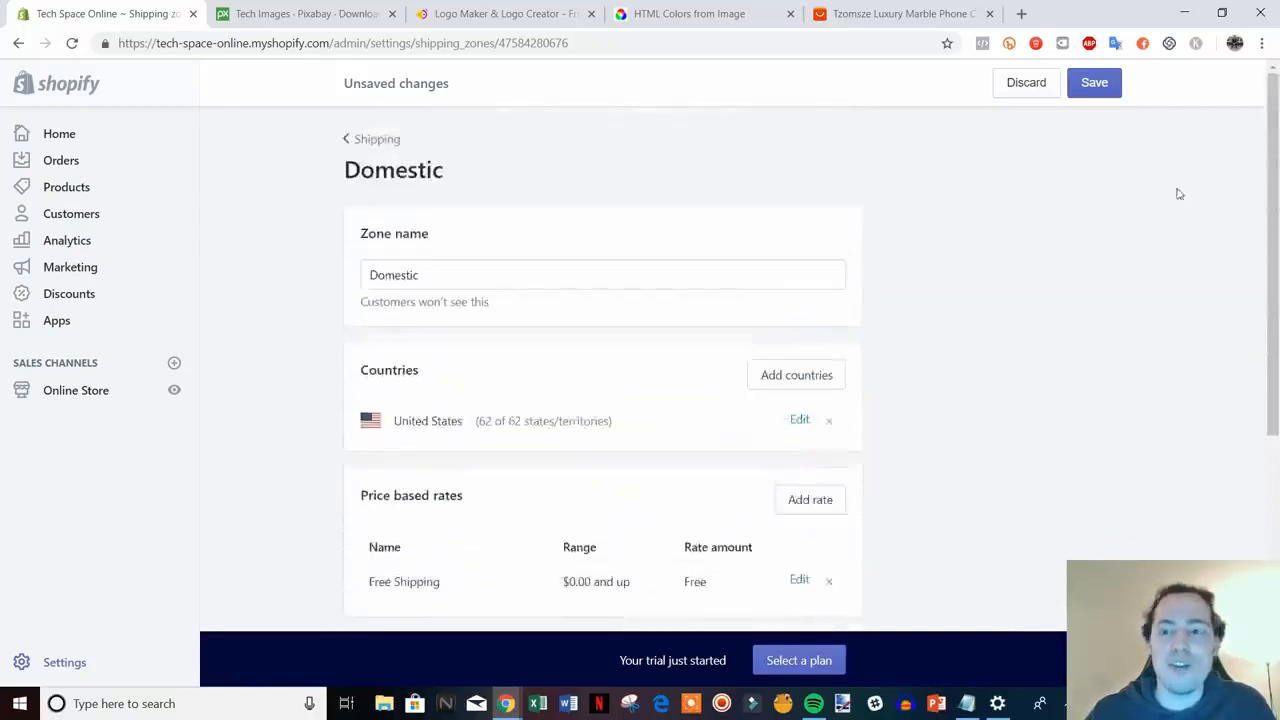
{"action": "left_click", "coordinate": [1106, 84]}
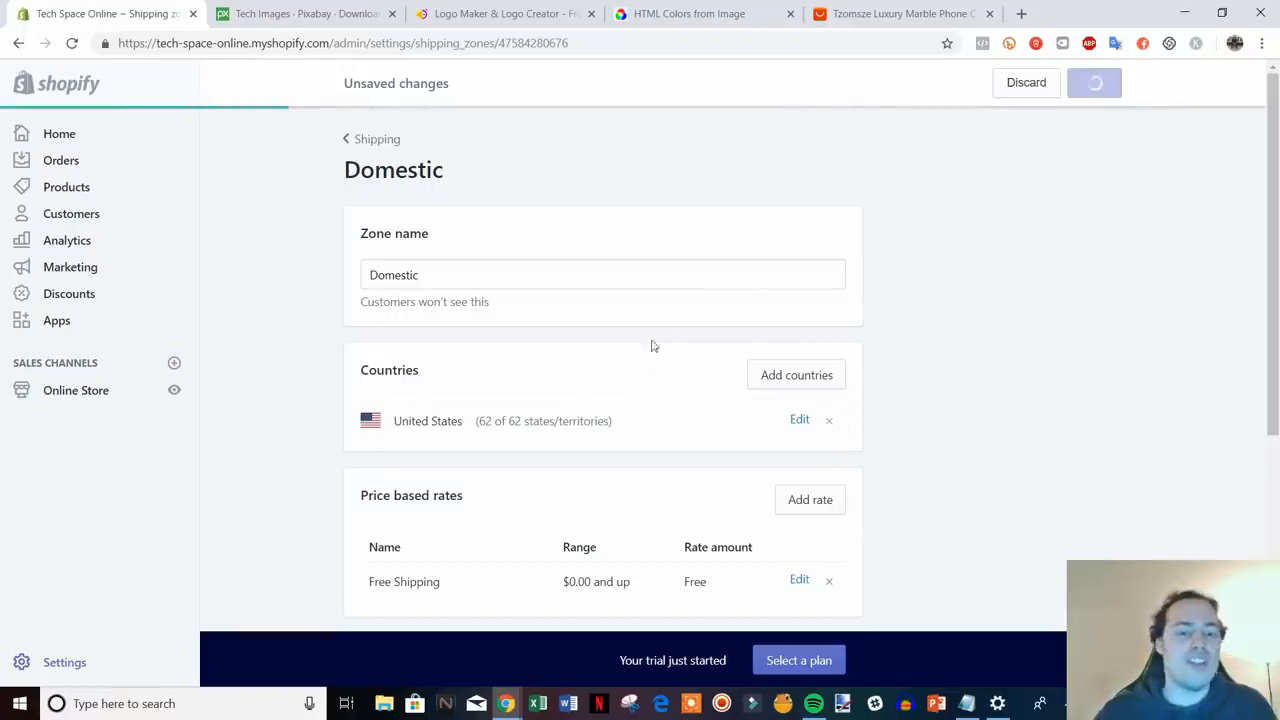
{"action": "scroll", "coordinate": [762, 352], "scroll_direction": "down", "scroll_amount": 1}
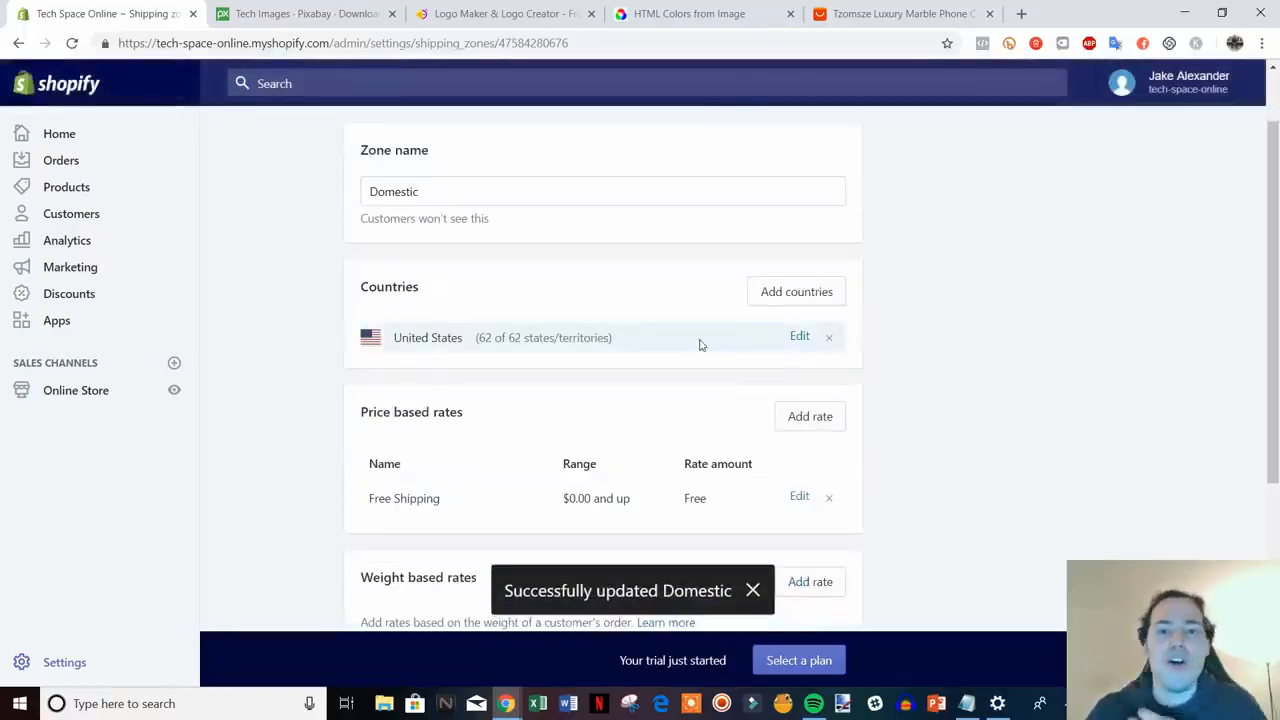
{"action": "scroll", "coordinate": [614, 331], "scroll_direction": "up", "scroll_amount": 1}
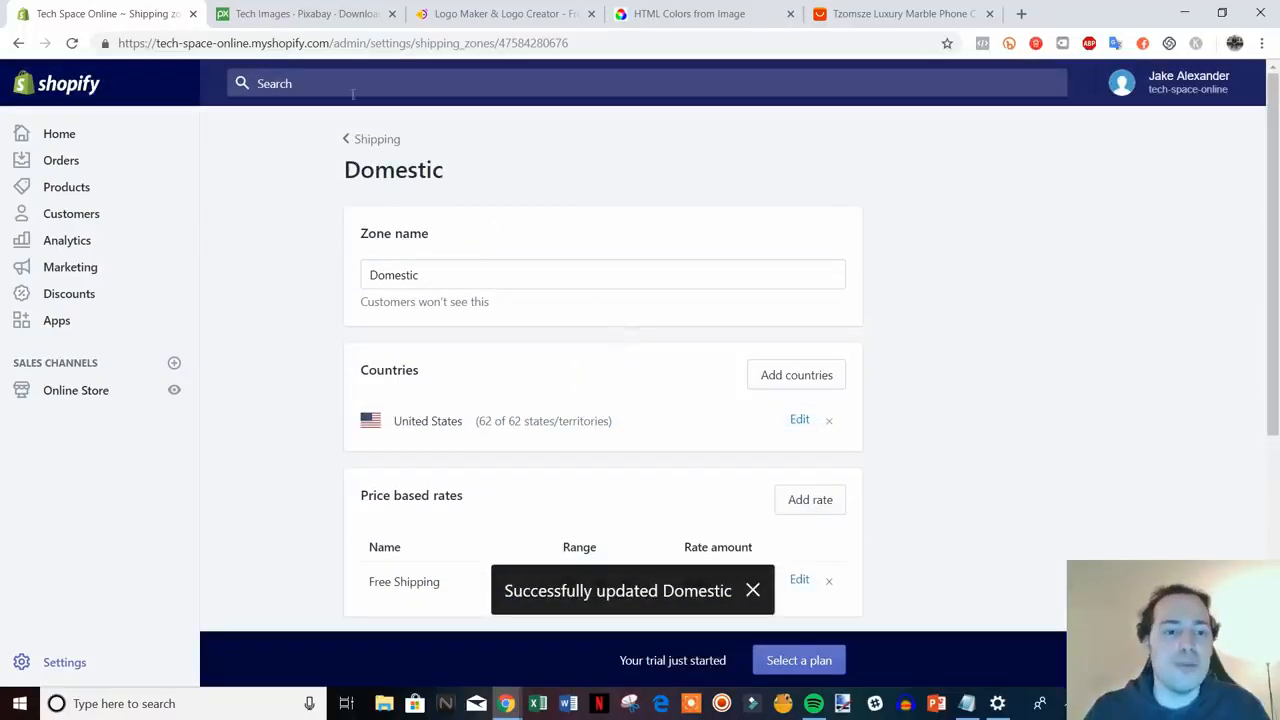
{"action": "left_click", "coordinate": [381, 150]}
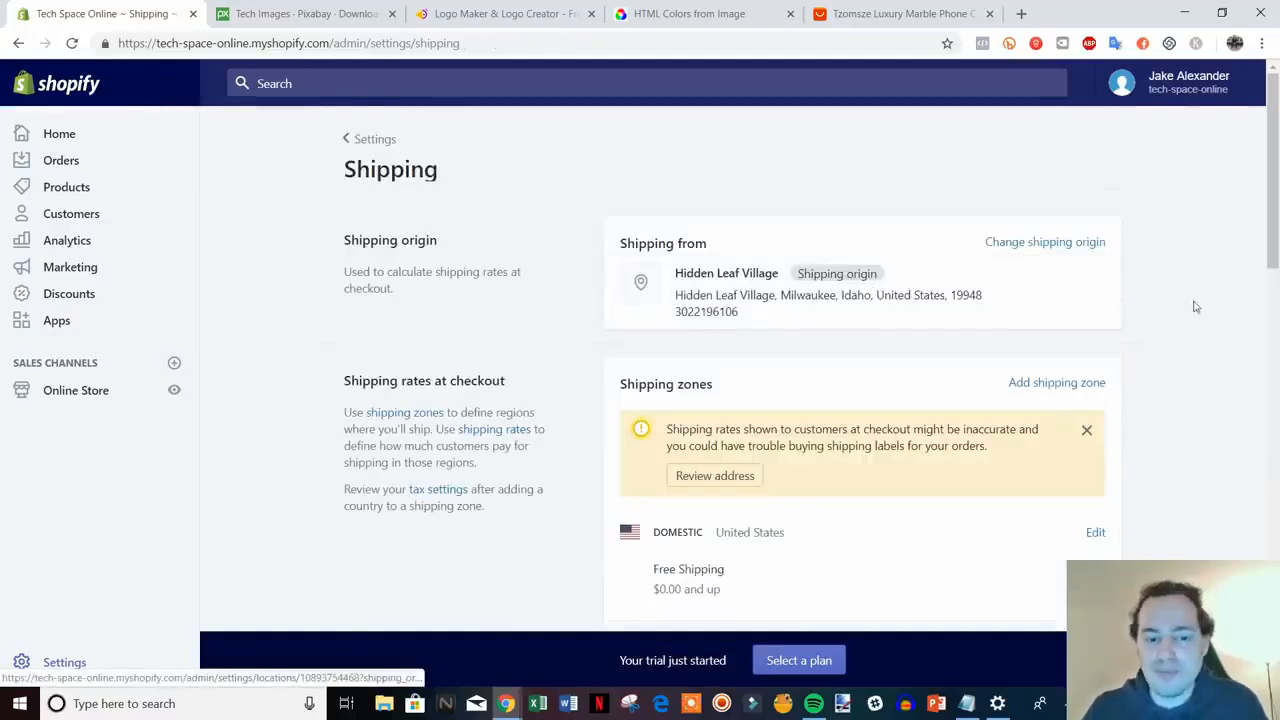
- Review the Domestic Free Shipping and Rest of World zones, then return to Settings
{"action": "scroll", "coordinate": [1246, 271], "scroll_direction": "down", "scroll_amount": 7}
{"action": "scroll", "coordinate": [1246, 271], "scroll_direction": "down", "scroll_amount": 5}
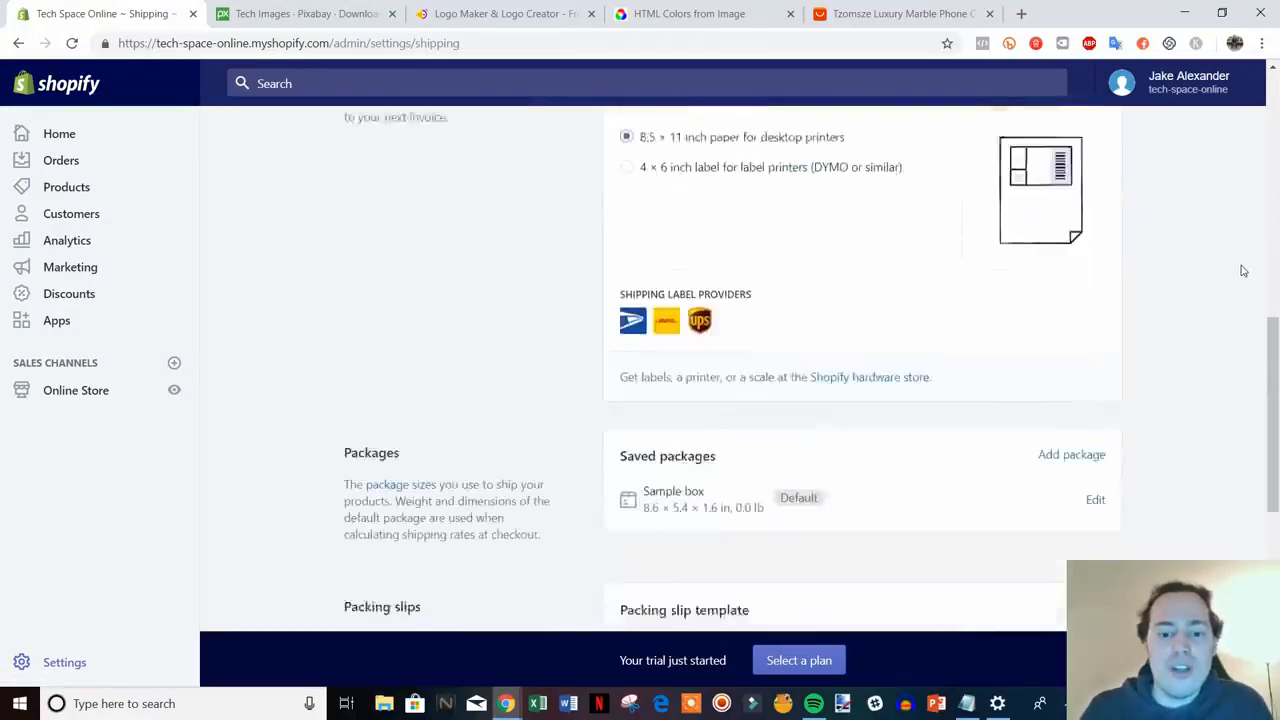
{"action": "left_click_drag", "start_coordinate": [1274, 470], "coordinate": [1274, 543]}
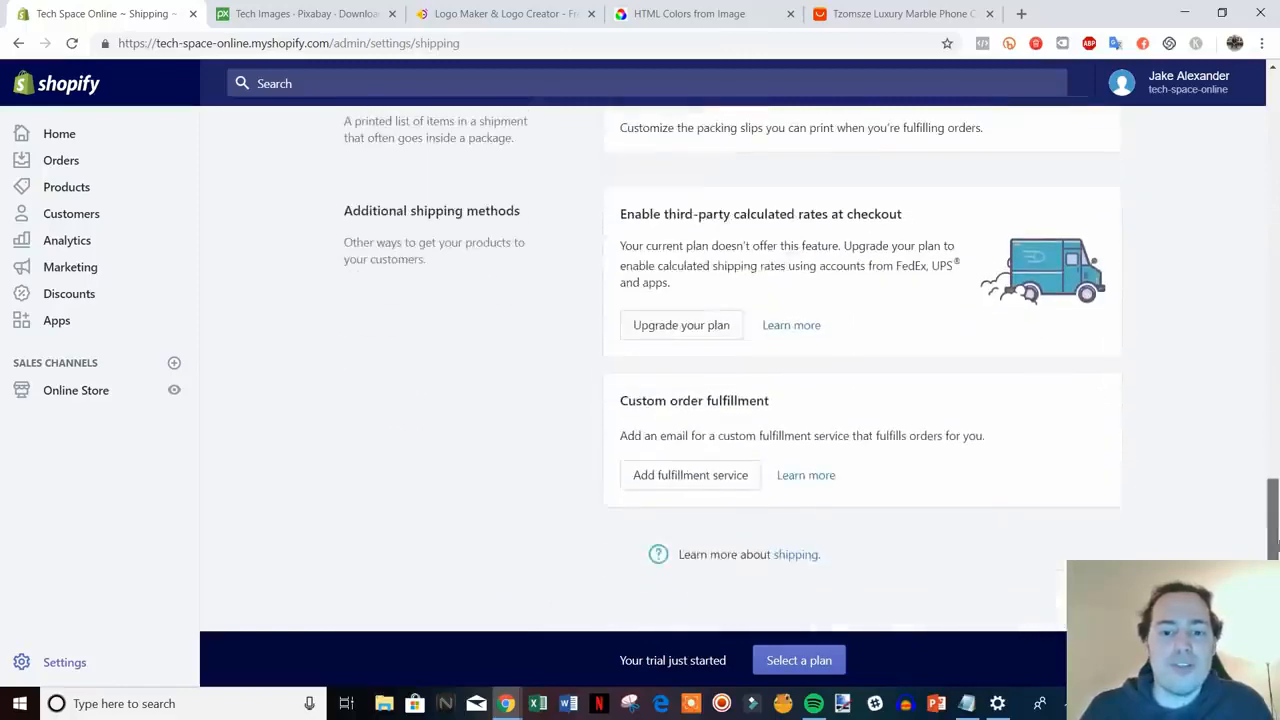
{"action": "scroll", "coordinate": [1023, 511], "scroll_direction": "up", "scroll_amount": 15}
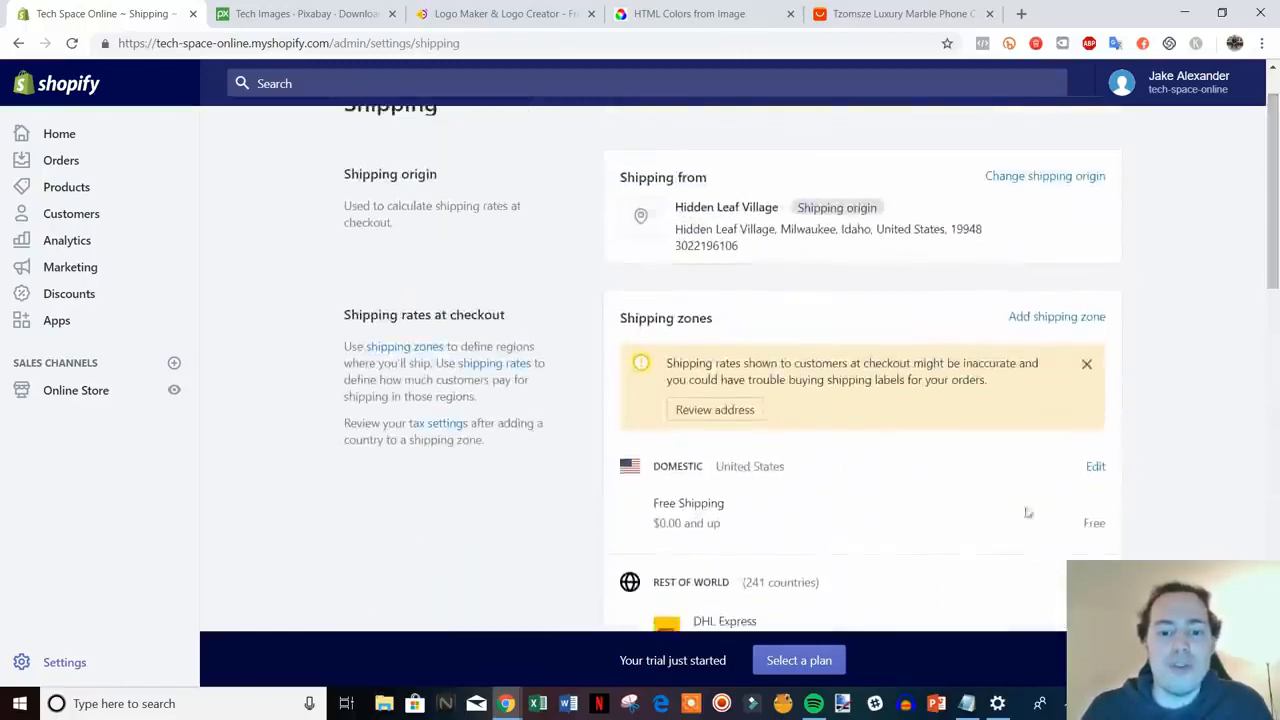
{"action": "scroll", "coordinate": [564, 380], "scroll_direction": "up", "scroll_amount": 1}
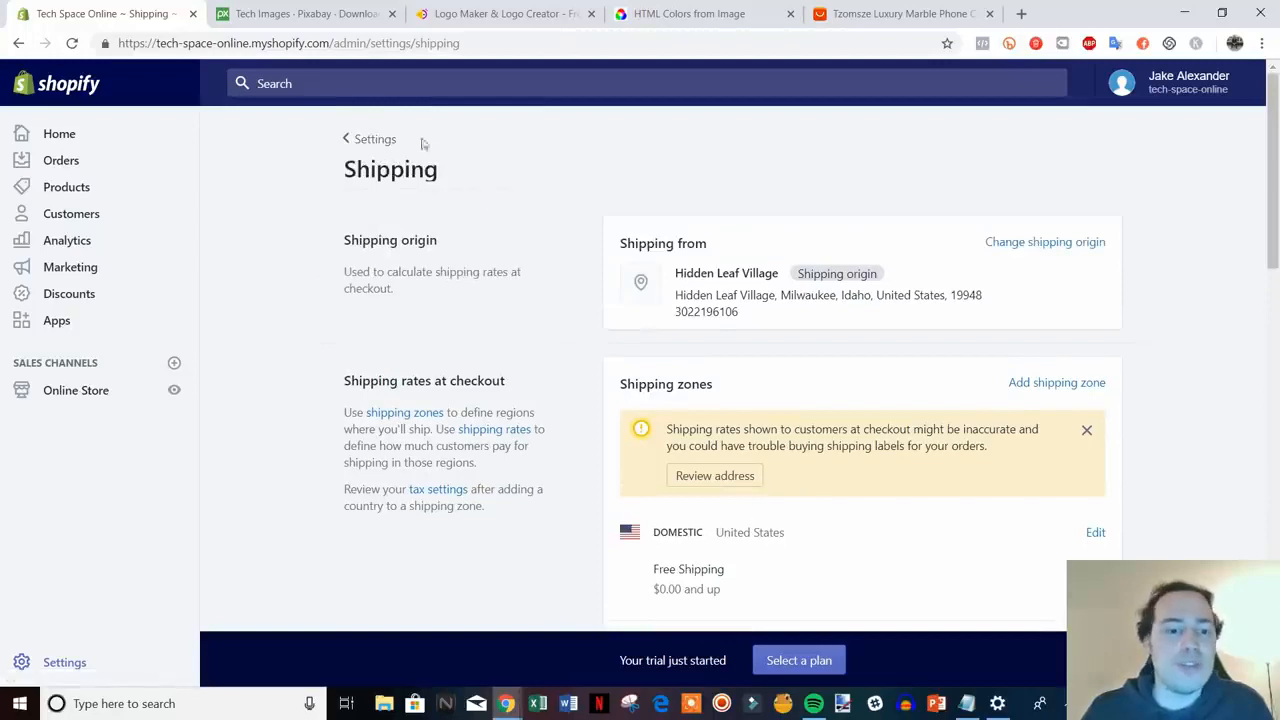
{"action": "left_click", "coordinate": [360, 140]}
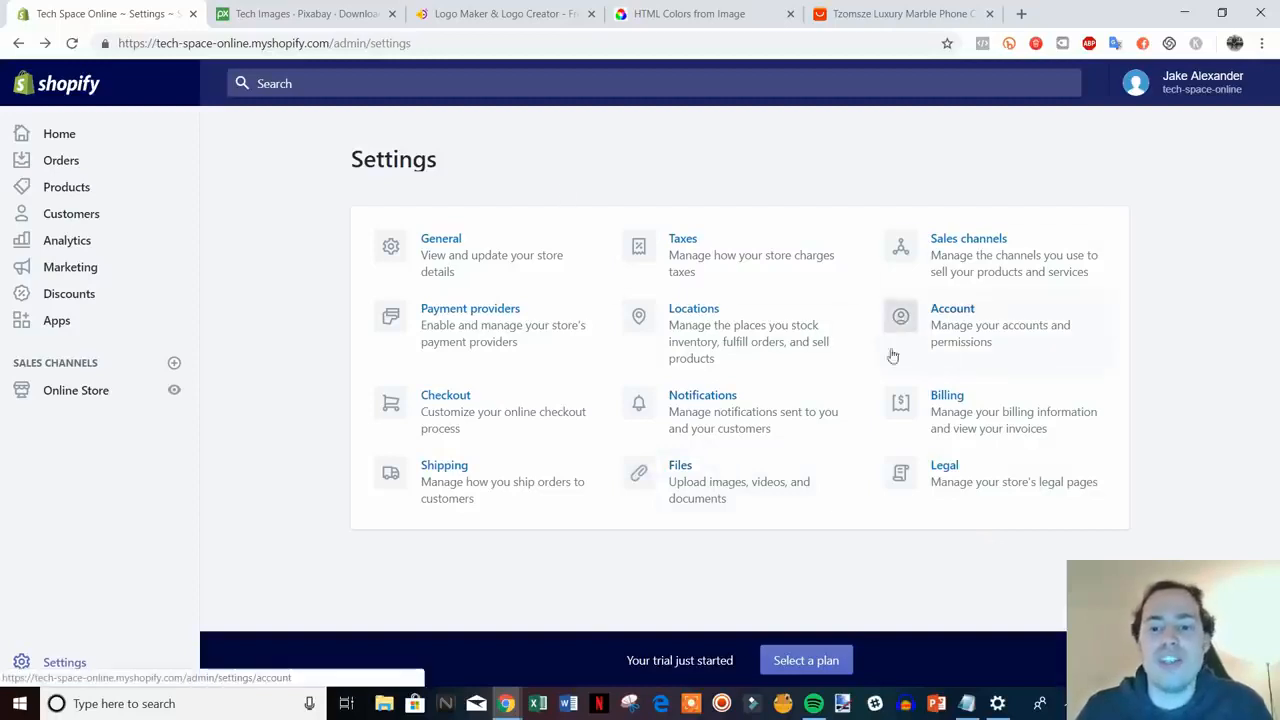
- Look over the Account settings and the new staff account permission options, then back out
{"action": "left_click", "coordinate": [1051, 322]}
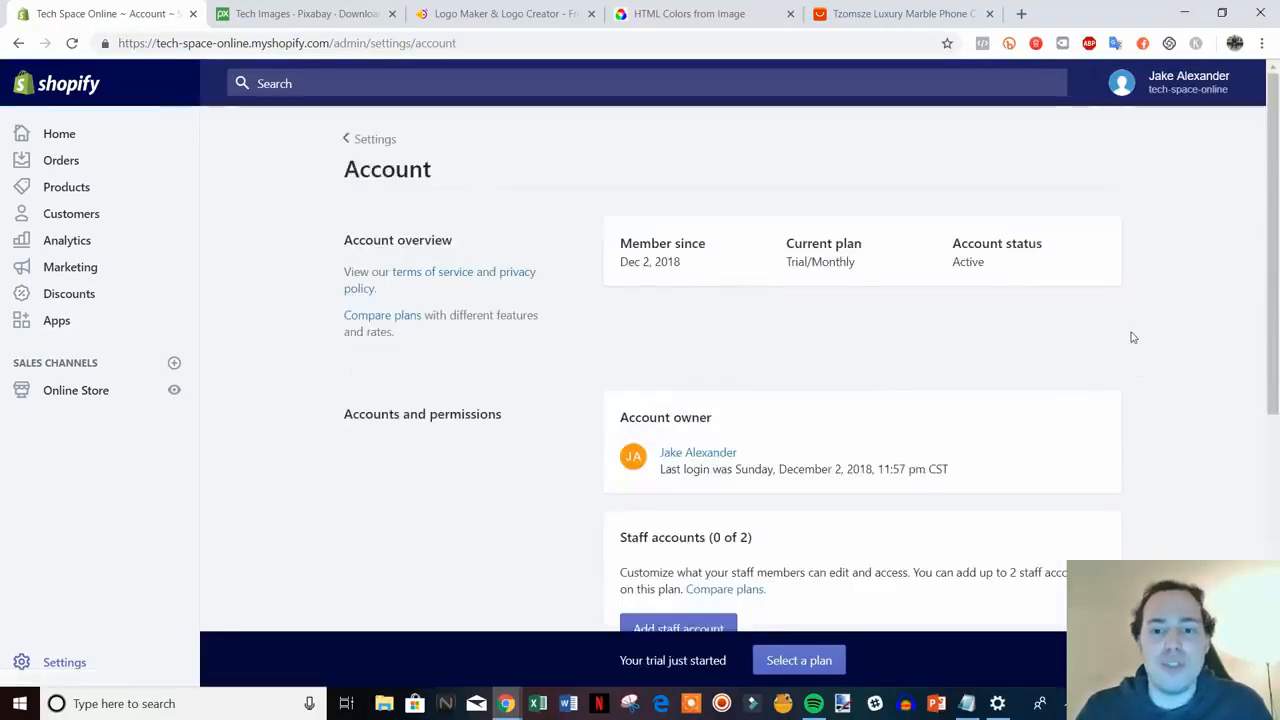
{"action": "scroll", "coordinate": [1130, 330], "scroll_direction": "down", "scroll_amount": 2}
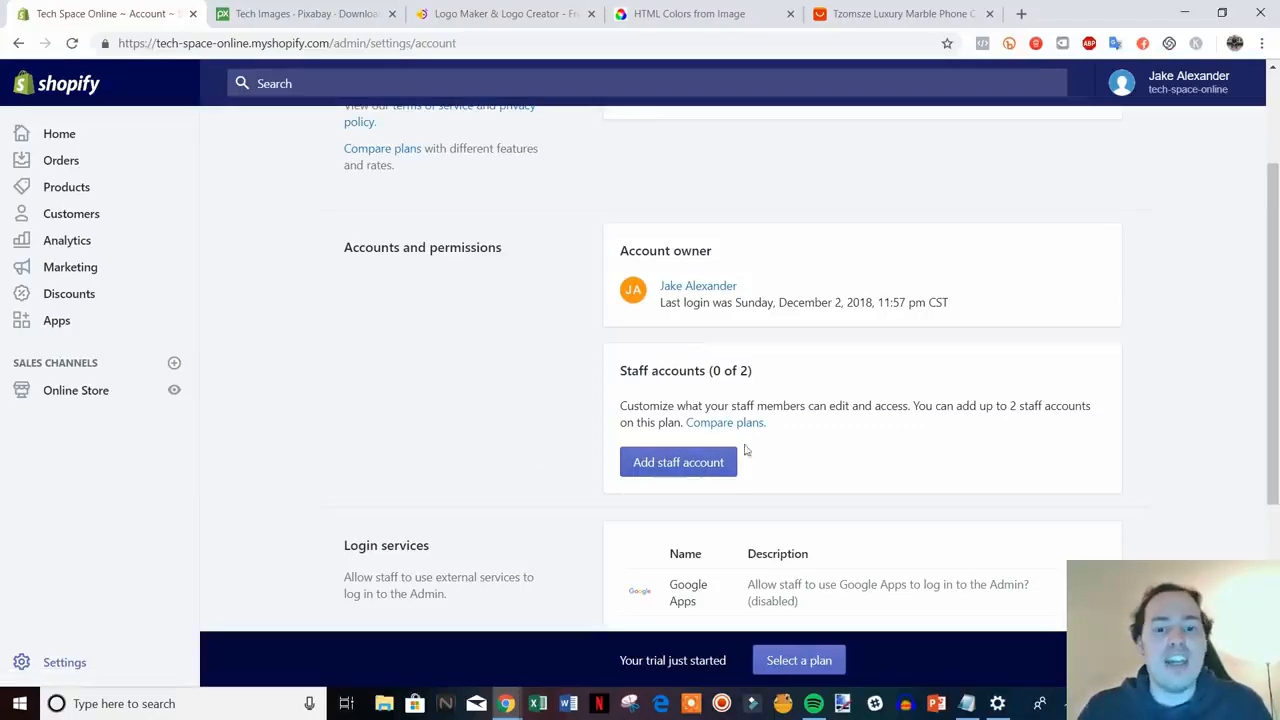
{"action": "left_click", "coordinate": [676, 466]}
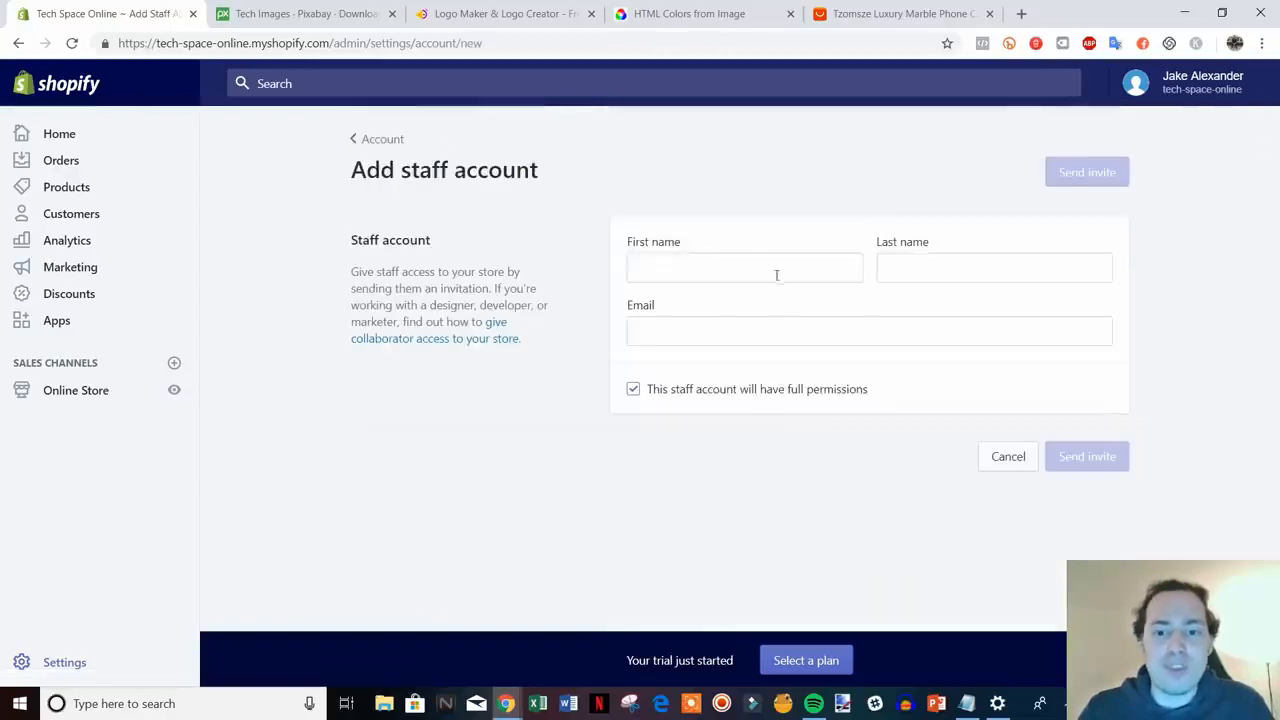
{"action": "left_click", "coordinate": [716, 390]}
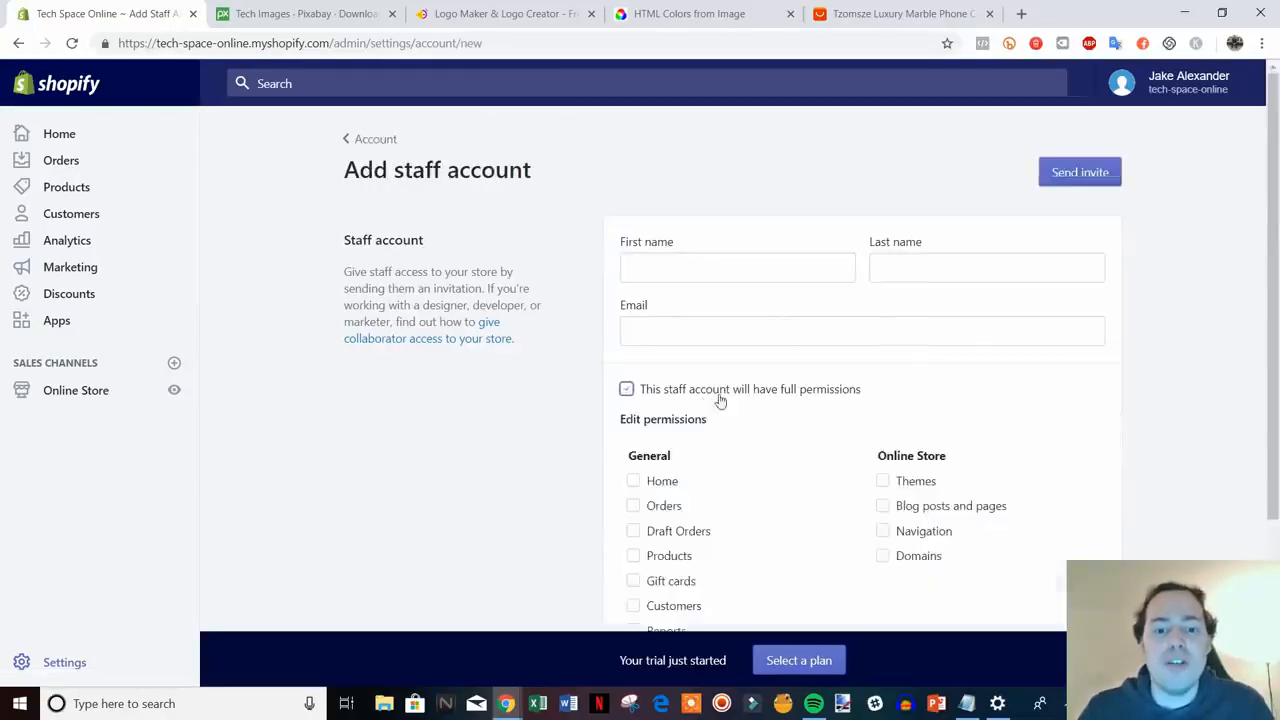
{"action": "scroll", "coordinate": [808, 520], "scroll_direction": "down", "scroll_amount": 2}
{"action": "scroll", "coordinate": [781, 457], "scroll_direction": "up", "scroll_amount": 3}
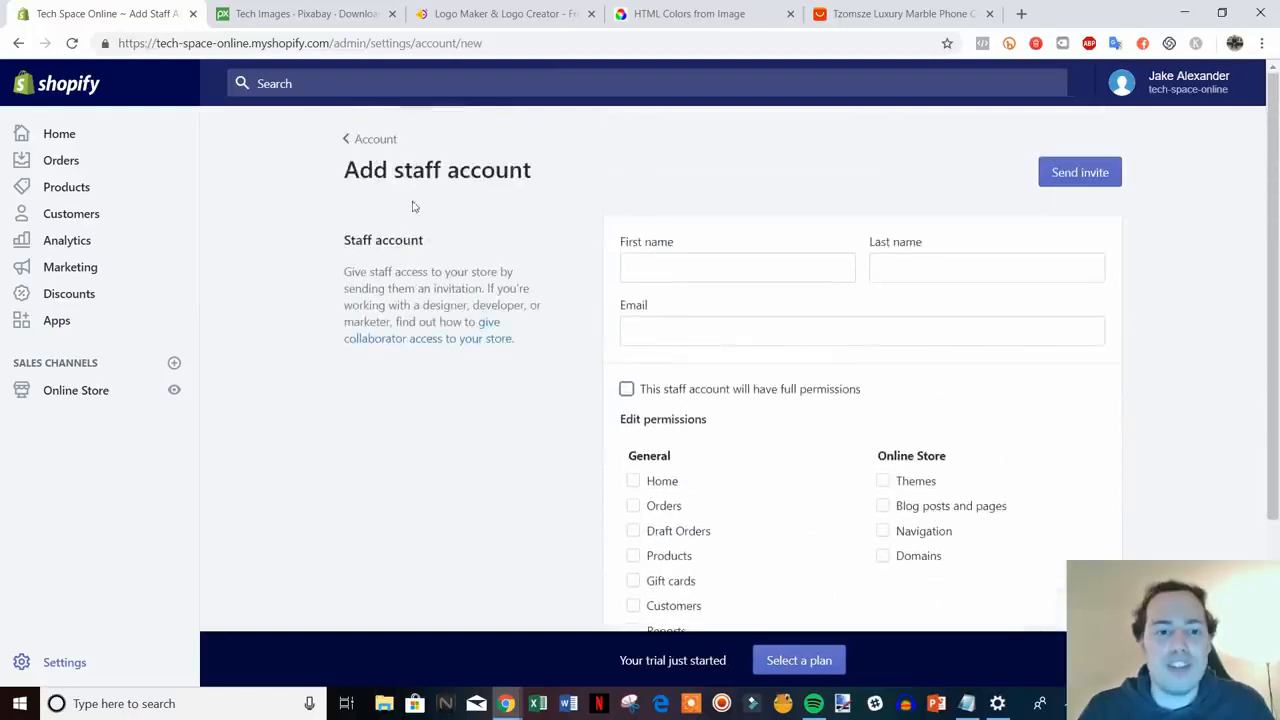
{"action": "left_click", "coordinate": [356, 136]}
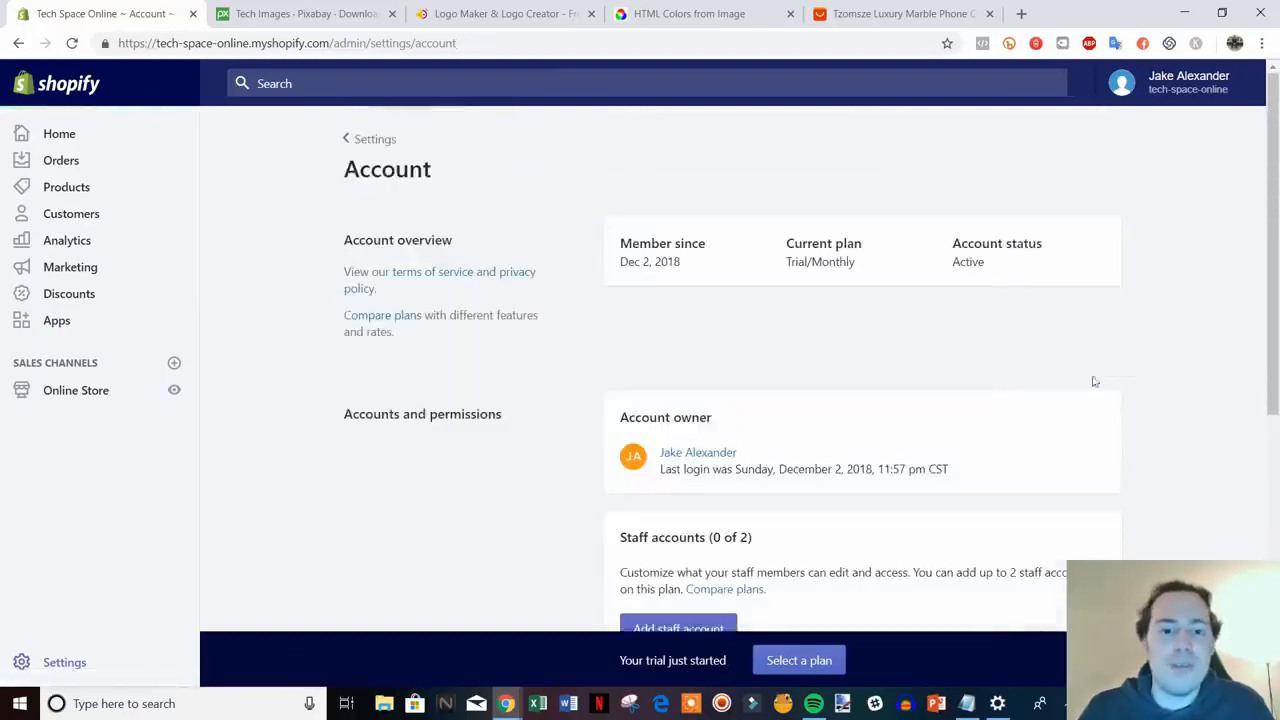
- Go back to the Settings overview and open the Legal settings
{"action": "scroll", "coordinate": [1120, 360], "scroll_direction": "down", "scroll_amount": 5}
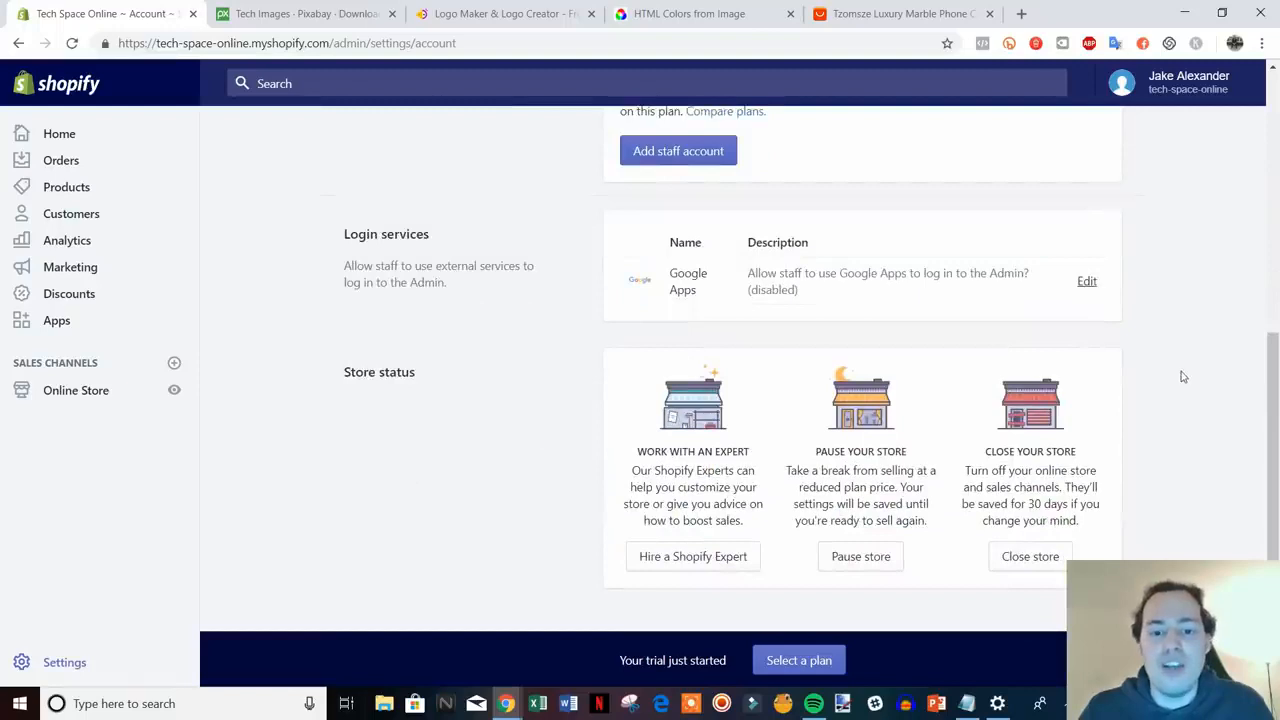
{"action": "scroll", "coordinate": [1183, 376], "scroll_direction": "up", "scroll_amount": 5}
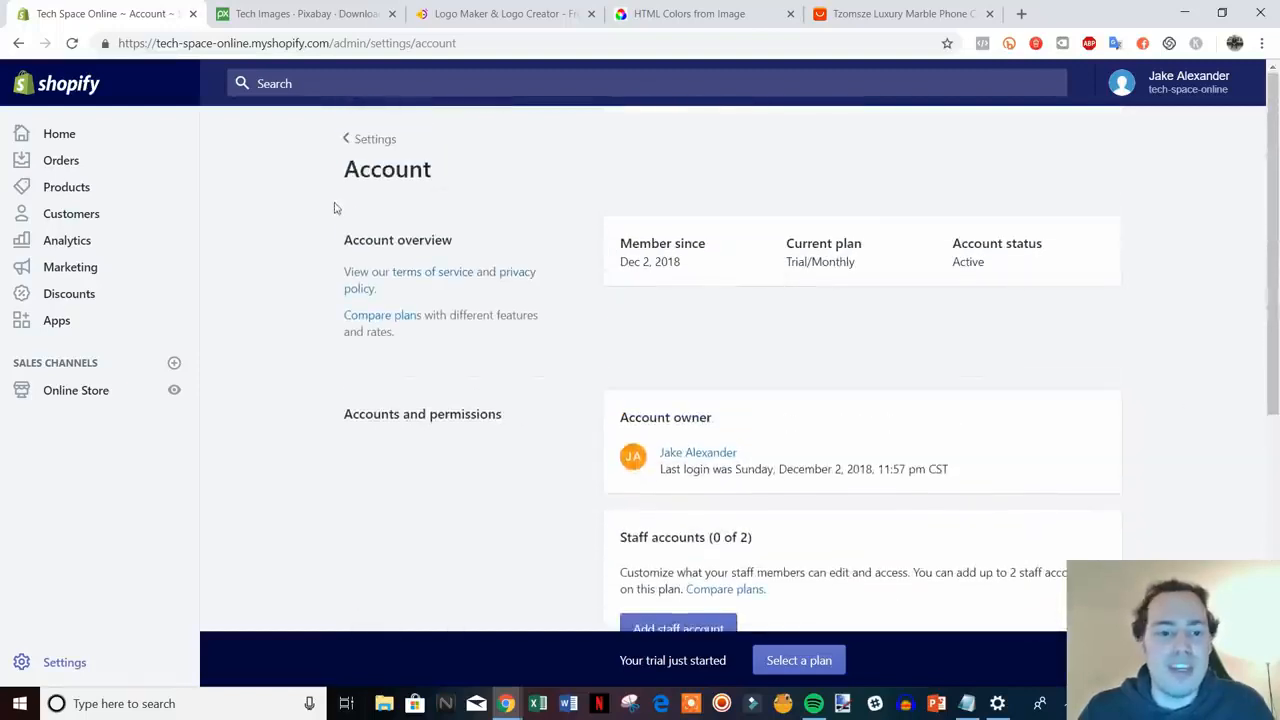
{"action": "left_click", "coordinate": [368, 139]}
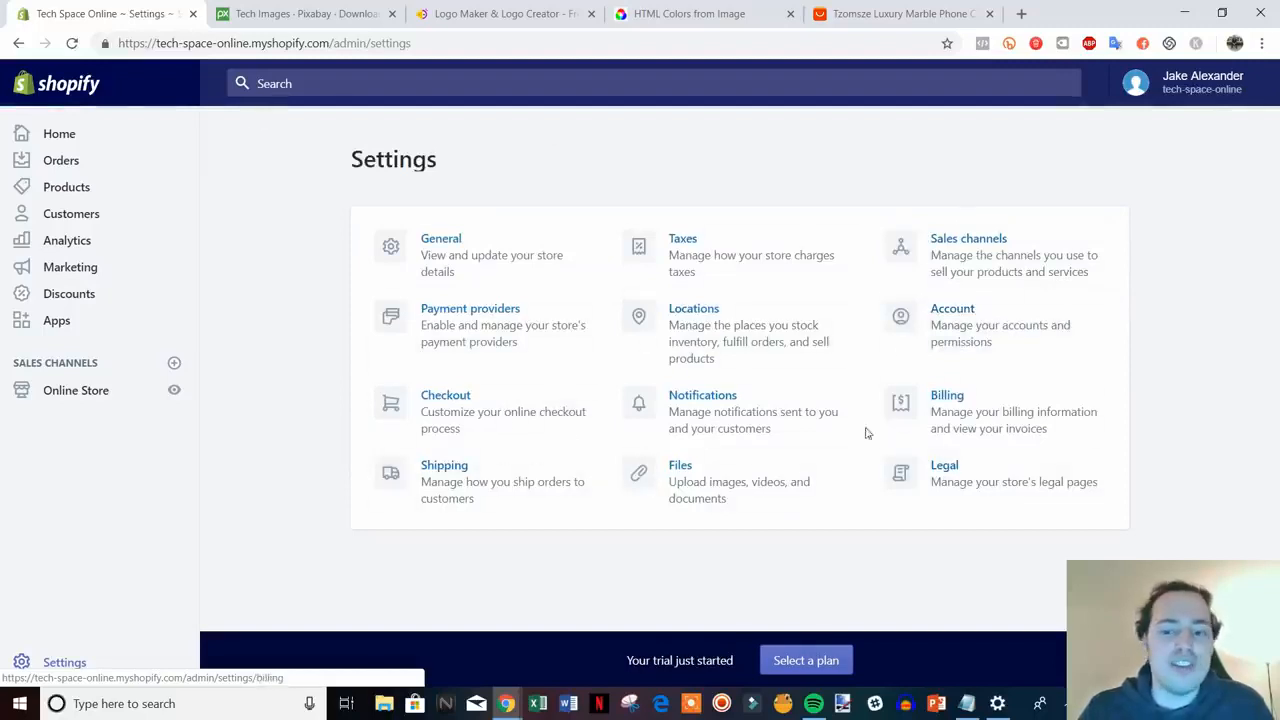
{"action": "left_click", "coordinate": [997, 483]}
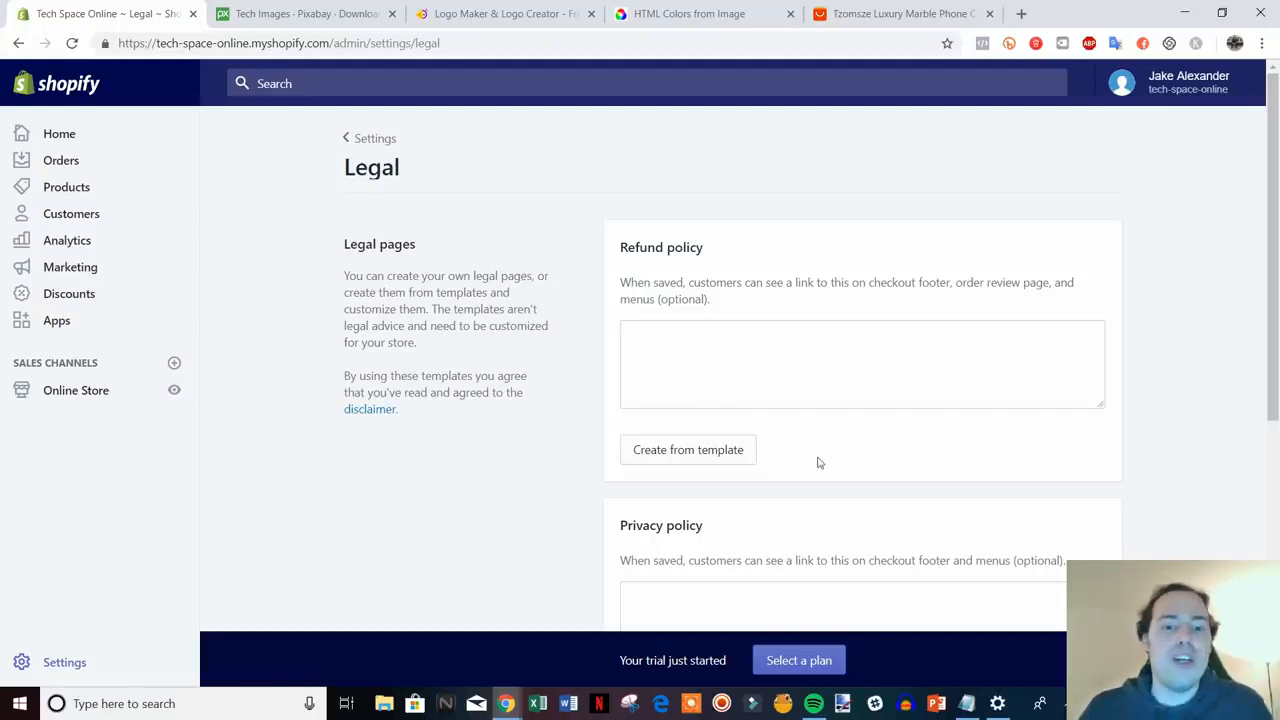
- Create the Refund policy, Privacy policy and Terms of service from templates
{"action": "scroll", "coordinate": [818, 462], "scroll_direction": "down", "scroll_amount": 1}
{"action": "left_click", "coordinate": [720, 368]}
{"action": "scroll", "coordinate": [1000, 380], "scroll_direction": "down", "scroll_amount": 2}
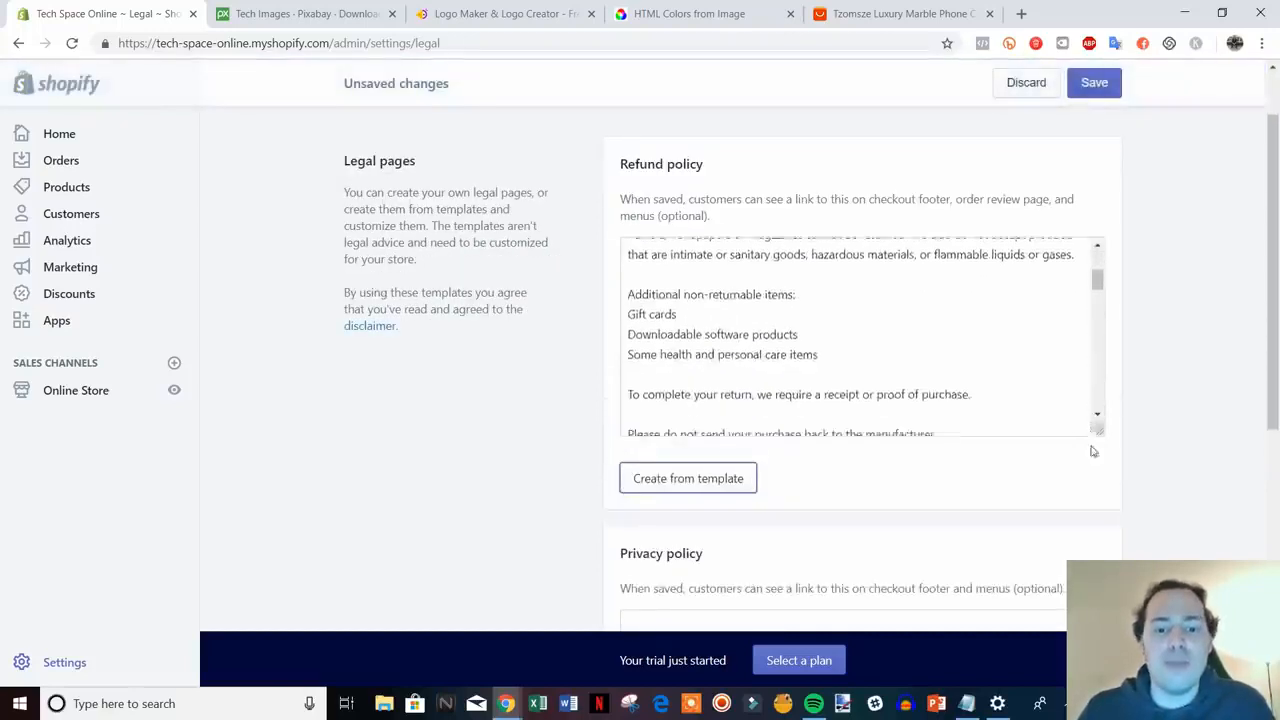
{"action": "scroll", "coordinate": [1120, 452], "scroll_direction": "down", "scroll_amount": 3}
{"action": "left_click", "coordinate": [700, 489]}
{"action": "scroll", "coordinate": [1140, 518], "scroll_direction": "down", "scroll_amount": 3}
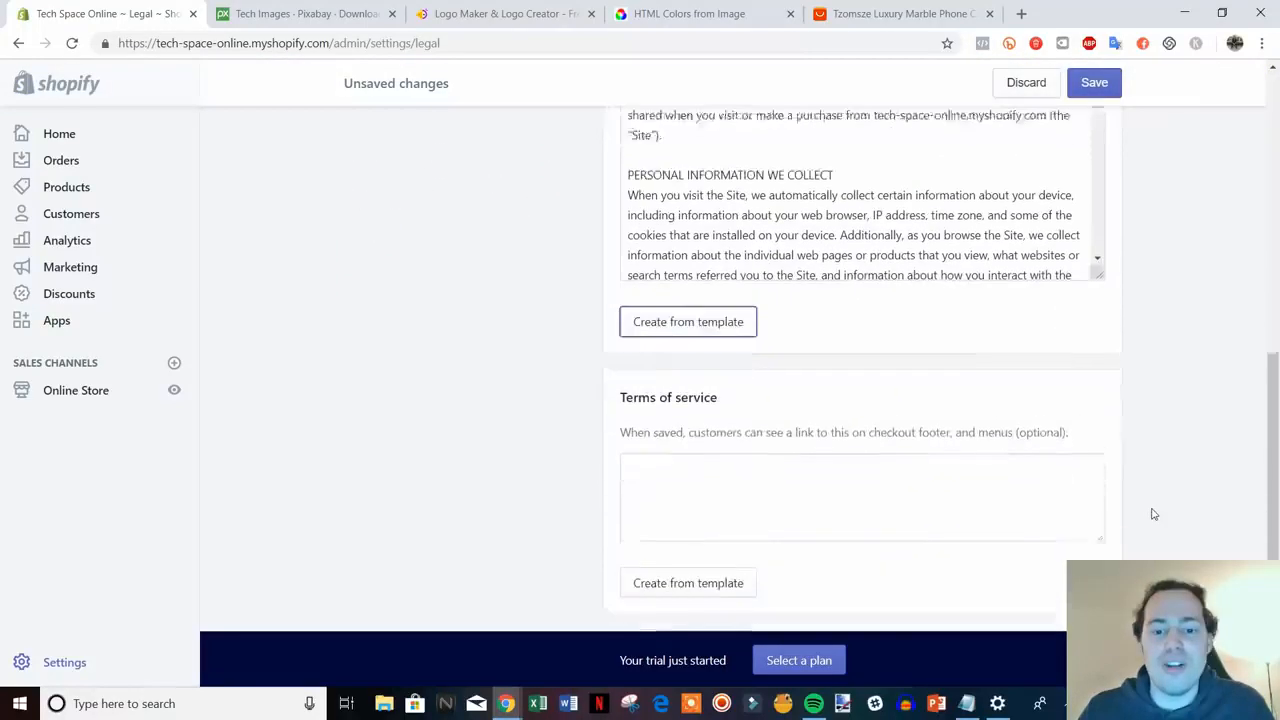
{"action": "scroll", "coordinate": [1152, 514], "scroll_direction": "down", "scroll_amount": 1}
{"action": "left_click", "coordinate": [686, 514]}
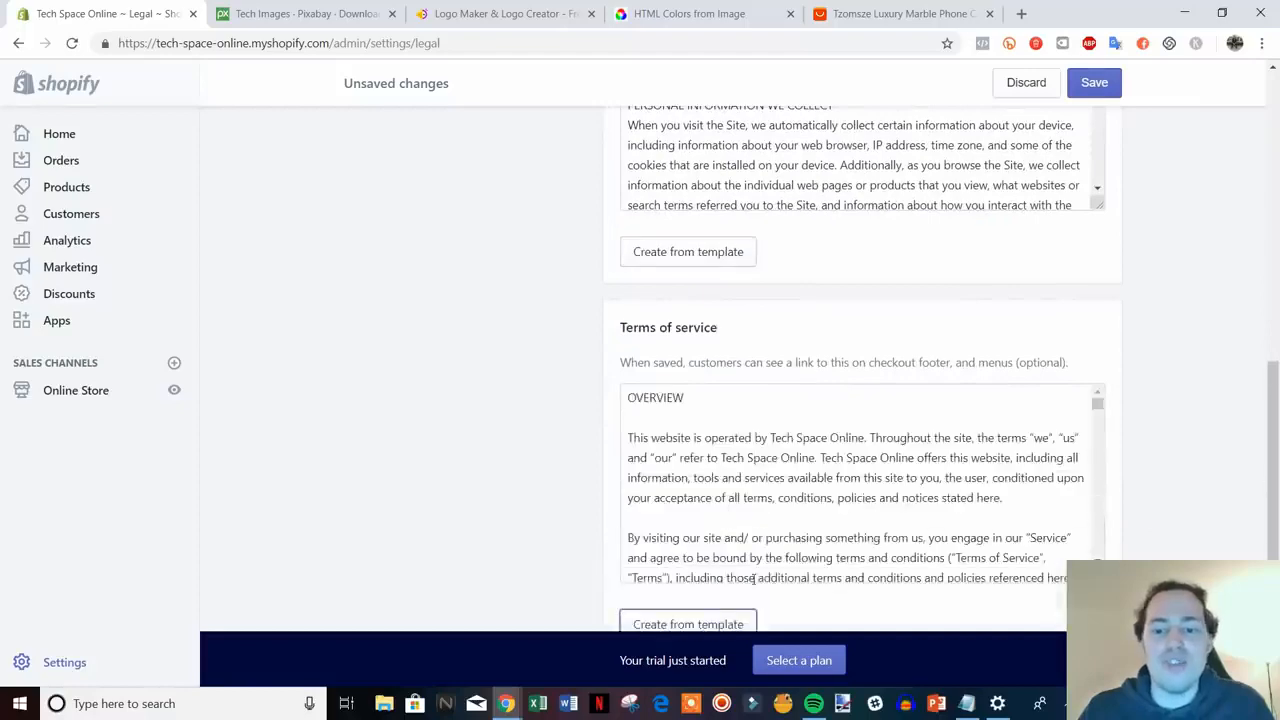
- Read through the generated template text of the three policies
{"action": "scroll", "coordinate": [1210, 525], "scroll_direction": "up", "scroll_amount": 6}
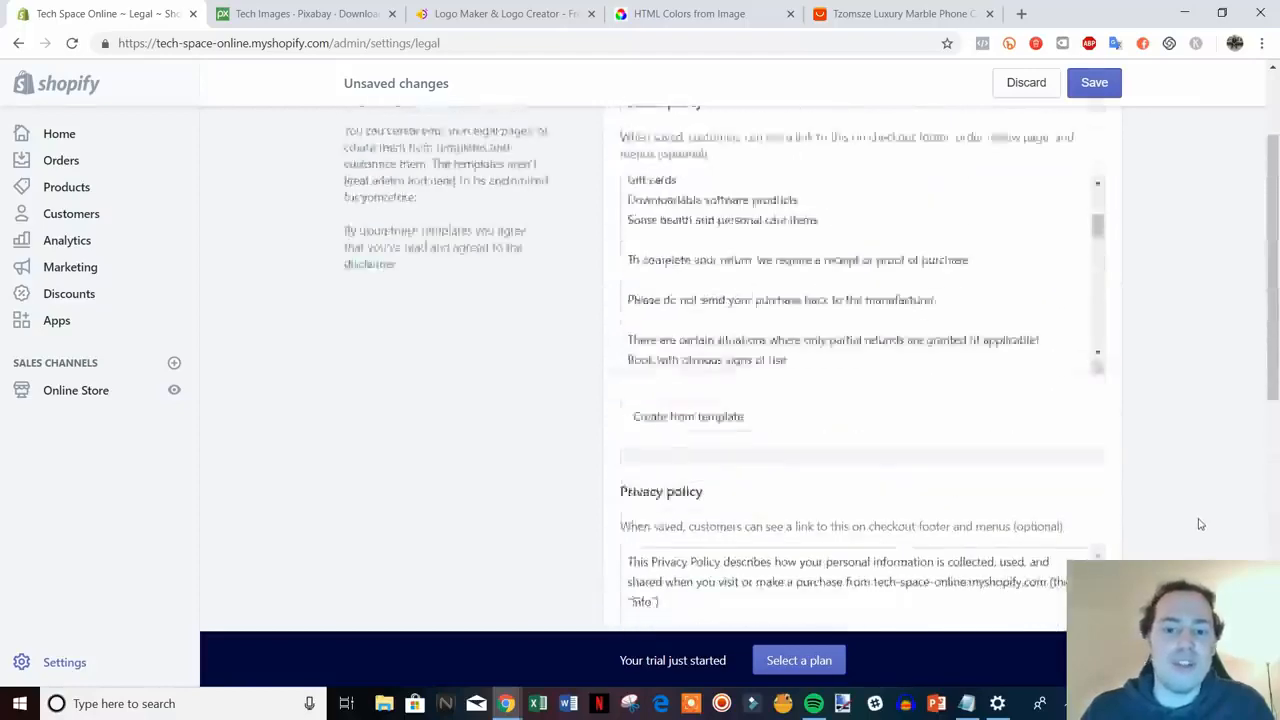
{"action": "scroll", "coordinate": [1137, 471], "scroll_direction": "down", "scroll_amount": 1}
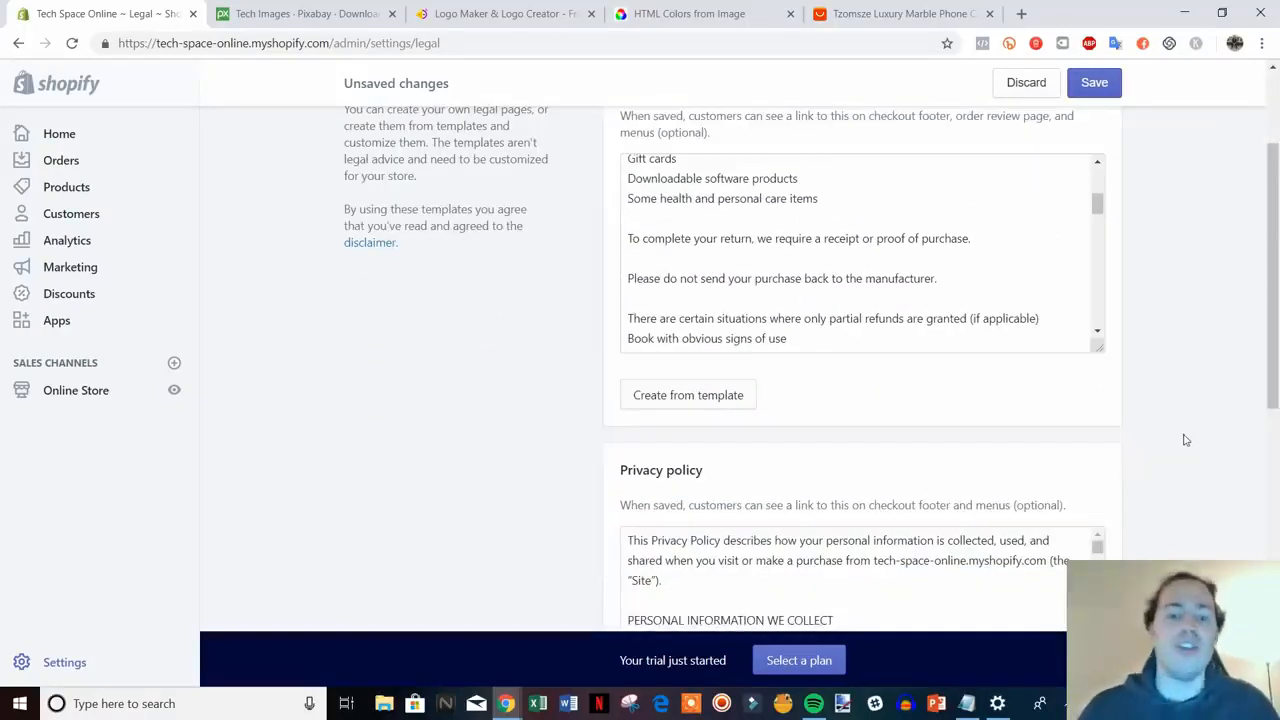
{"action": "scroll", "coordinate": [1222, 430], "scroll_direction": "up", "scroll_amount": 1}
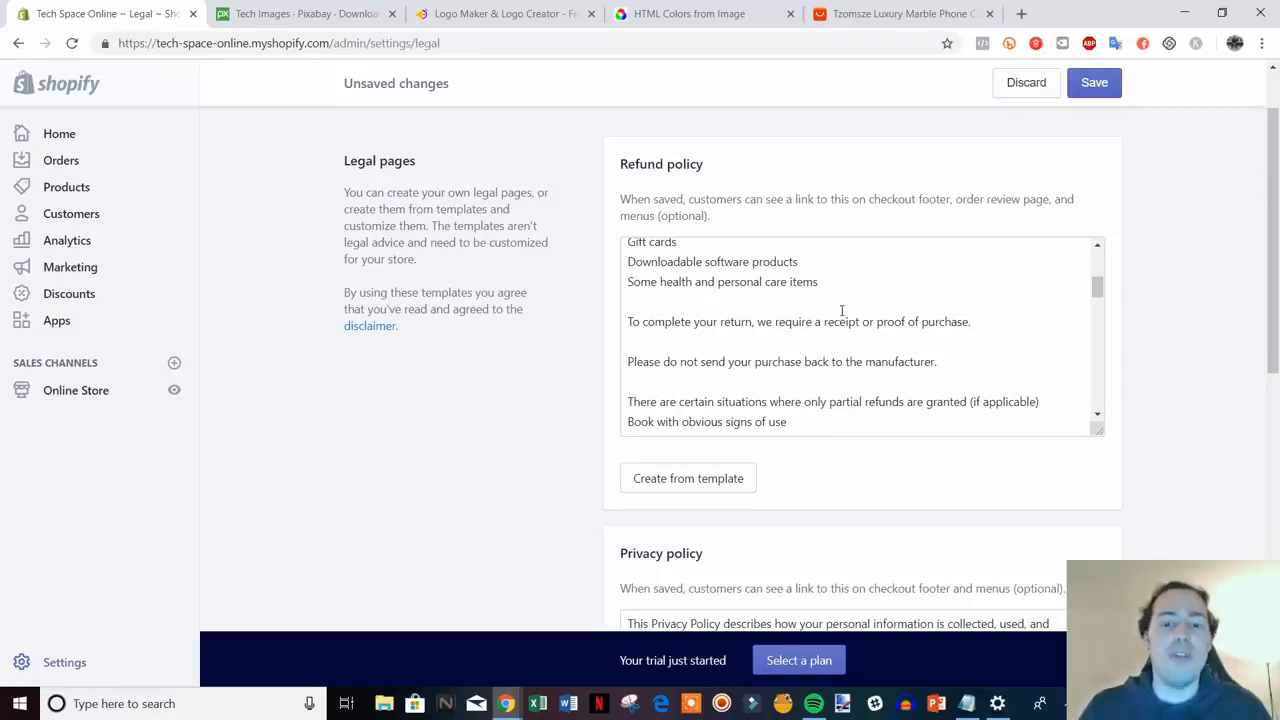
{"action": "scroll", "coordinate": [1240, 389], "scroll_direction": "down", "scroll_amount": 5}
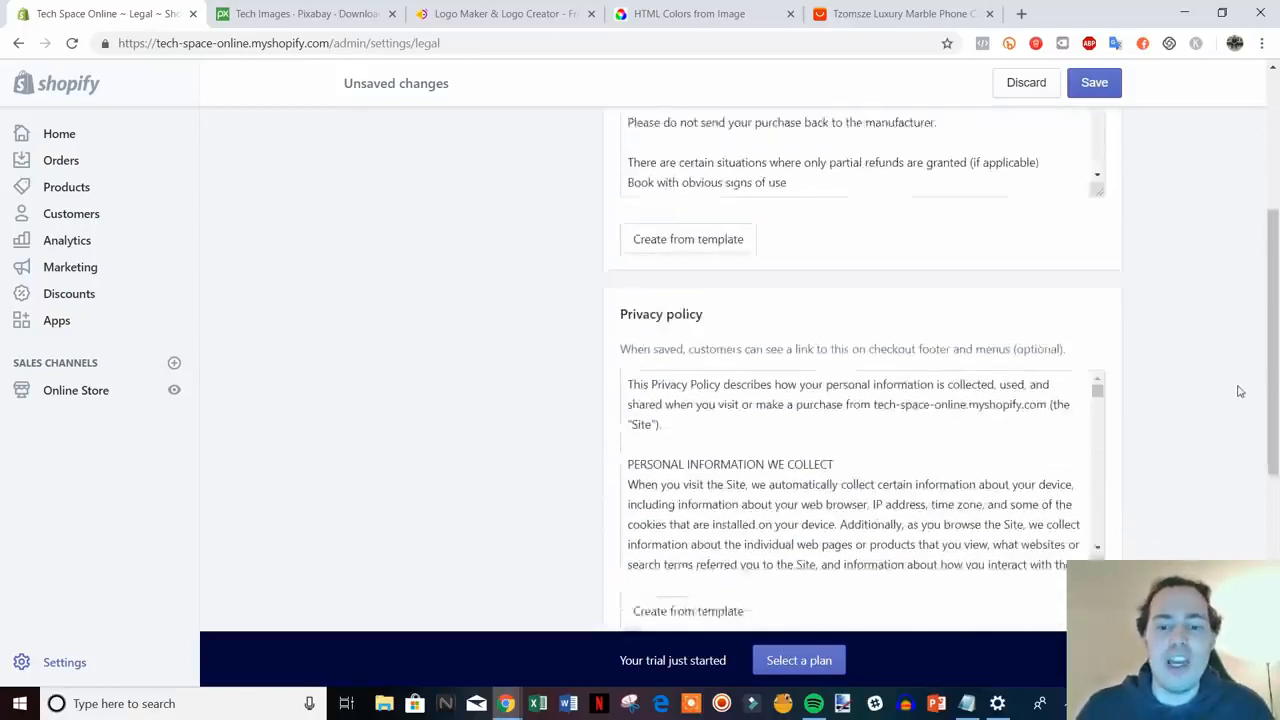
{"action": "scroll", "coordinate": [1186, 414], "scroll_direction": "down", "scroll_amount": 1}
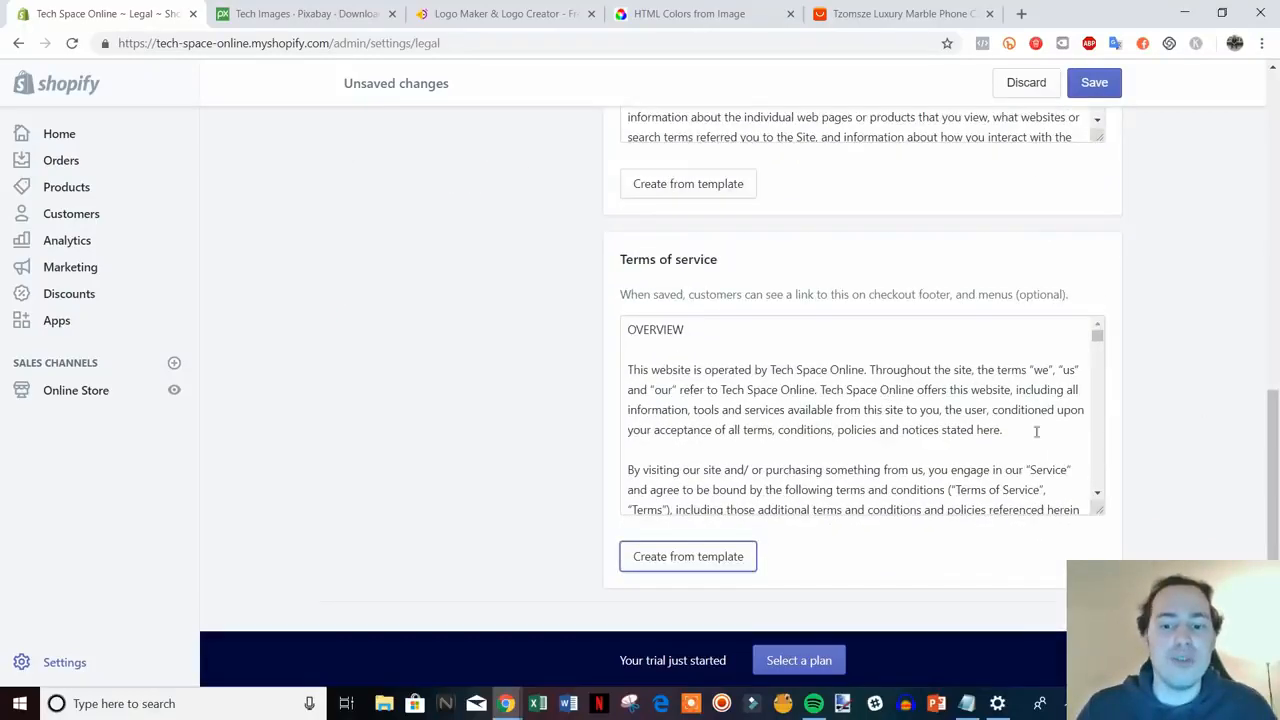
{"action": "scroll", "coordinate": [1166, 460], "scroll_direction": "down", "scroll_amount": 1}
{"action": "scroll", "coordinate": [1271, 466], "scroll_direction": "up", "scroll_amount": 2}
{"action": "scroll", "coordinate": [1271, 466], "scroll_direction": "down", "scroll_amount": 1}
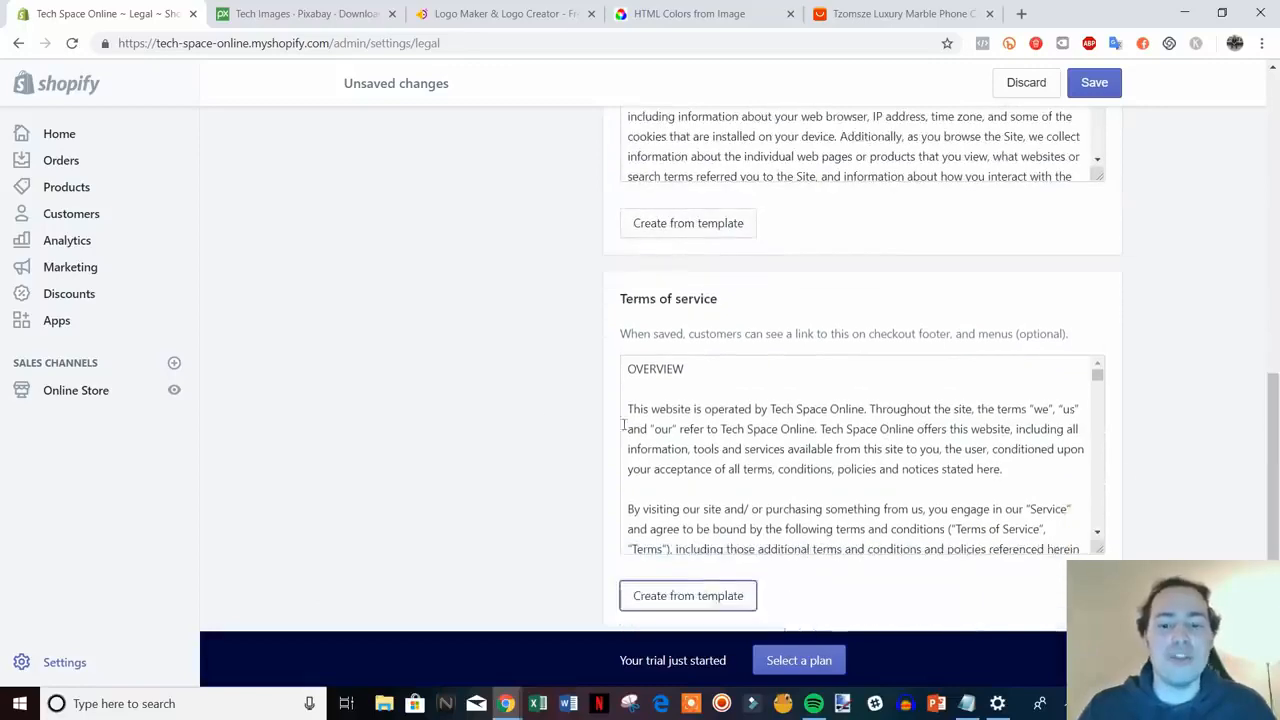
{"action": "scroll", "coordinate": [835, 448], "scroll_direction": "up", "scroll_amount": 2}
{"action": "scroll", "coordinate": [923, 250], "scroll_direction": "up", "scroll_amount": 6}
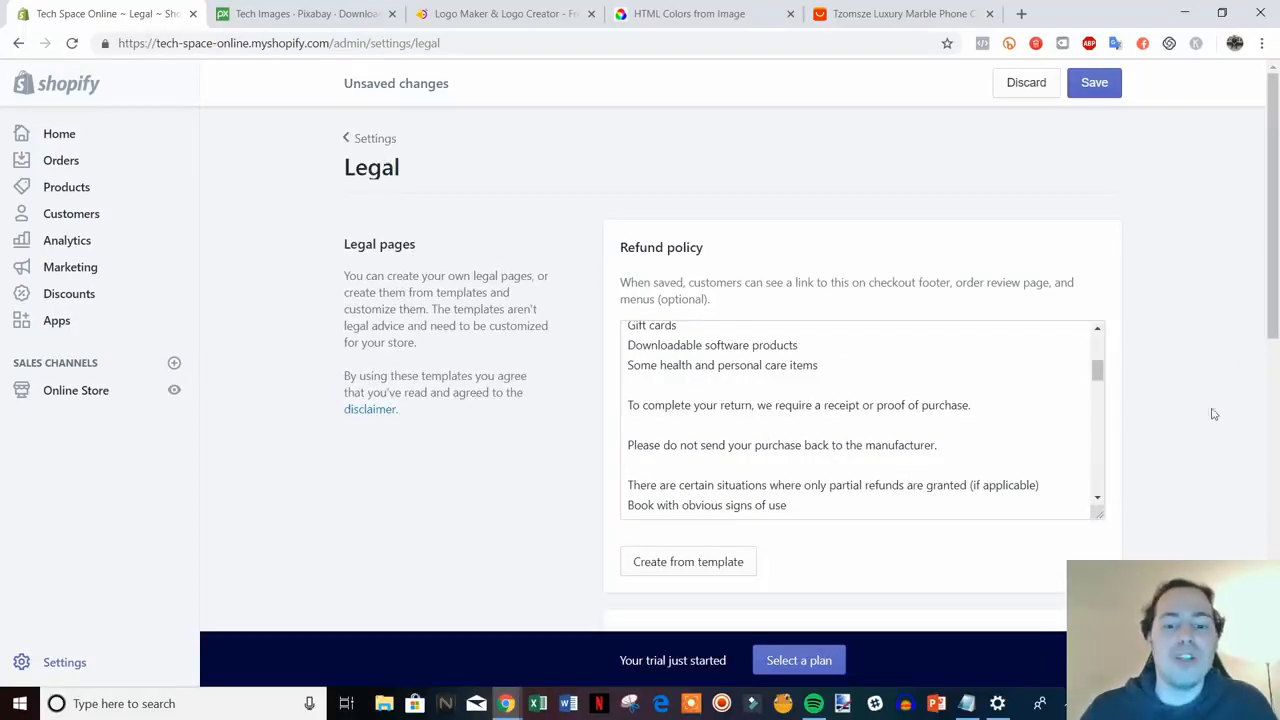
{"action": "scroll", "coordinate": [1213, 413], "scroll_direction": "down", "scroll_amount": 1}
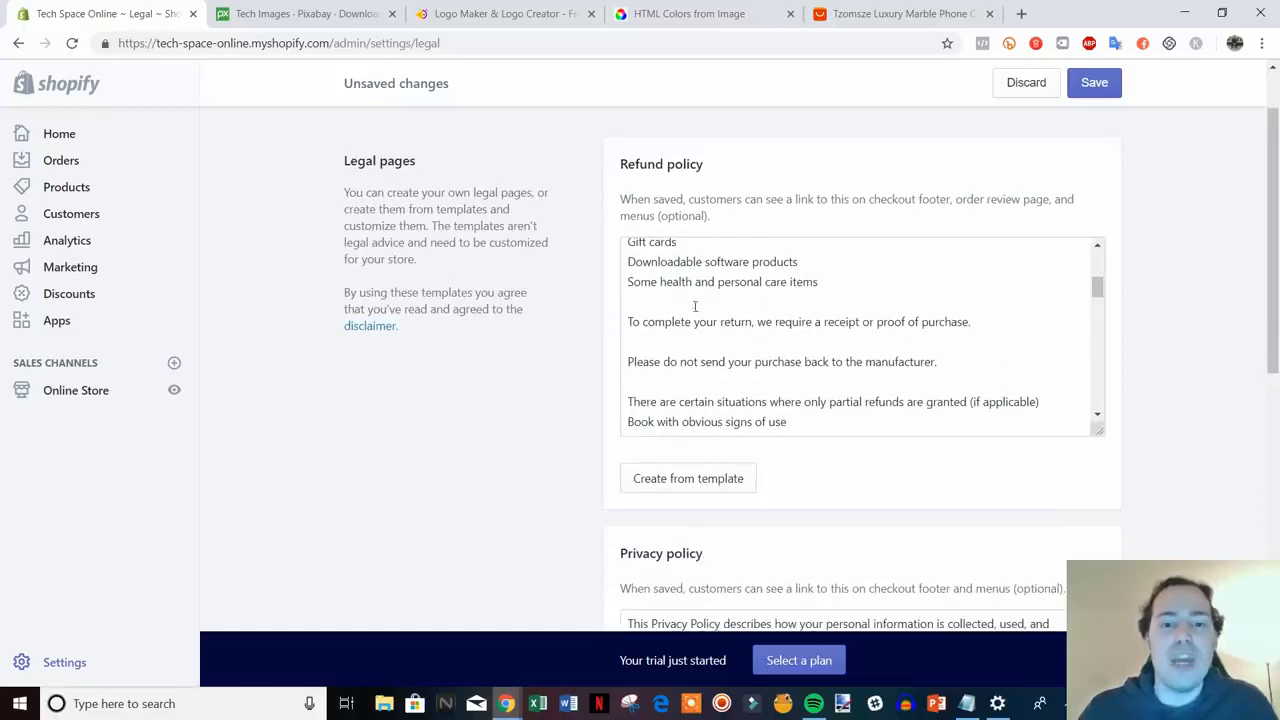
{"action": "scroll", "coordinate": [1139, 455], "scroll_direction": "down", "scroll_amount": 2}
{"action": "scroll", "coordinate": [1274, 300], "scroll_direction": "up", "scroll_amount": 2}
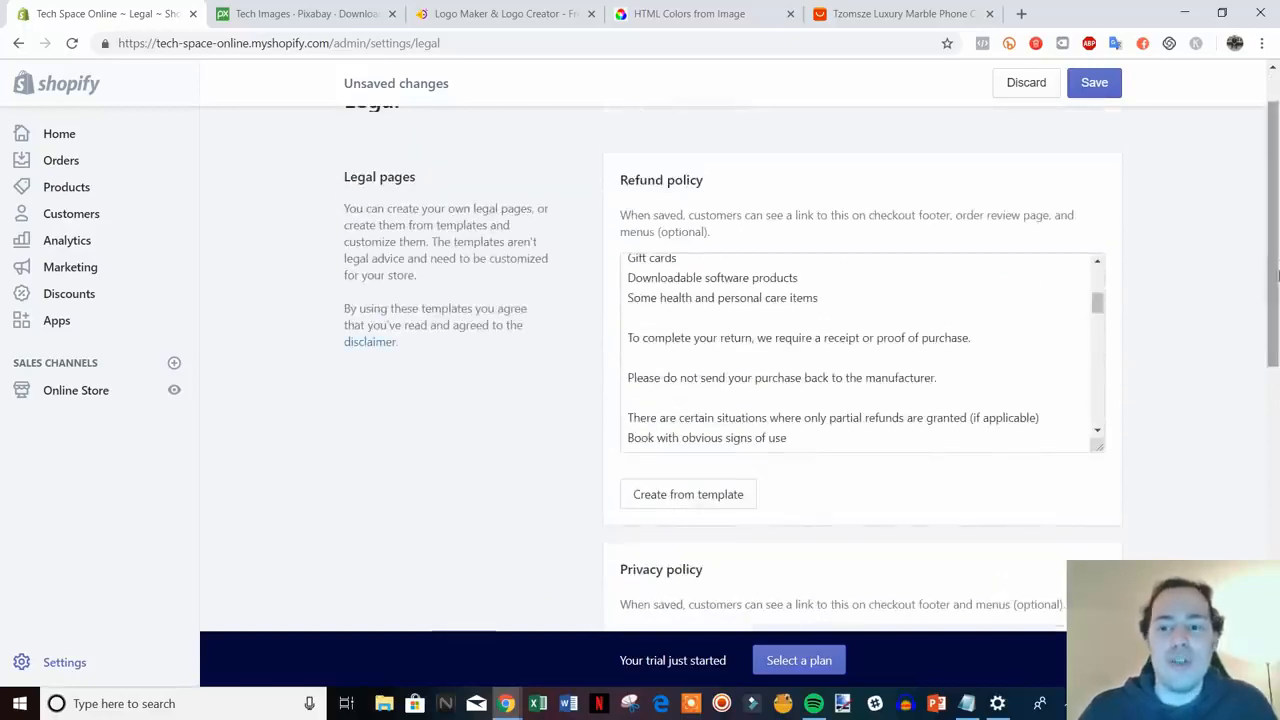
{"action": "scroll", "coordinate": [1257, 451], "scroll_direction": "down", "scroll_amount": 5}
{"action": "scroll", "coordinate": [1231, 300], "scroll_direction": "up", "scroll_amount": 7}
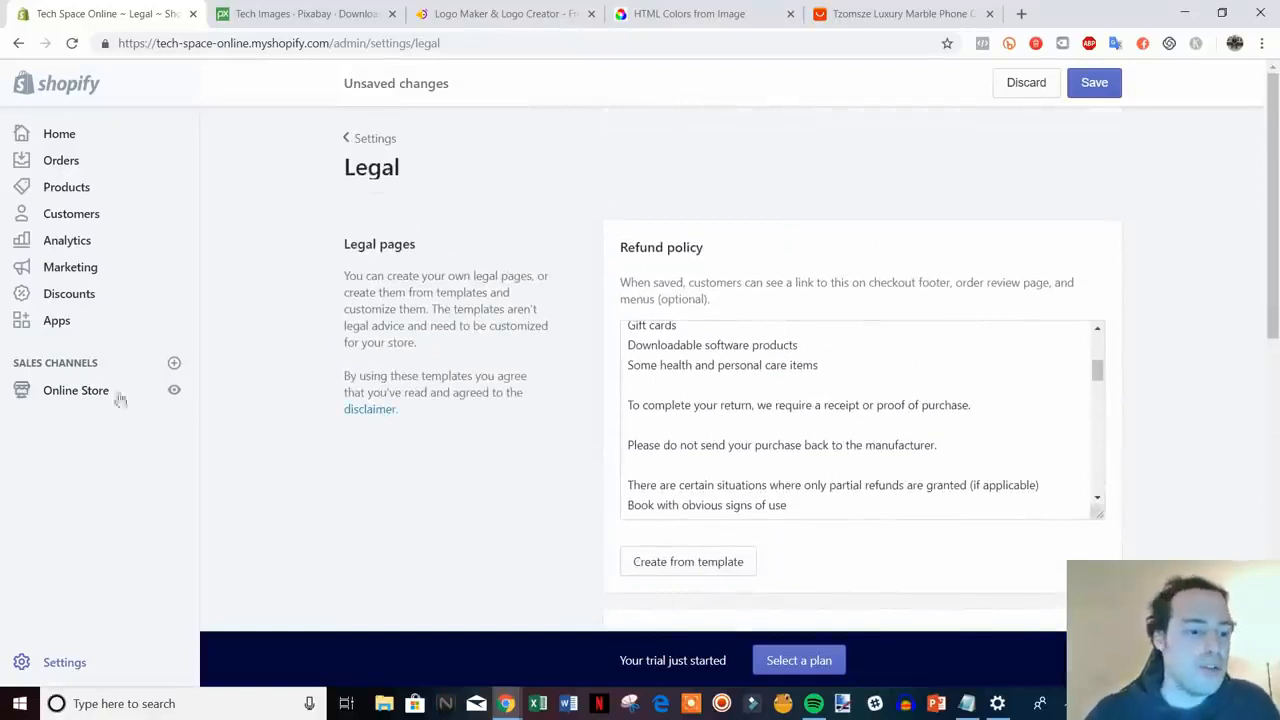
- Open Online Store in a new tab and start a new page titled 'Refund Policy'
{"action": "right_click", "coordinate": [58, 400]}
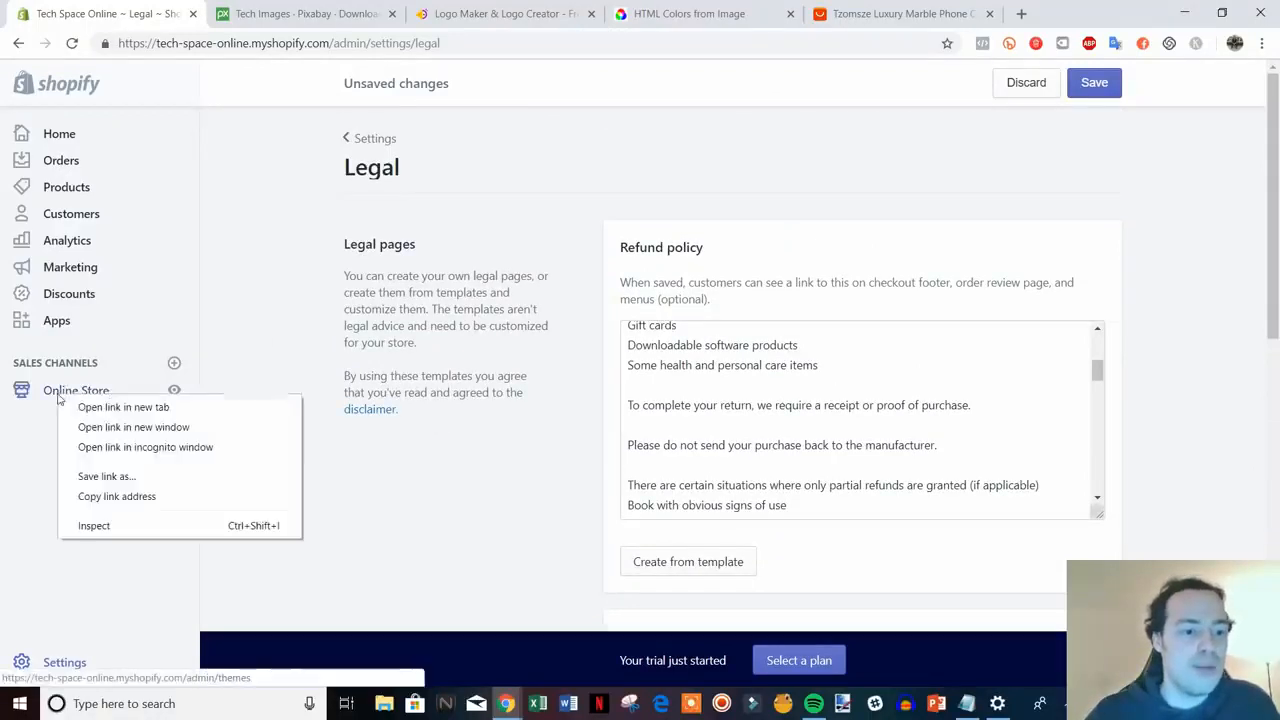
{"action": "left_click", "coordinate": [110, 407]}
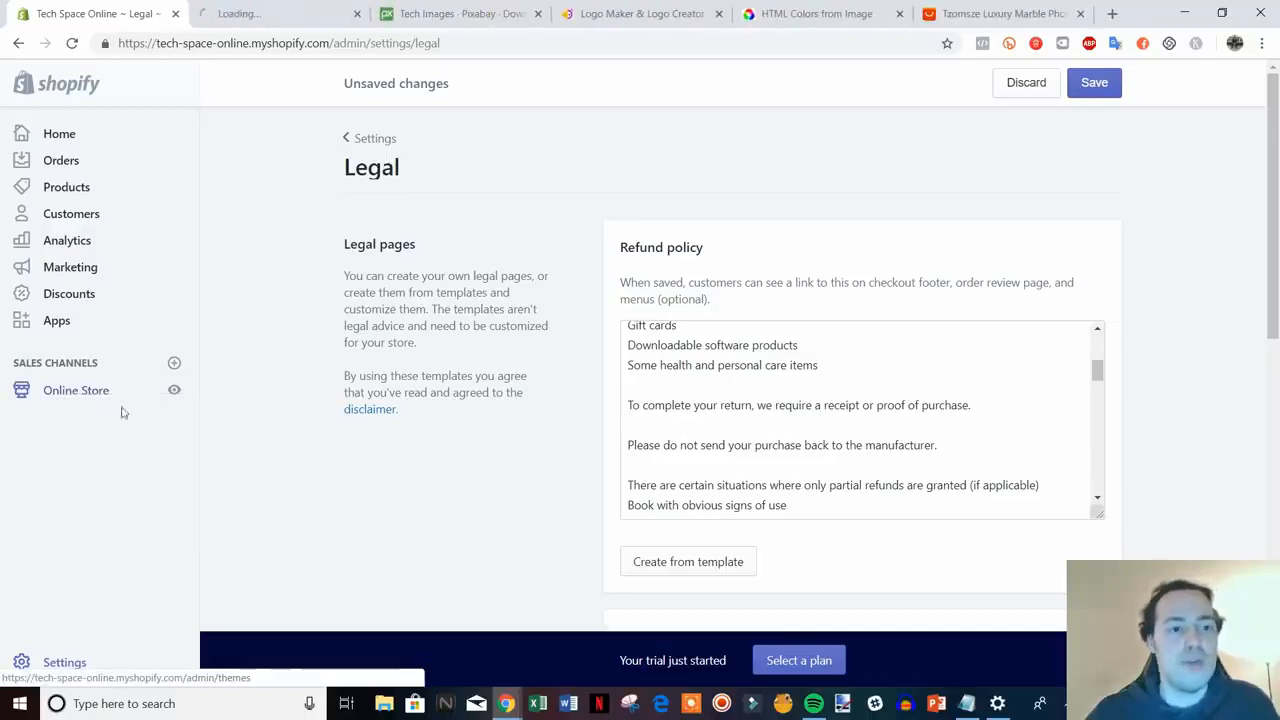
{"action": "left_click", "coordinate": [267, 6]}
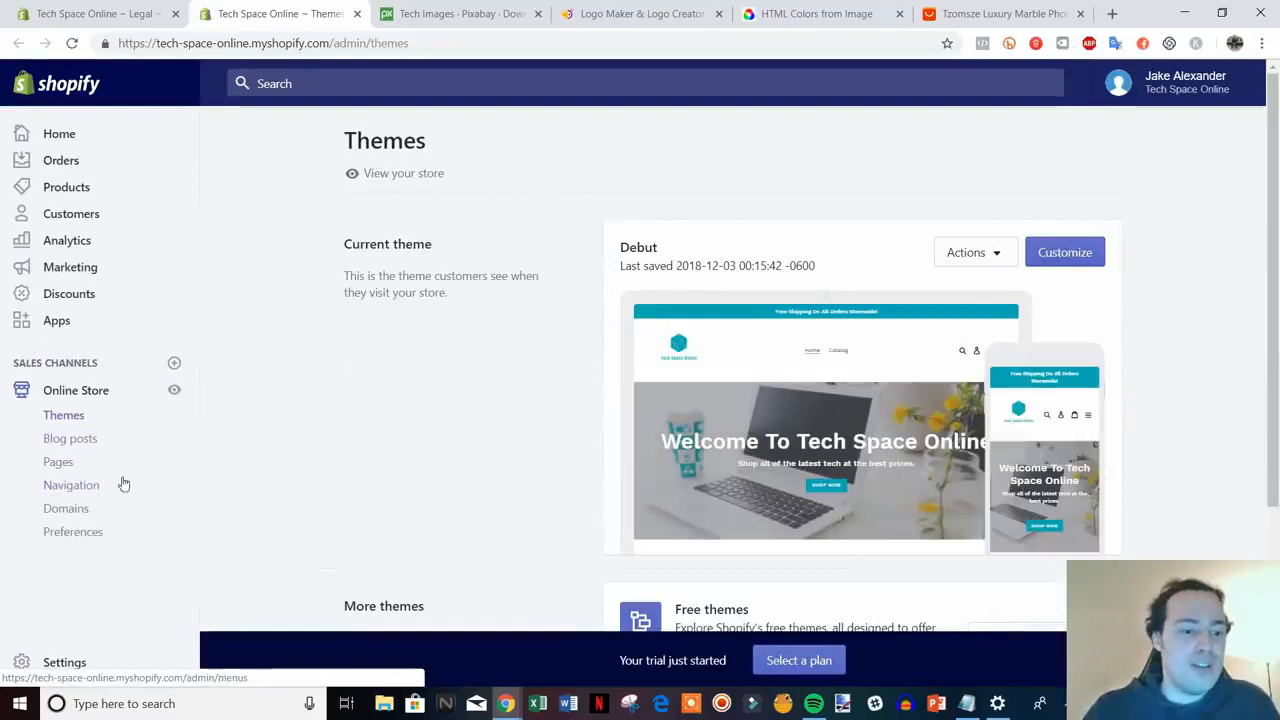
{"action": "left_click", "coordinate": [58, 462]}
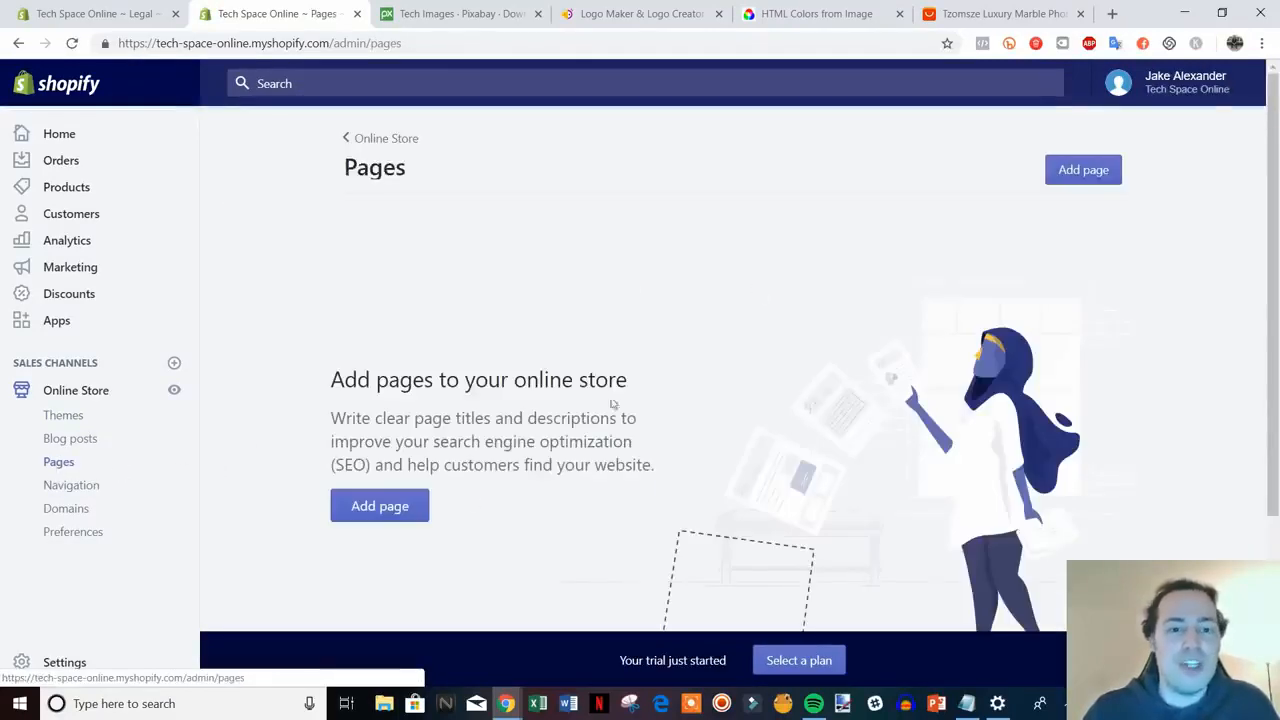
{"action": "left_click", "coordinate": [370, 506]}
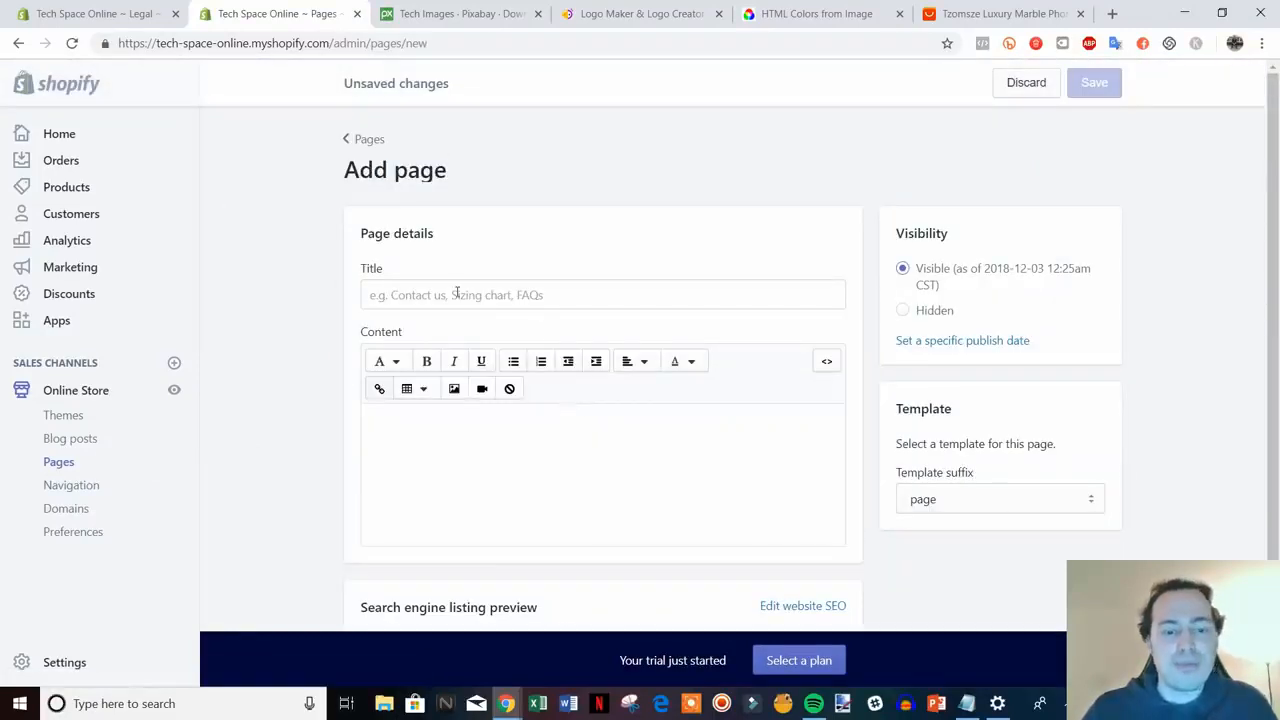
{"action": "left_click", "coordinate": [456, 293]}
{"action": "type", "text": "Refund Policy"}
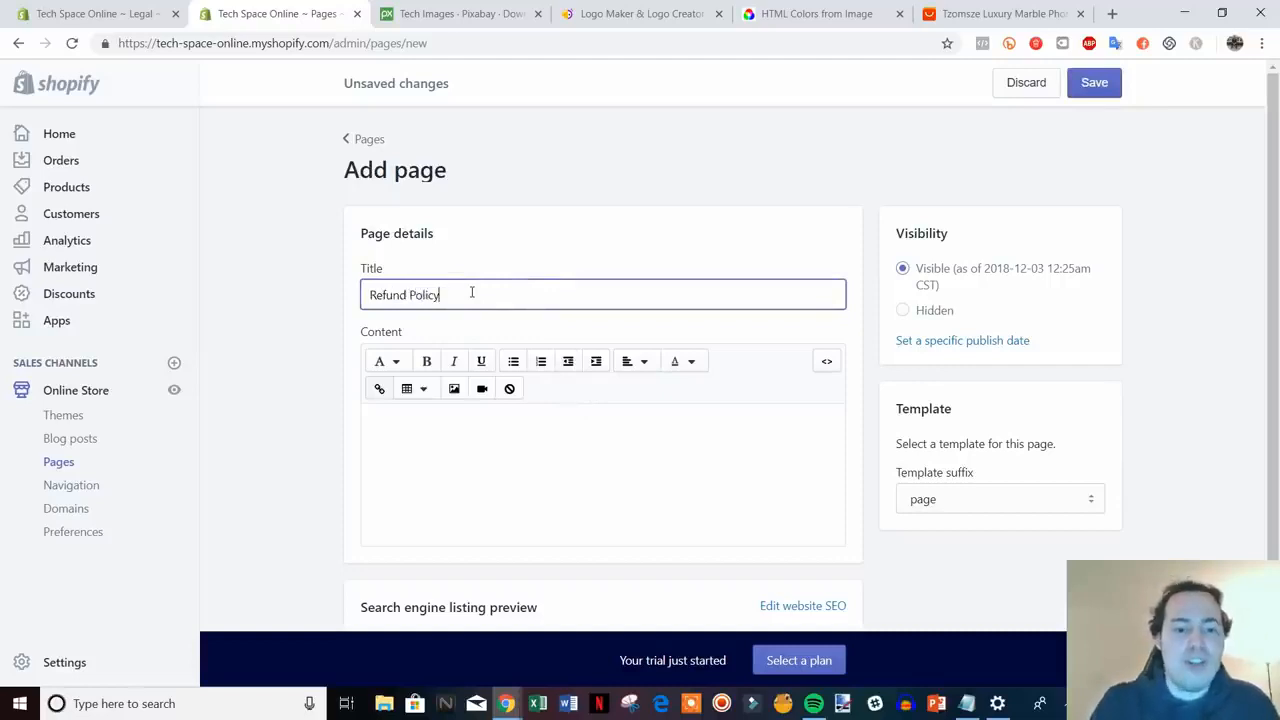
- Copy the refund policy text into the page content and save the Refund Policy page
{"action": "left_click", "coordinate": [145, 9]}
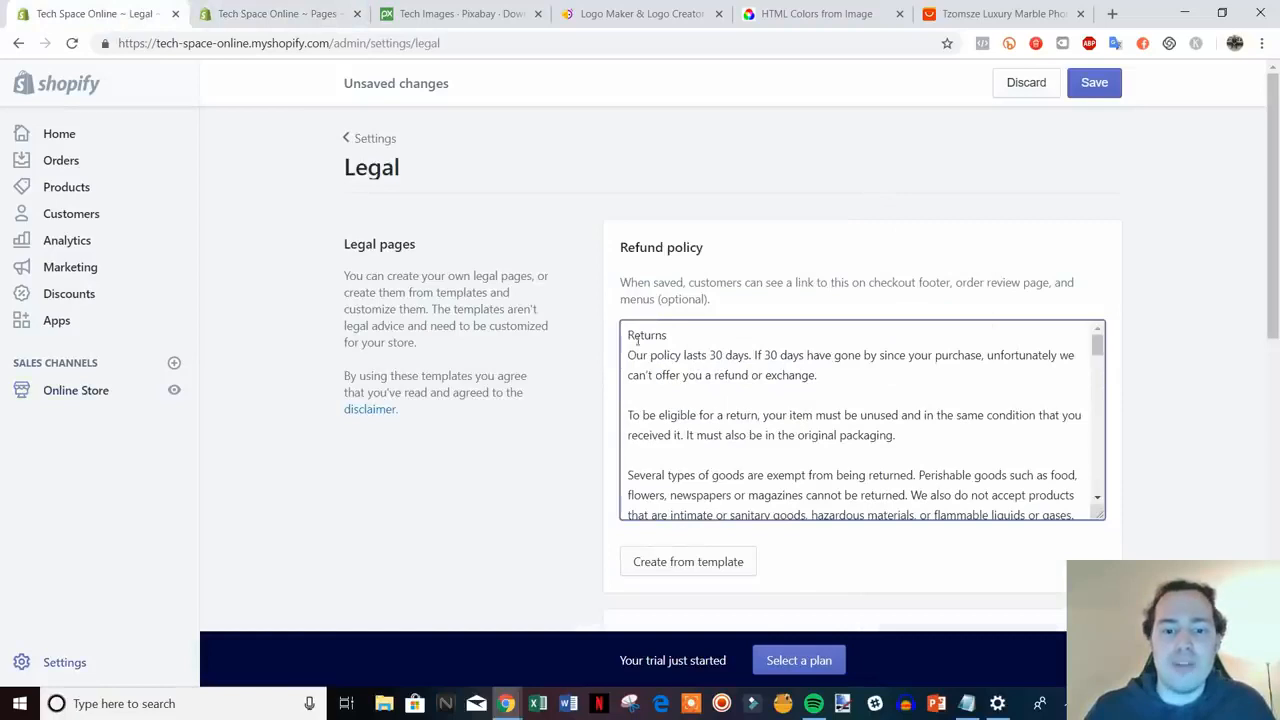
{"action": "left_click_drag", "start_coordinate": [626, 335], "coordinate": [700, 550]}
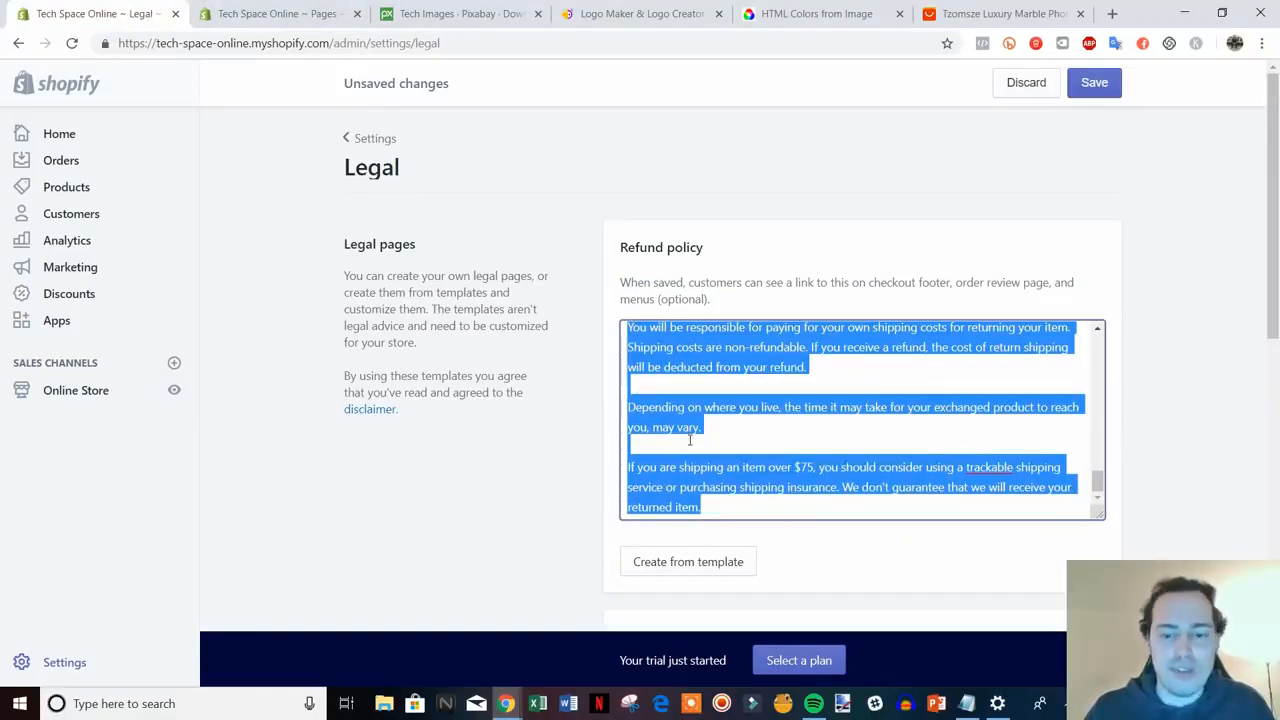
{"action": "left_click", "coordinate": [275, 13]}
{"action": "left_click", "coordinate": [410, 440]}
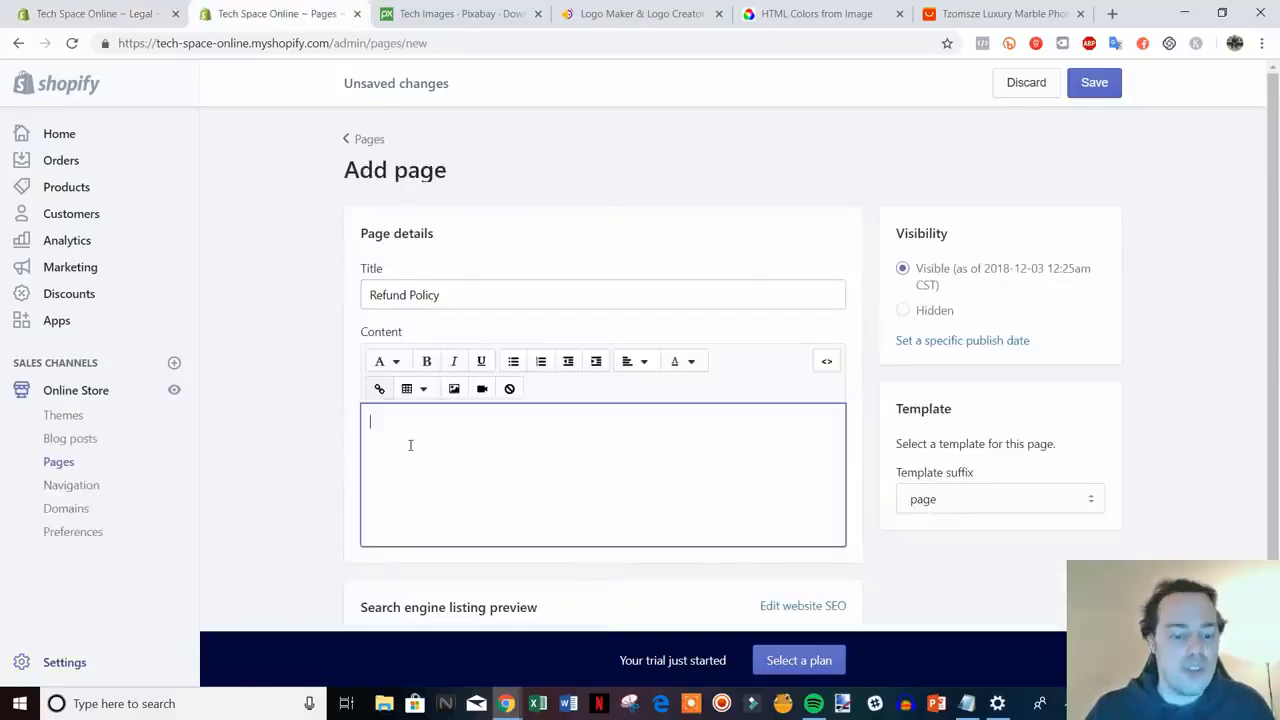
{"action": "key", "text": "ctrl+v"}
{"action": "left_click_drag", "start_coordinate": [1269, 282], "coordinate": [1266, 541]}
{"action": "scroll", "coordinate": [687, 516], "scroll_direction": "up", "scroll_amount": 3}
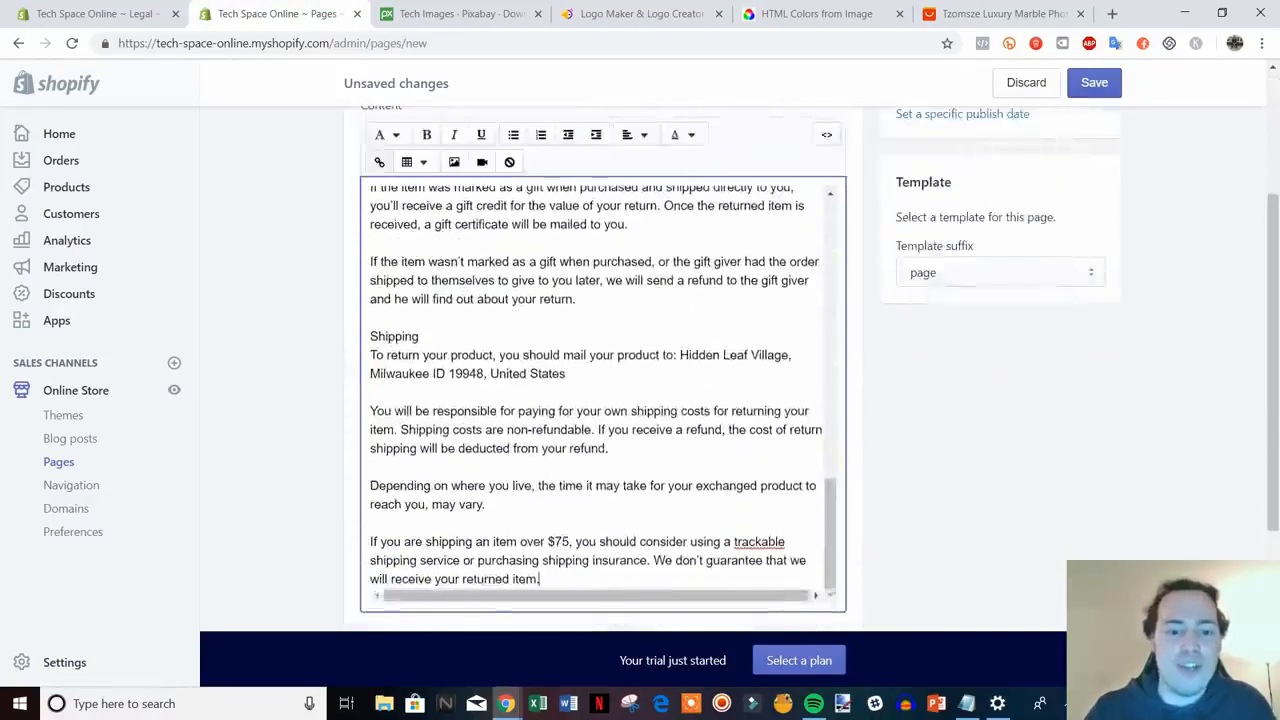
{"action": "scroll", "coordinate": [1000, 350], "scroll_direction": "up", "scroll_amount": 3}
{"action": "left_click", "coordinate": [1094, 85]}
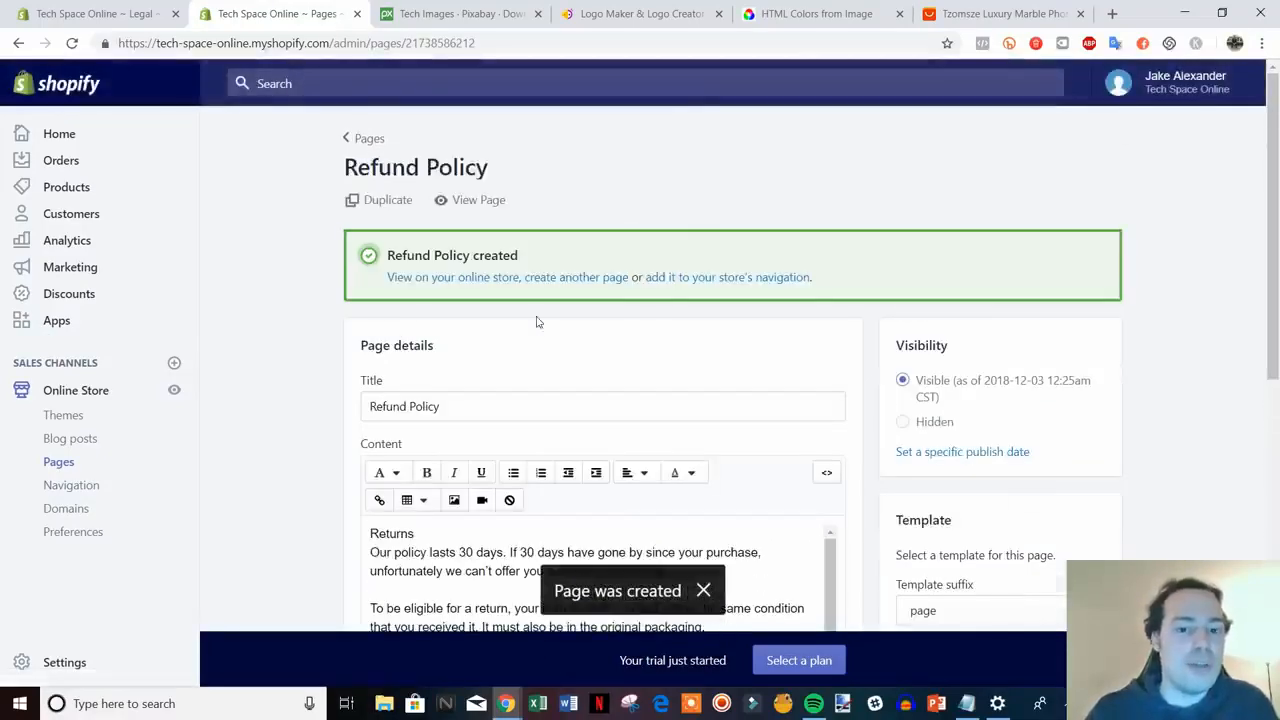
{"action": "left_click", "coordinate": [575, 278]}
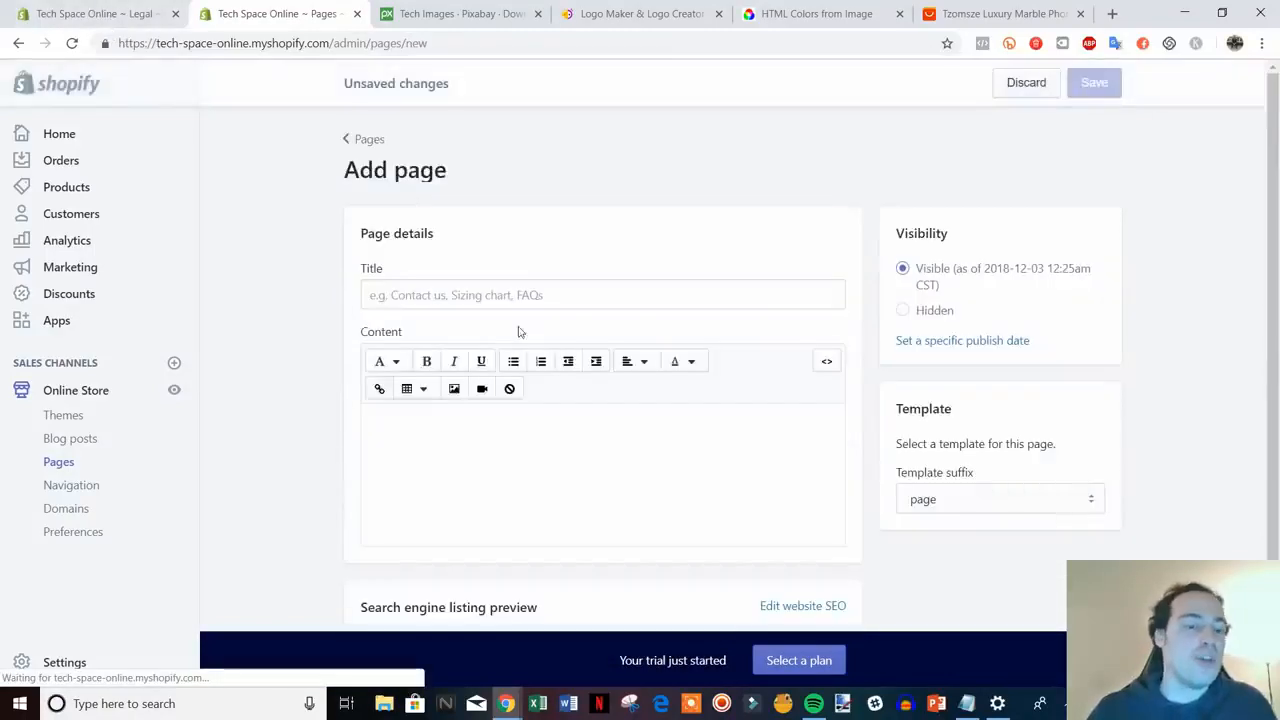
- Create a 'Privacy Policy' page containing the copied privacy policy text and save it
{"action": "left_click", "coordinate": [578, 285]}
{"action": "type", "text": "Privacy Po"}
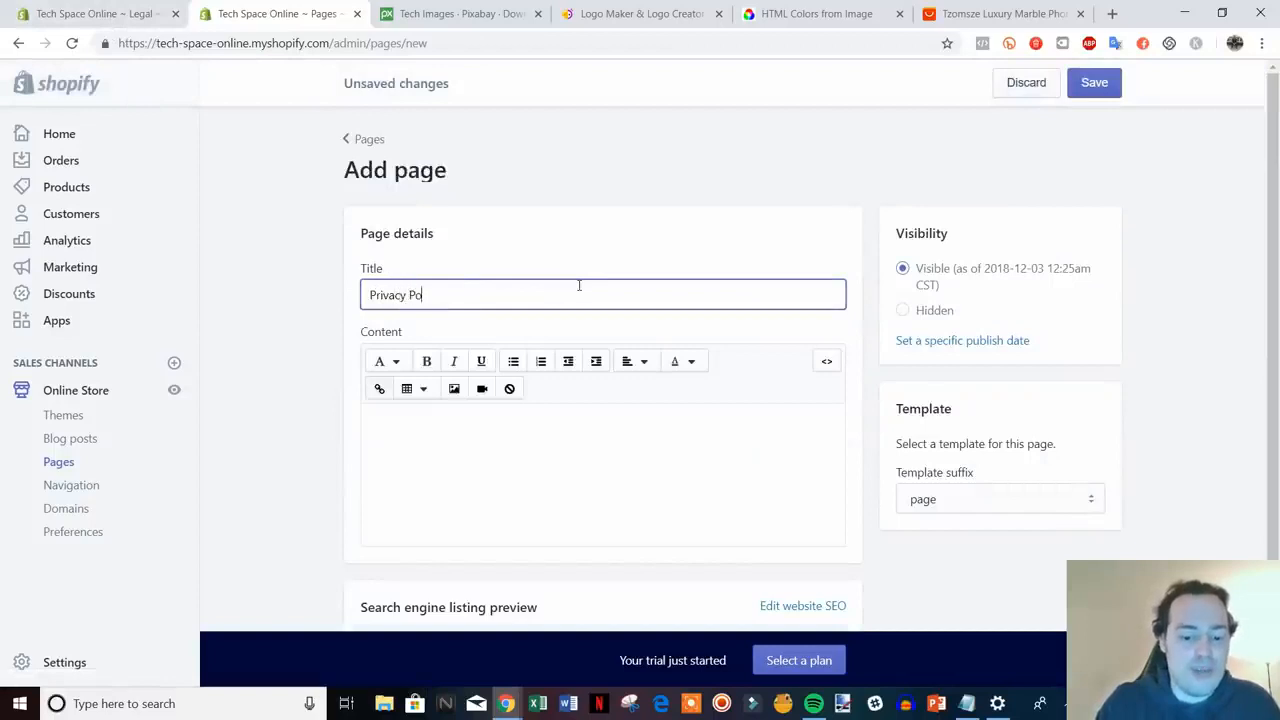
{"action": "type", "text": "licy"}
{"action": "left_click", "coordinate": [160, 10]}
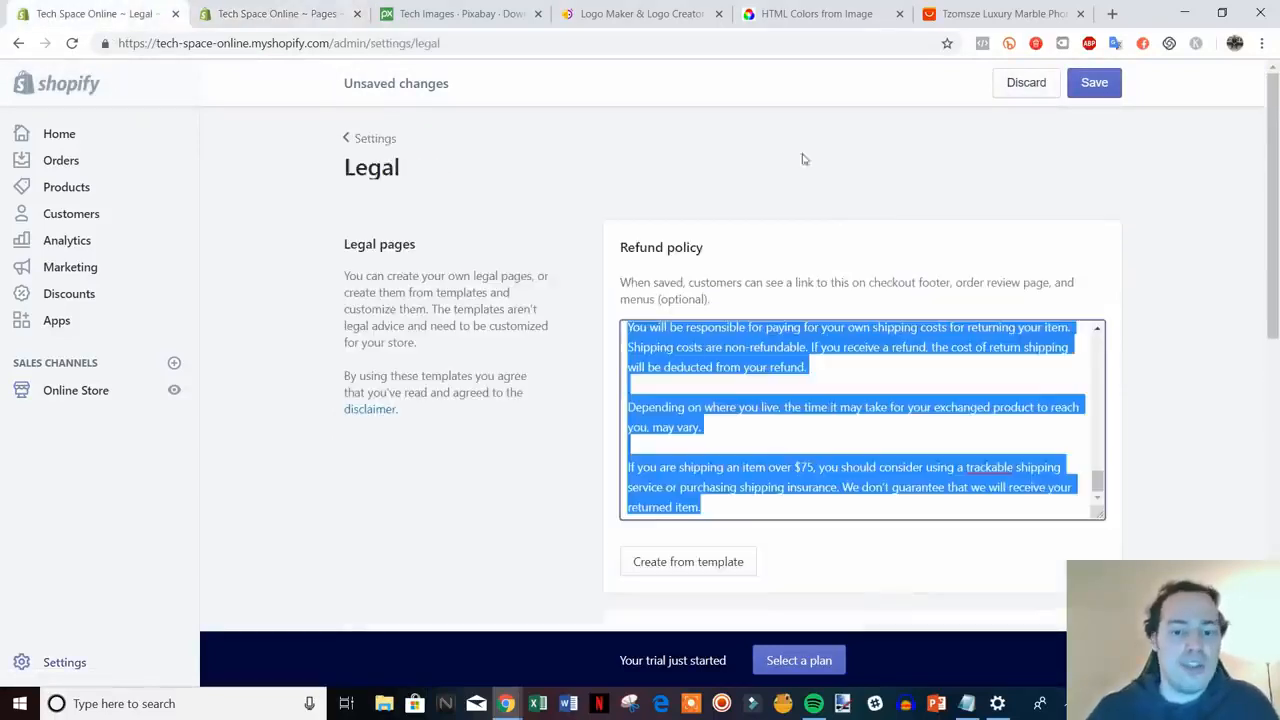
{"action": "scroll", "coordinate": [1228, 410], "scroll_direction": "down", "scroll_amount": 4}
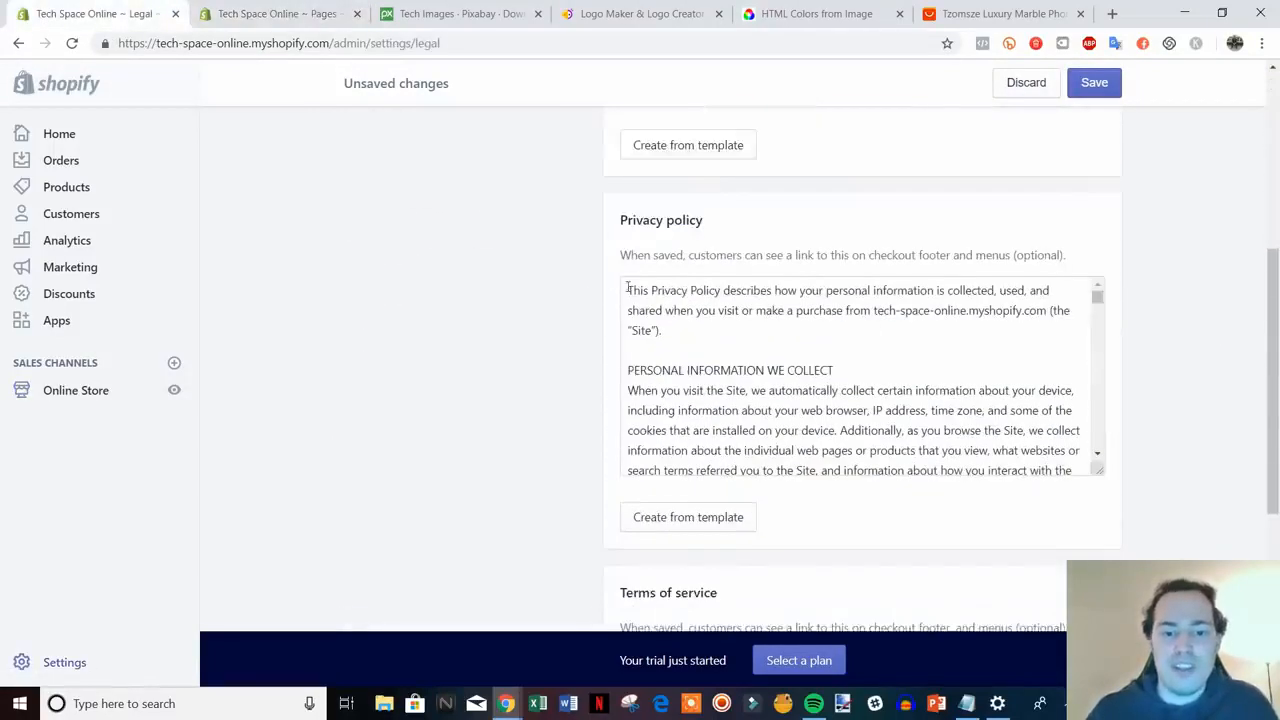
{"action": "left_click_drag", "start_coordinate": [627, 288], "coordinate": [1068, 488]}
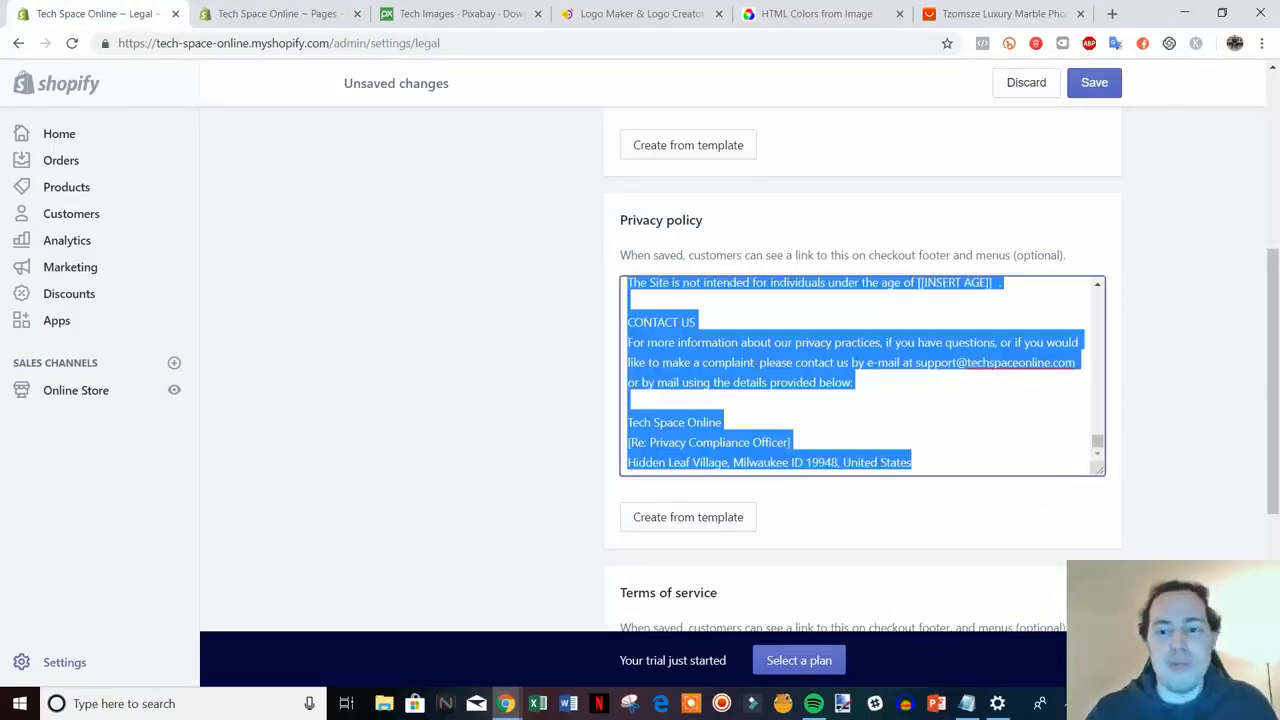
{"action": "left_click", "coordinate": [262, 13]}
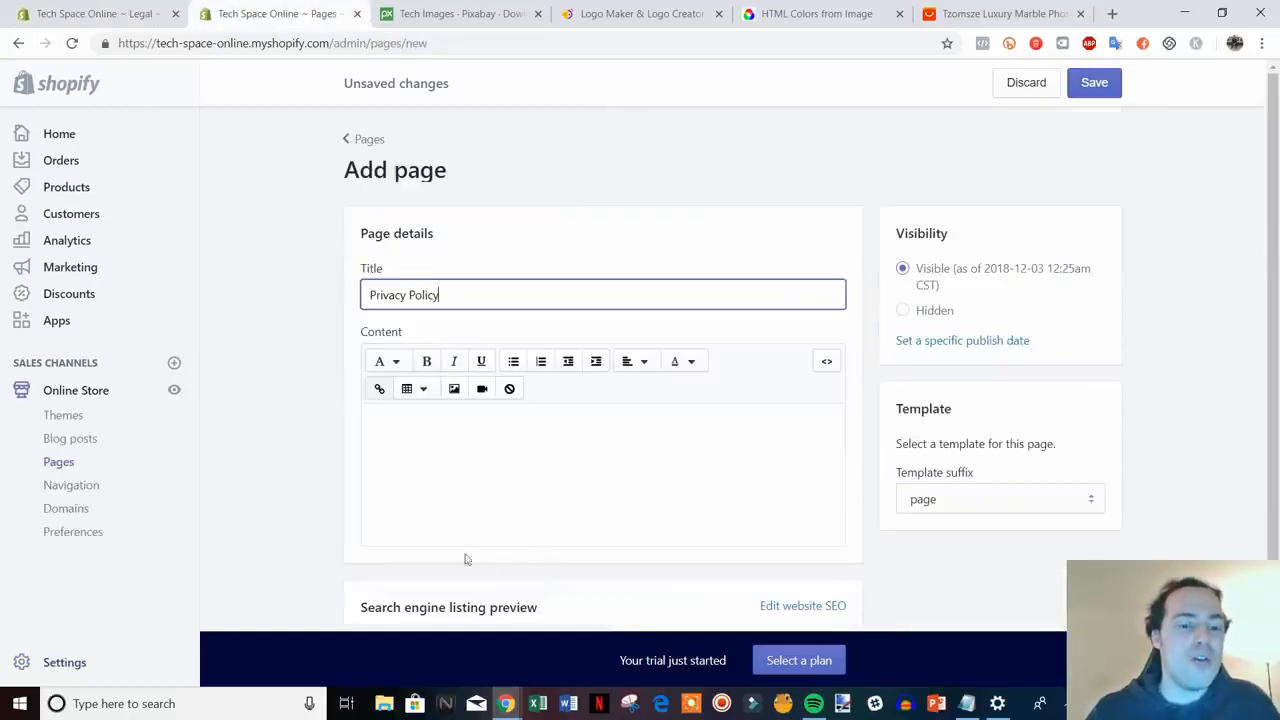
{"action": "left_click", "coordinate": [418, 436]}
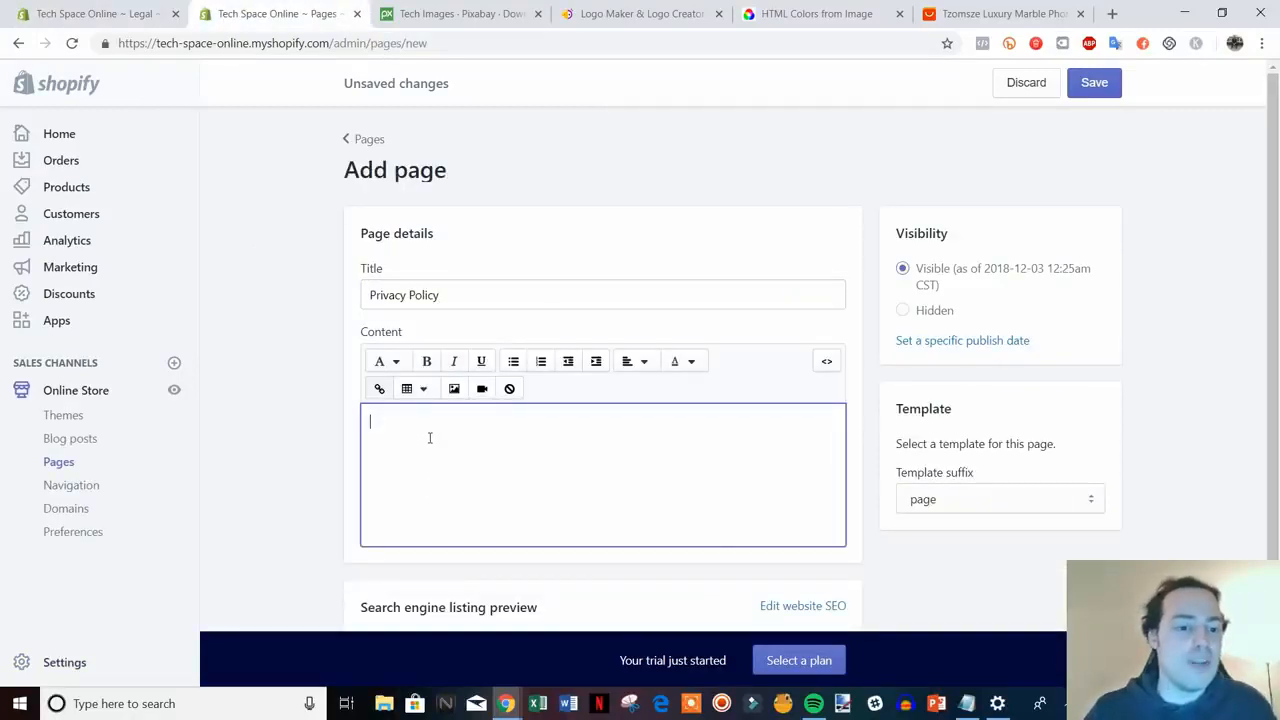
{"action": "key", "text": "ctrl+v"}
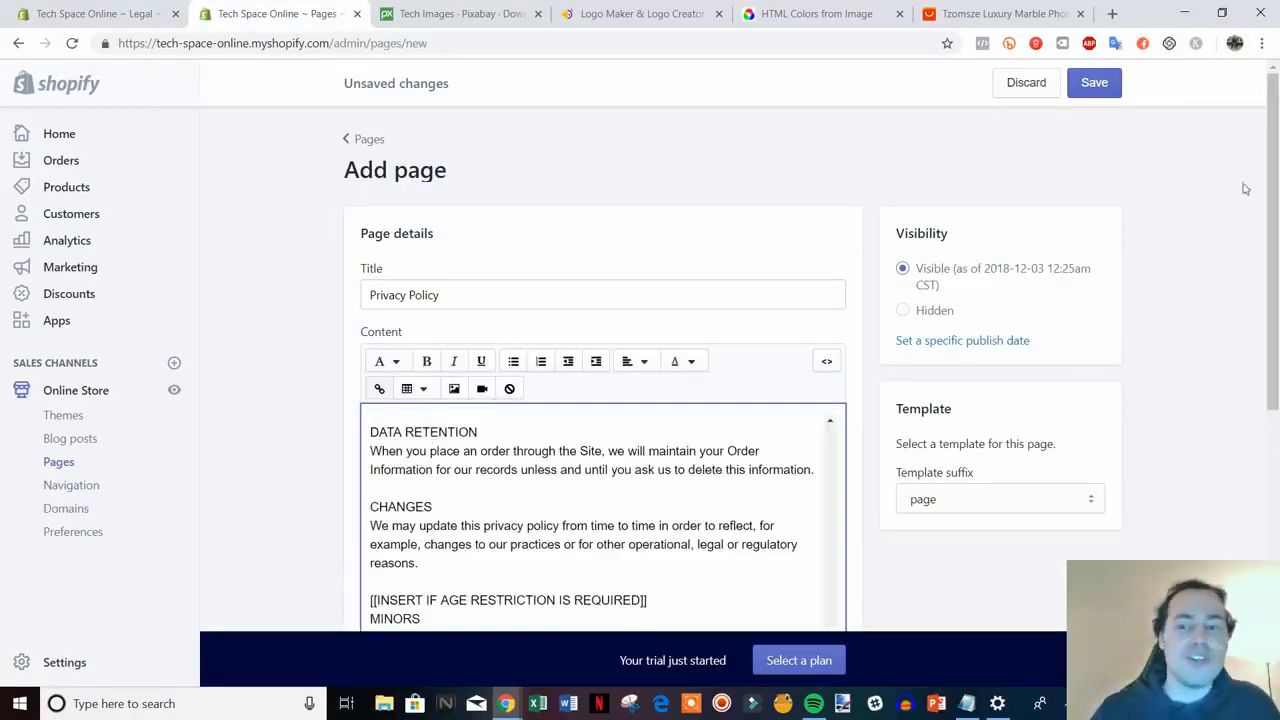
{"action": "left_click", "coordinate": [1094, 84]}
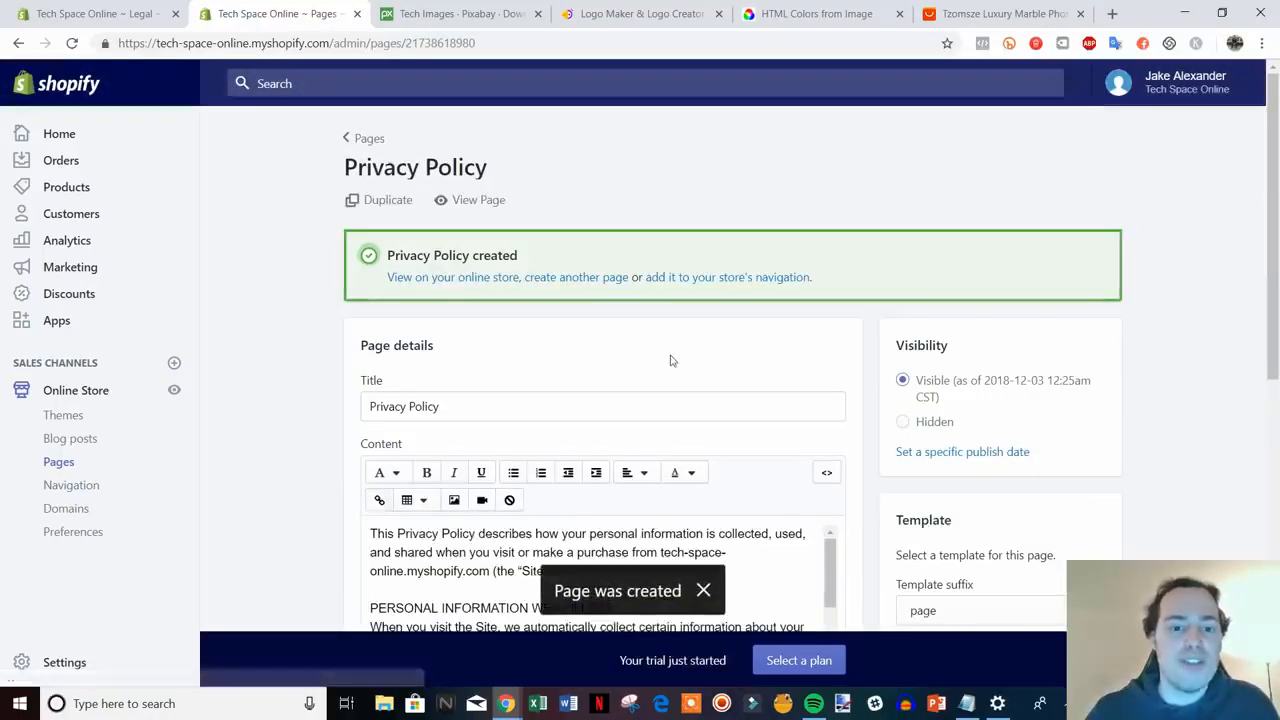
{"action": "left_click", "coordinate": [570, 285]}
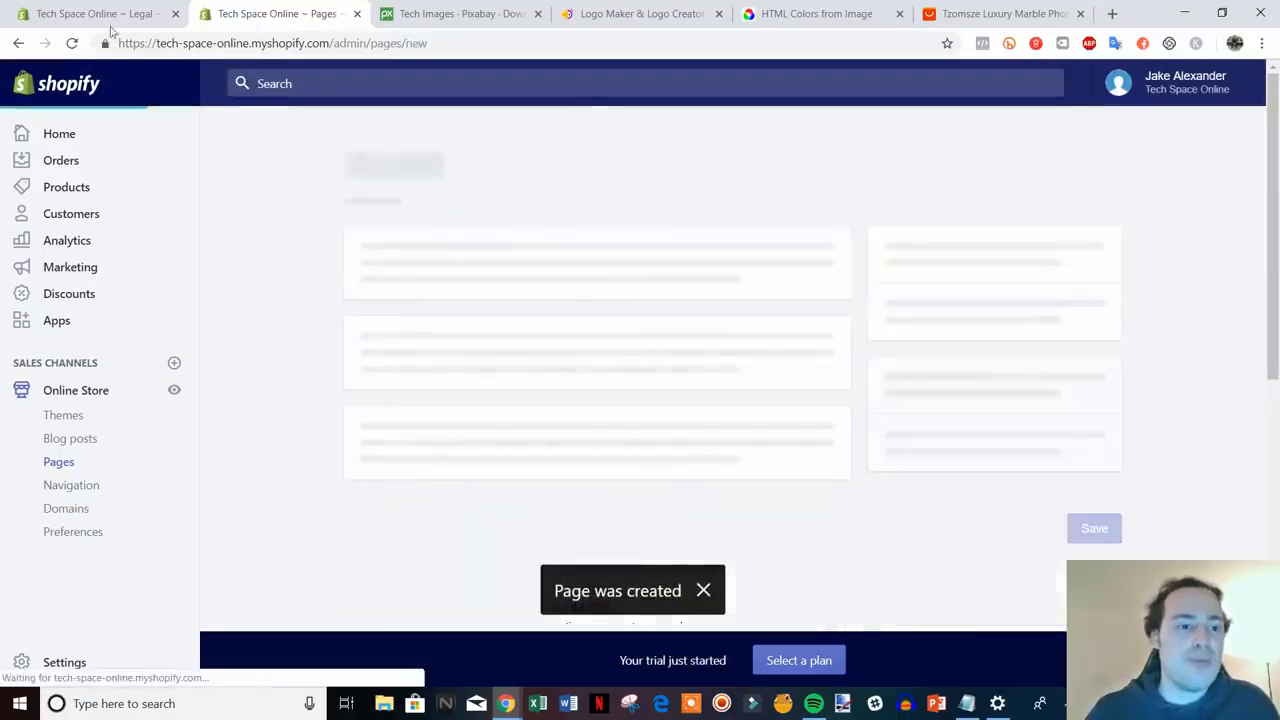
- Copy the terms of service text into a new 'Terms Of Service' page and save it
{"action": "left_click", "coordinate": [100, 14]}
{"action": "scroll", "coordinate": [1130, 511], "scroll_direction": "down", "scroll_amount": 3}
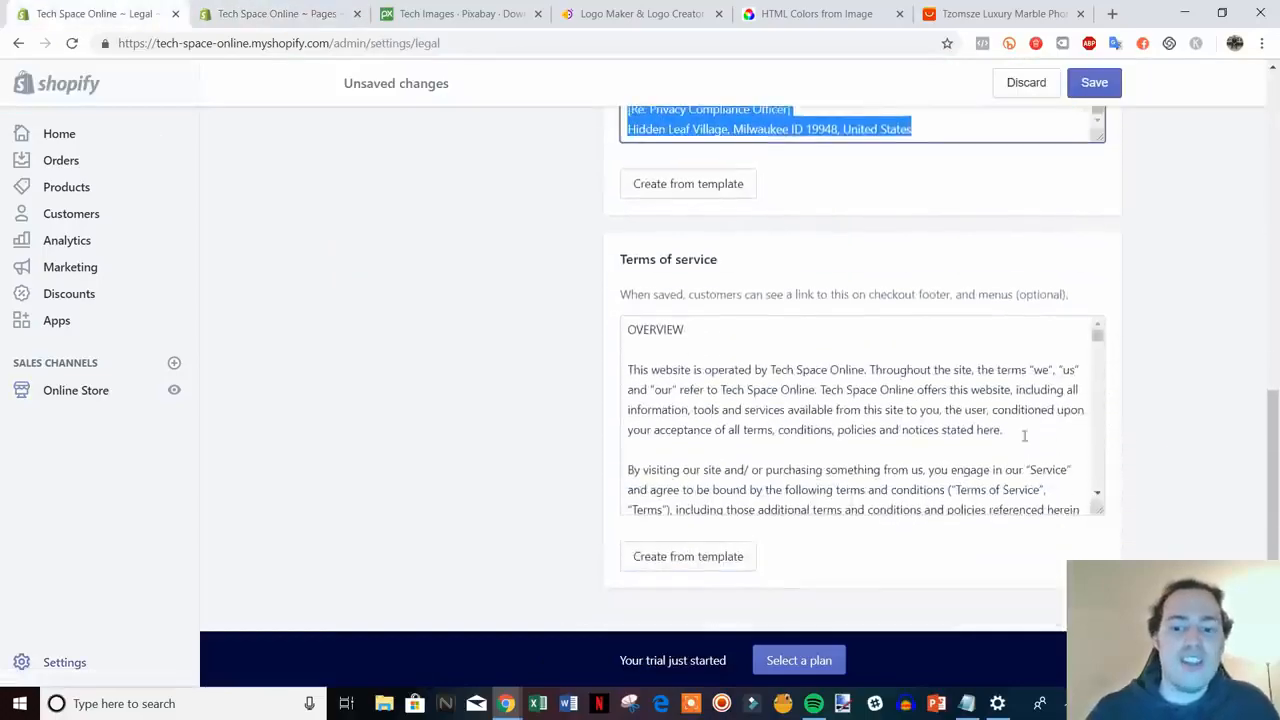
{"action": "left_click_drag", "start_coordinate": [630, 331], "coordinate": [1109, 549]}
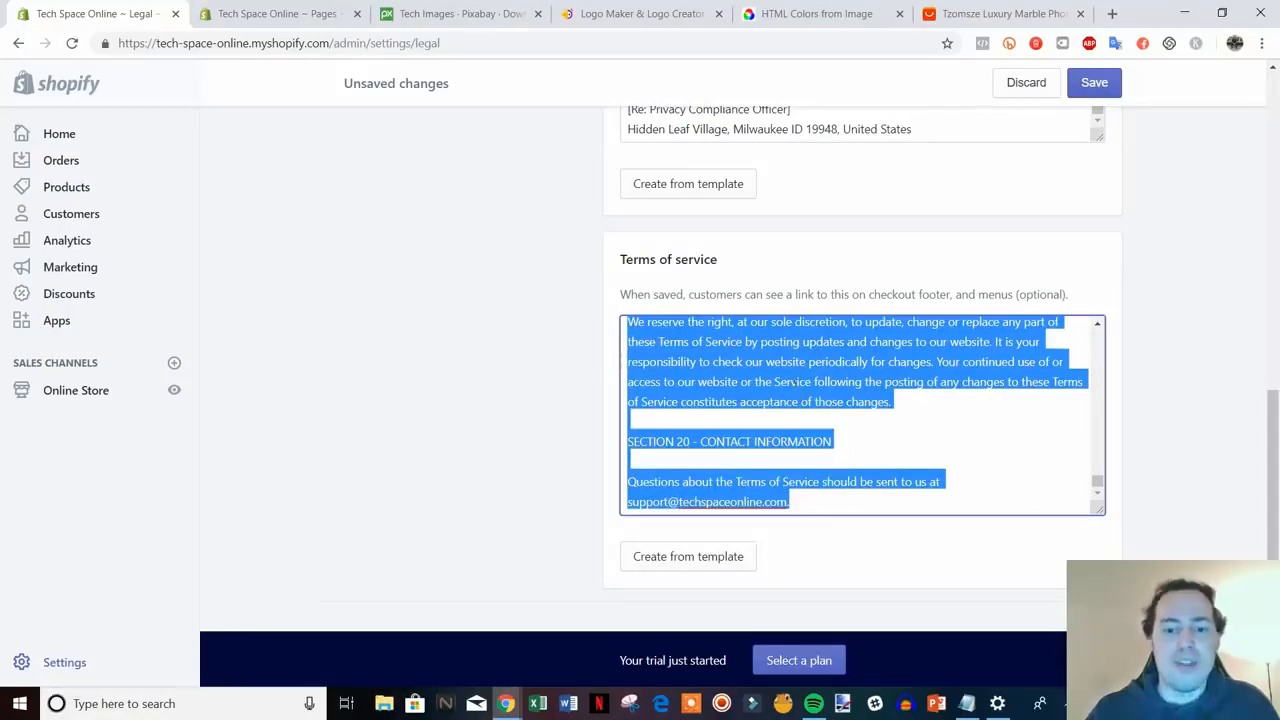
{"action": "key", "text": "ctrl+Tab"}
{"action": "left_click", "coordinate": [441, 291]}
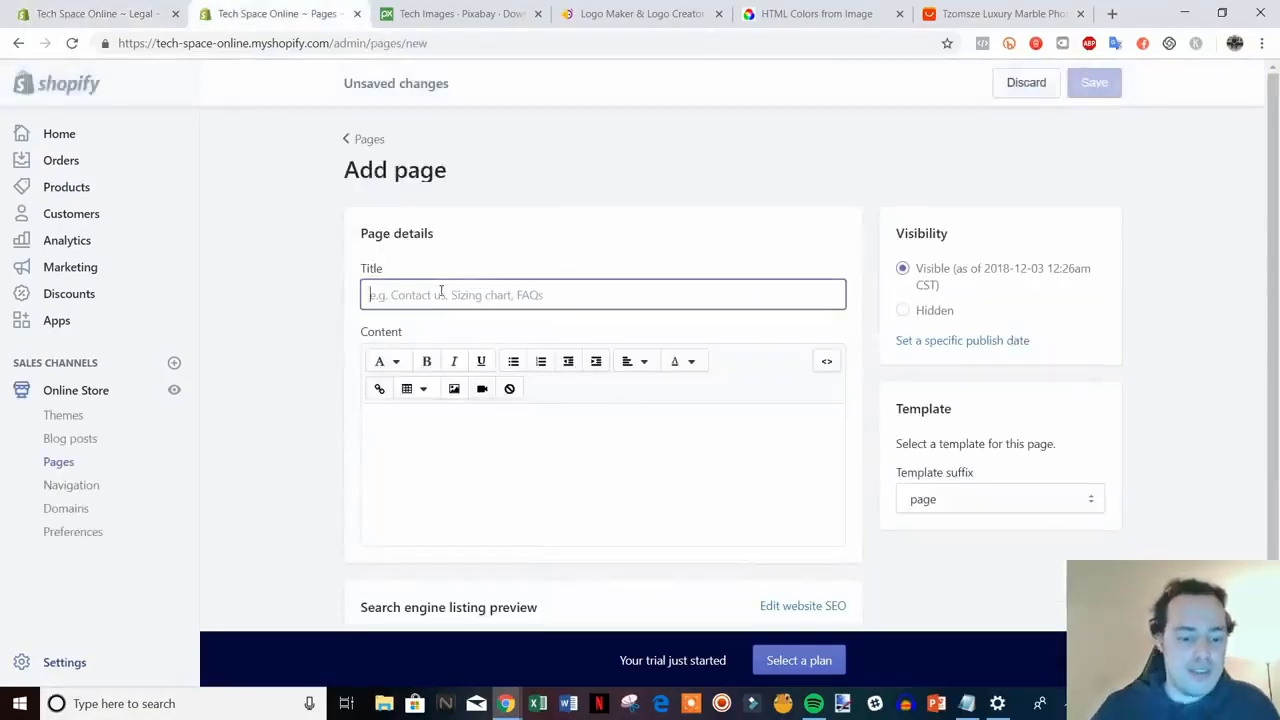
{"action": "type", "text": "Terms Of"}
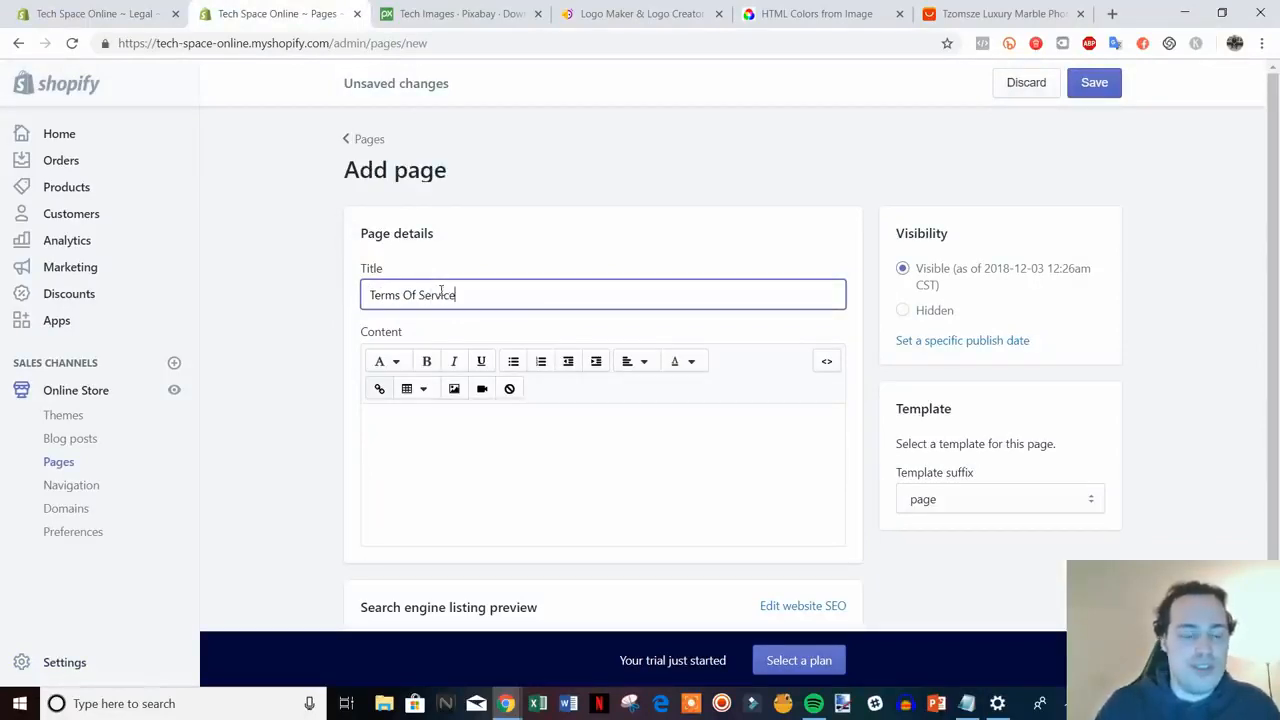
{"action": "type", "text": " Service"}
{"action": "left_click", "coordinate": [491, 430]}
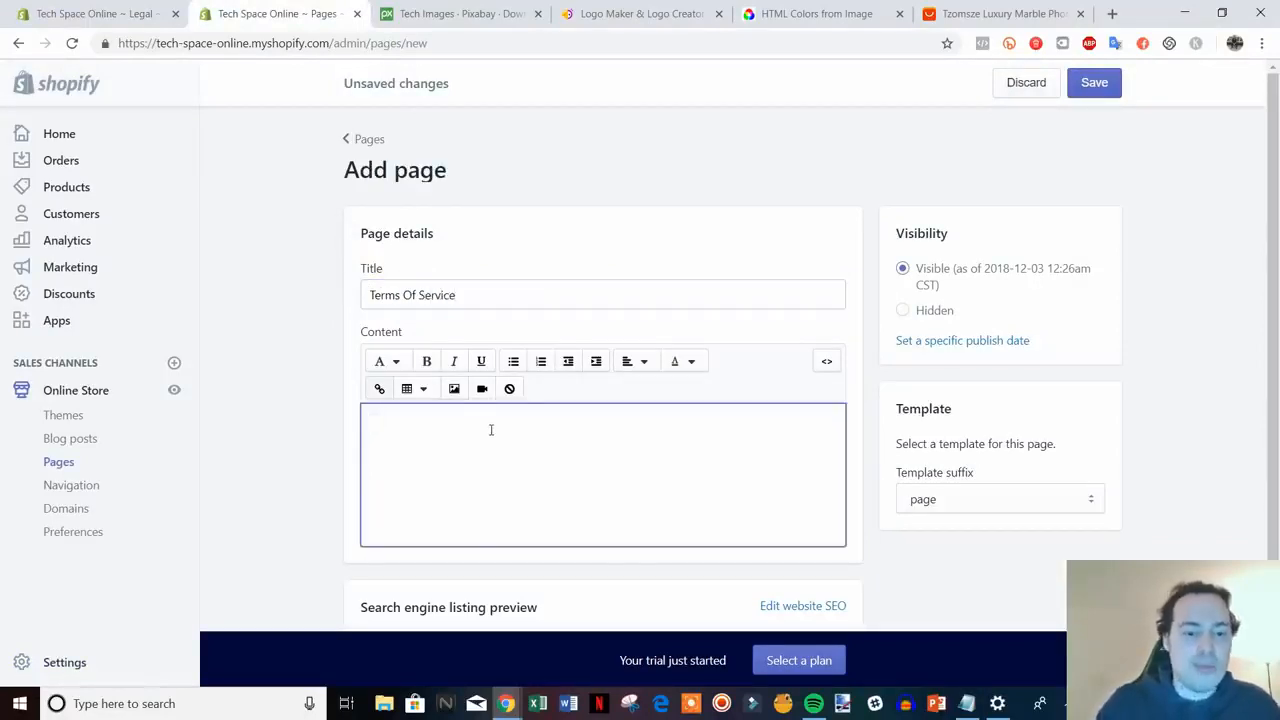
{"action": "key", "text": "ctrl+v"}
{"action": "left_click", "coordinate": [1092, 83]}
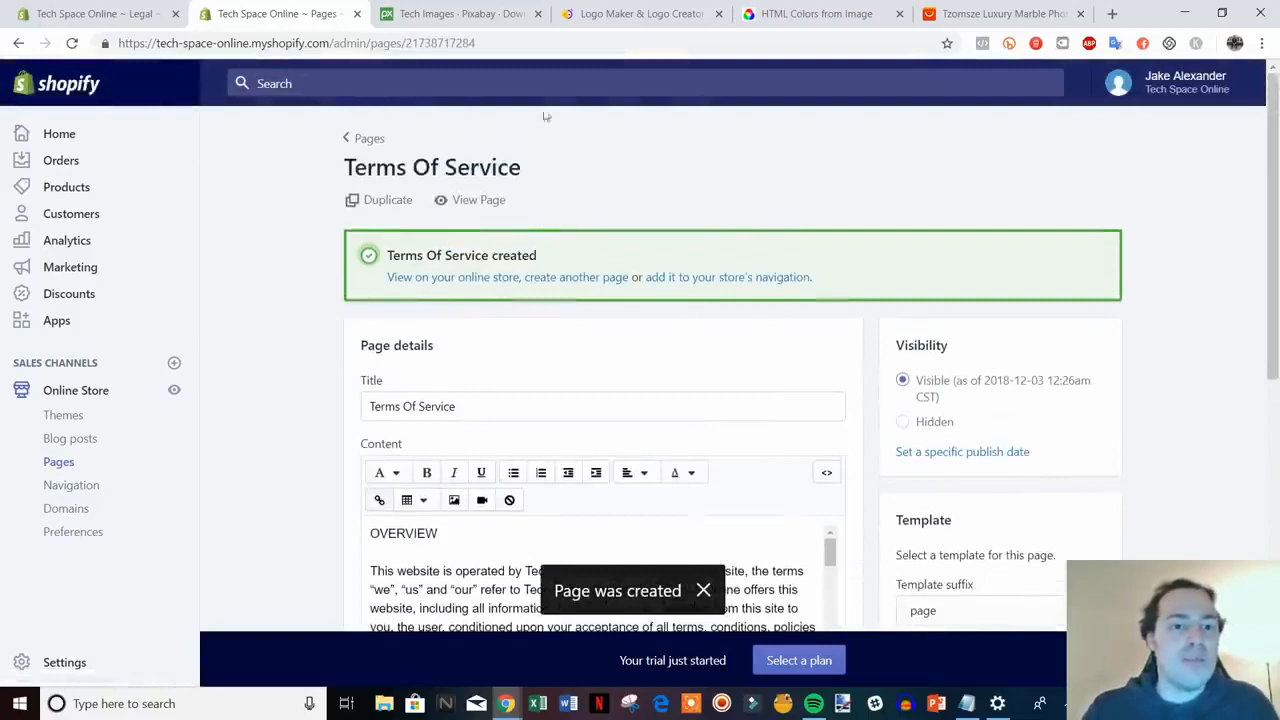
- Check the live Terms Of Service page on the storefront, then close it
{"action": "left_click", "coordinate": [489, 201]}
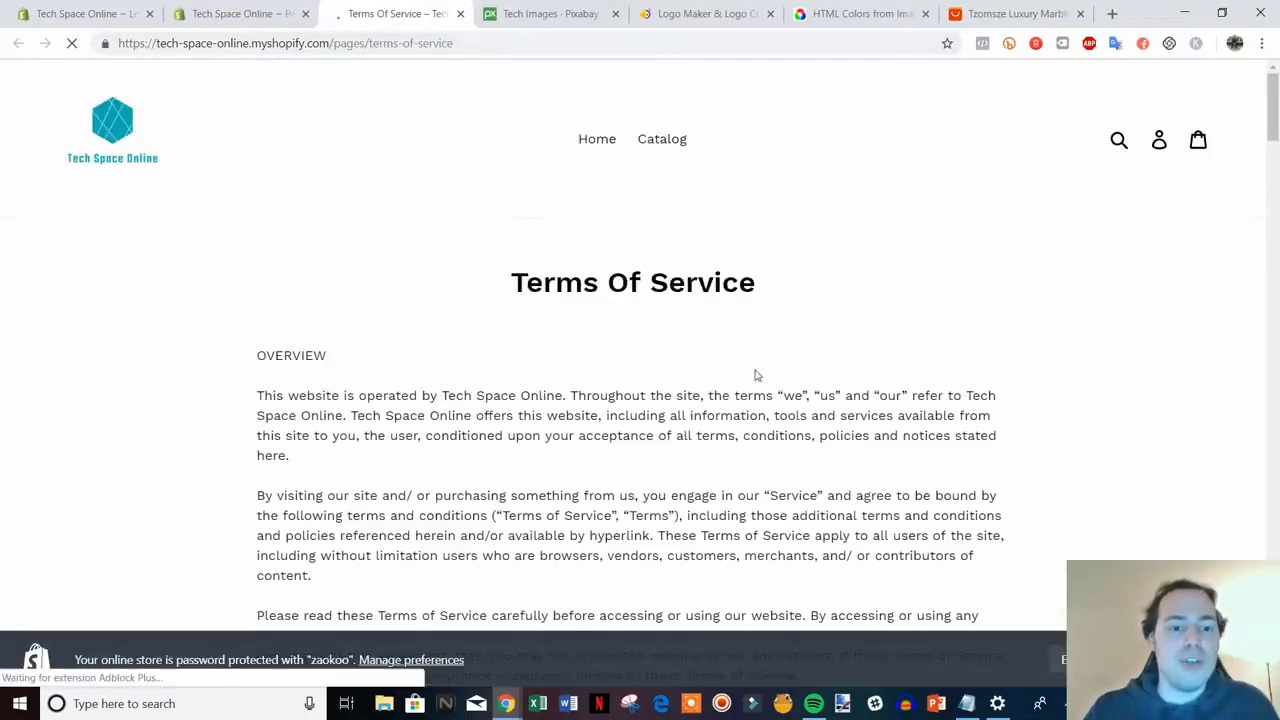
{"action": "scroll", "coordinate": [717, 410], "scroll_direction": "down", "scroll_amount": 1}
{"action": "scroll", "coordinate": [717, 410], "scroll_direction": "down", "scroll_amount": 4}
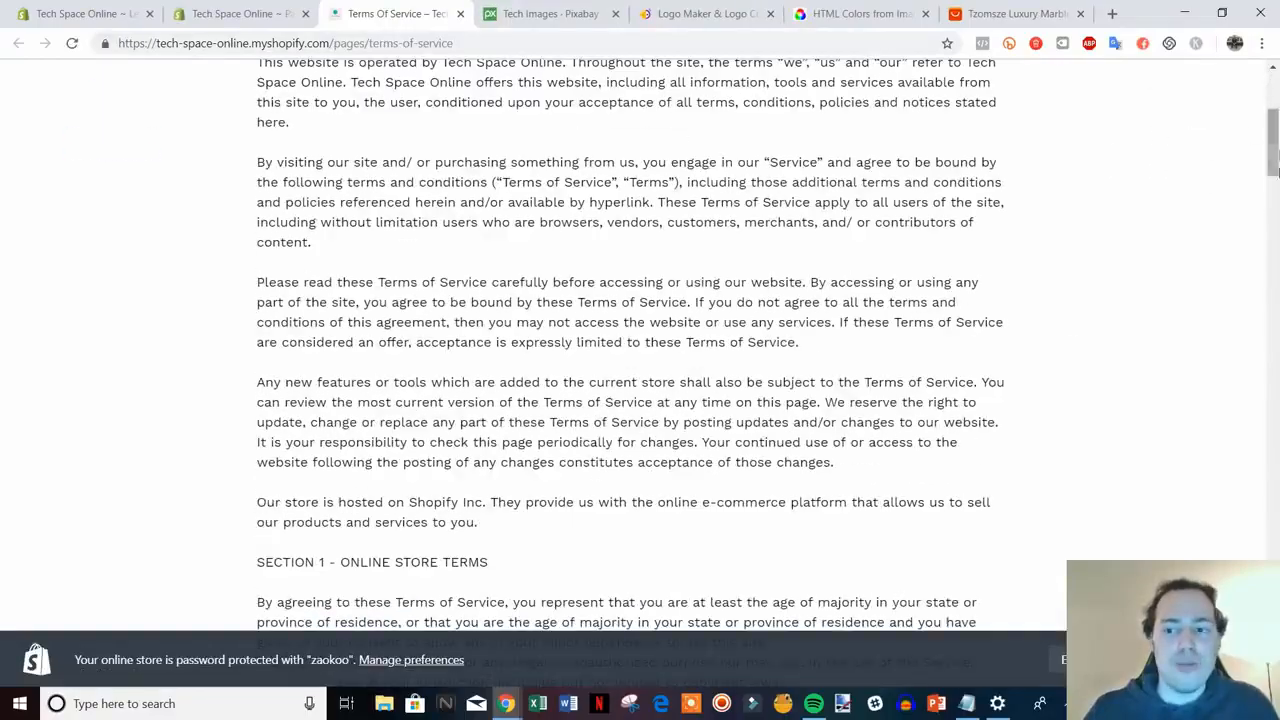
{"action": "left_click_drag", "start_coordinate": [1273, 155], "coordinate": [1273, 108]}
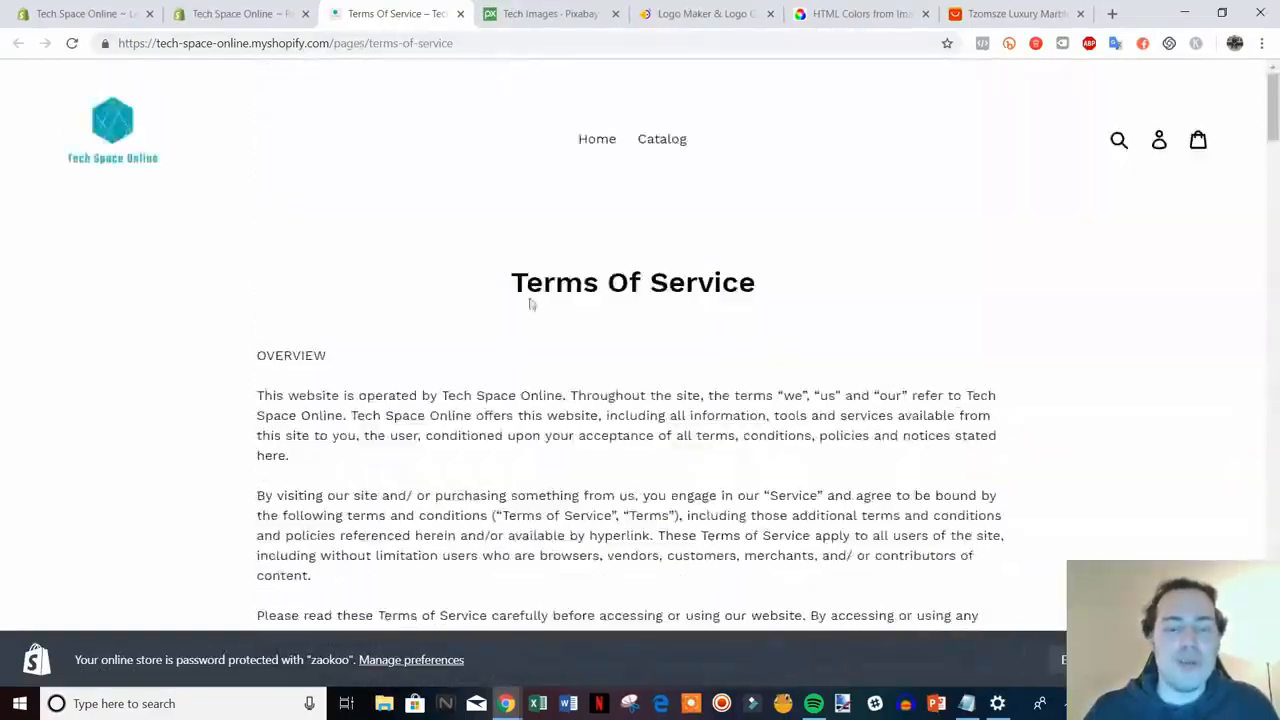
{"action": "left_click", "coordinate": [460, 14]}
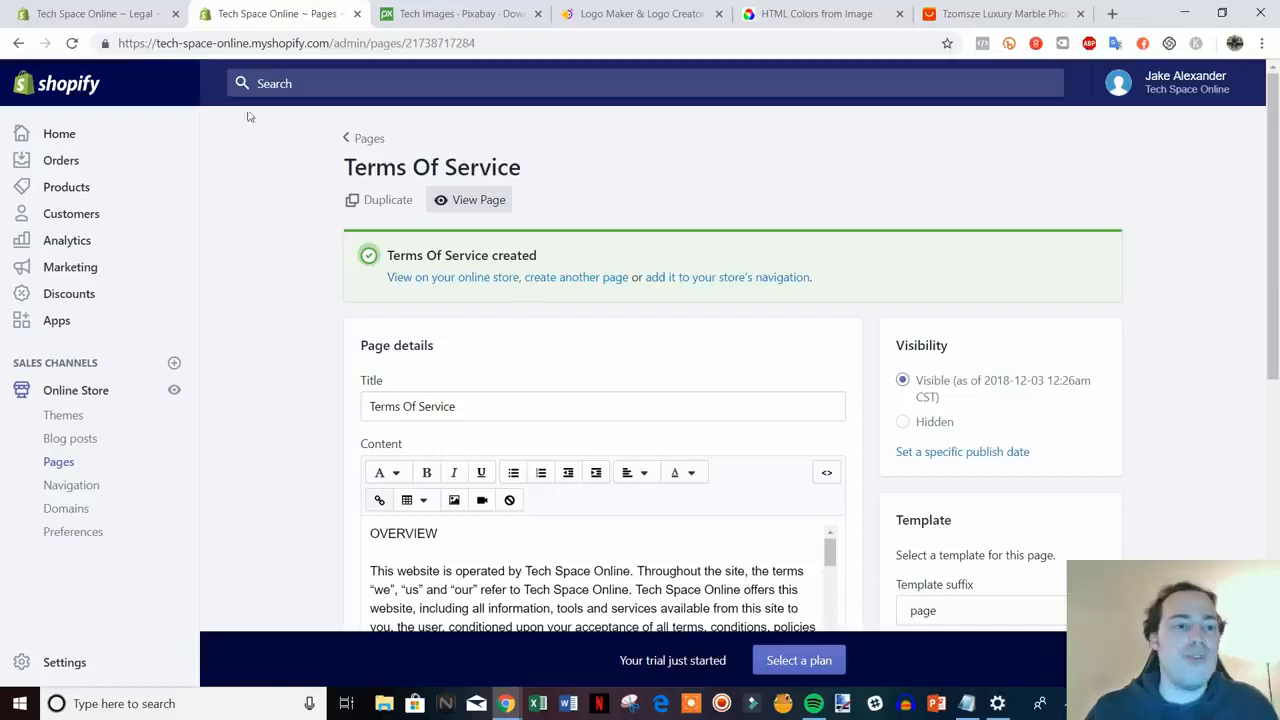
- Save the Legal policy settings and close the legal settings tab
{"action": "left_click", "coordinate": [137, 14]}
{"action": "scroll", "coordinate": [1097, 458], "scroll_direction": "up", "scroll_amount": 2}
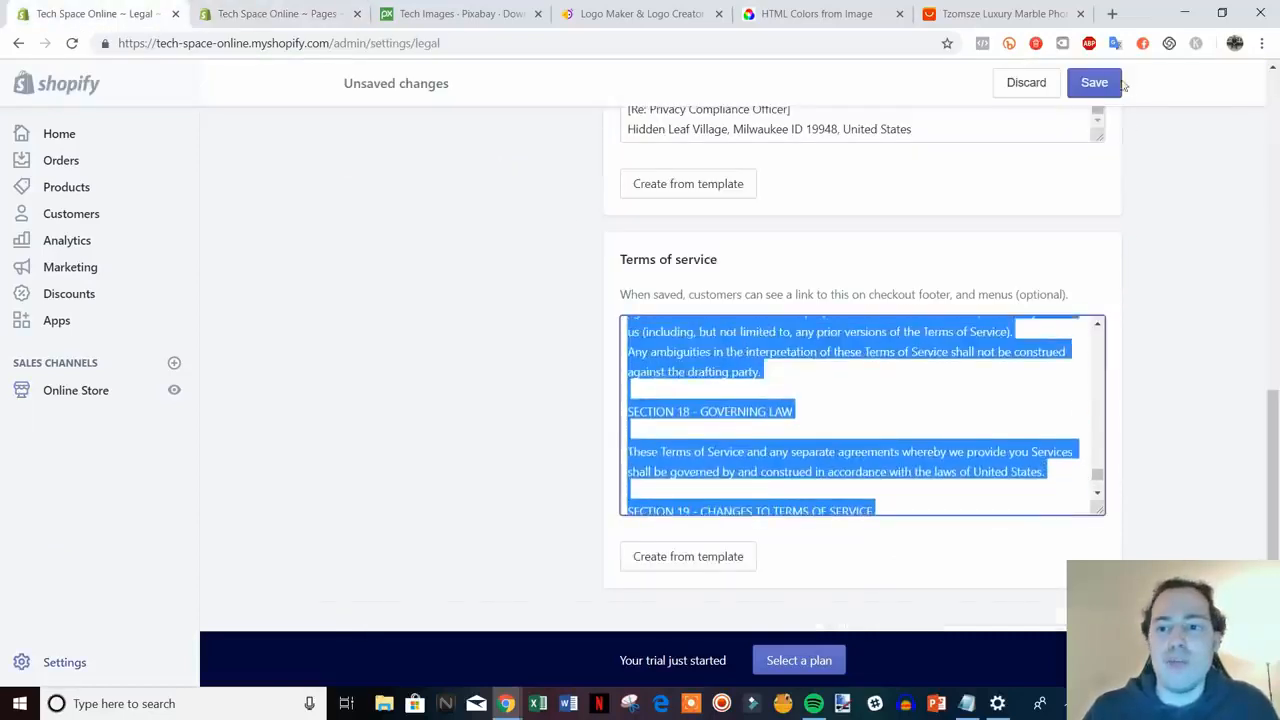
{"action": "left_click", "coordinate": [1094, 82]}
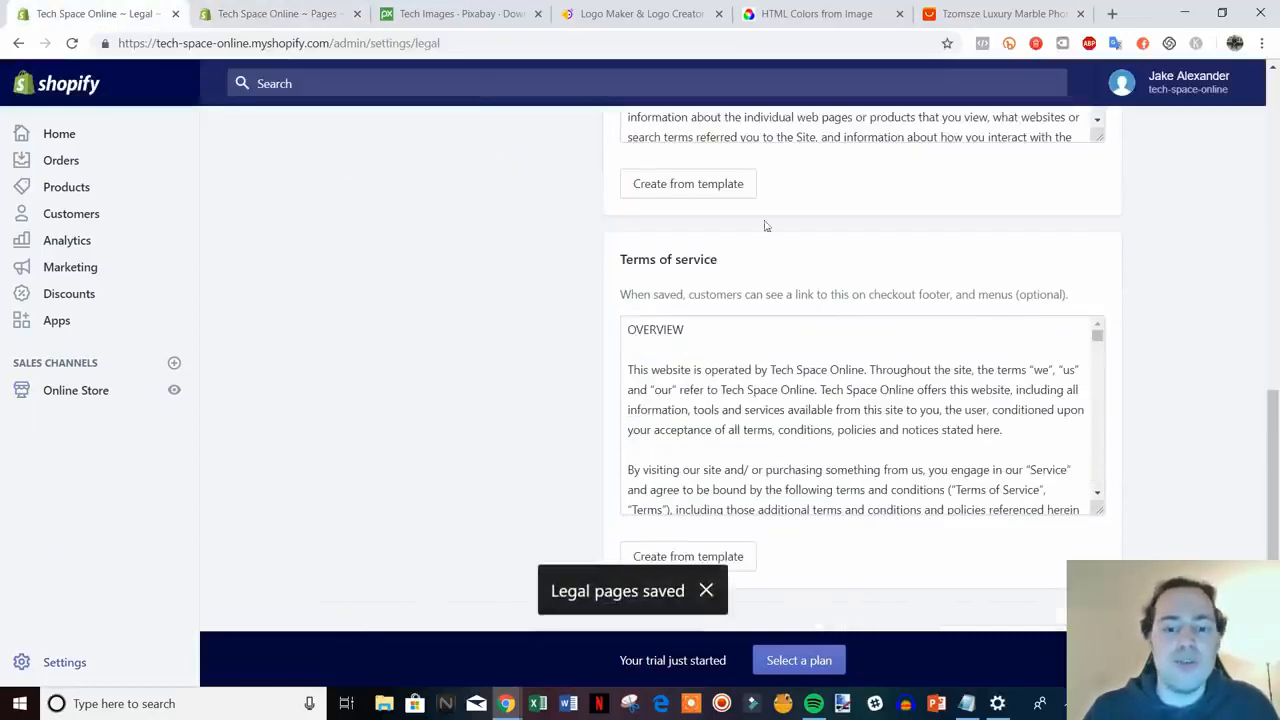
{"action": "left_click", "coordinate": [235, 14]}
{"action": "left_click", "coordinate": [176, 14]}
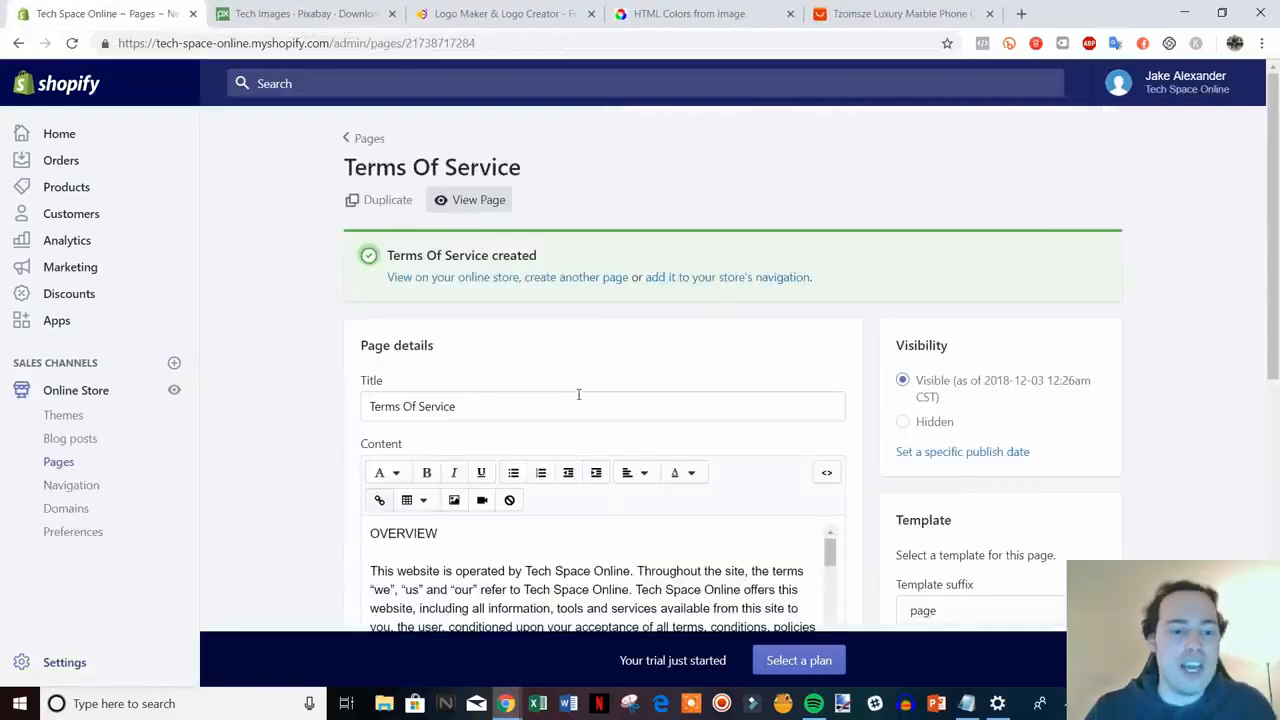
- Create a 'Contact Us' page with template suffix page.contact and save it
{"action": "left_click", "coordinate": [580, 277]}
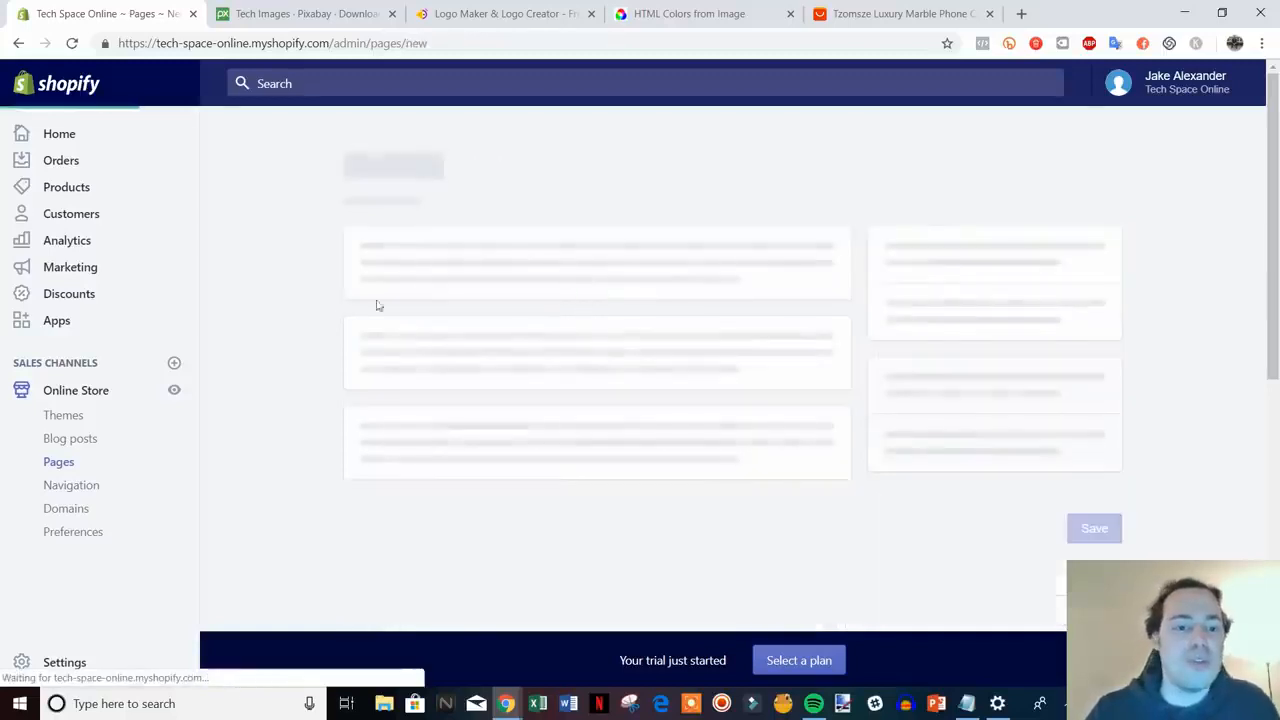
{"action": "left_click", "coordinate": [518, 297]}
{"action": "type", "text": "Contact Us"}
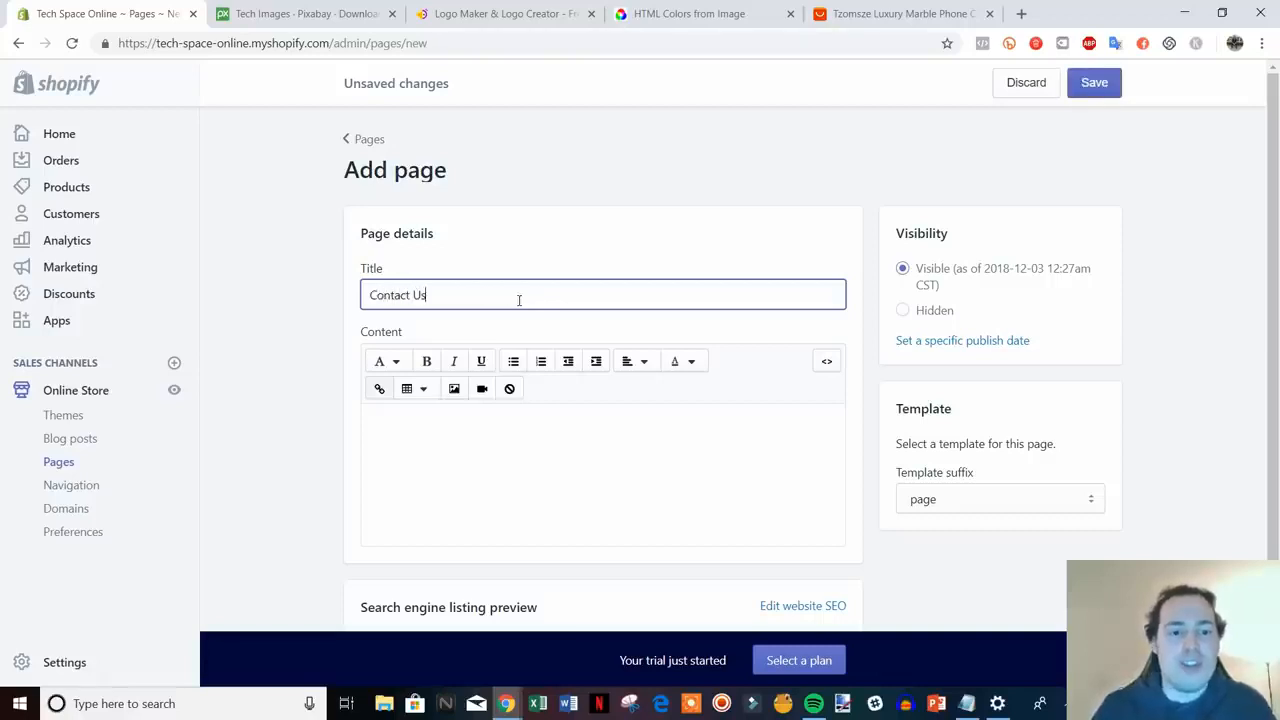
{"action": "left_click", "coordinate": [1180, 408]}
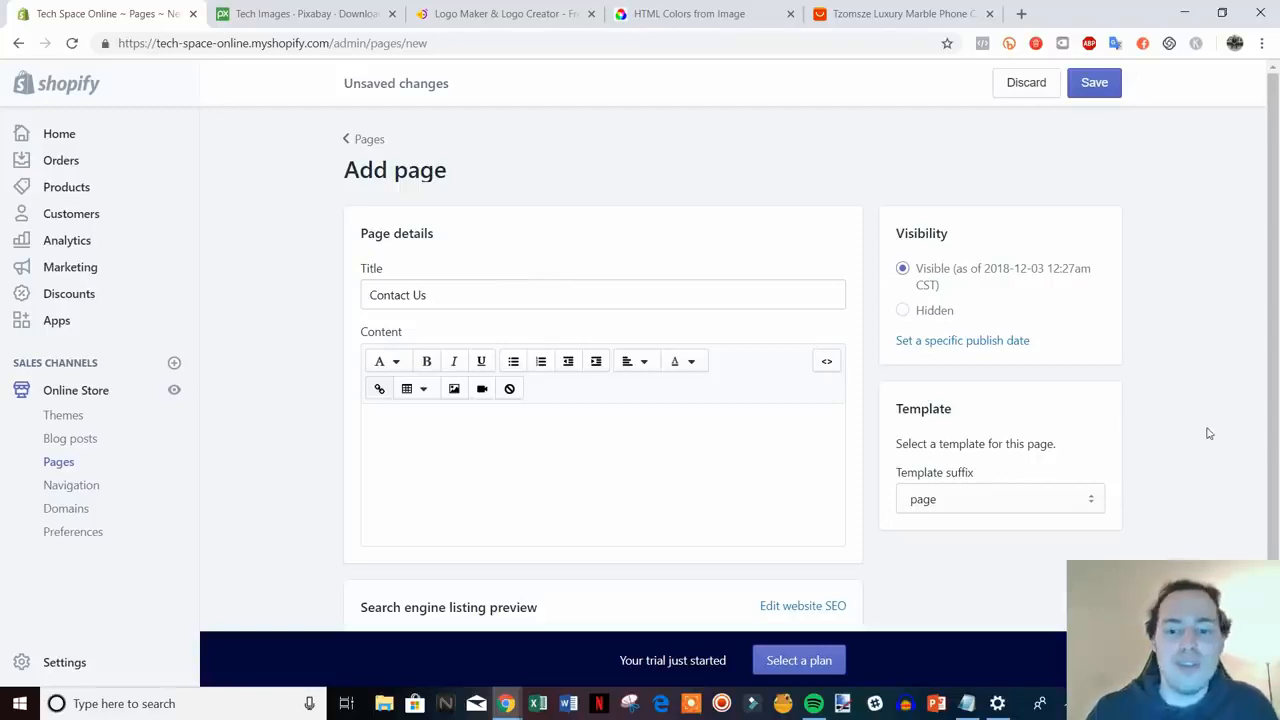
{"action": "left_click", "coordinate": [1097, 499]}
{"action": "left_click", "coordinate": [985, 541]}
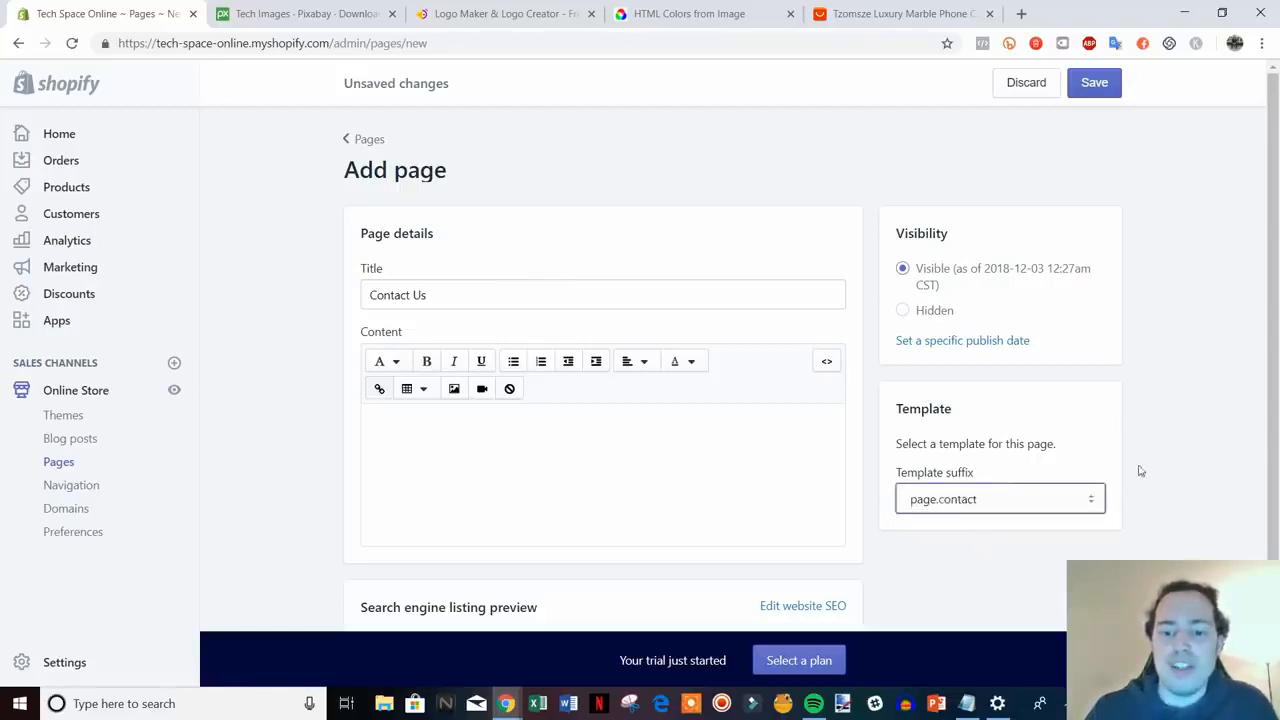
{"action": "left_click", "coordinate": [1096, 86]}
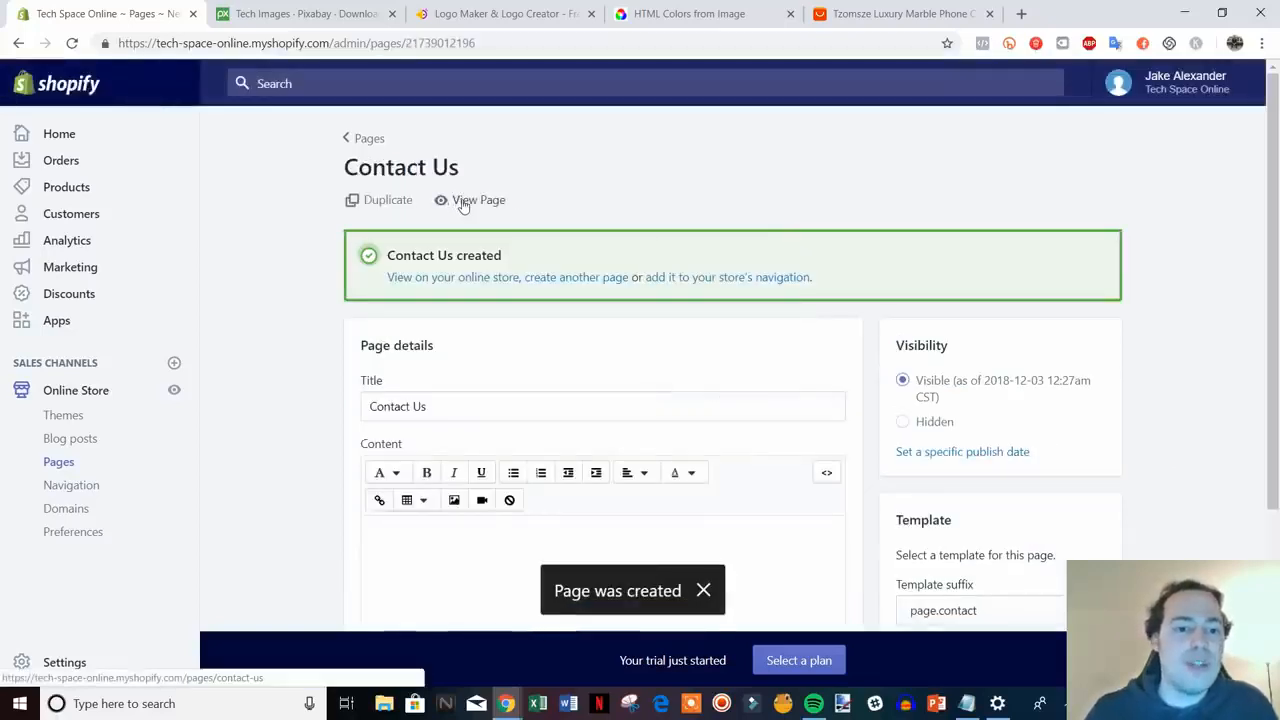
- Check the storefront Contact Us page's Name, Email, Phone Number and Message form, then close it
{"action": "left_click", "coordinate": [463, 204]}
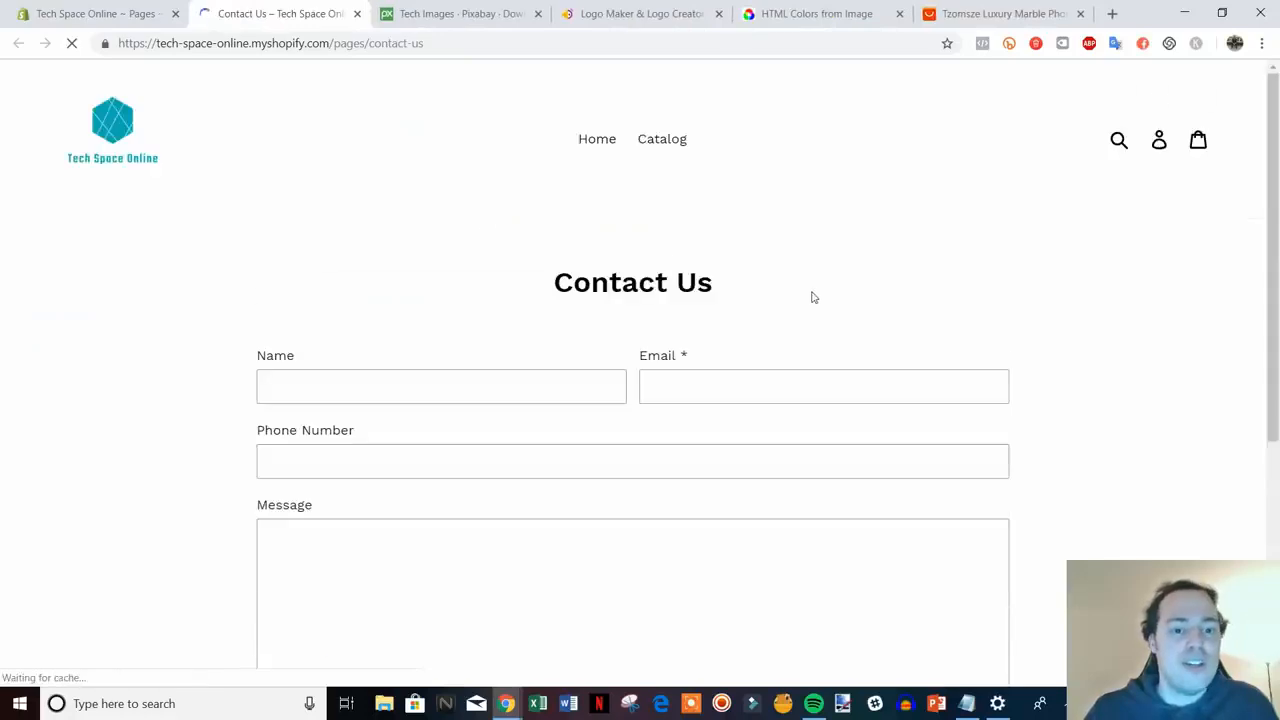
{"action": "scroll", "coordinate": [1129, 326], "scroll_direction": "down", "scroll_amount": 1}
{"action": "scroll", "coordinate": [617, 506], "scroll_direction": "down", "scroll_amount": 2}
{"action": "scroll", "coordinate": [617, 503], "scroll_direction": "up", "scroll_amount": 1}
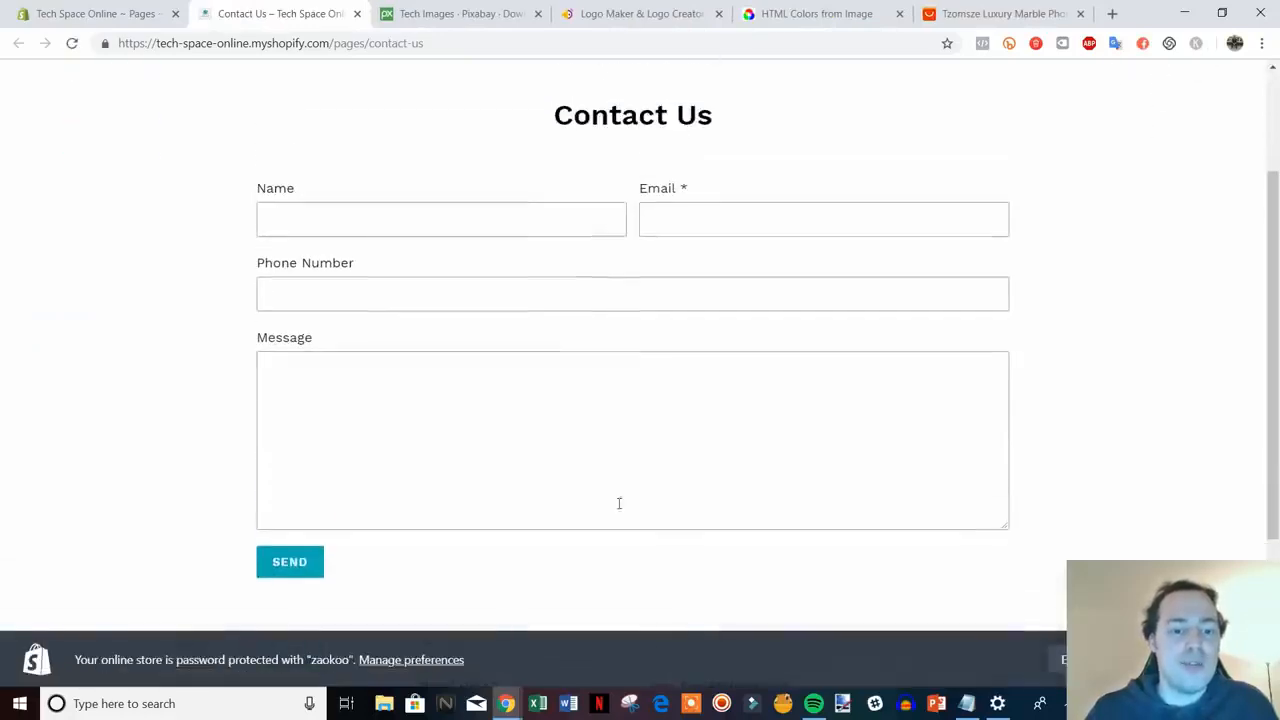
{"action": "scroll", "coordinate": [706, 327], "scroll_direction": "up", "scroll_amount": 1}
{"action": "scroll", "coordinate": [697, 303], "scroll_direction": "down", "scroll_amount": 1}
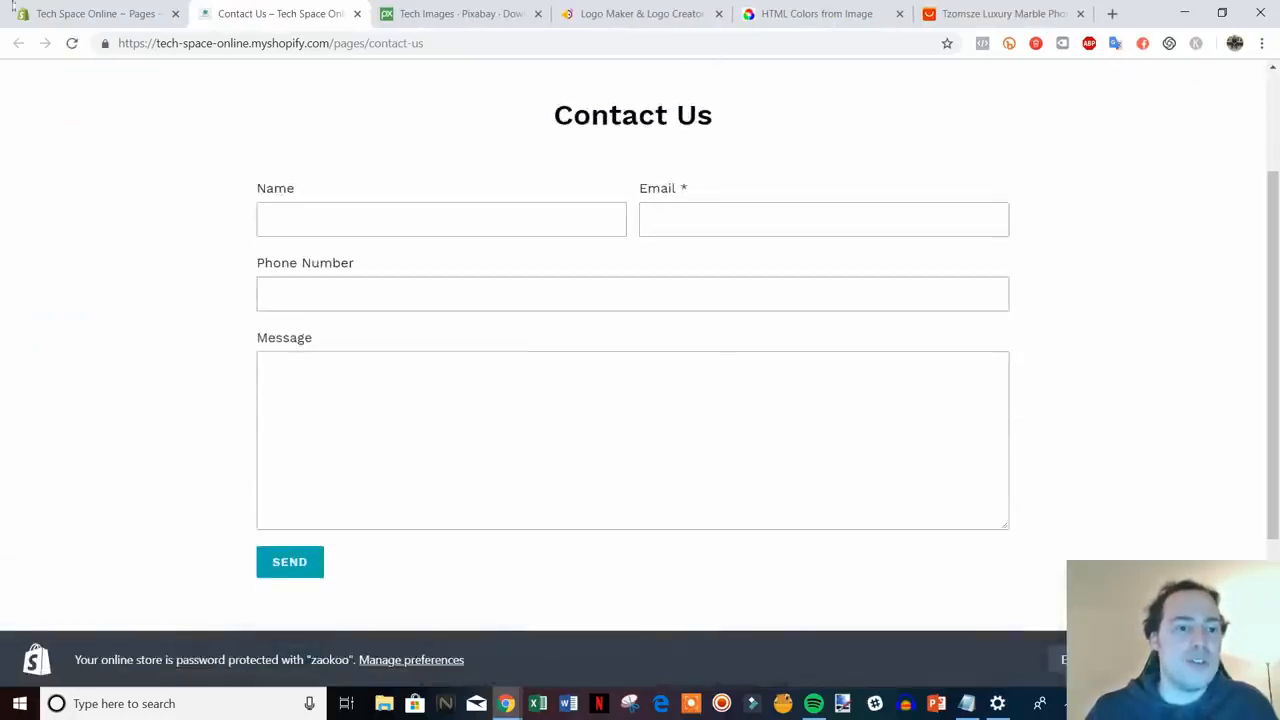
{"action": "key", "text": "ctrl+shift+Tab"}
{"action": "scroll", "coordinate": [1004, 590], "scroll_direction": "down", "scroll_amount": 1}
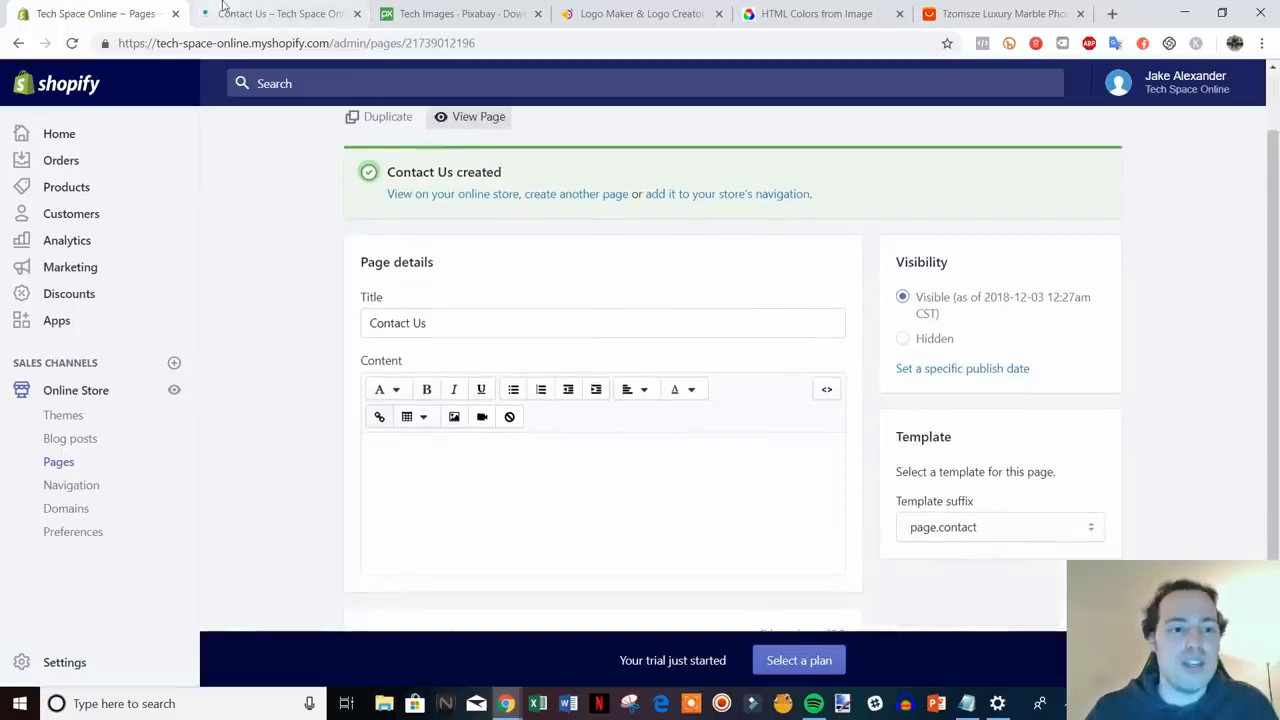
{"action": "left_click", "coordinate": [275, 13]}
{"action": "scroll", "coordinate": [766, 391], "scroll_direction": "up", "scroll_amount": 1}
{"action": "scroll", "coordinate": [811, 266], "scroll_direction": "down", "scroll_amount": 1}
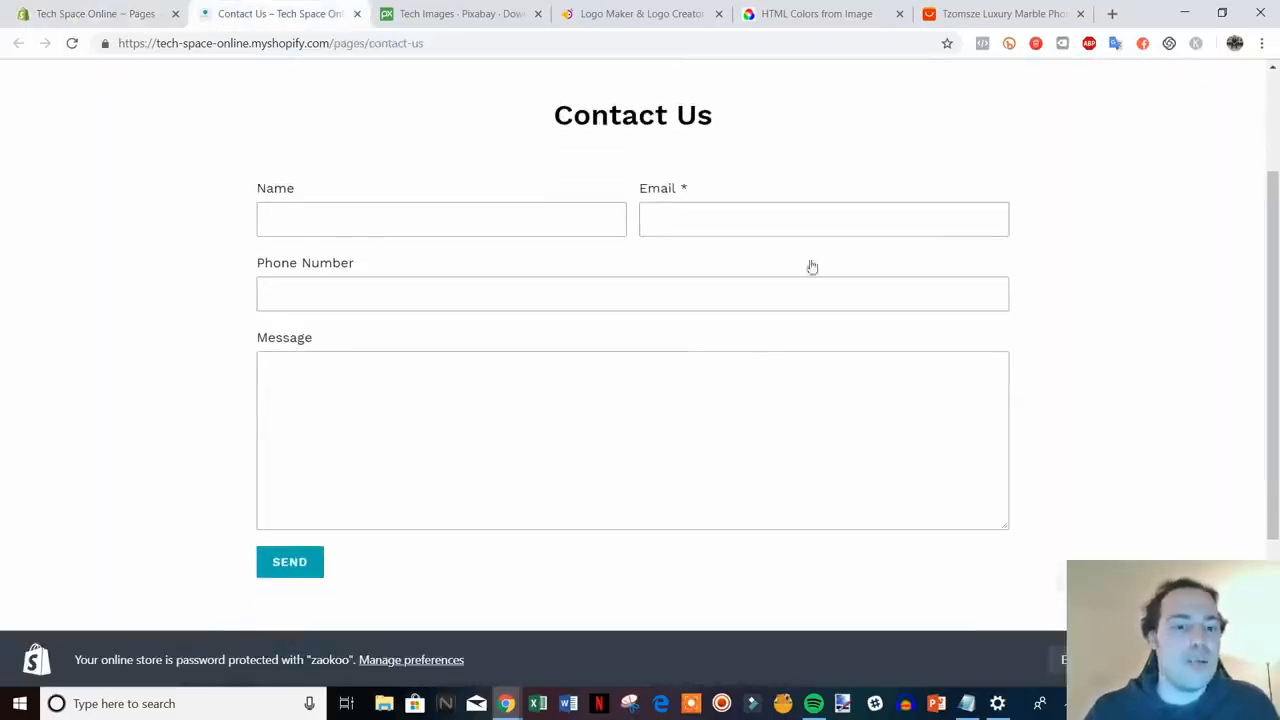
{"action": "scroll", "coordinate": [780, 374], "scroll_direction": "up", "scroll_amount": 1}
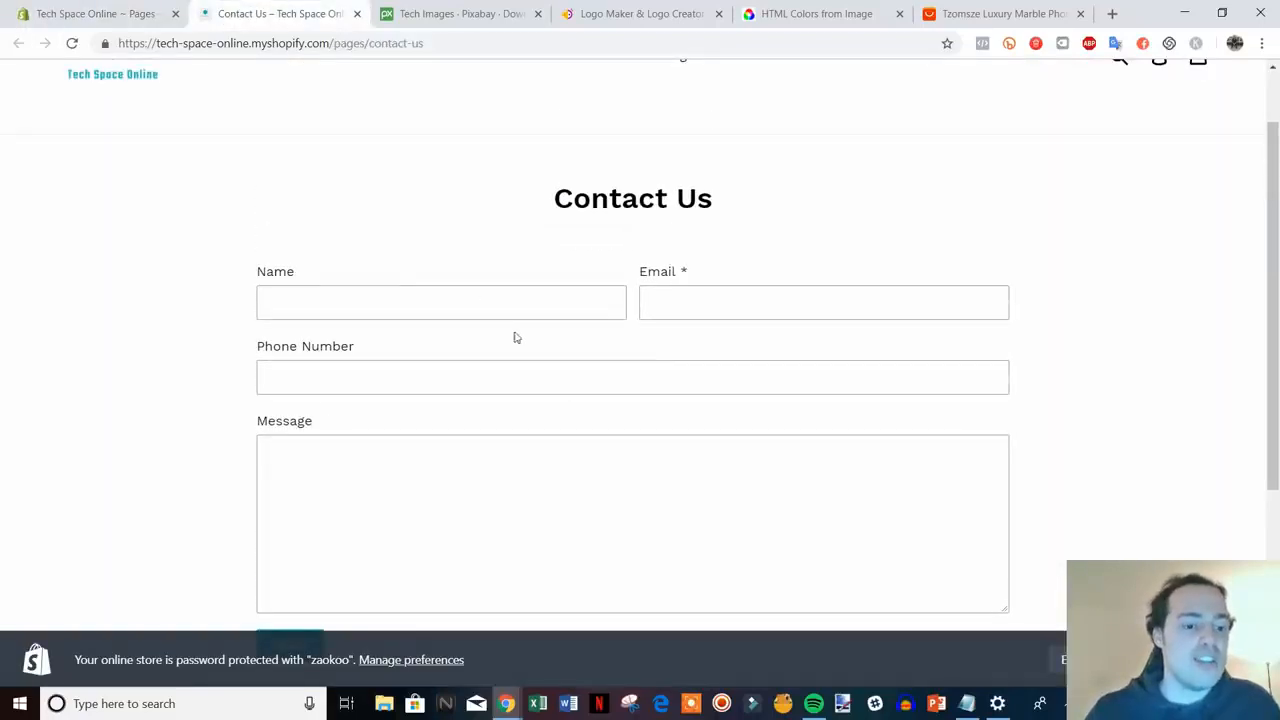
{"action": "scroll", "coordinate": [359, 491], "scroll_direction": "down", "scroll_amount": 1}
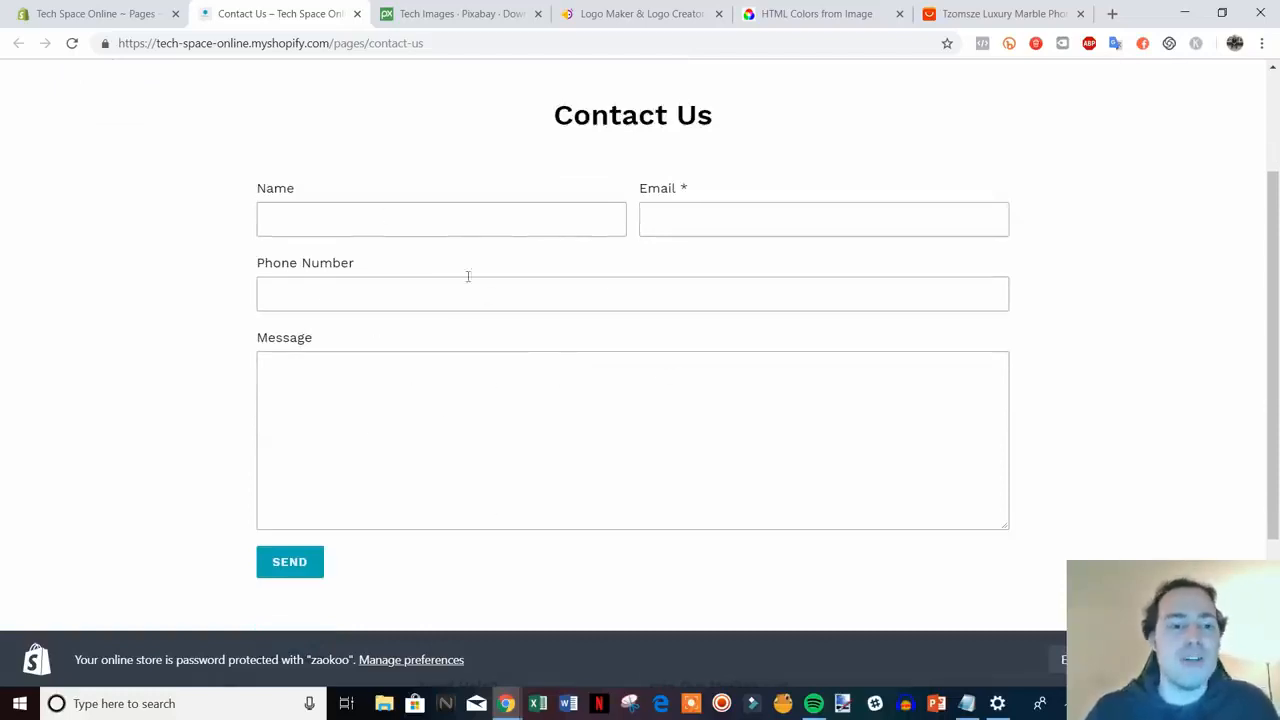
{"action": "left_click", "coordinate": [358, 14]}
{"action": "scroll", "coordinate": [792, 446], "scroll_direction": "up", "scroll_amount": 1}
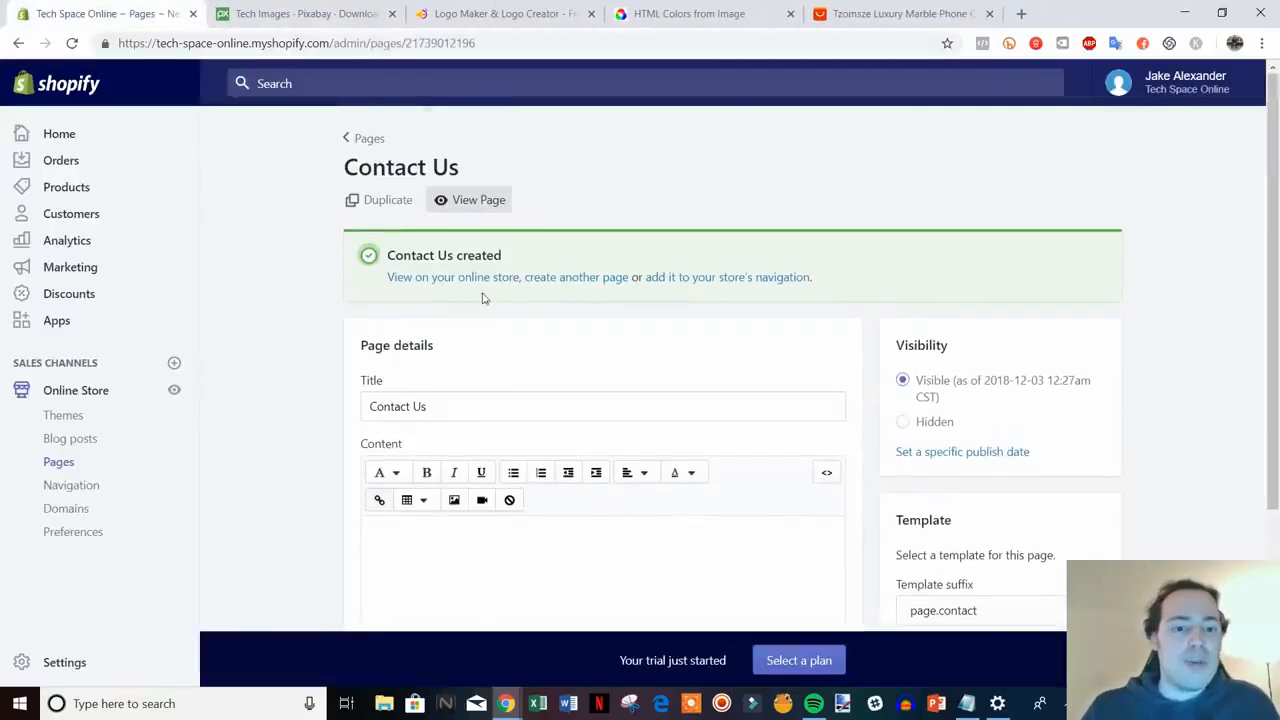
- Save a new 'About Us' page with placeholder text asking who you are and why you started the company
{"action": "left_click", "coordinate": [590, 278]}
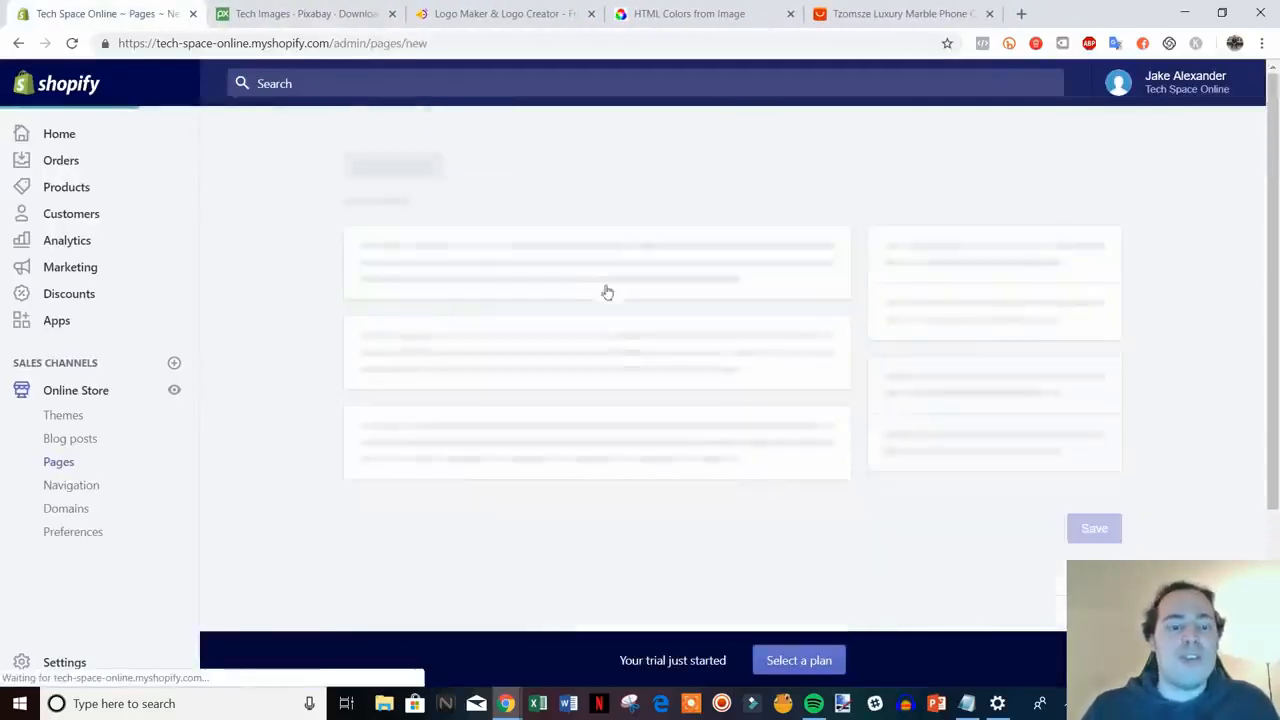
{"action": "type", "text": "About Us"}
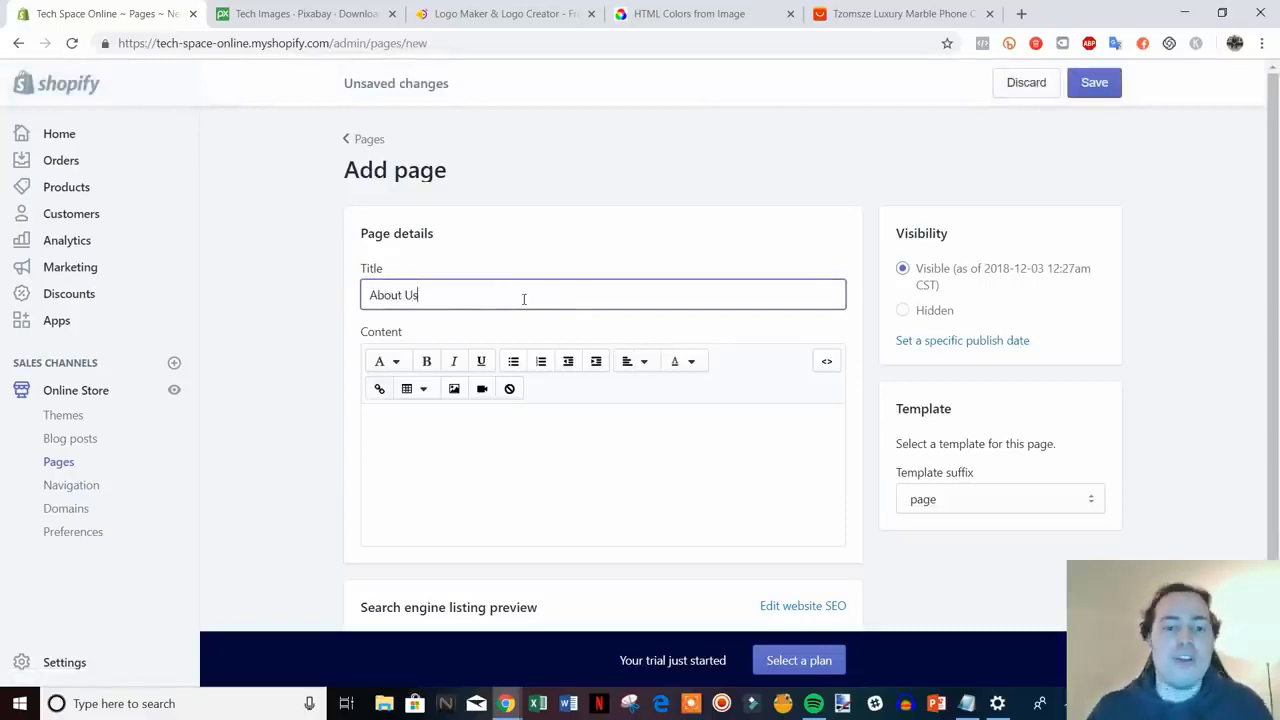
{"action": "left_click", "coordinate": [521, 416]}
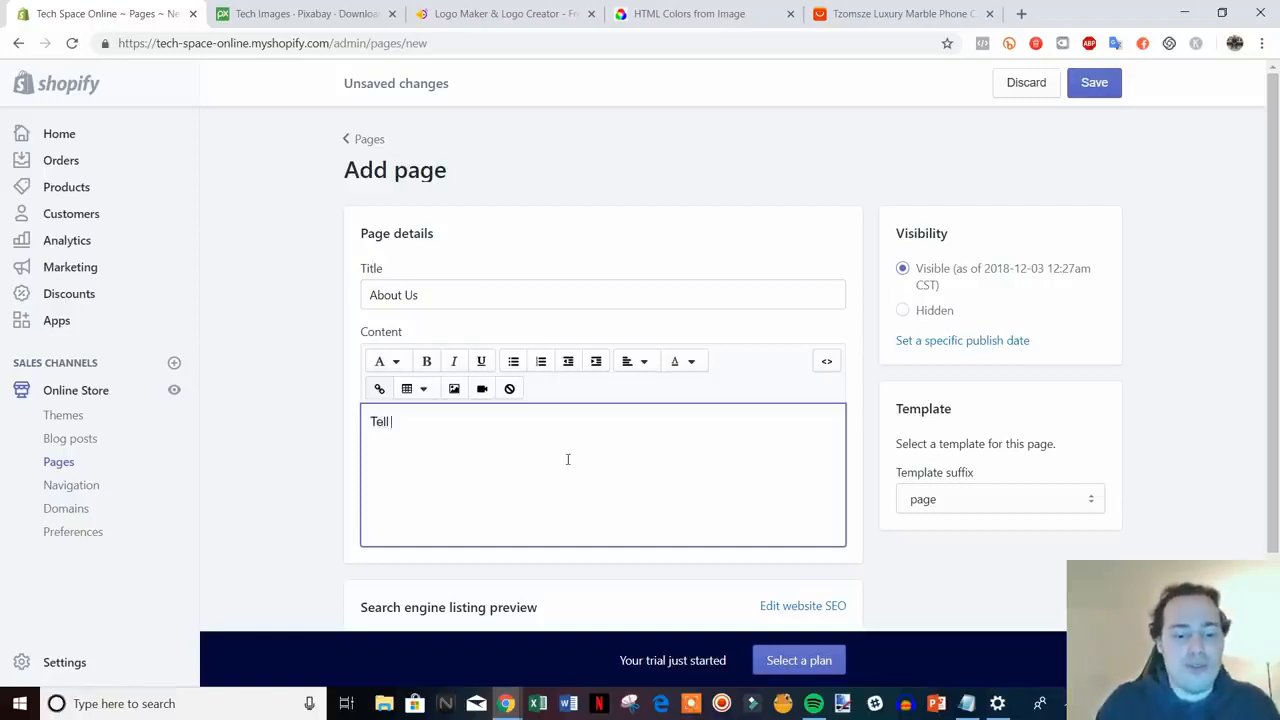
{"action": "type", "text": "rand's"}
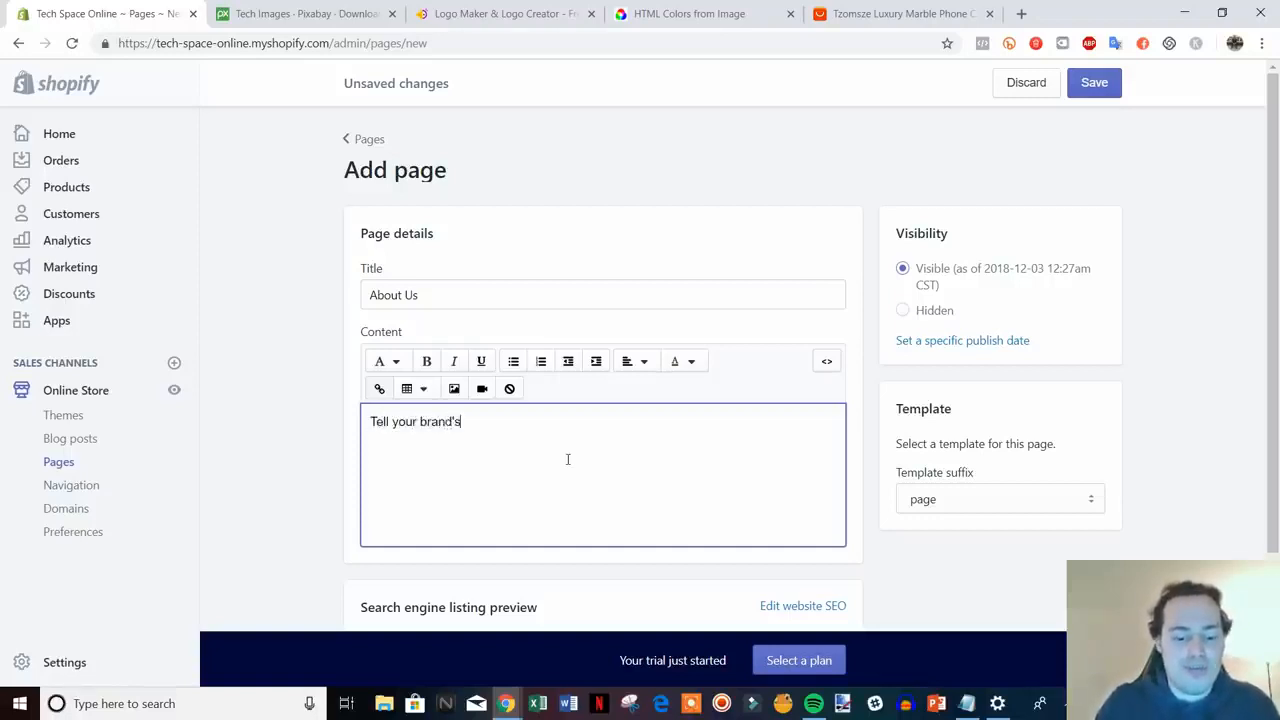
{"action": "type", "text": " story. Who are you"}
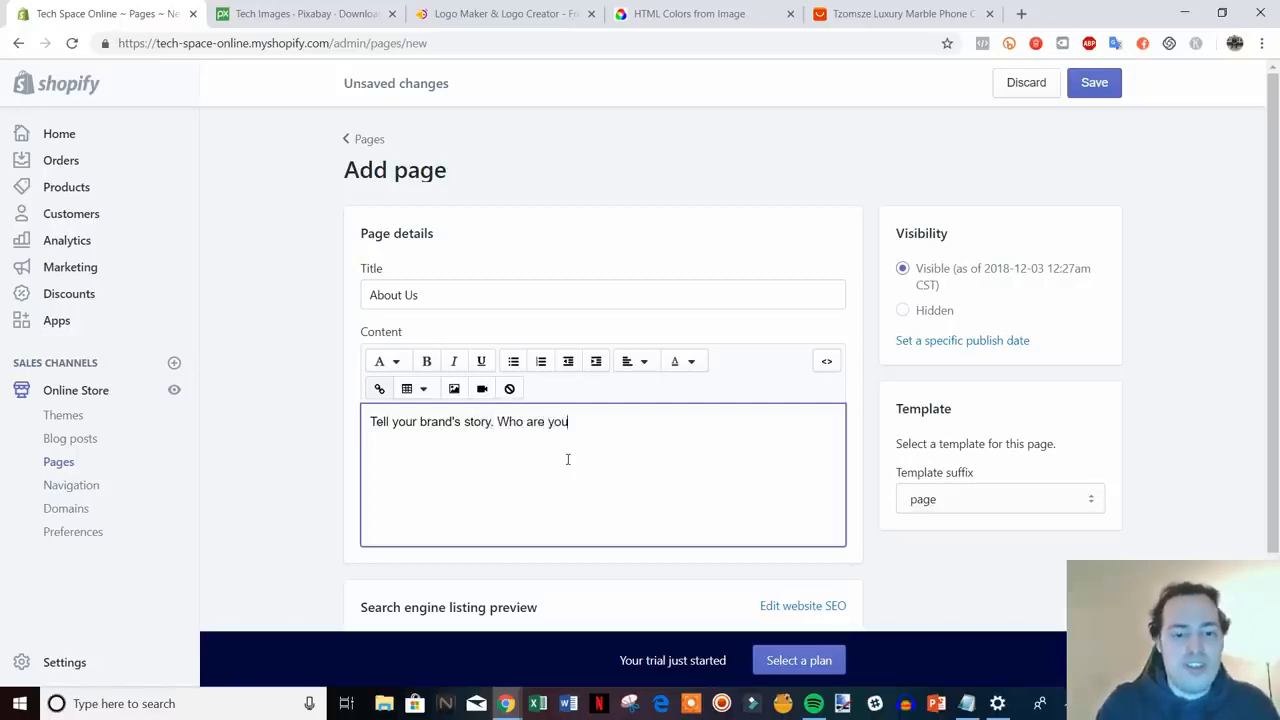
{"action": "type", "text": "? "}
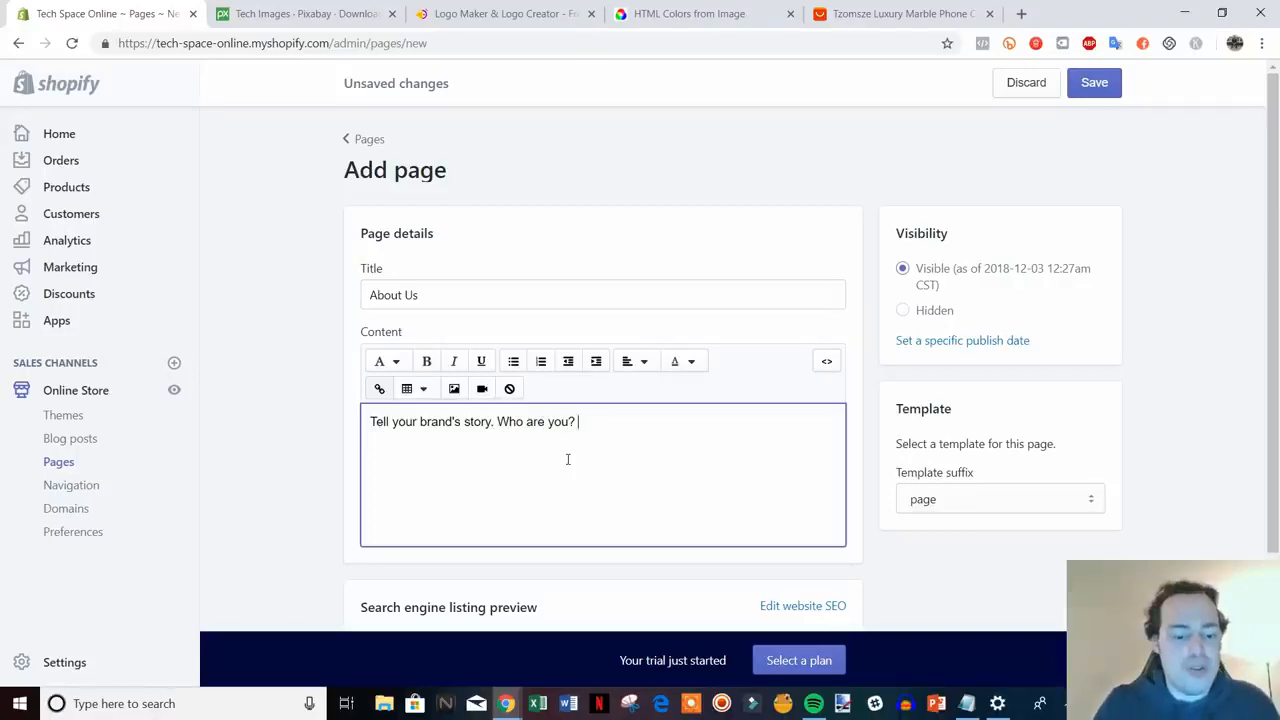
{"action": "type", "text": "Why did you"}
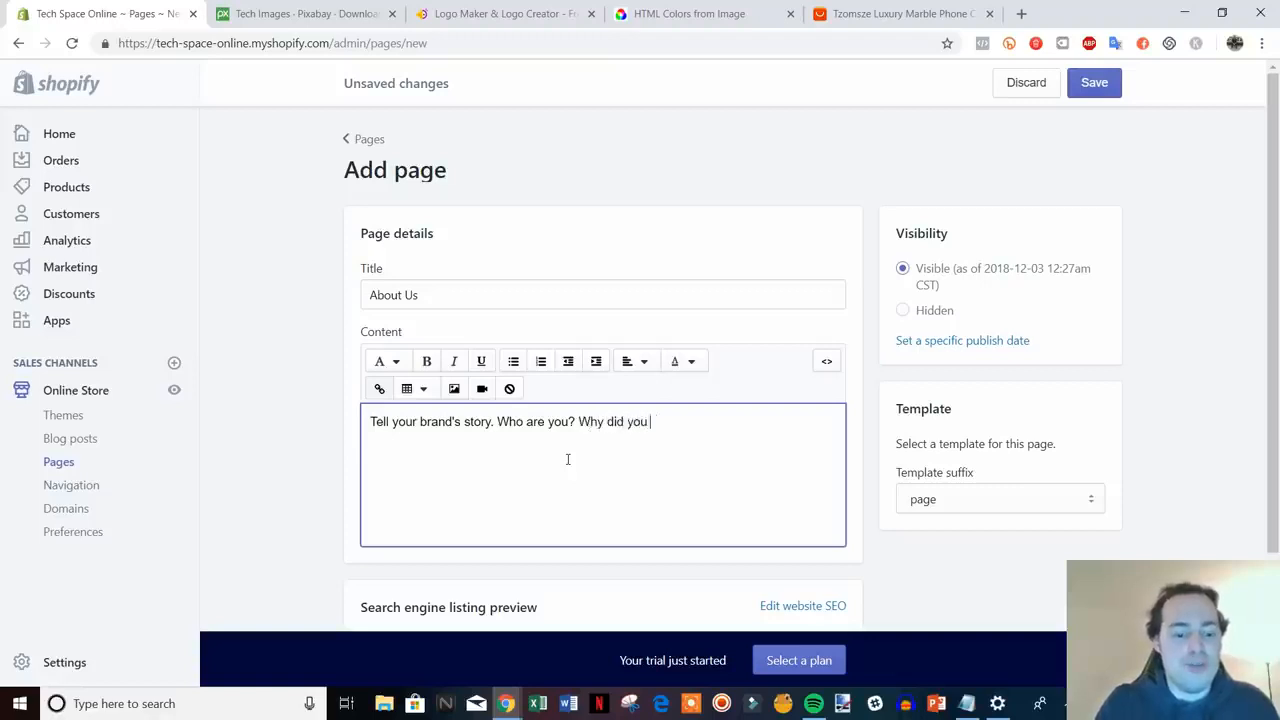
{"action": "type", "text": " start the company? Etc."}
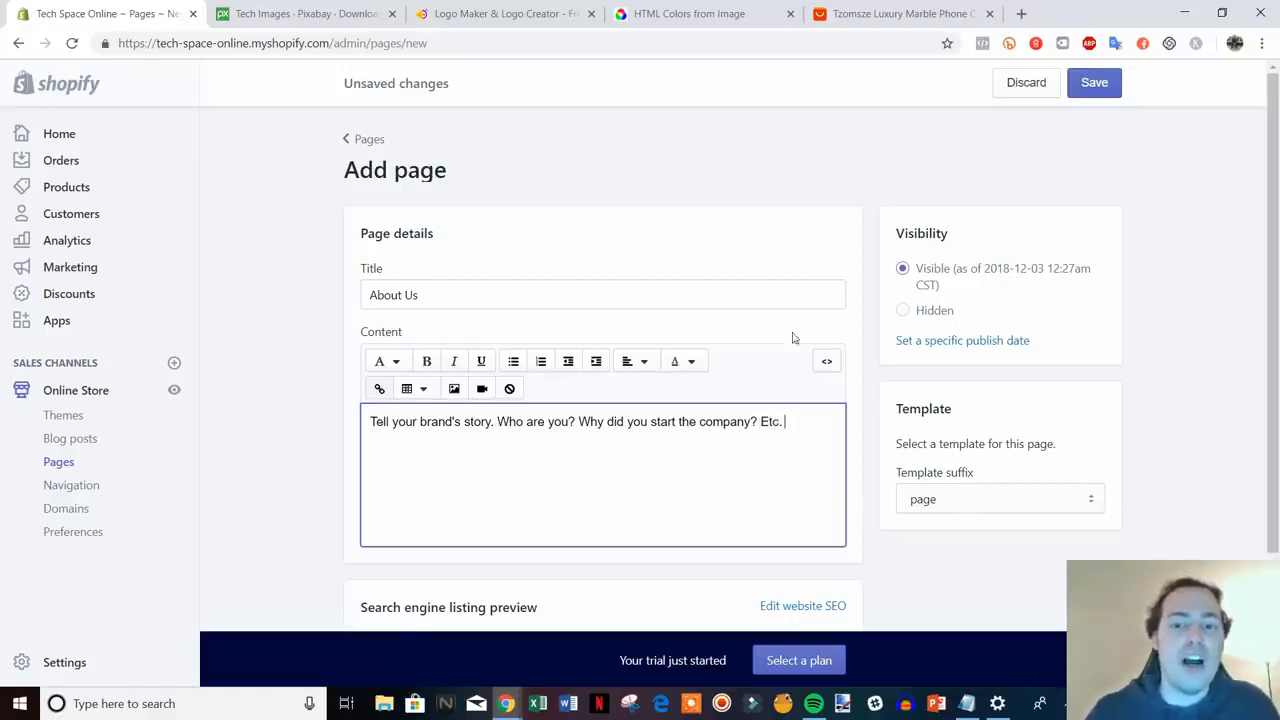
{"action": "scroll", "coordinate": [1008, 381], "scroll_direction": "down", "scroll_amount": 3}
{"action": "scroll", "coordinate": [1003, 375], "scroll_direction": "up", "scroll_amount": 3}
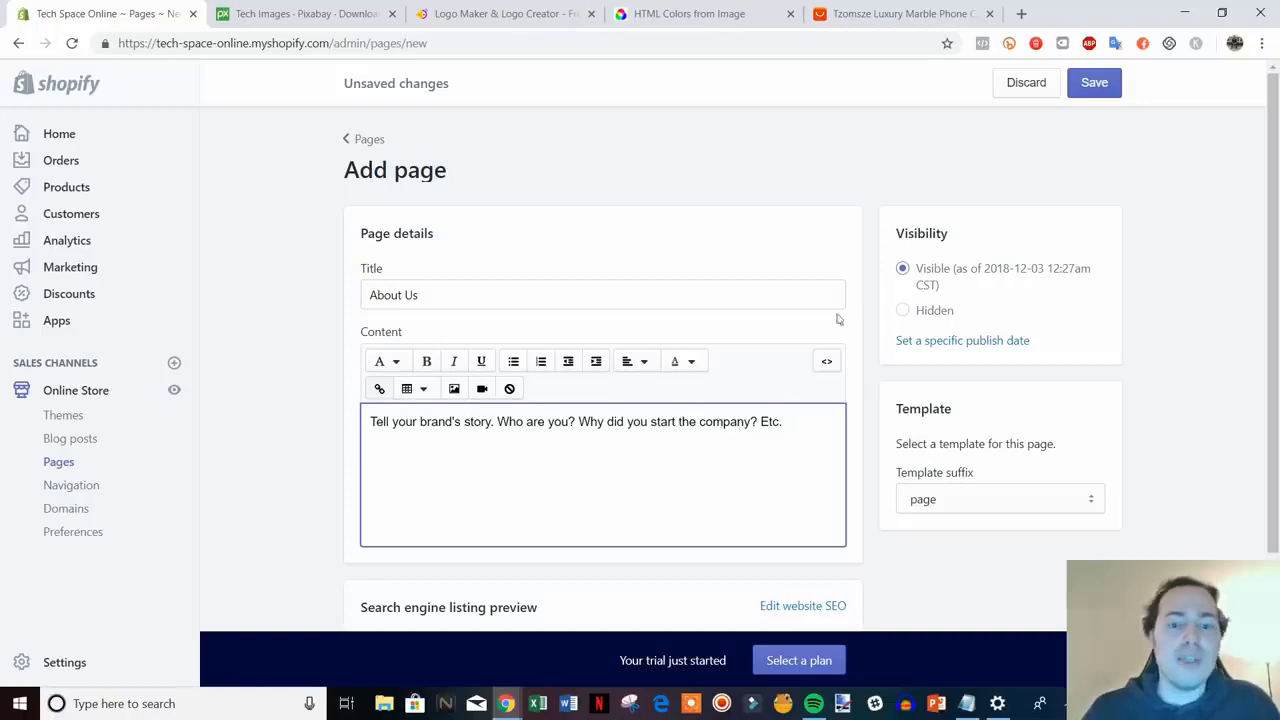
{"action": "left_click_drag", "start_coordinate": [400, 426], "coordinate": [732, 427]}
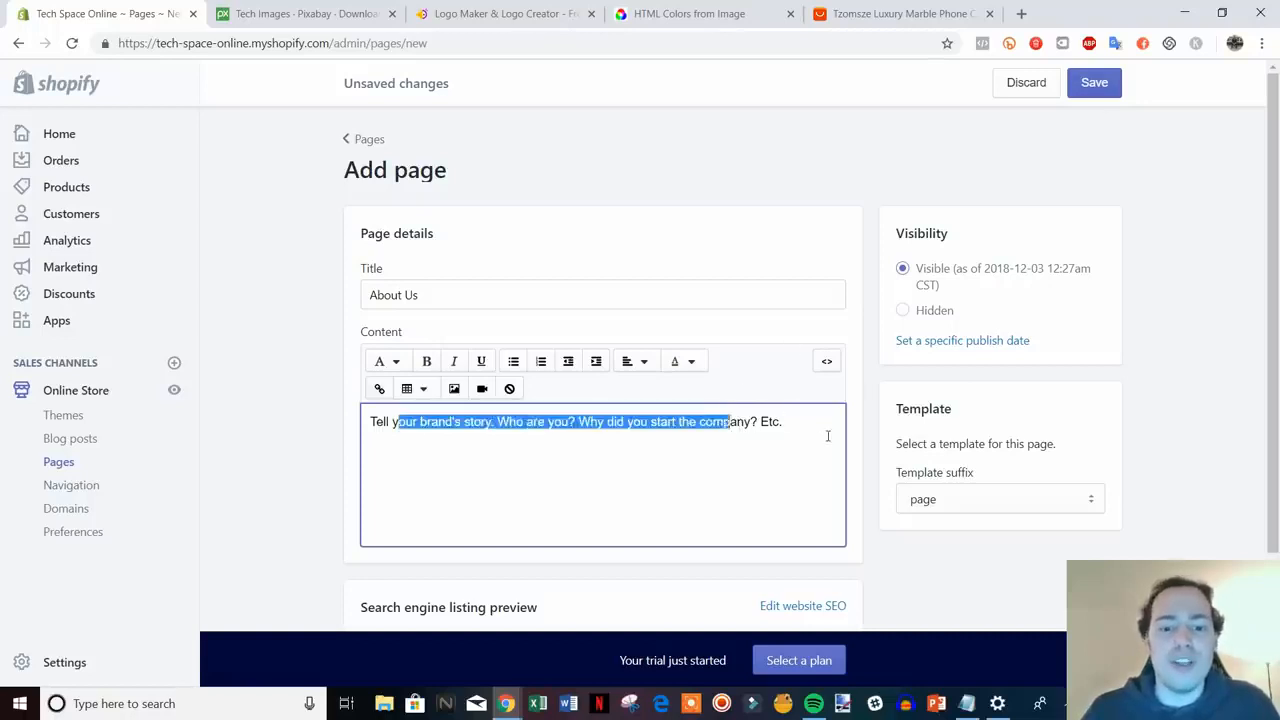
{"action": "left_click", "coordinate": [828, 435]}
{"action": "left_click", "coordinate": [1086, 84]}
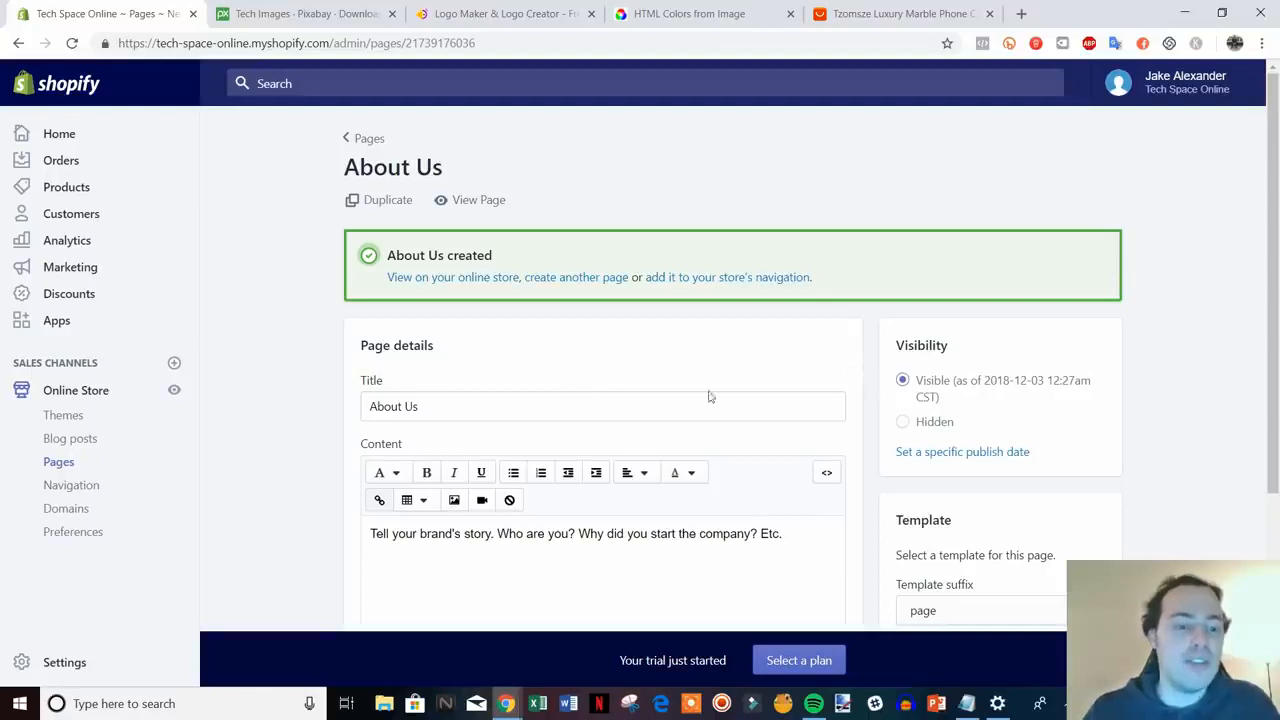
- Open the Main menu under Navigation and add a Contact Us page link
{"action": "left_click", "coordinate": [66, 490]}
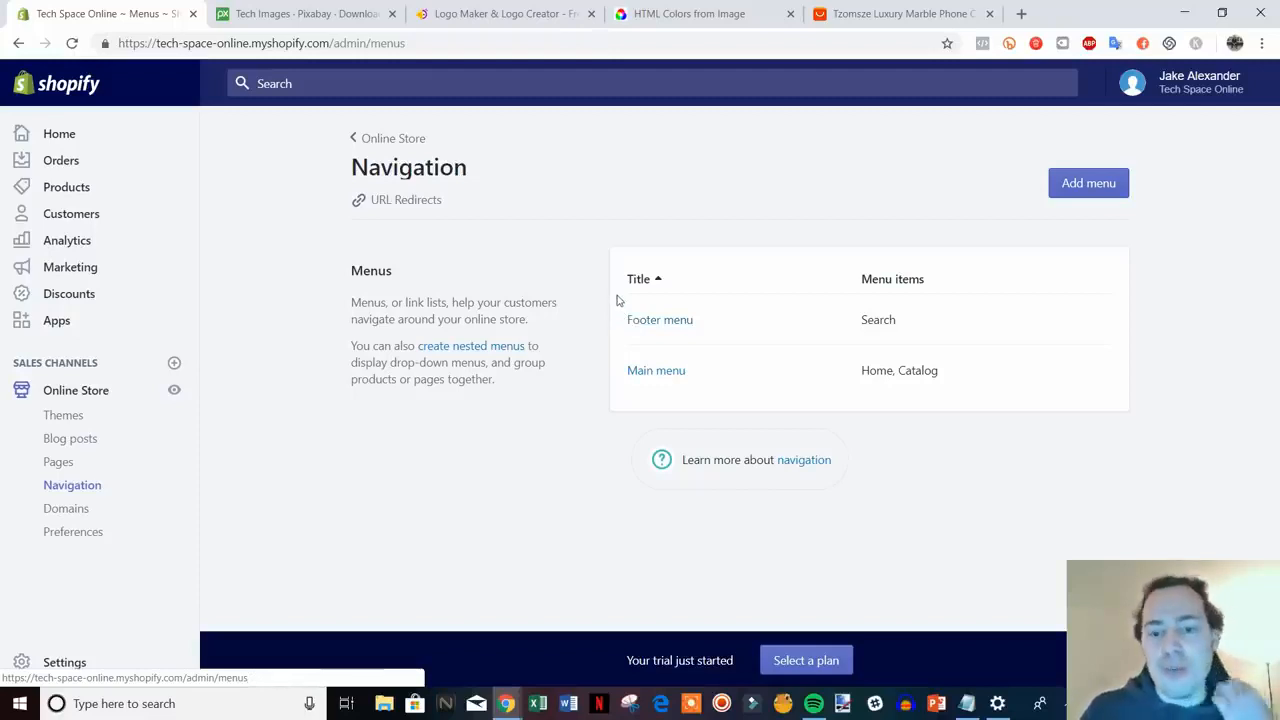
{"action": "left_click", "coordinate": [663, 372]}
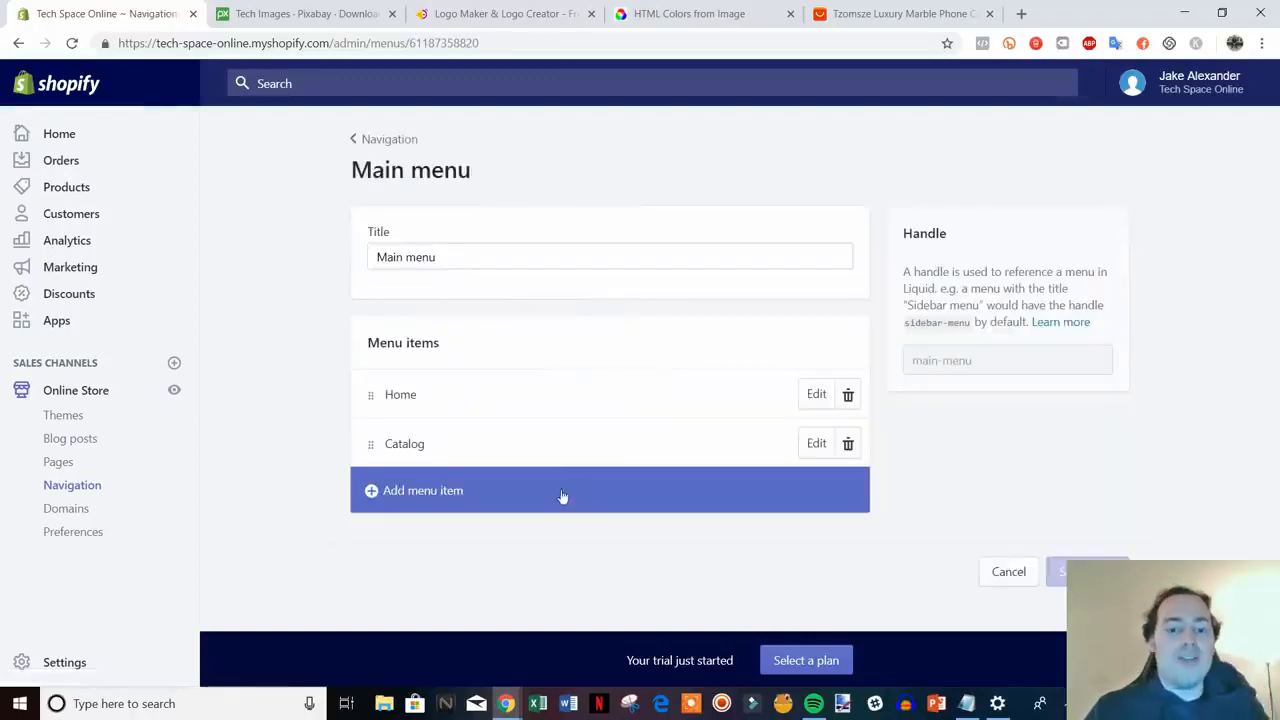
{"action": "left_click", "coordinate": [440, 500]}
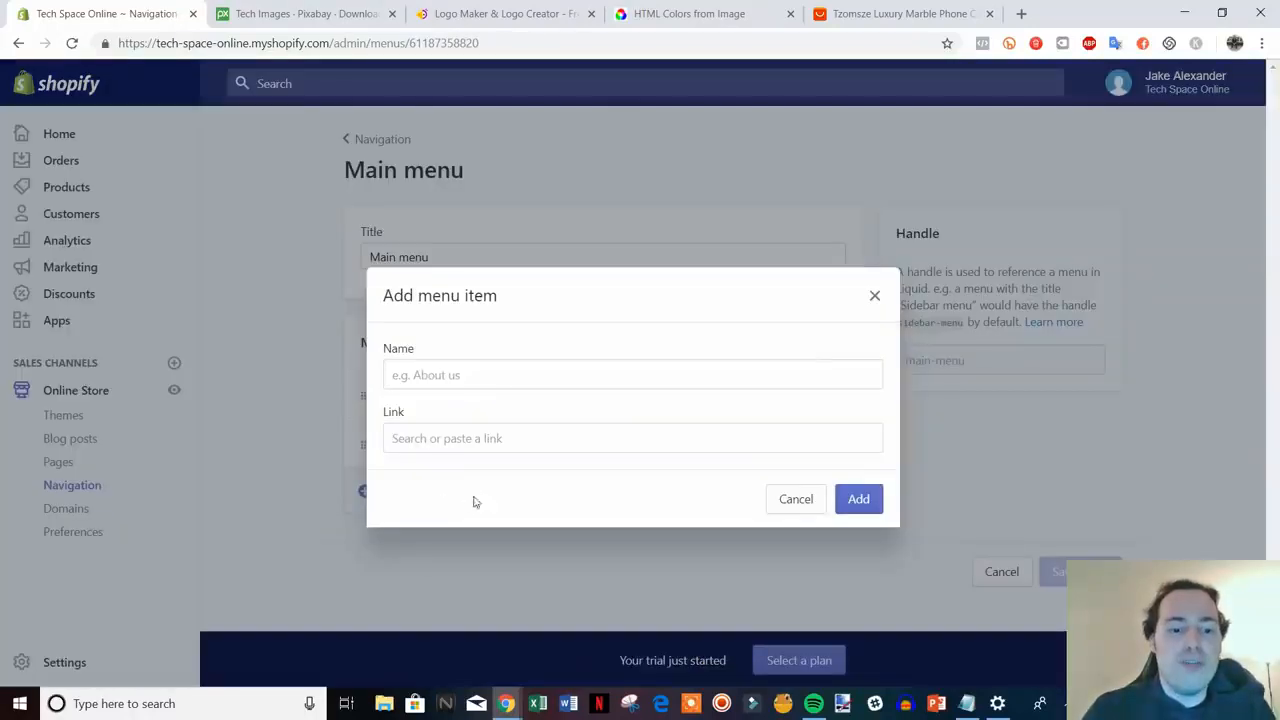
{"action": "left_click", "coordinate": [496, 441]}
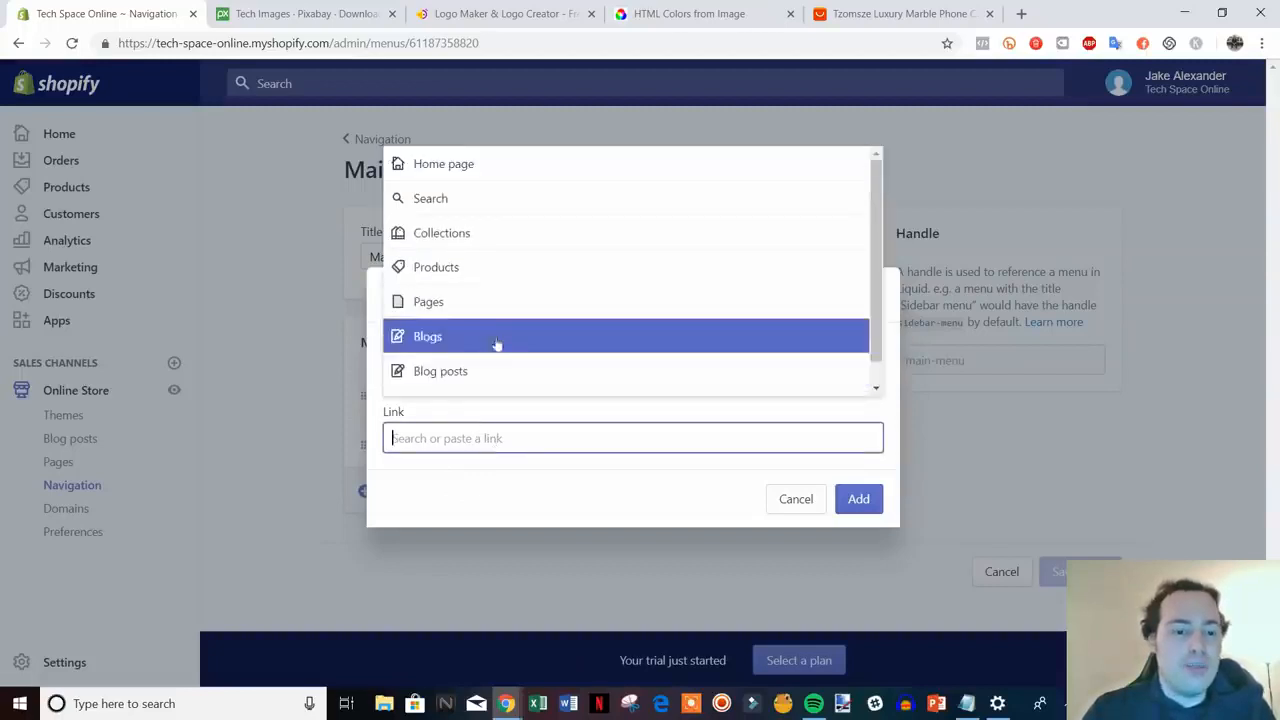
{"action": "left_click", "coordinate": [523, 304]}
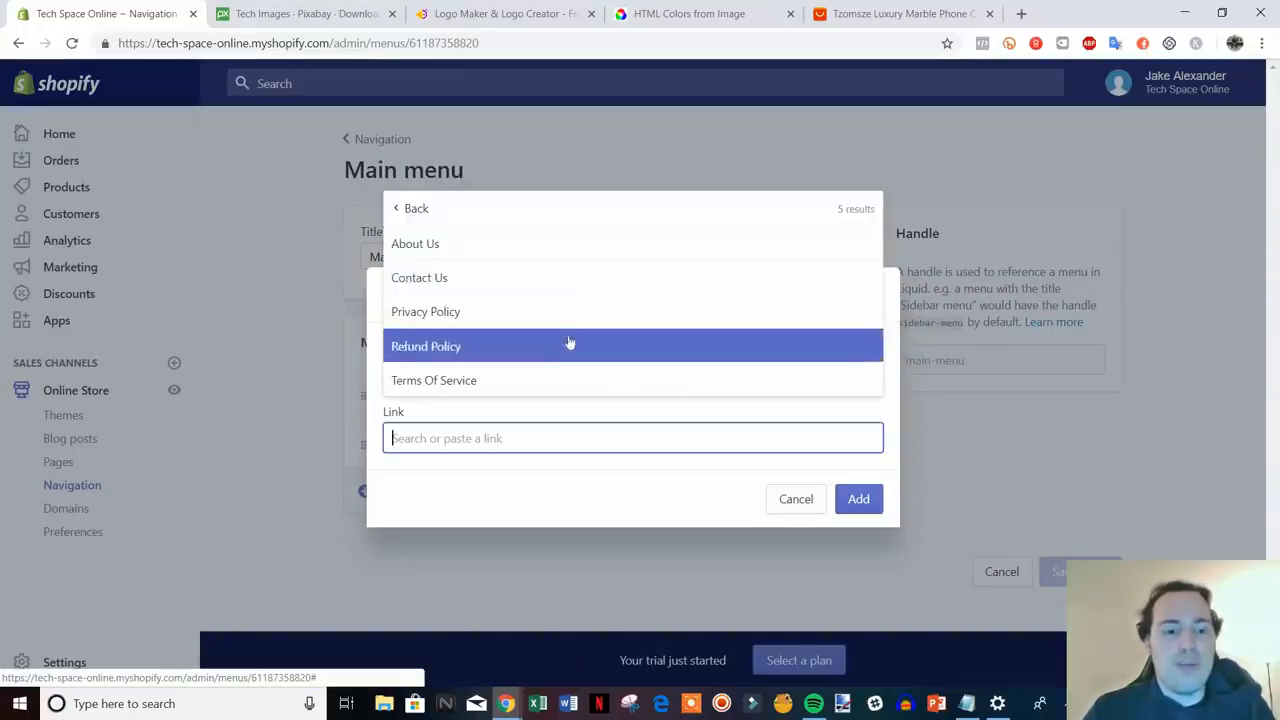
{"action": "left_click", "coordinate": [551, 282]}
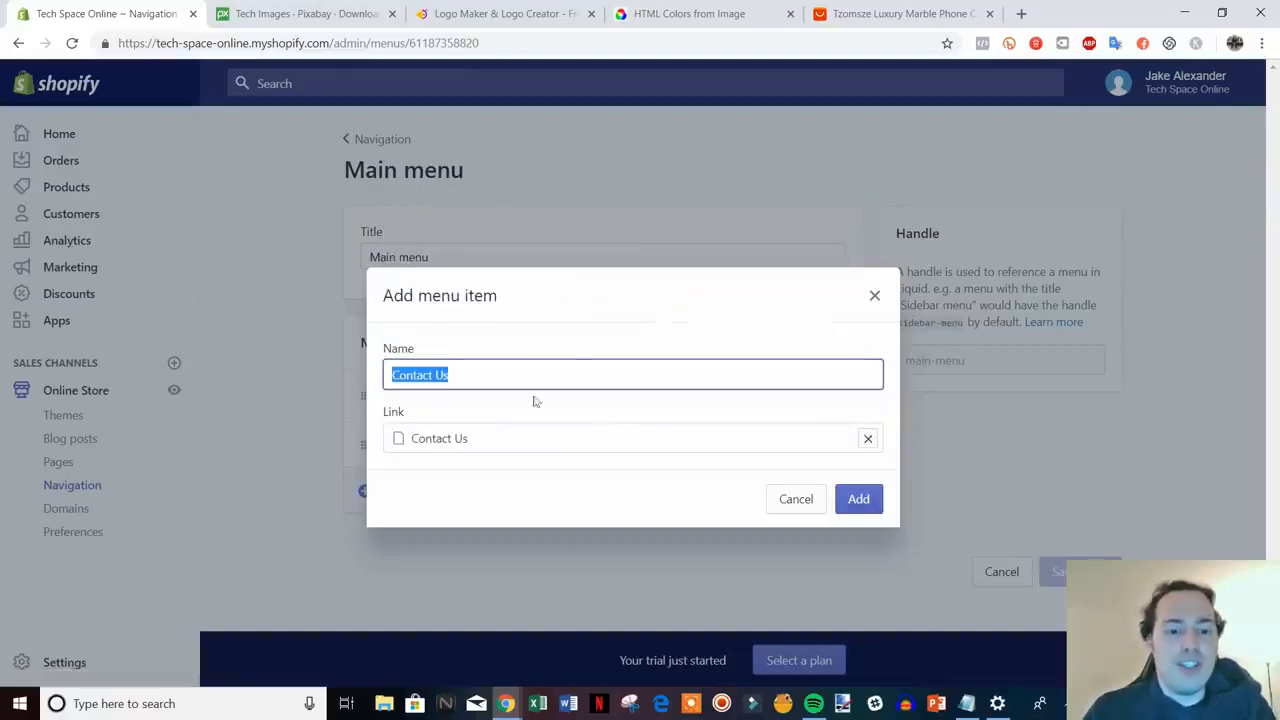
{"action": "left_click", "coordinate": [857, 498]}
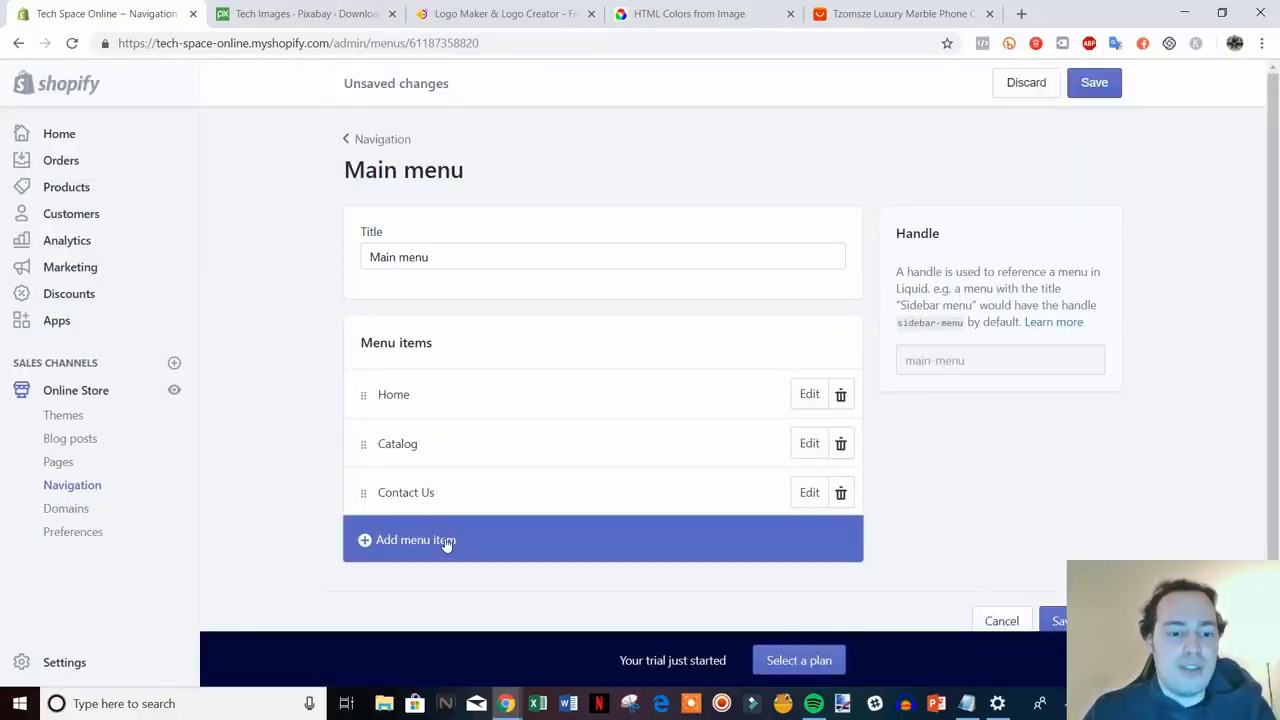
- Add an About Us page link, save the Main menu, and return to the menus list
{"action": "left_click", "coordinate": [445, 540]}
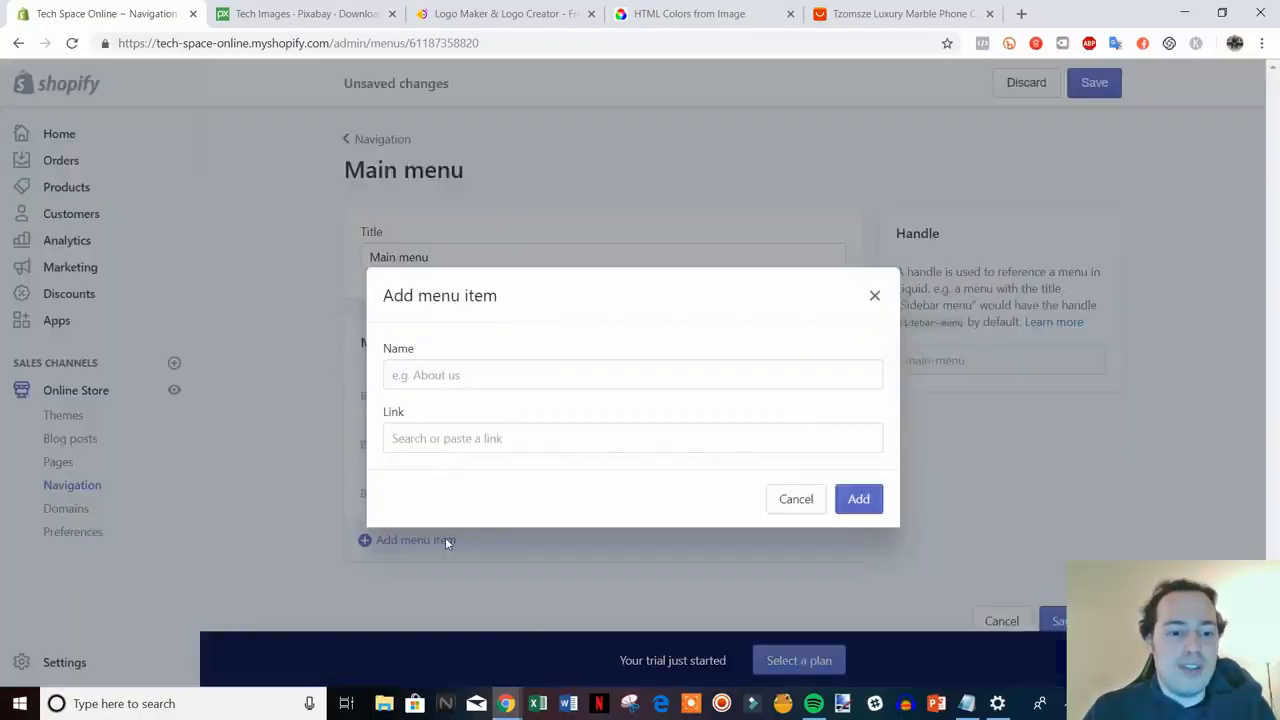
{"action": "left_click", "coordinate": [512, 432]}
{"action": "left_click", "coordinate": [514, 277]}
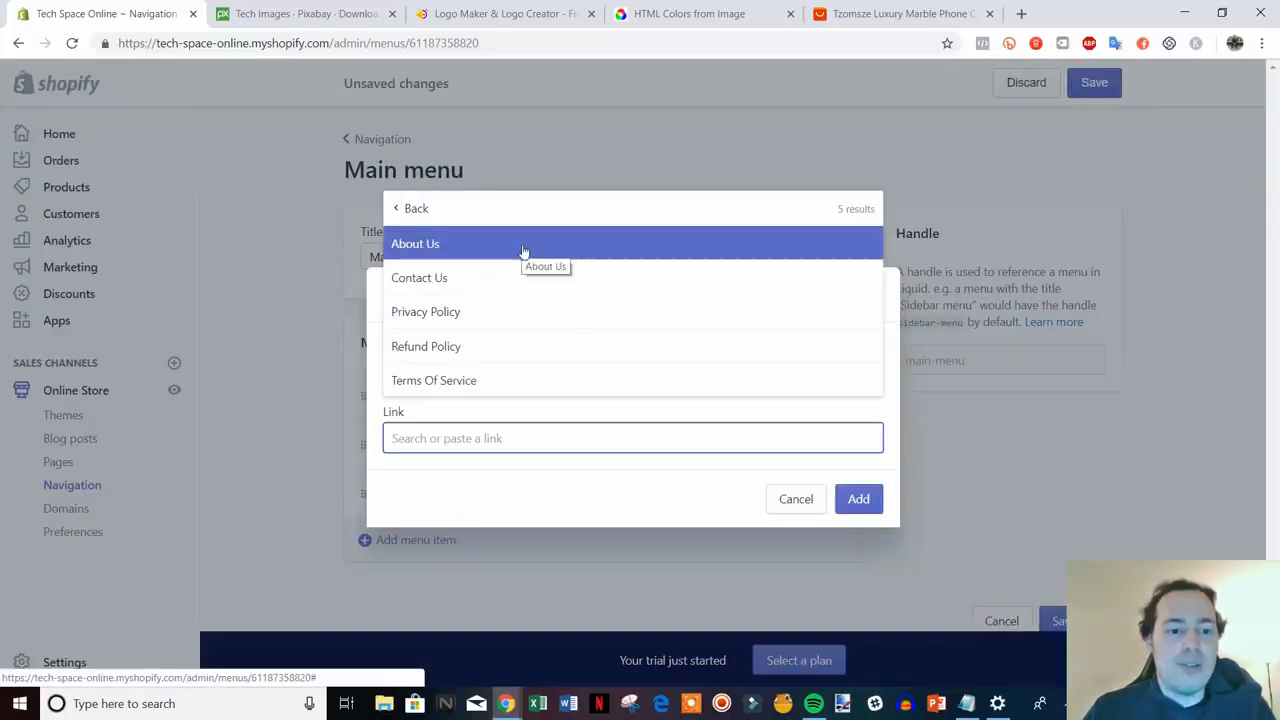
{"action": "left_click", "coordinate": [533, 253]}
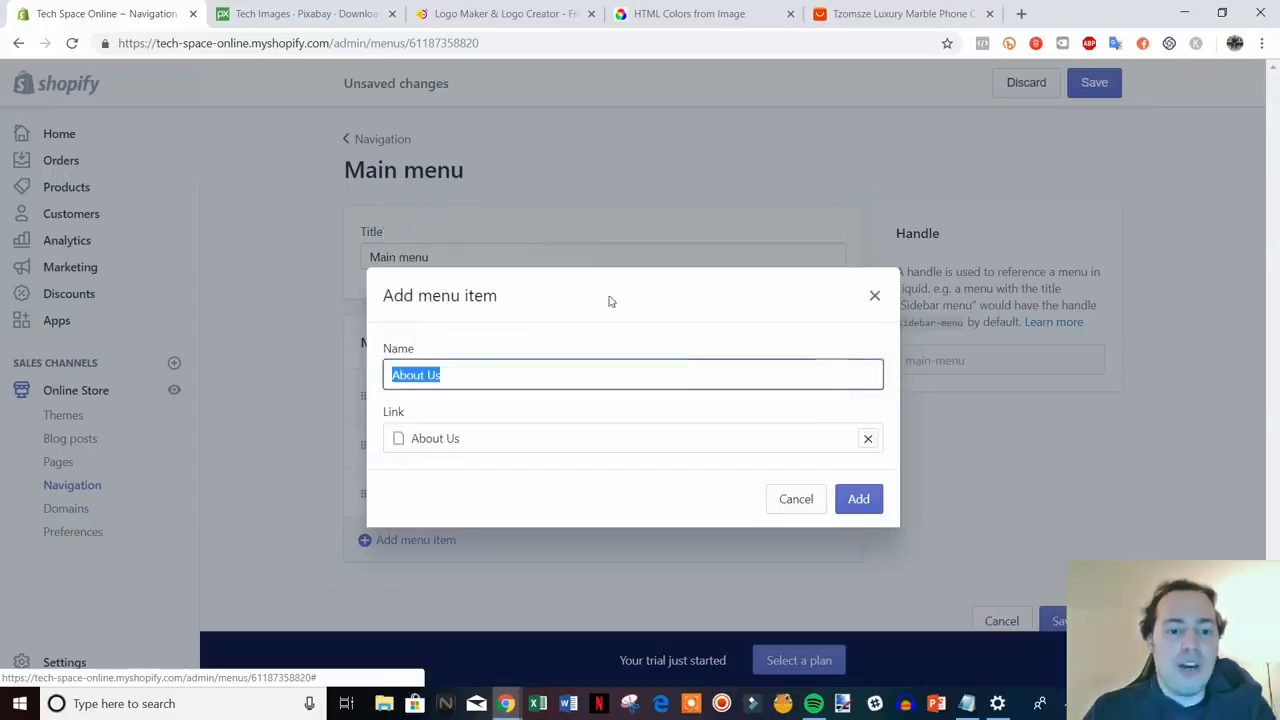
{"action": "left_click", "coordinate": [858, 498]}
{"action": "scroll", "coordinate": [1082, 507], "scroll_direction": "down", "scroll_amount": 1}
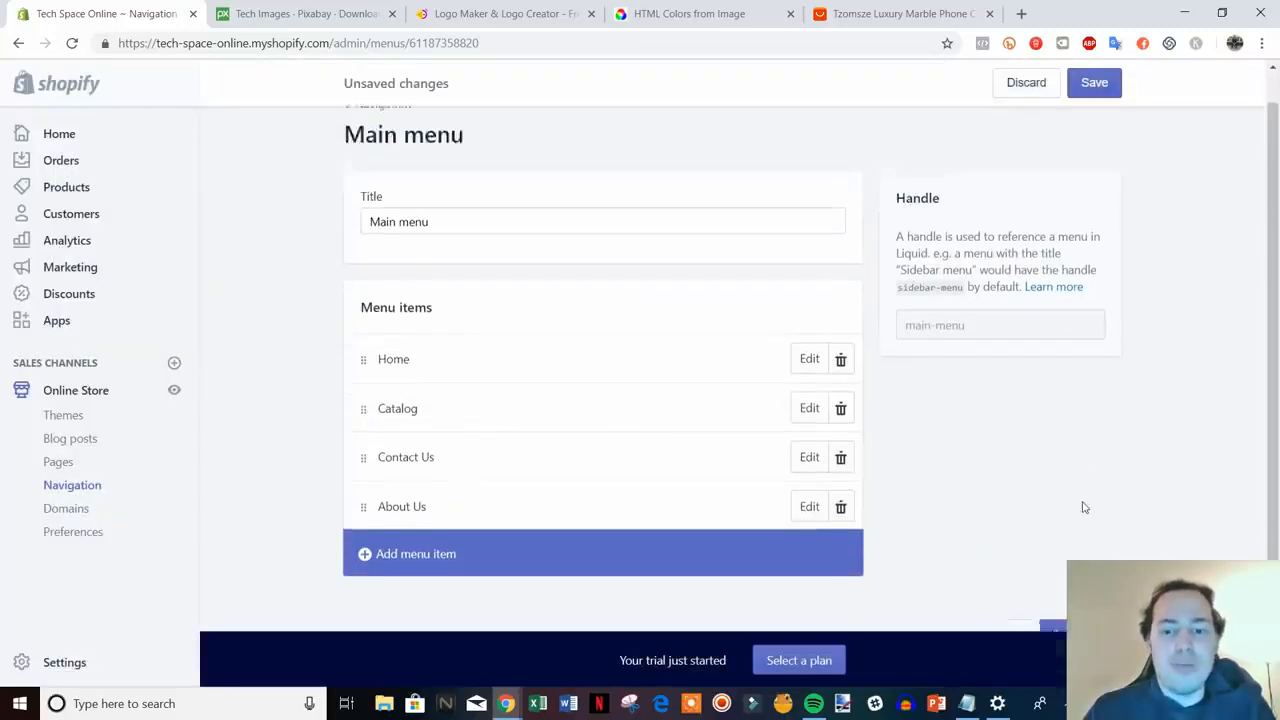
{"action": "scroll", "coordinate": [1083, 506], "scroll_direction": "up", "scroll_amount": 1}
{"action": "left_click", "coordinate": [1100, 88]}
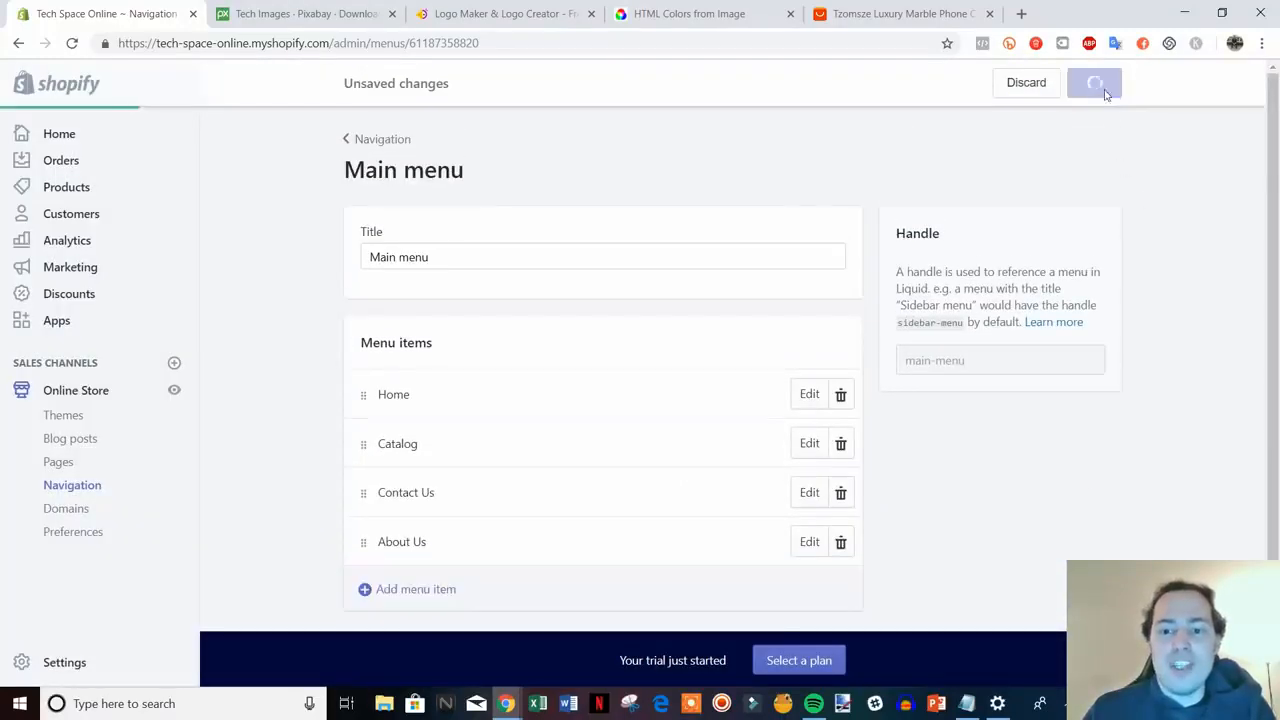
{"action": "left_click", "coordinate": [381, 145]}
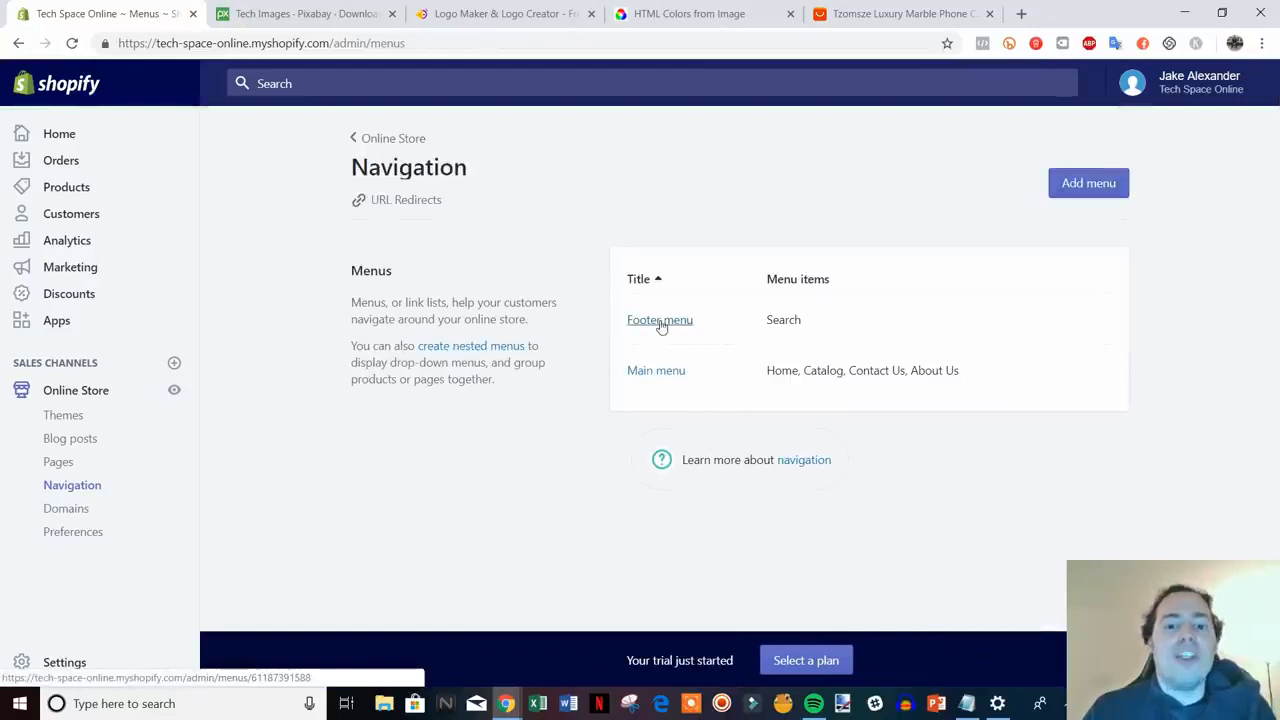
- Add a Privacy Policy page link to the Footer menu
{"action": "left_click", "coordinate": [659, 322]}
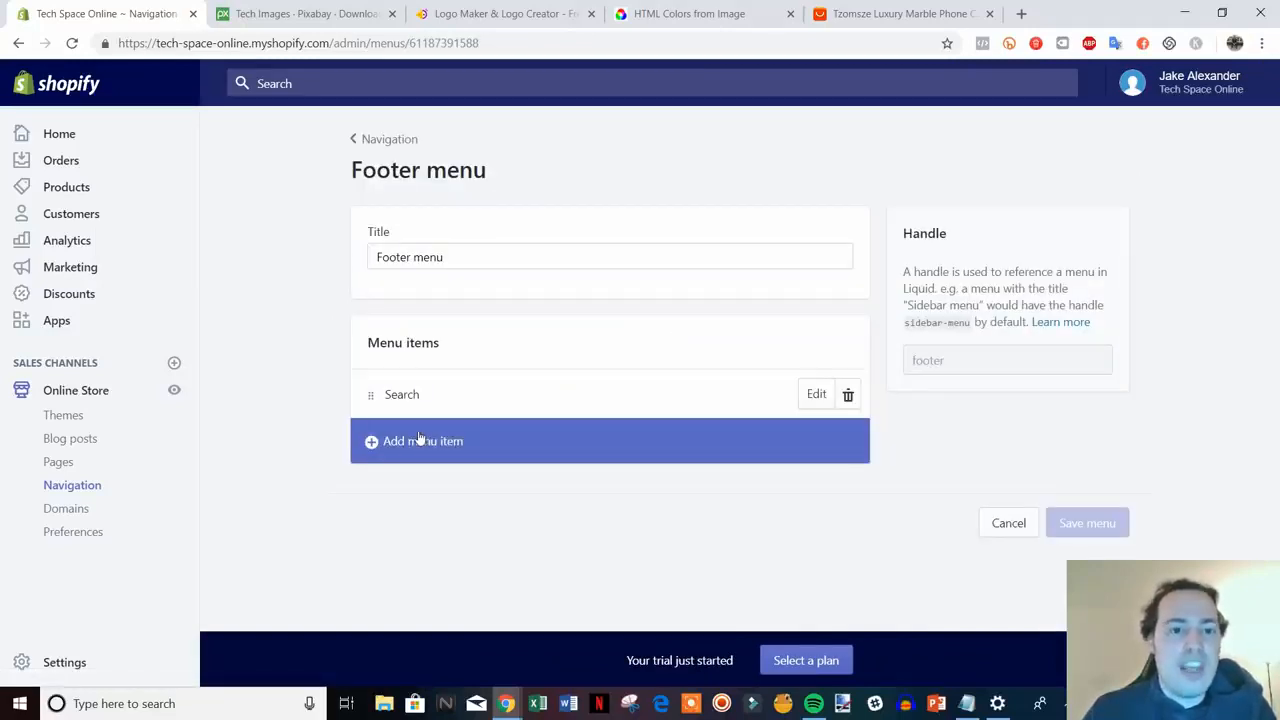
{"action": "left_click", "coordinate": [420, 440]}
{"action": "left_click", "coordinate": [431, 437]}
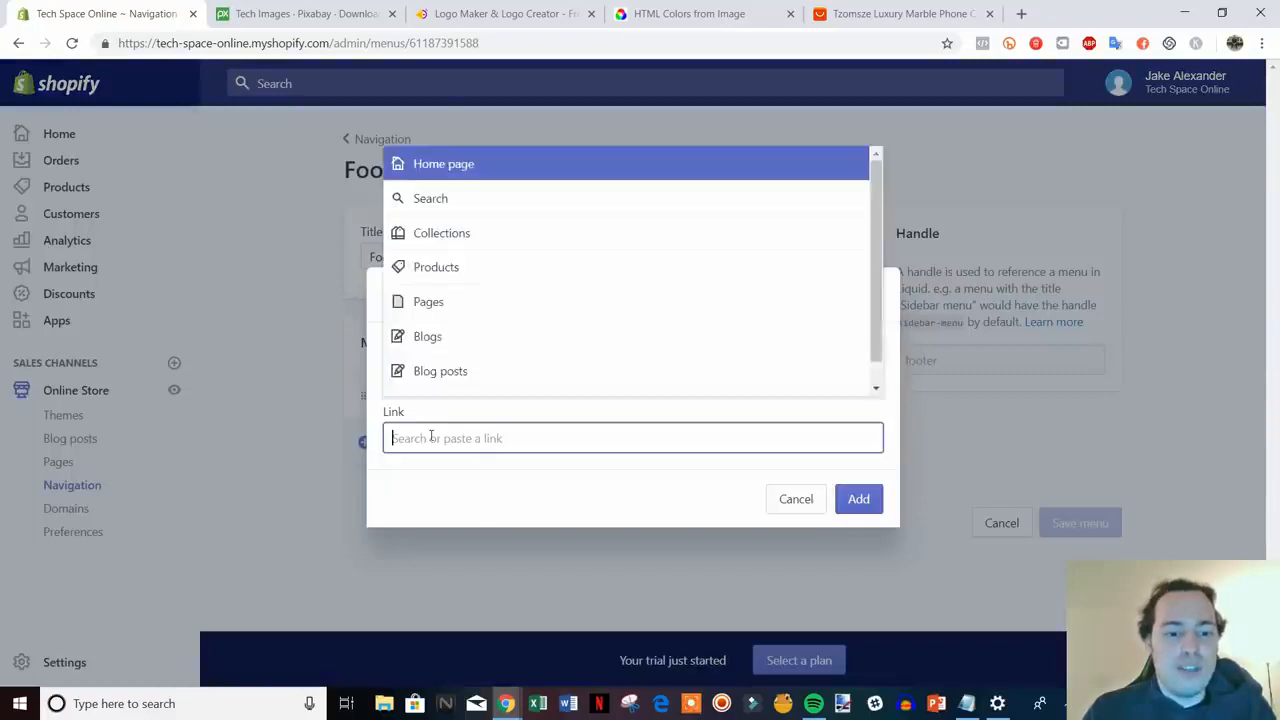
{"action": "left_click", "coordinate": [490, 309]}
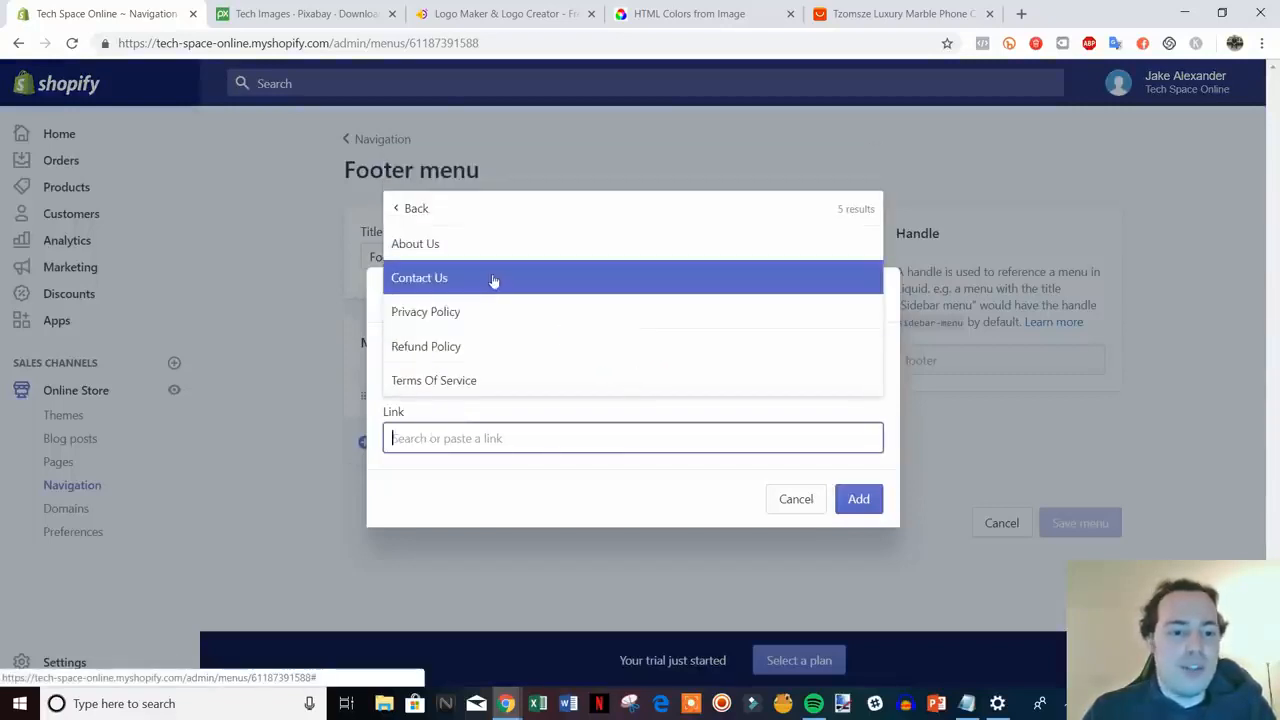
{"action": "left_click", "coordinate": [445, 312]}
{"action": "left_click", "coordinate": [866, 501]}
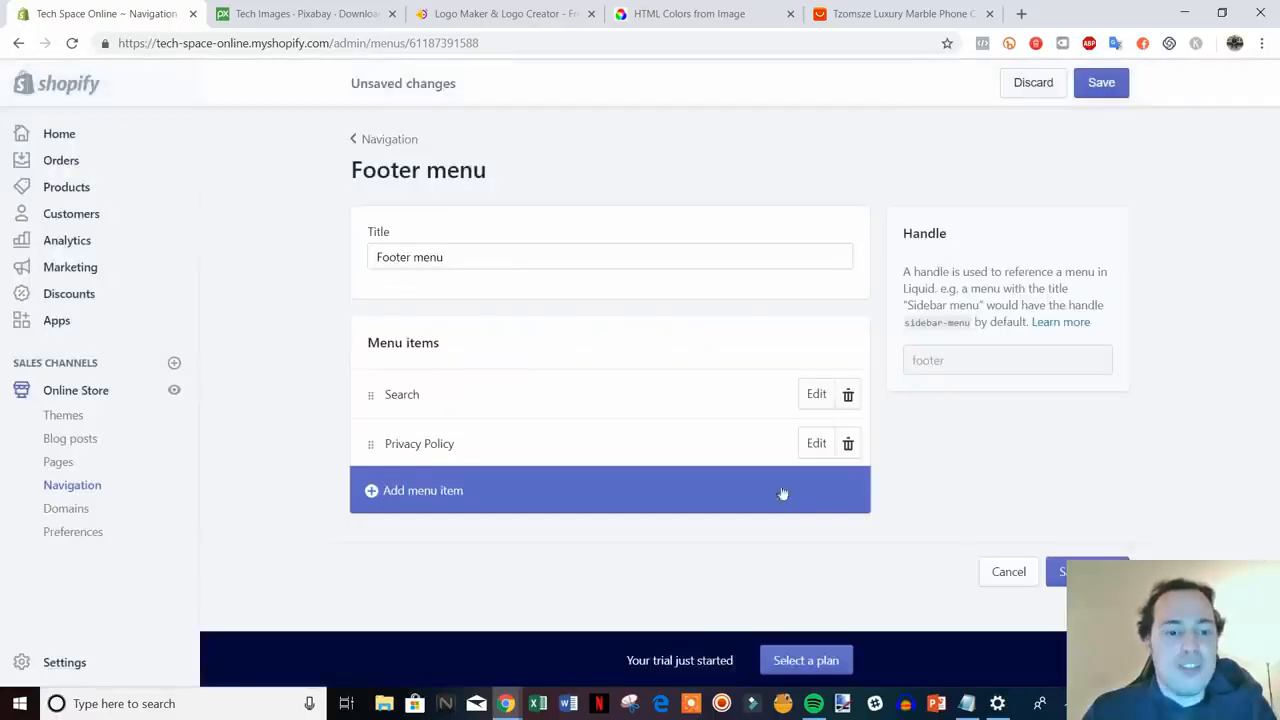
- Add a Refund Policy page link to the Footer menu
{"action": "left_click", "coordinate": [447, 491]}
{"action": "left_click", "coordinate": [480, 440]}
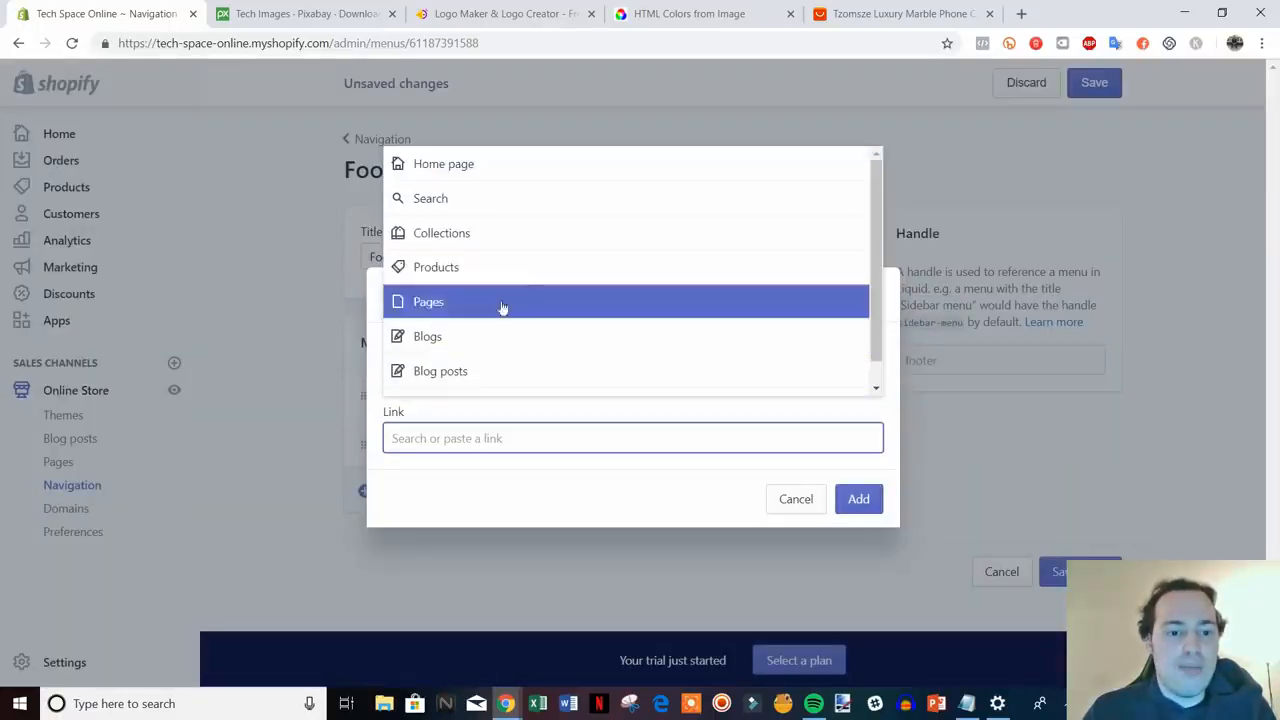
{"action": "left_click", "coordinate": [488, 300]}
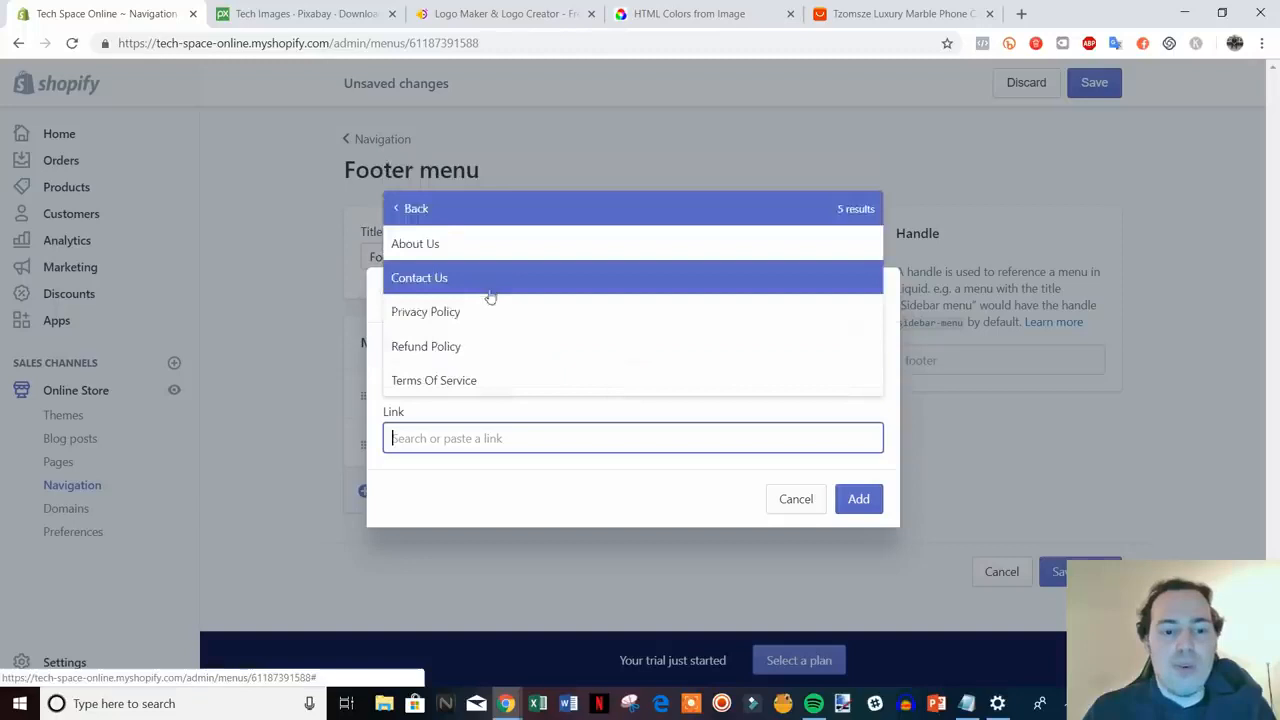
{"action": "left_click", "coordinate": [520, 350]}
{"action": "left_click", "coordinate": [856, 498]}
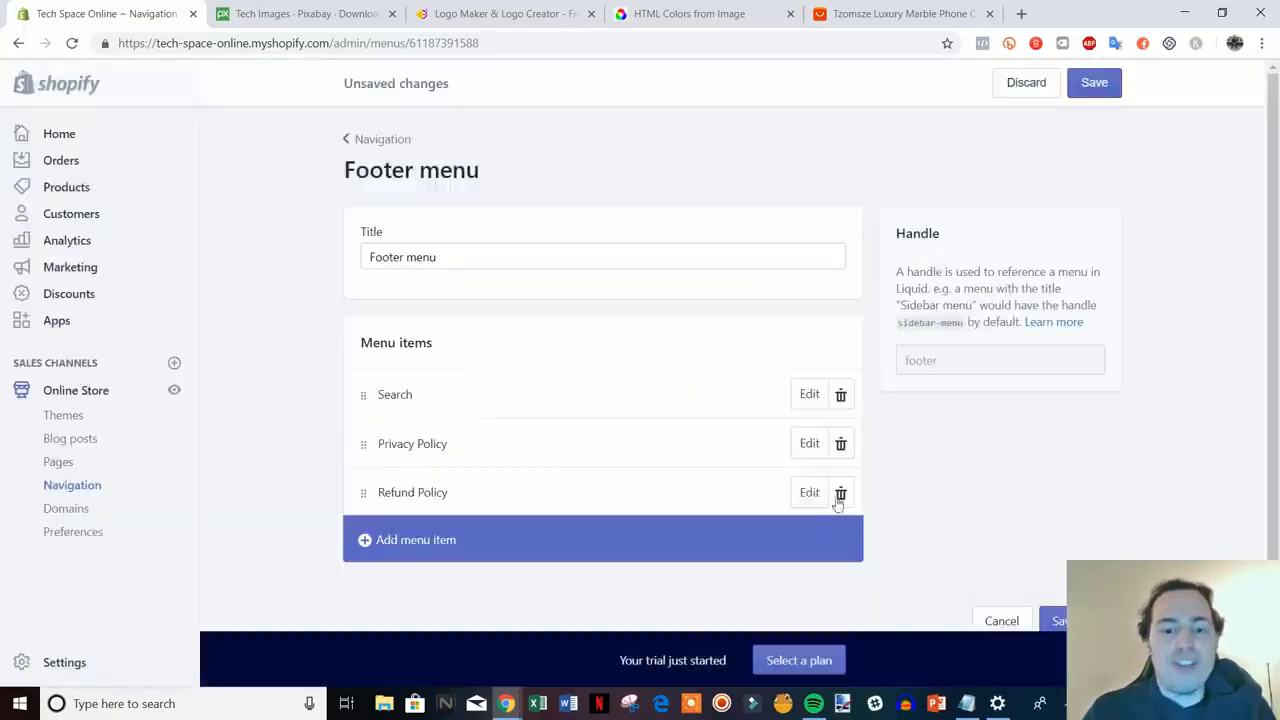
- Add a Terms Of Service page link to the Footer menu and save the menu
{"action": "left_click", "coordinate": [487, 546]}
{"action": "left_click", "coordinate": [484, 440]}
{"action": "scroll", "coordinate": [563, 334], "scroll_direction": "down", "scroll_amount": 1}
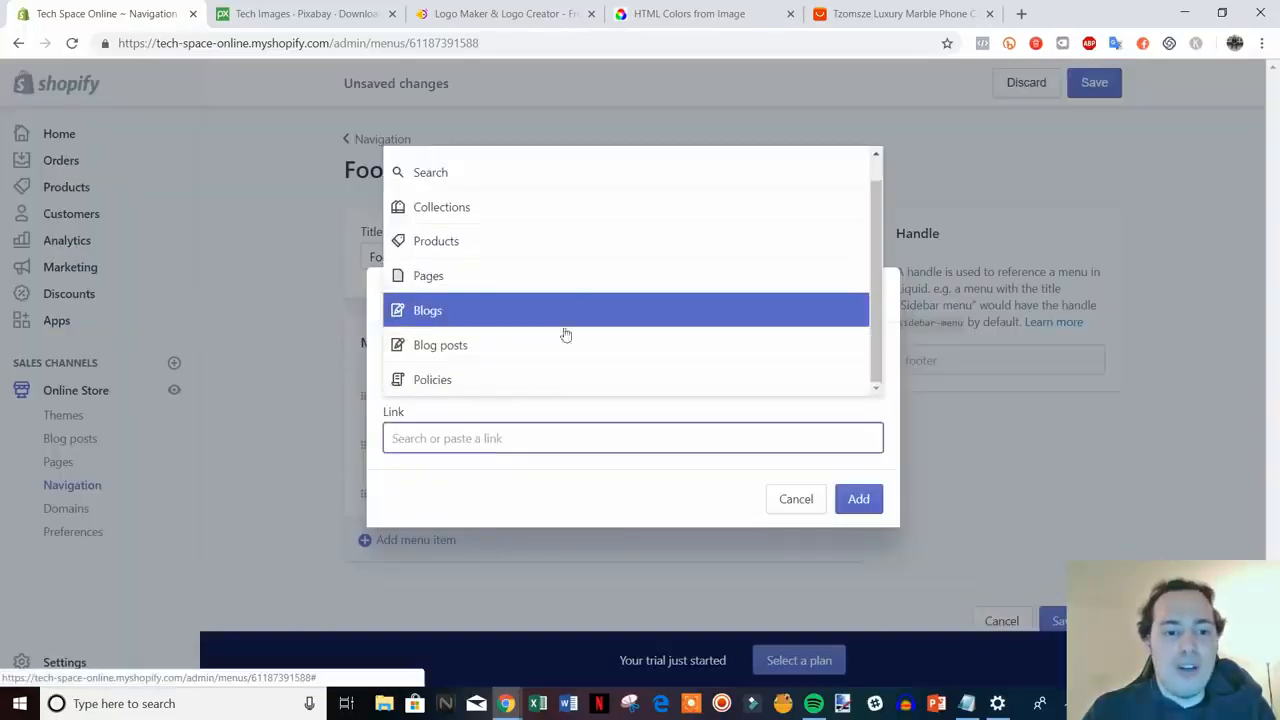
{"action": "scroll", "coordinate": [463, 300], "scroll_direction": "up", "scroll_amount": 1}
{"action": "left_click", "coordinate": [477, 302]}
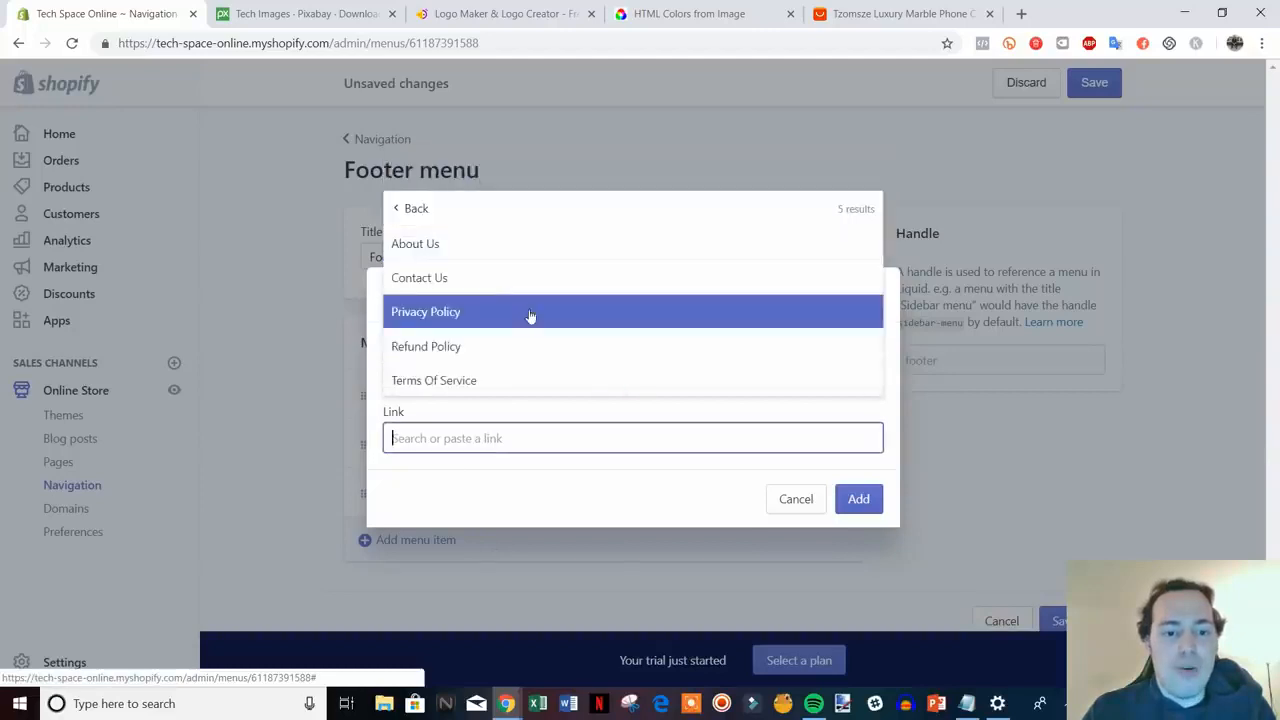
{"action": "left_click", "coordinate": [480, 380]}
{"action": "left_click", "coordinate": [863, 504]}
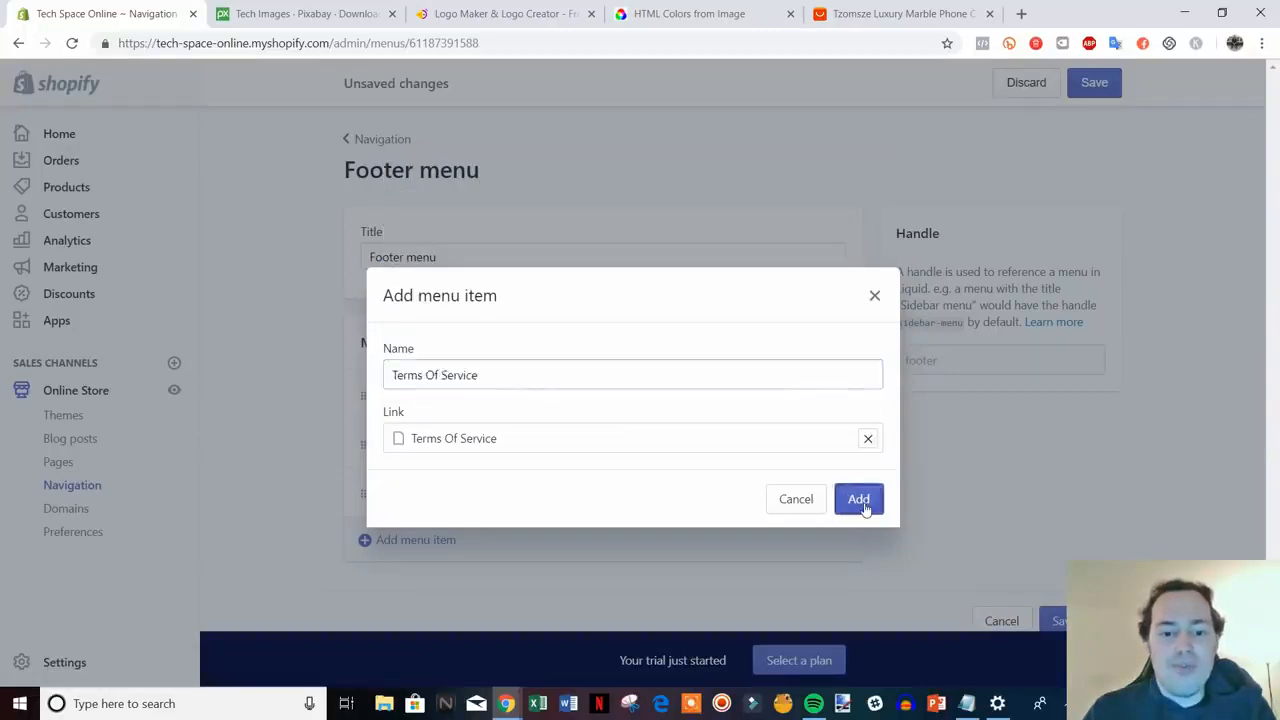
{"action": "scroll", "coordinate": [1009, 520], "scroll_direction": "down", "scroll_amount": 1}
{"action": "left_click", "coordinate": [1058, 587]}
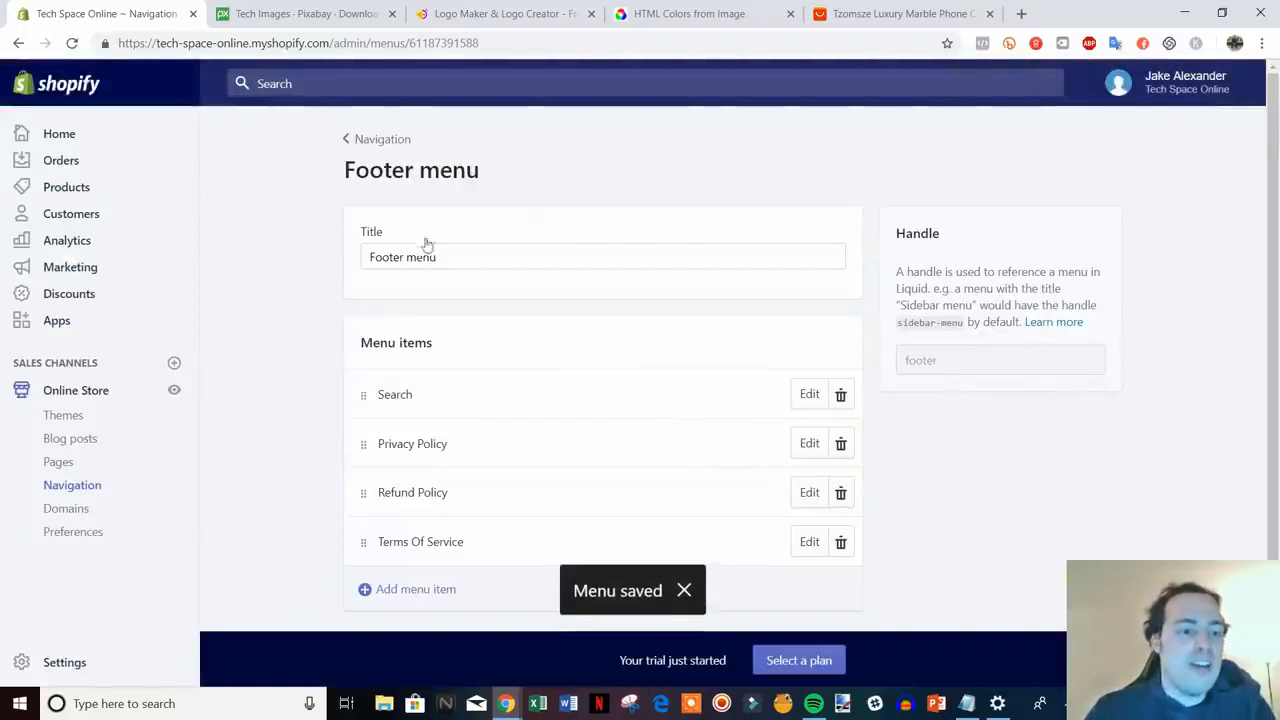
{"action": "left_click", "coordinate": [175, 393]}
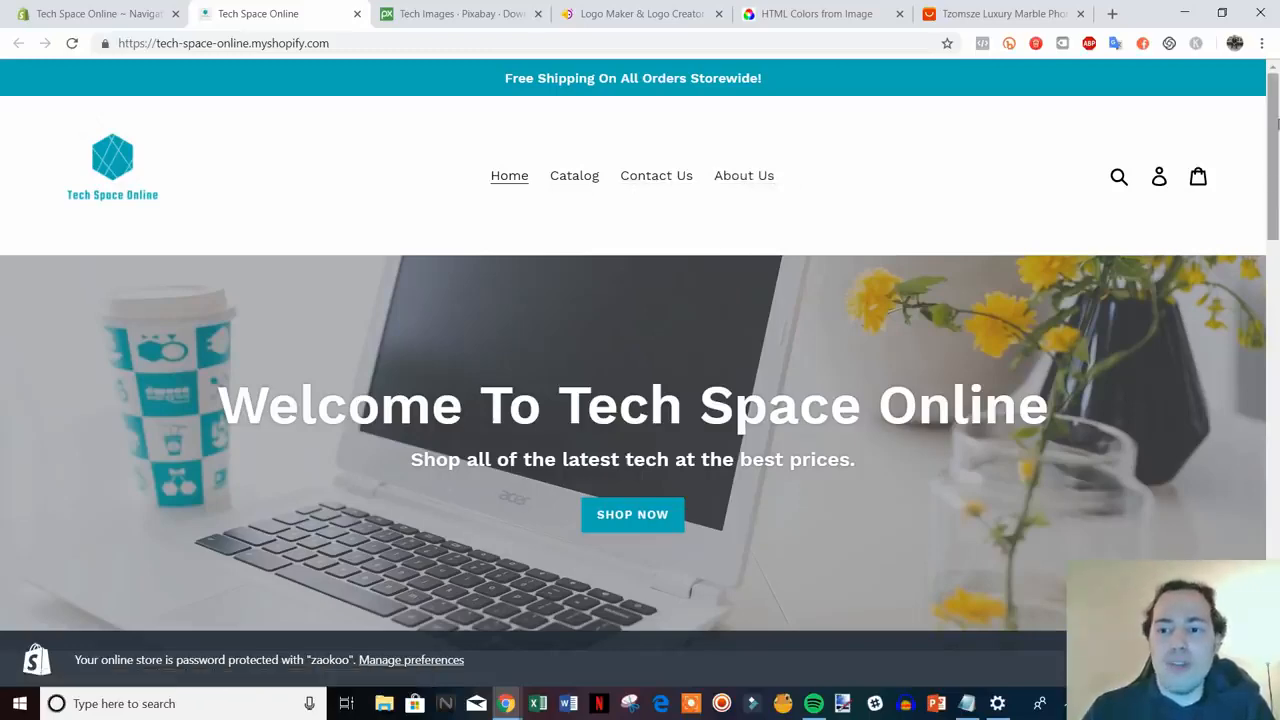
{"action": "left_click_drag", "start_coordinate": [1273, 133], "coordinate": [1274, 530]}
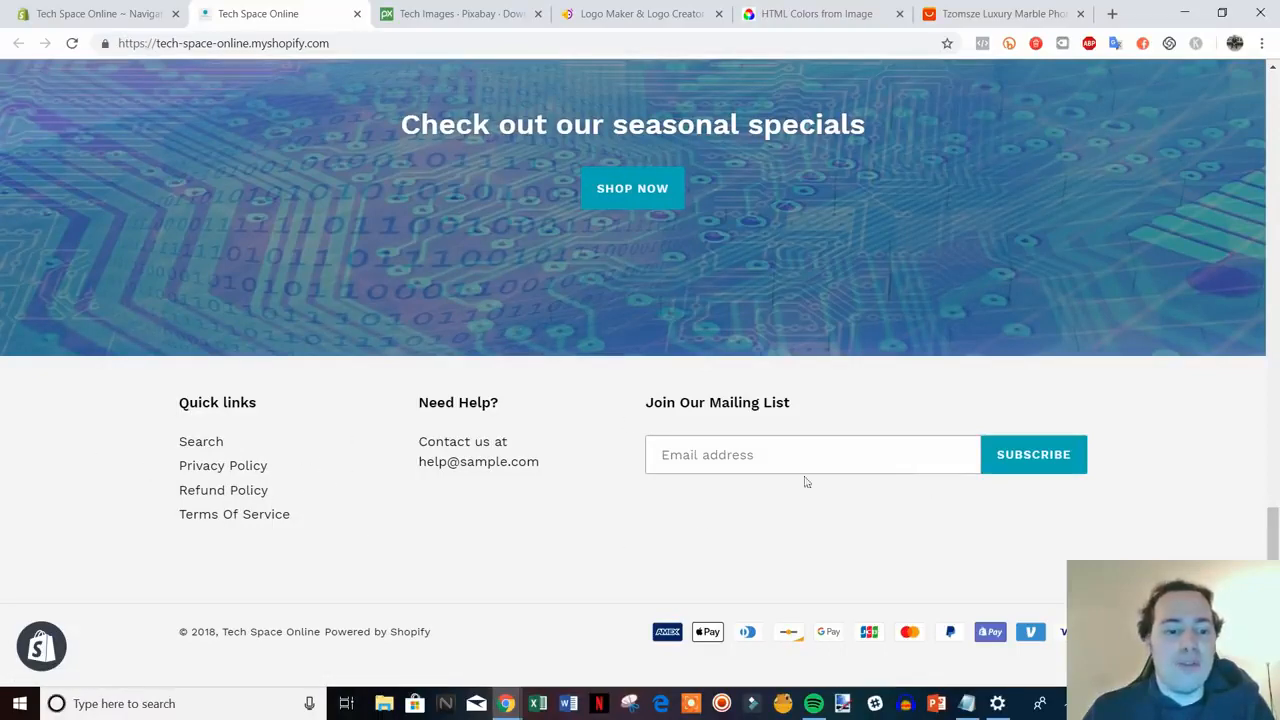
{"action": "left_click_drag", "start_coordinate": [1273, 530], "coordinate": [1275, 178]}
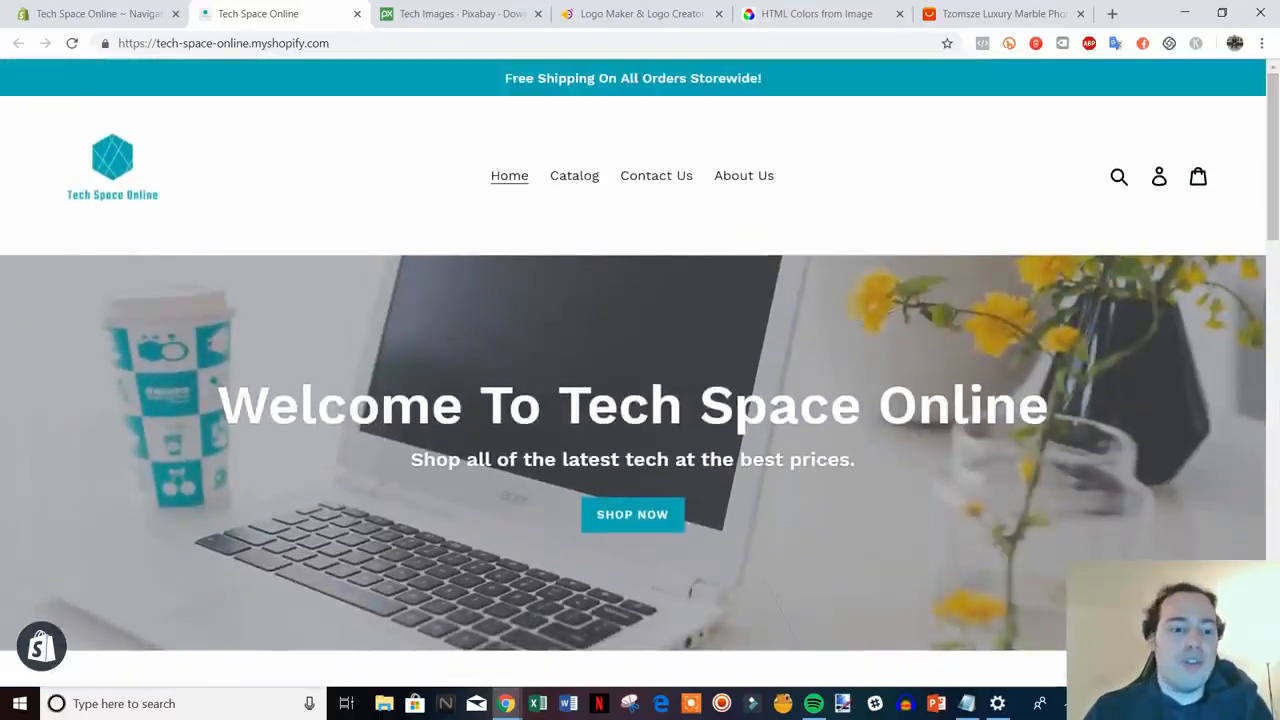
{"action": "left_click", "coordinate": [357, 13]}
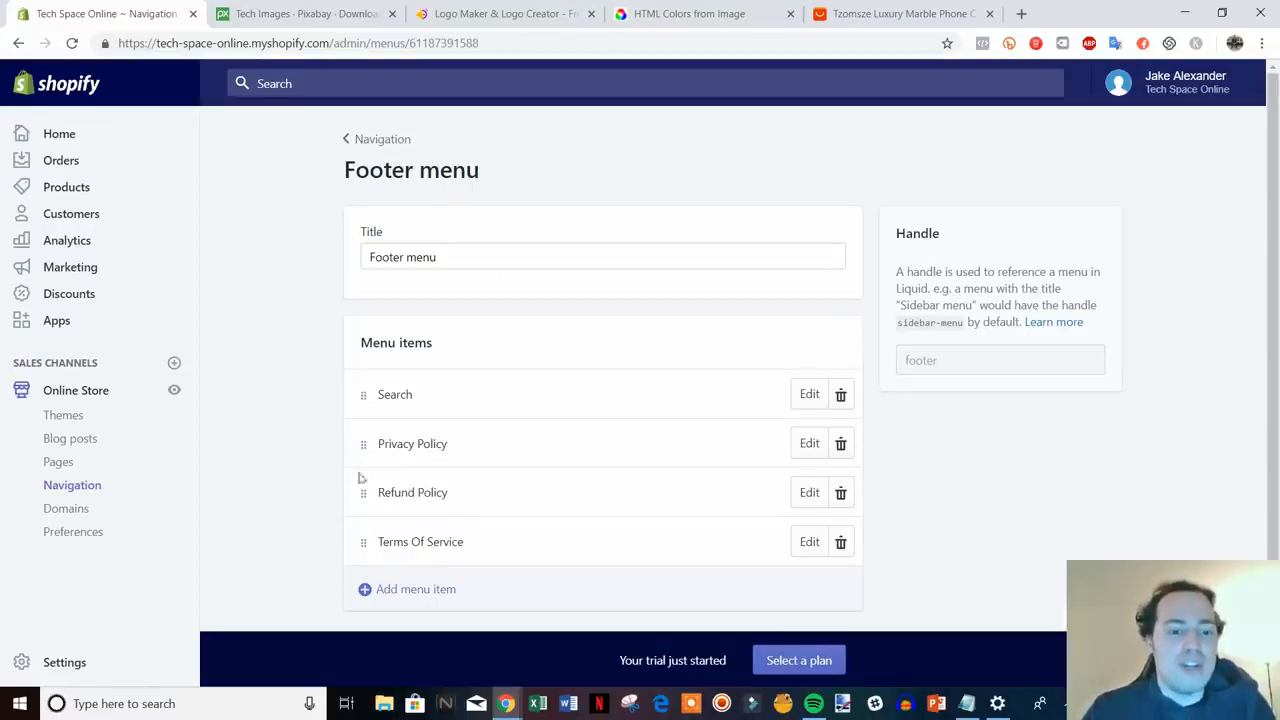
- Try nesting Contact Us under Catalog in the Main menu, discard the change, then go to Preferences
{"action": "left_click", "coordinate": [350, 139]}
{"action": "left_click", "coordinate": [632, 371]}
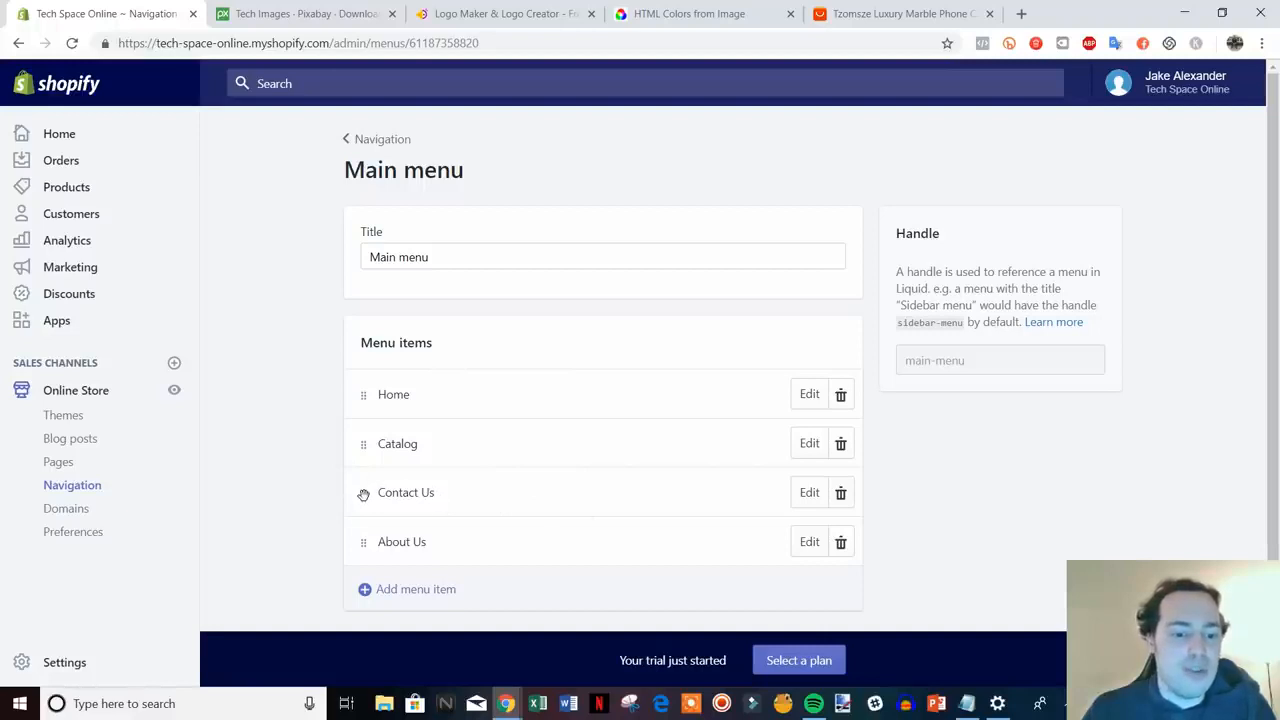
{"action": "left_click_drag", "start_coordinate": [363, 494], "coordinate": [414, 485]}
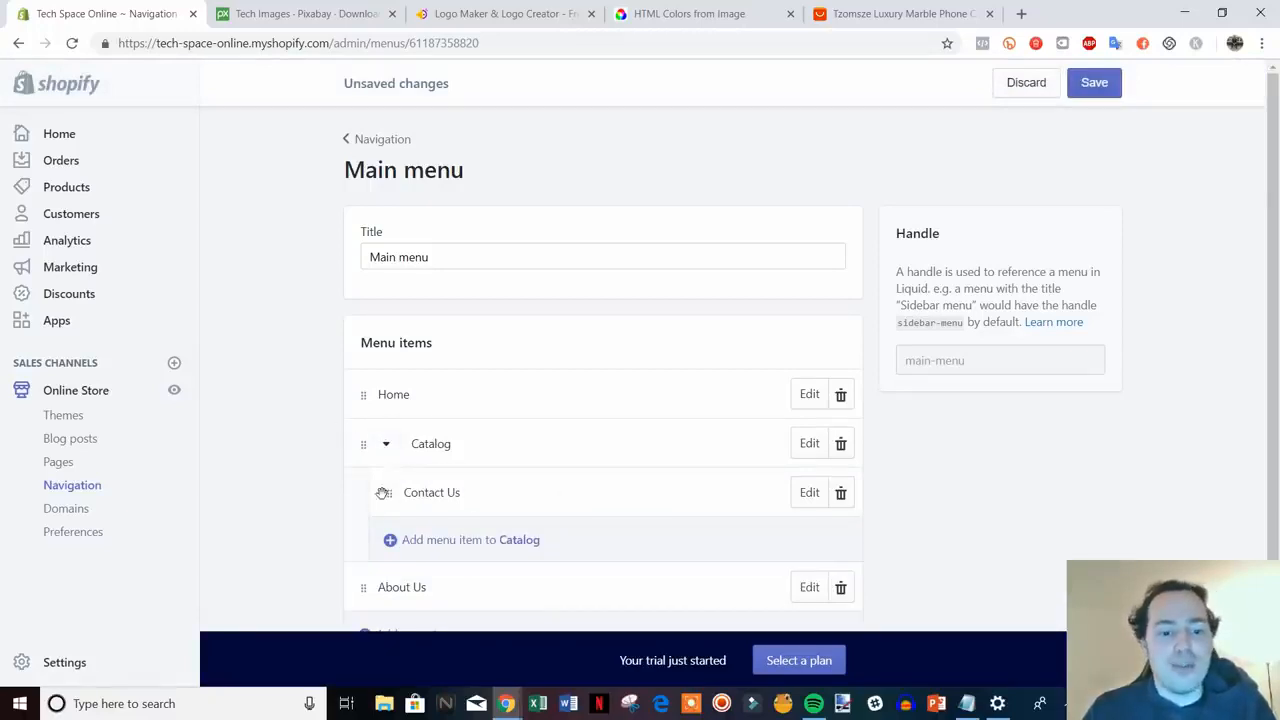
{"action": "left_click_drag", "start_coordinate": [389, 492], "coordinate": [306, 505]}
{"action": "left_click", "coordinate": [1025, 84]}
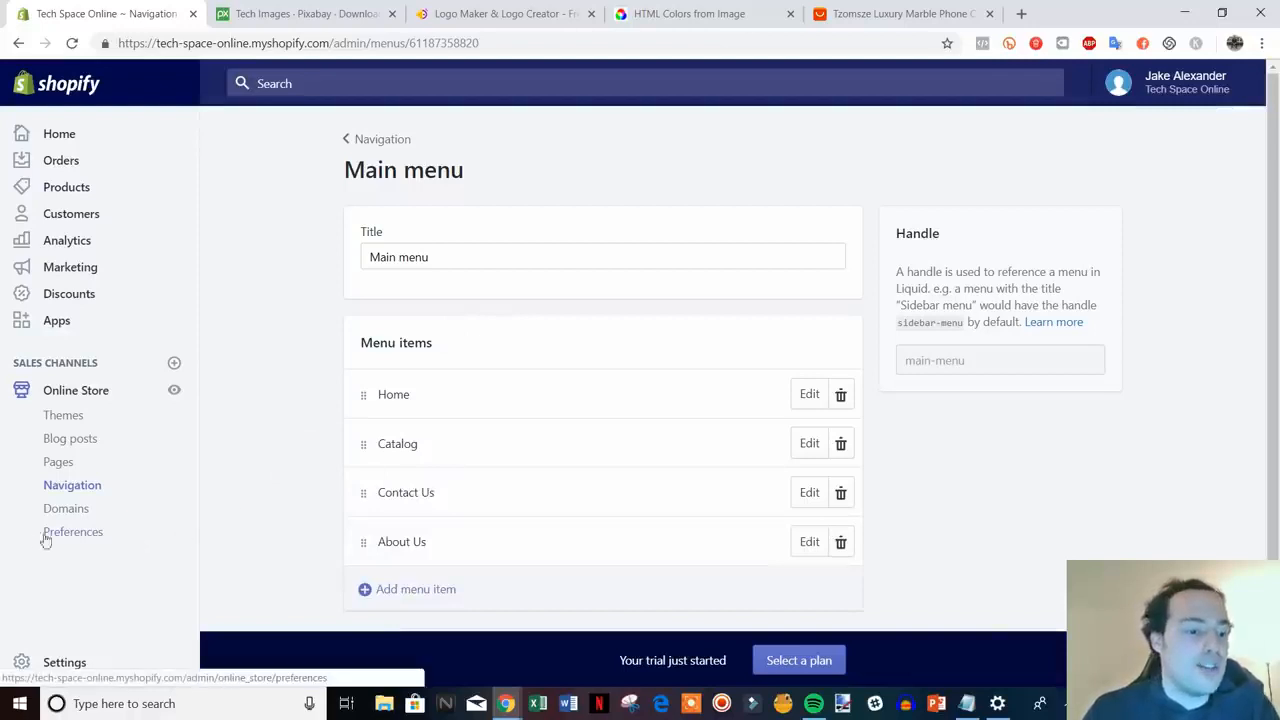
{"action": "left_click", "coordinate": [80, 534]}
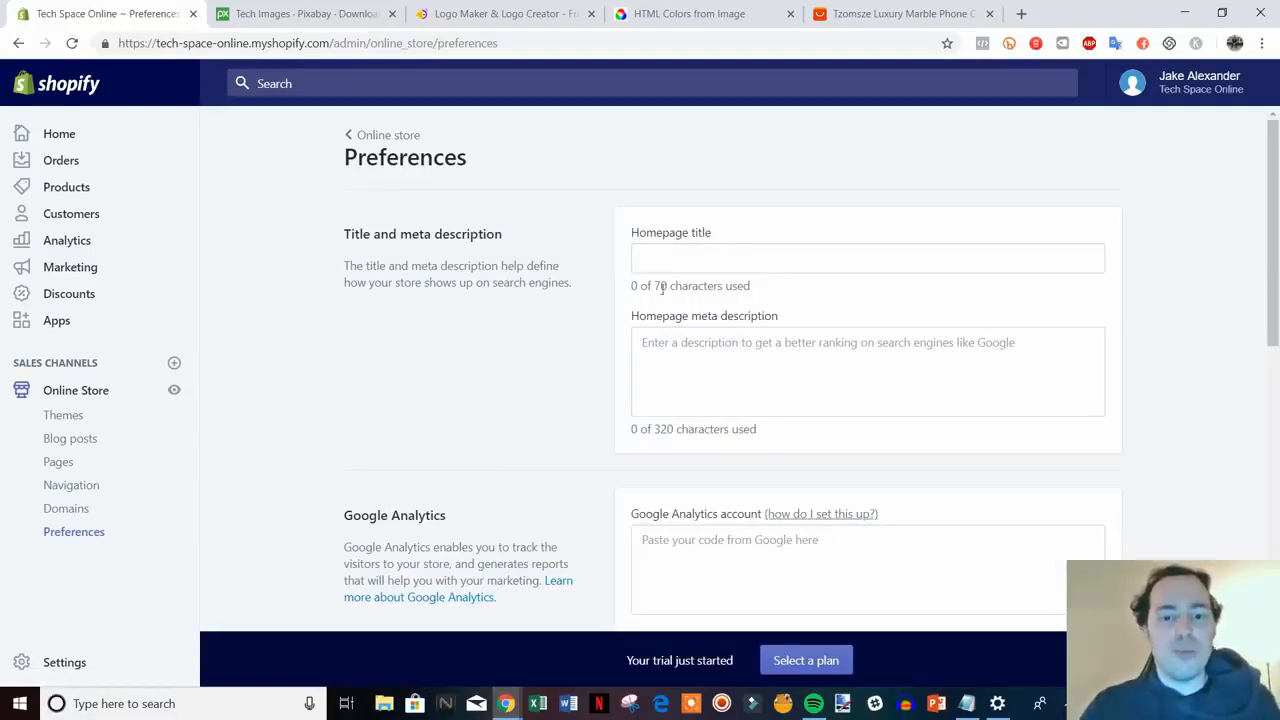
- Search Google for amazon to view an example result title and description, then return to Shopify Preferences
{"action": "key", "text": "ctrl+t"}
{"action": "type", "text": "g"}
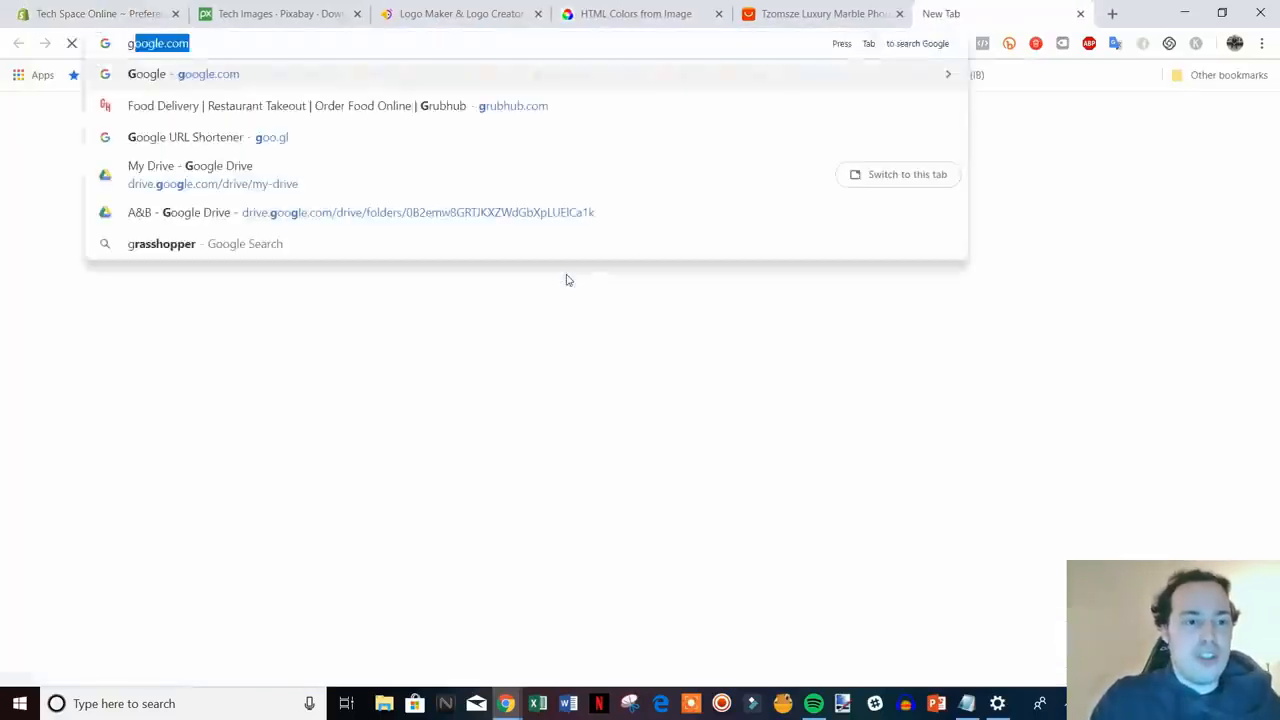
{"action": "key", "text": "Return"}
{"action": "type", "text": "amazon"}
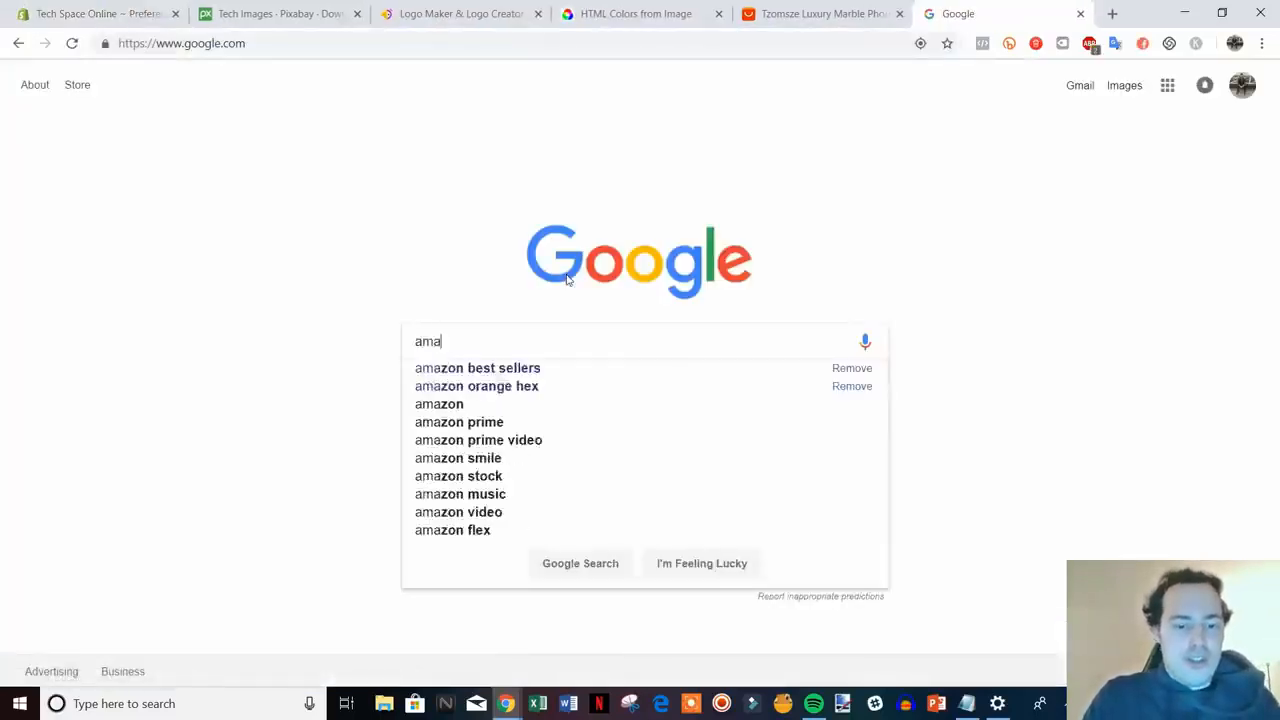
{"action": "key", "text": "Return"}
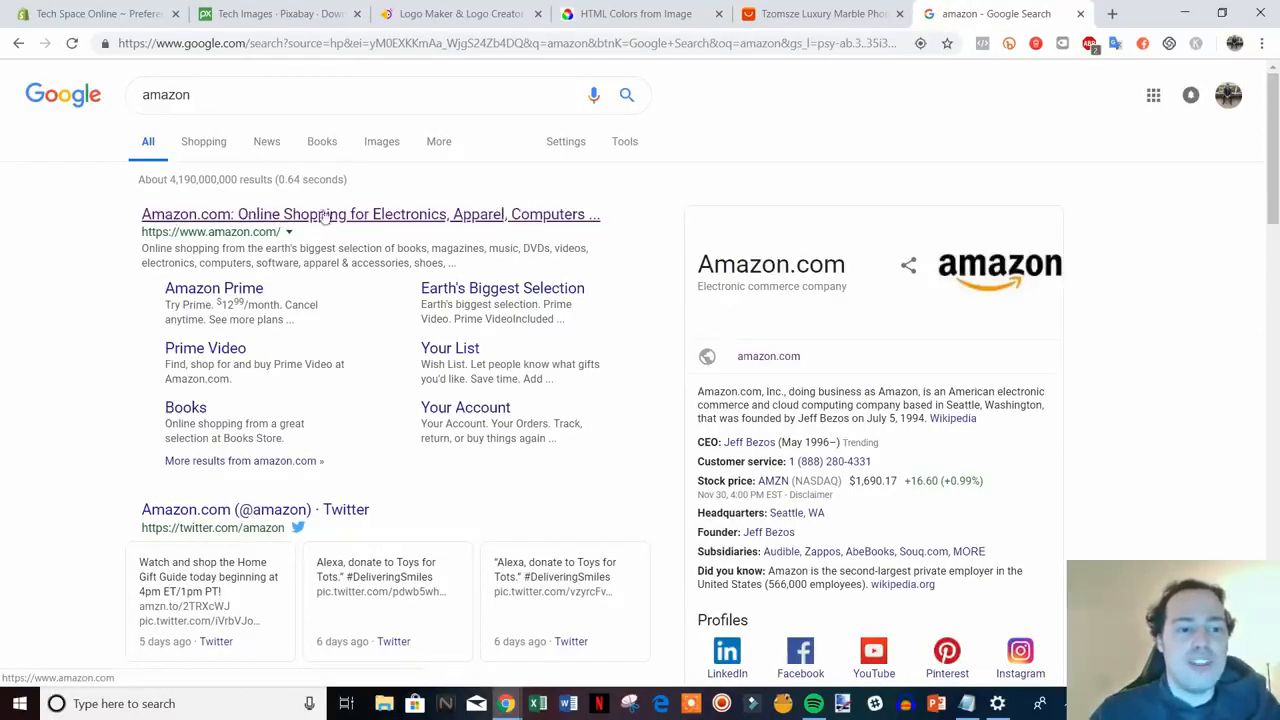
{"action": "left_click_drag", "start_coordinate": [142, 248], "coordinate": [466, 265]}
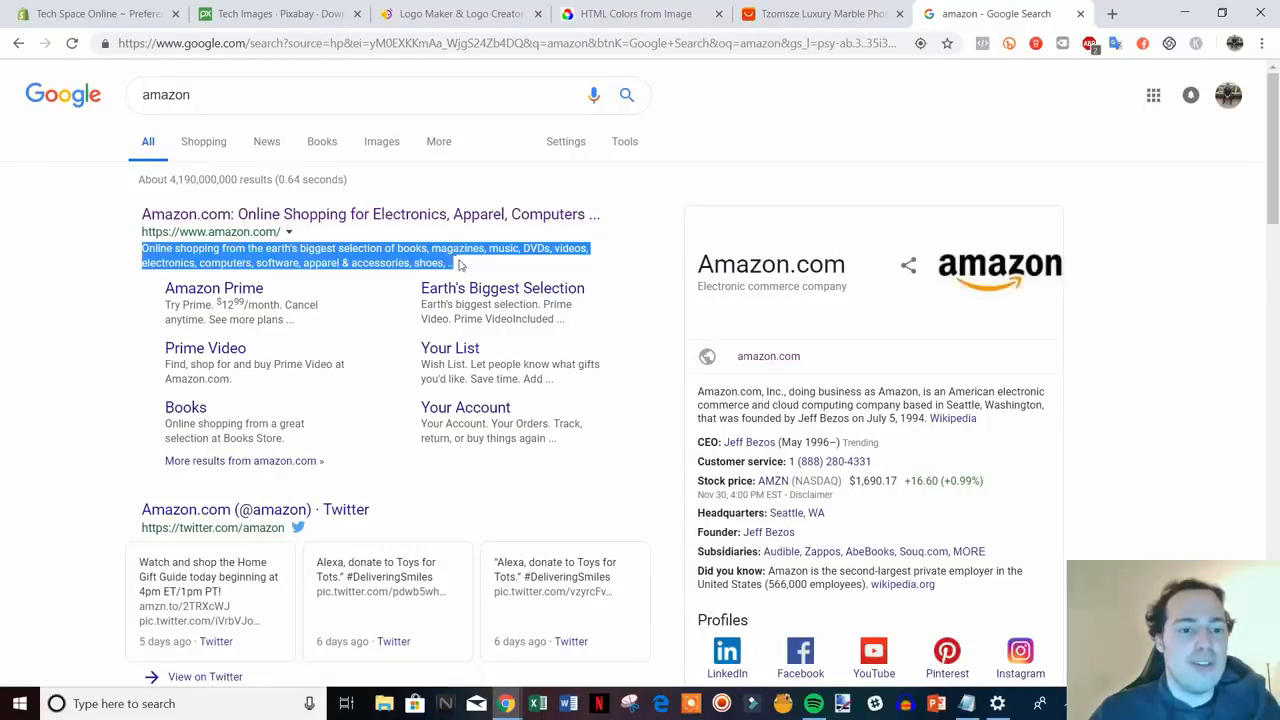
{"action": "left_click", "coordinate": [120, 285]}
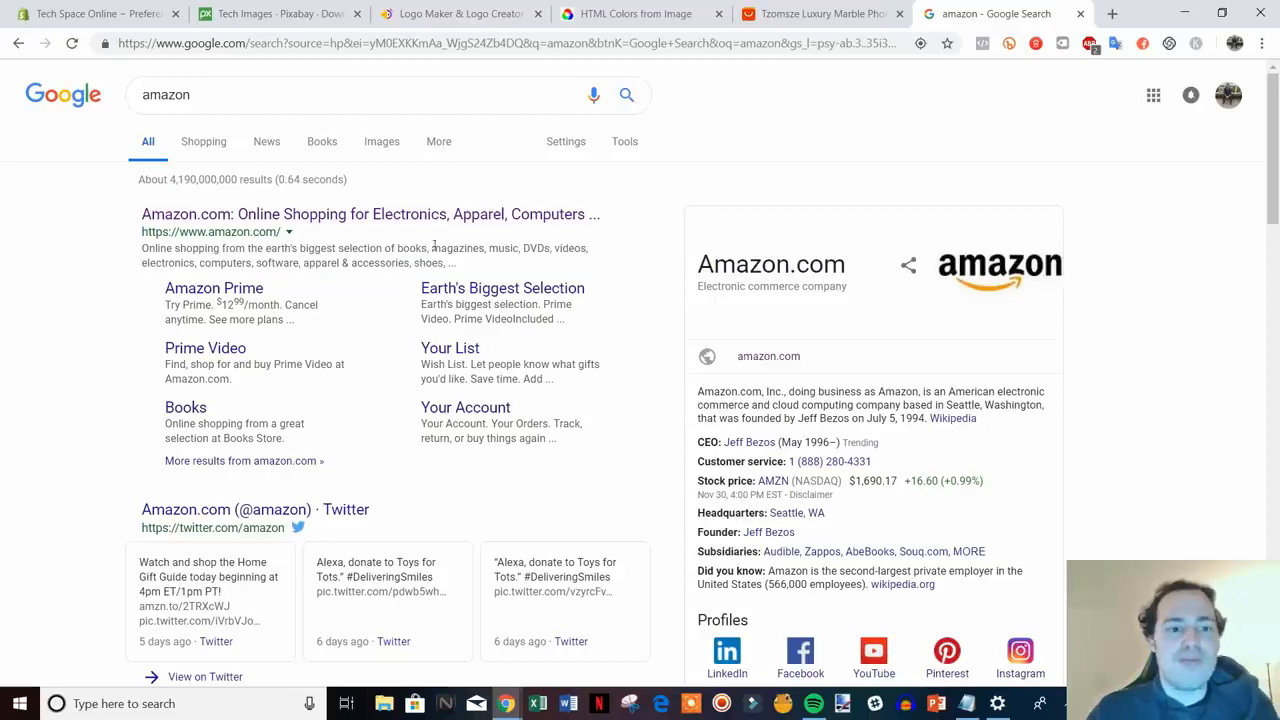
{"action": "left_click", "coordinate": [100, 13]}
{"action": "left_click", "coordinate": [755, 262]}
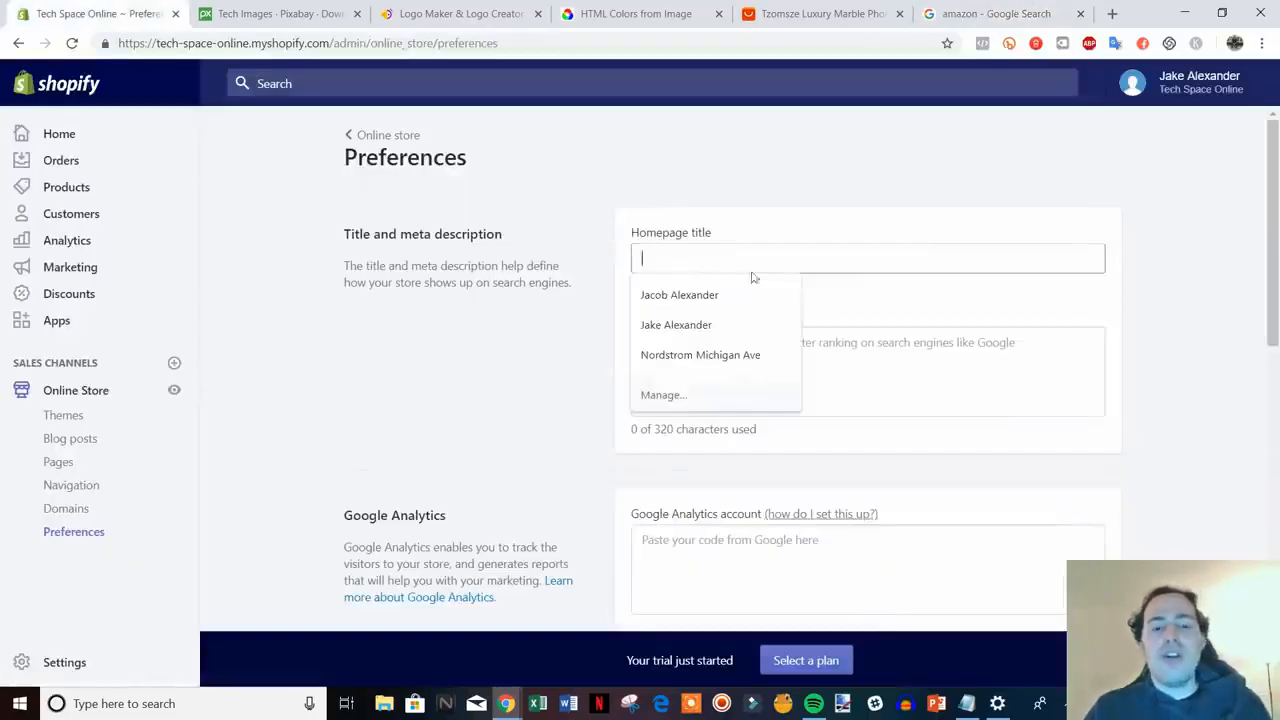
- Enter 'Tech Space Online - All Of The Hottest Gadgets' as the homepage title
{"action": "left_click", "coordinate": [849, 388]}
{"action": "left_click", "coordinate": [834, 267]}
{"action": "type", "text": "Te"}
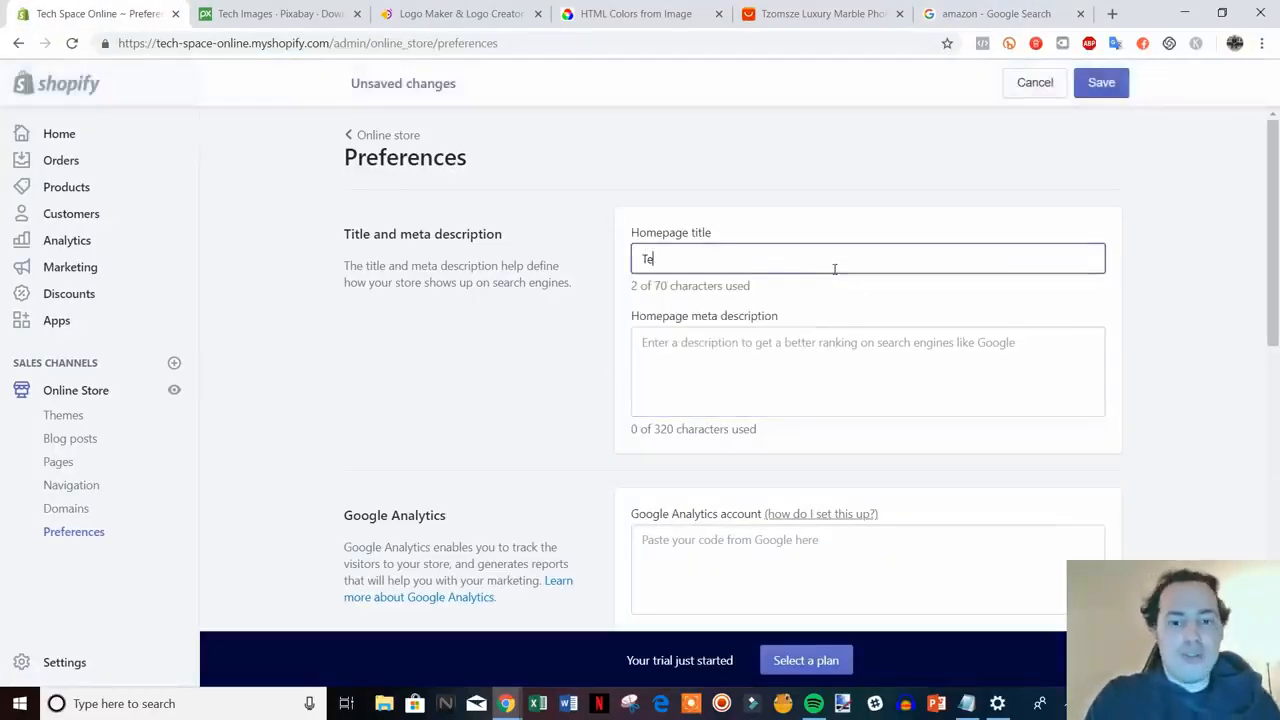
{"action": "type", "text": "ch Space "}
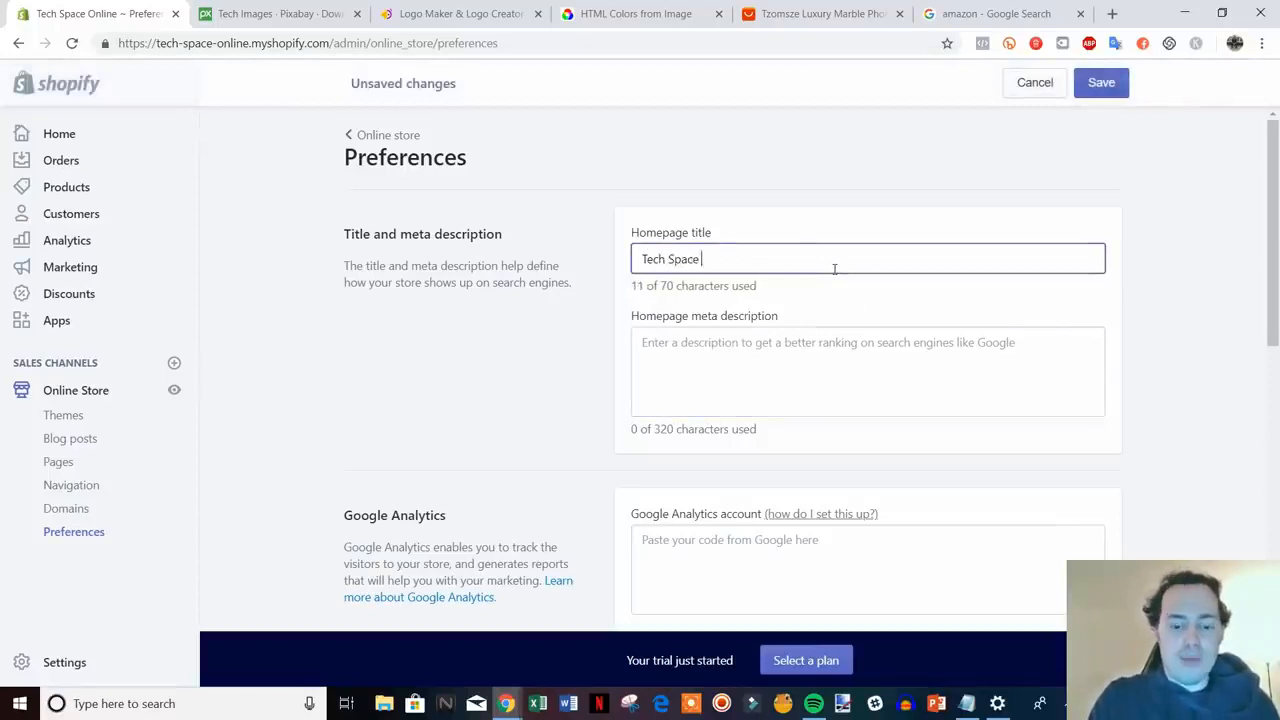
{"action": "type", "text": "Online - All O"}
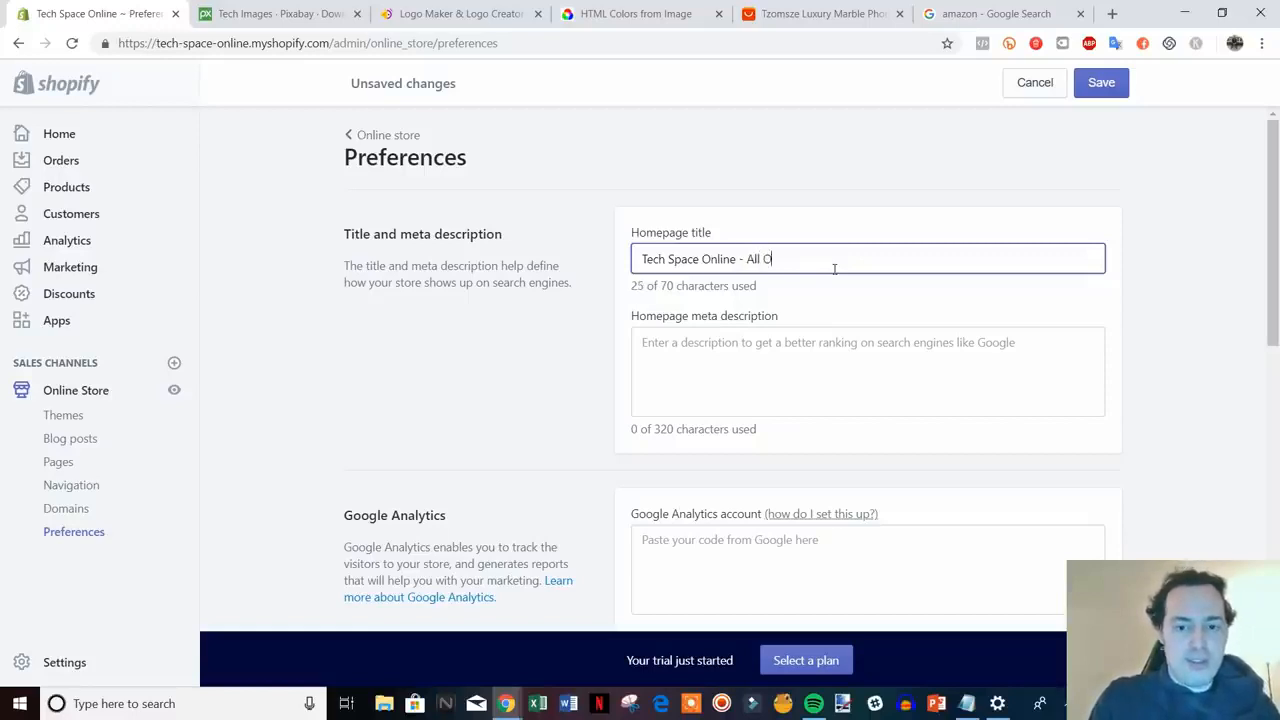
{"action": "type", "text": "f The Hottest Gadgets"}
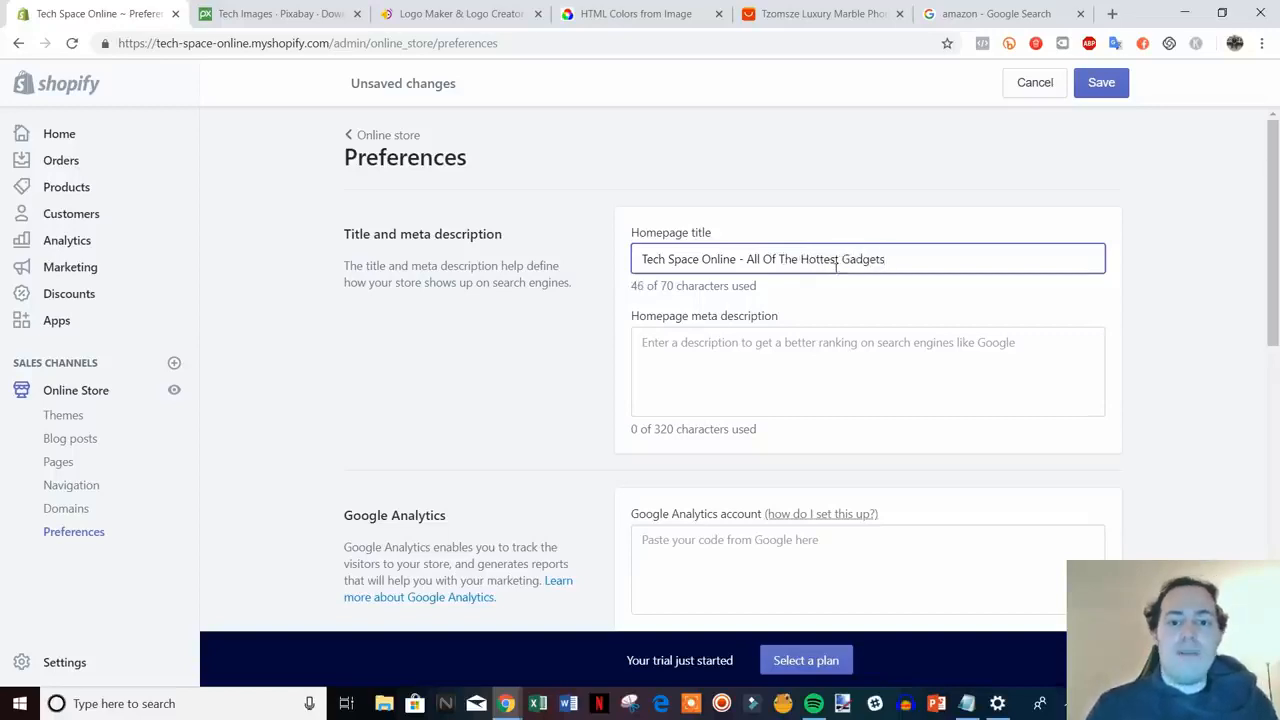
{"action": "left_click", "coordinate": [875, 372]}
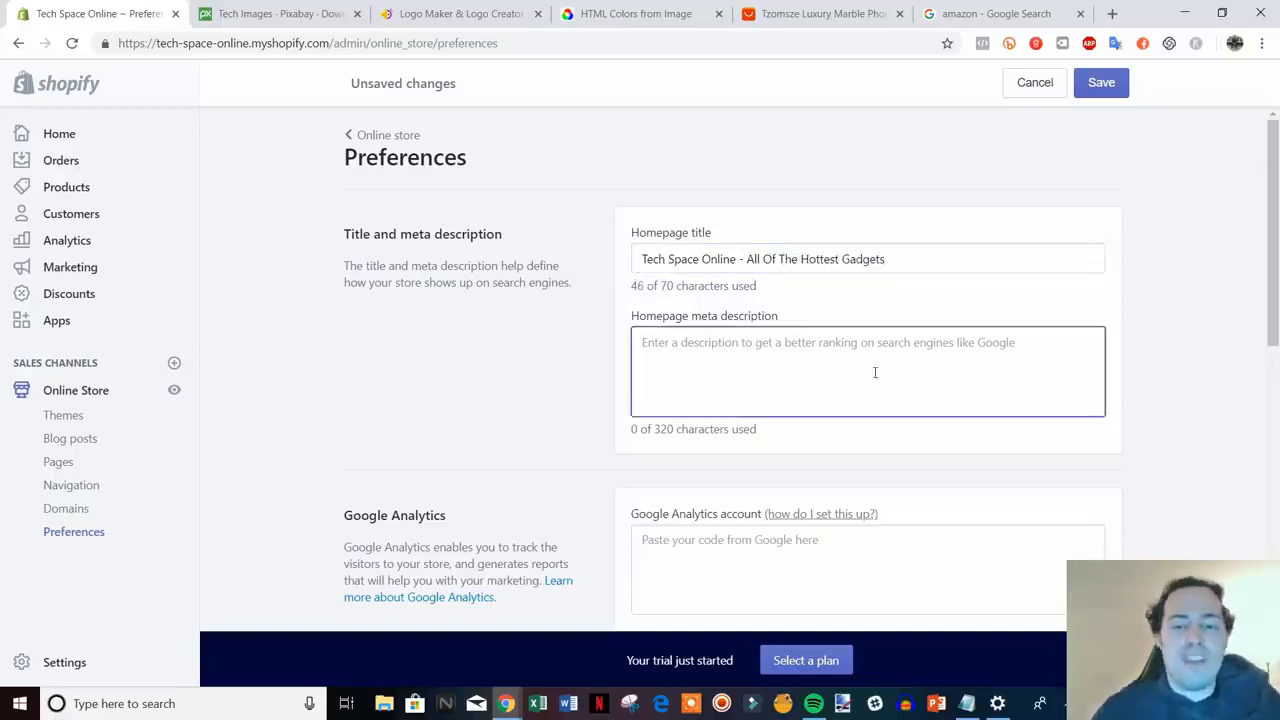
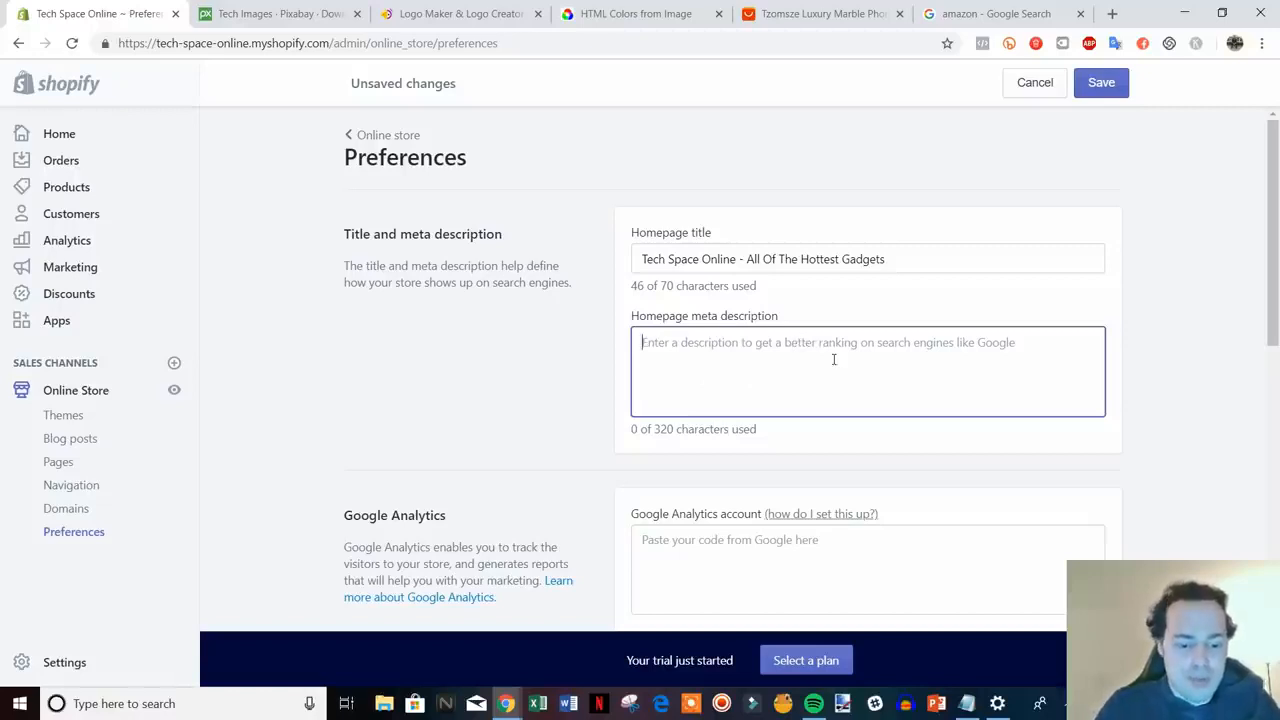
- Enter the meta description 'We are an electronics retailer that offers deals on the most in demand tech products'
{"action": "type", "text": "We"}
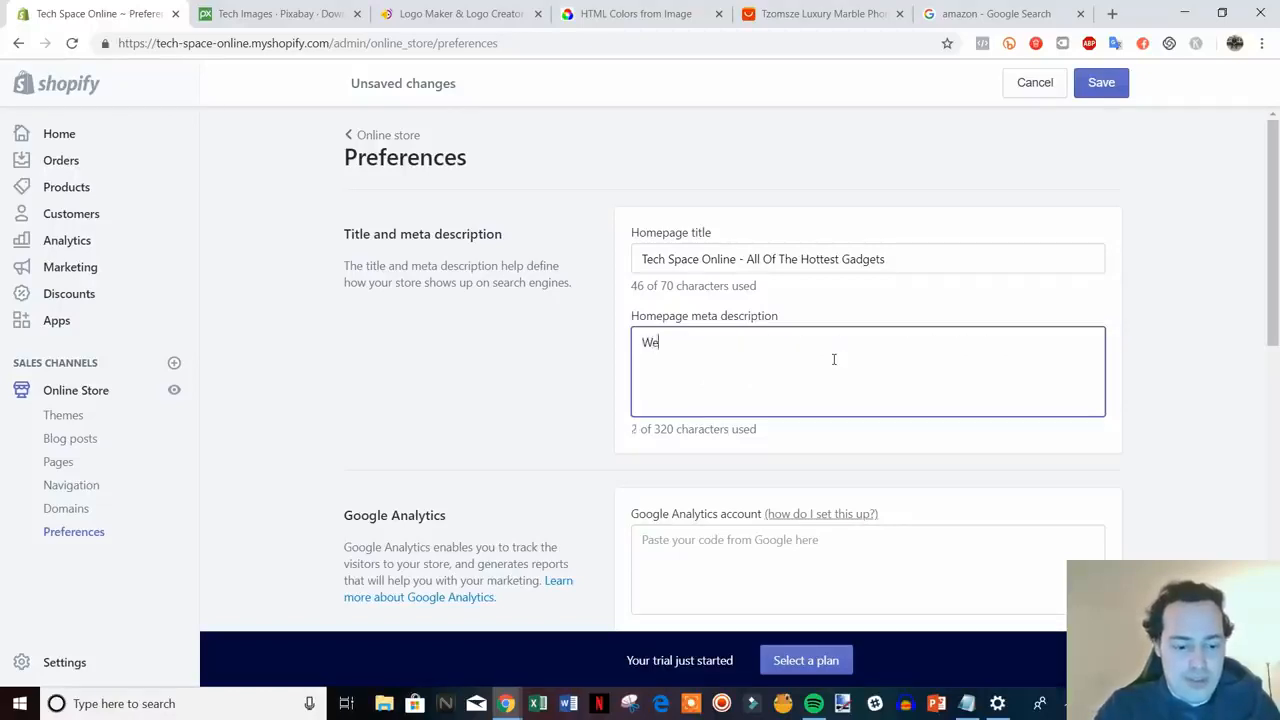
{"action": "type", "text": " are an electron"}
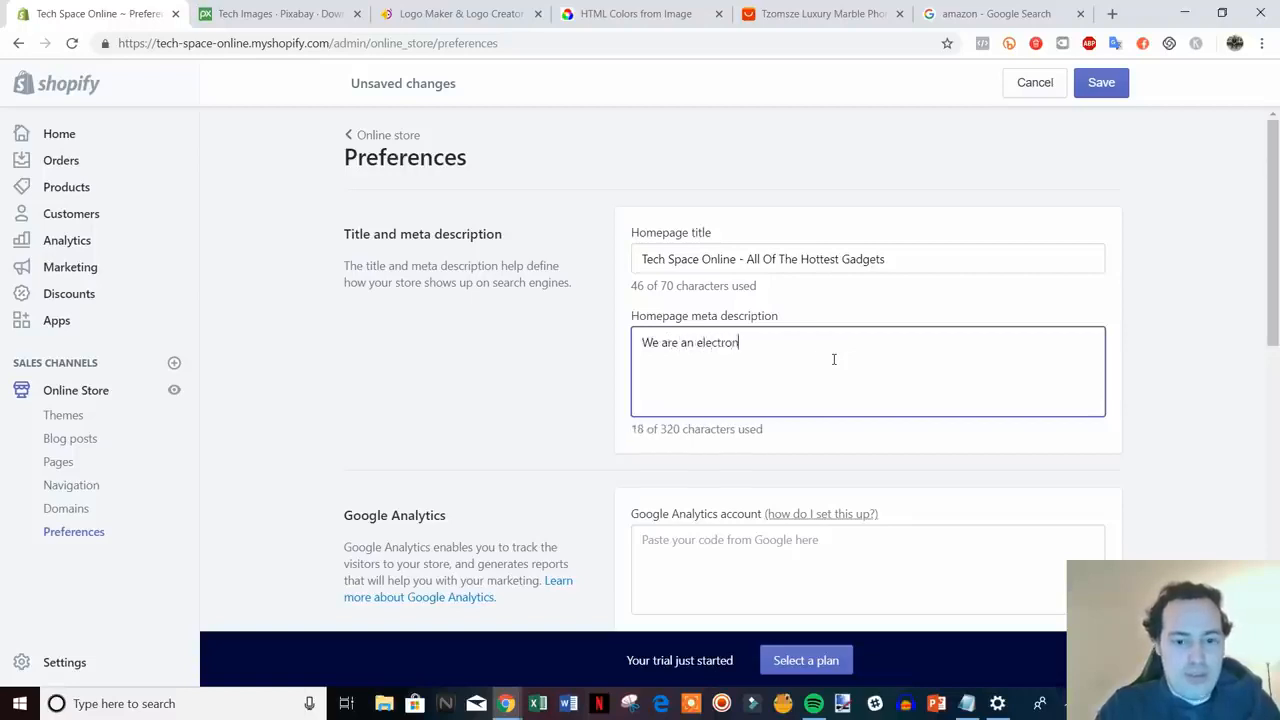
{"action": "type", "text": "ics retailer t"}
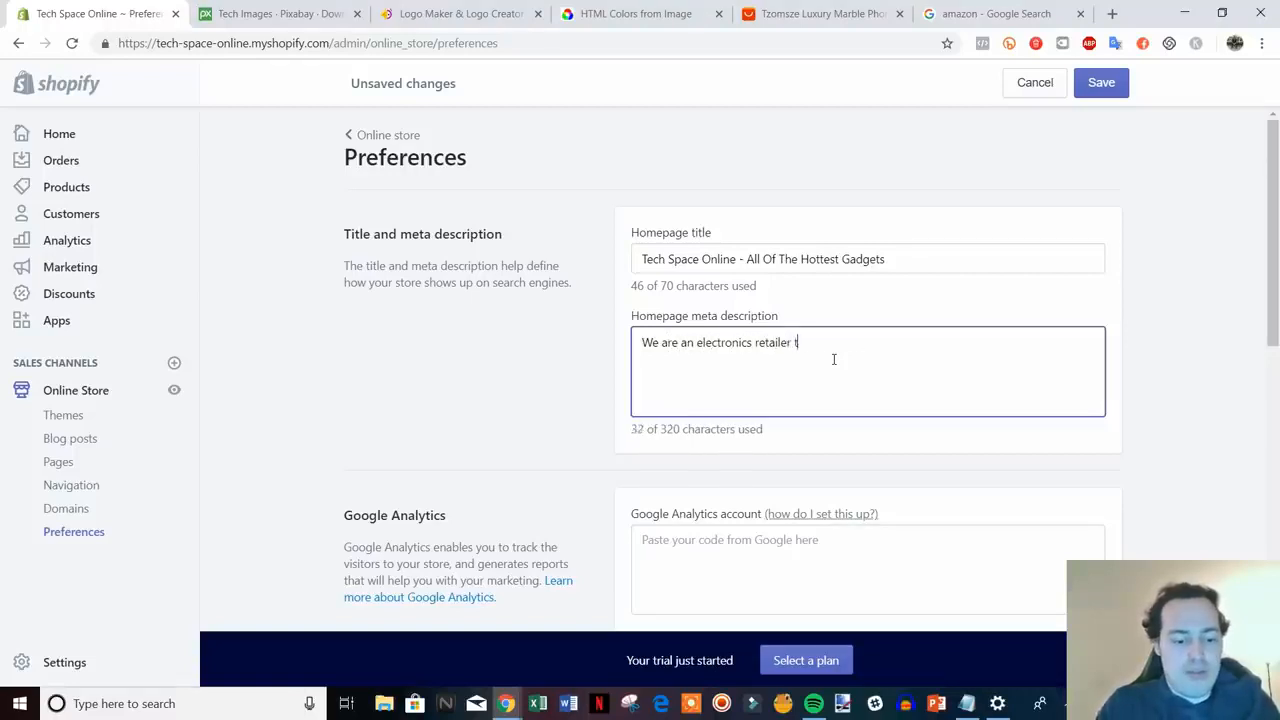
{"action": "type", "text": "hat sff"}
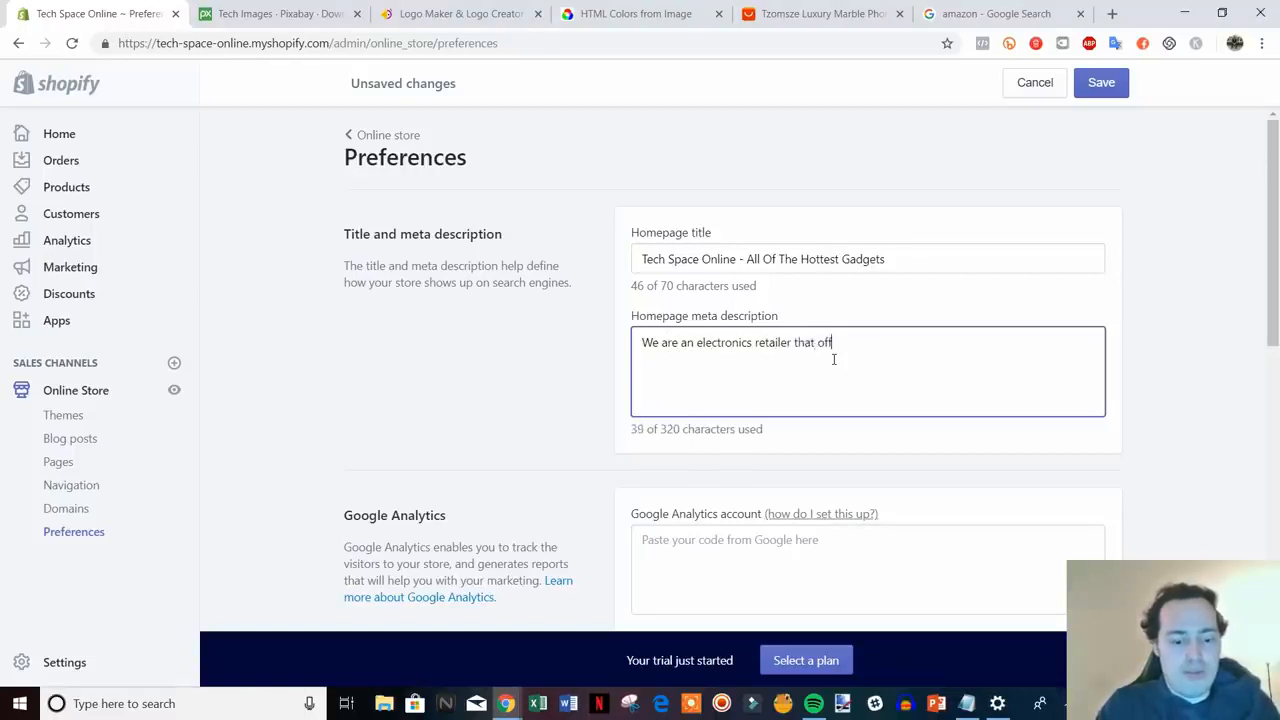
{"action": "type", "text": "ers deals on al lof t"}
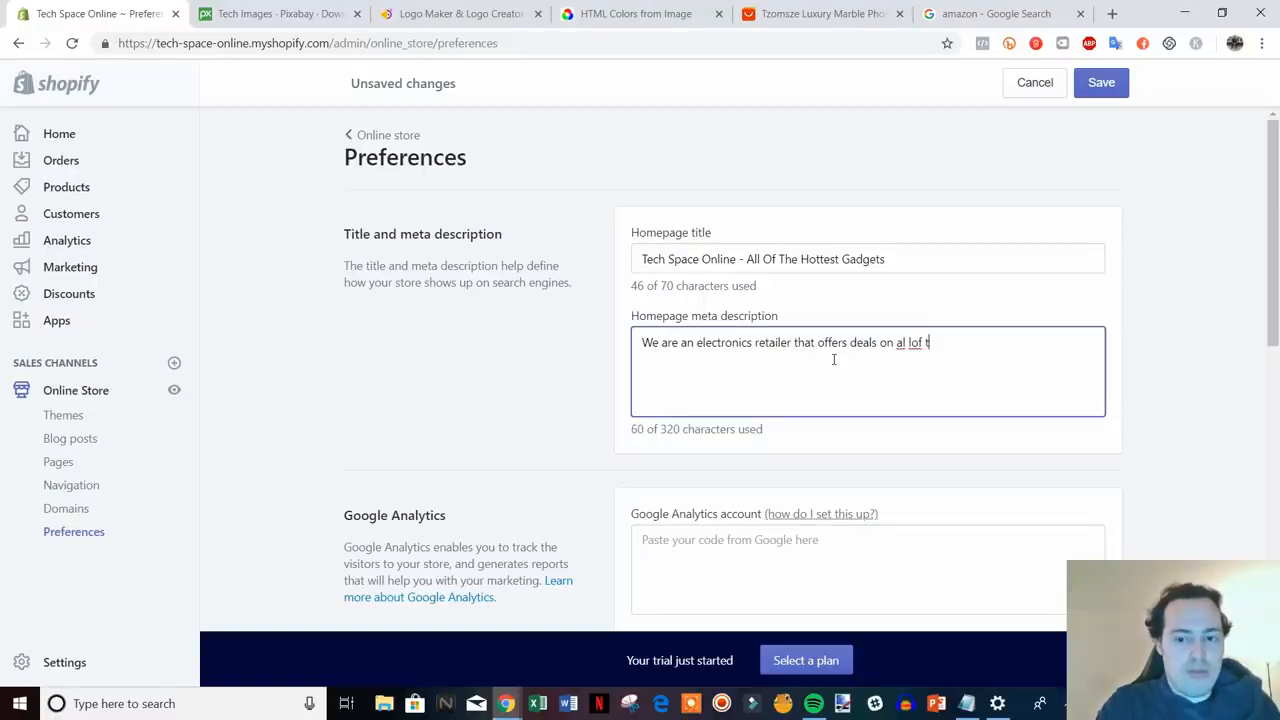
{"action": "key", "text": "BackSpace"}
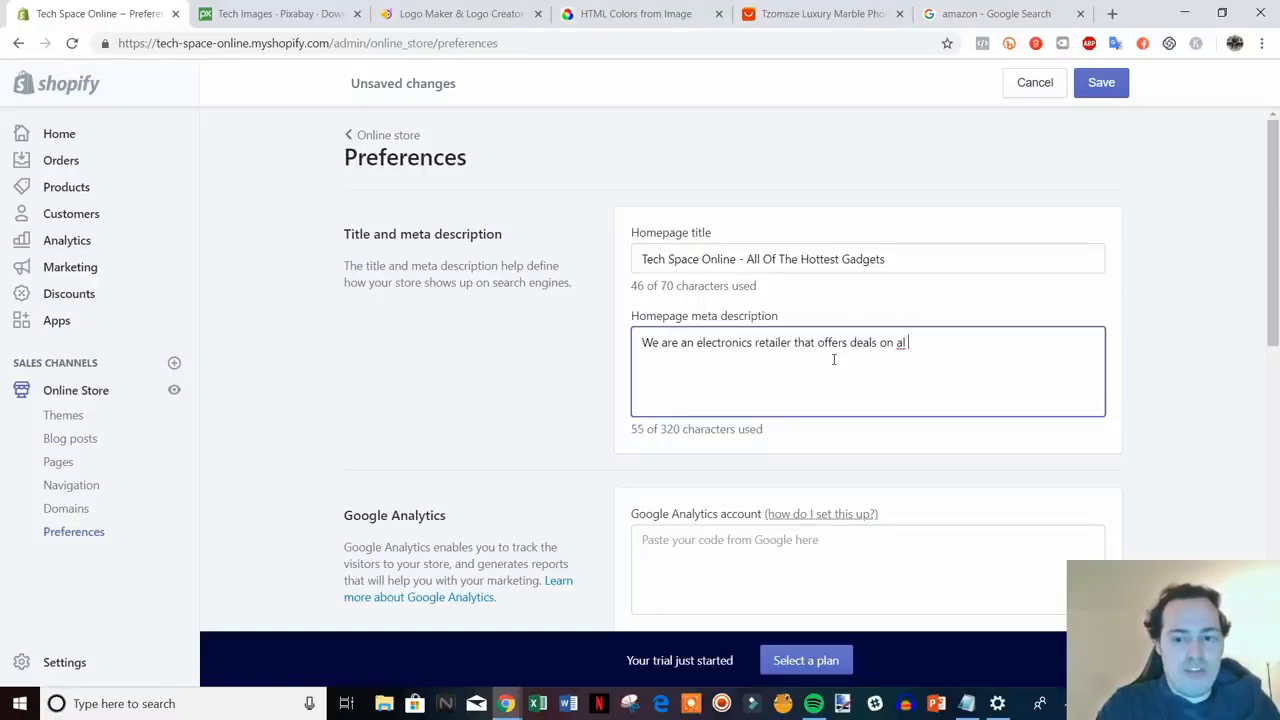
{"action": "type", "text": "of the most"}
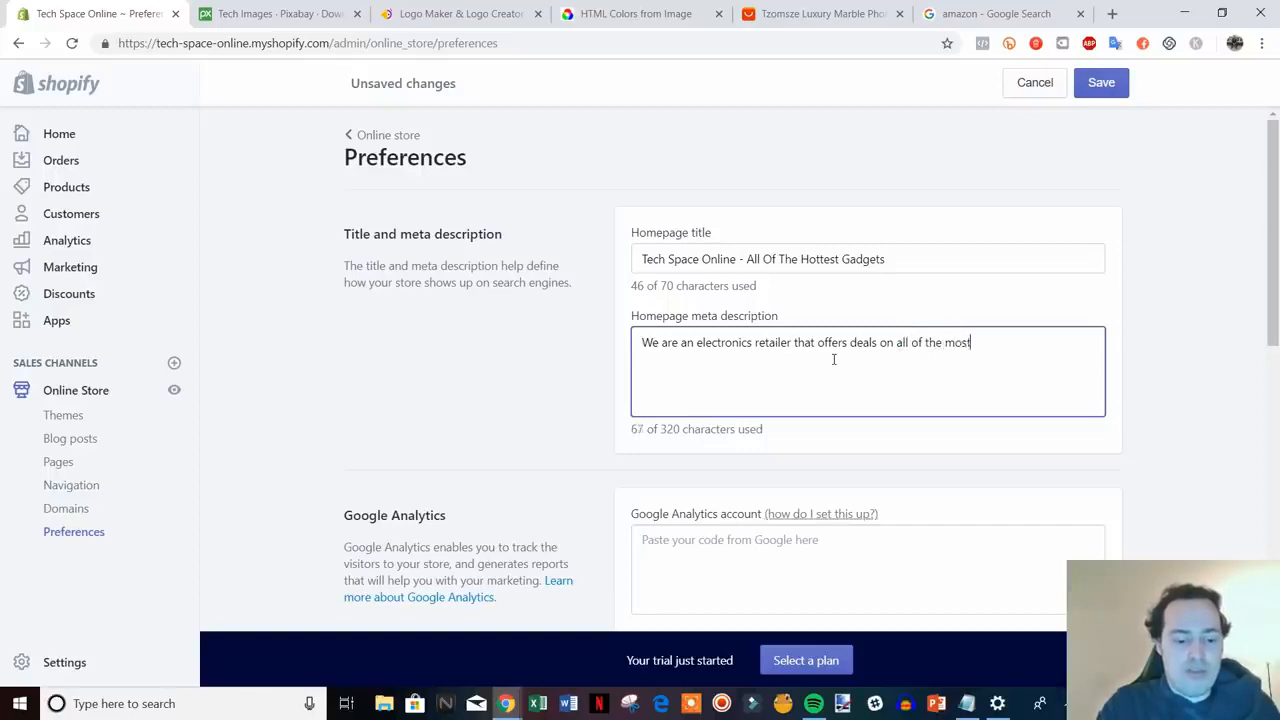
{"action": "type", "text": " in demand"}
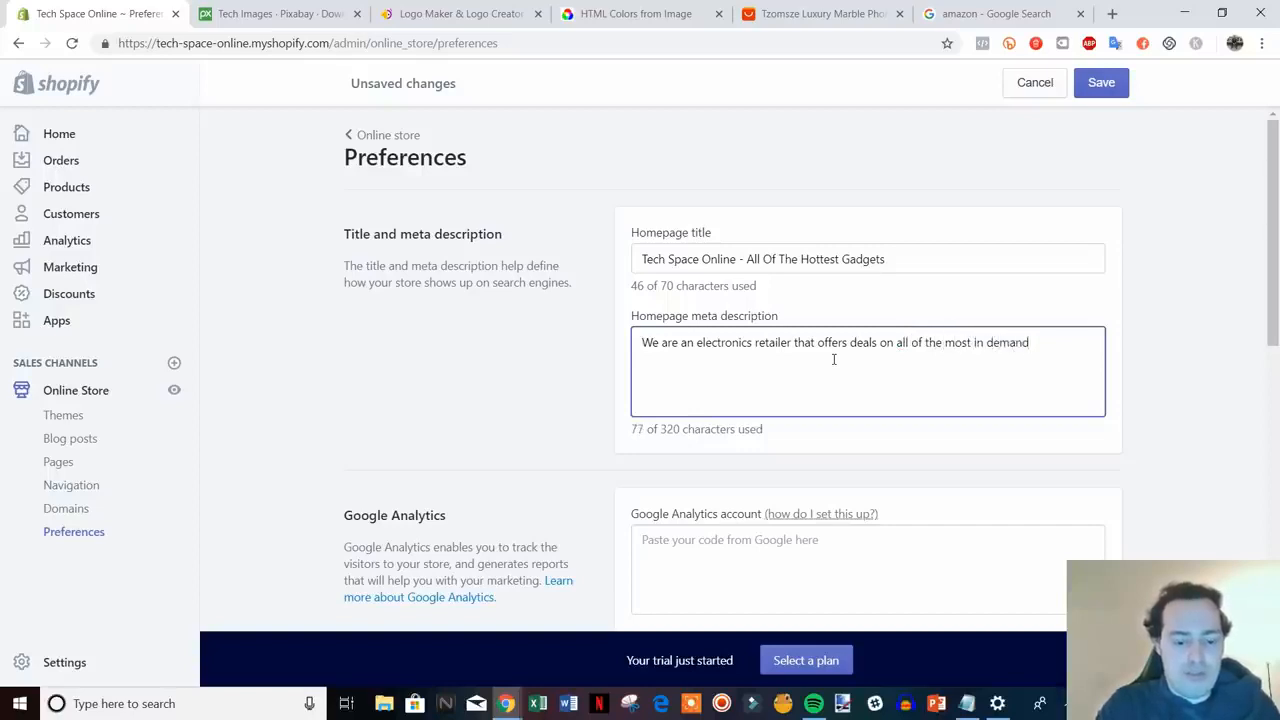
{"action": "type", "text": " tech products"}
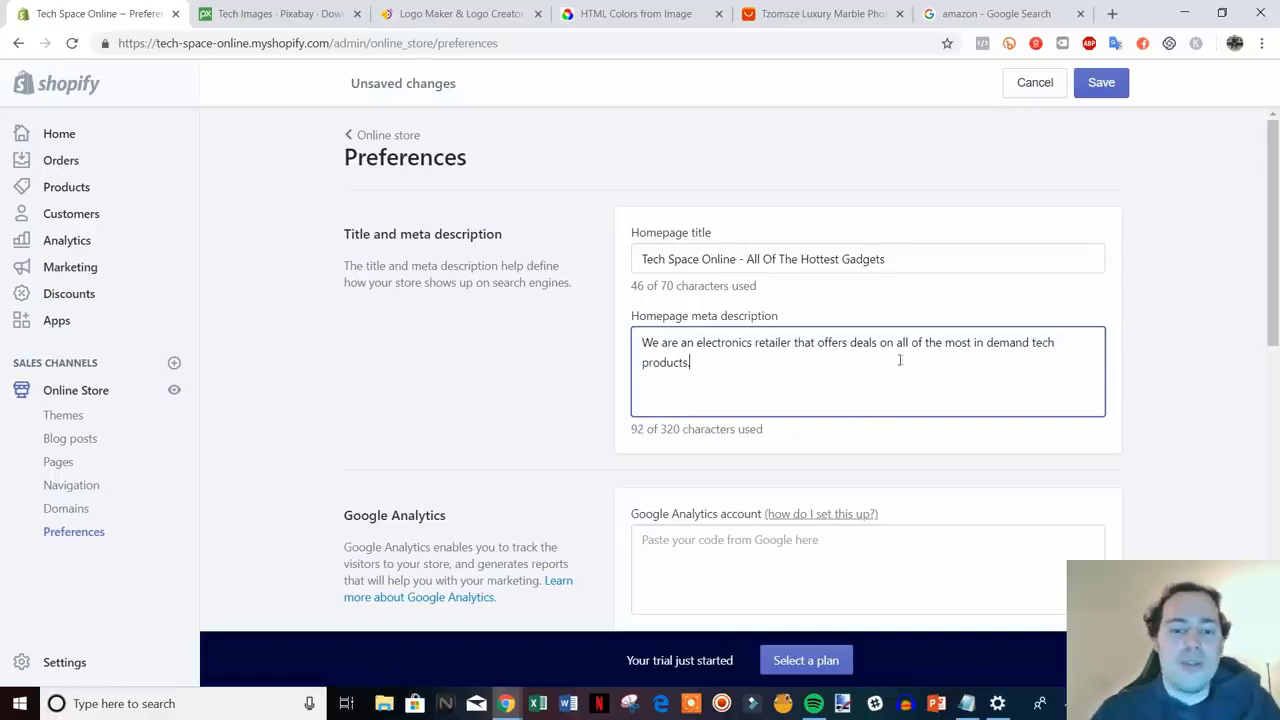
{"action": "scroll", "coordinate": [860, 378], "scroll_direction": "down", "scroll_amount": 1}
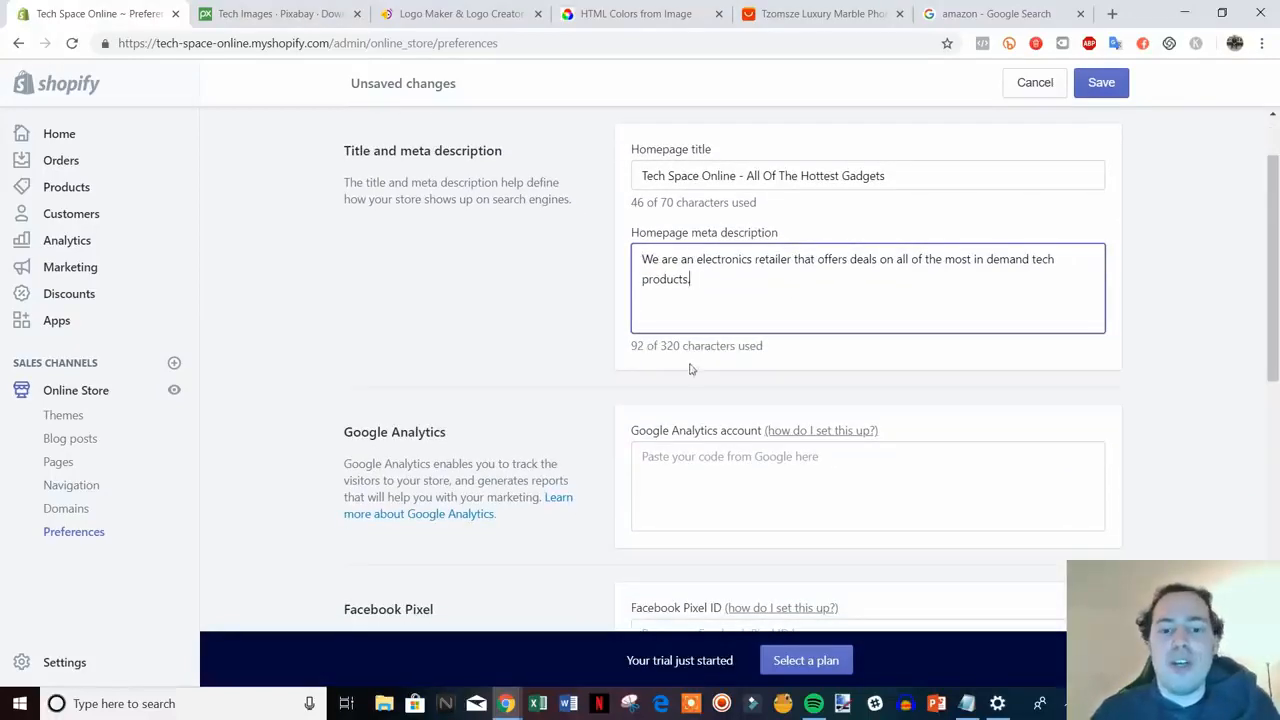
- Review the Google Analytics and Facebook Pixel sections of the Preferences page
{"action": "left_click", "coordinate": [1195, 331]}
{"action": "scroll", "coordinate": [1200, 328], "scroll_direction": "down", "scroll_amount": 1}
{"action": "scroll", "coordinate": [1202, 324], "scroll_direction": "down", "scroll_amount": 1}
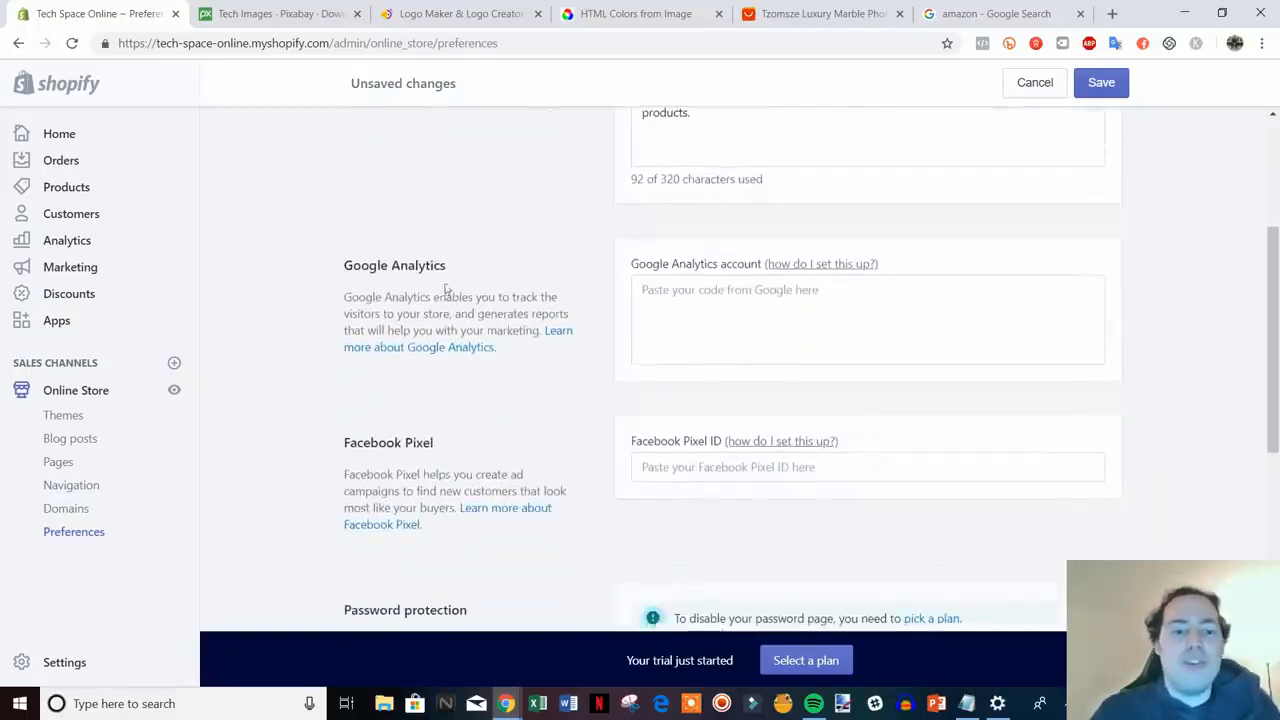
{"action": "left_click_drag", "start_coordinate": [508, 353], "coordinate": [360, 248]}
{"action": "left_click", "coordinate": [339, 249]}
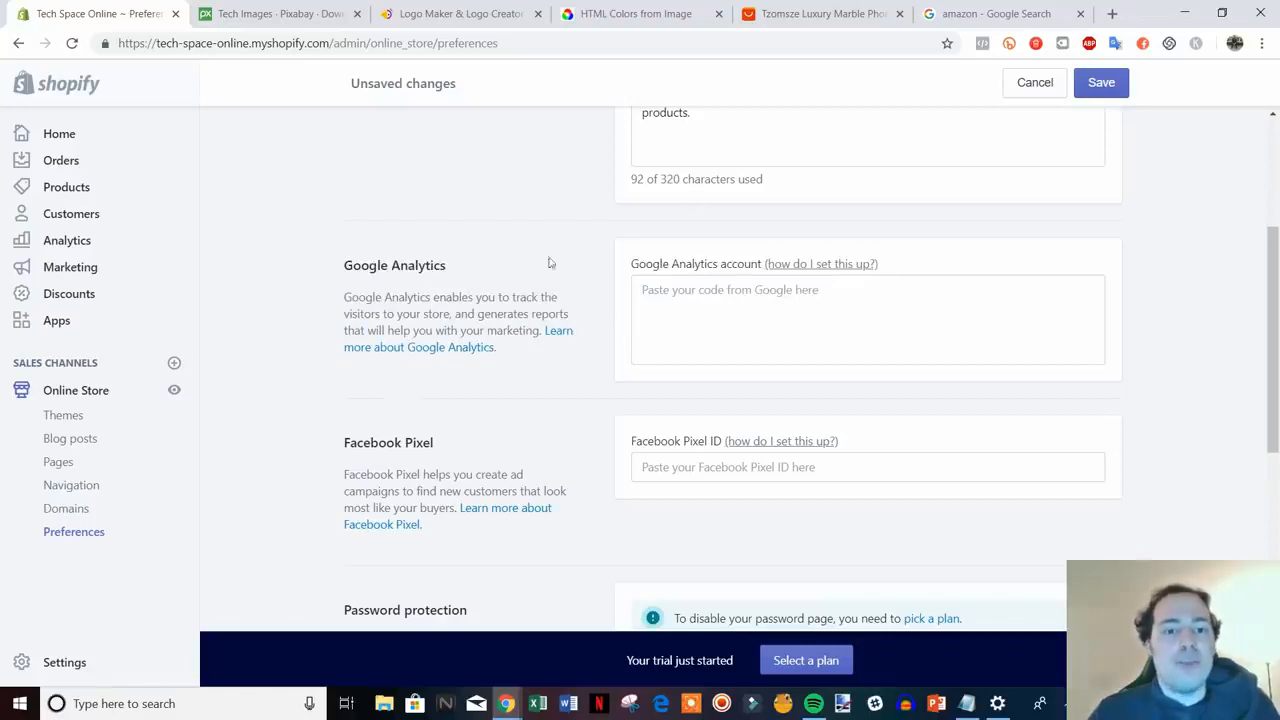
{"action": "scroll", "coordinate": [771, 283], "scroll_direction": "down", "scroll_amount": 2}
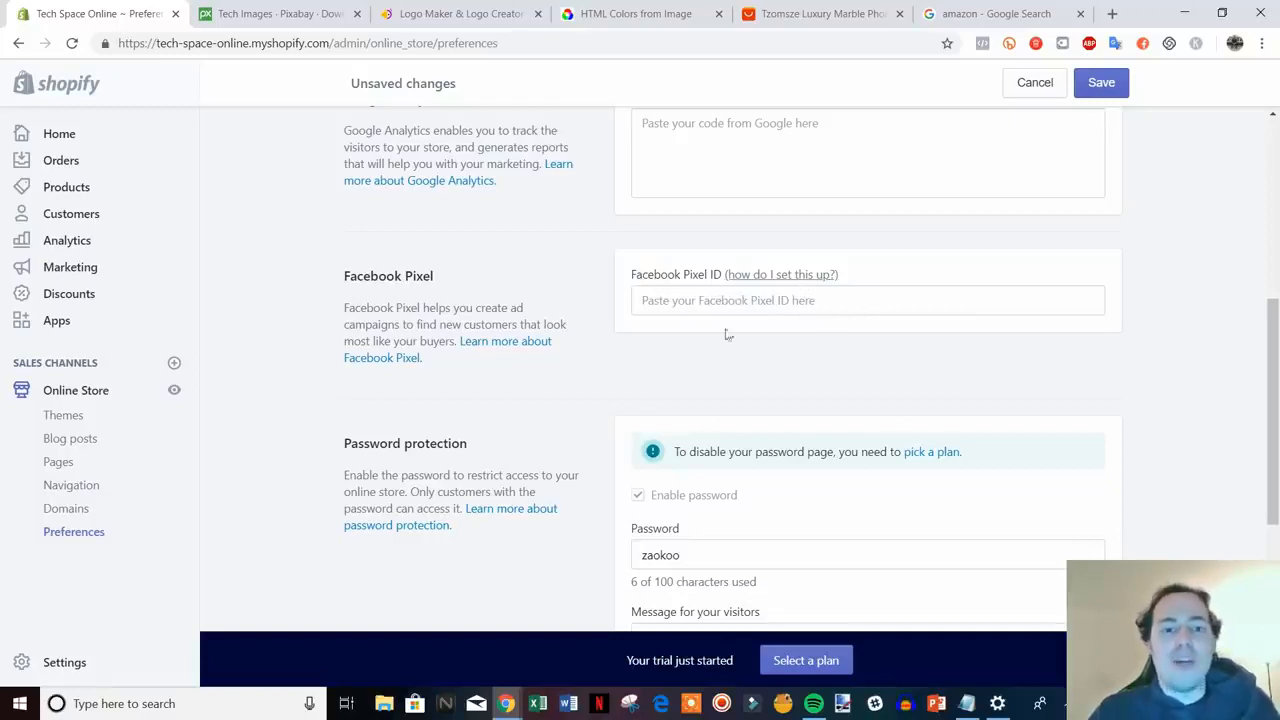
{"action": "scroll", "coordinate": [728, 336], "scroll_direction": "up", "scroll_amount": 1}
{"action": "scroll", "coordinate": [651, 363], "scroll_direction": "down", "scroll_amount": 1}
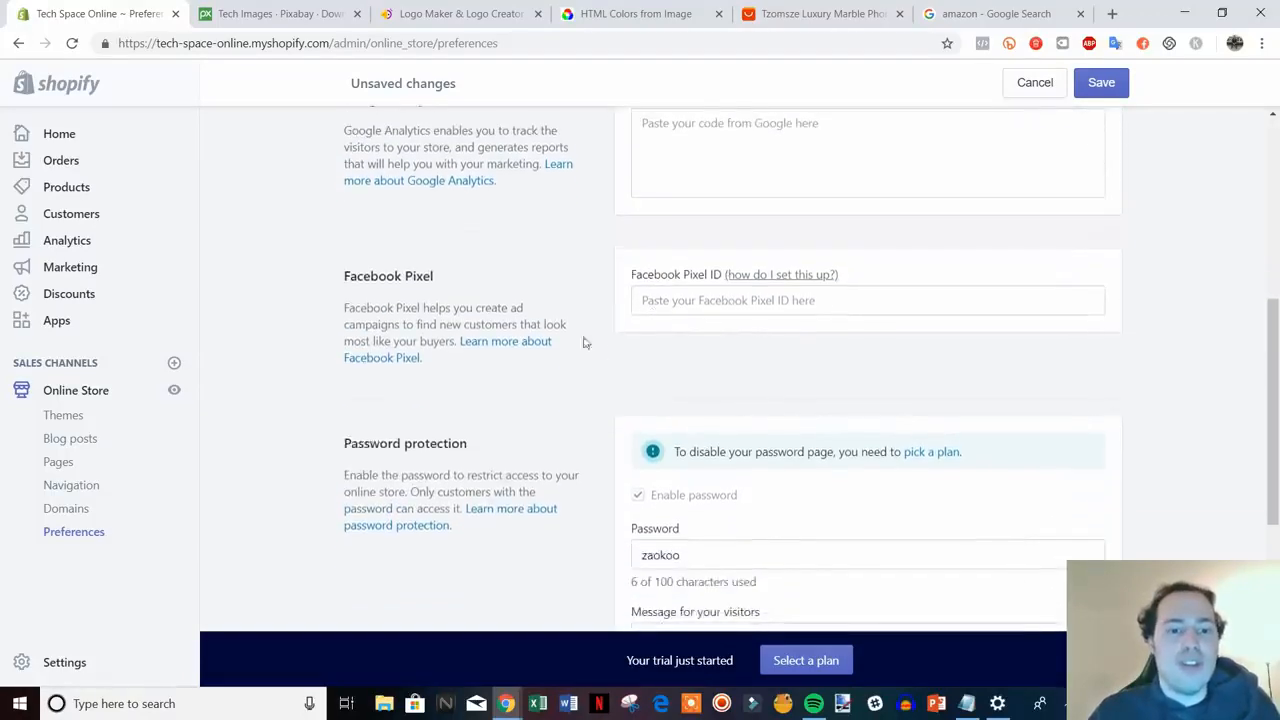
{"action": "scroll", "coordinate": [449, 266], "scroll_direction": "up", "scroll_amount": 1}
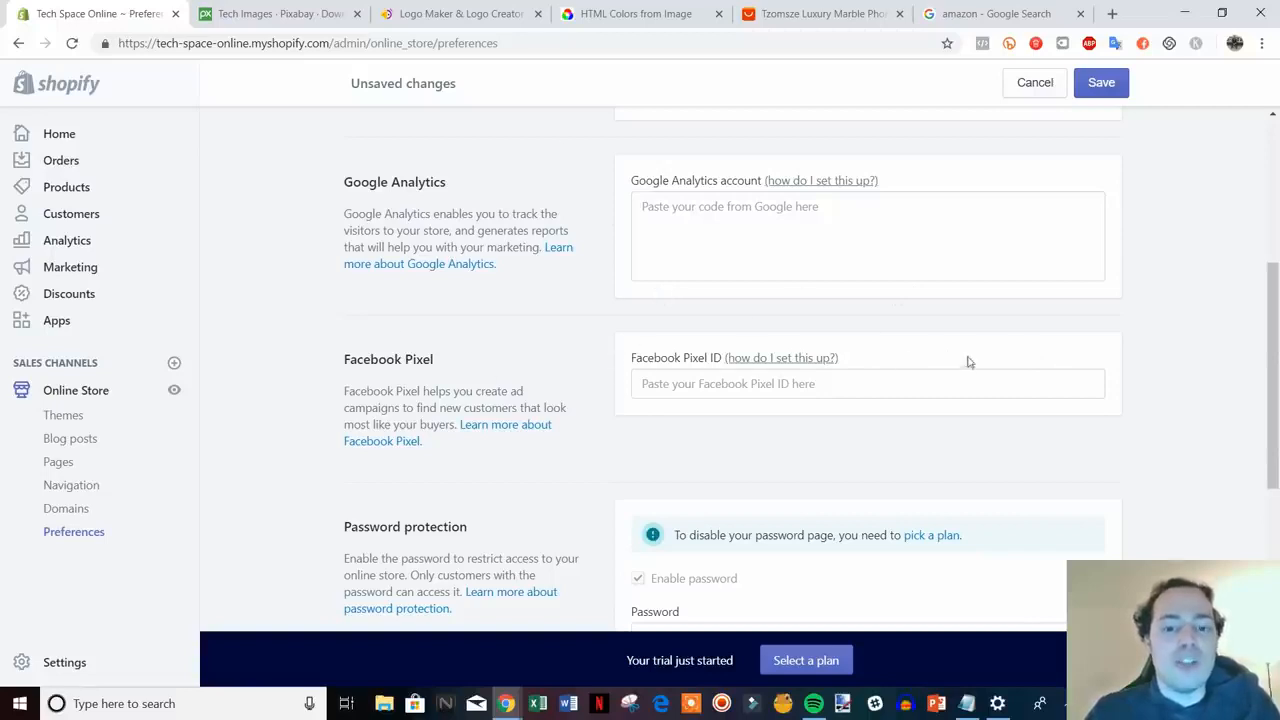
- Check Password protection, save the preferences, and go to Blog posts
{"action": "scroll", "coordinate": [641, 262], "scroll_direction": "down", "scroll_amount": 3}
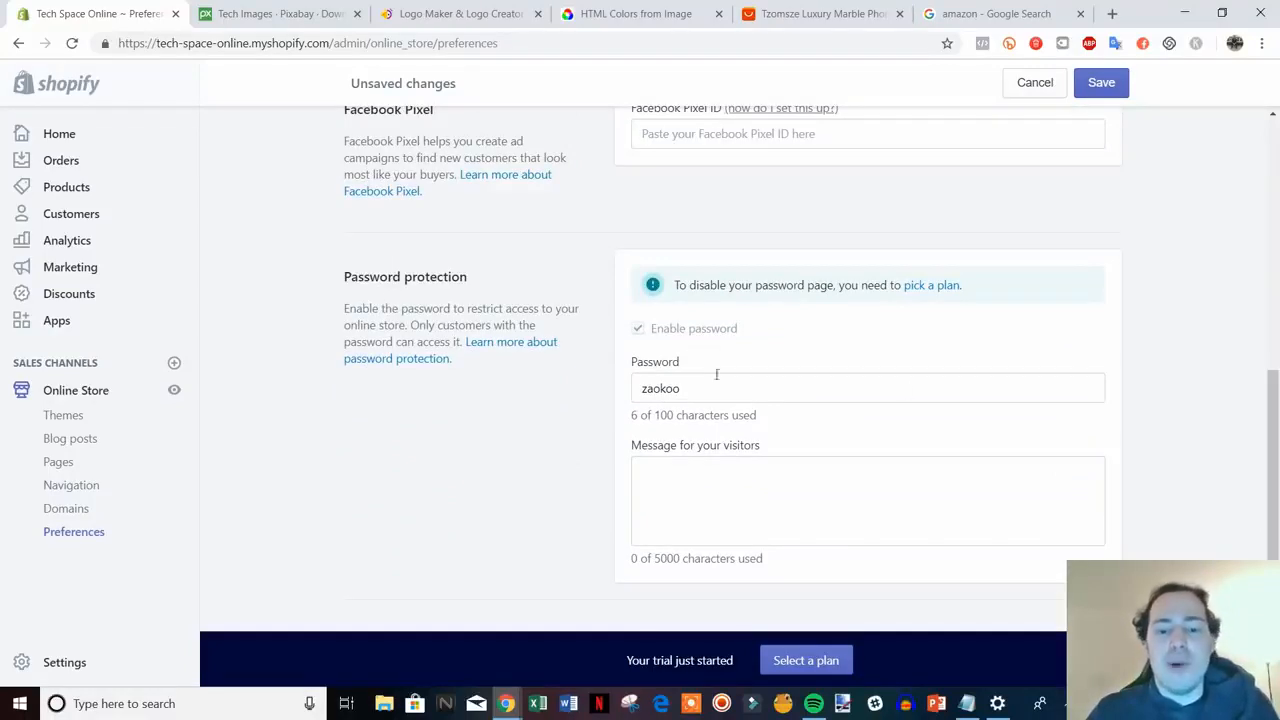
{"action": "scroll", "coordinate": [760, 380], "scroll_direction": "up", "scroll_amount": 2}
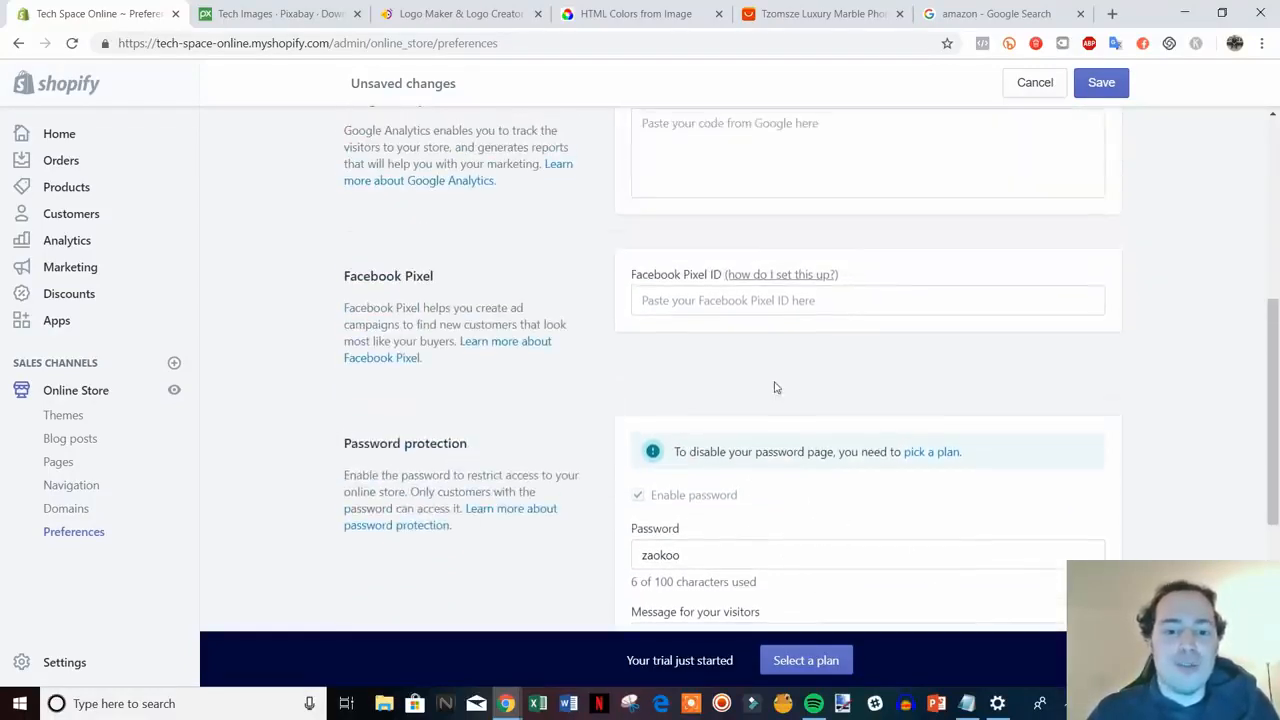
{"action": "scroll", "coordinate": [797, 450], "scroll_direction": "up", "scroll_amount": 5}
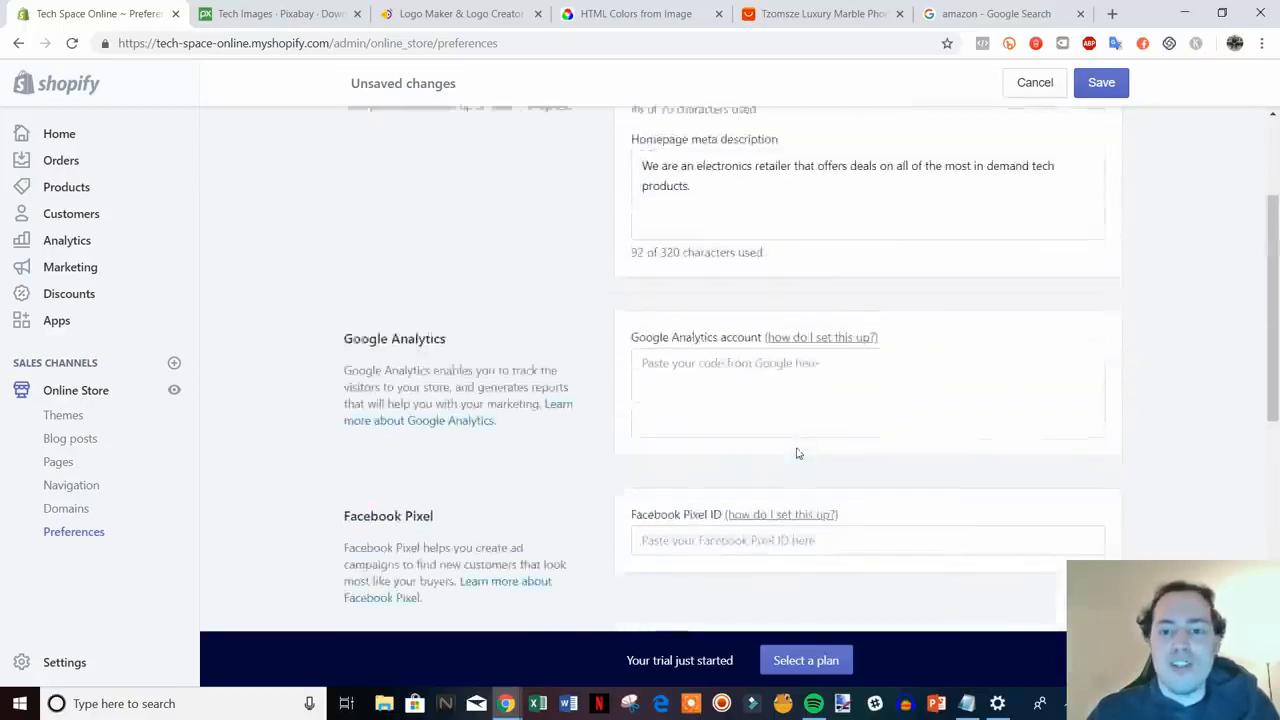
{"action": "left_click", "coordinate": [1108, 86]}
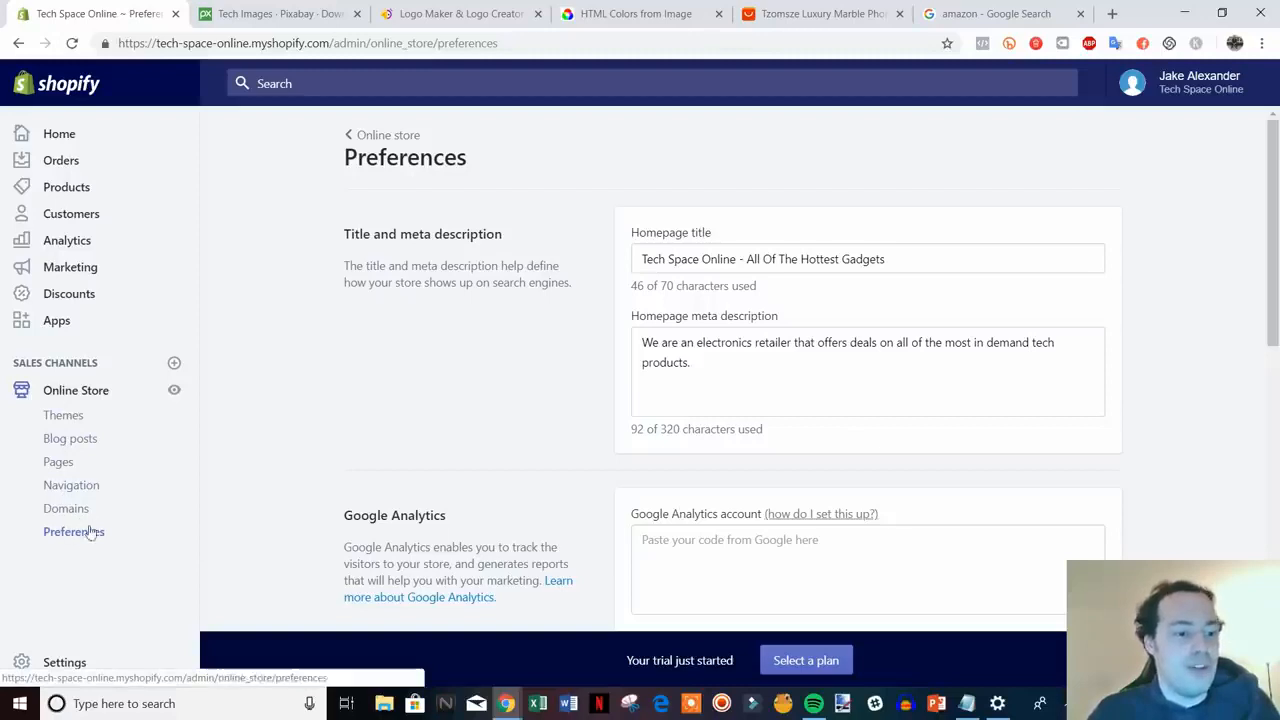
{"action": "left_click", "coordinate": [65, 445]}
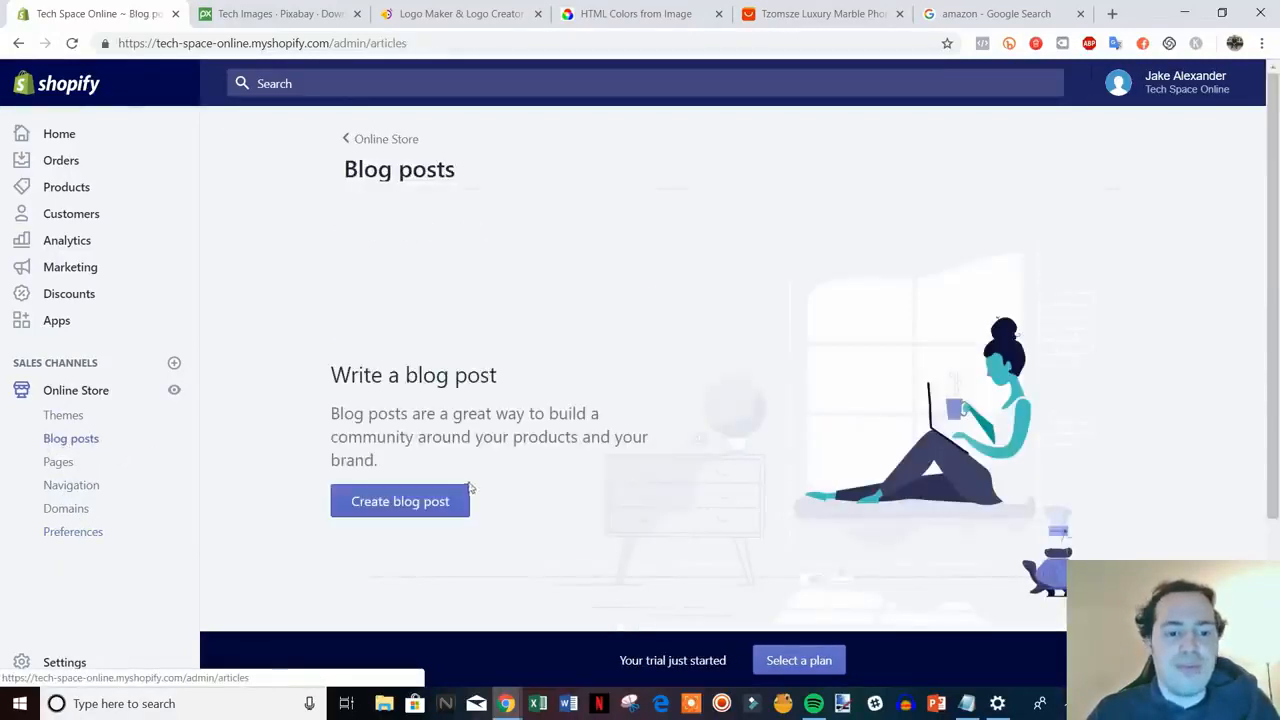
- Write a blog post titled 'Sample Post' with content 'type something here', save it, and view it
{"action": "left_click", "coordinate": [415, 503]}
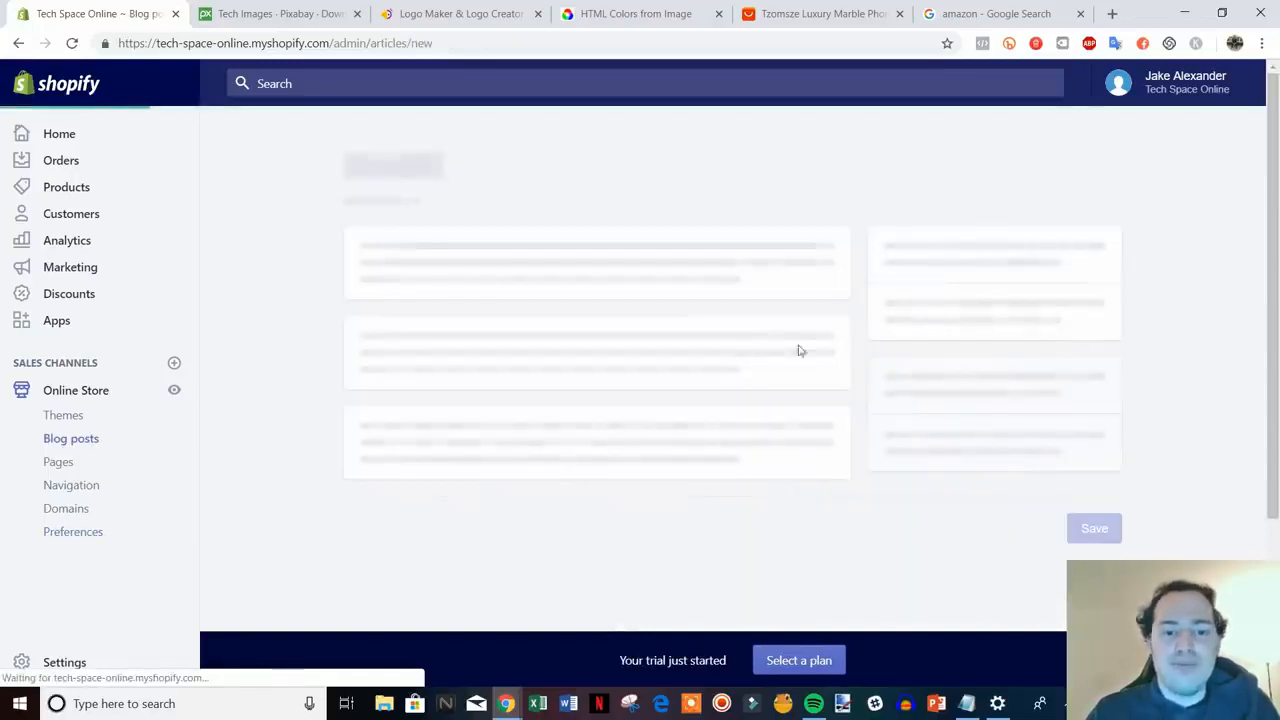
{"action": "left_click", "coordinate": [591, 257]}
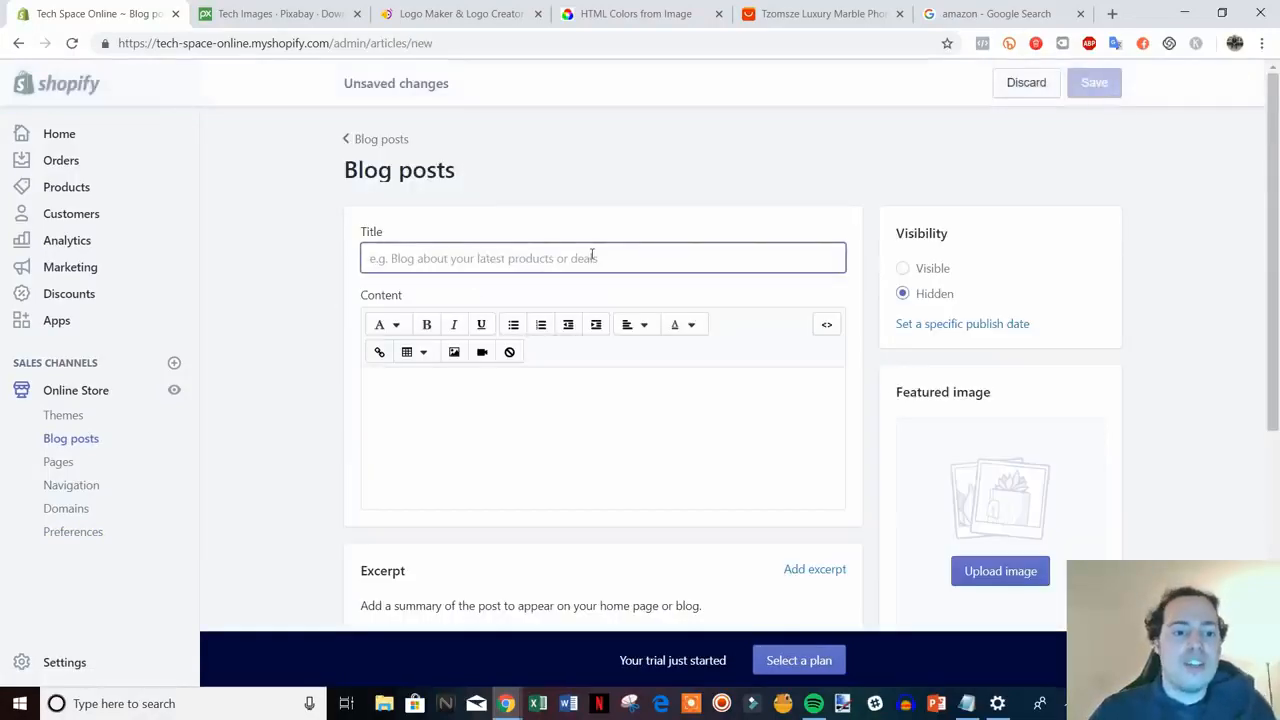
{"action": "type", "text": "Sam"}
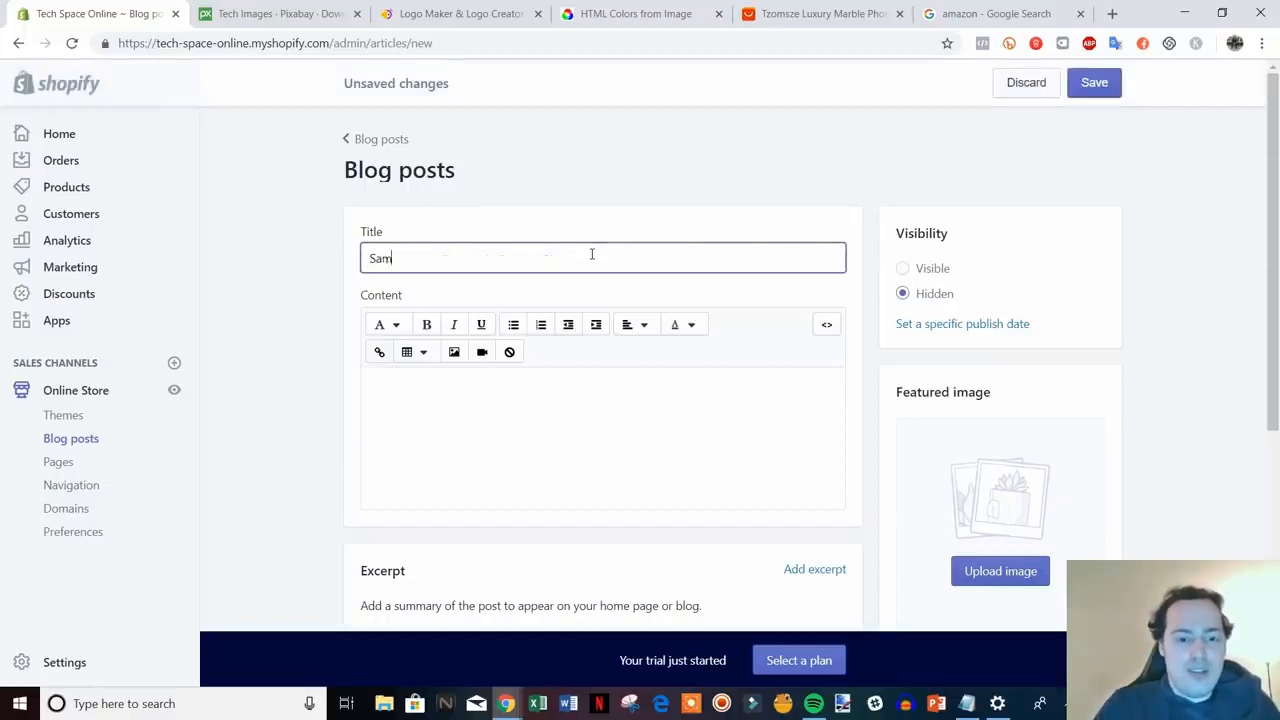
{"action": "type", "text": "ple Post"}
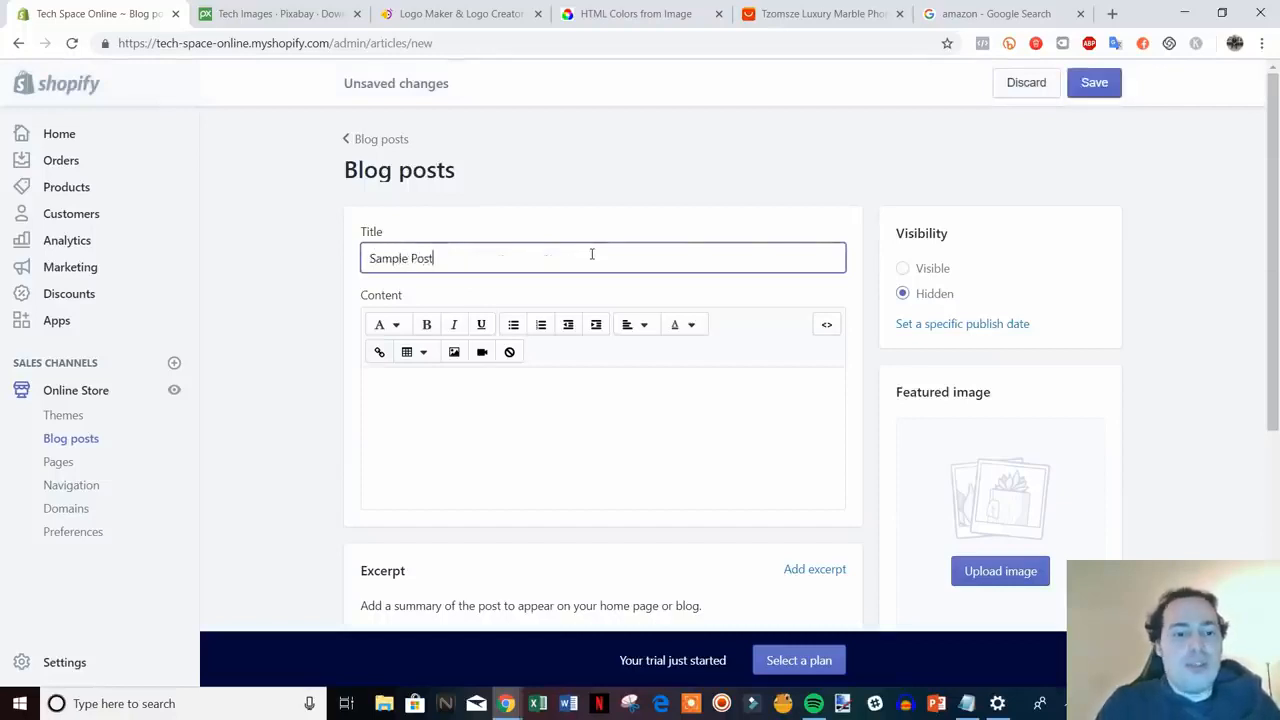
{"action": "left_click", "coordinate": [578, 399]}
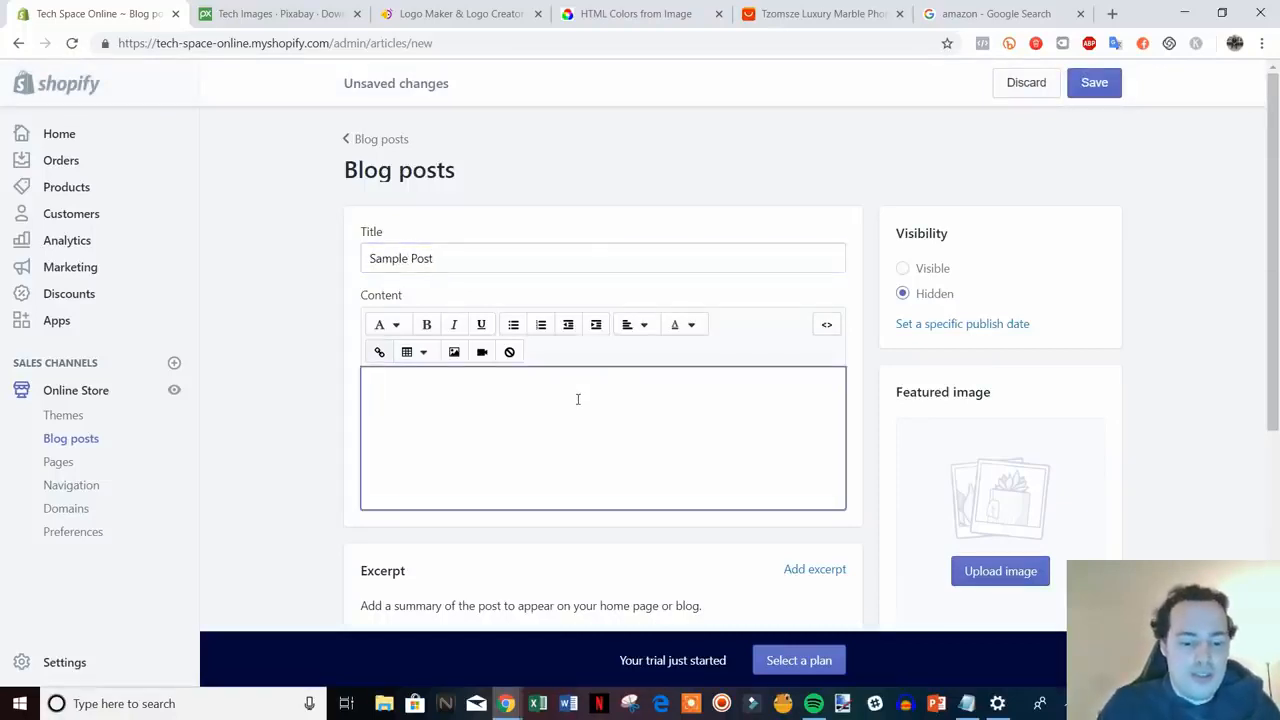
{"action": "type", "text": "type something here"}
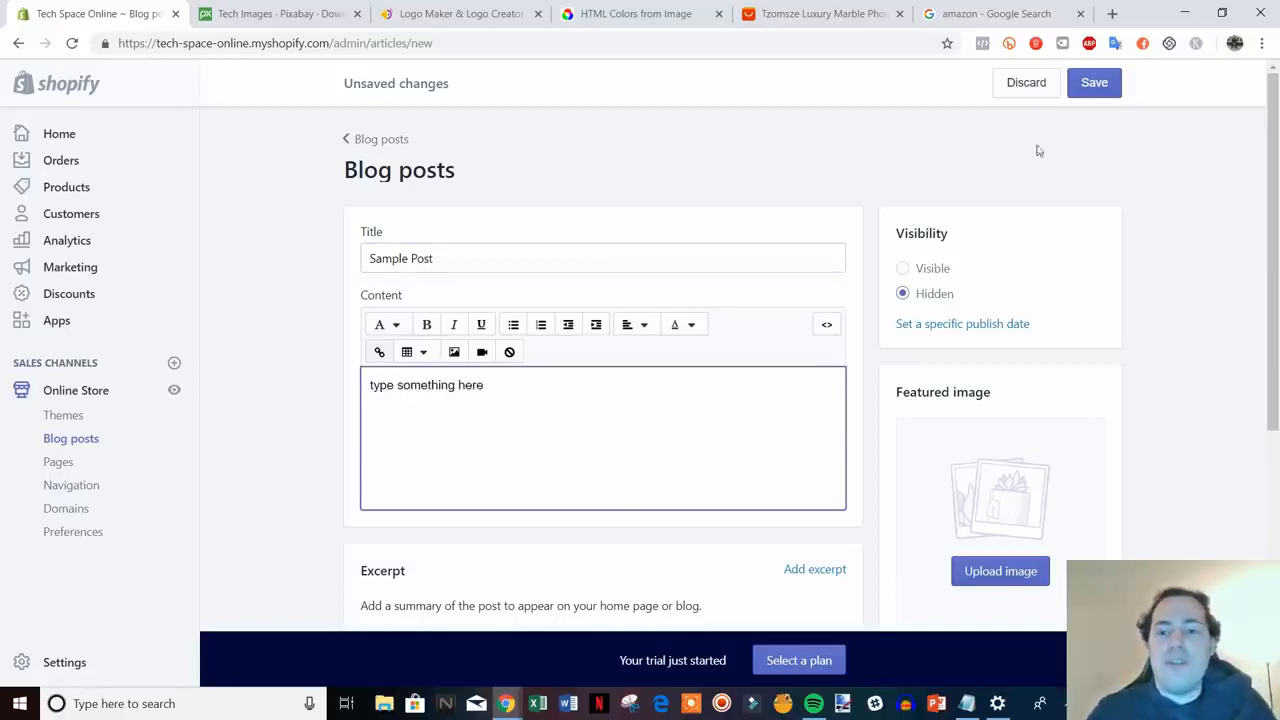
{"action": "left_click", "coordinate": [1092, 84]}
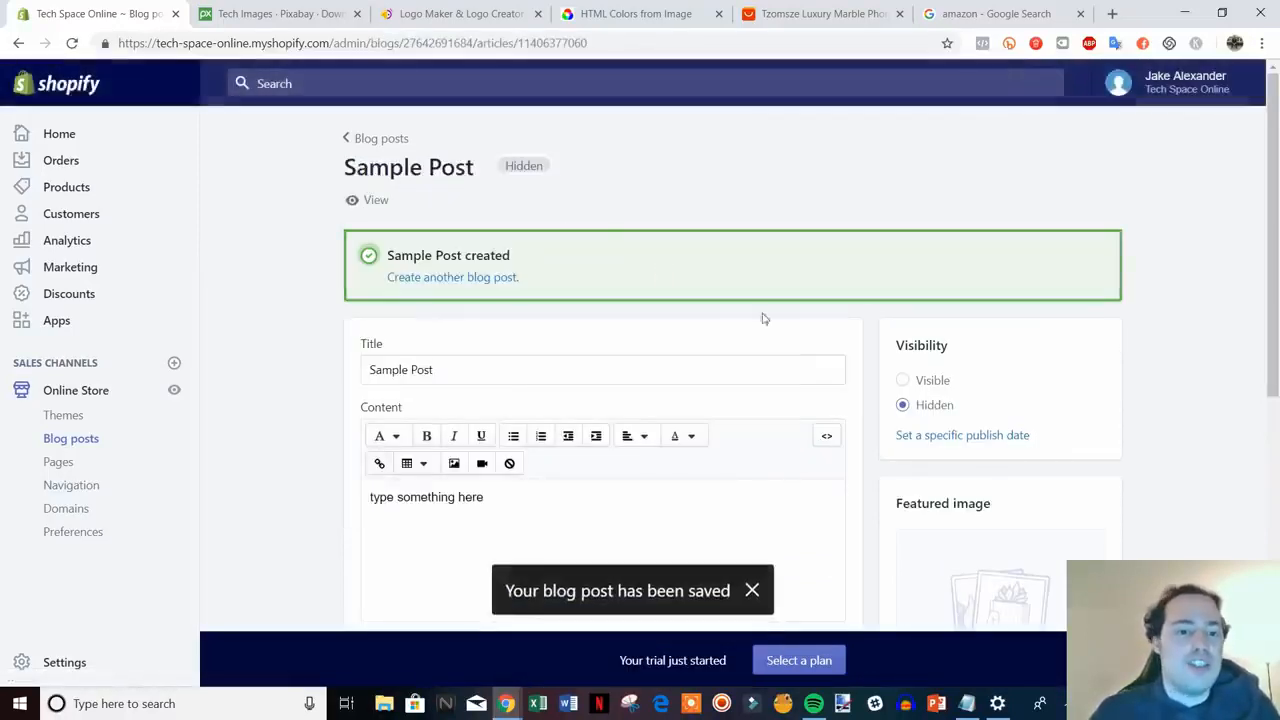
{"action": "left_click", "coordinate": [368, 201]}
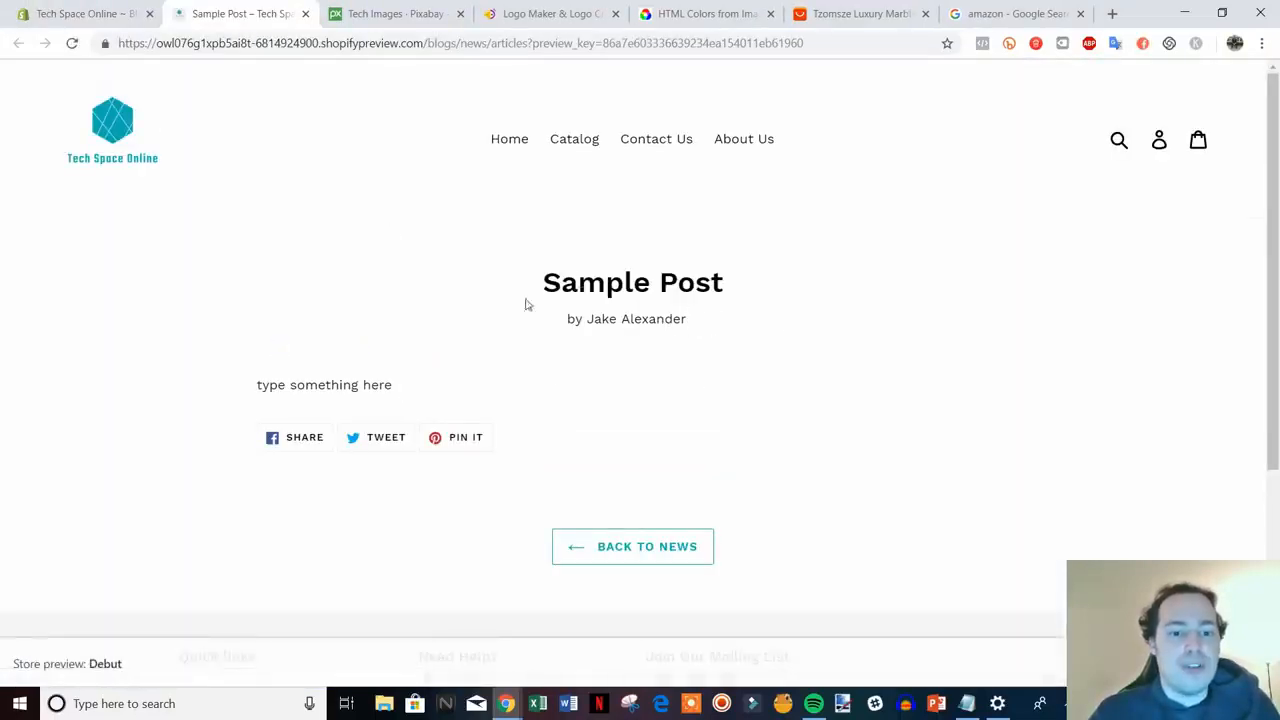
- Look over the post's byline in the preview, then close the preview tab to return to the editor
{"action": "left_click_drag", "start_coordinate": [567, 320], "coordinate": [671, 321]}
{"action": "left_click", "coordinate": [746, 345]}
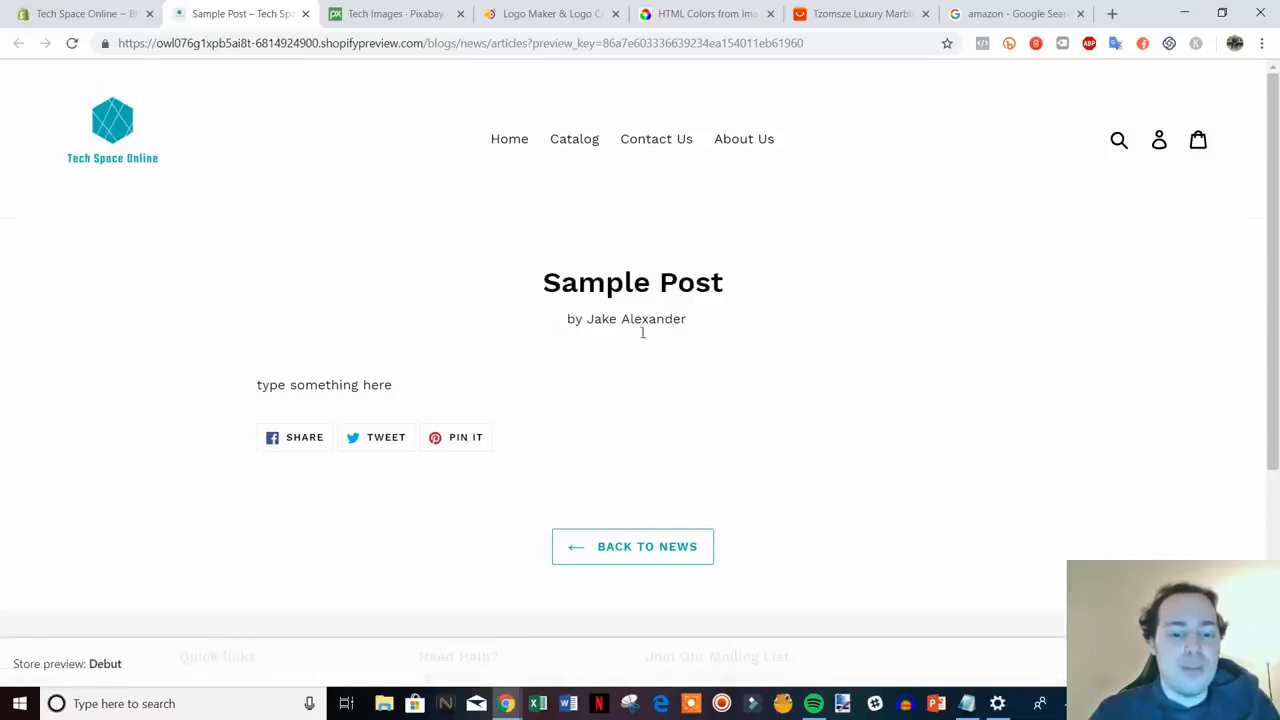
{"action": "left_click", "coordinate": [305, 14]}
{"action": "scroll", "coordinate": [728, 405], "scroll_direction": "down", "scroll_amount": 2}
{"action": "scroll", "coordinate": [551, 349], "scroll_direction": "up", "scroll_amount": 2}
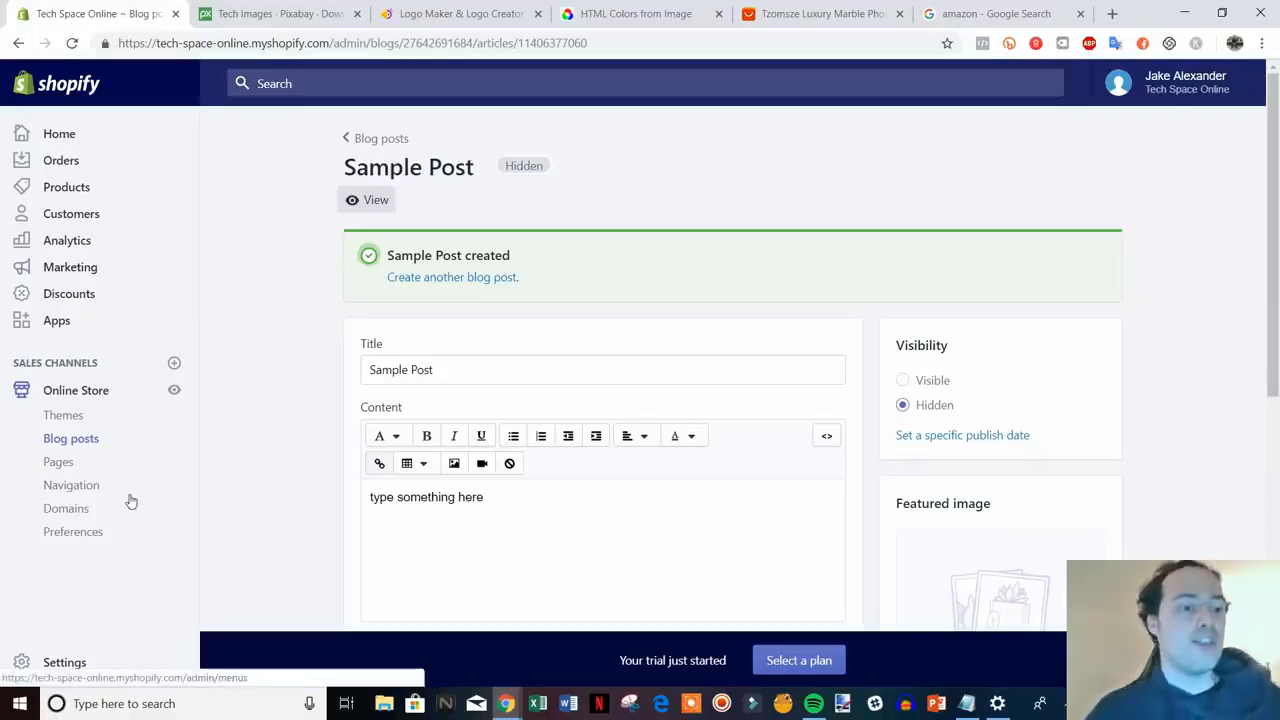
- Add a new product titled 'Black iPhone Case'
{"action": "left_click", "coordinate": [66, 188]}
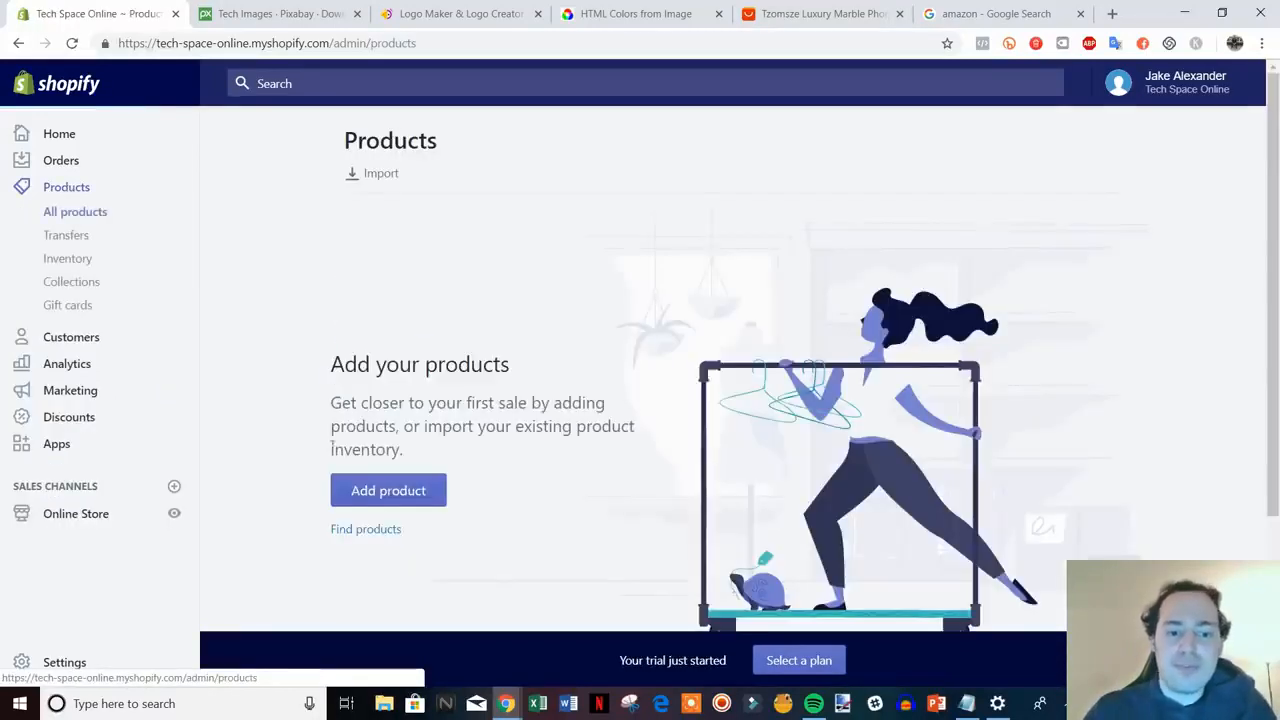
{"action": "left_click", "coordinate": [386, 491]}
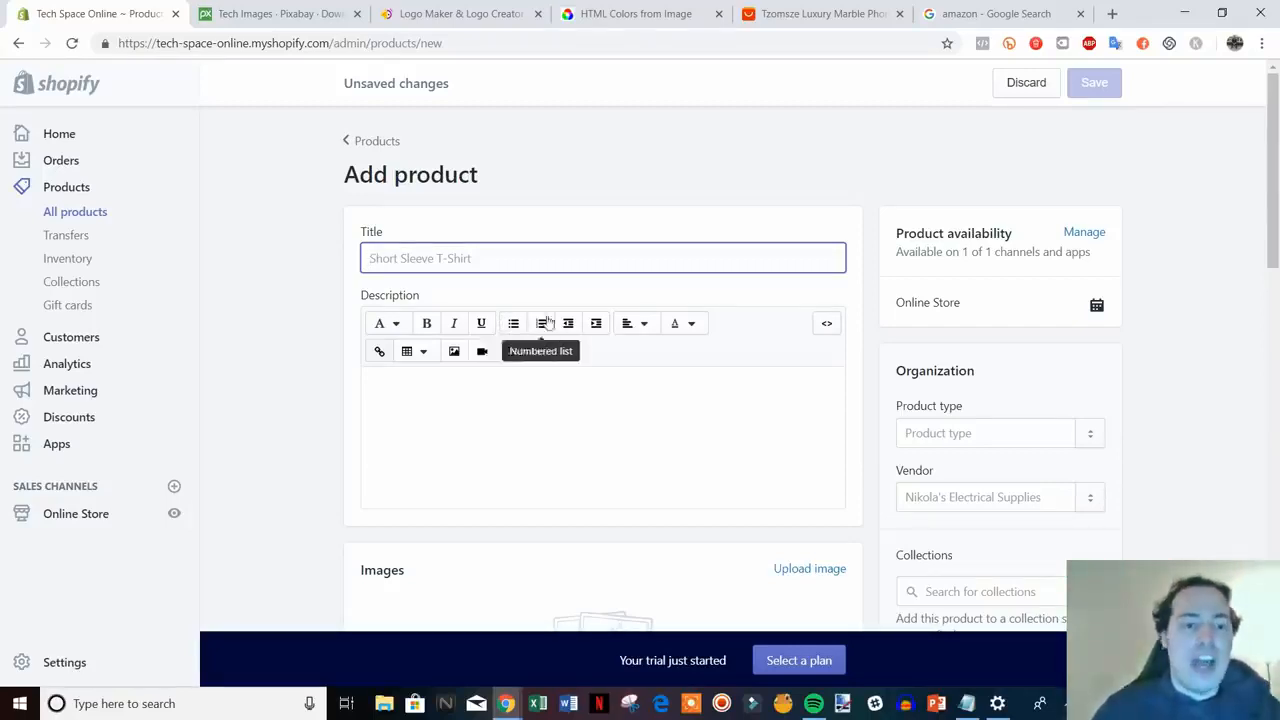
{"action": "scroll", "coordinate": [868, 382], "scroll_direction": "down", "scroll_amount": 1}
{"action": "scroll", "coordinate": [880, 409], "scroll_direction": "up", "scroll_amount": 1}
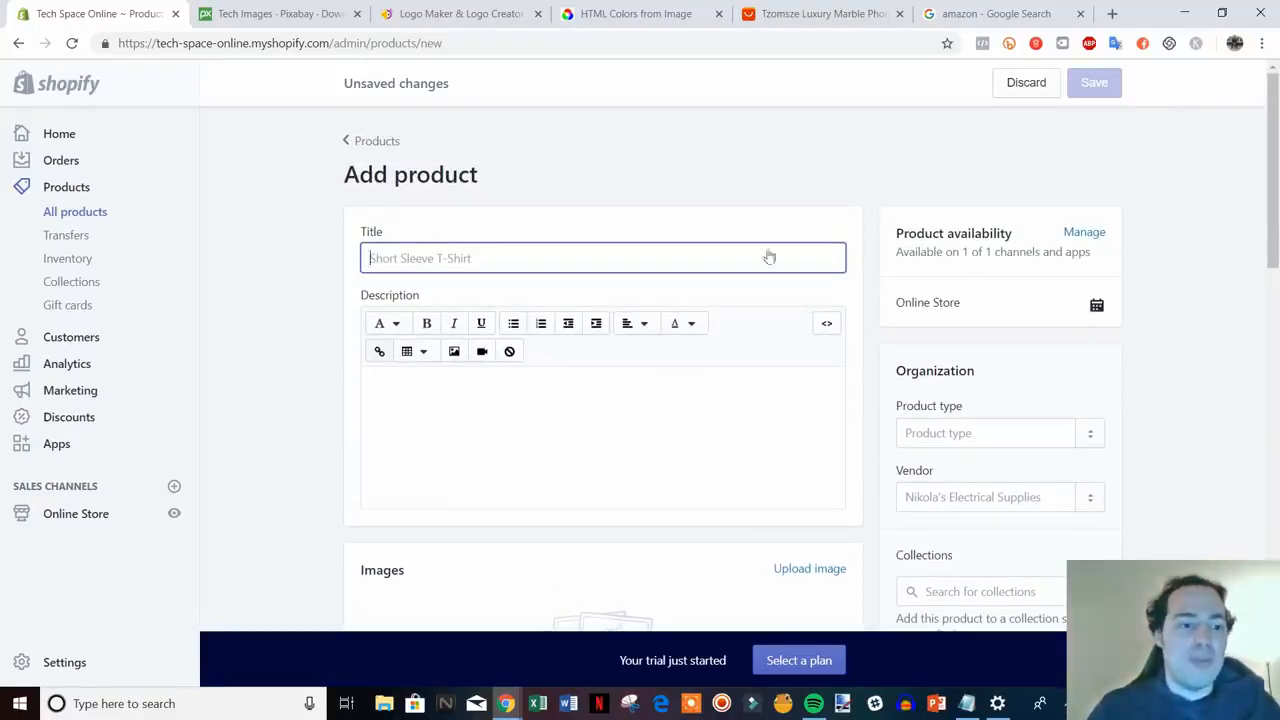
{"action": "scroll", "coordinate": [643, 342], "scroll_direction": "down", "scroll_amount": 3}
{"action": "scroll", "coordinate": [655, 328], "scroll_direction": "up", "scroll_amount": 3}
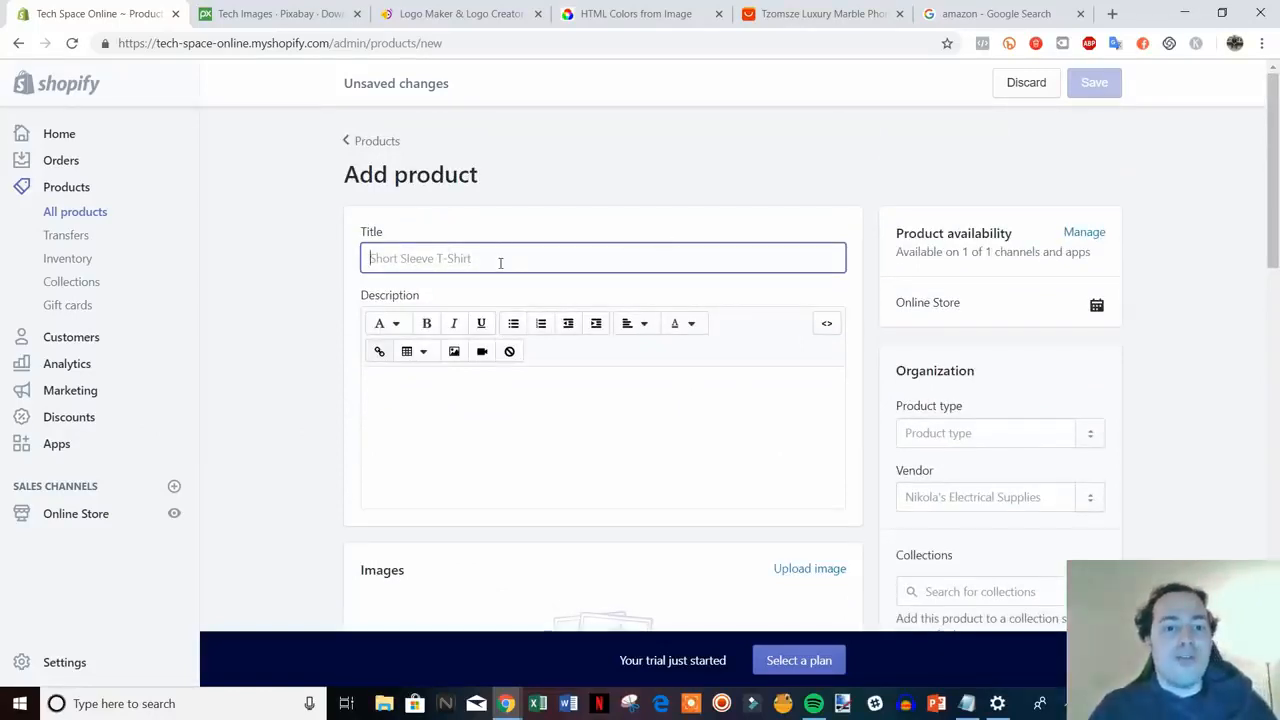
{"action": "type", "text": "Black"}
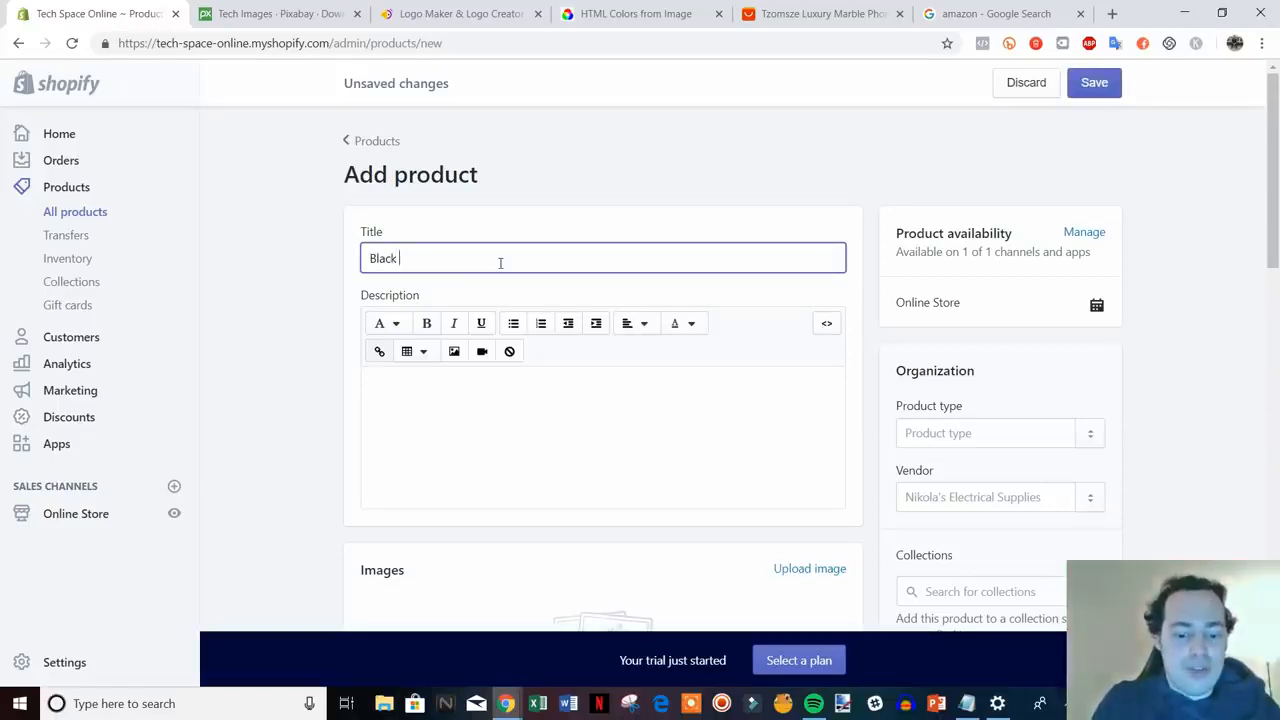
{"action": "type", "text": " iPhone Case"}
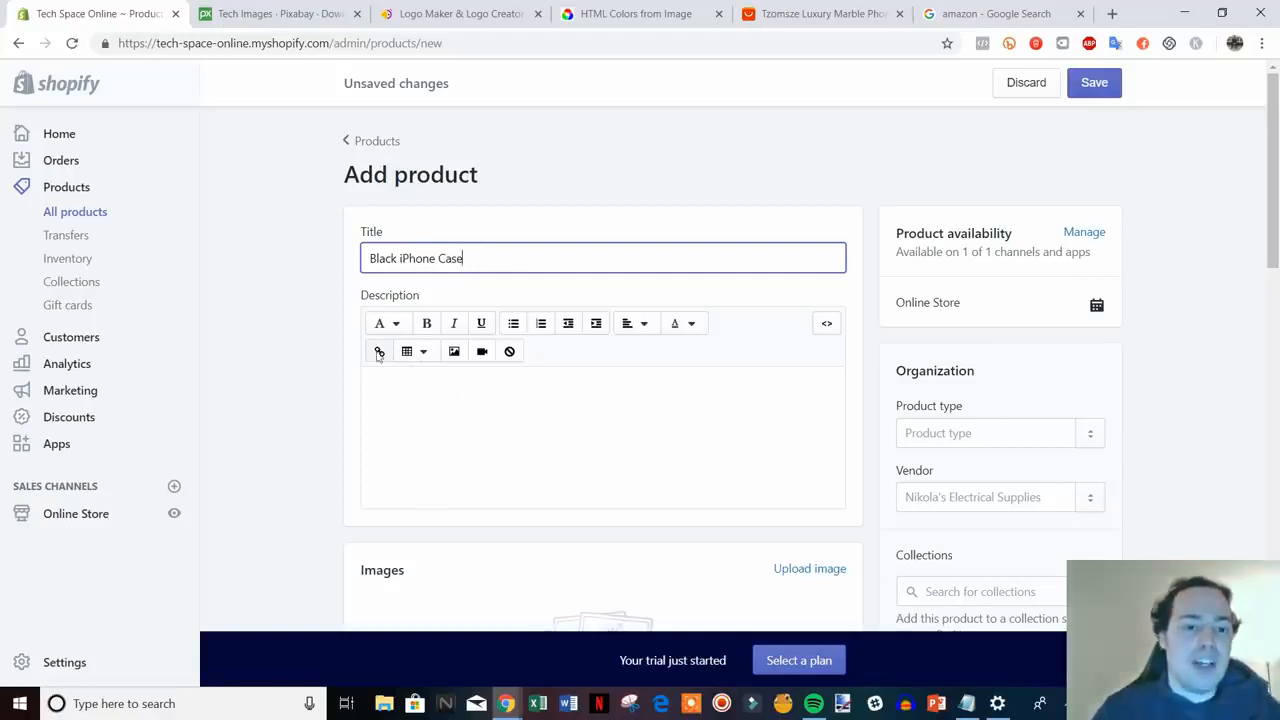
{"action": "left_click", "coordinate": [294, 386]}
- Write the description lines Describe product, Features & Benefits, and FAQs
{"action": "scroll", "coordinate": [479, 342], "scroll_direction": "down", "scroll_amount": 1}
{"action": "left_click", "coordinate": [530, 328]}
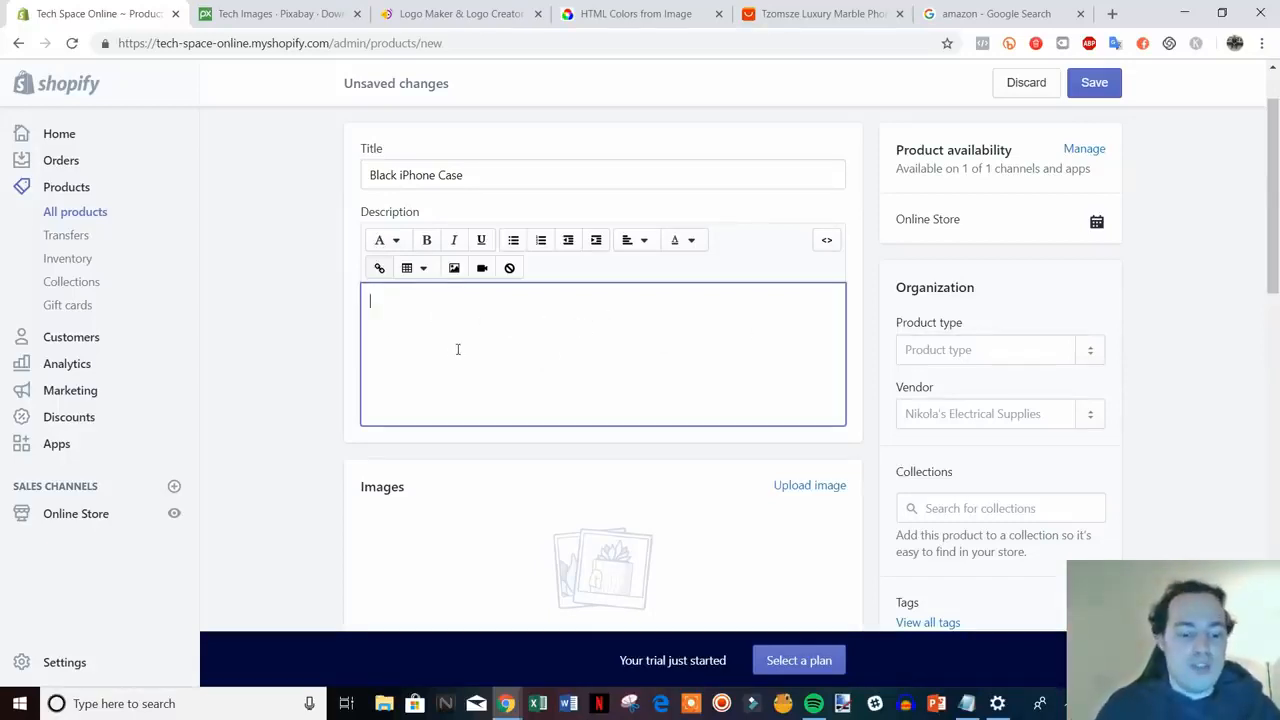
{"action": "type", "text": "Descri"}
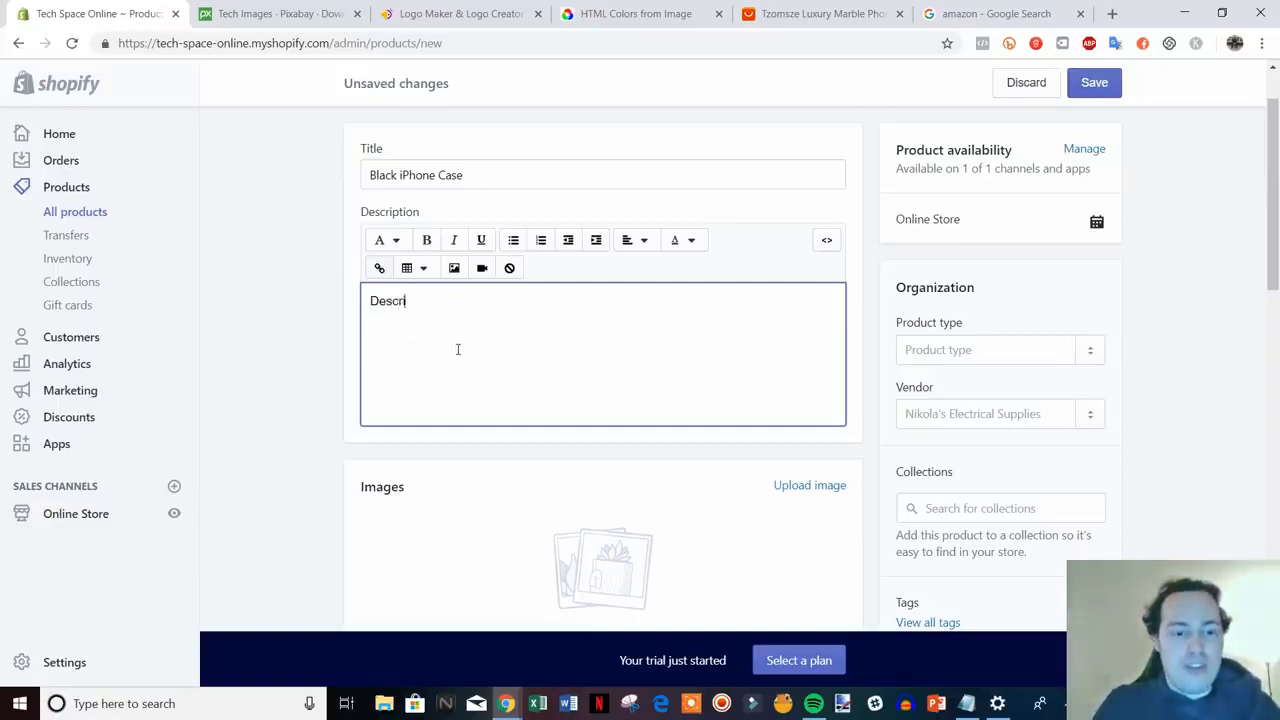
{"action": "type", "text": "be product"}
{"action": "key", "text": "Return"}
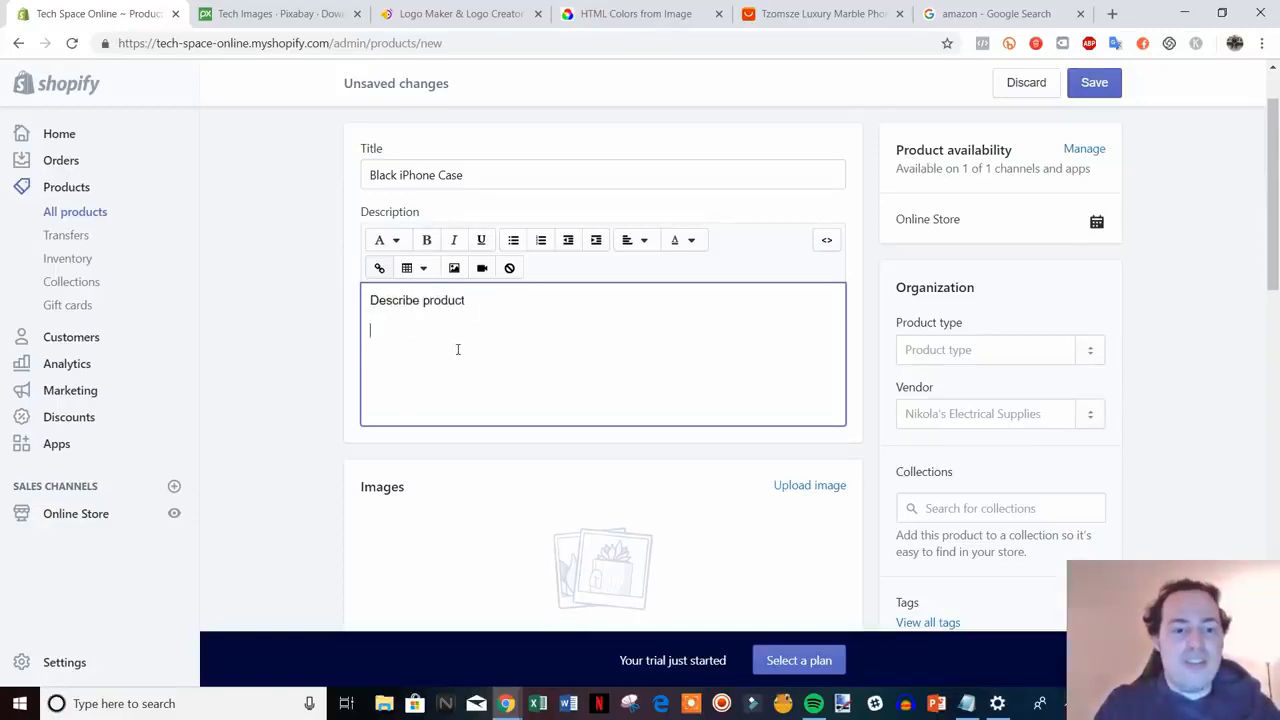
{"action": "type", "text": "F"}
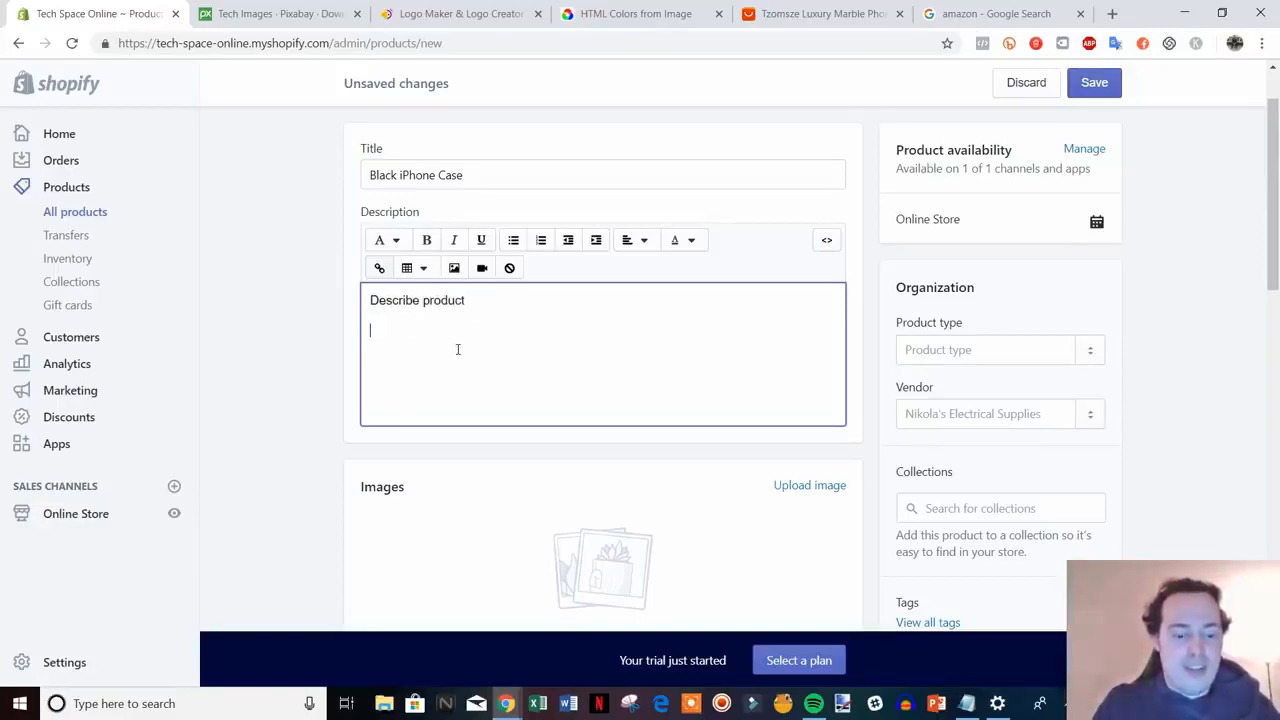
{"action": "type", "text": "eatures"}
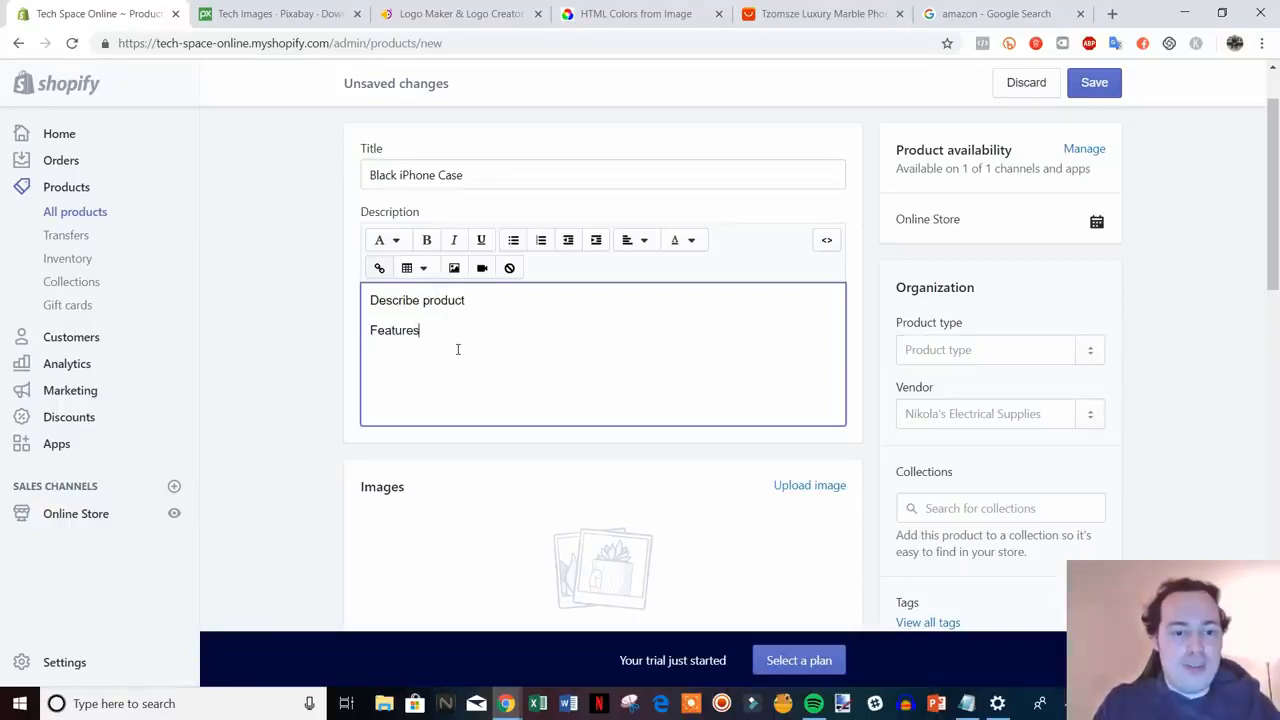
{"action": "type", "text": " & Benefits"}
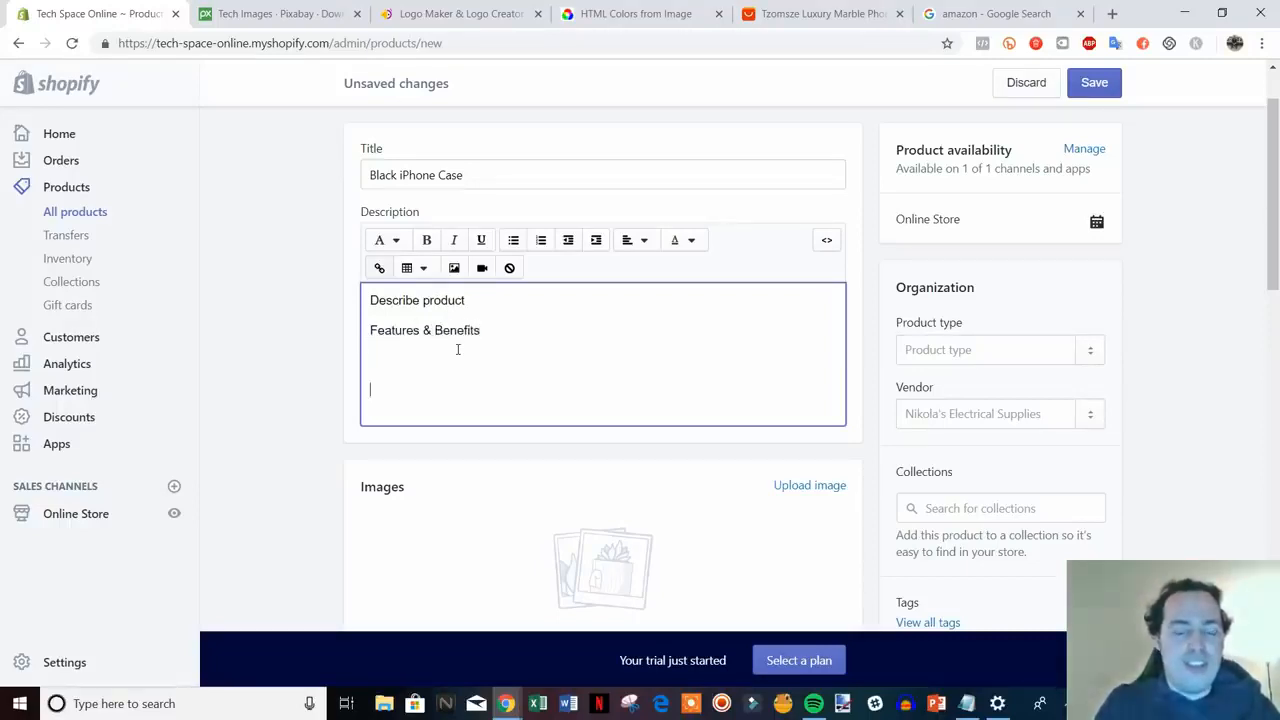
{"action": "key", "text": "BackSpace"}
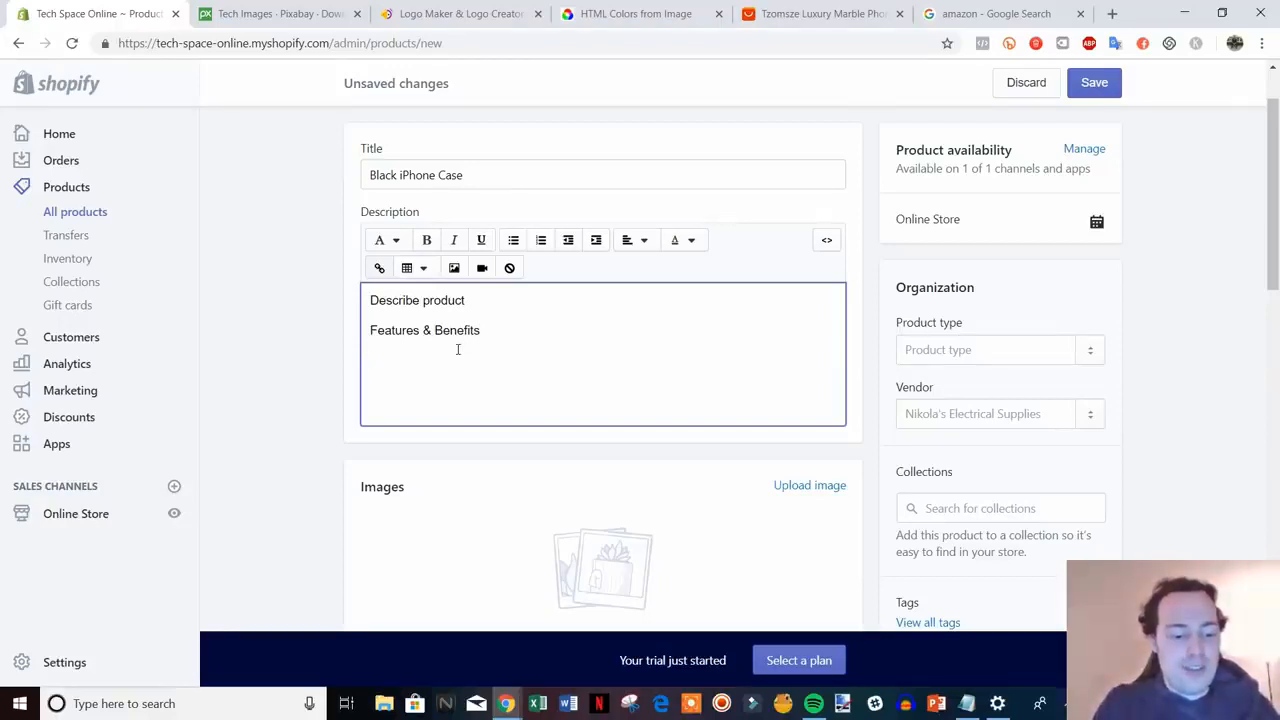
{"action": "type", "text": "FAQs"}
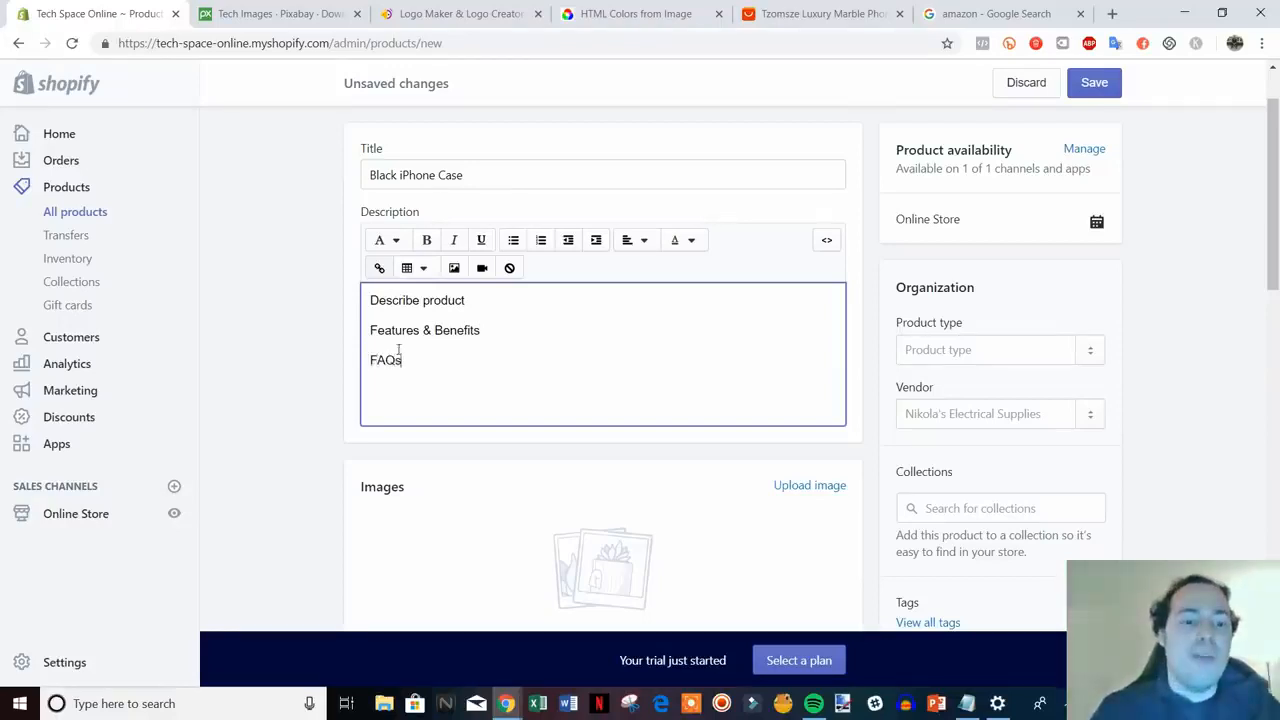
{"action": "scroll", "coordinate": [263, 421], "scroll_direction": "down", "scroll_amount": 2}
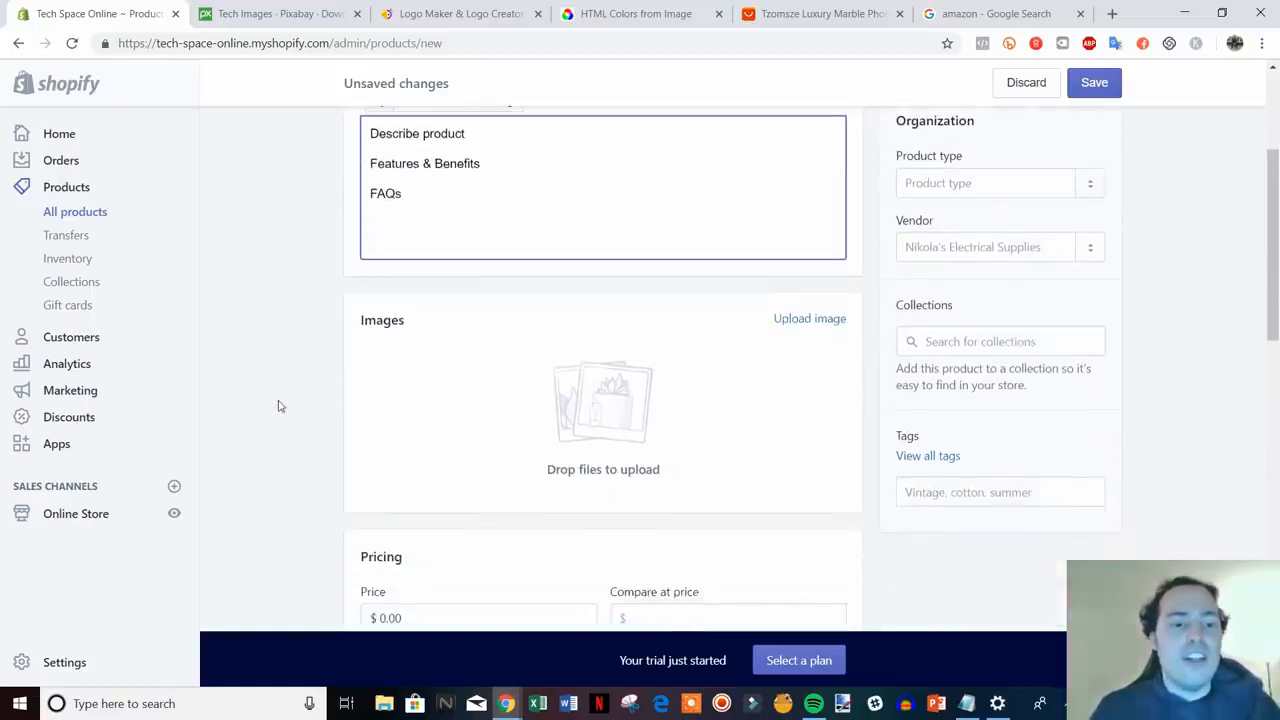
{"action": "left_click", "coordinate": [349, 399]}
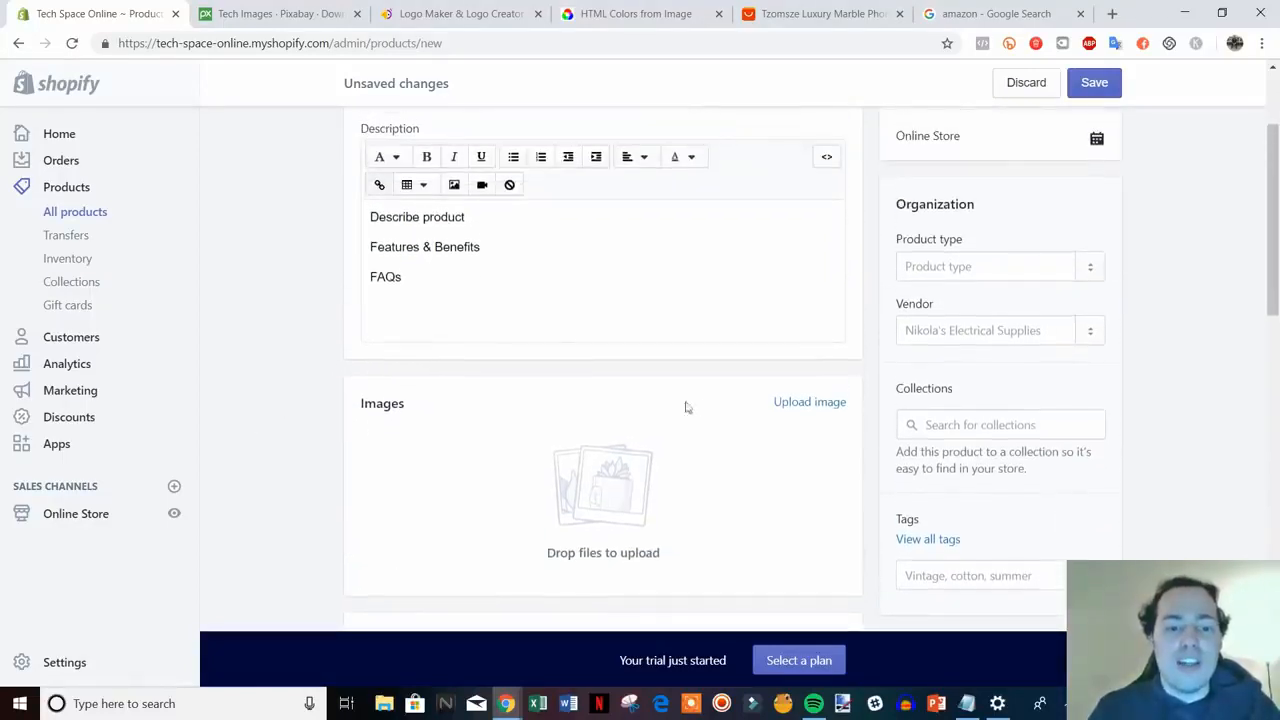
- Upload the black iphone case photo from the video files folder as the product image
{"action": "left_click", "coordinate": [810, 404]}
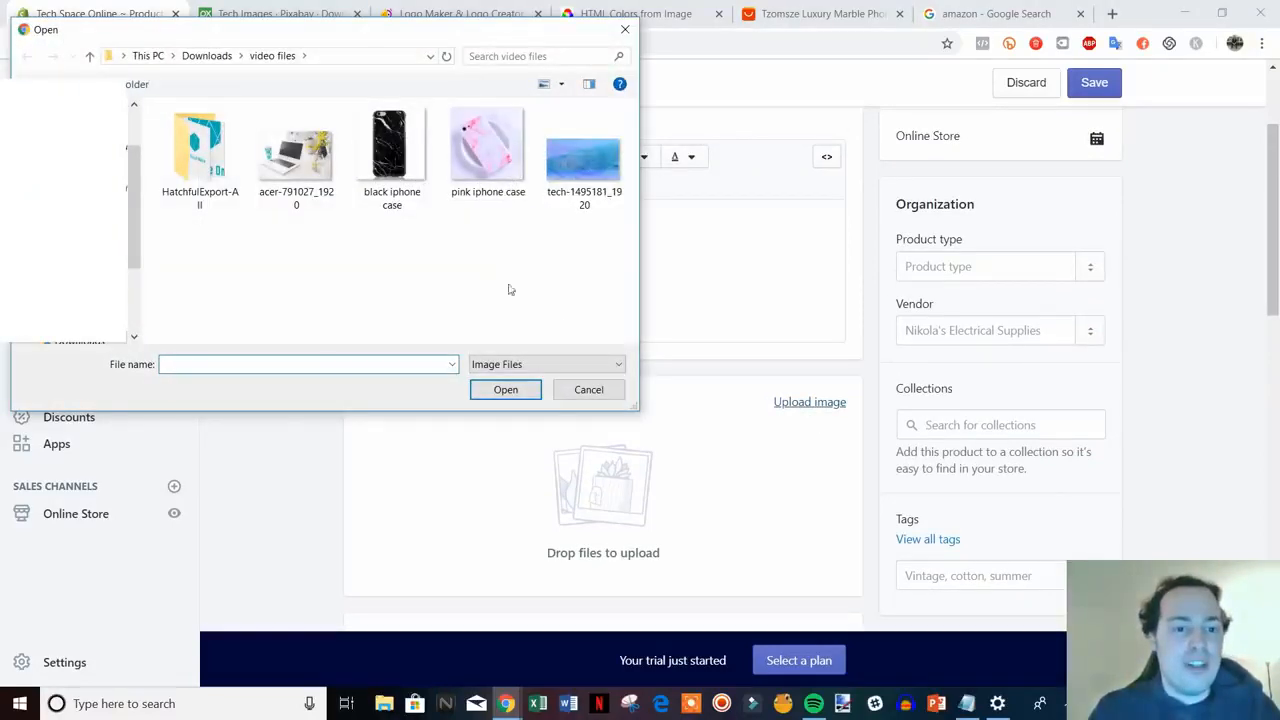
{"action": "double_click", "coordinate": [390, 150]}
{"action": "scroll", "coordinate": [767, 401], "scroll_direction": "down", "scroll_amount": 1}
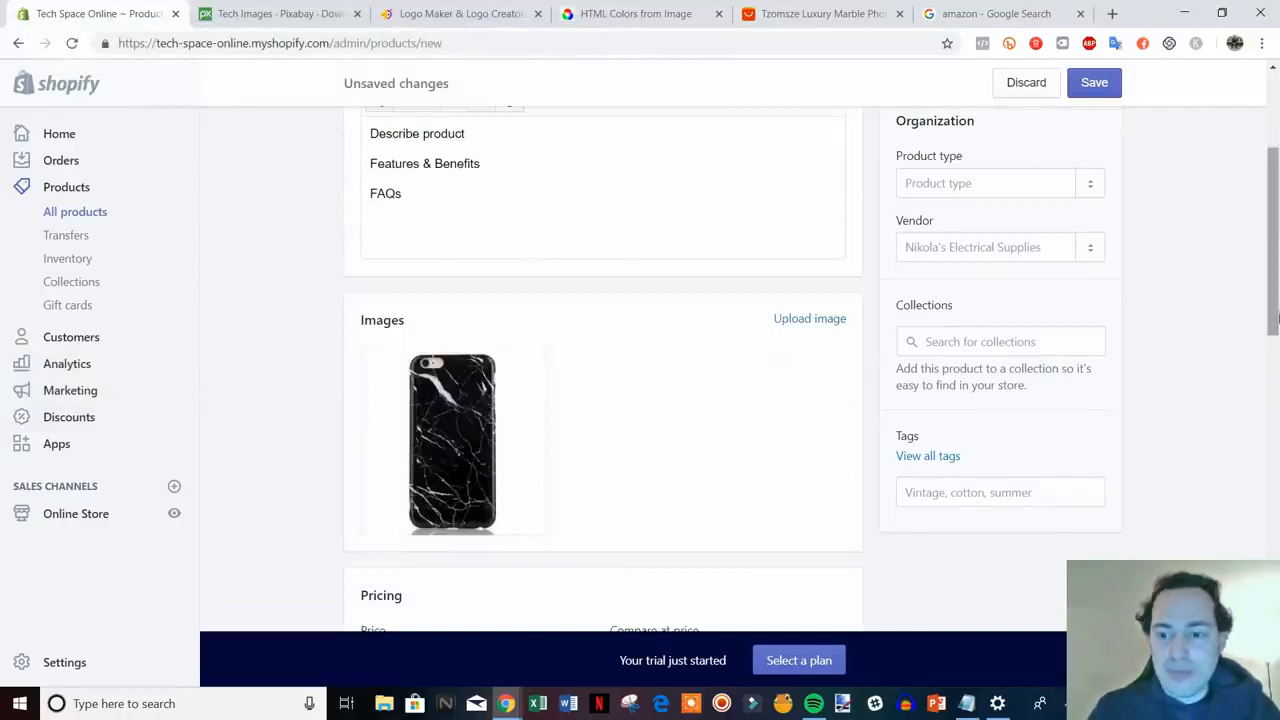
{"action": "scroll", "coordinate": [1275, 310], "scroll_direction": "up", "scroll_amount": 1}
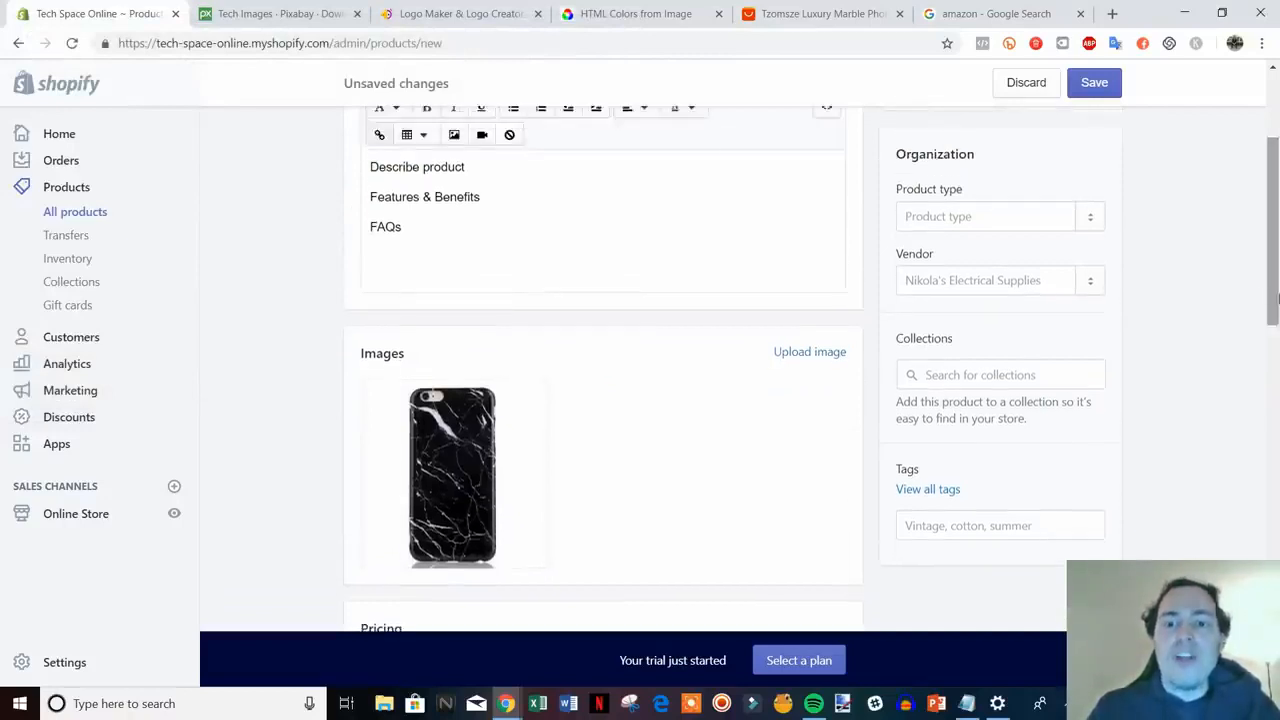
- Set the product type to the new type 'iphone case'
{"action": "left_click", "coordinate": [988, 214]}
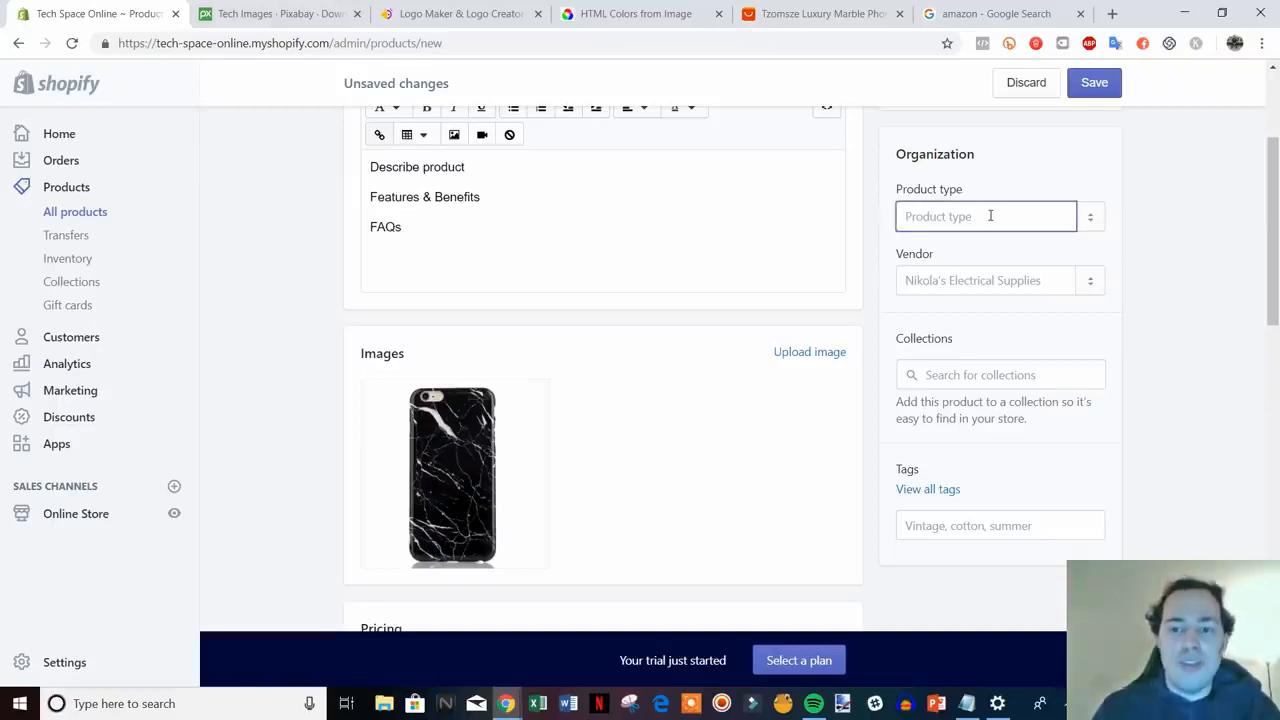
{"action": "type", "text": "ipho"}
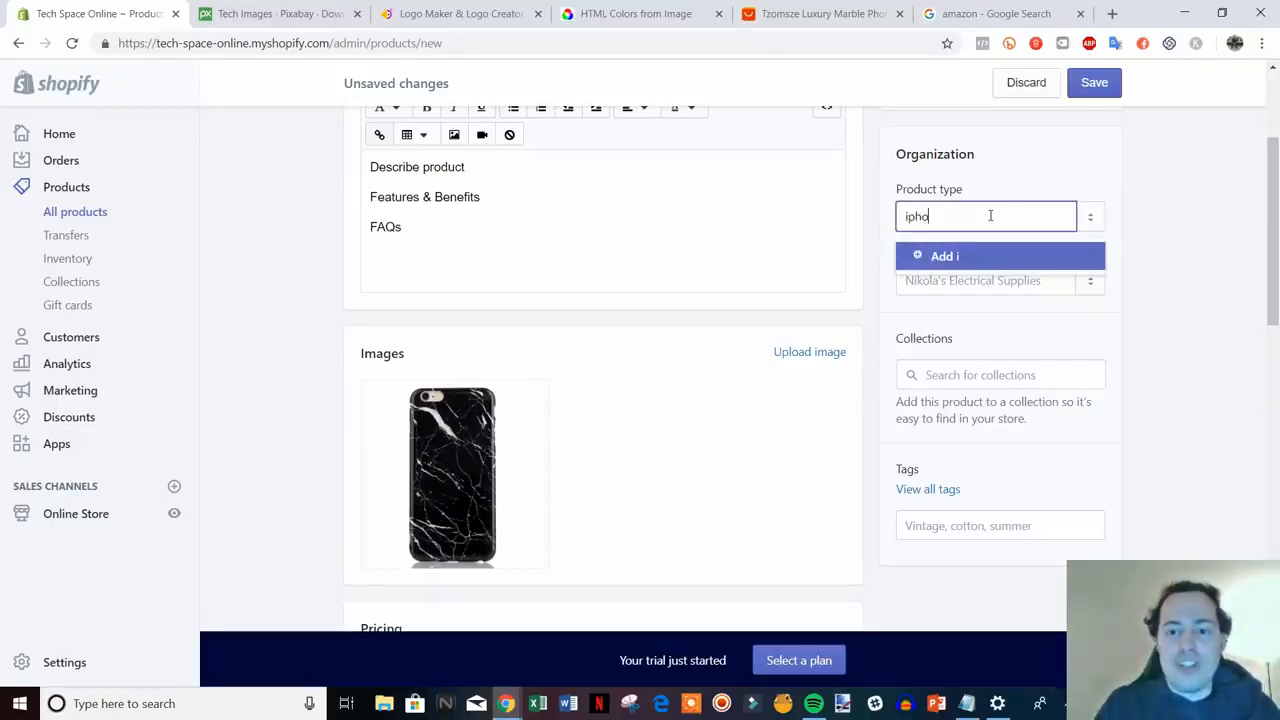
{"action": "type", "text": "ne case"}
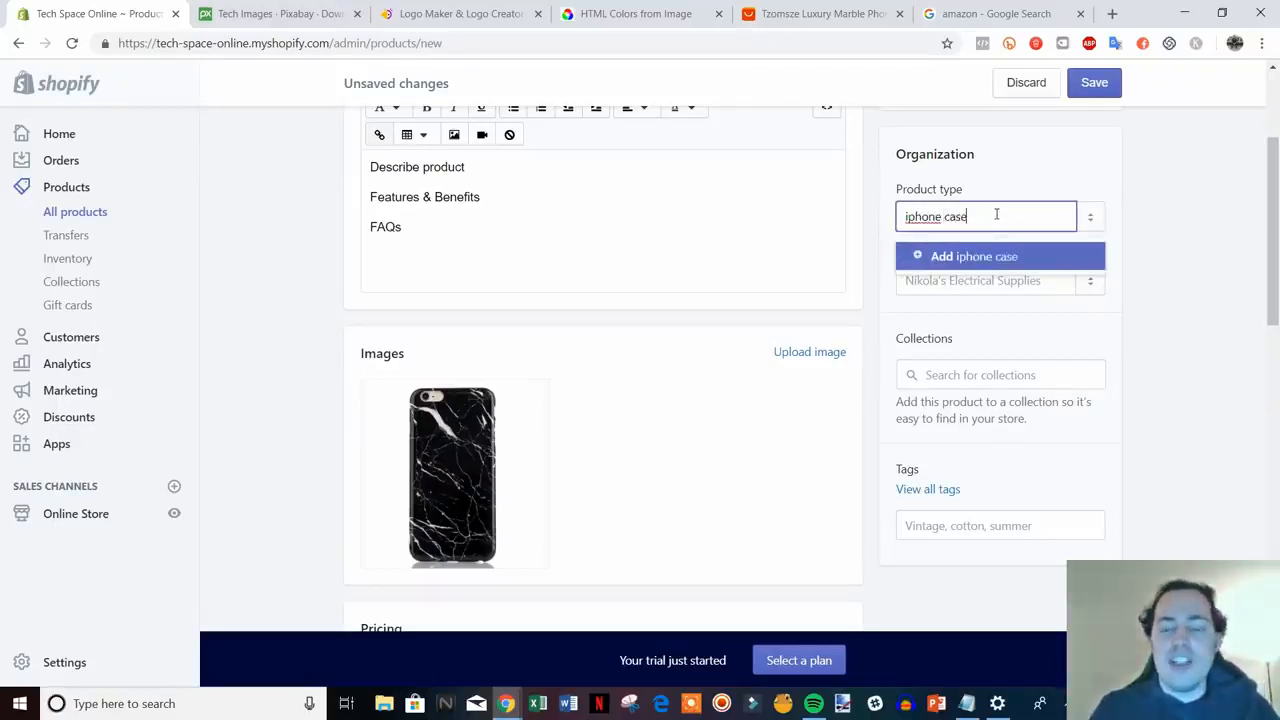
{"action": "left_click", "coordinate": [941, 264]}
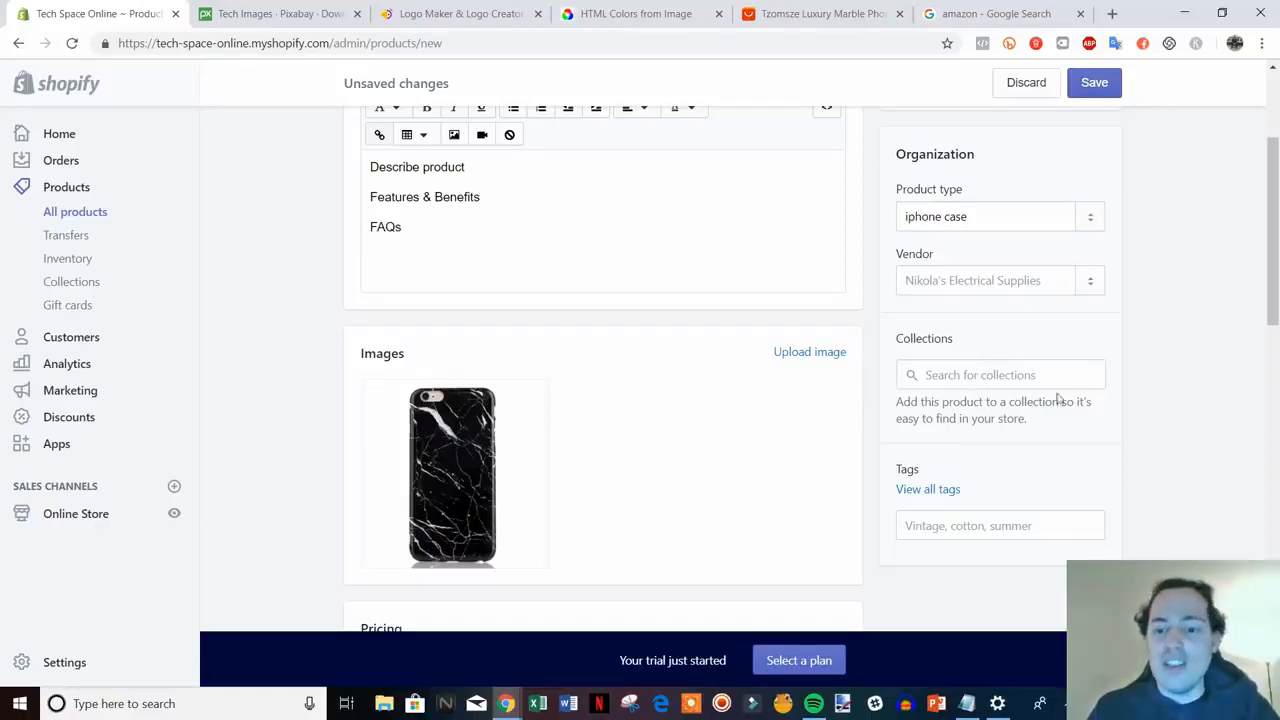
{"action": "scroll", "coordinate": [1243, 450], "scroll_direction": "down", "scroll_amount": 1}
{"action": "scroll", "coordinate": [1240, 448], "scroll_direction": "up", "scroll_amount": 1}
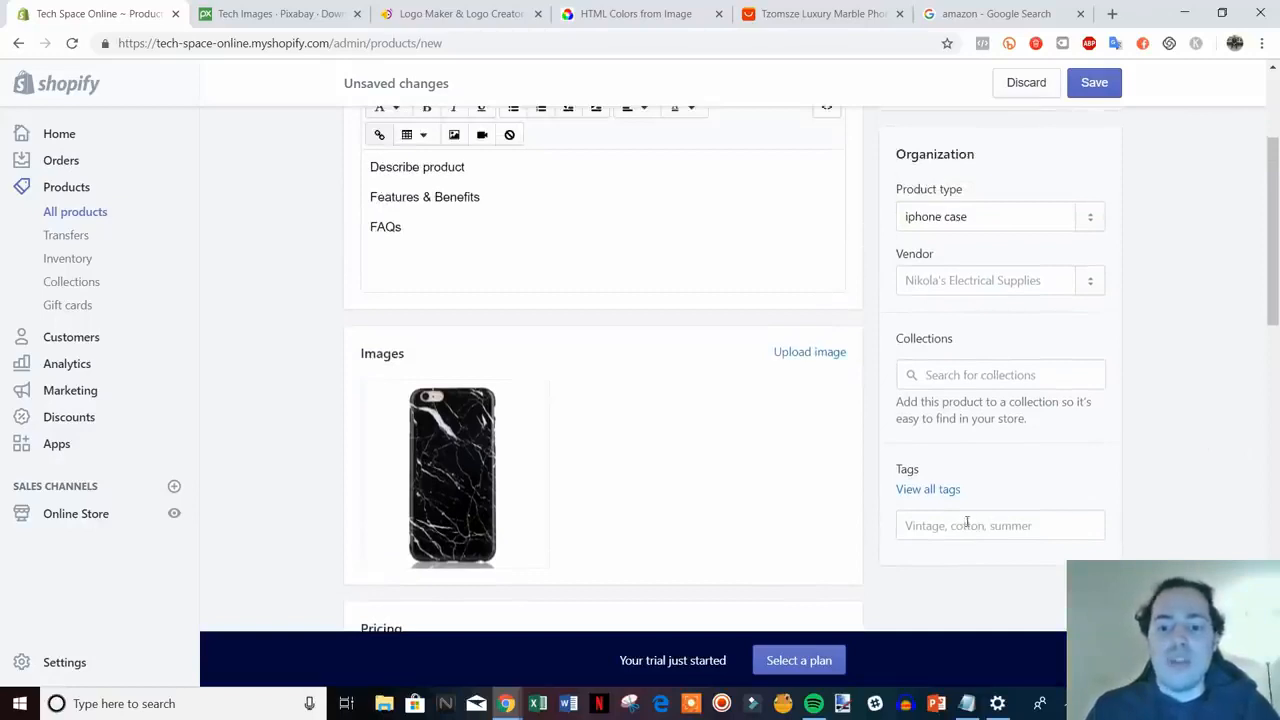
- Add the tags 'iphone case' and 'black', leaving the vendor empty
{"action": "mouse_move", "coordinate": [533, 486]}
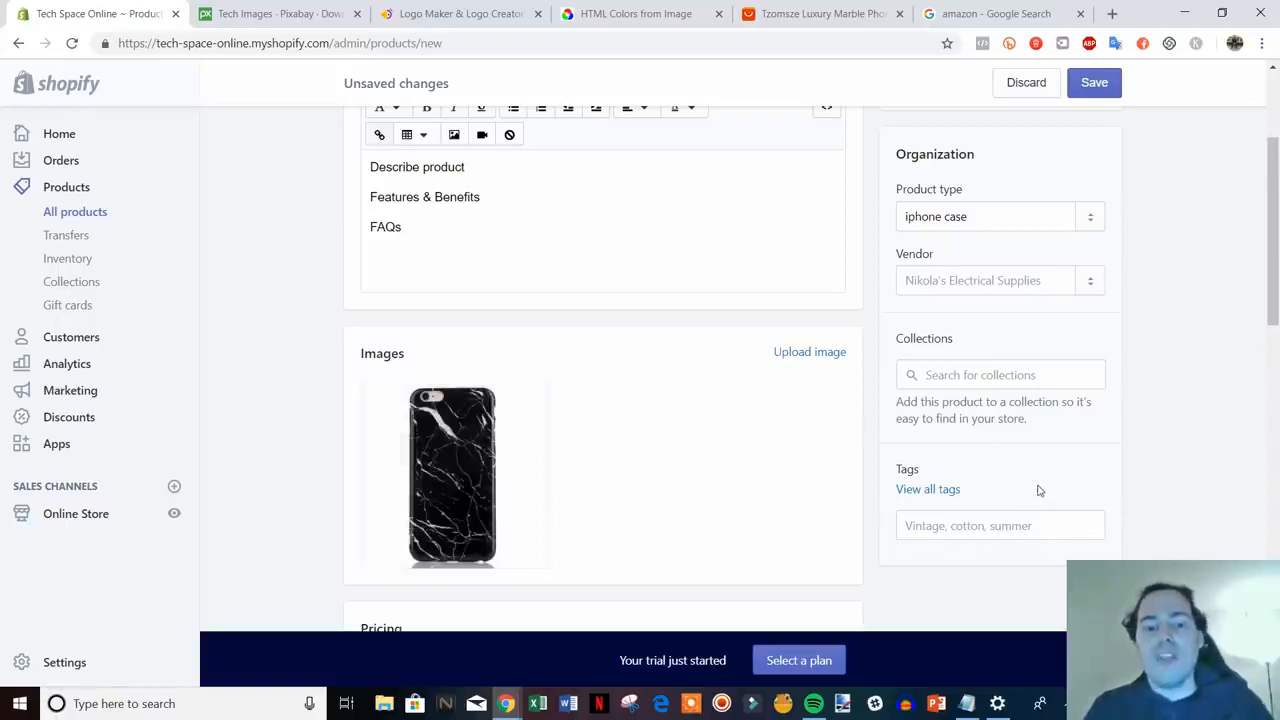
{"action": "left_click", "coordinate": [1001, 524]}
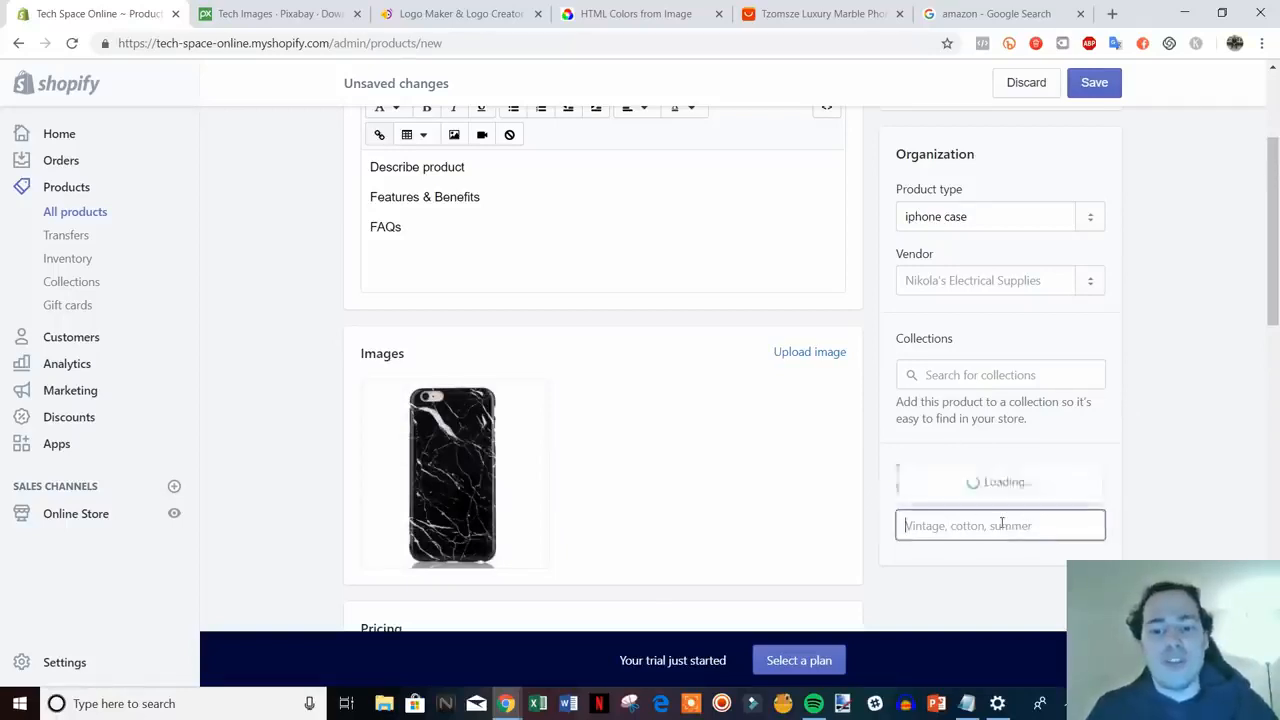
{"action": "type", "text": "iphone"}
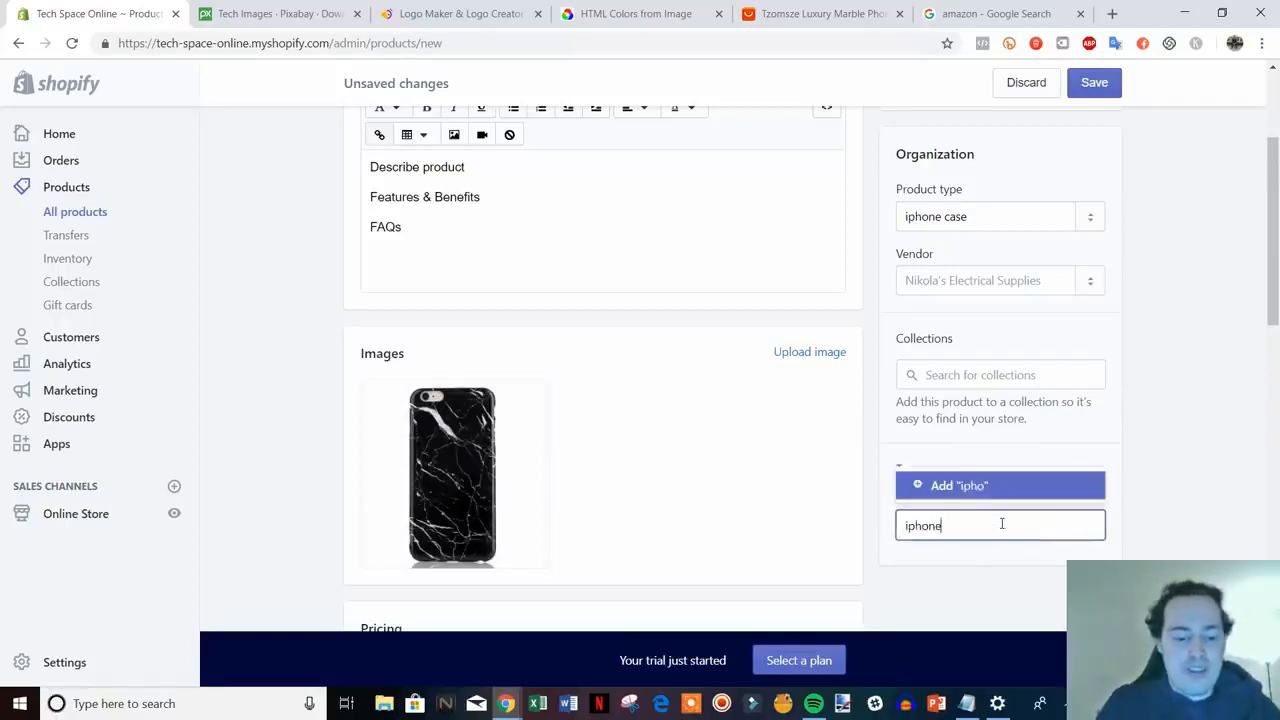
{"action": "type", "text": " case"}
{"action": "key", "text": "Return"}
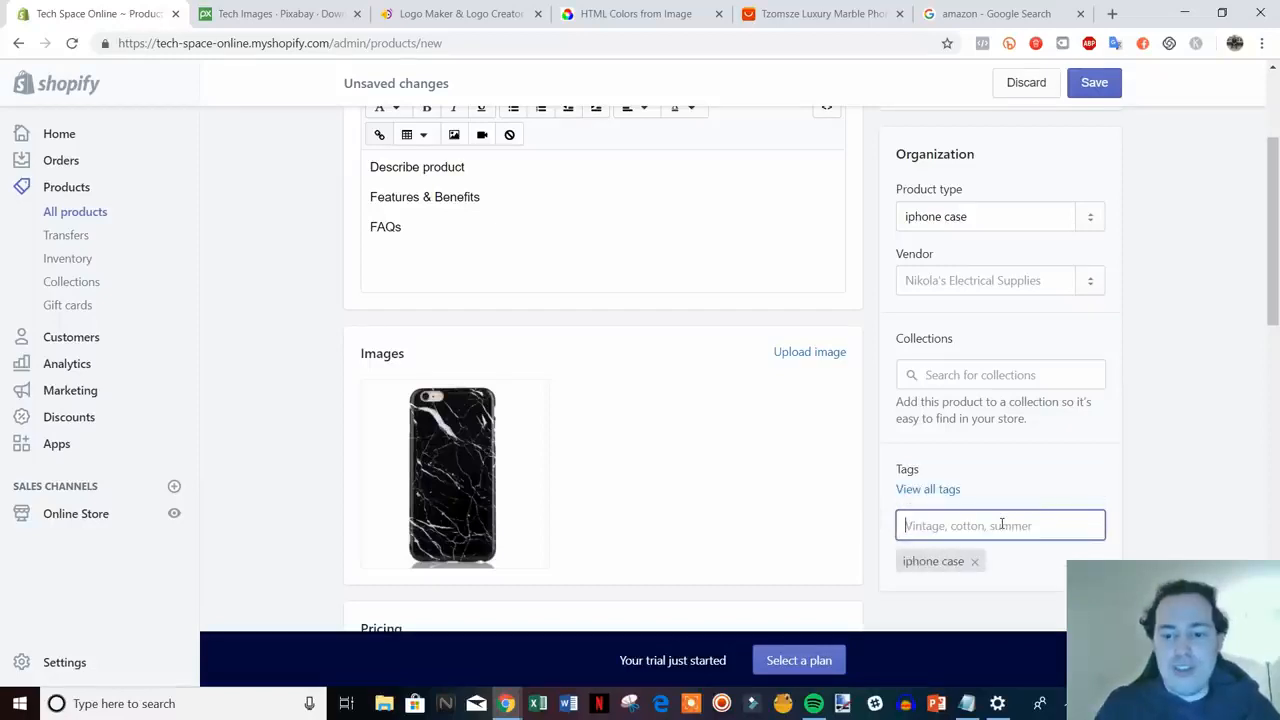
{"action": "type", "text": "black"}
{"action": "key", "text": "Return"}
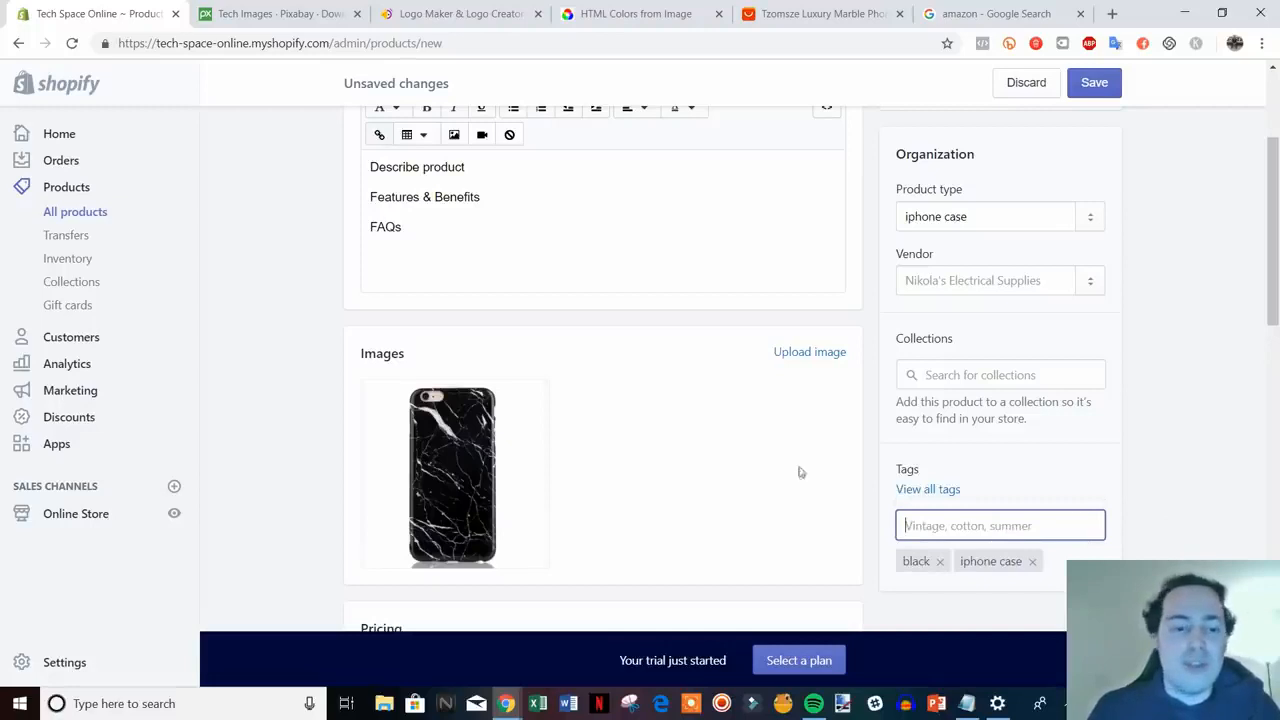
{"action": "scroll", "coordinate": [1119, 462], "scroll_direction": "down", "scroll_amount": 1}
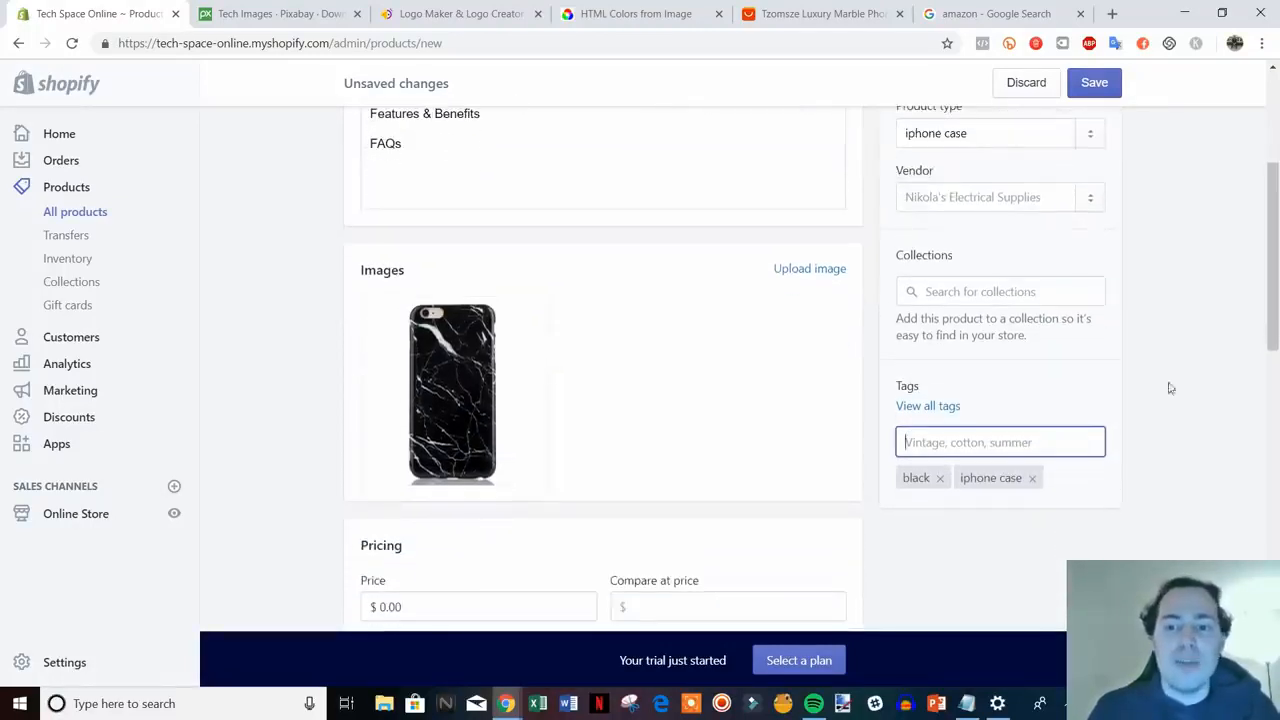
{"action": "left_click", "coordinate": [980, 198]}
{"action": "left_click", "coordinate": [1166, 225]}
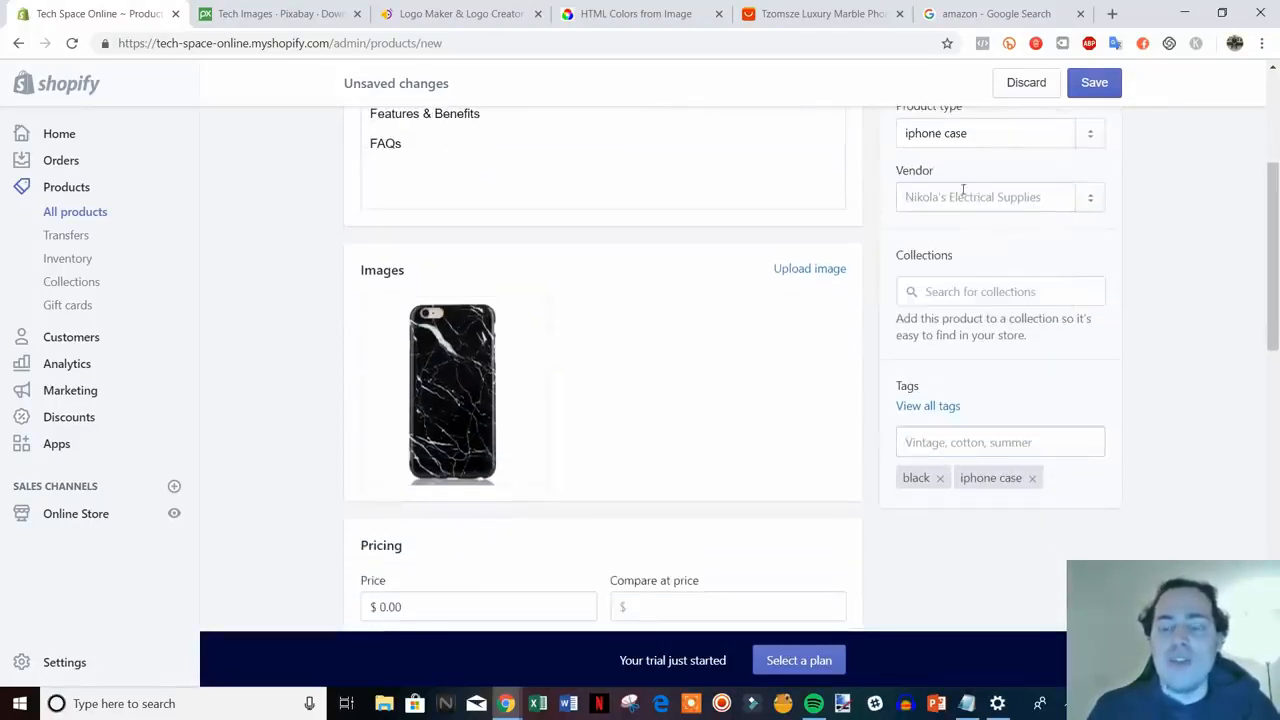
{"action": "scroll", "coordinate": [986, 209], "scroll_direction": "up", "scroll_amount": 2}
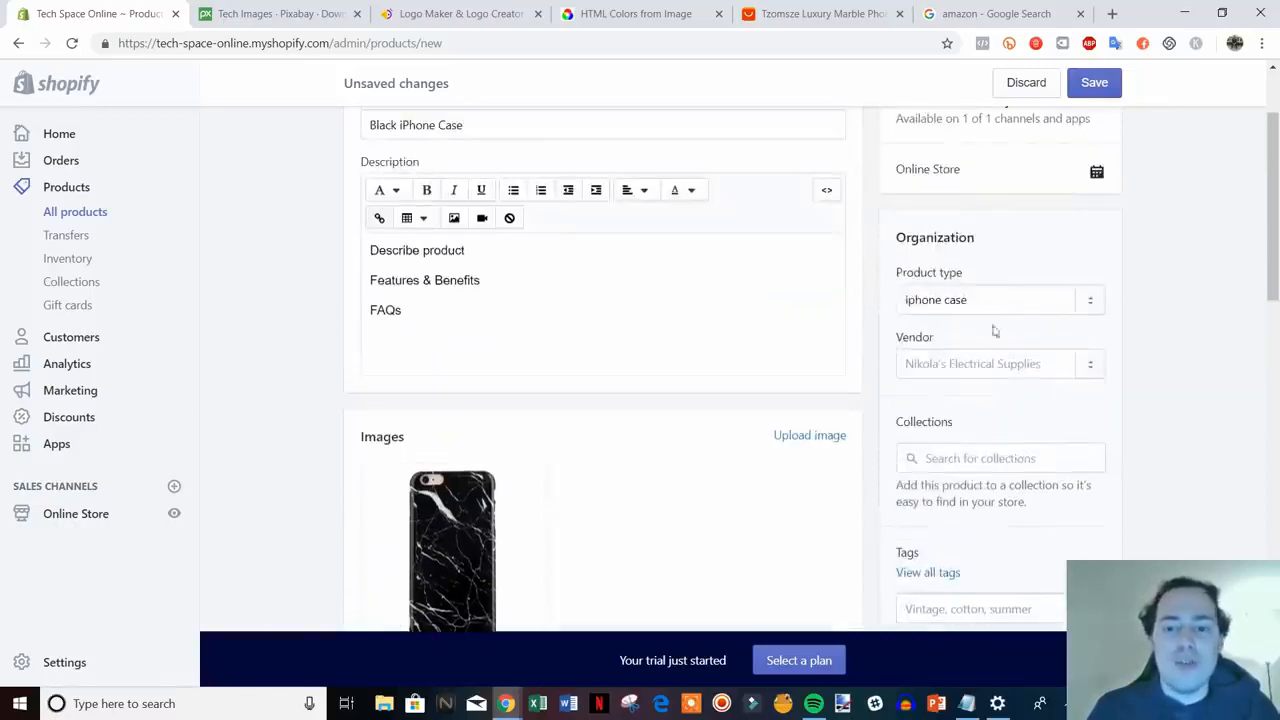
{"action": "scroll", "coordinate": [1166, 377], "scroll_direction": "down", "scroll_amount": 1}
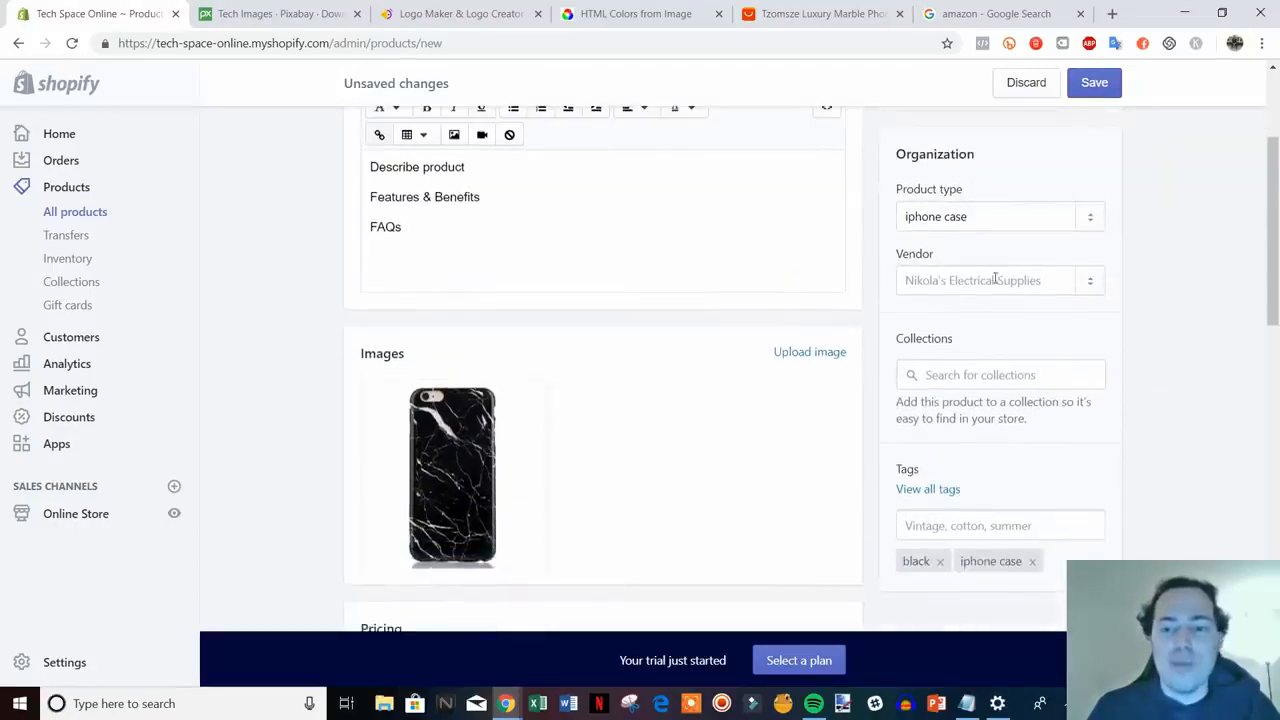
{"action": "scroll", "coordinate": [995, 280], "scroll_direction": "down", "scroll_amount": 3}
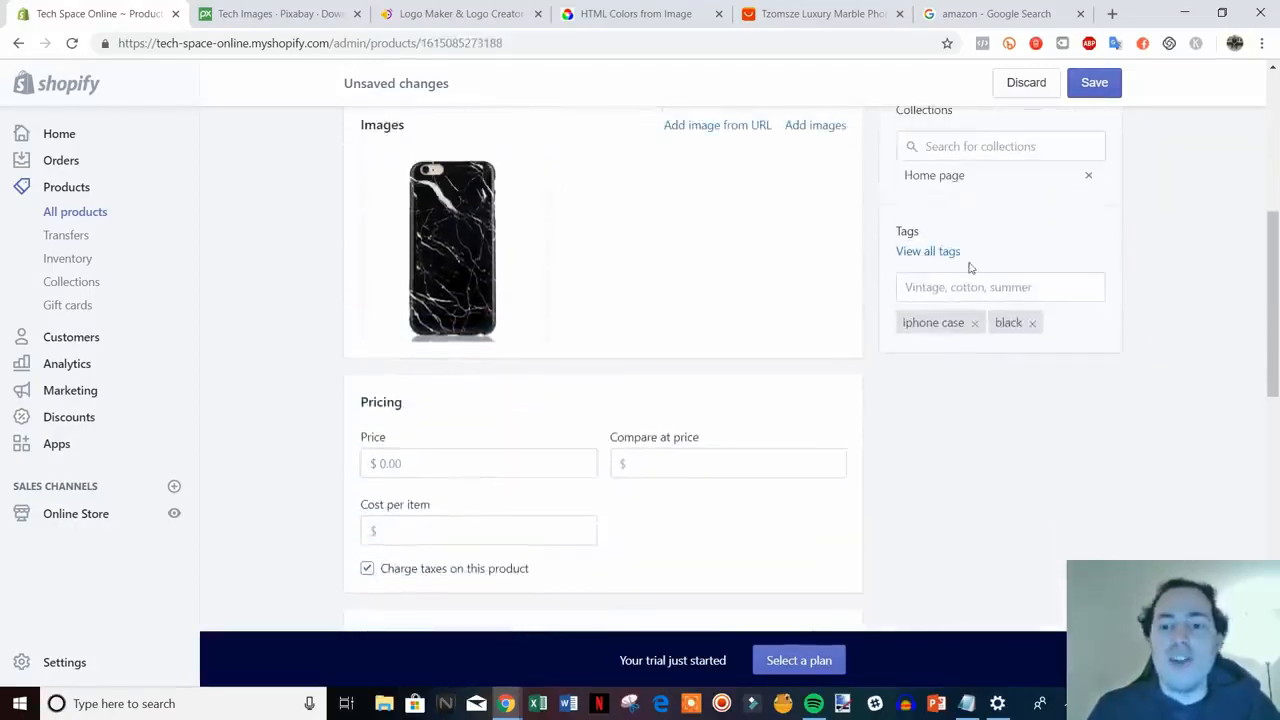
- Enter 14.99 as the price and 19.99 as the compare-at price
{"action": "scroll", "coordinate": [1003, 420], "scroll_direction": "down", "scroll_amount": 1}
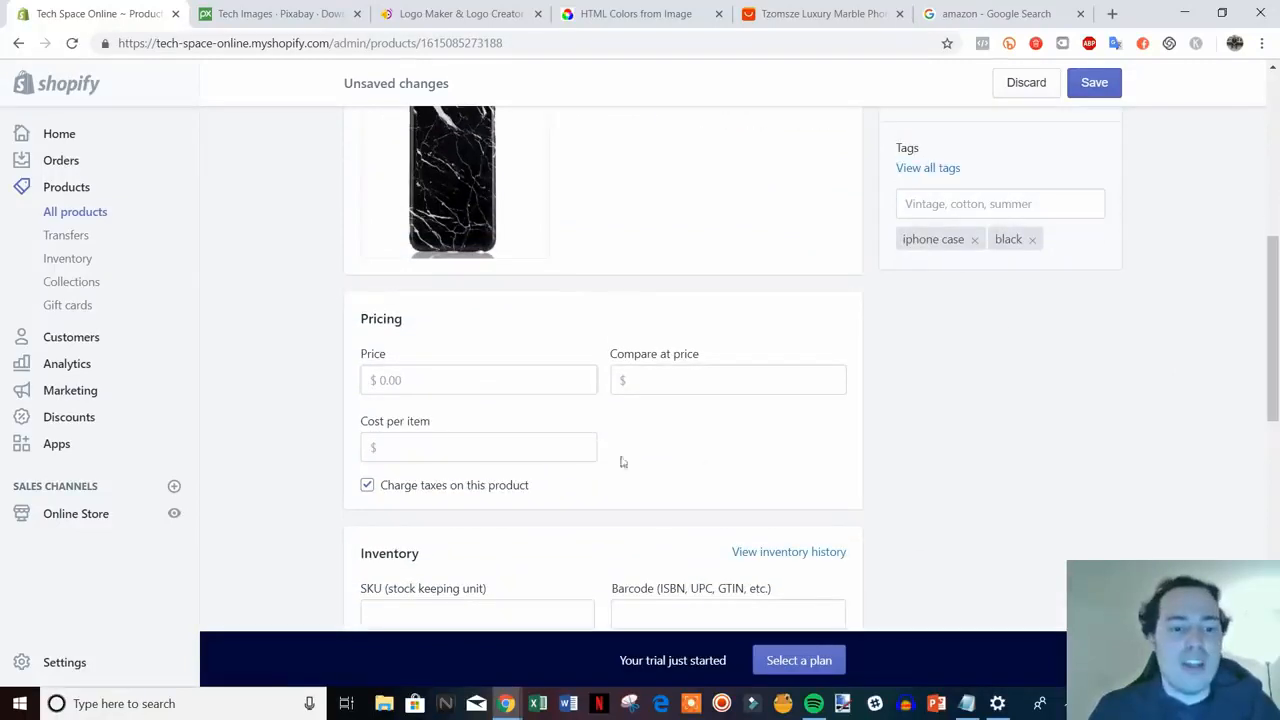
{"action": "scroll", "coordinate": [553, 400], "scroll_direction": "down", "scroll_amount": 1}
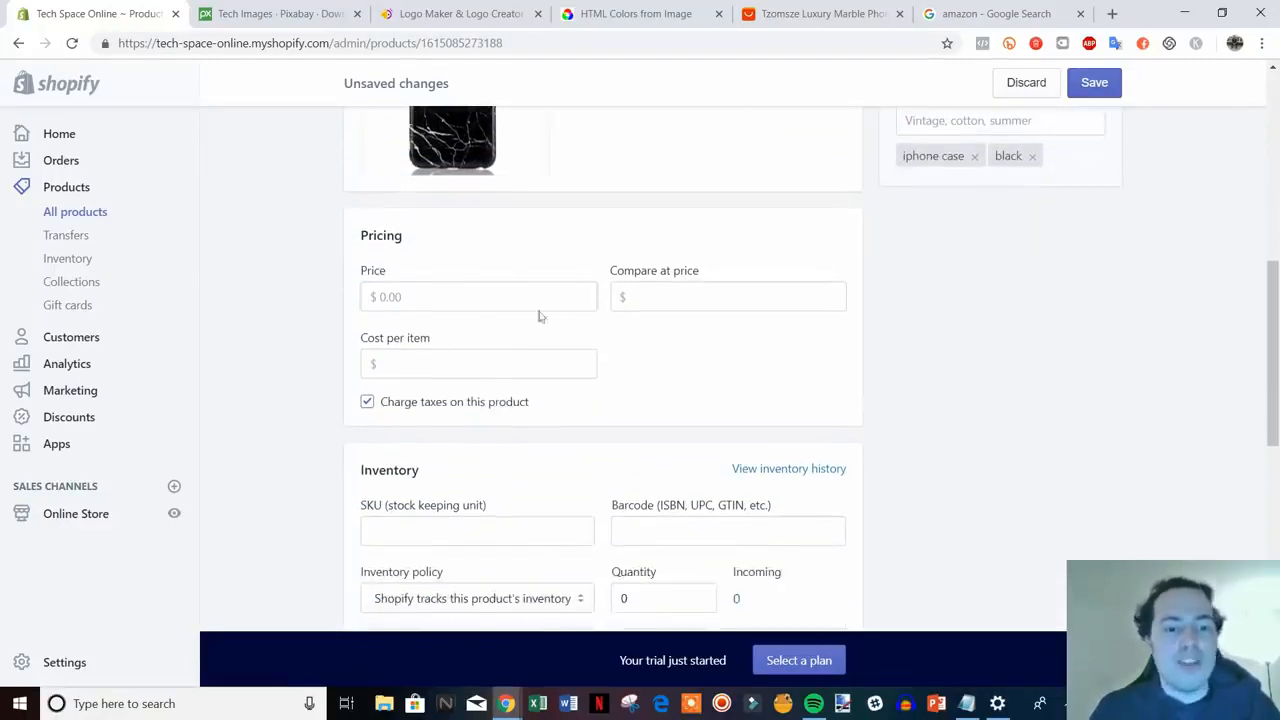
{"action": "left_click", "coordinate": [458, 305]}
{"action": "type", "text": "14"}
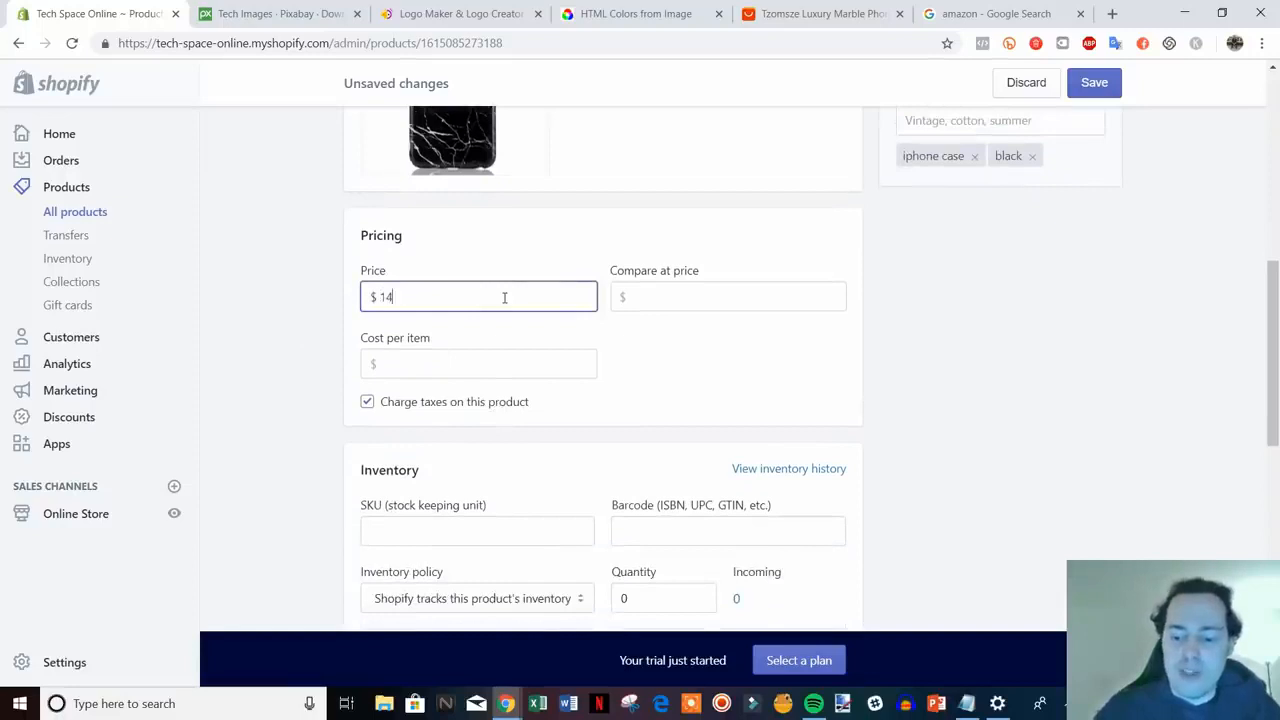
{"action": "type", "text": ".99"}
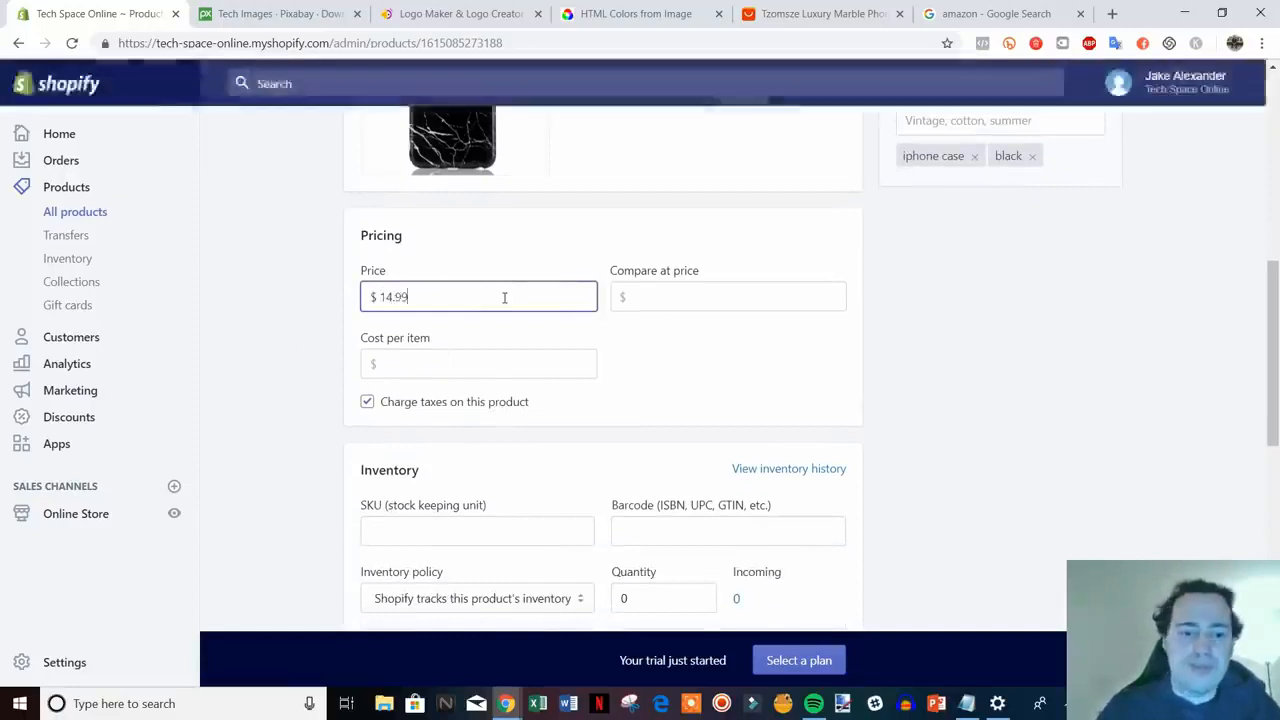
{"action": "left_click", "coordinate": [767, 292]}
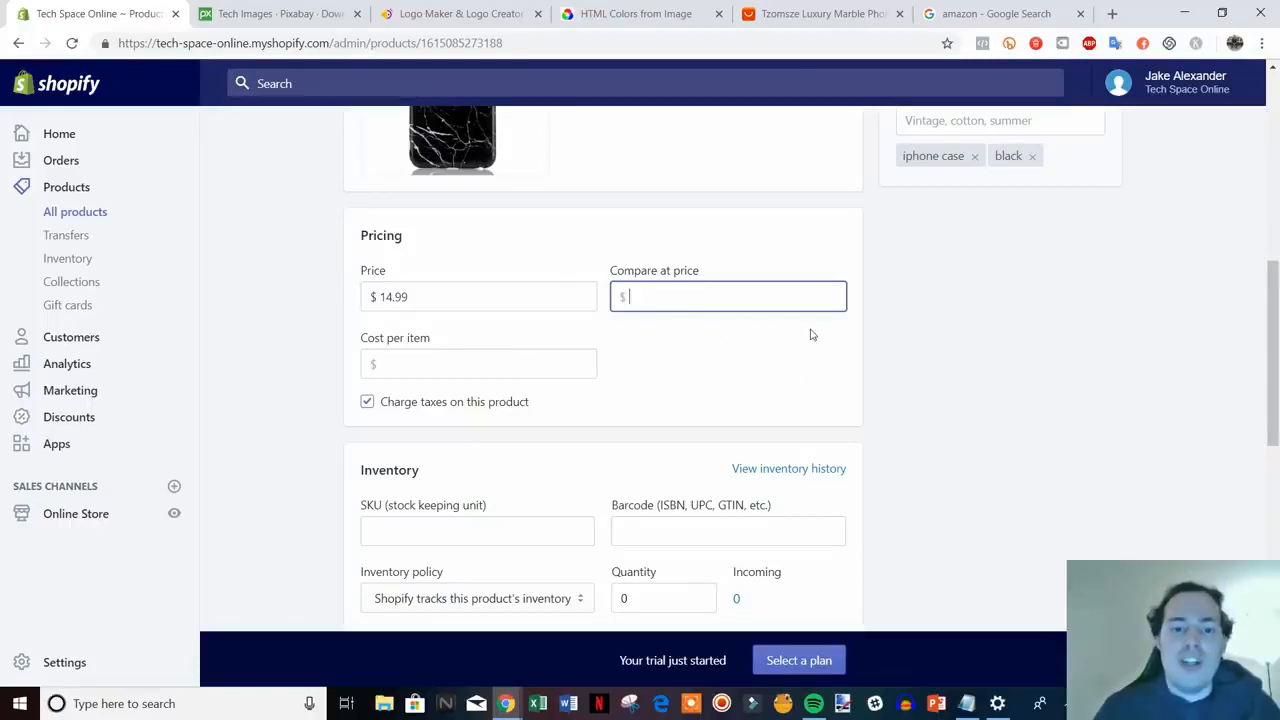
{"action": "type", "text": "19.99"}
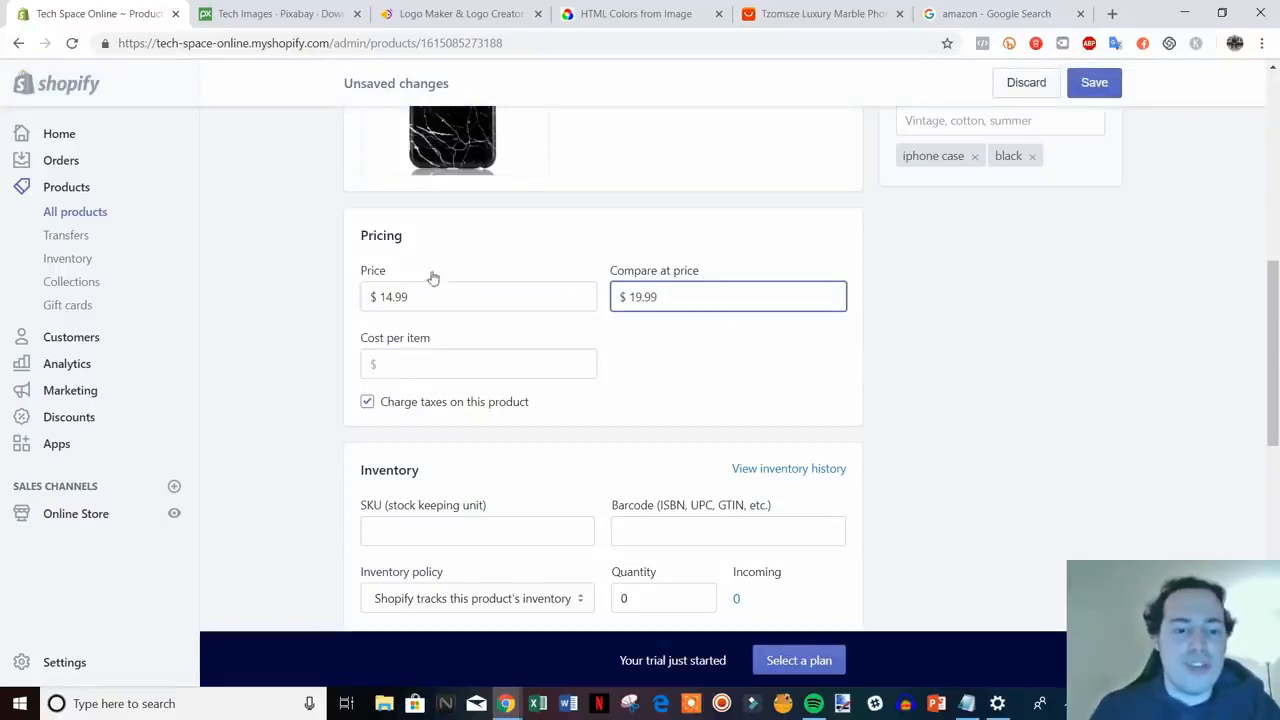
{"action": "left_click", "coordinate": [887, 370]}
{"action": "scroll", "coordinate": [1014, 360], "scroll_direction": "down", "scroll_amount": 2}
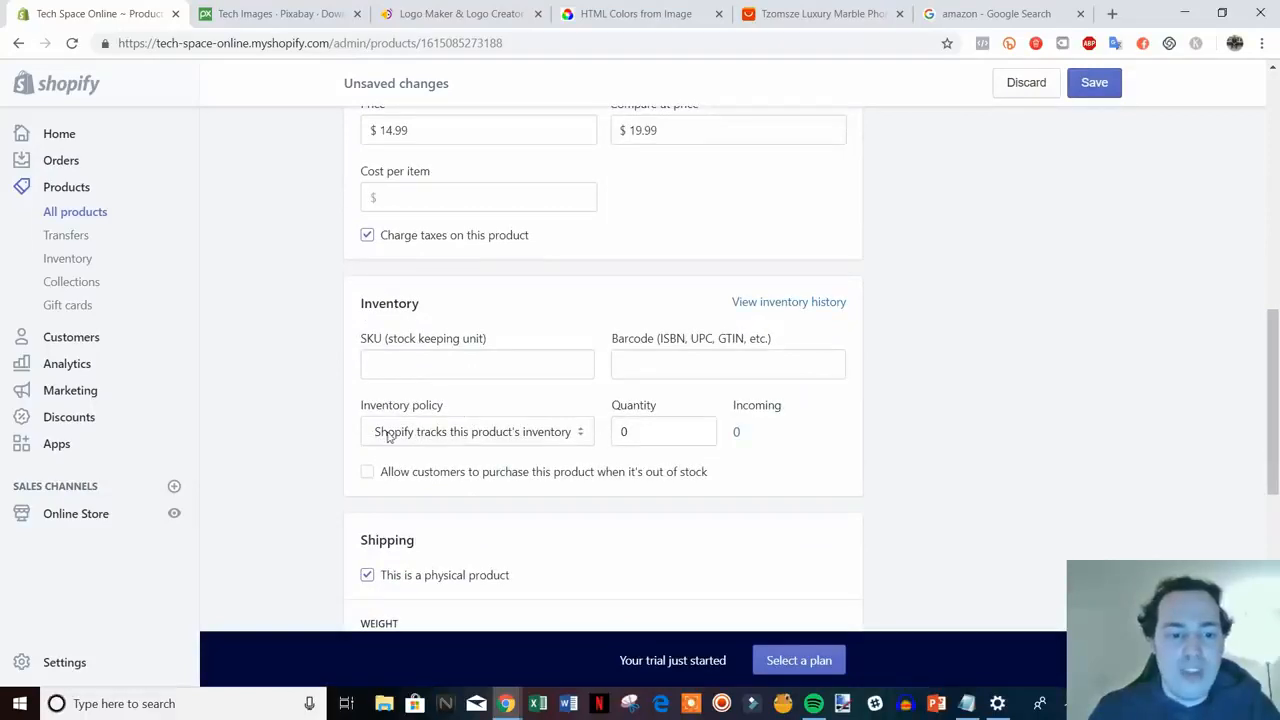
- Raise the inventory quantity to 7 using the Adjust quantity + button
{"action": "left_click", "coordinate": [634, 437]}
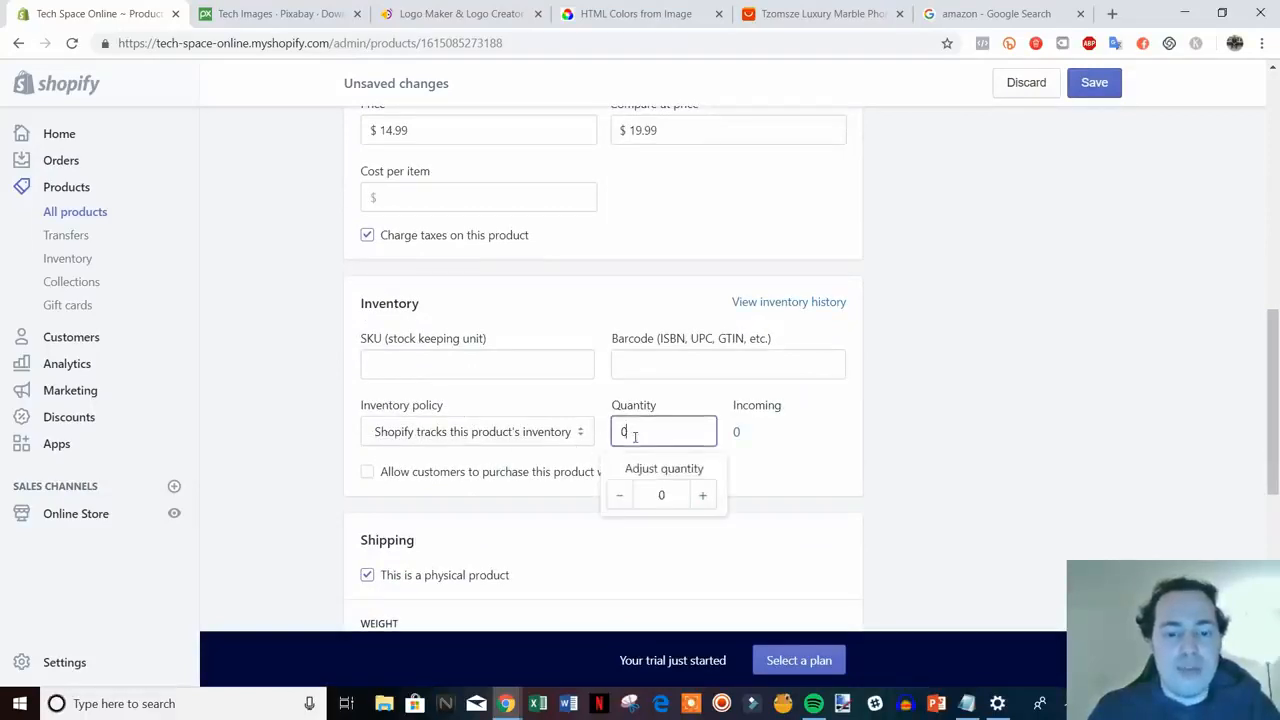
{"action": "left_click", "coordinate": [702, 496]}
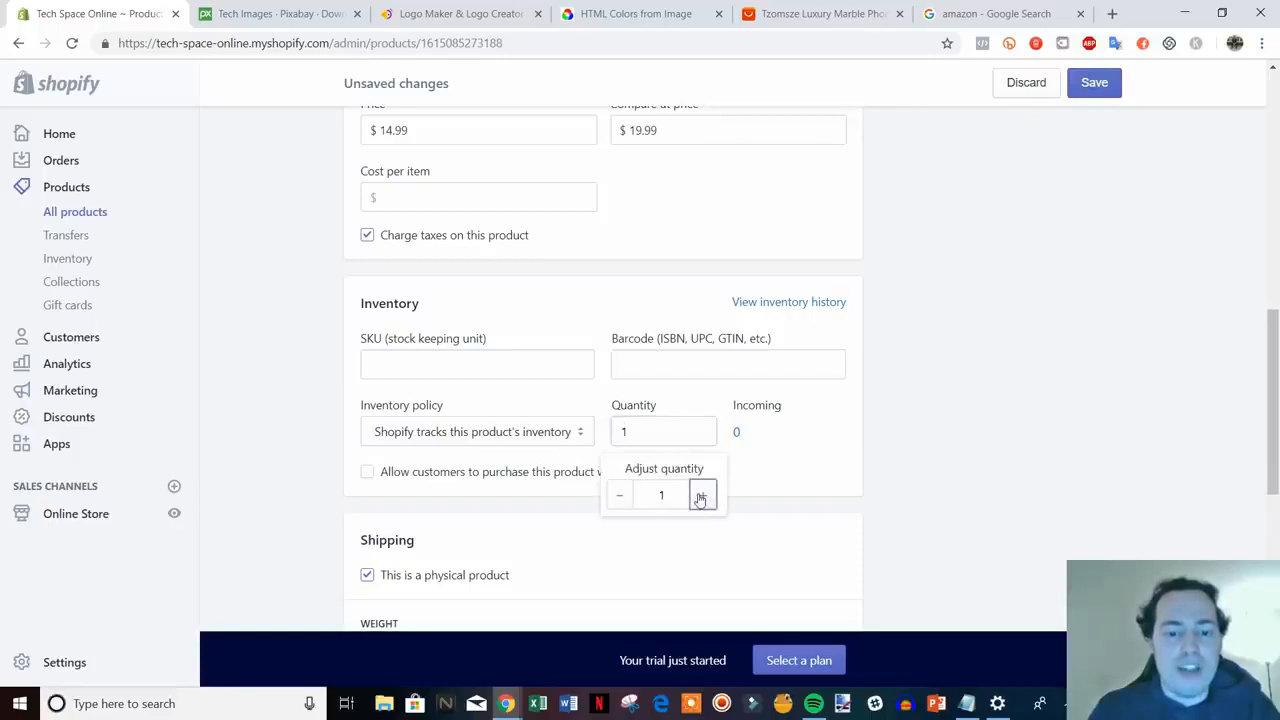
{"action": "left_click", "coordinate": [702, 496]}
{"action": "left_click", "coordinate": [701, 497]}
{"action": "left_click", "coordinate": [701, 497]}
{"action": "left_click", "coordinate": [701, 497]}
{"action": "left_click", "coordinate": [701, 497]}
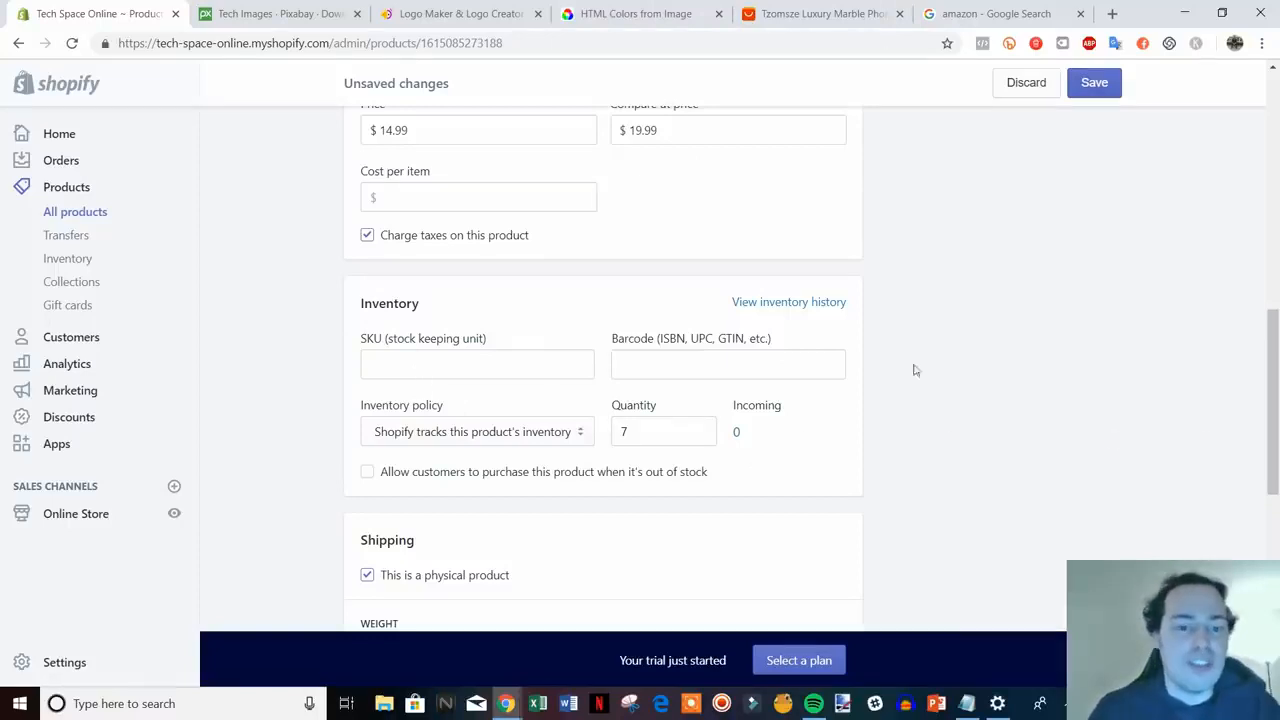
{"action": "scroll", "coordinate": [920, 419], "scroll_direction": "down", "scroll_amount": 1}
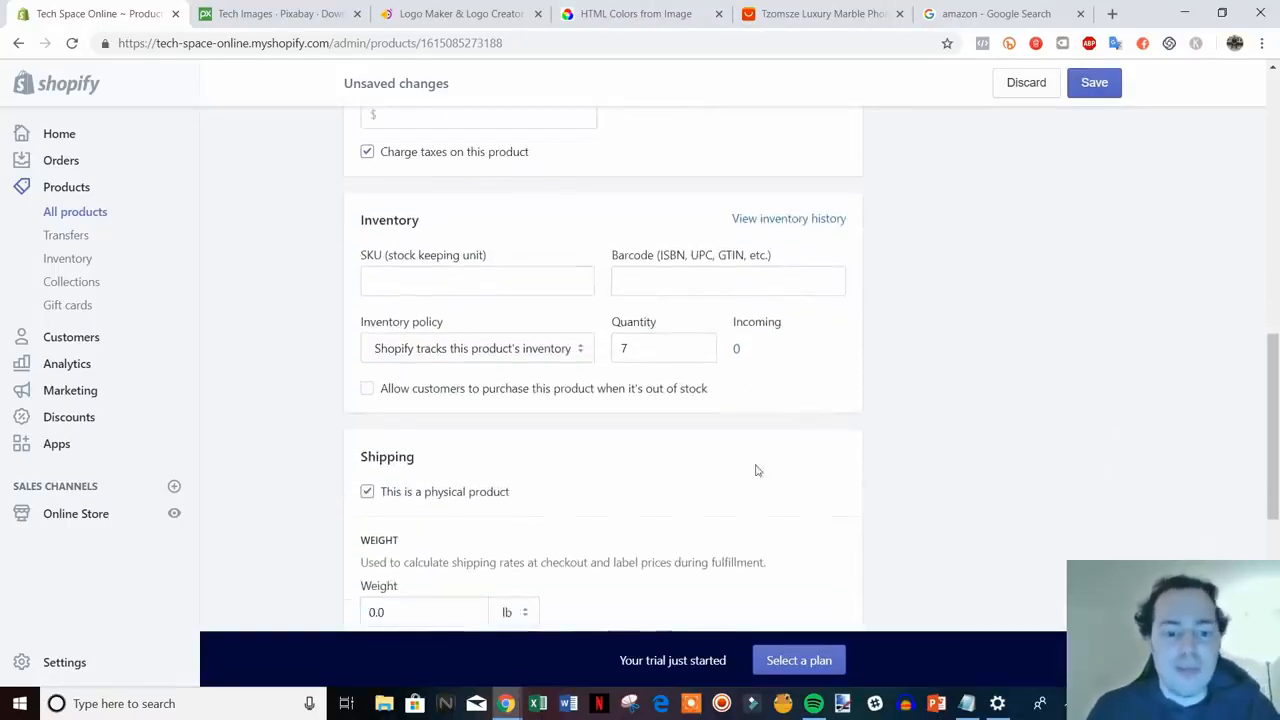
{"action": "scroll", "coordinate": [537, 369], "scroll_direction": "up", "scroll_amount": 1}
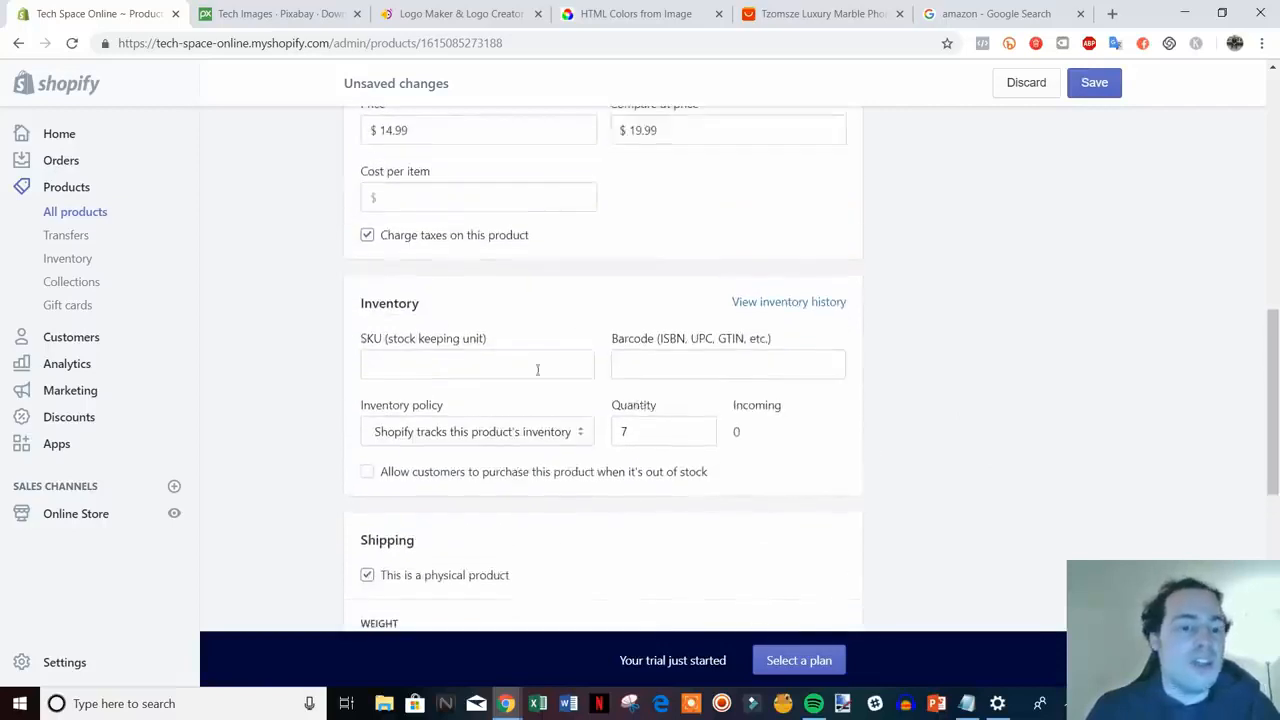
- Enter the SKU 'iphone-case-black'
{"action": "left_click", "coordinate": [462, 371]}
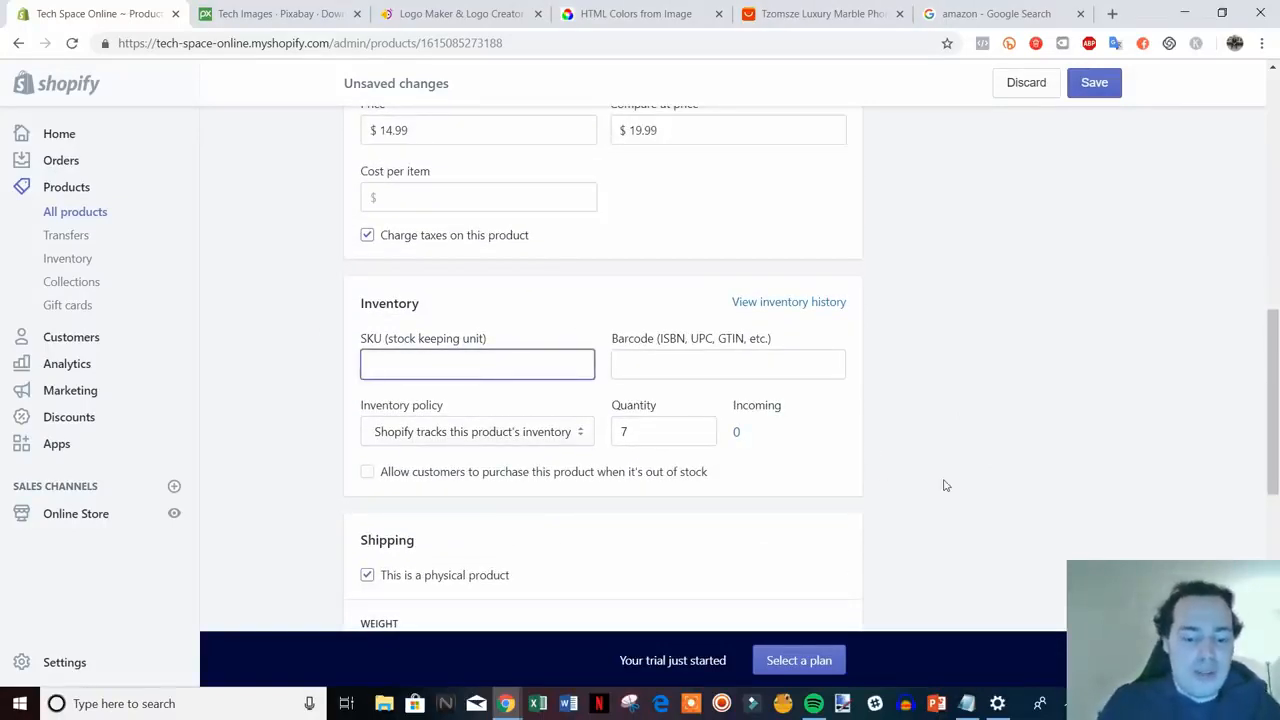
{"action": "type", "text": "iphone"}
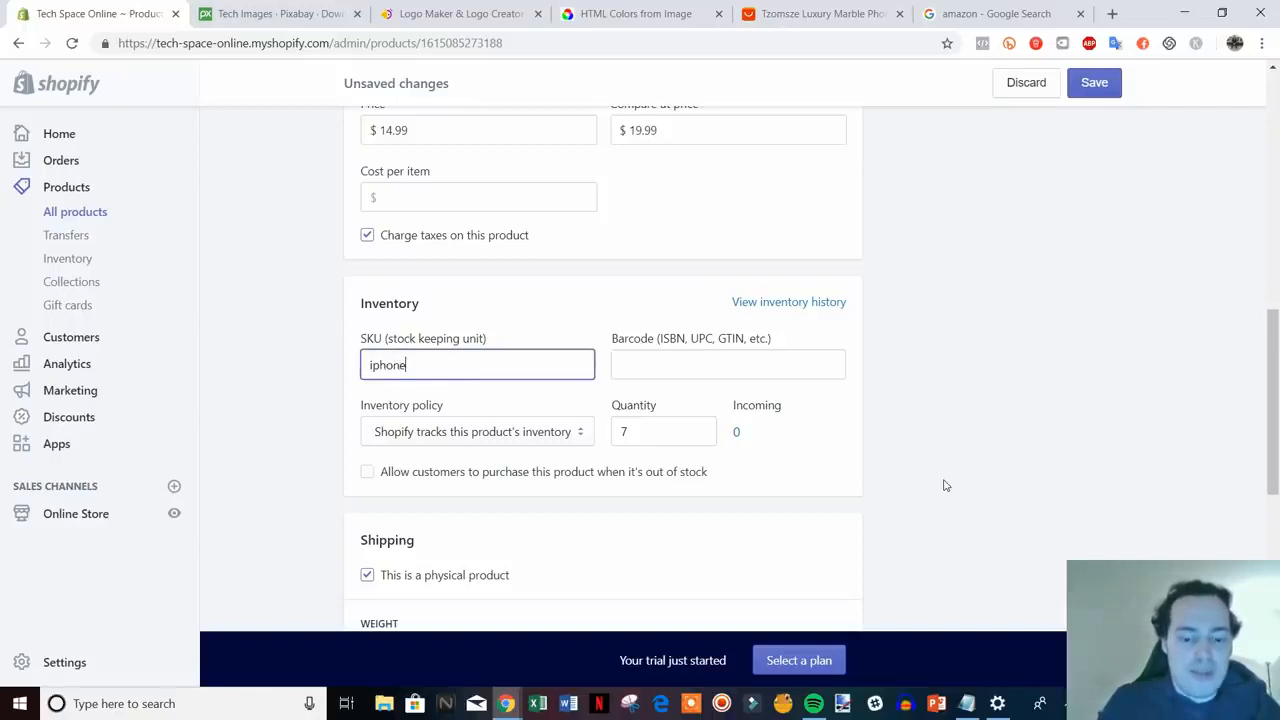
{"action": "type", "text": "-case-"}
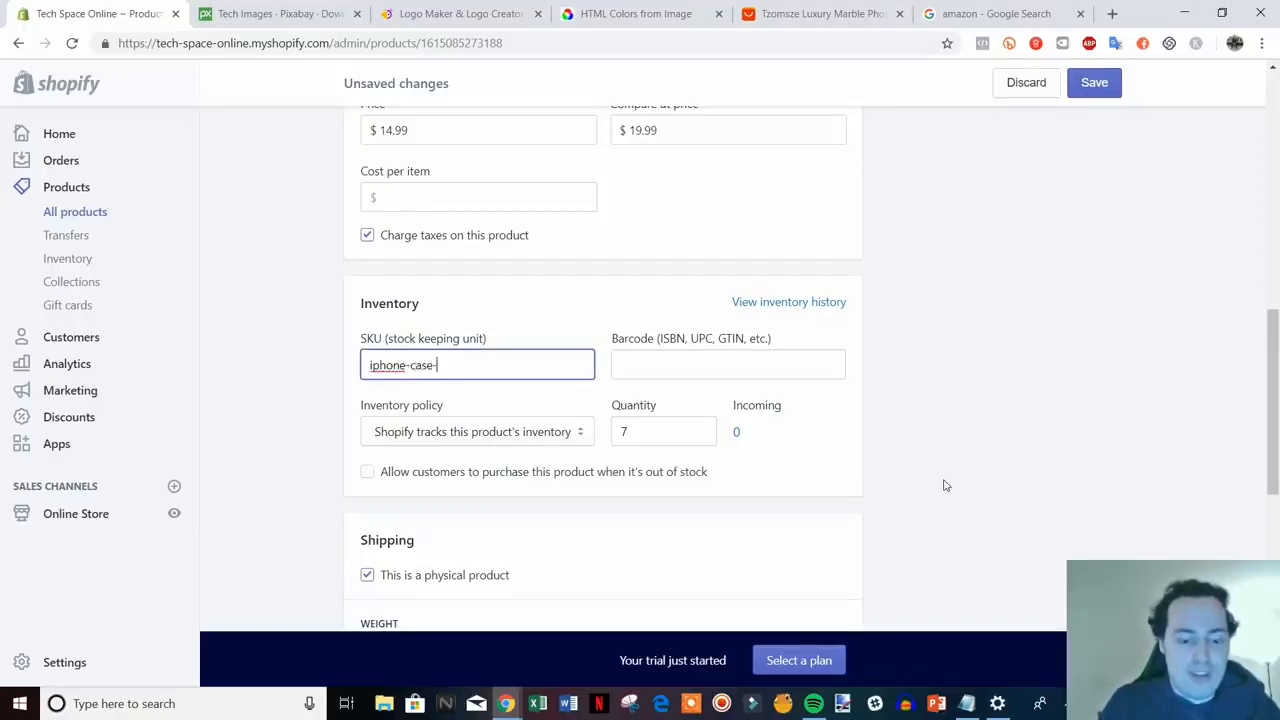
{"action": "type", "text": "black"}
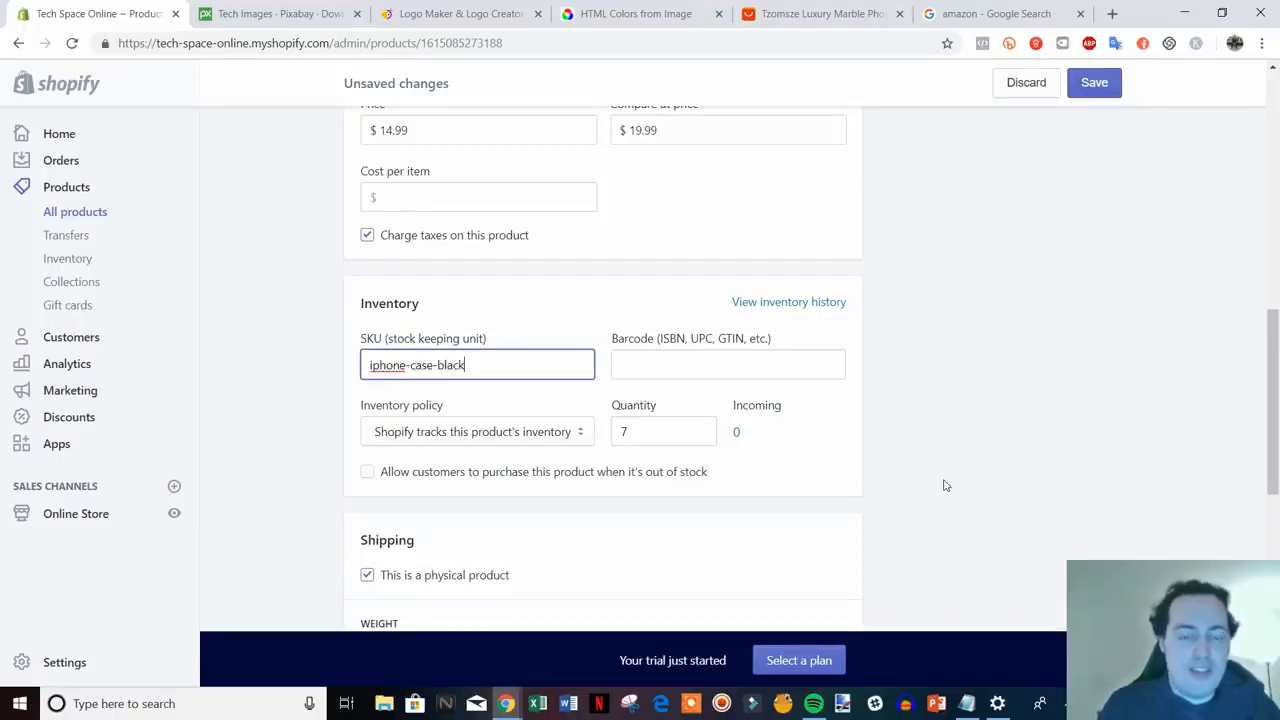
{"action": "left_click", "coordinate": [951, 466]}
{"action": "scroll", "coordinate": [945, 478], "scroll_direction": "down", "scroll_amount": 1}
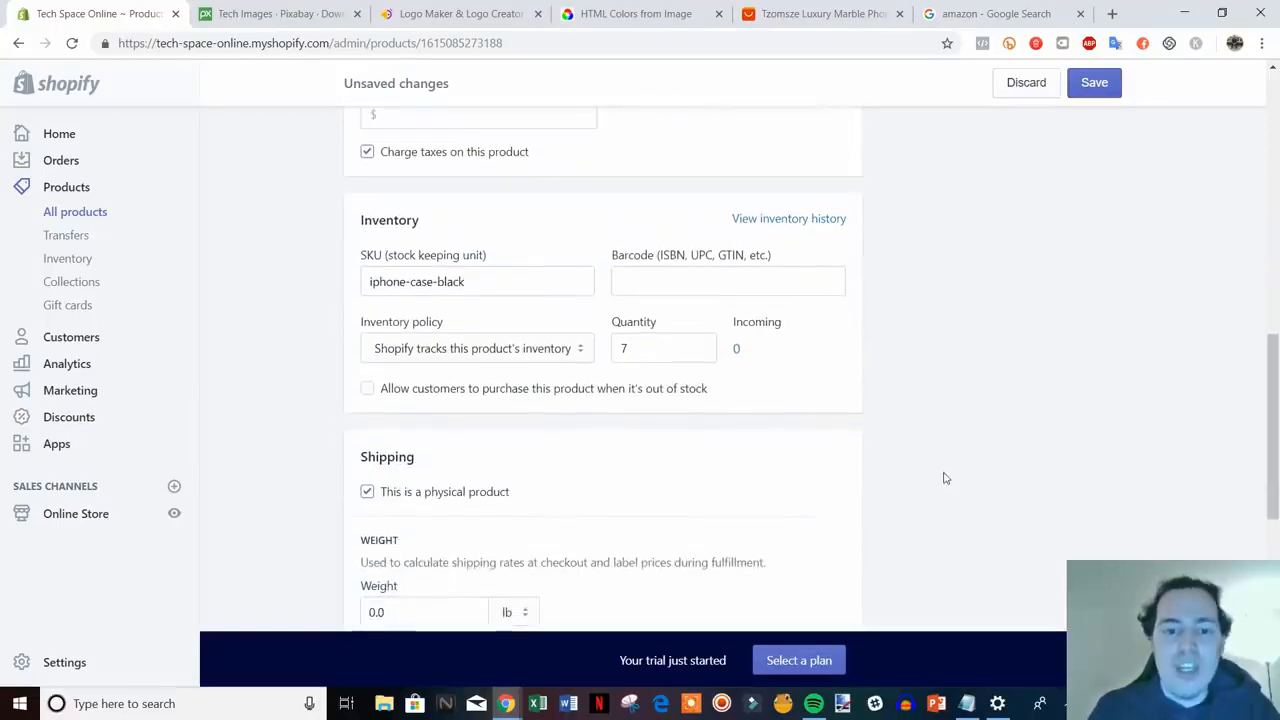
{"action": "scroll", "coordinate": [857, 357], "scroll_direction": "down", "scroll_amount": 1}
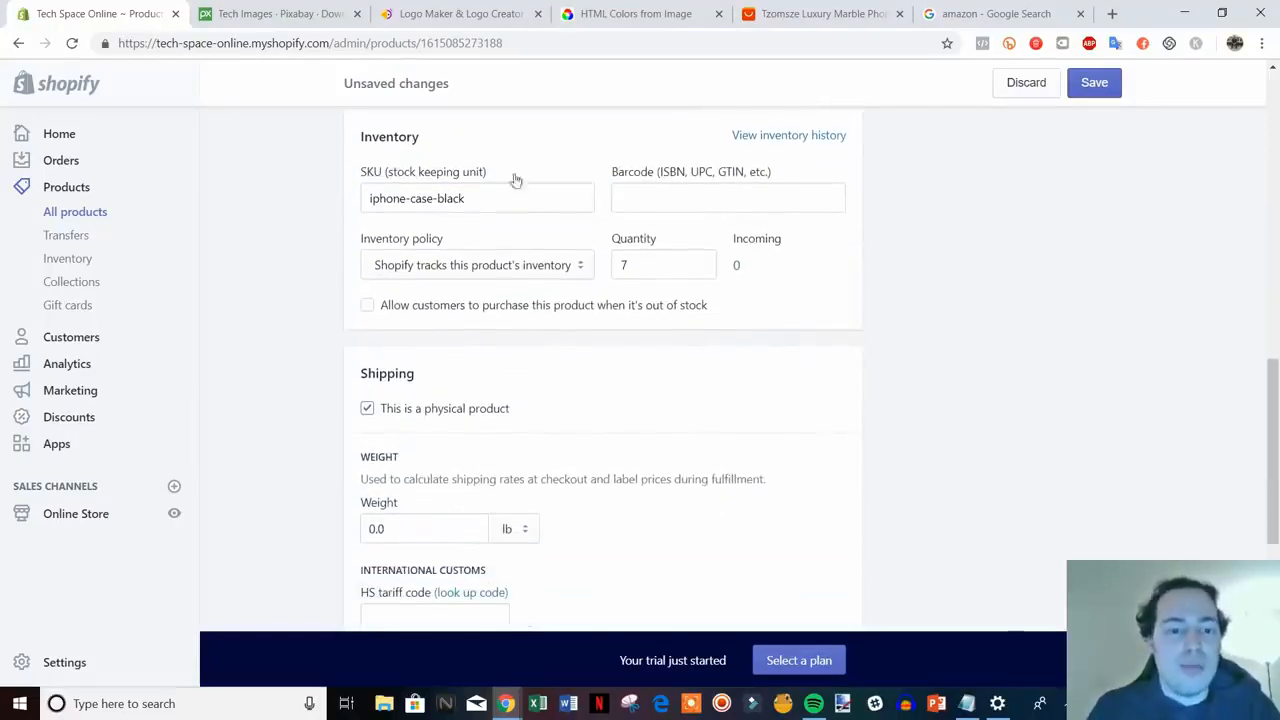
{"action": "scroll", "coordinate": [1094, 350], "scroll_direction": "down", "scroll_amount": 1}
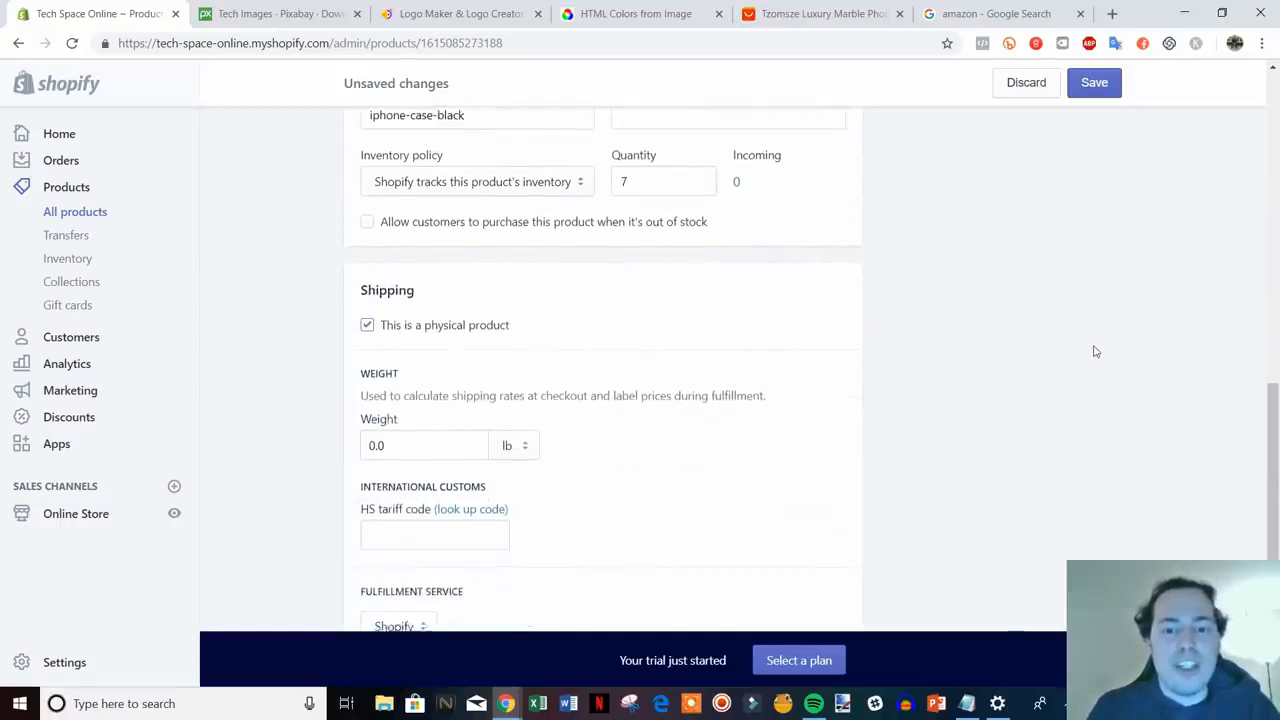
{"action": "scroll", "coordinate": [1050, 343], "scroll_direction": "up", "scroll_amount": 1}
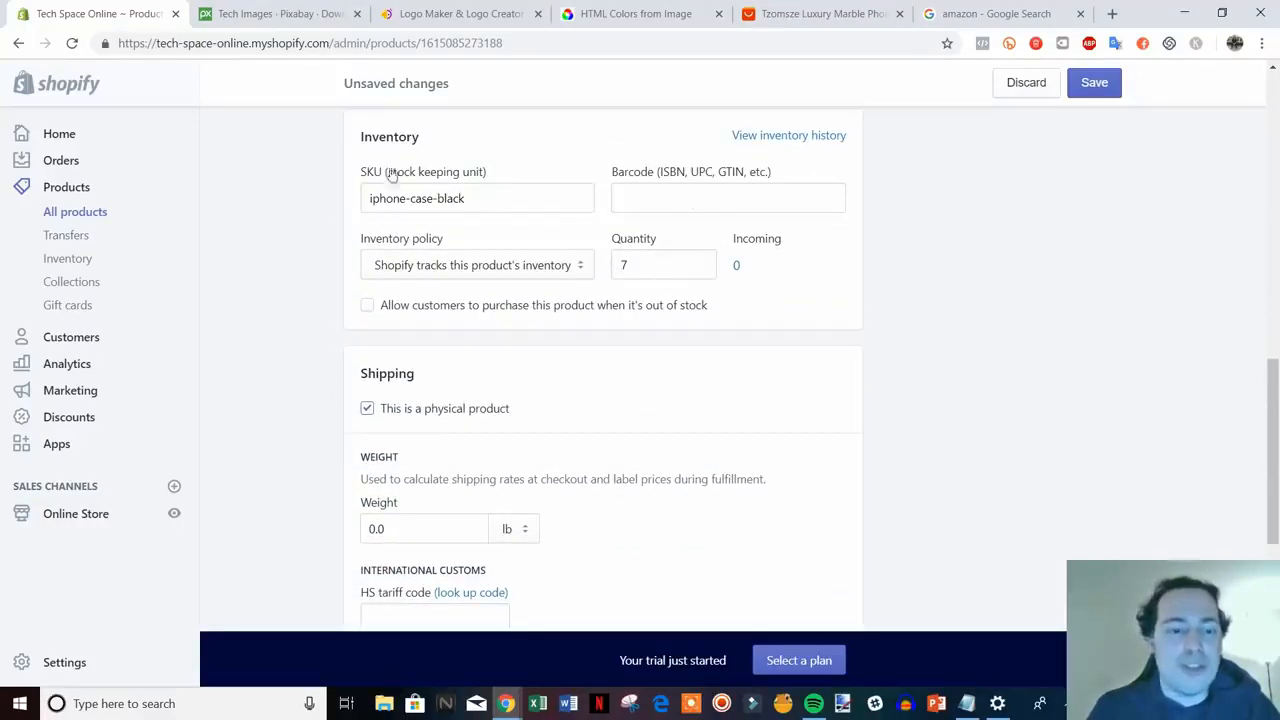
{"action": "scroll", "coordinate": [936, 338], "scroll_direction": "down", "scroll_amount": 1}
{"action": "scroll", "coordinate": [940, 345], "scroll_direction": "down", "scroll_amount": 1}
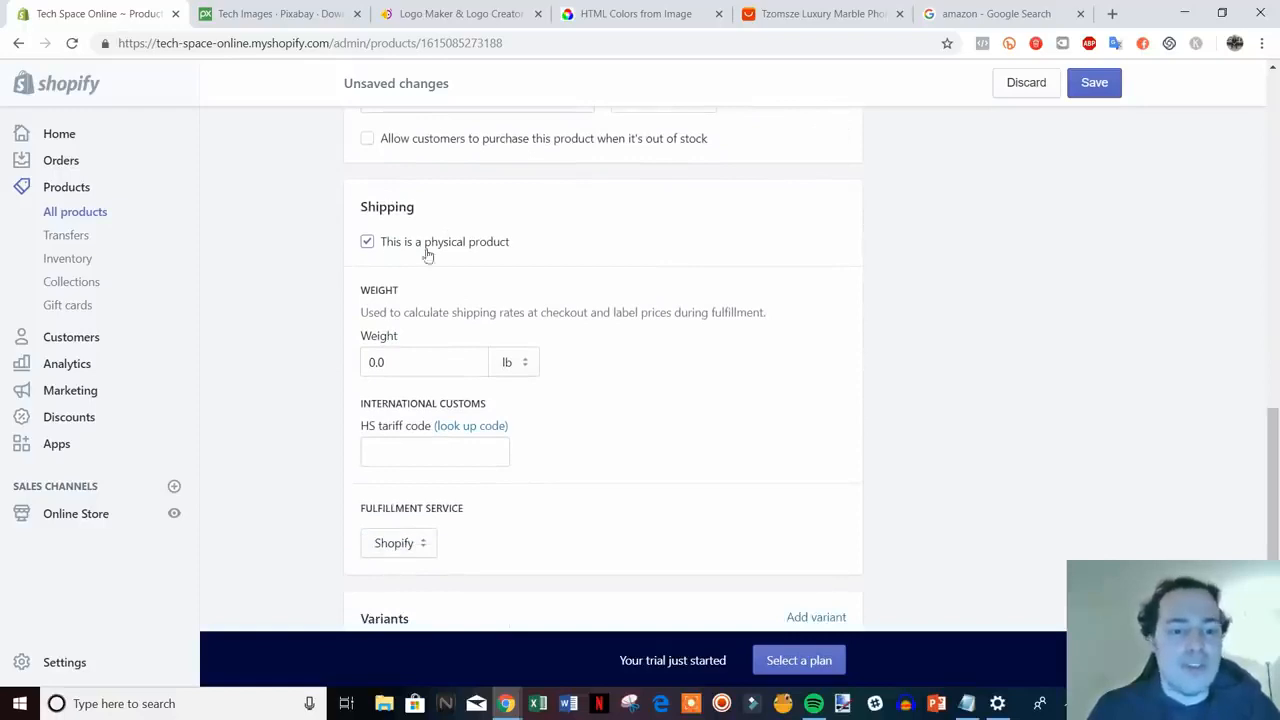
- Change the weight from 0.0 to 1.0 lb and keep Shopify as fulfillment service
{"action": "scroll", "coordinate": [949, 360], "scroll_direction": "down", "scroll_amount": 1}
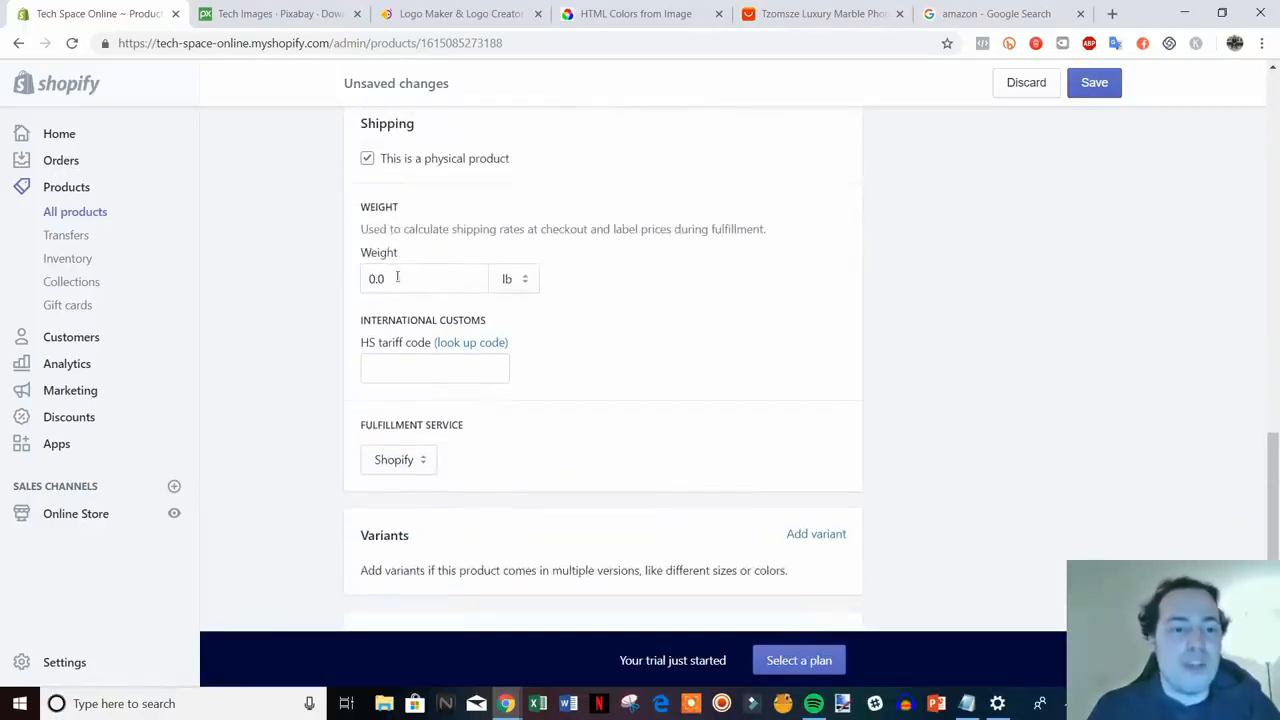
{"action": "left_click", "coordinate": [397, 278]}
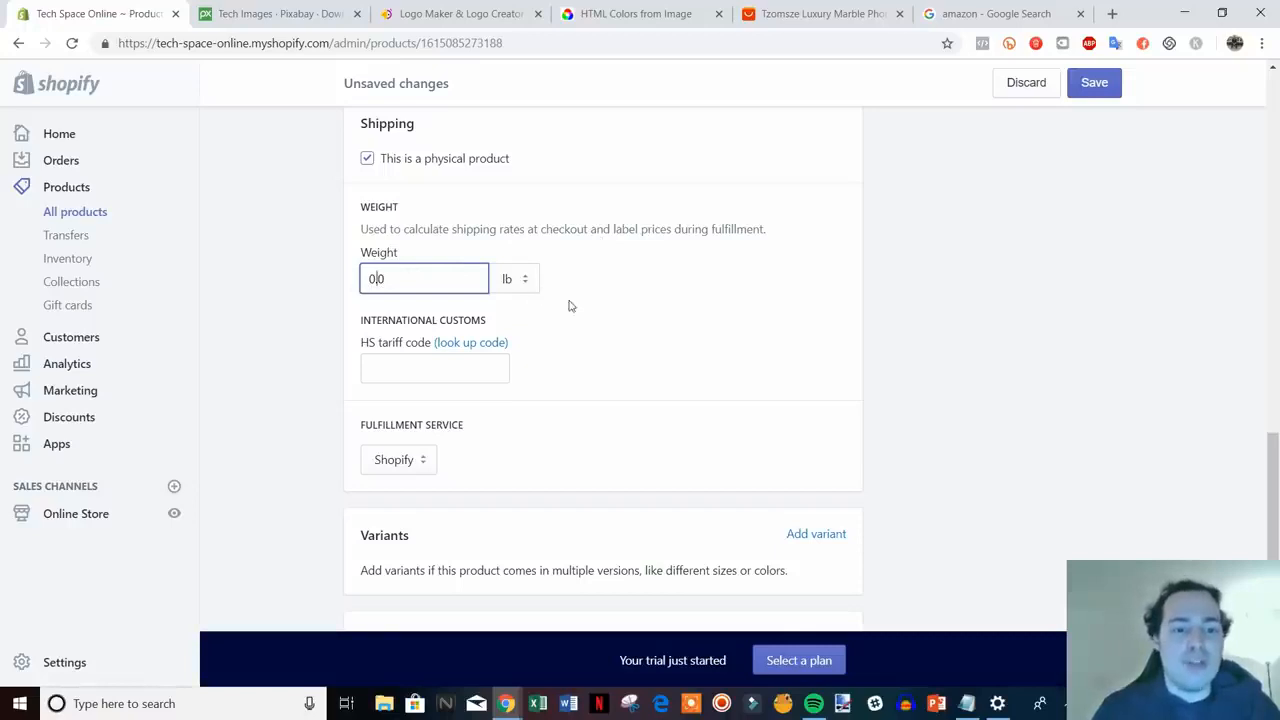
{"action": "key", "text": "Delete"}
{"action": "type", "text": "1"}
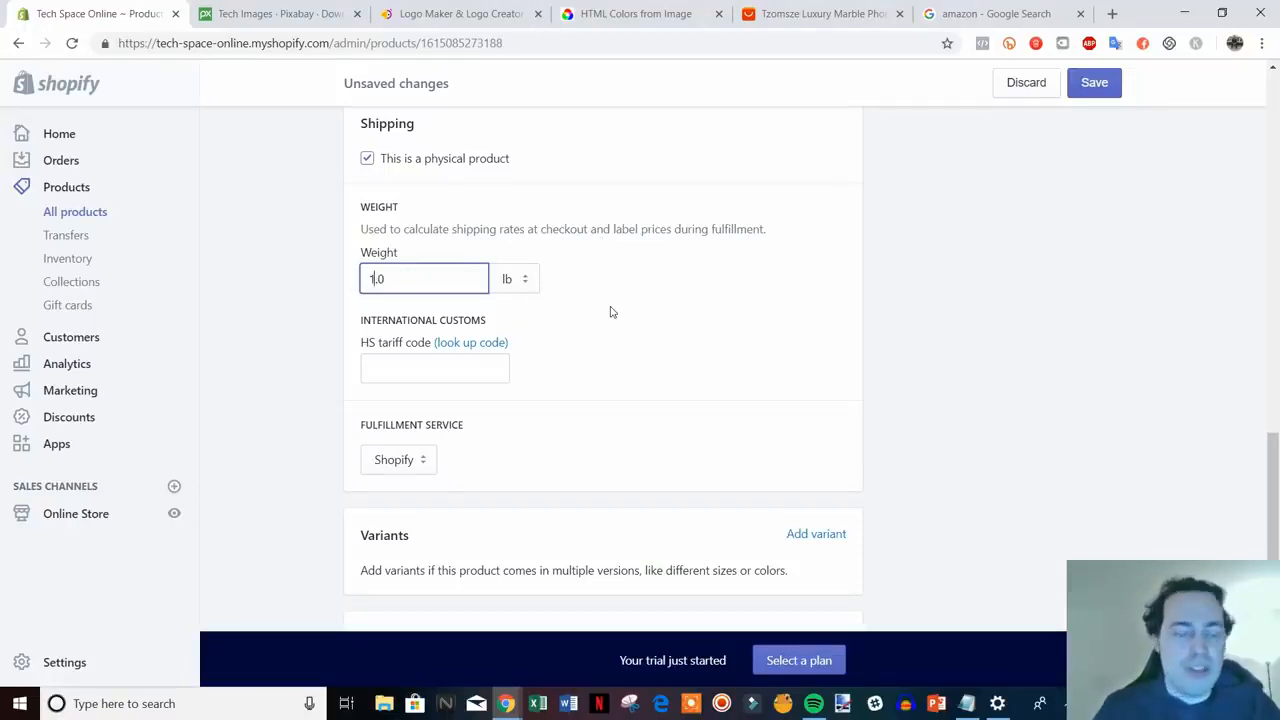
{"action": "left_click", "coordinate": [929, 342]}
{"action": "scroll", "coordinate": [929, 342], "scroll_direction": "down", "scroll_amount": 1}
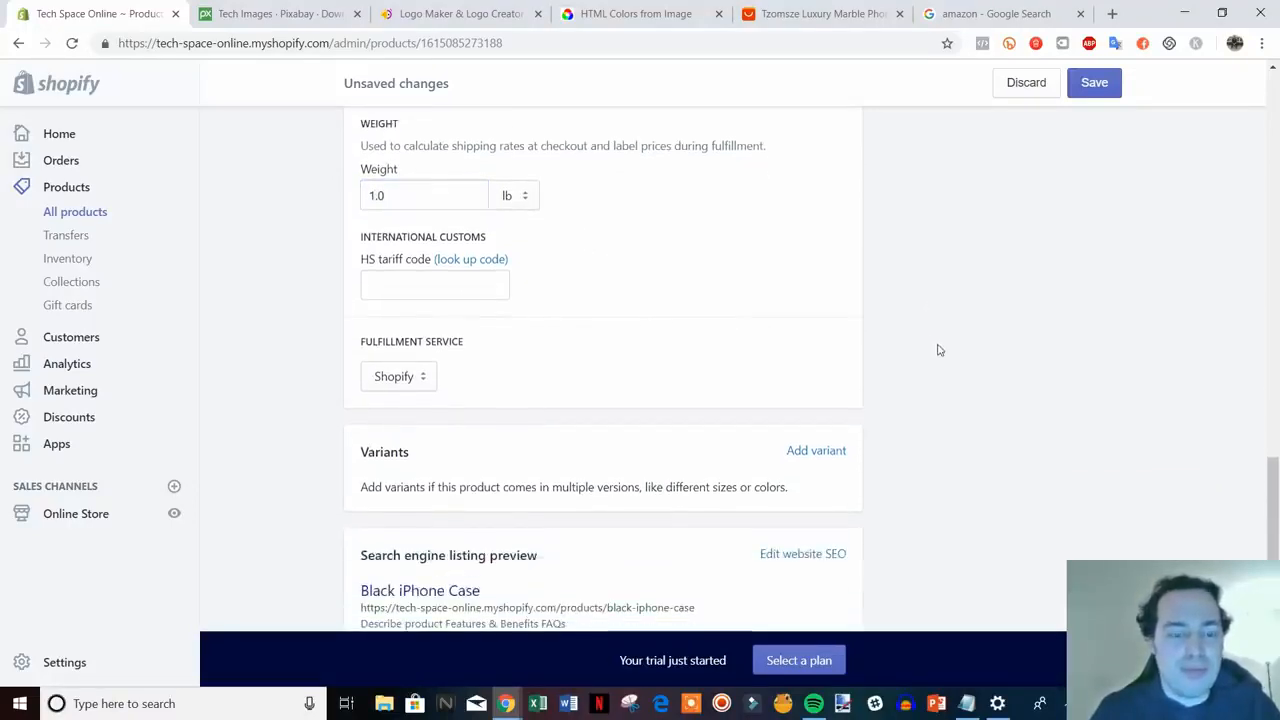
{"action": "scroll", "coordinate": [886, 337], "scroll_direction": "down", "scroll_amount": 1}
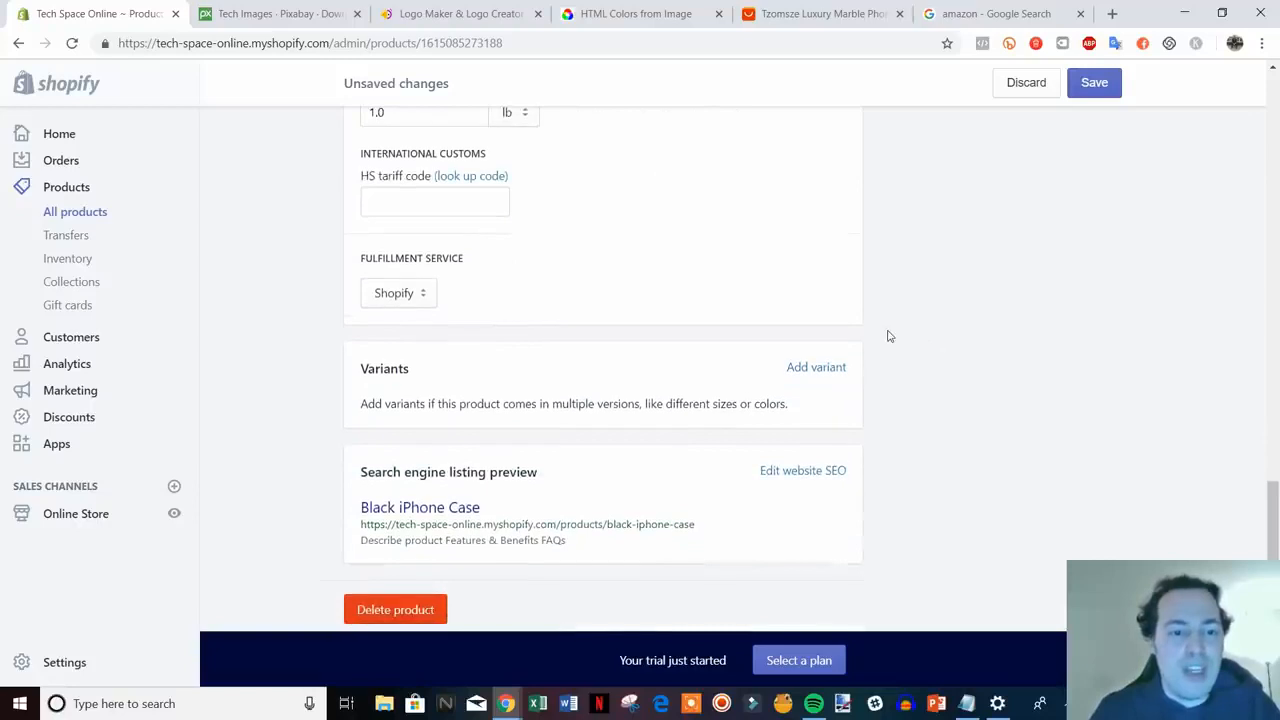
{"action": "left_click", "coordinate": [400, 292]}
{"action": "left_click", "coordinate": [414, 298]}
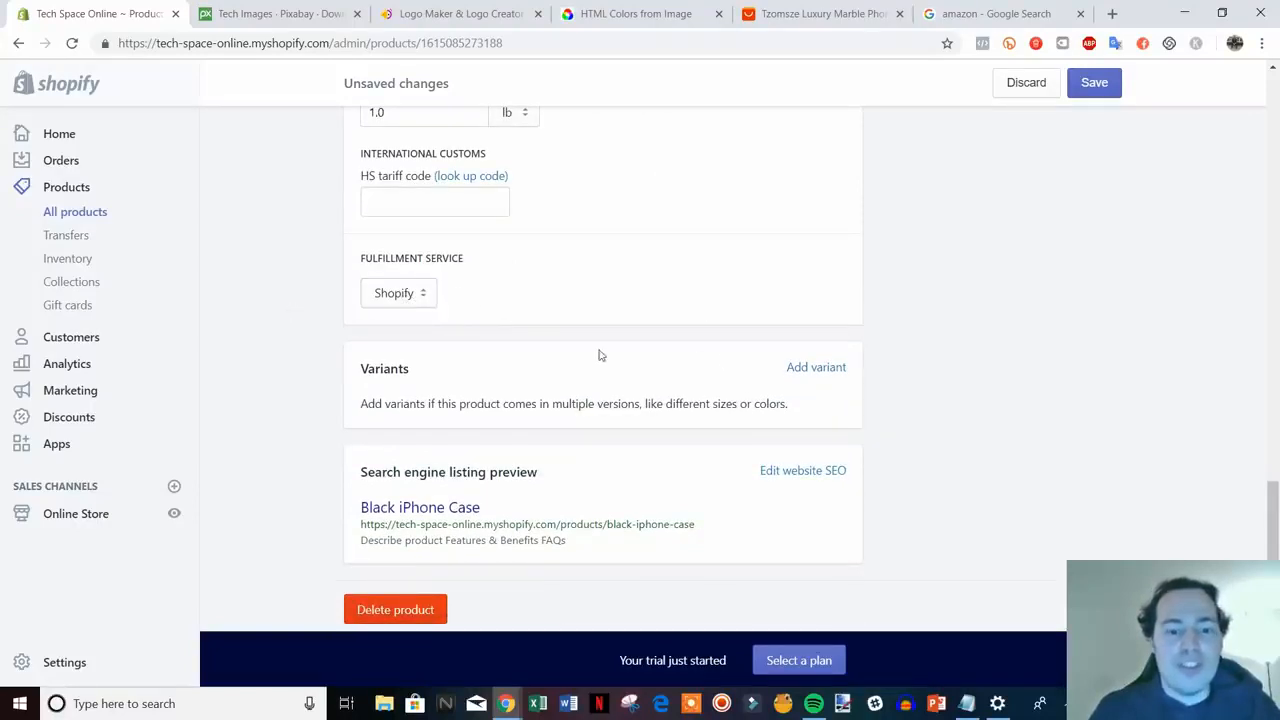
{"action": "scroll", "coordinate": [600, 355], "scroll_direction": "down", "scroll_amount": 1}
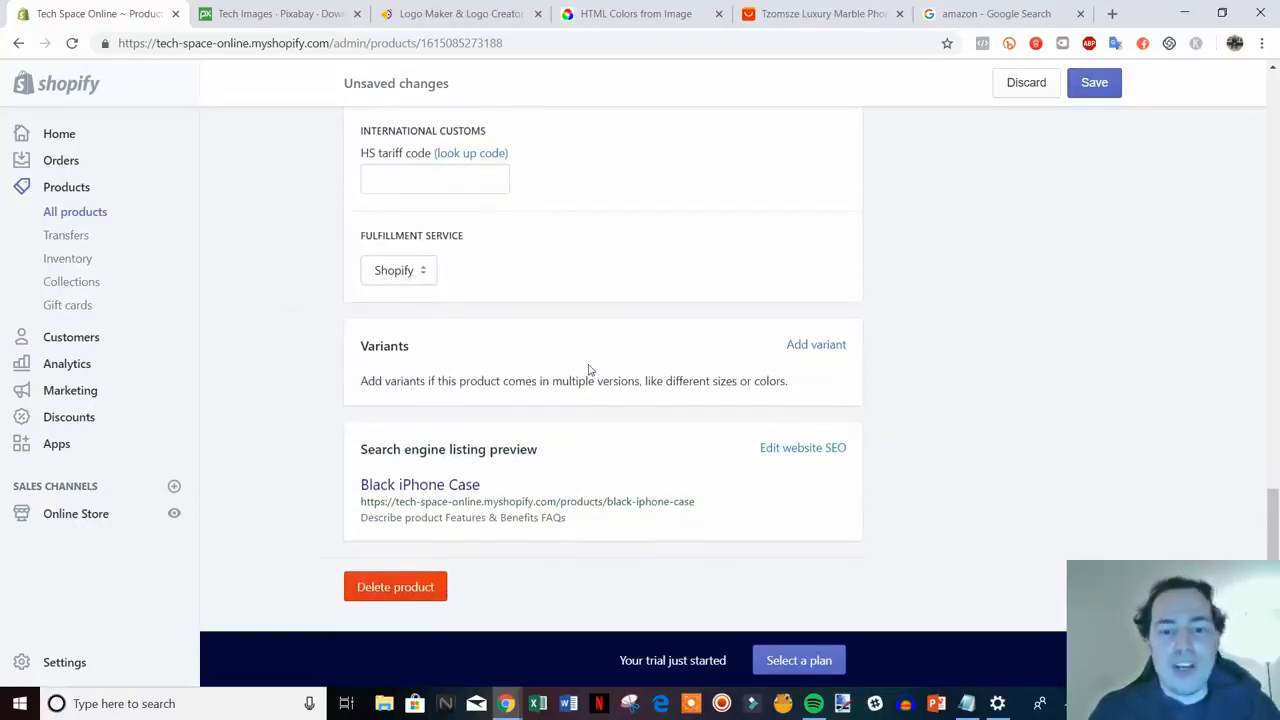
- Add a variant option to the Black iPhone Case and rename it from Size to Phone Type
{"action": "left_click", "coordinate": [810, 345]}
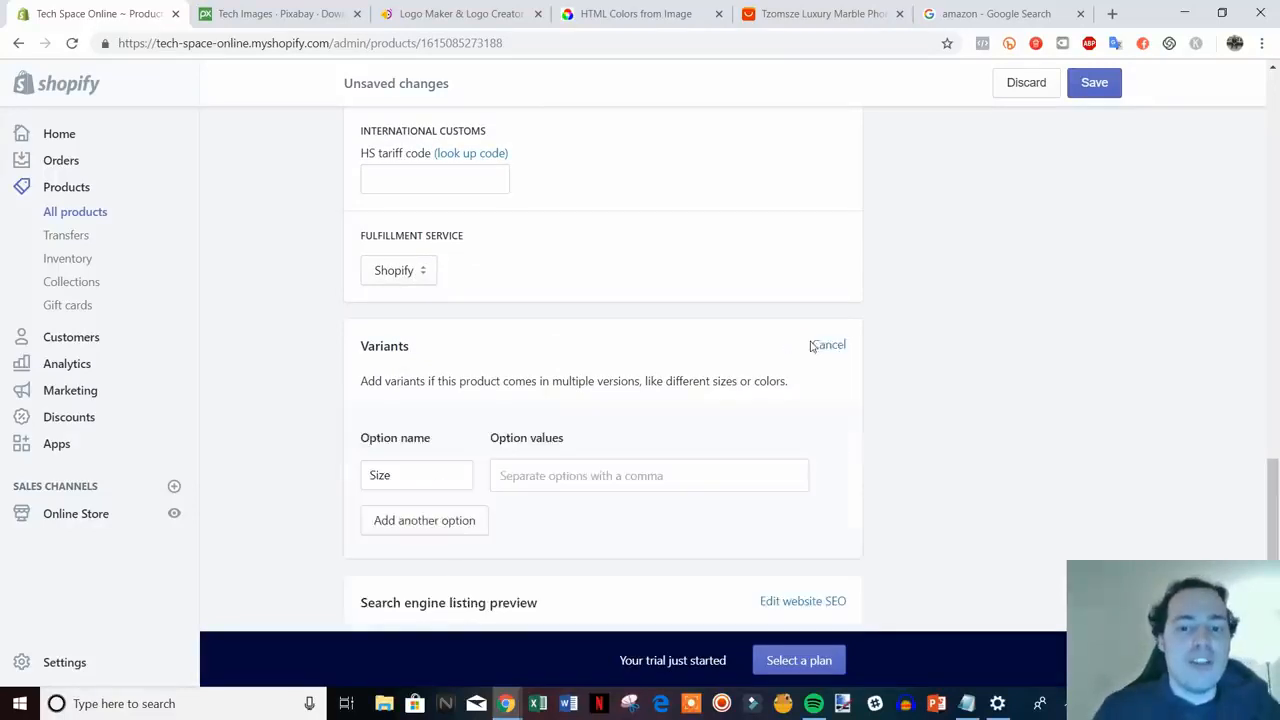
{"action": "scroll", "coordinate": [626, 434], "scroll_direction": "down", "scroll_amount": 1}
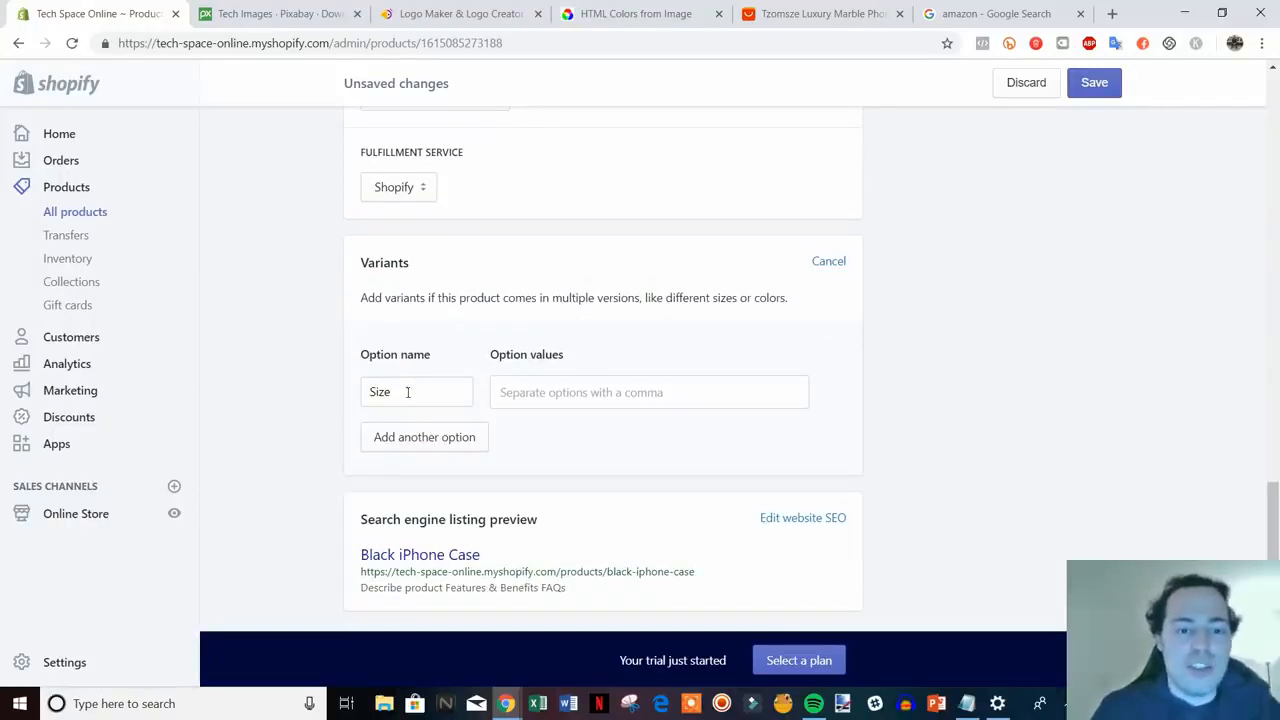
{"action": "left_click_drag", "start_coordinate": [407, 392], "coordinate": [338, 391]}
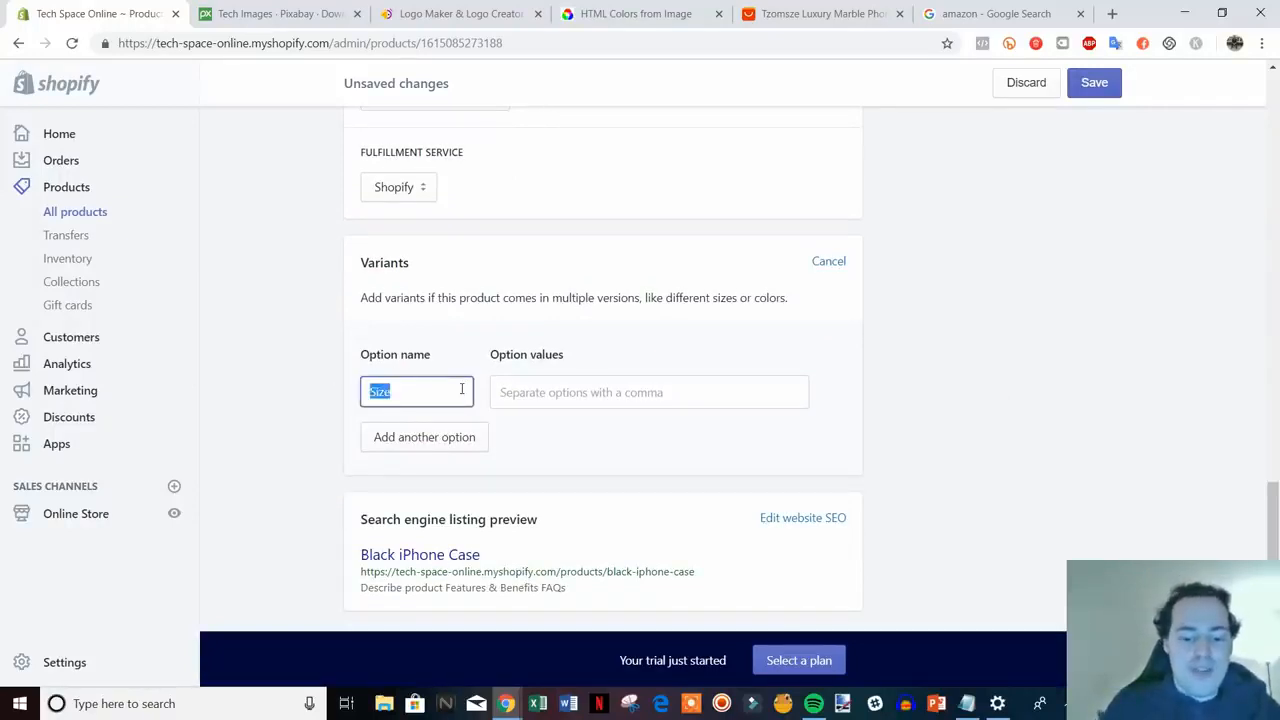
{"action": "type", "text": "Phone T"}
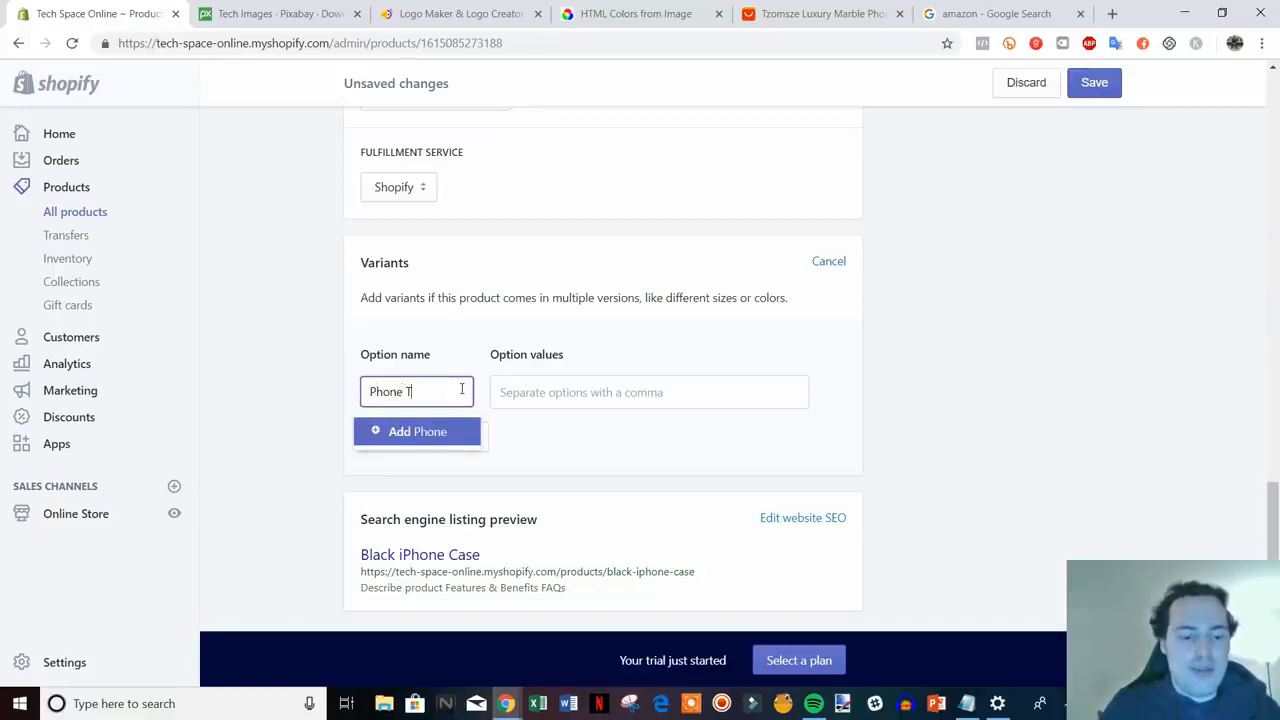
{"action": "type", "text": "ype"}
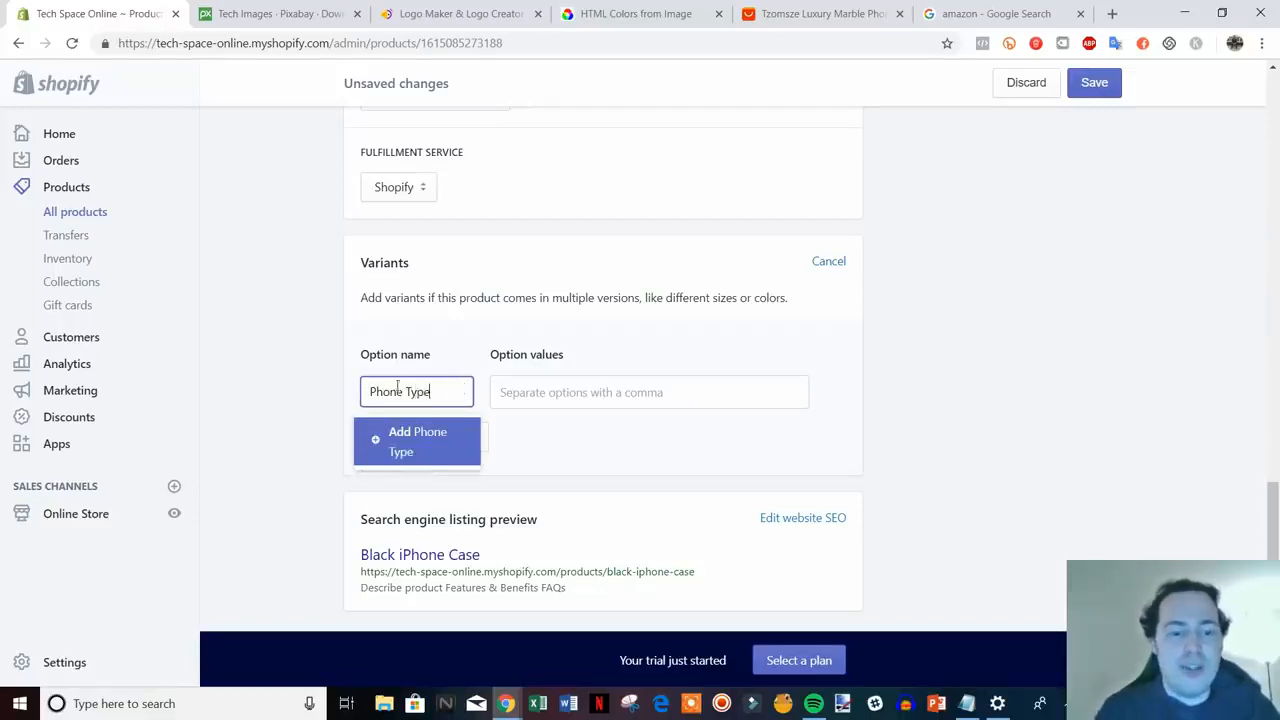
{"action": "left_click", "coordinate": [404, 441]}
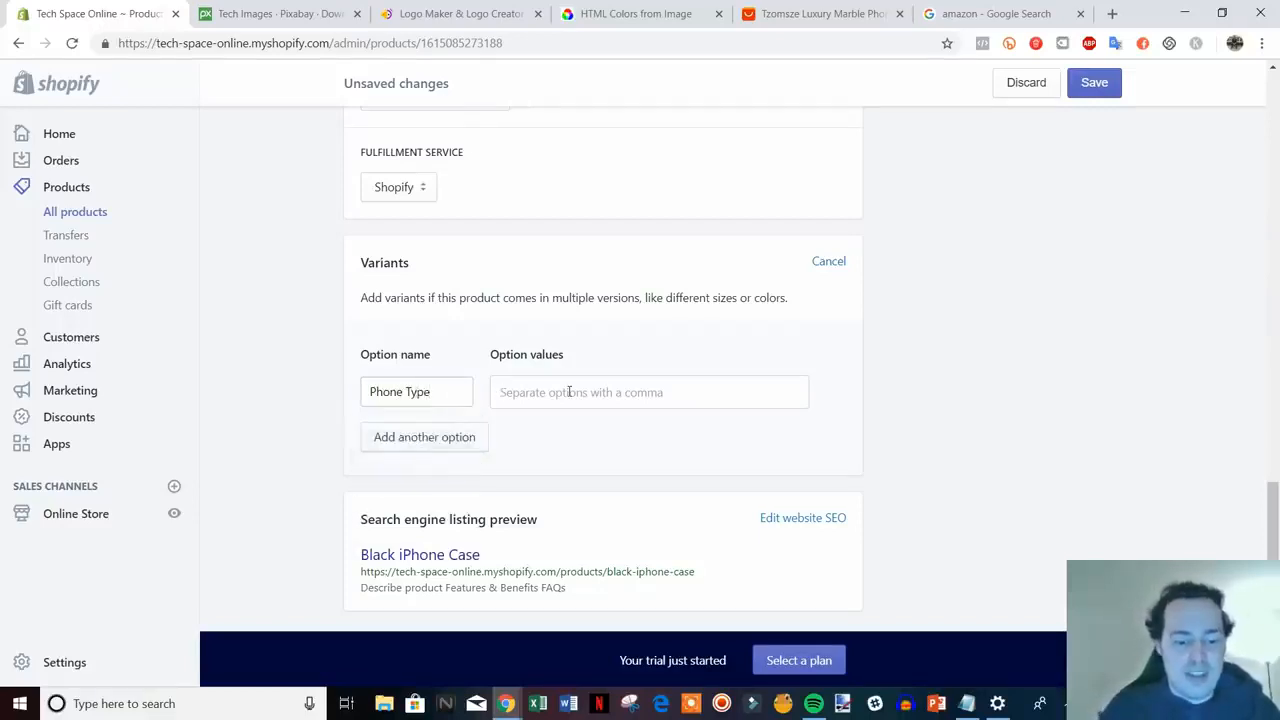
- Enter the Phone Type values 6, 6s, 7, 7plus and X
{"action": "left_click", "coordinate": [569, 392]}
{"action": "type", "text": "6"}
{"action": "key", "text": "Return"}
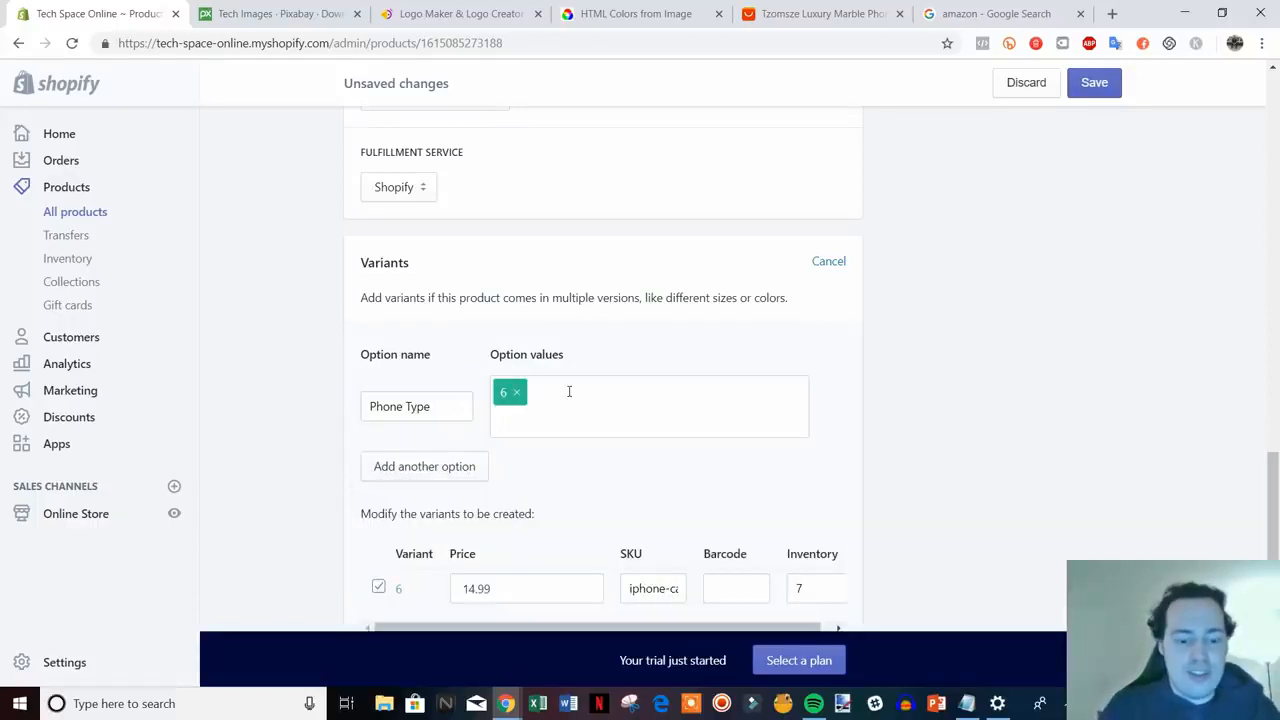
{"action": "type", "text": "6s"}
{"action": "key", "text": "Return"}
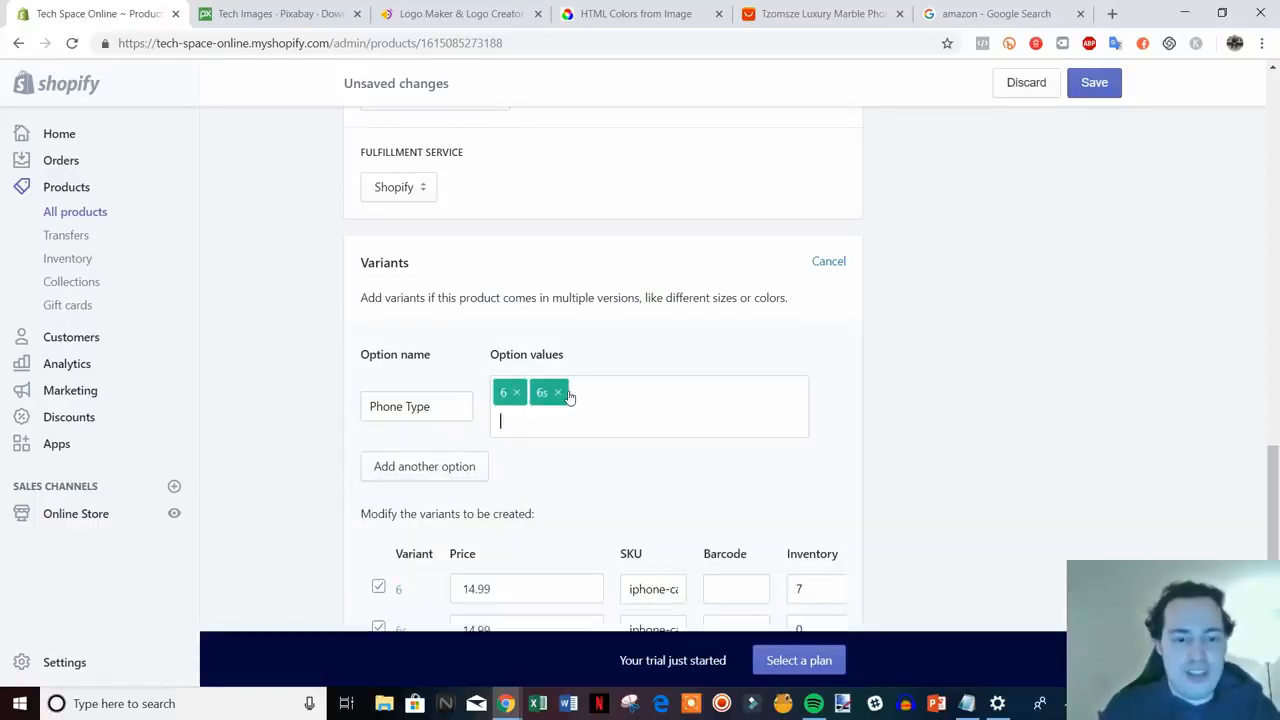
{"action": "type", "text": "7"}
{"action": "key", "text": "Return"}
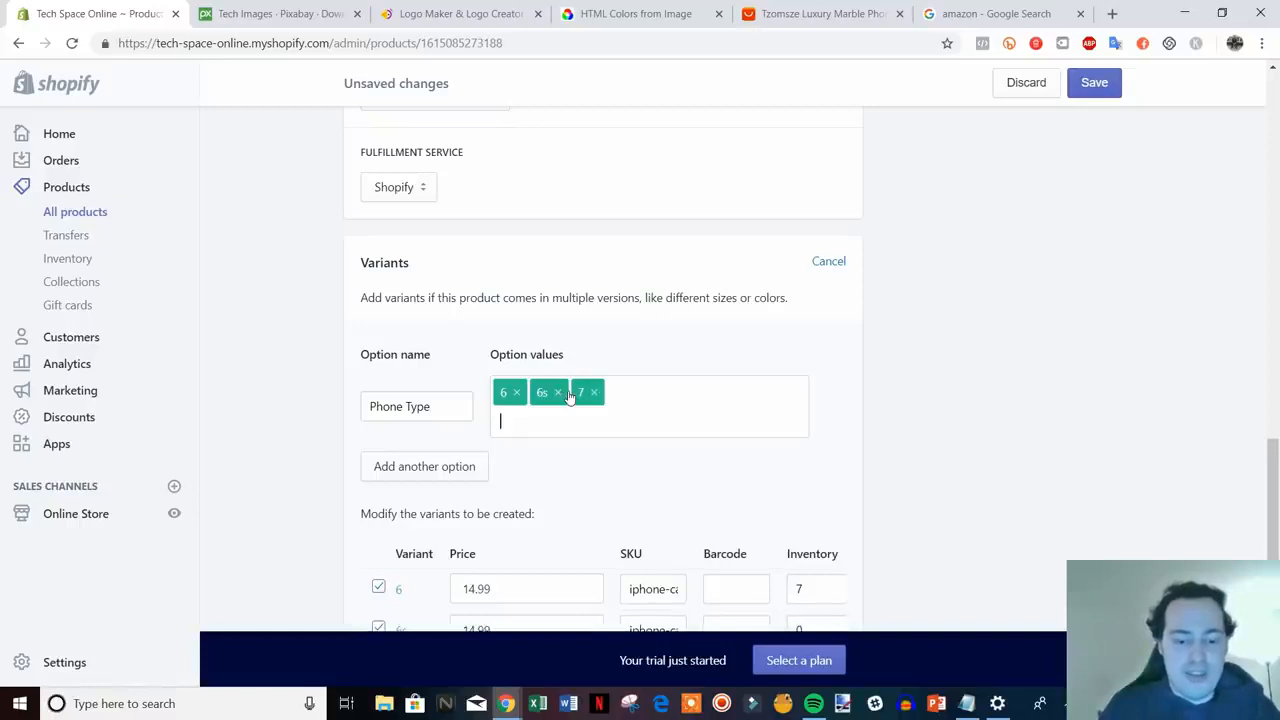
{"action": "type", "text": "7plus"}
{"action": "key", "text": "Return"}
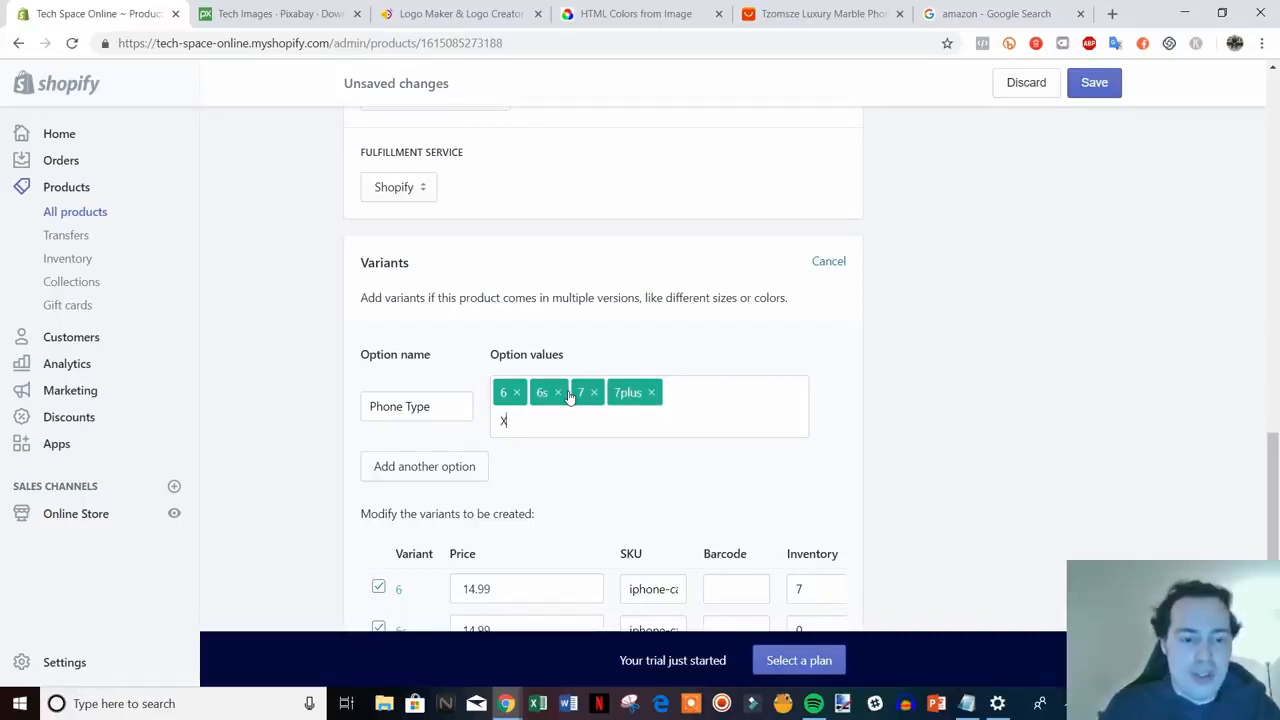
{"action": "type", "text": "X"}
{"action": "key", "text": "Return"}
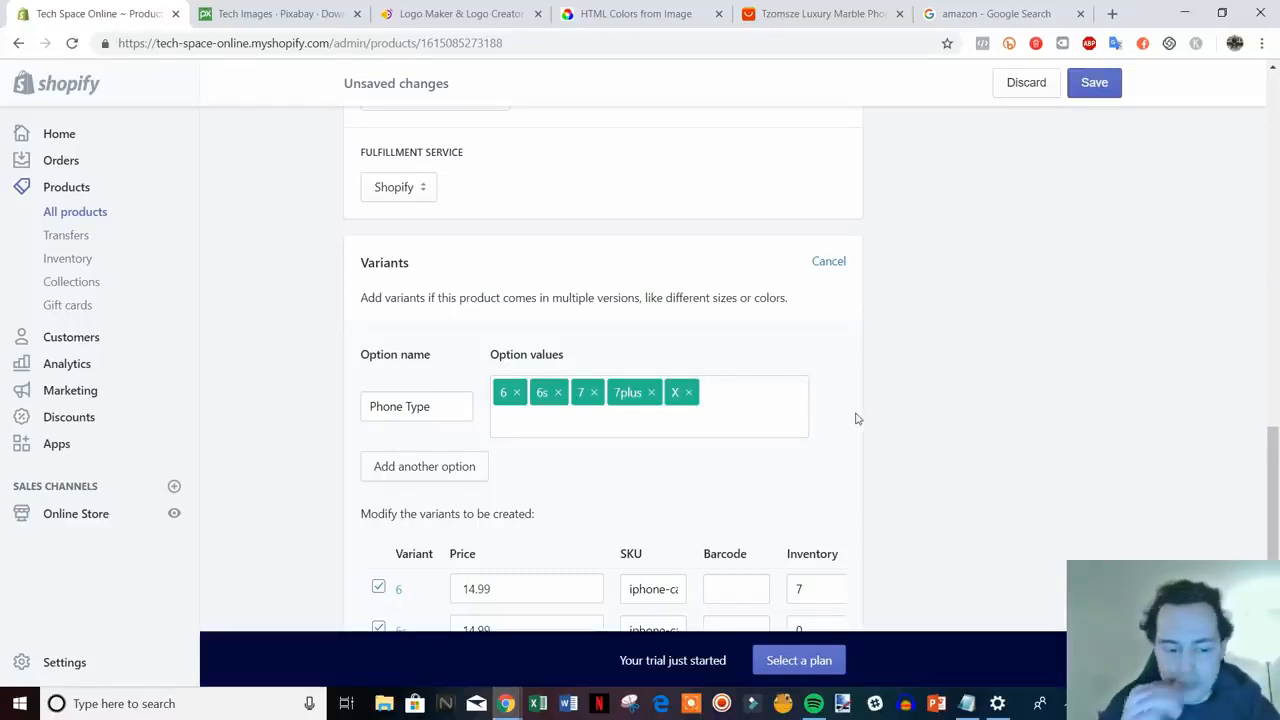
- Check that the new variants' prices, including 7plus, stay at 14.99
{"action": "scroll", "coordinate": [749, 406], "scroll_direction": "down", "scroll_amount": 3}
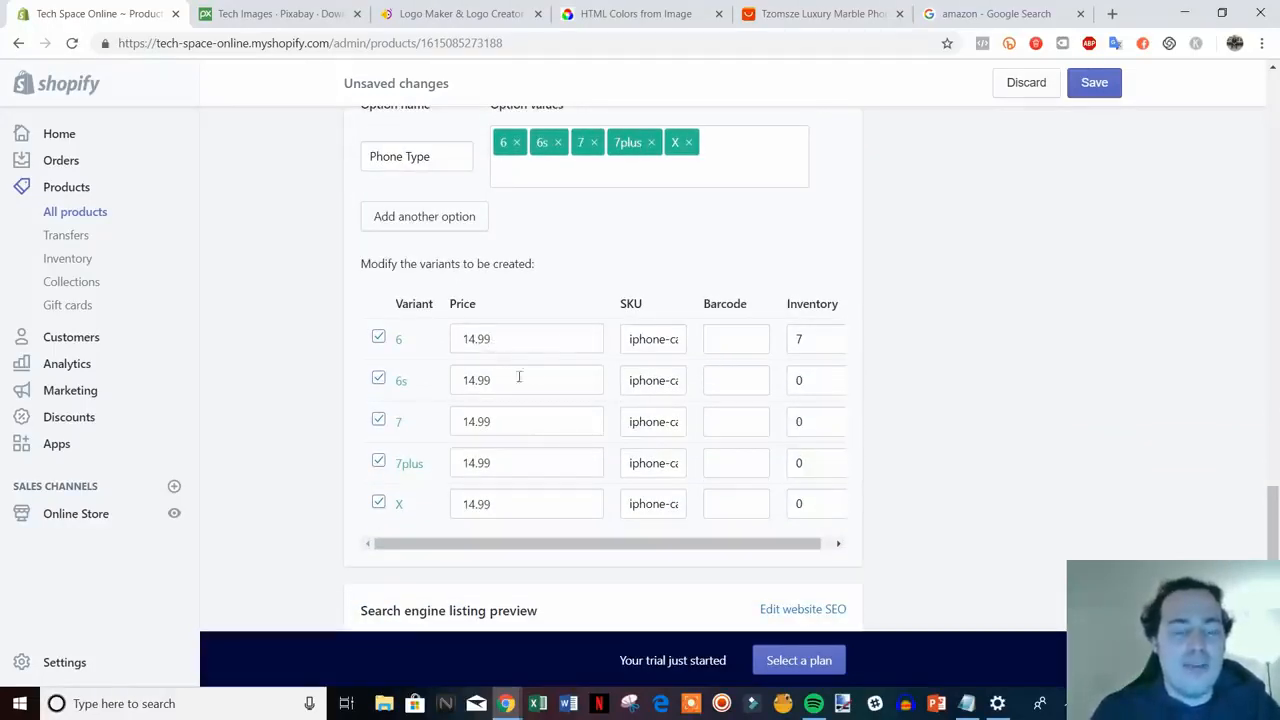
{"action": "left_click_drag", "start_coordinate": [509, 382], "coordinate": [462, 428]}
{"action": "left_click", "coordinate": [490, 461]}
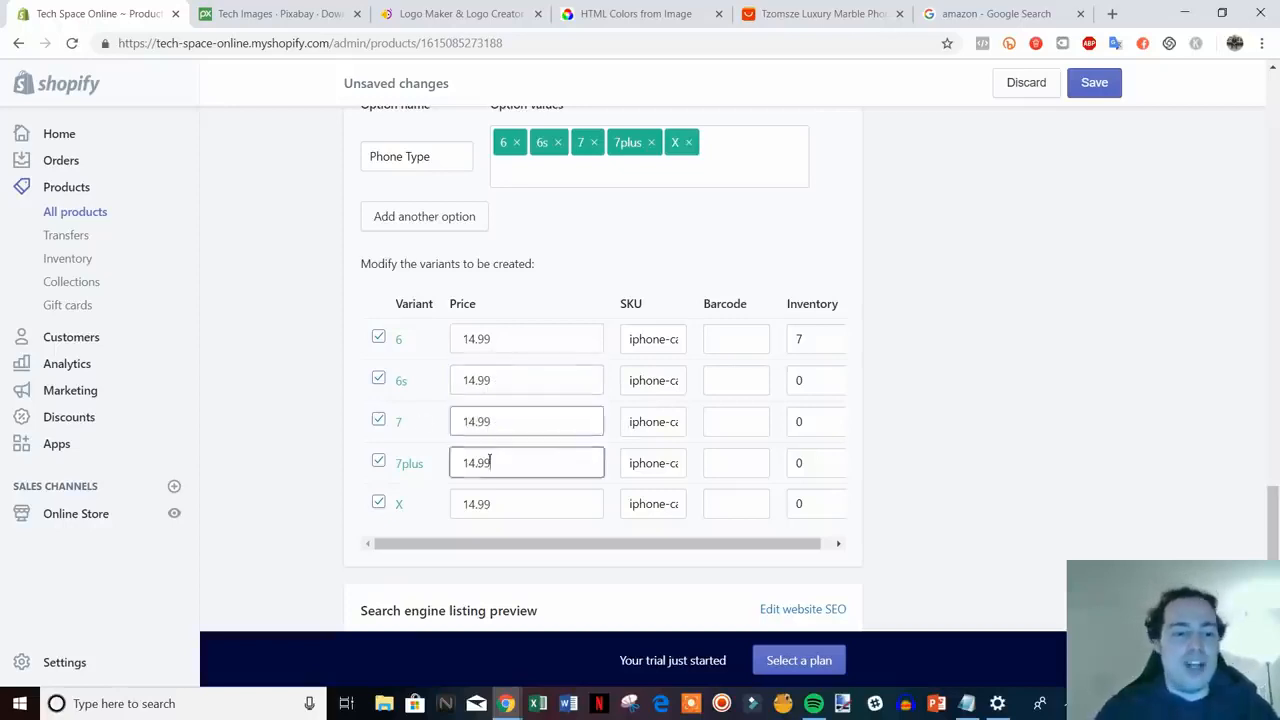
{"action": "double_click", "coordinate": [490, 462]}
{"action": "left_click", "coordinate": [523, 469]}
{"action": "left_click_drag", "start_coordinate": [523, 469], "coordinate": [468, 474]}
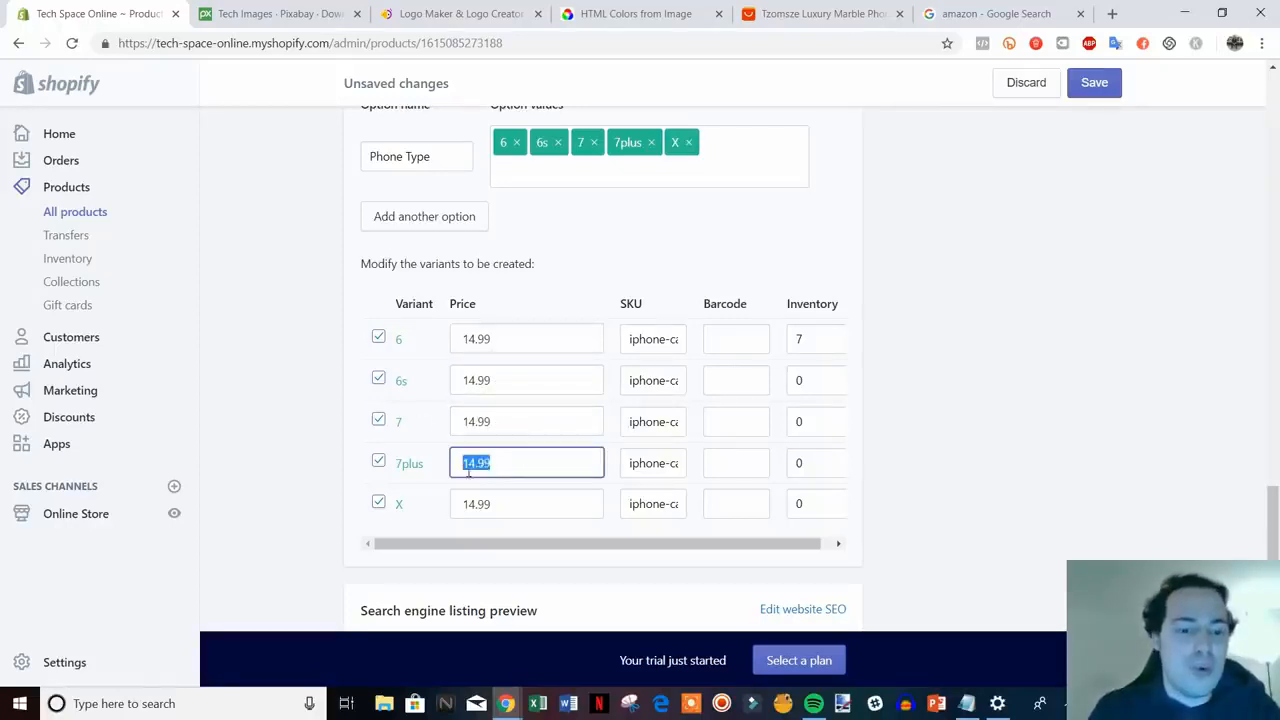
{"action": "left_click", "coordinate": [542, 458]}
- Set the inventory of the 6s, 7, 7plus and X variants to 7
{"action": "left_click_drag", "start_coordinate": [810, 384], "coordinate": [786, 393]}
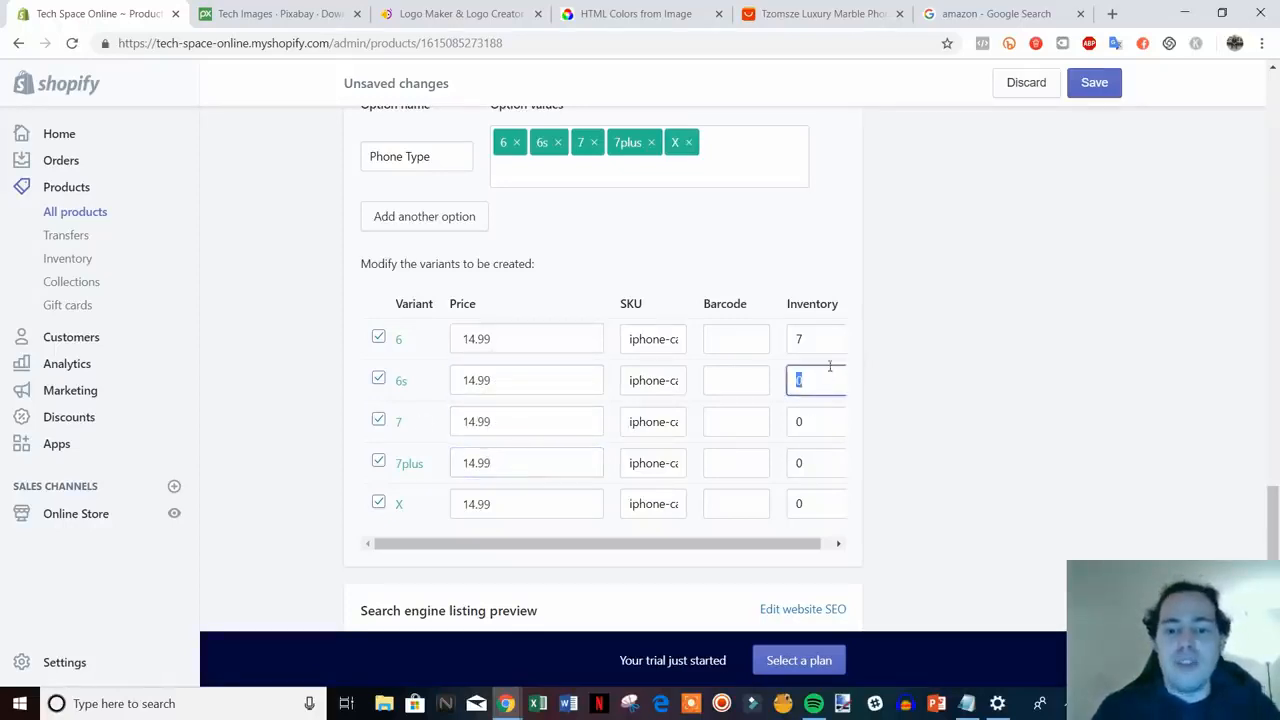
{"action": "double_click", "coordinate": [815, 410]}
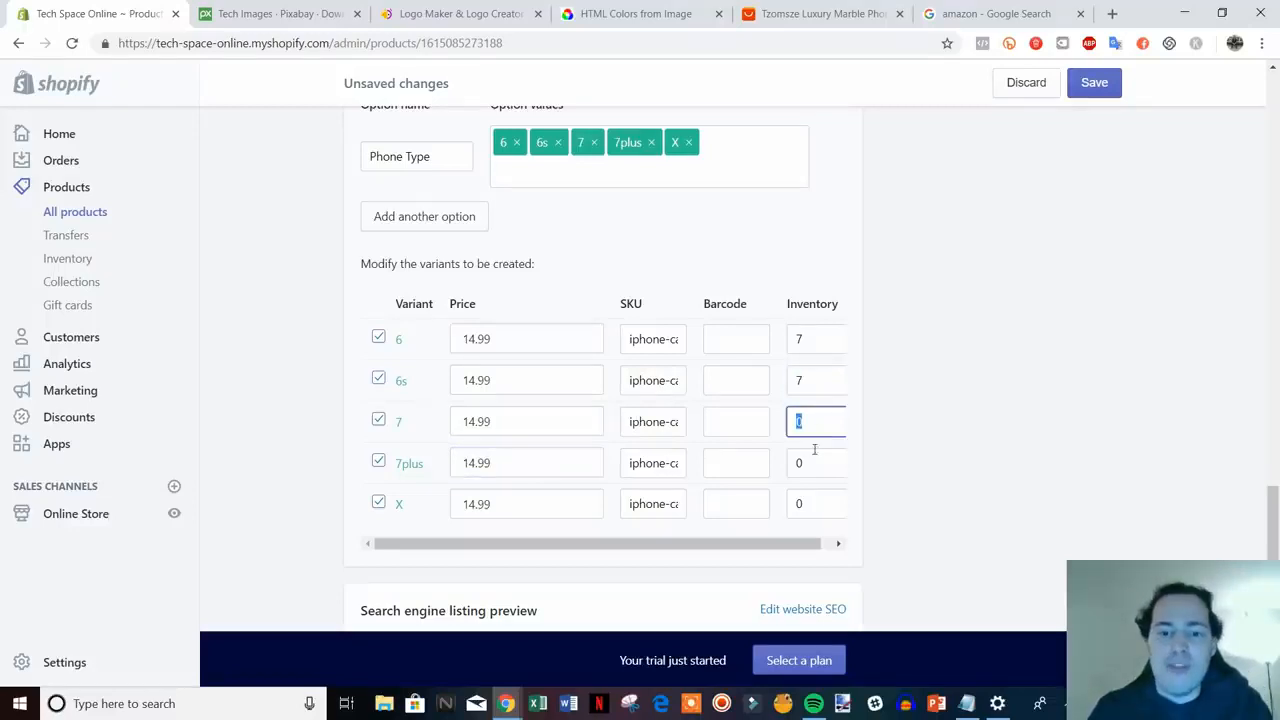
{"action": "double_click", "coordinate": [810, 463]}
{"action": "type", "text": "7"}
{"action": "double_click", "coordinate": [799, 505]}
{"action": "type", "text": "7"}
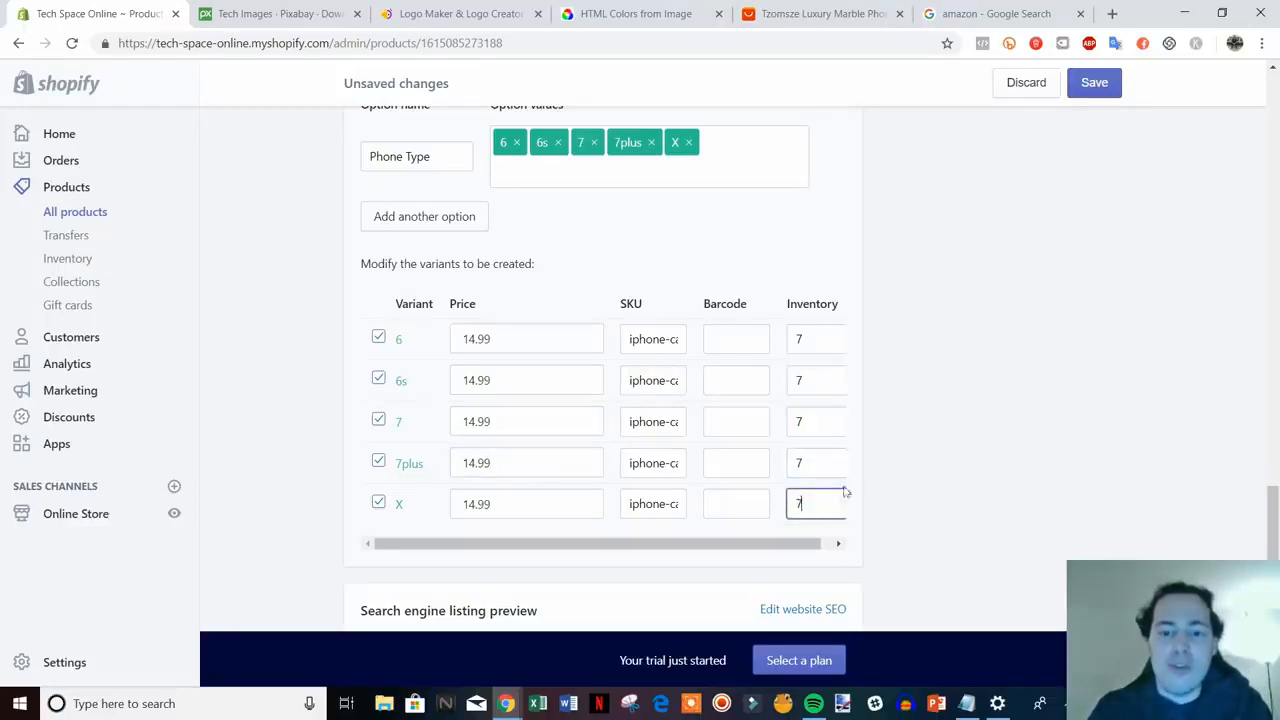
{"action": "left_click", "coordinate": [883, 477]}
{"action": "scroll", "coordinate": [900, 478], "scroll_direction": "down", "scroll_amount": 2}
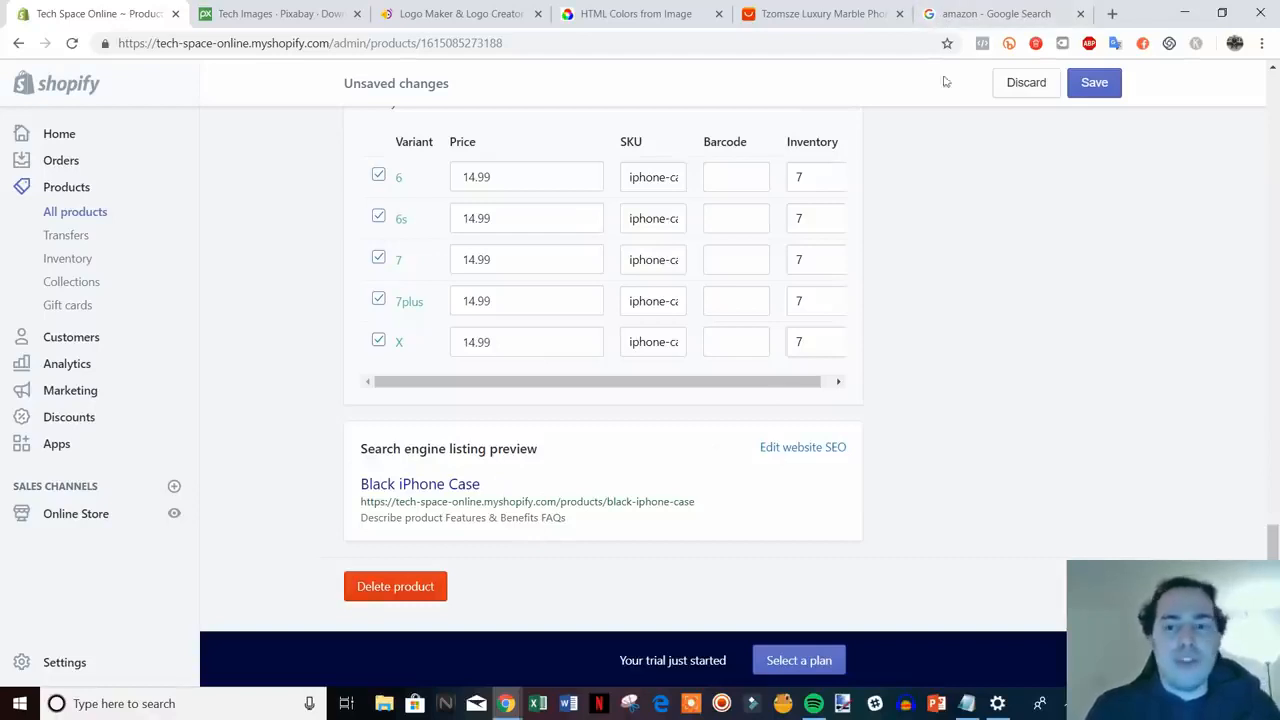
{"action": "left_click", "coordinate": [972, 13]}
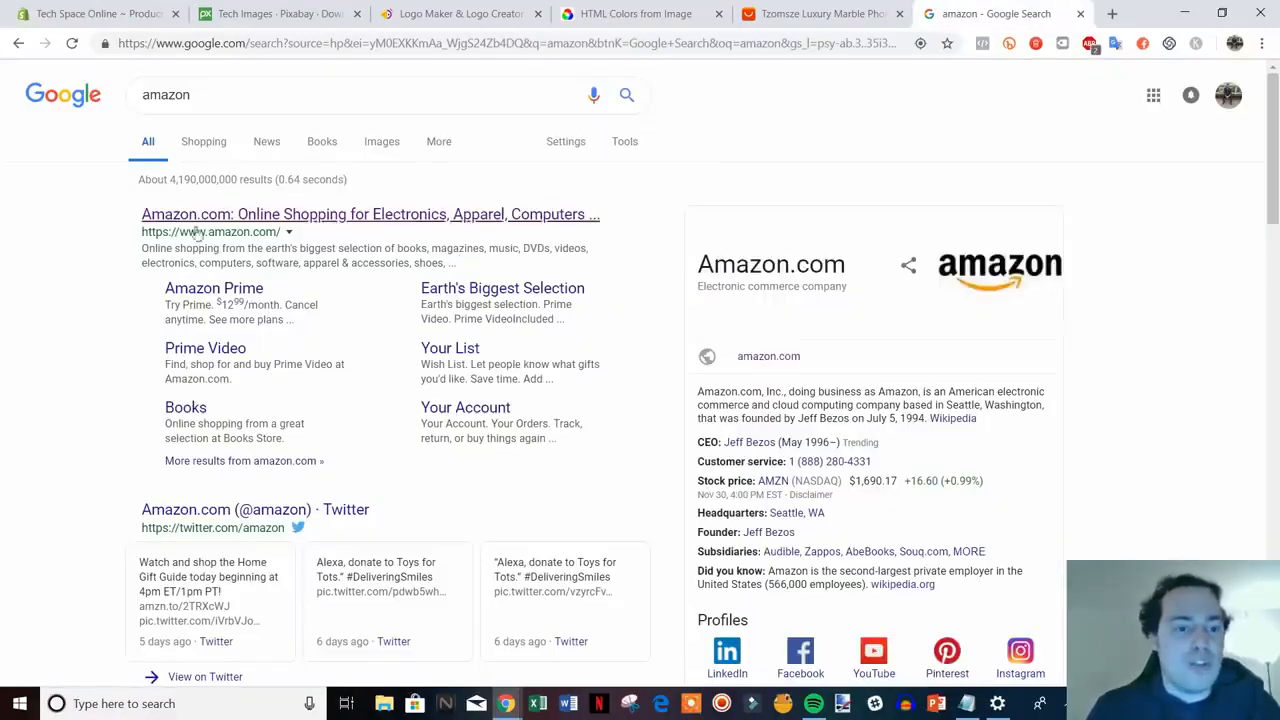
{"action": "left_click", "coordinate": [132, 8]}
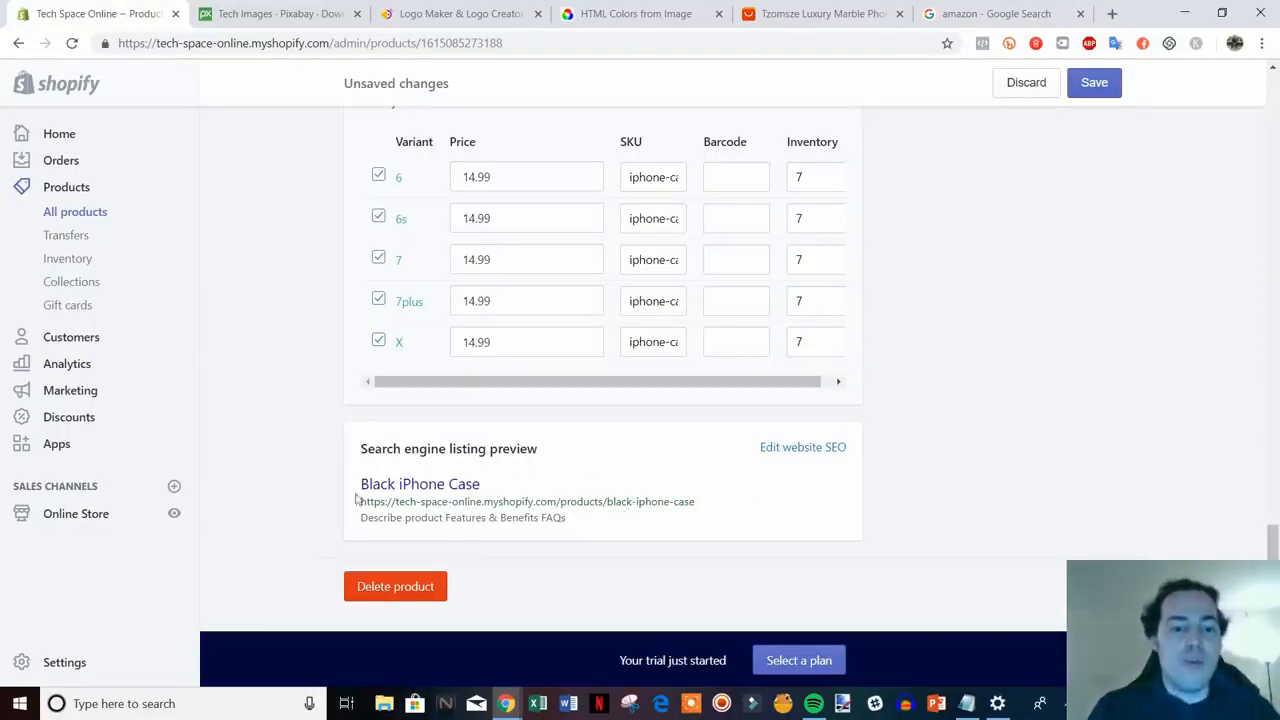
- Change the SEO page title to 'Black iPhone Case | Fits All iPhones | Tech Space Online'
{"action": "left_click", "coordinate": [809, 448]}
{"action": "scroll", "coordinate": [1081, 517], "scroll_direction": "down", "scroll_amount": 1}
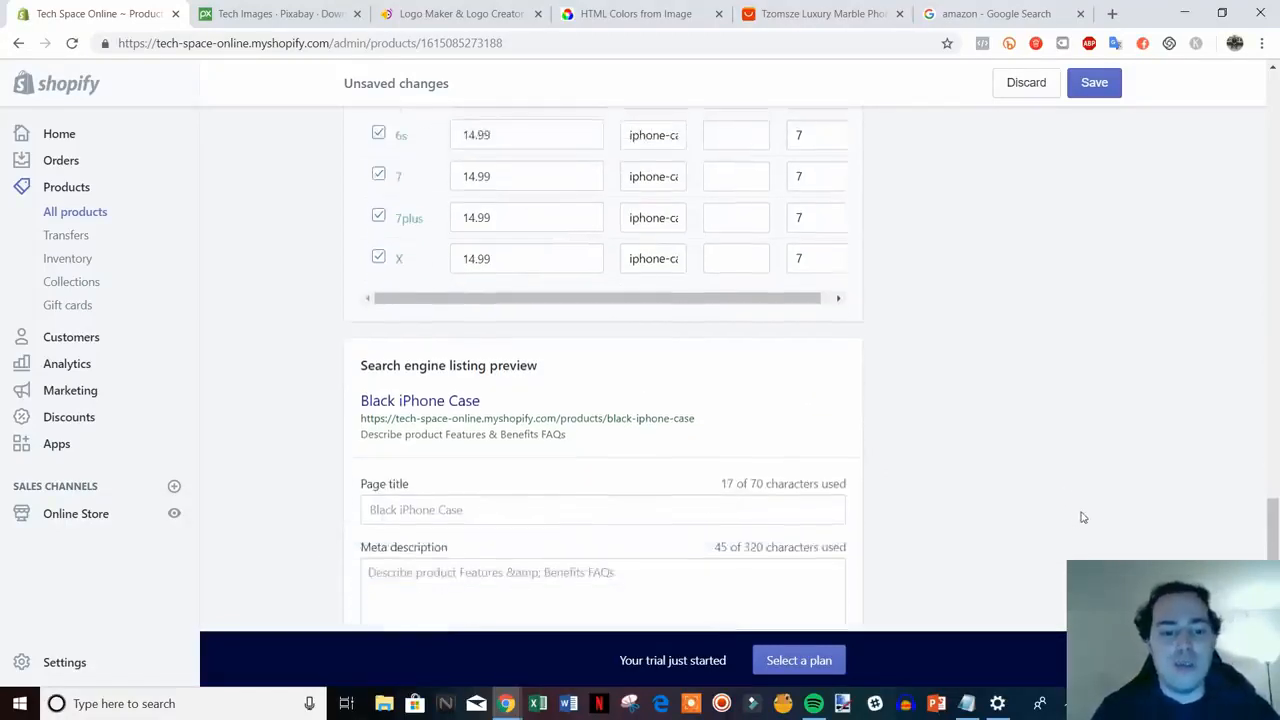
{"action": "scroll", "coordinate": [1075, 510], "scroll_direction": "down", "scroll_amount": 1}
{"action": "scroll", "coordinate": [1004, 400], "scroll_direction": "down", "scroll_amount": 1}
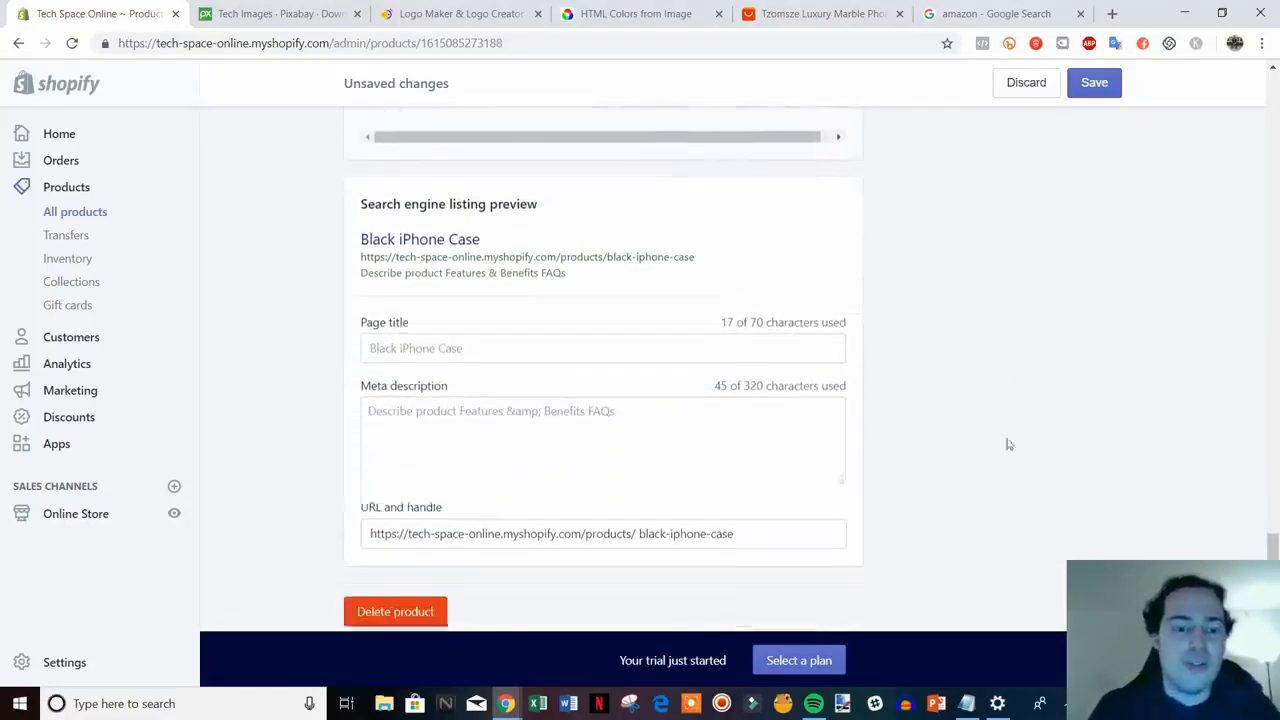
{"action": "left_click", "coordinate": [552, 344]}
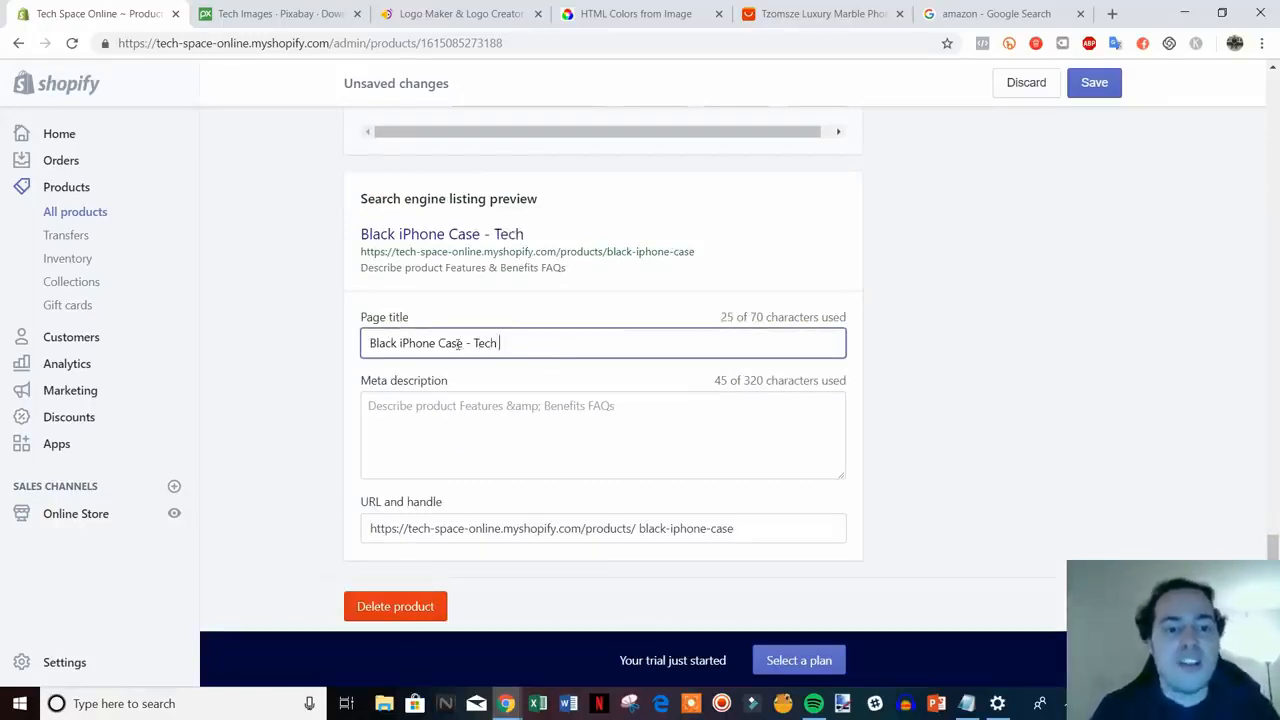
{"action": "type", "text": "- Tech Spa"}
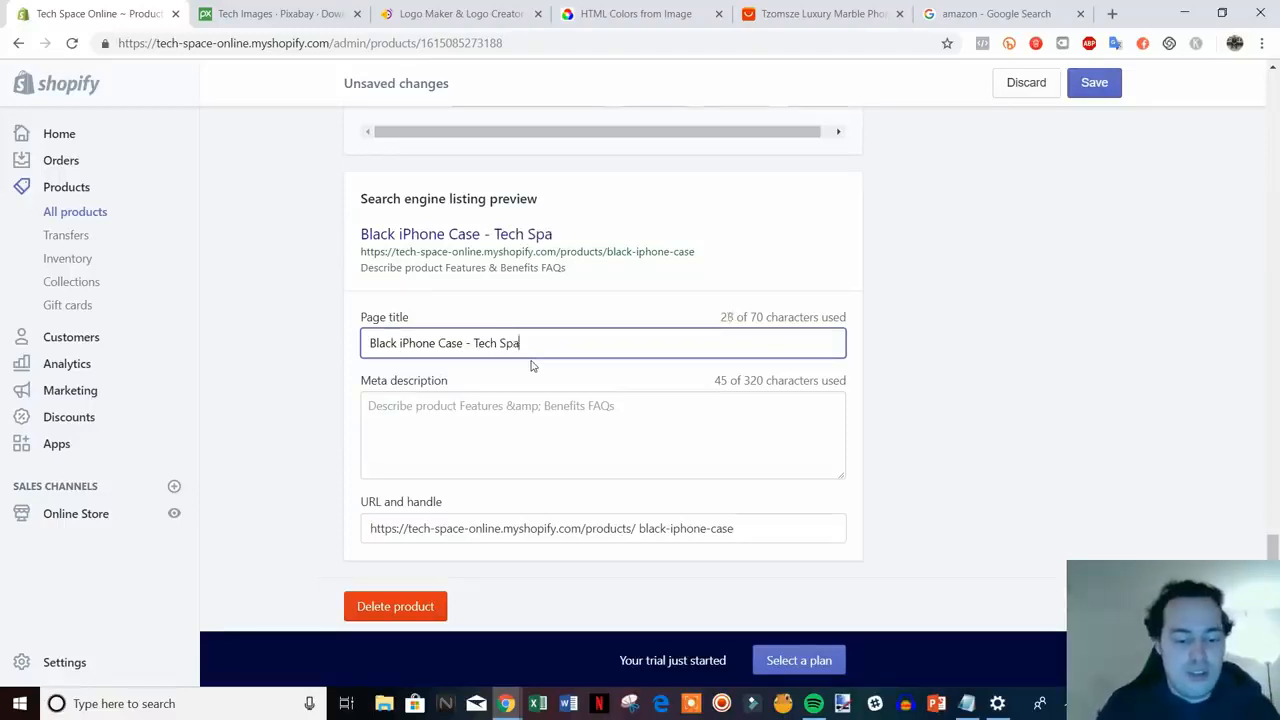
{"action": "type", "text": "ce Online"}
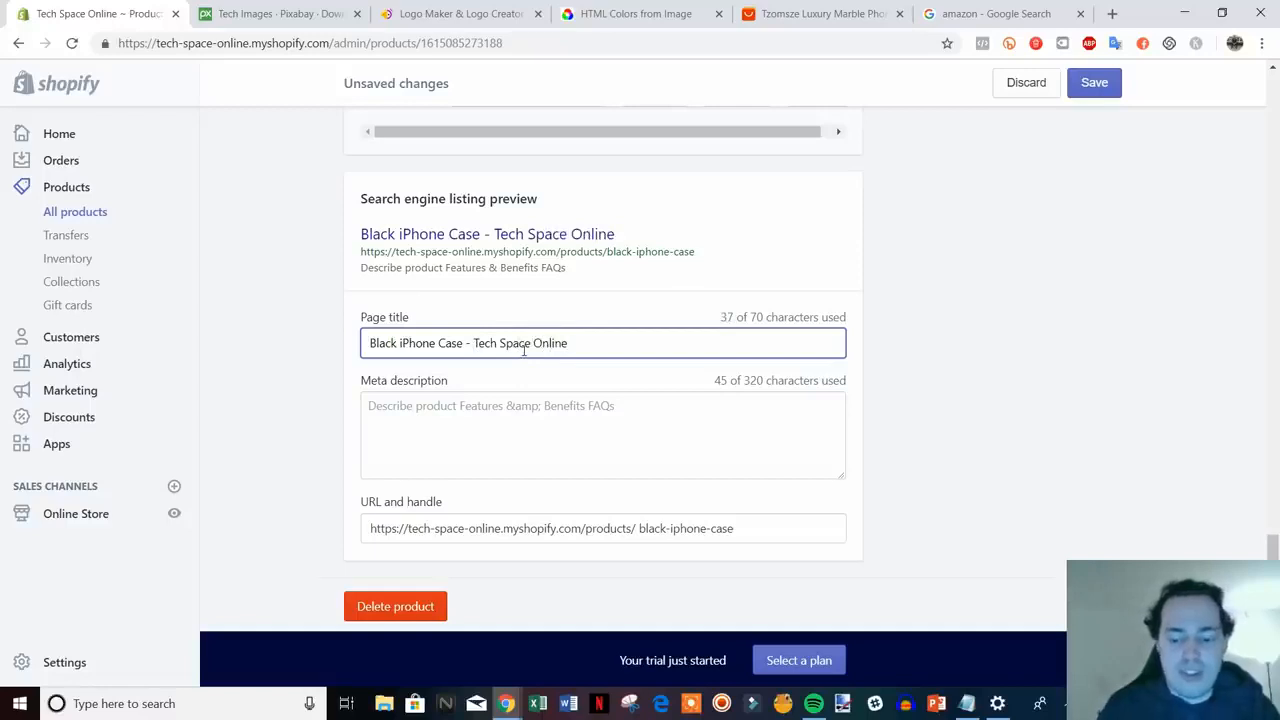
{"action": "key", "text": "BackSpace"}
{"action": "type", "text": "| Fits Al"}
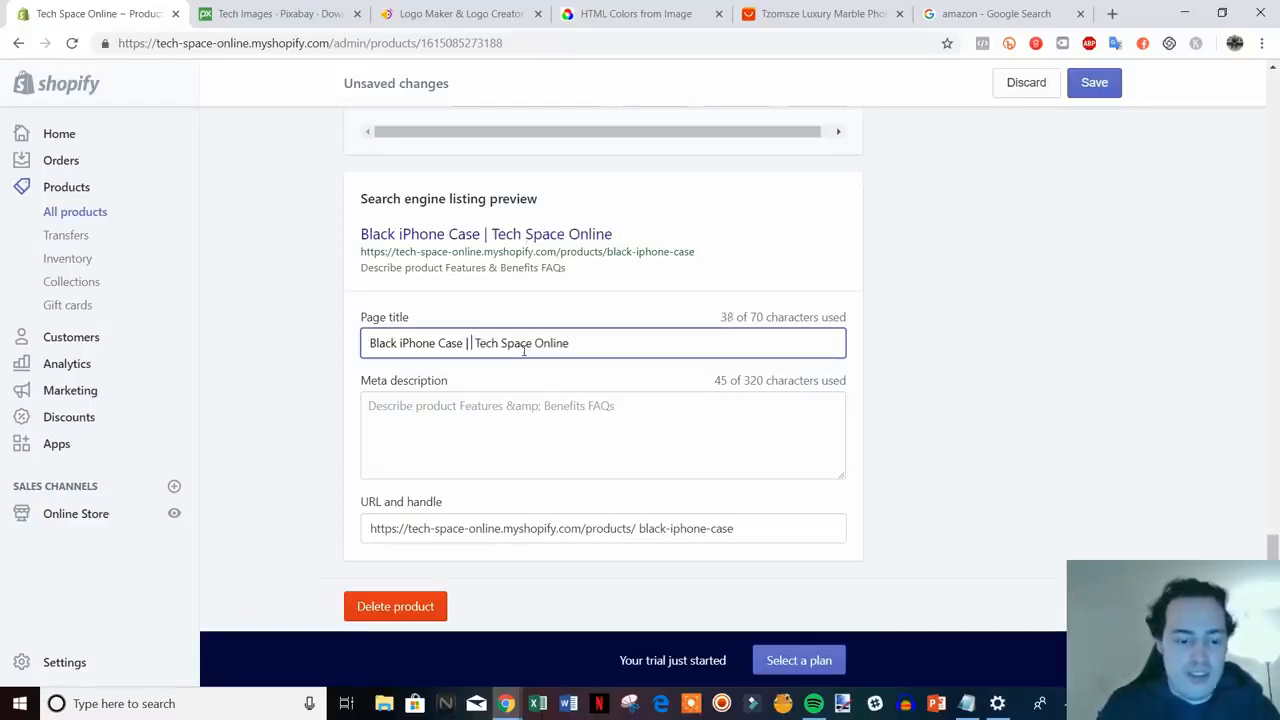
{"action": "type", "text": "l iPhones"}
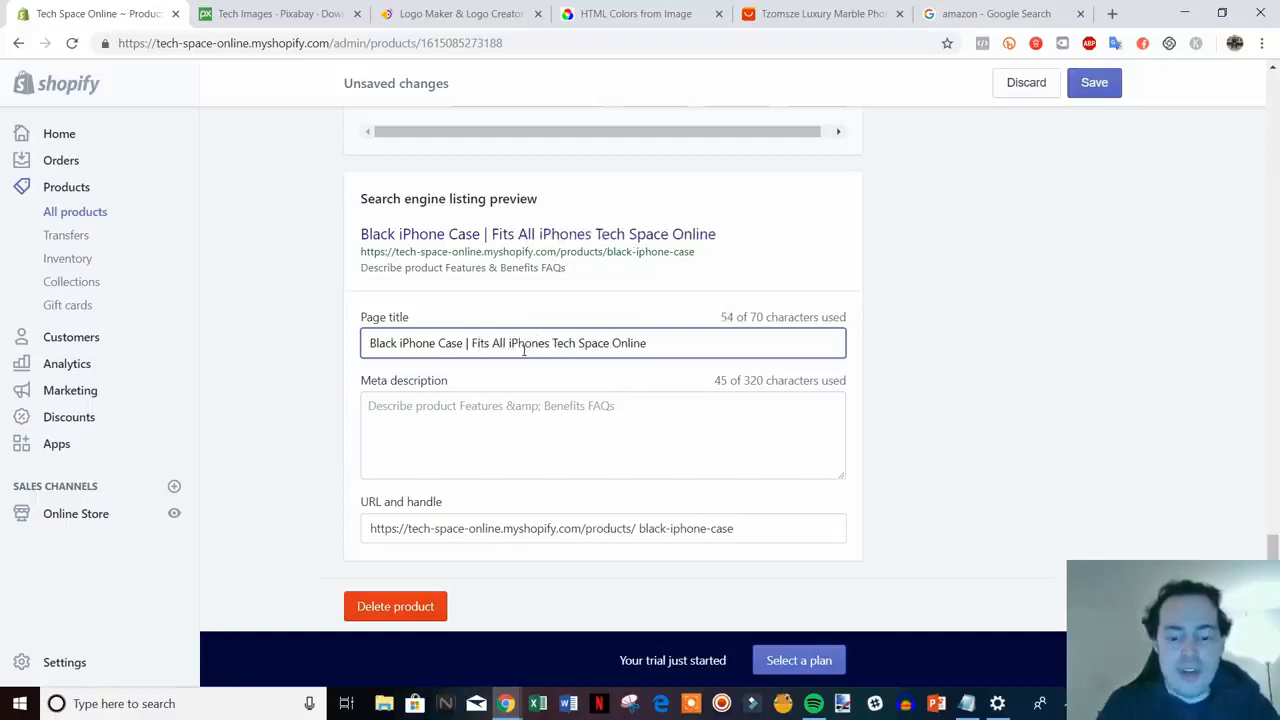
{"action": "type", "text": " |"}
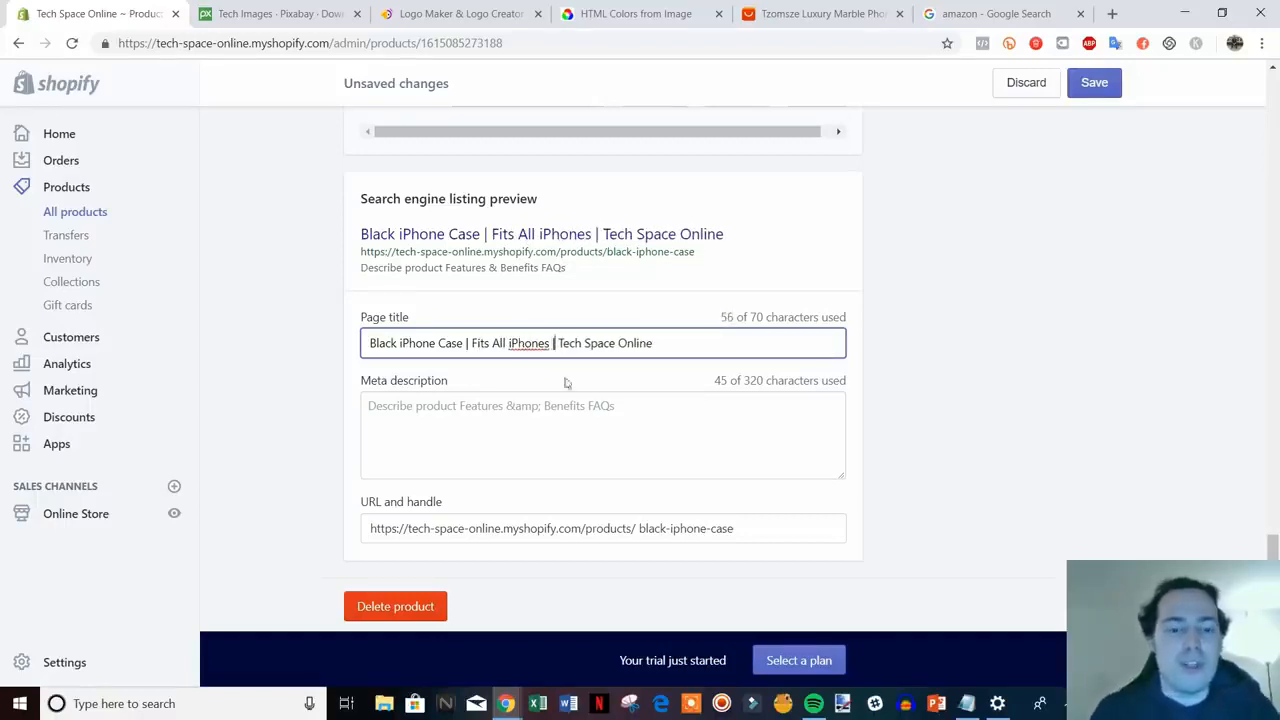
- Review the meta description, then save the product
{"action": "left_click", "coordinate": [466, 413]}
{"action": "left_click_drag", "start_coordinate": [662, 405], "coordinate": [335, 410]}
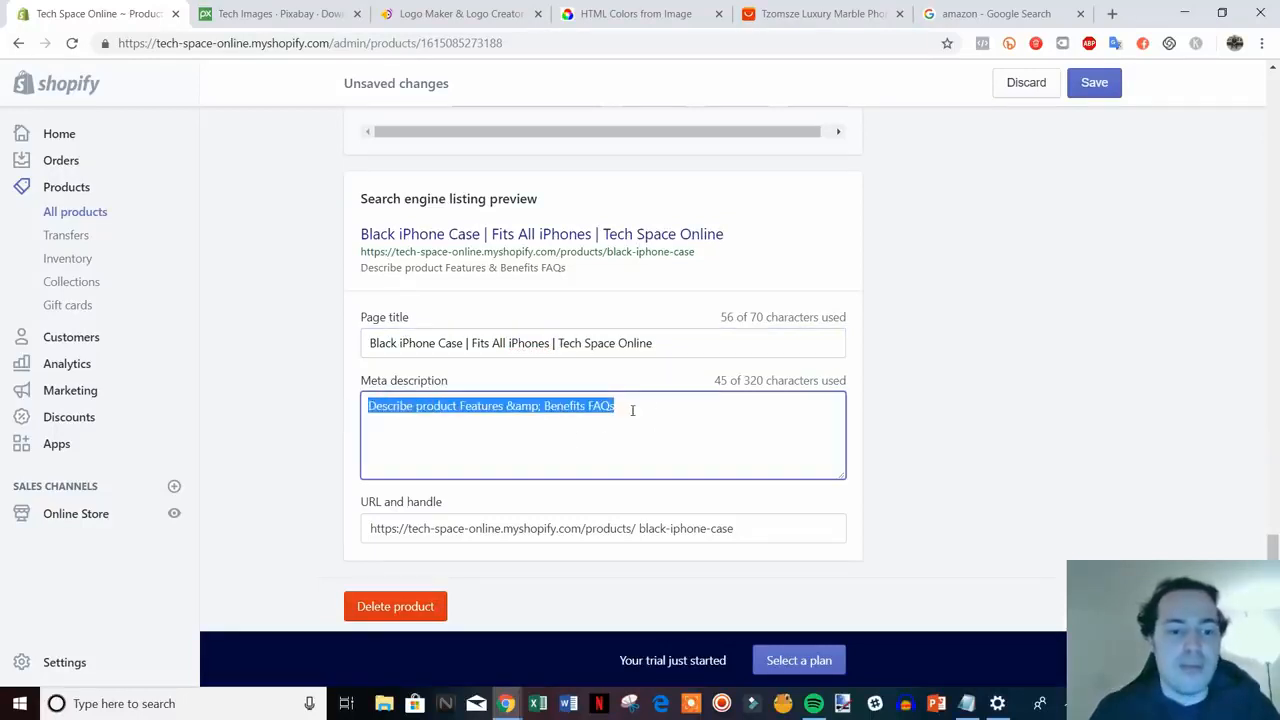
{"action": "left_click", "coordinate": [634, 408]}
{"action": "left_click_drag", "start_coordinate": [666, 408], "coordinate": [347, 403]}
{"action": "left_click", "coordinate": [689, 414]}
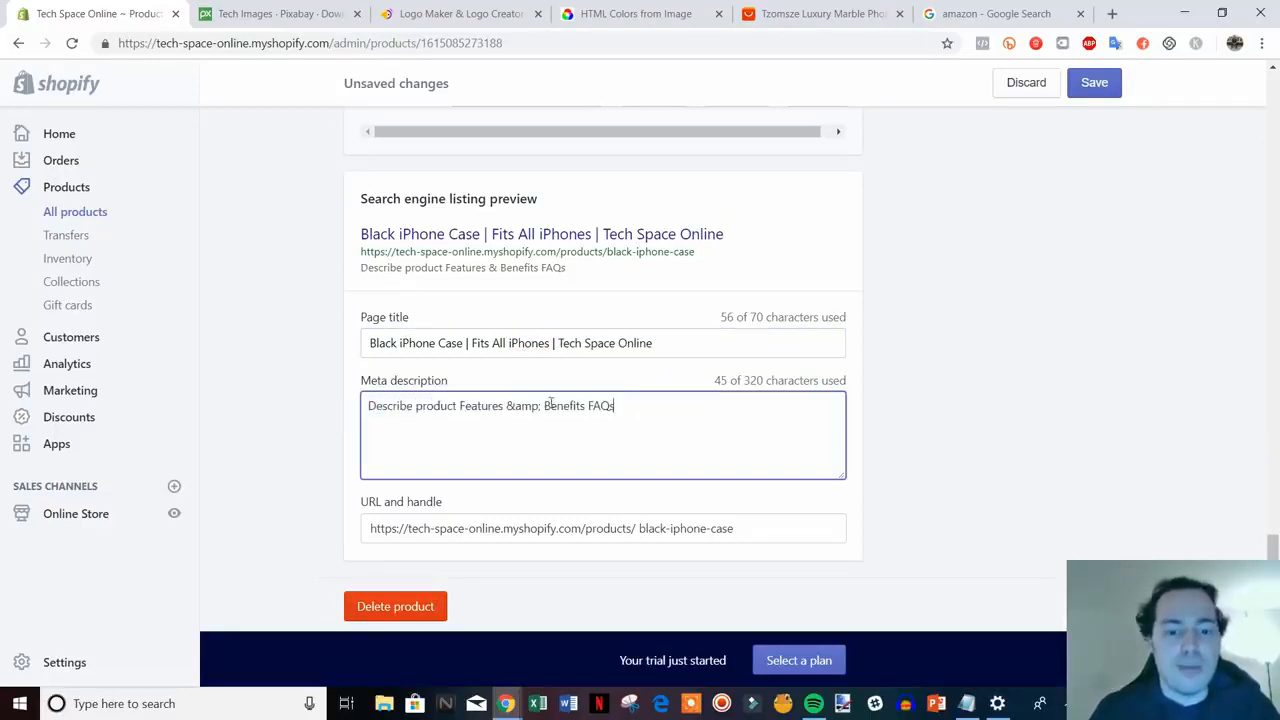
{"action": "scroll", "coordinate": [647, 465], "scroll_direction": "up", "scroll_amount": 1}
{"action": "scroll", "coordinate": [647, 466], "scroll_direction": "down", "scroll_amount": 2}
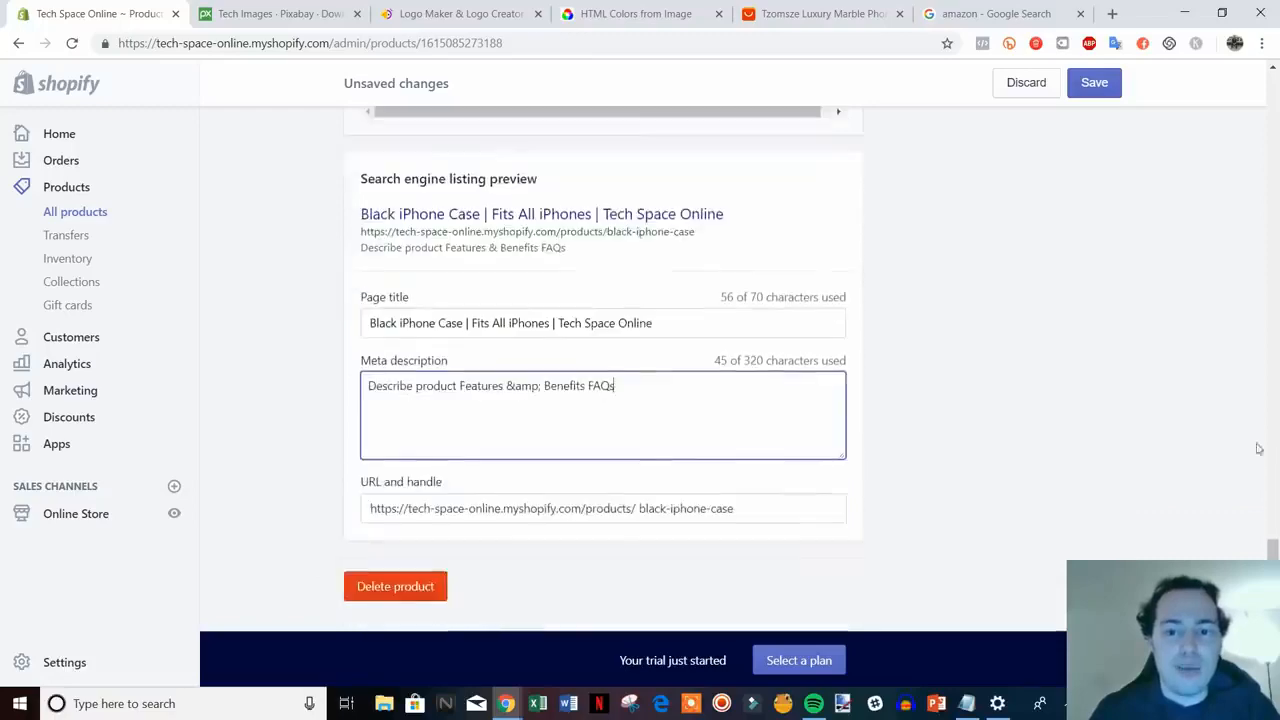
{"action": "left_click_drag", "start_coordinate": [1273, 586], "coordinate": [1179, 98]}
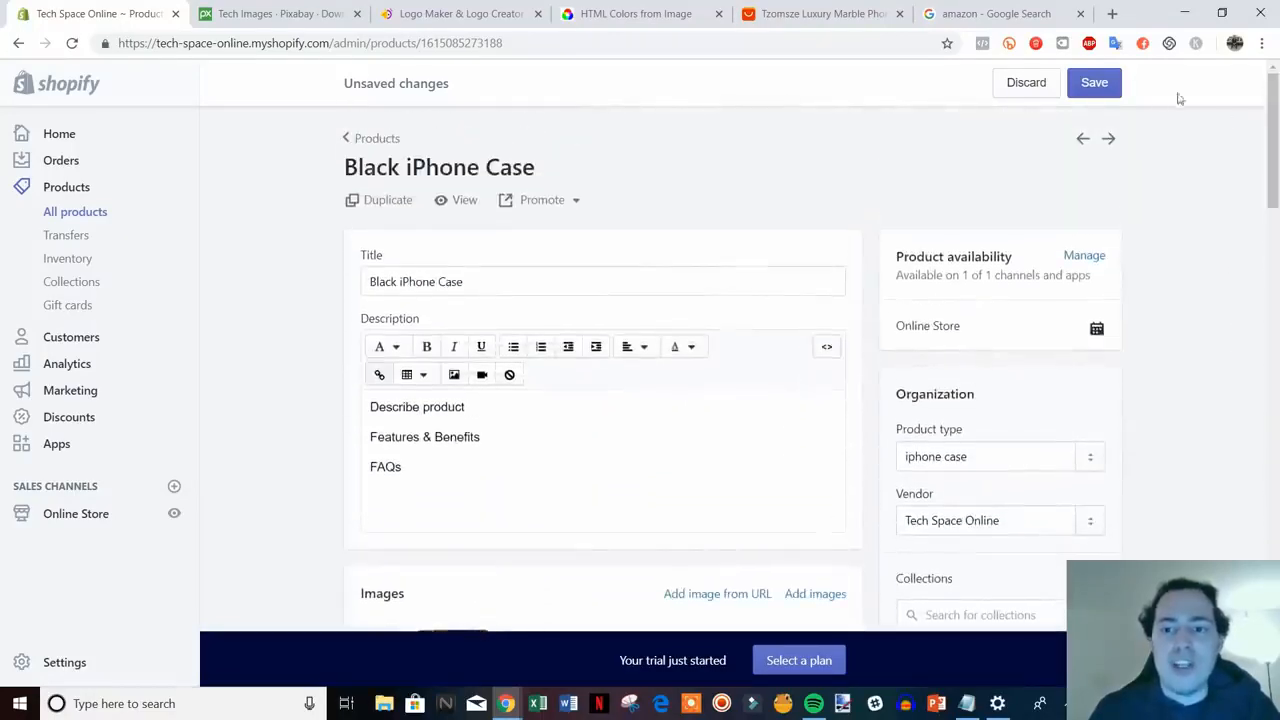
{"action": "left_click", "coordinate": [1106, 88]}
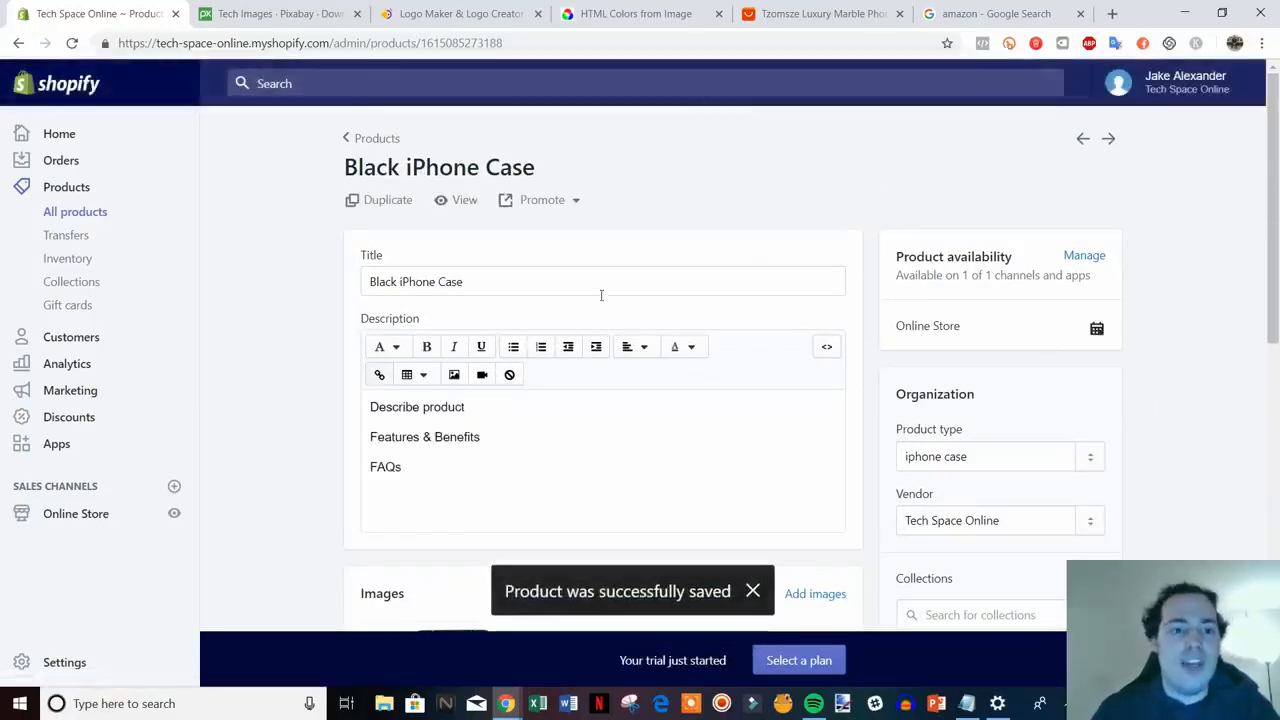
- View the Black iPhone Case storefront page, compare it with the AliExpress listing, and return to admin
{"action": "left_click", "coordinate": [460, 205]}
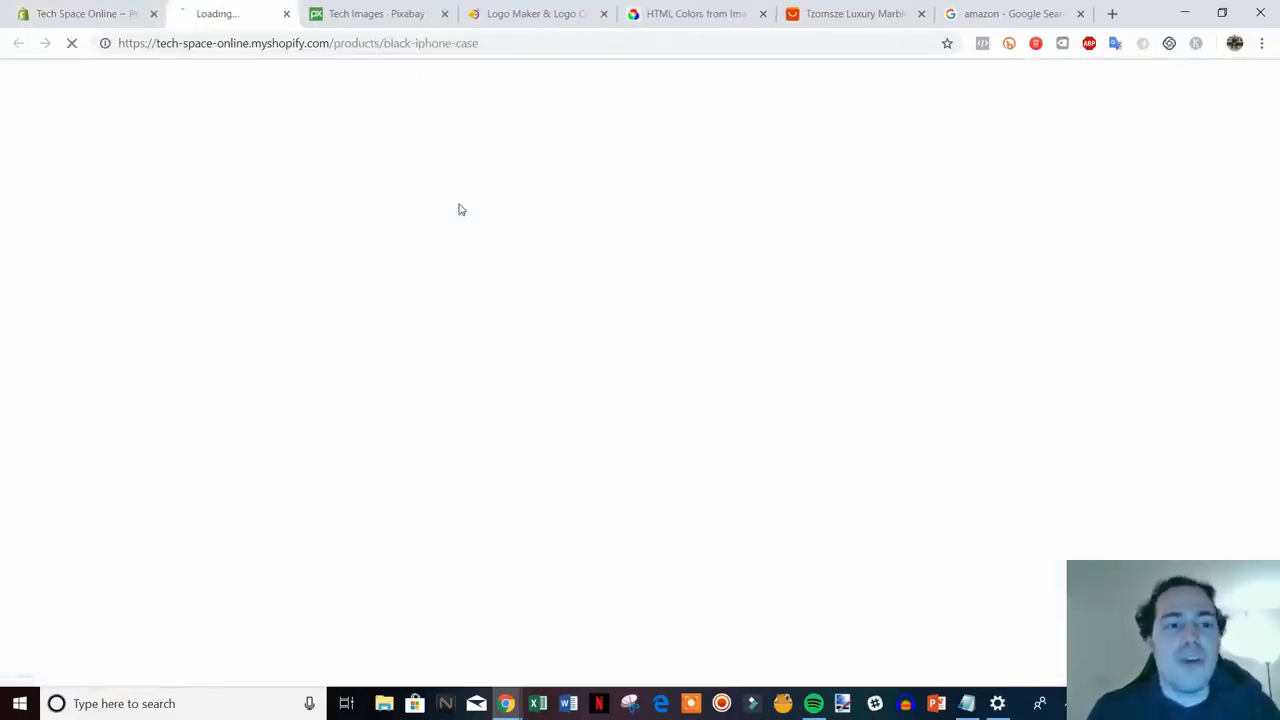
{"action": "scroll", "coordinate": [1155, 379], "scroll_direction": "down", "scroll_amount": 1}
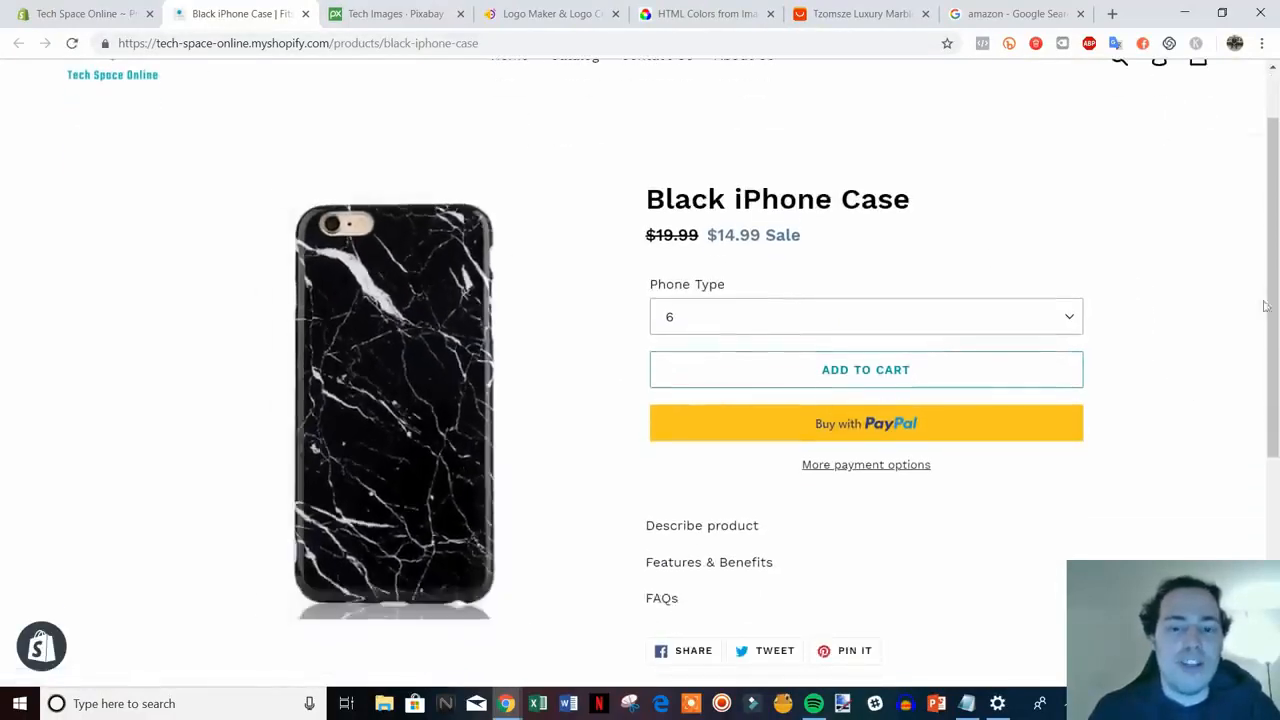
{"action": "left_click_drag", "start_coordinate": [1275, 268], "coordinate": [1250, 197]}
{"action": "scroll", "coordinate": [1177, 350], "scroll_direction": "down", "scroll_amount": 1}
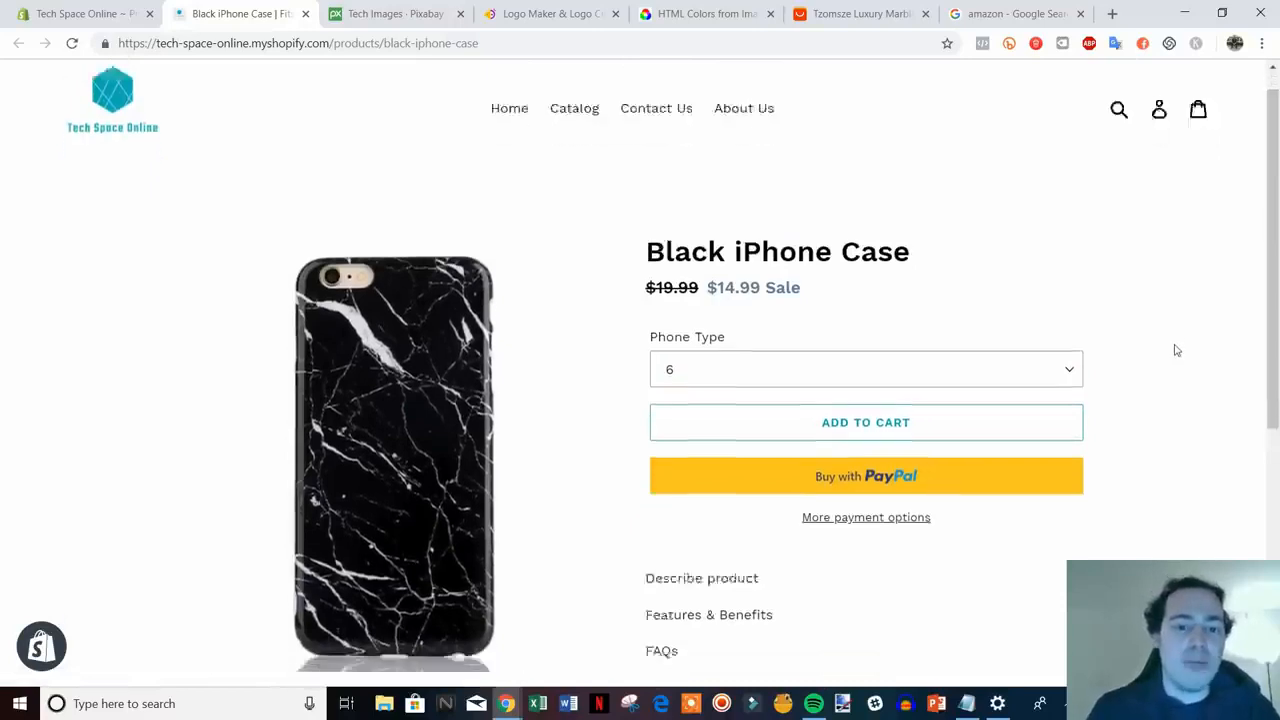
{"action": "scroll", "coordinate": [1177, 350], "scroll_direction": "down", "scroll_amount": 1}
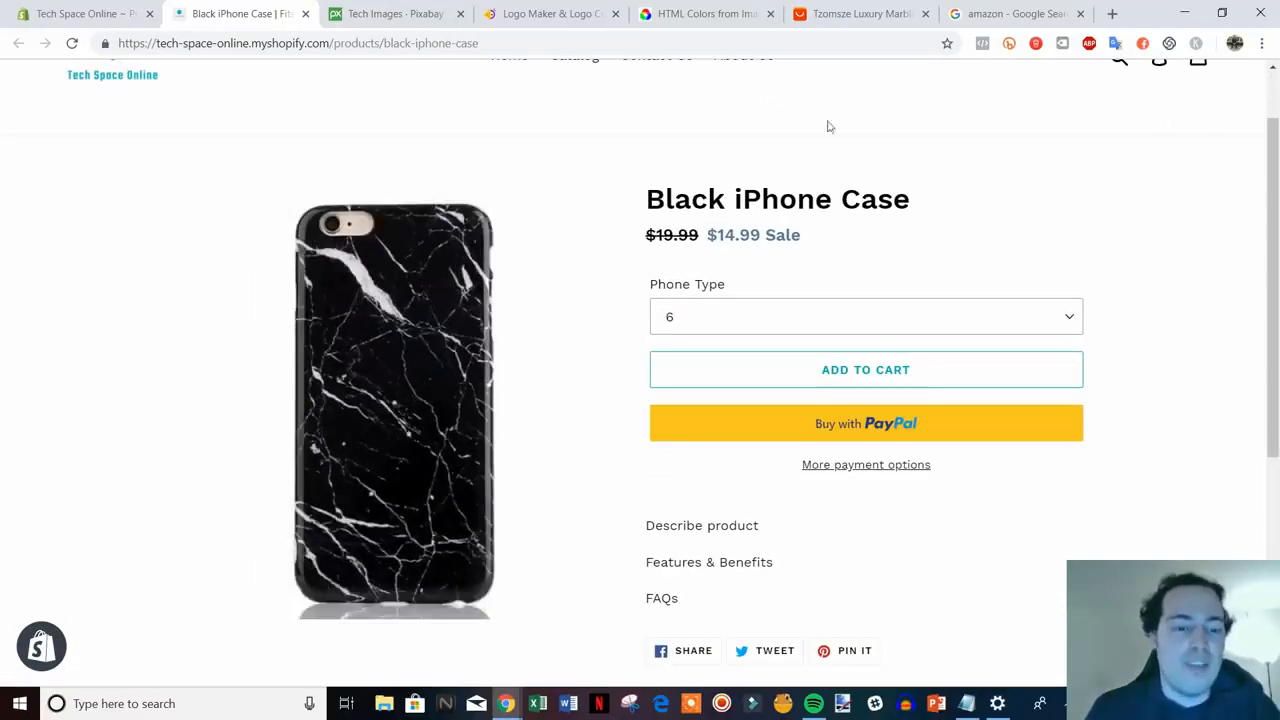
{"action": "left_click", "coordinate": [862, 14]}
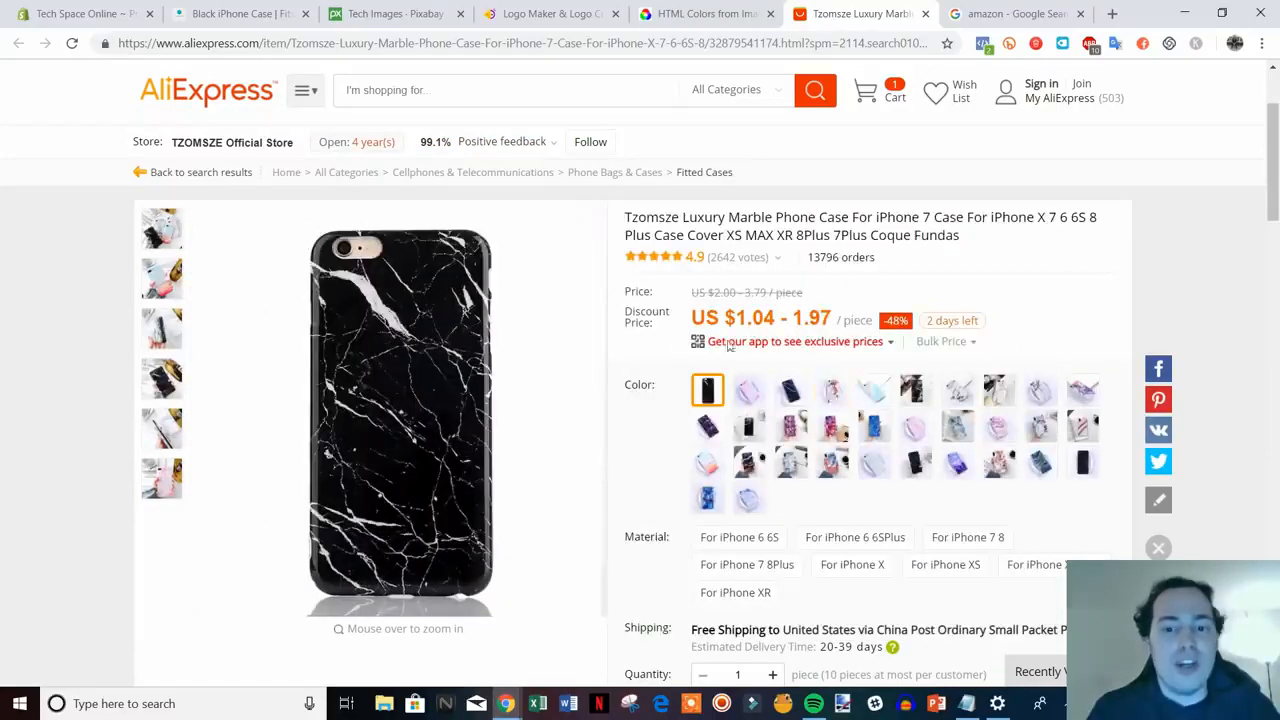
{"action": "left_click", "coordinate": [97, 8]}
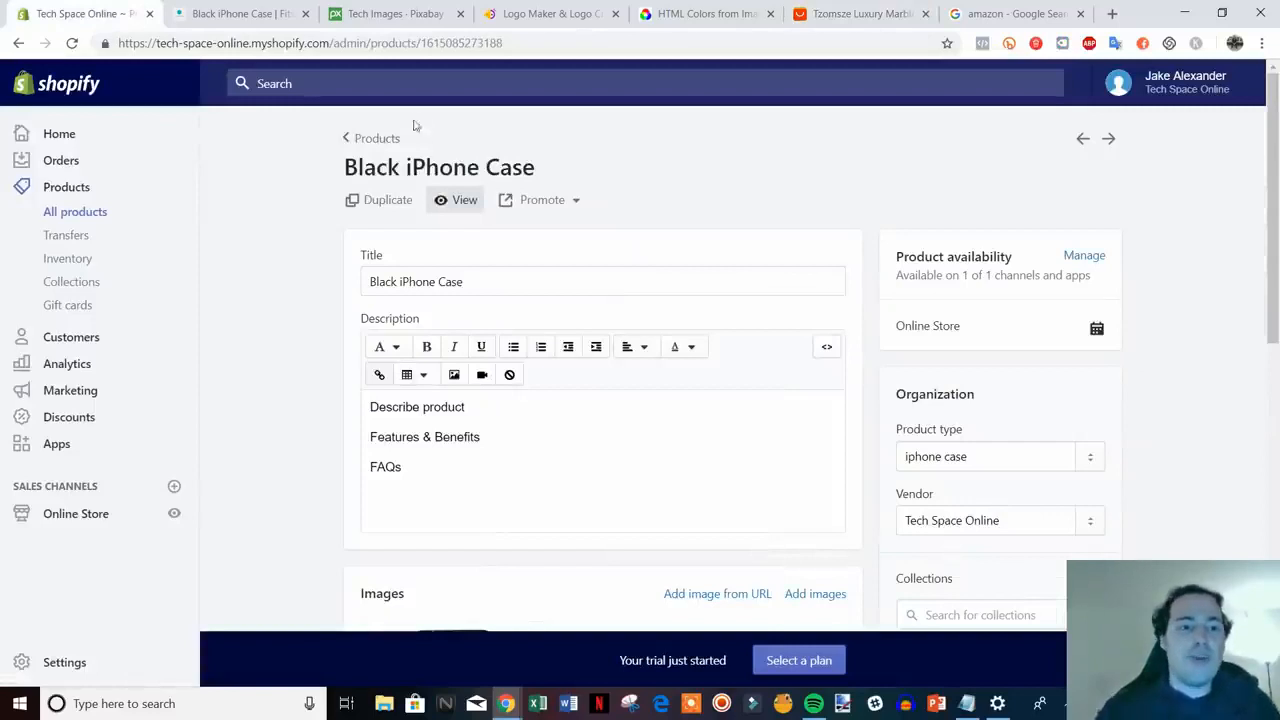
- Close the storefront tab and start a new product from the Products list
{"action": "left_click", "coordinate": [305, 13]}
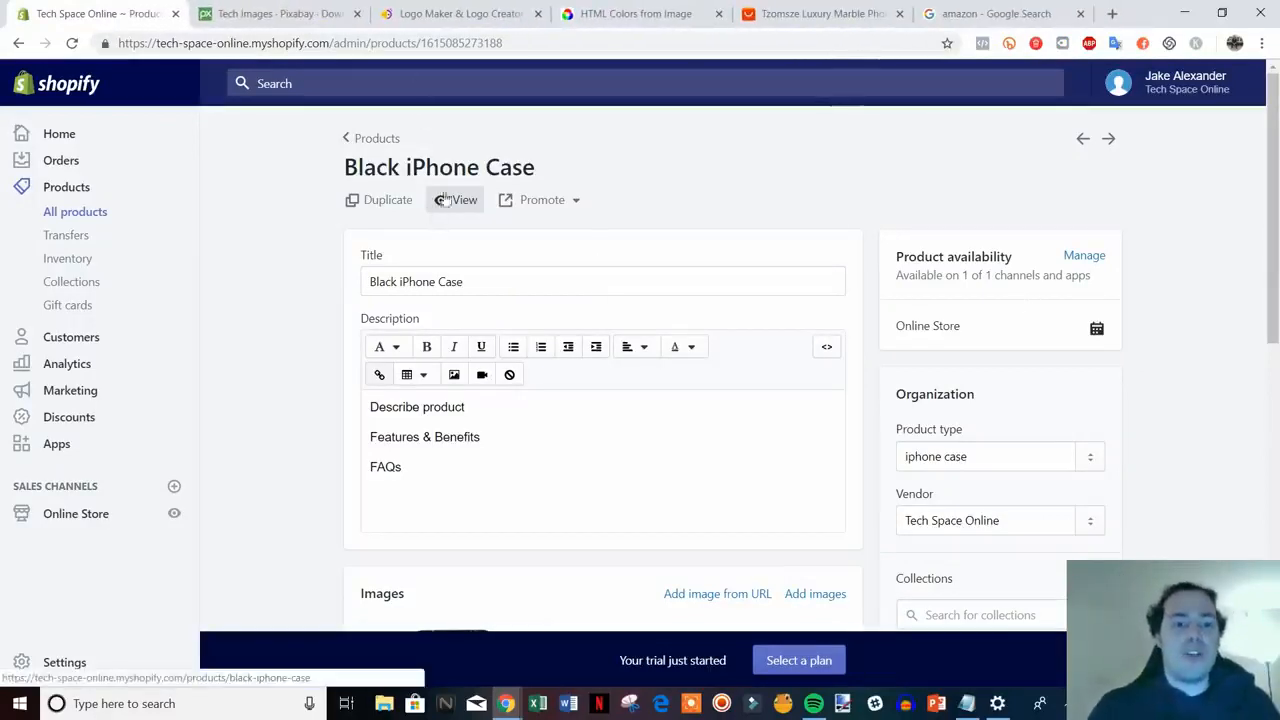
{"action": "scroll", "coordinate": [935, 307], "scroll_direction": "down", "scroll_amount": 1}
{"action": "scroll", "coordinate": [945, 310], "scroll_direction": "down", "scroll_amount": 1}
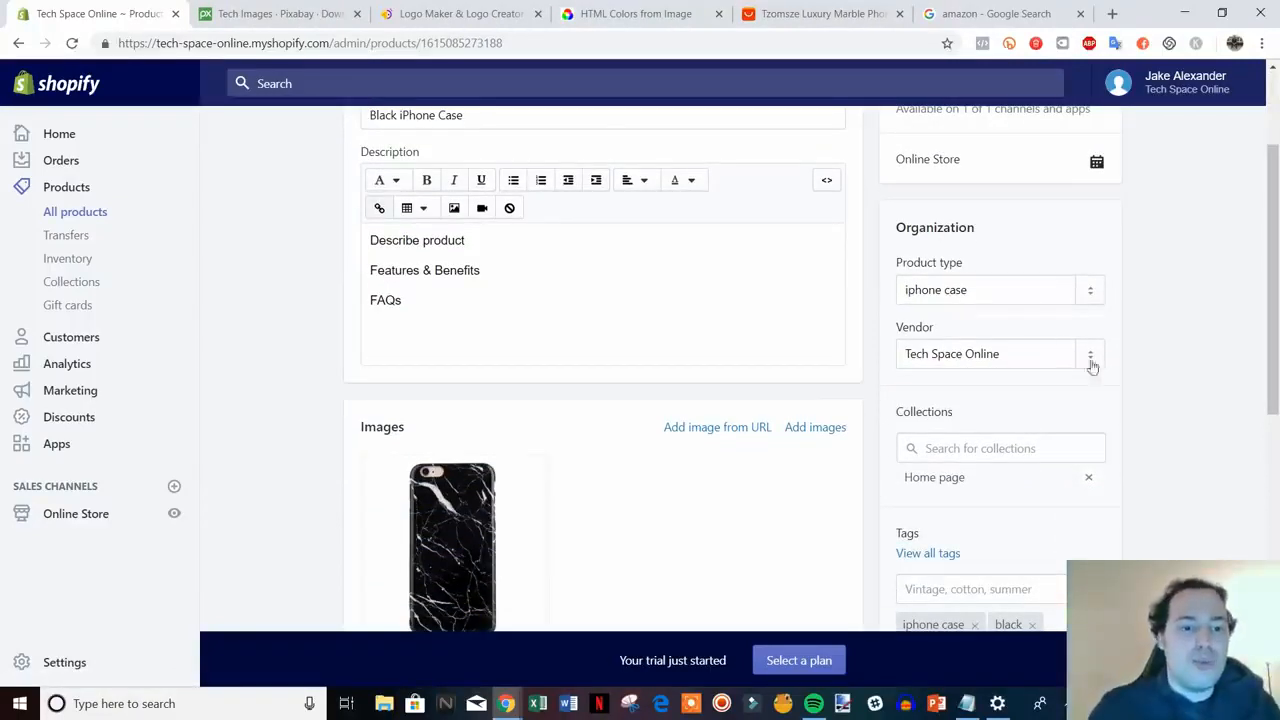
{"action": "scroll", "coordinate": [821, 266], "scroll_direction": "up", "scroll_amount": 2}
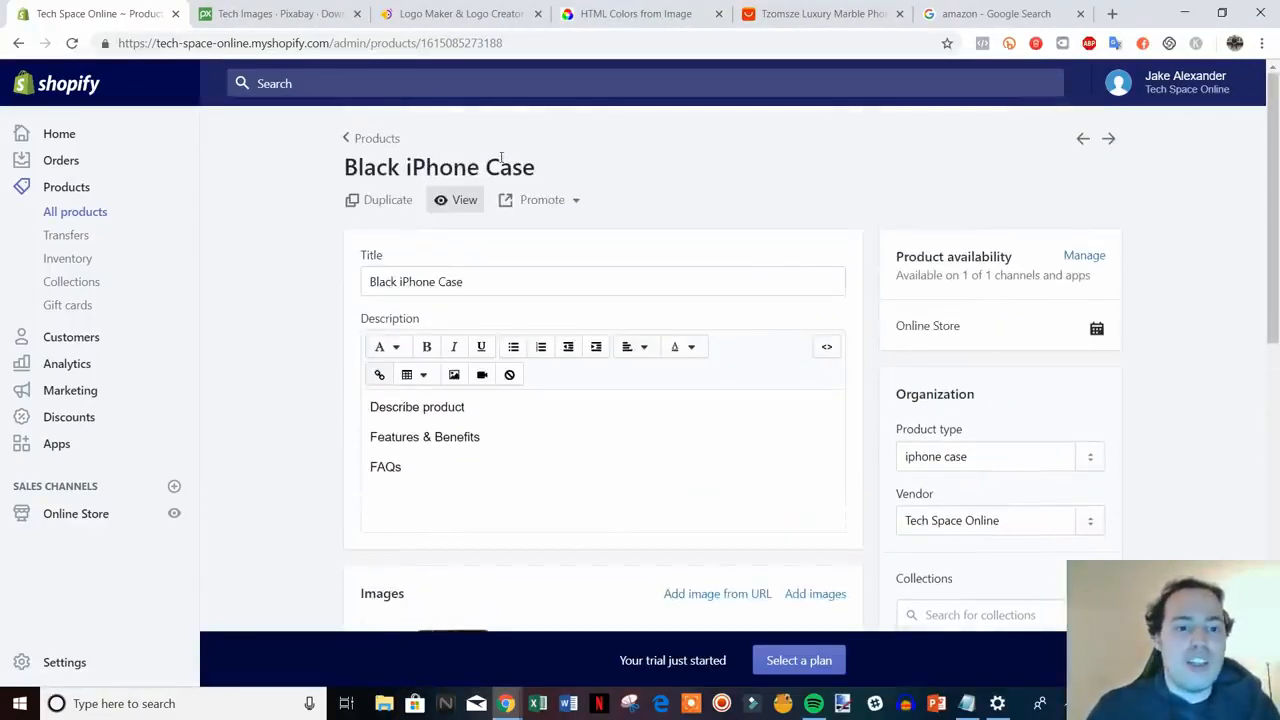
{"action": "left_click", "coordinate": [372, 140]}
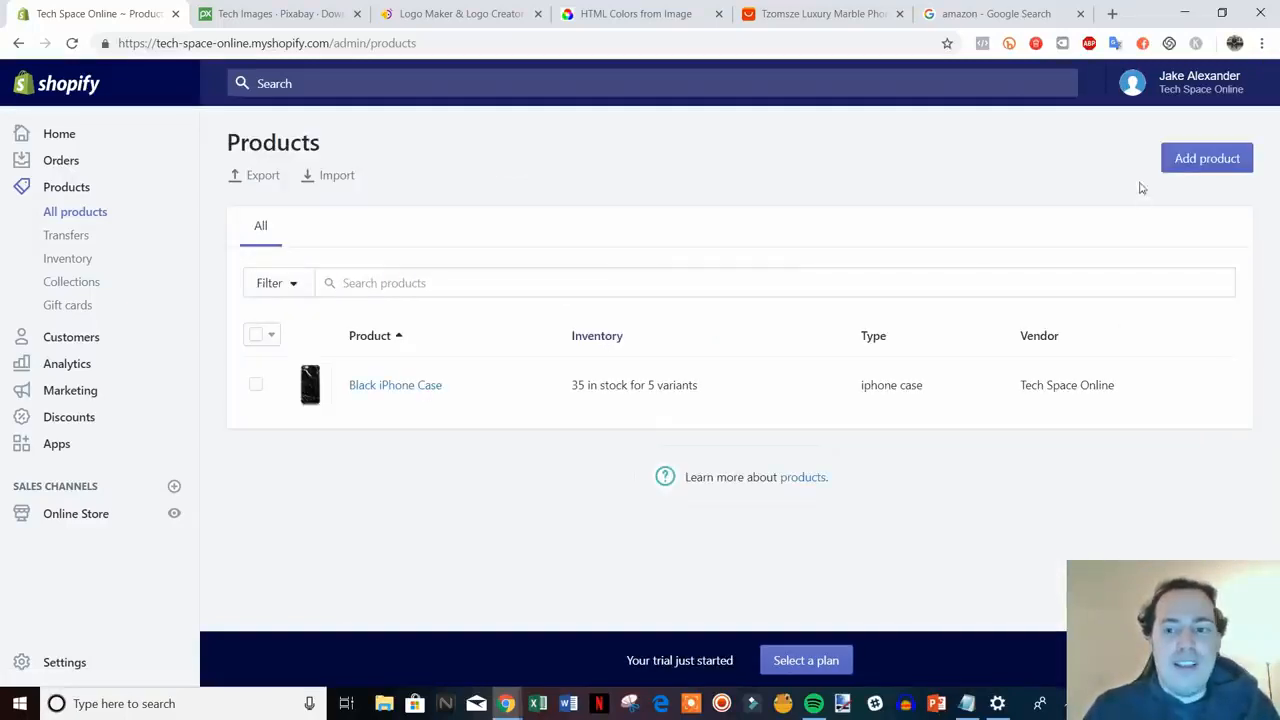
{"action": "left_click", "coordinate": [1203, 160]}
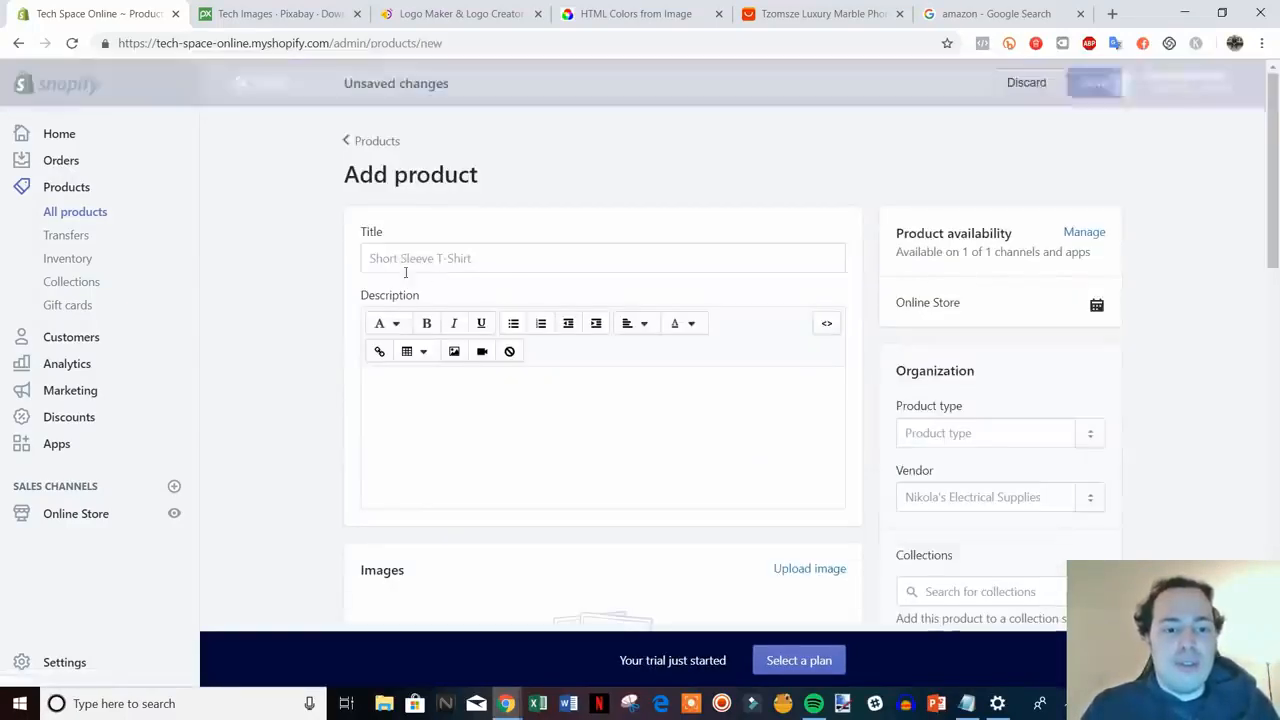
- Title the new product 'Pink iPhone Case' and add a placeholder description 'fhdbkljvgjengjr'
{"action": "left_click", "coordinate": [452, 262]}
{"action": "type", "text": "Pink"}
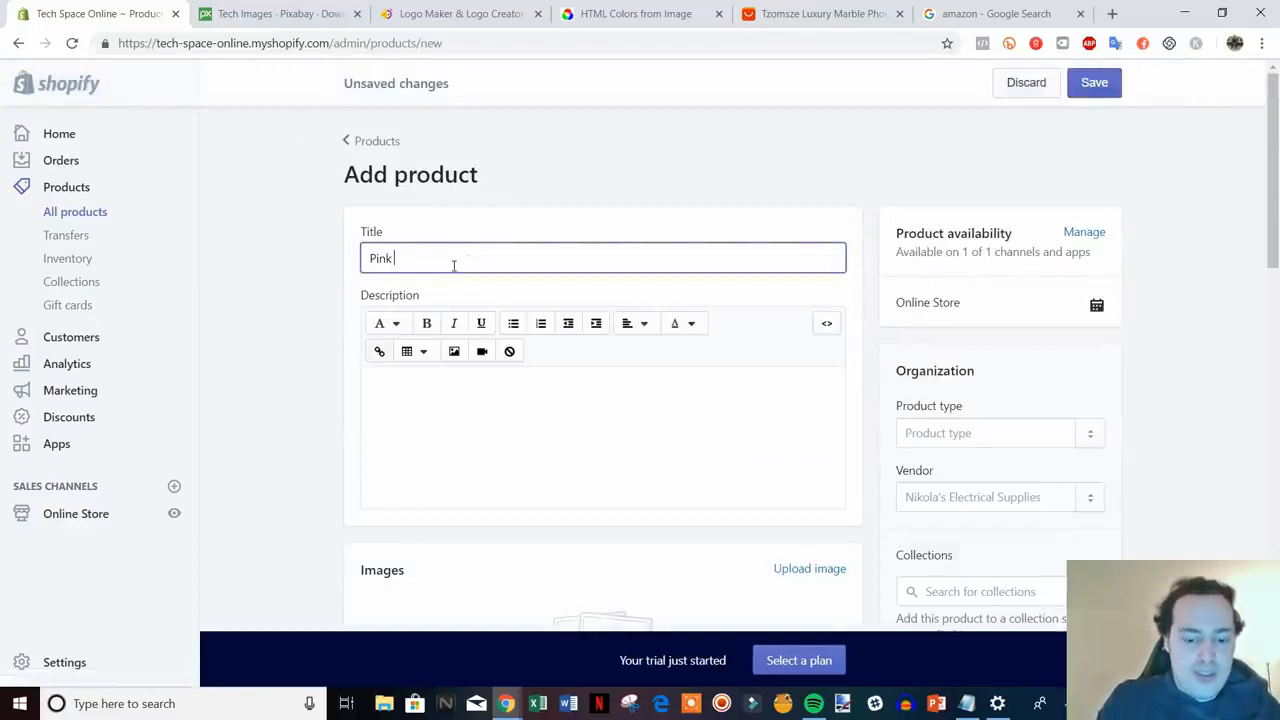
{"action": "type", "text": " iPhone Case"}
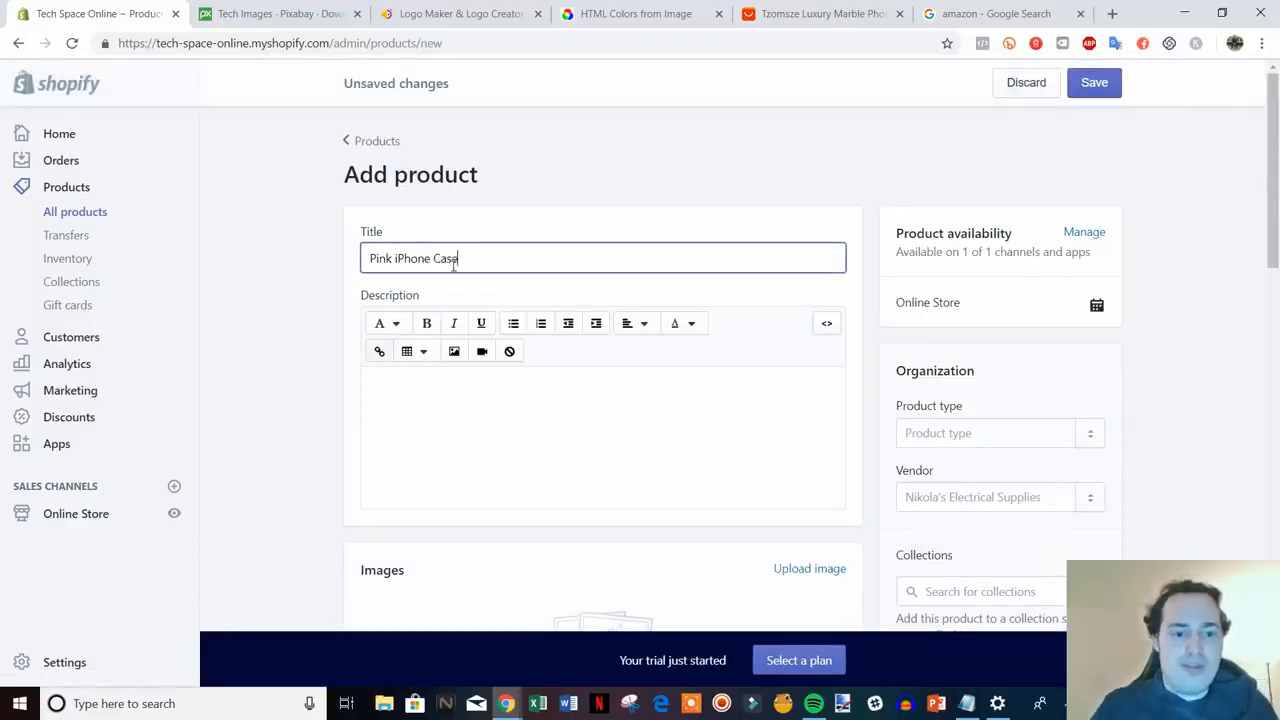
{"action": "scroll", "coordinate": [503, 306], "scroll_direction": "down", "scroll_amount": 2}
{"action": "left_click", "coordinate": [522, 277]}
{"action": "type", "text": "fhdbkljvgjengjr"}
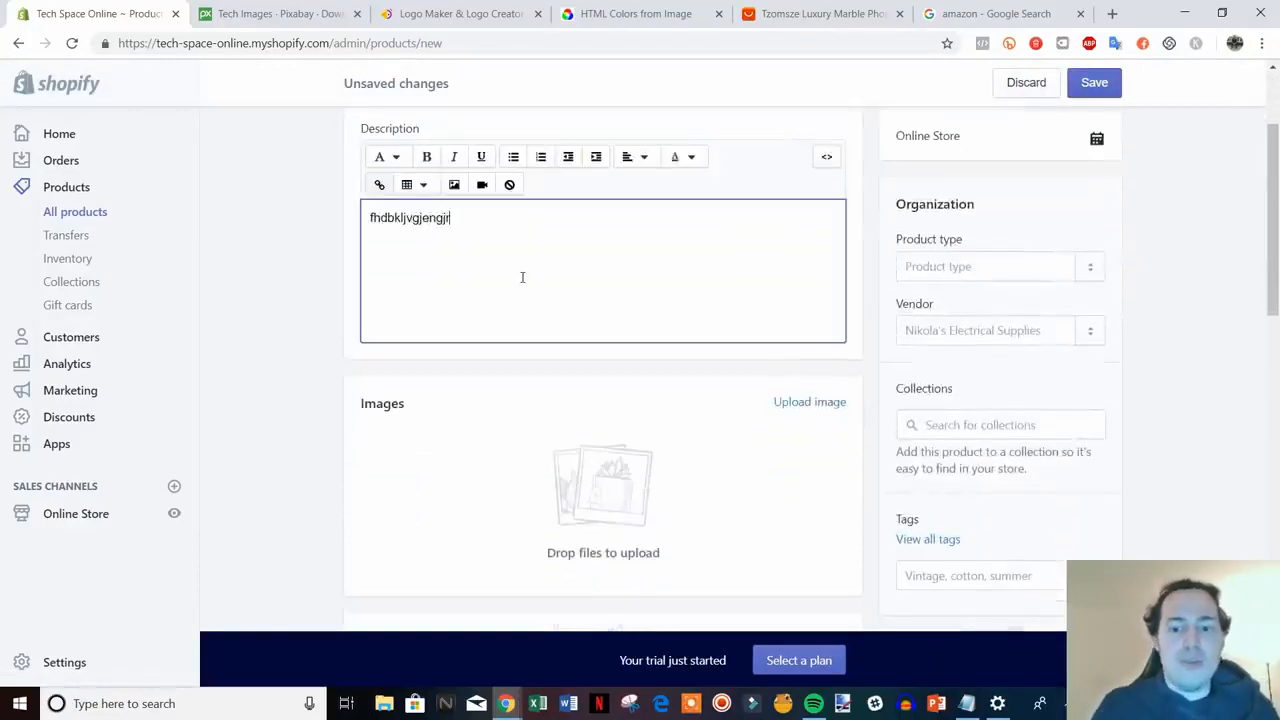
{"action": "scroll", "coordinate": [1272, 485], "scroll_direction": "down", "scroll_amount": 1}
- Tag it 'iphone case' and 'pink', and set the product type to iphone case
{"action": "left_click", "coordinate": [1024, 500]}
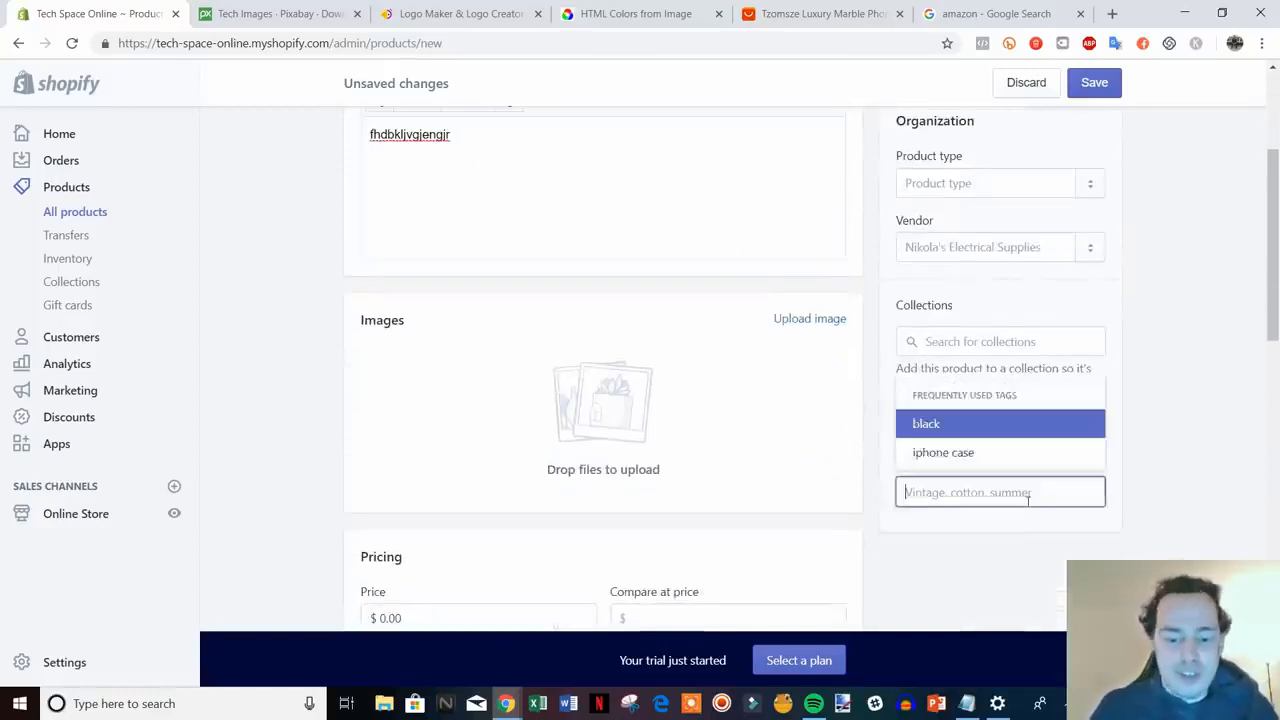
{"action": "left_click", "coordinate": [943, 452]}
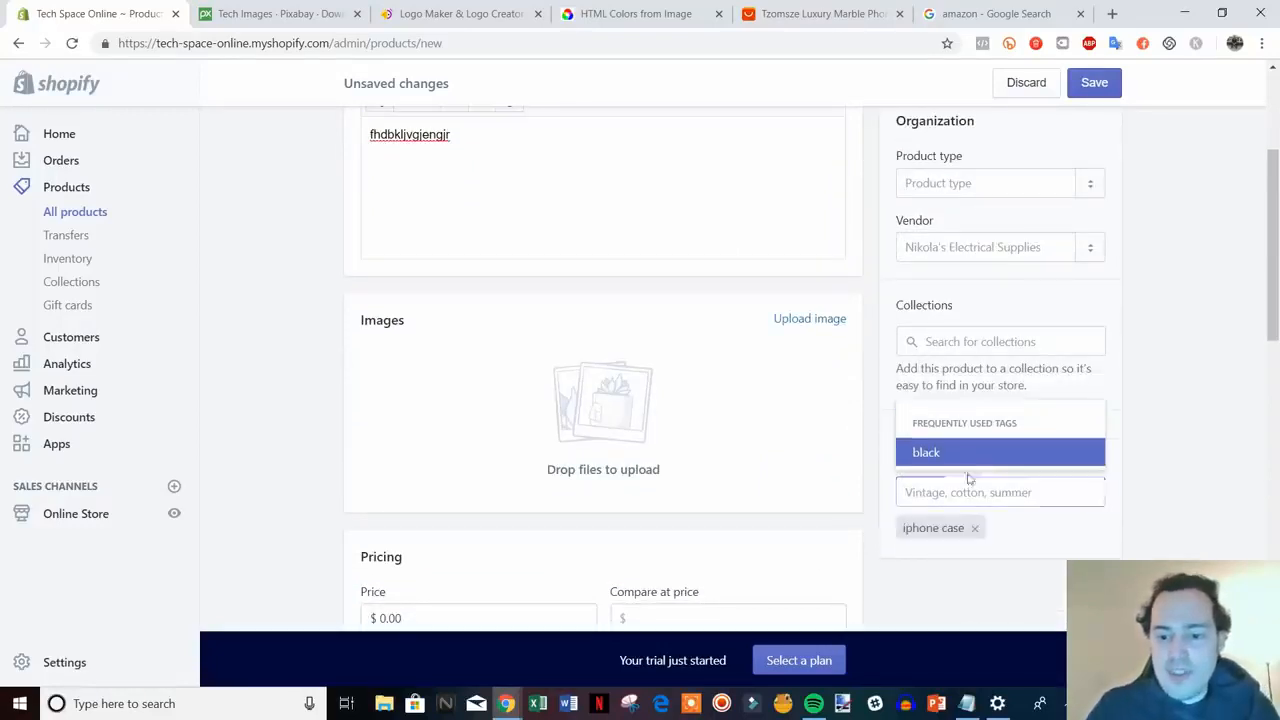
{"action": "left_click", "coordinate": [966, 490]}
{"action": "type", "text": "pink"}
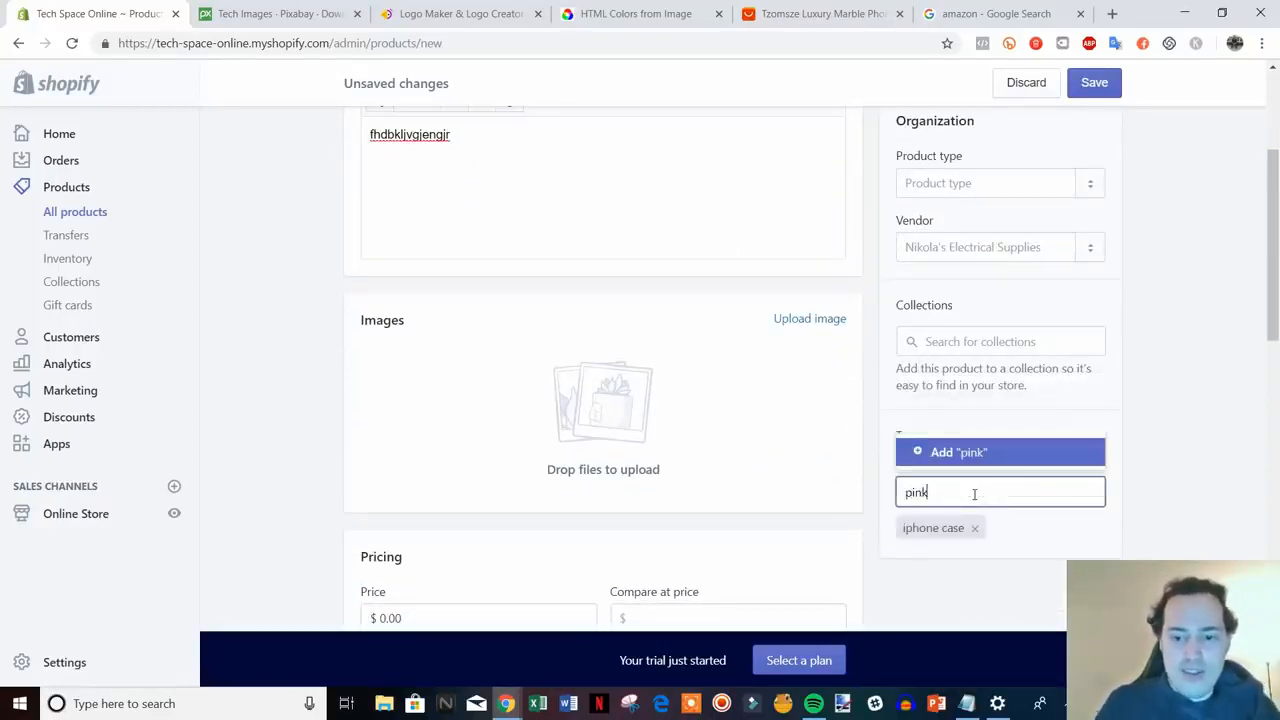
{"action": "left_click", "coordinate": [937, 451]}
{"action": "left_click", "coordinate": [971, 182]}
{"action": "type", "text": "i"}
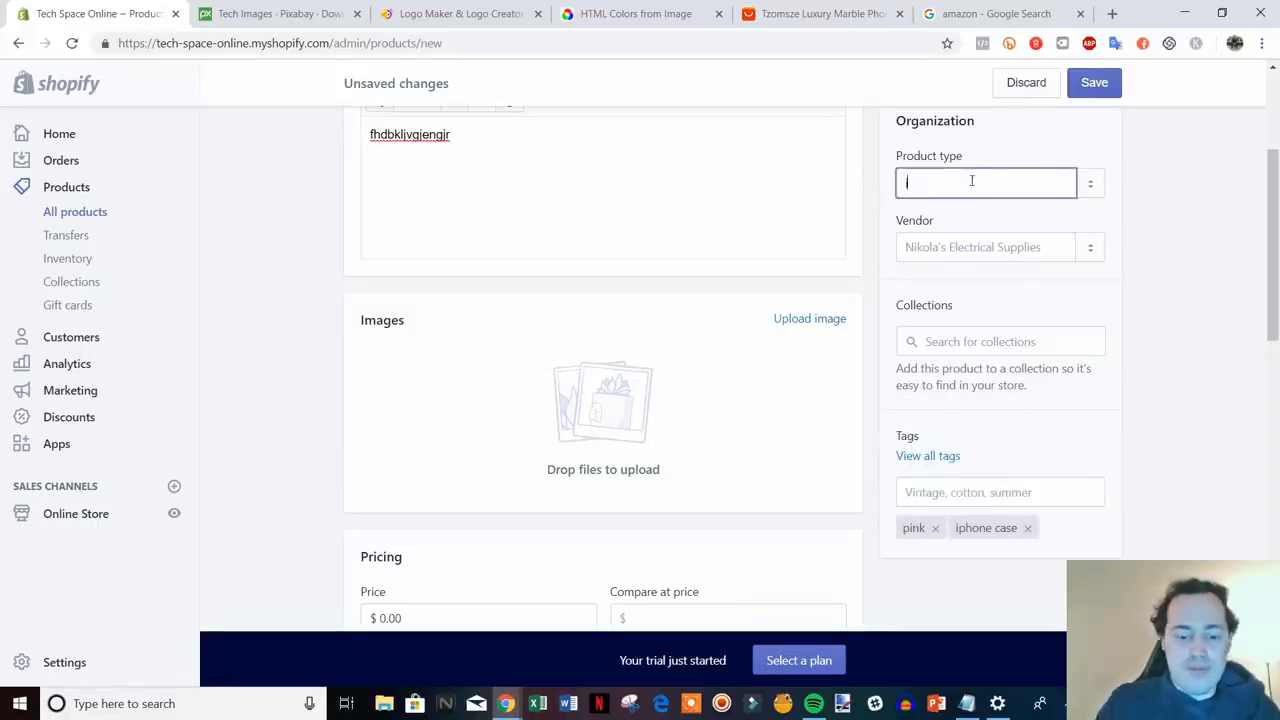
{"action": "type", "text": "phone case"}
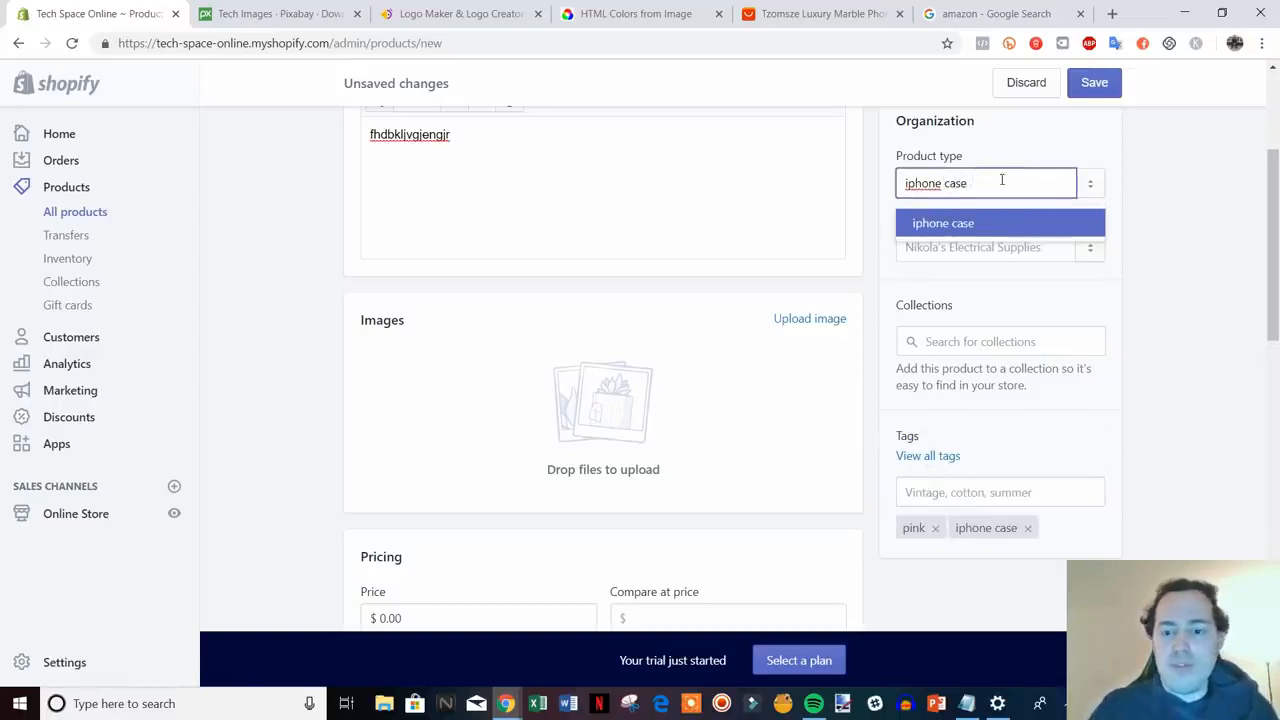
{"action": "left_click", "coordinate": [922, 222]}
- Upload the pink marble iPhone case photo to the product
{"action": "left_click", "coordinate": [788, 330]}
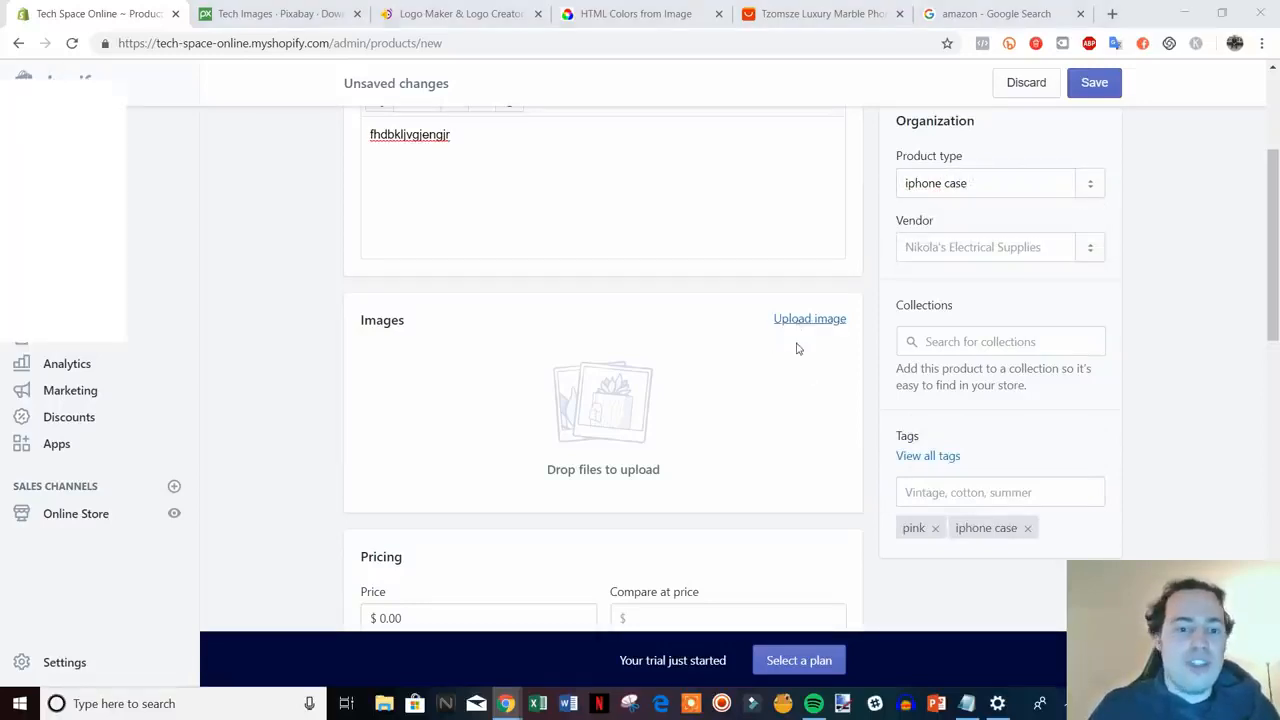
{"action": "double_click", "coordinate": [486, 150]}
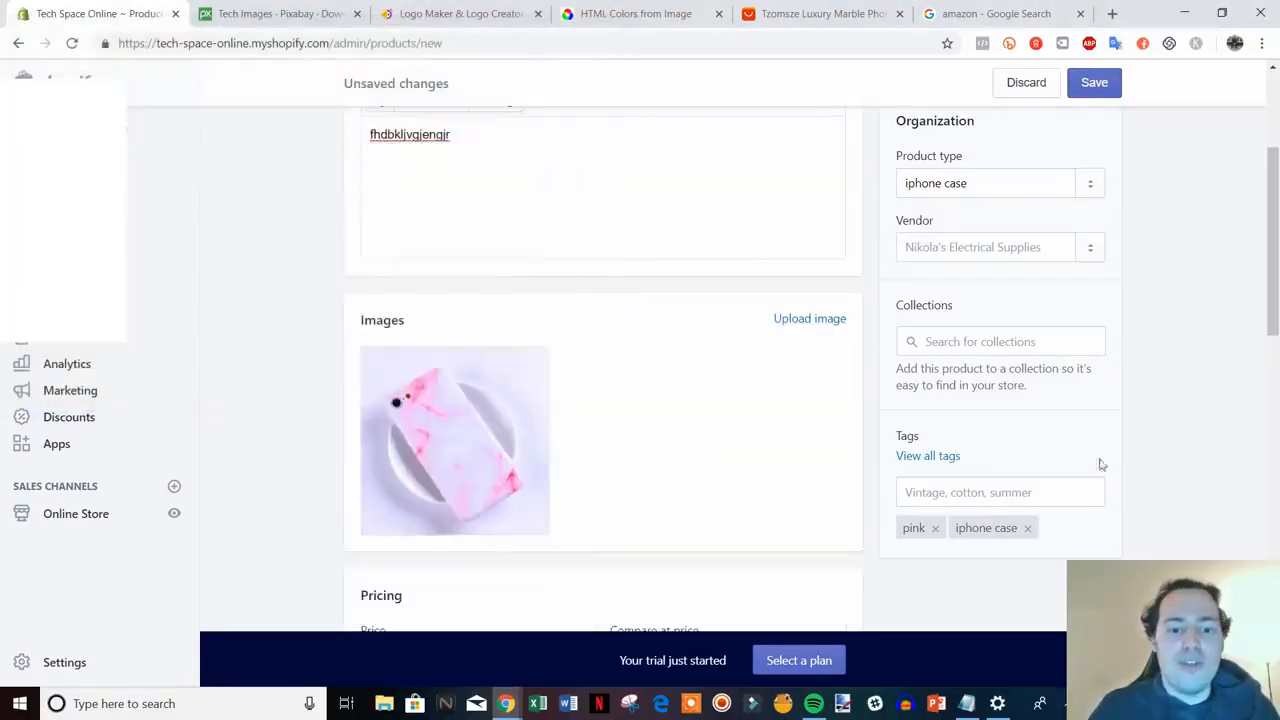
{"action": "scroll", "coordinate": [1100, 464], "scroll_direction": "down", "scroll_amount": 4}
- Set price 14.99, compare-at price 19.99, quantity 7 and weight 1.0
{"action": "left_click", "coordinate": [405, 325]}
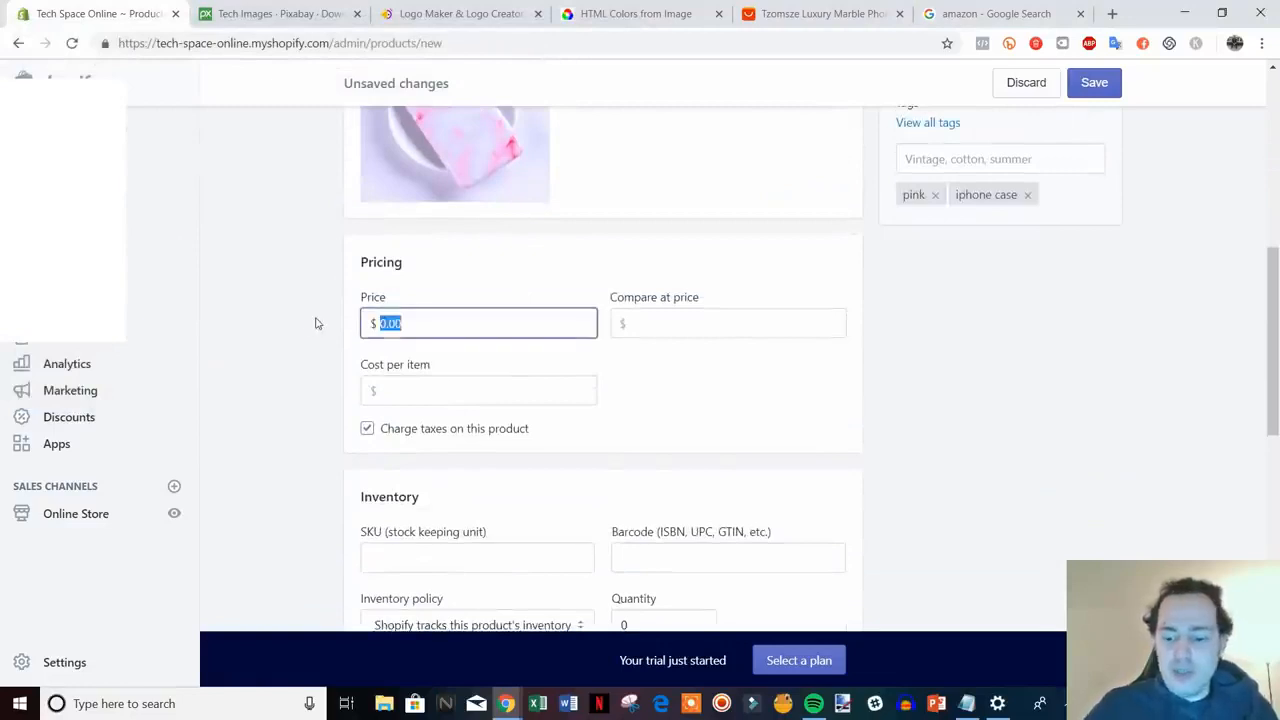
{"action": "type", "text": "14.99"}
{"action": "key", "text": "Tab"}
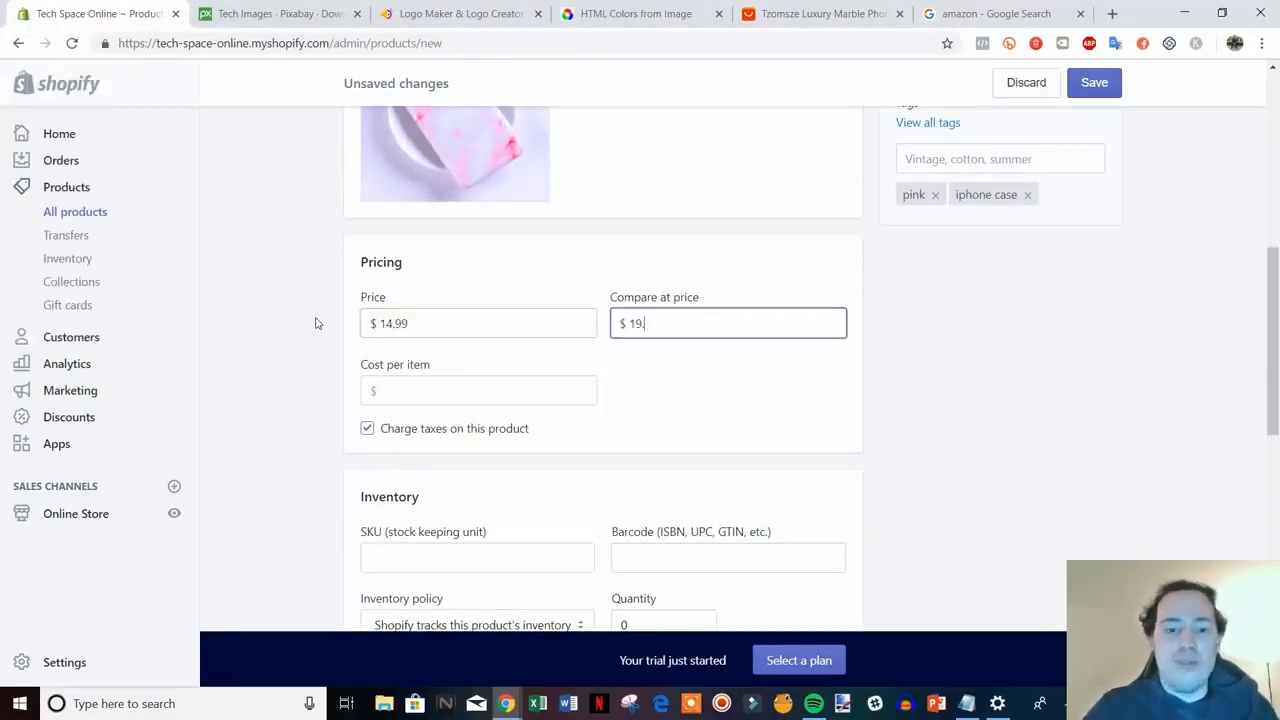
{"action": "left_click", "coordinate": [1023, 469]}
{"action": "scroll", "coordinate": [1023, 469], "scroll_direction": "down", "scroll_amount": 2}
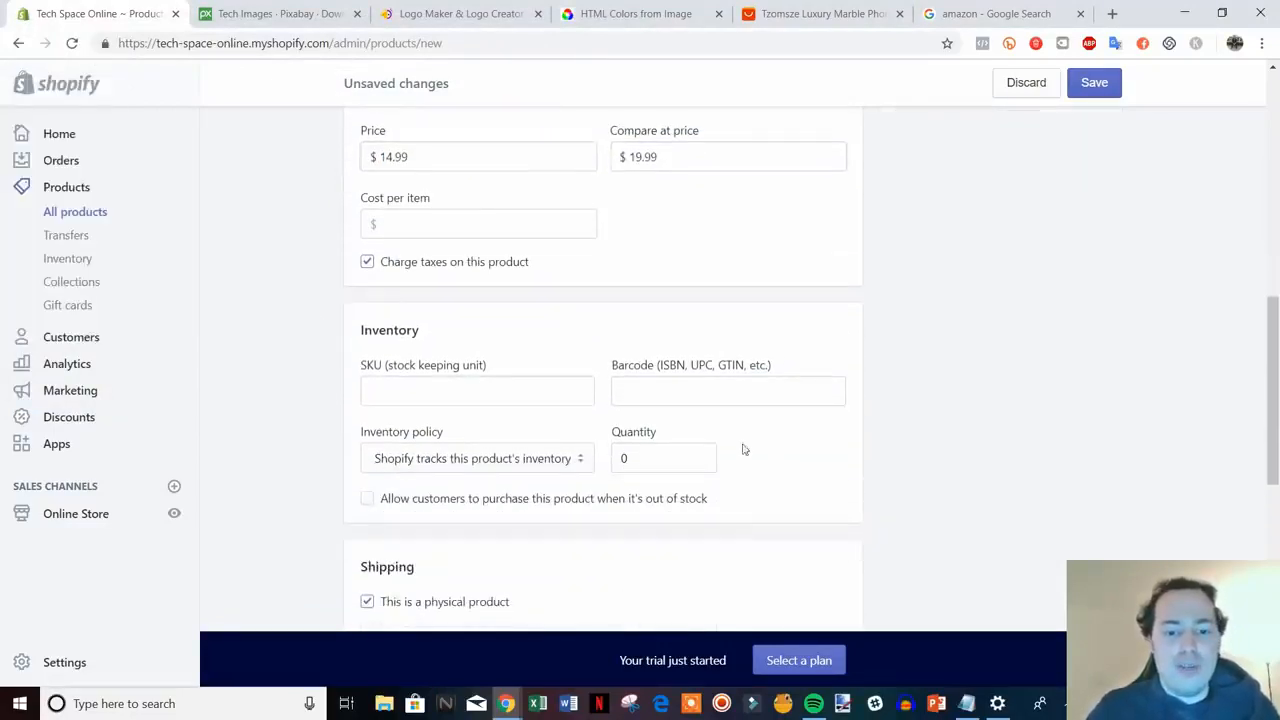
{"action": "left_click", "coordinate": [660, 457]}
{"action": "type", "text": "7"}
{"action": "scroll", "coordinate": [997, 440], "scroll_direction": "down", "scroll_amount": 5}
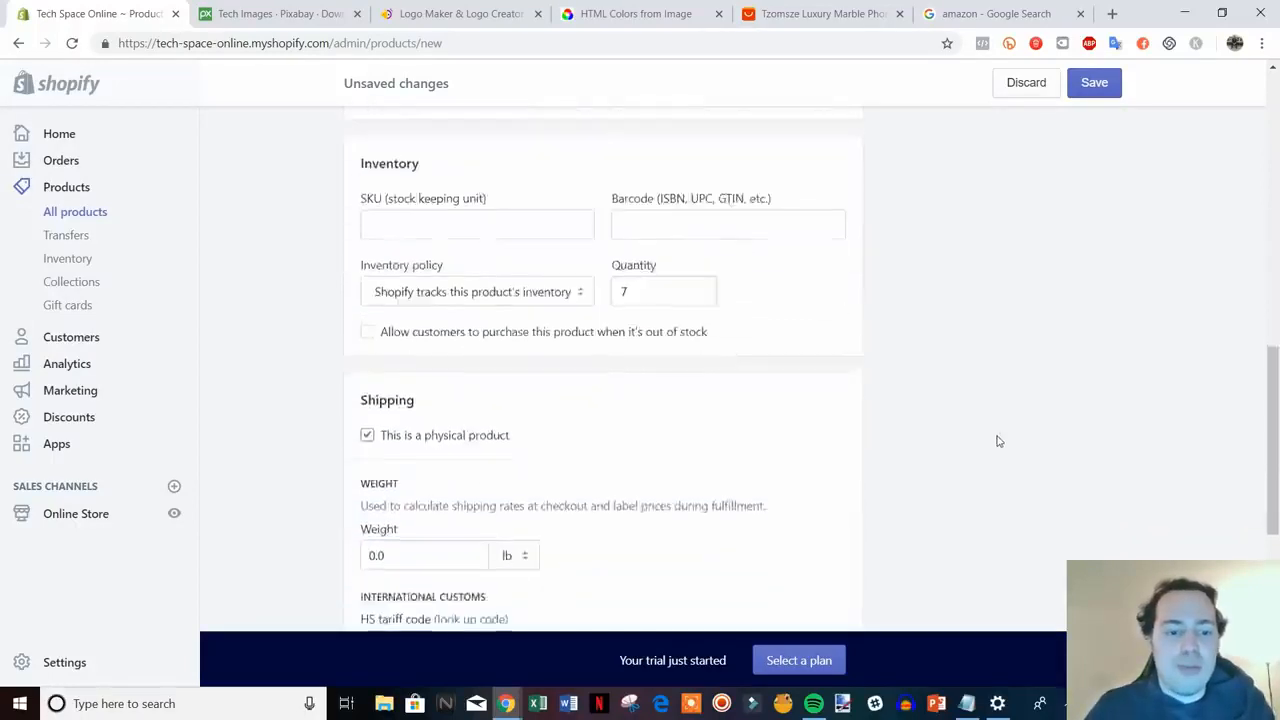
{"action": "left_click", "coordinate": [378, 305]}
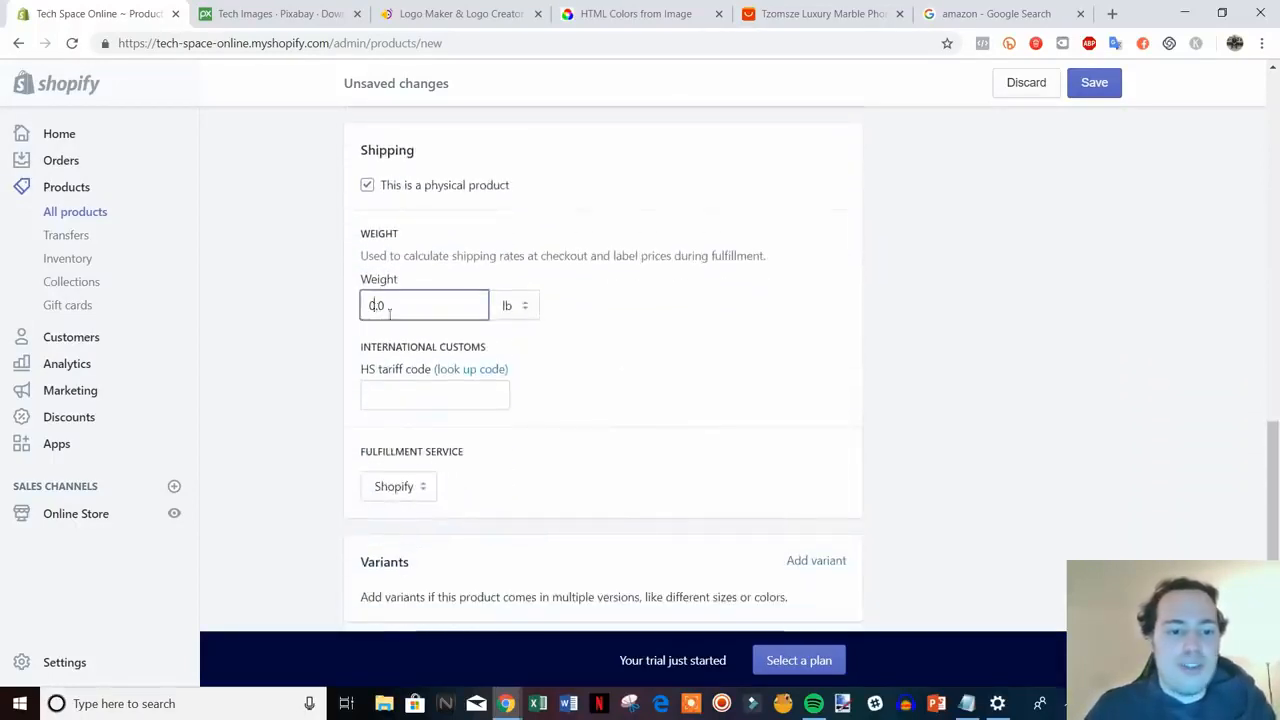
{"action": "key", "text": "BackSpace"}
{"action": "type", "text": "1"}
{"action": "left_click", "coordinate": [1086, 346]}
{"action": "scroll", "coordinate": [1086, 364], "scroll_direction": "down", "scroll_amount": 3}
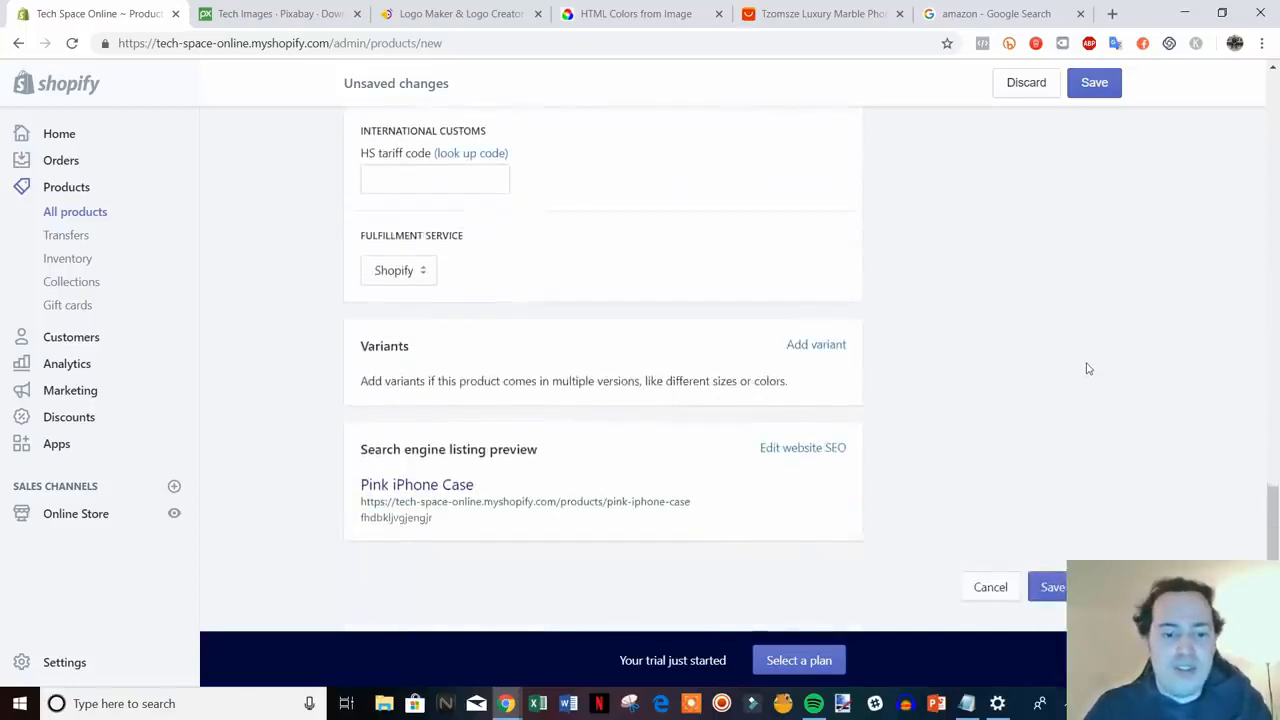
- Add Size variants 7, 8 and X with 7 in stock each, save, and return to Products
{"action": "left_click", "coordinate": [829, 348]}
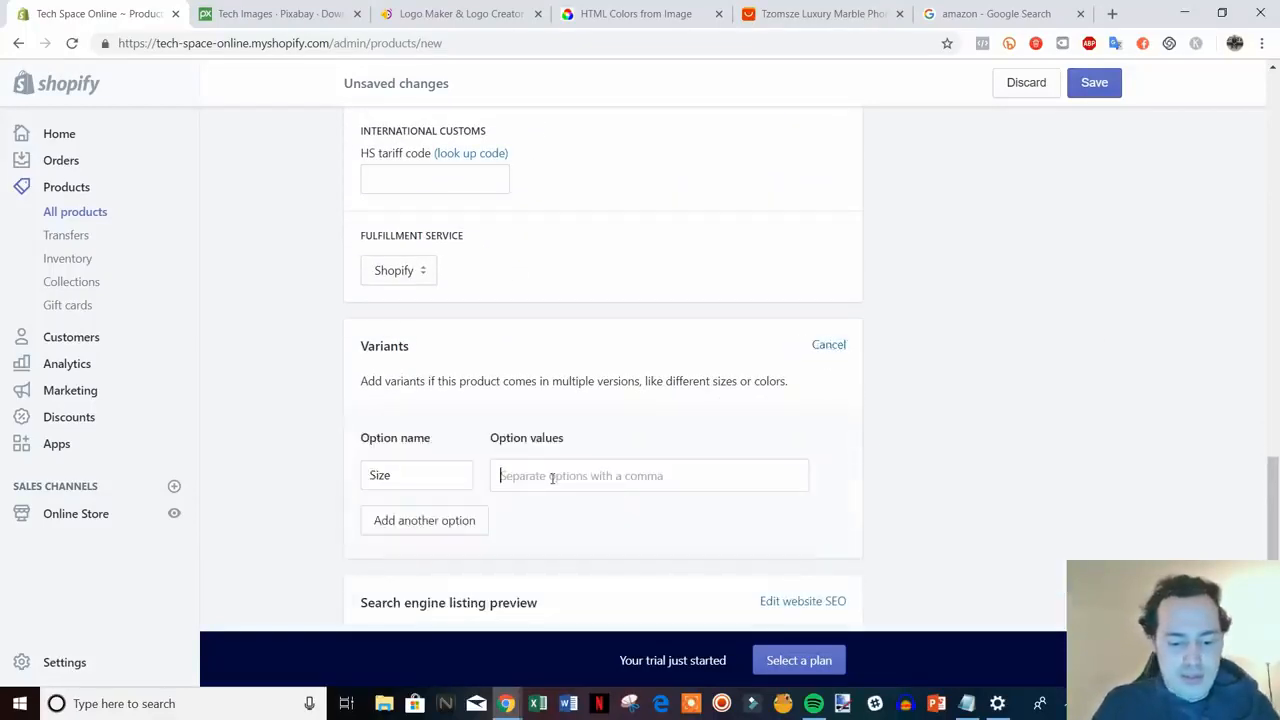
{"action": "type", "text": "7,8,"}
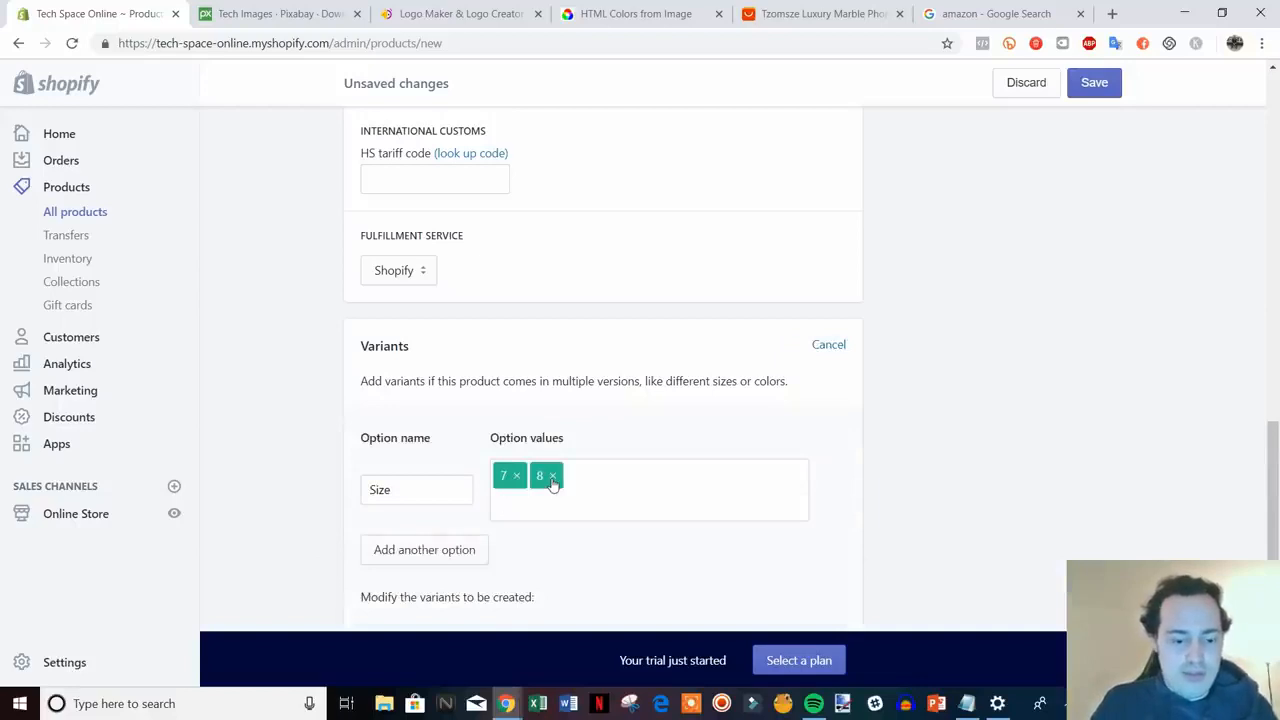
{"action": "type", "text": "X,"}
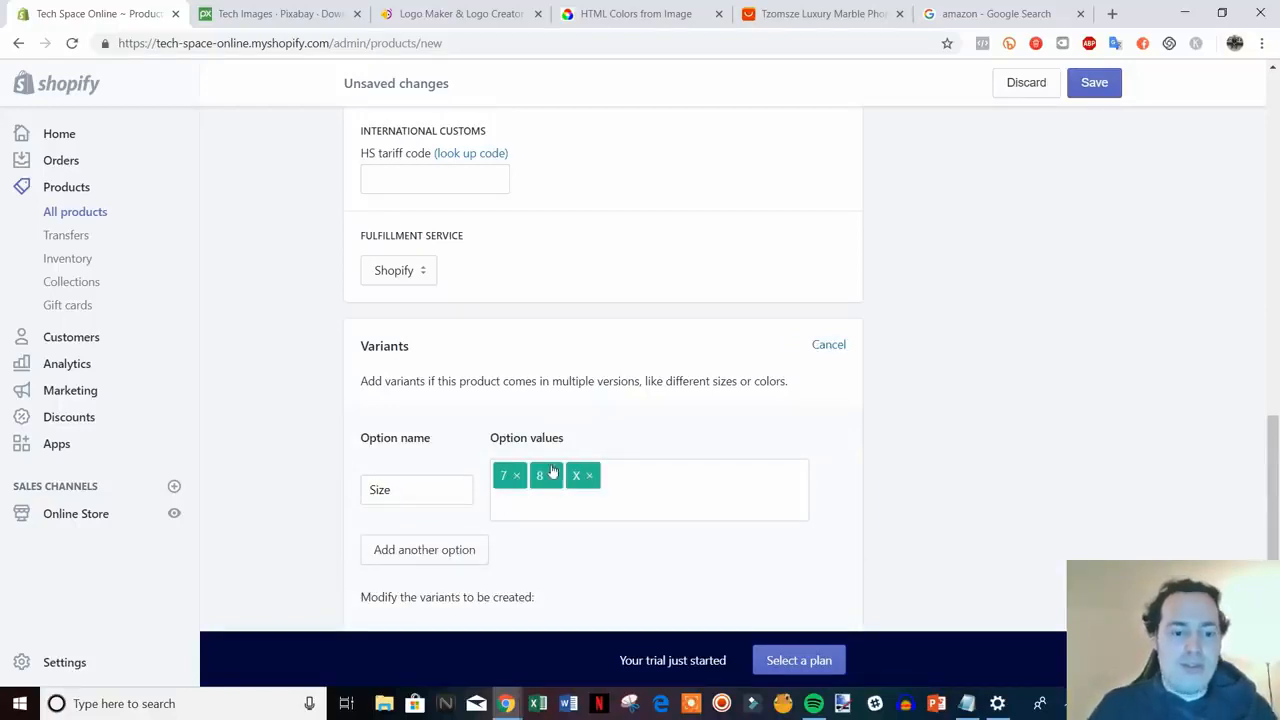
{"action": "scroll", "coordinate": [640, 482], "scroll_direction": "down", "scroll_amount": 3}
{"action": "double_click", "coordinate": [834, 463]}
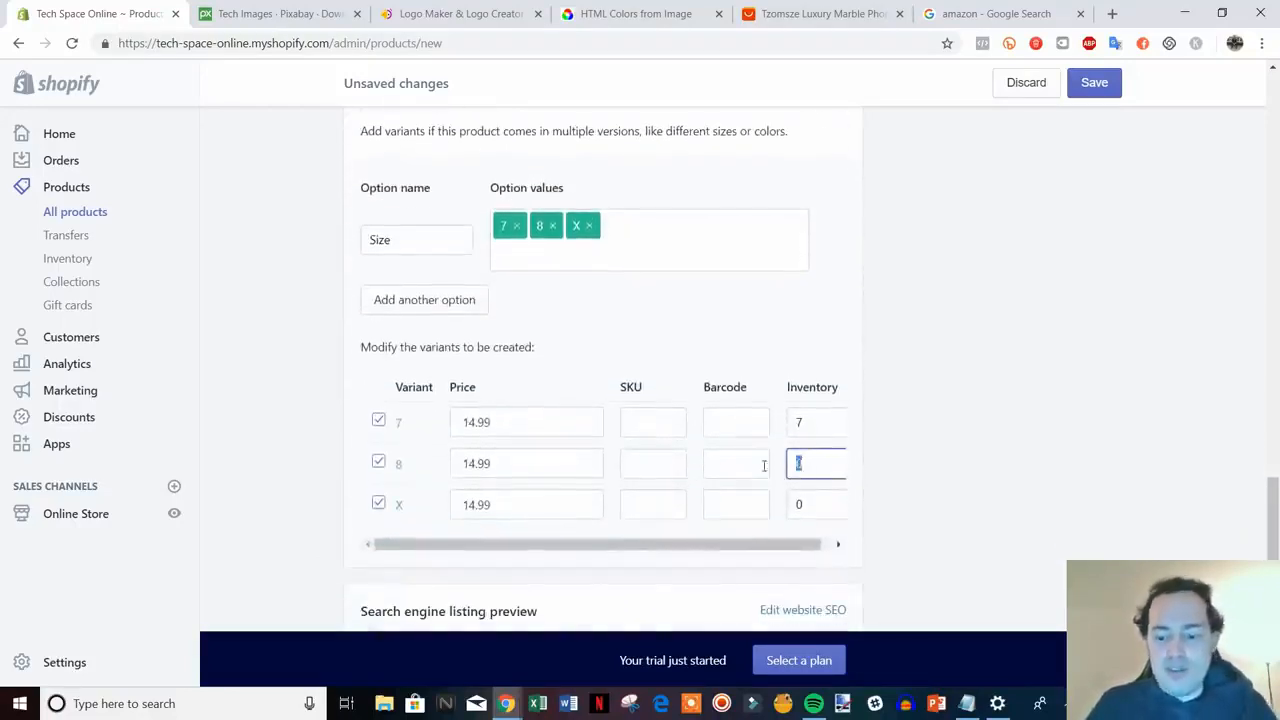
{"action": "type", "text": "7"}
{"action": "double_click", "coordinate": [801, 505]}
{"action": "type", "text": "7"}
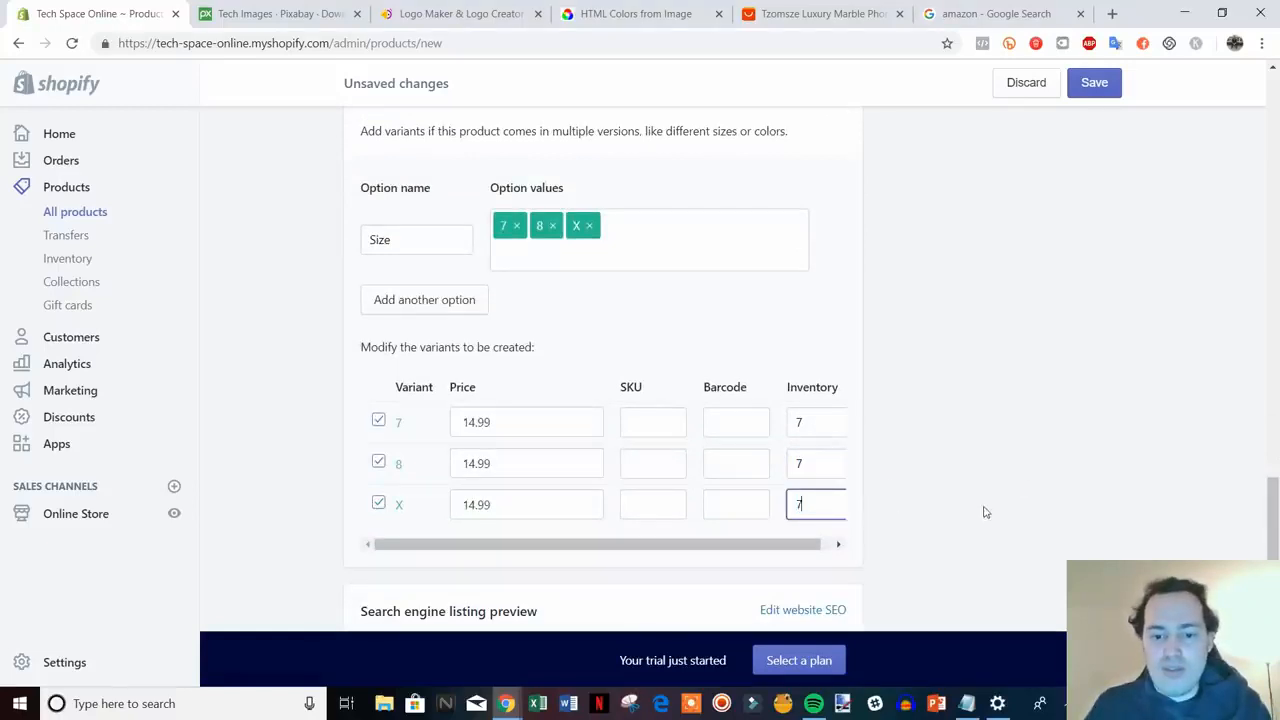
{"action": "scroll", "coordinate": [985, 509], "scroll_direction": "down", "scroll_amount": 2}
{"action": "left_click", "coordinate": [1046, 586]}
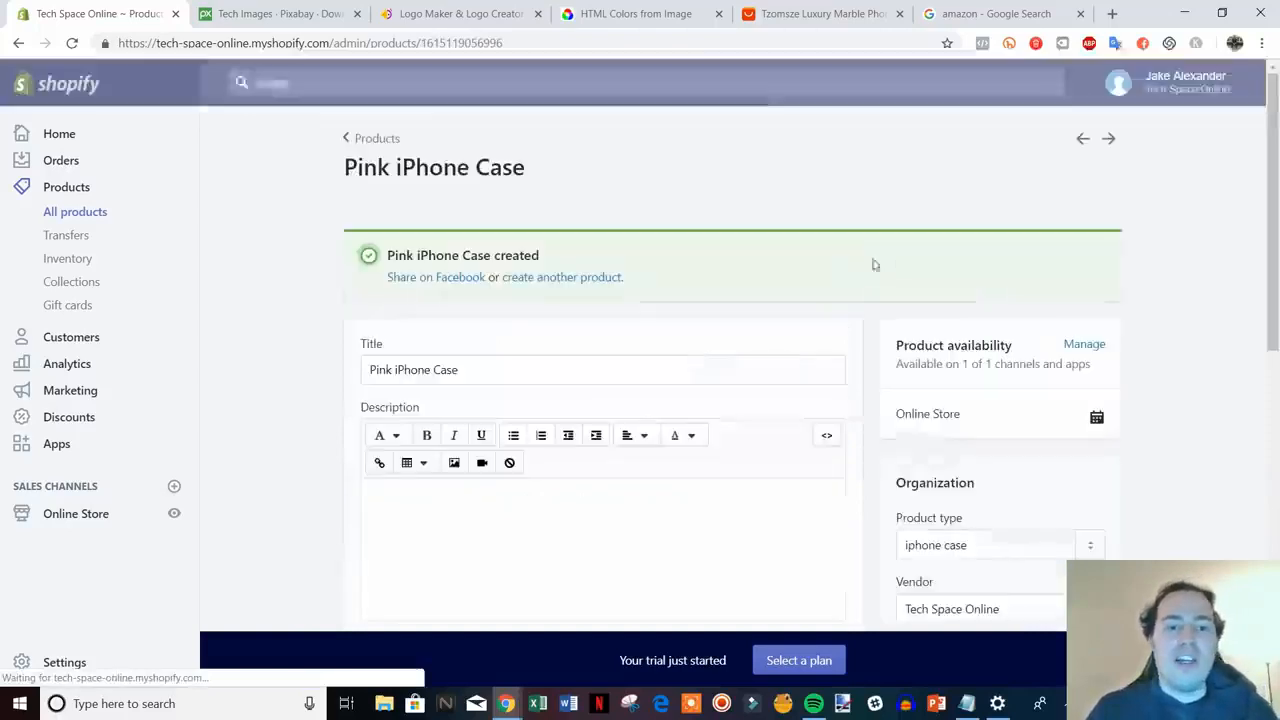
{"action": "left_click", "coordinate": [374, 137]}
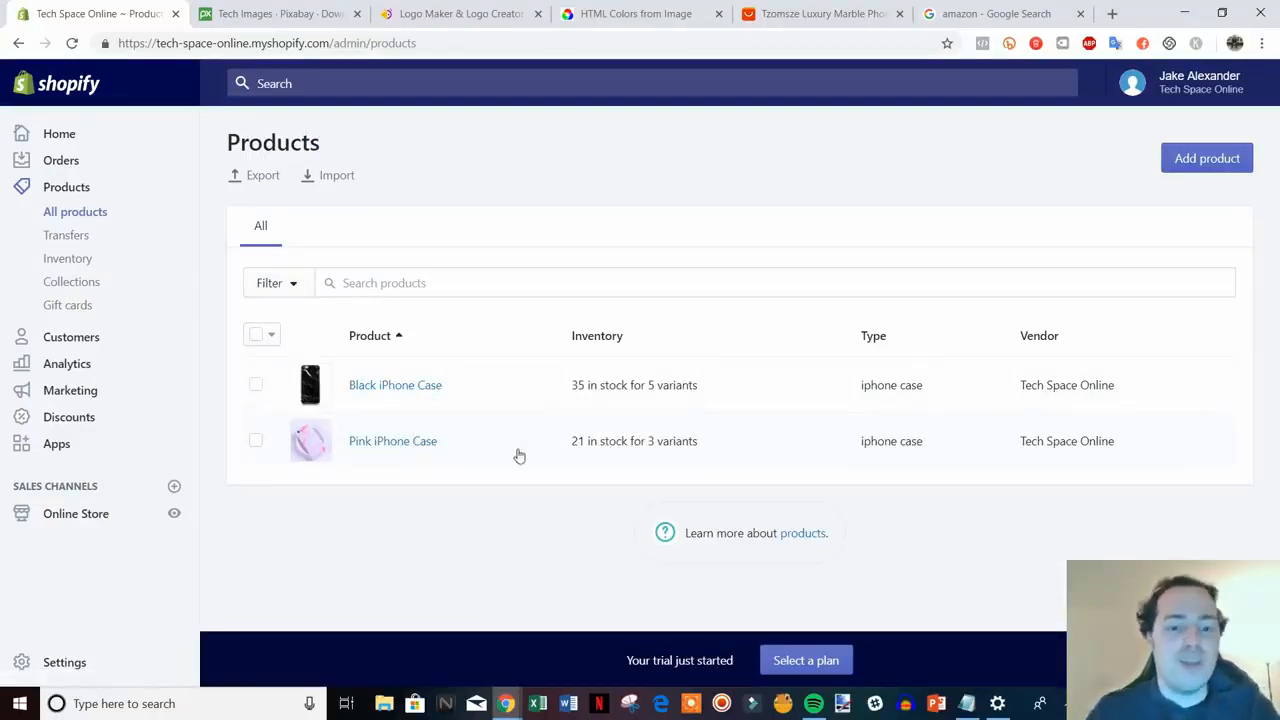
- Go to Collections under Products in the left sidebar
{"action": "left_click", "coordinate": [95, 285]}
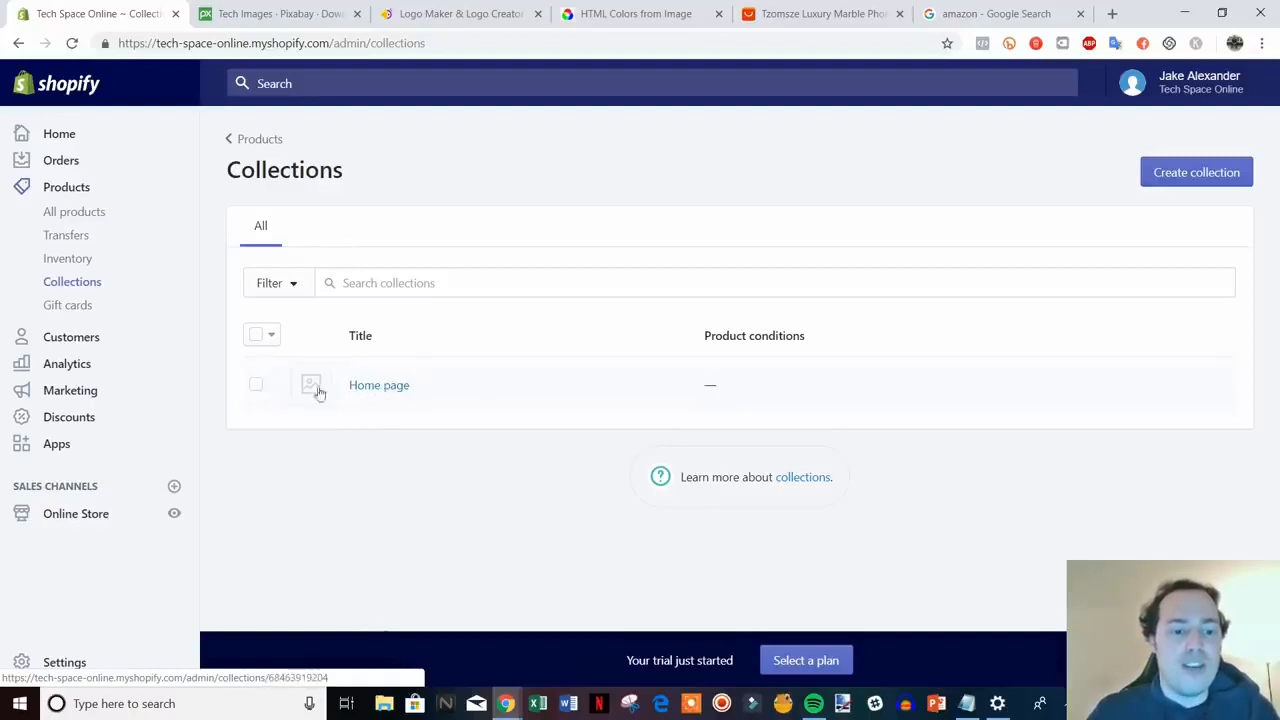
- Add Pink iPhone Case to the Home page collection, then go back to the Collections list
{"action": "left_click", "coordinate": [375, 390]}
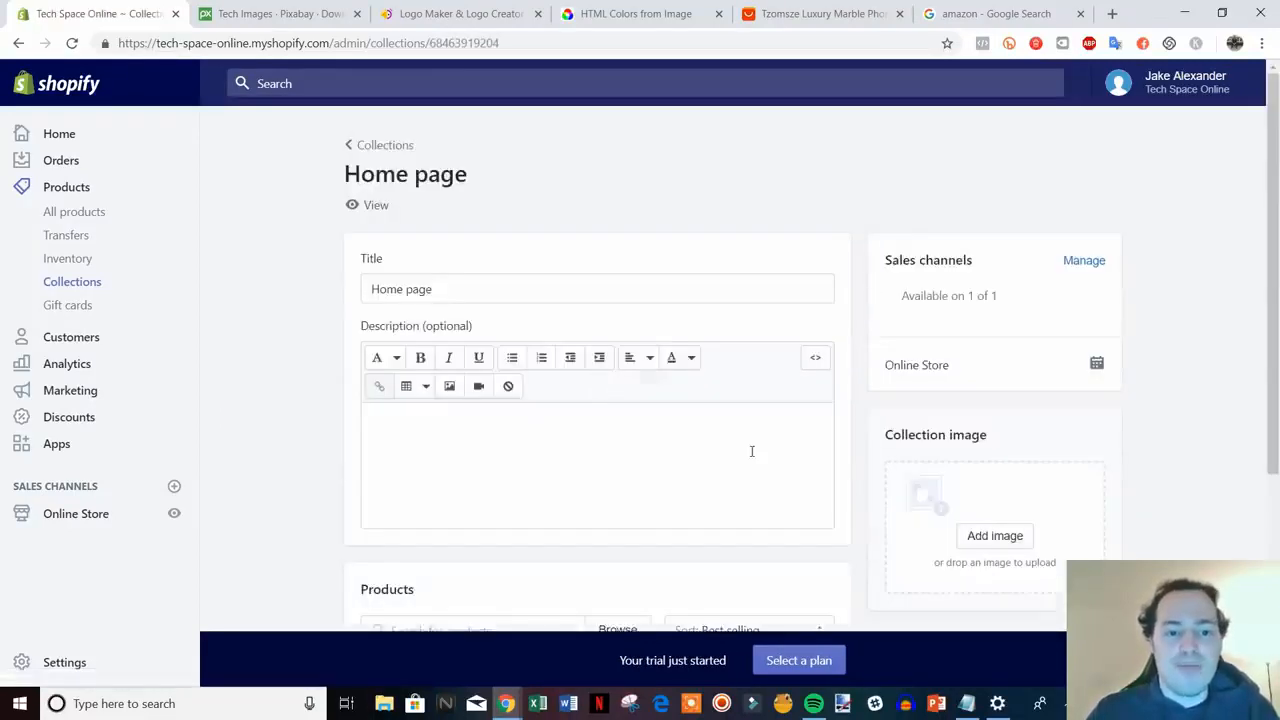
{"action": "scroll", "coordinate": [752, 451], "scroll_direction": "down", "scroll_amount": 3}
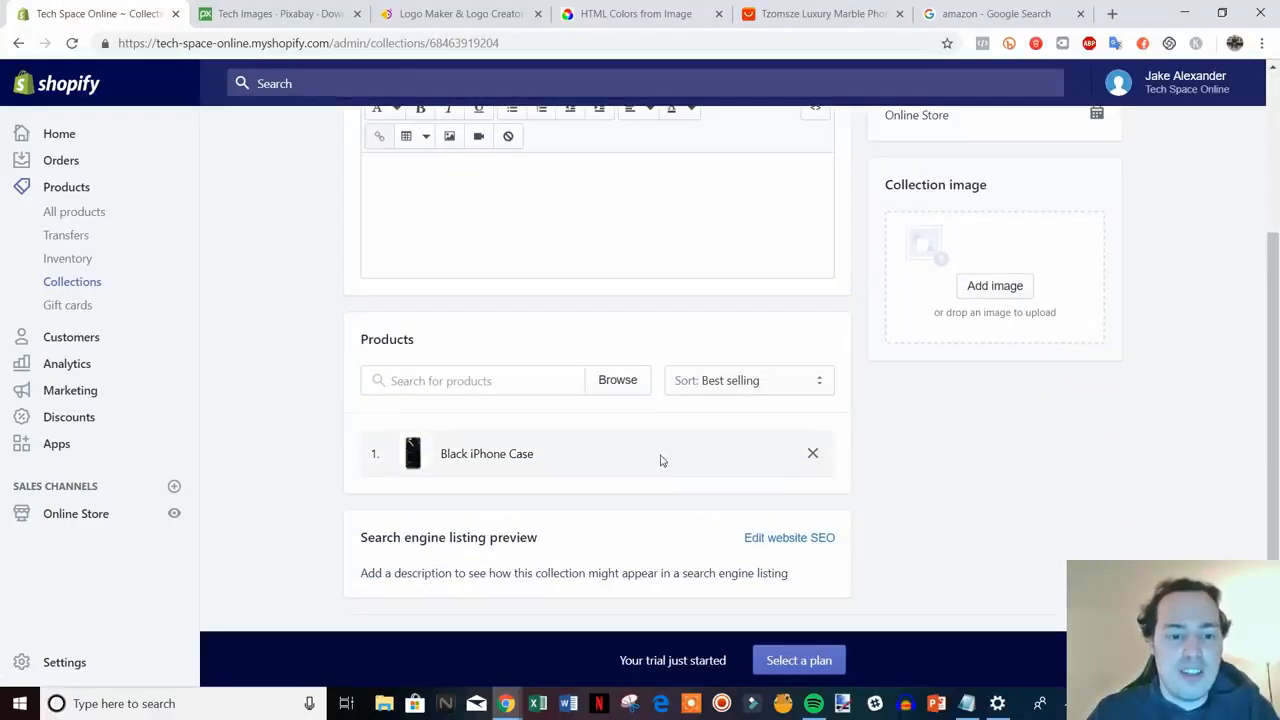
{"action": "left_click", "coordinate": [524, 379]}
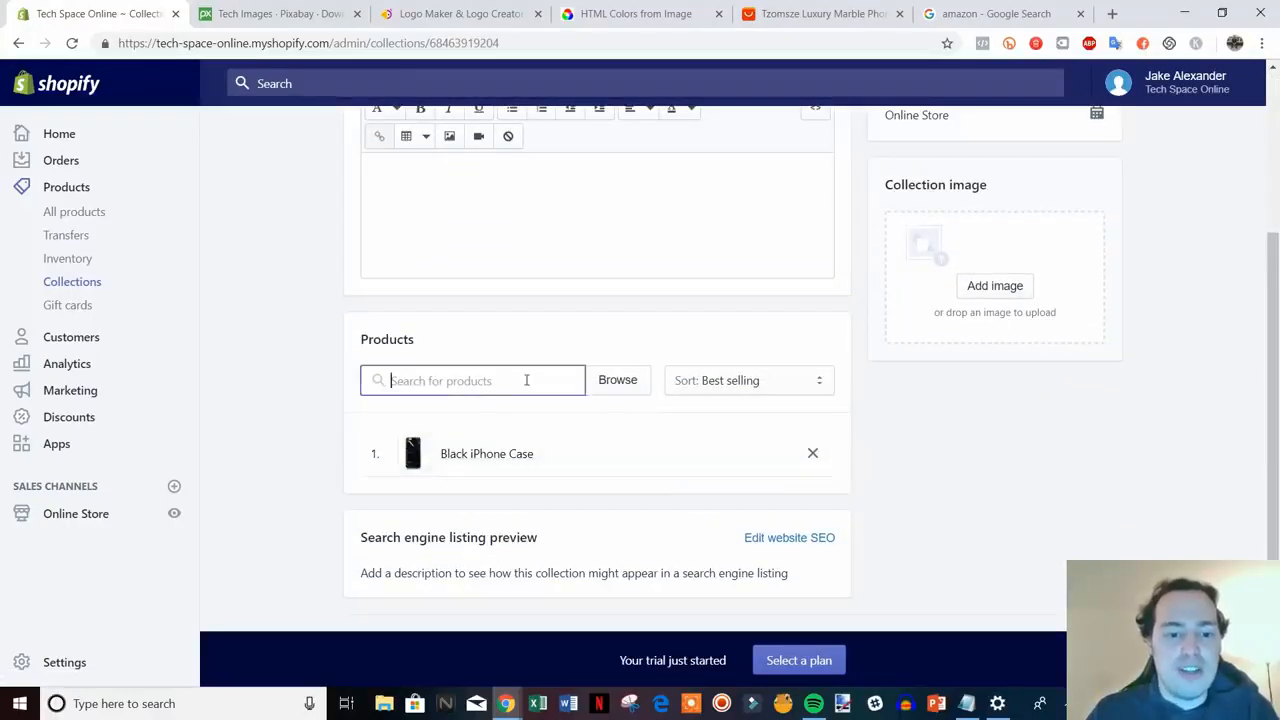
{"action": "left_click", "coordinate": [606, 383]}
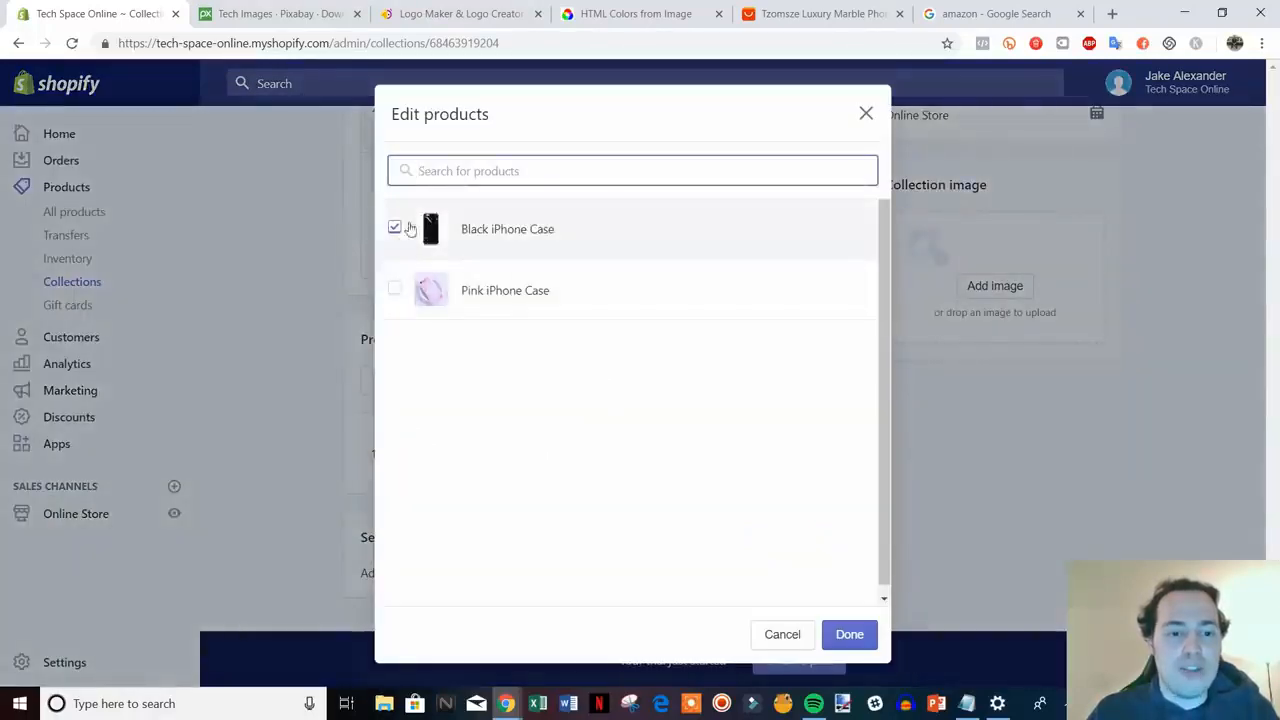
{"action": "left_click", "coordinate": [527, 291]}
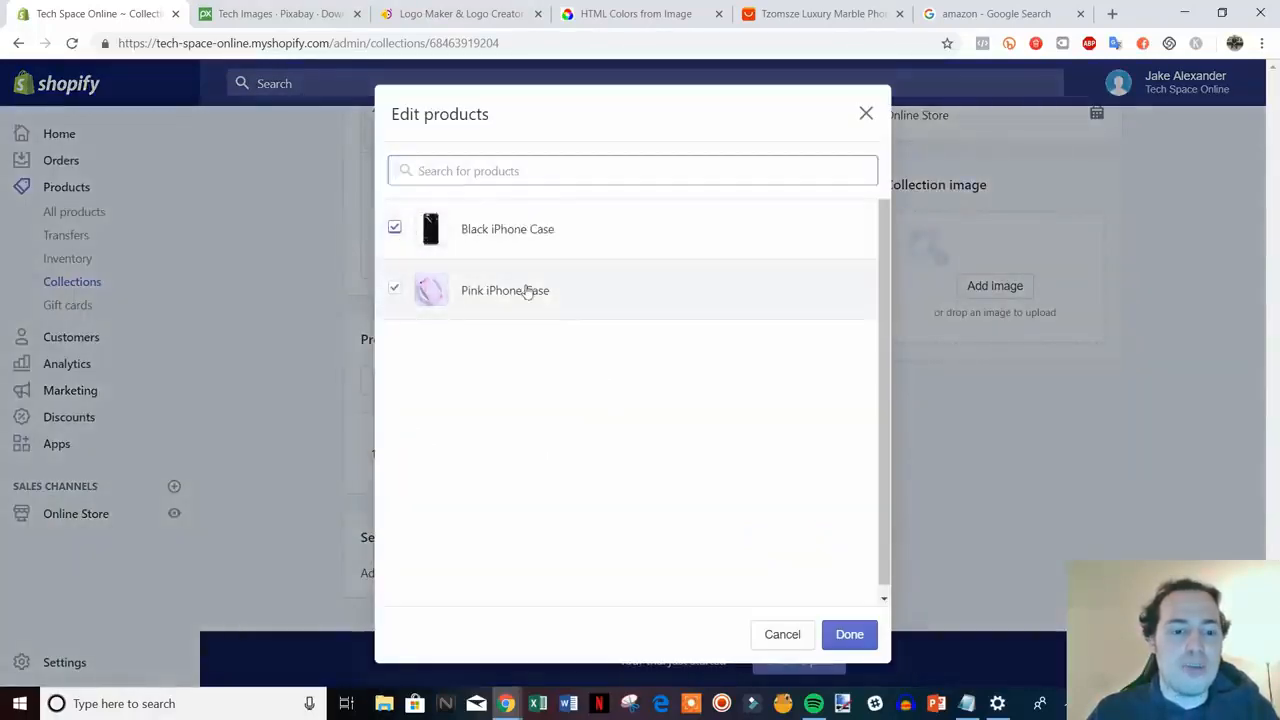
{"action": "left_click", "coordinate": [848, 634]}
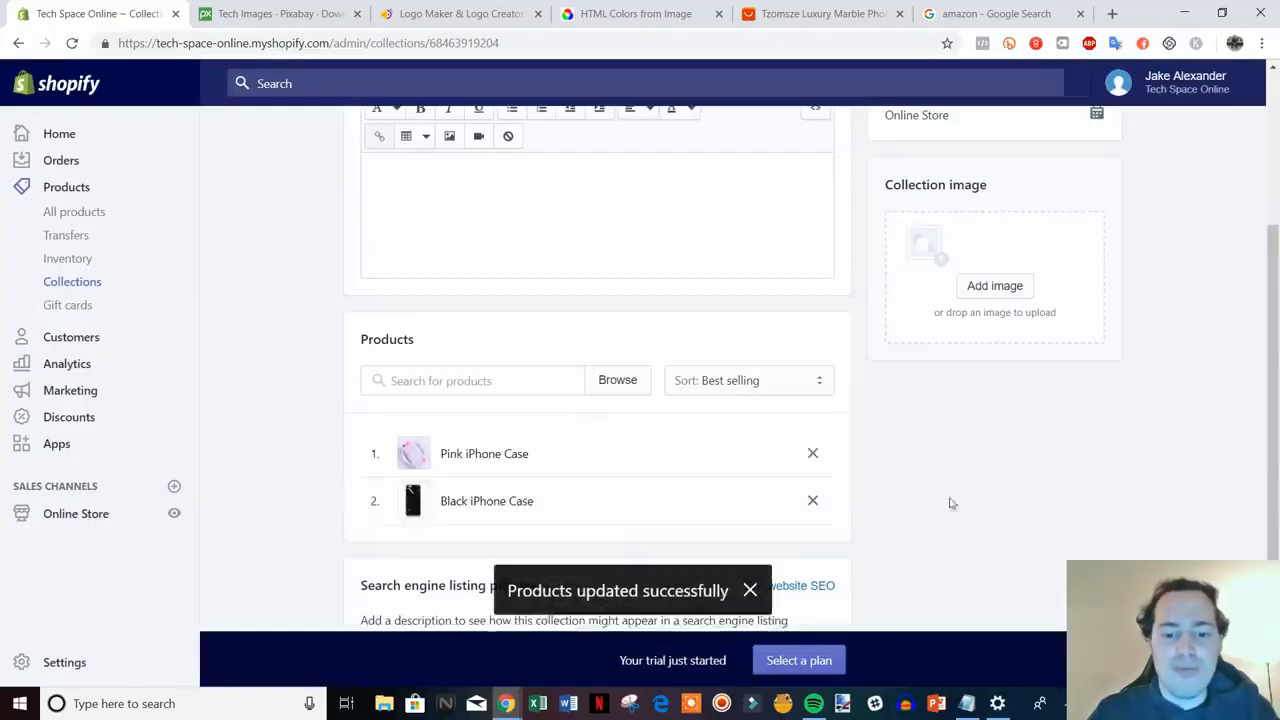
{"action": "scroll", "coordinate": [997, 512], "scroll_direction": "down", "scroll_amount": 1}
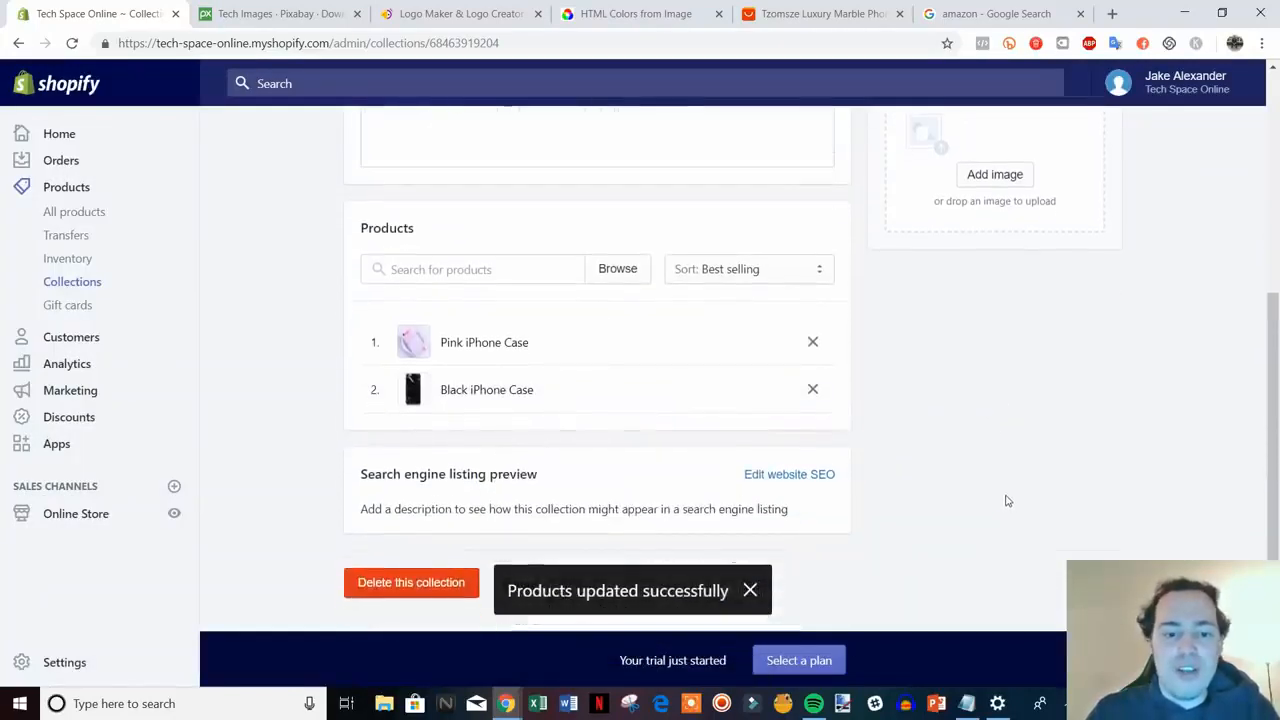
{"action": "scroll", "coordinate": [1005, 500], "scroll_direction": "up", "scroll_amount": 3}
{"action": "scroll", "coordinate": [1006, 488], "scroll_direction": "up", "scroll_amount": 1}
{"action": "scroll", "coordinate": [689, 349], "scroll_direction": "down", "scroll_amount": 3}
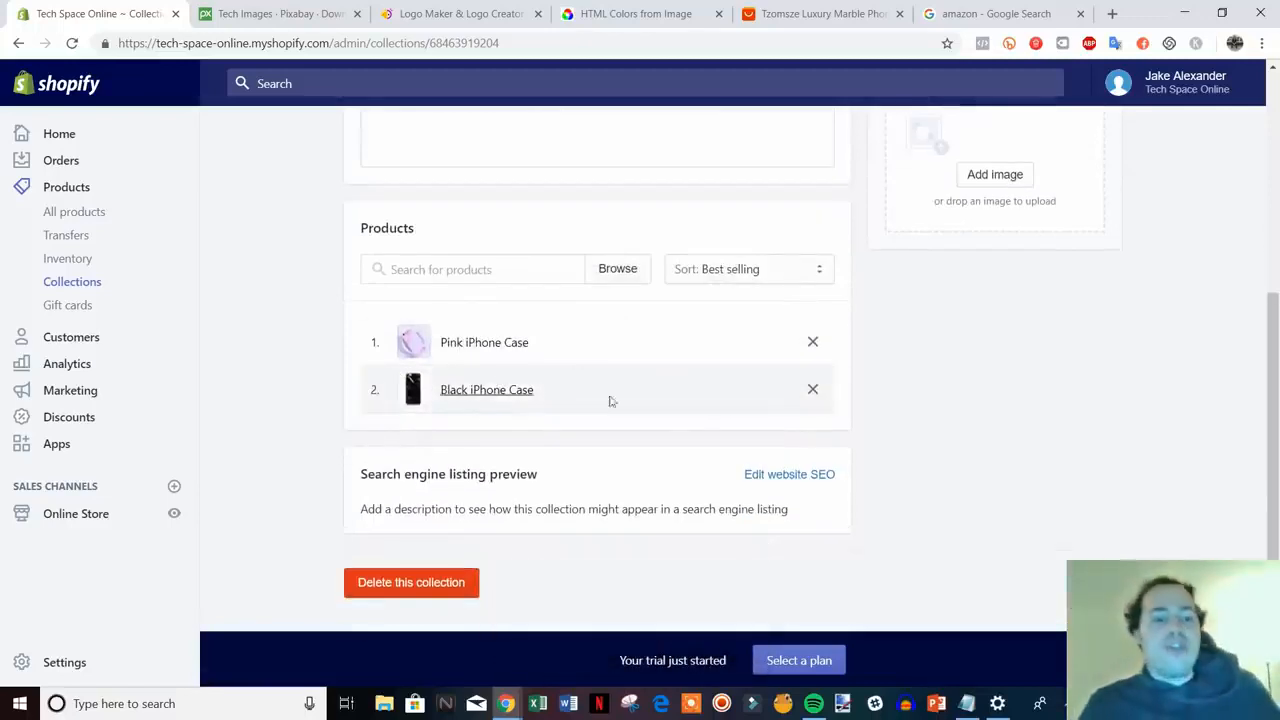
{"action": "scroll", "coordinate": [893, 433], "scroll_direction": "up", "scroll_amount": 1}
{"action": "scroll", "coordinate": [893, 433], "scroll_direction": "up", "scroll_amount": 3}
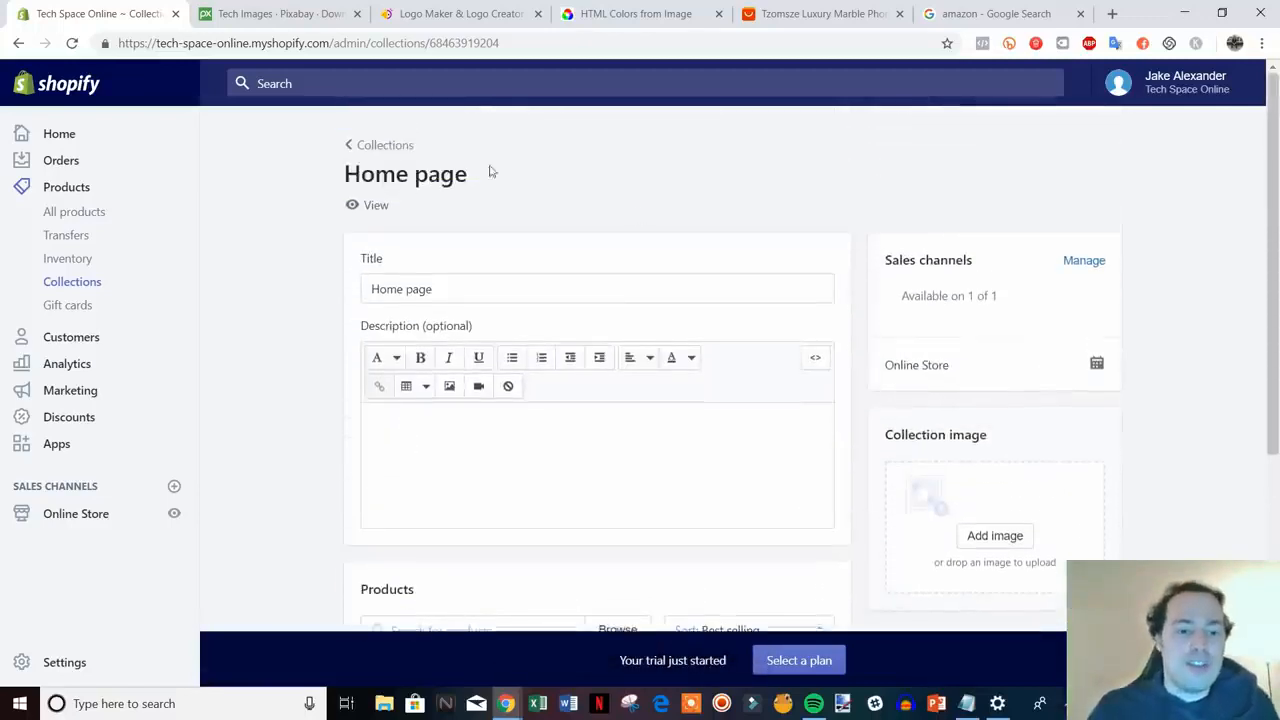
{"action": "left_click", "coordinate": [391, 150]}
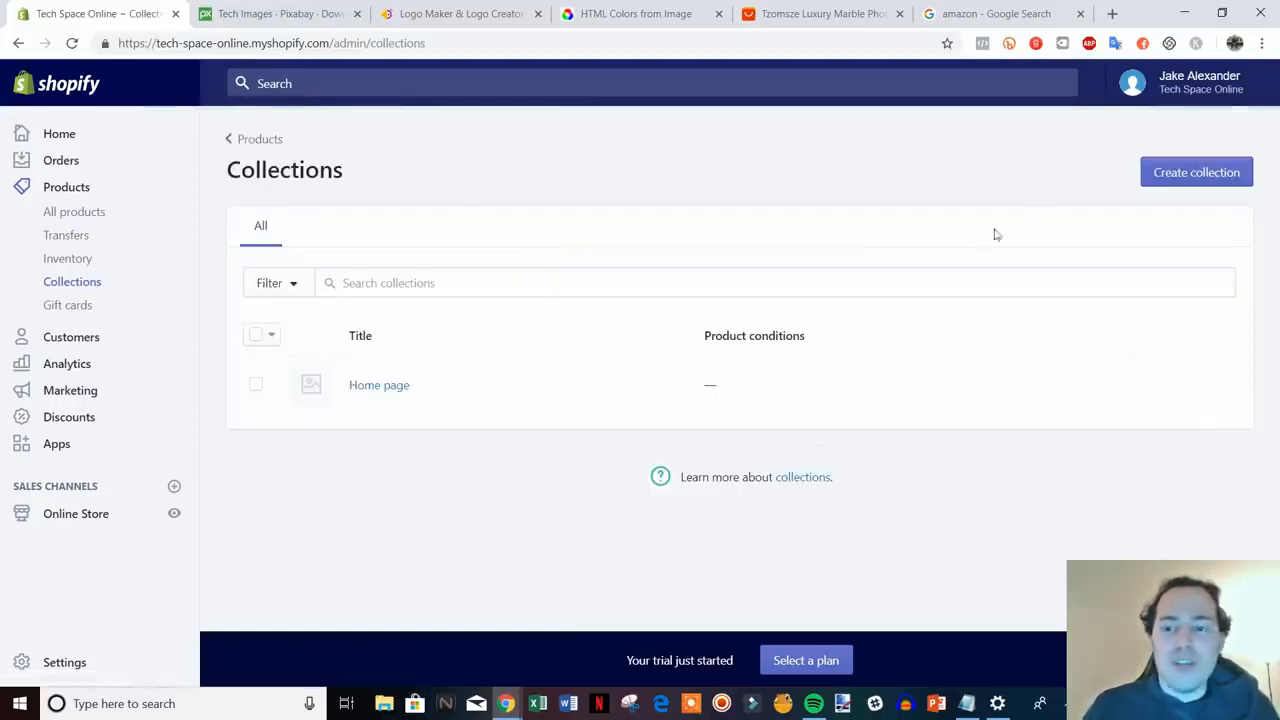
- Start a new collection and title it 'iPhone Cases'
{"action": "left_click", "coordinate": [1218, 180]}
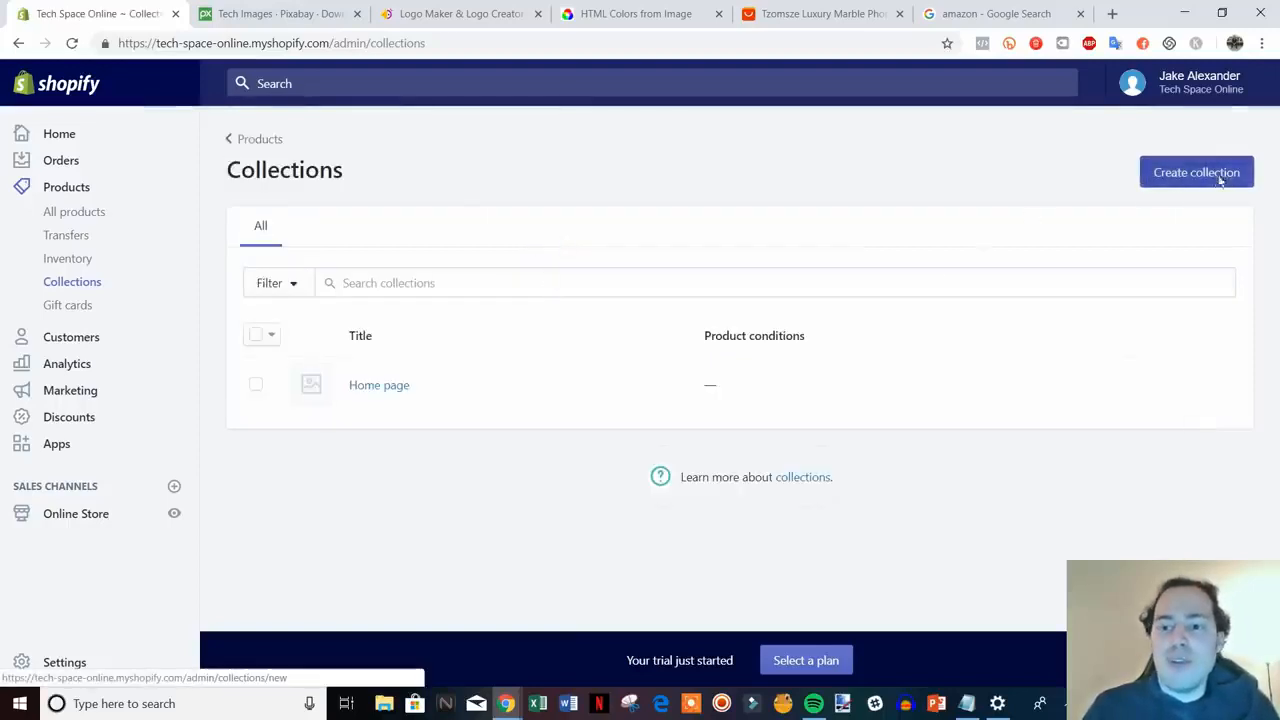
{"action": "scroll", "coordinate": [700, 290], "scroll_direction": "down", "scroll_amount": 5}
{"action": "scroll", "coordinate": [900, 448], "scroll_direction": "up", "scroll_amount": 5}
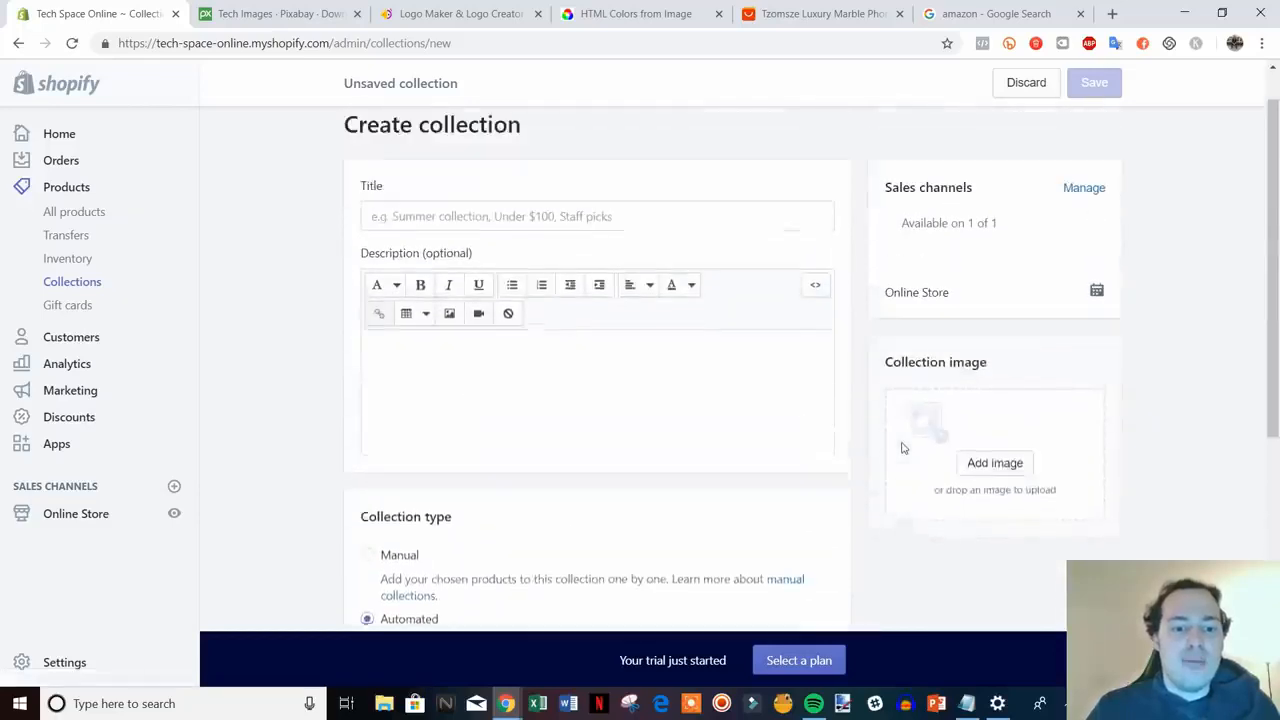
{"action": "left_click", "coordinate": [554, 268]}
{"action": "type", "text": "L"}
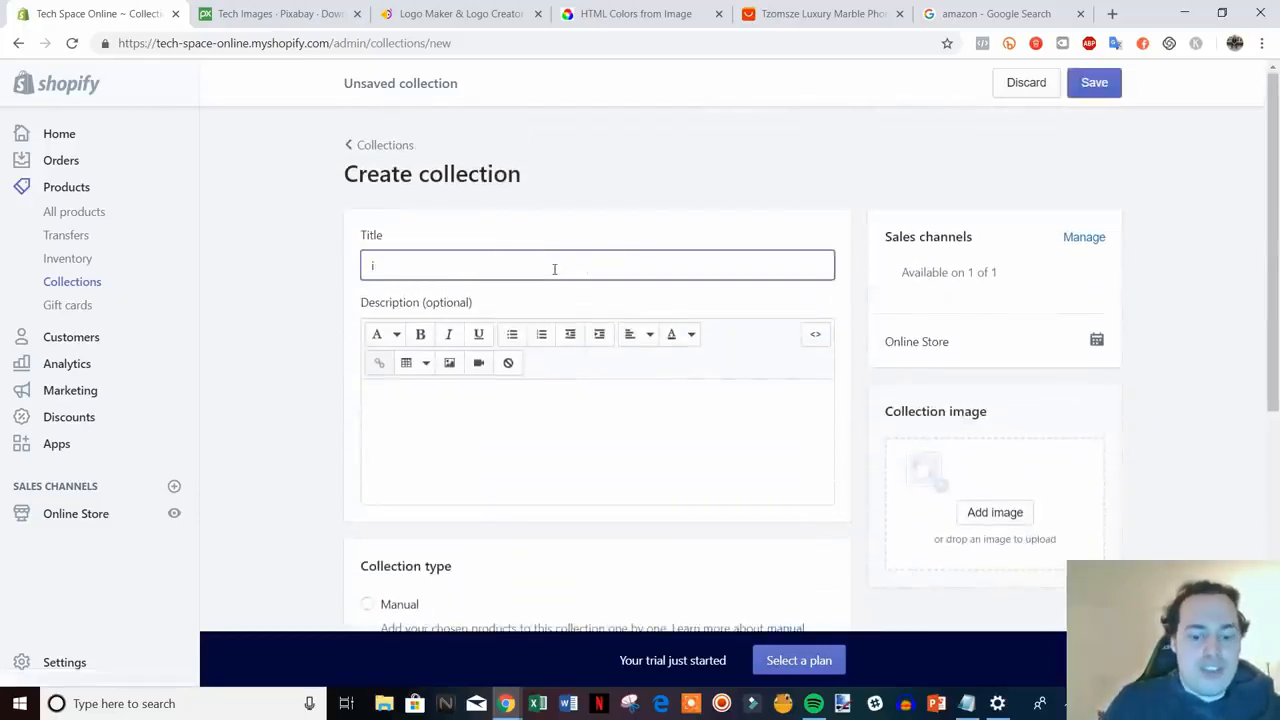
{"action": "type", "text": "pHone Cases"}
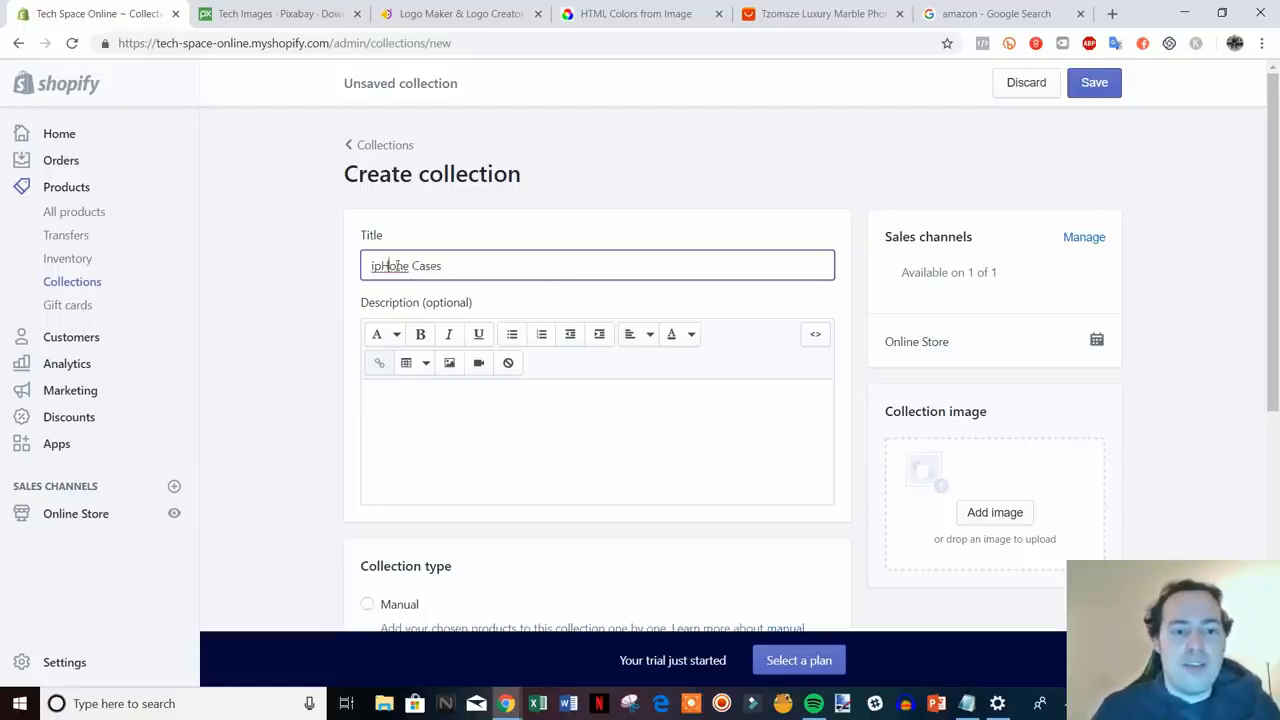
{"action": "key", "text": "BackSpace"}
{"action": "key", "text": "BackSpace"}
{"action": "type", "text": "p"}
{"action": "key", "text": "BackSpace"}
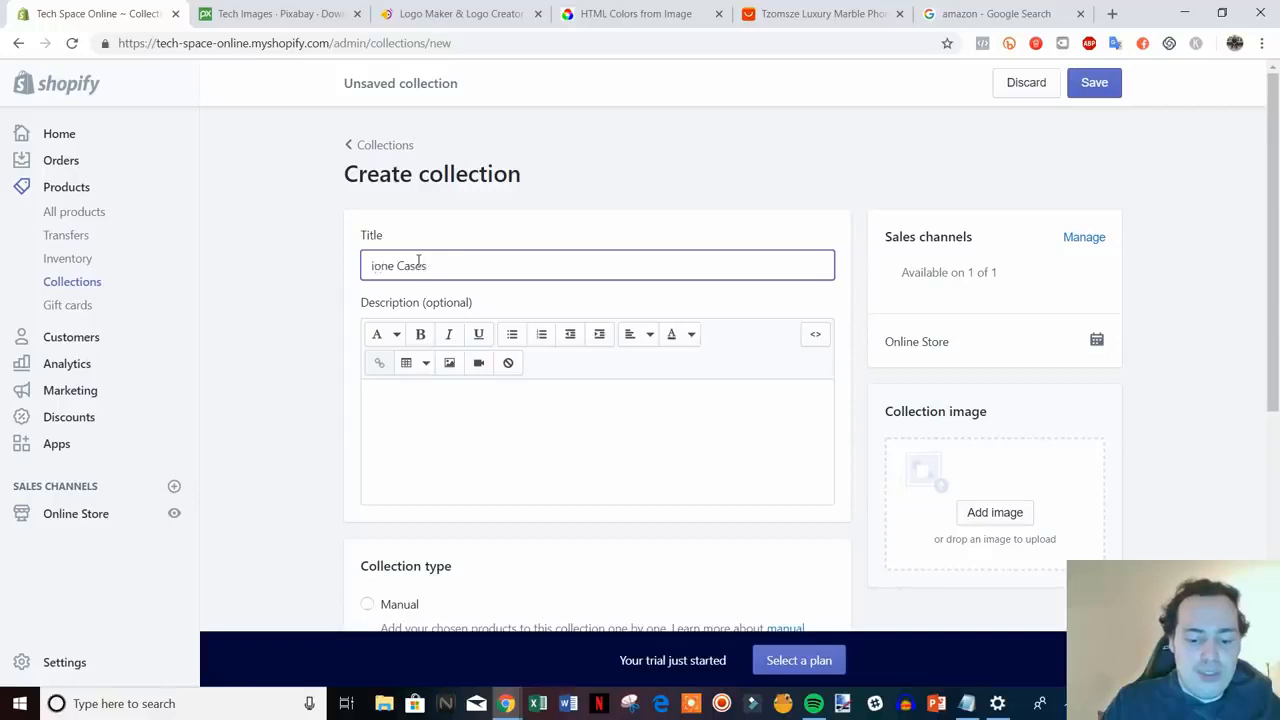
{"action": "type", "text": "Ph"}
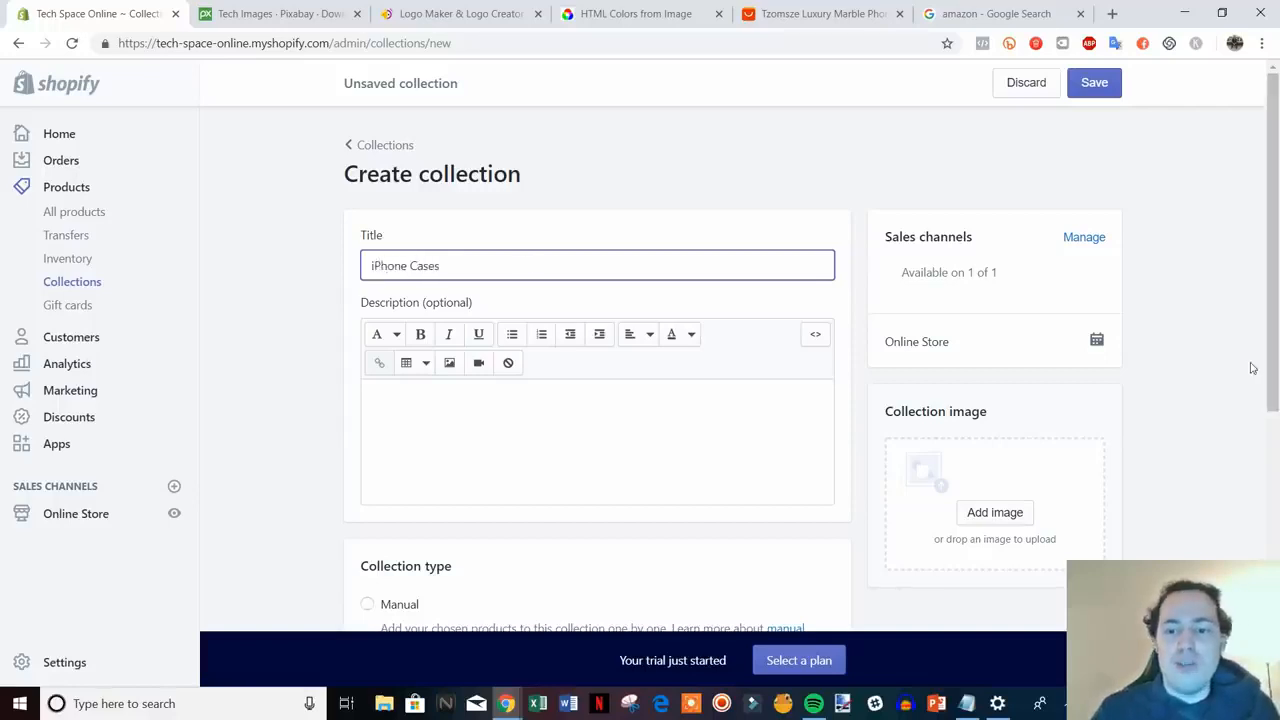
{"action": "scroll", "coordinate": [1240, 366], "scroll_direction": "down", "scroll_amount": 3}
{"action": "scroll", "coordinate": [840, 450], "scroll_direction": "down", "scroll_amount": 1}
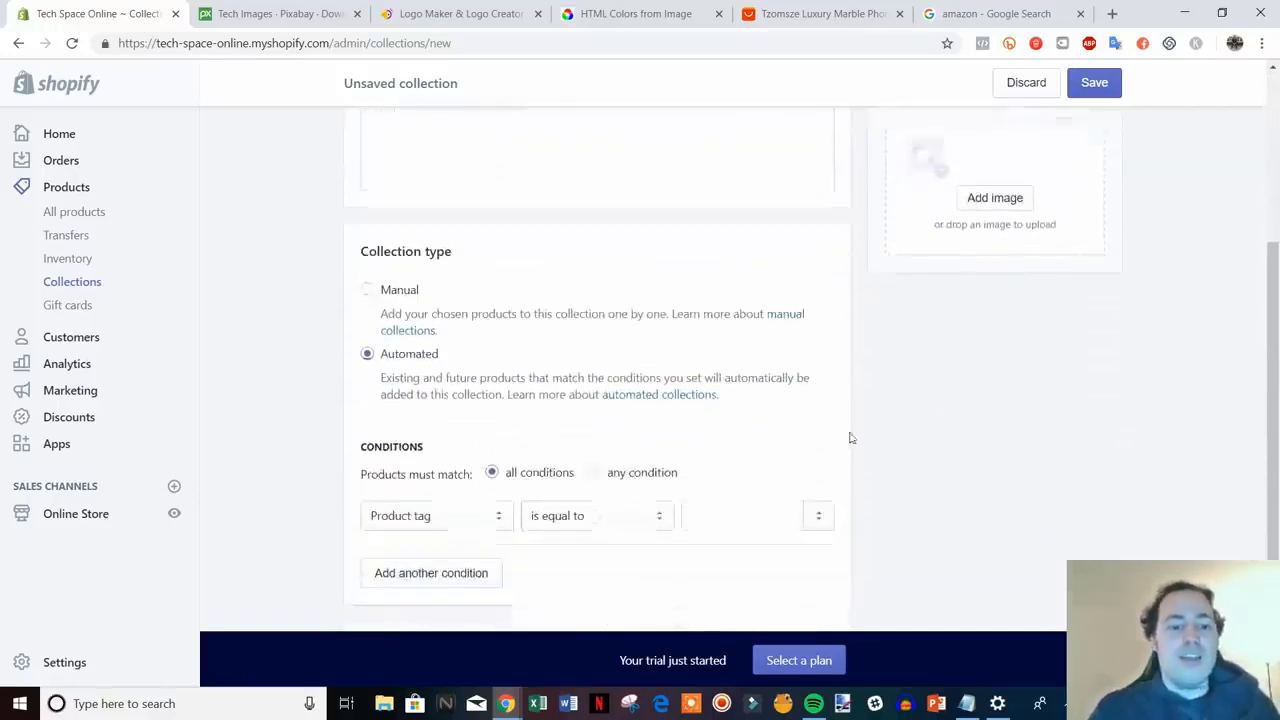
- Make the collection automated with condition Product tag is equal to 'iphone case'
{"action": "left_click", "coordinate": [399, 272]}
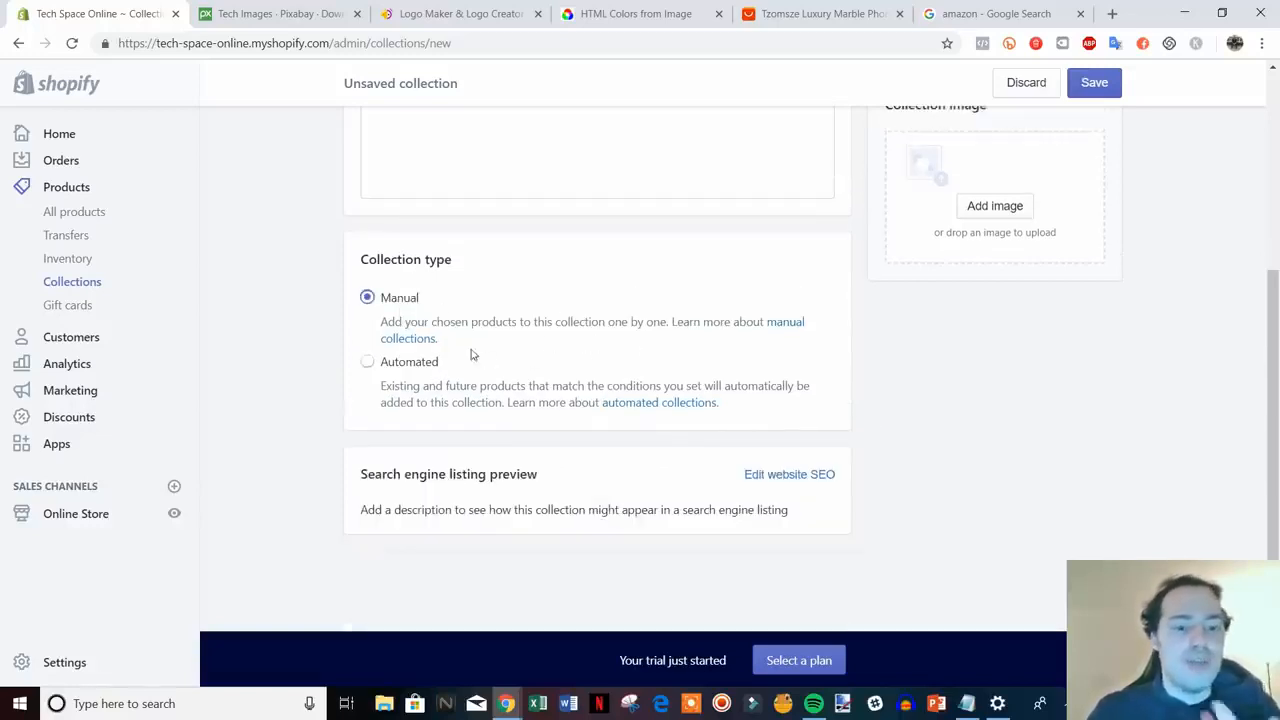
{"action": "left_click", "coordinate": [398, 363]}
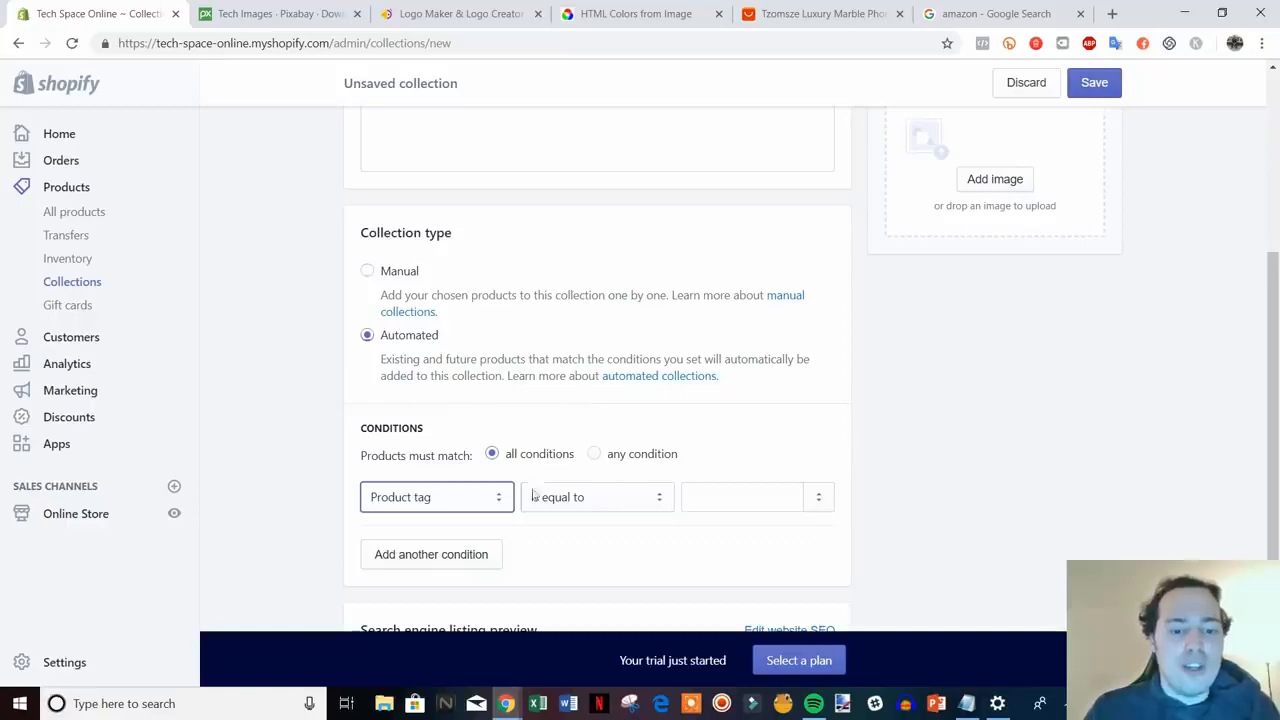
{"action": "left_click", "coordinate": [498, 497]}
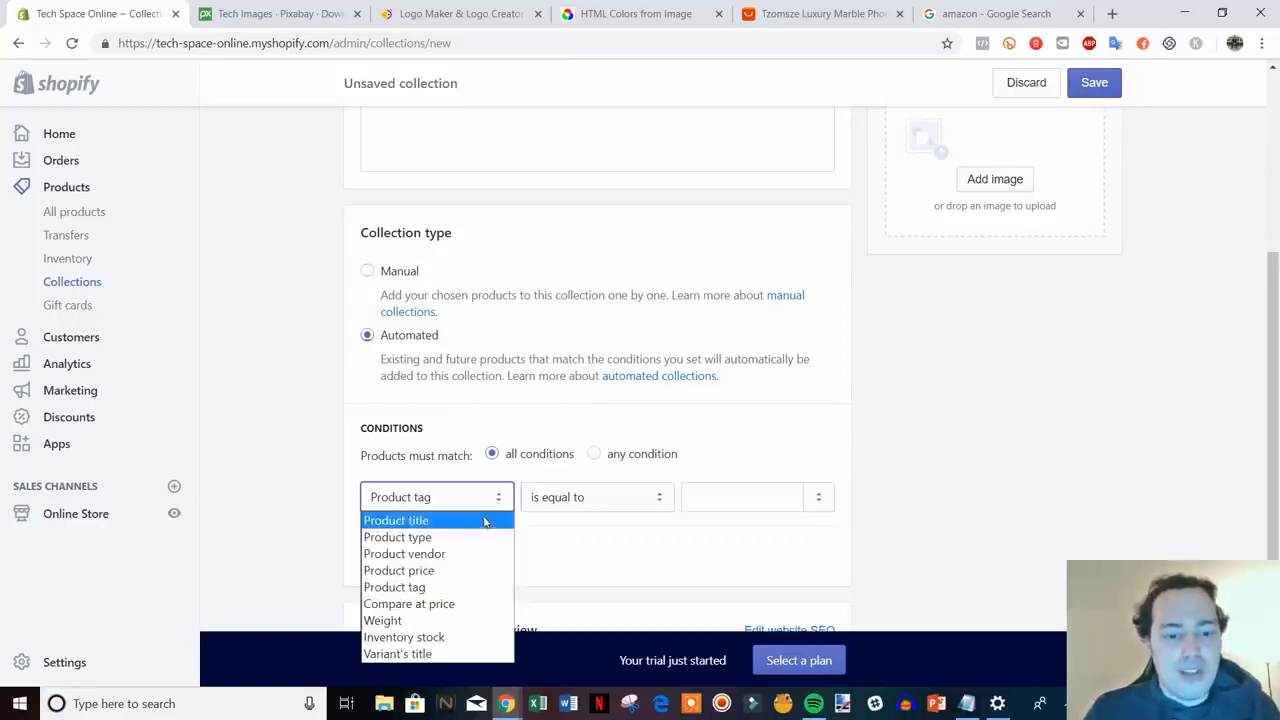
{"action": "left_click", "coordinate": [394, 587]}
{"action": "left_click", "coordinate": [648, 507]}
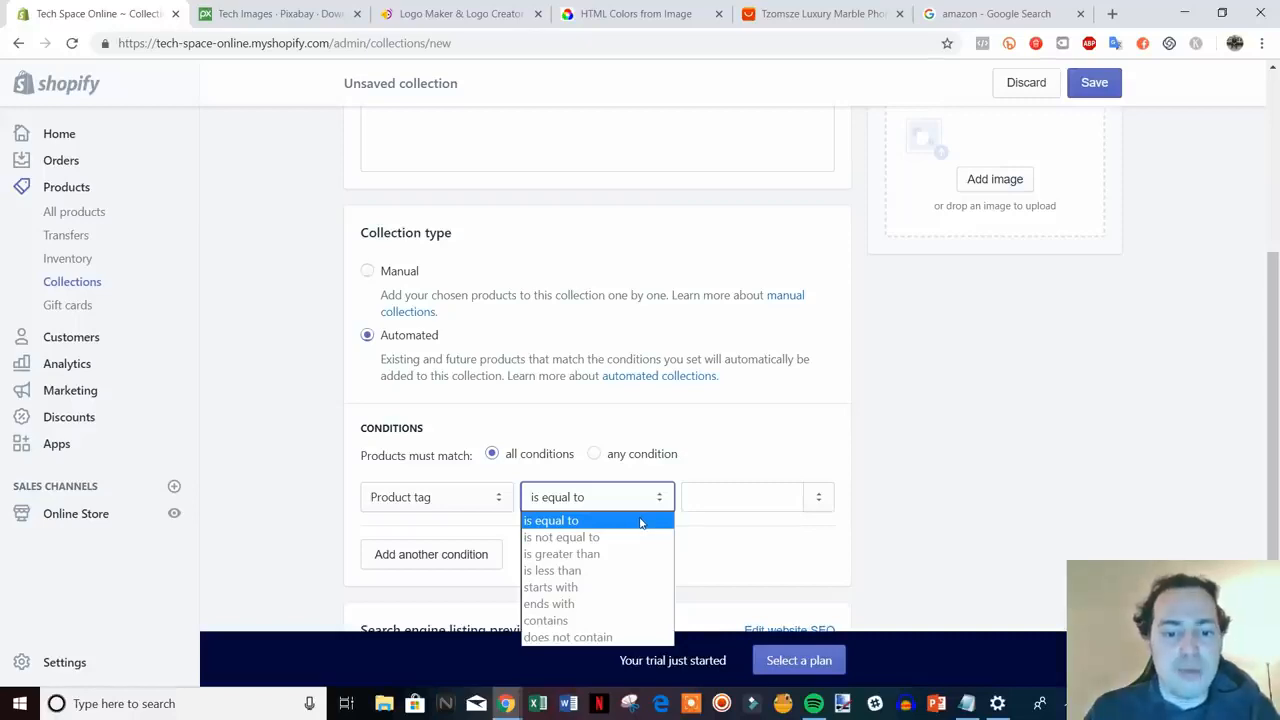
{"action": "left_click", "coordinate": [640, 521]}
{"action": "left_click", "coordinate": [724, 505]}
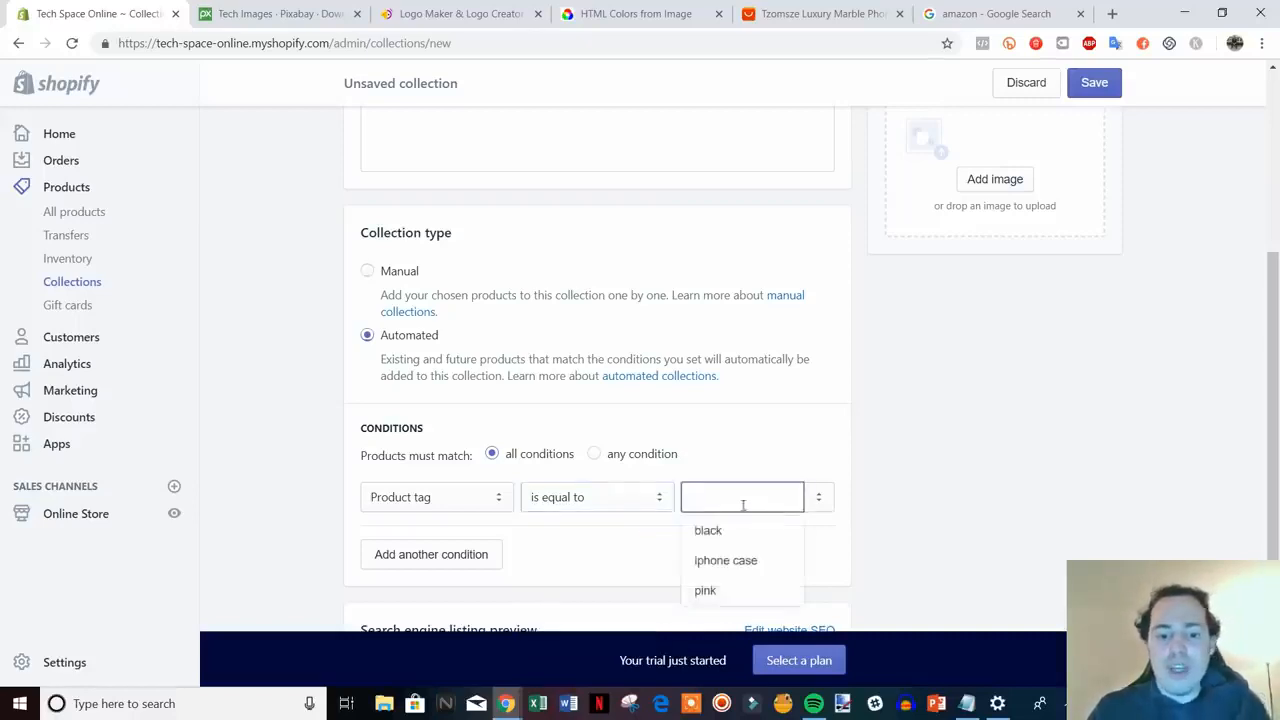
{"action": "left_click", "coordinate": [737, 560]}
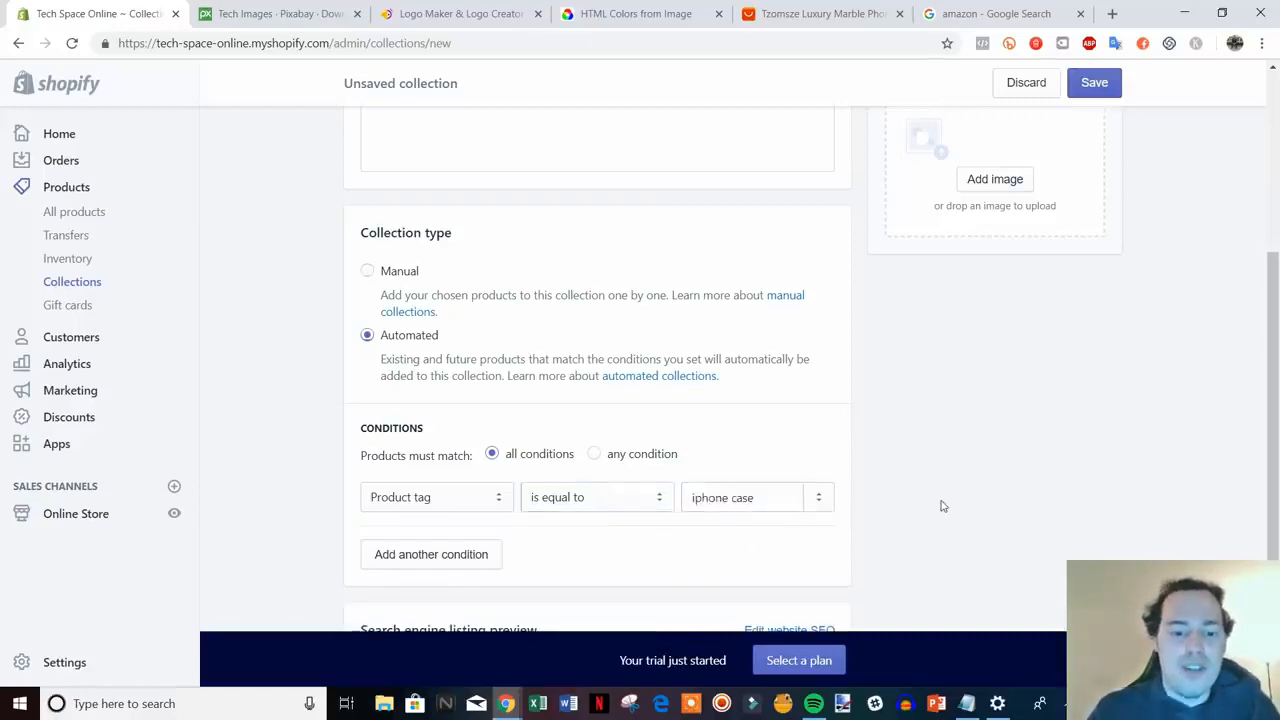
{"action": "scroll", "coordinate": [940, 506], "scroll_direction": "up", "scroll_amount": 1}
{"action": "scroll", "coordinate": [894, 531], "scroll_direction": "down", "scroll_amount": 1}
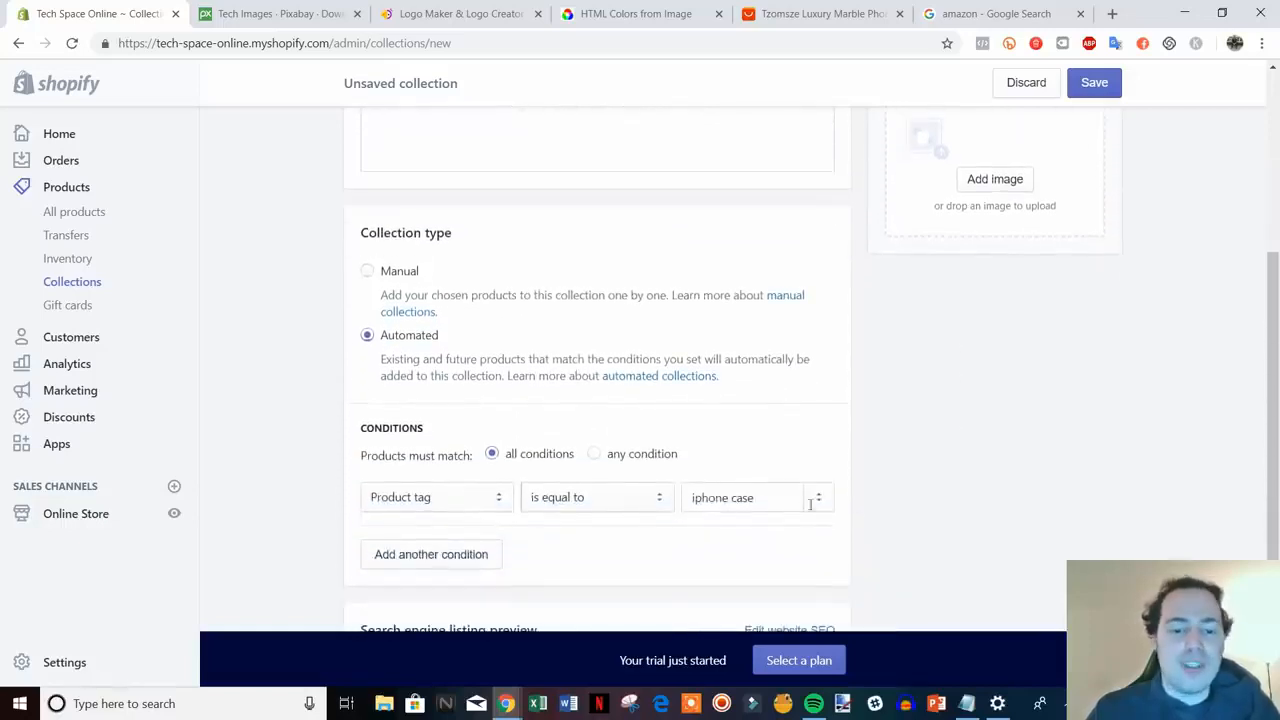
{"action": "scroll", "coordinate": [917, 537], "scroll_direction": "up", "scroll_amount": 4}
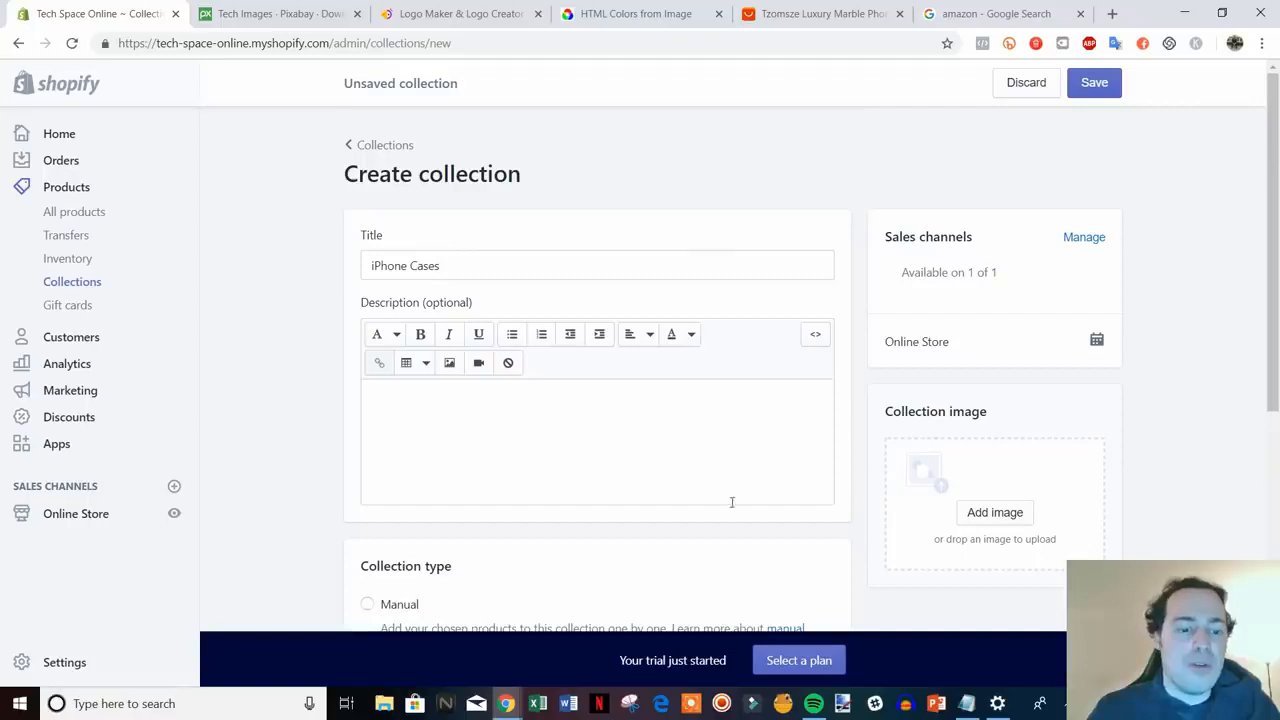
{"action": "scroll", "coordinate": [703, 371], "scroll_direction": "down", "scroll_amount": 6}
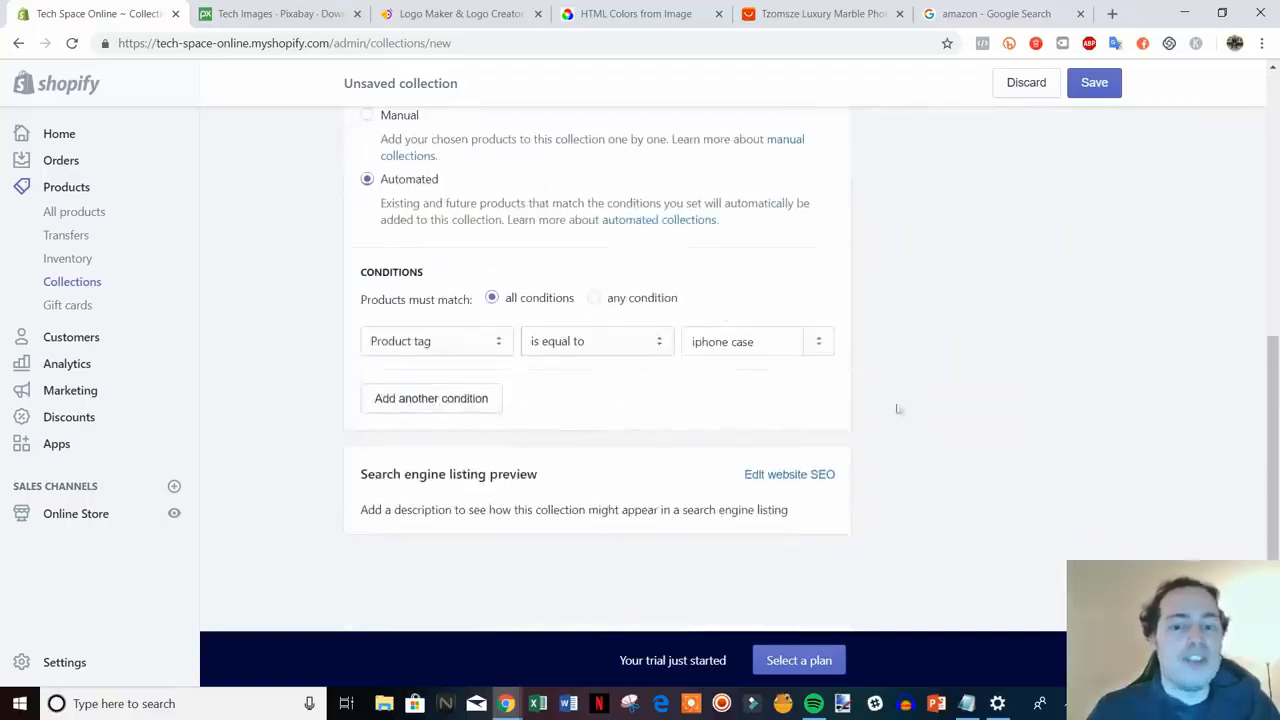
- Save the iPhone Cases collection and return to the Collections list
{"action": "key", "text": "ctrl+s"}
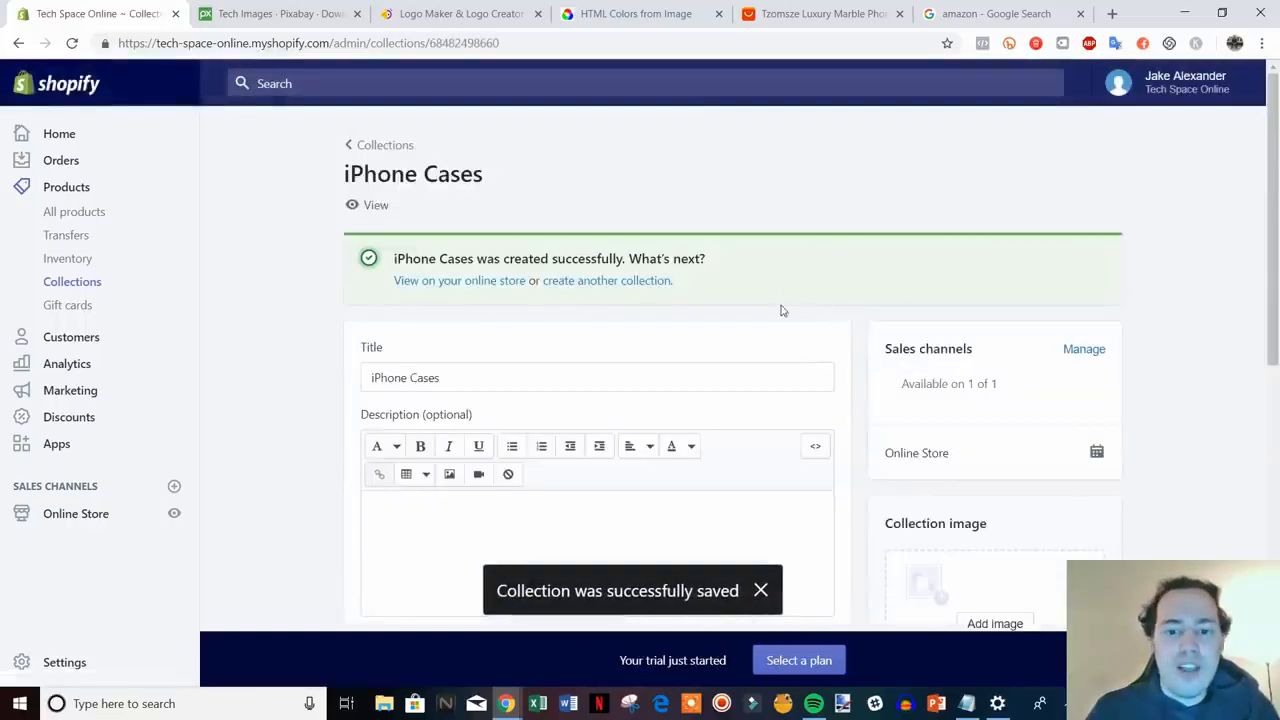
{"action": "scroll", "coordinate": [783, 311], "scroll_direction": "down", "scroll_amount": 7}
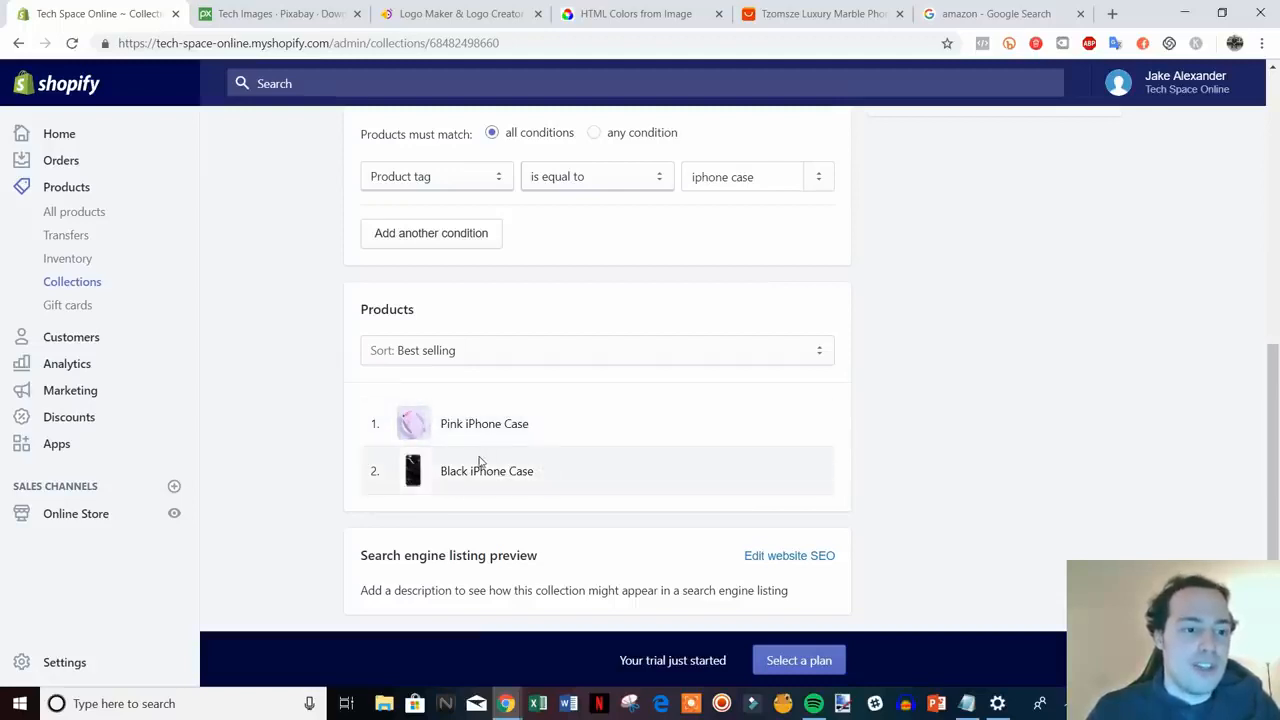
{"action": "scroll", "coordinate": [480, 460], "scroll_direction": "up", "scroll_amount": 7}
{"action": "left_click", "coordinate": [384, 145]}
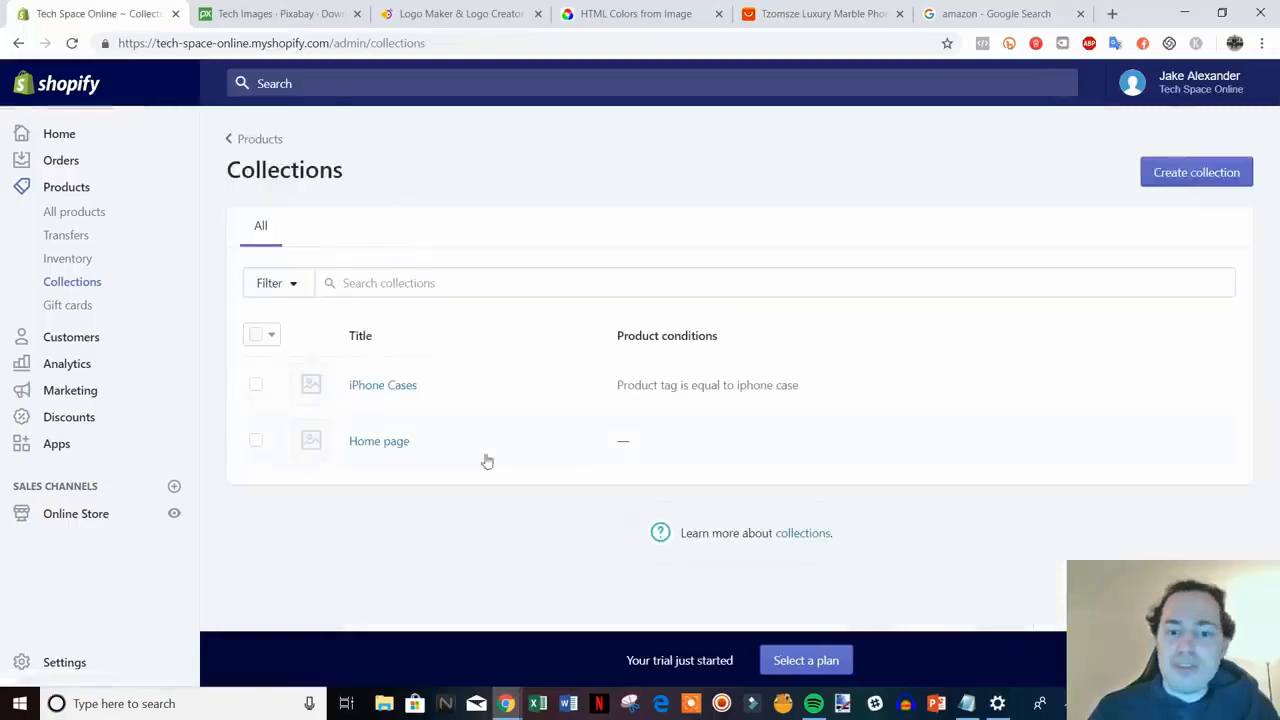
{"action": "left_click", "coordinate": [174, 516]}
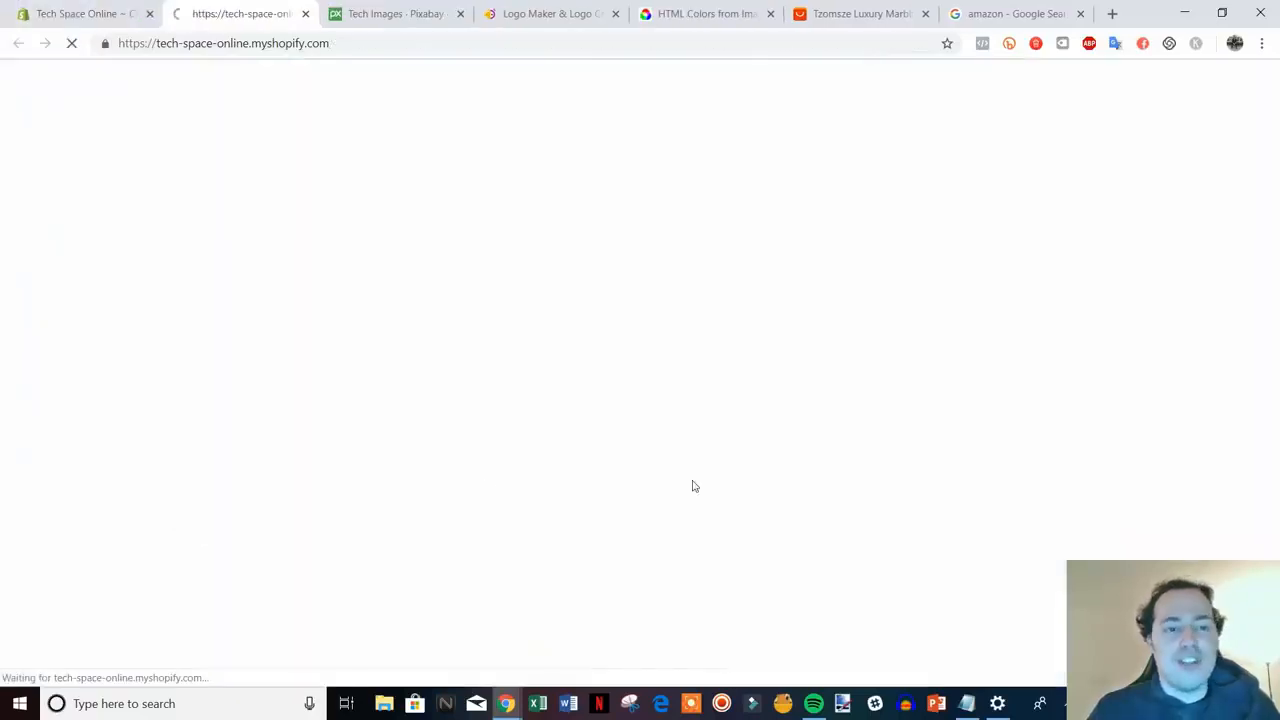
{"action": "scroll", "coordinate": [1177, 338], "scroll_direction": "down", "scroll_amount": 6}
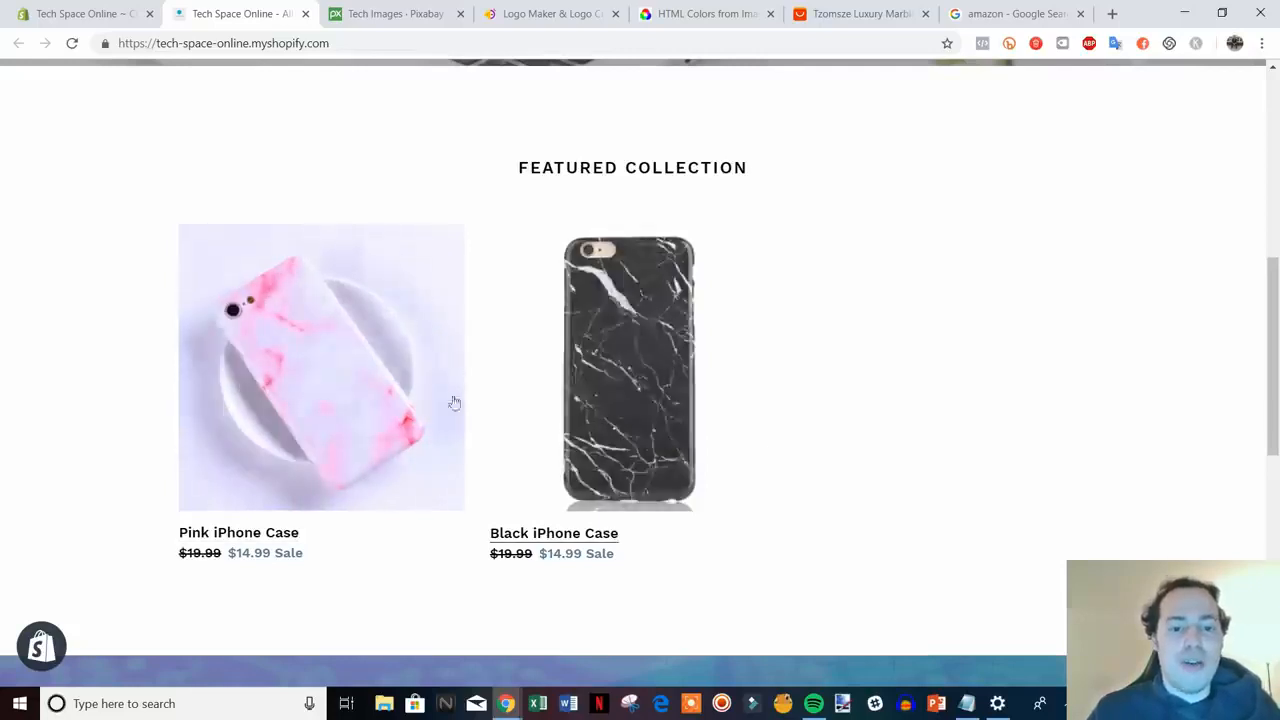
{"action": "scroll", "coordinate": [811, 437], "scroll_direction": "down", "scroll_amount": 2}
{"action": "scroll", "coordinate": [1190, 445], "scroll_direction": "up", "scroll_amount": 2}
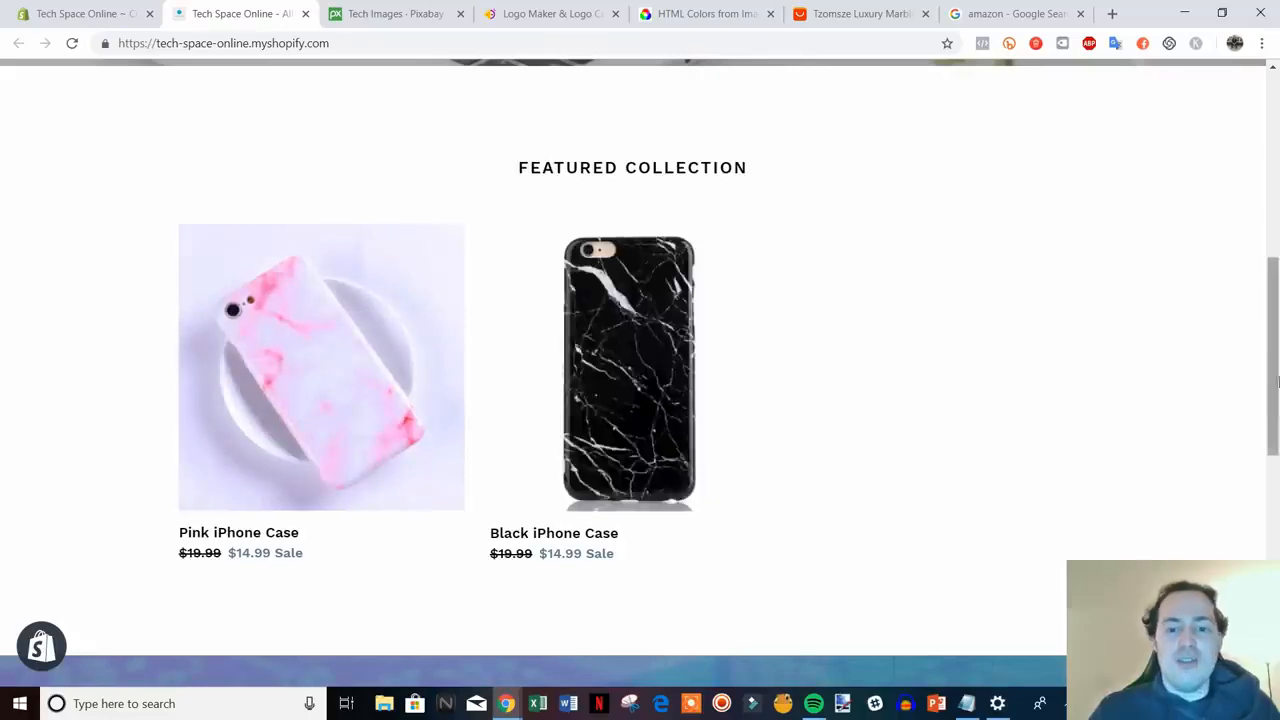
{"action": "scroll", "coordinate": [820, 387], "scroll_direction": "down", "scroll_amount": 6}
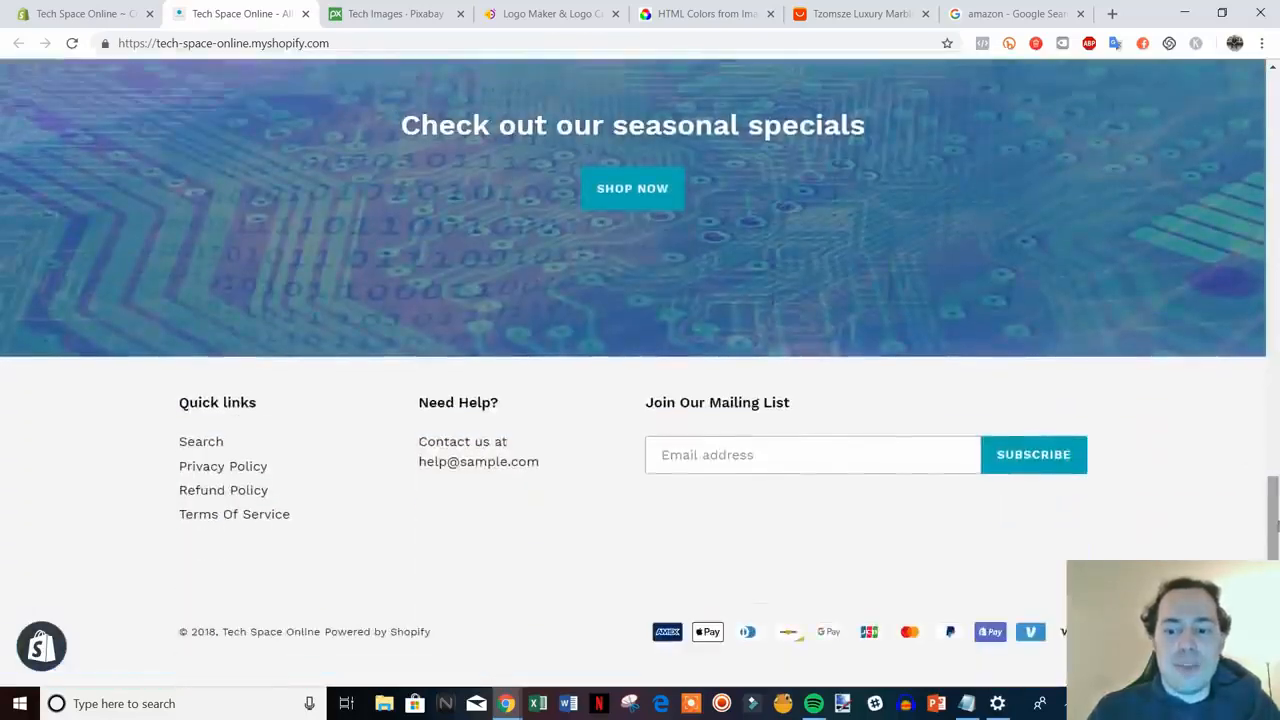
{"action": "left_click_drag", "start_coordinate": [1274, 494], "coordinate": [1246, 108]}
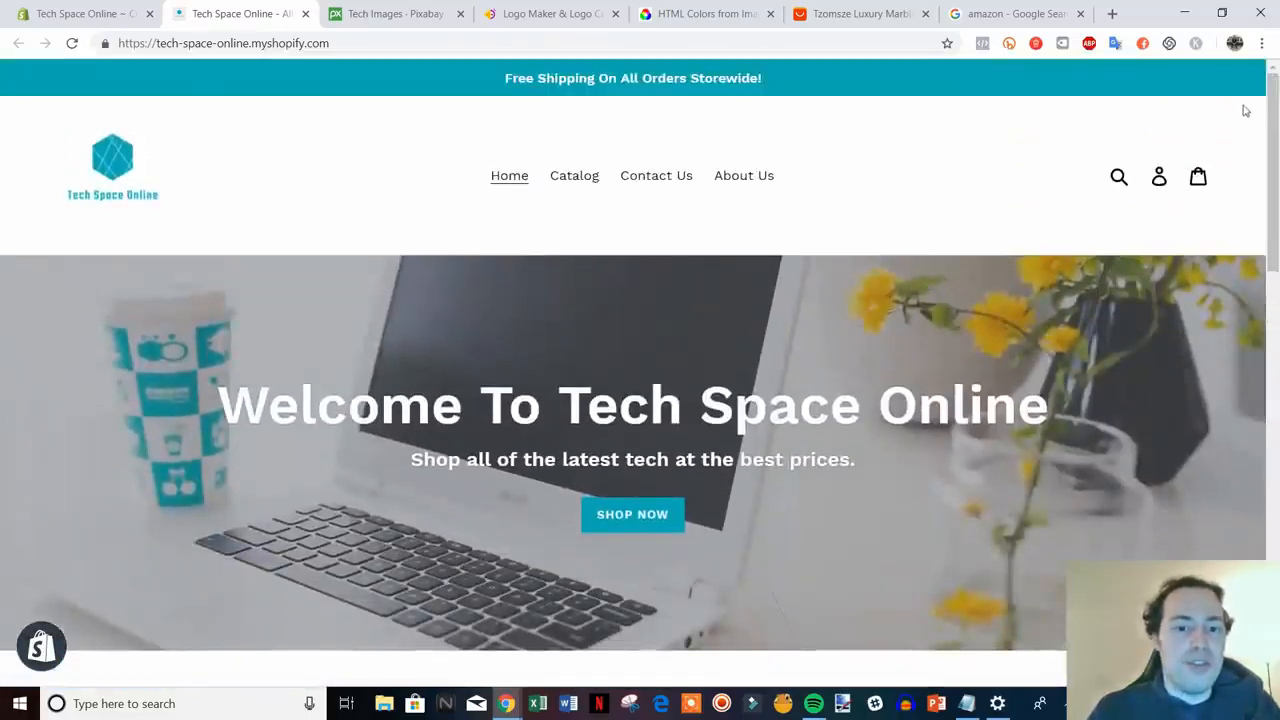
{"action": "left_click", "coordinate": [304, 15]}
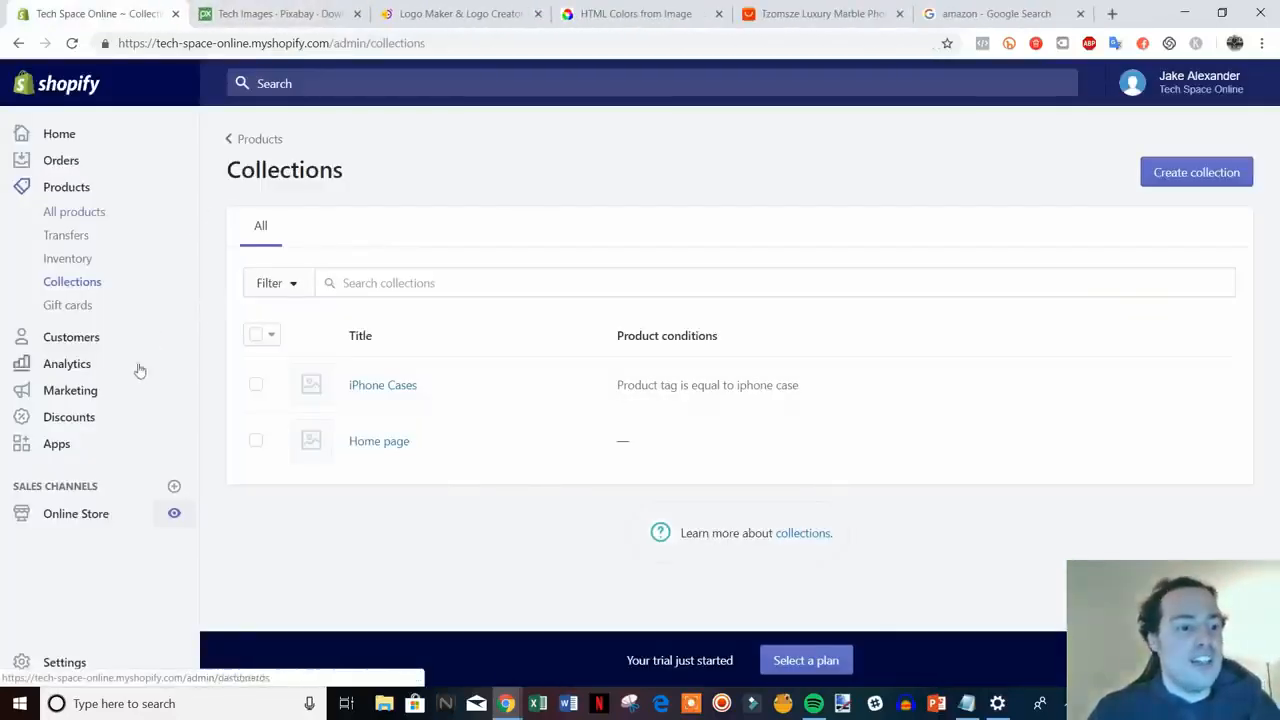
- In Discounts, create a new discount code named 10OFF
{"action": "left_click", "coordinate": [70, 420]}
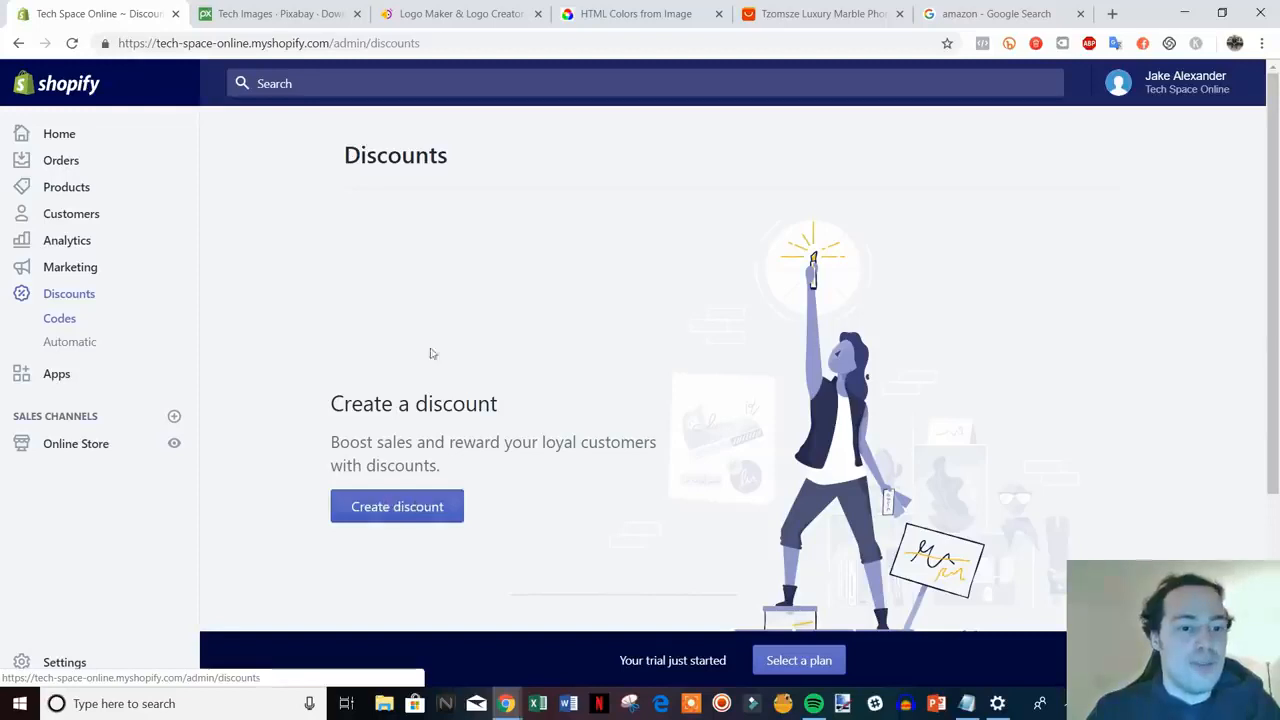
{"action": "left_click", "coordinate": [403, 514]}
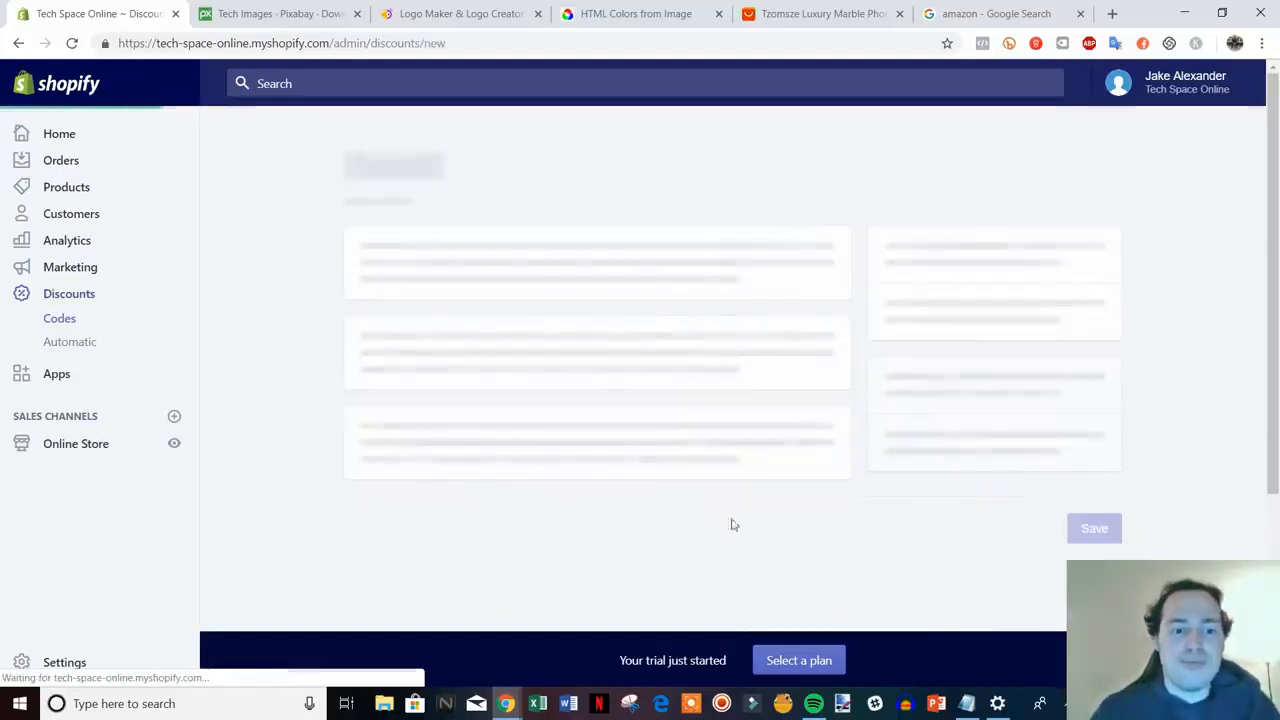
{"action": "left_click", "coordinate": [455, 272]}
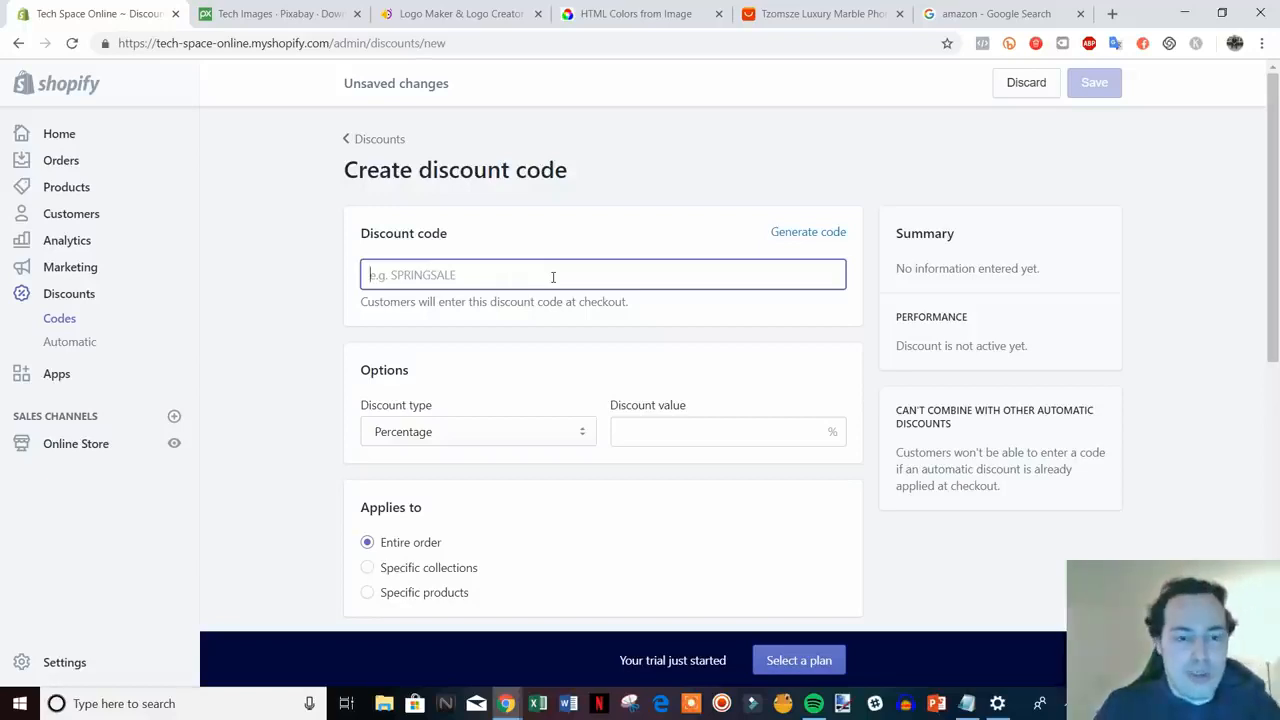
{"action": "type", "text": "10OFF"}
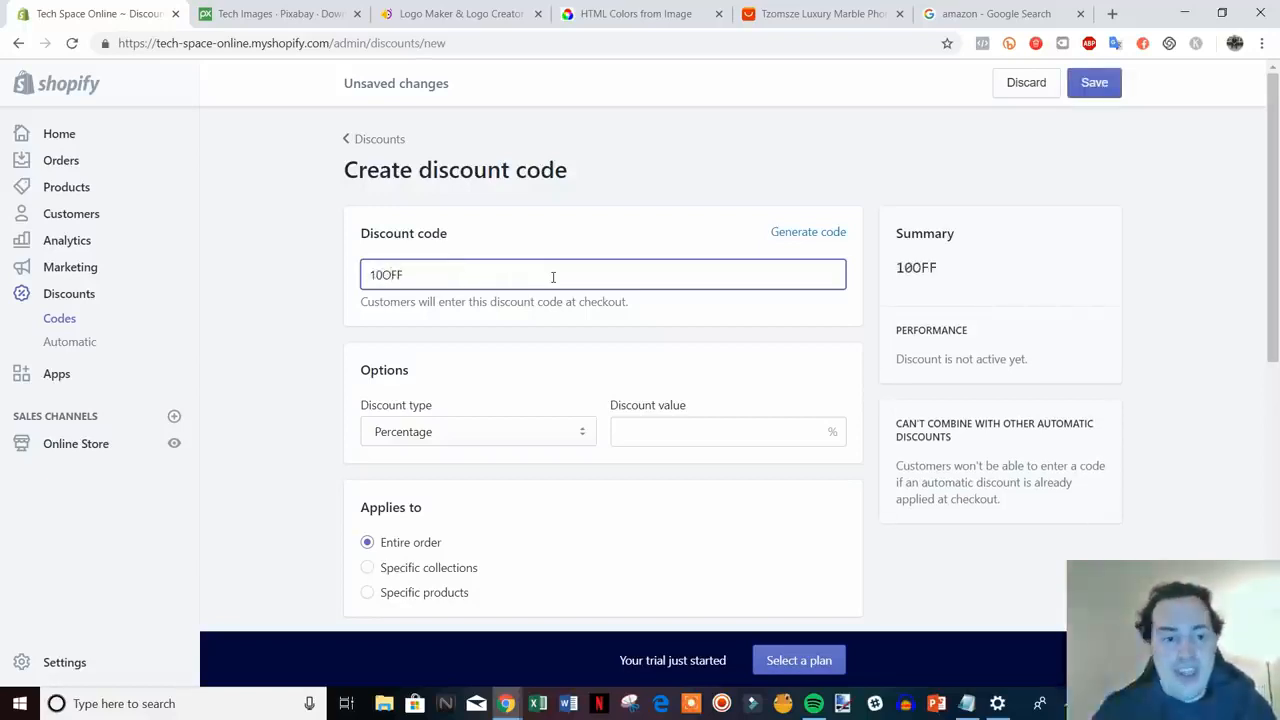
- Set the code to a 10% Percentage discount
{"action": "scroll", "coordinate": [553, 300], "scroll_direction": "down", "scroll_amount": 1}
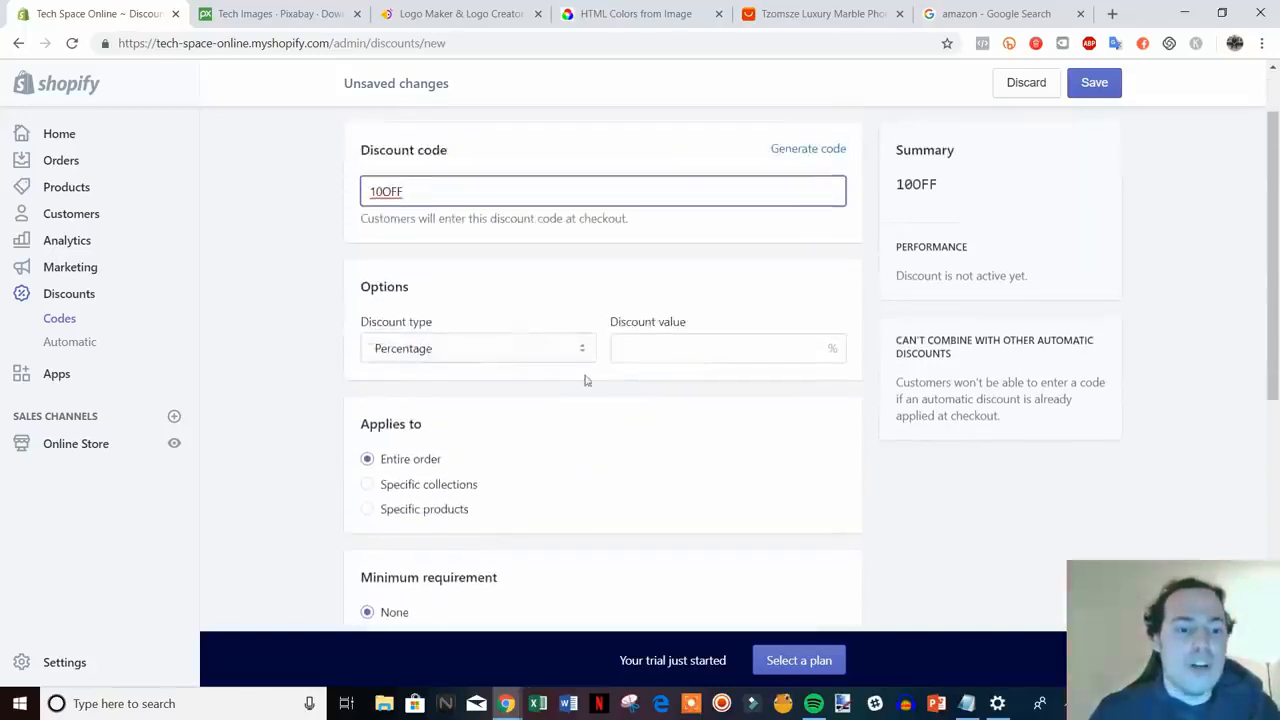
{"action": "left_click", "coordinate": [700, 346]}
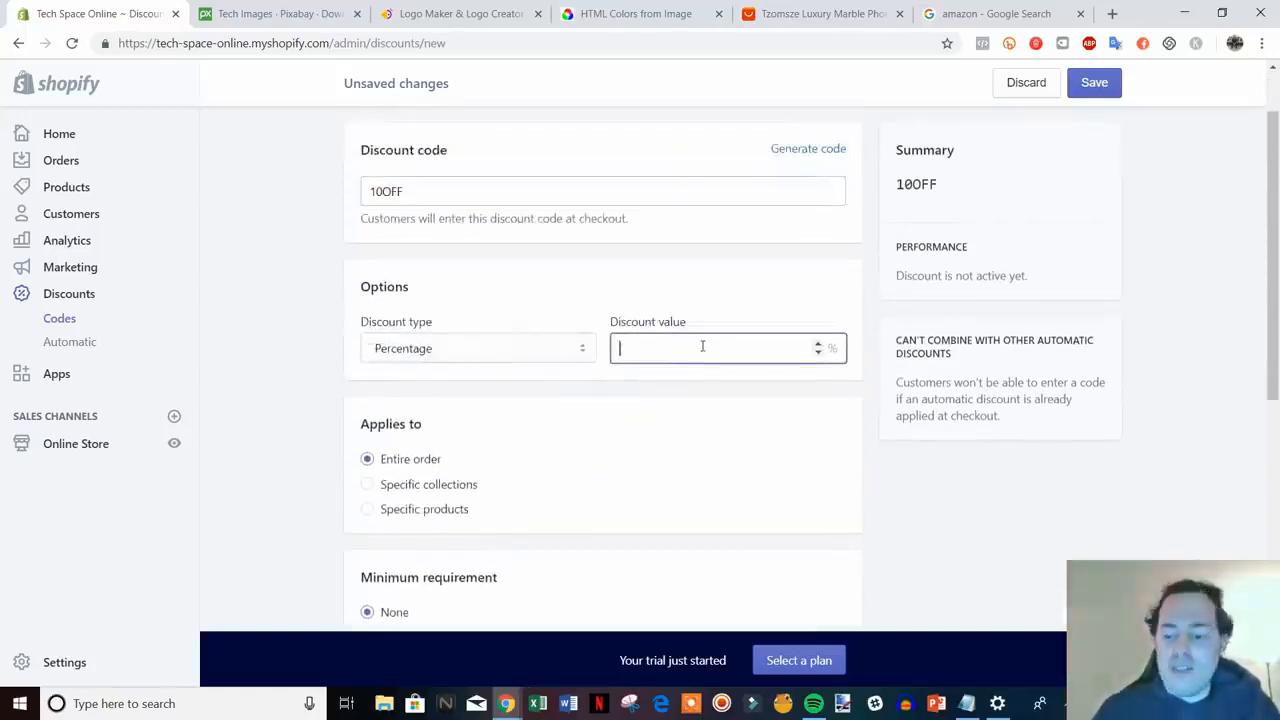
{"action": "type", "text": "10"}
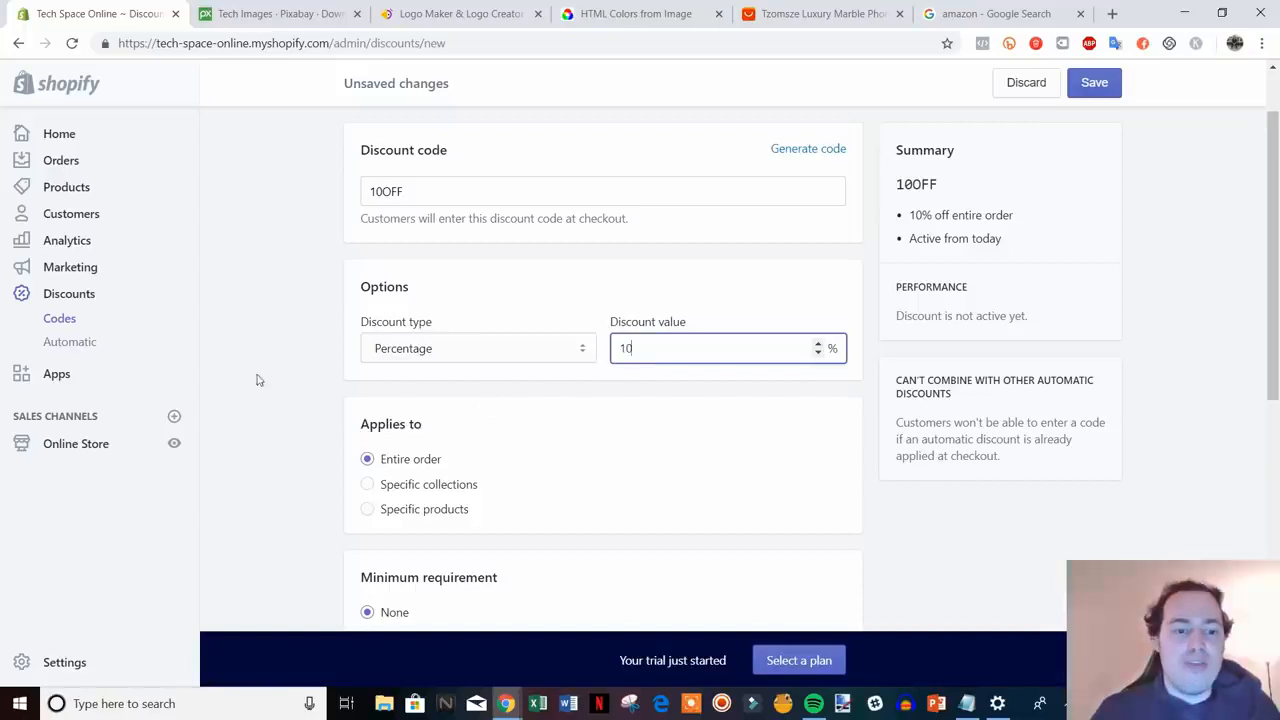
{"action": "left_click", "coordinate": [520, 350]}
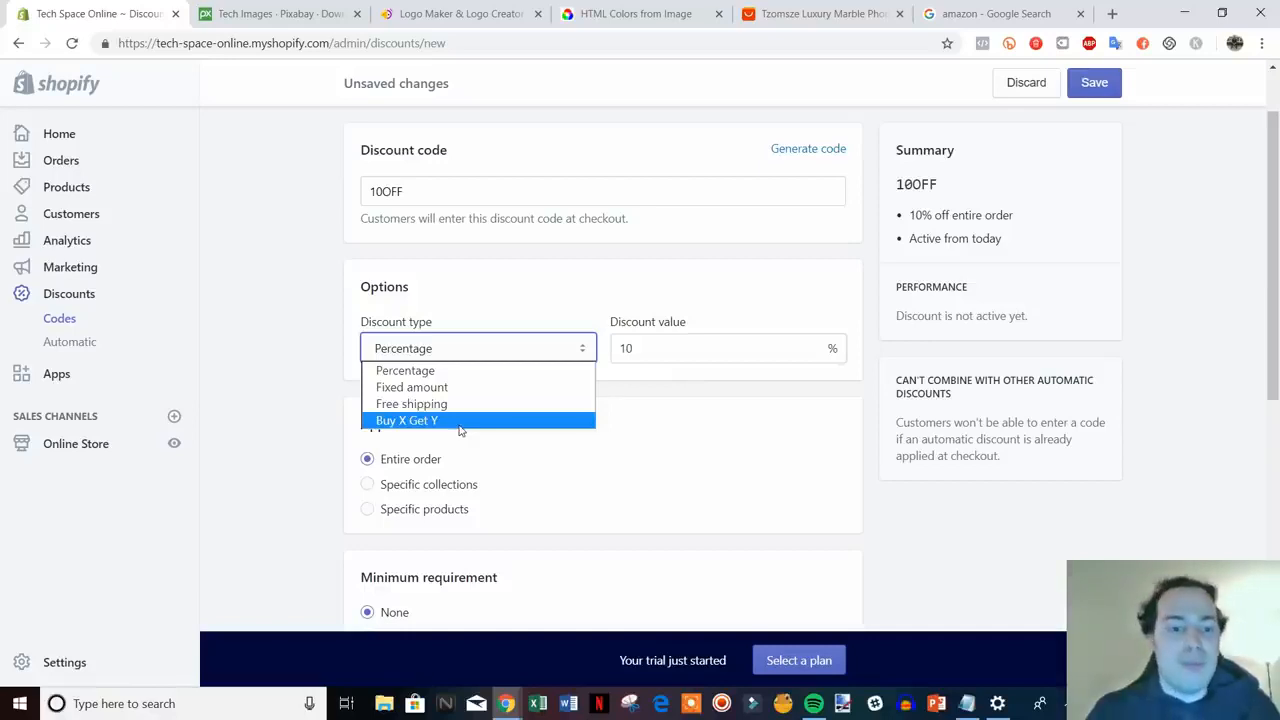
{"action": "left_click", "coordinate": [302, 377]}
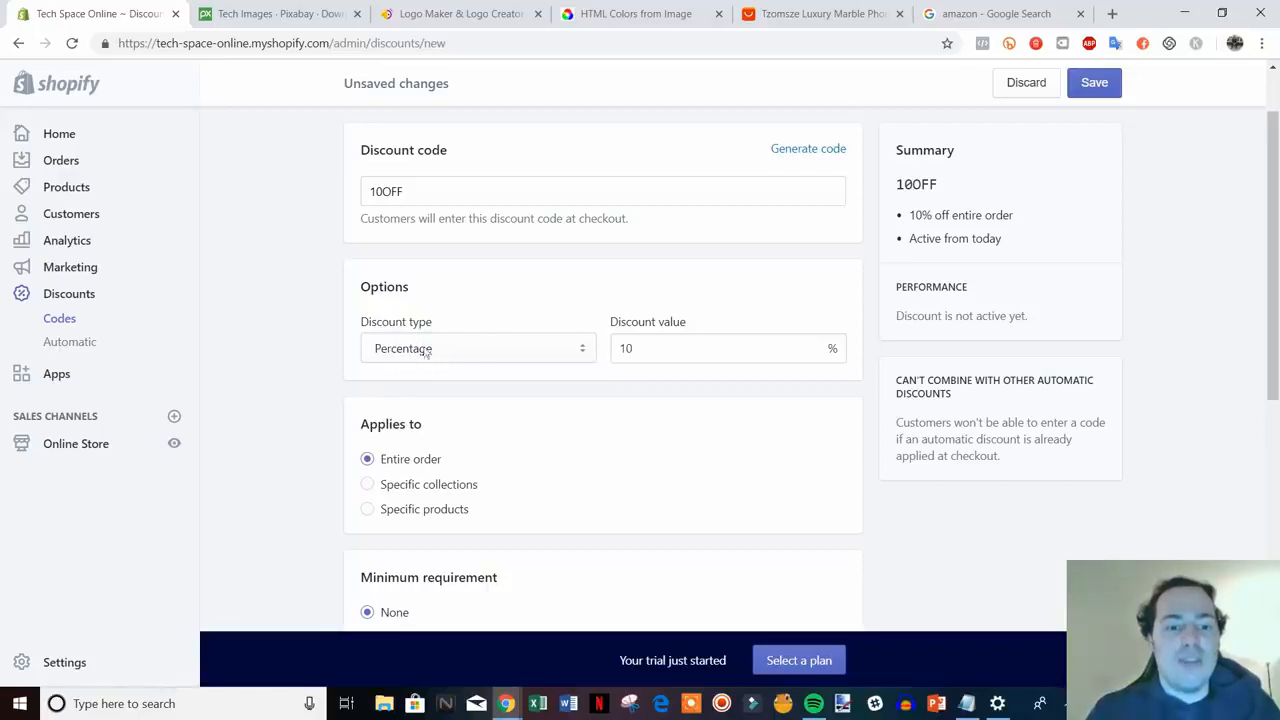
- Save the 10OFF discount with the one-use-per-customer limit left off
{"action": "scroll", "coordinate": [354, 317], "scroll_direction": "down", "scroll_amount": 2}
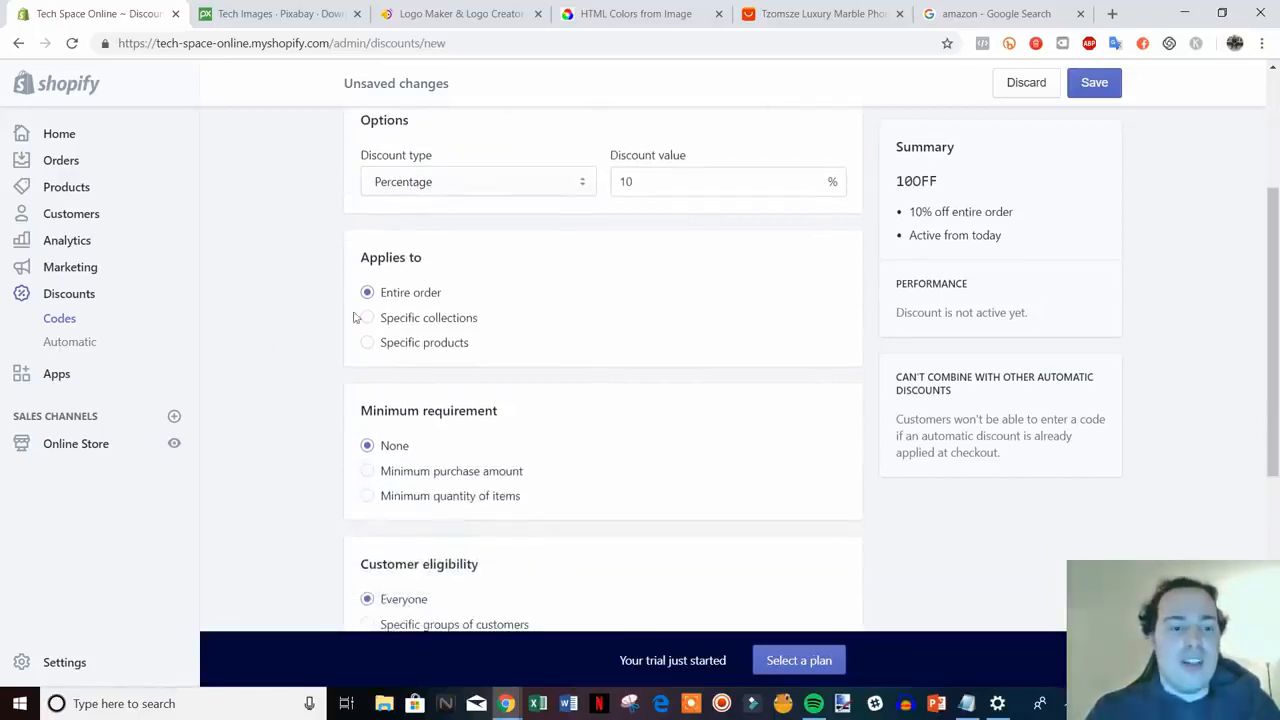
{"action": "scroll", "coordinate": [420, 280], "scroll_direction": "up", "scroll_amount": 1}
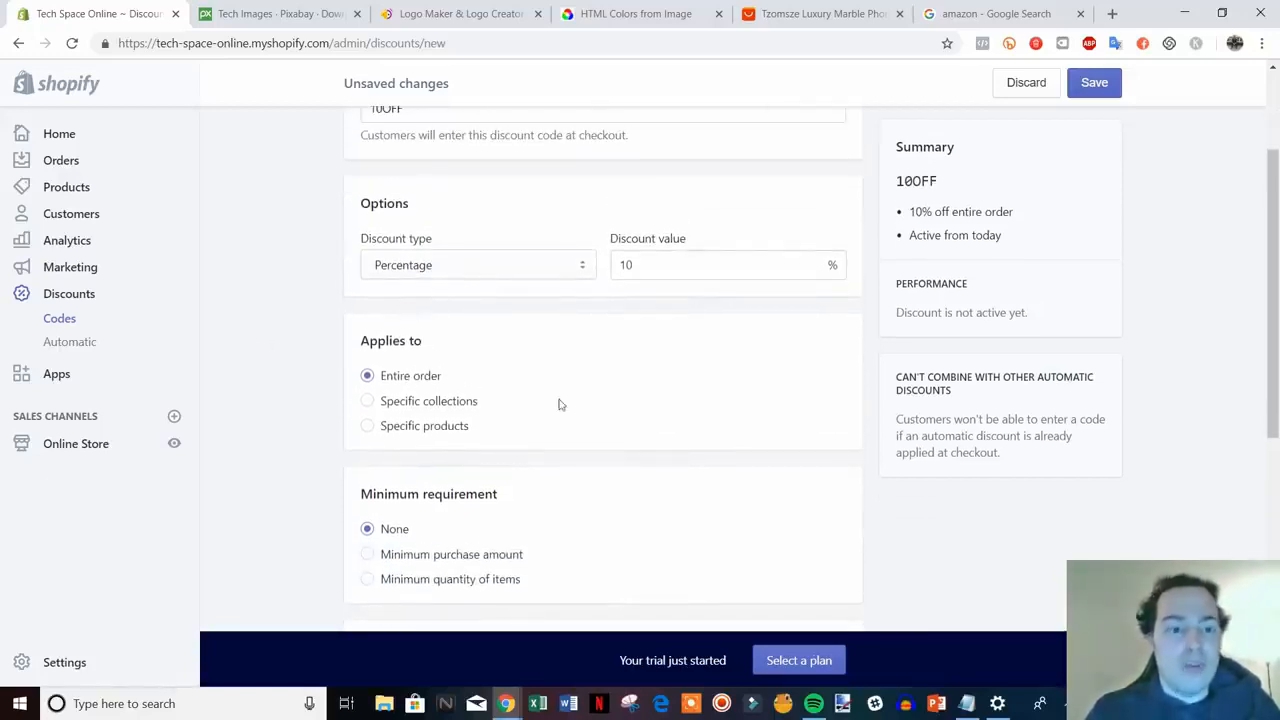
{"action": "scroll", "coordinate": [546, 429], "scroll_direction": "down", "scroll_amount": 1}
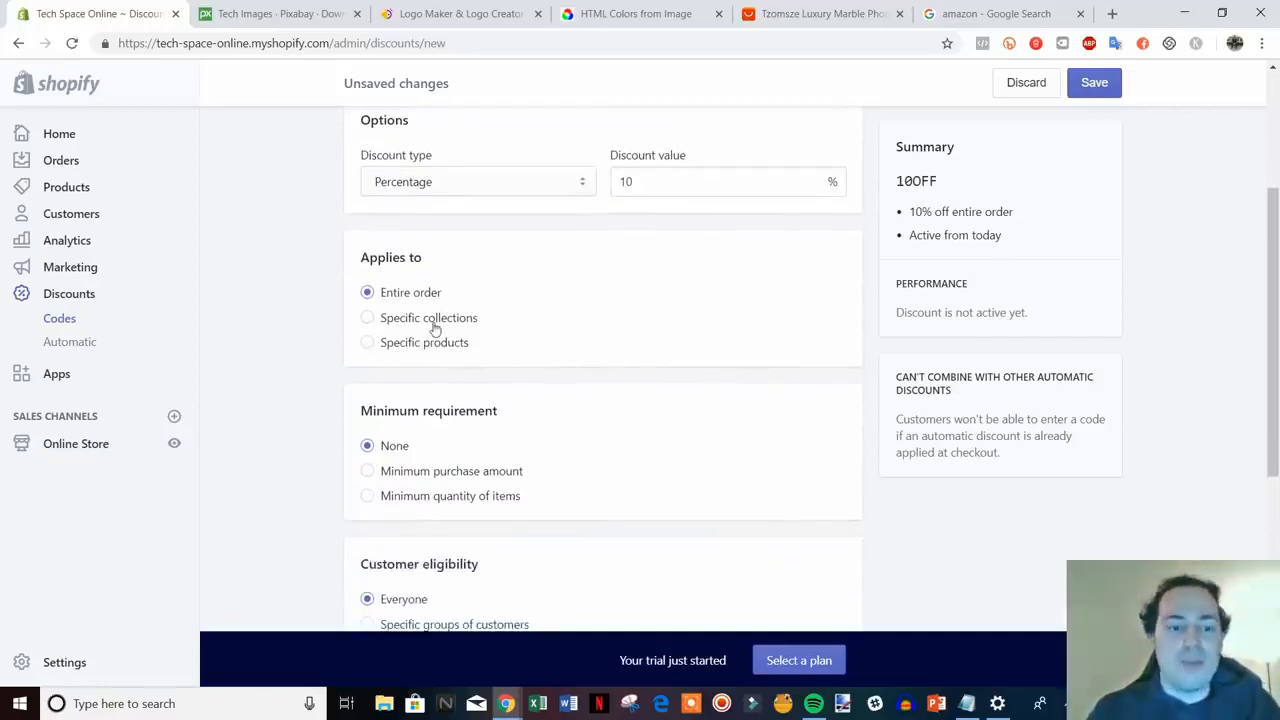
{"action": "scroll", "coordinate": [557, 349], "scroll_direction": "down", "scroll_amount": 1}
{"action": "scroll", "coordinate": [634, 429], "scroll_direction": "down", "scroll_amount": 1}
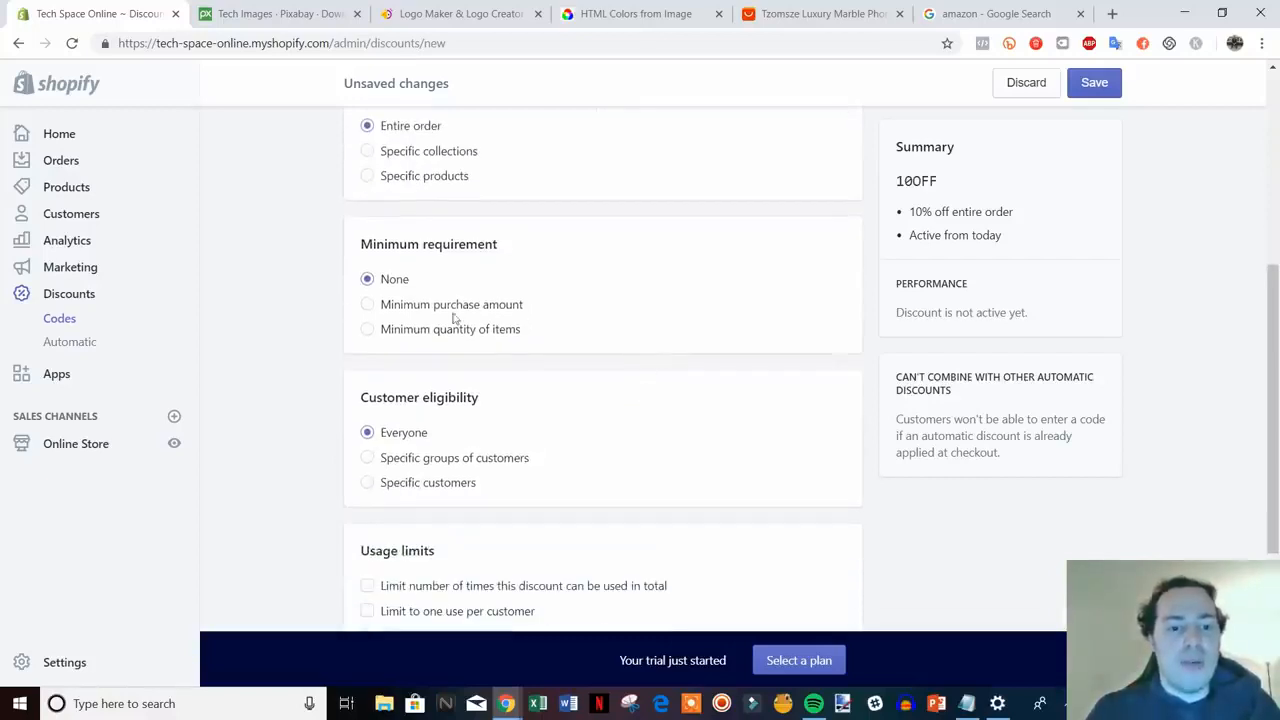
{"action": "scroll", "coordinate": [686, 414], "scroll_direction": "up", "scroll_amount": 5}
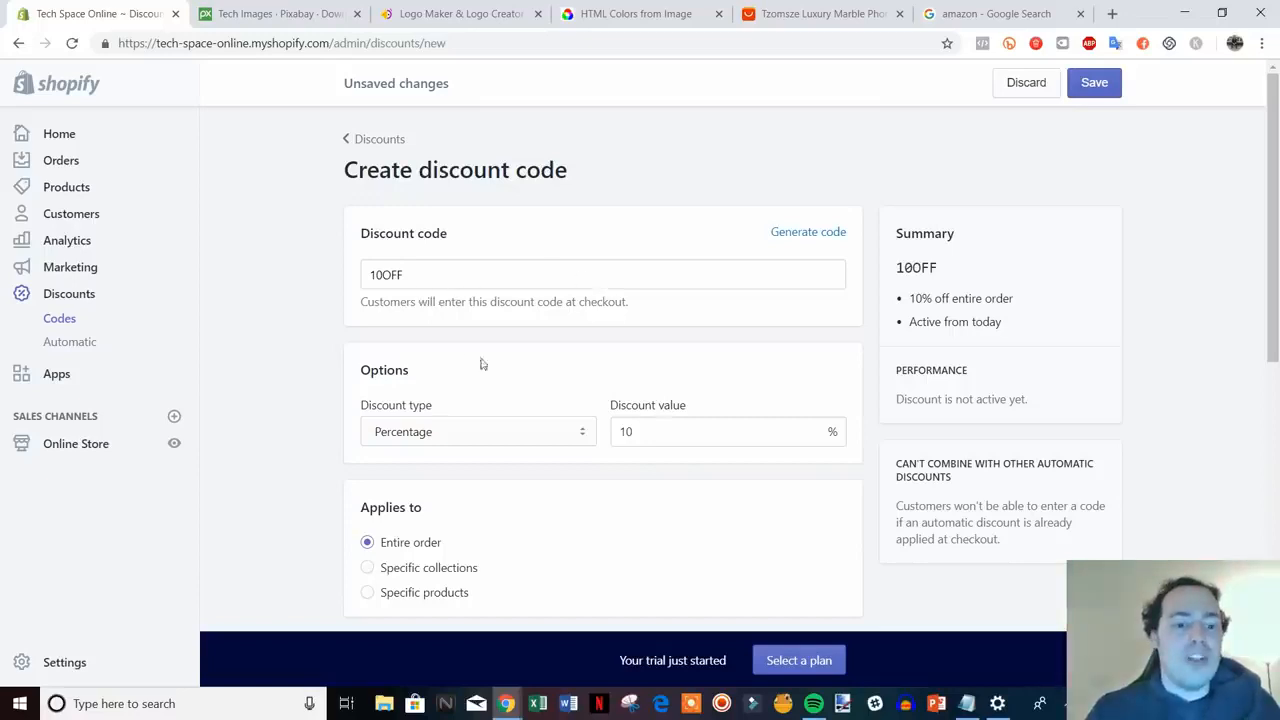
{"action": "scroll", "coordinate": [485, 362], "scroll_direction": "down", "scroll_amount": 2}
{"action": "scroll", "coordinate": [494, 360], "scroll_direction": "up", "scroll_amount": 2}
{"action": "scroll", "coordinate": [545, 403], "scroll_direction": "down", "scroll_amount": 8}
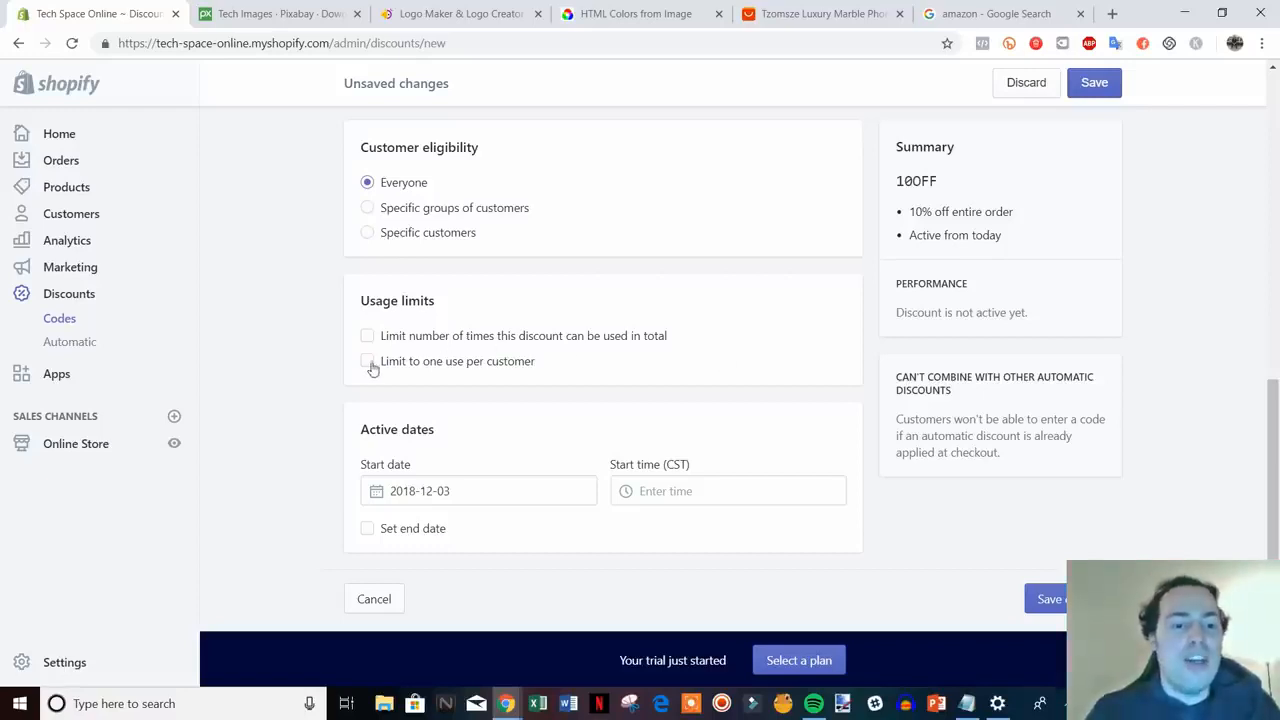
{"action": "left_click", "coordinate": [431, 368]}
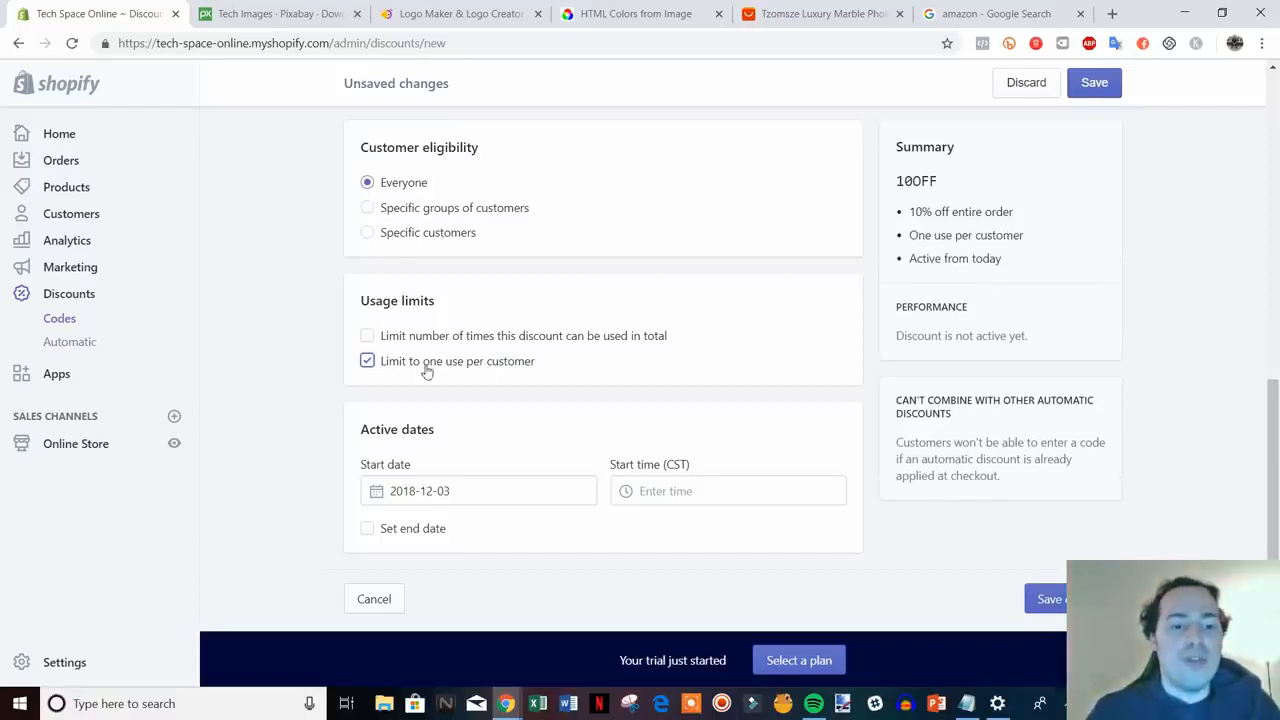
{"action": "left_click", "coordinate": [427, 368]}
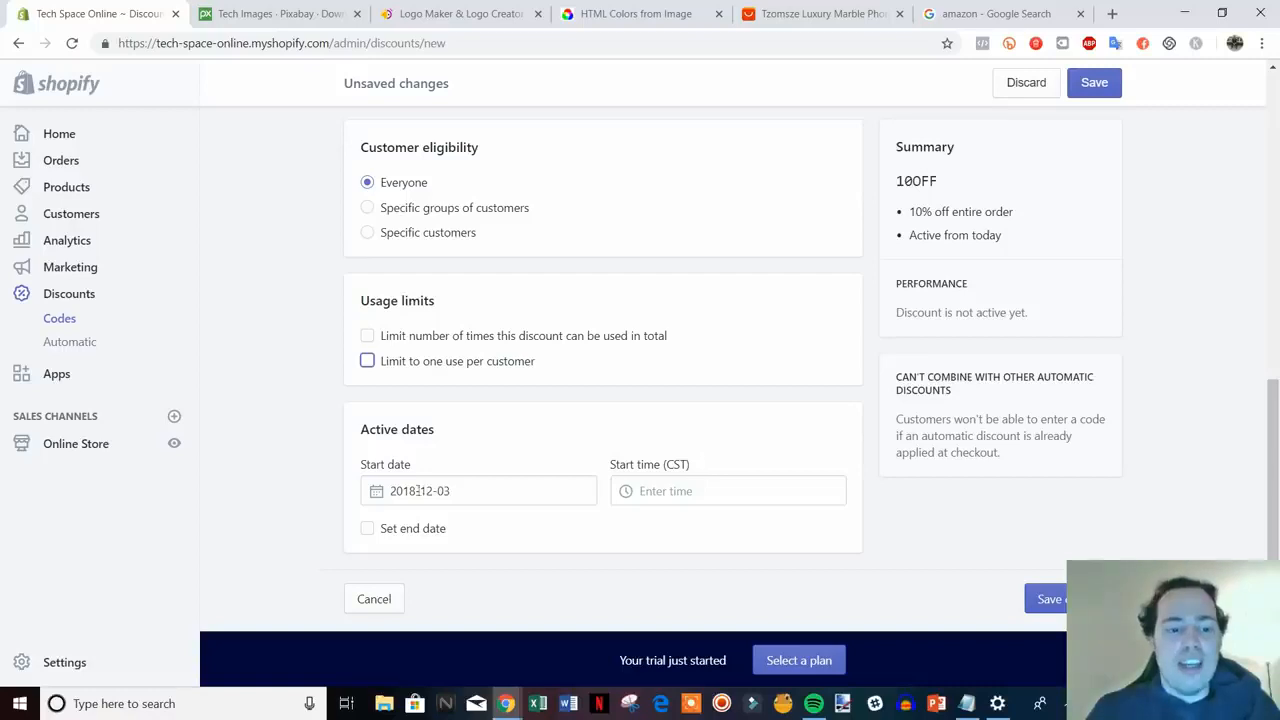
{"action": "left_click", "coordinate": [1057, 592]}
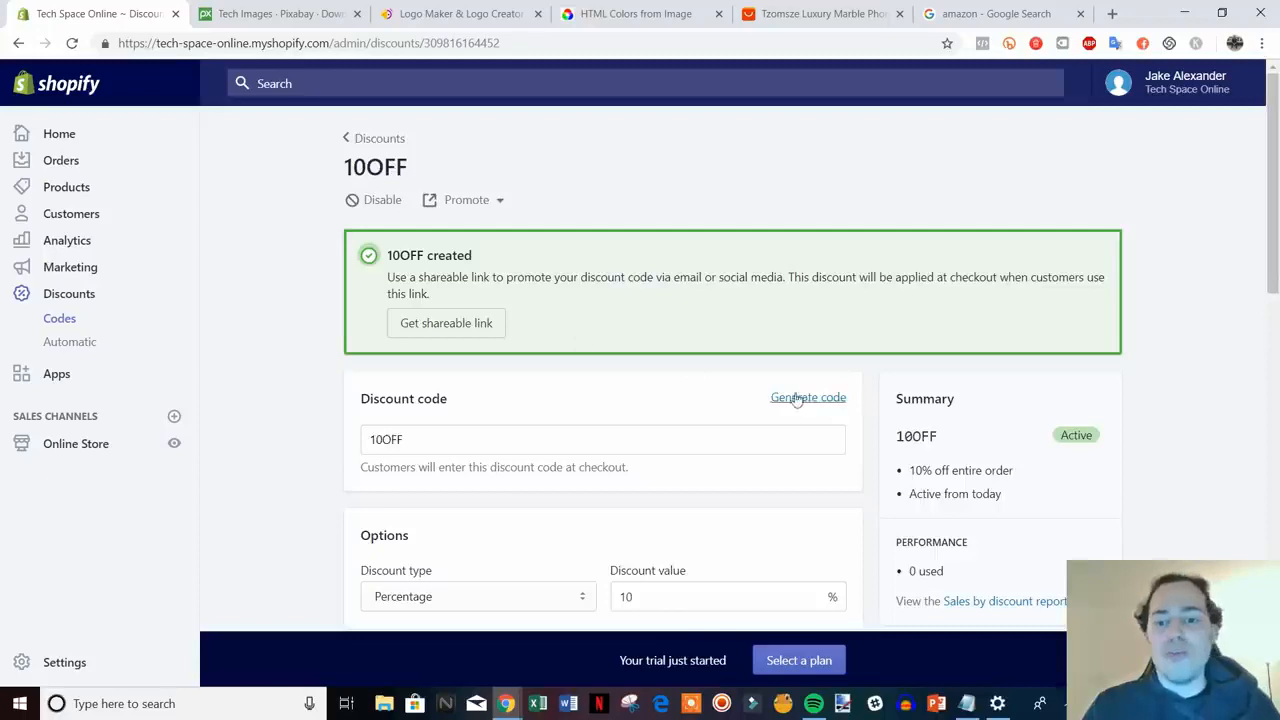
{"action": "scroll", "coordinate": [760, 400], "scroll_direction": "down", "scroll_amount": 1}
{"action": "scroll", "coordinate": [760, 400], "scroll_direction": "up", "scroll_amount": 2}
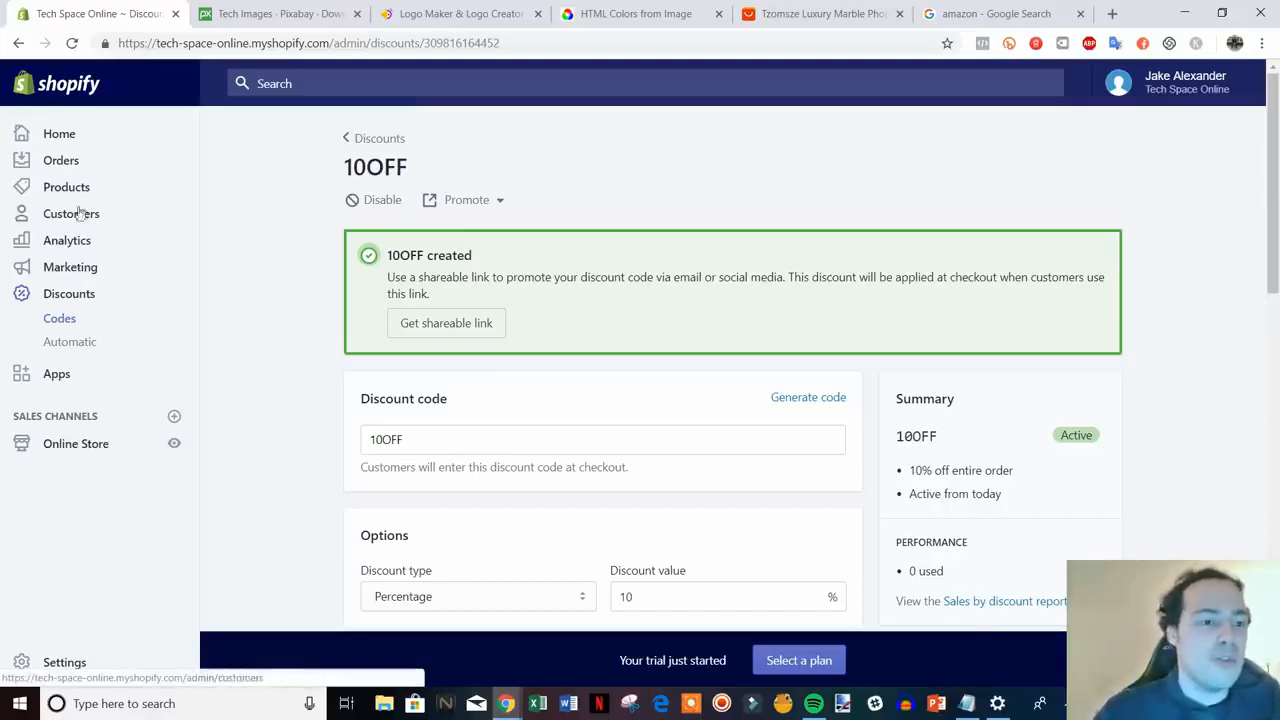
- Open the Orders page and look over its empty order list
{"action": "left_click", "coordinate": [62, 163]}
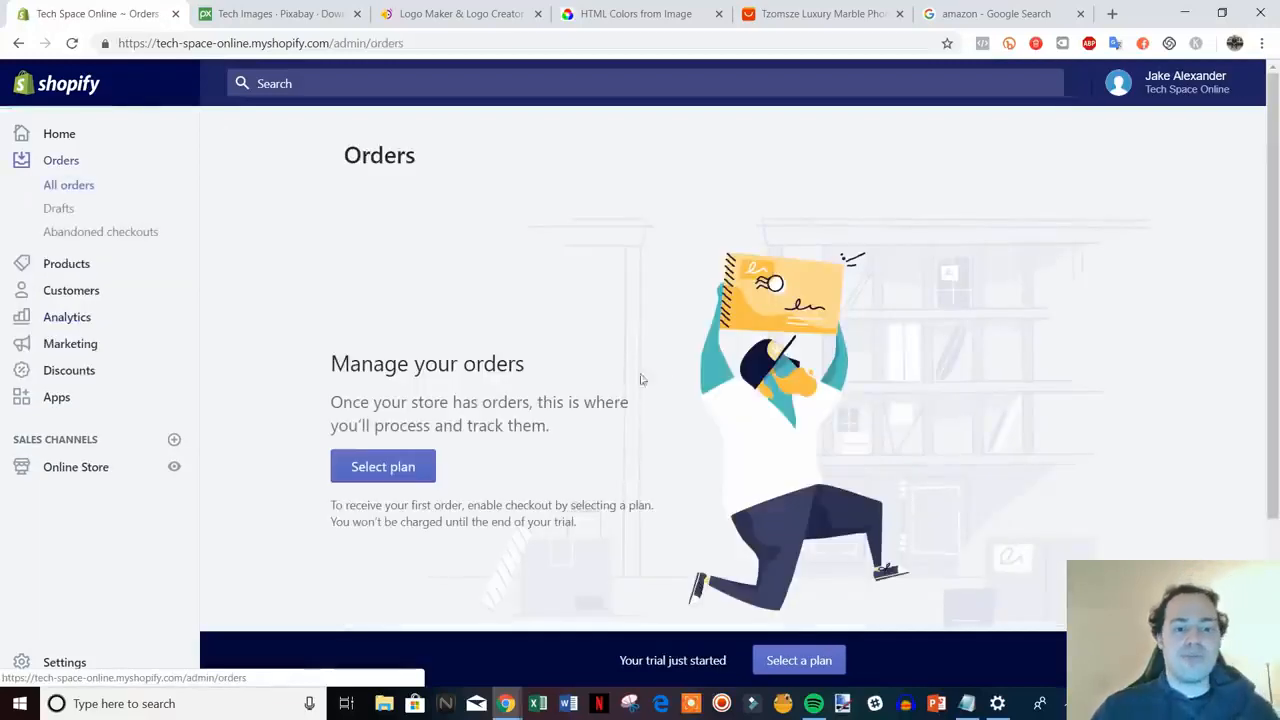
{"action": "scroll", "coordinate": [721, 366], "scroll_direction": "down", "scroll_amount": 1}
{"action": "scroll", "coordinate": [925, 386], "scroll_direction": "down", "scroll_amount": 1}
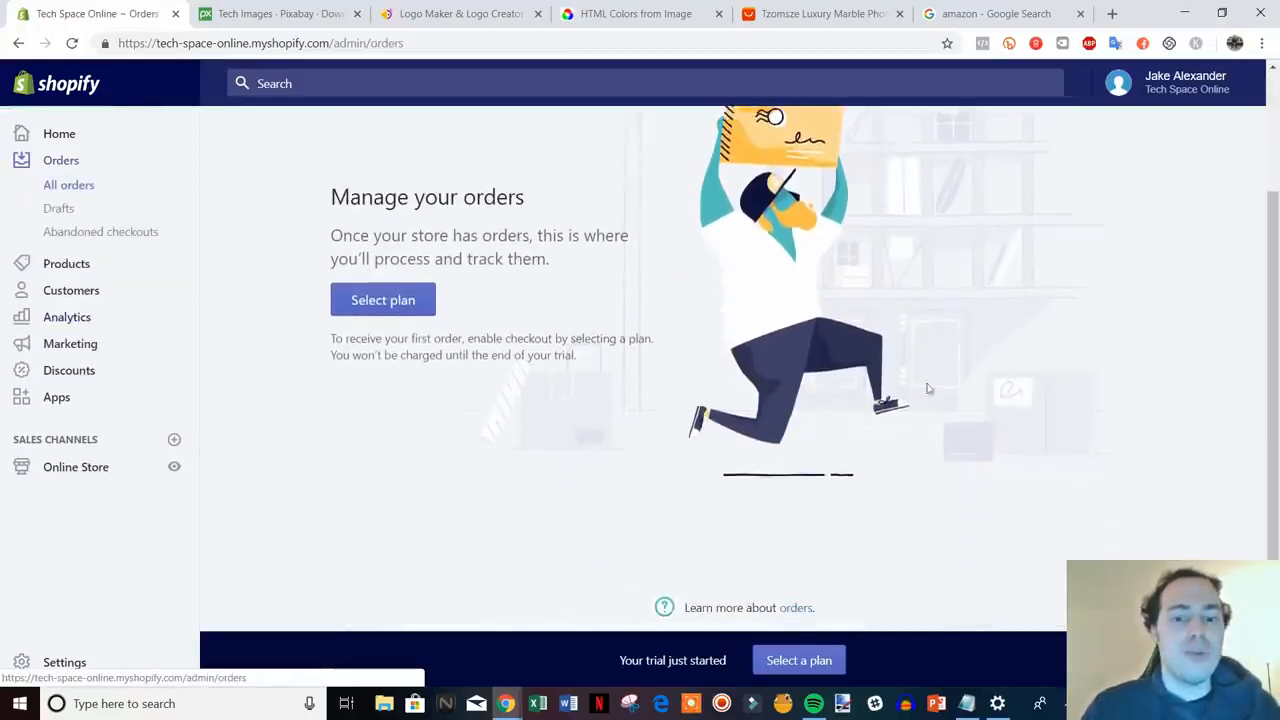
{"action": "scroll", "coordinate": [986, 289], "scroll_direction": "up", "scroll_amount": 1}
{"action": "scroll", "coordinate": [677, 423], "scroll_direction": "up", "scroll_amount": 1}
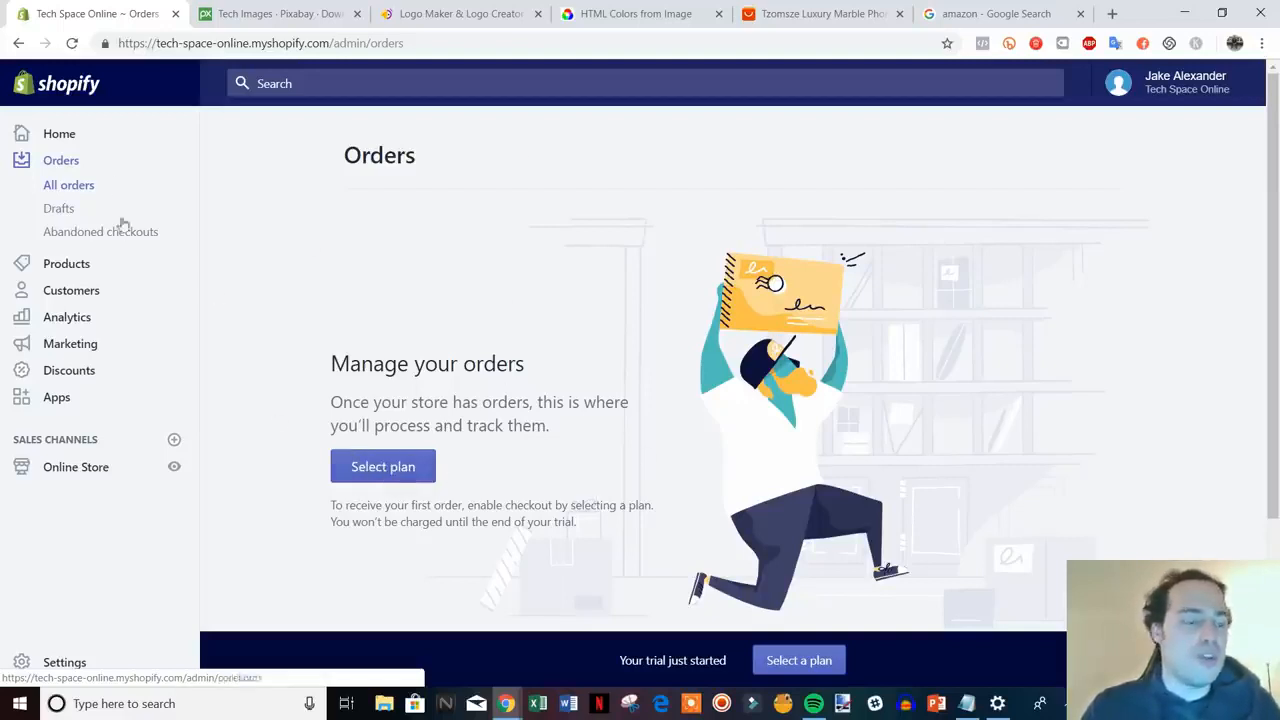
- Open Analytics and scroll through the Overview dashboard's sales, sessions and orders
{"action": "left_click", "coordinate": [78, 320]}
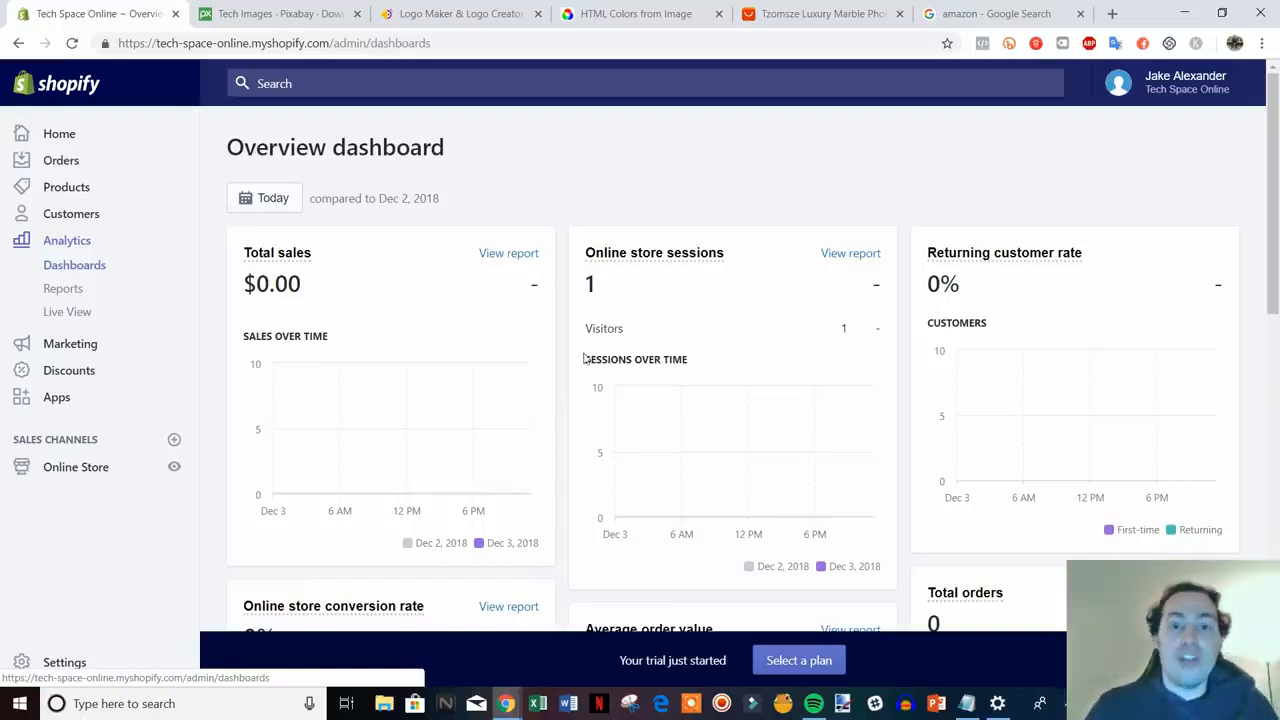
{"action": "scroll", "coordinate": [583, 362], "scroll_direction": "down", "scroll_amount": 1}
{"action": "scroll", "coordinate": [640, 355], "scroll_direction": "up", "scroll_amount": 1}
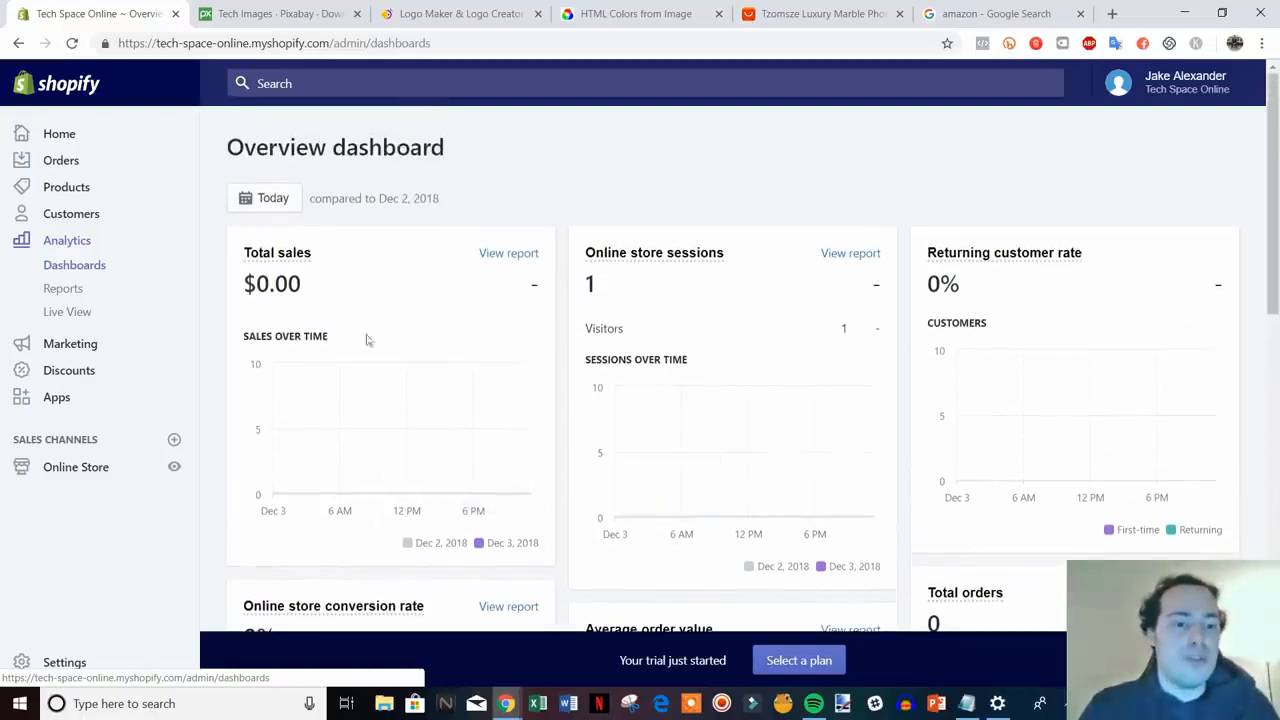
{"action": "scroll", "coordinate": [445, 333], "scroll_direction": "down", "scroll_amount": 1}
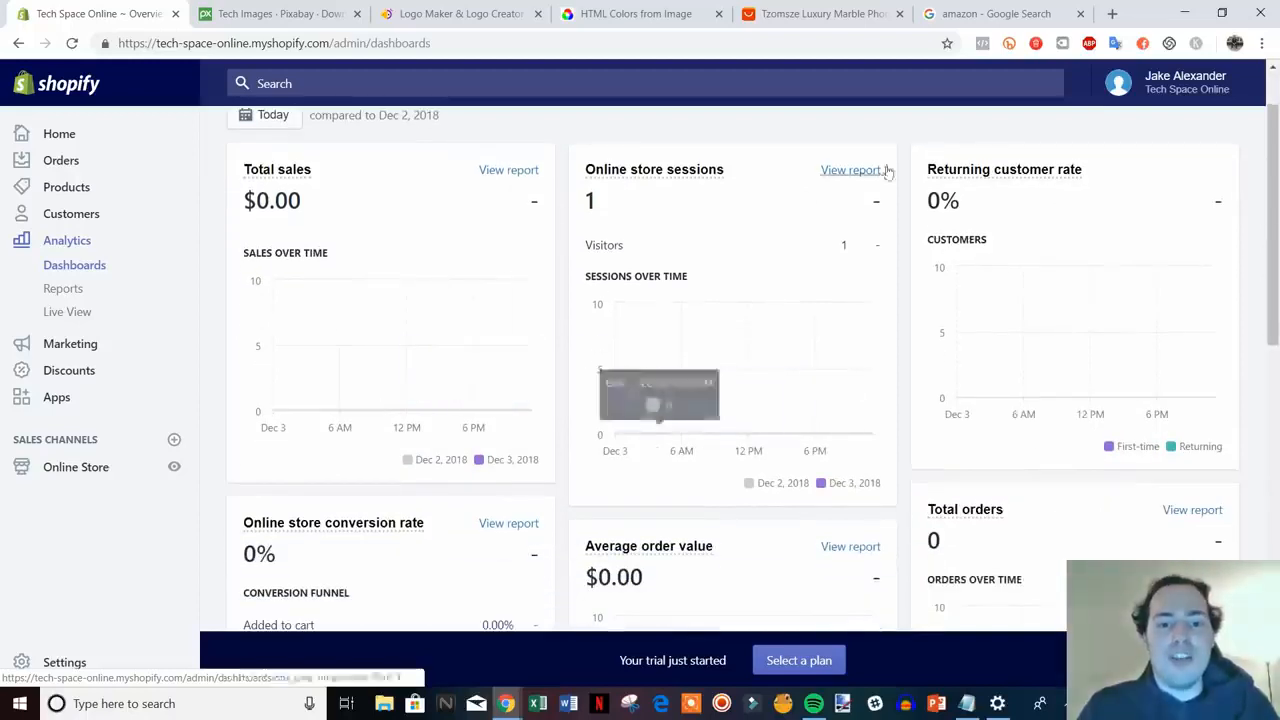
{"action": "scroll", "coordinate": [713, 347], "scroll_direction": "down", "scroll_amount": 1}
{"action": "scroll", "coordinate": [1011, 303], "scroll_direction": "up", "scroll_amount": 2}
{"action": "scroll", "coordinate": [1029, 323], "scroll_direction": "down", "scroll_amount": 3}
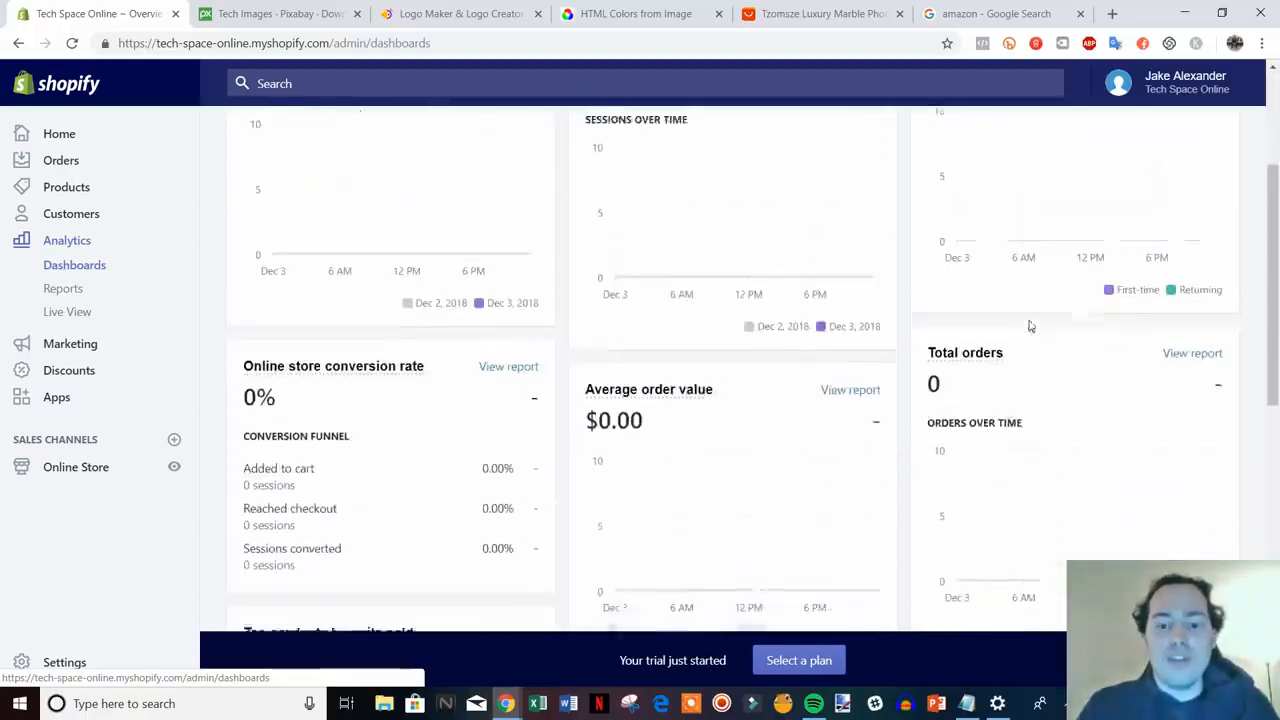
{"action": "scroll", "coordinate": [688, 434], "scroll_direction": "down", "scroll_amount": 1}
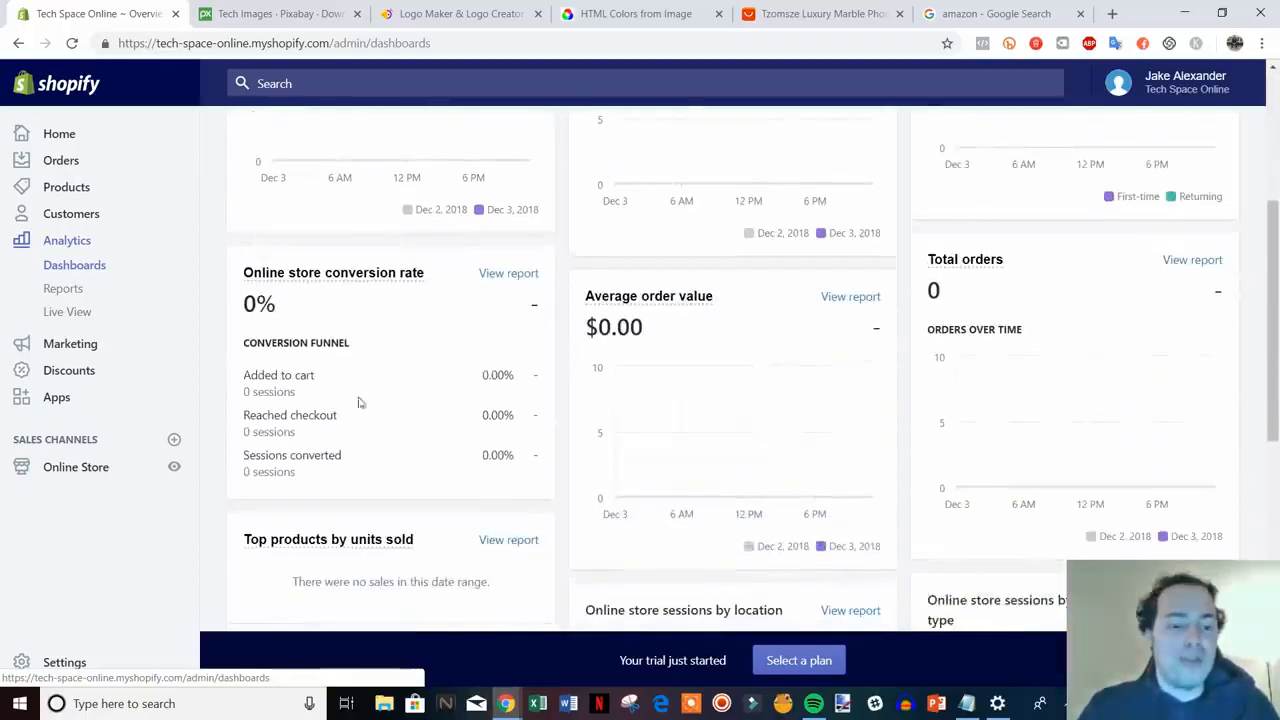
{"action": "scroll", "coordinate": [808, 503], "scroll_direction": "down", "scroll_amount": 7}
{"action": "scroll", "coordinate": [831, 471], "scroll_direction": "up", "scroll_amount": 8}
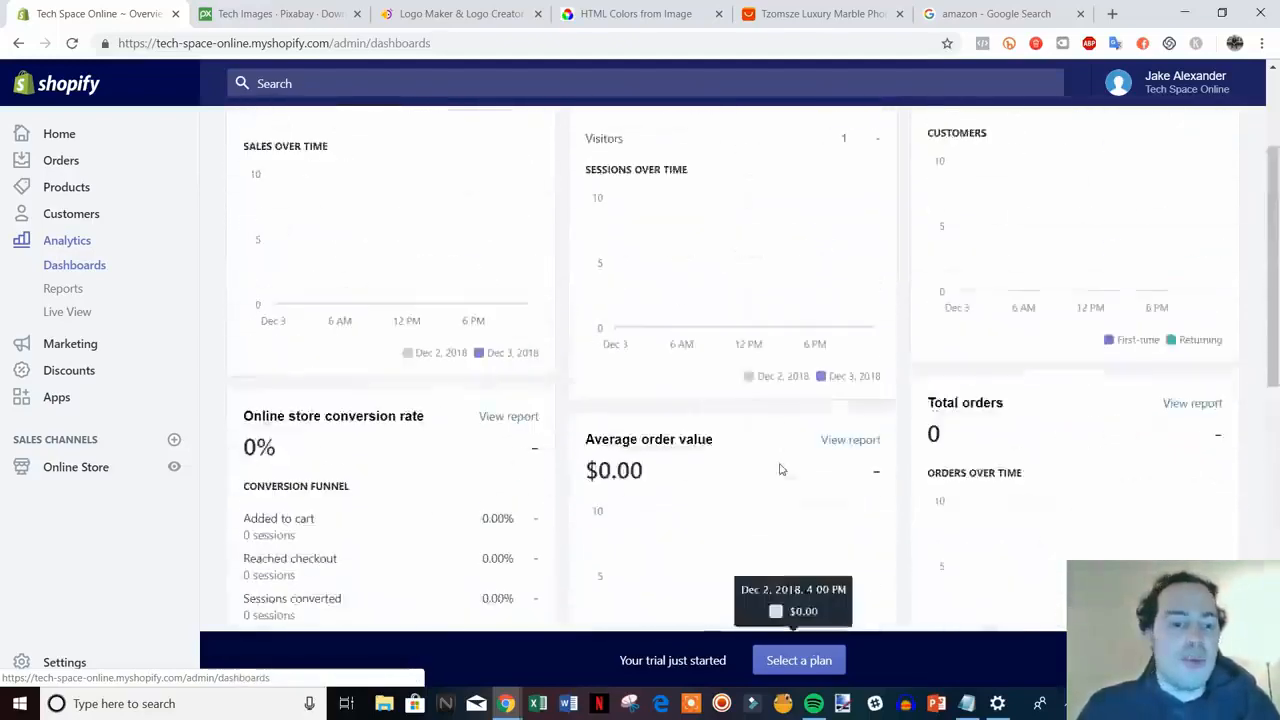
{"action": "scroll", "coordinate": [781, 469], "scroll_direction": "up", "scroll_amount": 3}
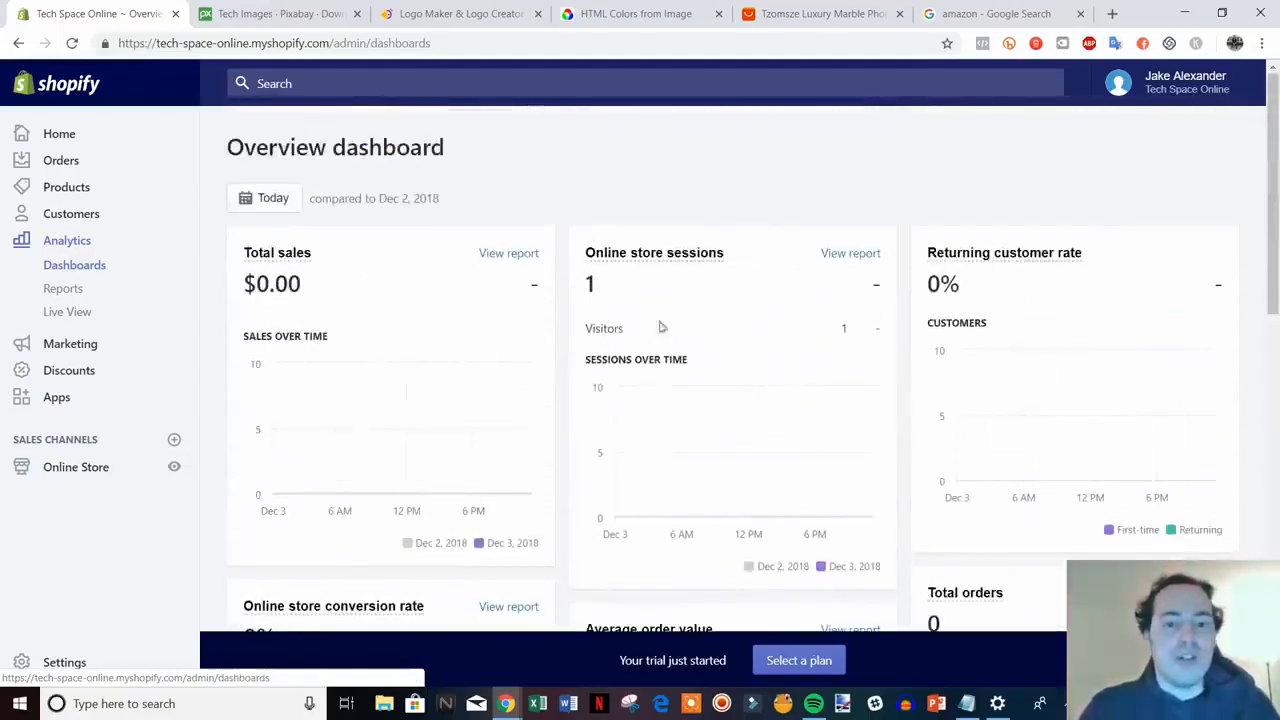
- Browse the date range calendar back to September, close it unchanged, then go to Apps
{"action": "left_click", "coordinate": [271, 207]}
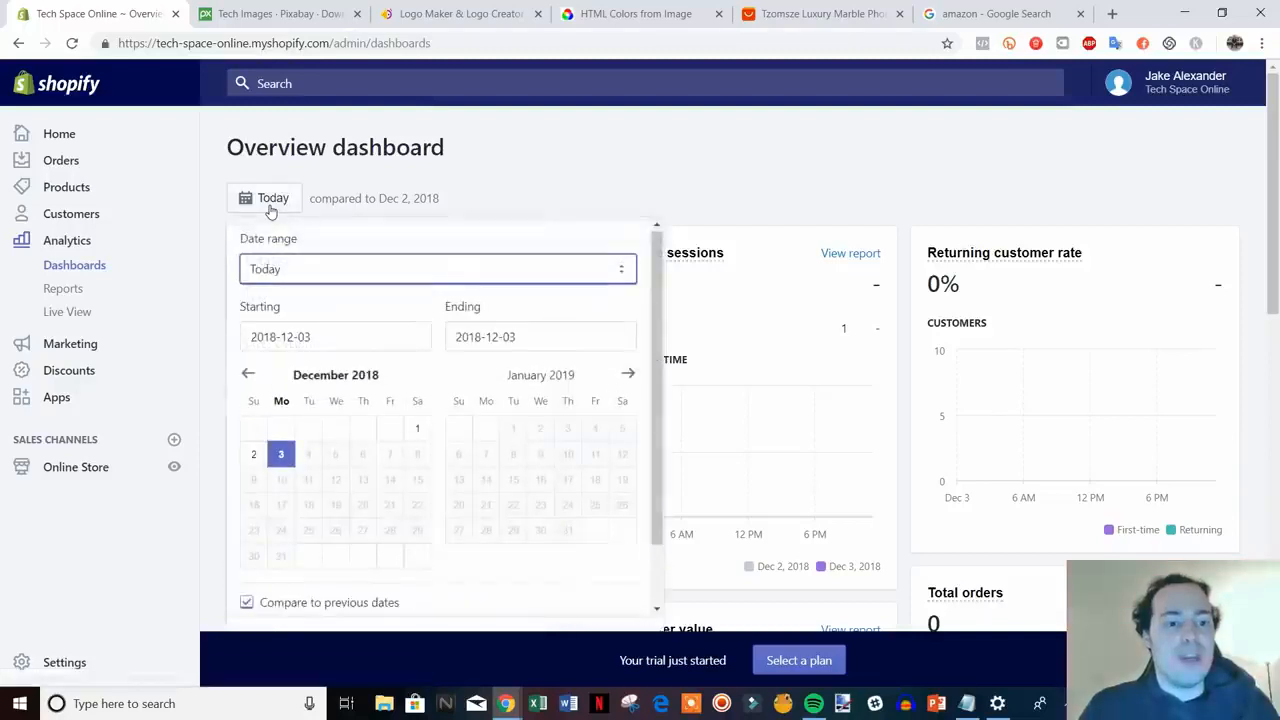
{"action": "left_click", "coordinate": [349, 341]}
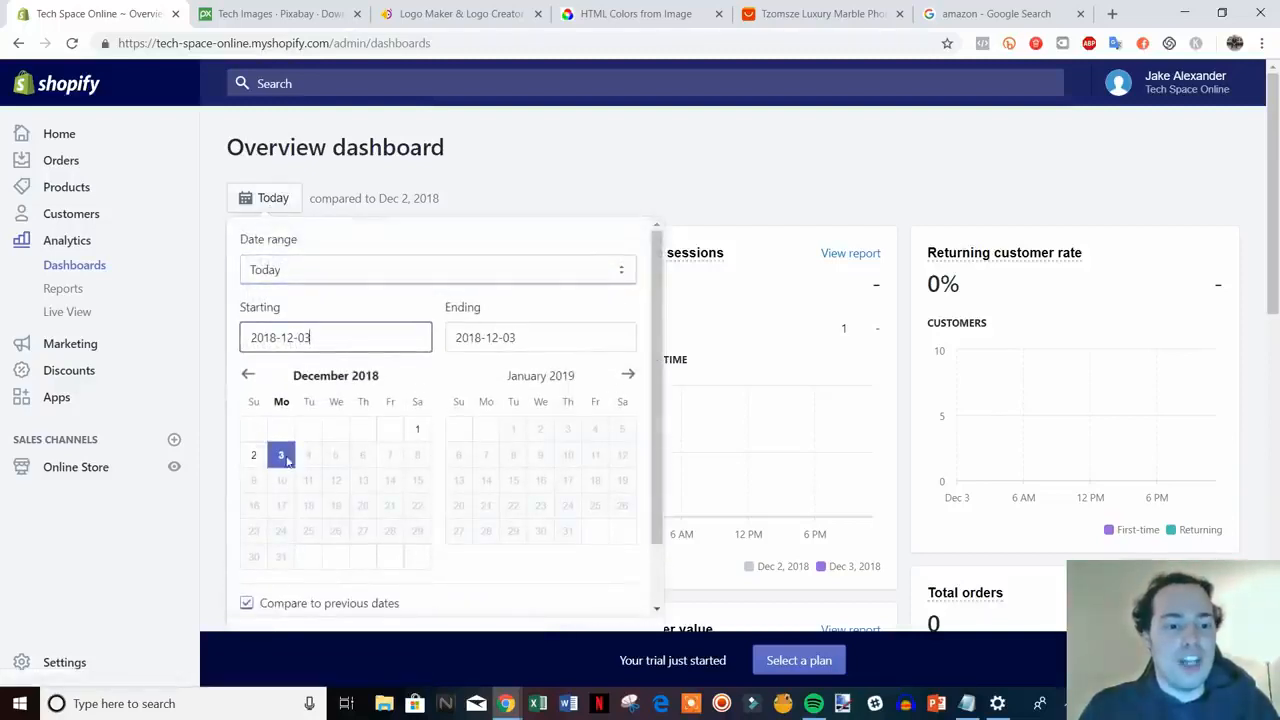
{"action": "left_click", "coordinate": [255, 383]}
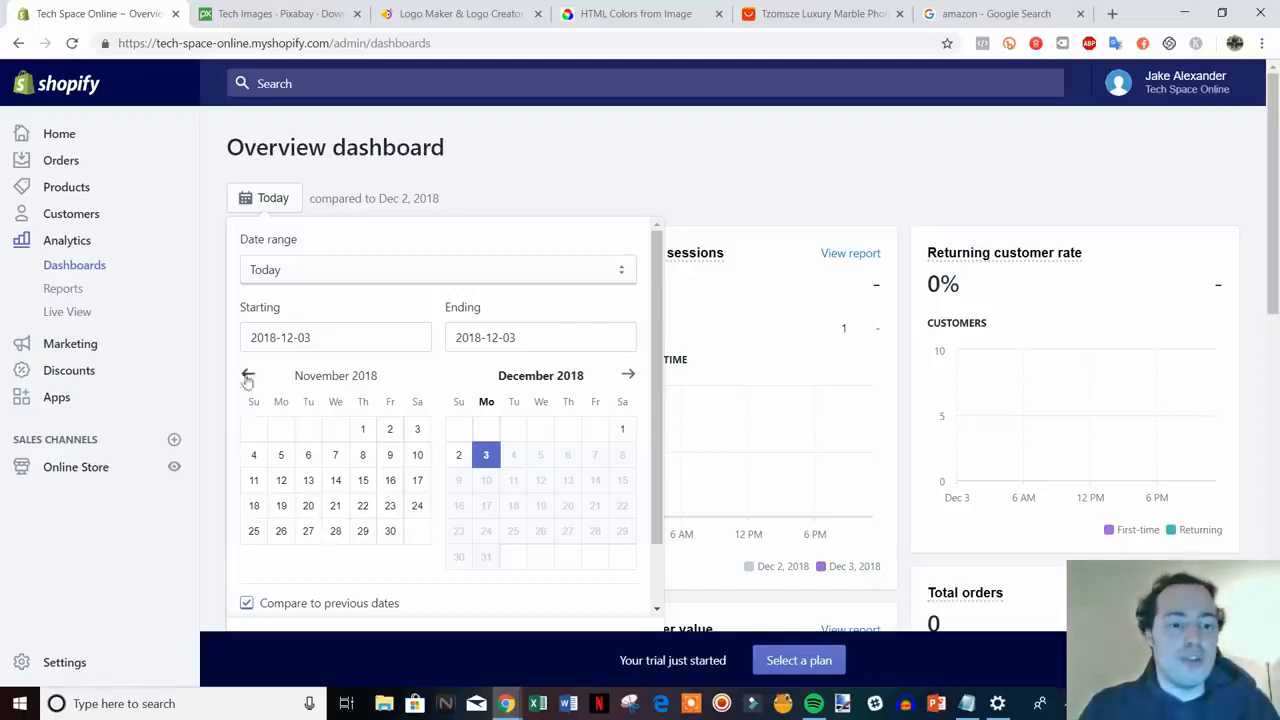
{"action": "left_click", "coordinate": [247, 378]}
{"action": "left_click", "coordinate": [247, 378]}
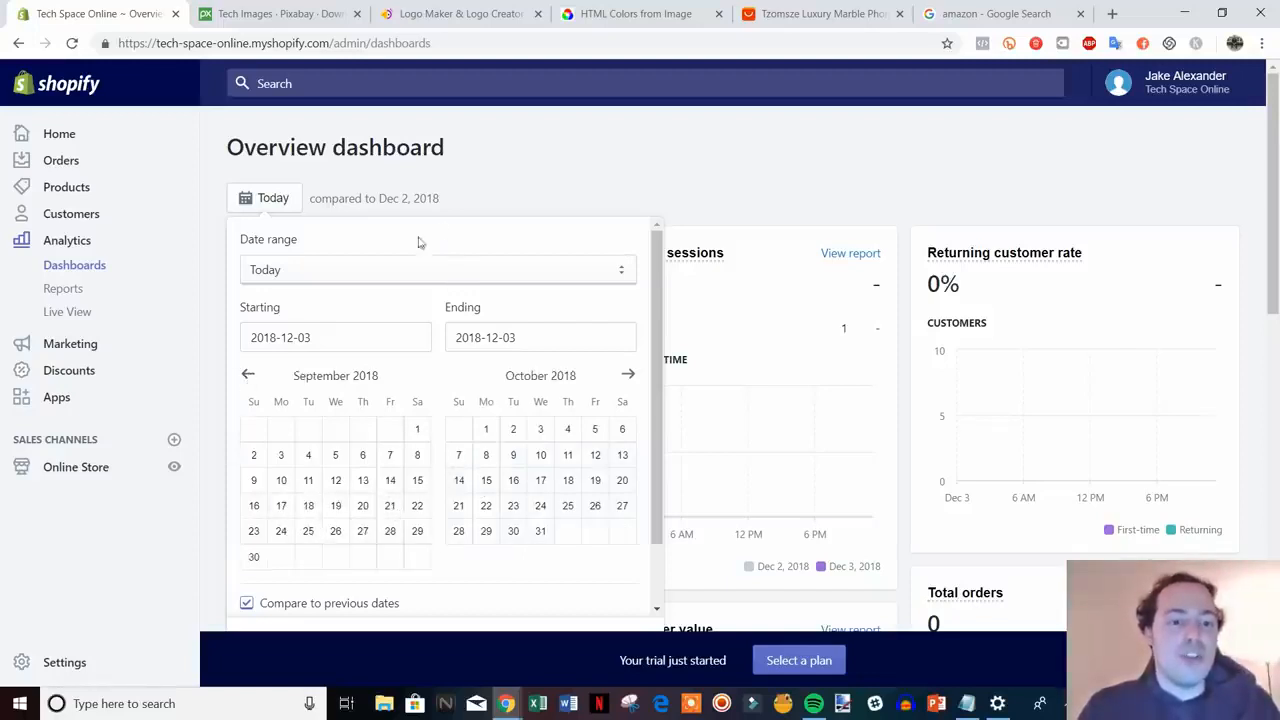
{"action": "left_click", "coordinate": [539, 197]}
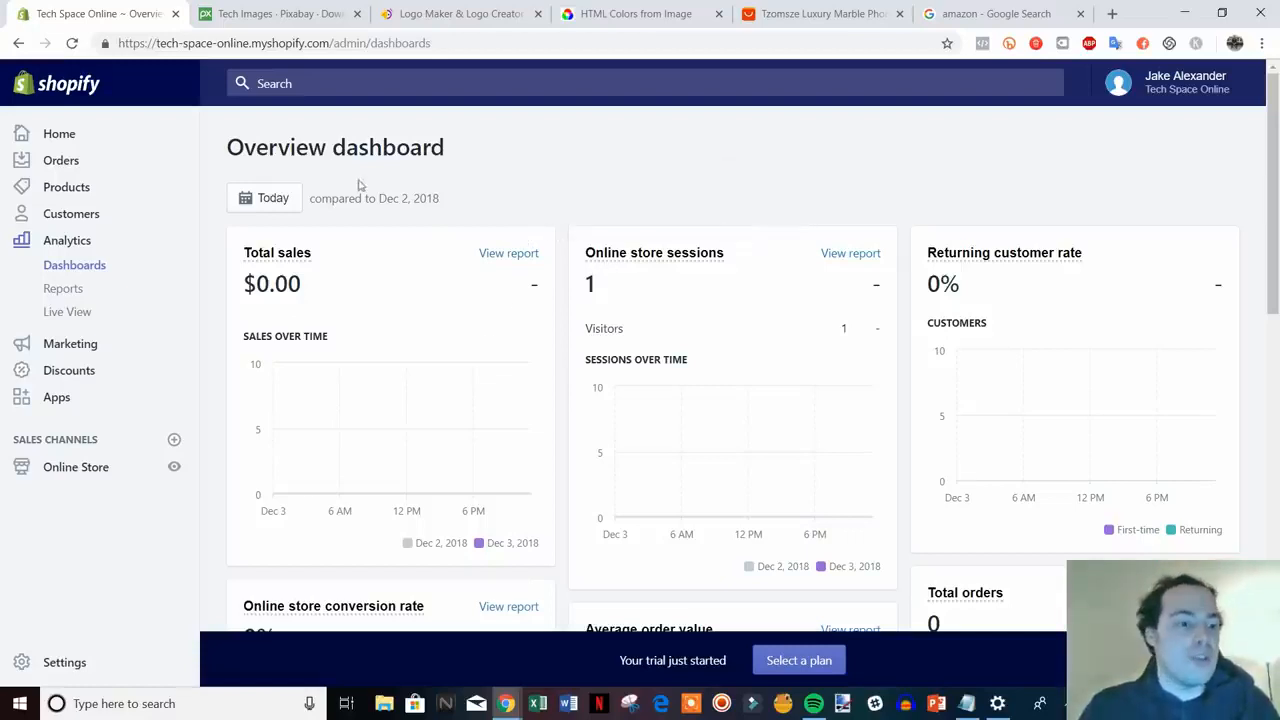
{"action": "scroll", "coordinate": [386, 366], "scroll_direction": "down", "scroll_amount": 1}
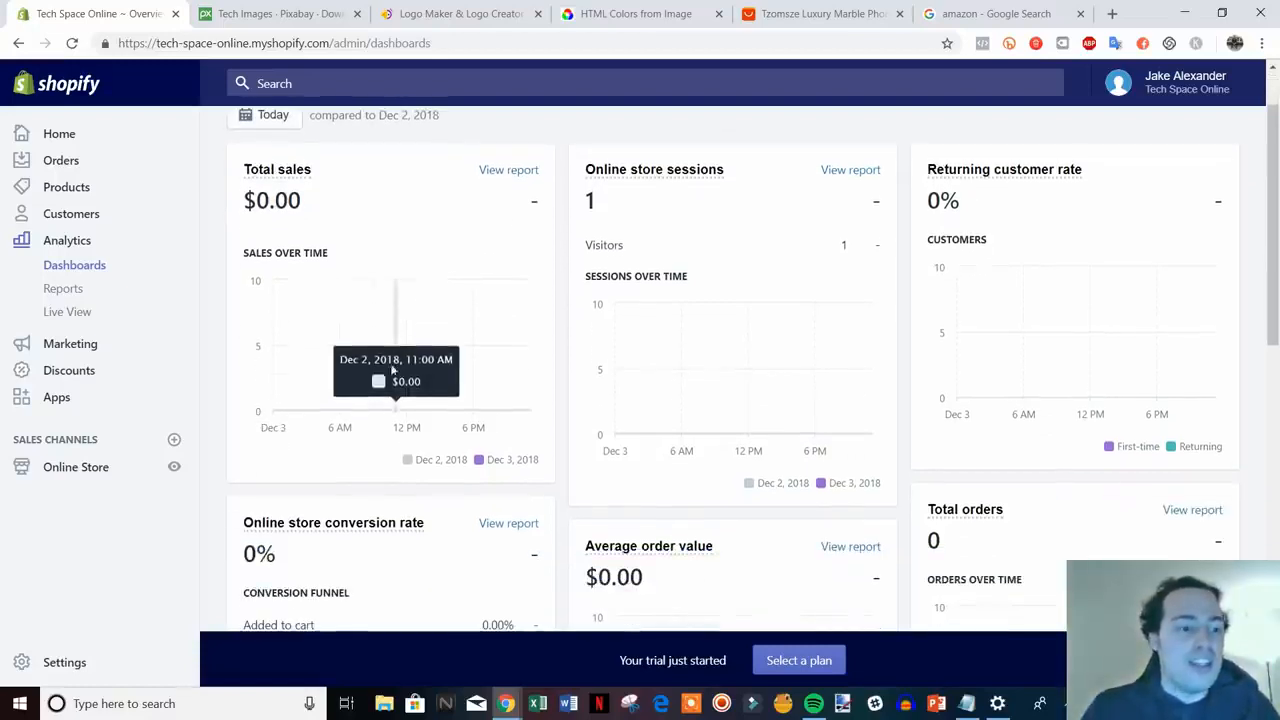
{"action": "left_click", "coordinate": [57, 398]}
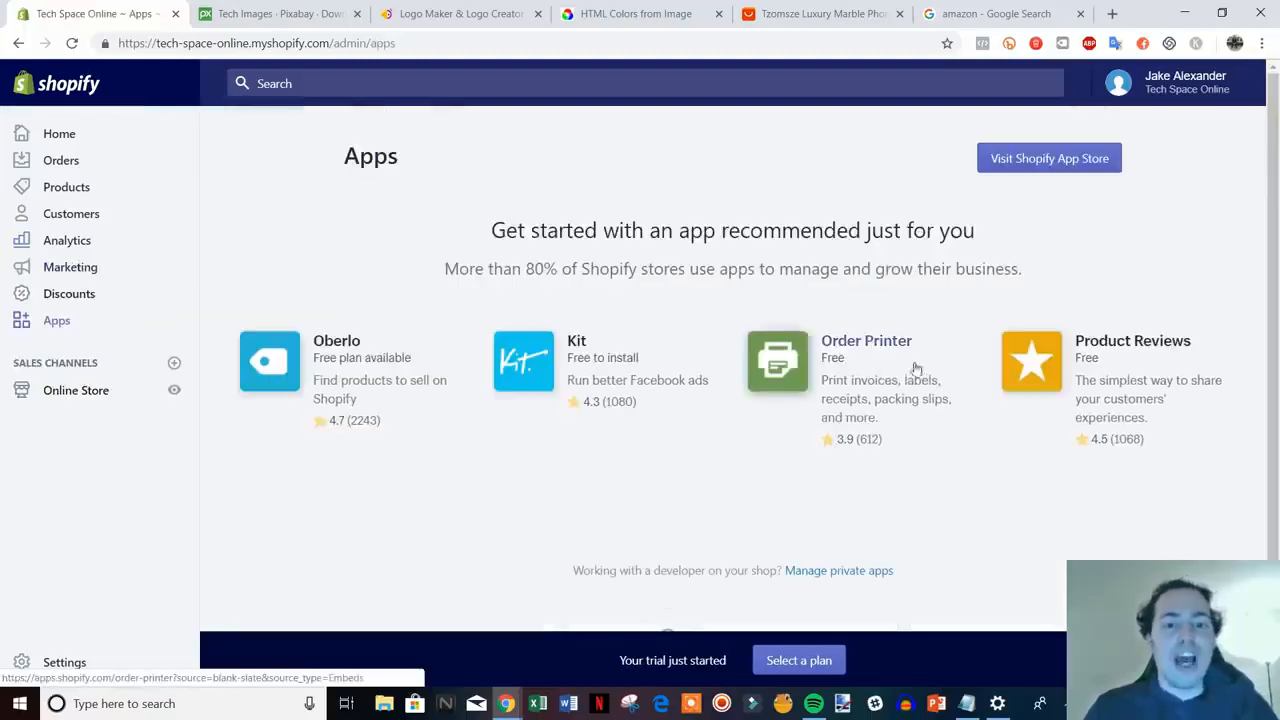
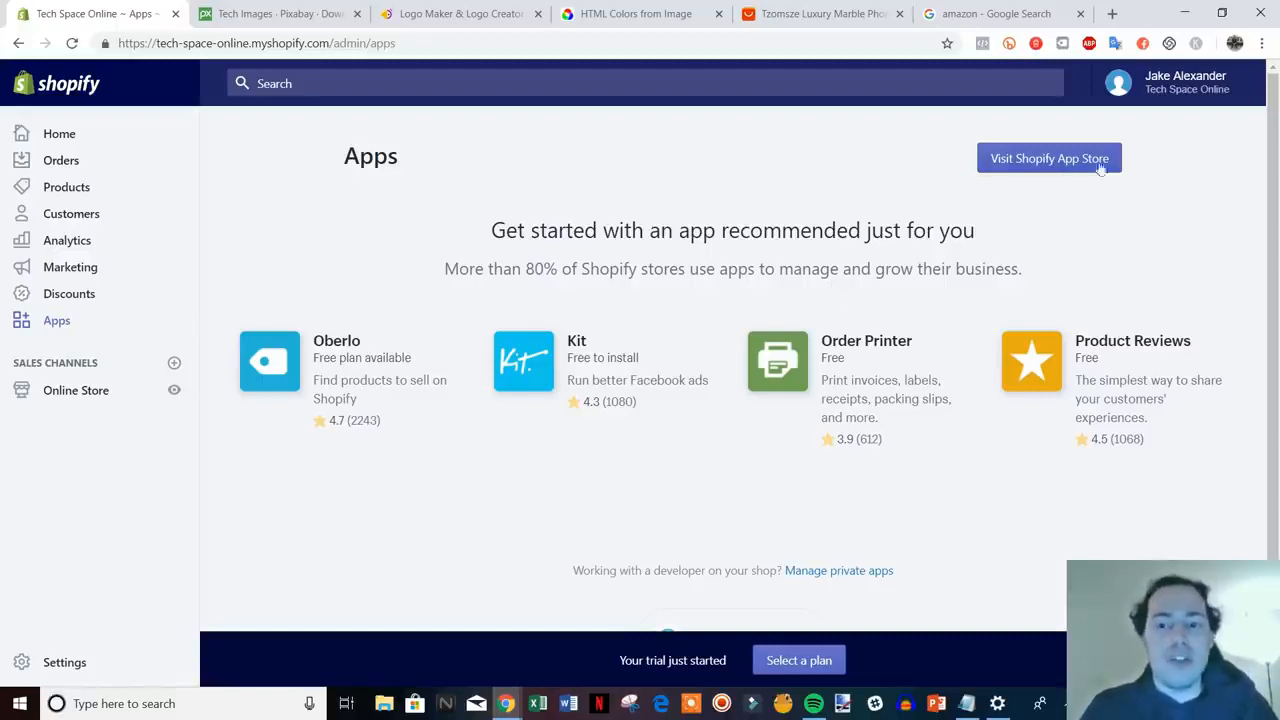
- Open the Shopify App Store home page in its own tab from the admin Apps page
{"action": "left_click", "coordinate": [1046, 163]}
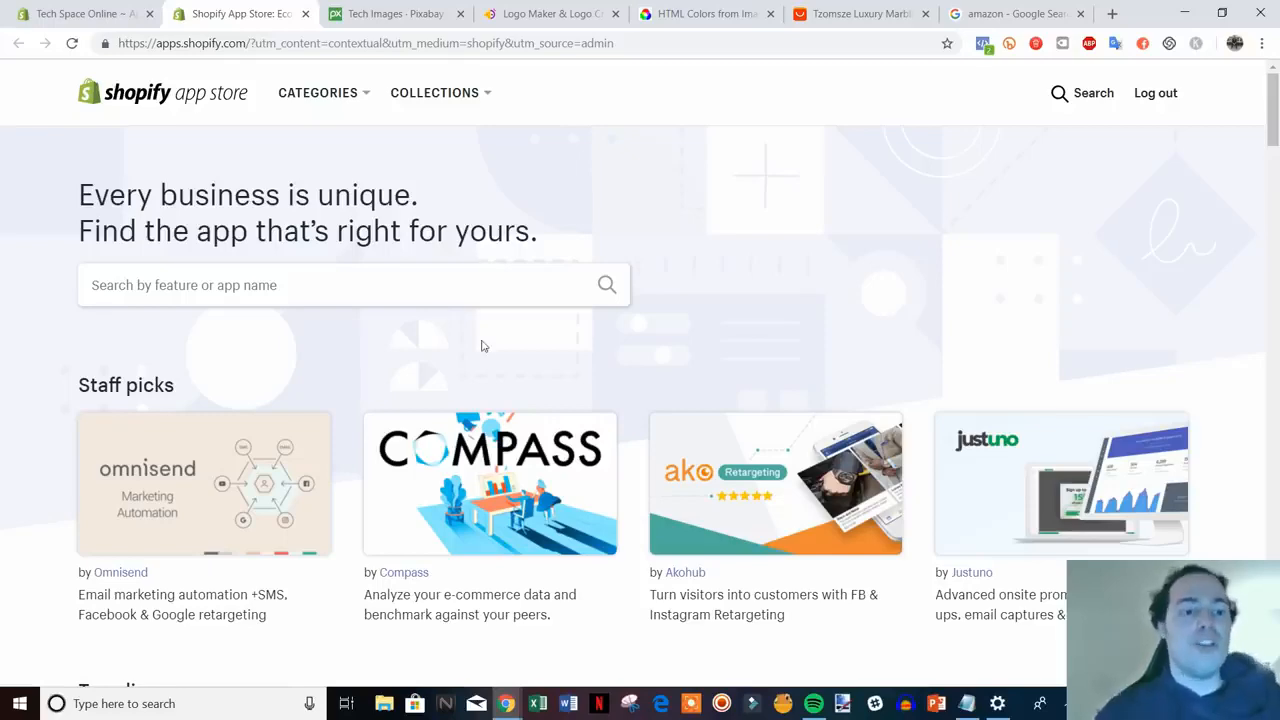
- Glance at the AliExpress marble phone case tab, then search the App Store for 'oberlo'
{"action": "left_click", "coordinate": [806, 12]}
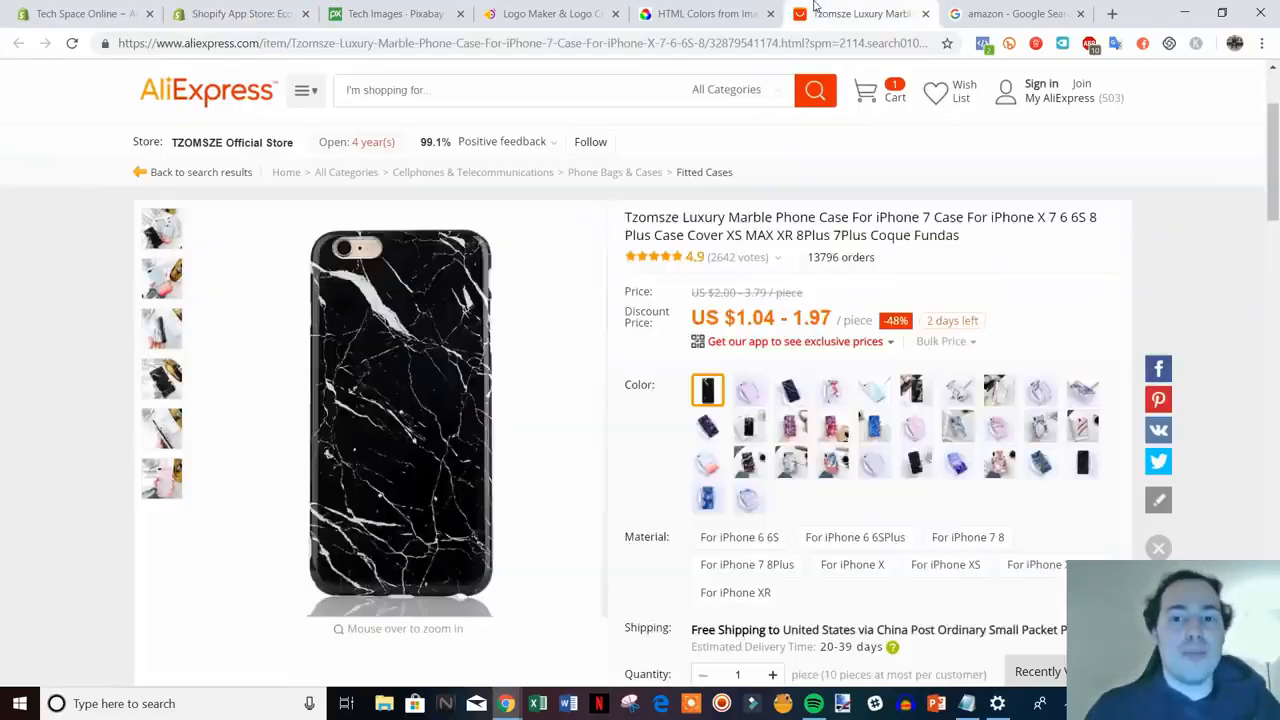
{"action": "left_click", "coordinate": [266, 20]}
{"action": "left_click", "coordinate": [250, 287]}
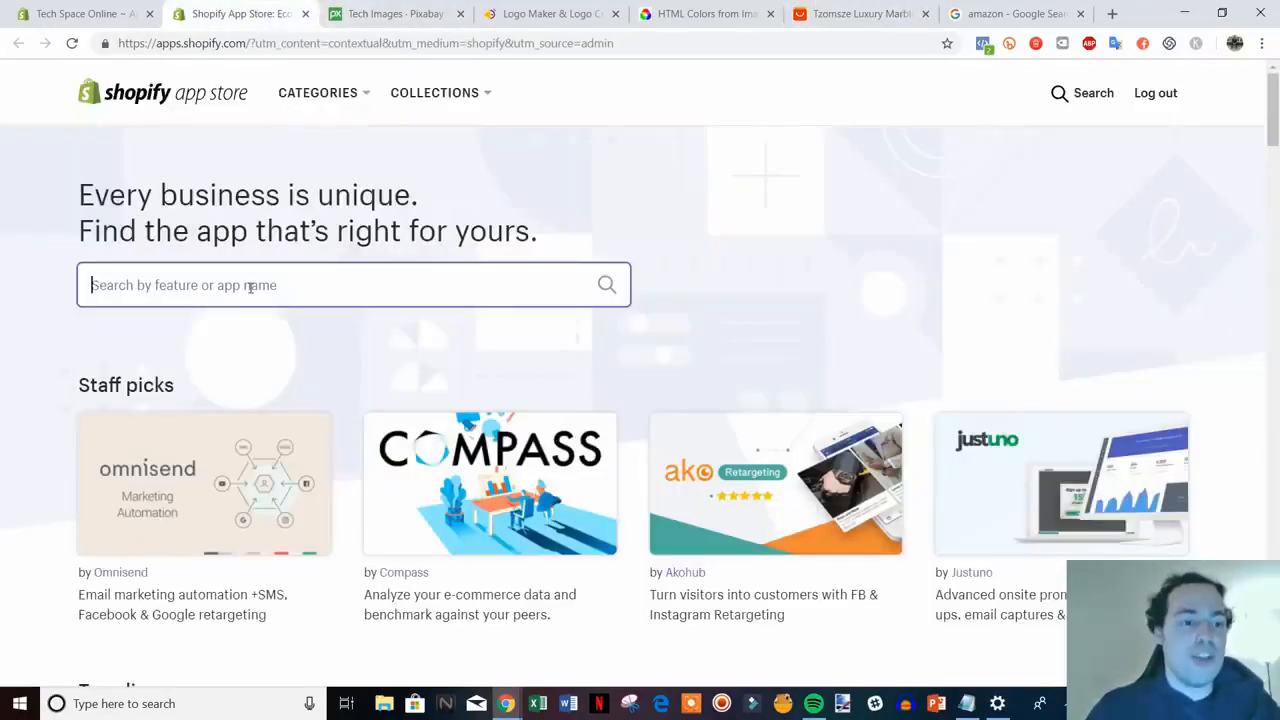
{"action": "type", "text": "o"}
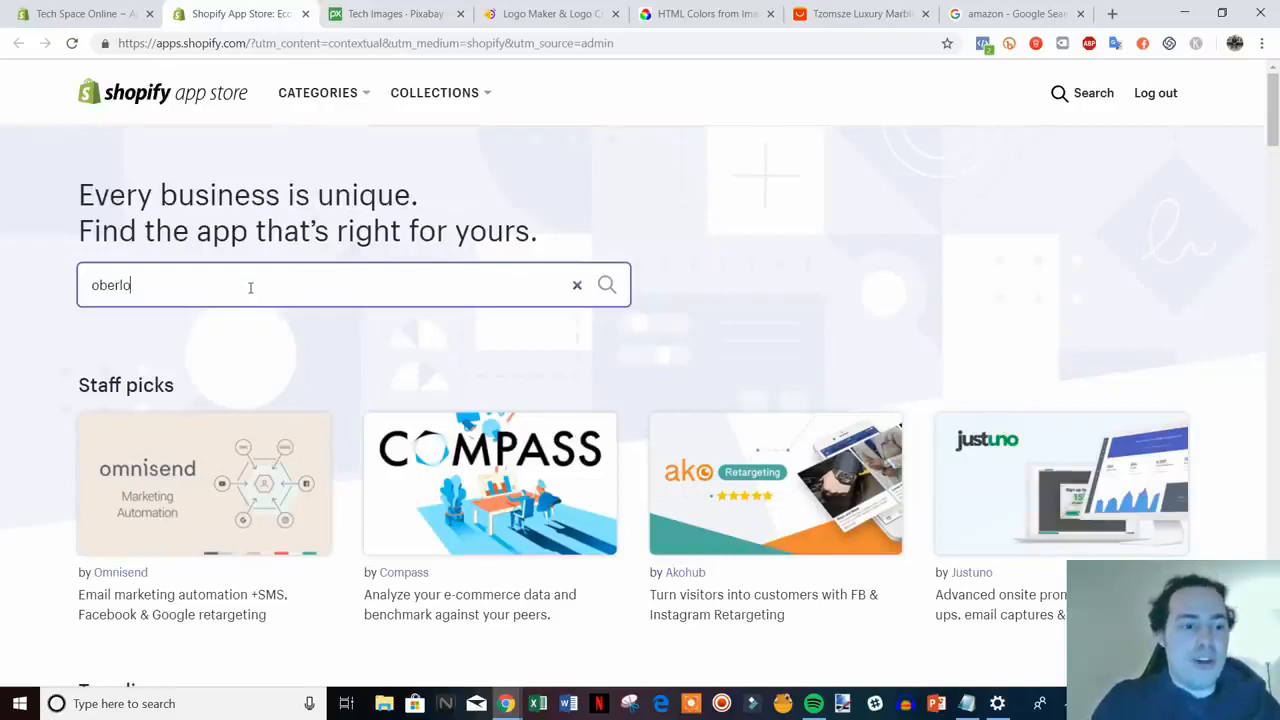
{"action": "type", "text": "berlo"}
{"action": "key", "text": "Return"}
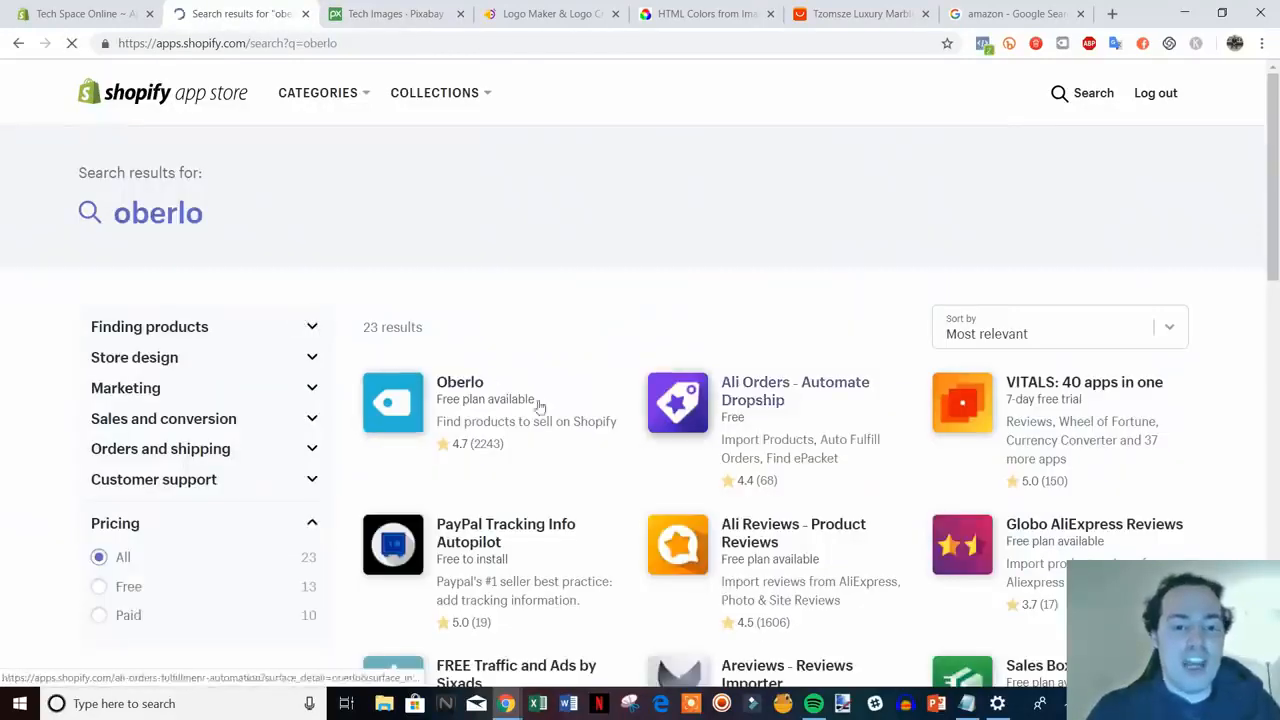
- Look over the Oberlo app listing, then return to its 23 search results
{"action": "left_click", "coordinate": [475, 395]}
{"action": "left_click", "coordinate": [860, 13]}
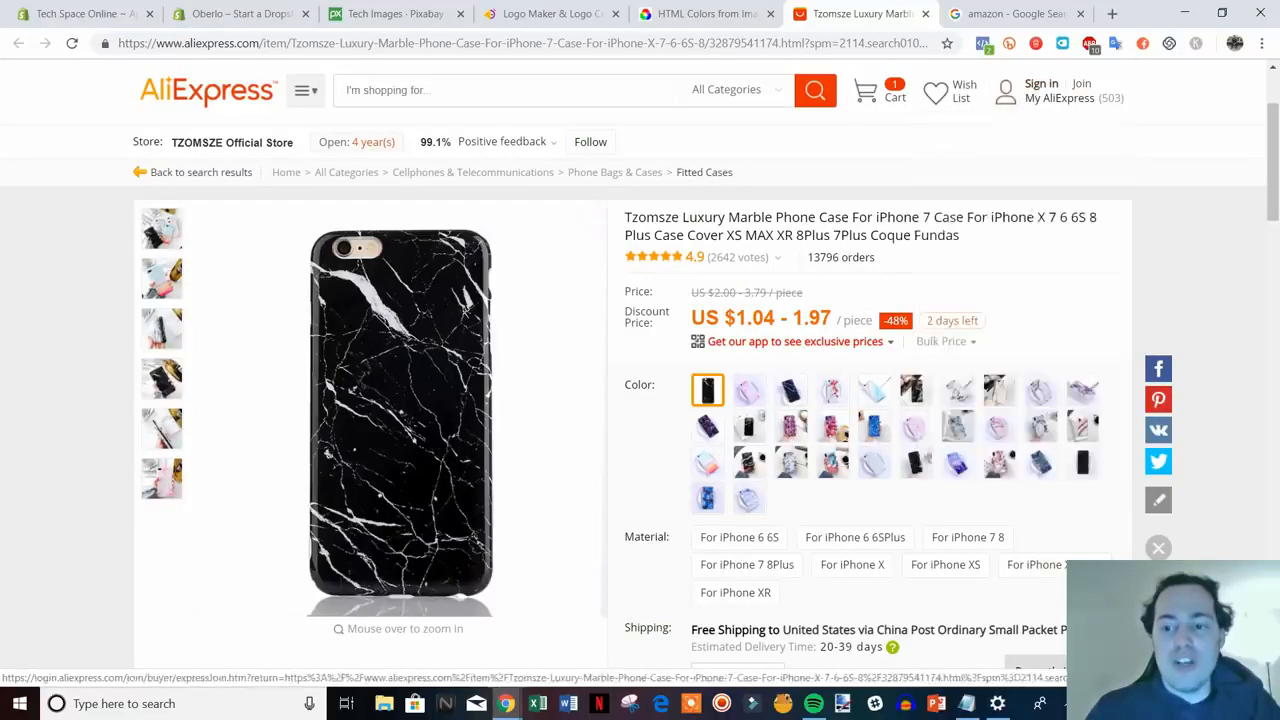
{"action": "left_click", "coordinate": [251, 8]}
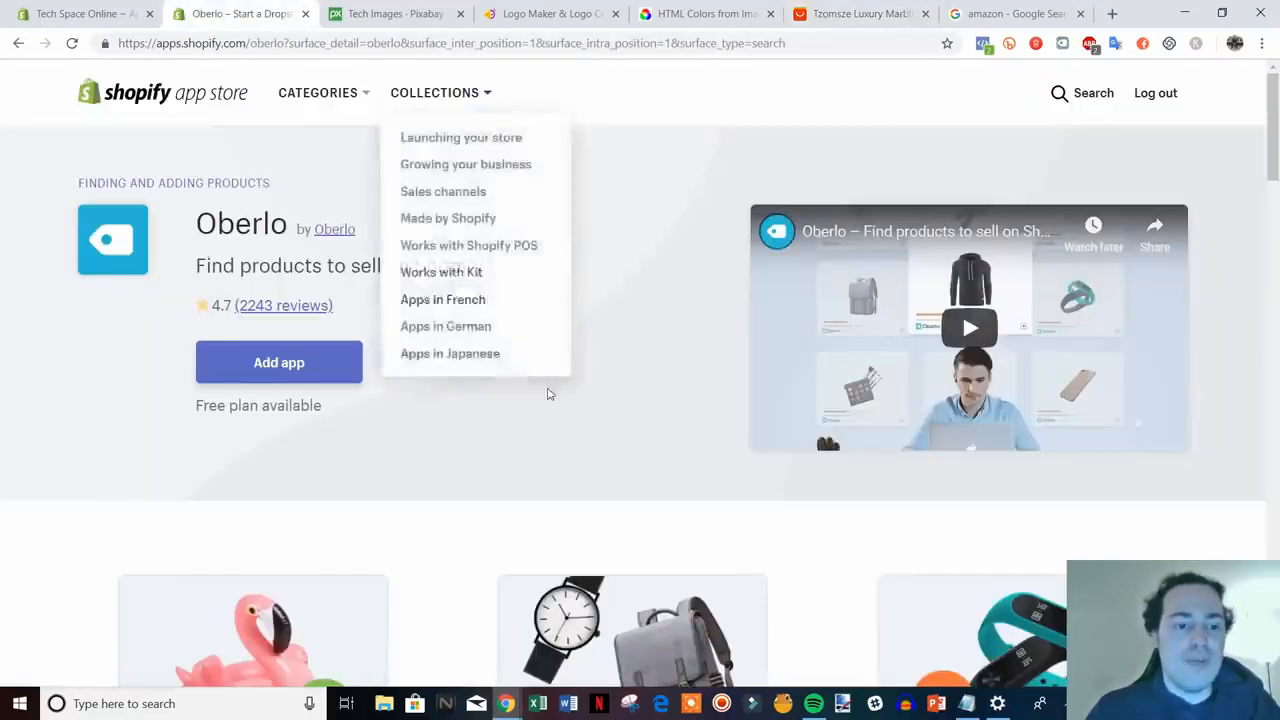
{"action": "scroll", "coordinate": [710, 520], "scroll_direction": "down", "scroll_amount": 1}
{"action": "scroll", "coordinate": [400, 400], "scroll_direction": "up", "scroll_amount": 1}
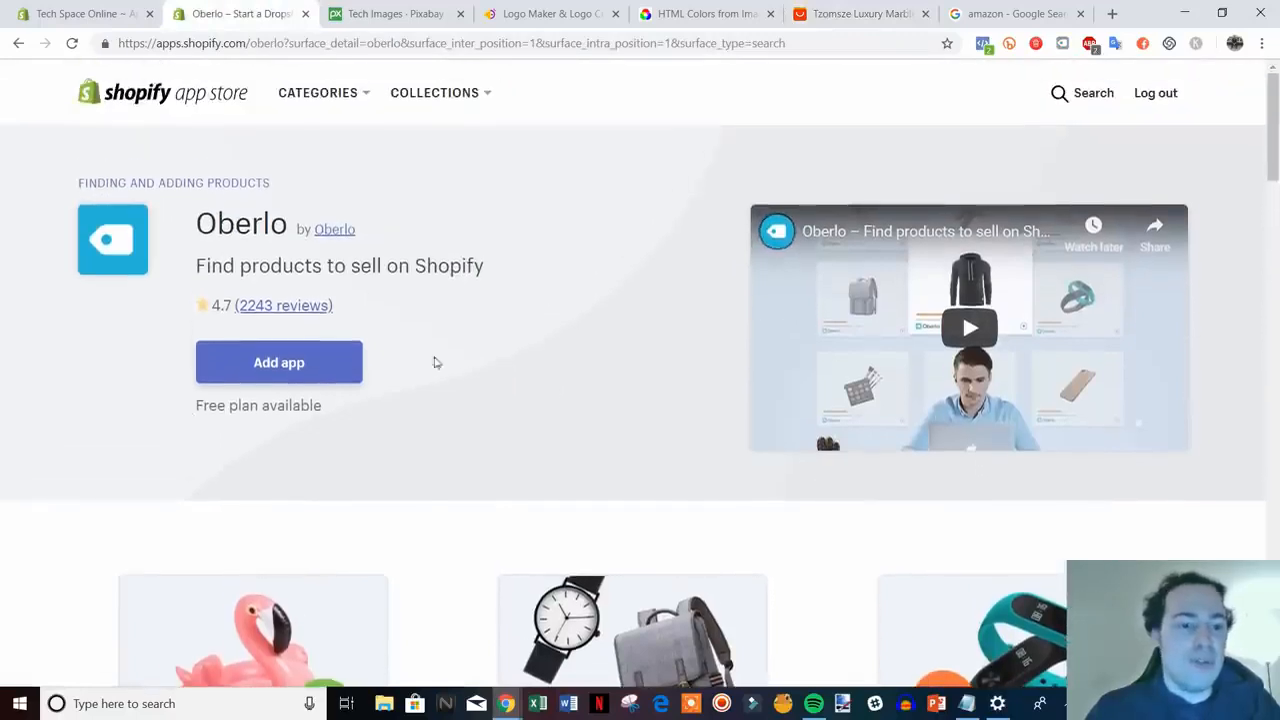
{"action": "left_click", "coordinate": [18, 44]}
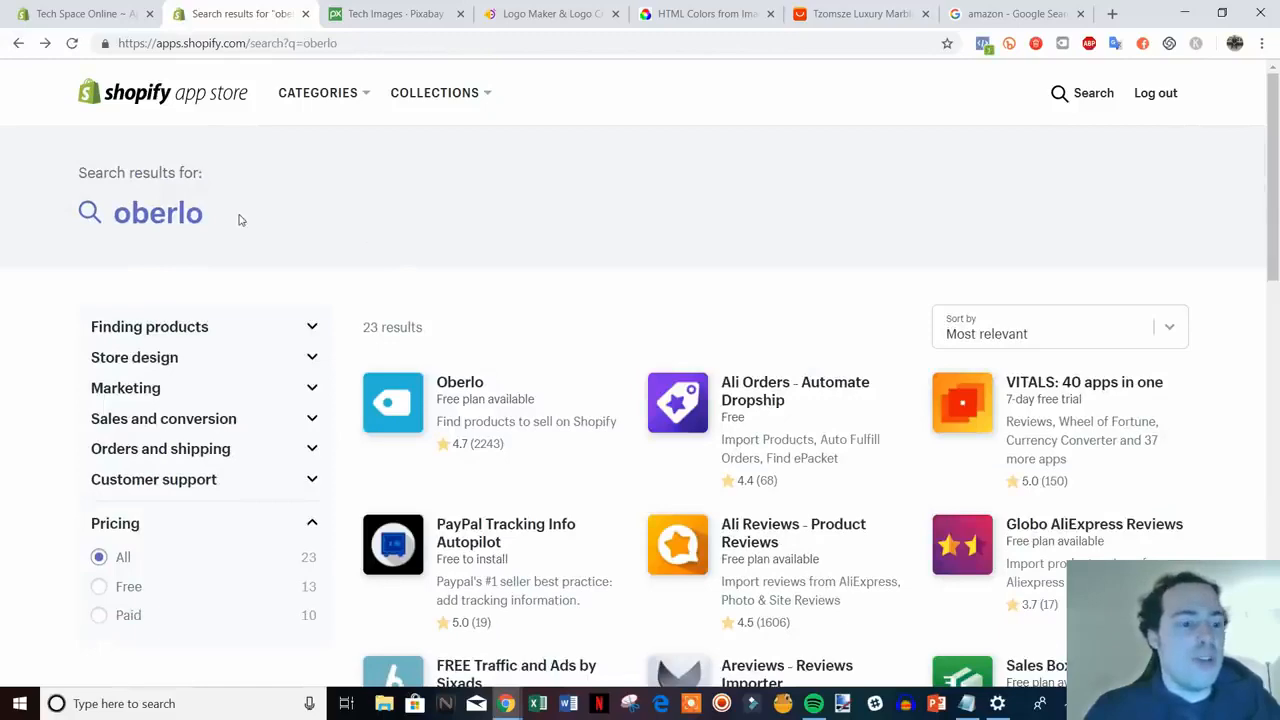
{"action": "left_click", "coordinate": [223, 220]}
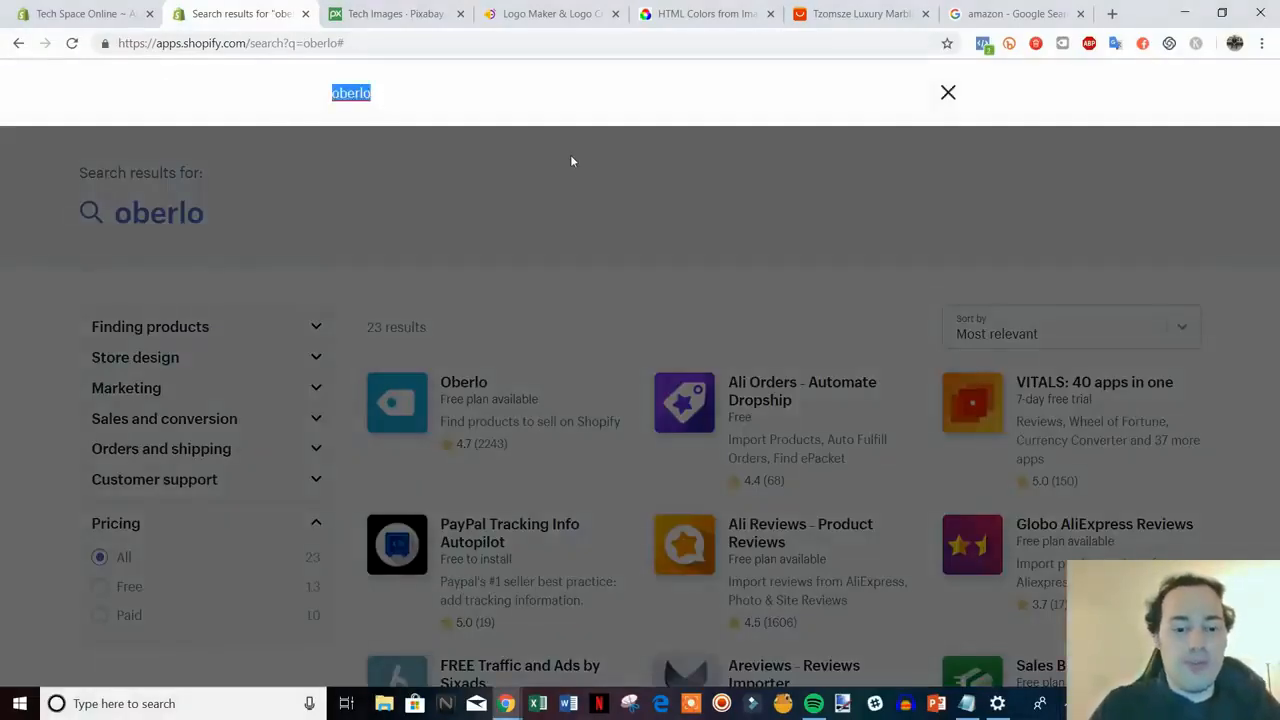
- Search for 'crush.pics' and read through the Crush.pics app page
{"action": "type", "text": "cru"}
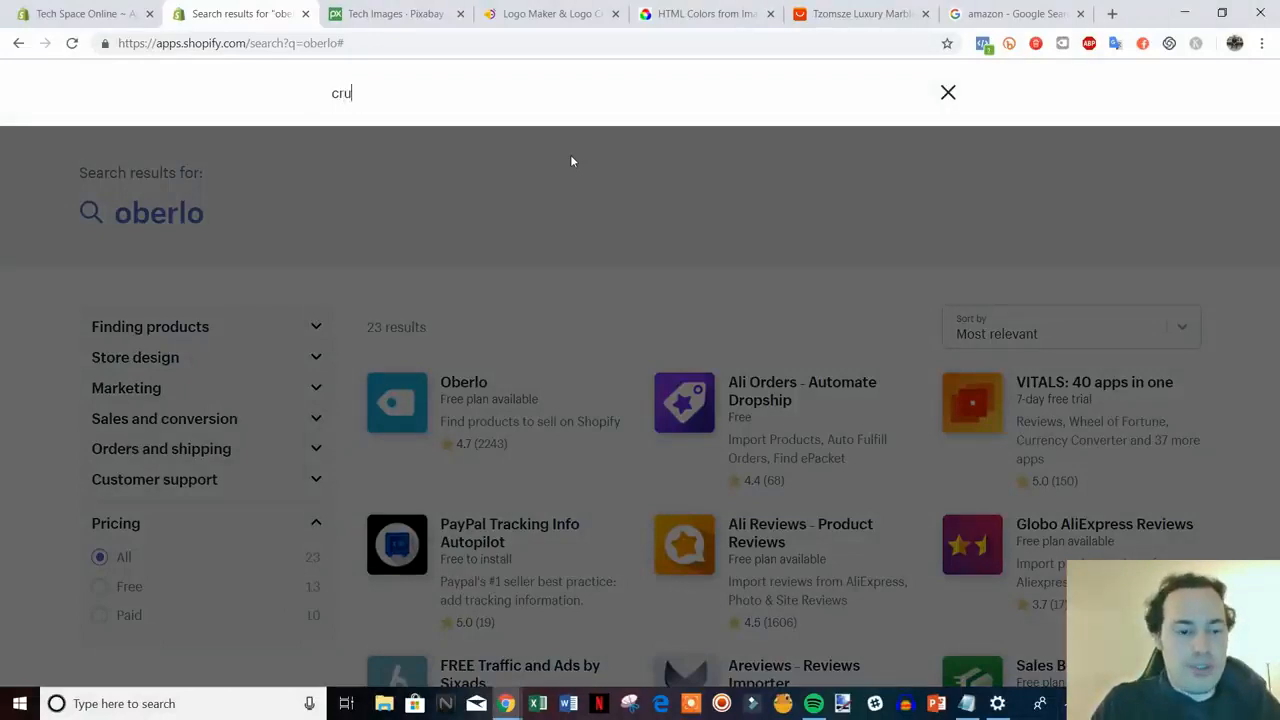
{"action": "type", "text": "sh.pics"}
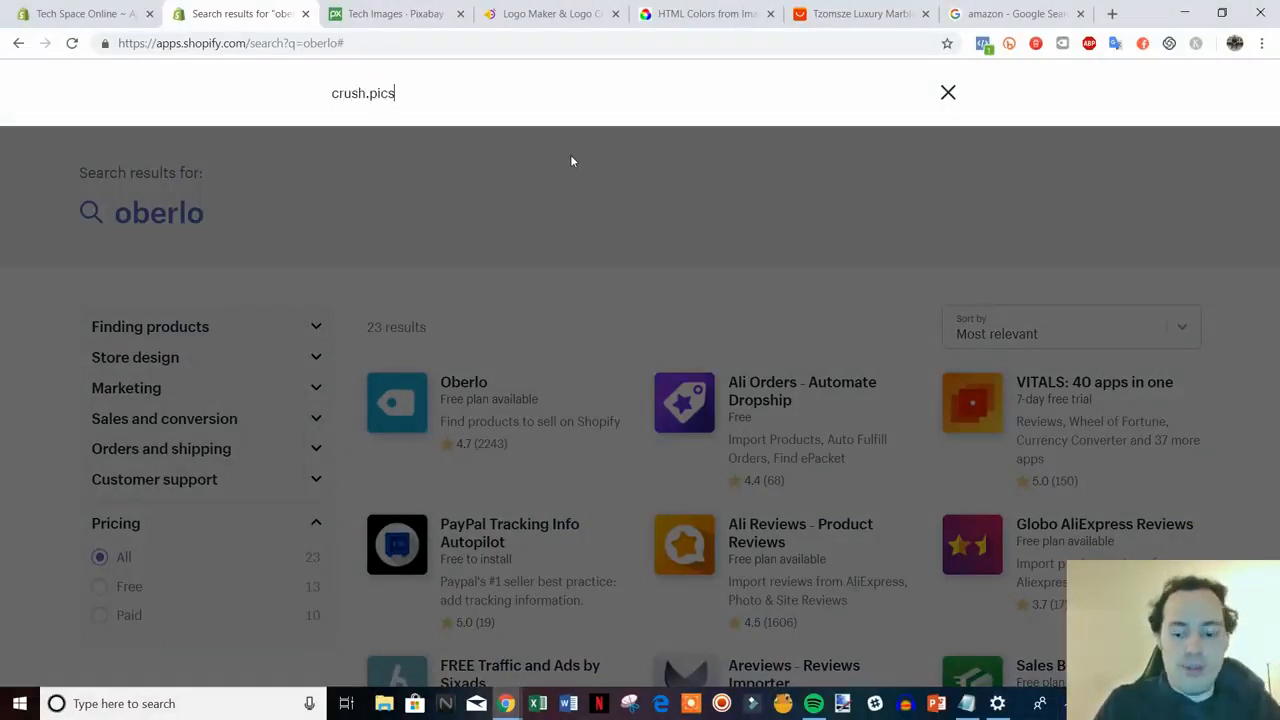
{"action": "key", "text": "Return"}
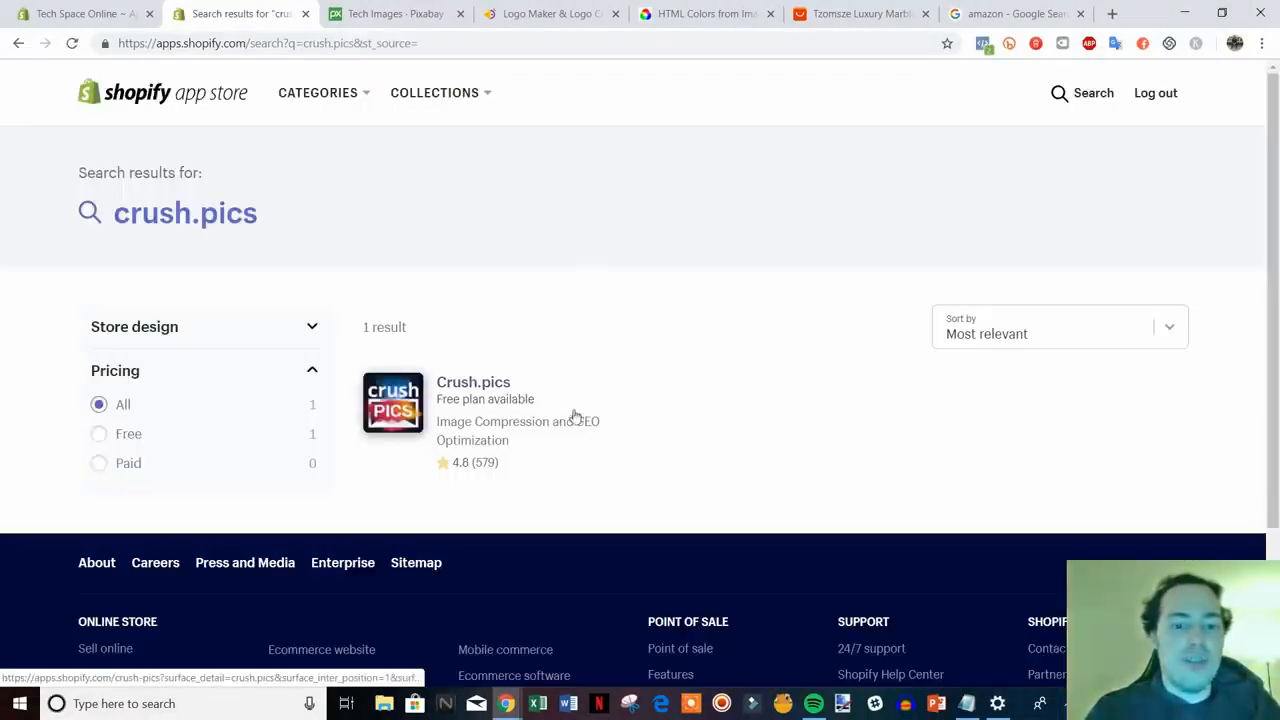
{"action": "left_click", "coordinate": [475, 388]}
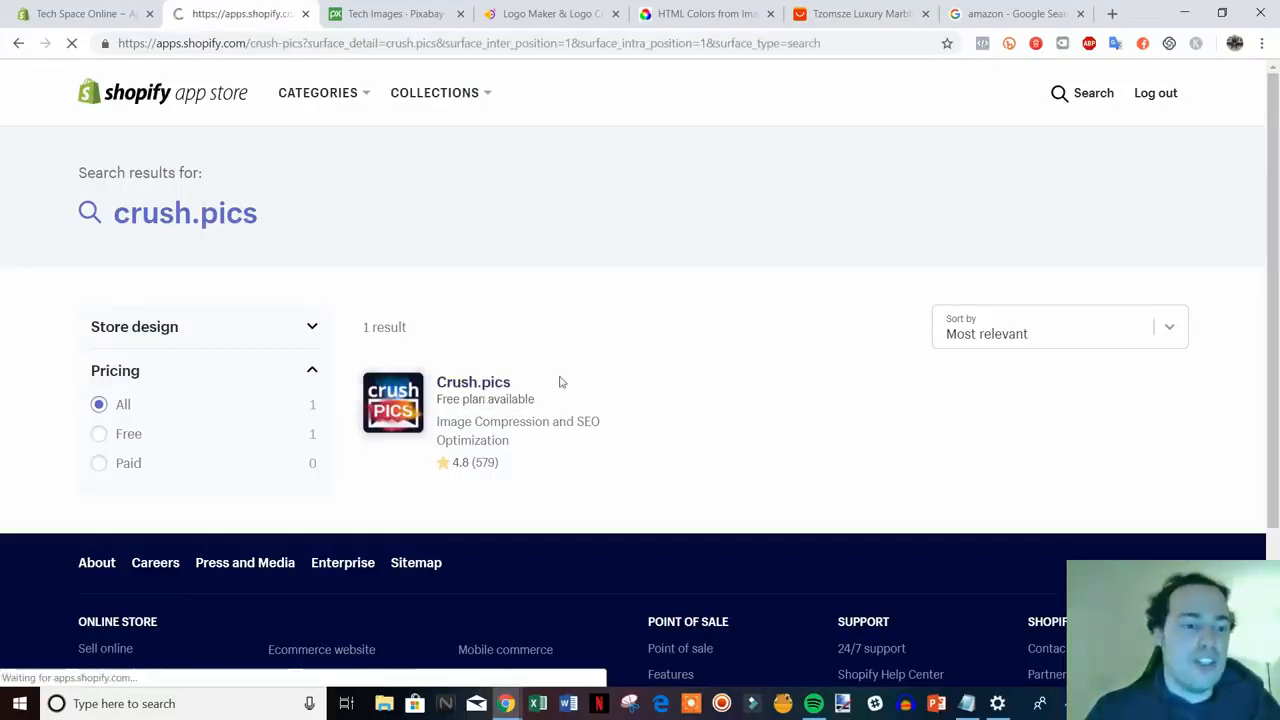
{"action": "scroll", "coordinate": [958, 575], "scroll_direction": "down", "scroll_amount": 1}
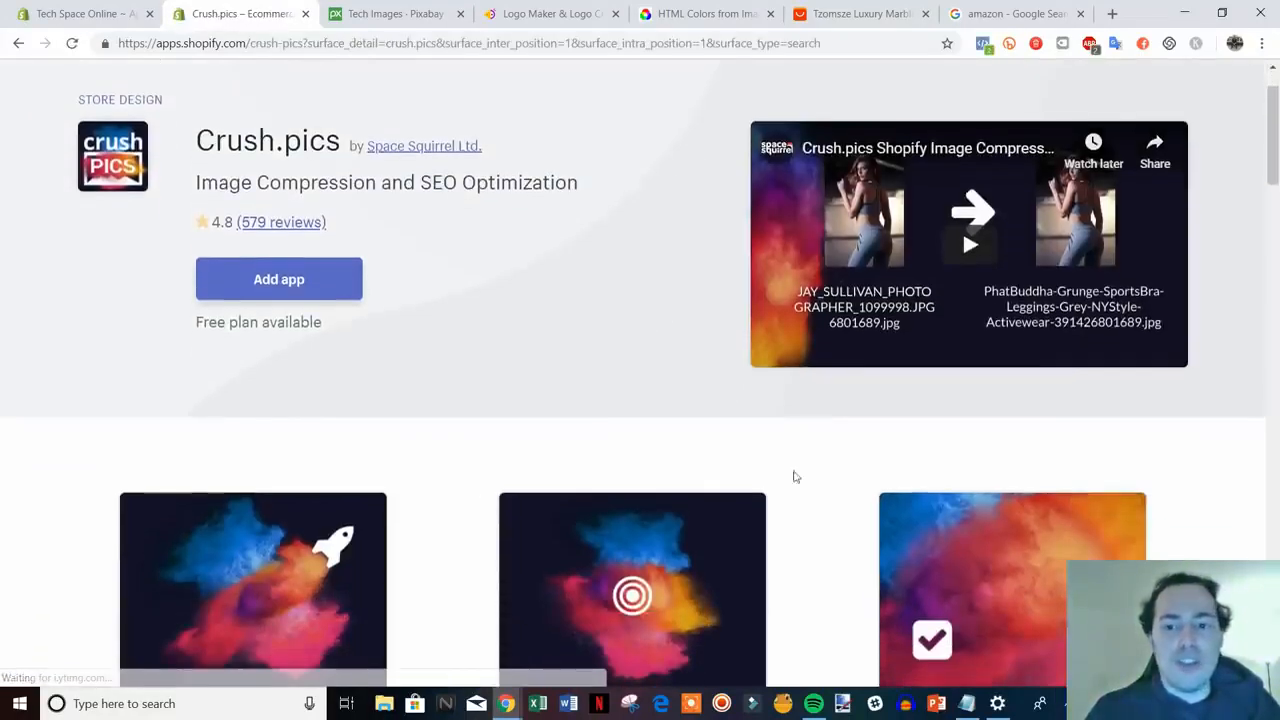
{"action": "scroll", "coordinate": [808, 435], "scroll_direction": "up", "scroll_amount": 1}
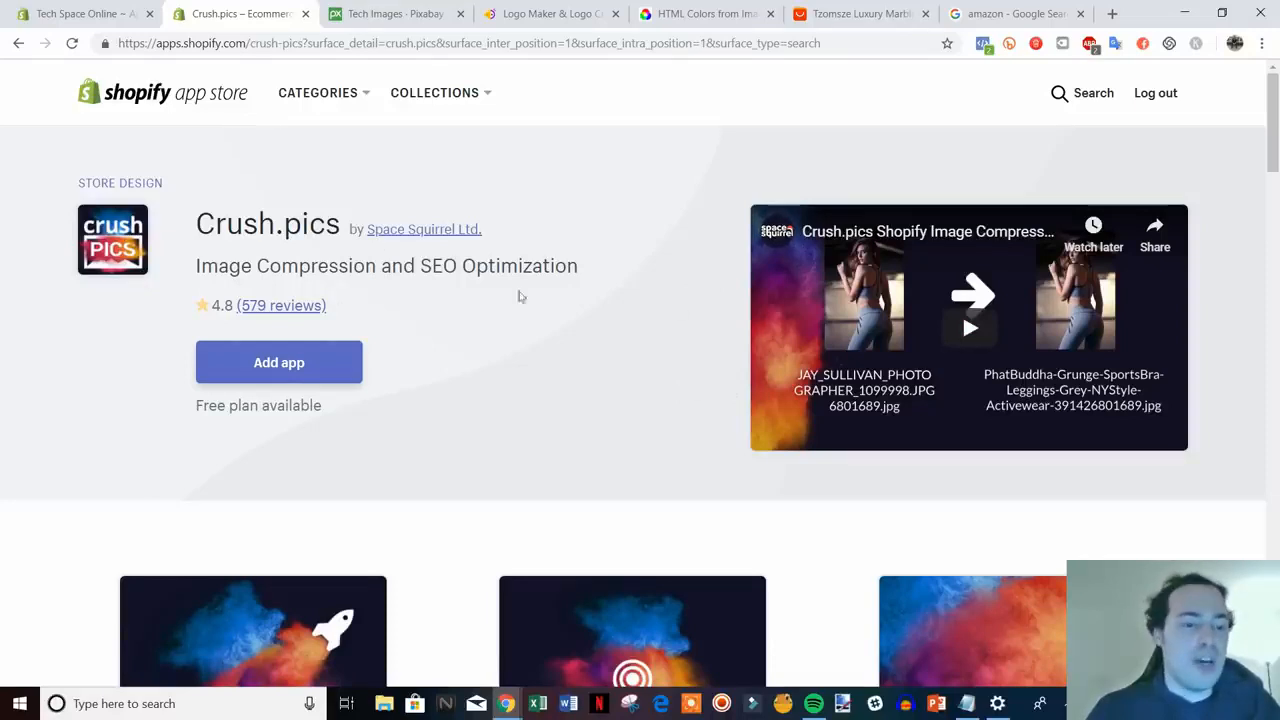
{"action": "left_click_drag", "start_coordinate": [197, 214], "coordinate": [549, 294]}
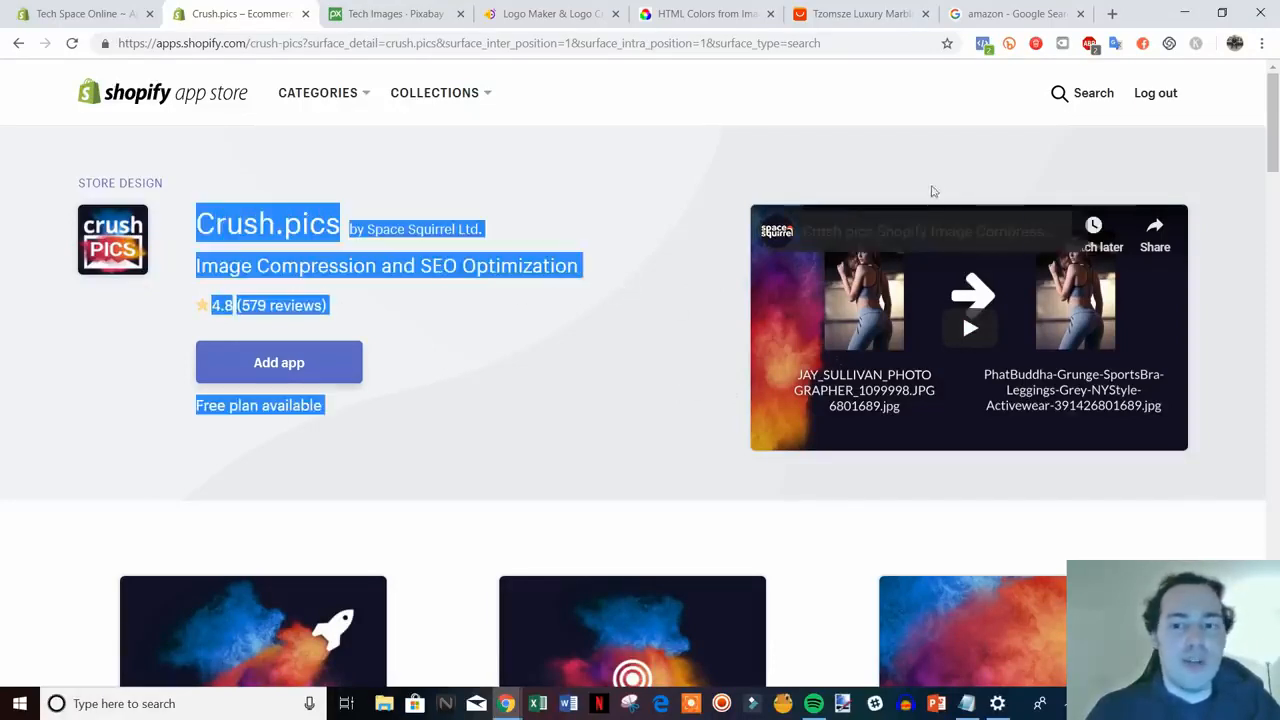
{"action": "left_click", "coordinate": [1004, 140]}
- Search 'revi', browse the 328 review app results, then select the query to replace it
{"action": "left_click", "coordinate": [1053, 93]}
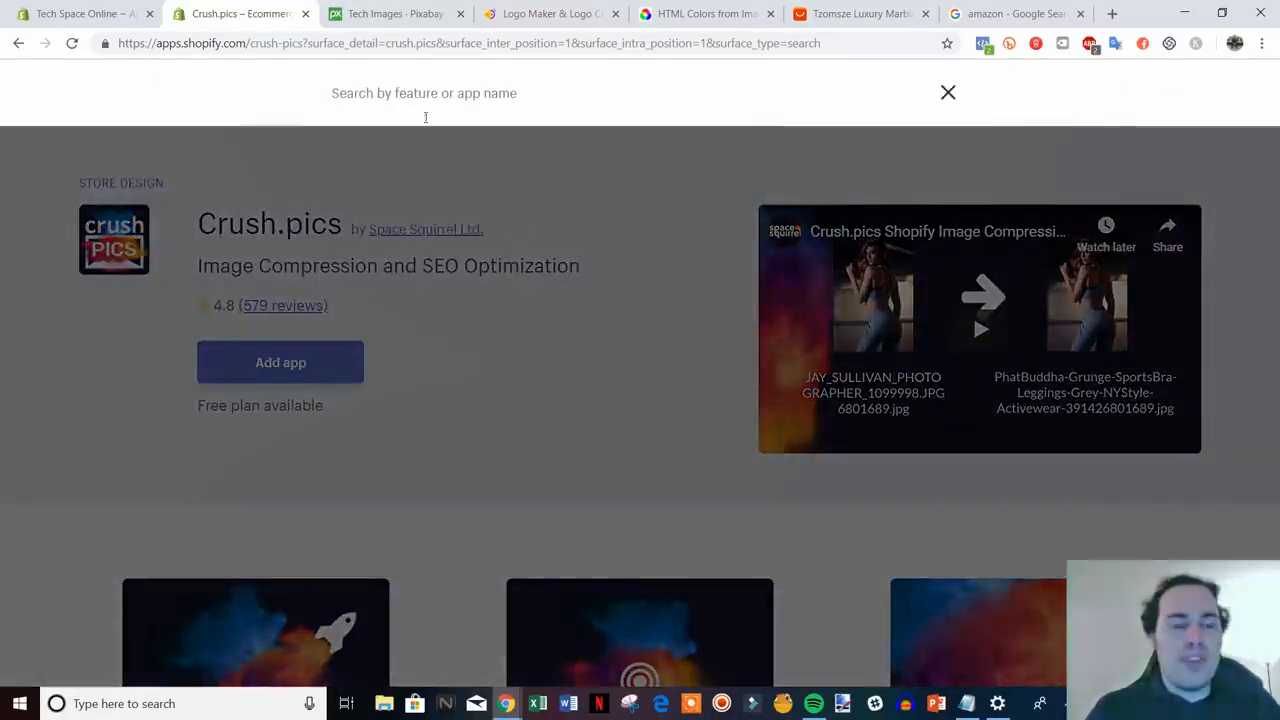
{"action": "type", "text": "review"}
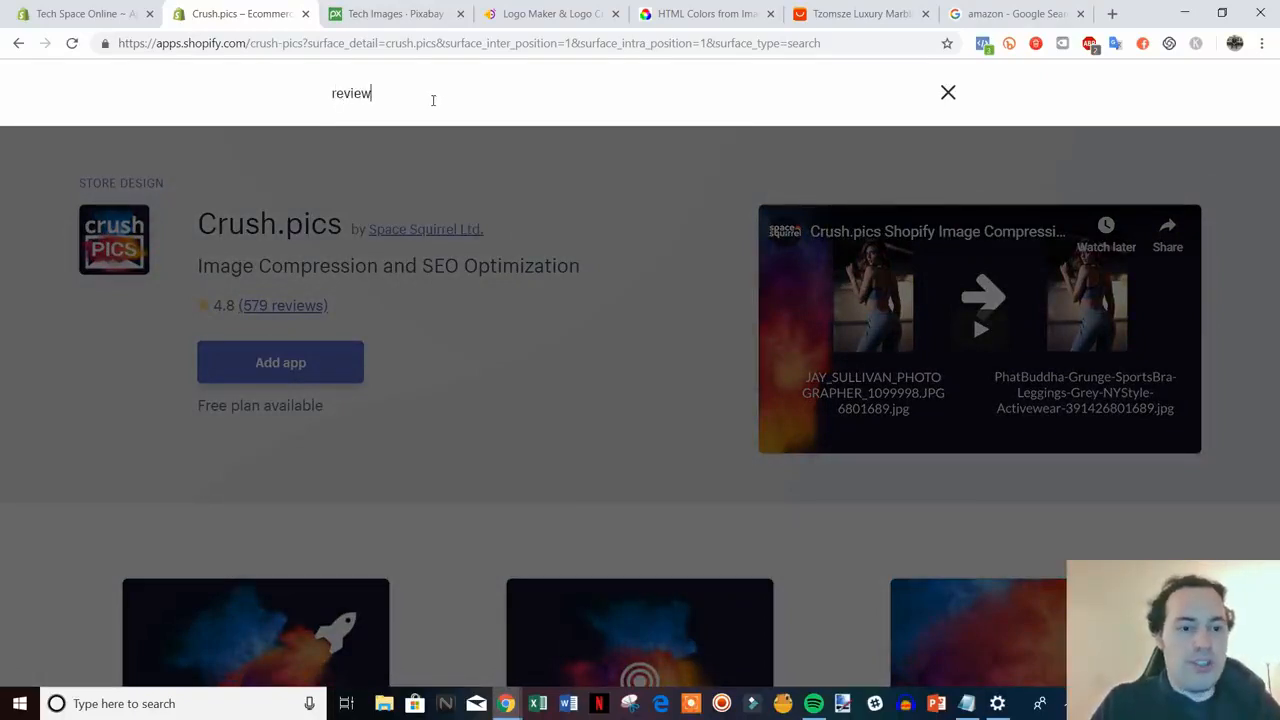
{"action": "key", "text": "Return"}
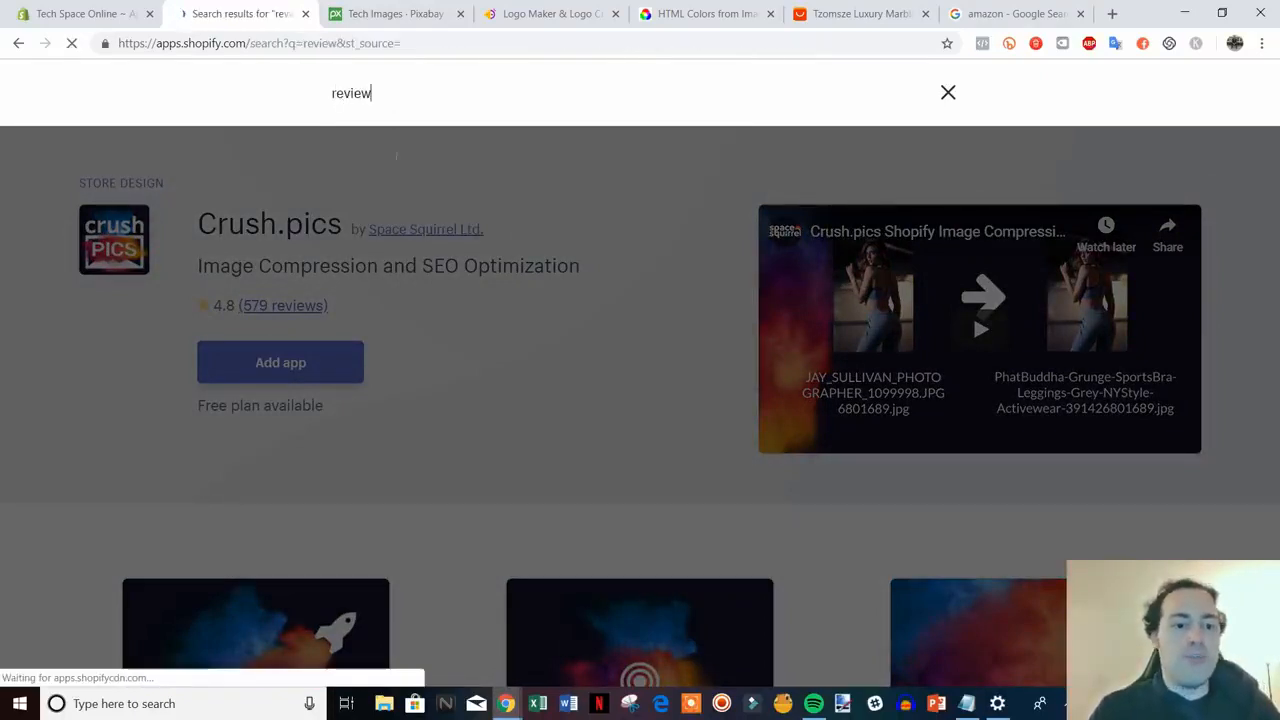
{"action": "scroll", "coordinate": [754, 230], "scroll_direction": "down", "scroll_amount": 1}
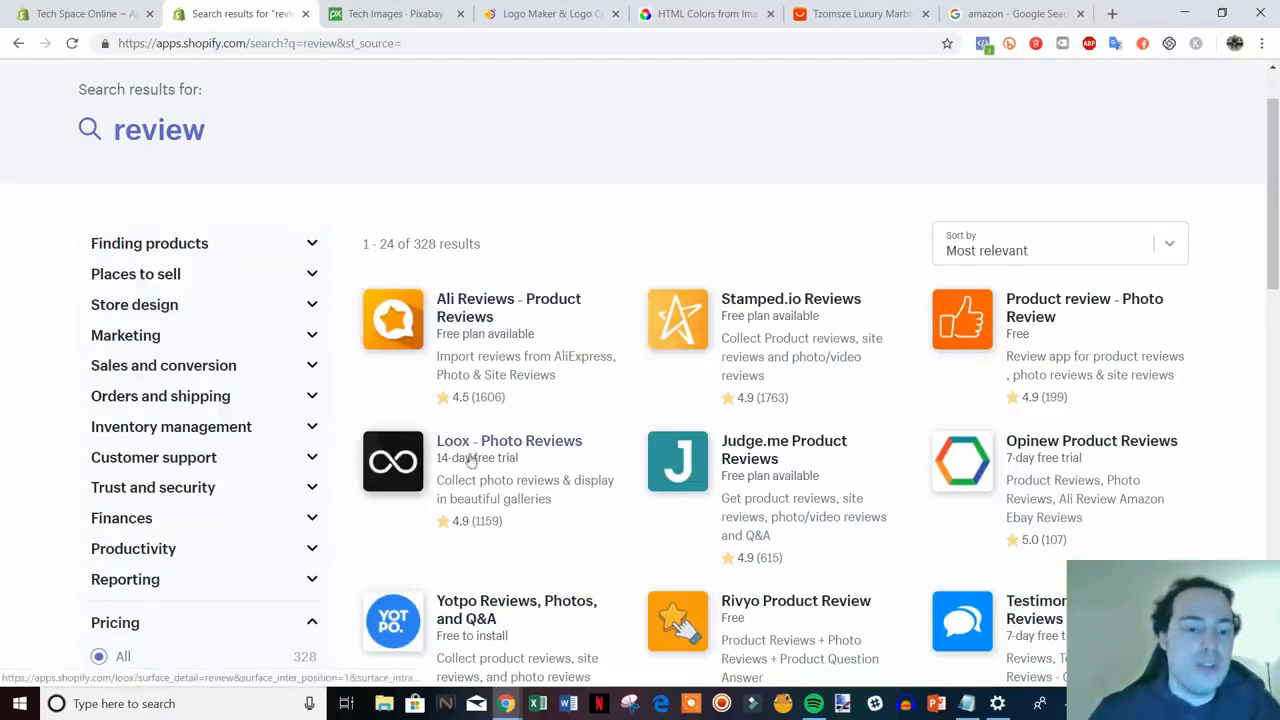
{"action": "scroll", "coordinate": [520, 466], "scroll_direction": "down", "scroll_amount": 1}
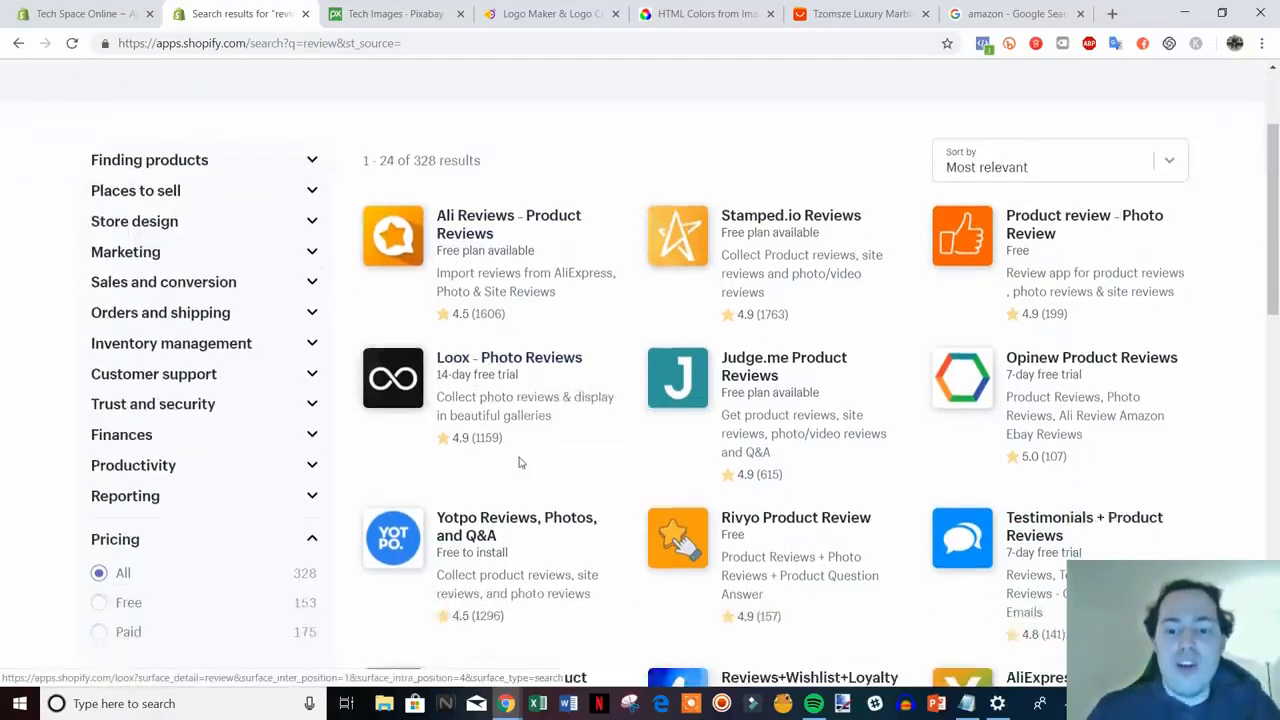
{"action": "scroll", "coordinate": [520, 451], "scroll_direction": "up", "scroll_amount": 1}
{"action": "scroll", "coordinate": [516, 430], "scroll_direction": "down", "scroll_amount": 2}
{"action": "scroll", "coordinate": [516, 428], "scroll_direction": "up", "scroll_amount": 1}
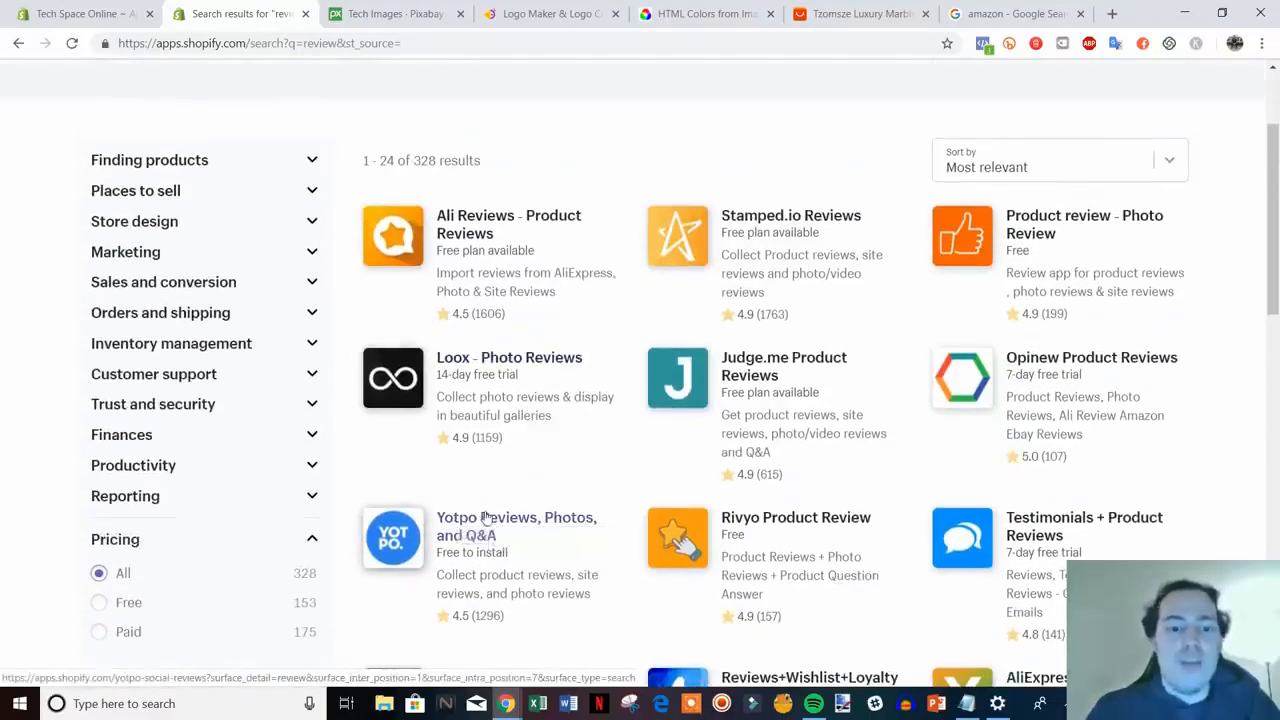
{"action": "scroll", "coordinate": [600, 435], "scroll_direction": "down", "scroll_amount": 1}
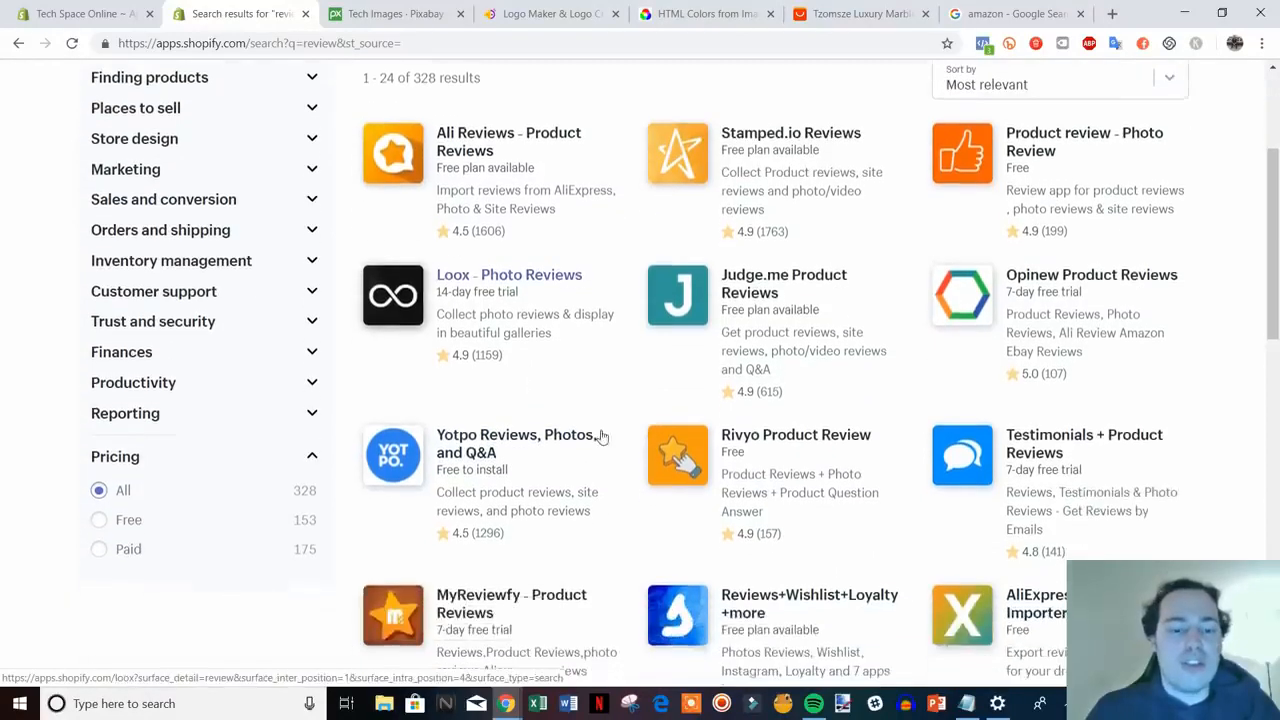
{"action": "scroll", "coordinate": [500, 450], "scroll_direction": "down", "scroll_amount": 2}
{"action": "scroll", "coordinate": [494, 311], "scroll_direction": "down", "scroll_amount": 6}
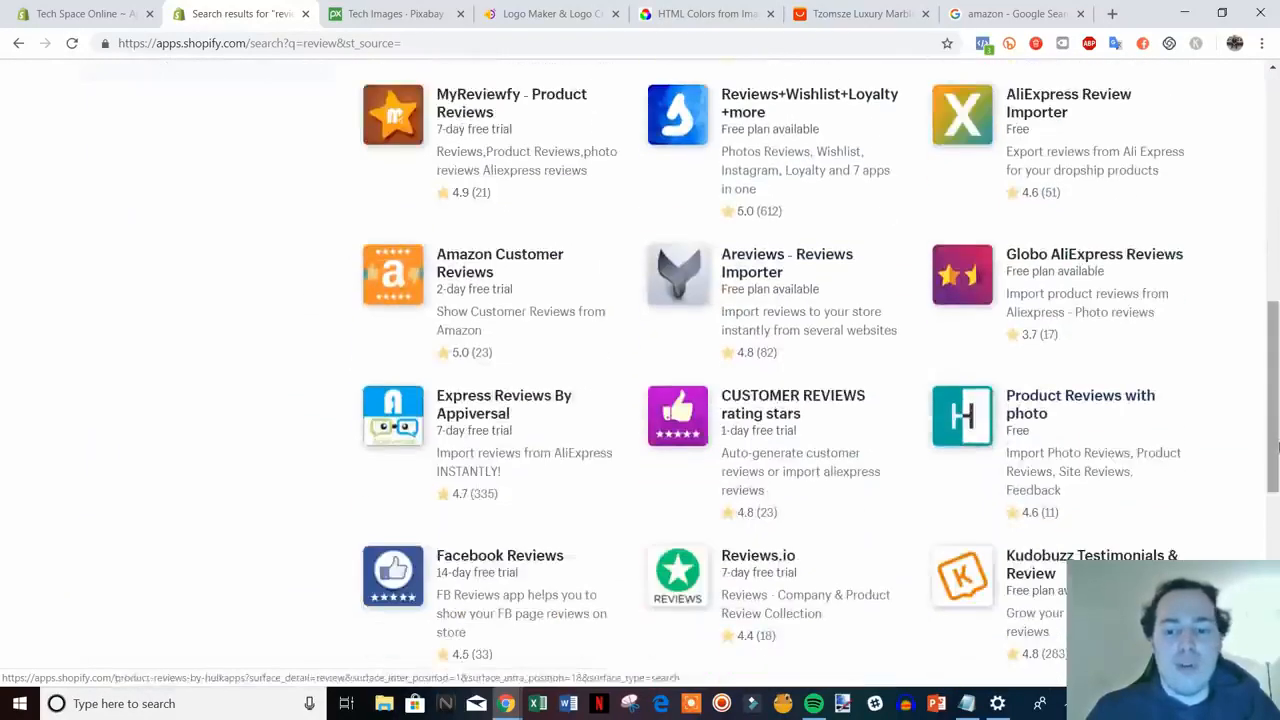
{"action": "left_click_drag", "start_coordinate": [1276, 507], "coordinate": [1263, 199]}
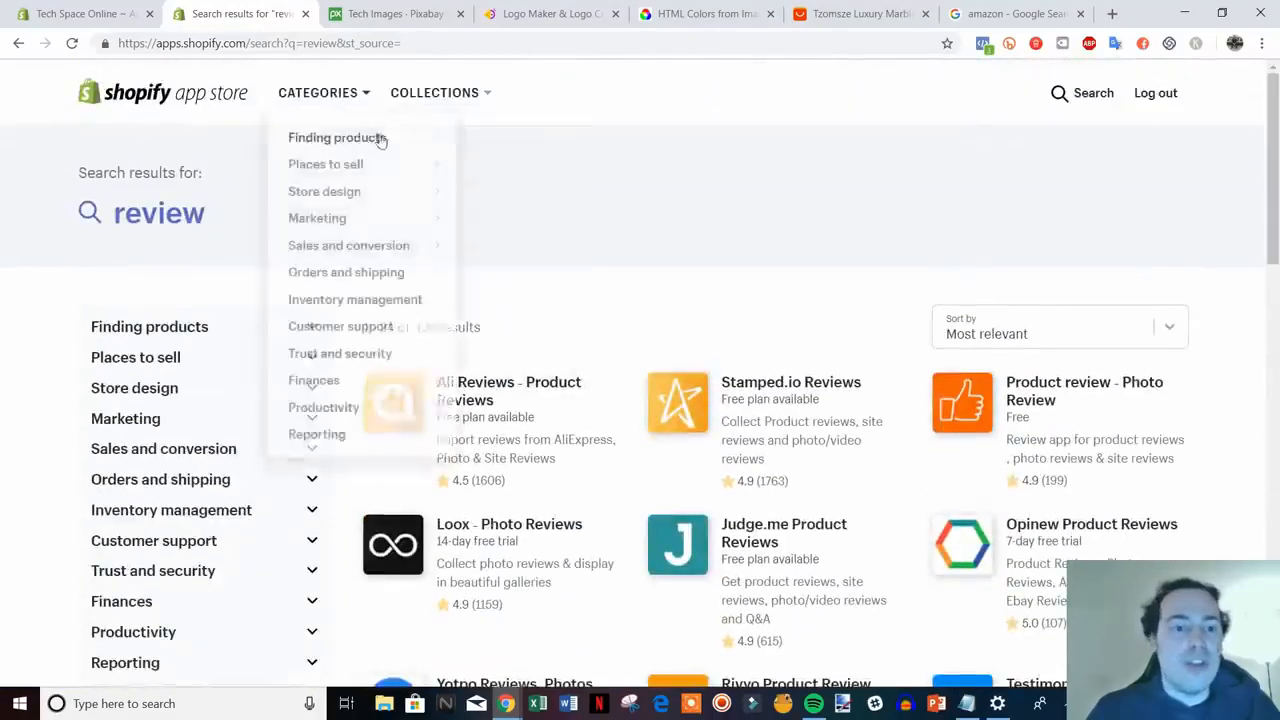
{"action": "left_click", "coordinate": [1077, 100]}
{"action": "left_click_drag", "start_coordinate": [388, 95], "coordinate": [281, 103]}
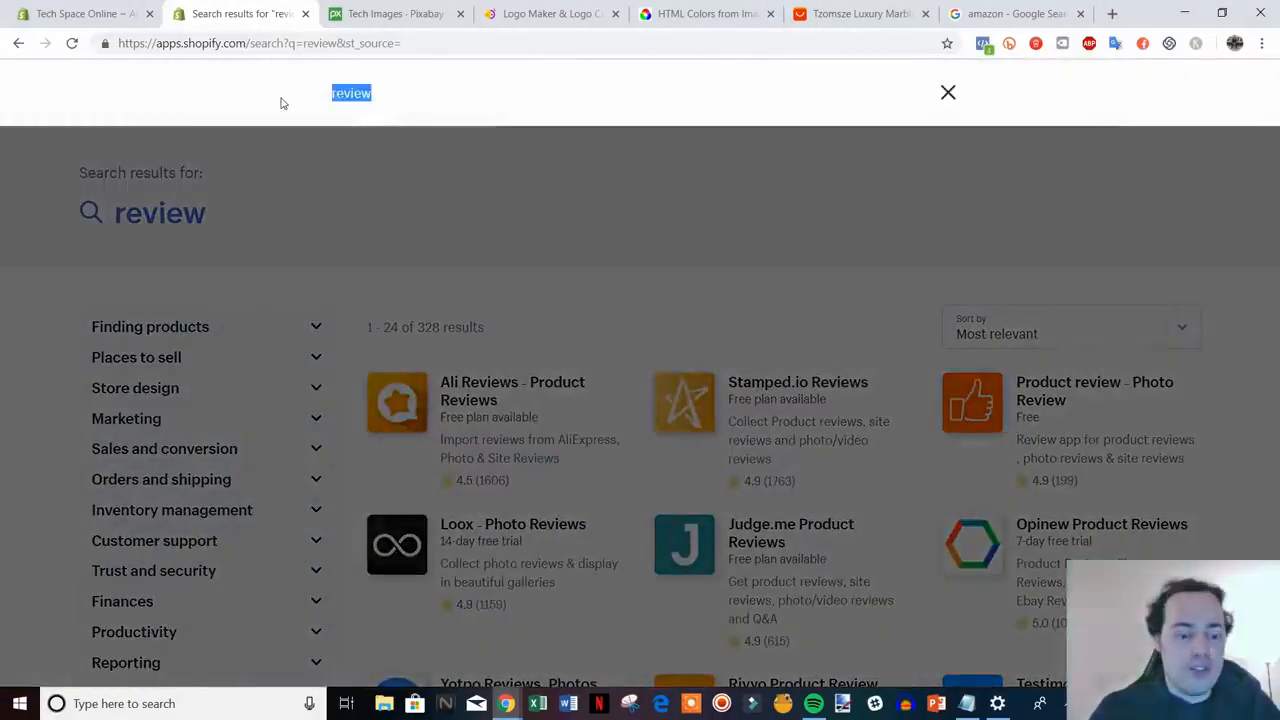
- Search the App Store for 'shopify review' and browse the matching apps
{"action": "type", "text": "shop"}
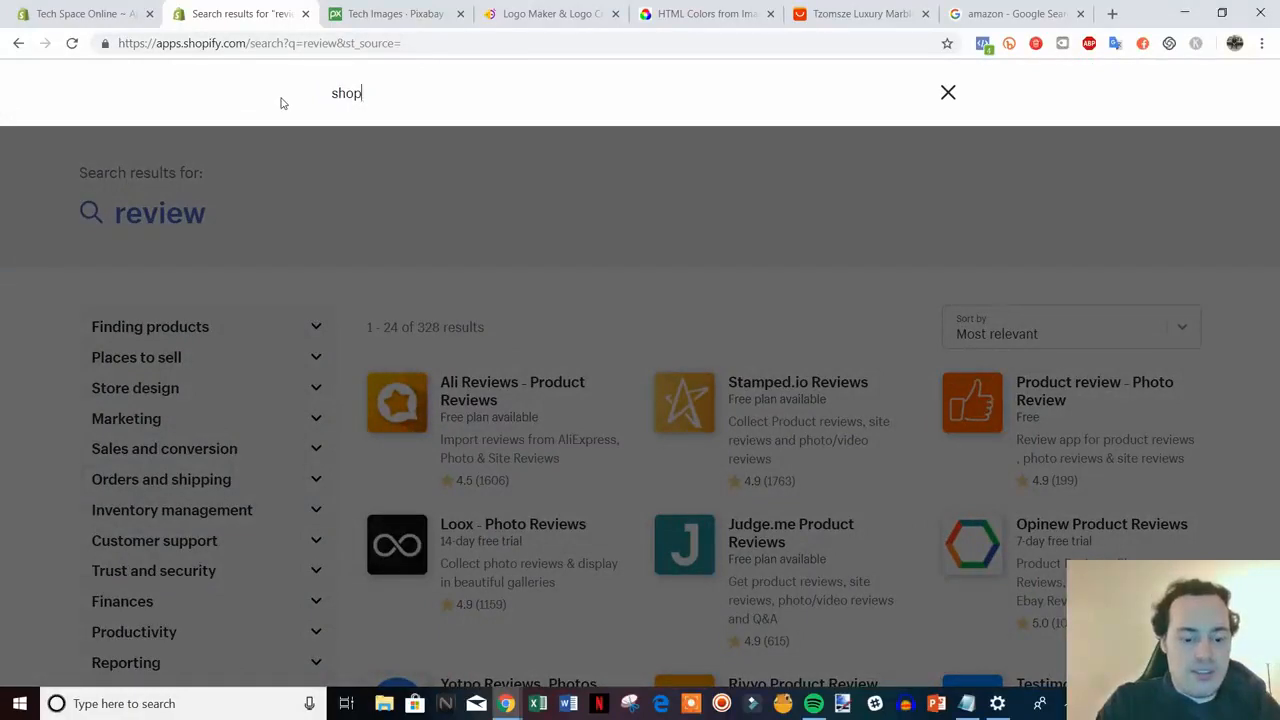
{"action": "type", "text": "ify review"}
{"action": "key", "text": "Return"}
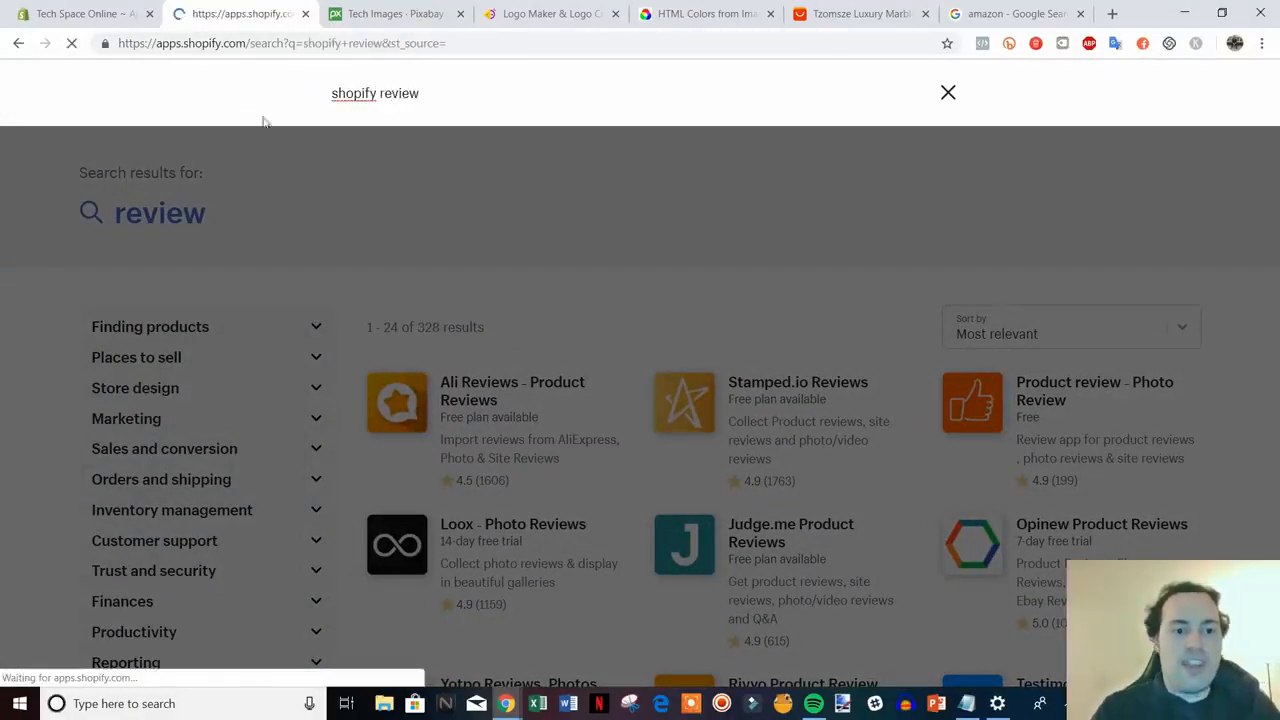
{"action": "scroll", "coordinate": [785, 318], "scroll_direction": "down", "scroll_amount": 3}
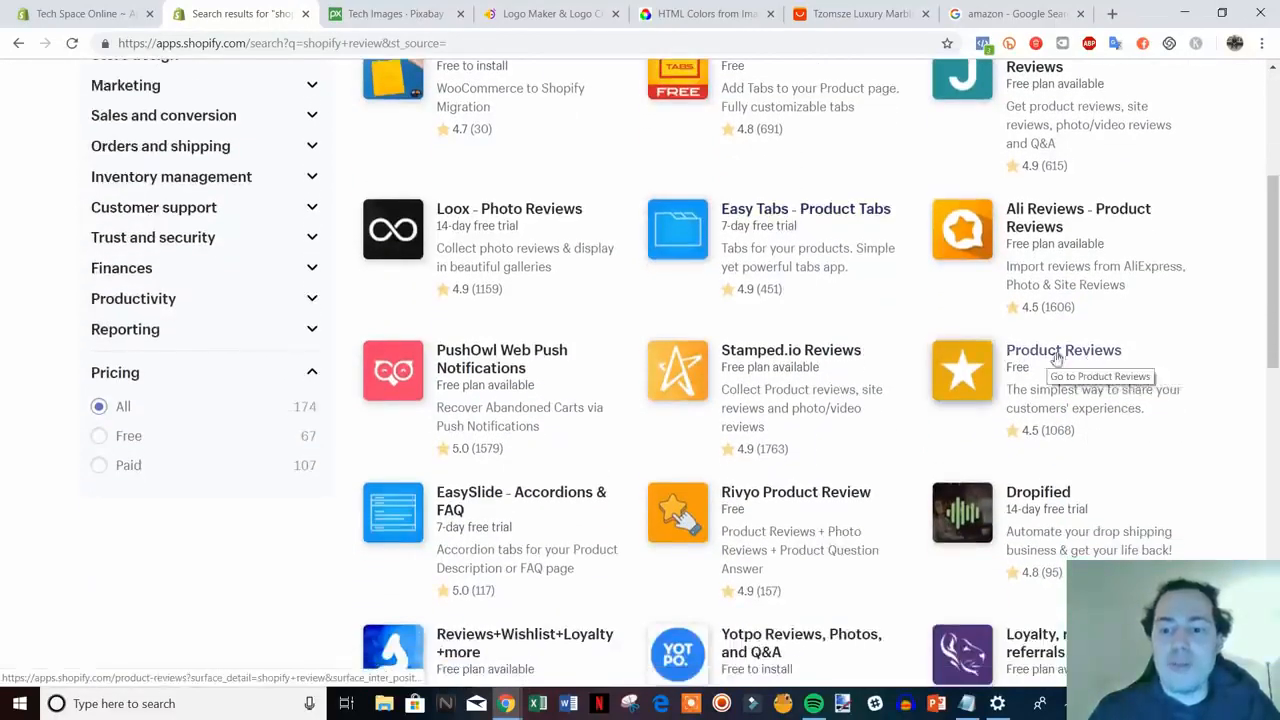
{"action": "scroll", "coordinate": [1272, 250], "scroll_direction": "up", "scroll_amount": 1}
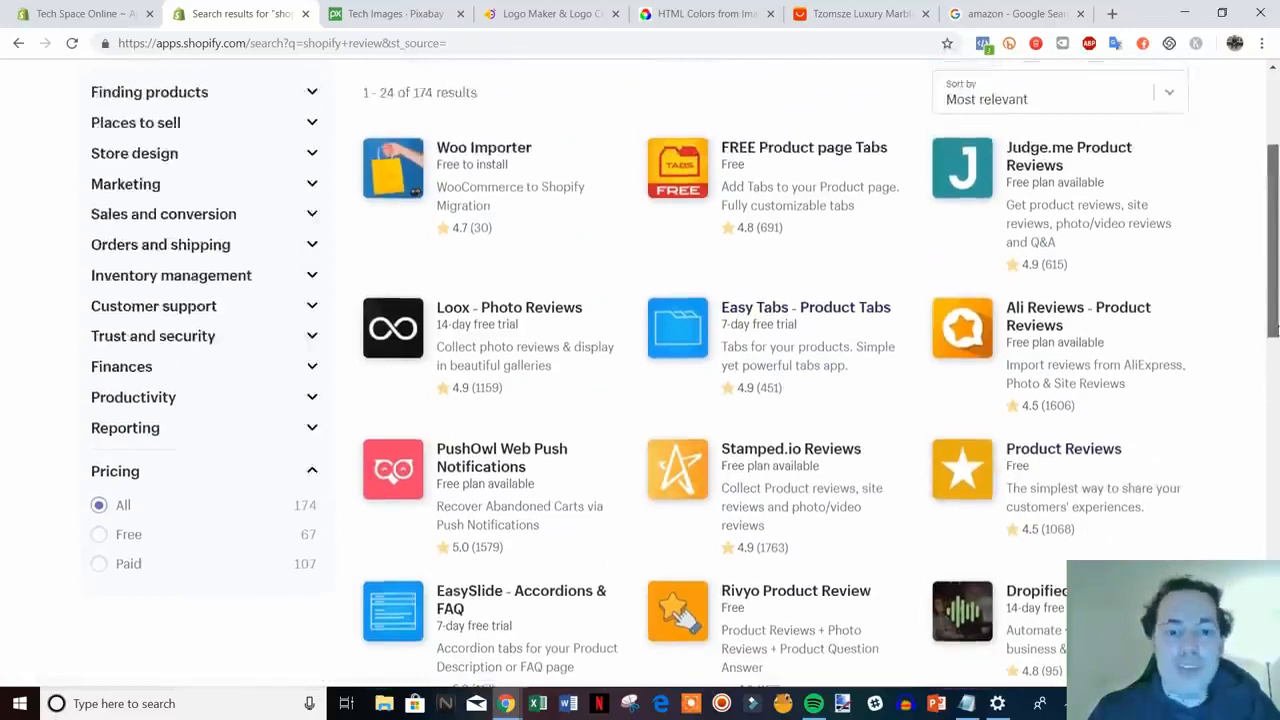
{"action": "left_click_drag", "start_coordinate": [1278, 328], "coordinate": [1277, 268]}
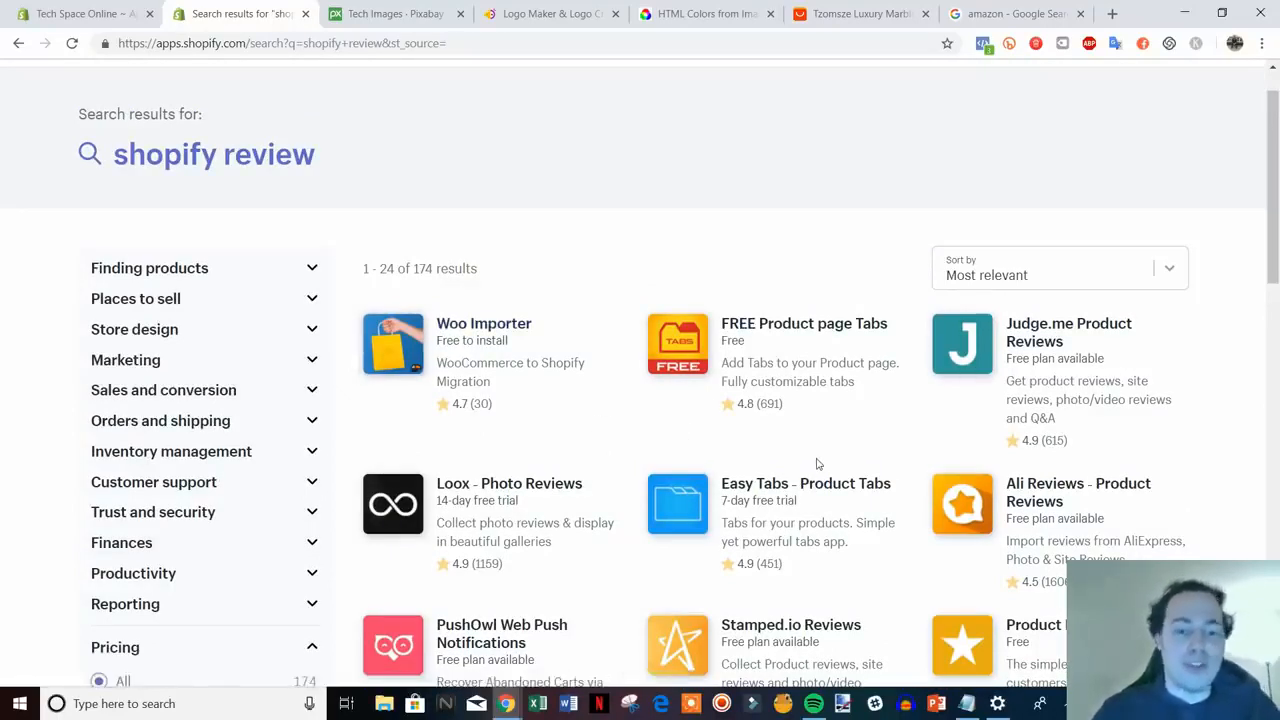
{"action": "scroll", "coordinate": [816, 463], "scroll_direction": "up", "scroll_amount": 1}
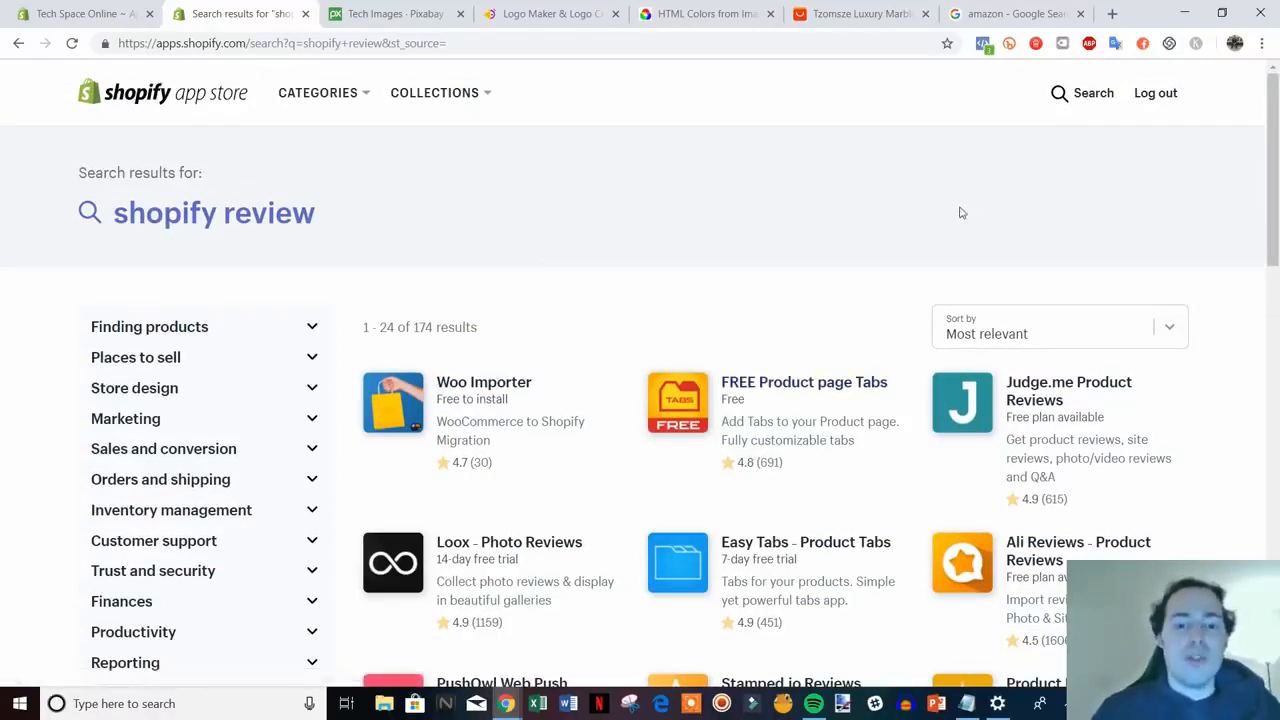
- Replace the query with 'privy' and view its 18 results, led by Privy – Exit Pop Ups & Email
{"action": "left_click", "coordinate": [1083, 93]}
{"action": "left_click_drag", "start_coordinate": [462, 103], "coordinate": [330, 99]}
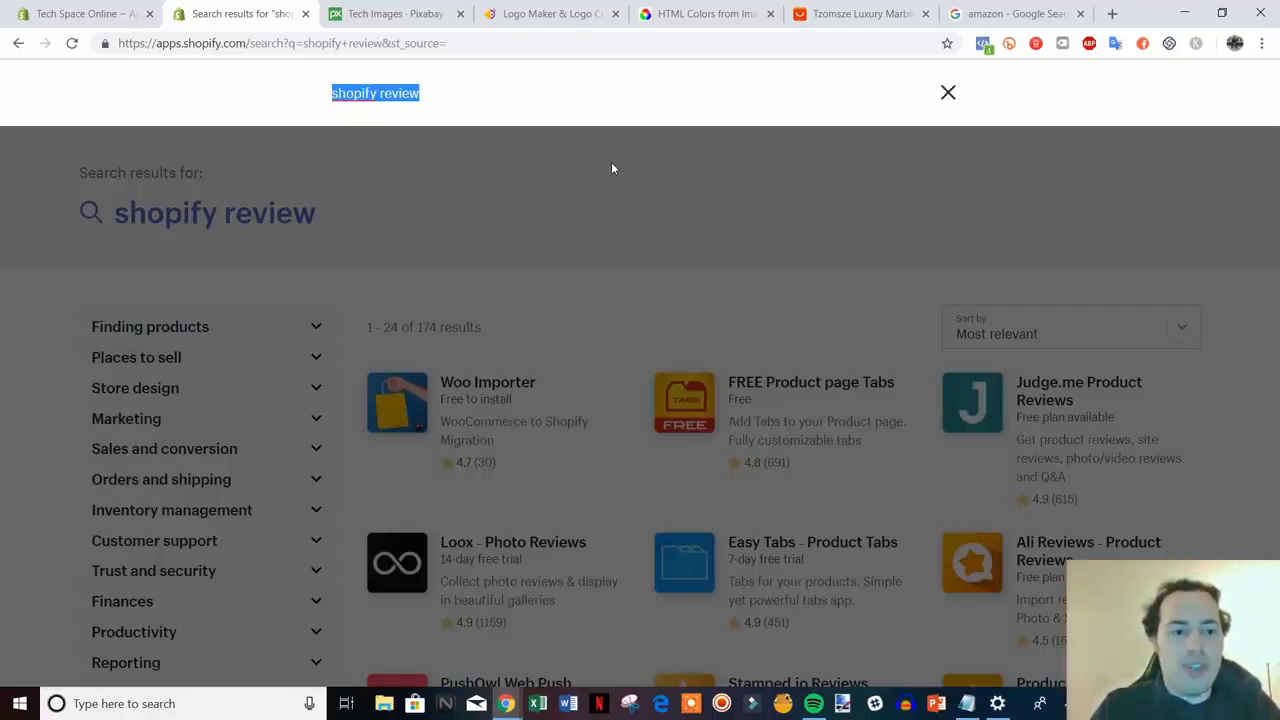
{"action": "type", "text": "privy"}
{"action": "key", "text": "Return"}
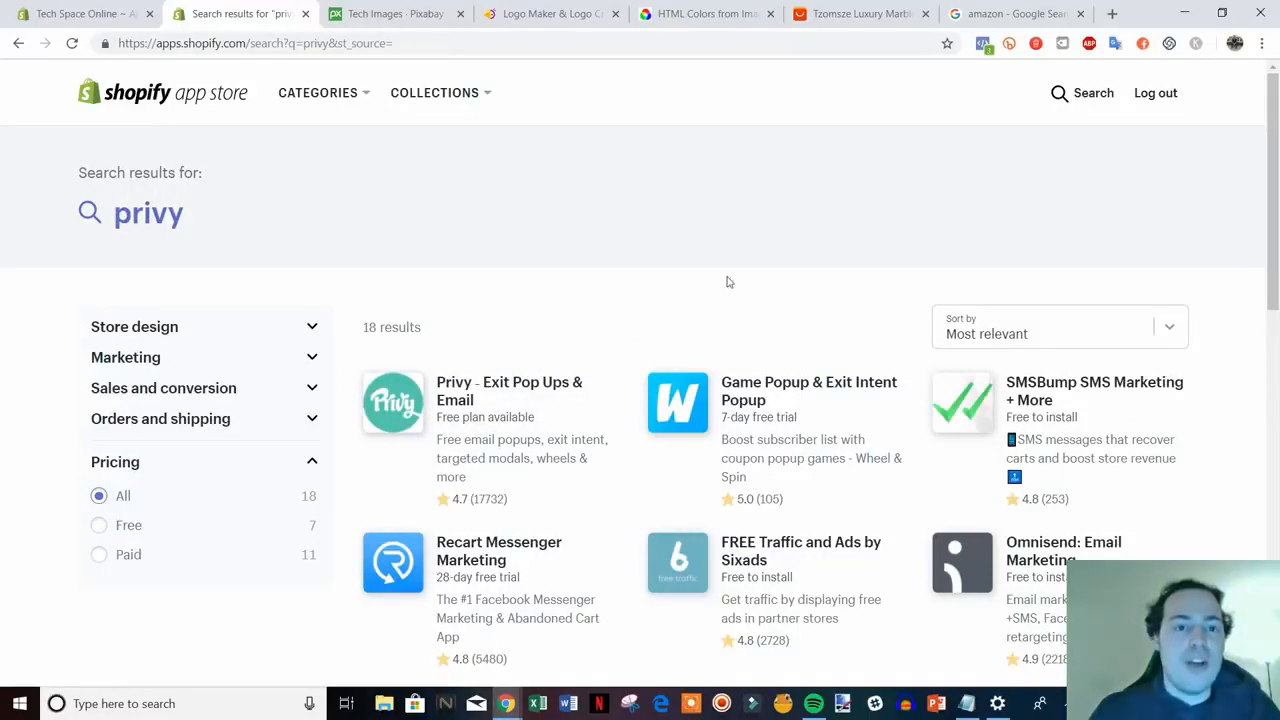
{"action": "scroll", "coordinate": [898, 280], "scroll_direction": "down", "scroll_amount": 1}
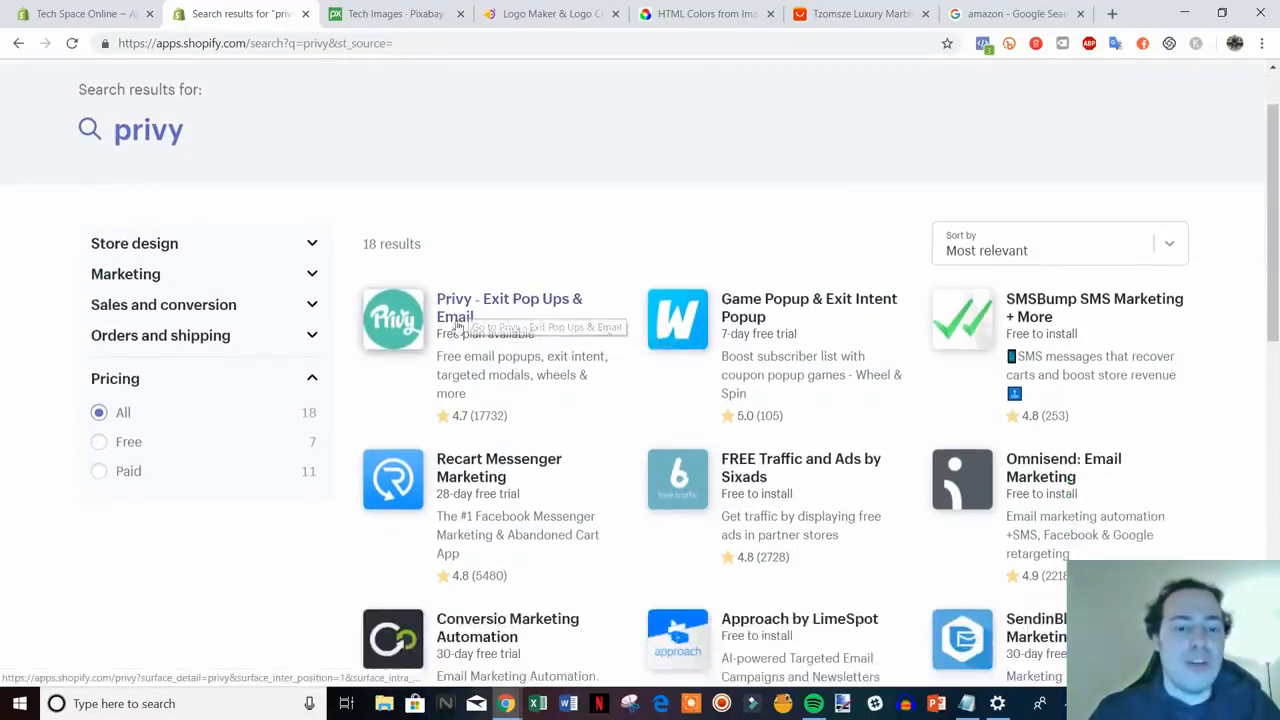
{"action": "scroll", "coordinate": [519, 347], "scroll_direction": "up", "scroll_amount": 1}
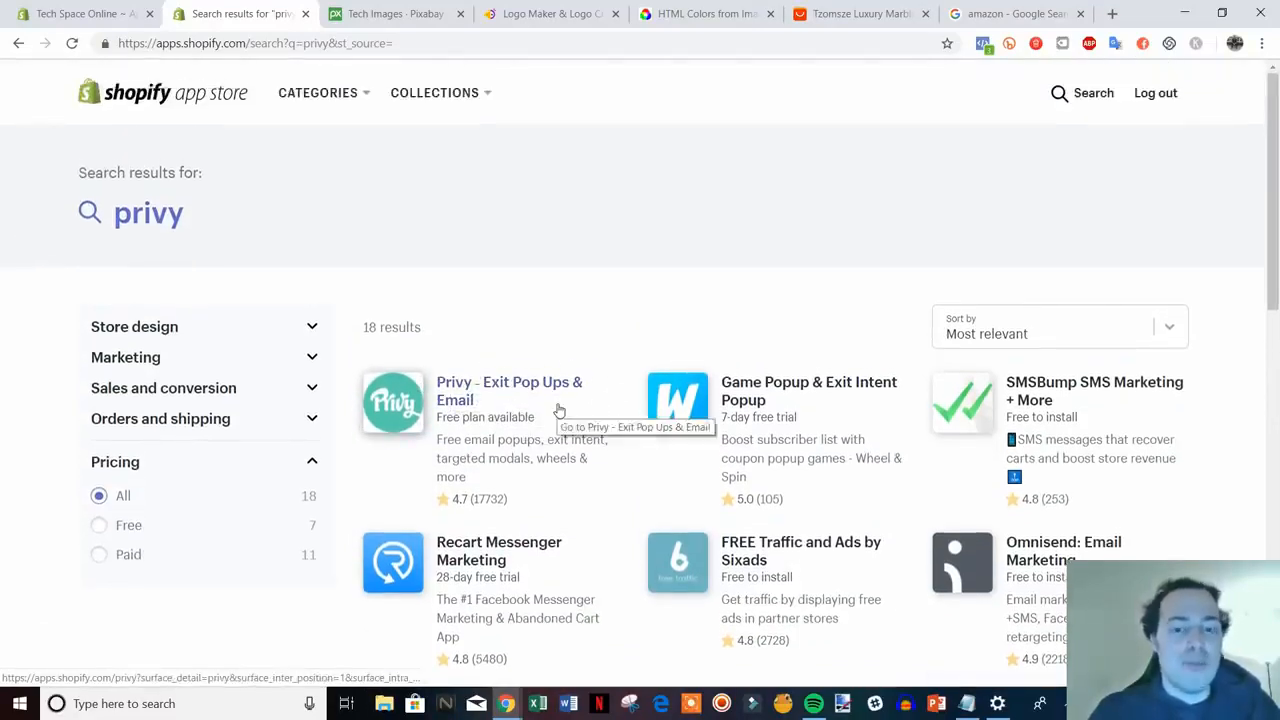
{"action": "left_click", "coordinate": [90, 14]}
{"action": "left_click", "coordinate": [245, 14]}
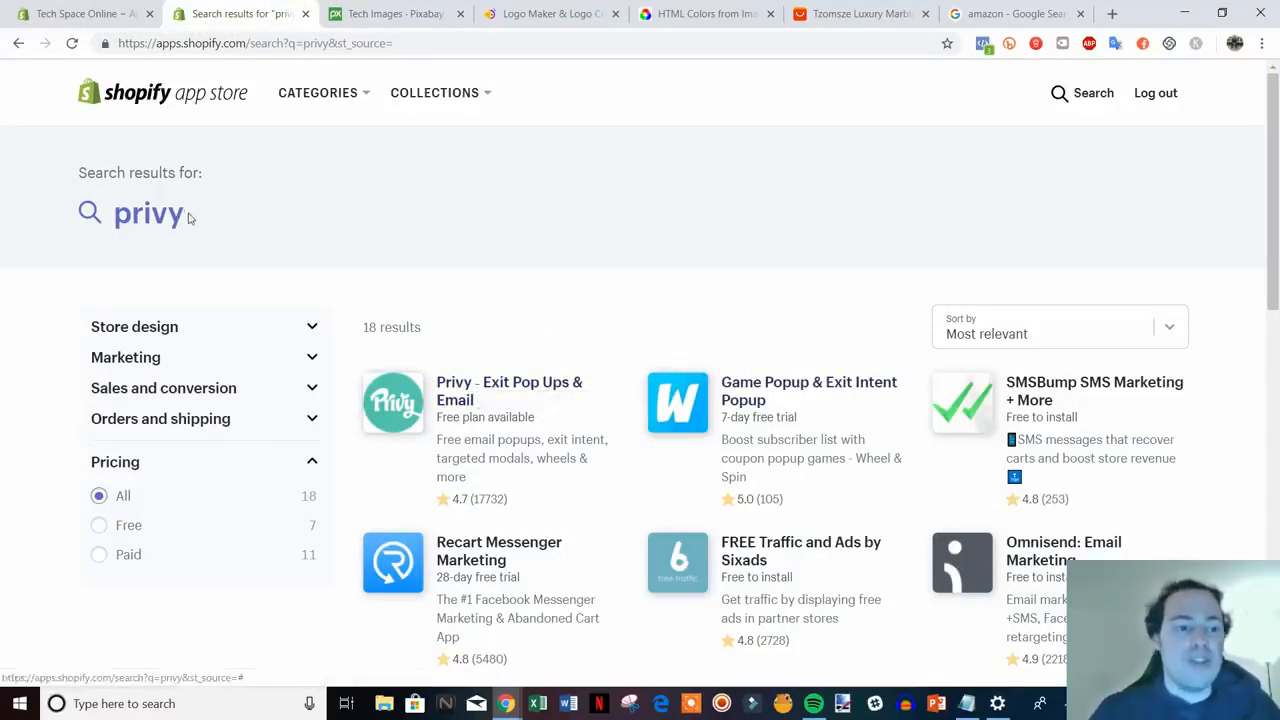
- Replace 'privy' with 'spin a sale' and search, getting 315 results led by Spin-a-Sale
{"action": "left_click", "coordinate": [100, 215]}
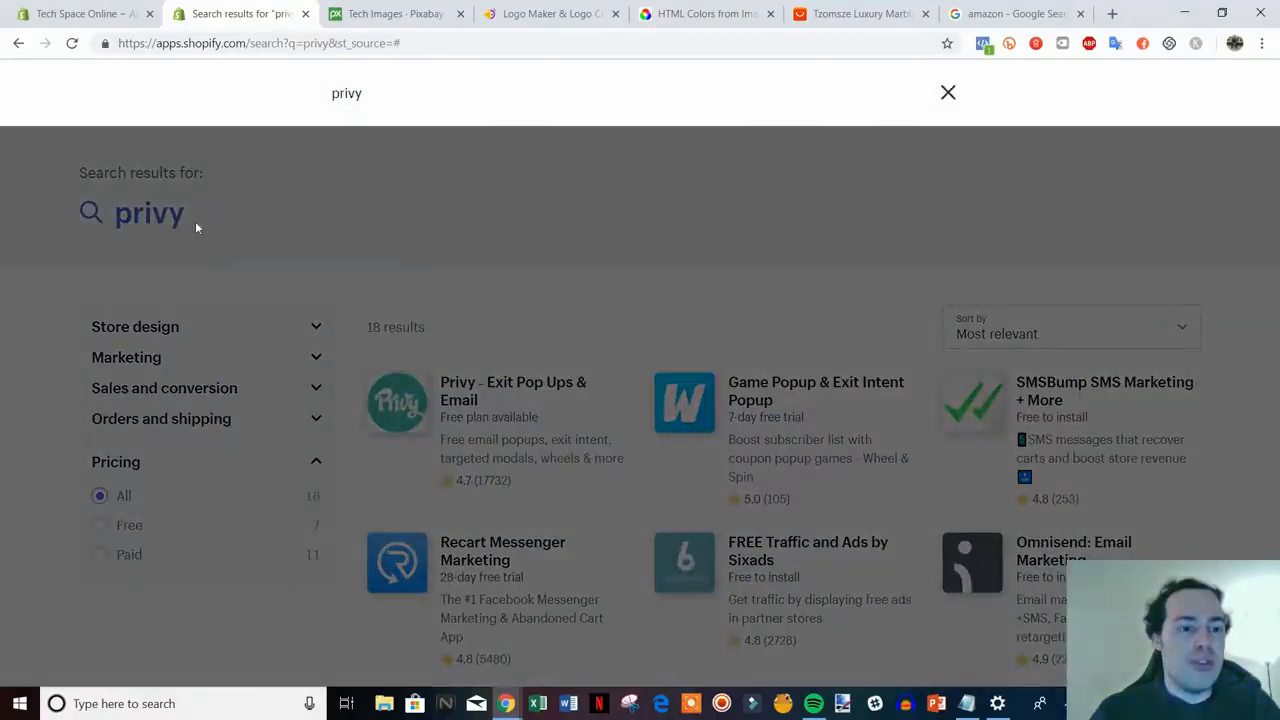
{"action": "left_click_drag", "start_coordinate": [394, 97], "coordinate": [240, 109]}
{"action": "type", "text": "spin"}
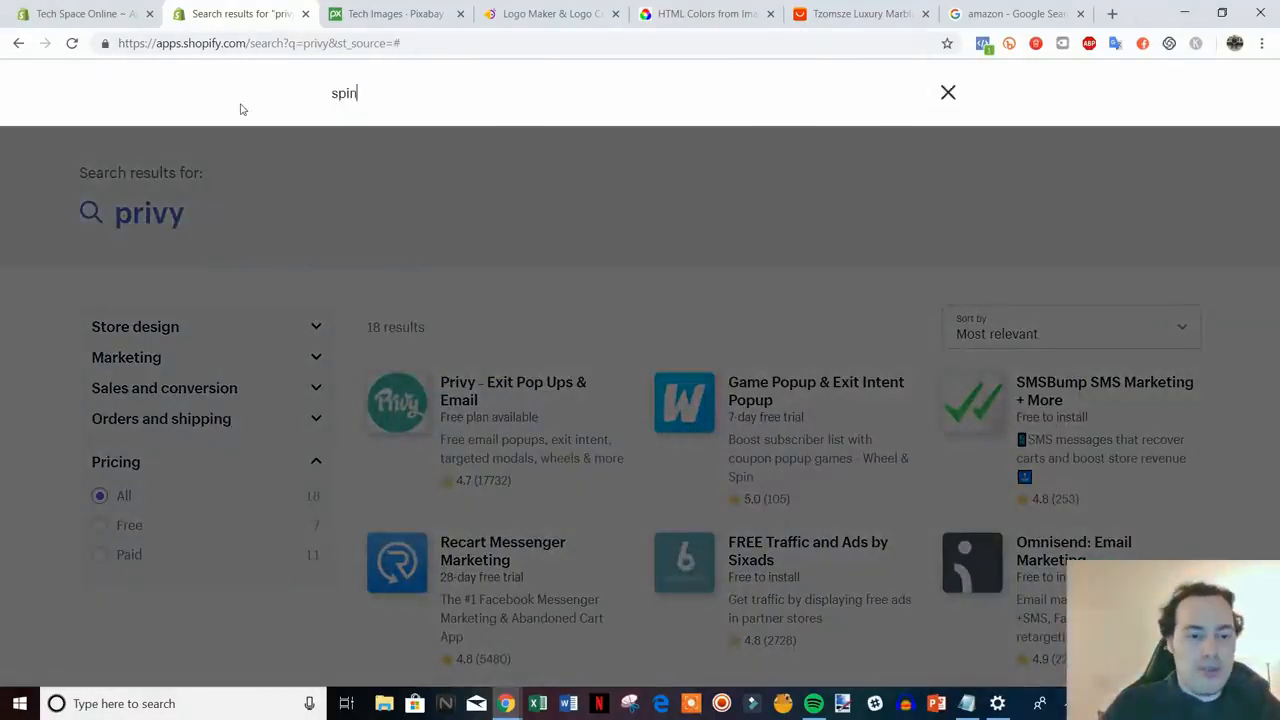
{"action": "type", "text": " a sale"}
{"action": "key", "text": "Return"}
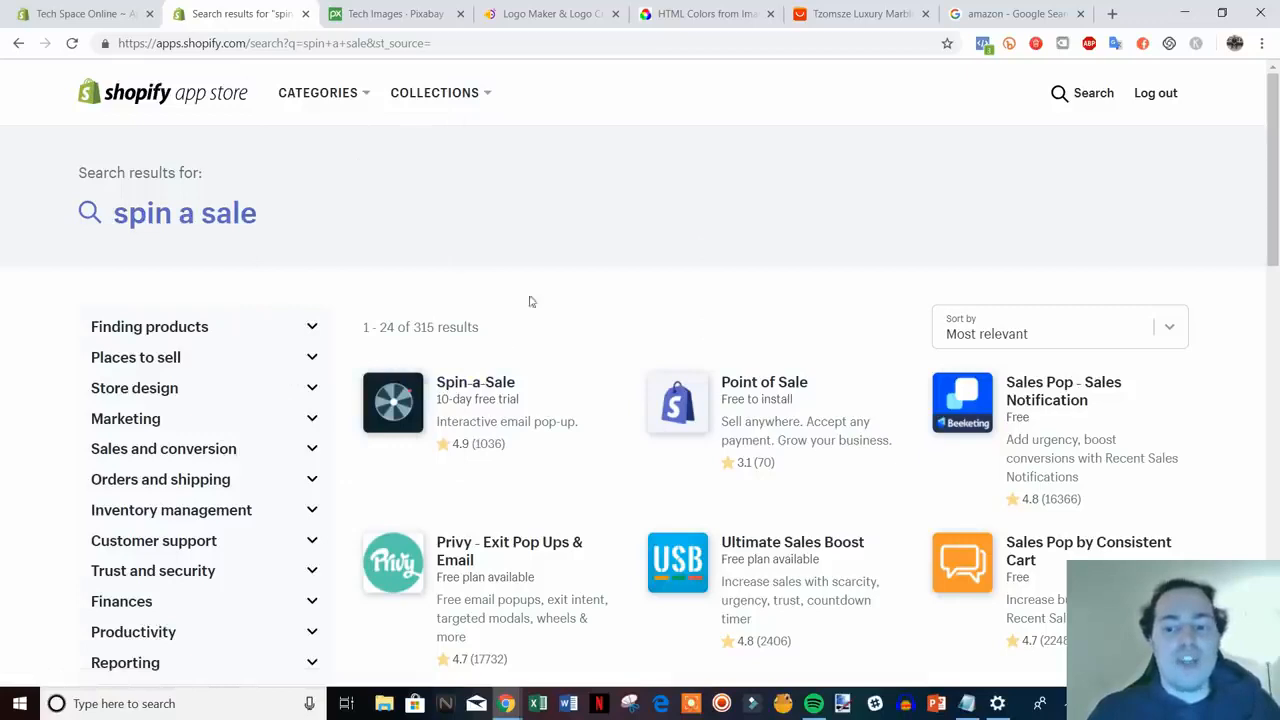
- Close the App Store search tab and scroll the admin Apps page's recommended apps
{"action": "left_click", "coordinate": [110, 14]}
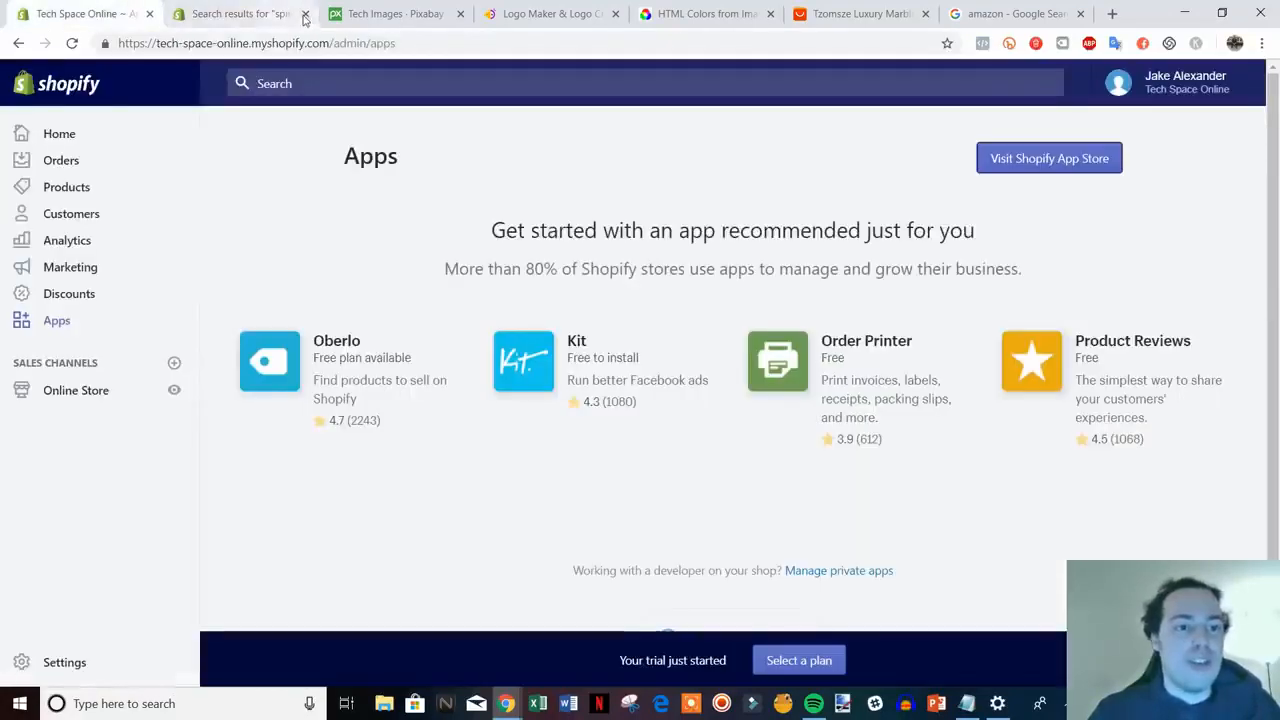
{"action": "left_click", "coordinate": [305, 14]}
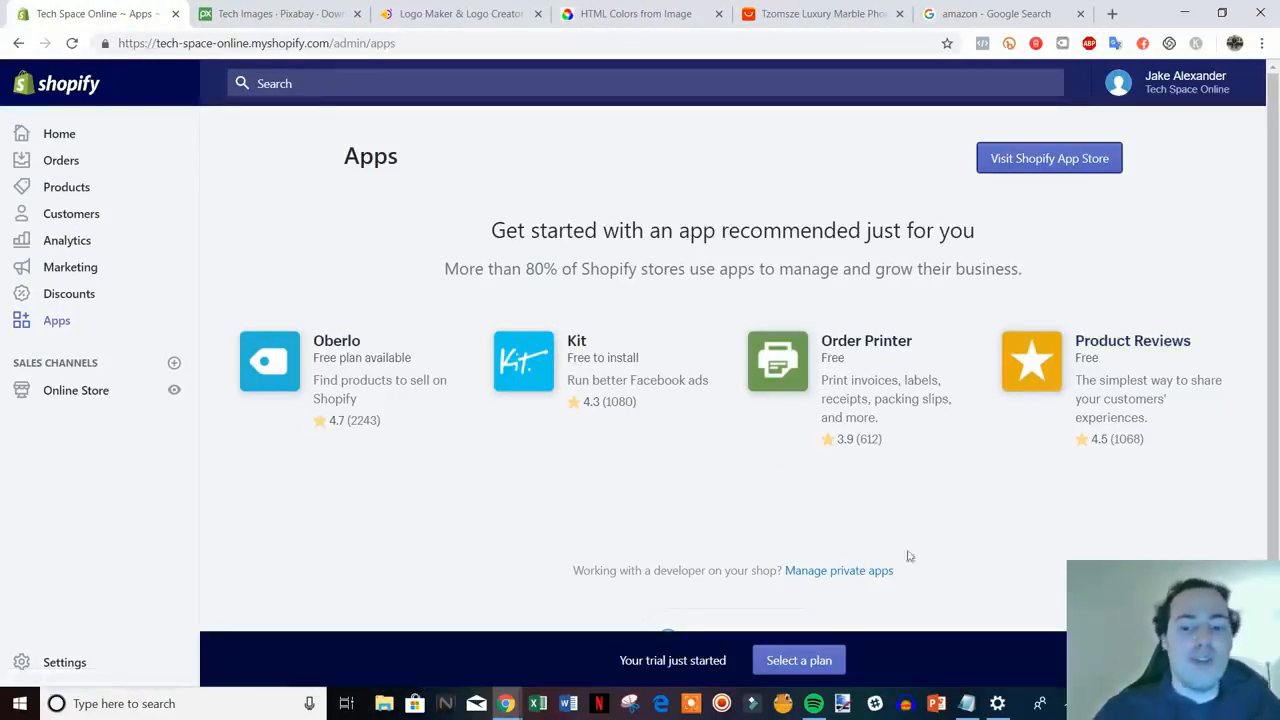
{"action": "scroll", "coordinate": [924, 551], "scroll_direction": "down", "scroll_amount": 1}
{"action": "scroll", "coordinate": [895, 548], "scroll_direction": "up", "scroll_amount": 1}
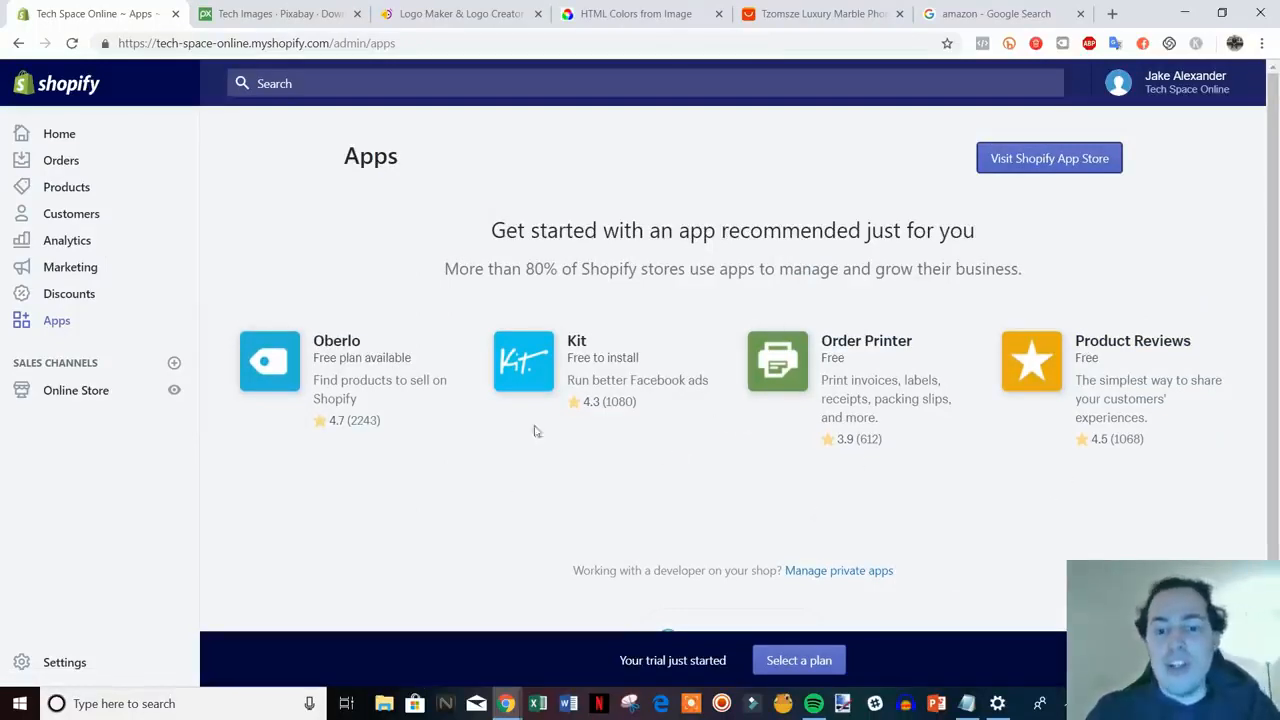
{"action": "scroll", "coordinate": [347, 459], "scroll_direction": "down", "scroll_amount": 1}
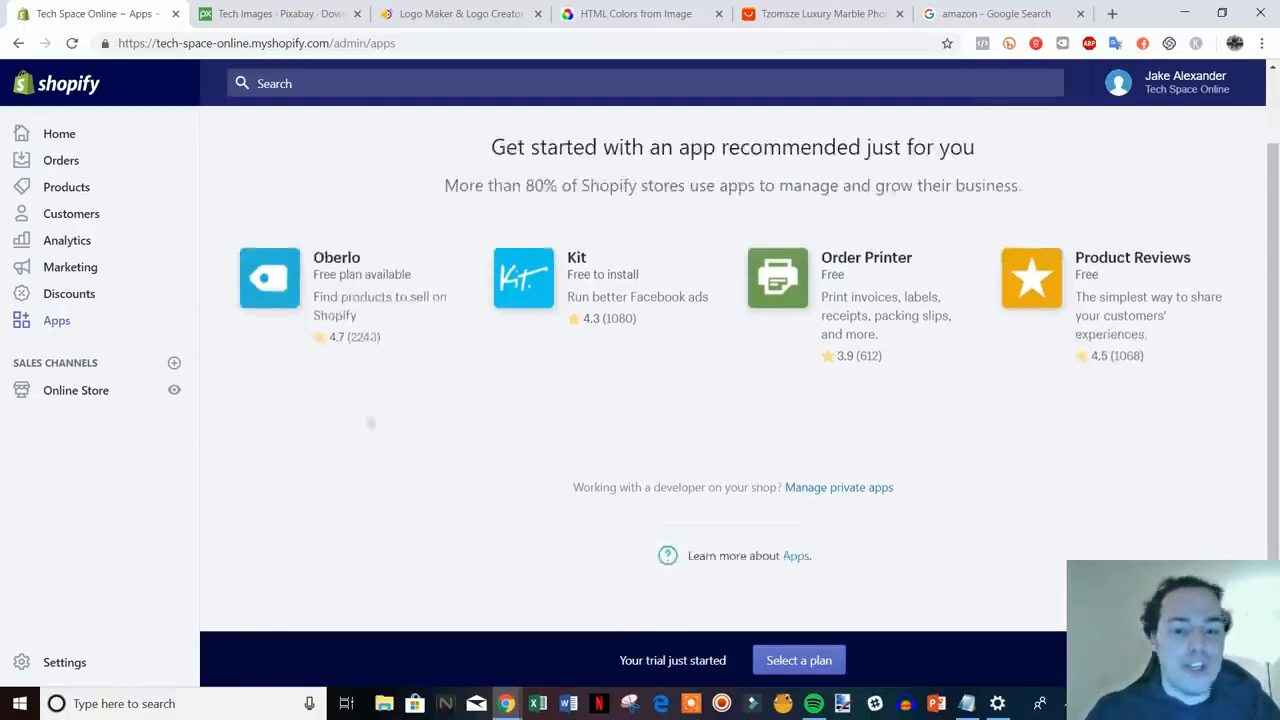
- Open plan pricing and compare the Basic, Shopify and Advanced plan rates
{"action": "left_click", "coordinate": [805, 660]}
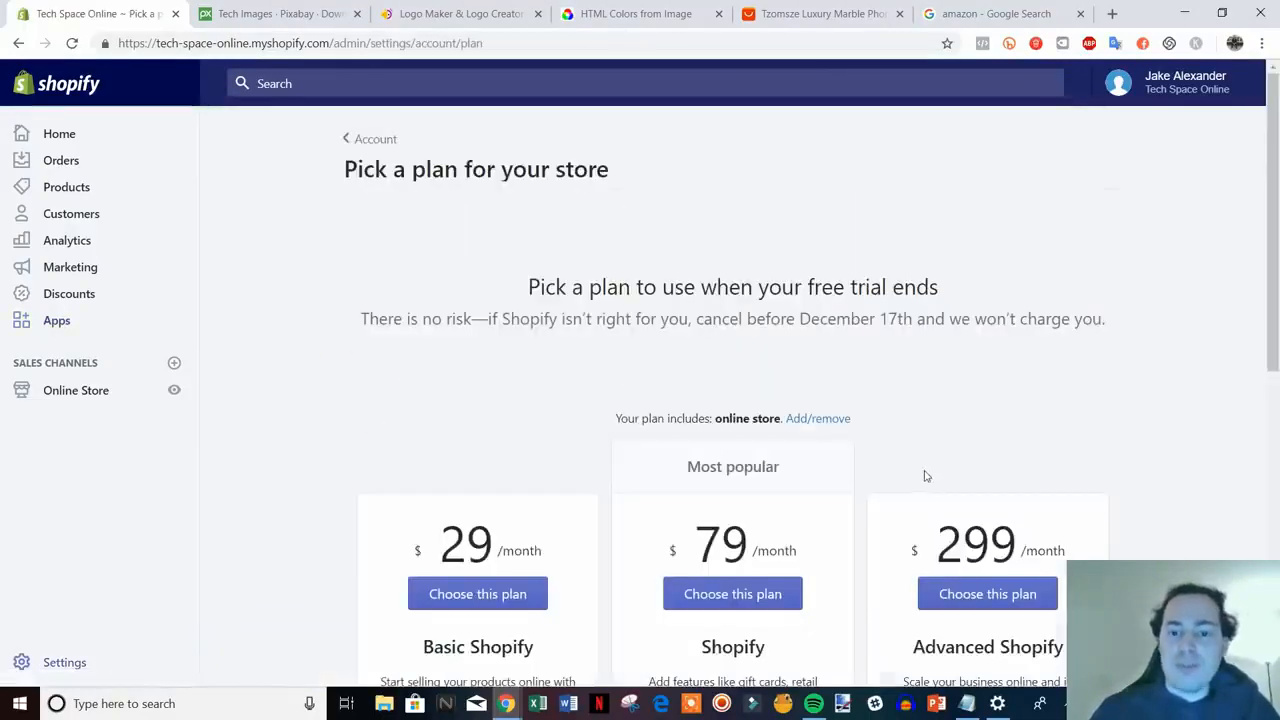
{"action": "scroll", "coordinate": [1167, 390], "scroll_direction": "down", "scroll_amount": 3}
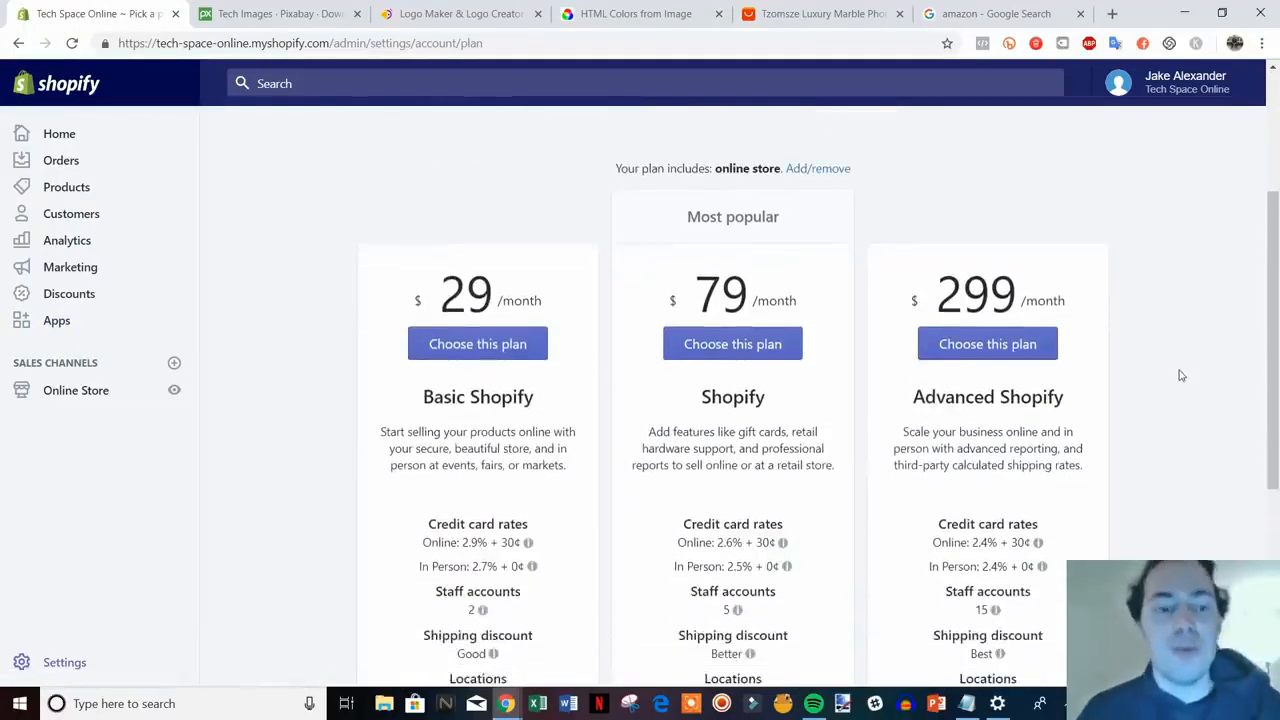
{"action": "scroll", "coordinate": [1180, 390], "scroll_direction": "down", "scroll_amount": 1}
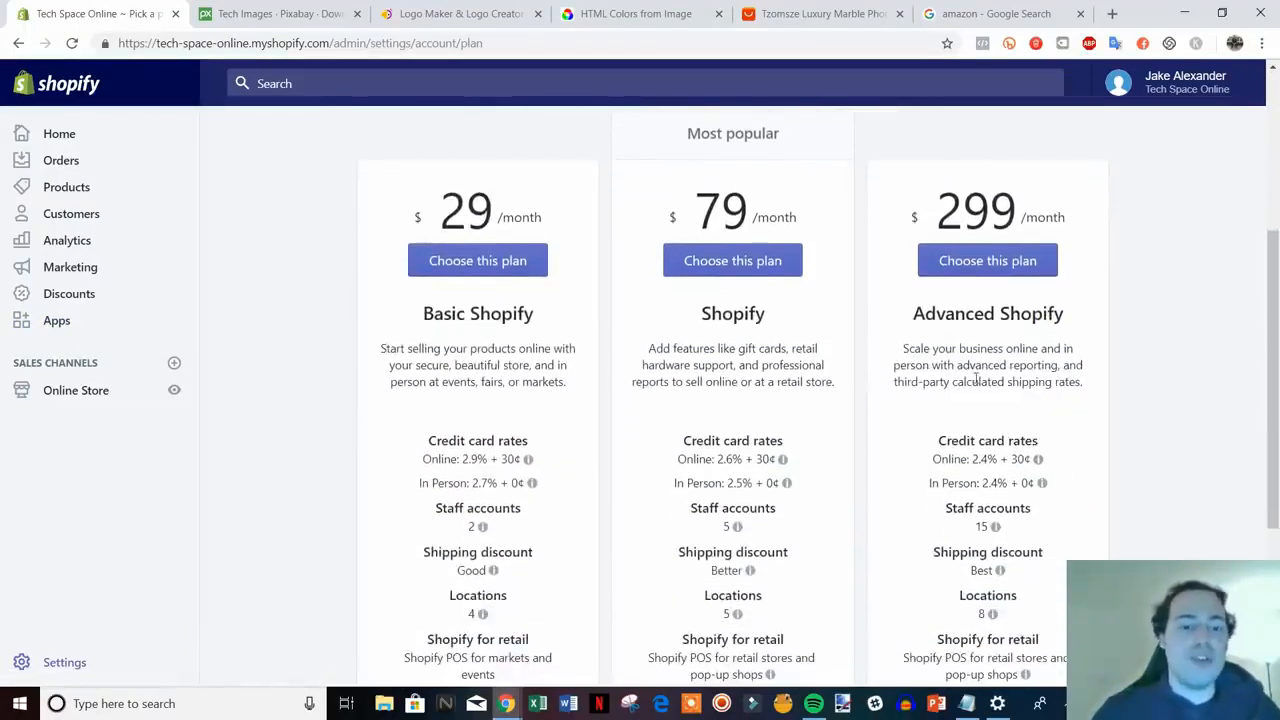
{"action": "scroll", "coordinate": [1240, 440], "scroll_direction": "down", "scroll_amount": 1}
{"action": "scroll", "coordinate": [1225, 430], "scroll_direction": "up", "scroll_amount": 1}
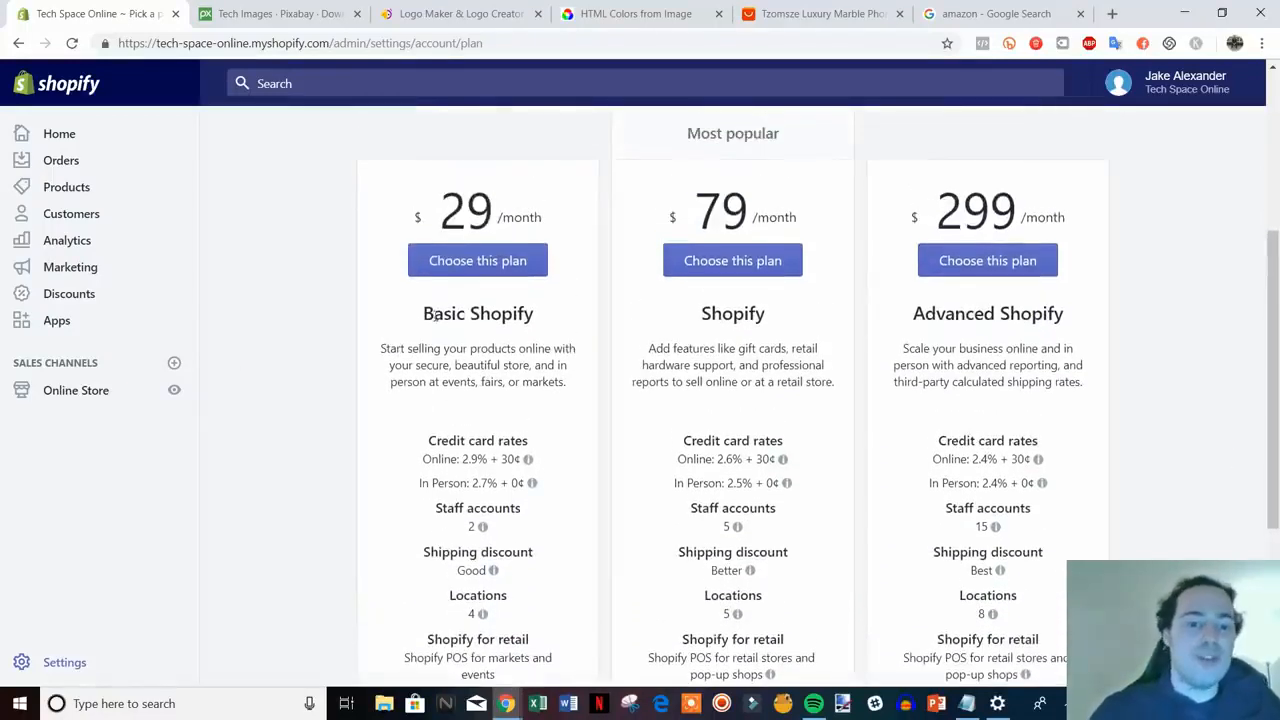
{"action": "scroll", "coordinate": [583, 358], "scroll_direction": "down", "scroll_amount": 1}
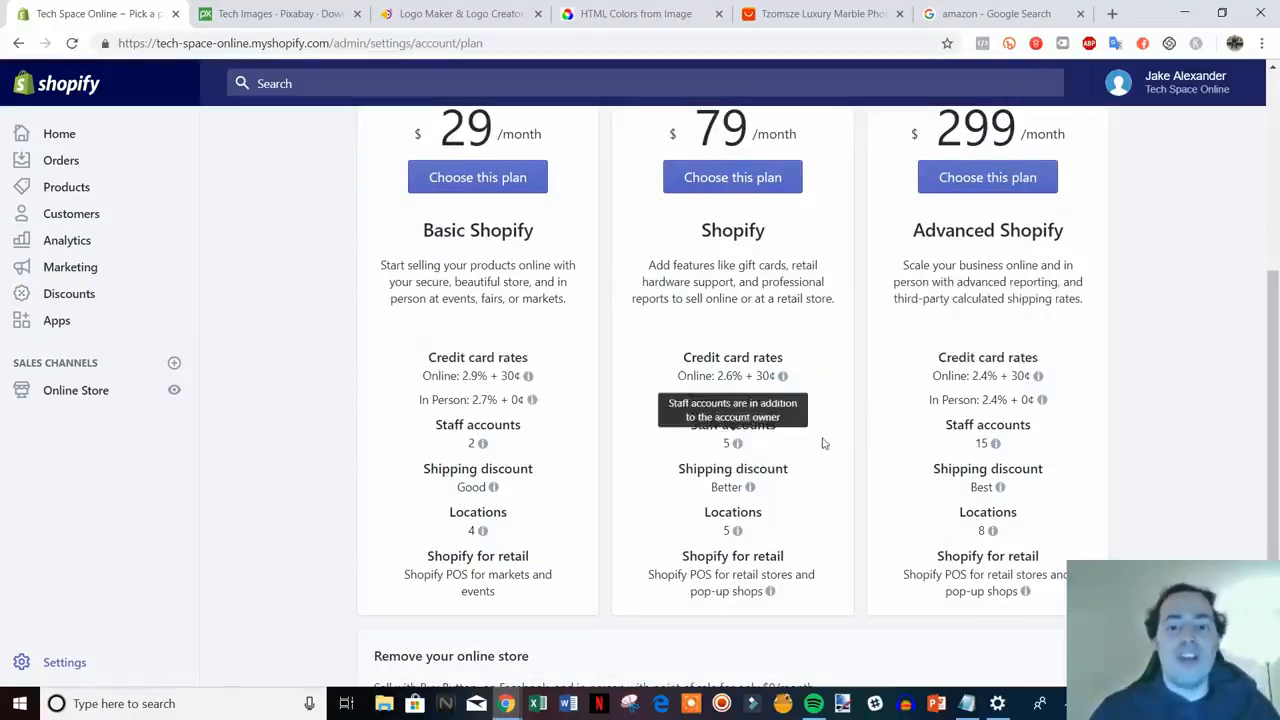
{"action": "mouse_move", "coordinate": [721, 384]}
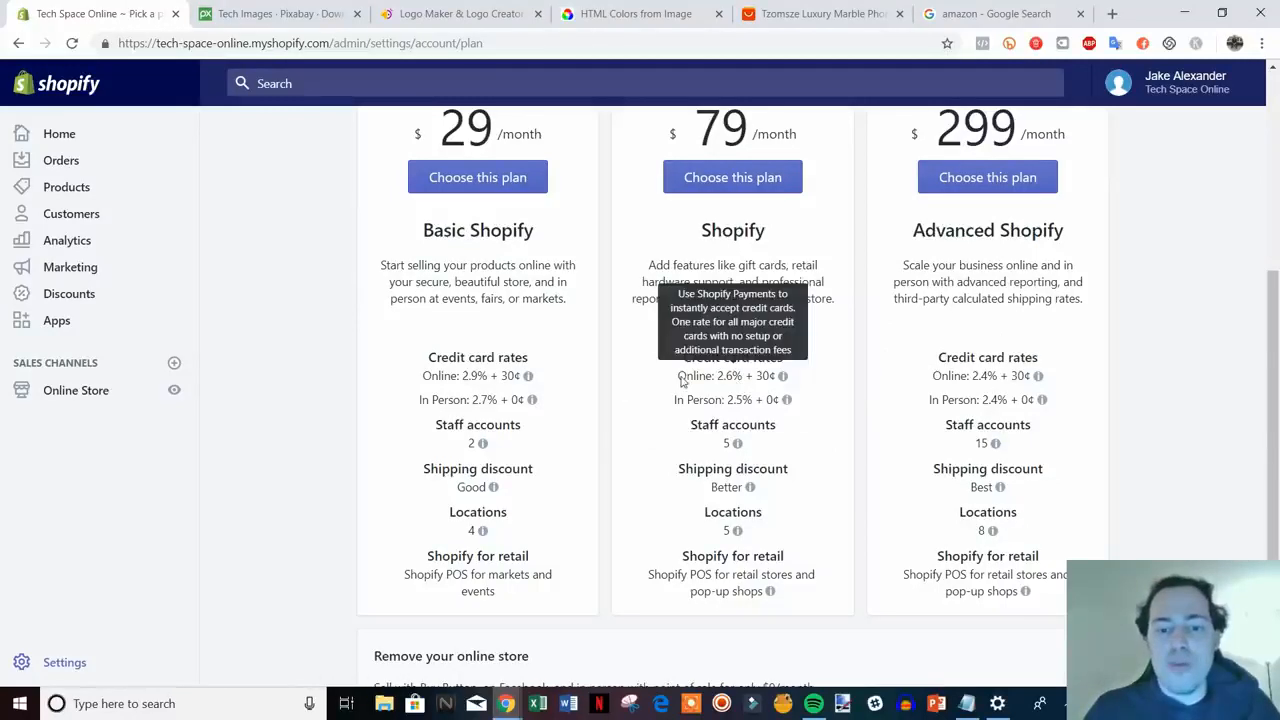
{"action": "mouse_move", "coordinate": [760, 402]}
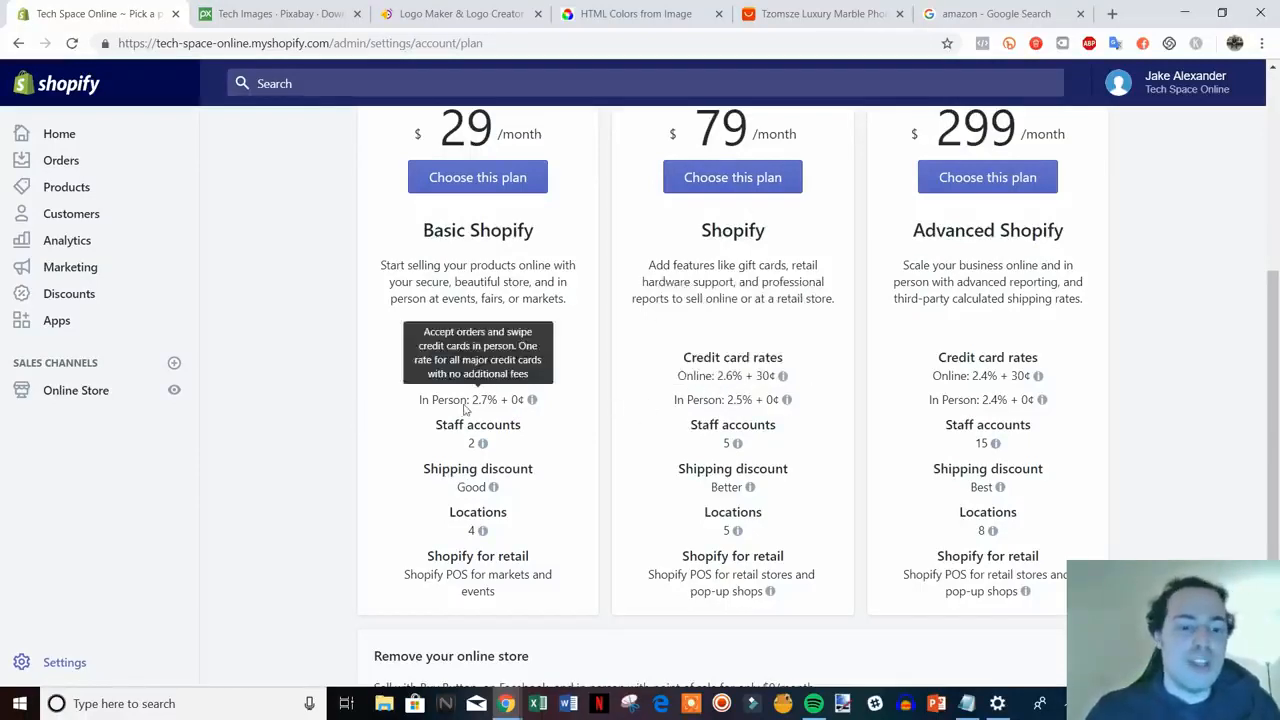
{"action": "mouse_move", "coordinate": [476, 398]}
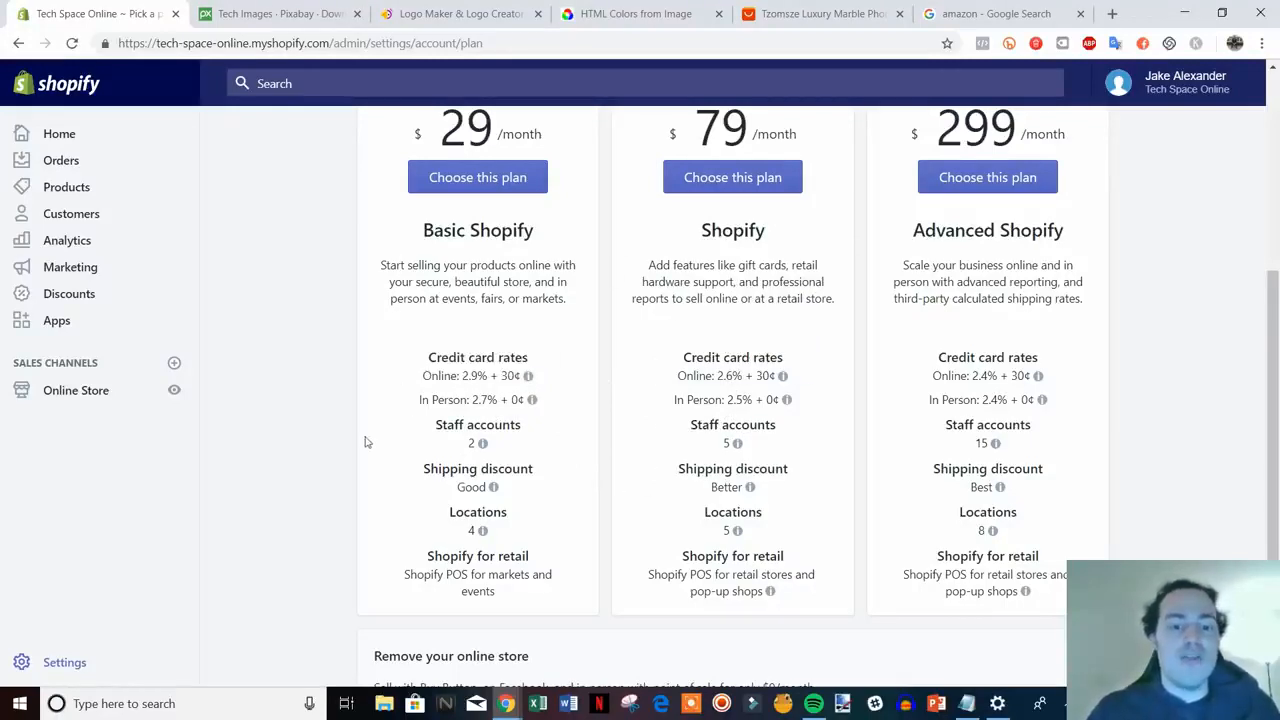
- Scroll back to the Pick a plan heading and open the live Tech Space Online storefront
{"action": "scroll", "coordinate": [366, 441], "scroll_direction": "up", "scroll_amount": 2}
{"action": "scroll", "coordinate": [331, 440], "scroll_direction": "down", "scroll_amount": 1}
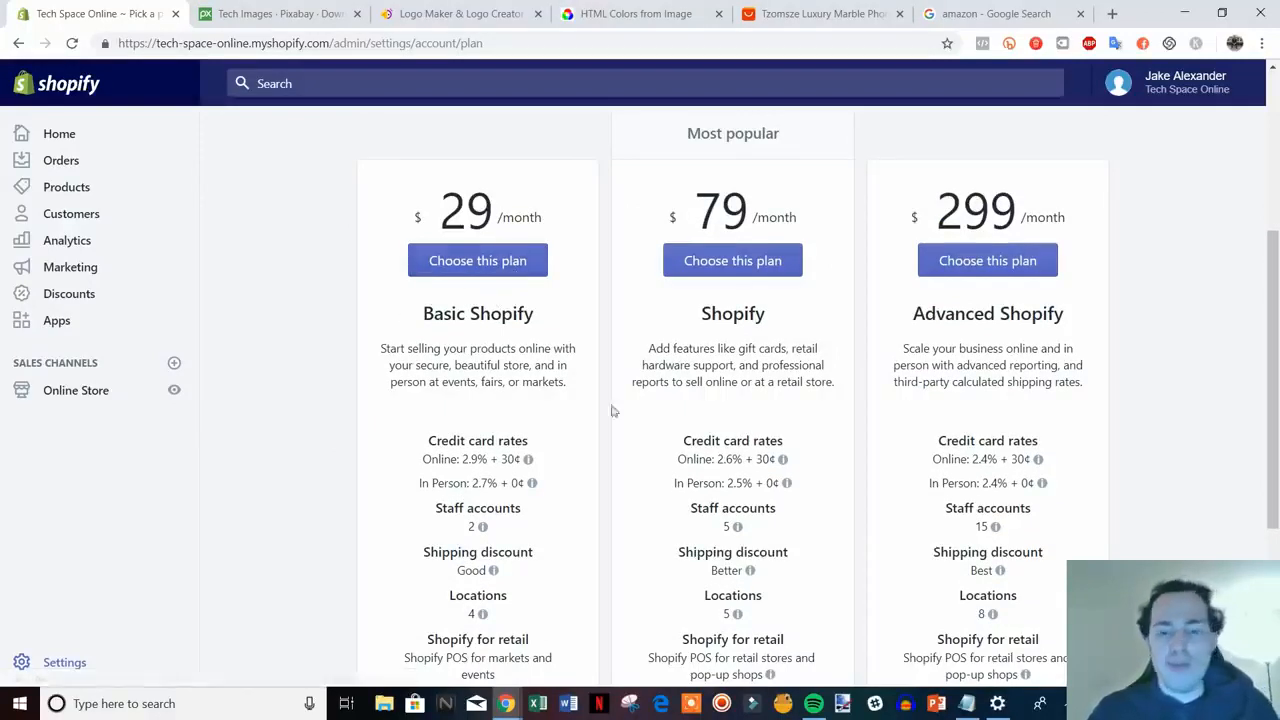
{"action": "scroll", "coordinate": [1097, 477], "scroll_direction": "up", "scroll_amount": 2}
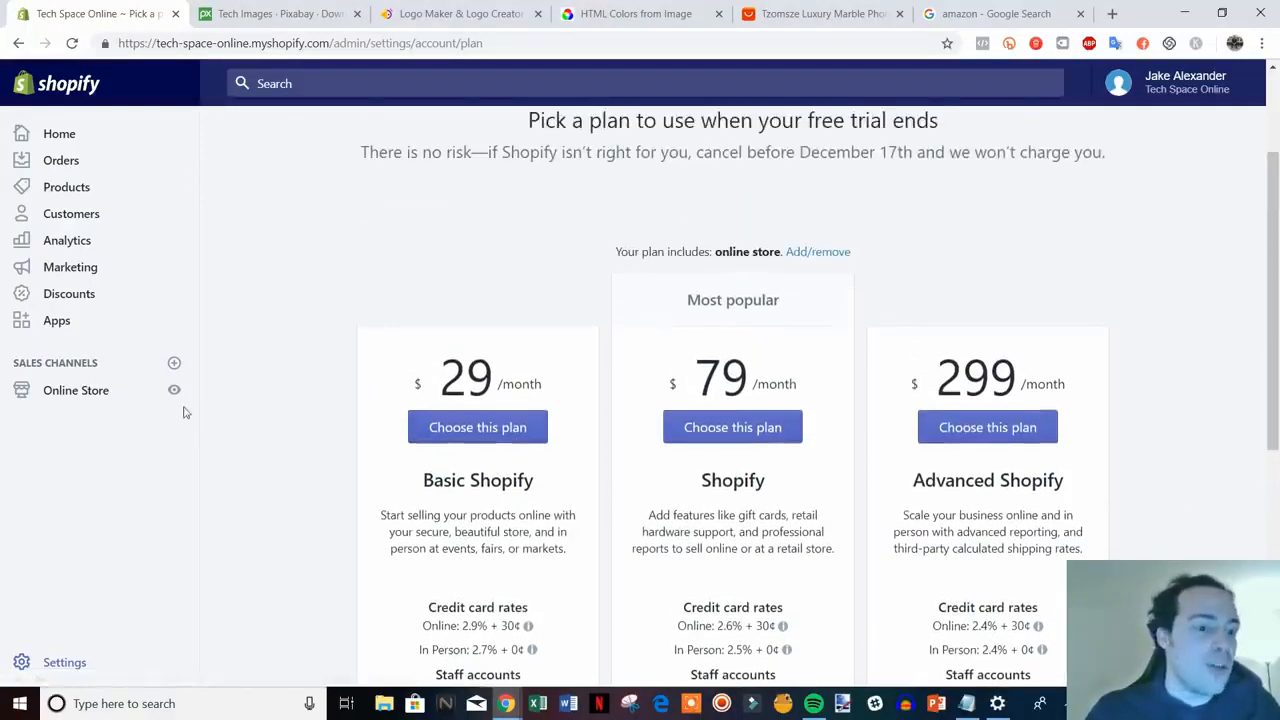
{"action": "left_click", "coordinate": [174, 390]}
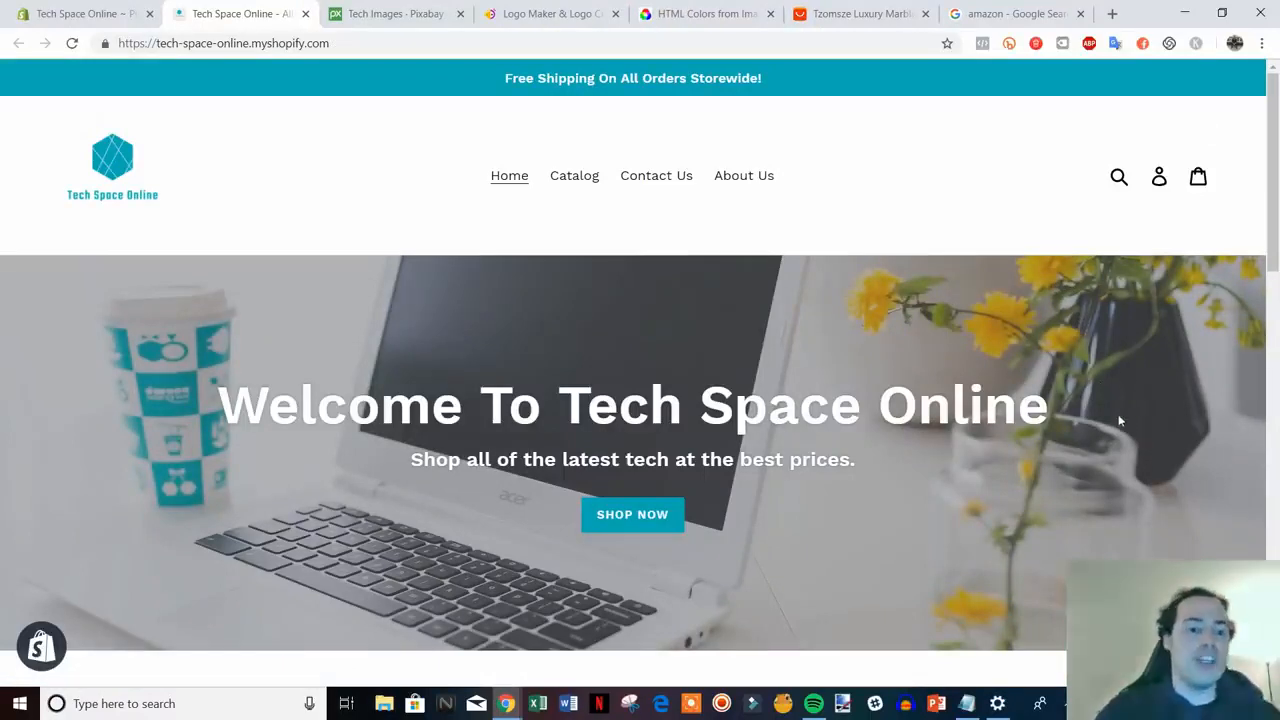
{"action": "scroll", "coordinate": [1120, 456], "scroll_direction": "down", "scroll_amount": 1}
{"action": "scroll", "coordinate": [1119, 456], "scroll_direction": "up", "scroll_amount": 1}
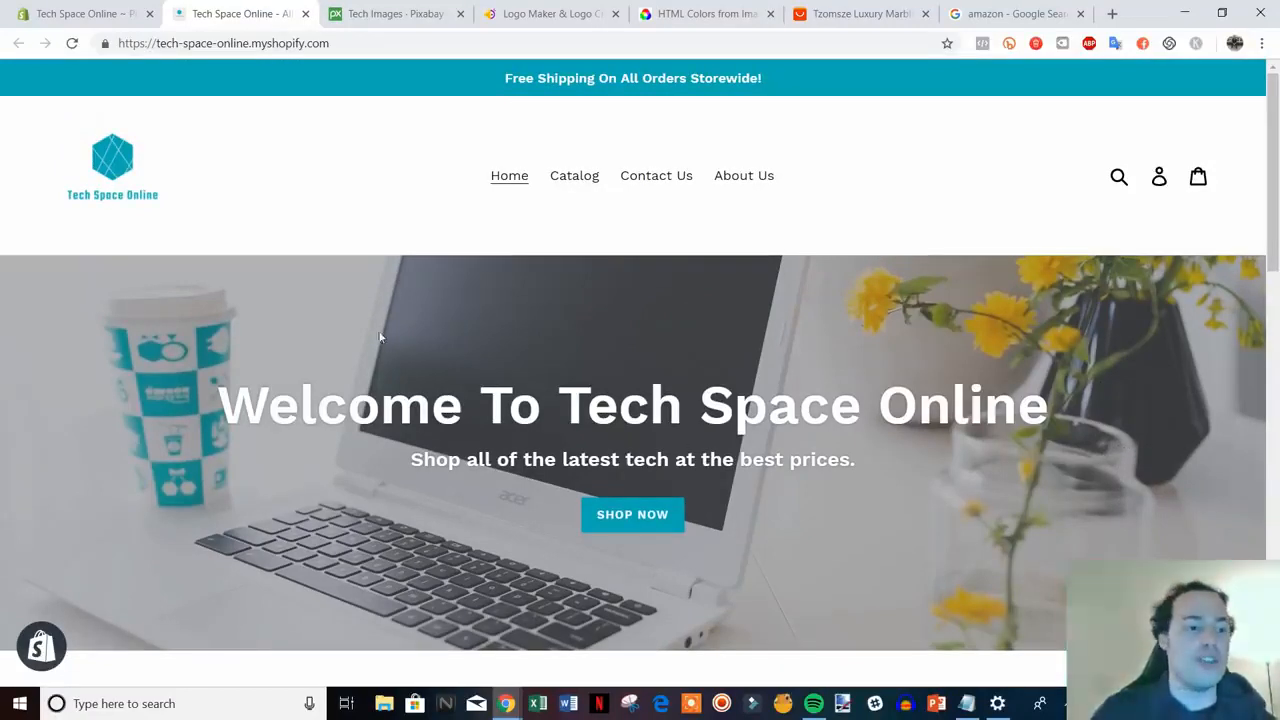
{"action": "left_click", "coordinate": [515, 16]}
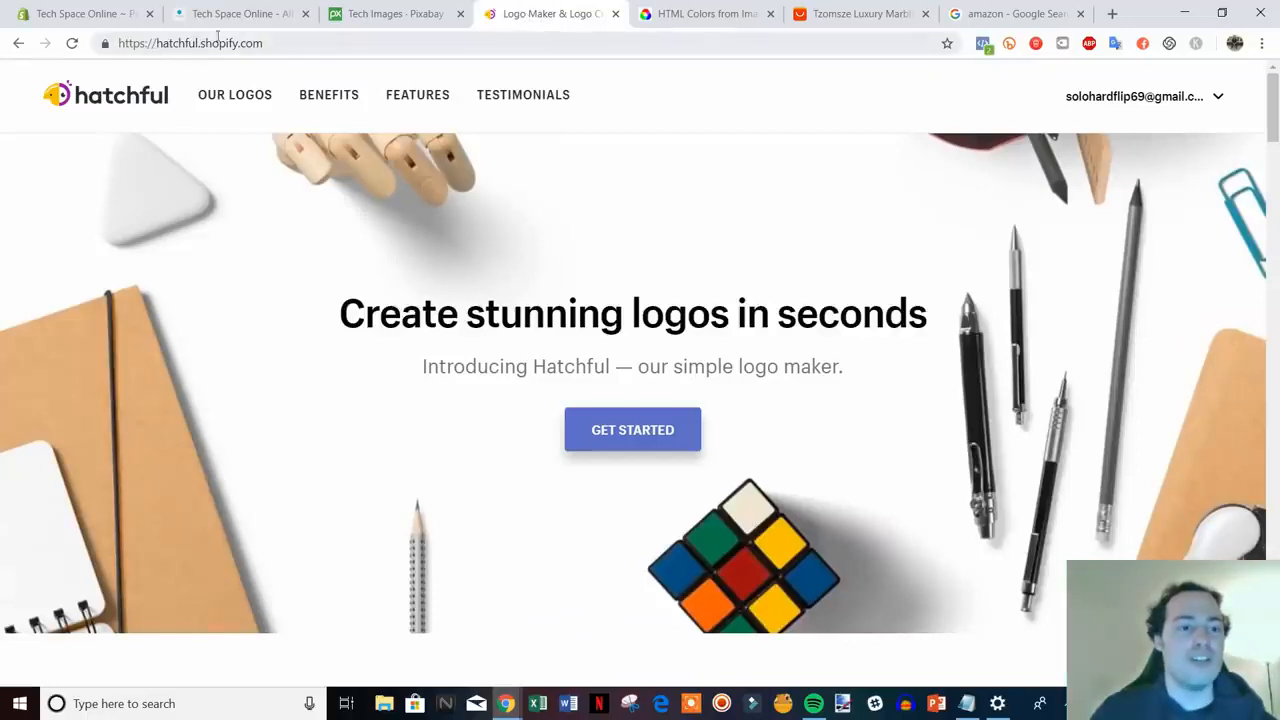
{"action": "left_click", "coordinate": [245, 14]}
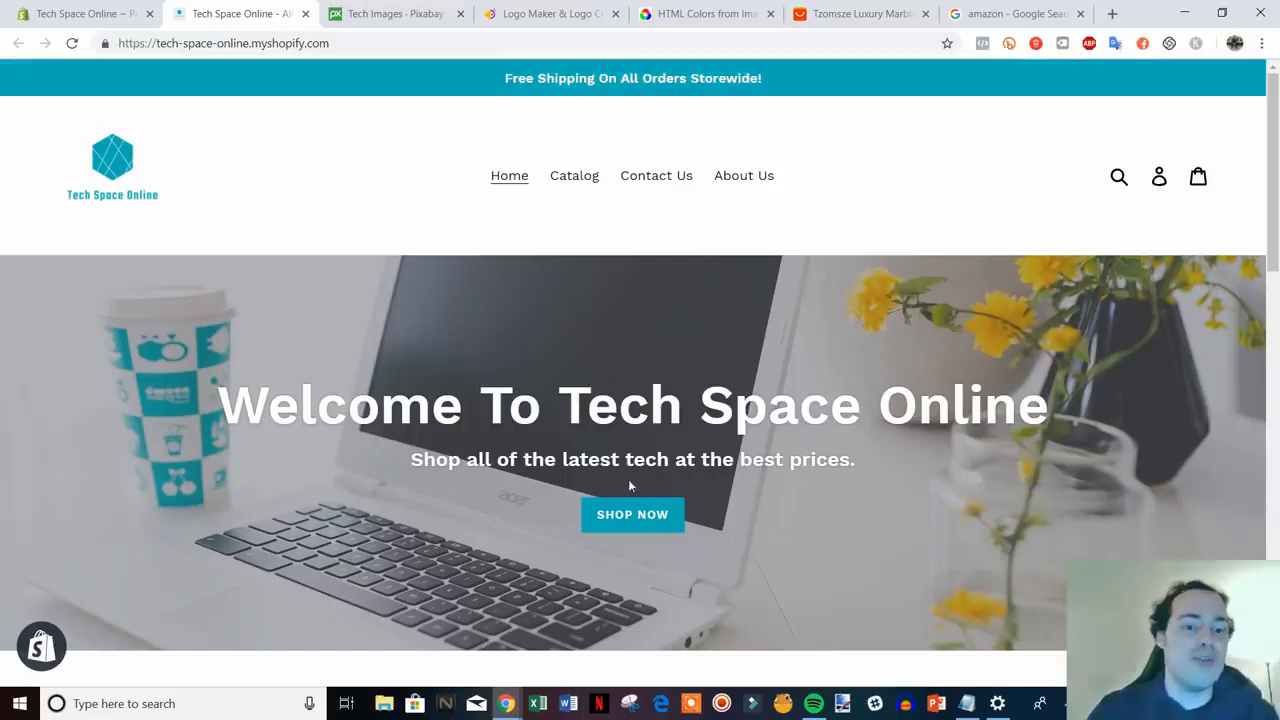
{"action": "scroll", "coordinate": [1063, 528], "scroll_direction": "down", "scroll_amount": 3}
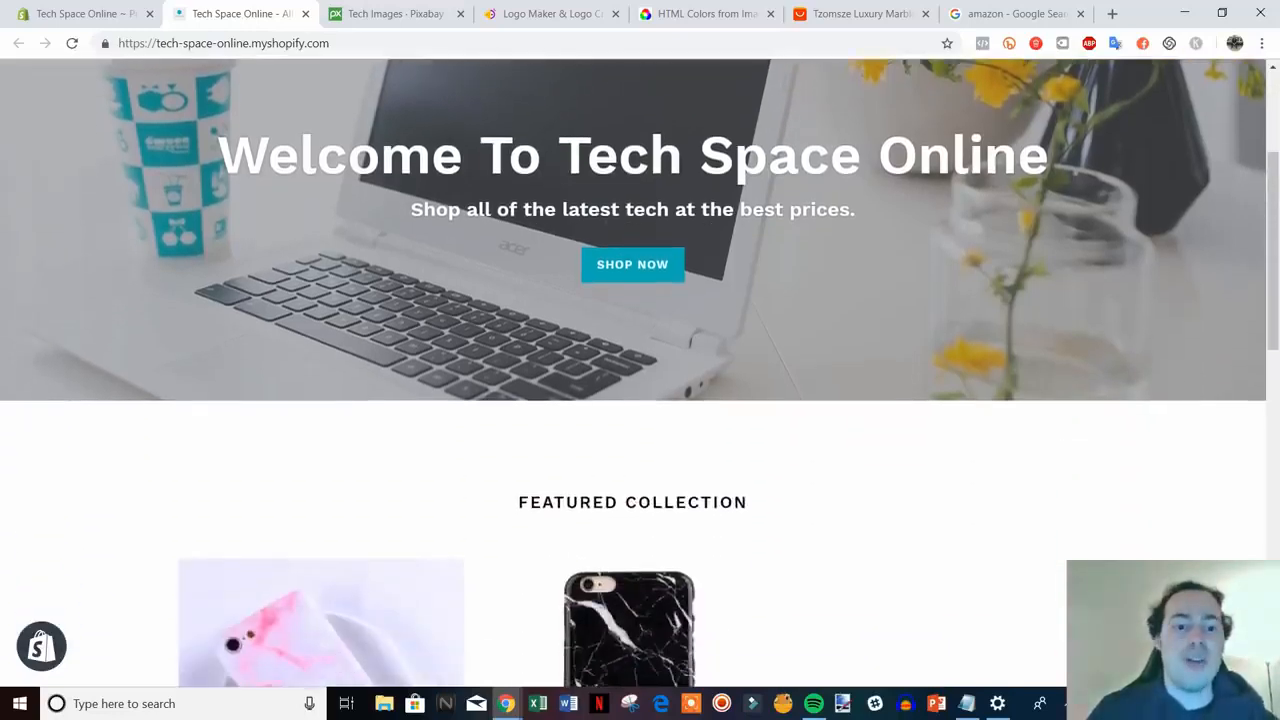
{"action": "scroll", "coordinate": [444, 258], "scroll_direction": "up", "scroll_amount": 1}
{"action": "left_click", "coordinate": [400, 14]}
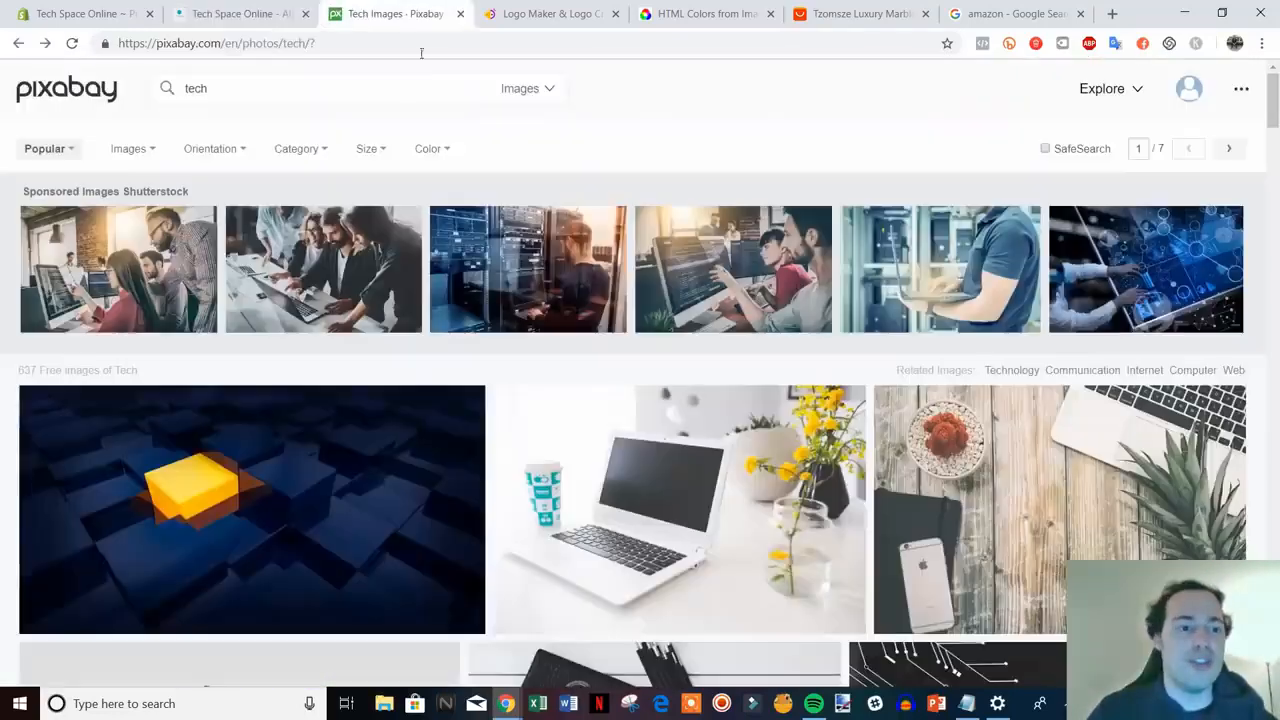
{"action": "left_click", "coordinate": [224, 14]}
{"action": "scroll", "coordinate": [1078, 460], "scroll_direction": "down", "scroll_amount": 6}
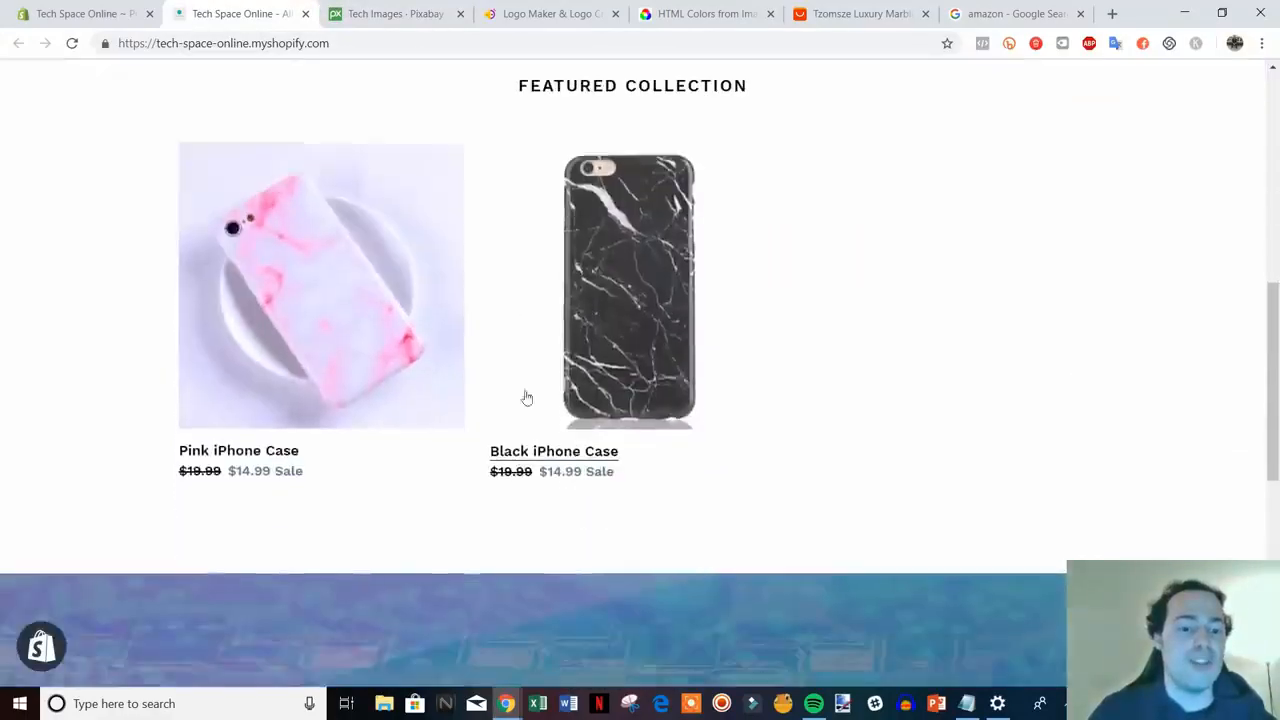
{"action": "scroll", "coordinate": [758, 458], "scroll_direction": "down", "scroll_amount": 5}
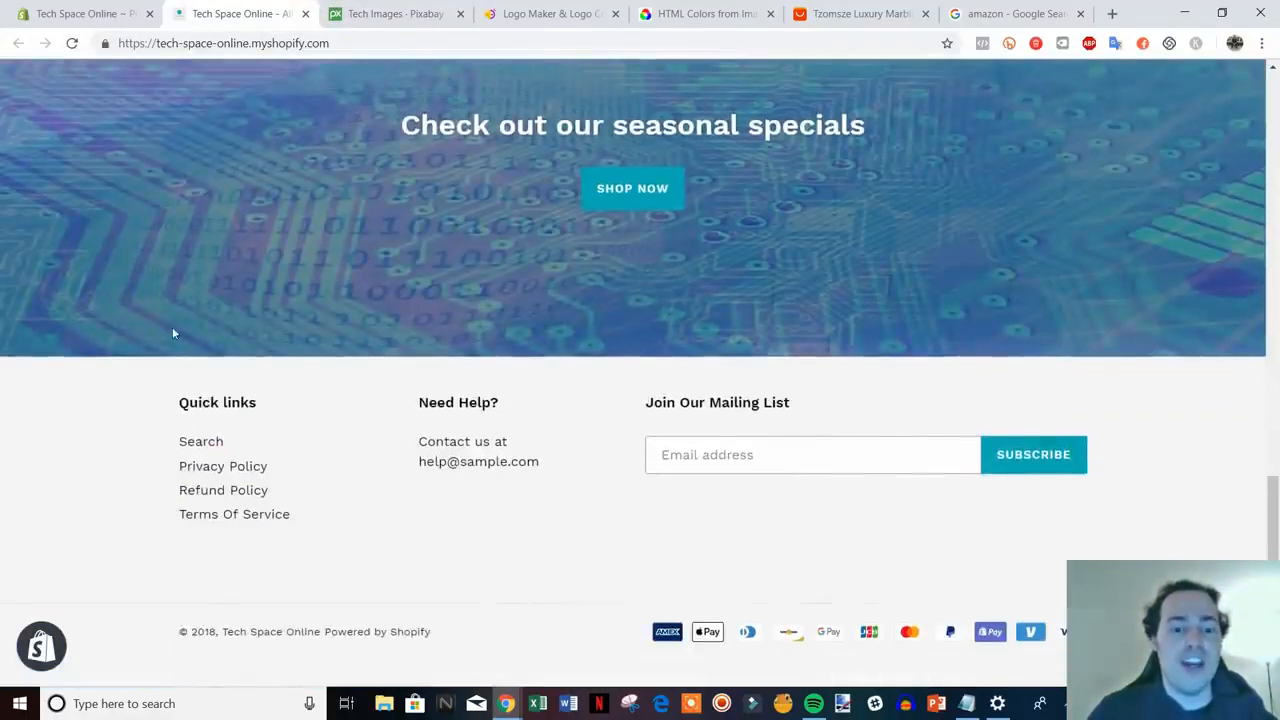
{"action": "scroll", "coordinate": [671, 594], "scroll_direction": "up", "scroll_amount": 8}
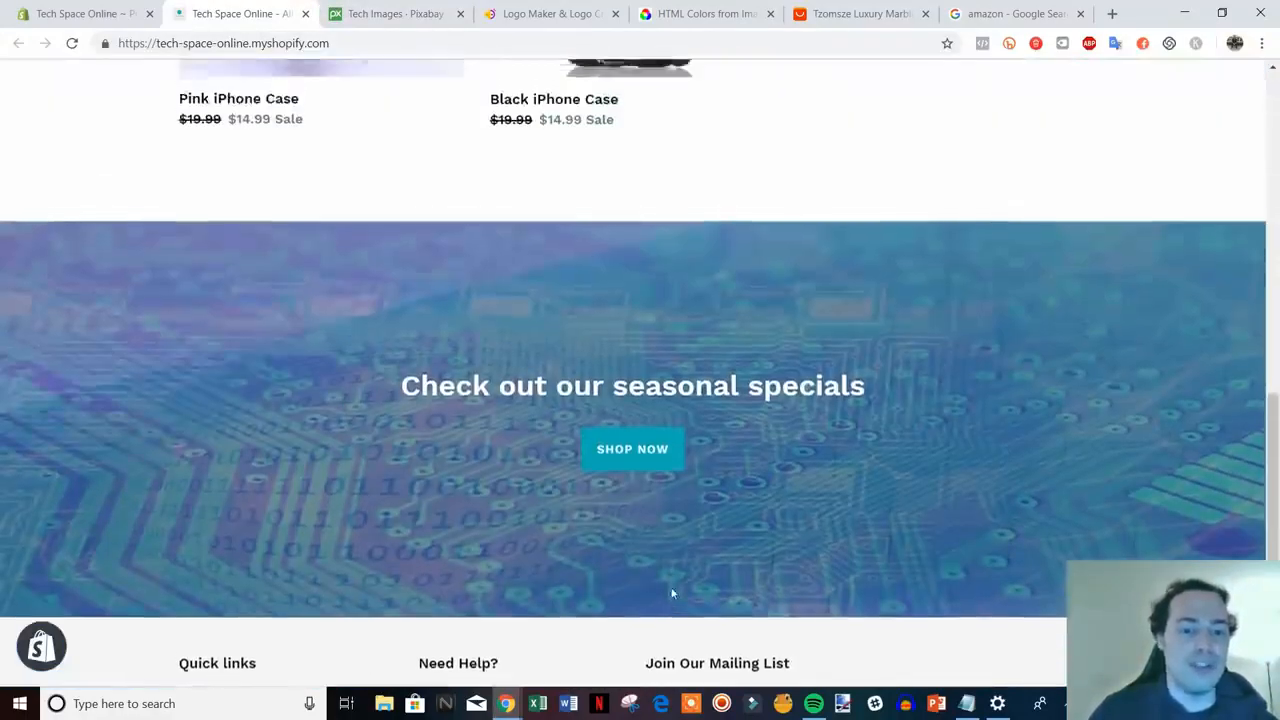
{"action": "scroll", "coordinate": [929, 569], "scroll_direction": "up", "scroll_amount": 1}
{"action": "scroll", "coordinate": [929, 569], "scroll_direction": "down", "scroll_amount": 2}
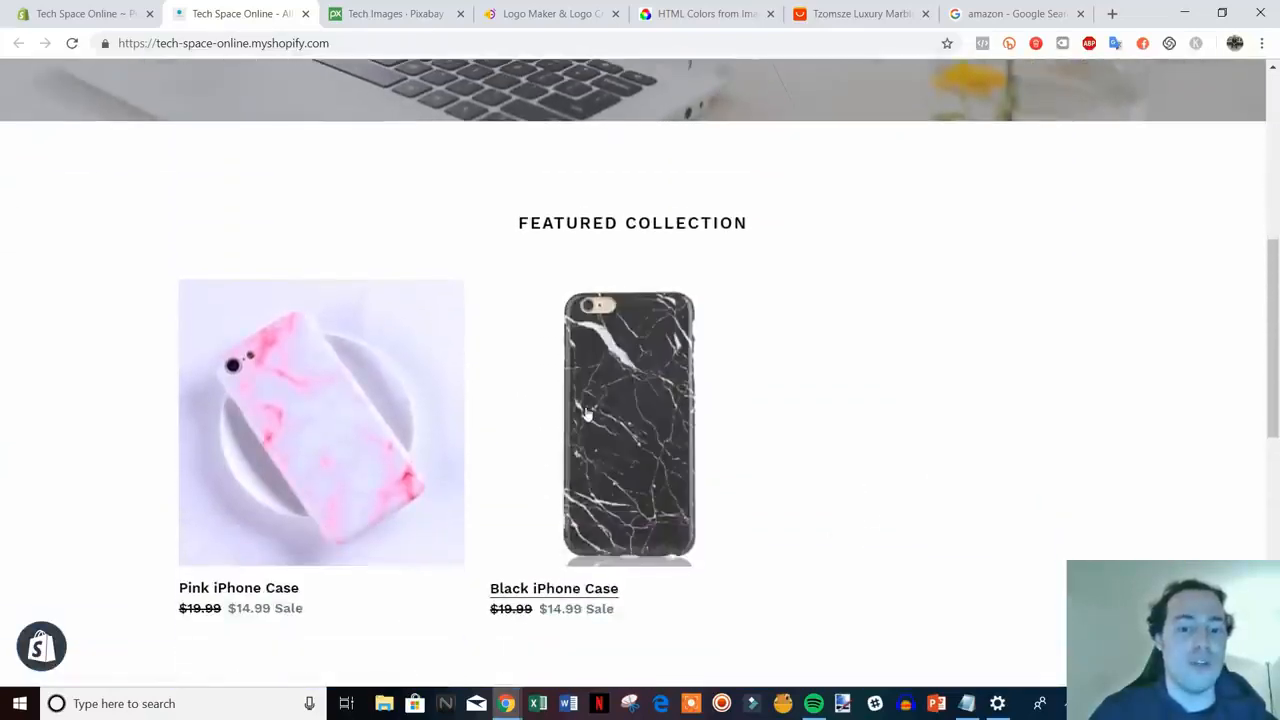
- Scroll through the Black iPhone Case product page, then return to the store home page via the logo
{"action": "left_click", "coordinate": [590, 417]}
{"action": "scroll", "coordinate": [1100, 445], "scroll_direction": "down", "scroll_amount": 3}
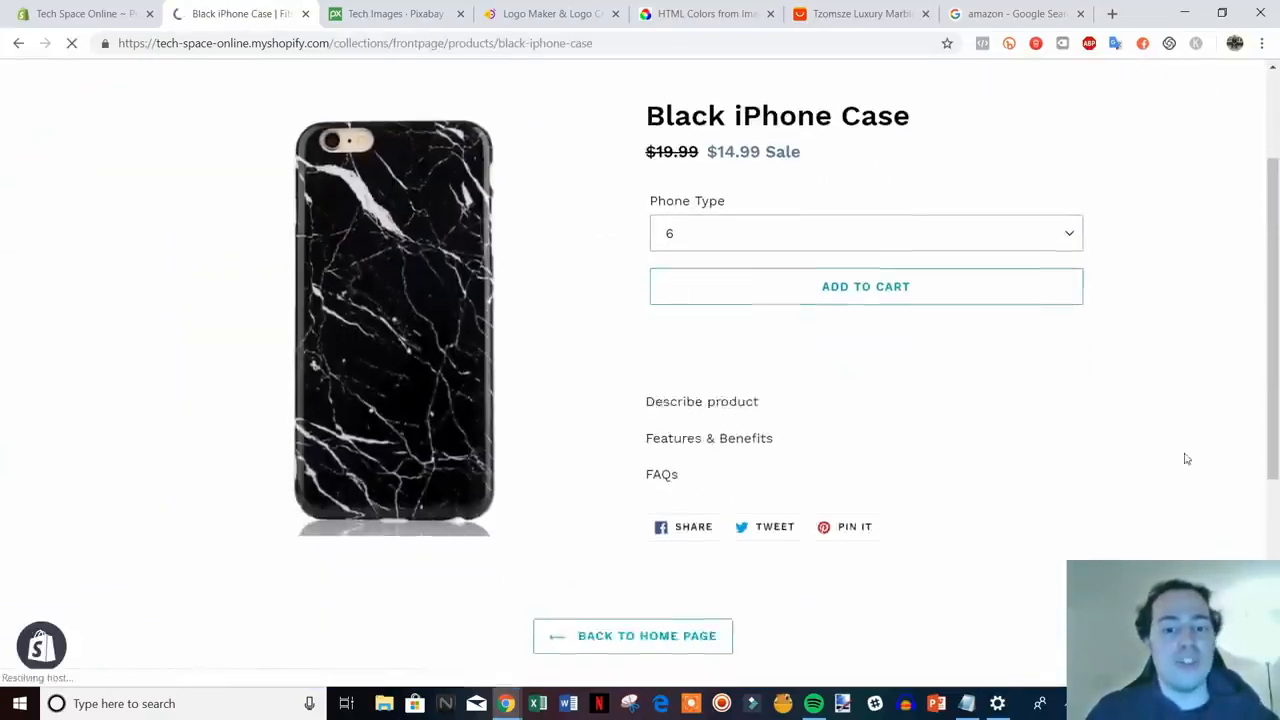
{"action": "scroll", "coordinate": [1107, 453], "scroll_direction": "up", "scroll_amount": 3}
{"action": "scroll", "coordinate": [1109, 457], "scroll_direction": "down", "scroll_amount": 3}
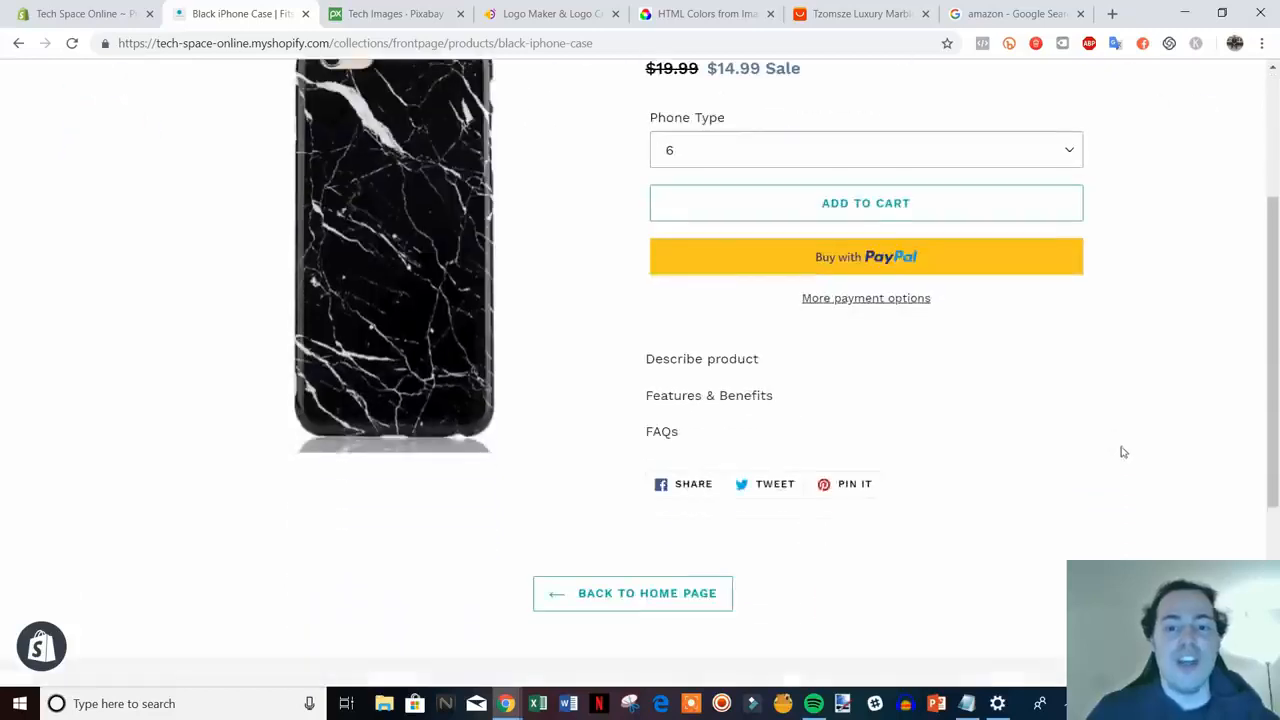
{"action": "scroll", "coordinate": [1123, 451], "scroll_direction": "up", "scroll_amount": 2}
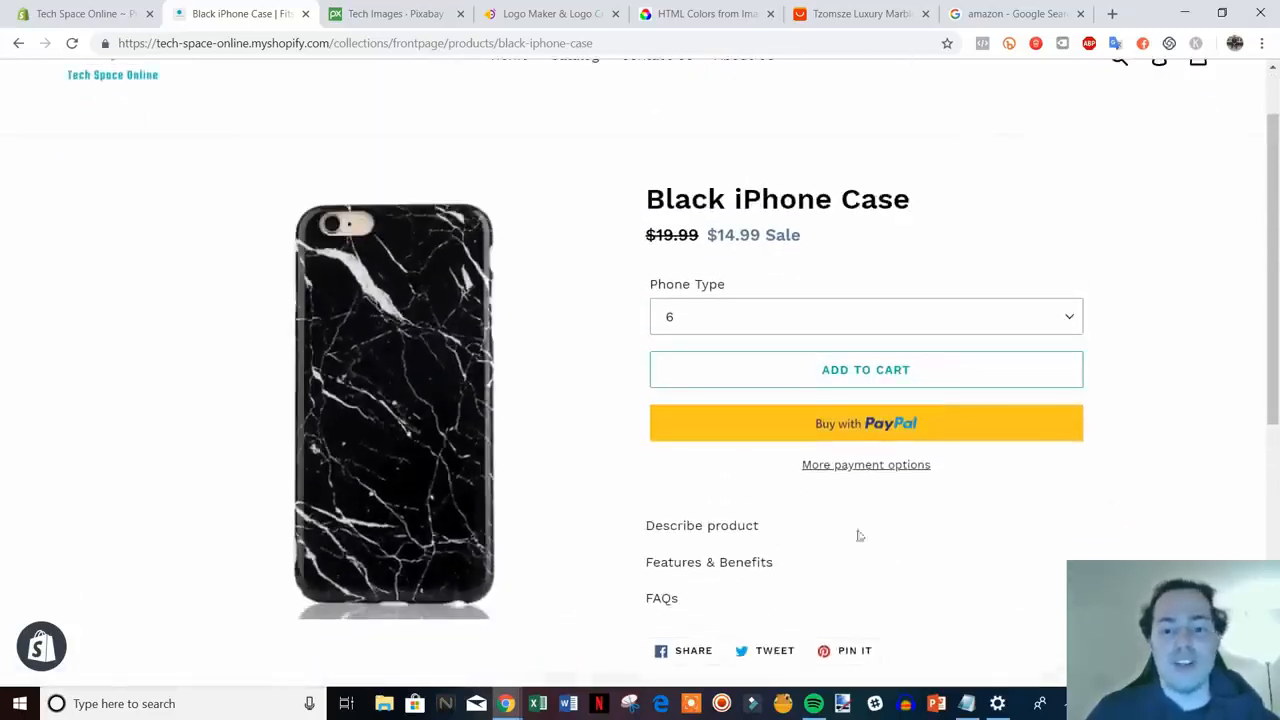
{"action": "scroll", "coordinate": [935, 520], "scroll_direction": "down", "scroll_amount": 3}
{"action": "scroll", "coordinate": [1030, 505], "scroll_direction": "up", "scroll_amount": 2}
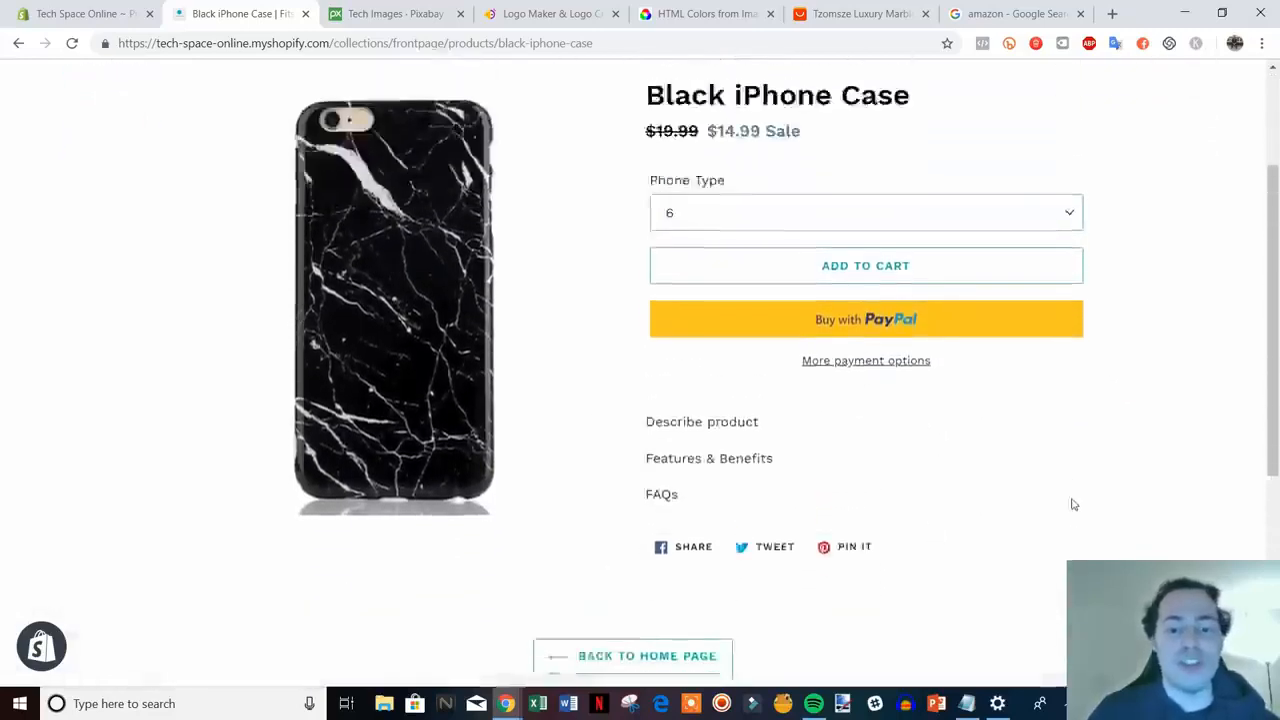
{"action": "scroll", "coordinate": [1140, 508], "scroll_direction": "down", "scroll_amount": 4}
{"action": "scroll", "coordinate": [1155, 509], "scroll_direction": "up", "scroll_amount": 2}
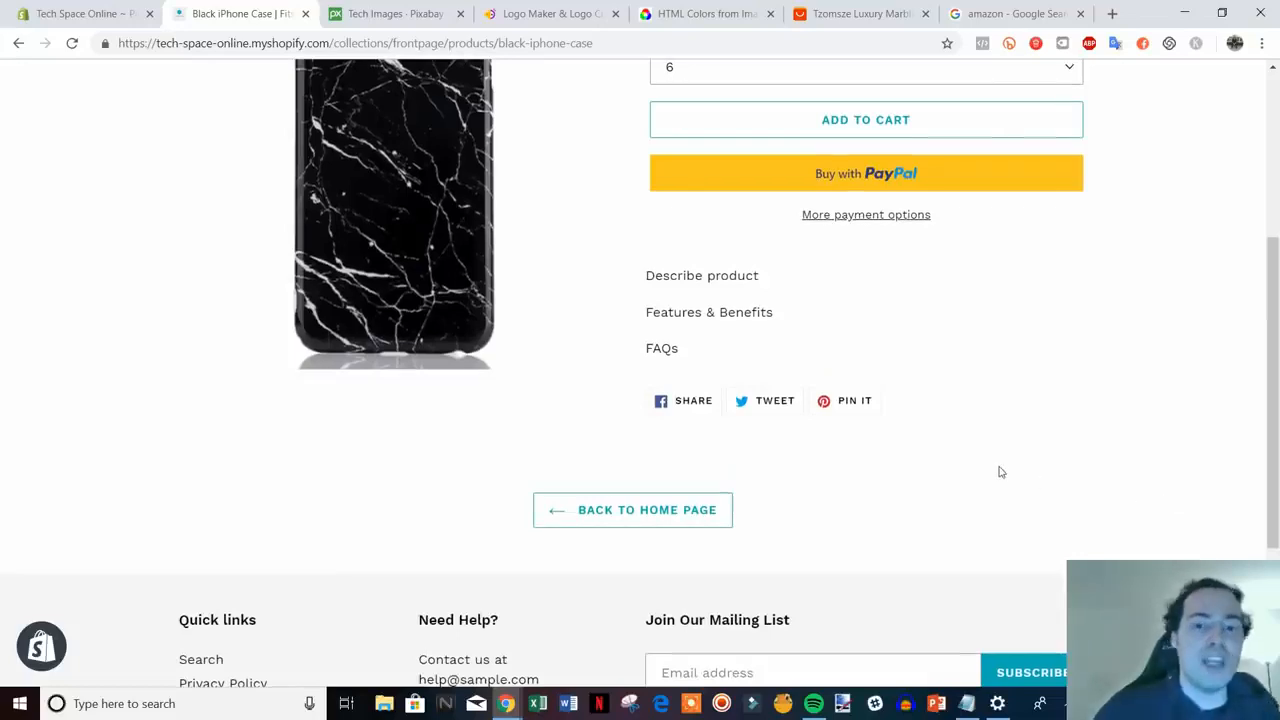
{"action": "scroll", "coordinate": [1000, 471], "scroll_direction": "up", "scroll_amount": 4}
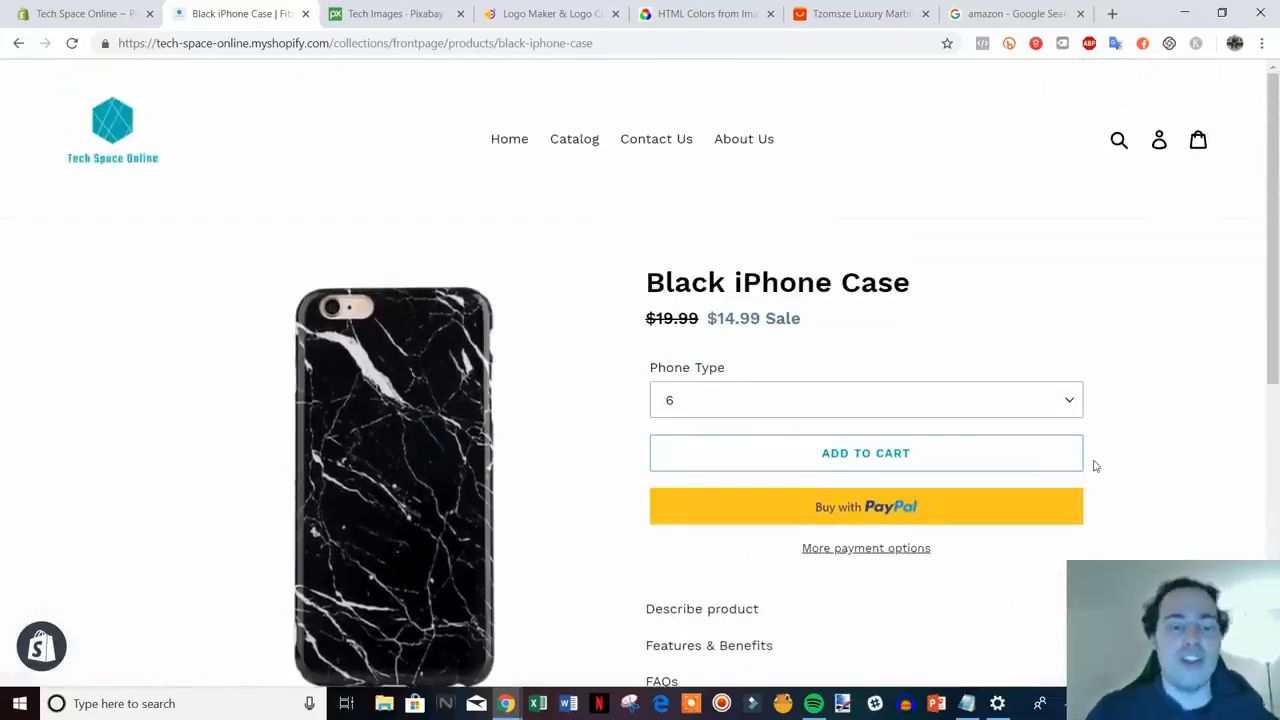
{"action": "left_click", "coordinate": [90, 140]}
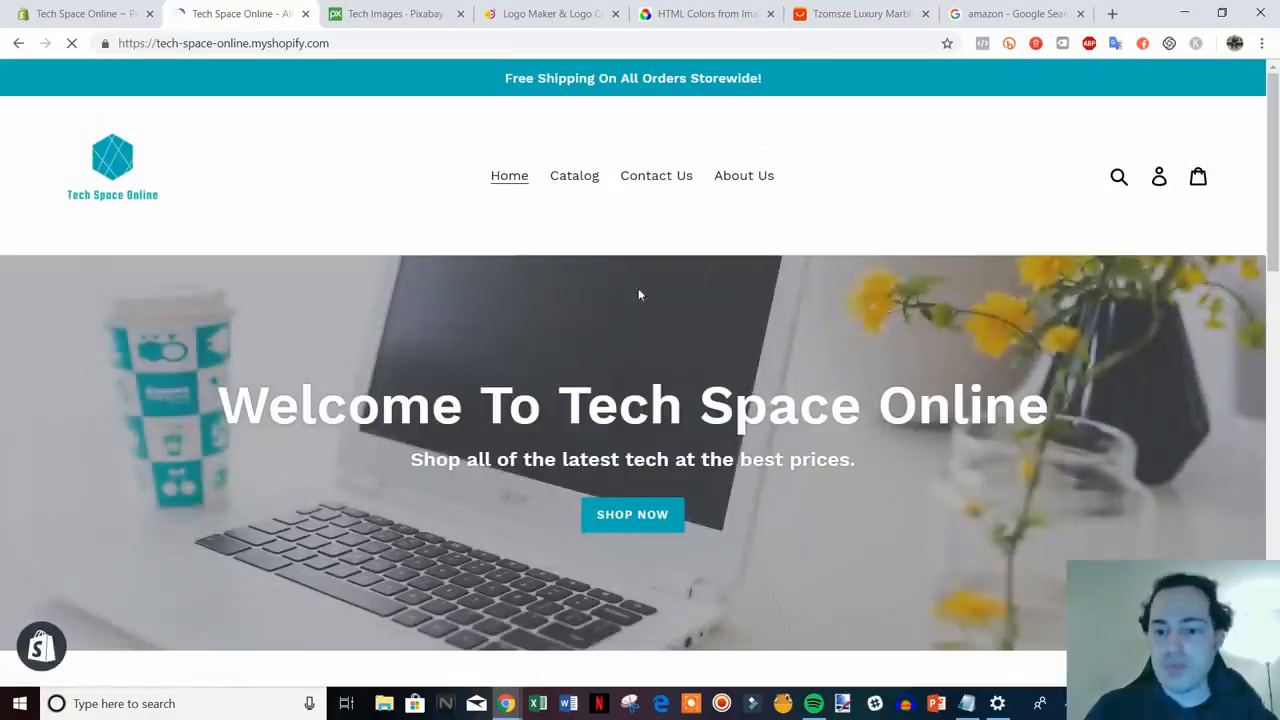
{"action": "scroll", "coordinate": [938, 355], "scroll_direction": "down", "scroll_amount": 2}
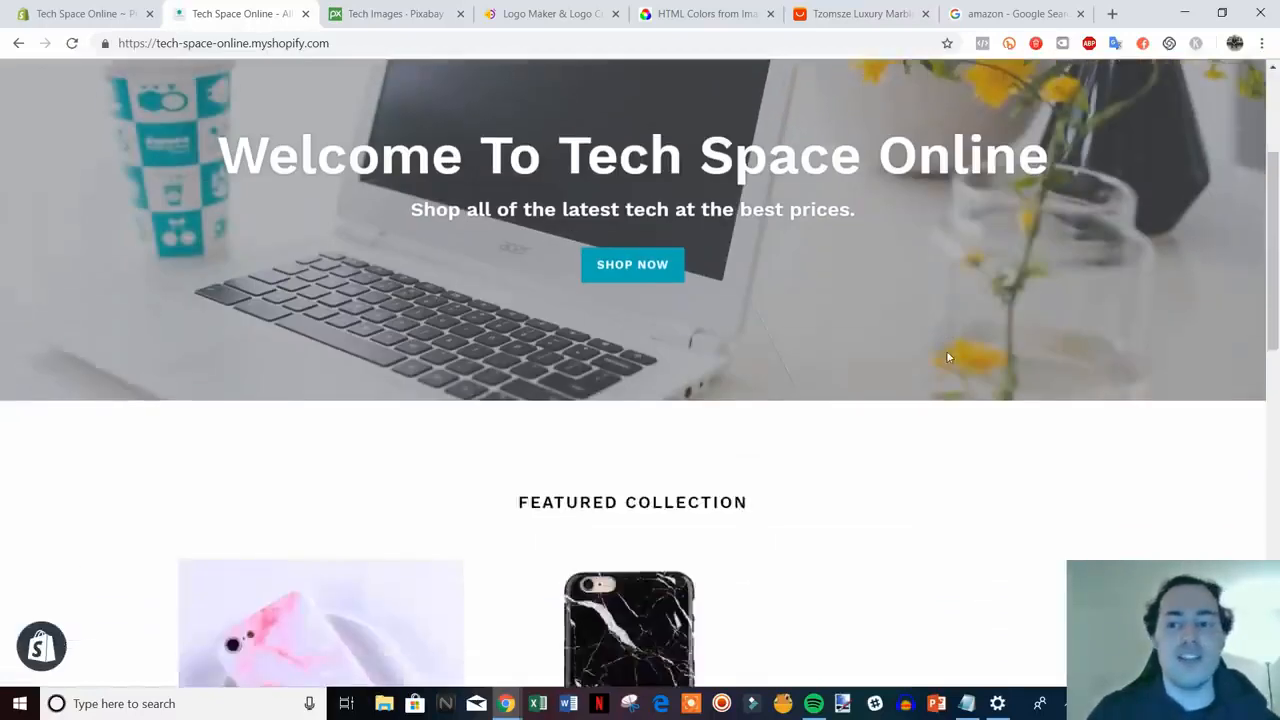
{"action": "scroll", "coordinate": [948, 357], "scroll_direction": "up", "scroll_amount": 2}
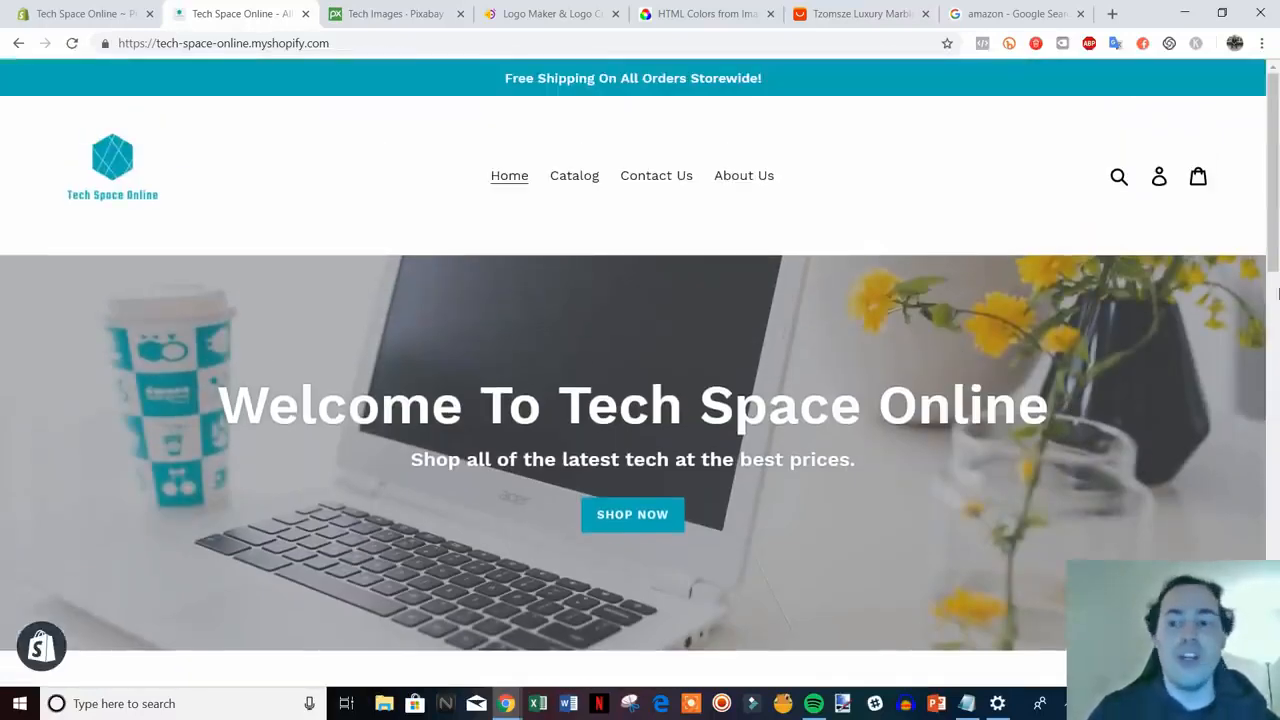